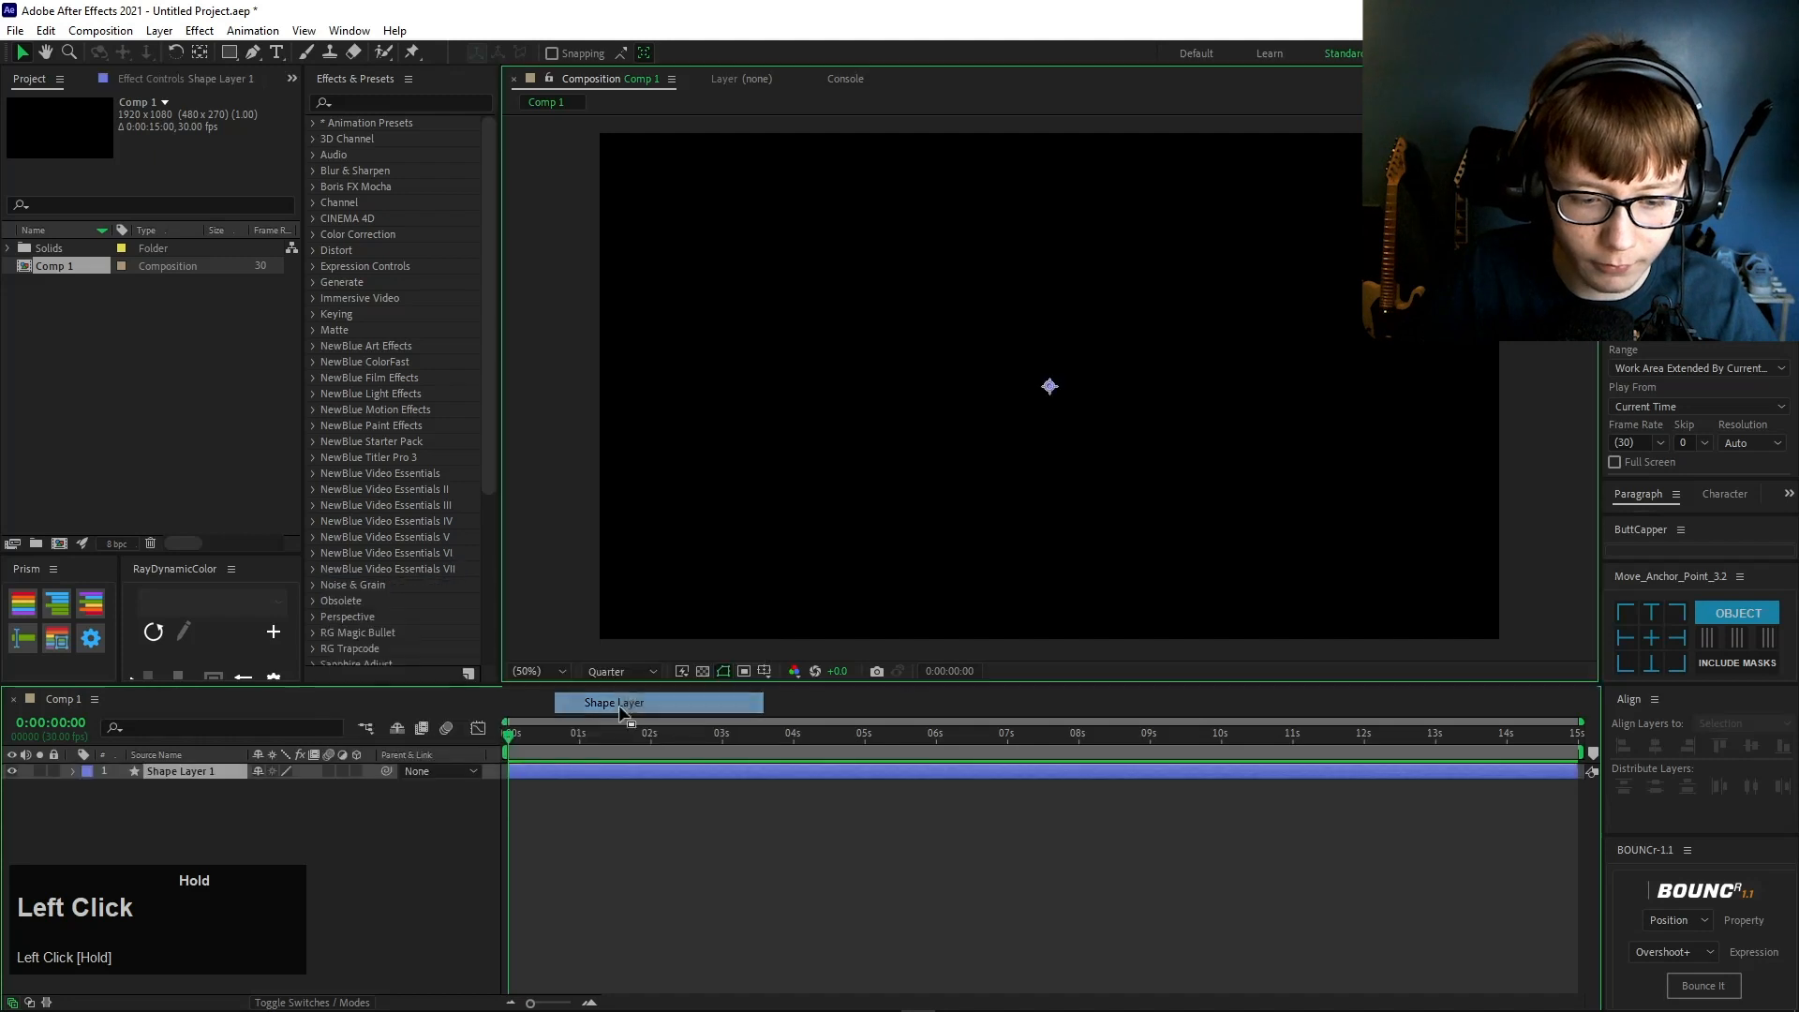
- Add a rectangle to the empty shape layer and set its path size to 900 by 900
double_click(235, 52)
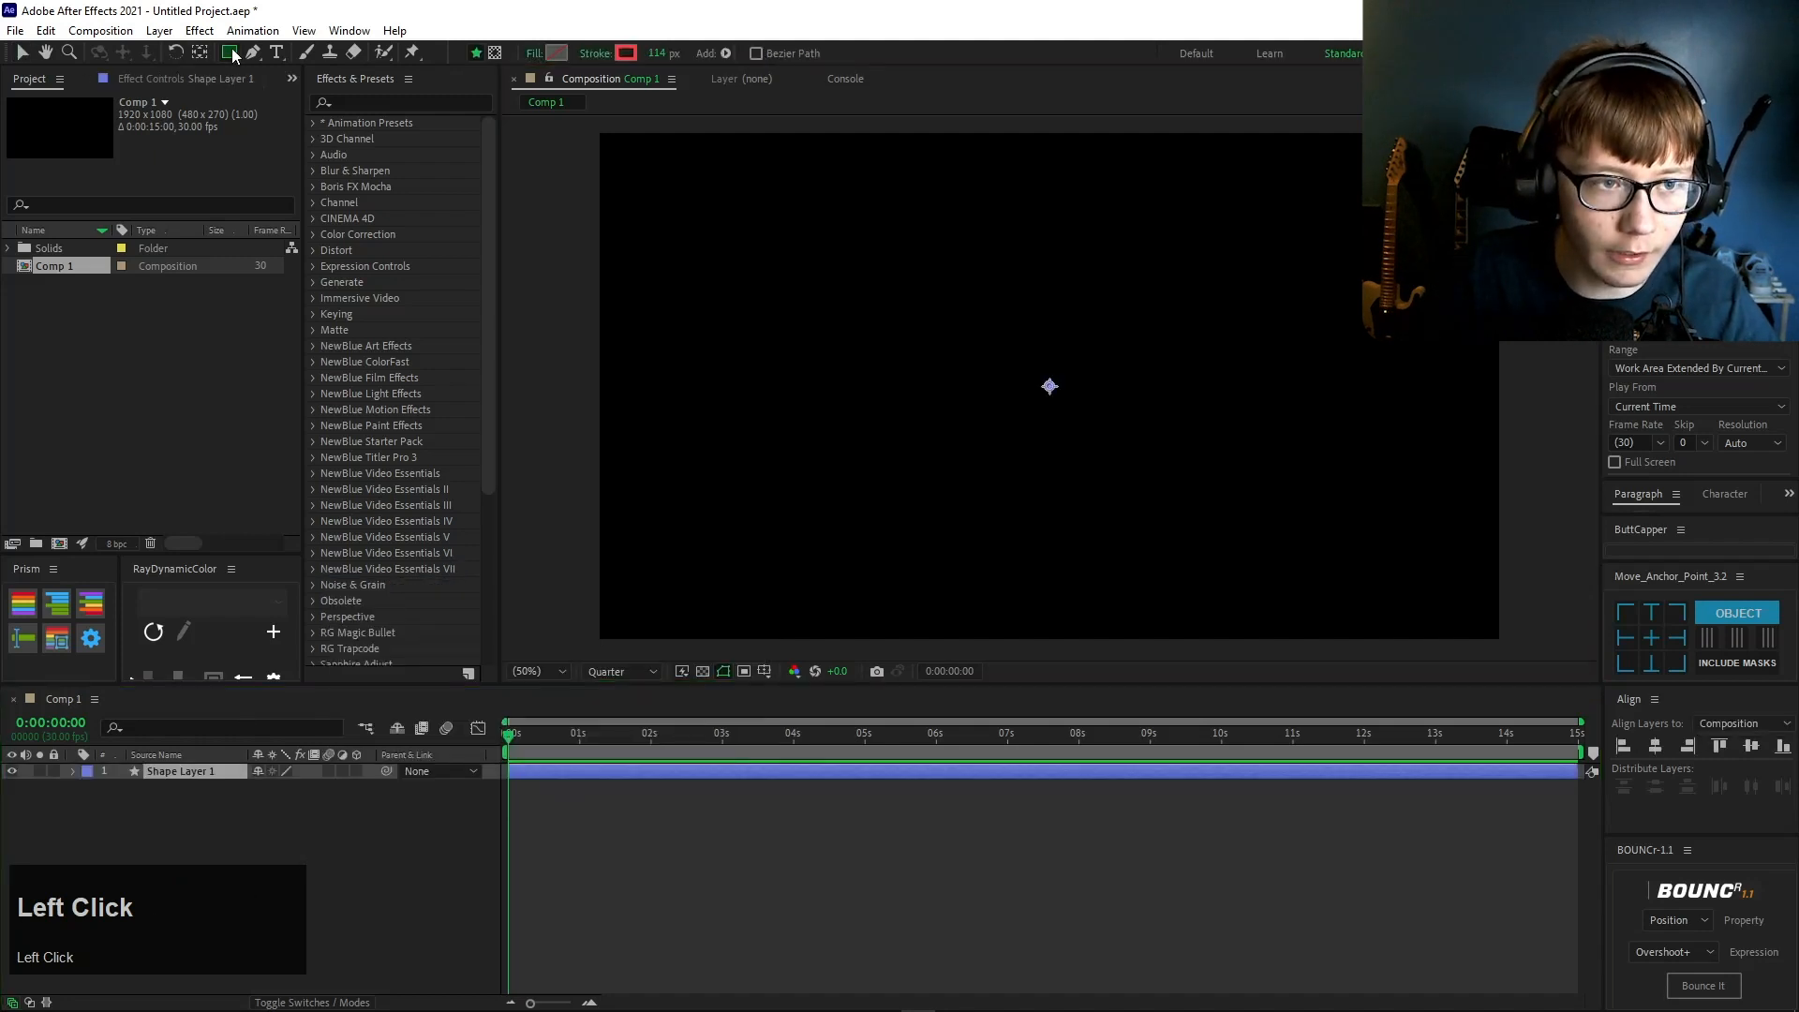
click(104, 803)
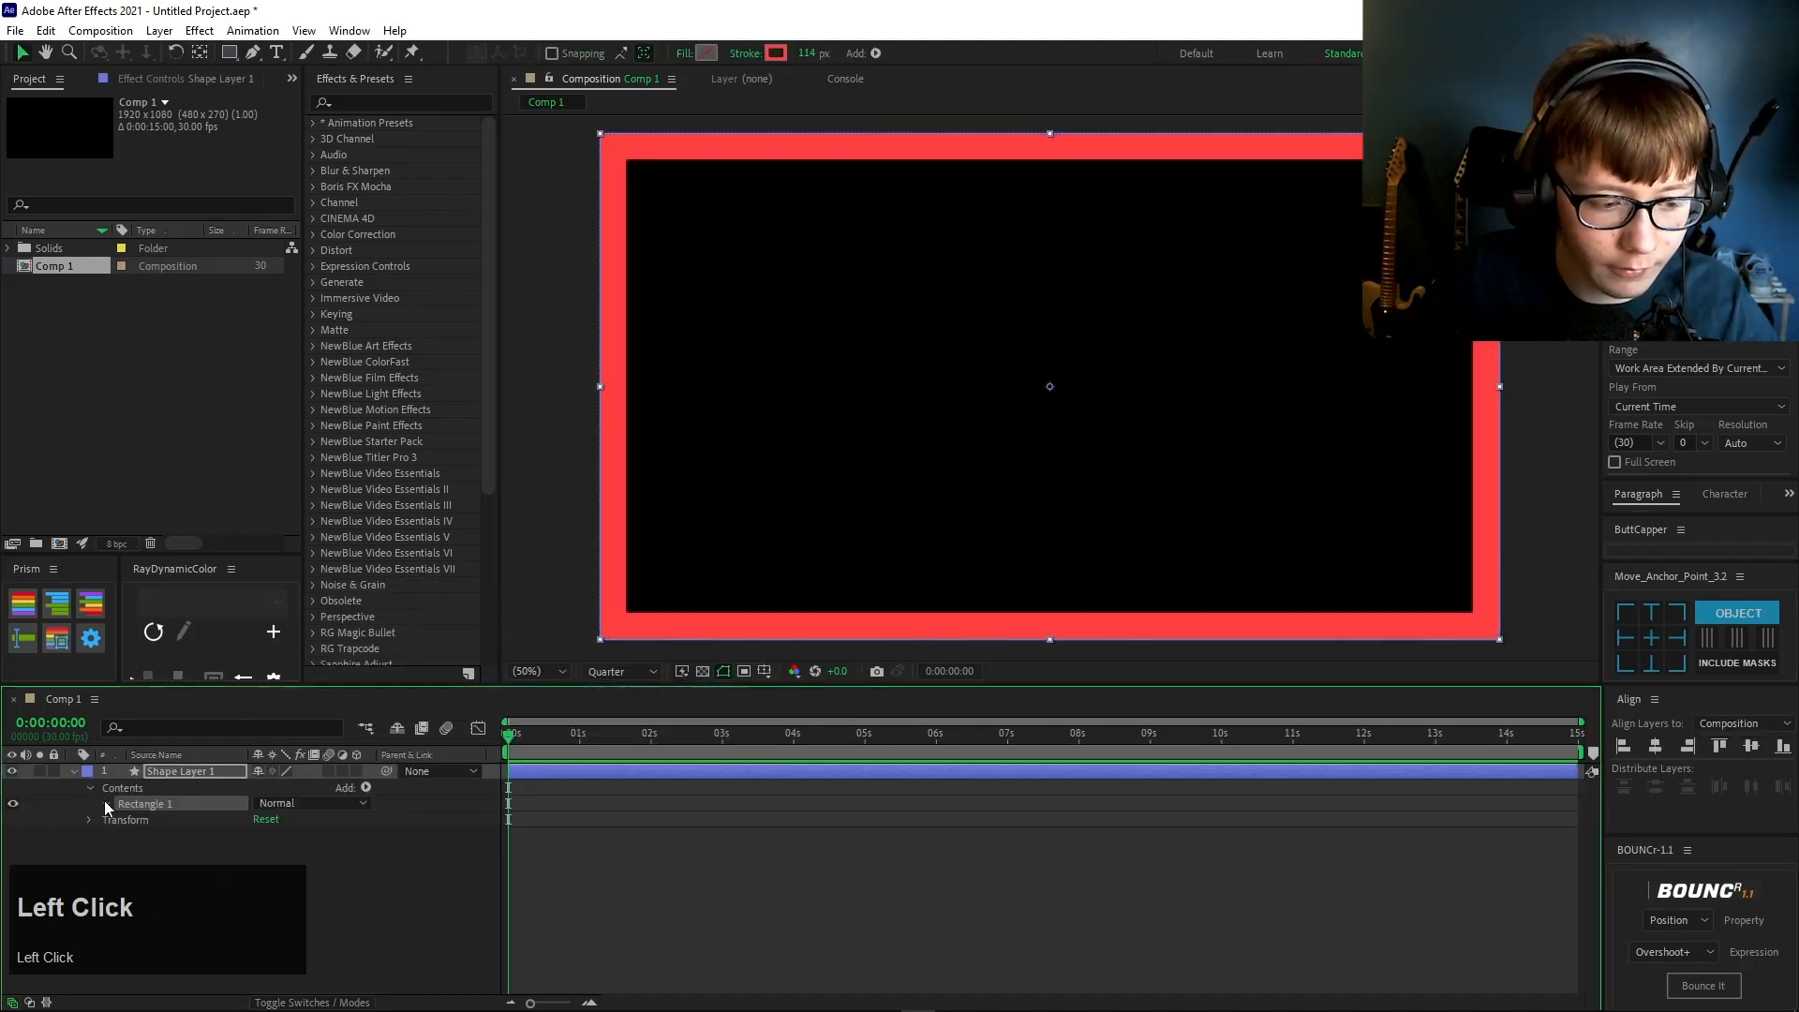
click(122, 820)
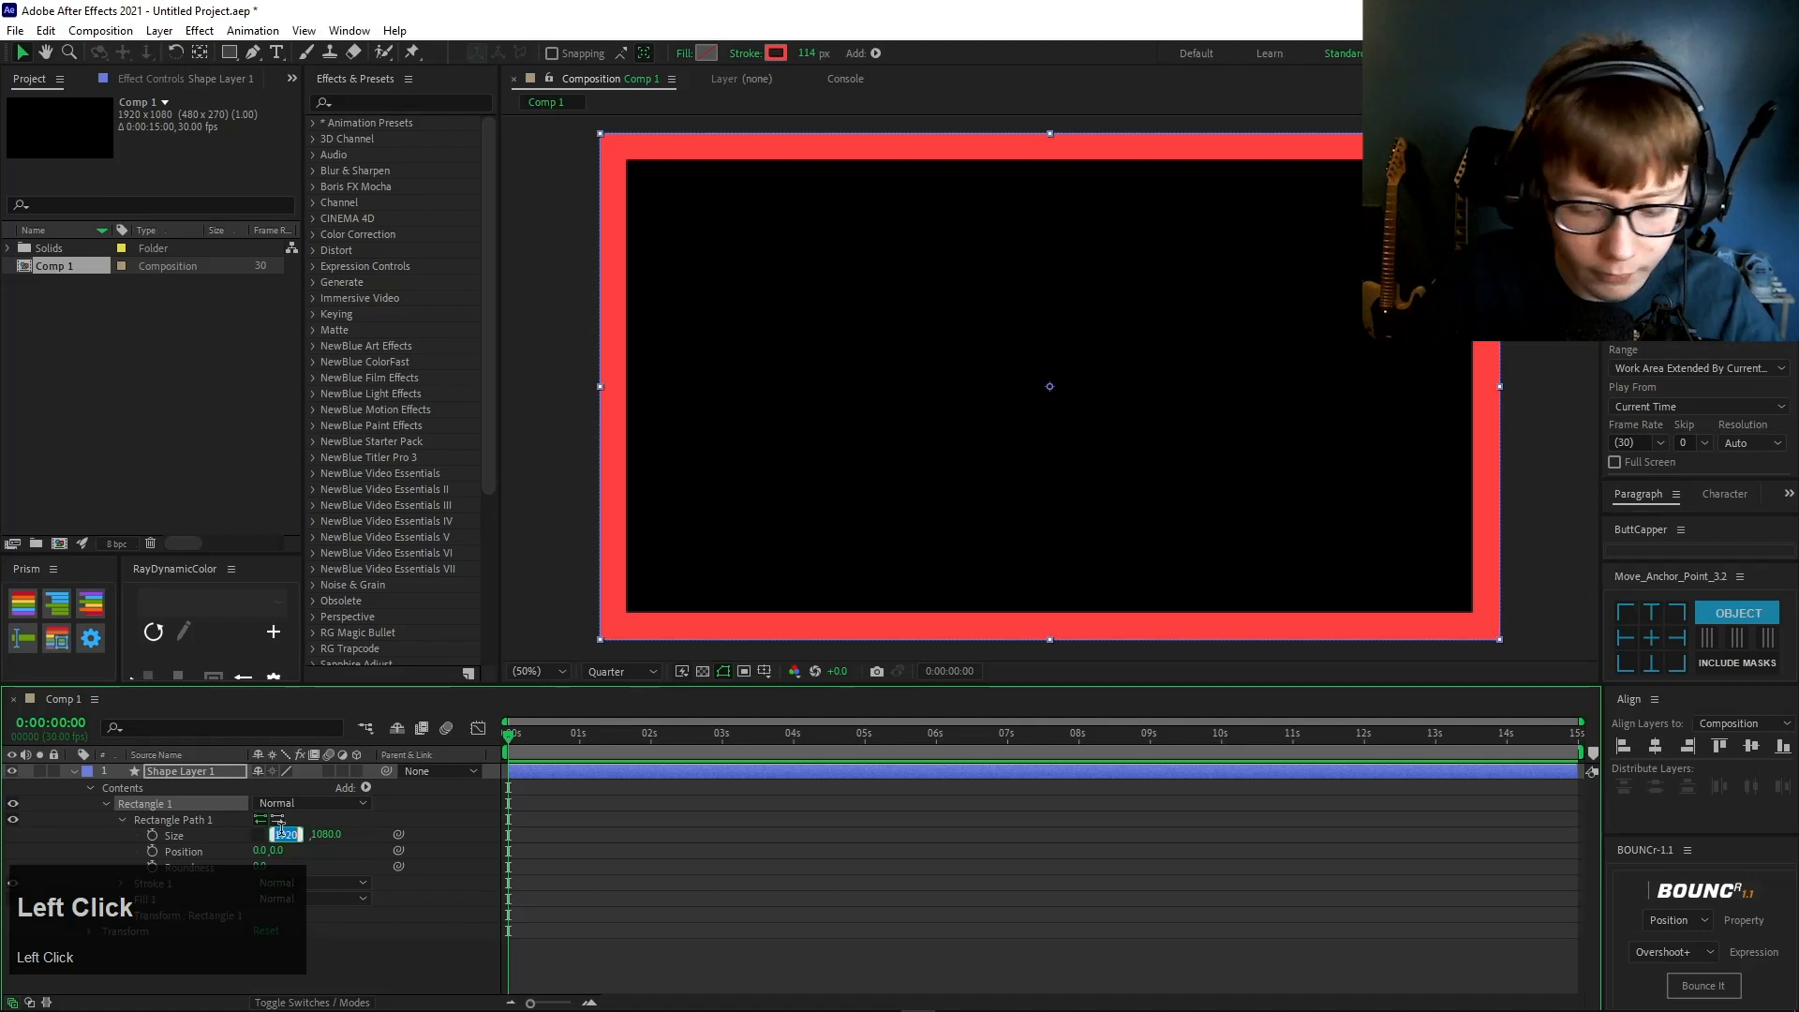
text(900)
click(325, 834)
text(900)
- Remove the stroke from the square shape by setting its stroke type to none
click(177, 770)
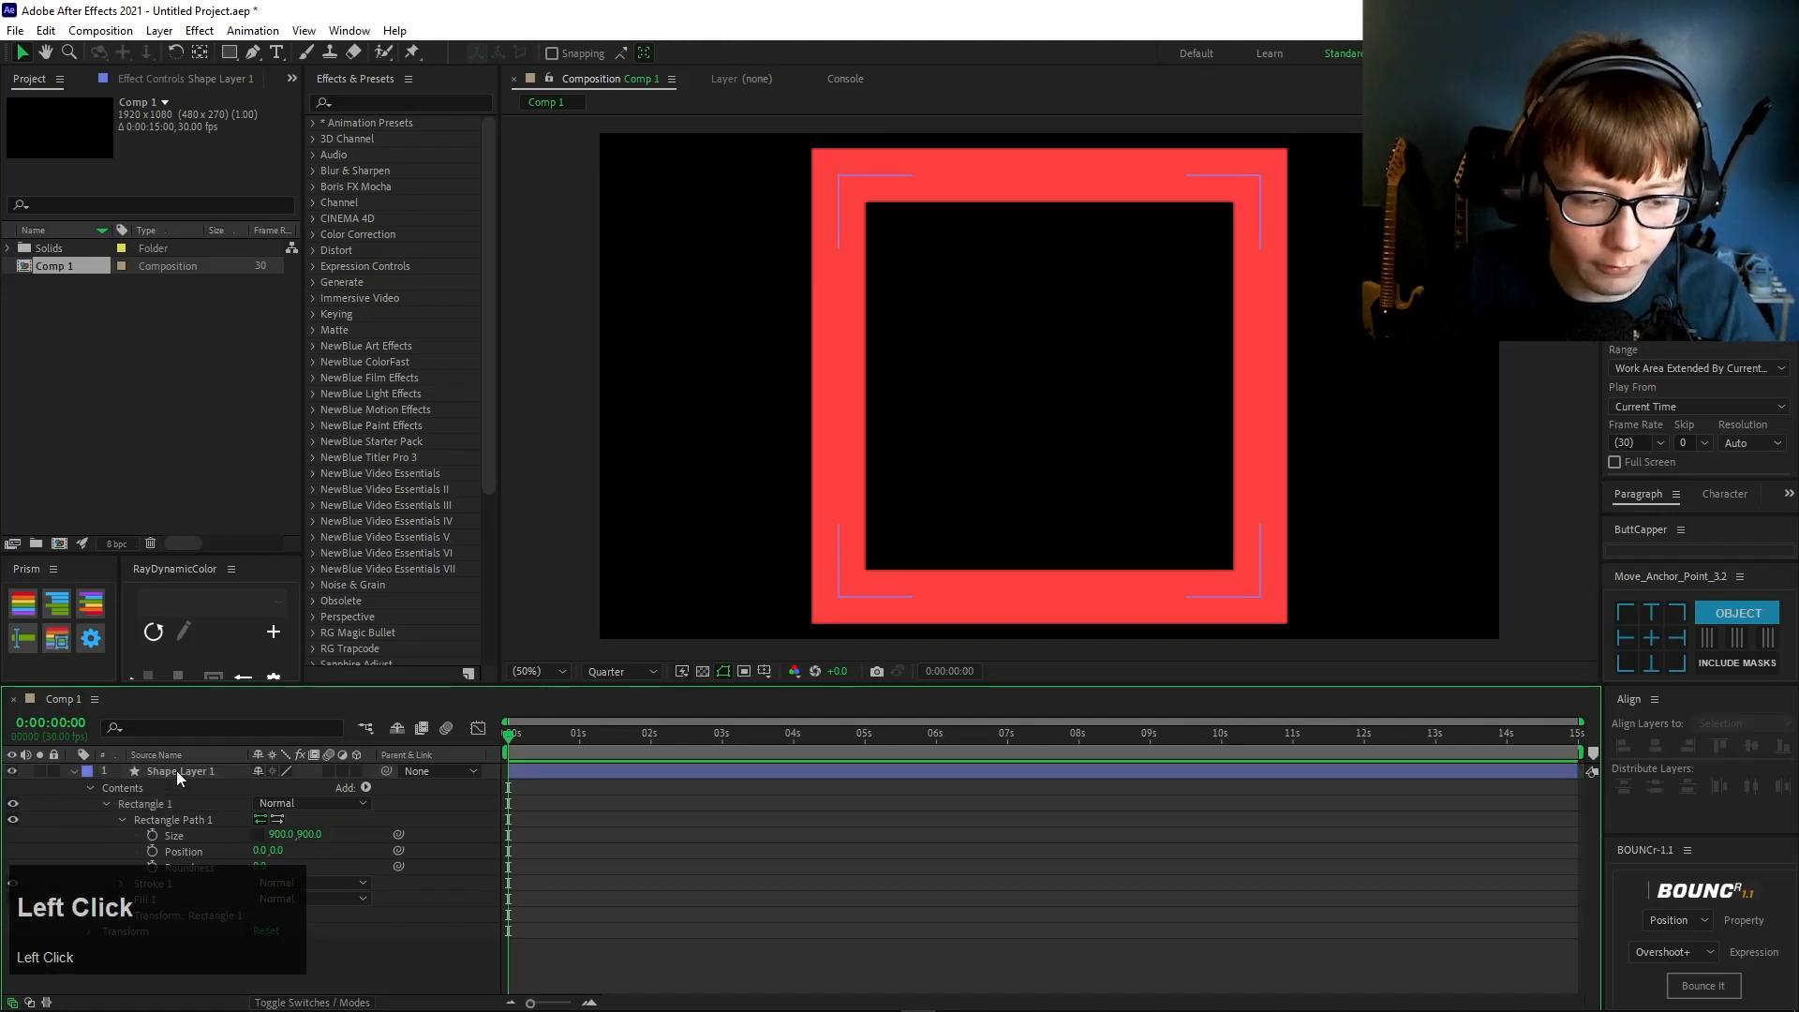
click(755, 52)
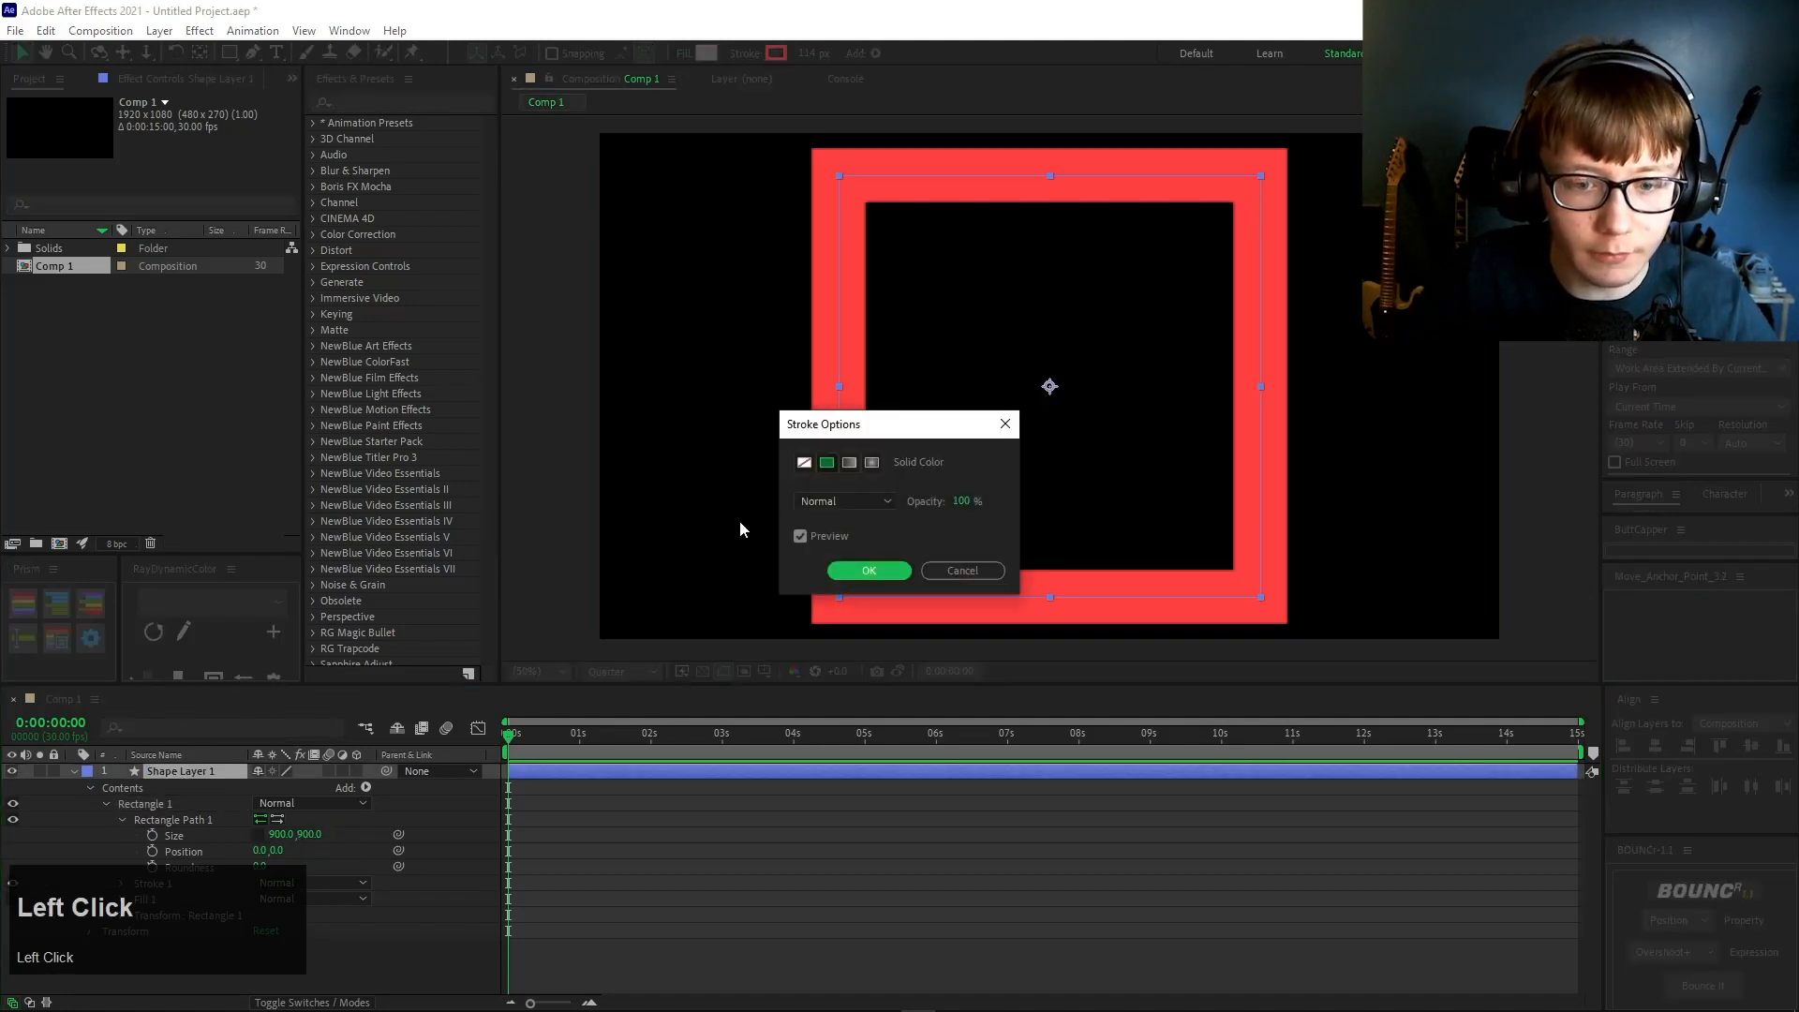
click(804, 462)
click(874, 568)
- Set the square's fill to a pink of about hex EC4085
click(706, 52)
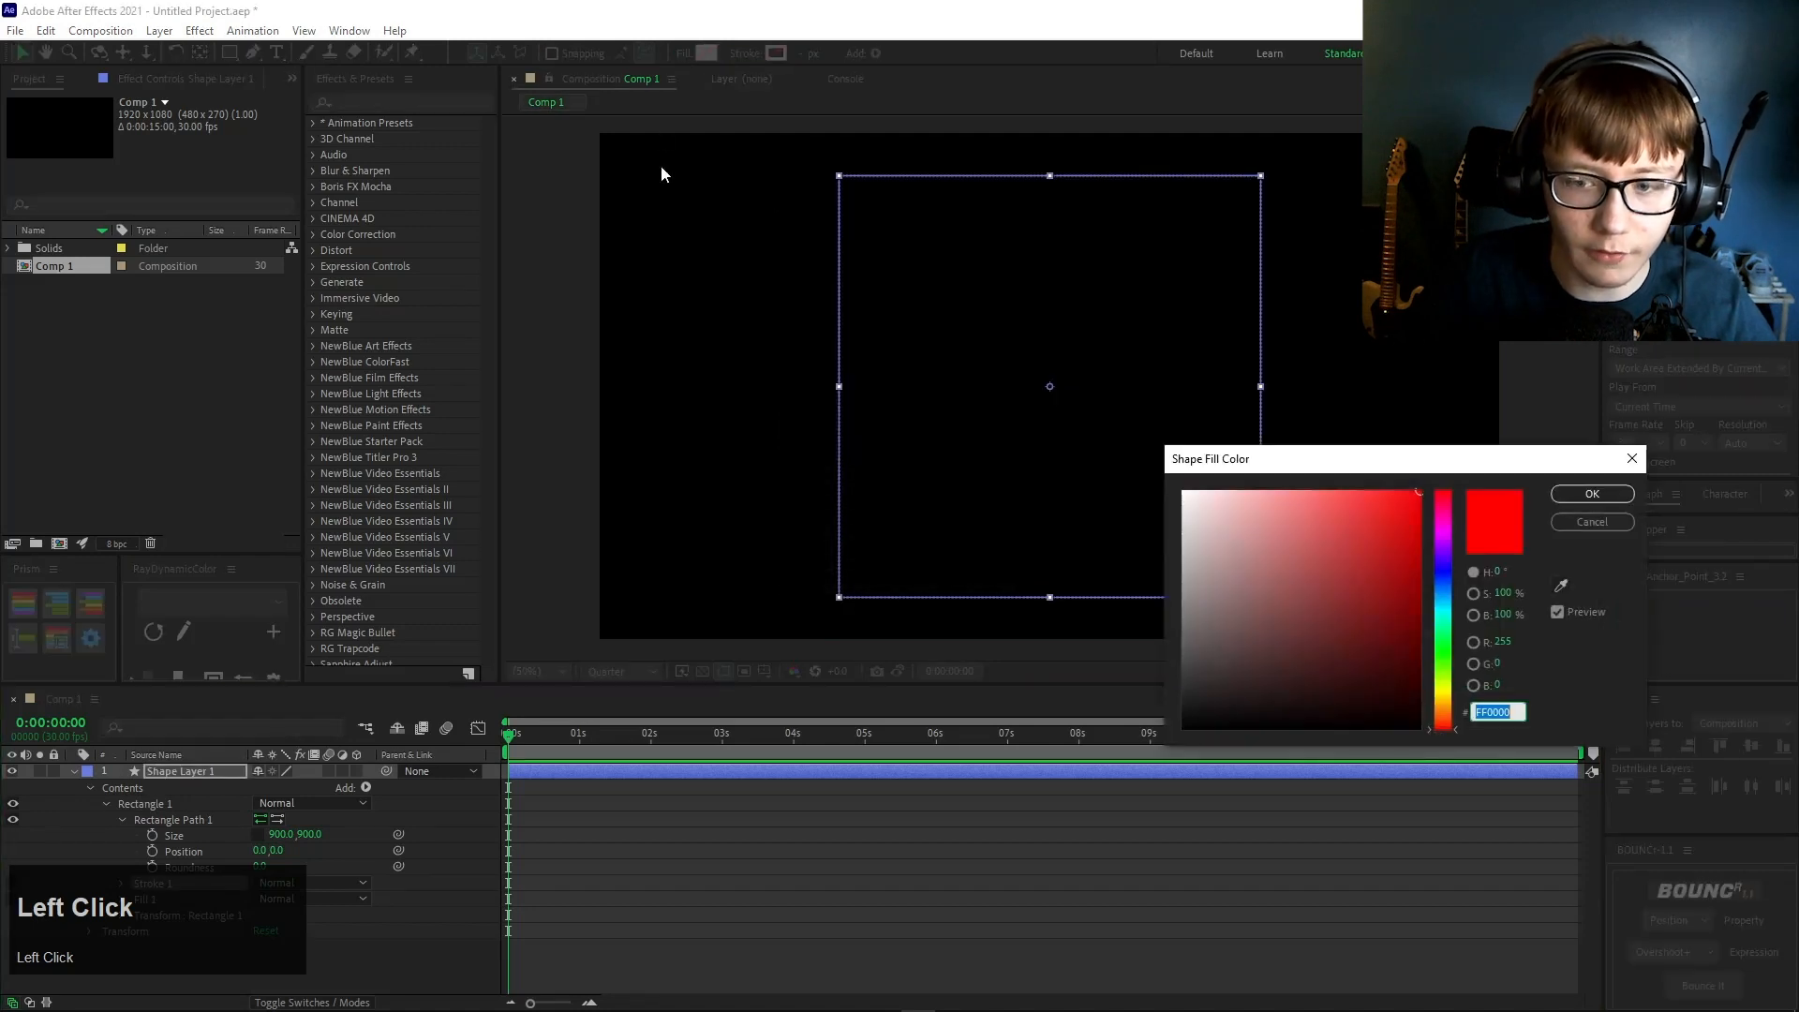
drag(1331, 563, 987, 199)
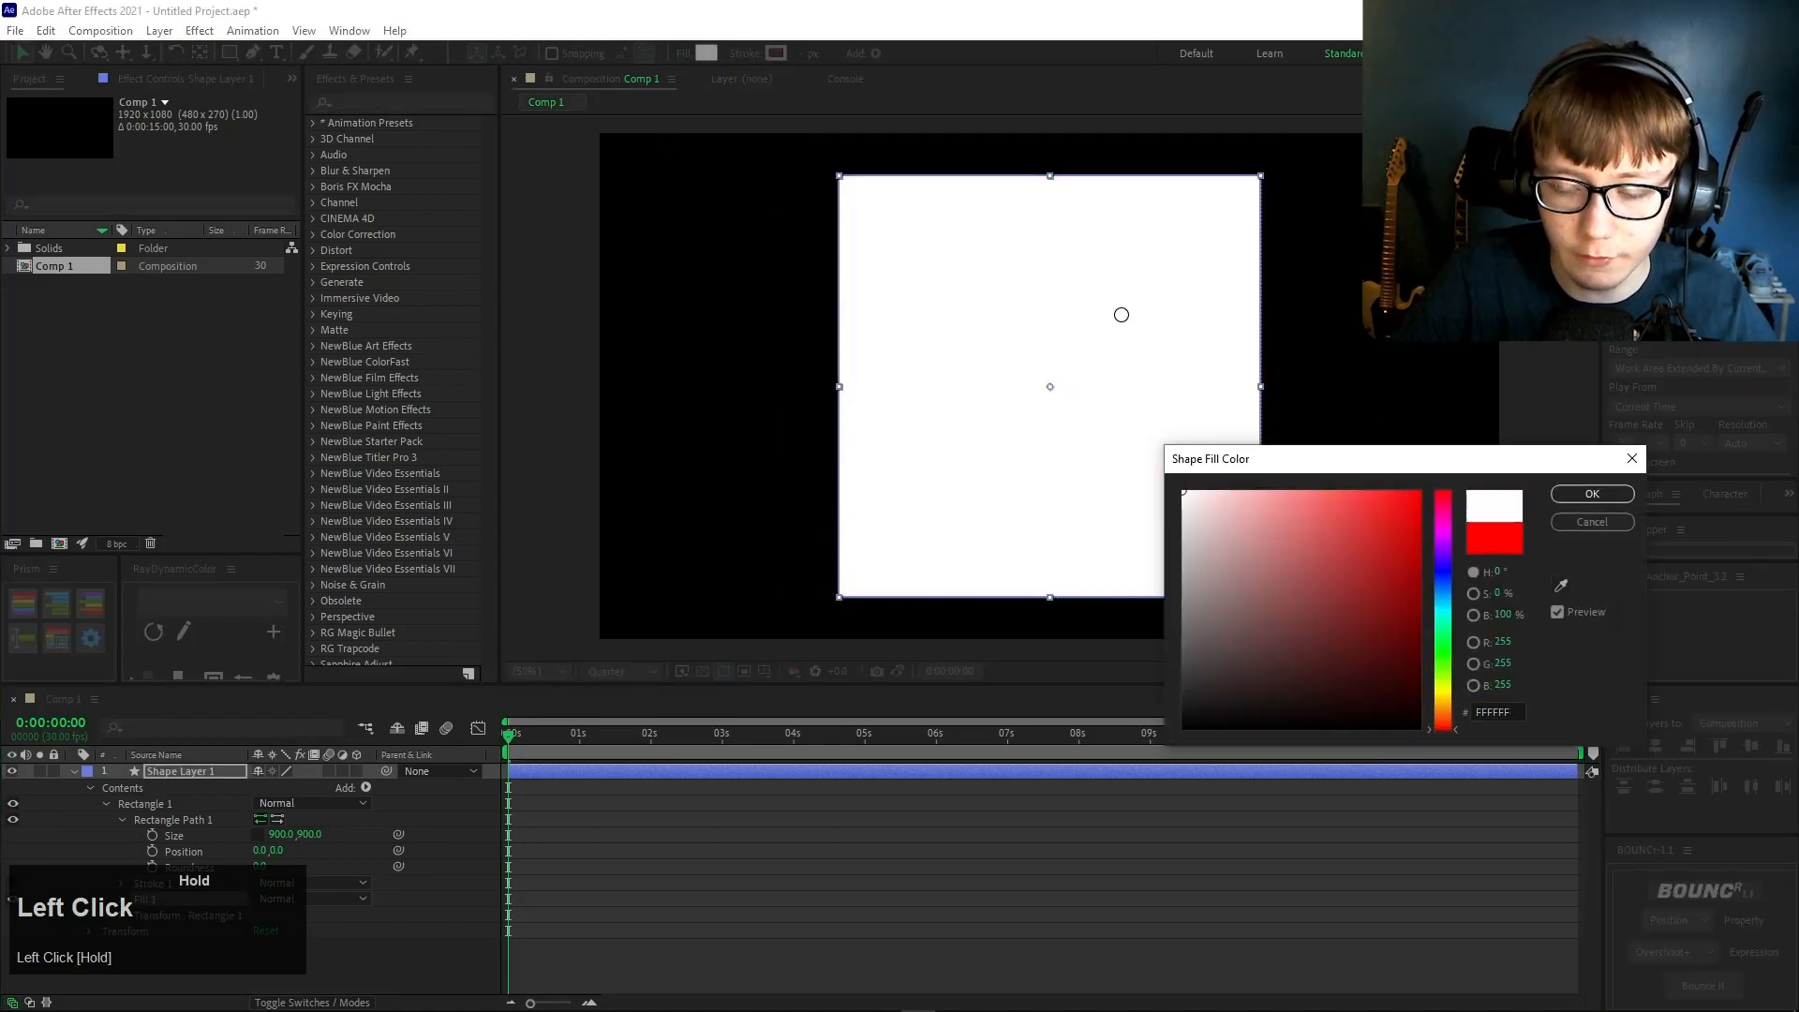
drag(1372, 505, 1408, 469)
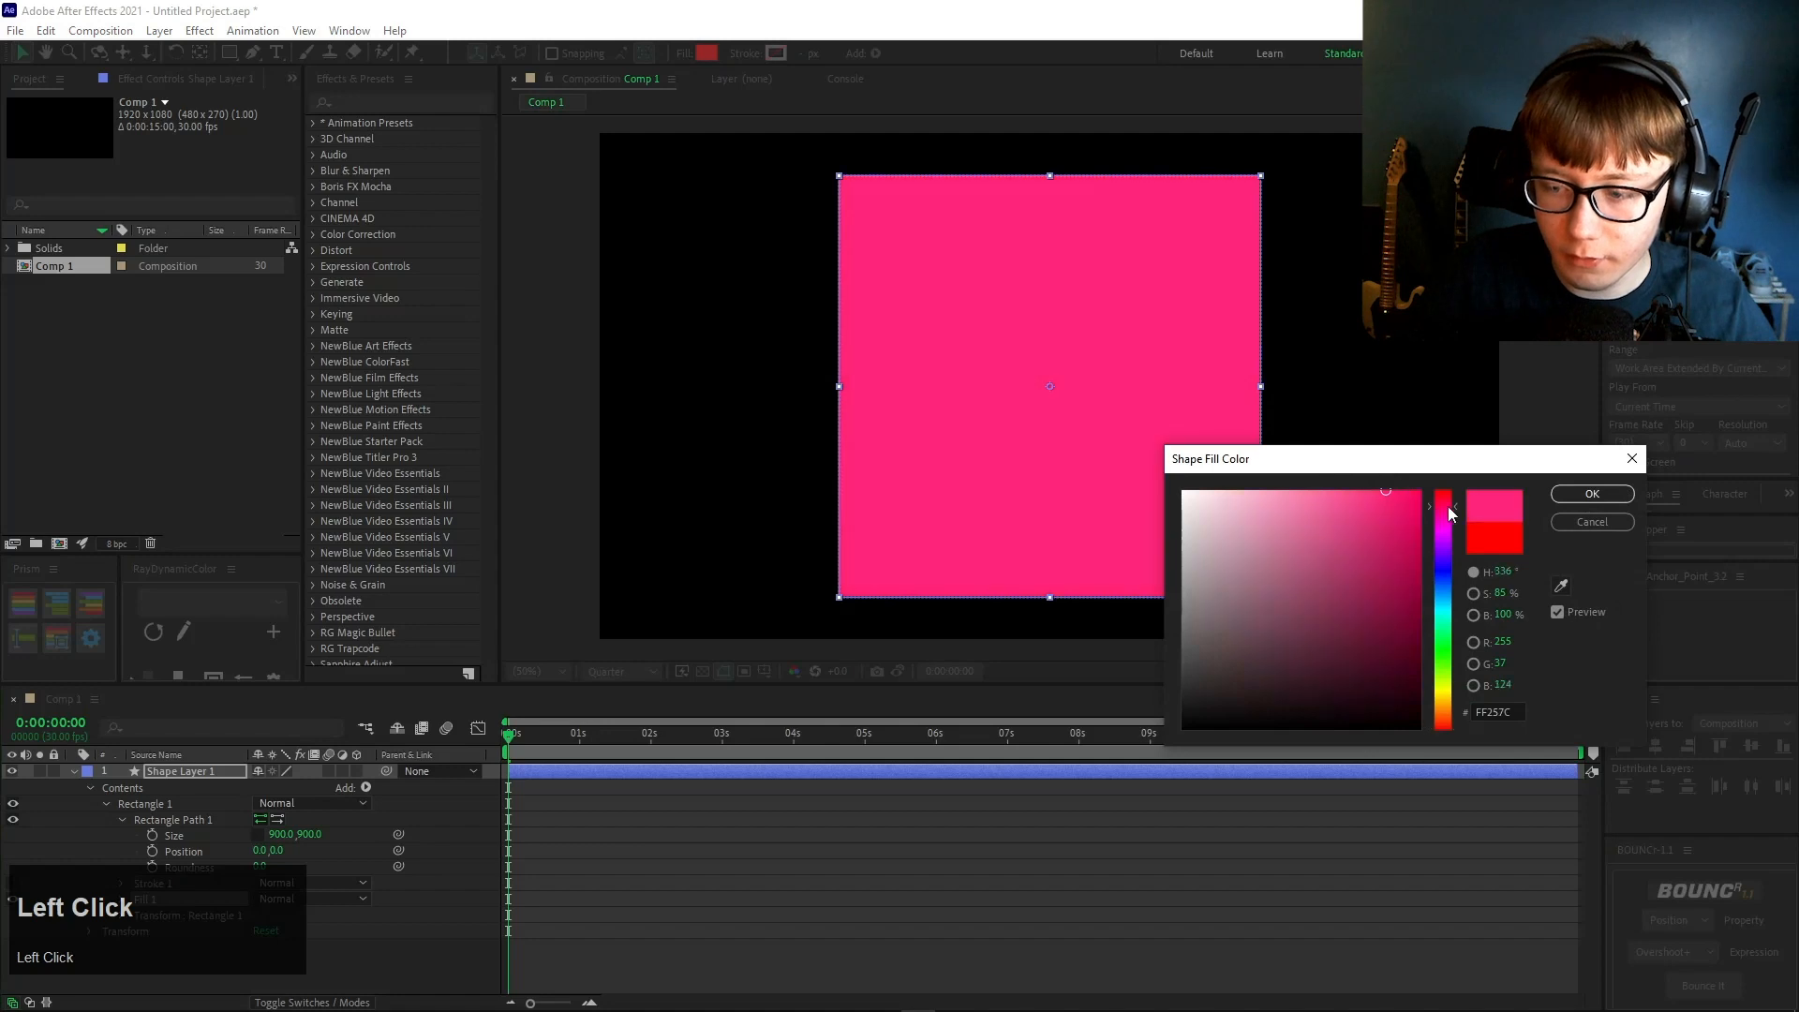
click(1350, 509)
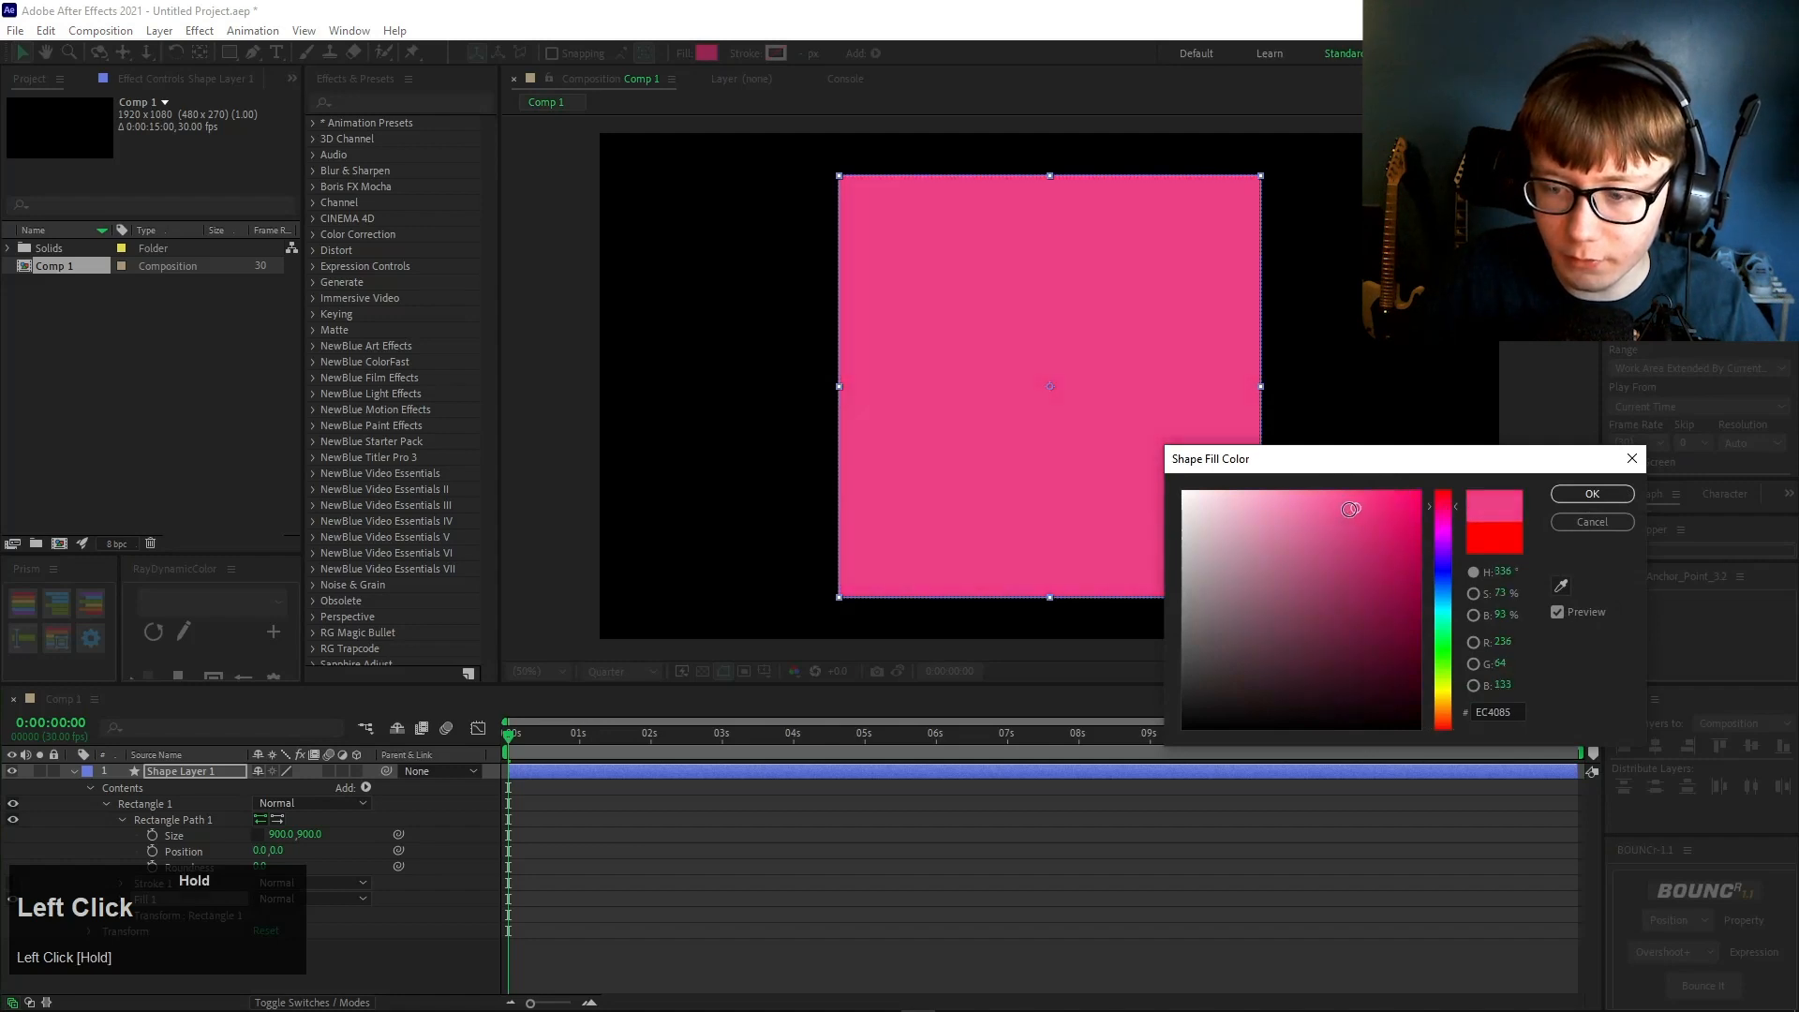
click(1592, 494)
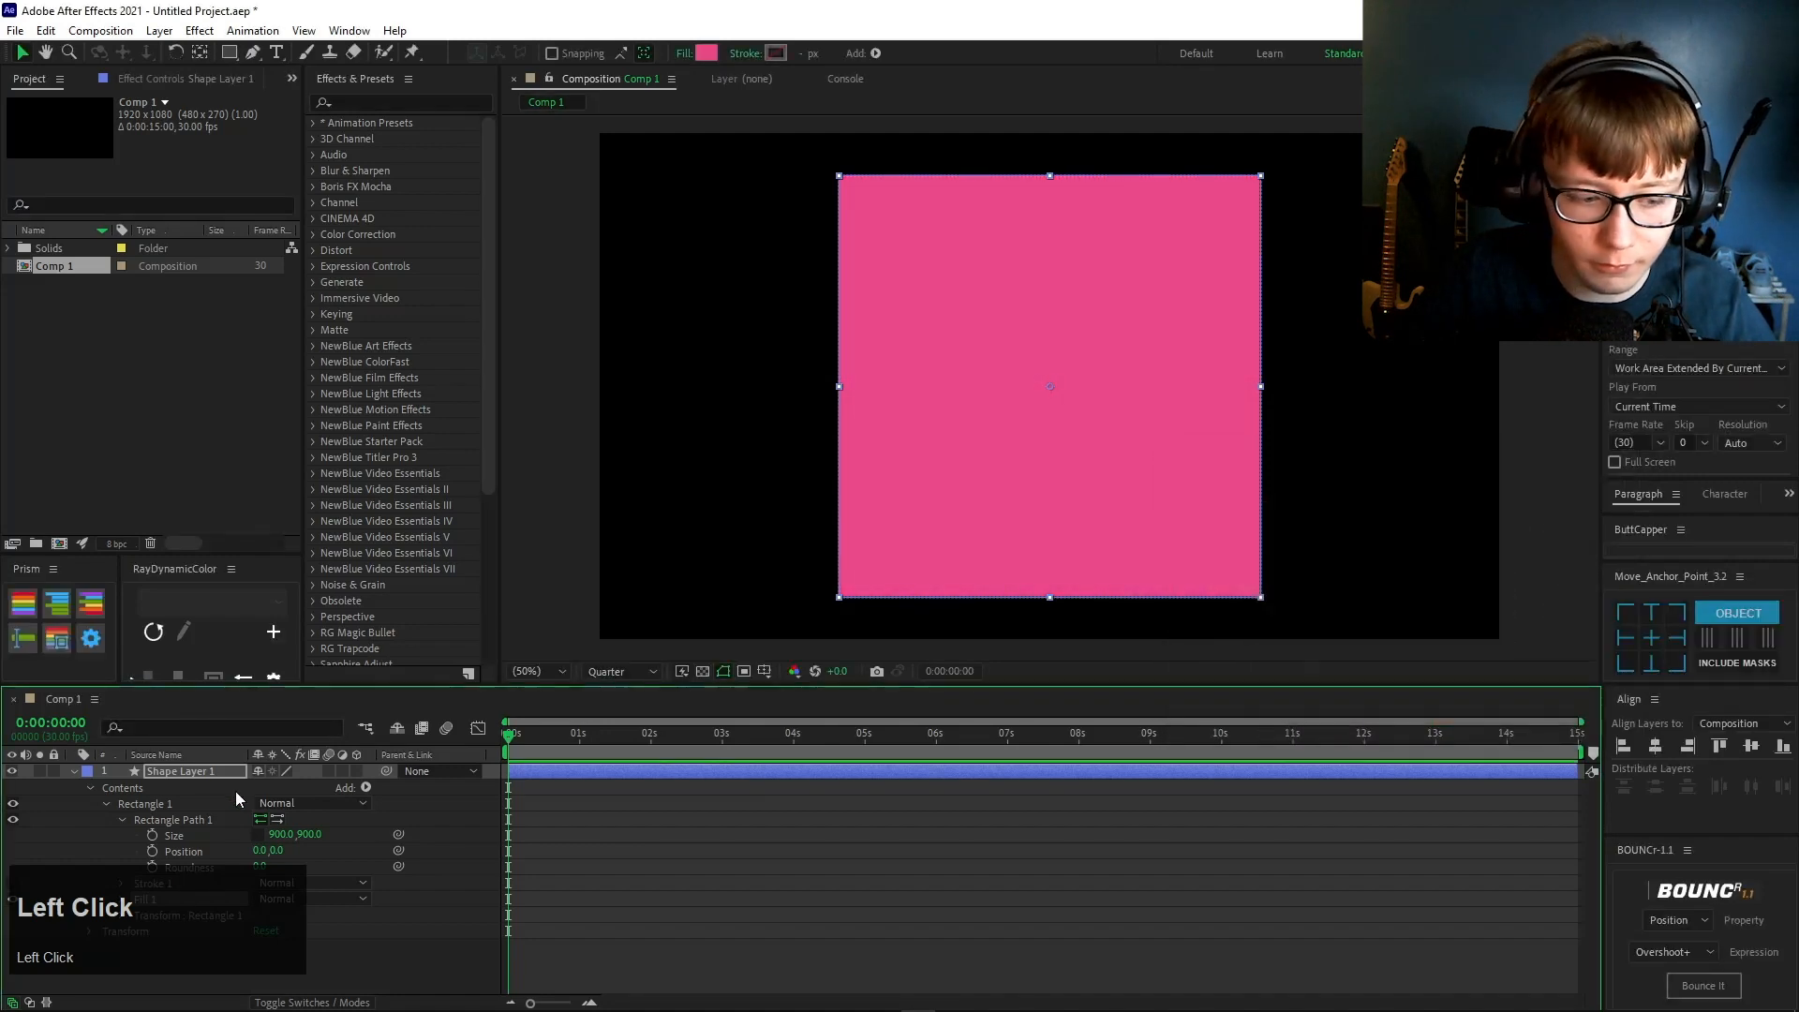
- Make the square's shape layer 3D and use CINEMA 4D as the composition renderer
click(222, 771)
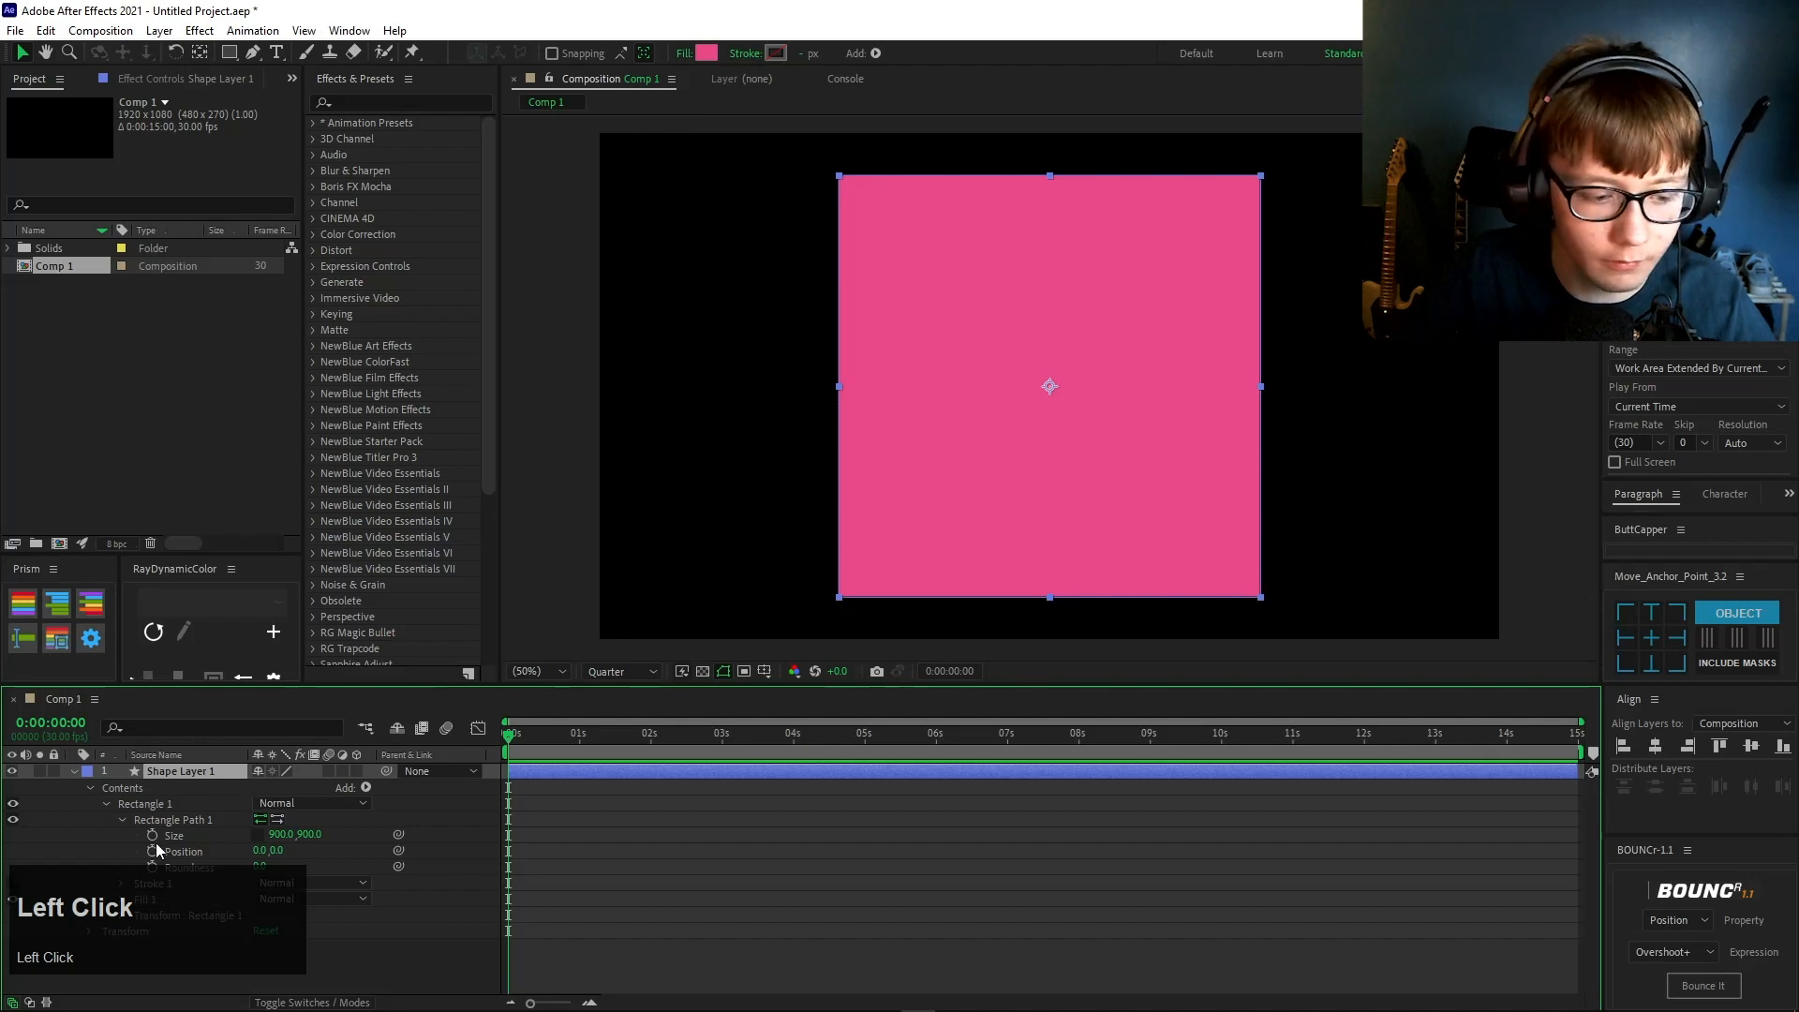
click(272, 864)
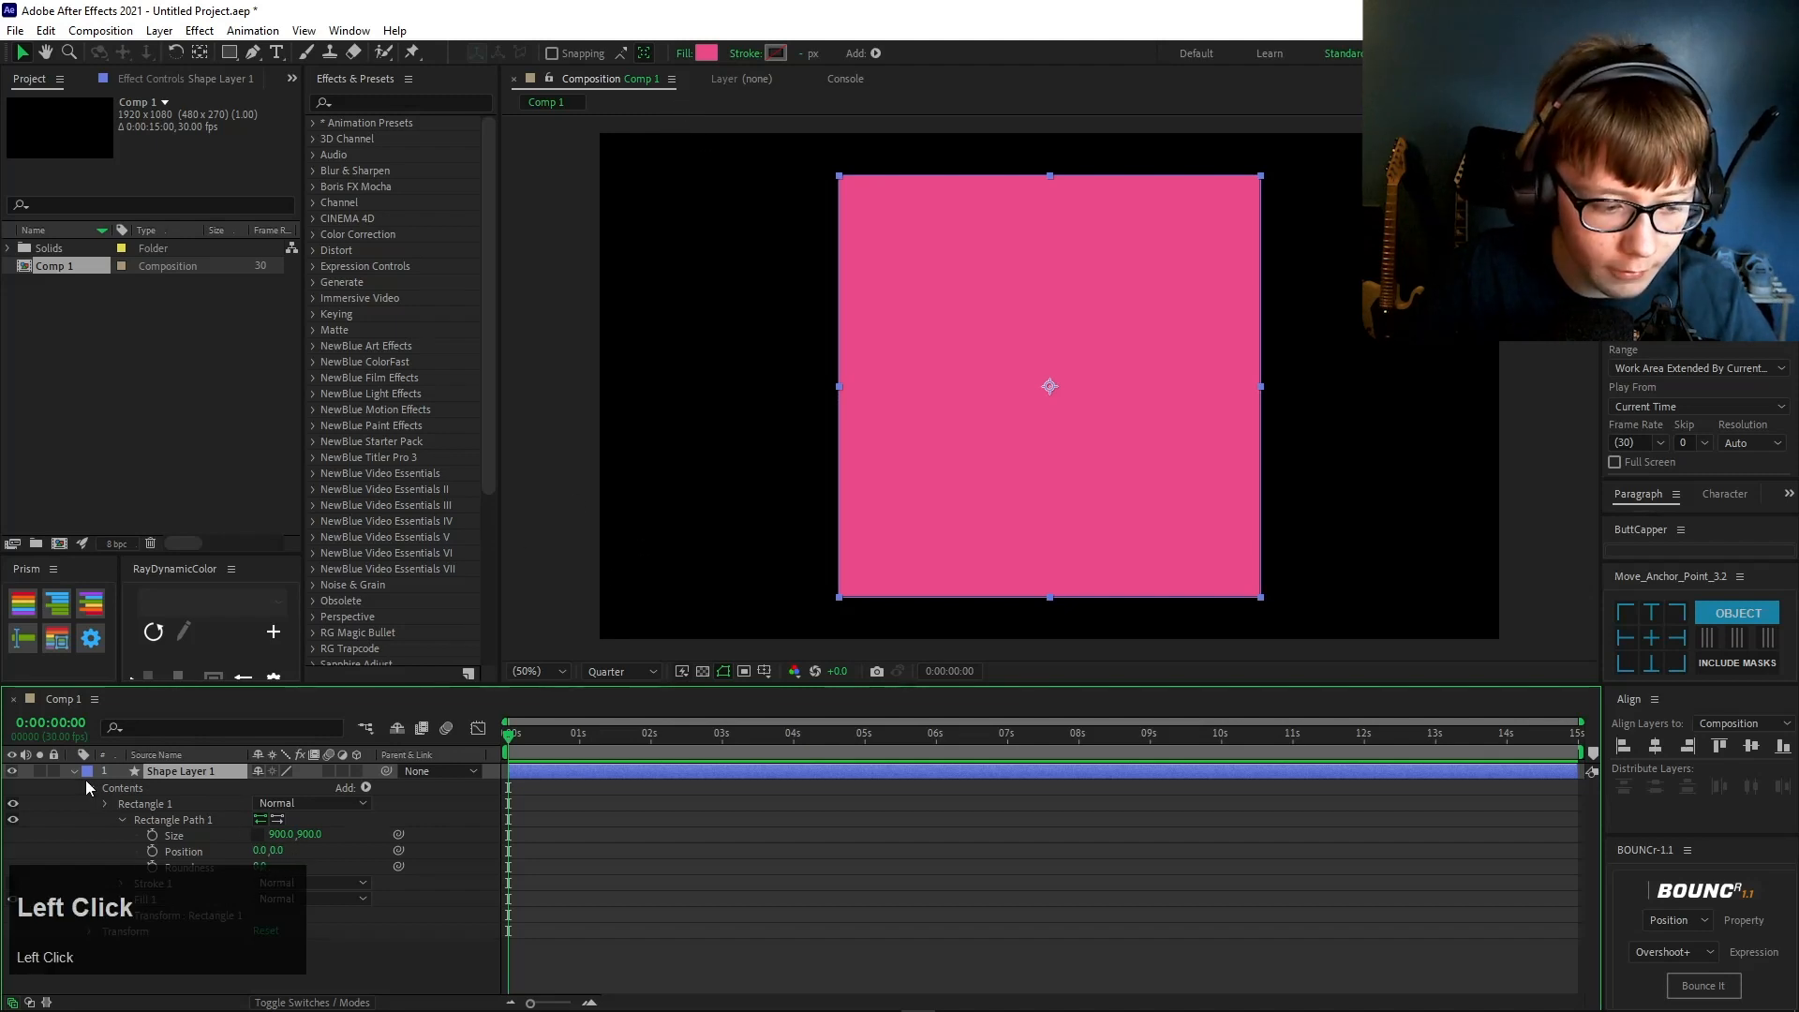
click(74, 771)
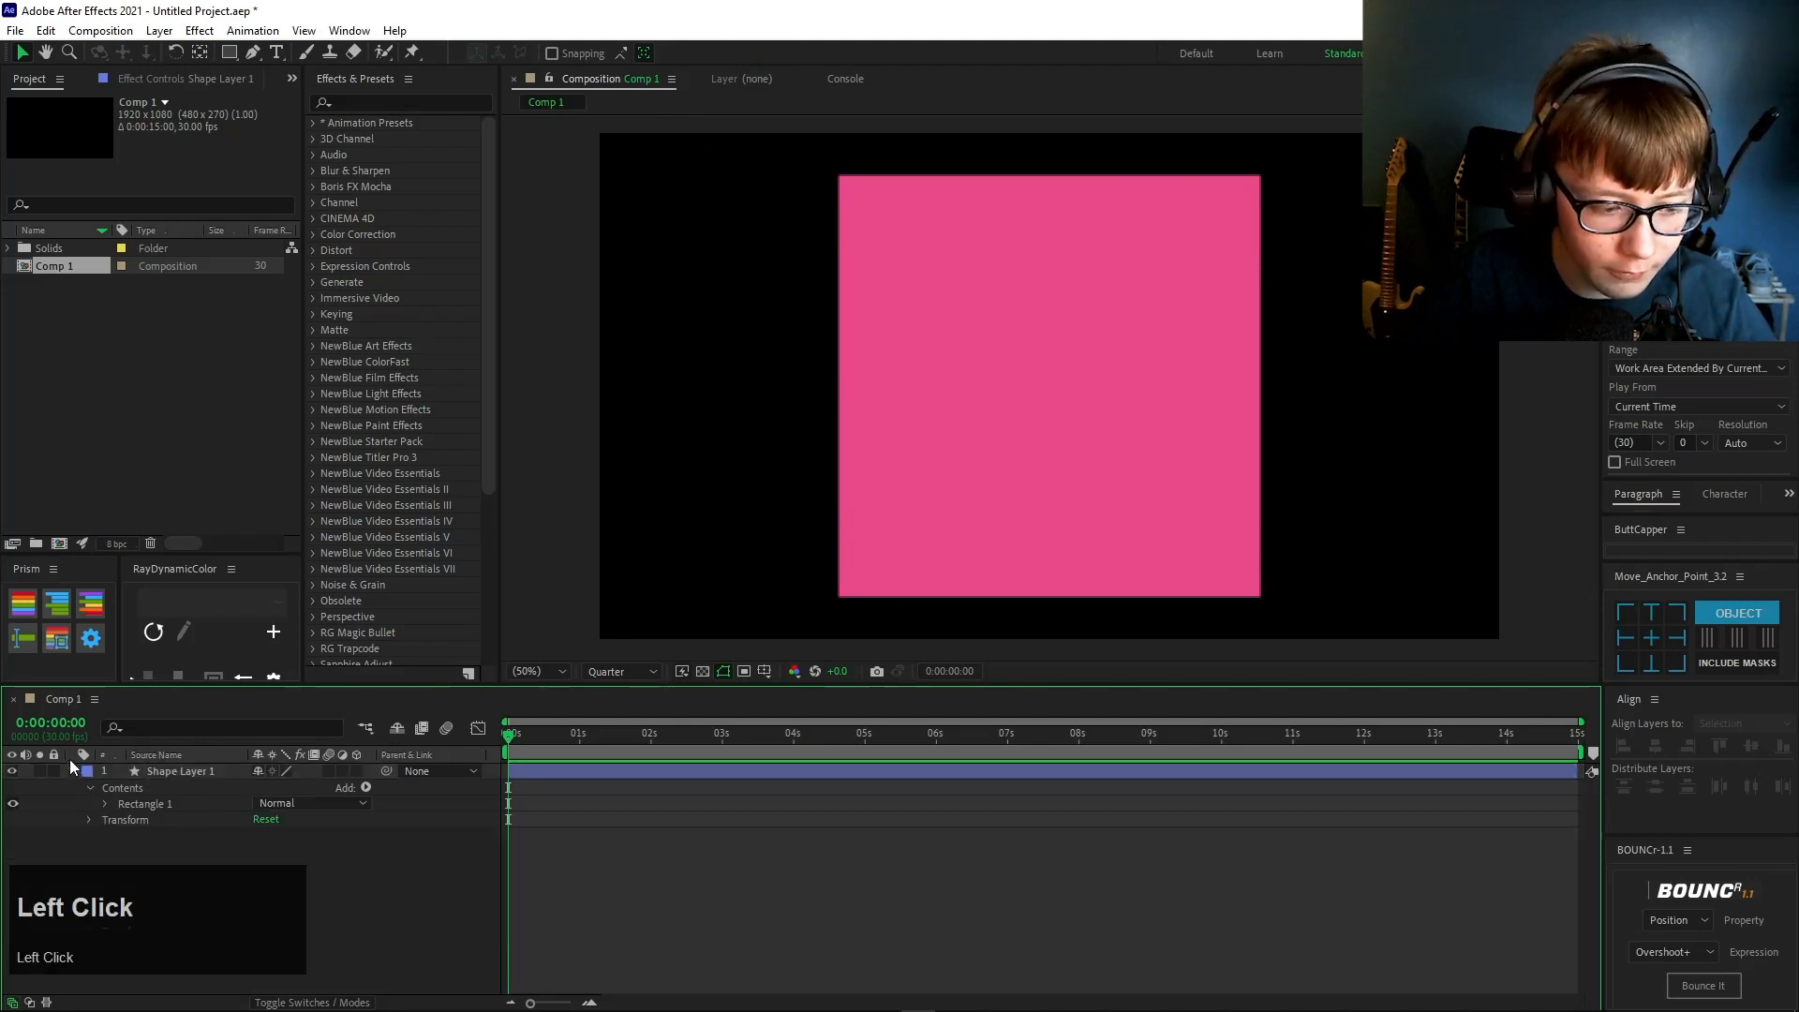
click(356, 770)
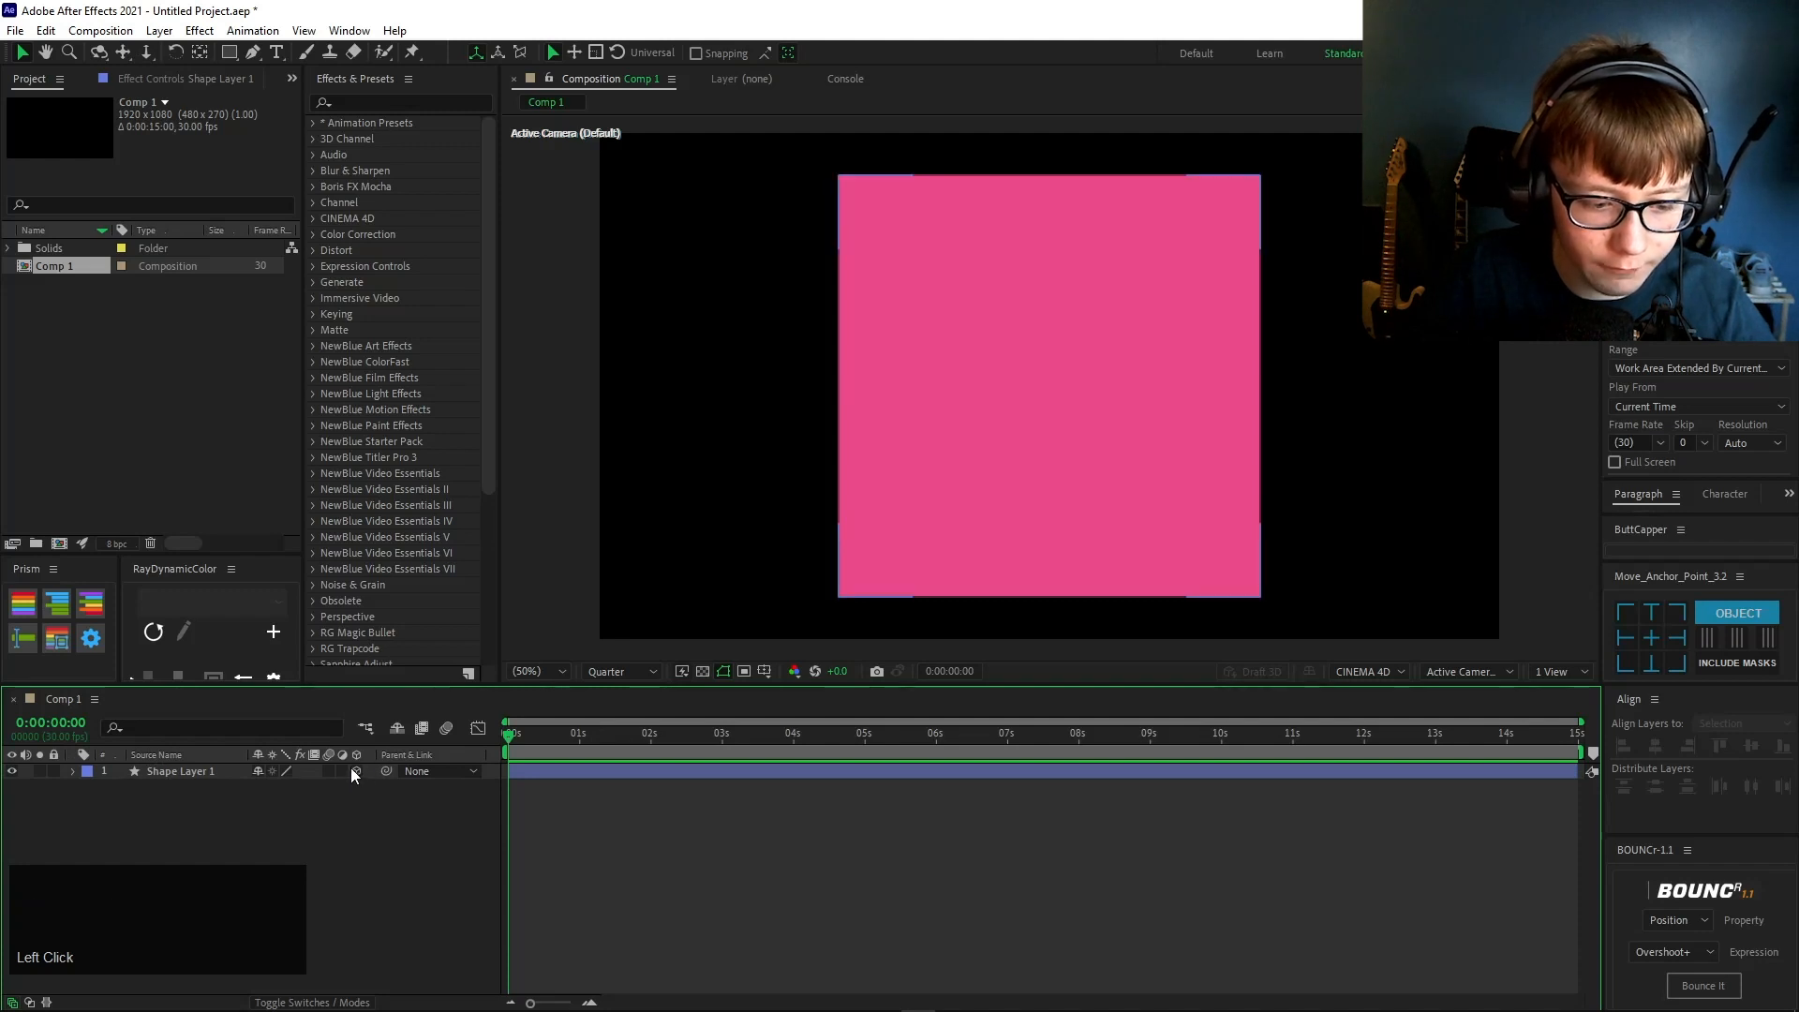
click(1379, 674)
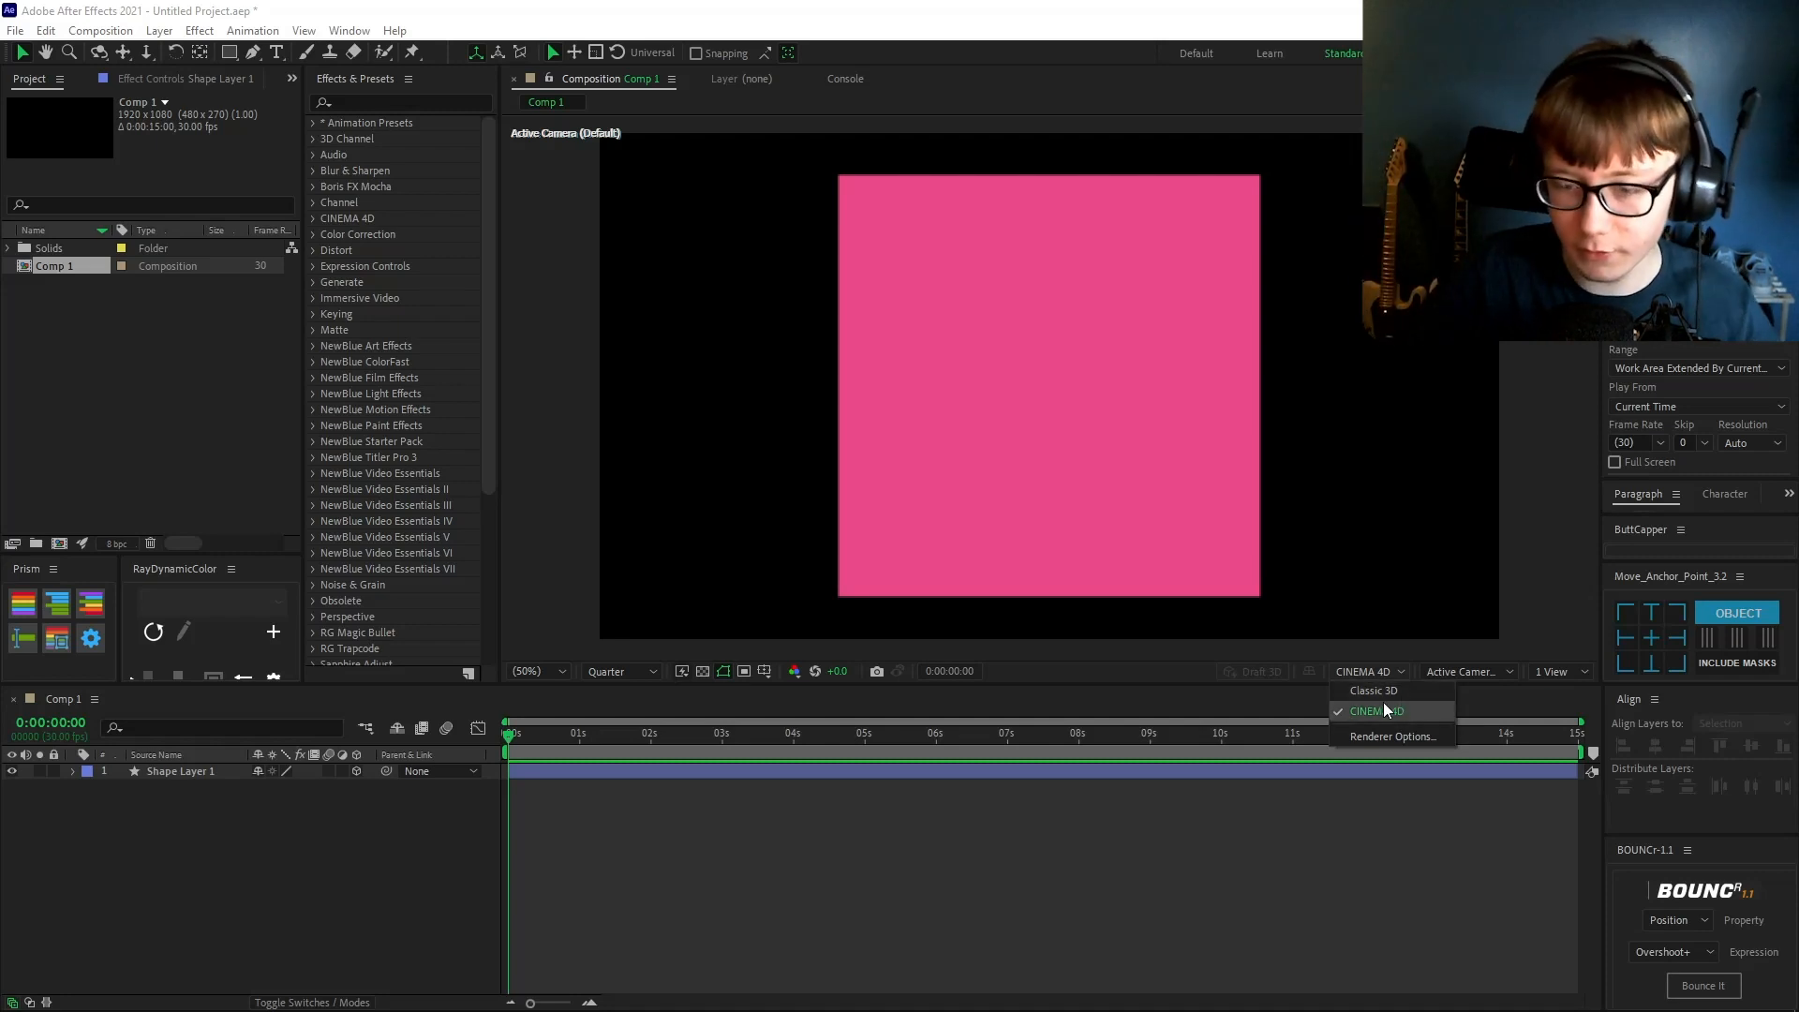
click(1378, 711)
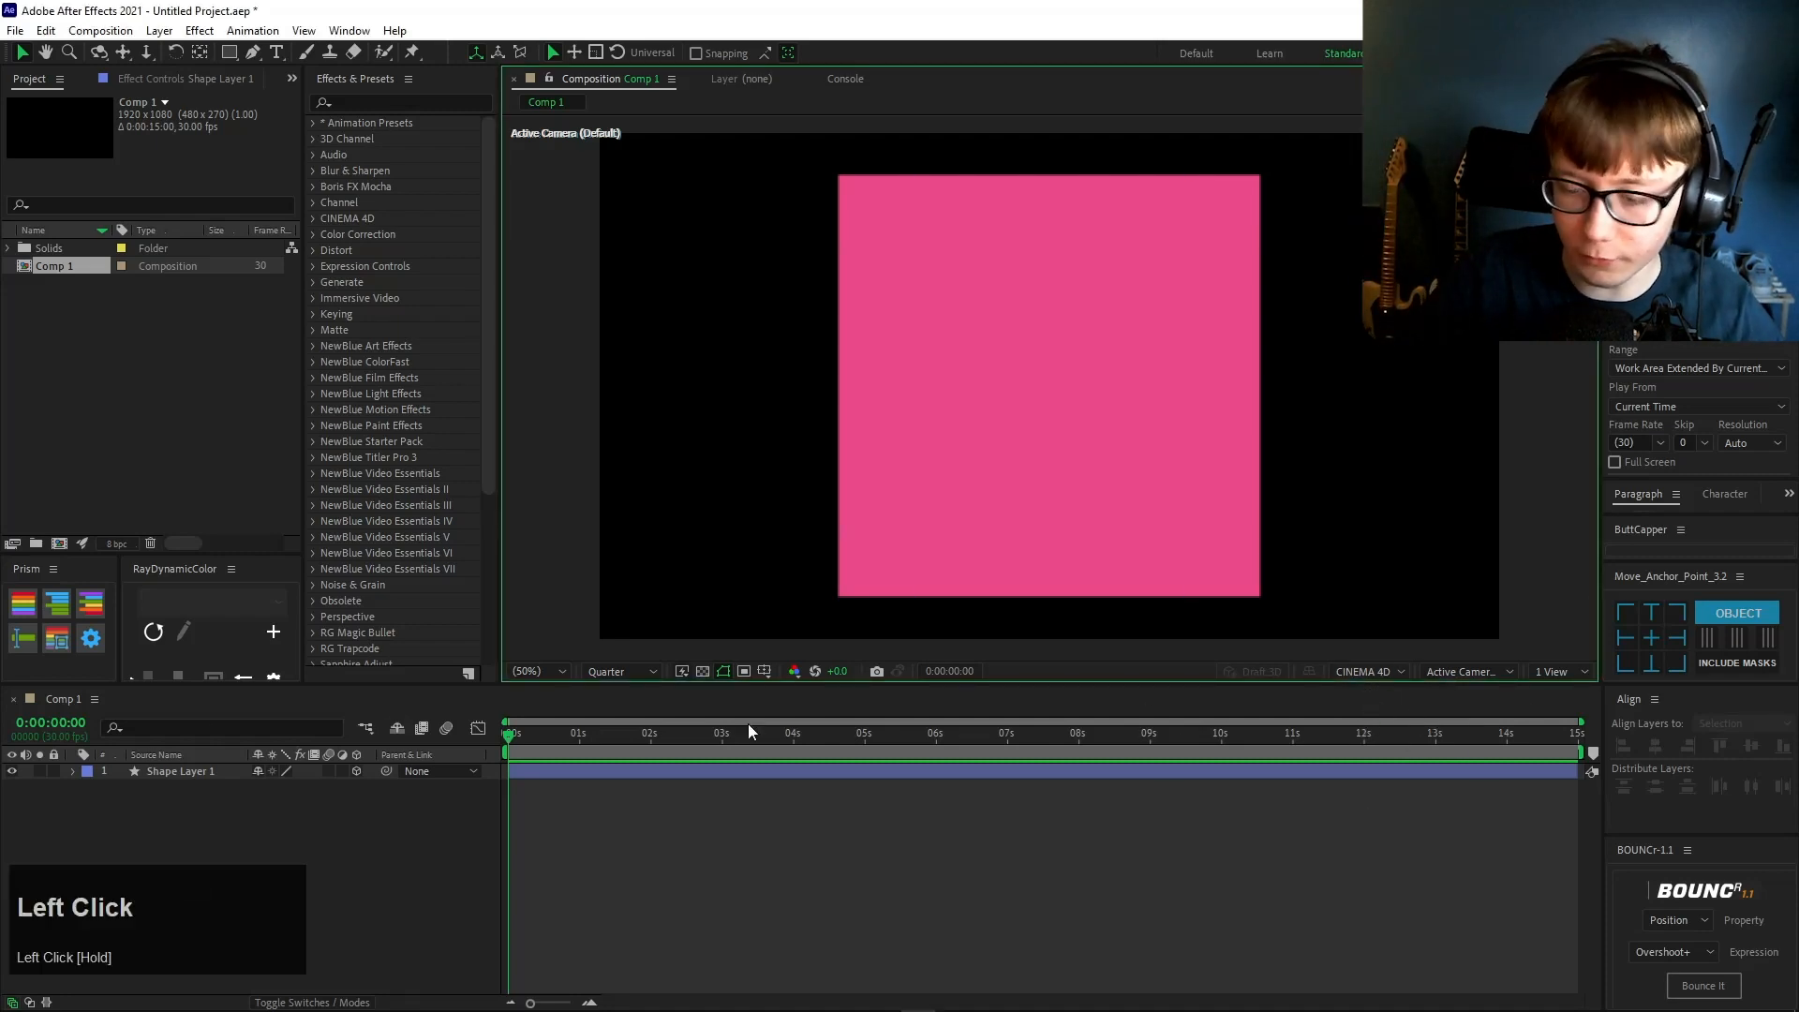
- Try tilting the flat square around its X axis, and undo the rotation
click(187, 767)
key(r)
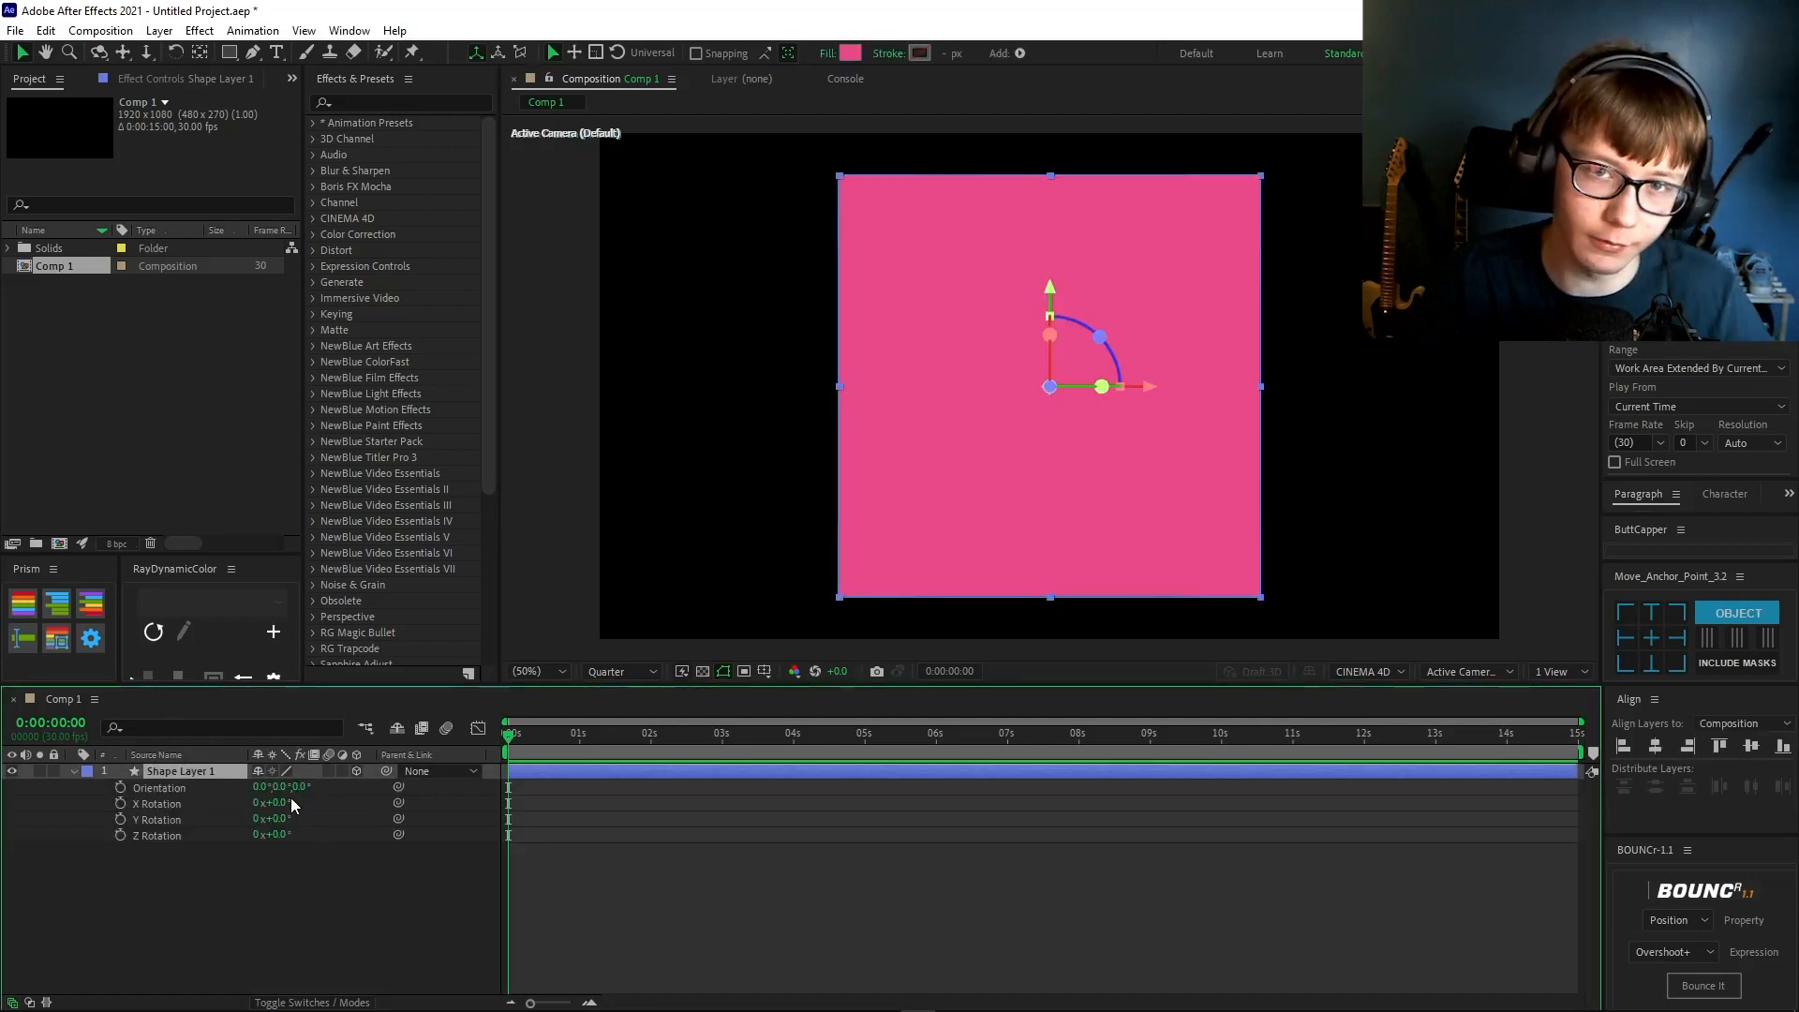
drag(270, 808, 559, 801)
key(ctrl+z)
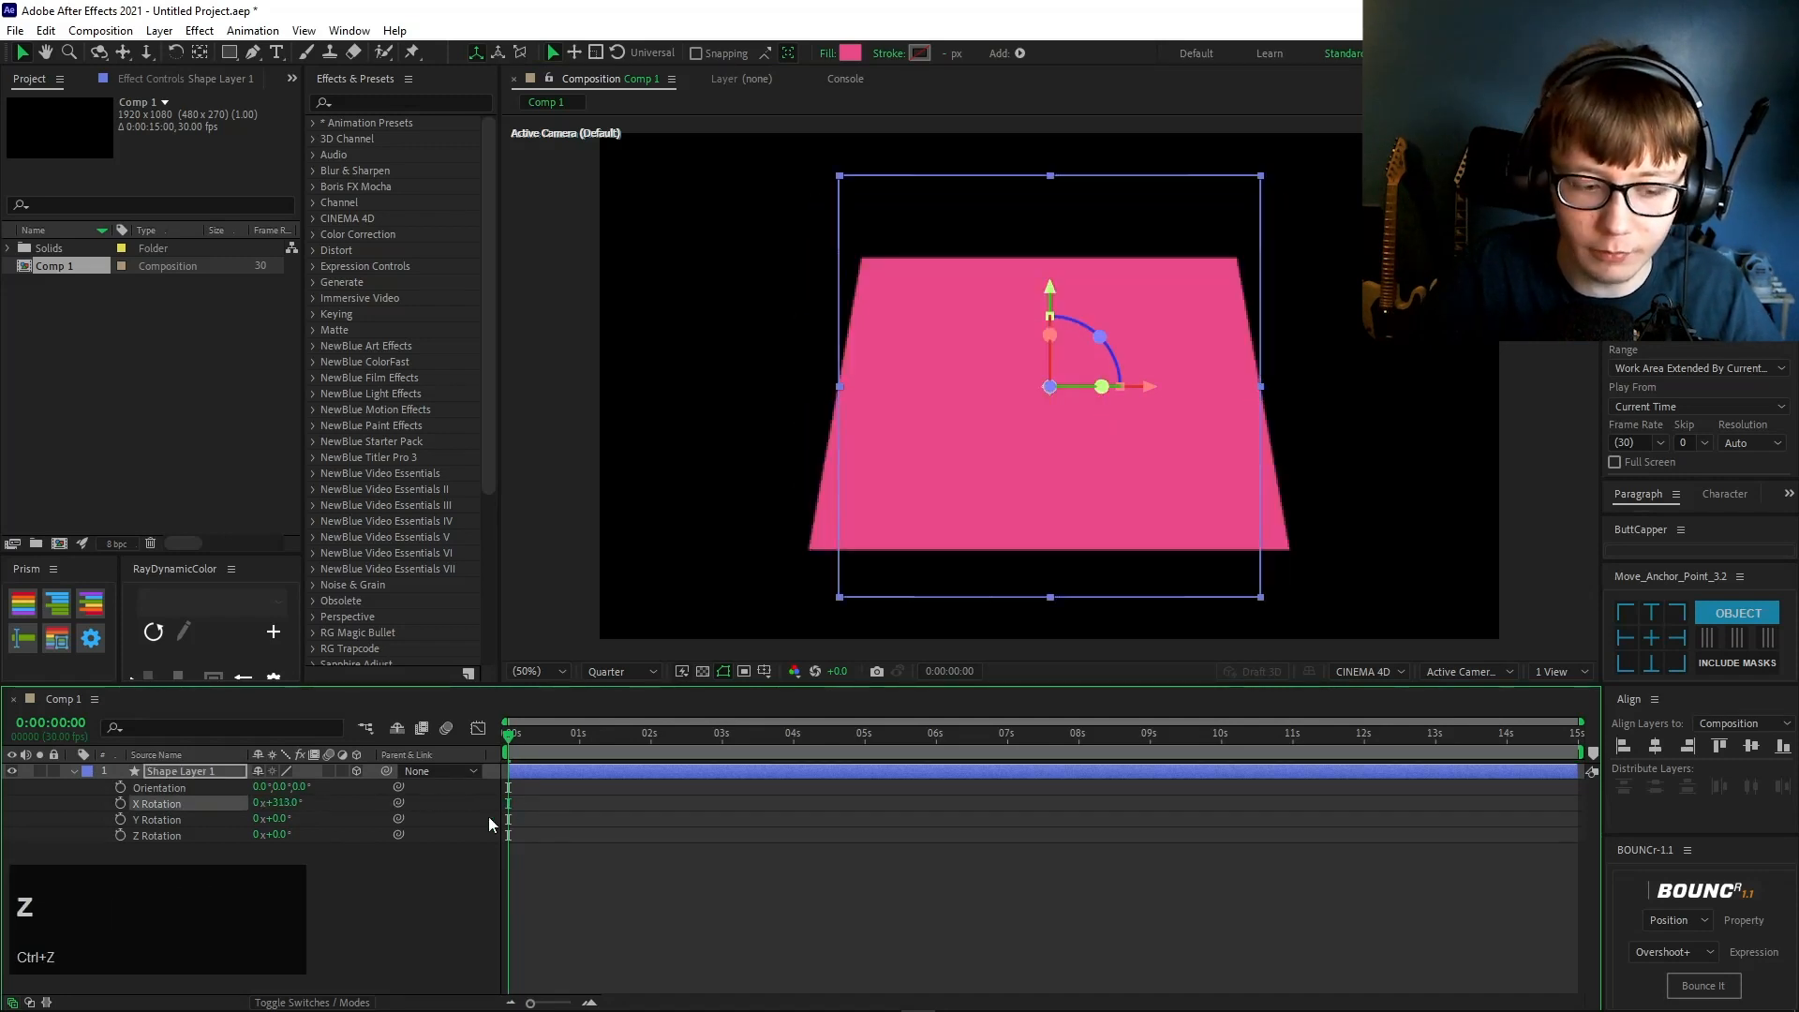
- Increase the Extrusion Depth in the shape layer's Geometry Options to give the square thickness
click(75, 772)
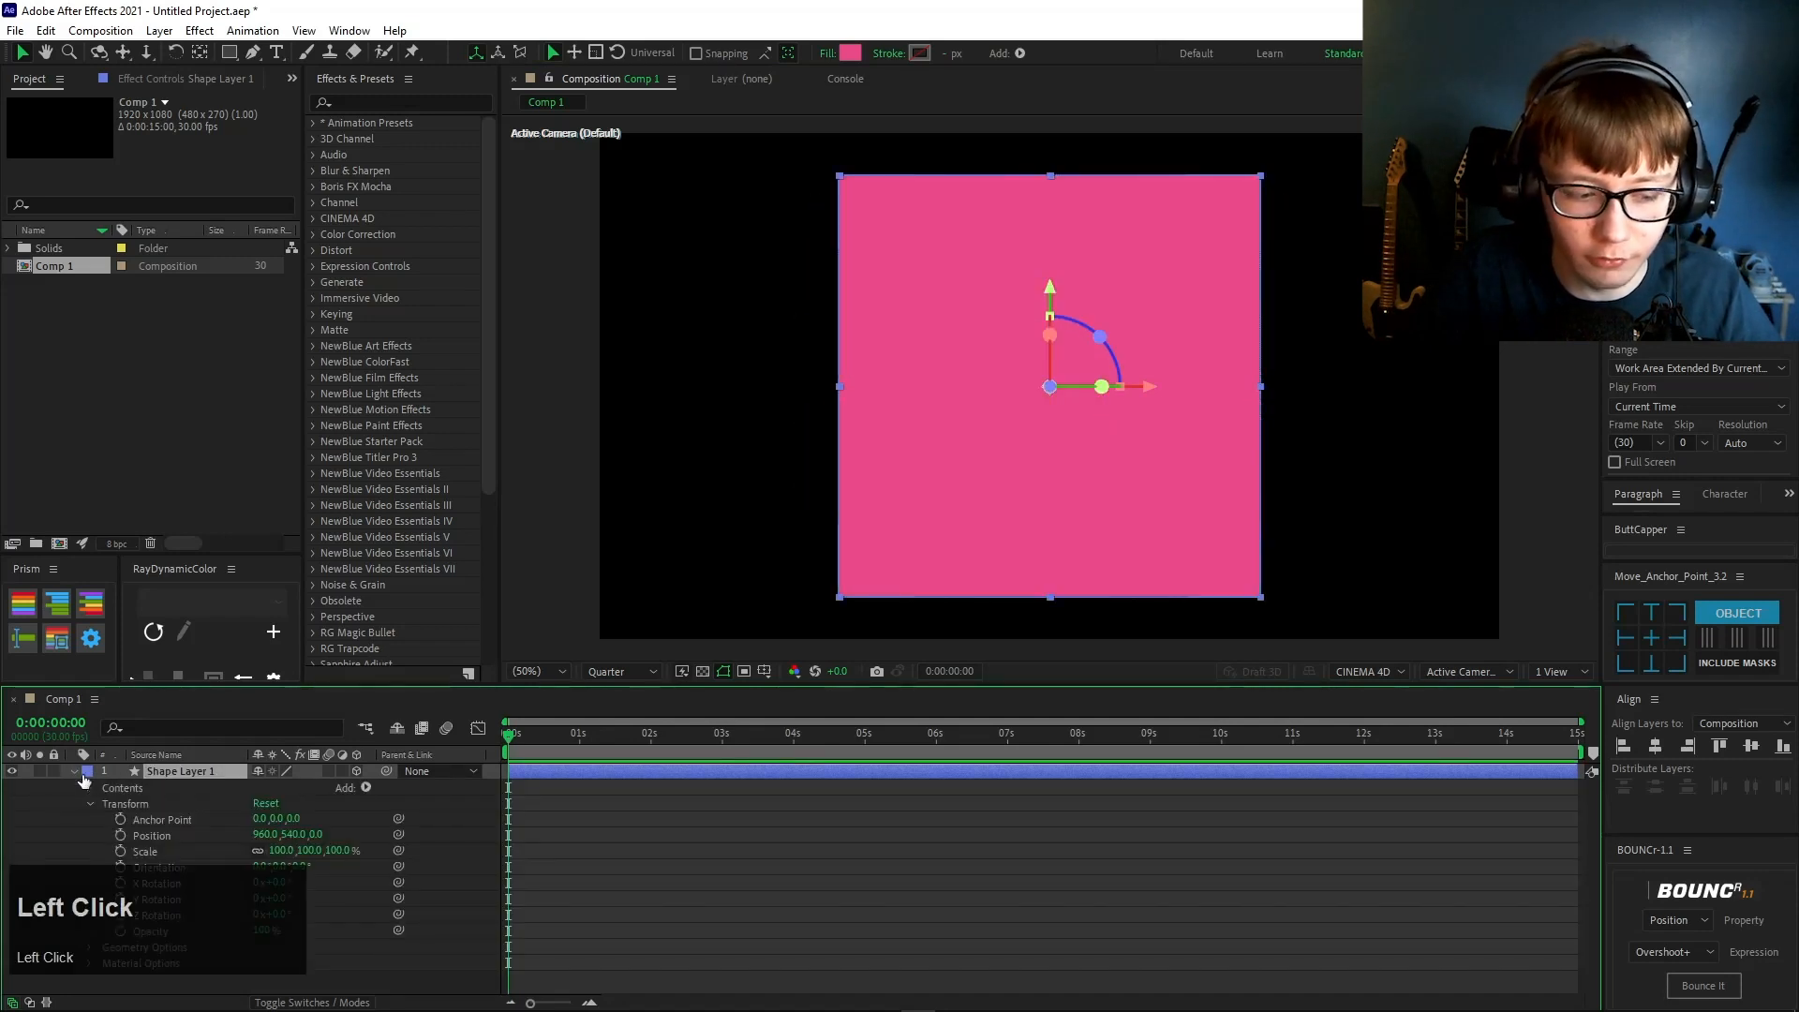
click(90, 805)
click(90, 820)
scroll(197, 864, down, 1)
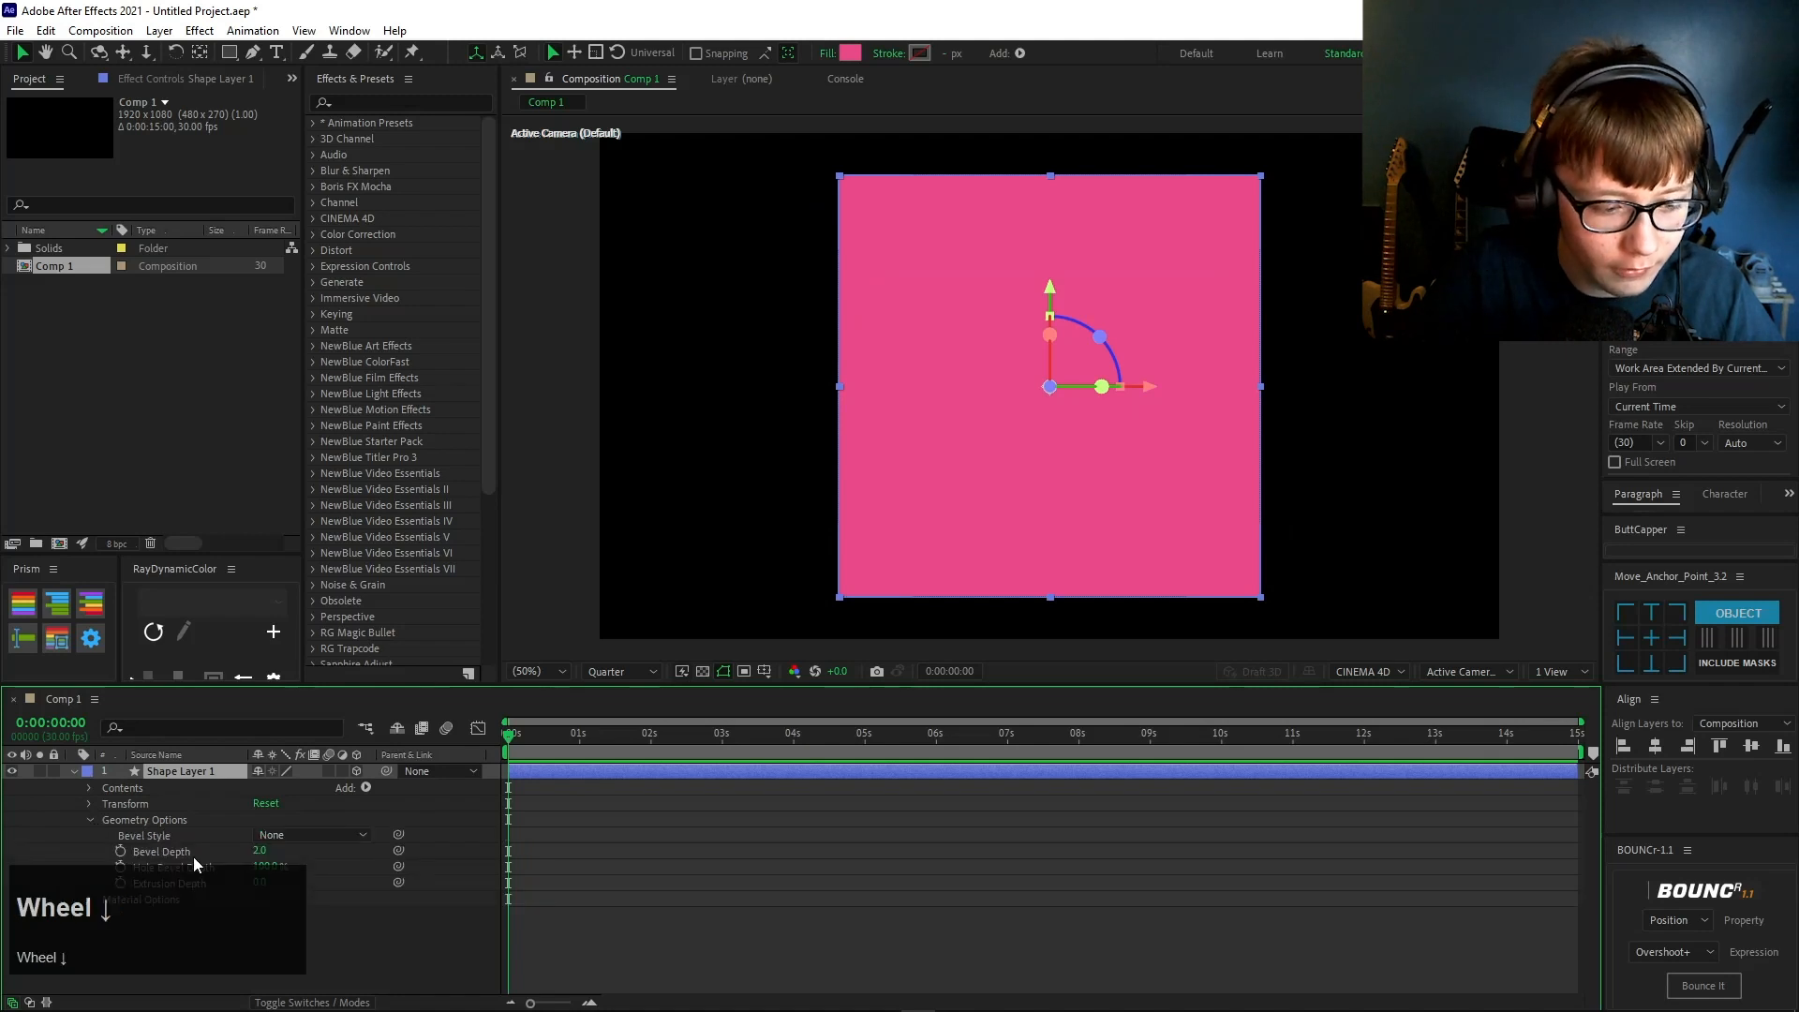
drag(262, 885, 356, 882)
- Scale the extruded square to 58% and rotate it to -30° on X and +43° on Y
click(201, 774)
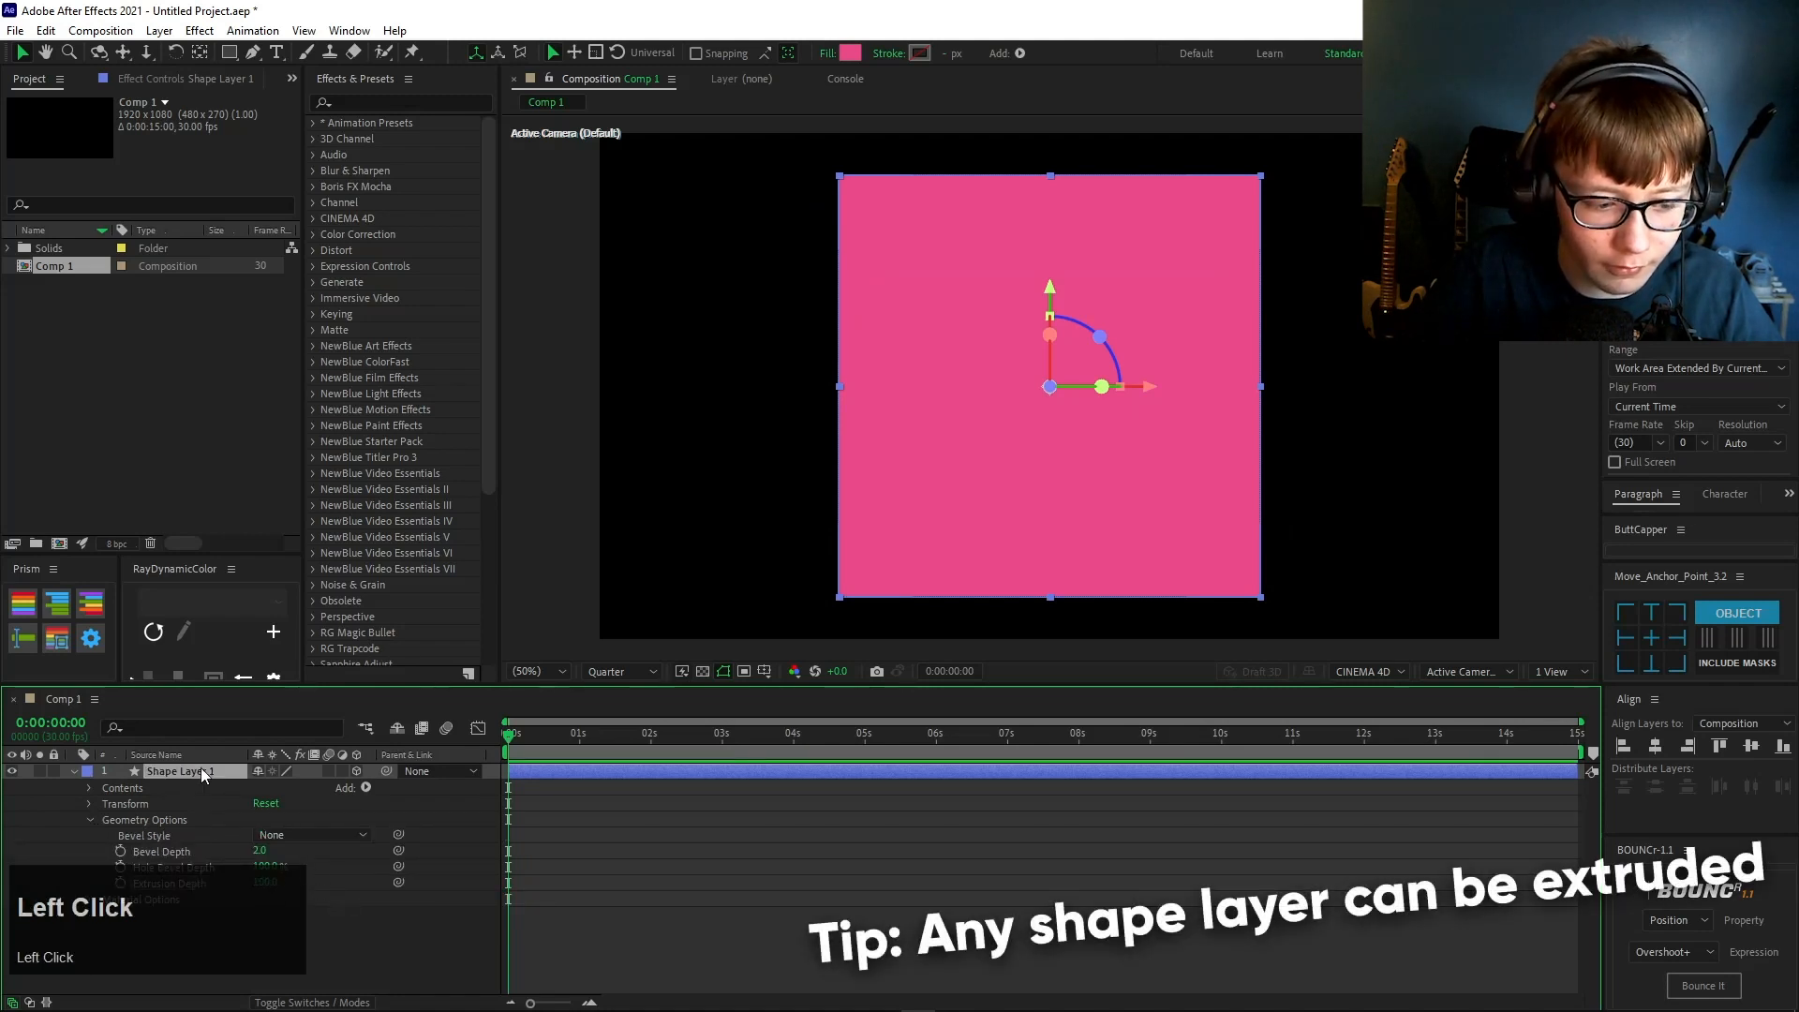
key(r)
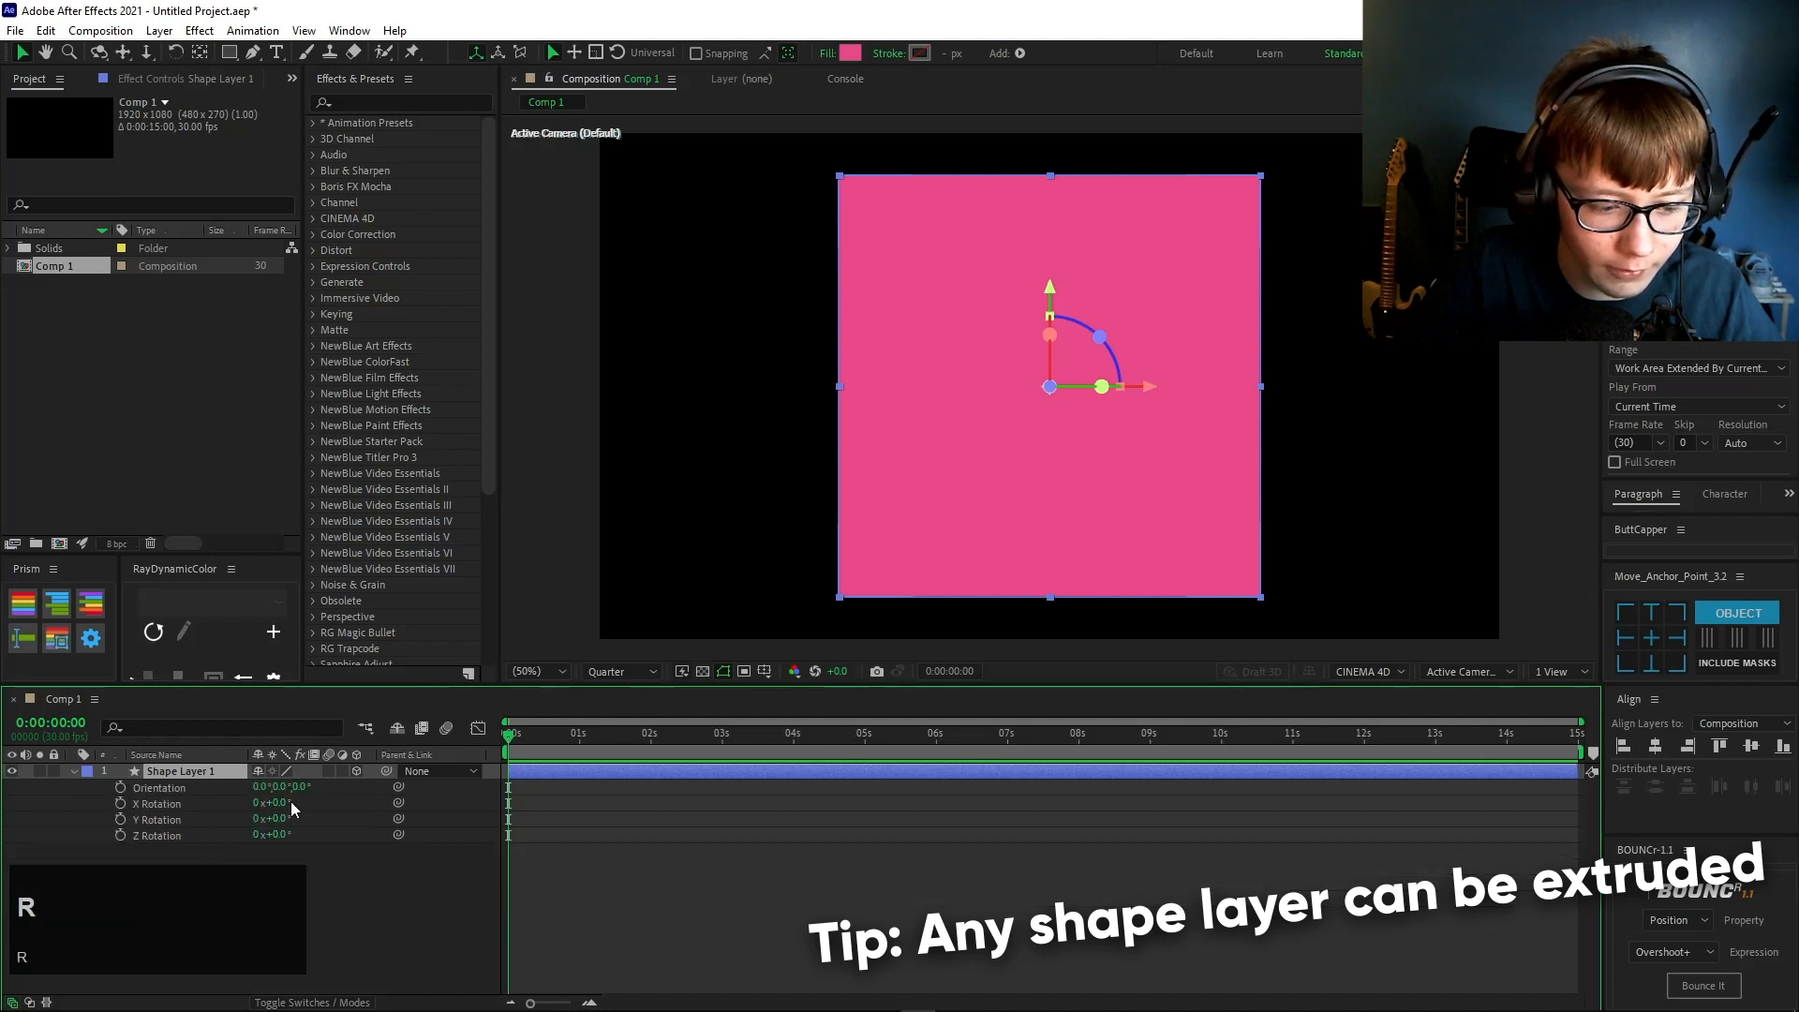
drag(279, 803, 319, 835)
text(0)
key(Return)
key(shift+s)
click(319, 828)
mouse_move(268, 818)
mouse_down()
mouse_move(221, 813)
mouse_move(239, 818)
mouse_up()
click(360, 881)
- Add a white spot light with 100% intensity, a 90° cone angle, 50% cone feather and no falloff
right_click(407, 908)
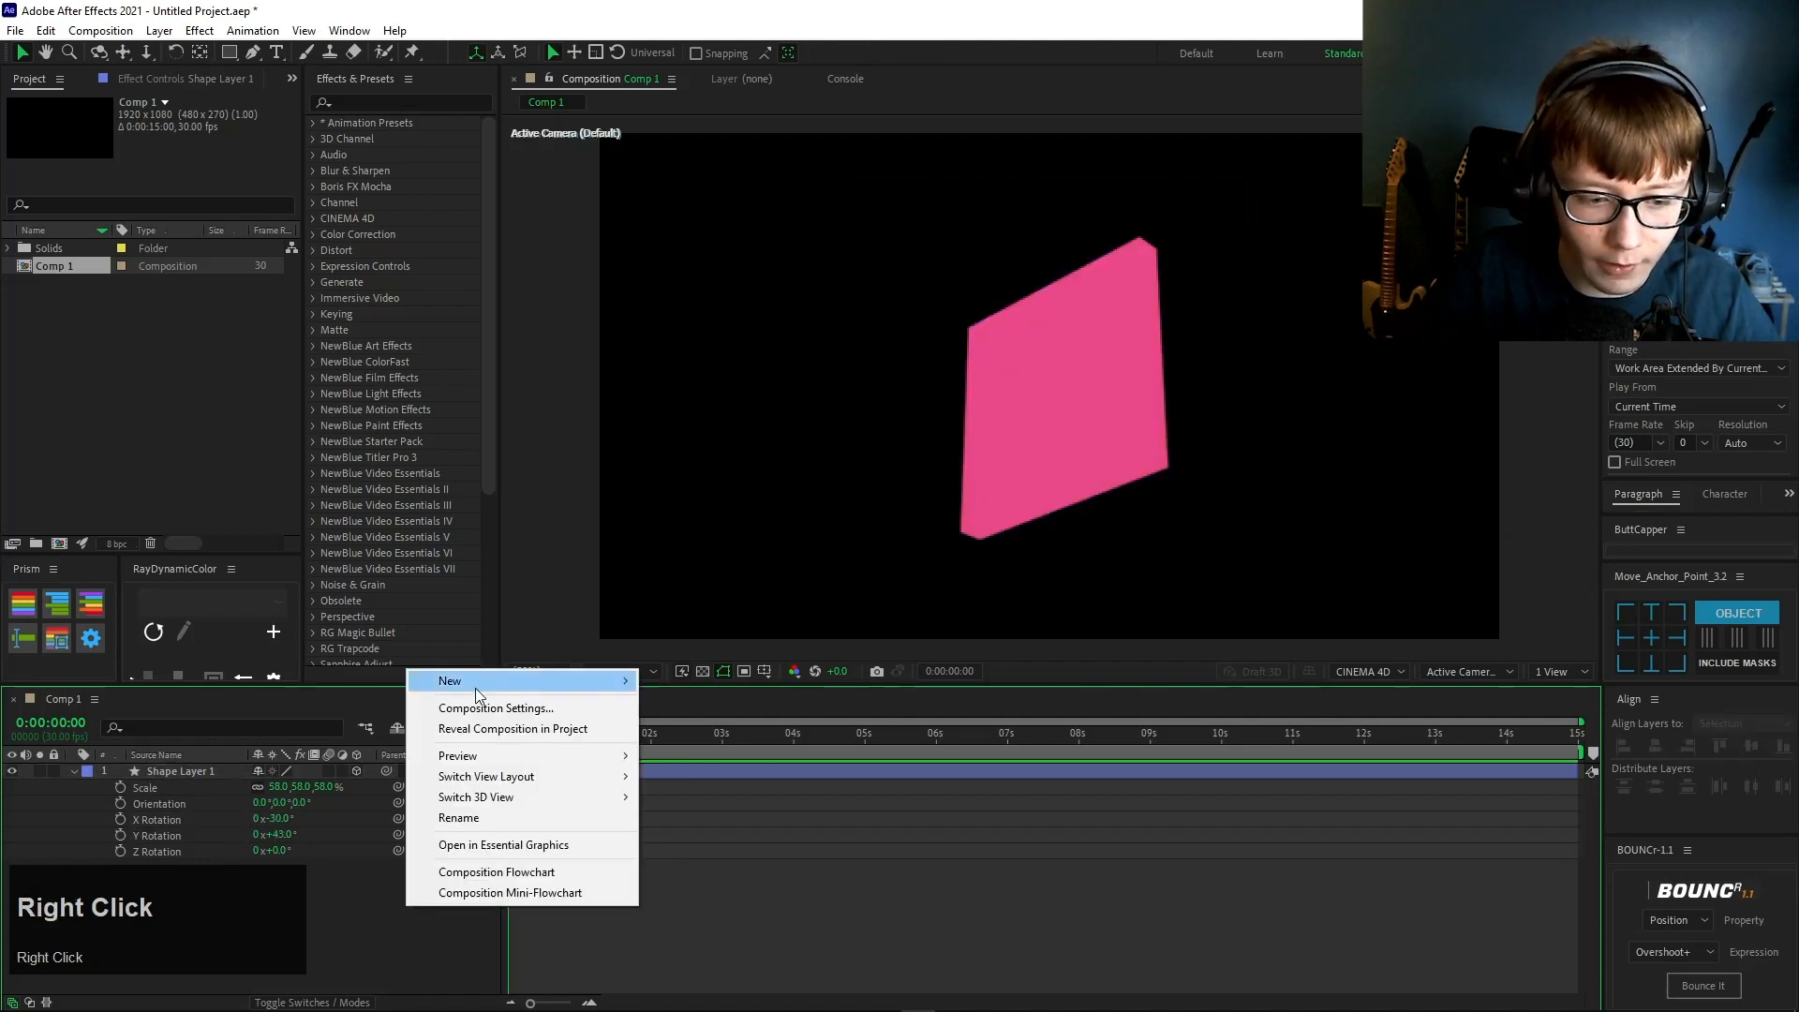
click(459, 682)
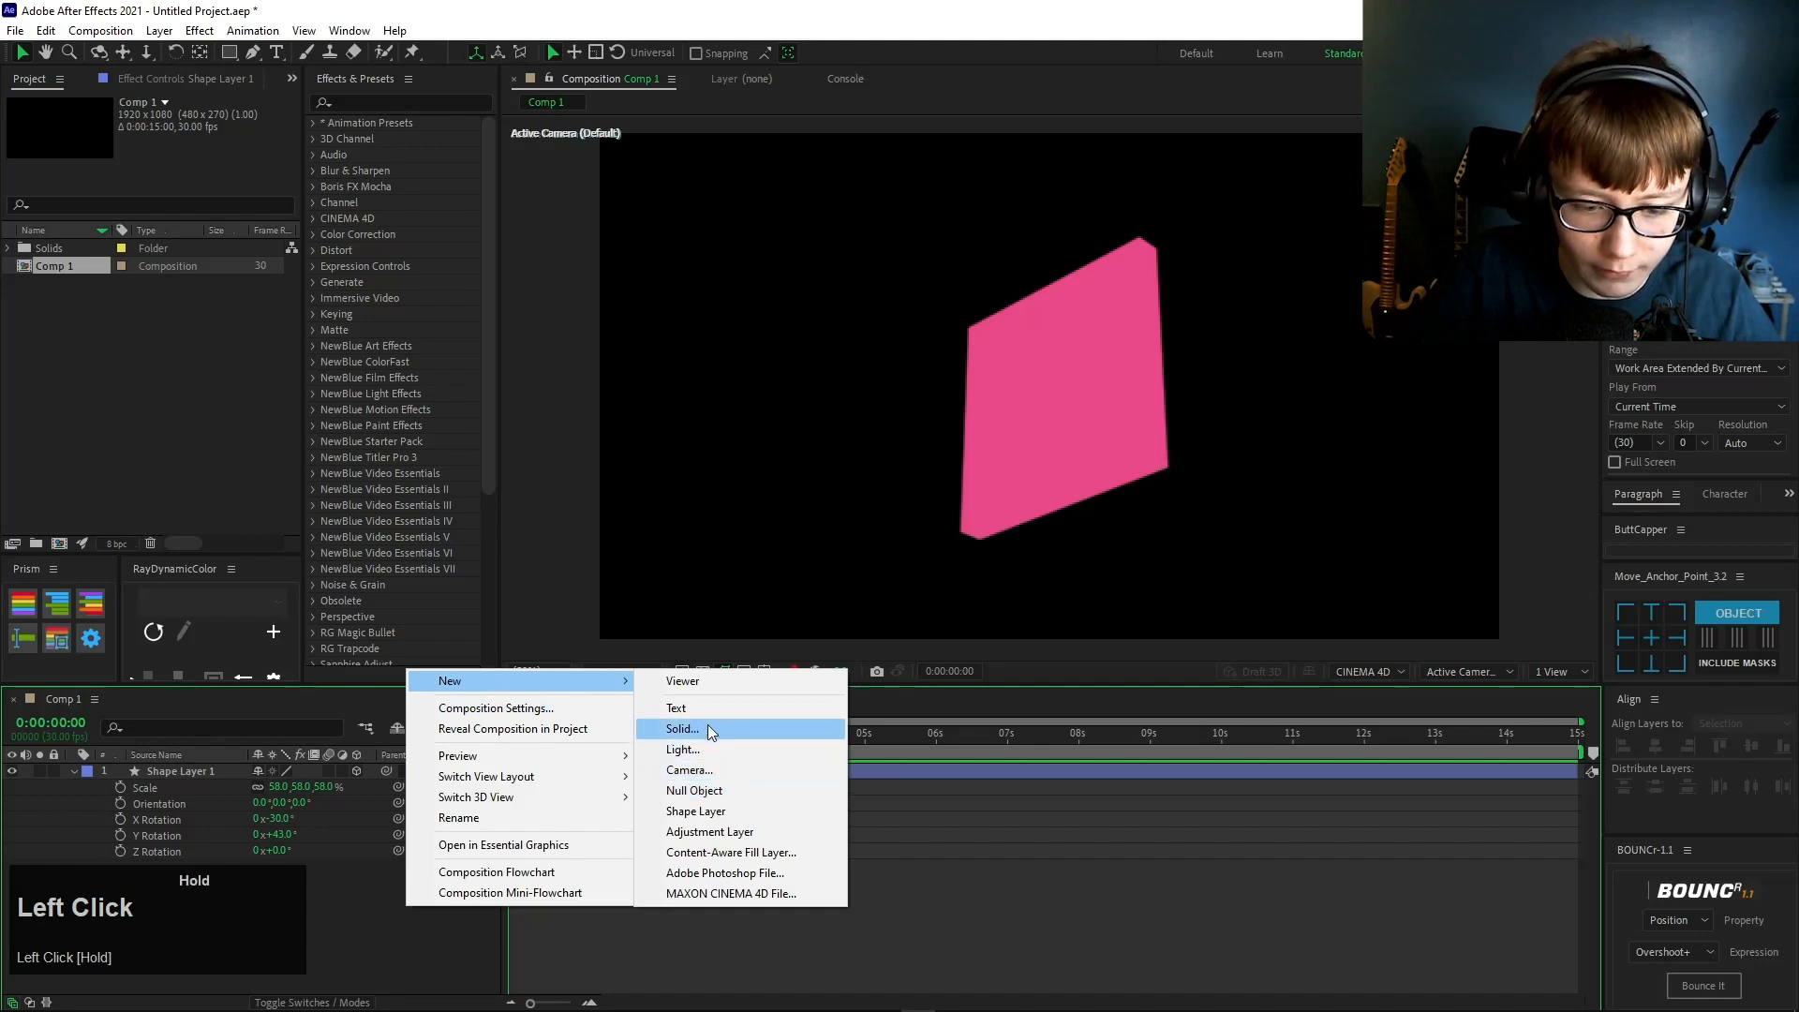
click(683, 750)
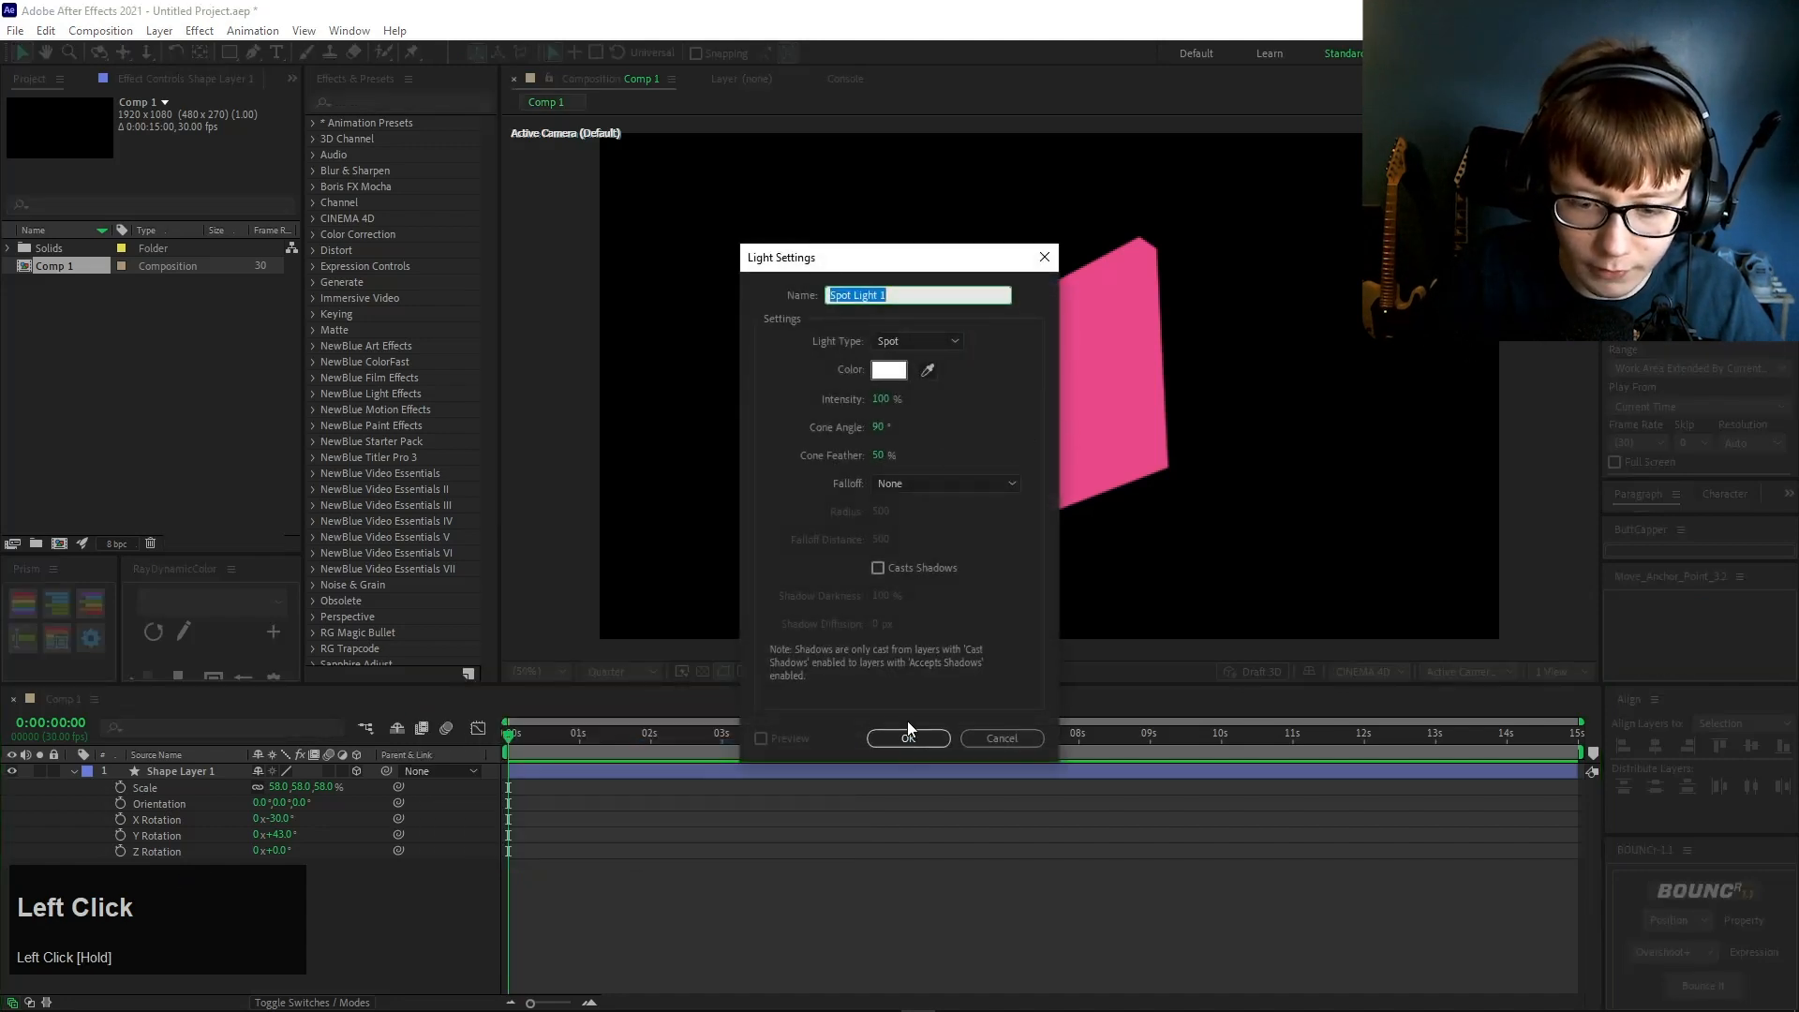
click(908, 732)
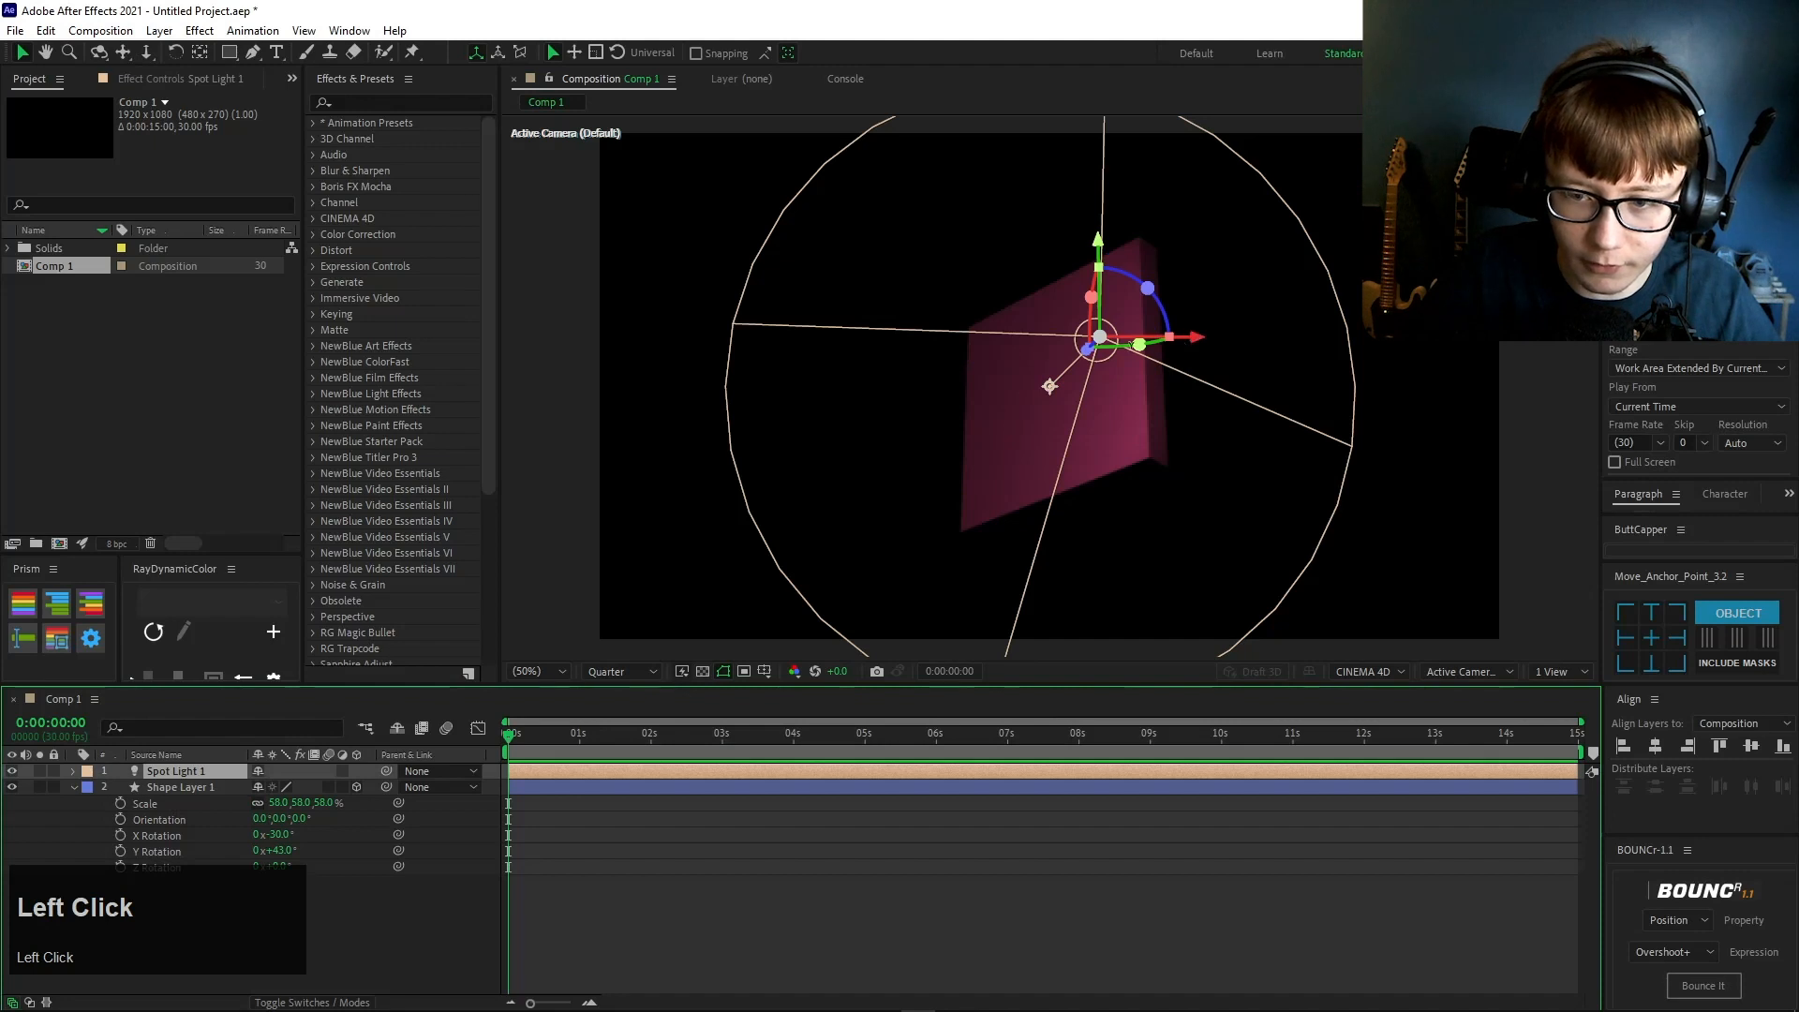
- Position the spot light at 967, 460, -1044.7 in front of the extruded square
drag(1209, 347, 961, 379)
key(ctrl+z)
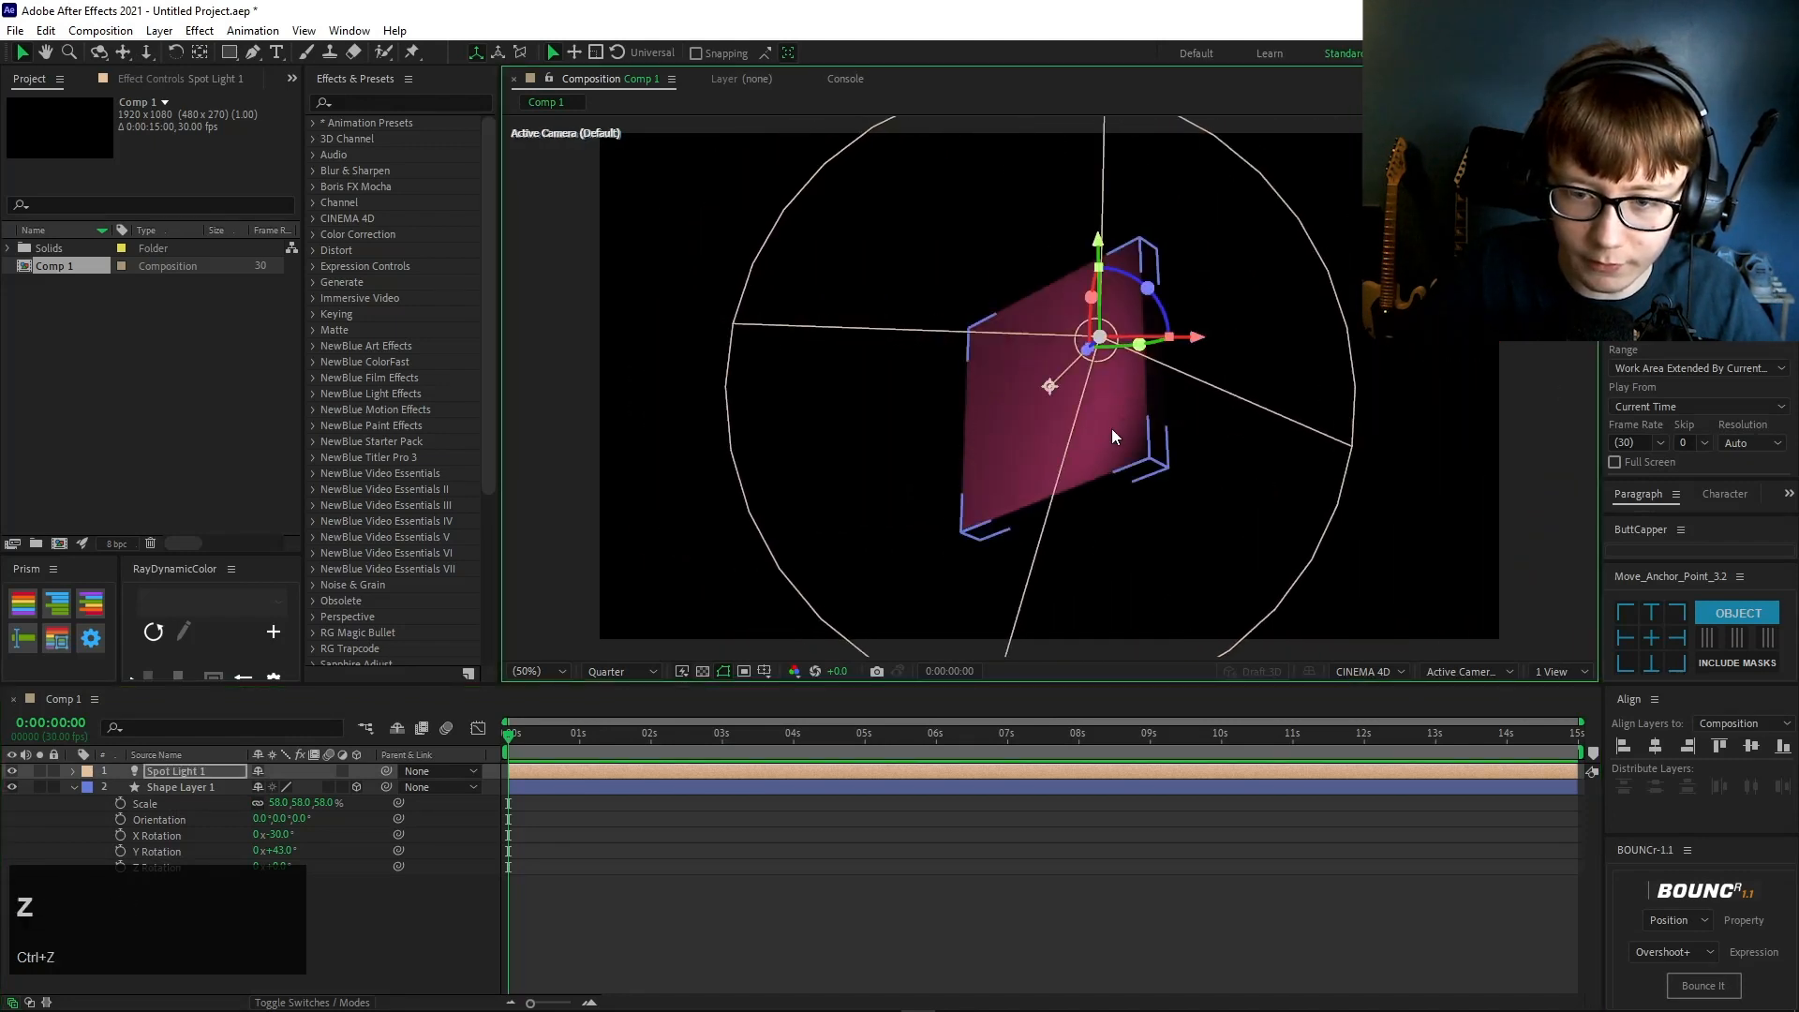
key(p)
drag(269, 787, 221, 835)
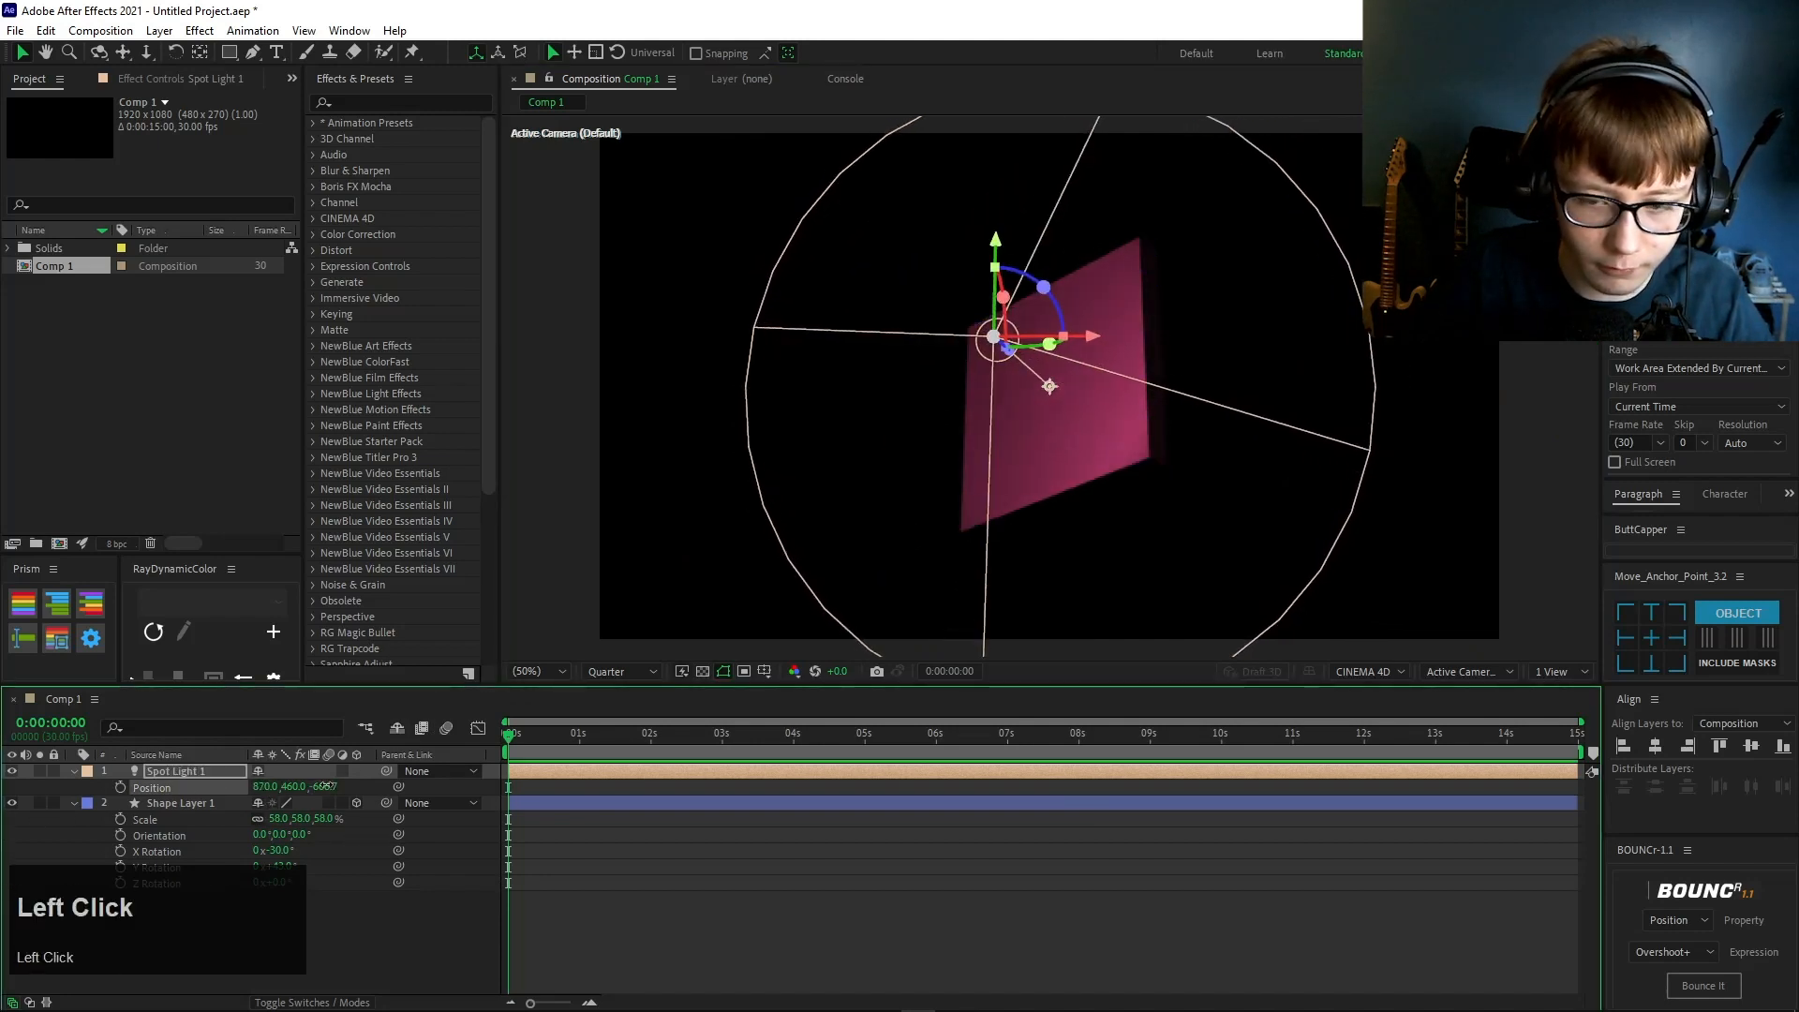
key(Caps_Lock)
drag(316, 787, 4, 797)
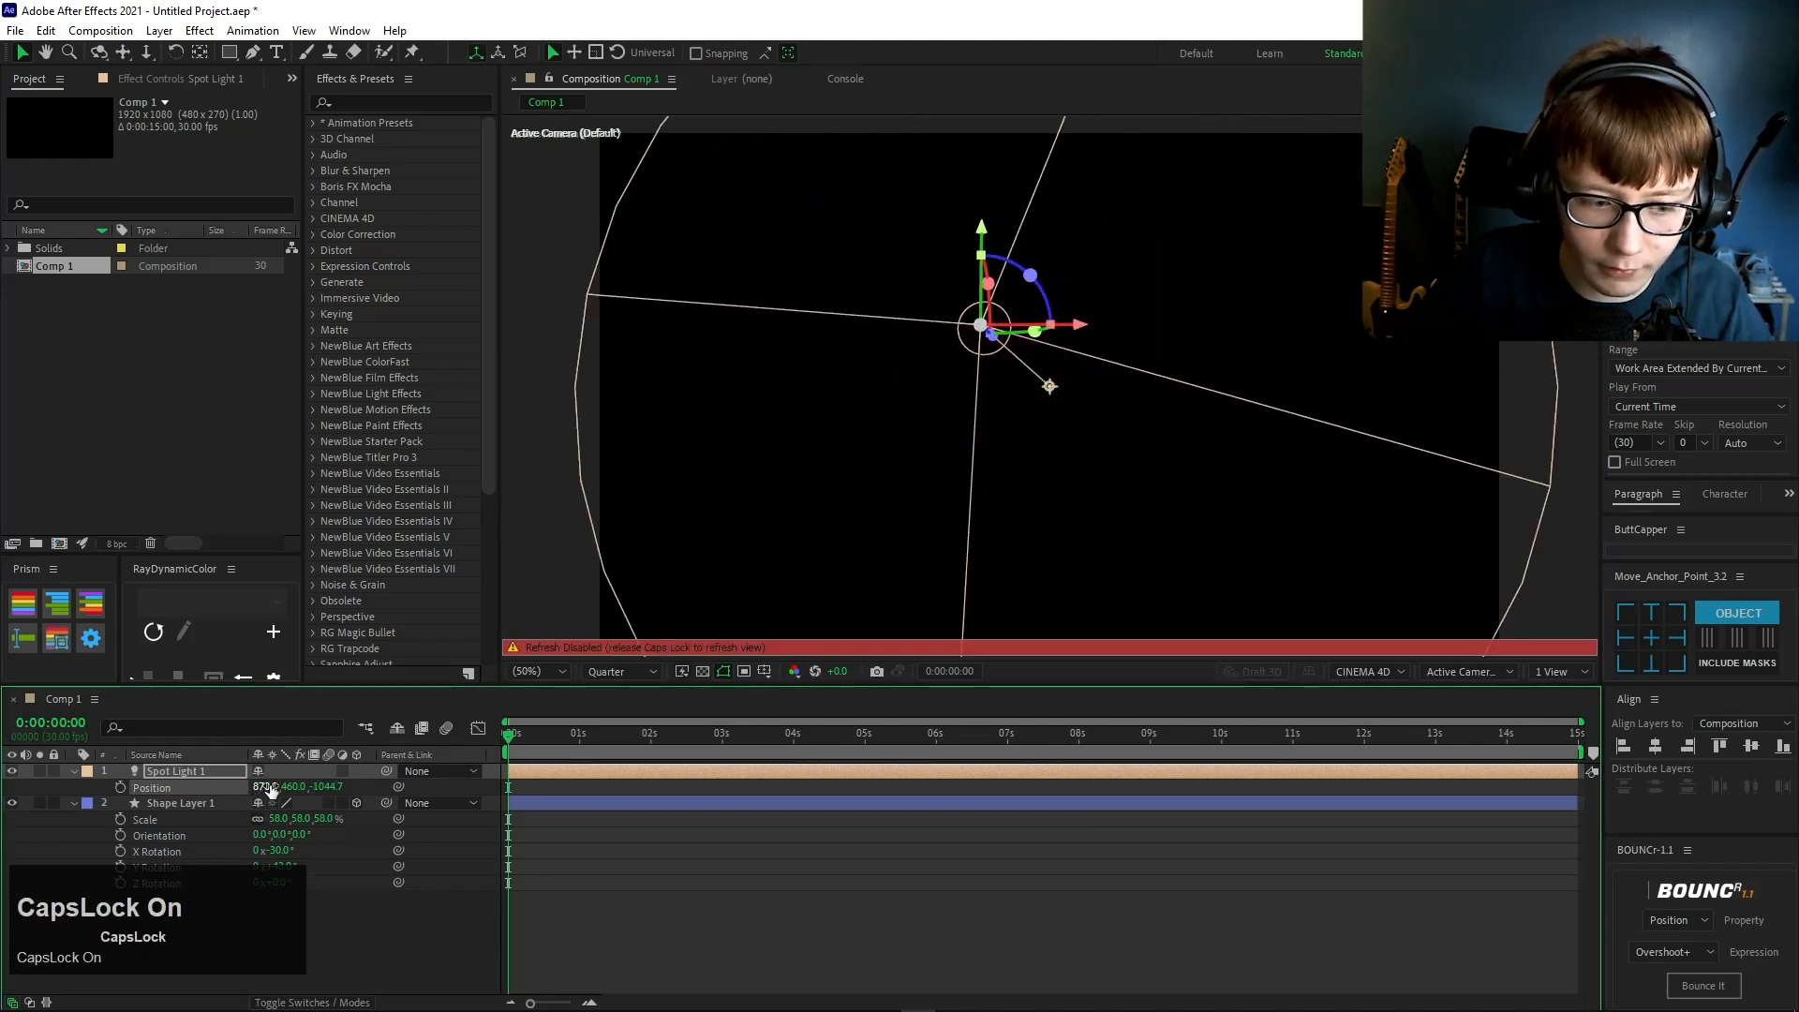
drag(269, 788, 365, 787)
key(Caps_Lock)
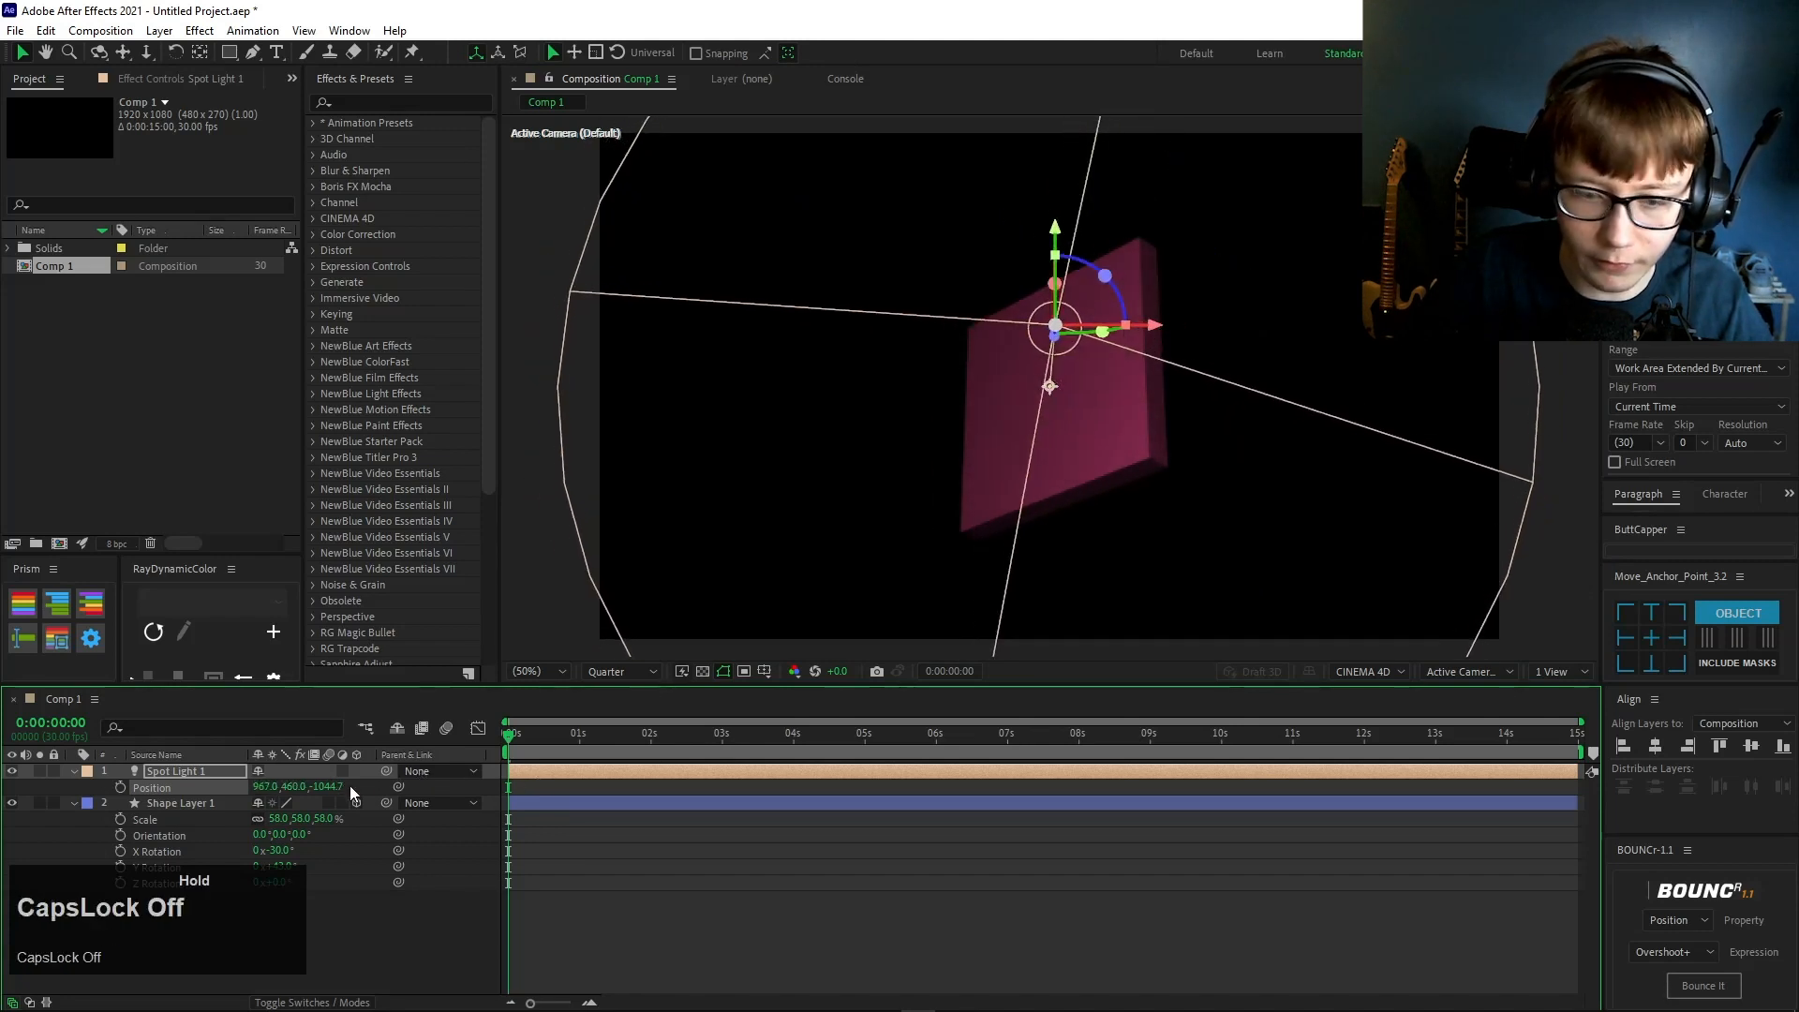
- Try rotating the extruded square around its X axis under the light, and undo the rotation
click(197, 803)
key(r)
key(r)
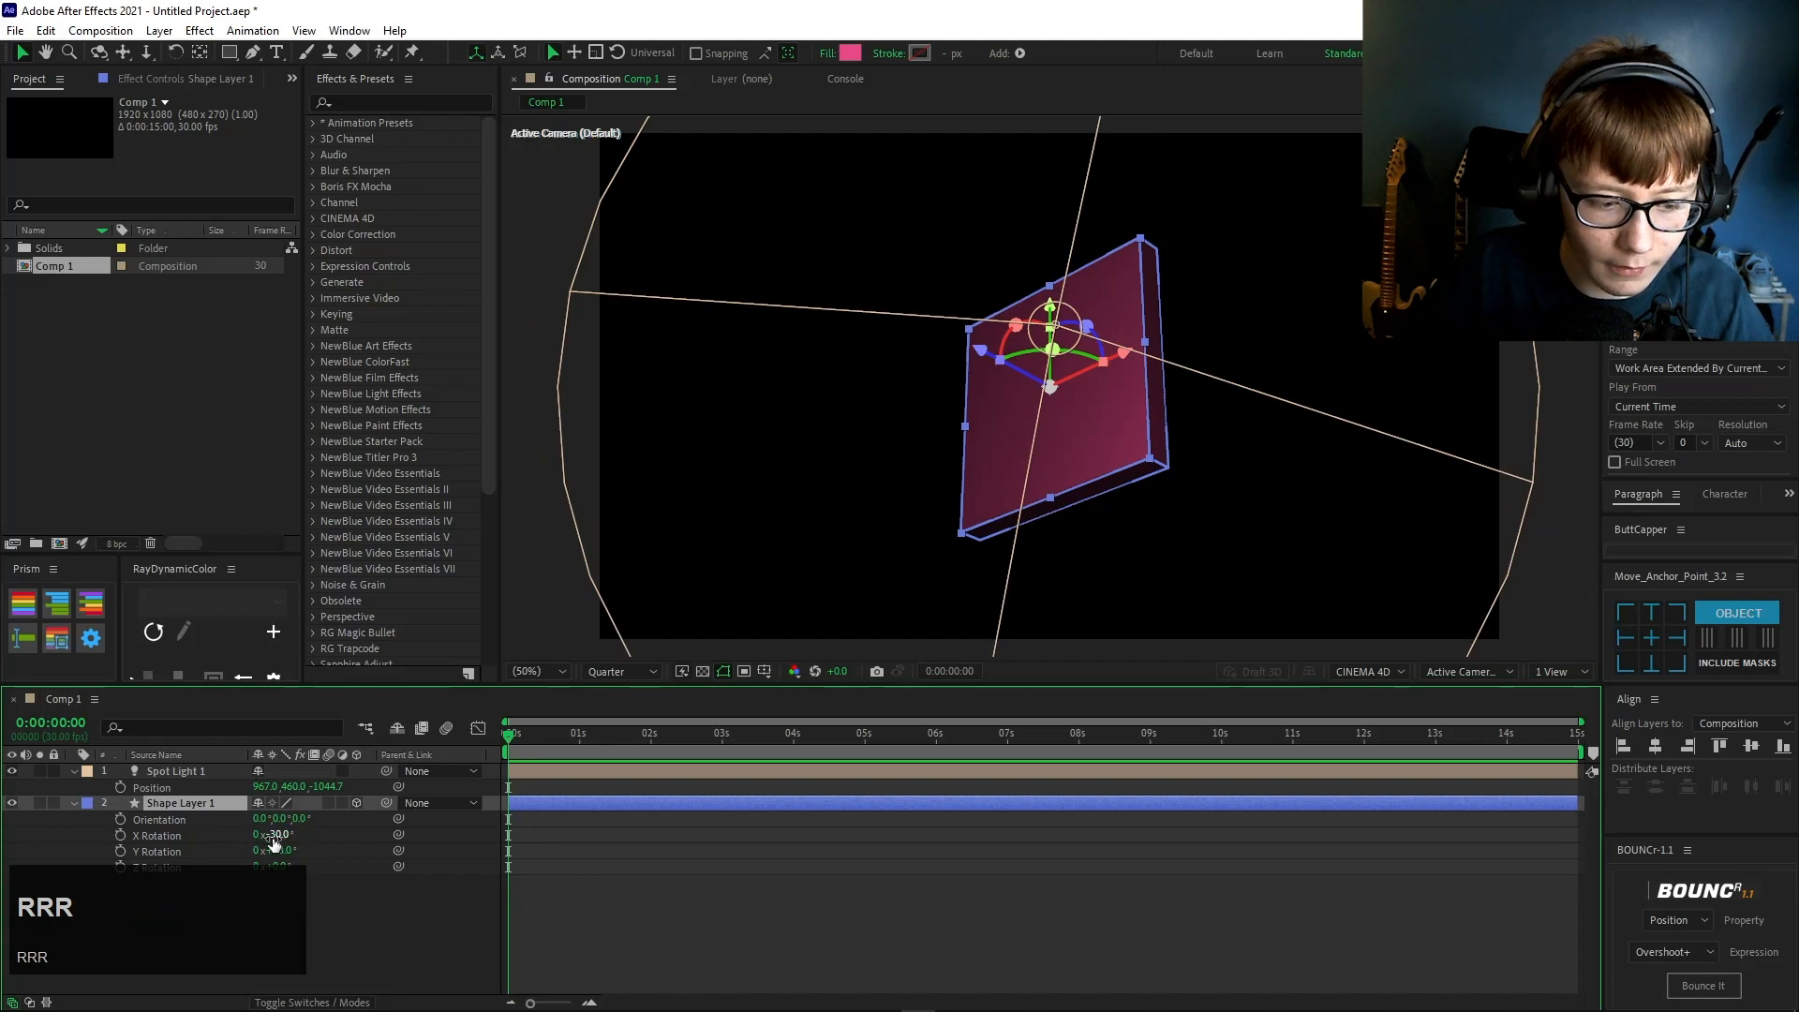
drag(272, 837, 487, 785)
key(z)
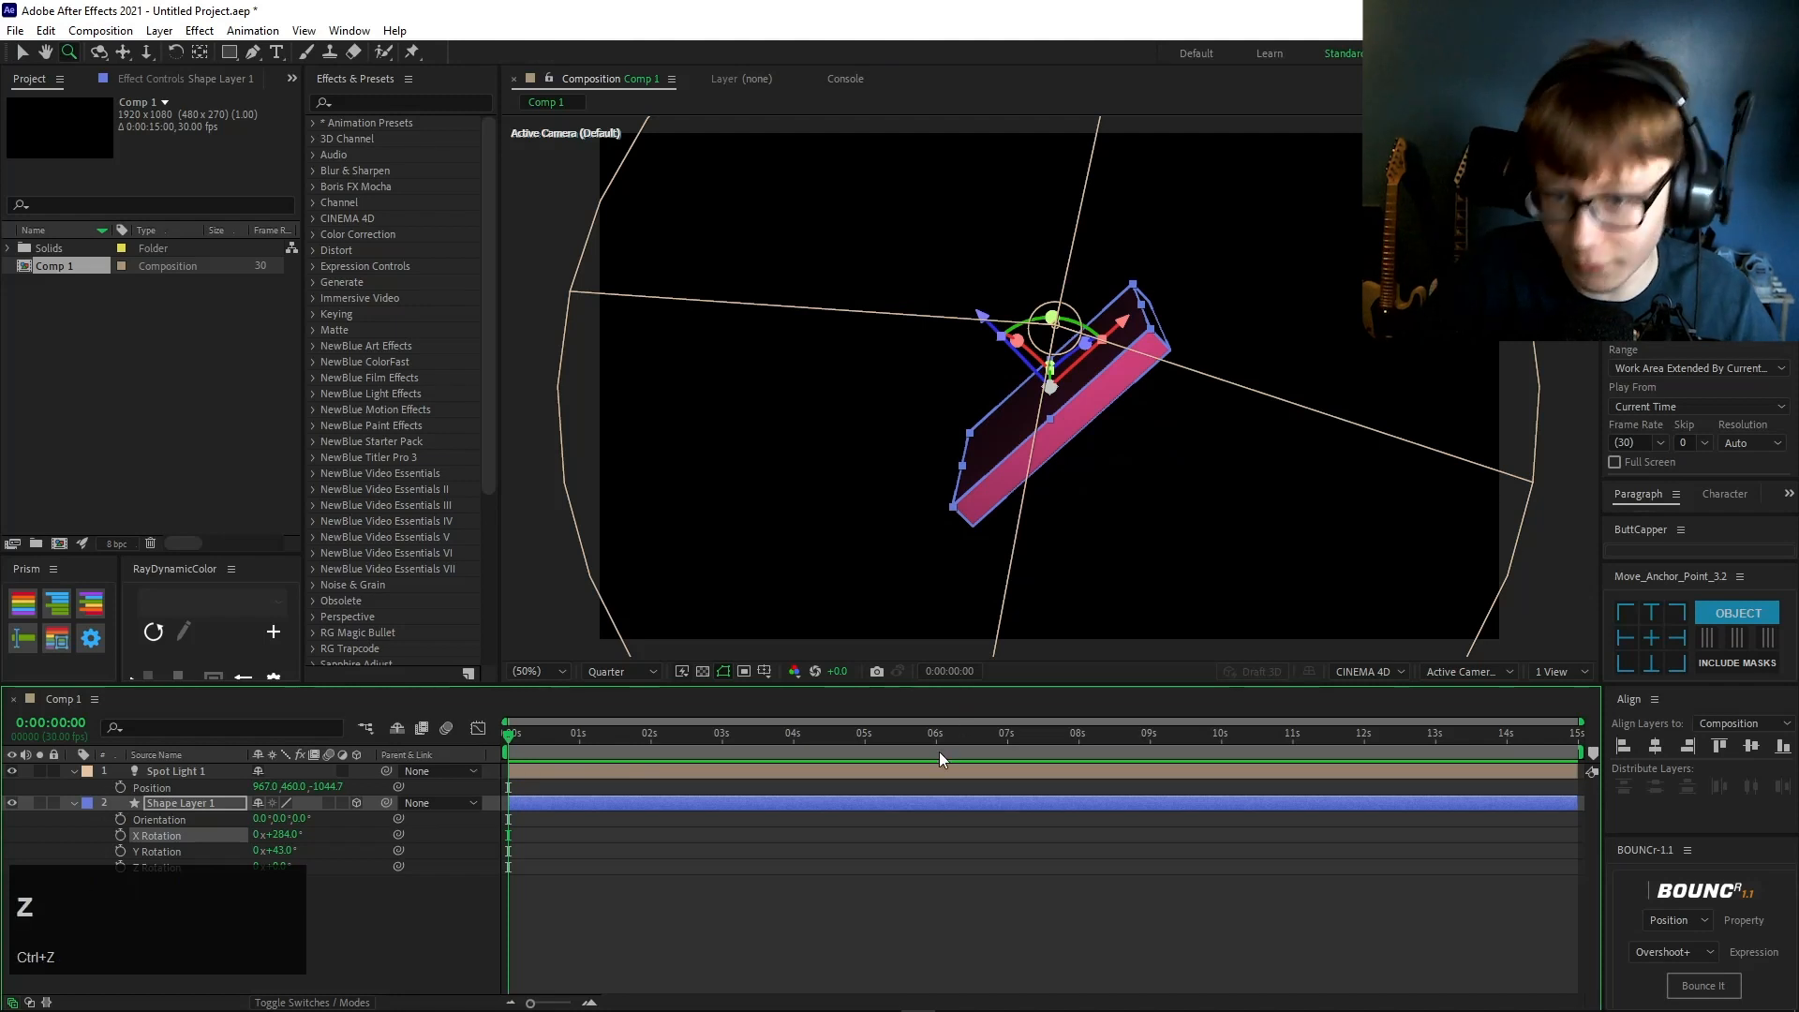
key(ctrl+z)
- Turn on Casts Shadows in the shape layer's Material Options
click(74, 803)
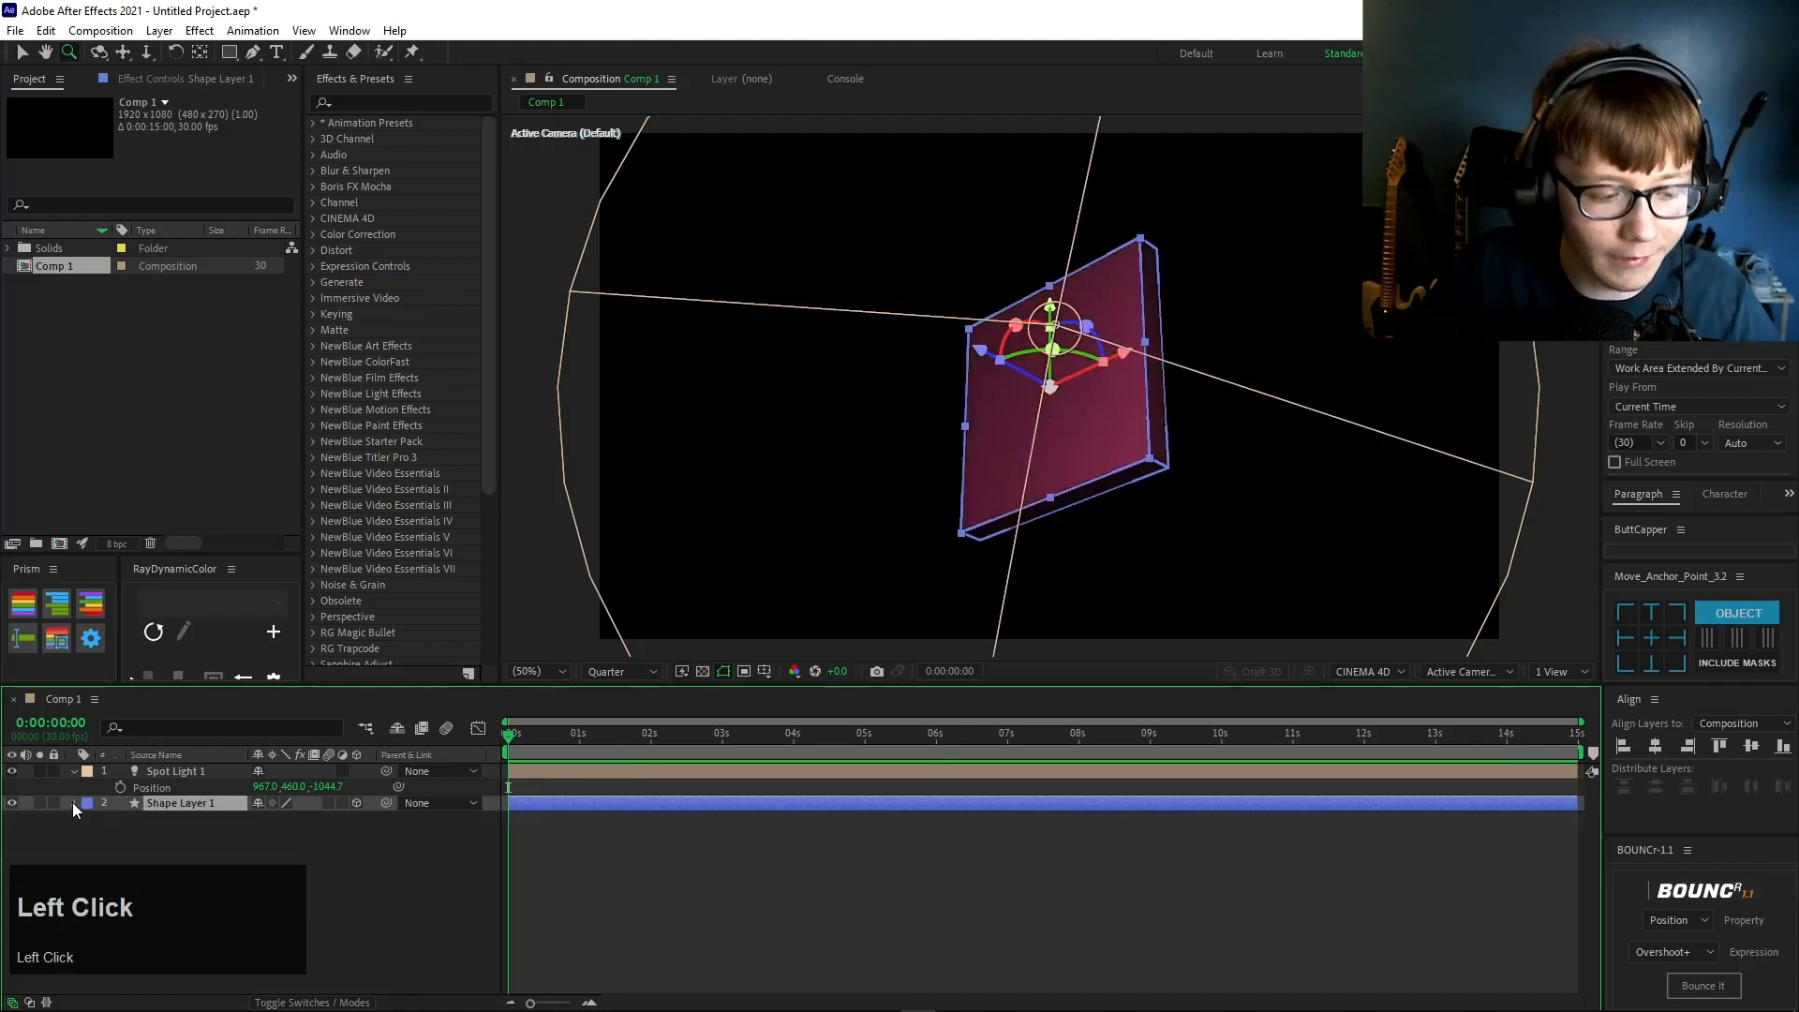
click(72, 802)
scroll(88, 808, down, 1)
click(129, 983)
scroll(203, 864, down, 3)
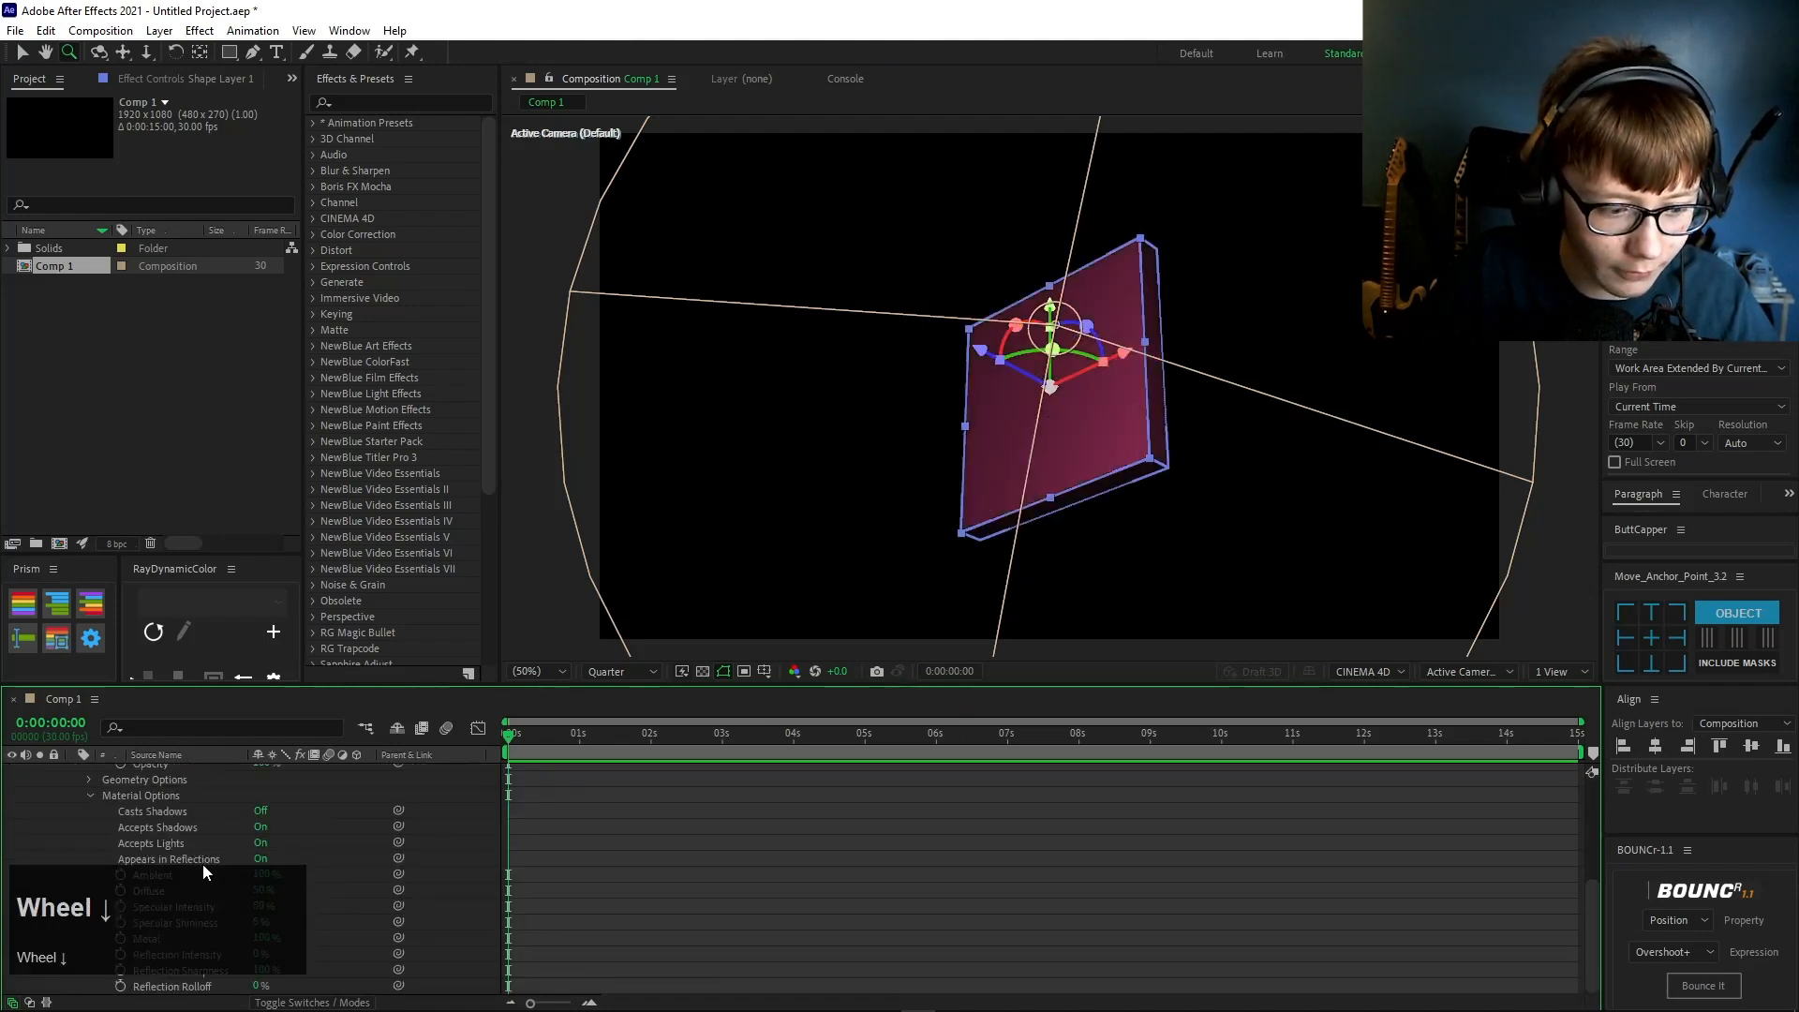
click(260, 812)
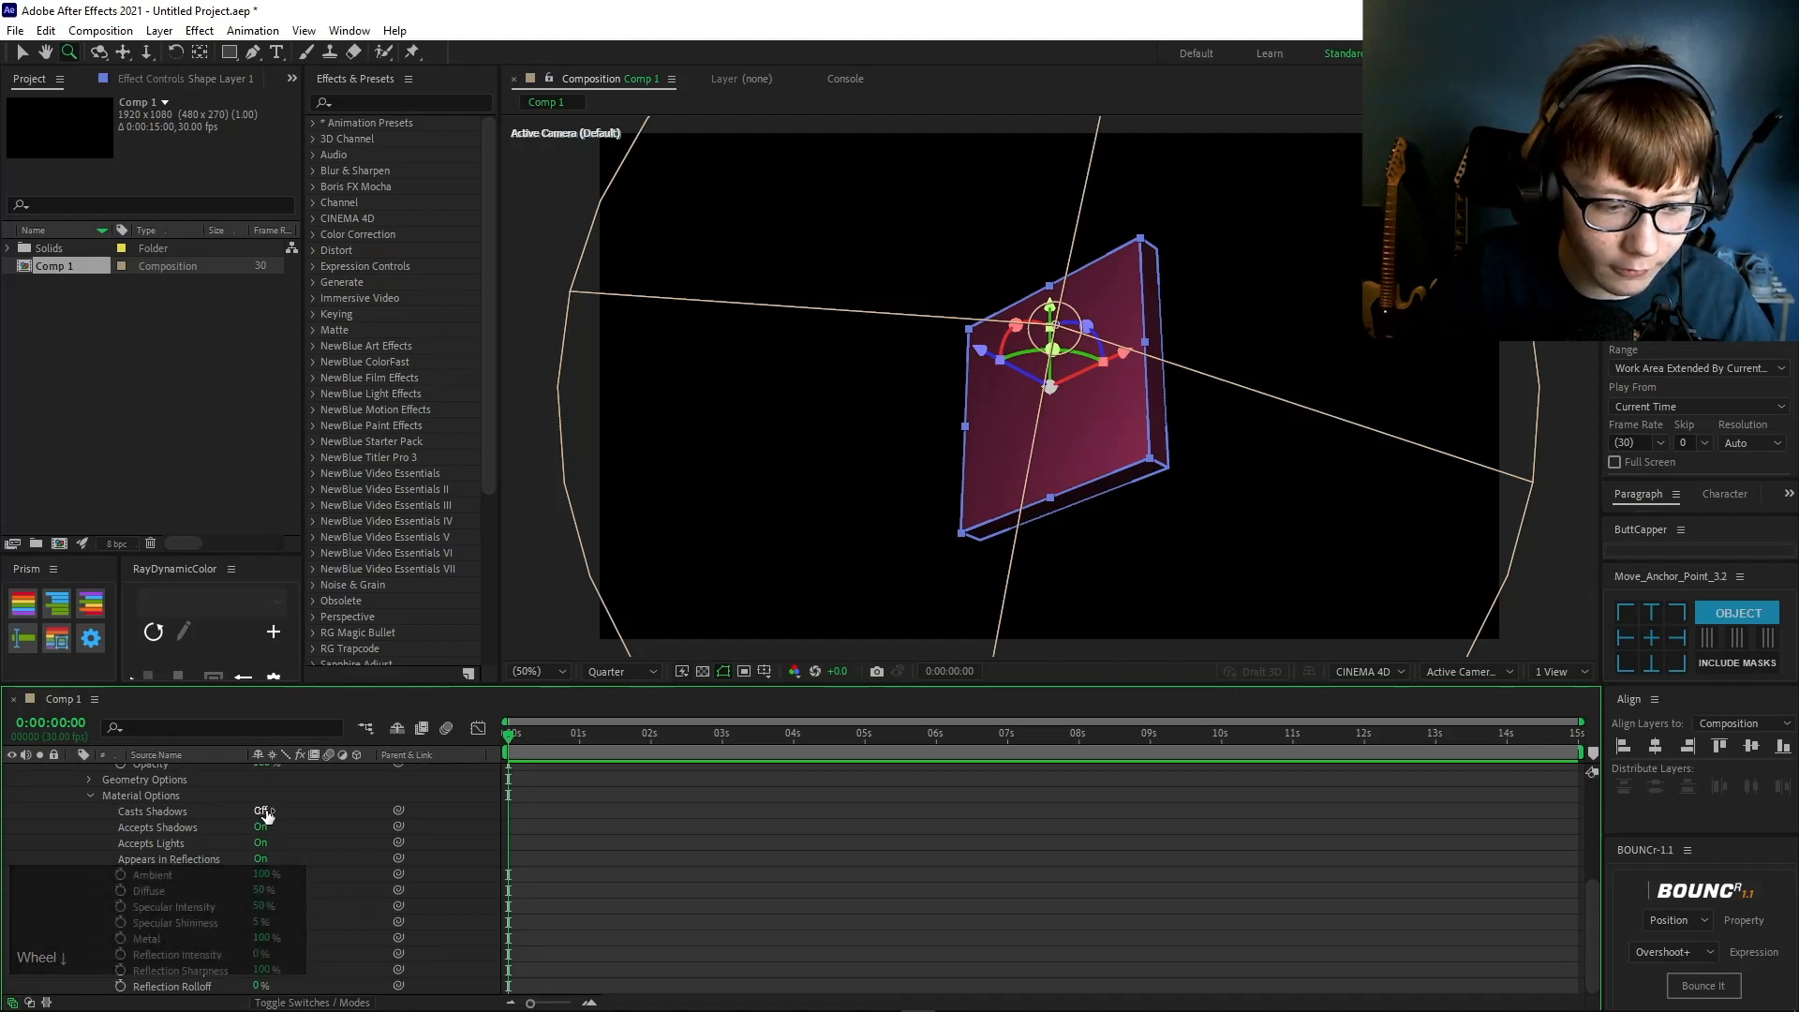
- Turn Accepts Lights off and back on in the square's Material Options to compare the shading
click(261, 843)
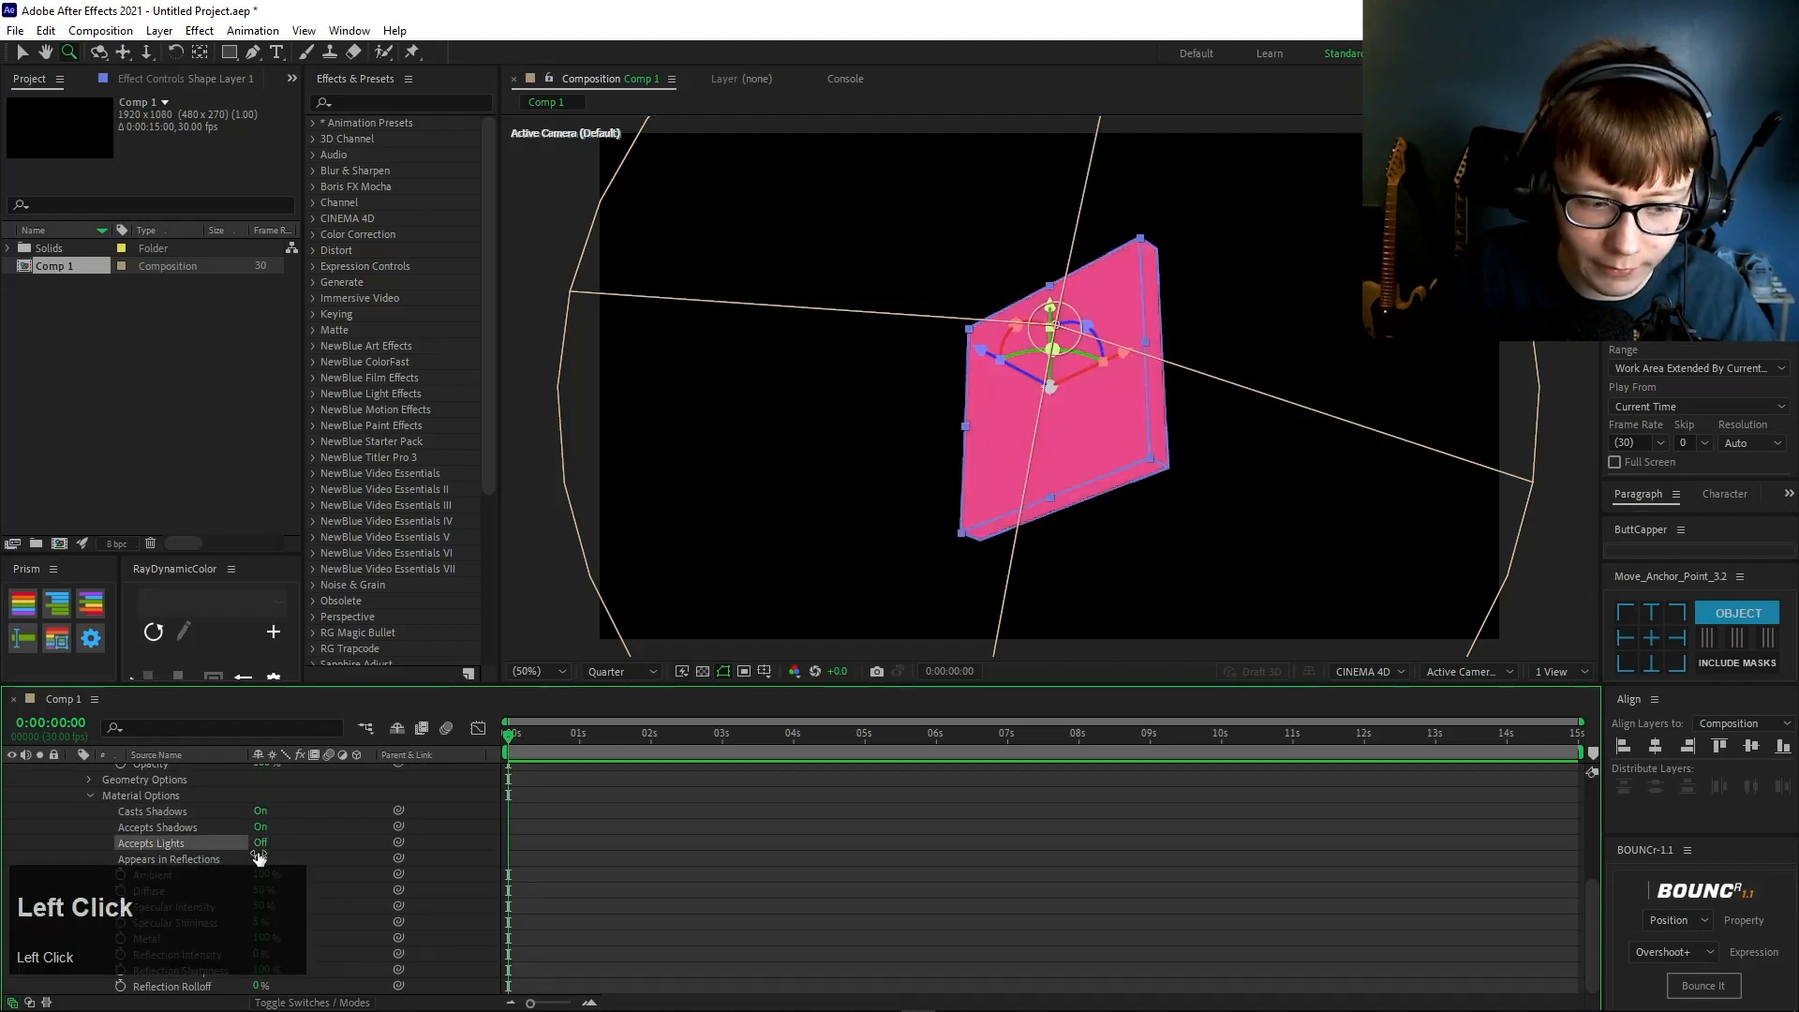
click(260, 846)
click(306, 855)
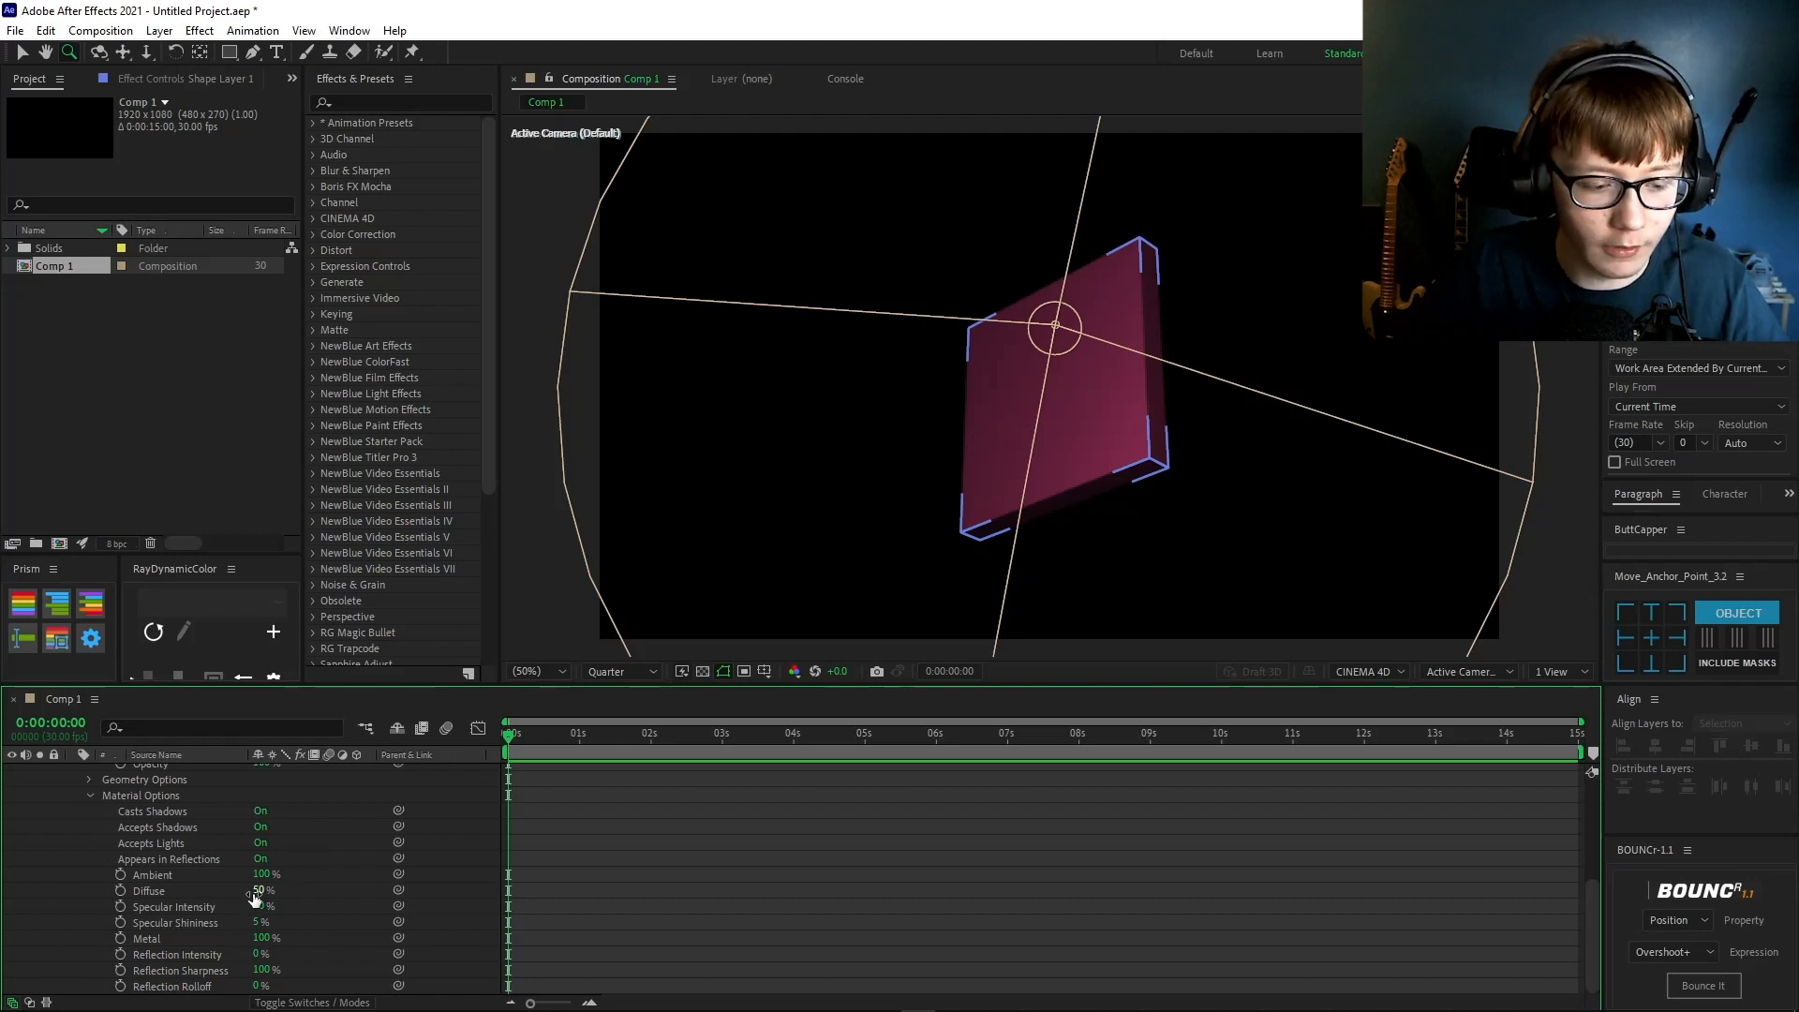
- Try other Ambient values on the square's material and raise its Diffuse to 100%
drag(264, 878, 4, 958)
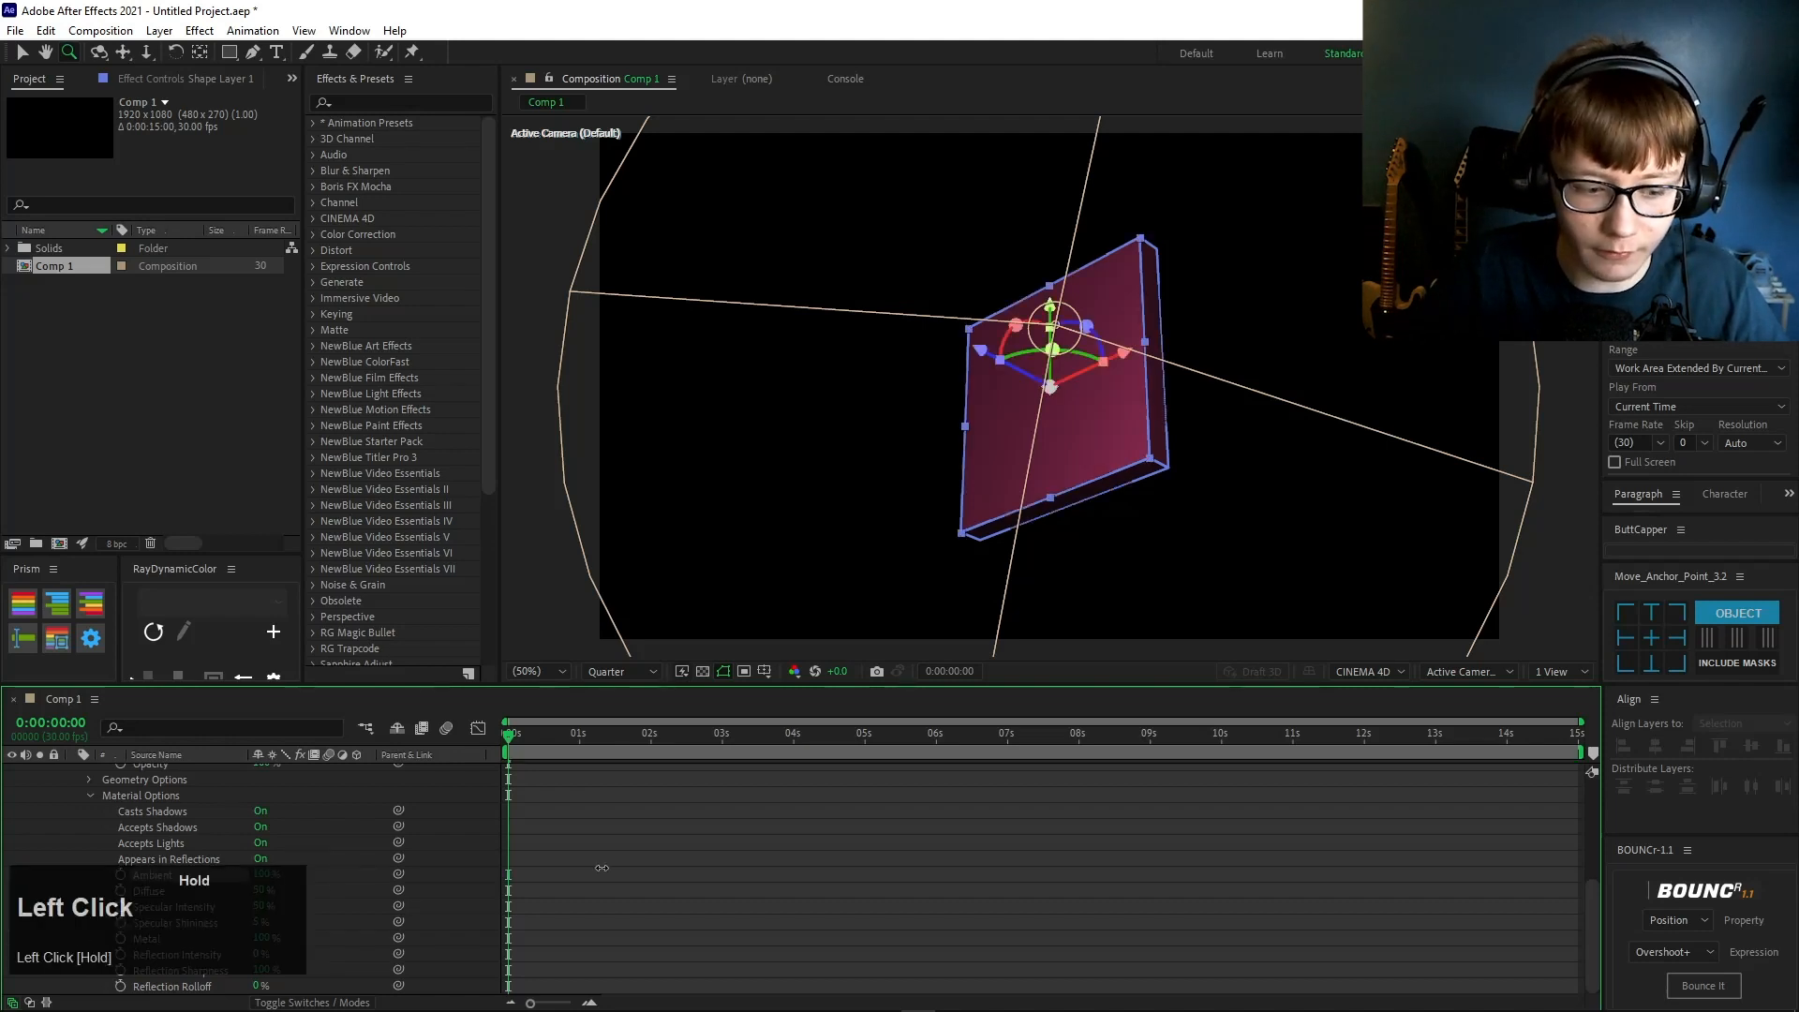
drag(787, 866, 751, 839)
drag(532, 862, 877, 817)
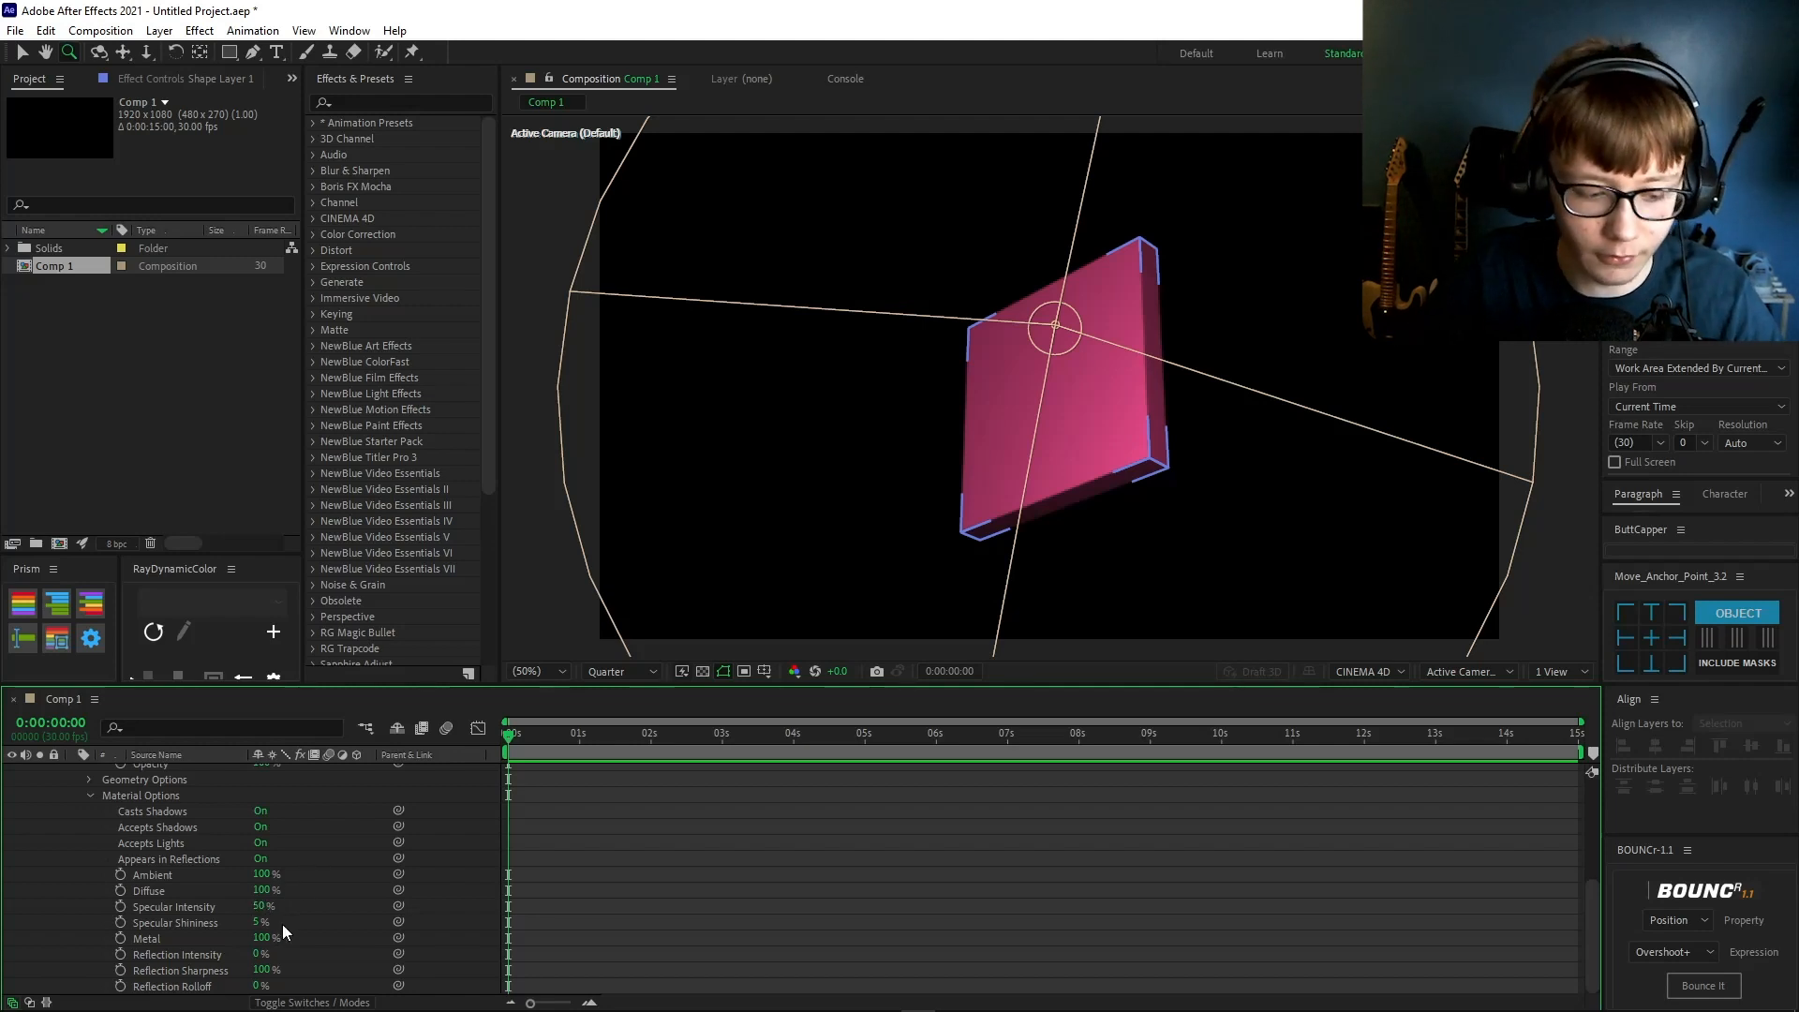
- Collapse the layer properties and rotate the extruded square around its X axis under the spot light
scroll(283, 928, up, 3)
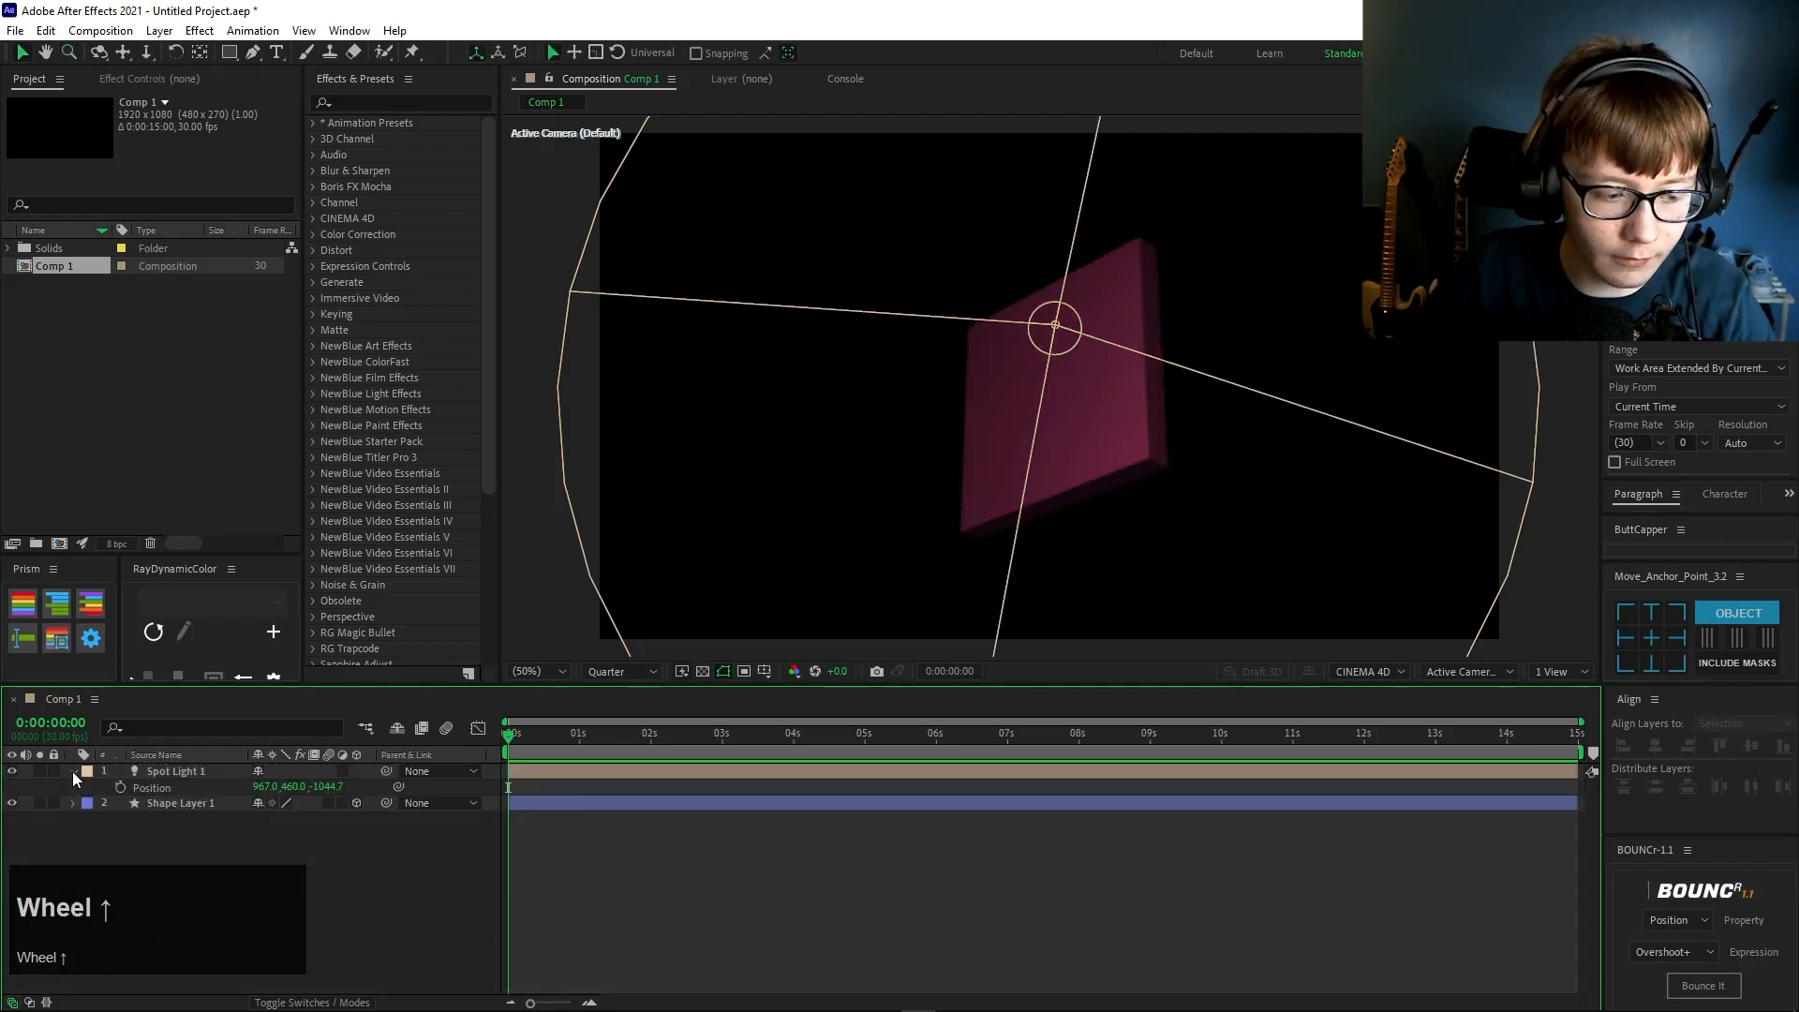
click(72, 771)
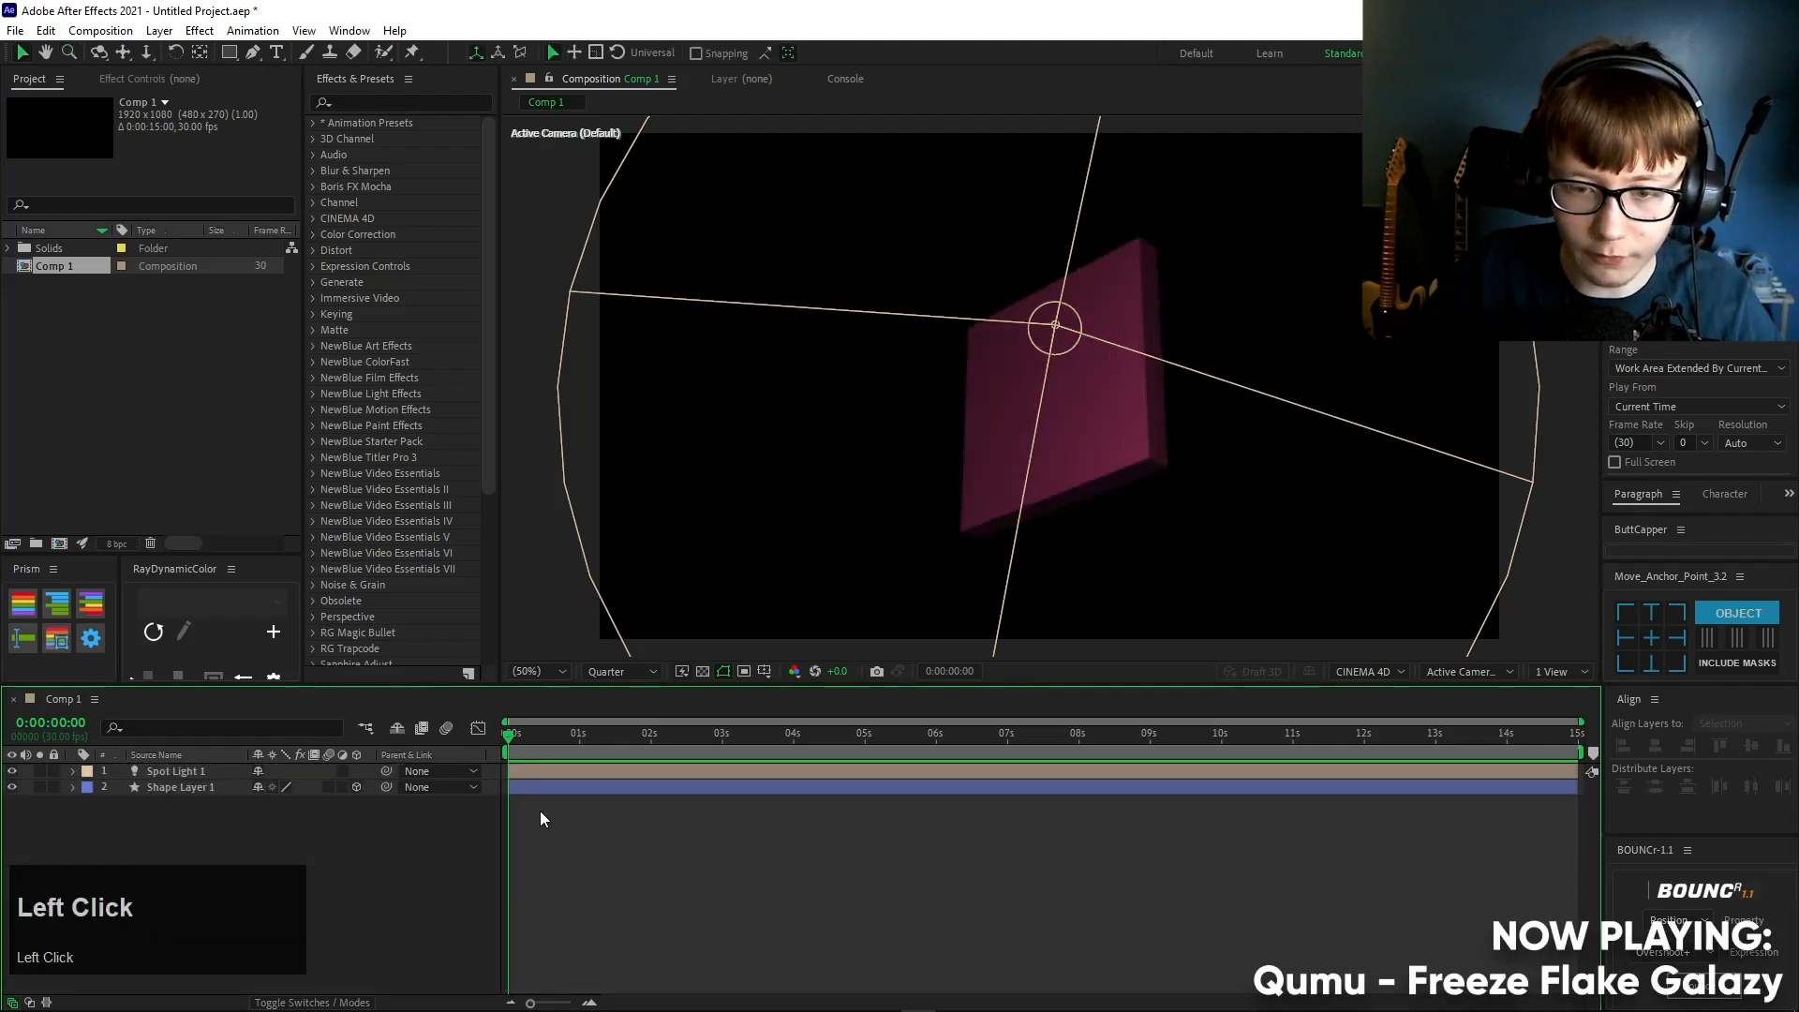
click(180, 788)
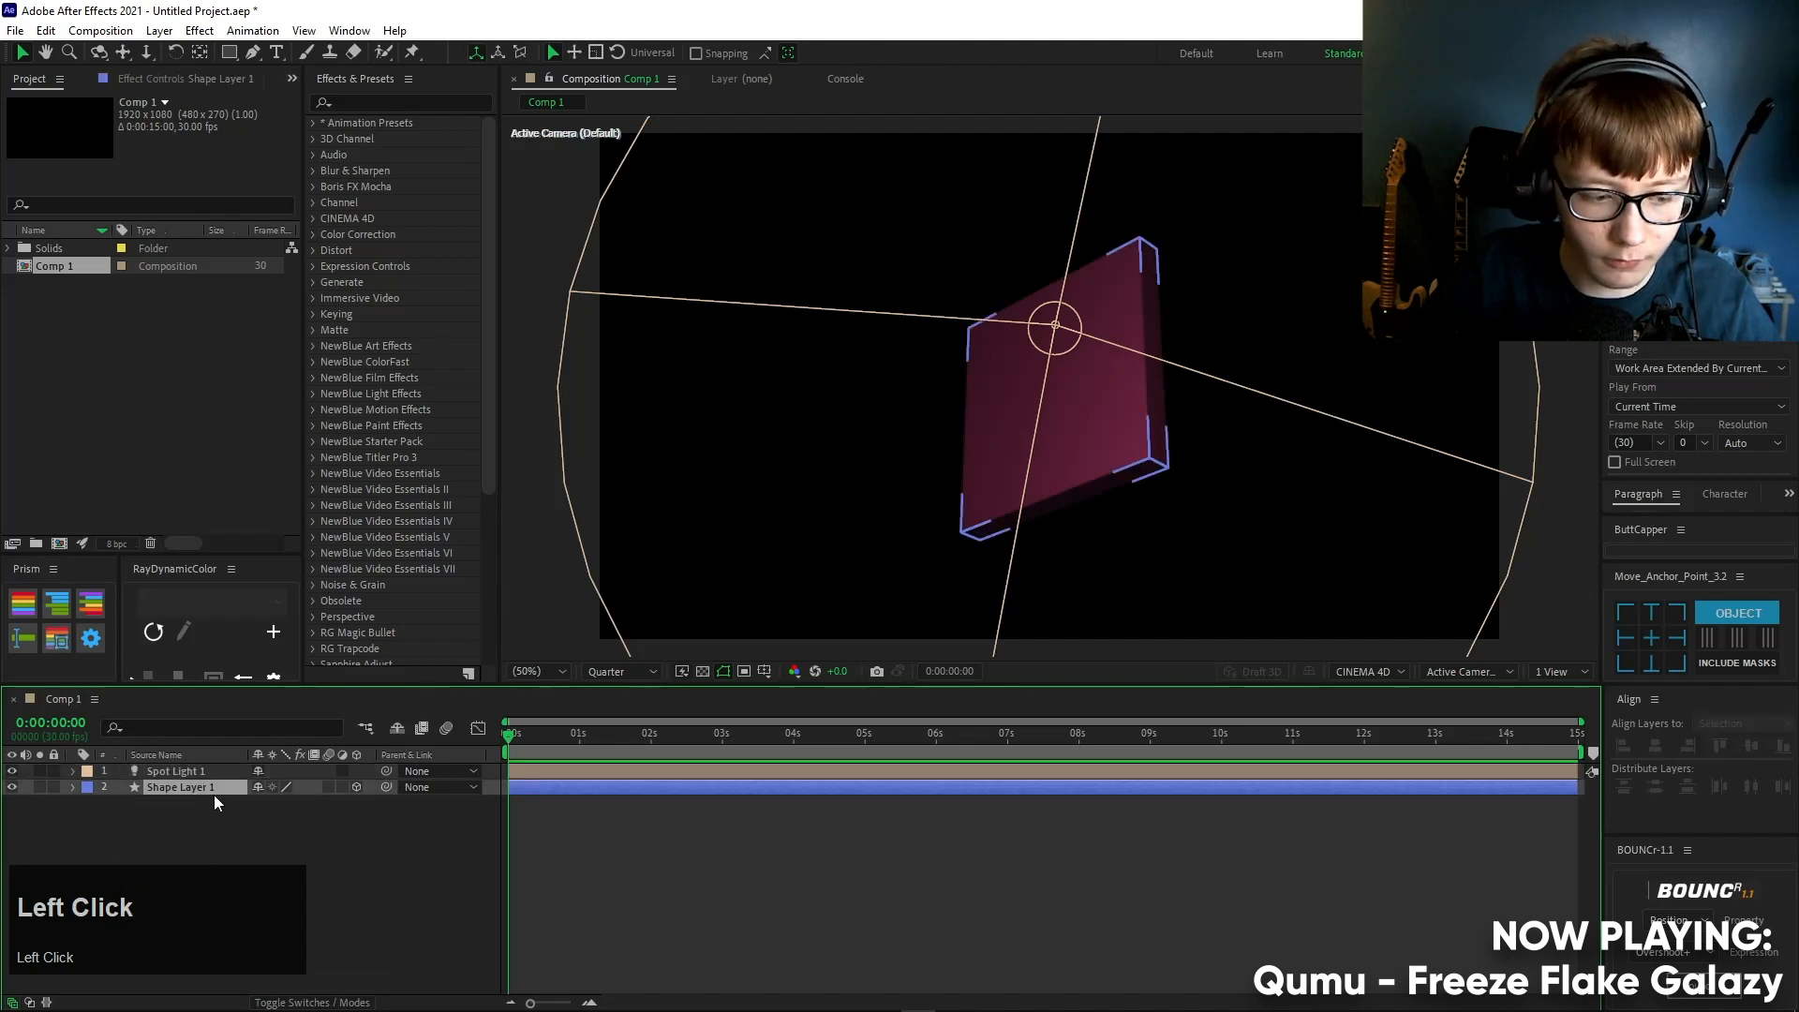
key(r)
mouse_move(281, 819)
mouse_down()
mouse_move(485, 803)
mouse_move(281, 812)
mouse_move(294, 820)
mouse_up()
key(u)
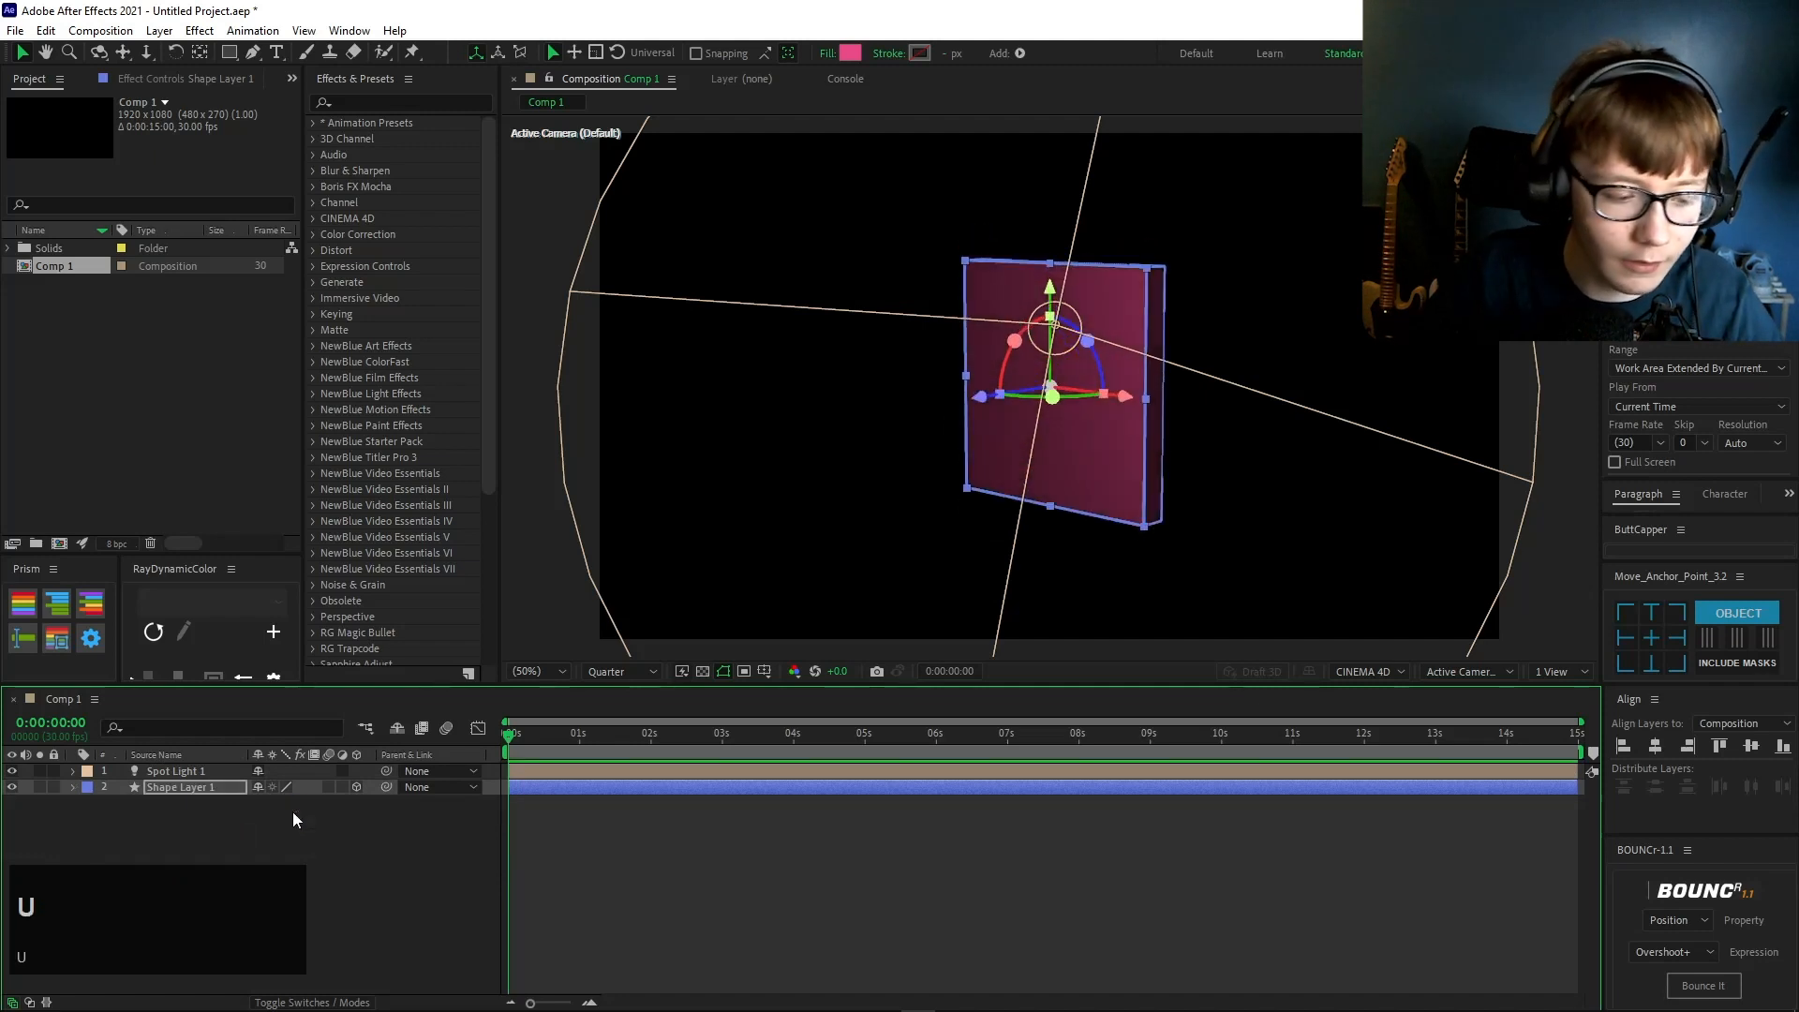
key(u)
- Delete the spot light and the square's shape layer from the composition
drag(469, 897, 349, 770)
key(Delete)
key(Delete)
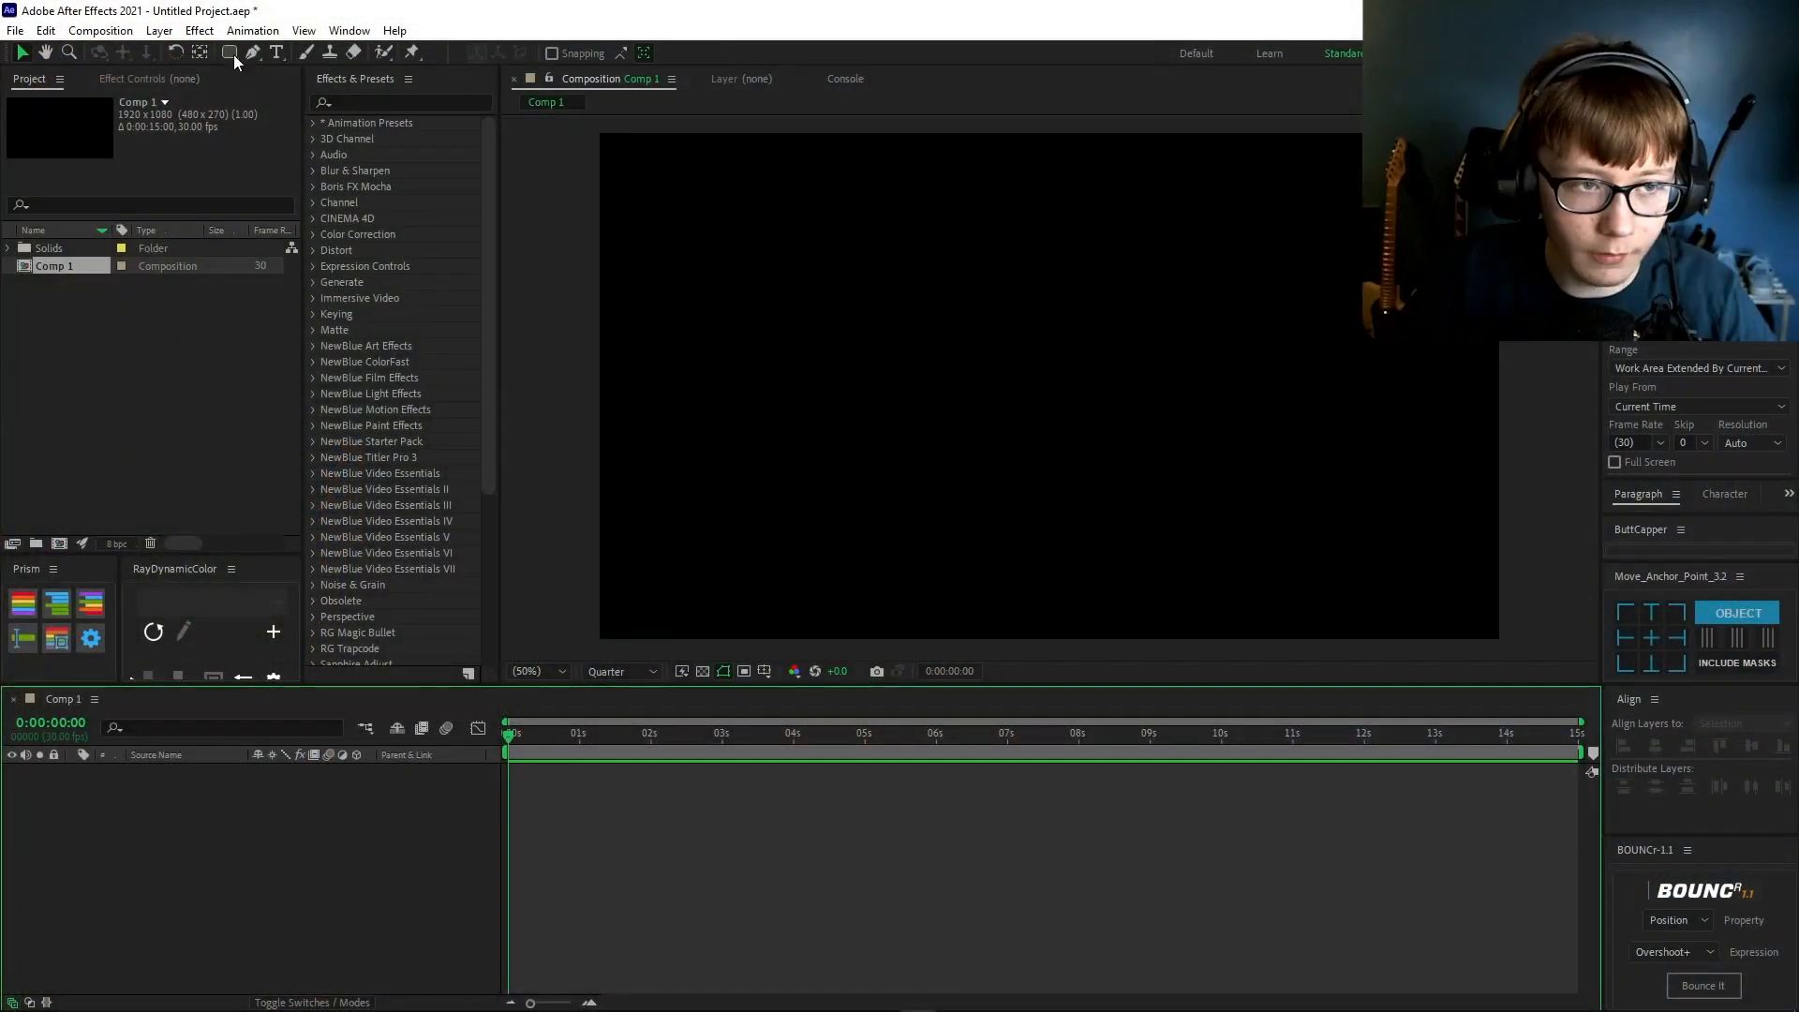
- Add a shape layer with a white rounded rectangle filling the whole composition, and expand its rectangle path properties
double_click(229, 53)
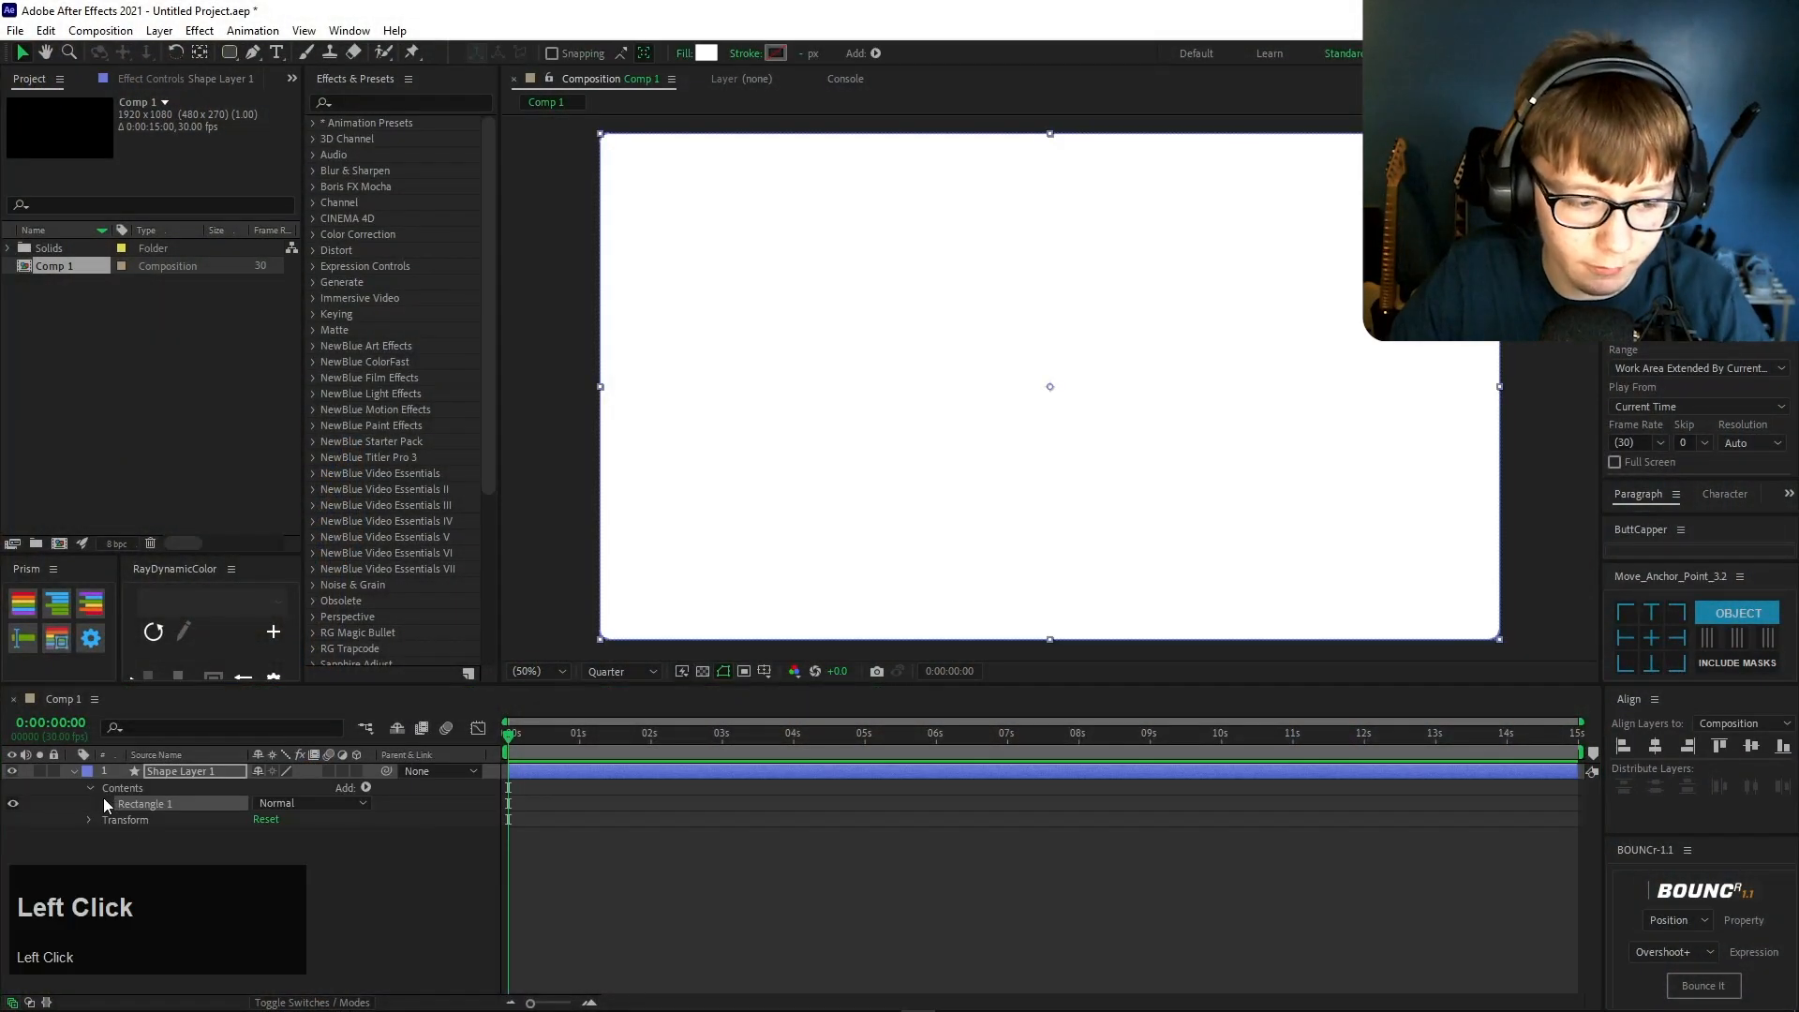
click(106, 804)
click(123, 820)
- Set the rectangle path's size to 441 × 980
mouse_move(265, 835)
mouse_down()
mouse_move(251, 873)
mouse_move(270, 837)
mouse_up()
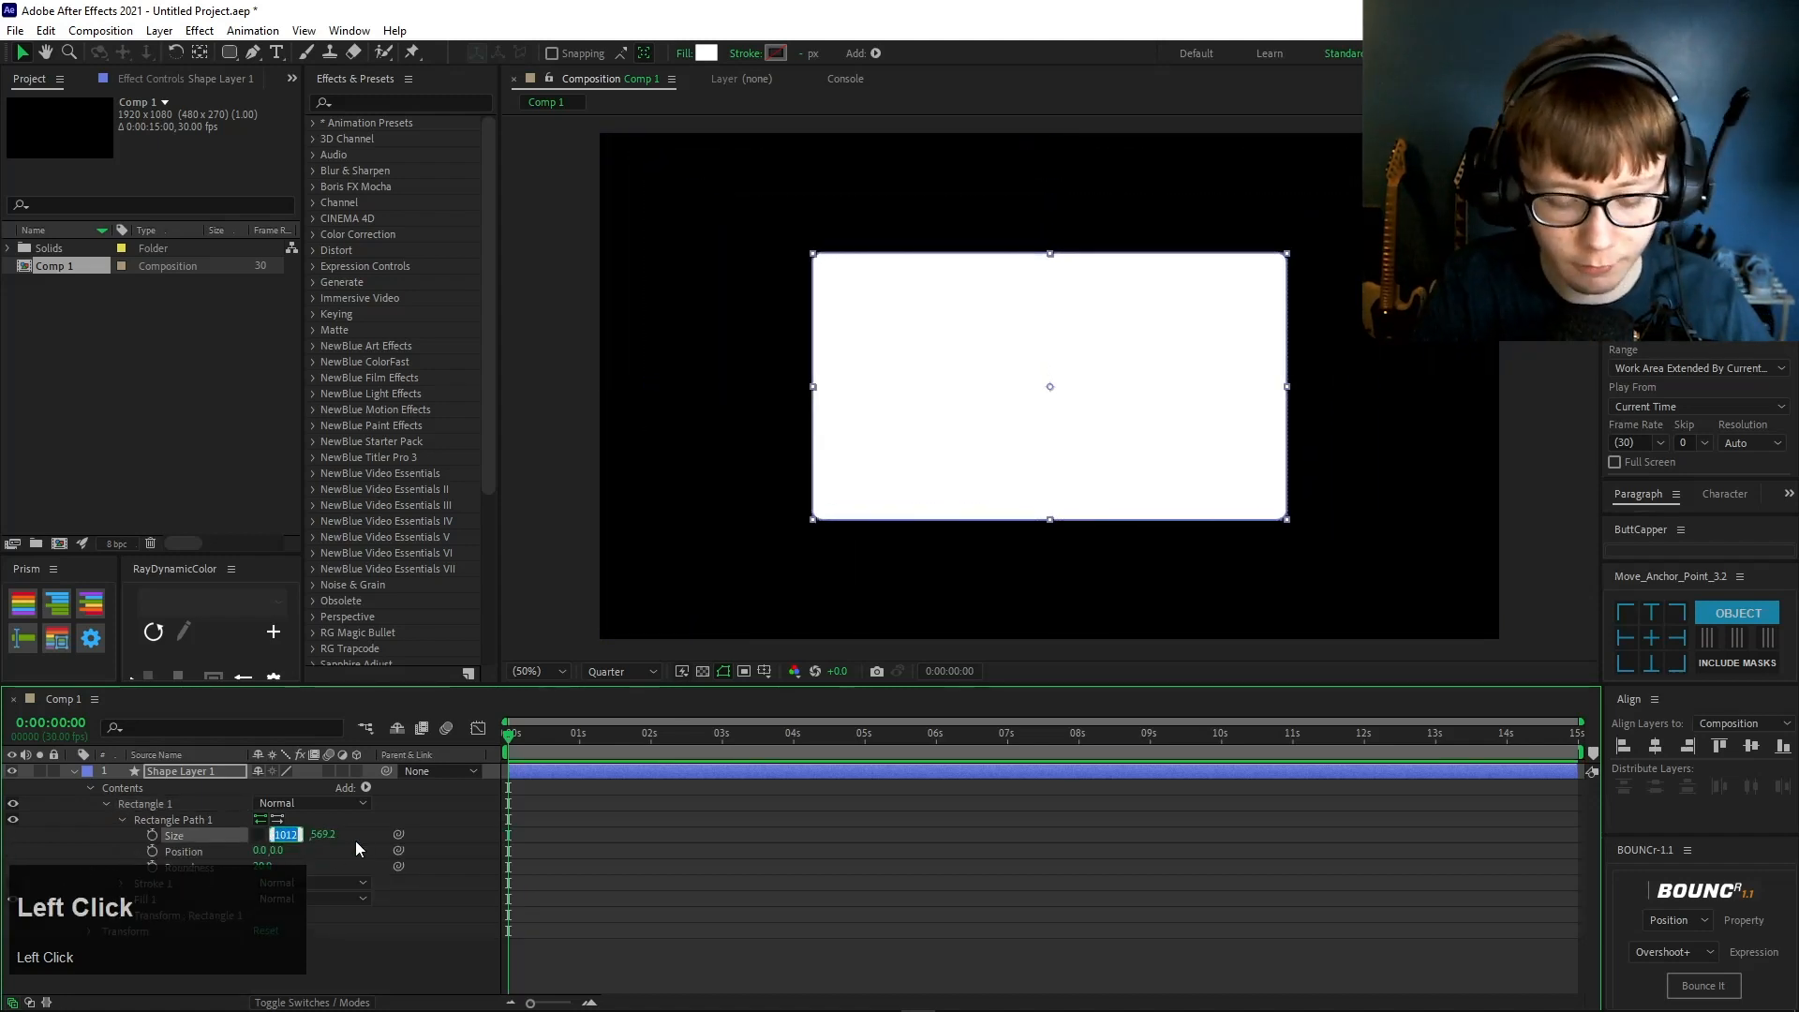
text(2)
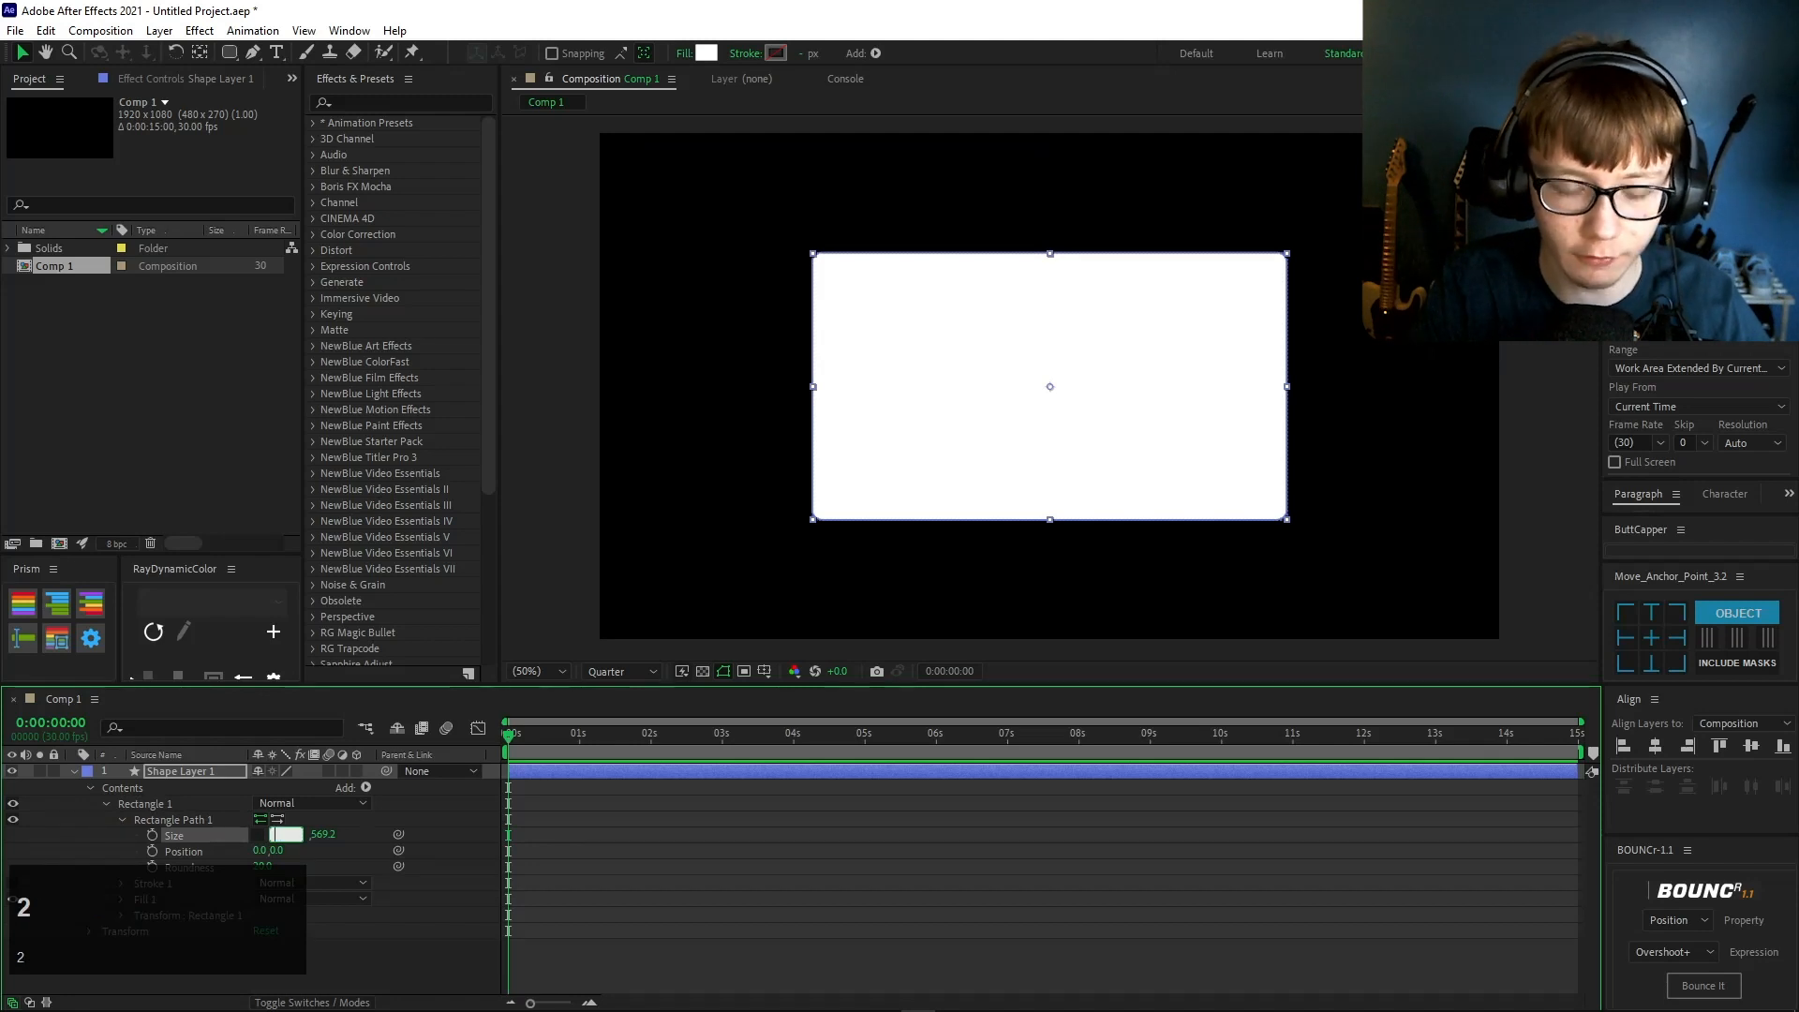
text(9)
click(356, 849)
click(297, 836)
text(20)
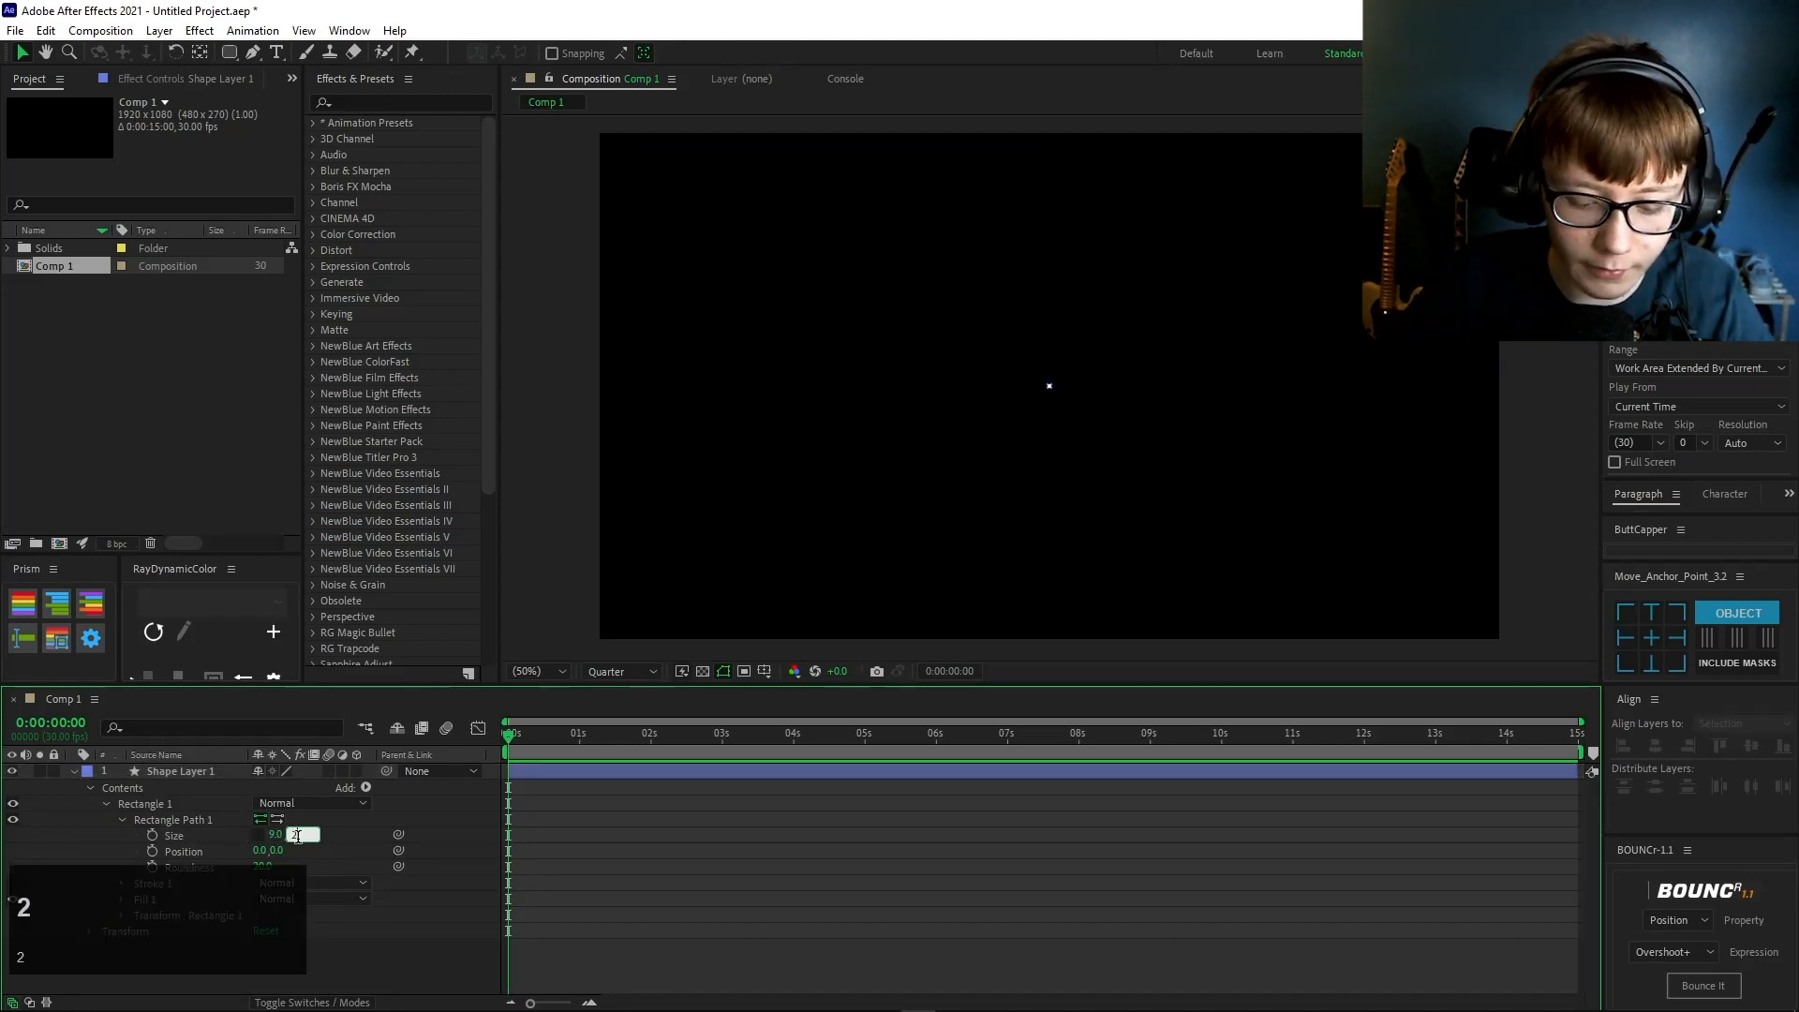
click(289, 845)
drag(284, 835, 689, 836)
click(757, 907)
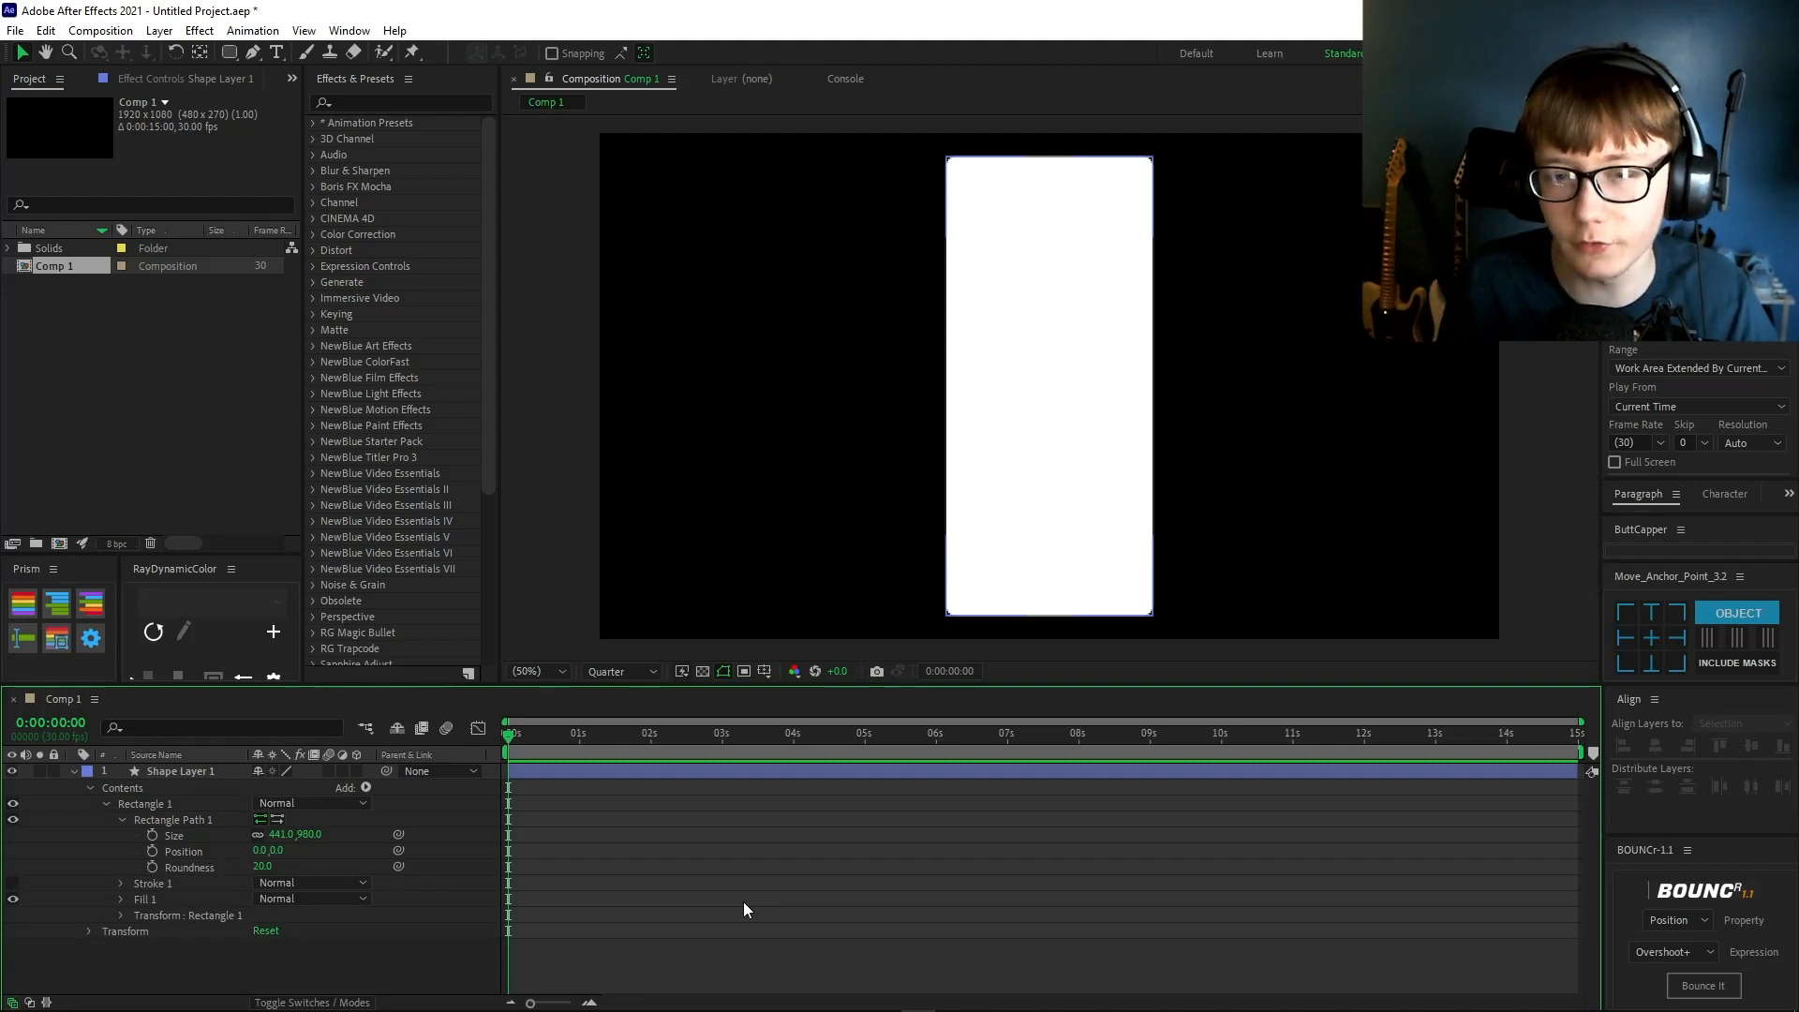
- Enlarge the ButtCapper panel so that its controls are accessible
click(1196, 633)
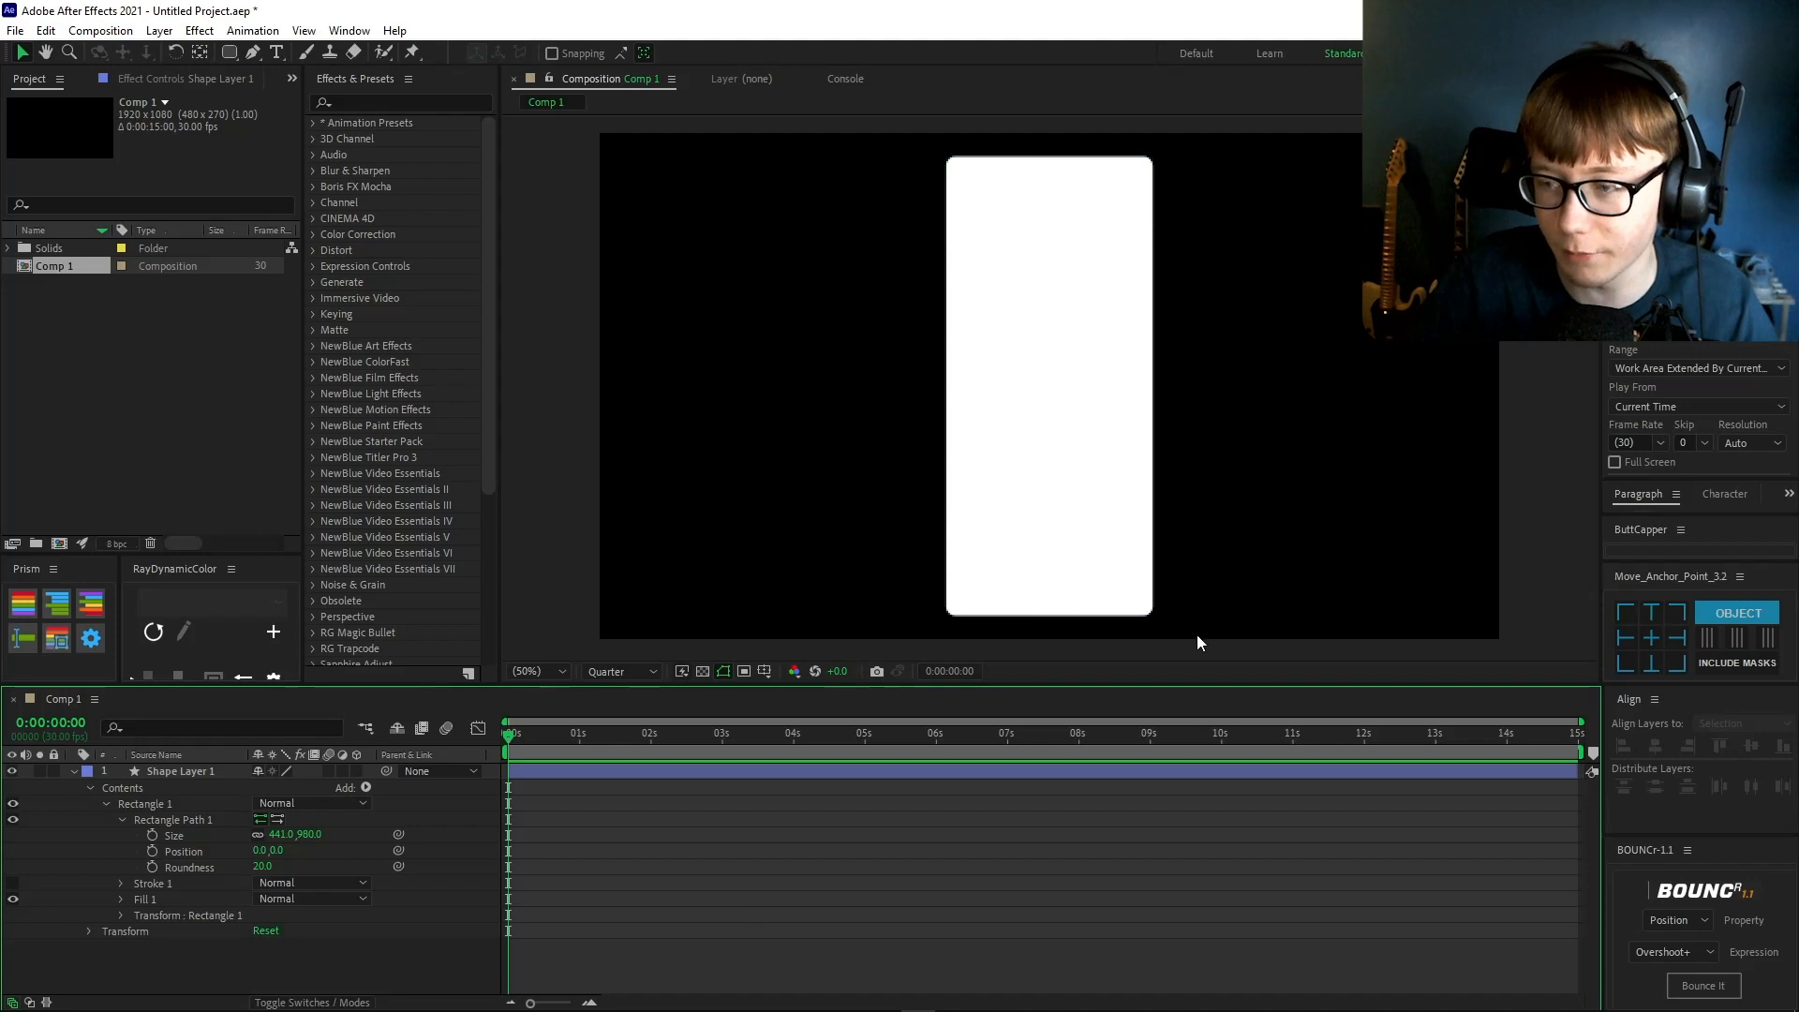
drag(1745, 478, 1745, 328)
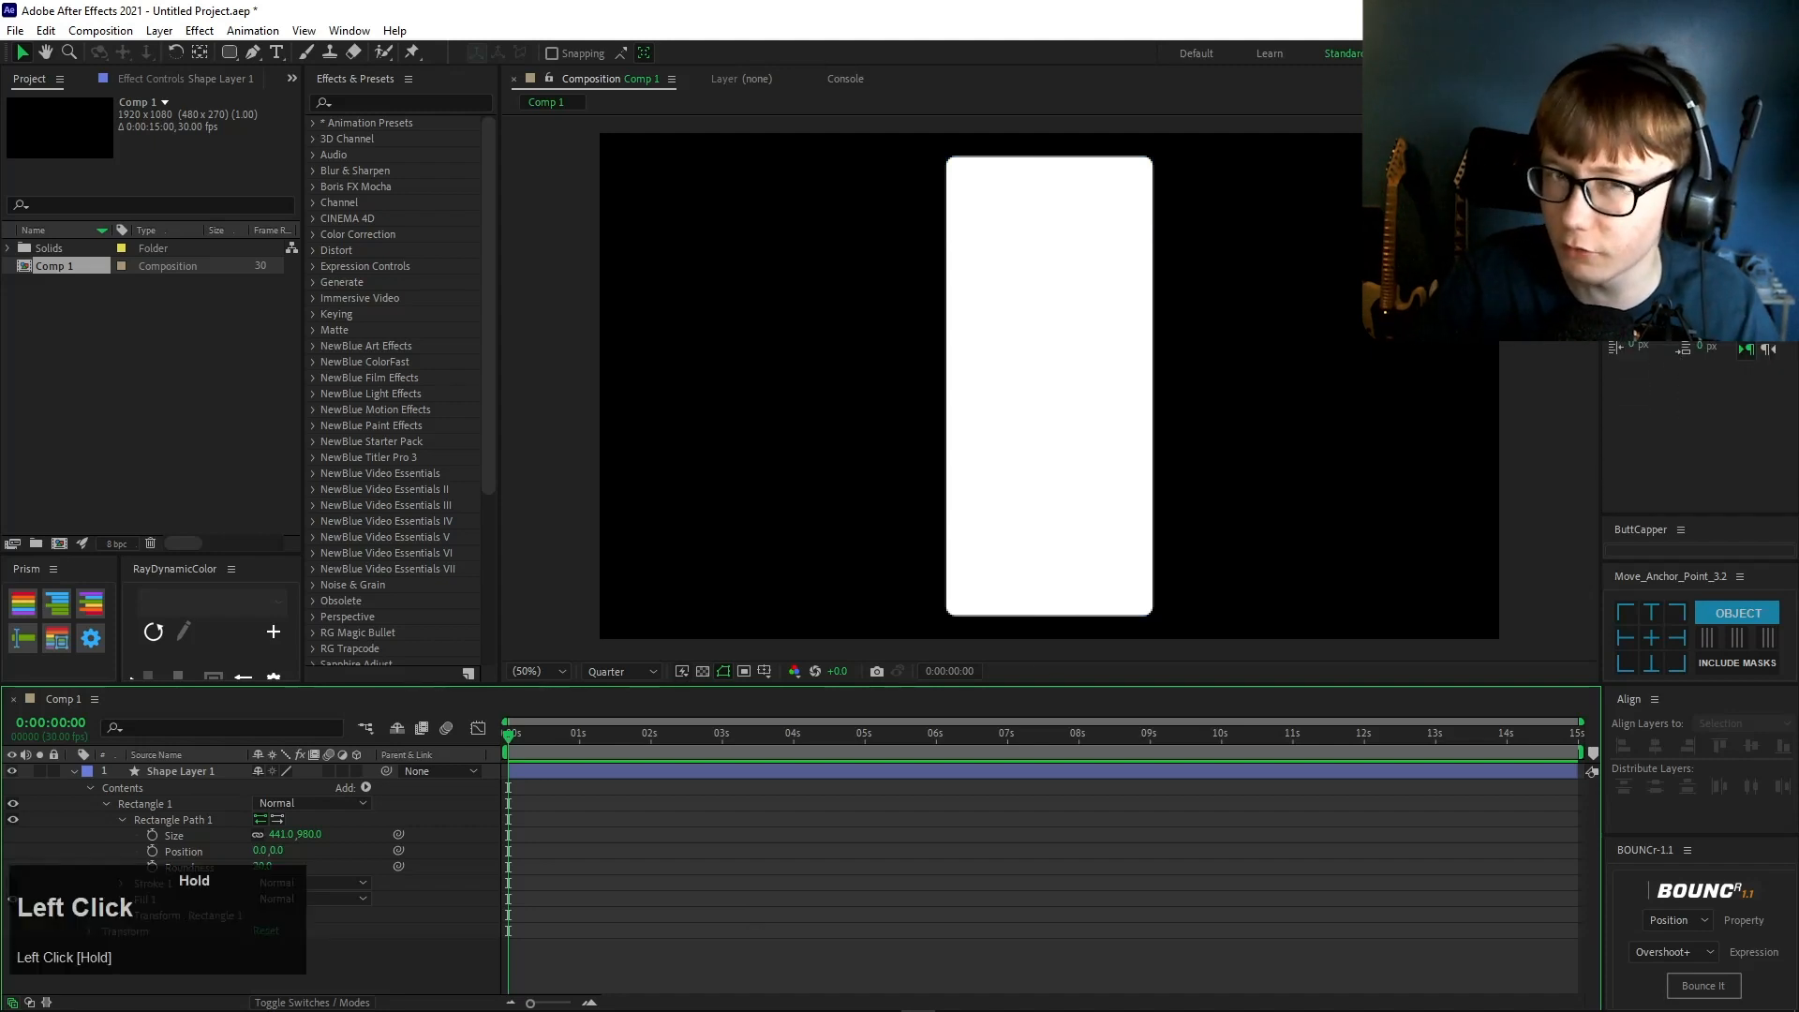
drag(1702, 526, 1717, 481)
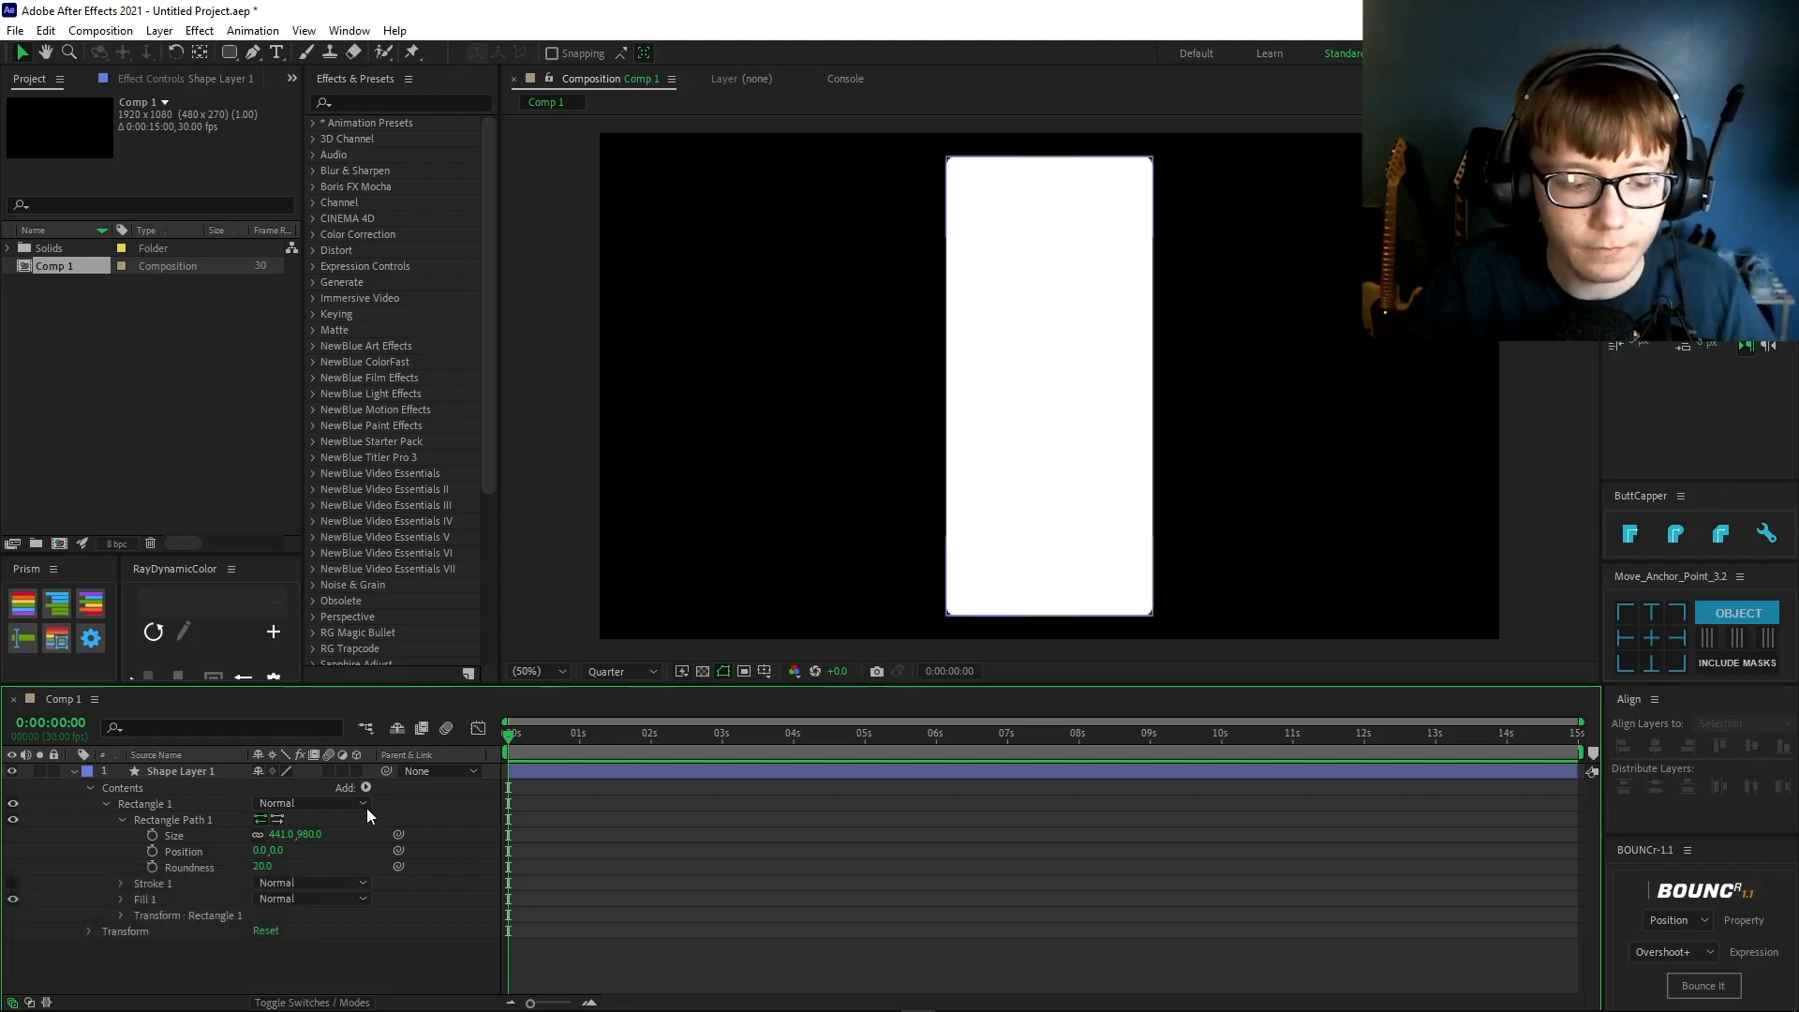
- Change the rectangle's fill colour to a very dark grey and check it with the transparency grid
click(171, 769)
click(705, 54)
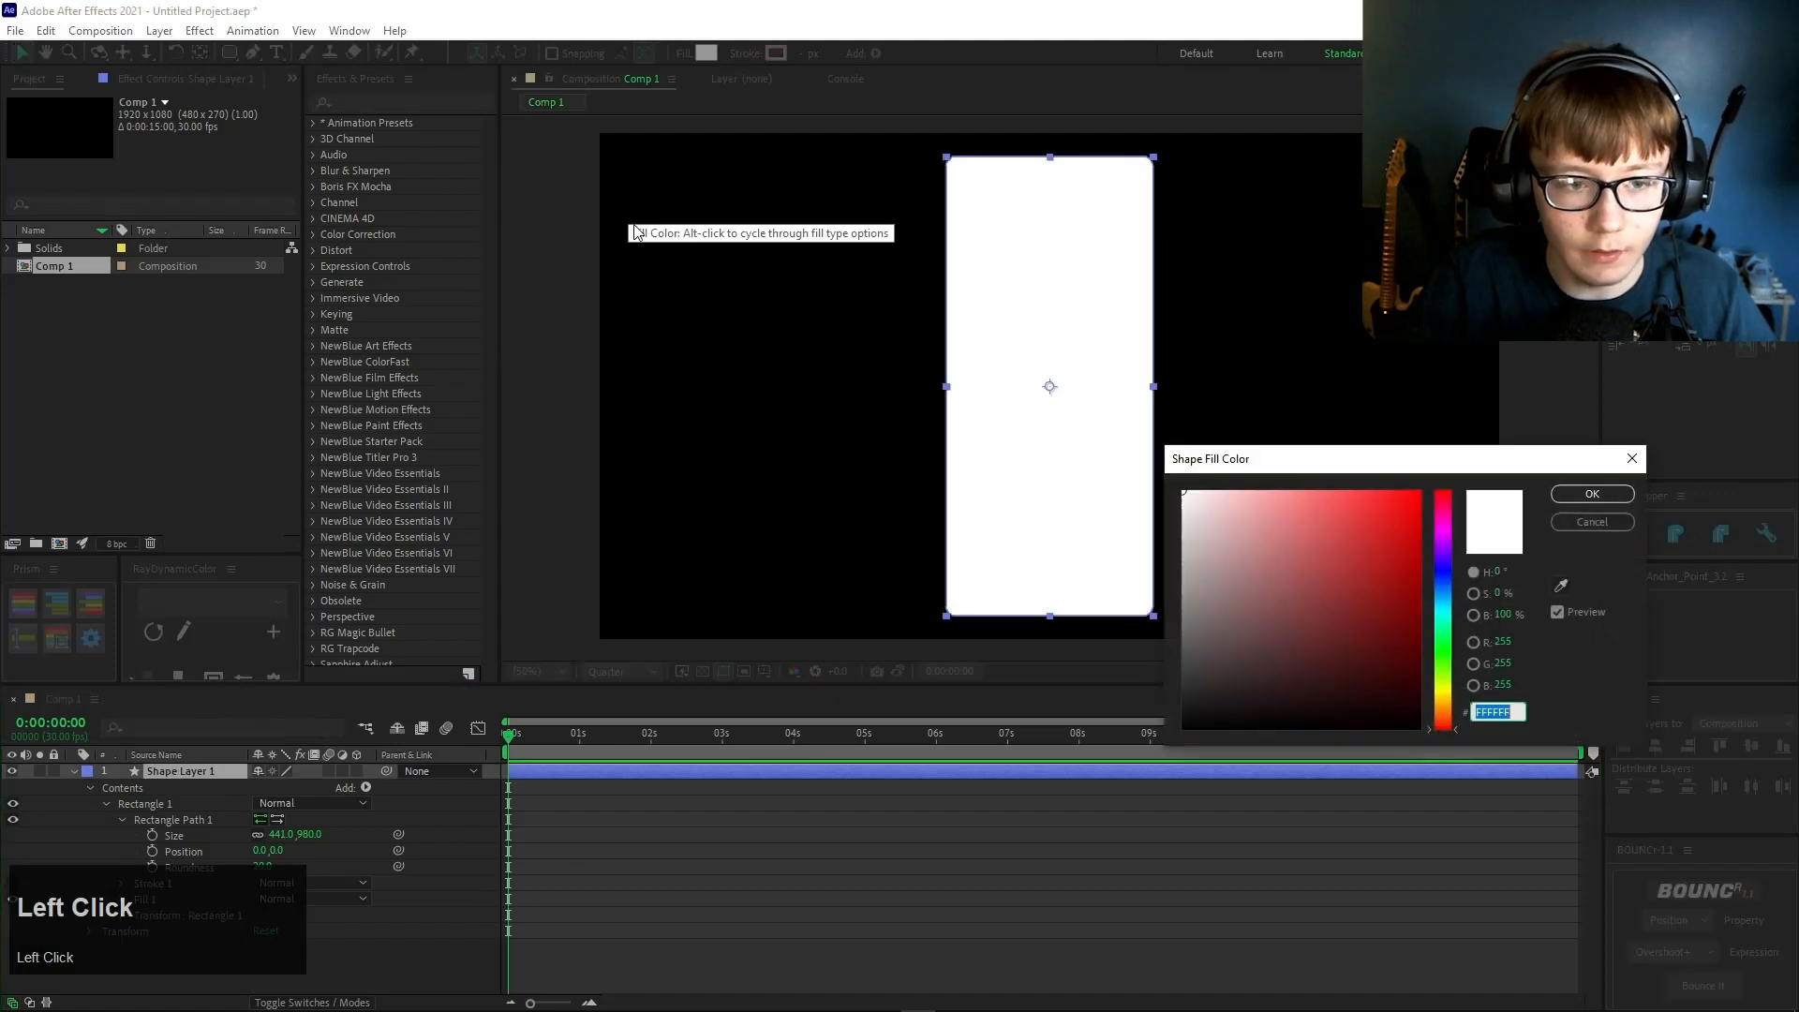
mouse_move(1315, 621)
mouse_down()
mouse_move(1128, 715)
mouse_move(1104, 770)
mouse_move(1102, 705)
mouse_move(1167, 703)
mouse_up()
click(1594, 494)
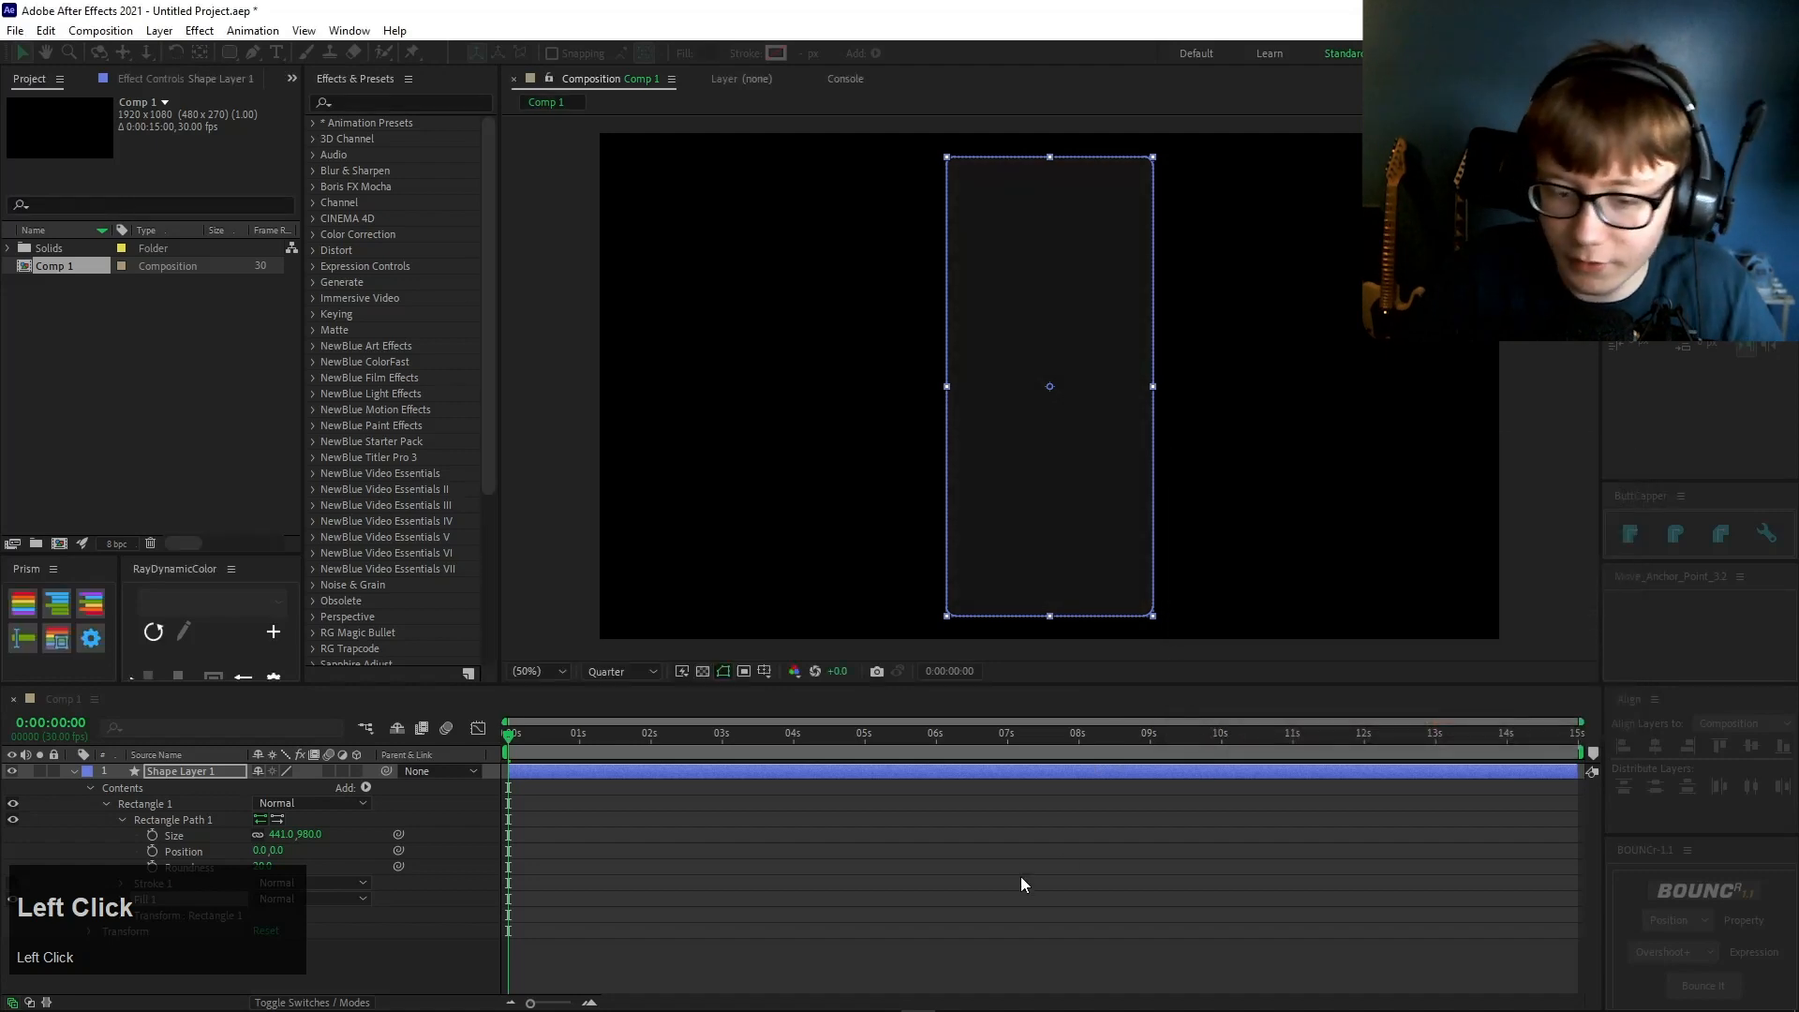
click(1021, 876)
click(702, 671)
click(702, 671)
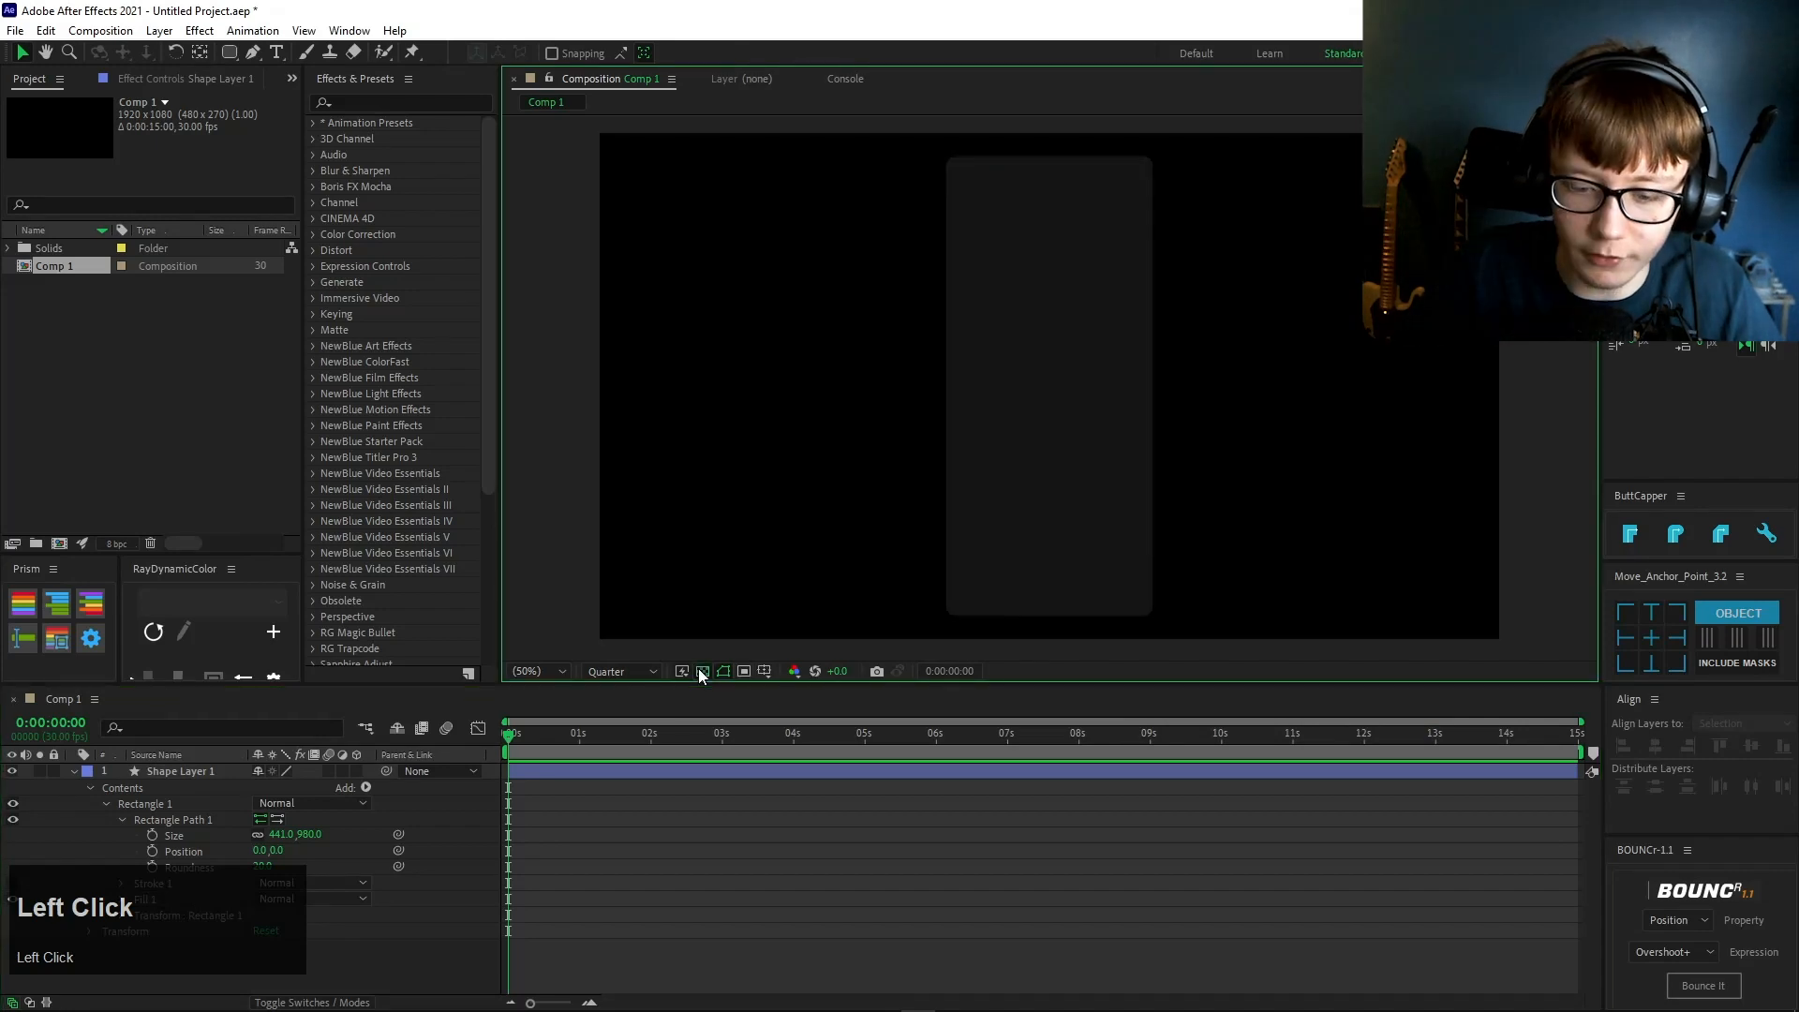
- Make the rectangle's shape layer a 3D layer and reveal its modified properties
click(174, 838)
click(205, 770)
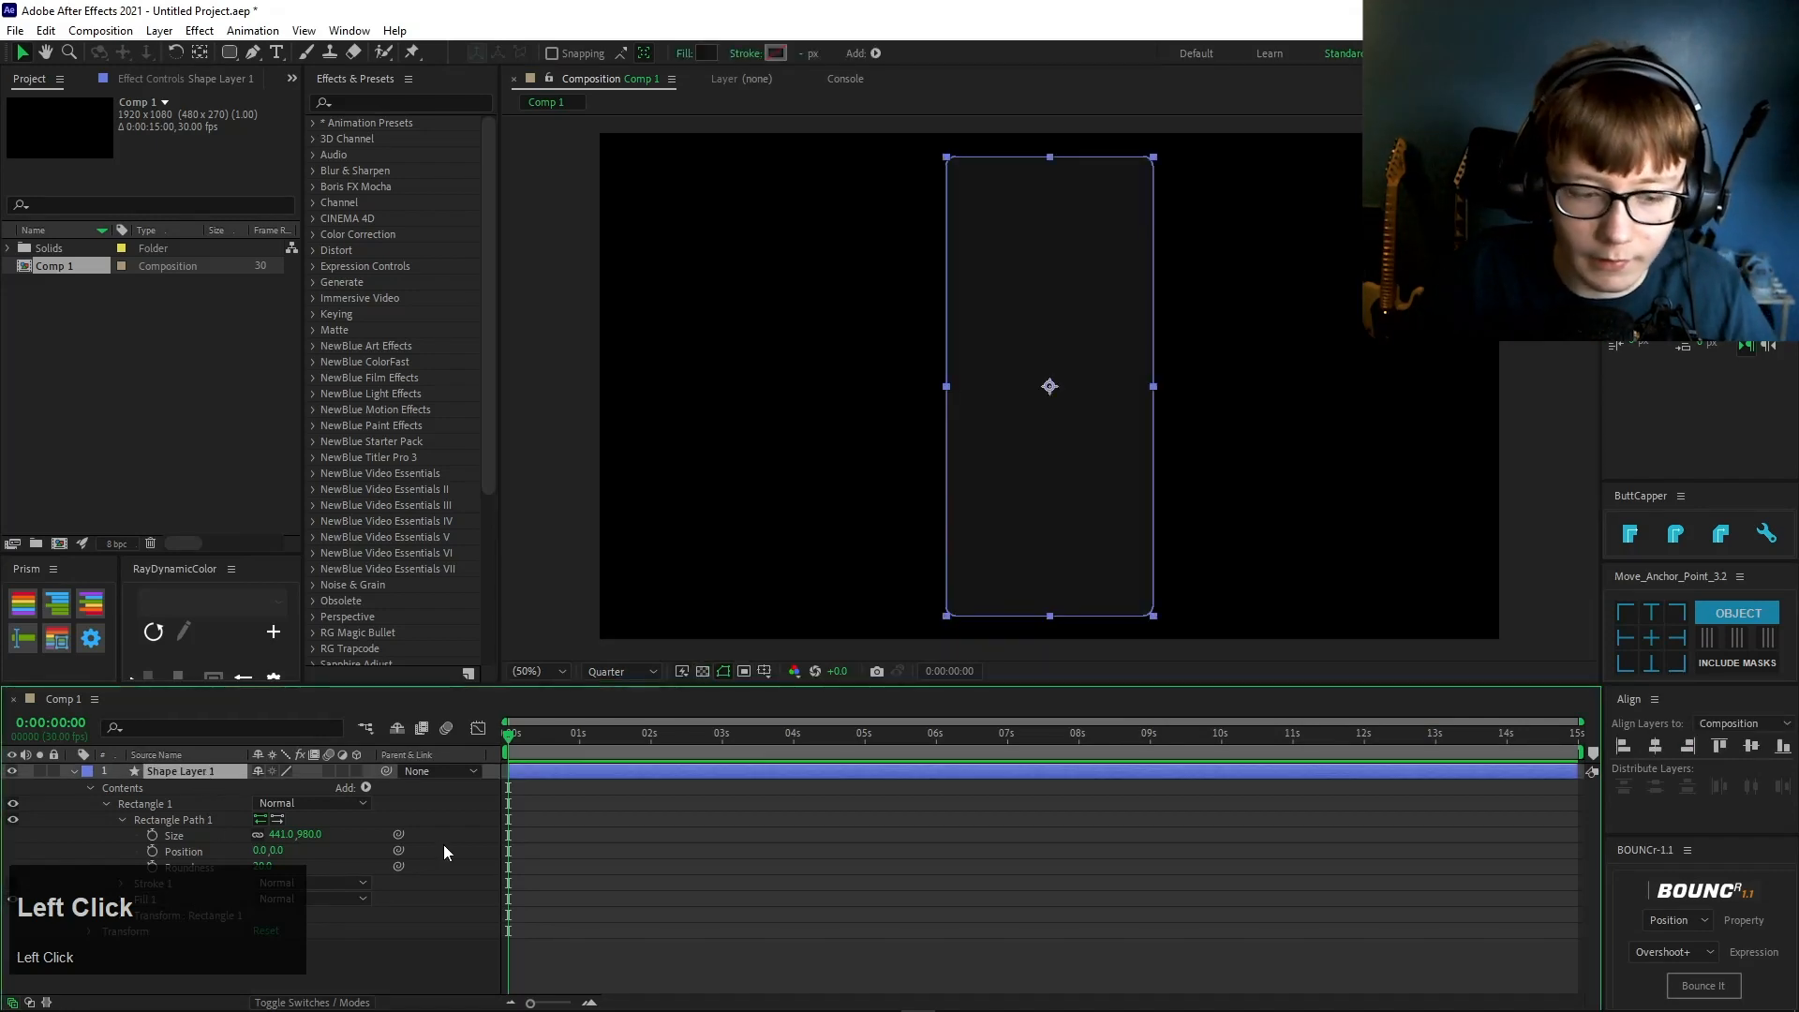
click(357, 769)
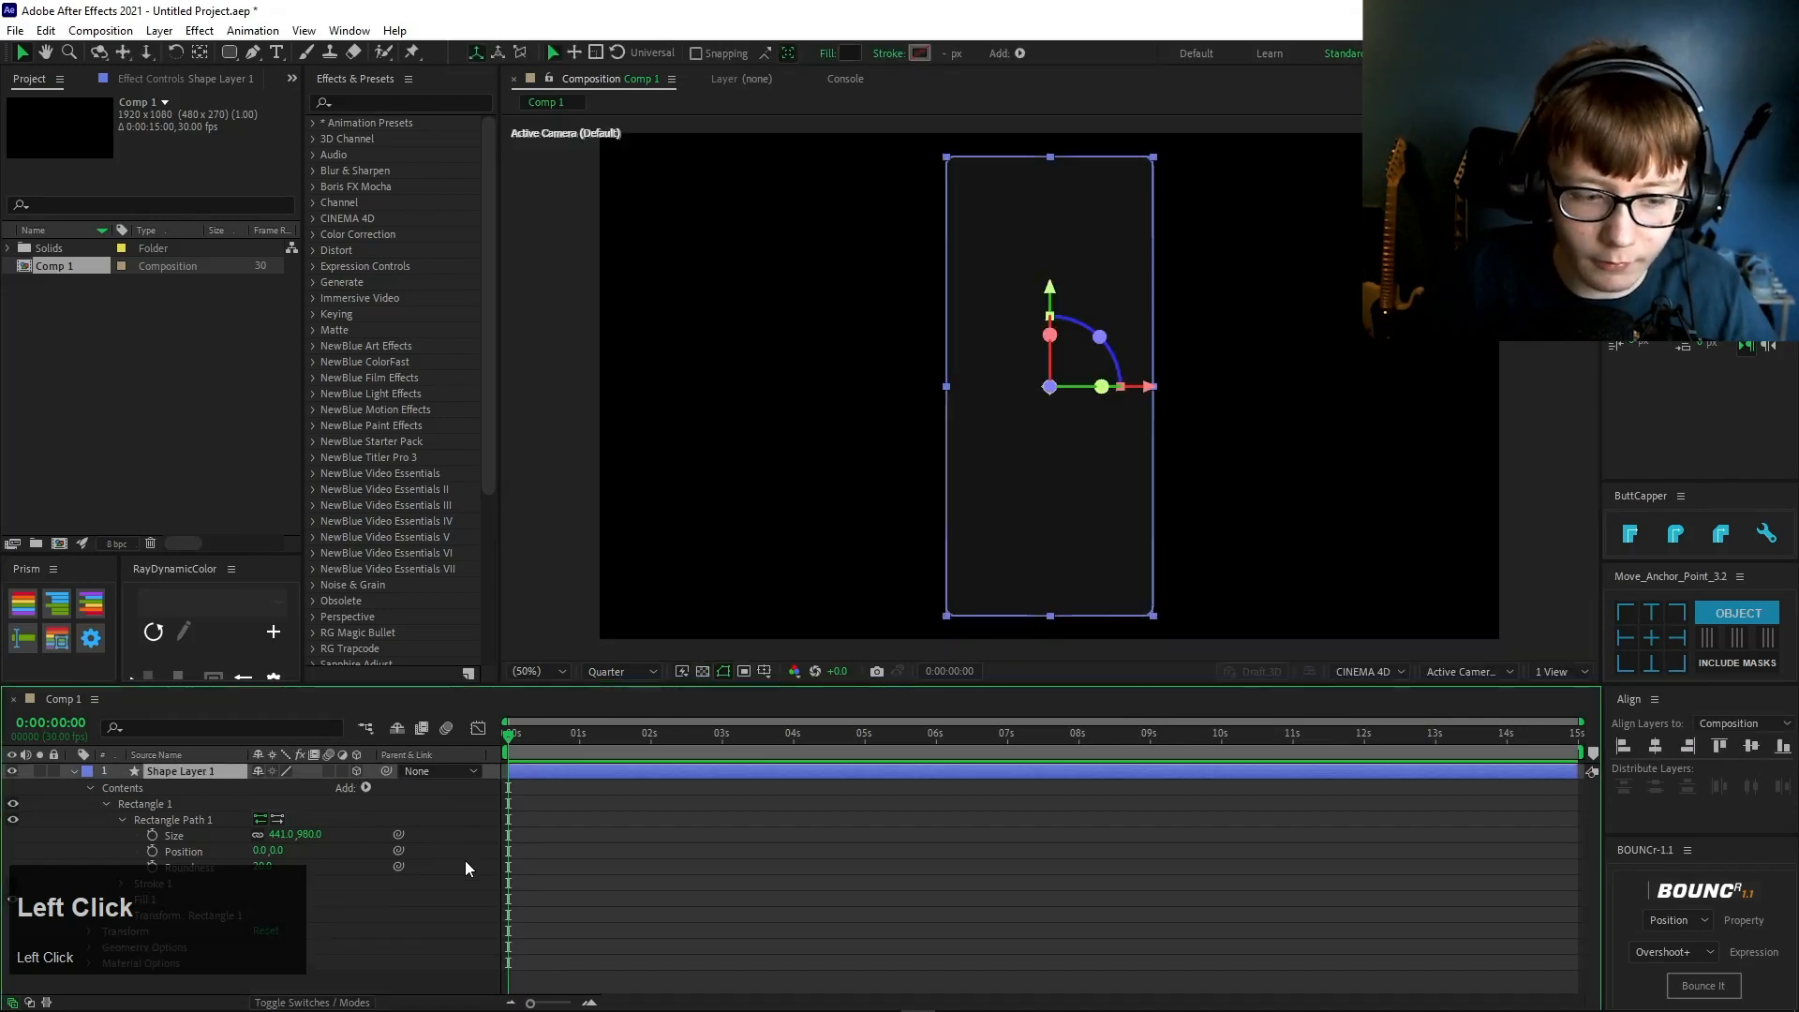
key(r)
key(u)
key(u)
scroll(278, 794, down, 1)
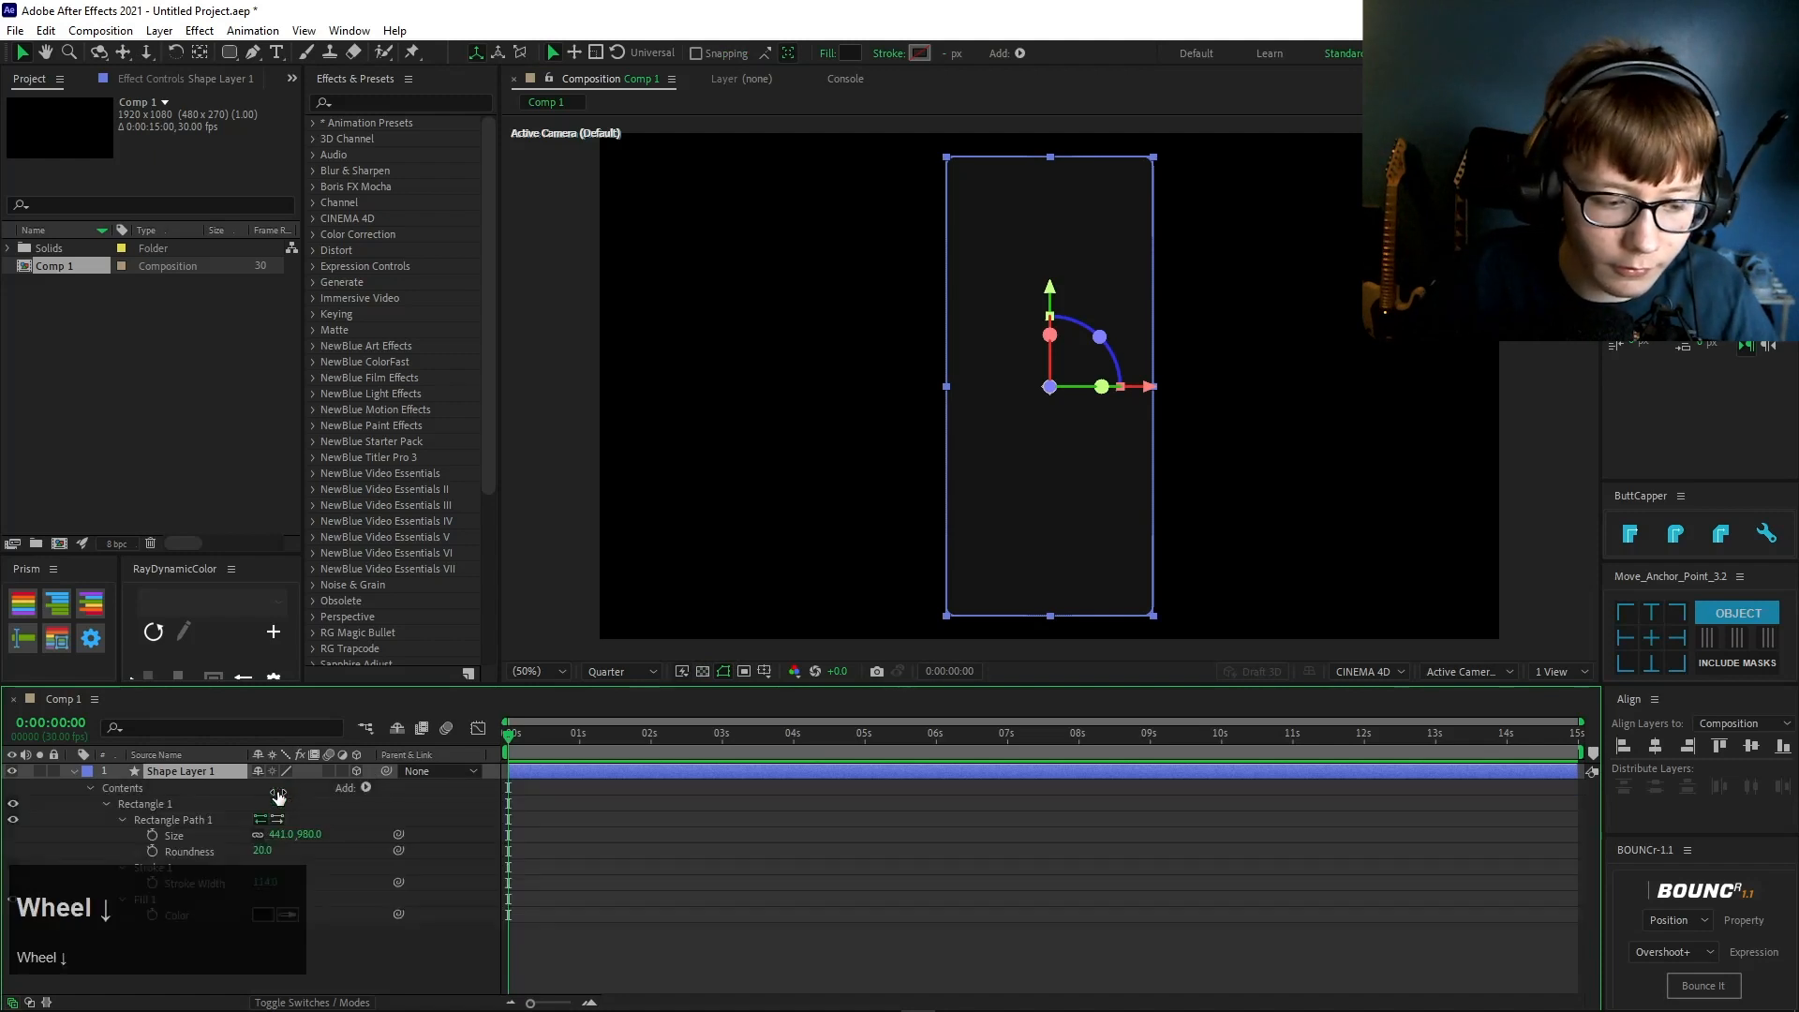
- Set the rectangle's Extrusion Depth to 14 in its Geometry Options
click(71, 769)
click(72, 769)
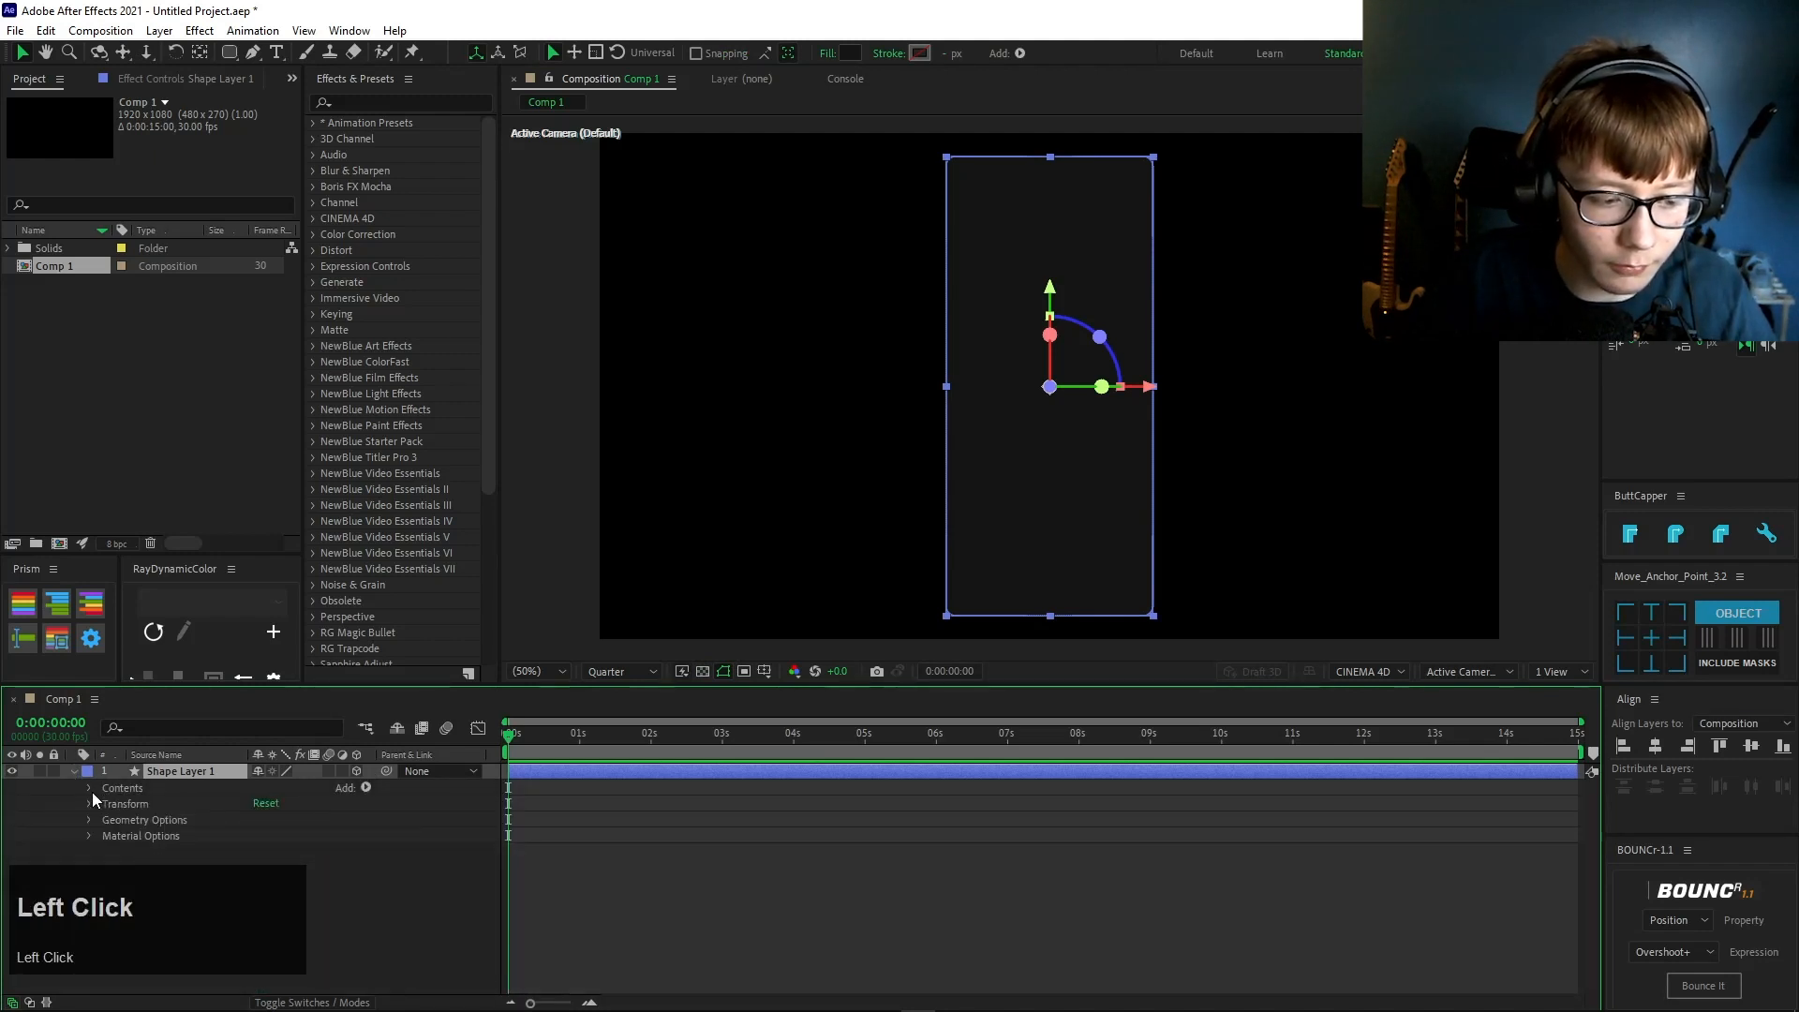
click(89, 820)
scroll(283, 889, down, 1)
click(328, 866)
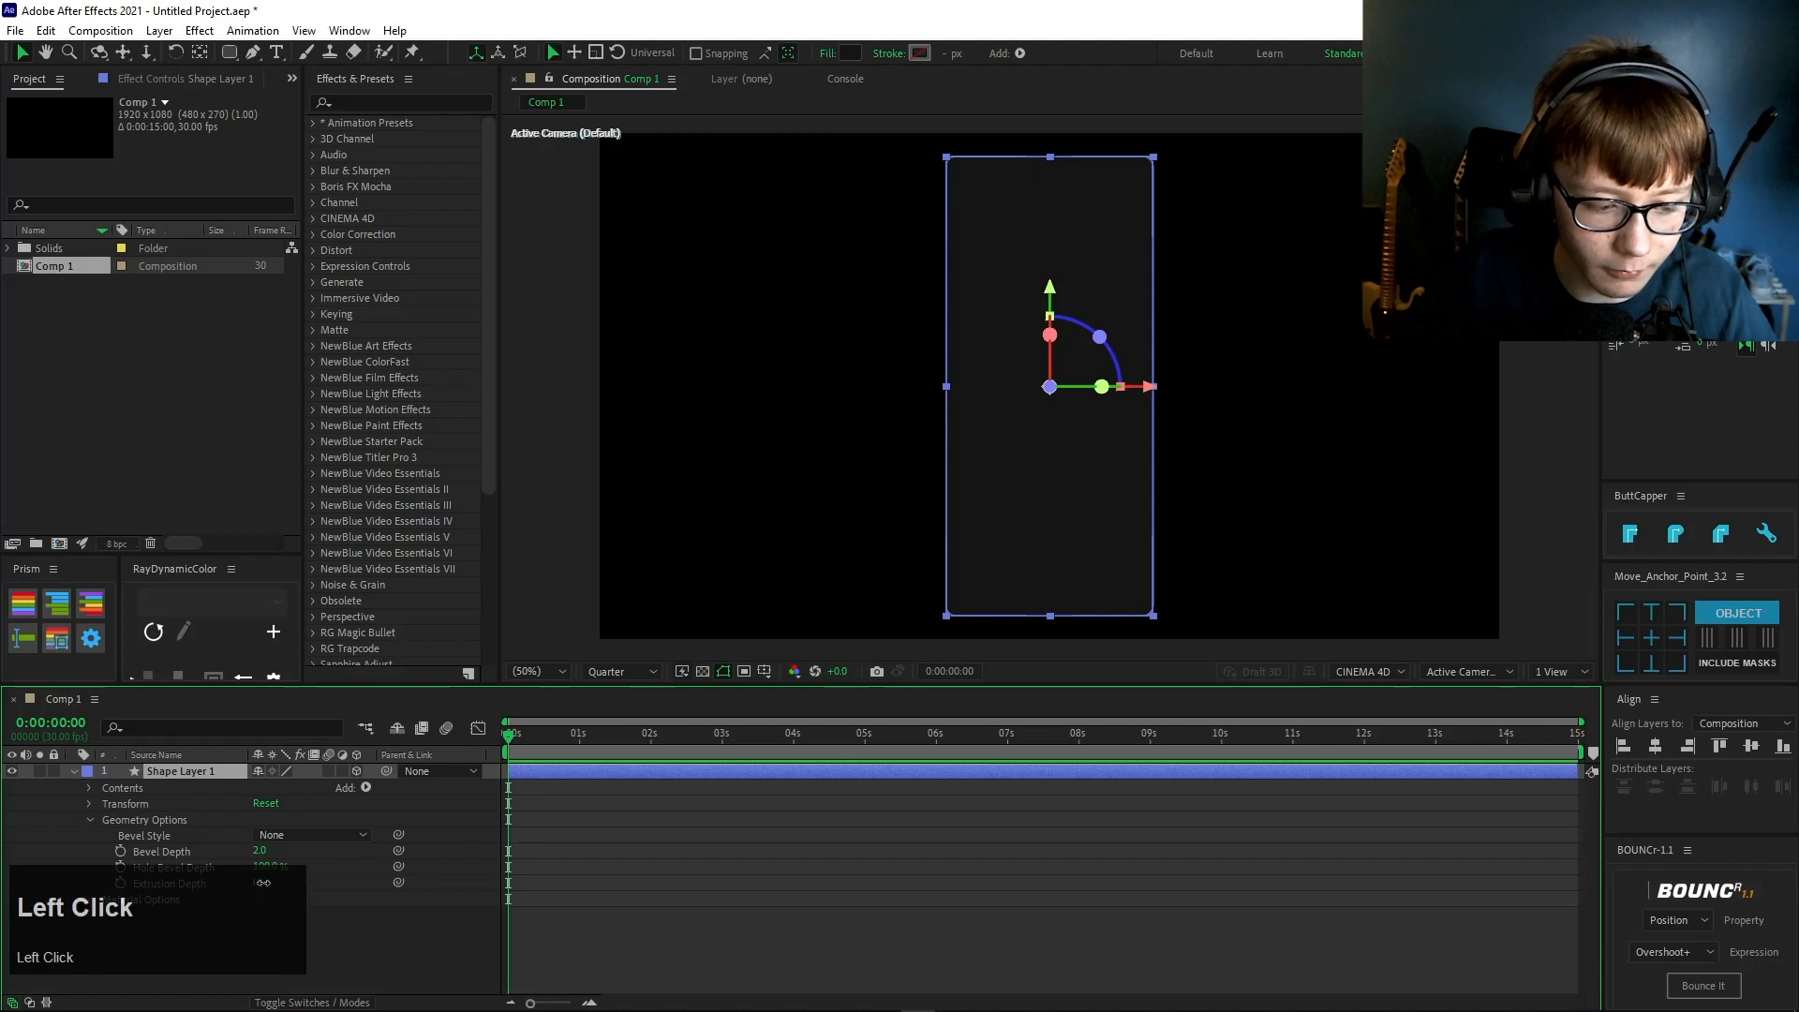
- Rotate the extruded rectangle to 72° around its Y axis
key(r)
drag(274, 820, 345, 818)
key(u)
key(u)
scroll(317, 896, down, 1)
click(304, 953)
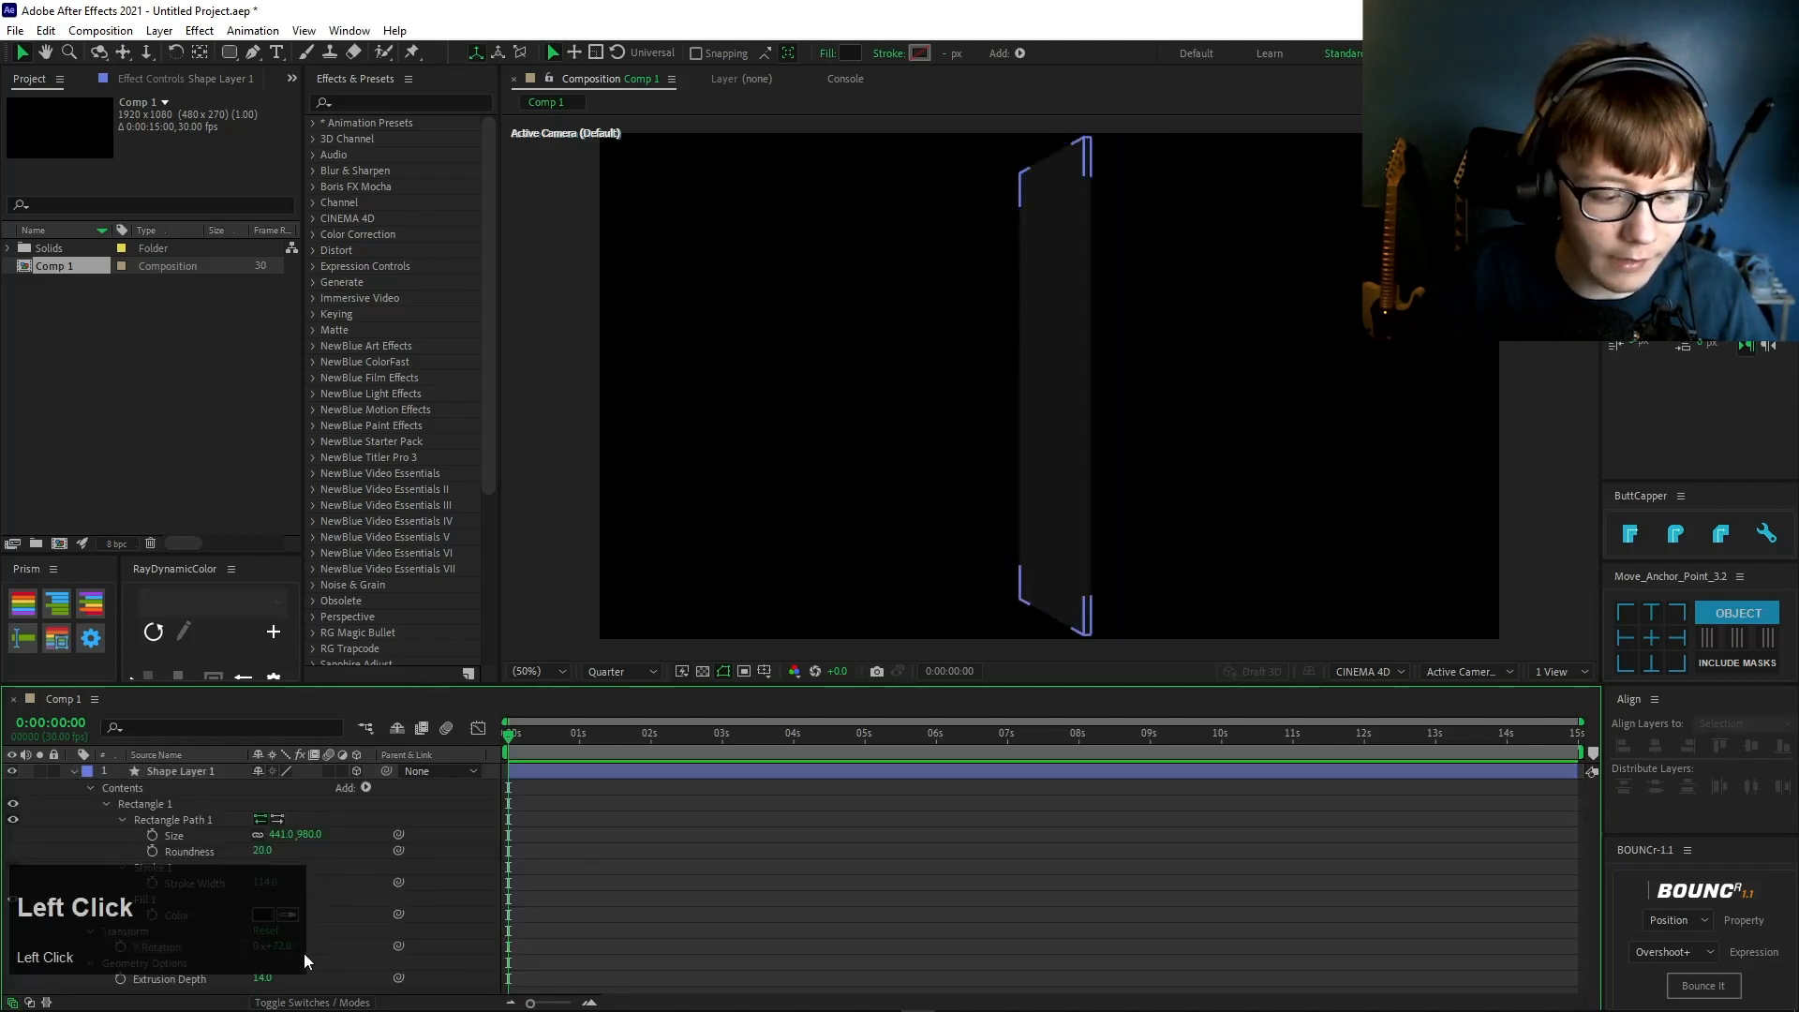
- Give the rectangle a Convex bevel style and increase its bevel depth
click(89, 965)
scroll(150, 935, down, 1)
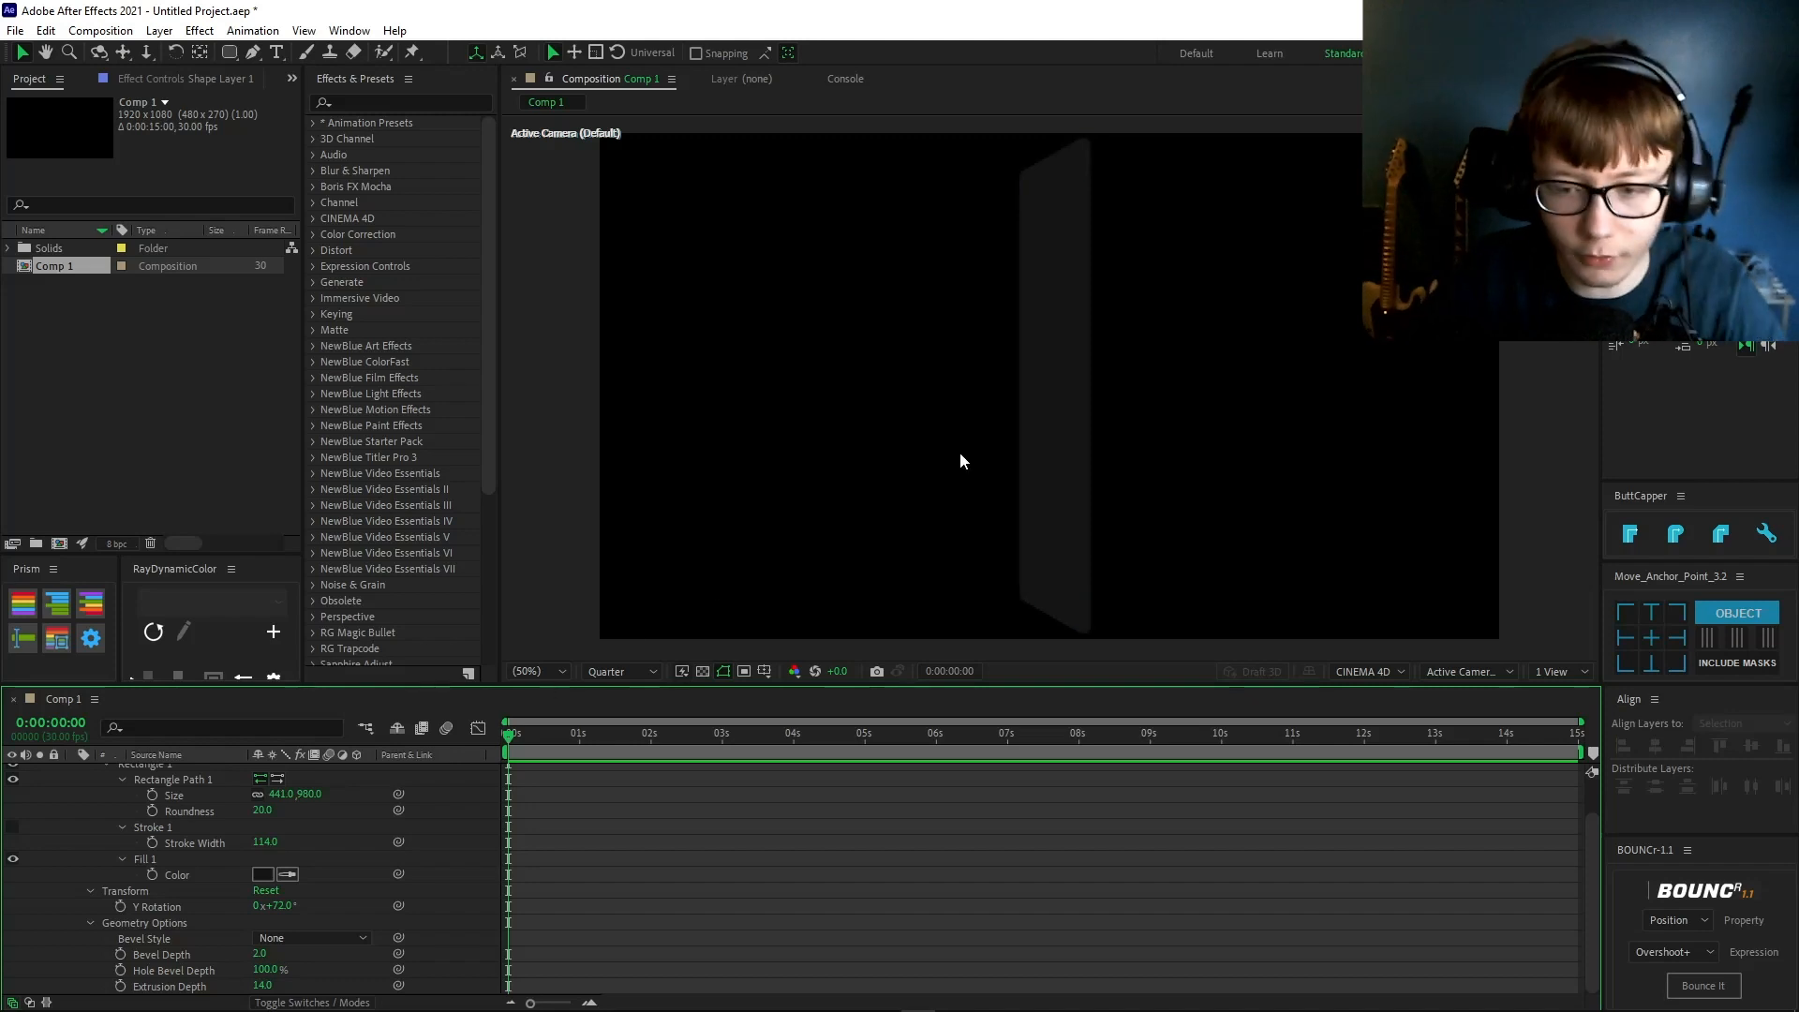
scroll(274, 953, down, 2)
click(286, 939)
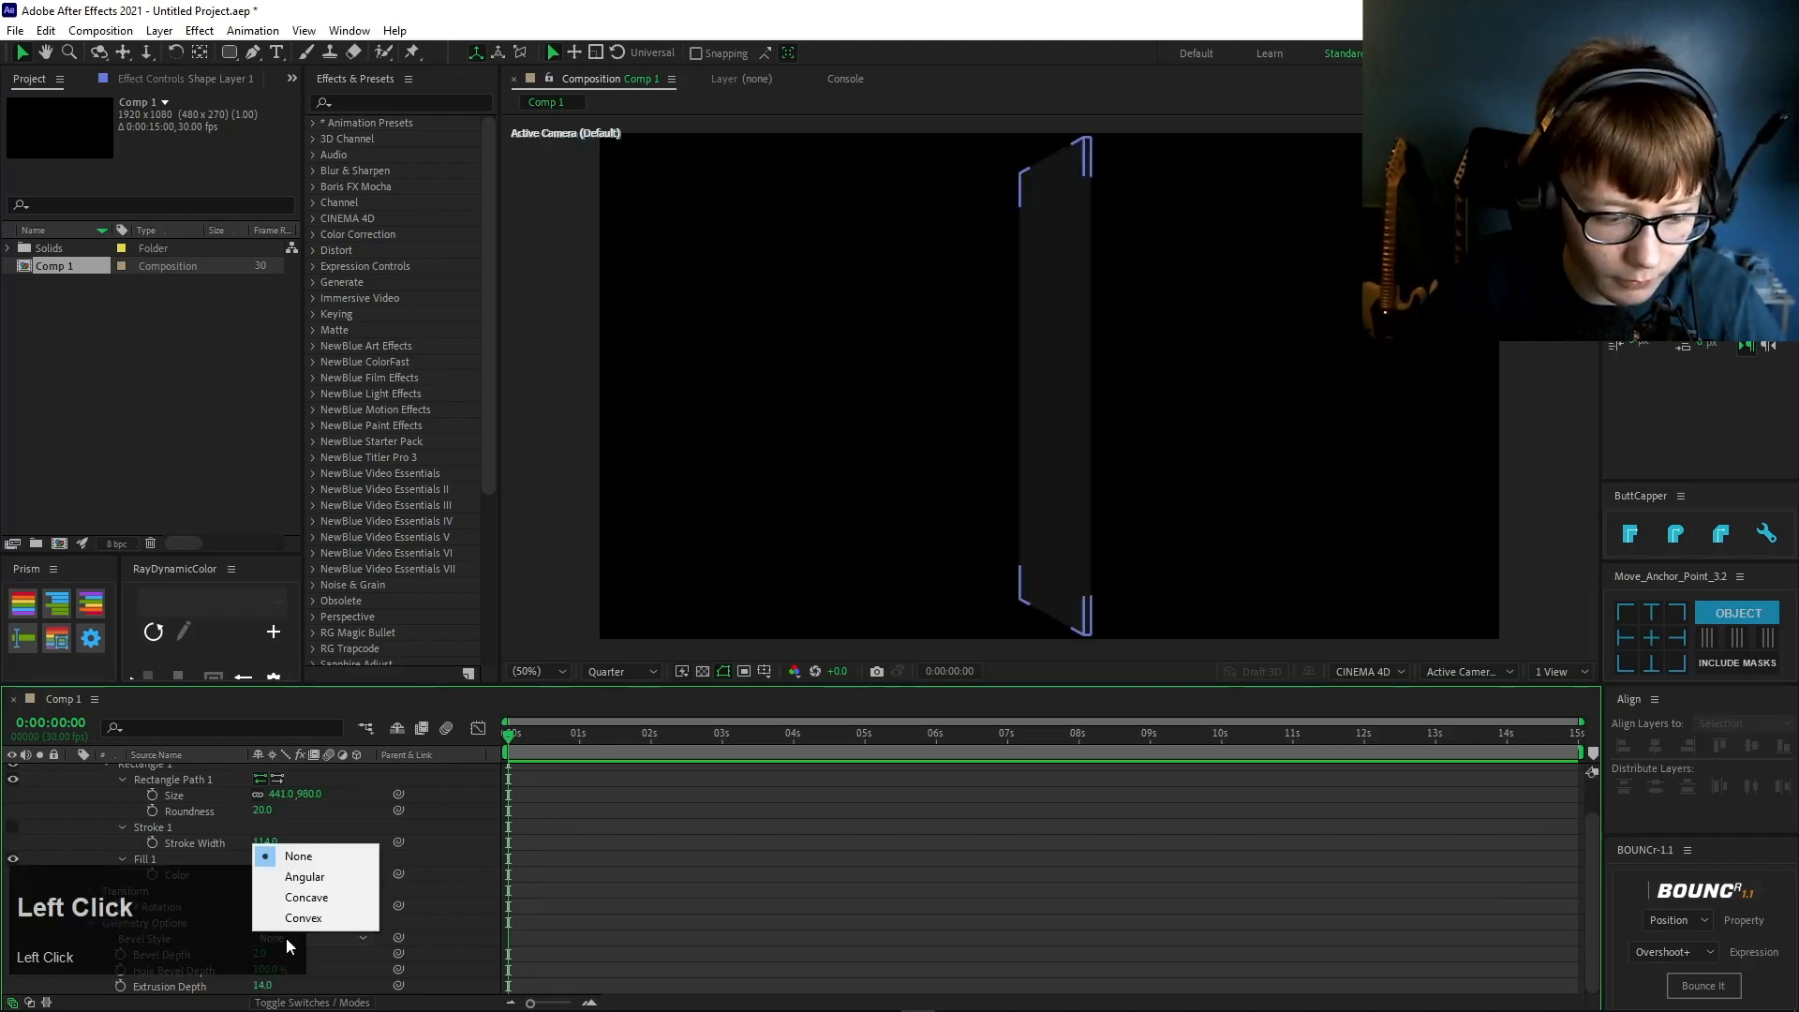
click(335, 919)
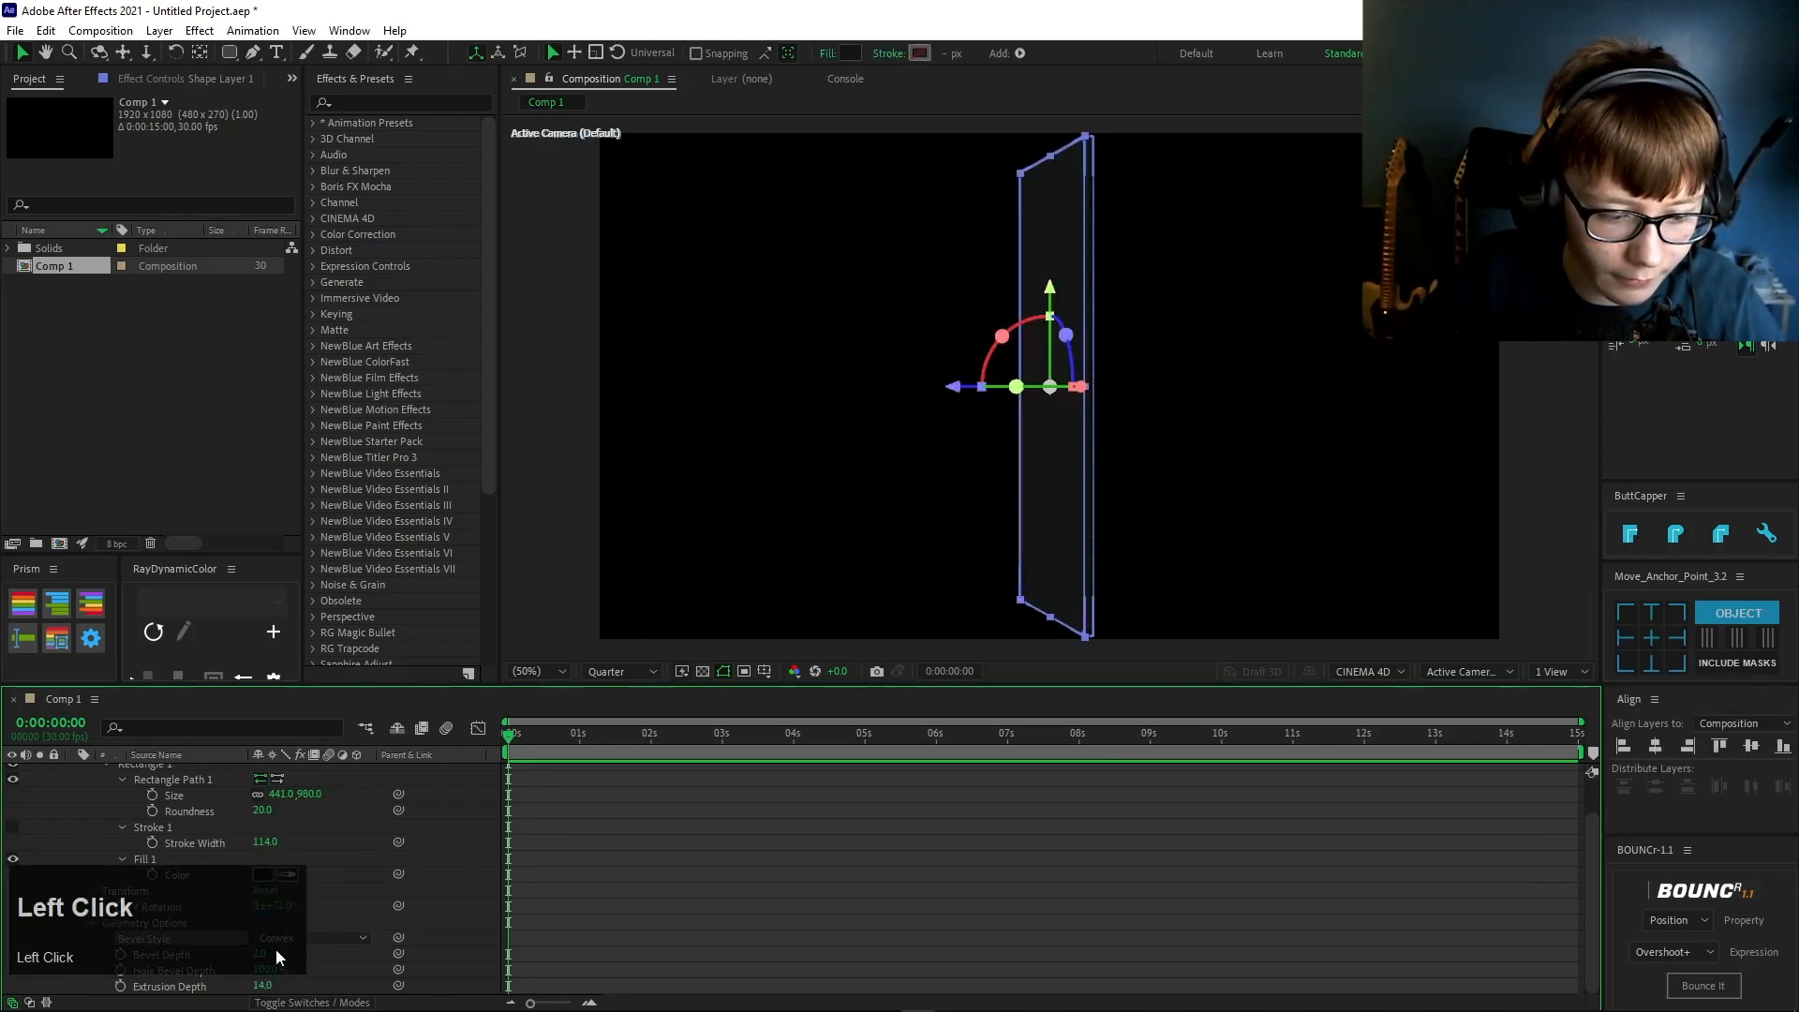
drag(317, 953, 696, 943)
click(1146, 437)
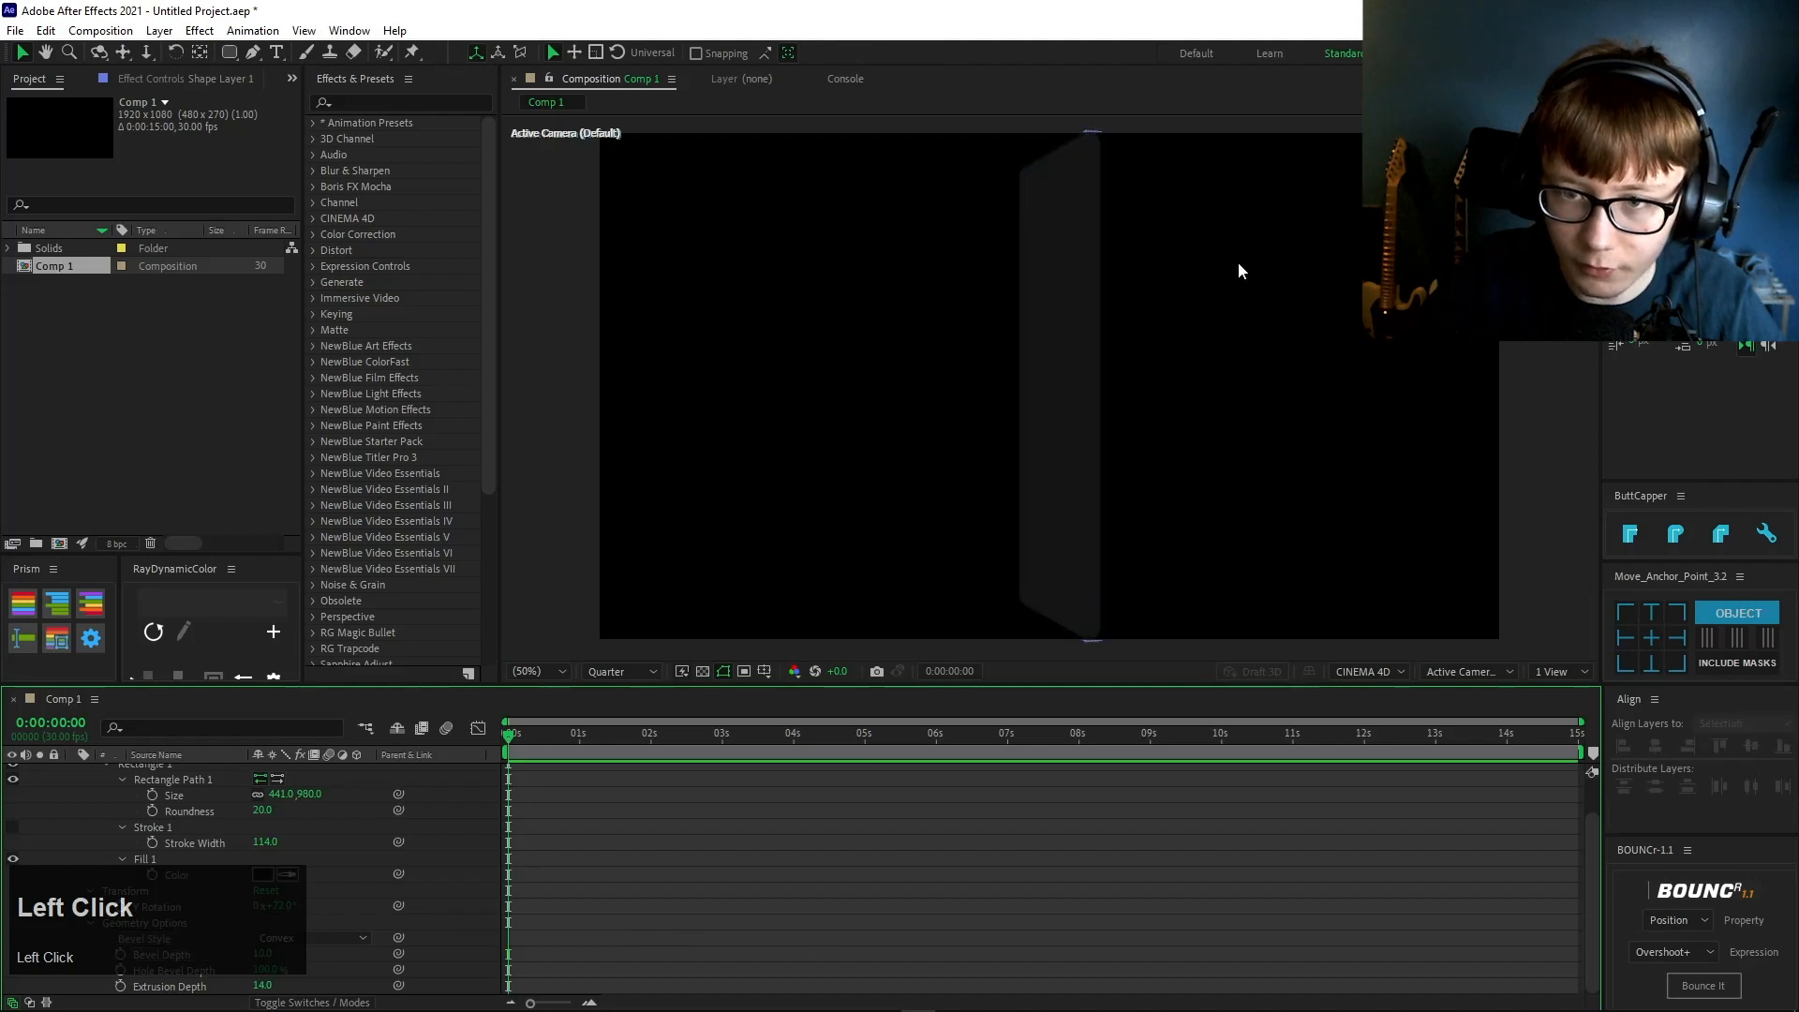
- Add a white spot light with 100% intensity, a 90° cone angle, 50% feather and no falloff, placed at 1155.2, 460, -652.8
right_click(499, 568)
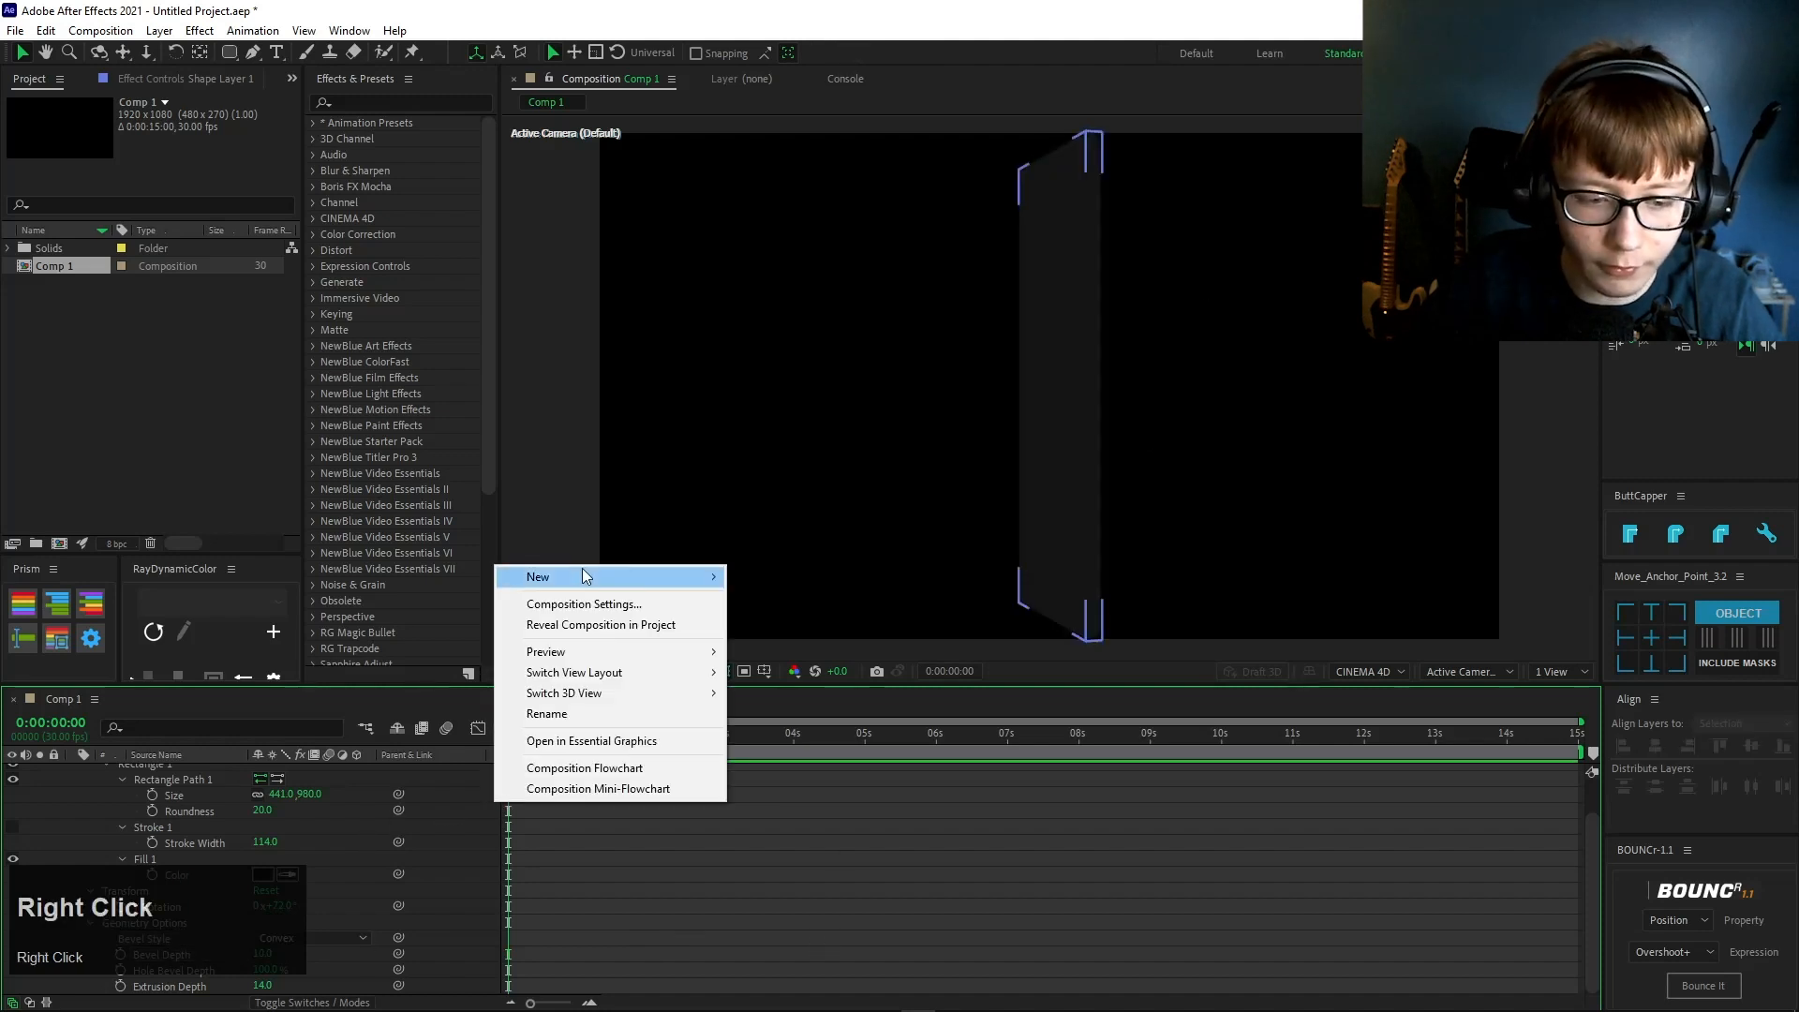
mouse_move(584, 576)
click(767, 658)
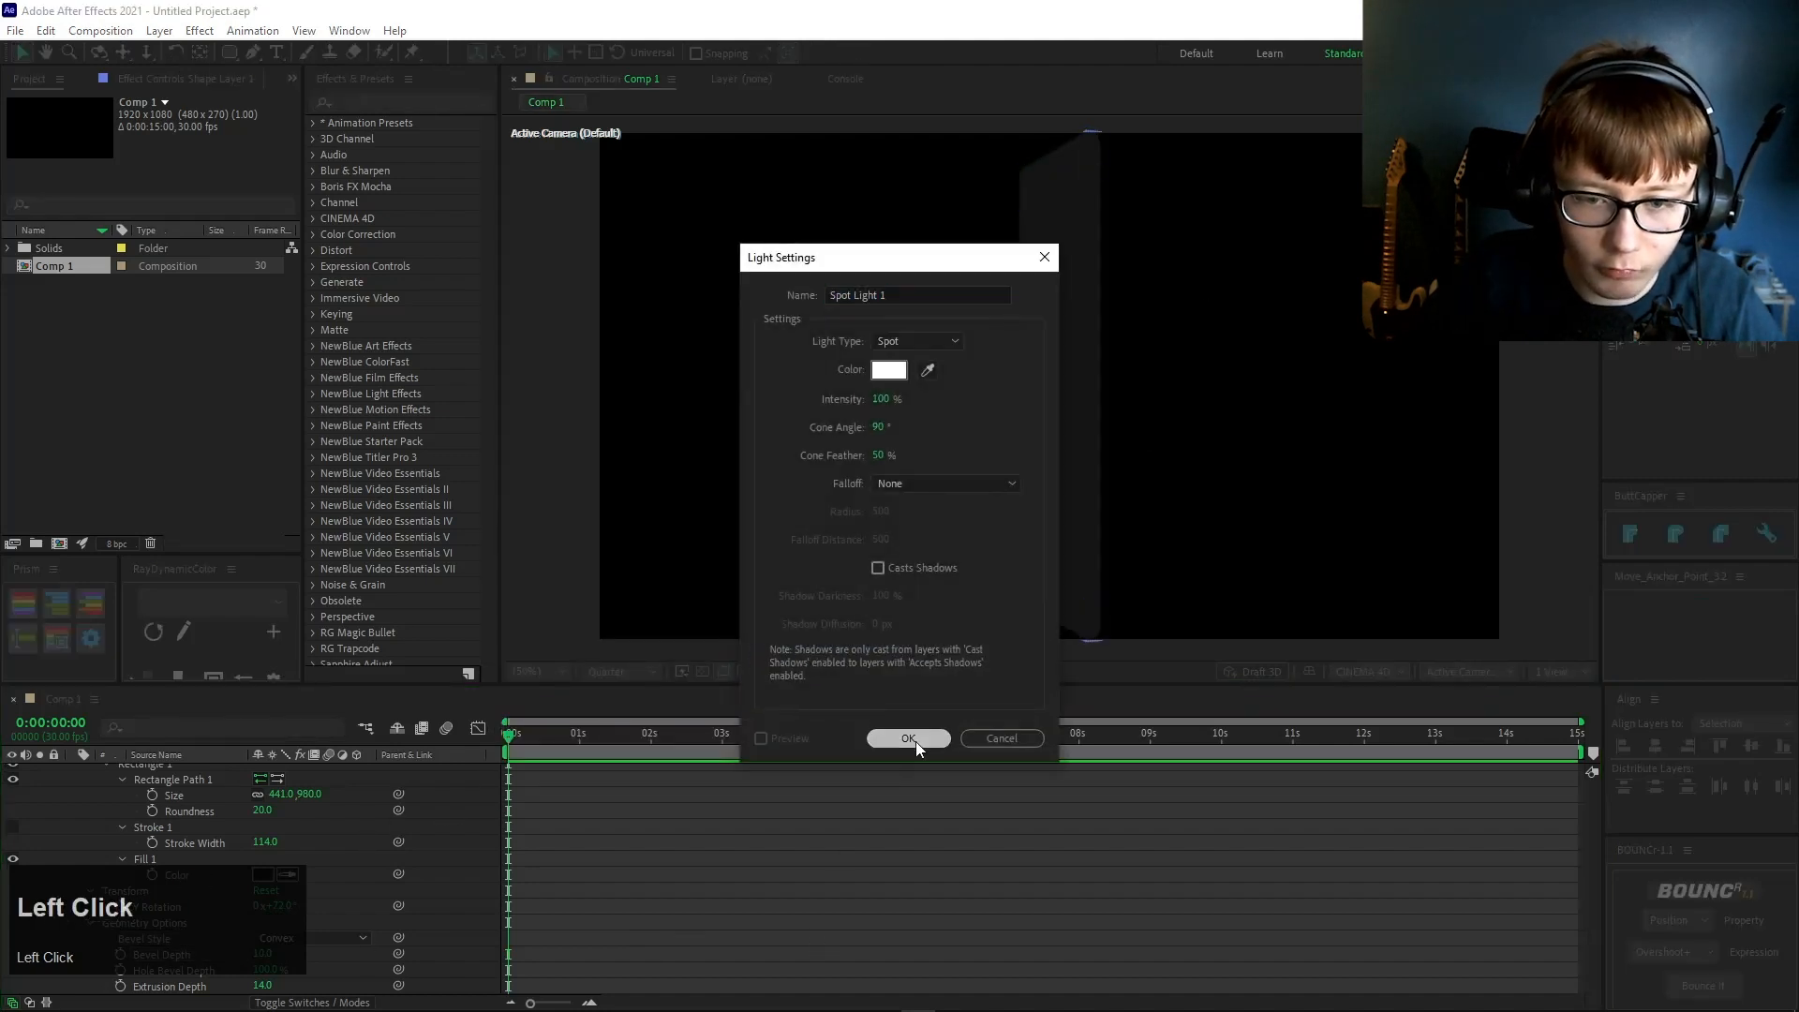
click(908, 738)
key(p)
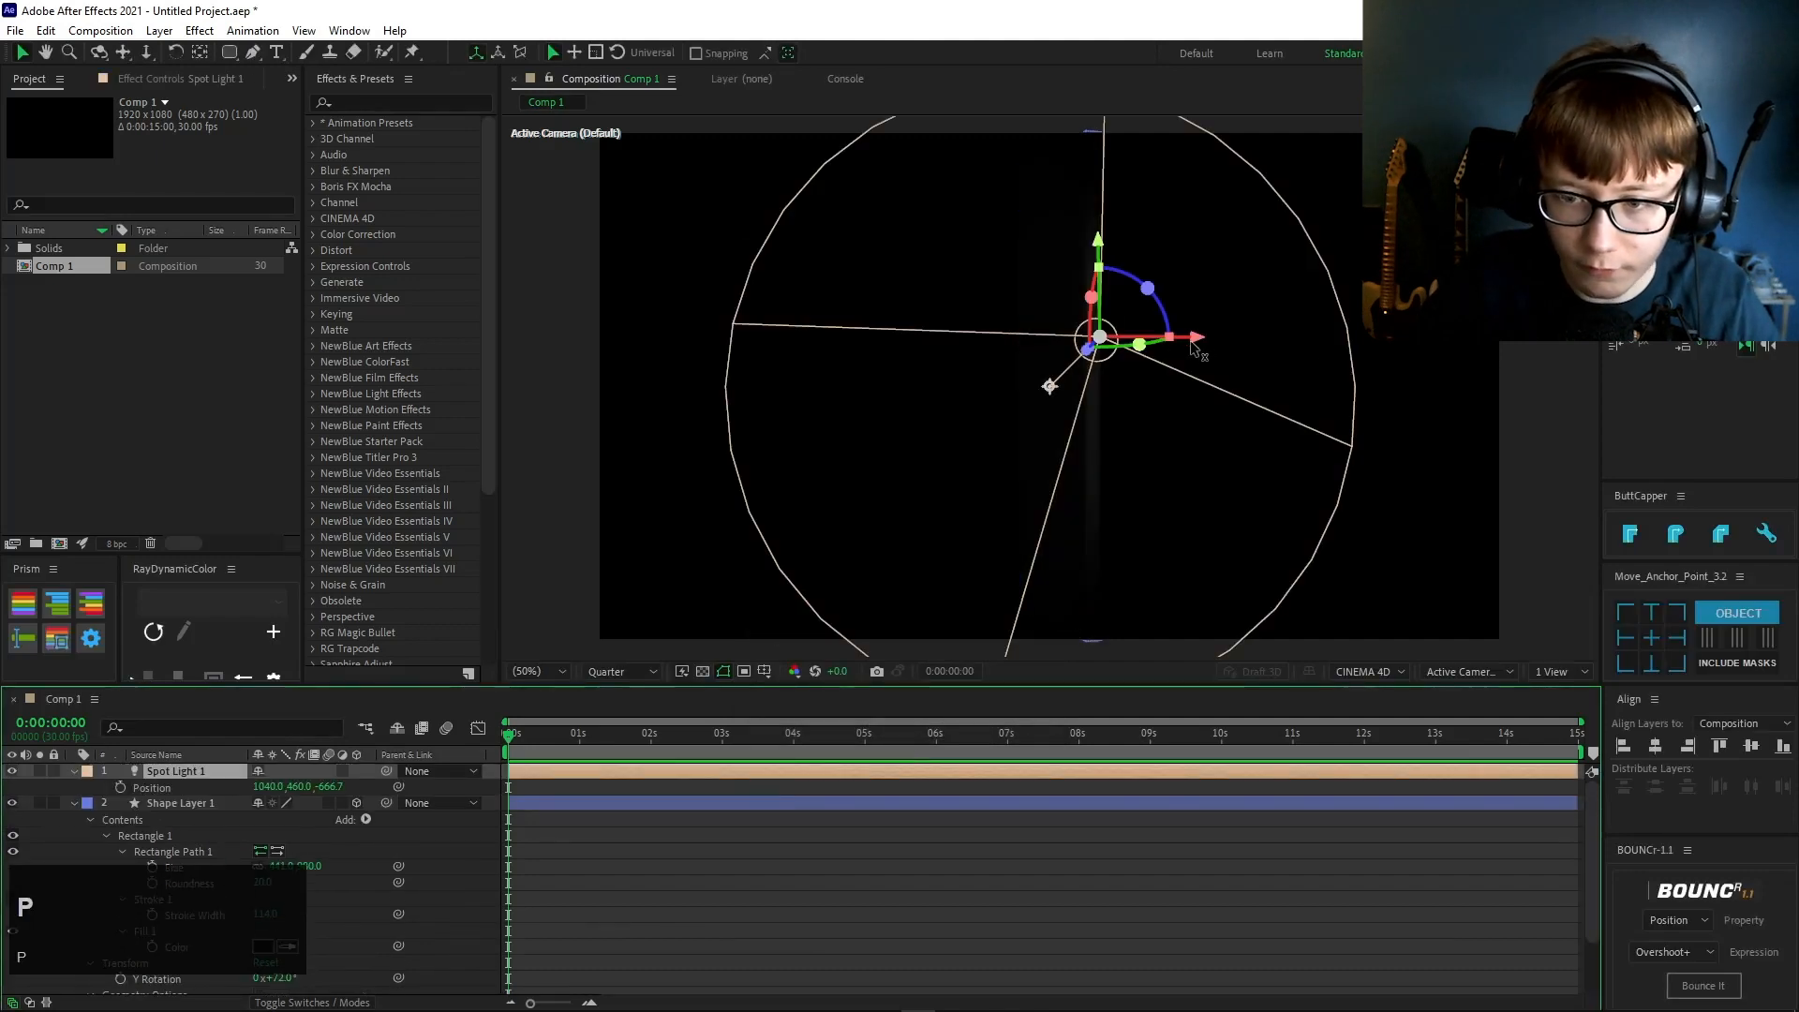
drag(1194, 349, 1270, 377)
- Set the composition's preview resolution to Full
scroll(1061, 495, up, 4)
middle_click(1113, 481)
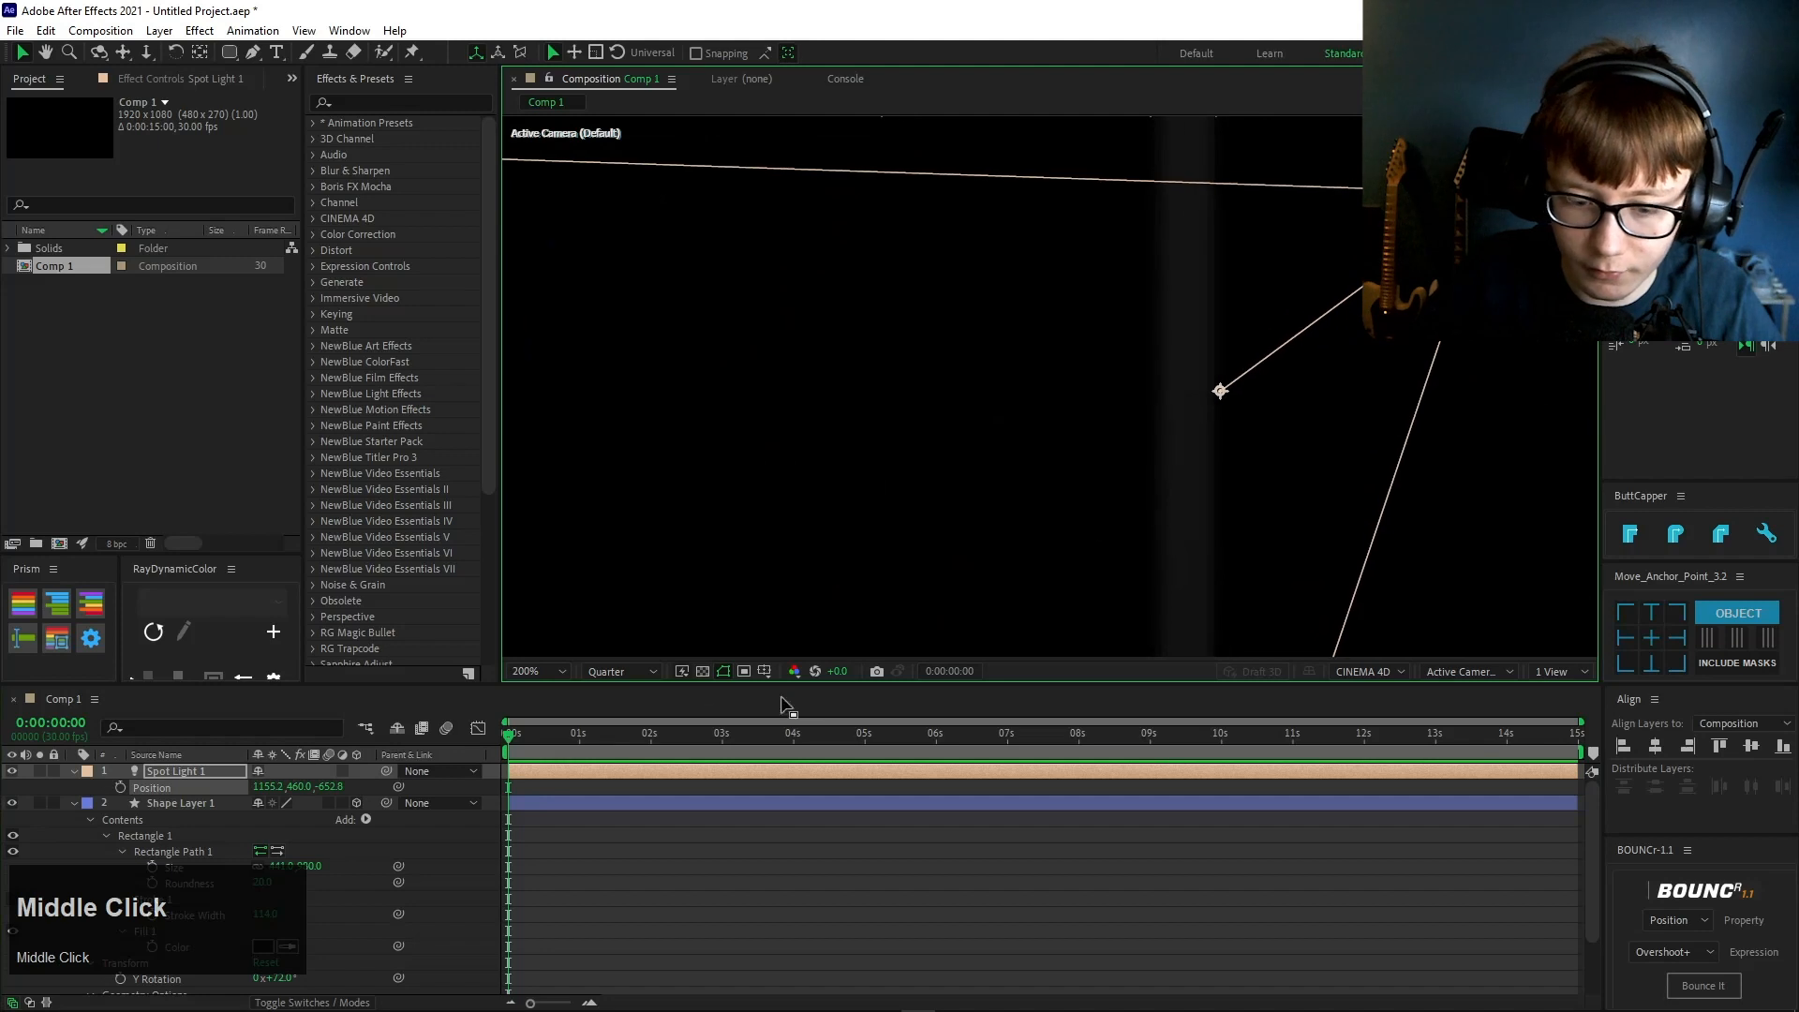
click(649, 672)
click(614, 692)
scroll(1237, 483, down, 4)
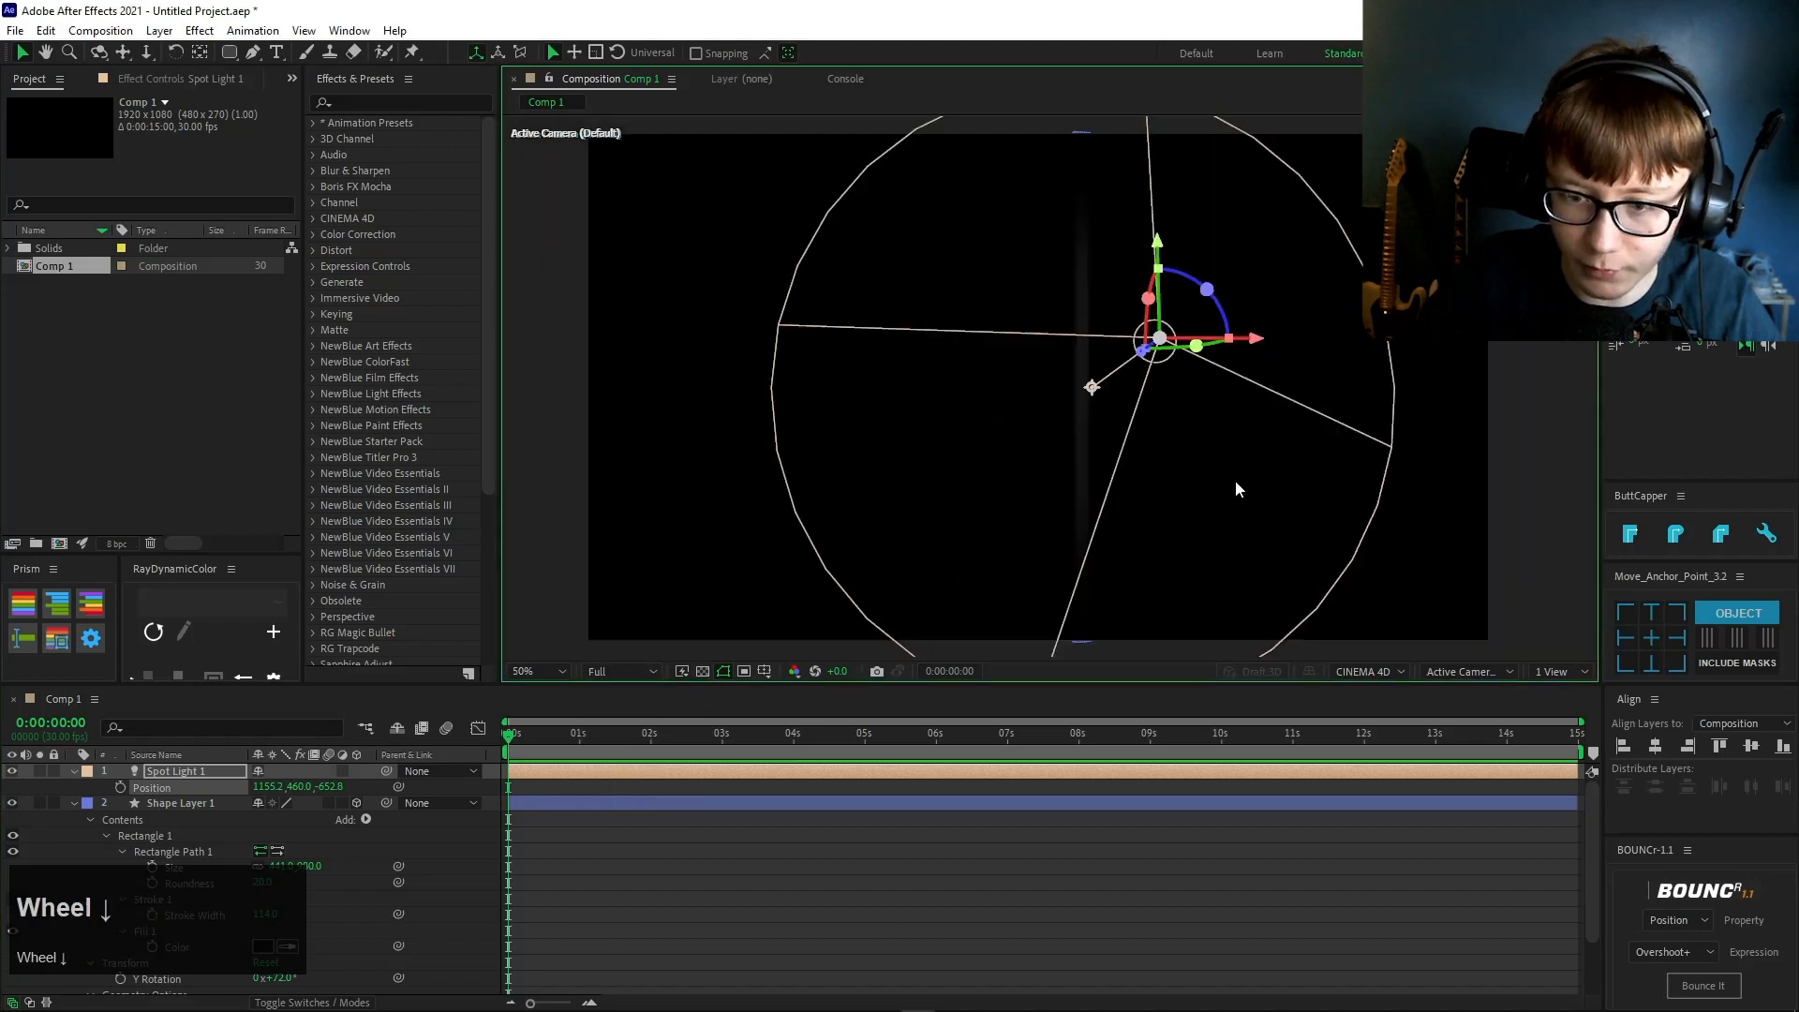
- Check the lit rectangle up close and fit the whole composition to the viewer
scroll(1076, 403, up, 4)
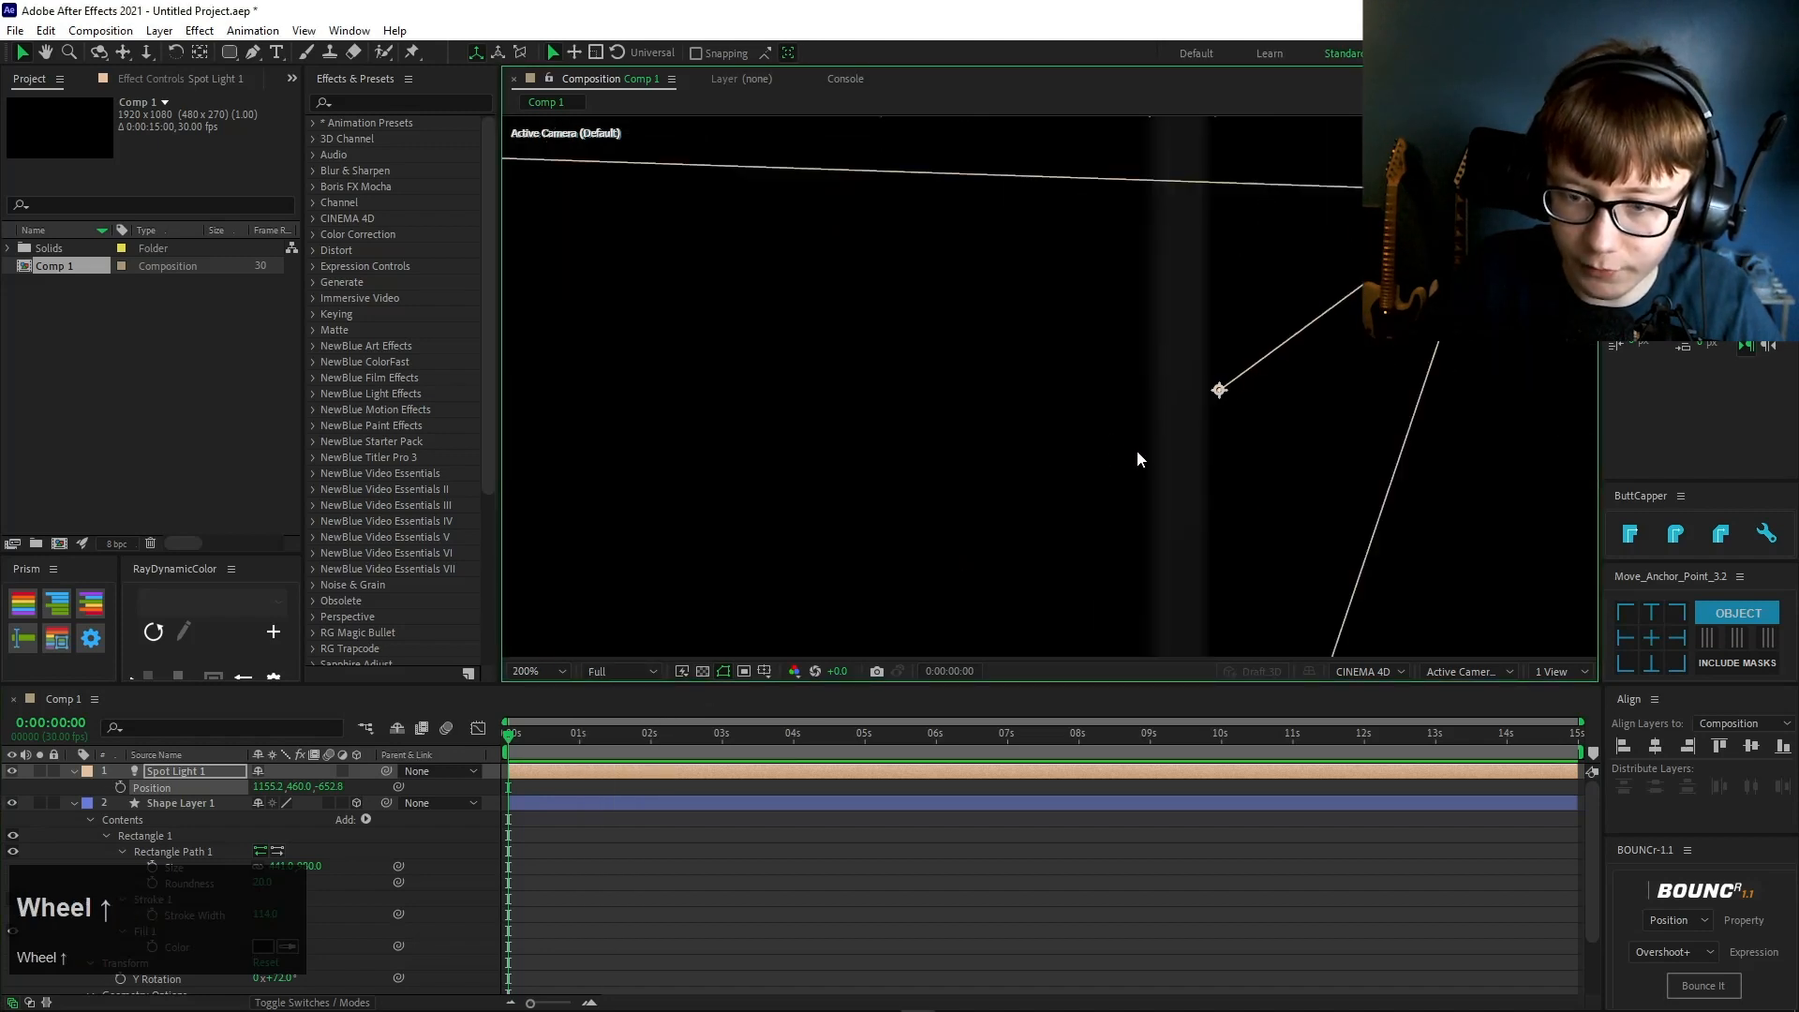
scroll(1153, 471, down, 4)
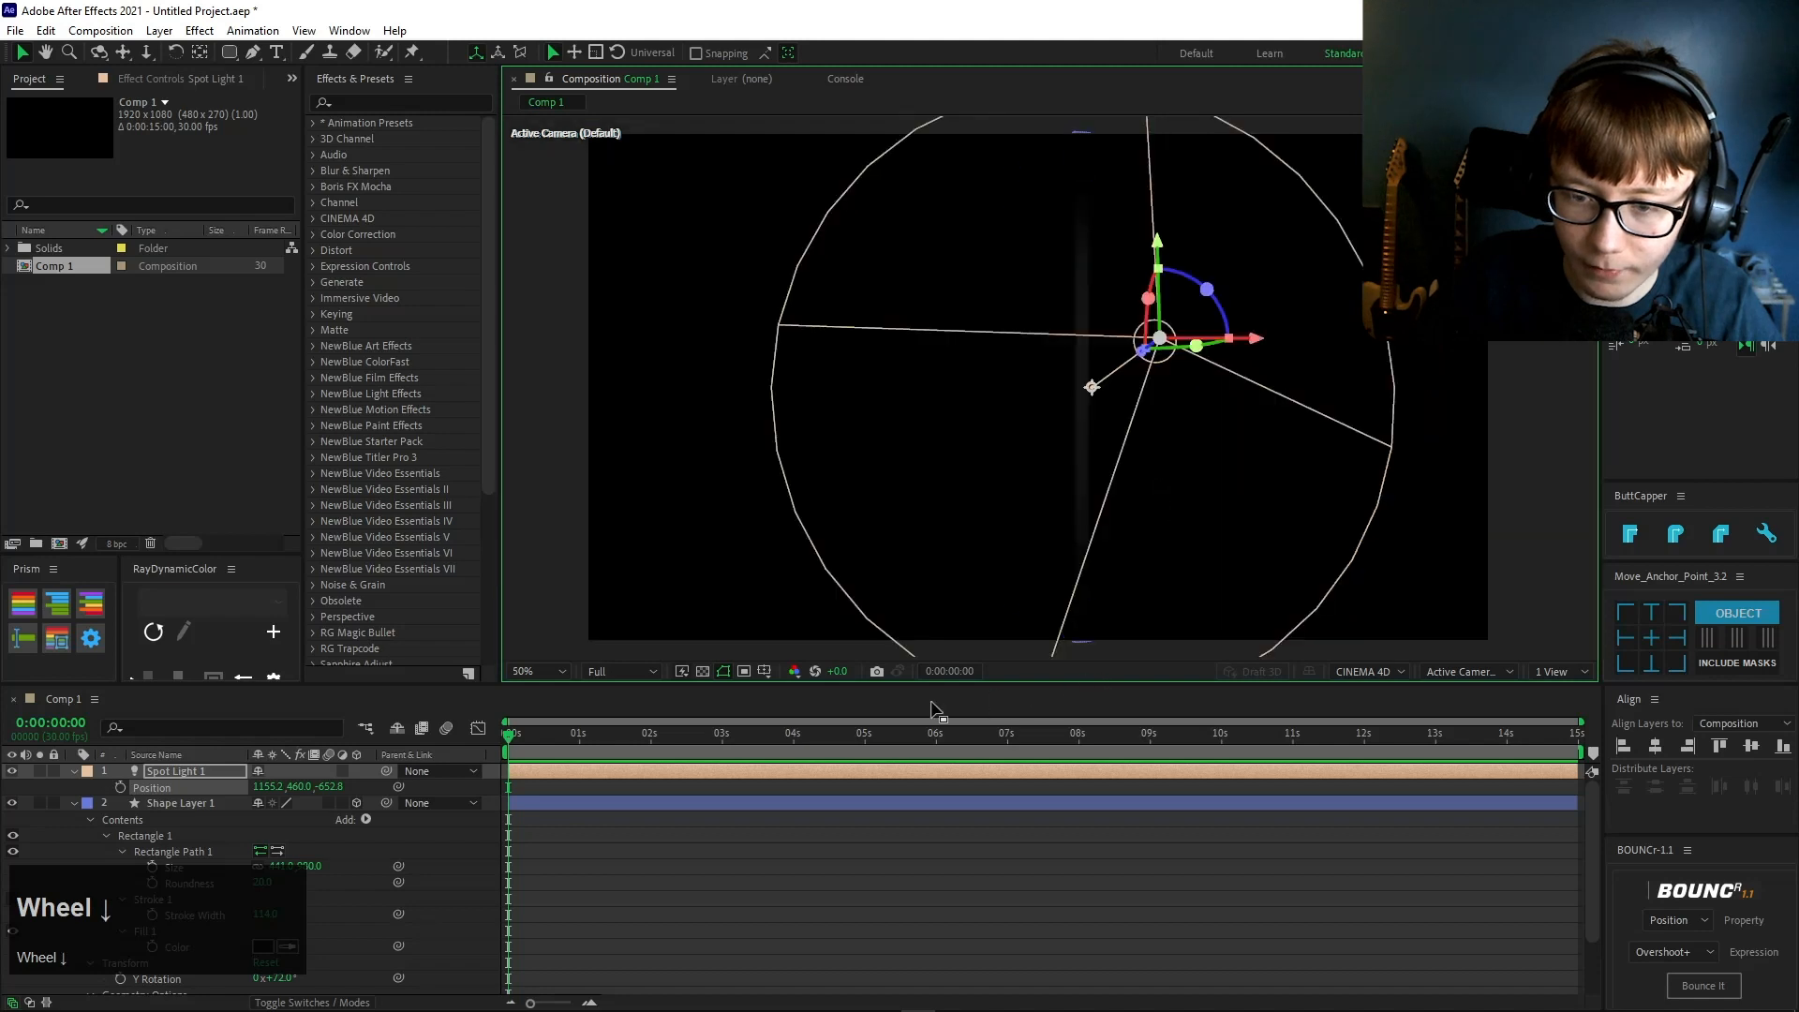
click(565, 672)
click(568, 347)
click(635, 671)
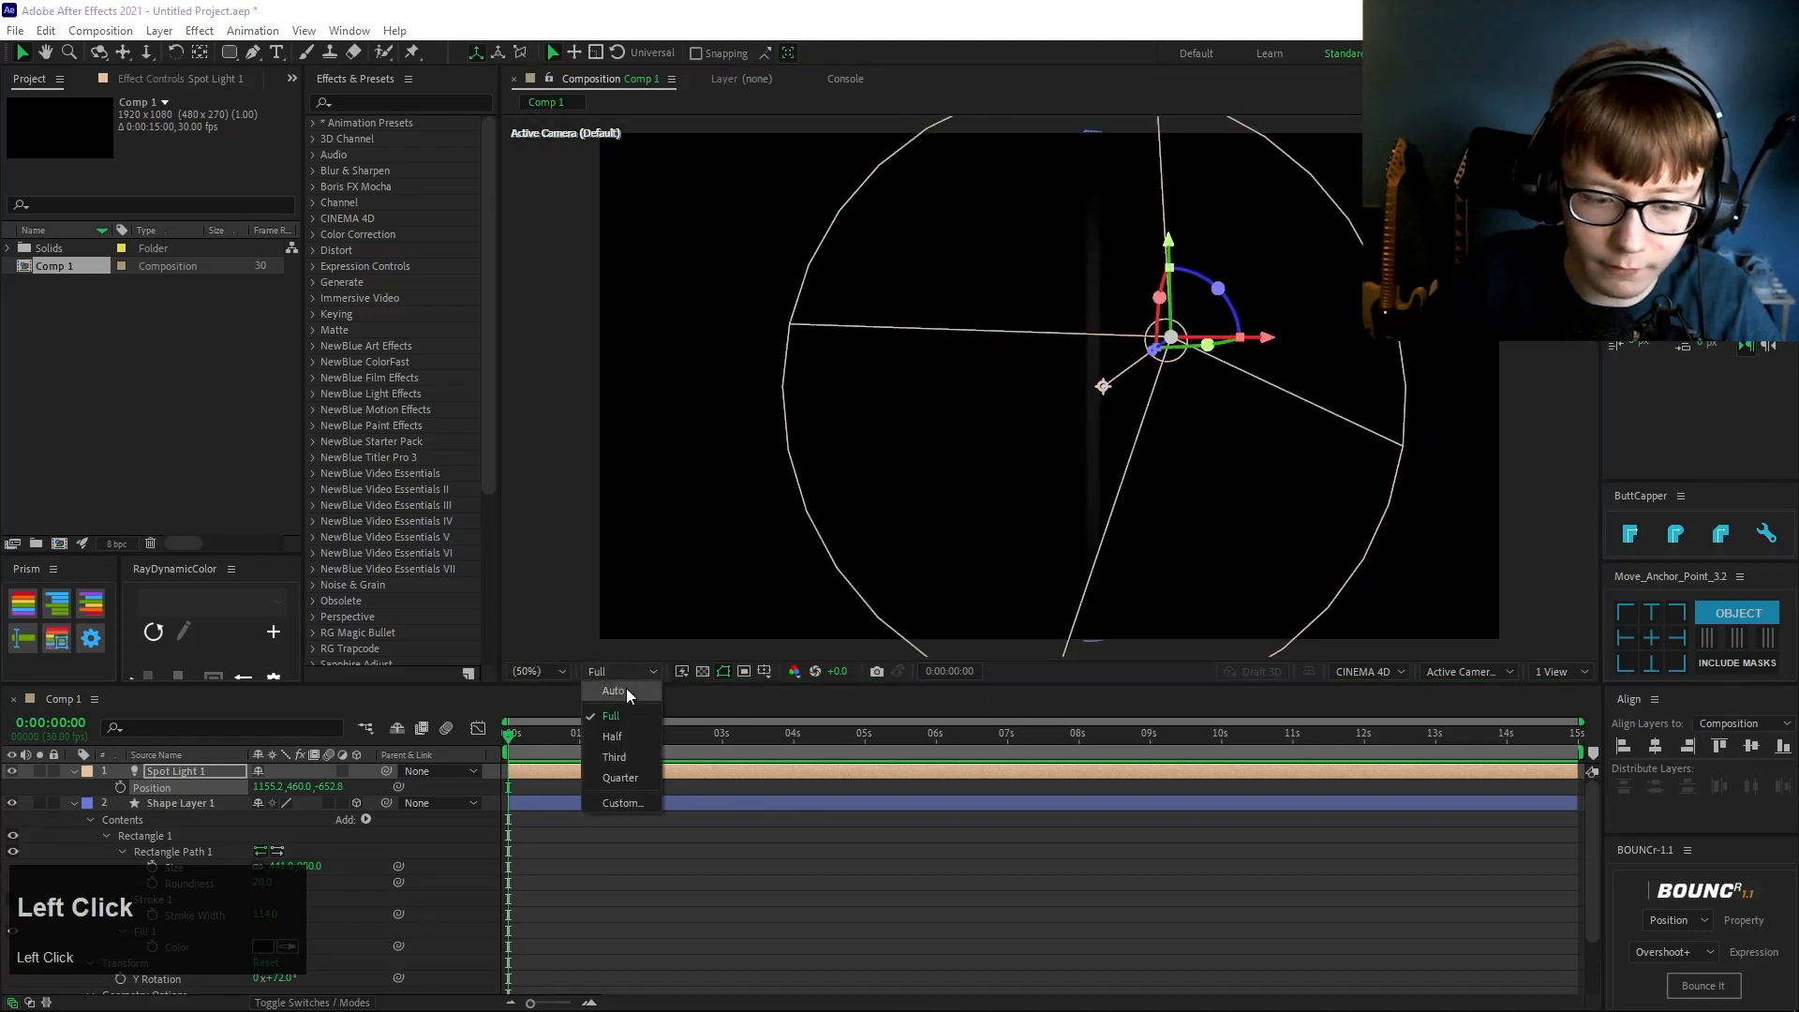
- Delete the spot light and set the shape layer's extrusion depth to 13
click(165, 783)
key(Delete)
click(172, 772)
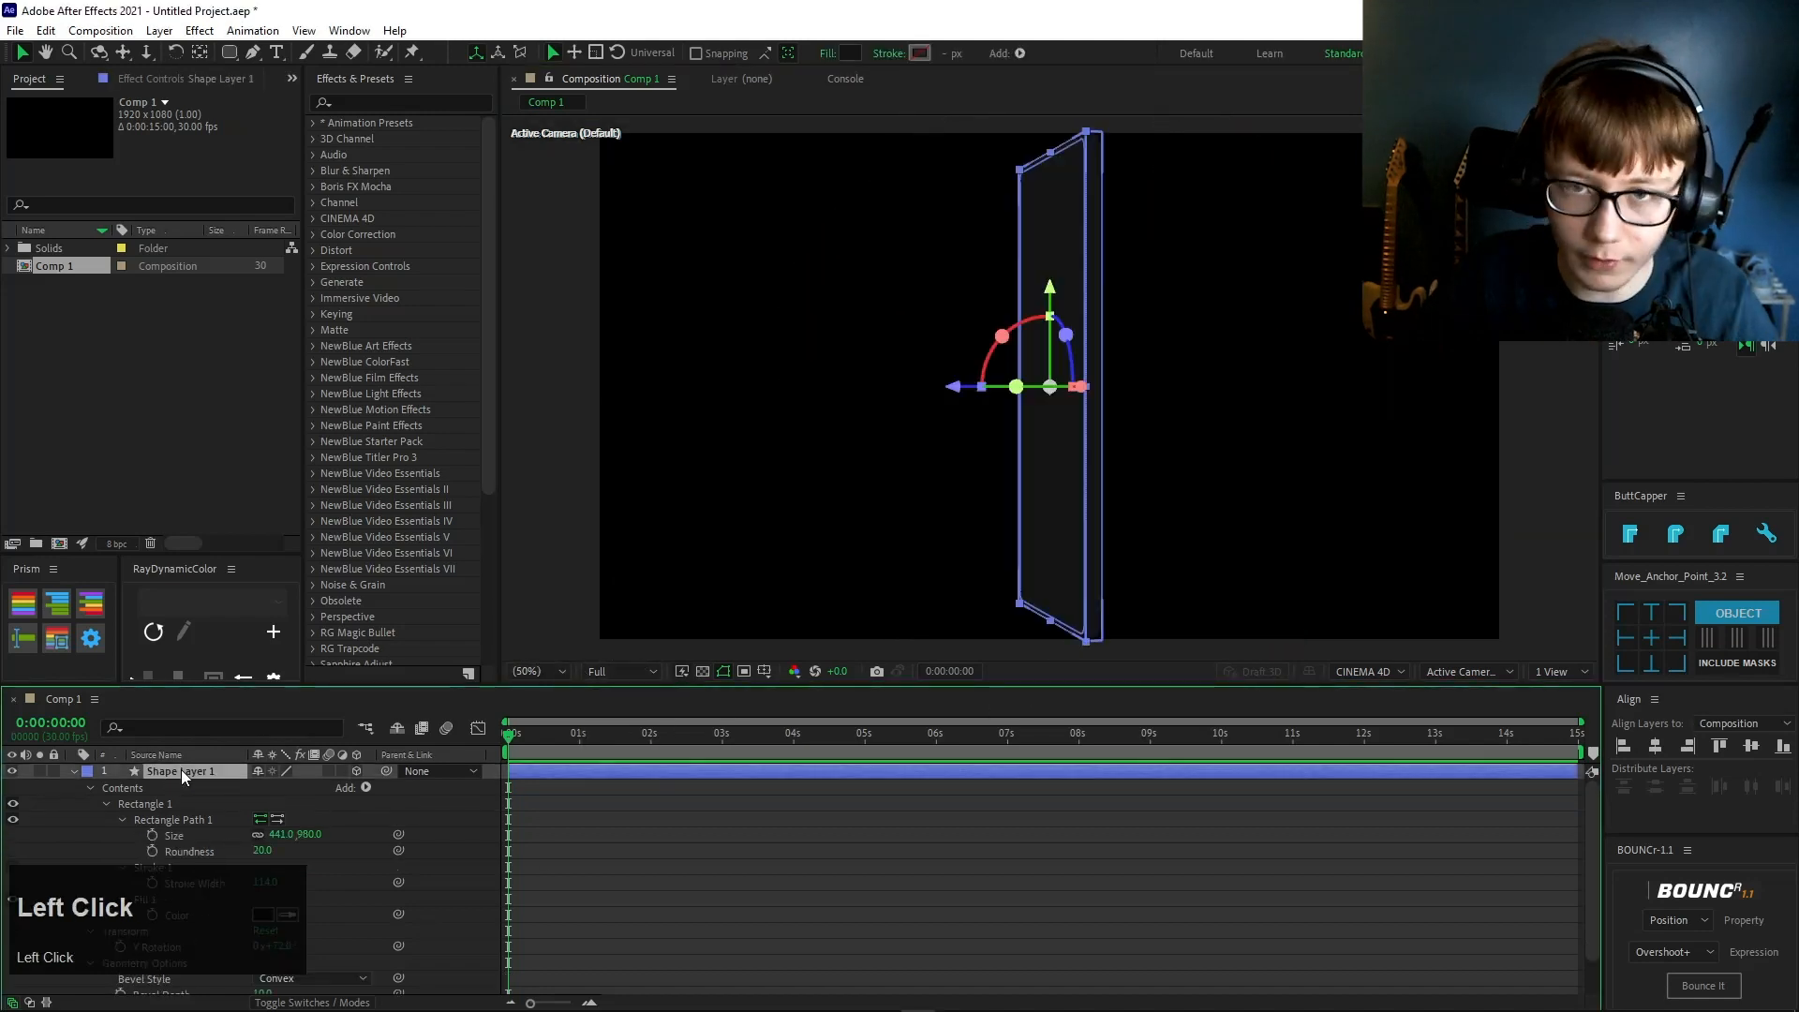
scroll(322, 919, down, 2)
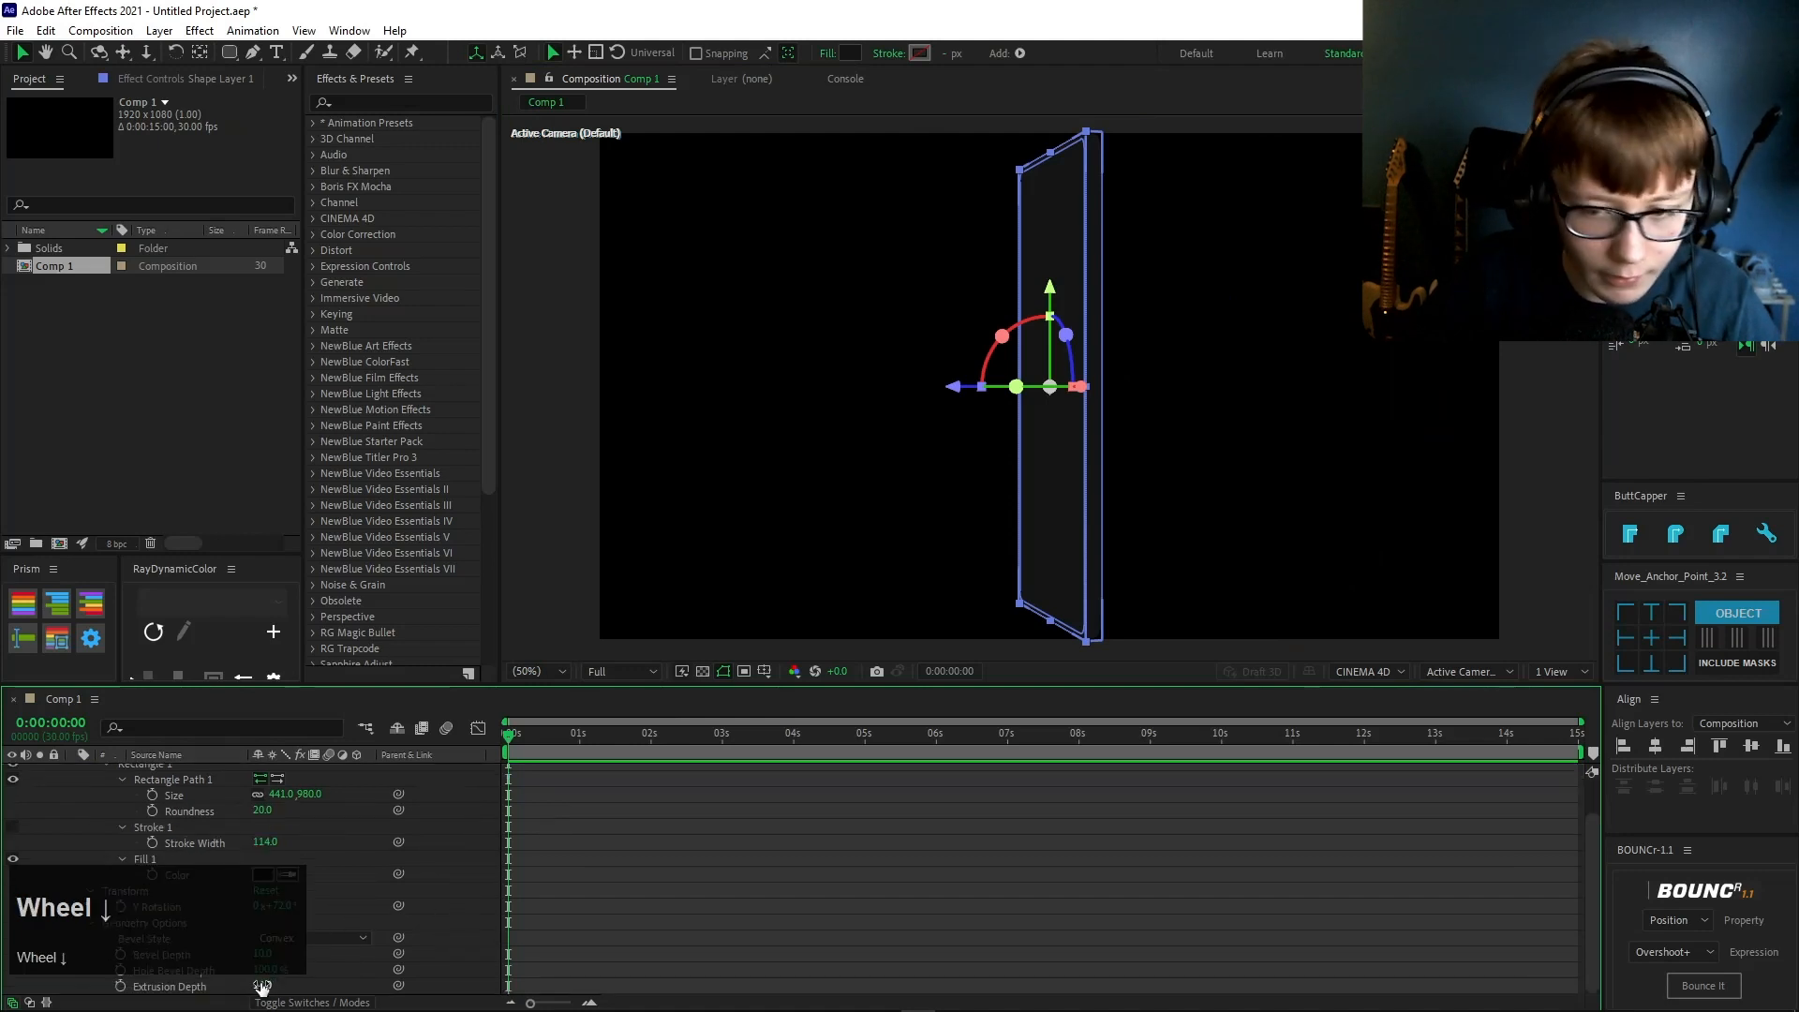
drag(263, 987, 299, 995)
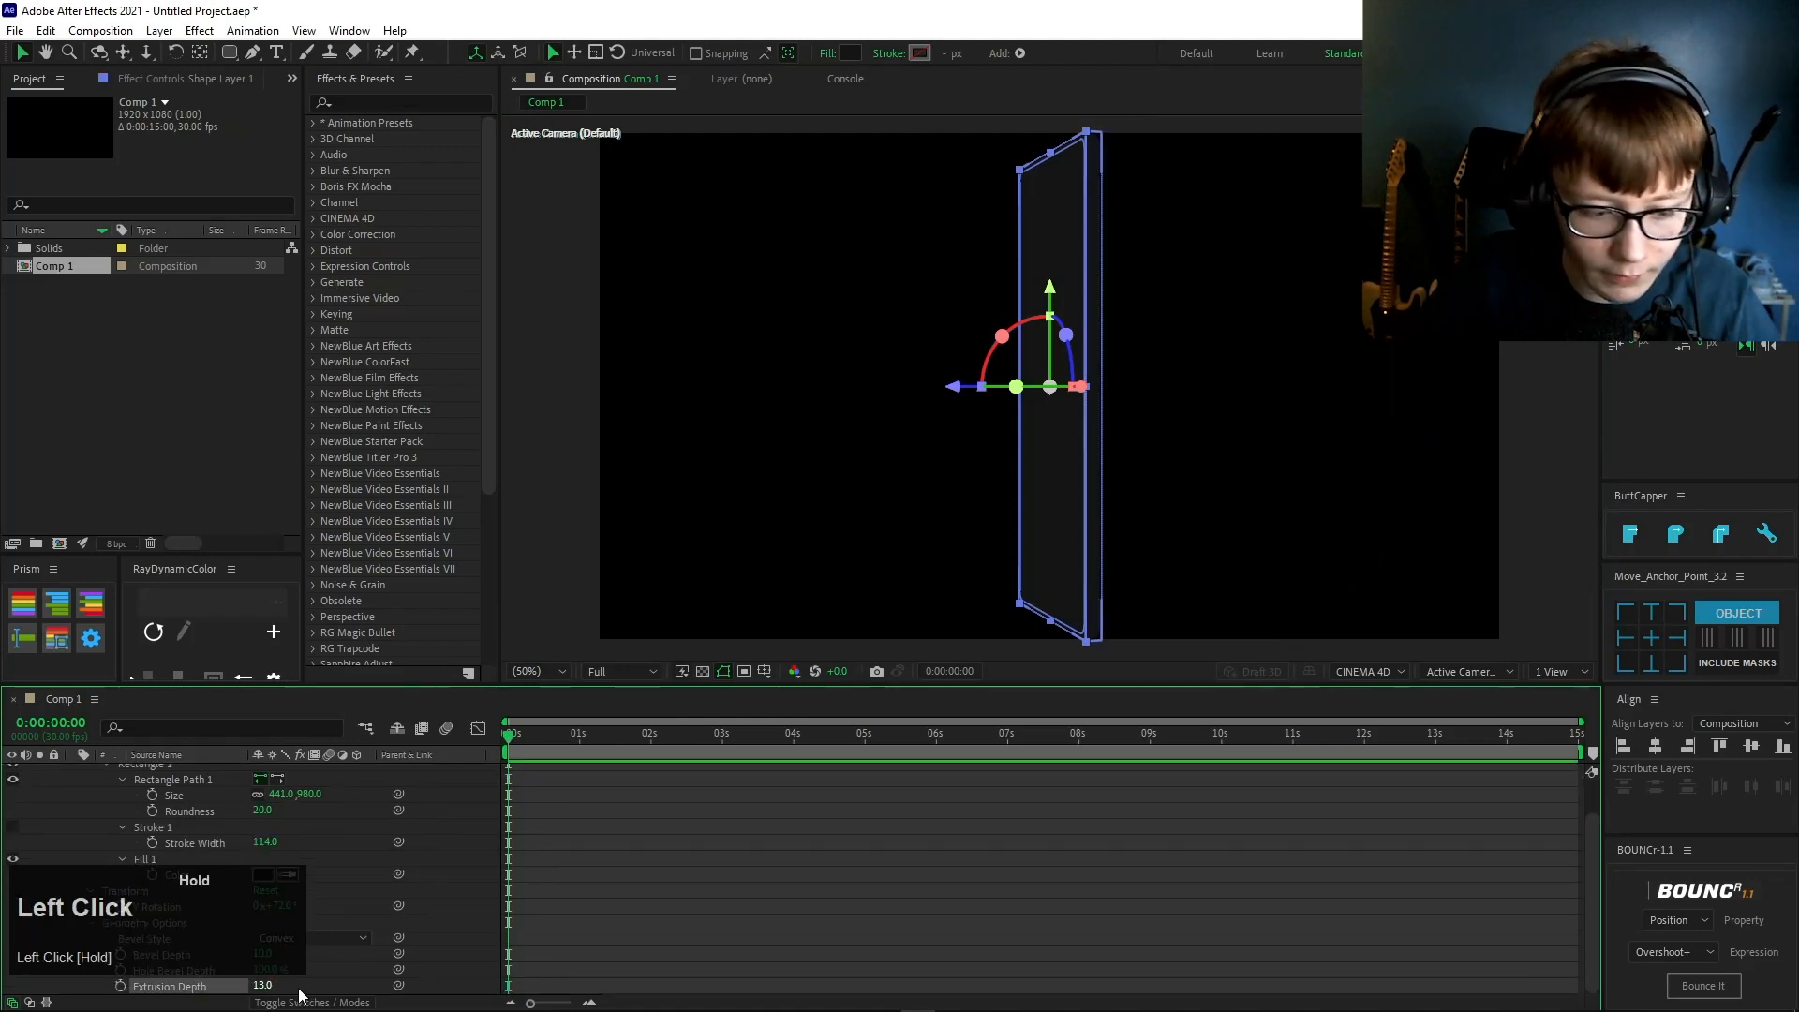
click(299, 996)
click(262, 985)
click(312, 966)
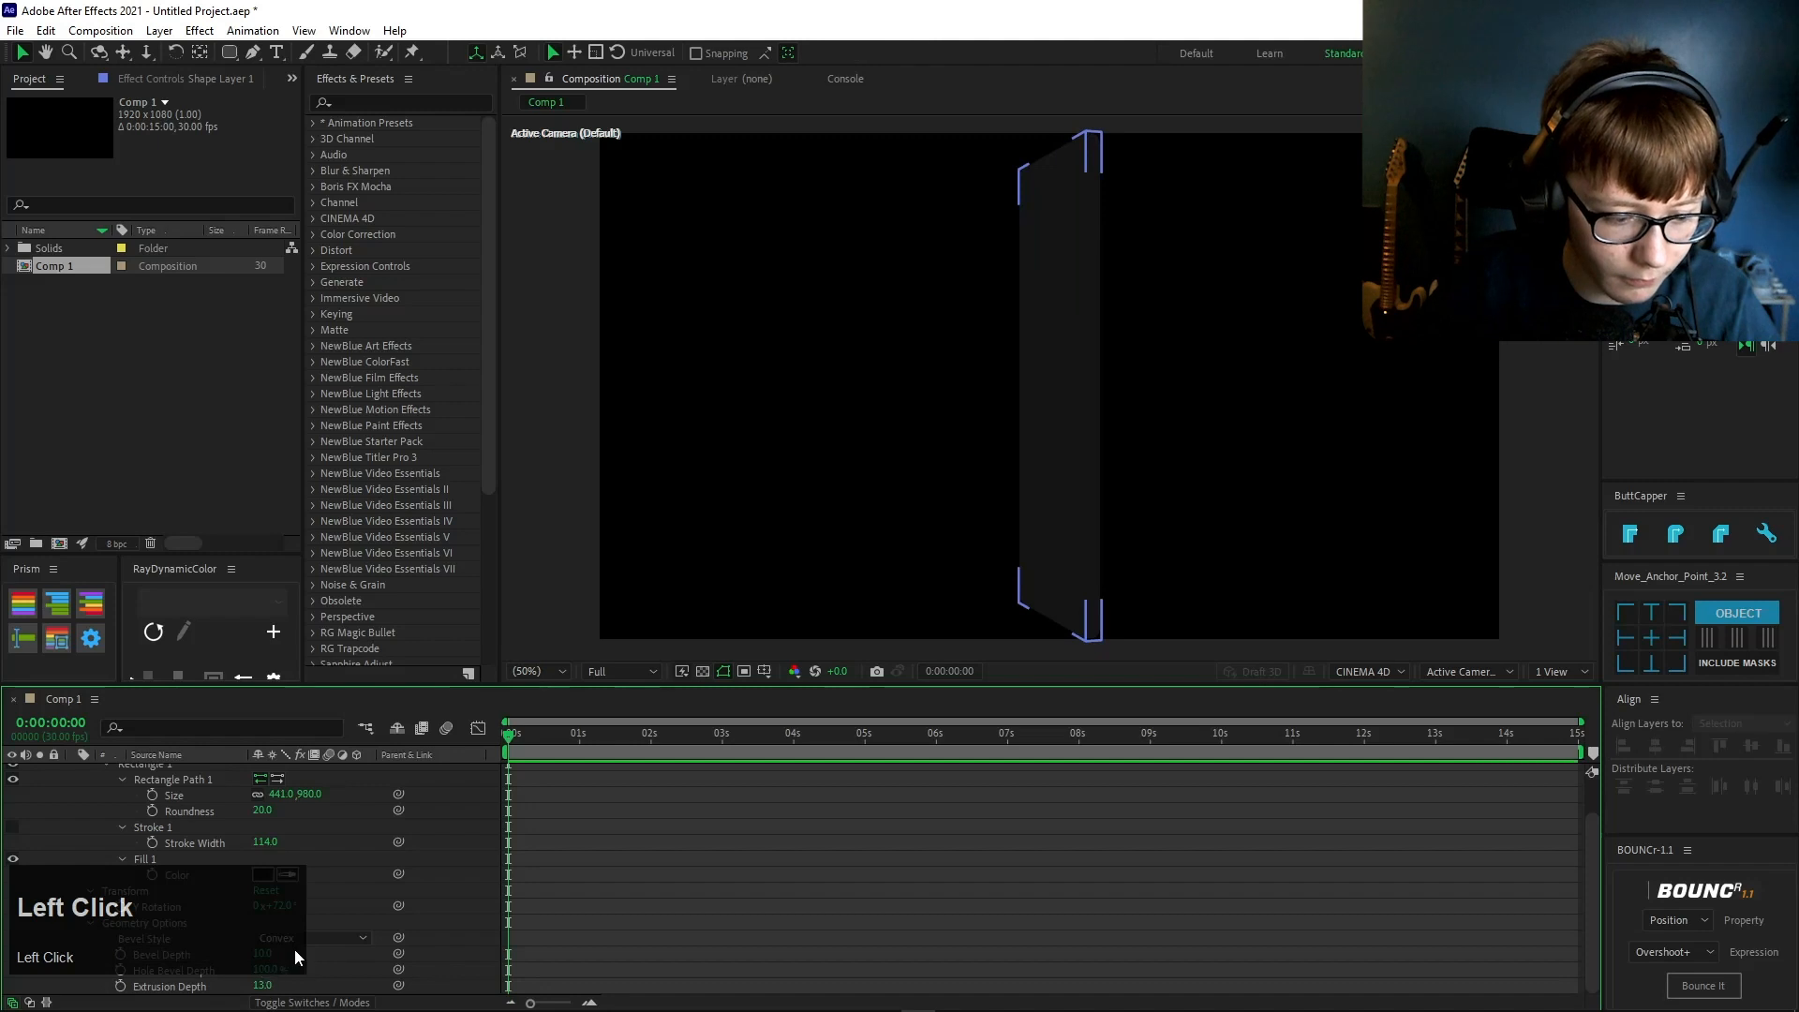
click(306, 941)
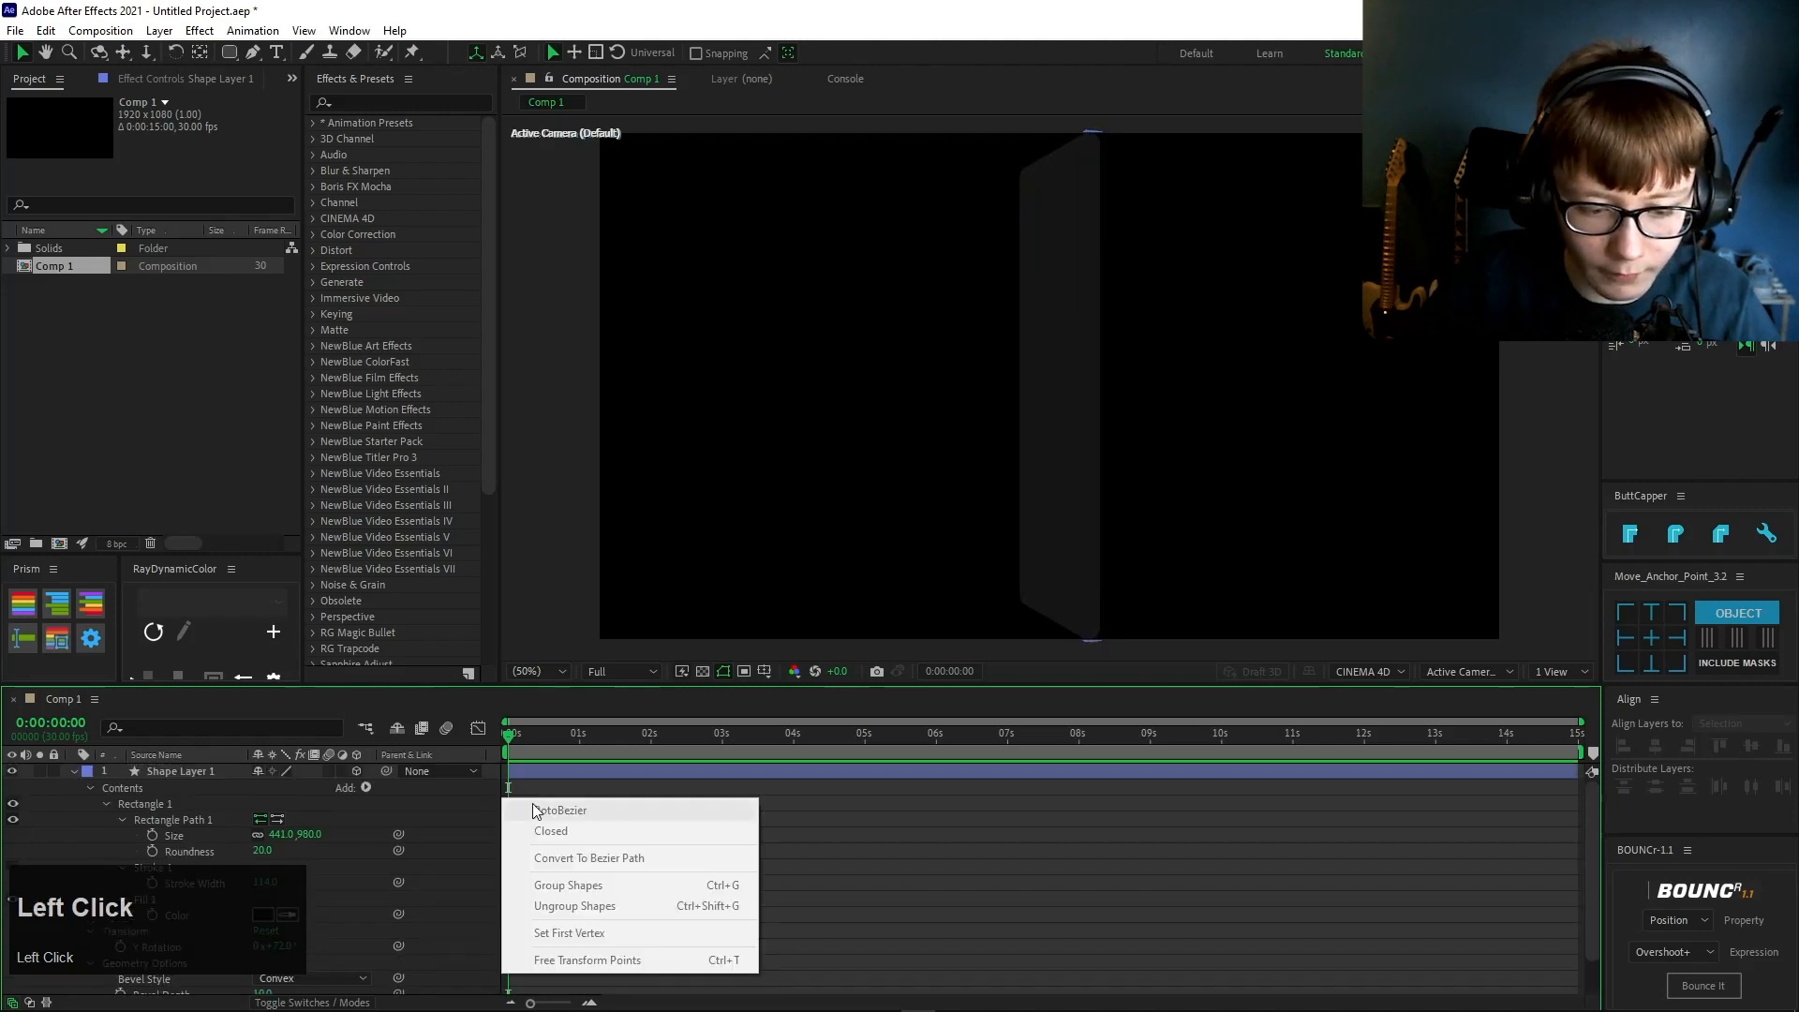
- Add a new spot light and move it to position 875, 460, -2039.7
click(535, 810)
right_click(498, 786)
click(552, 560)
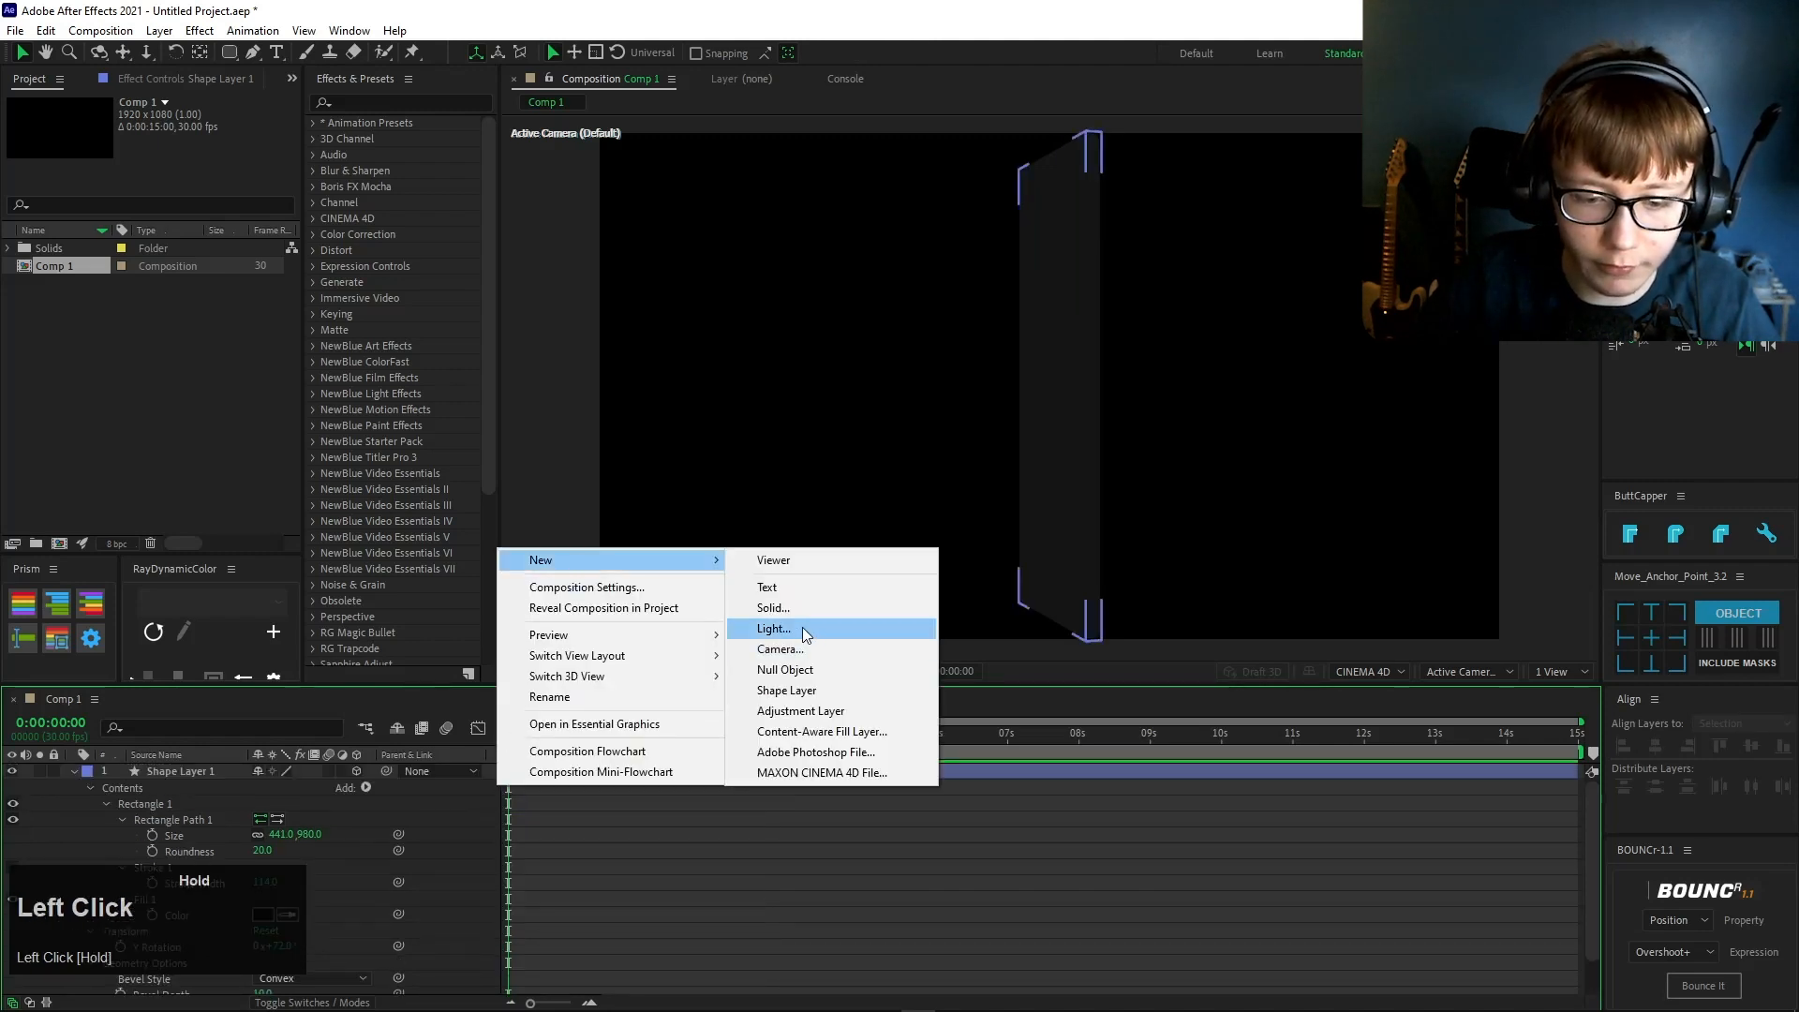
click(803, 627)
click(902, 736)
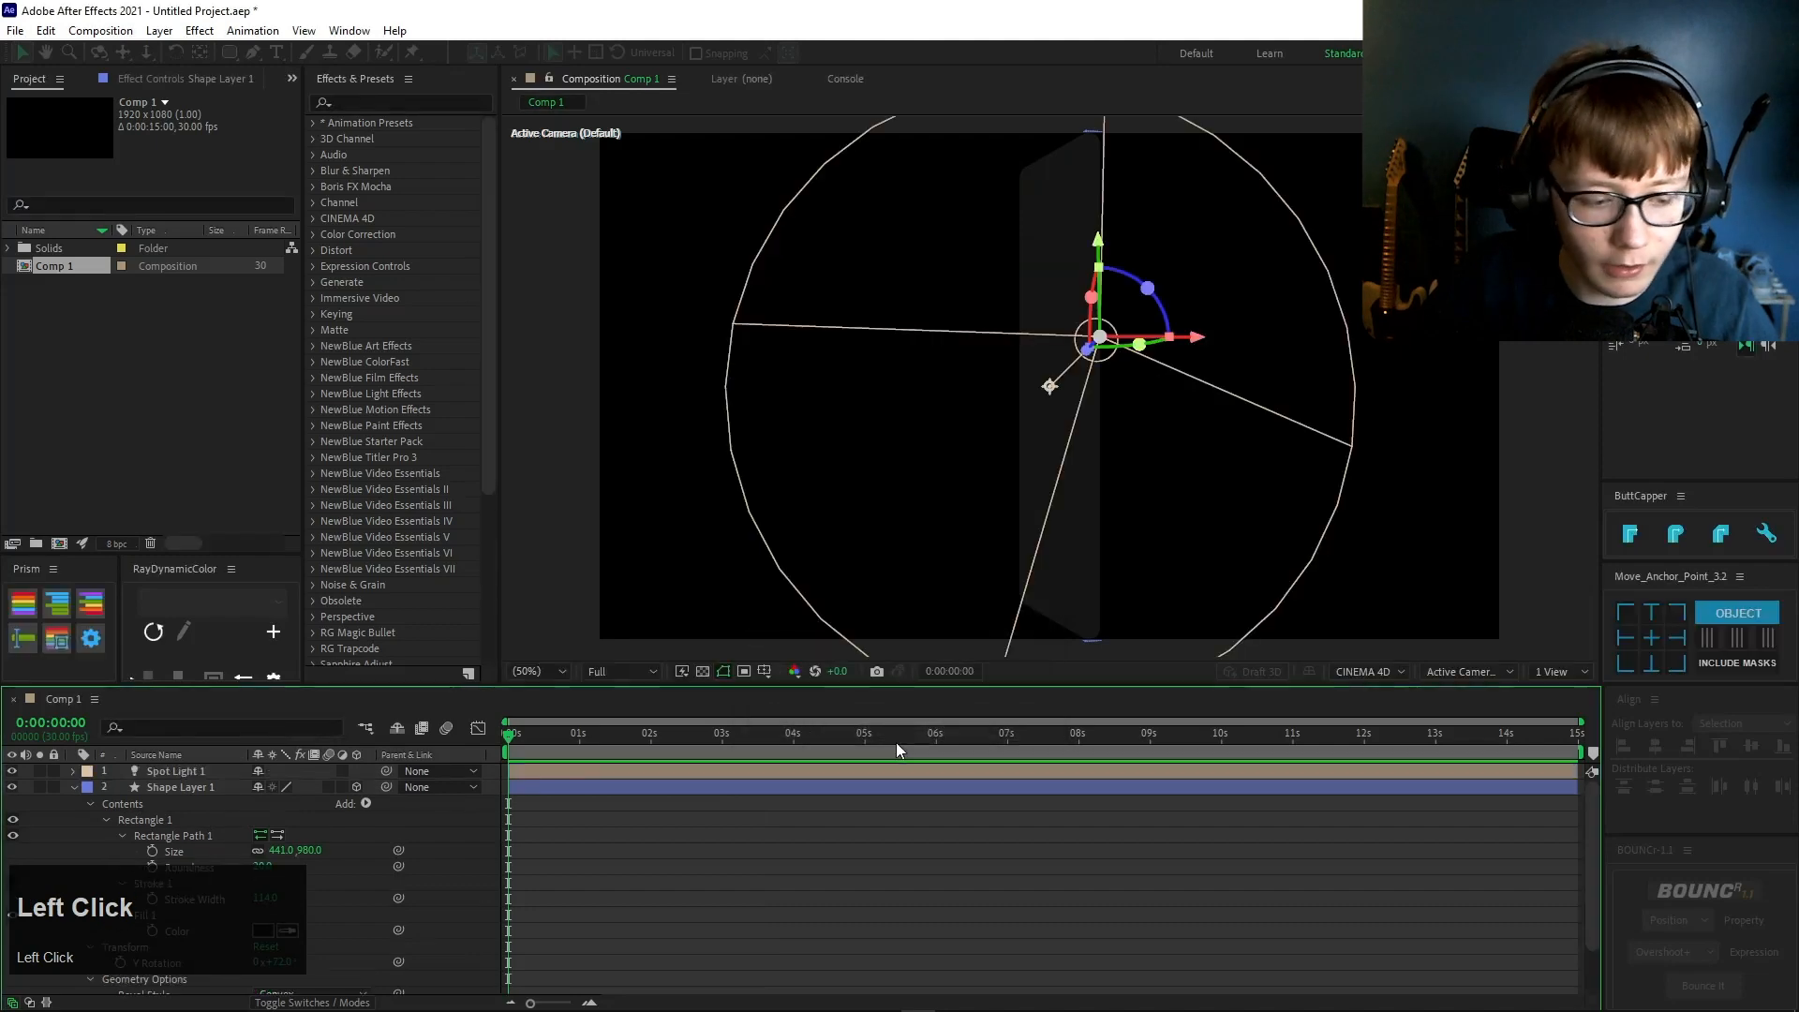
key(p)
click(160, 787)
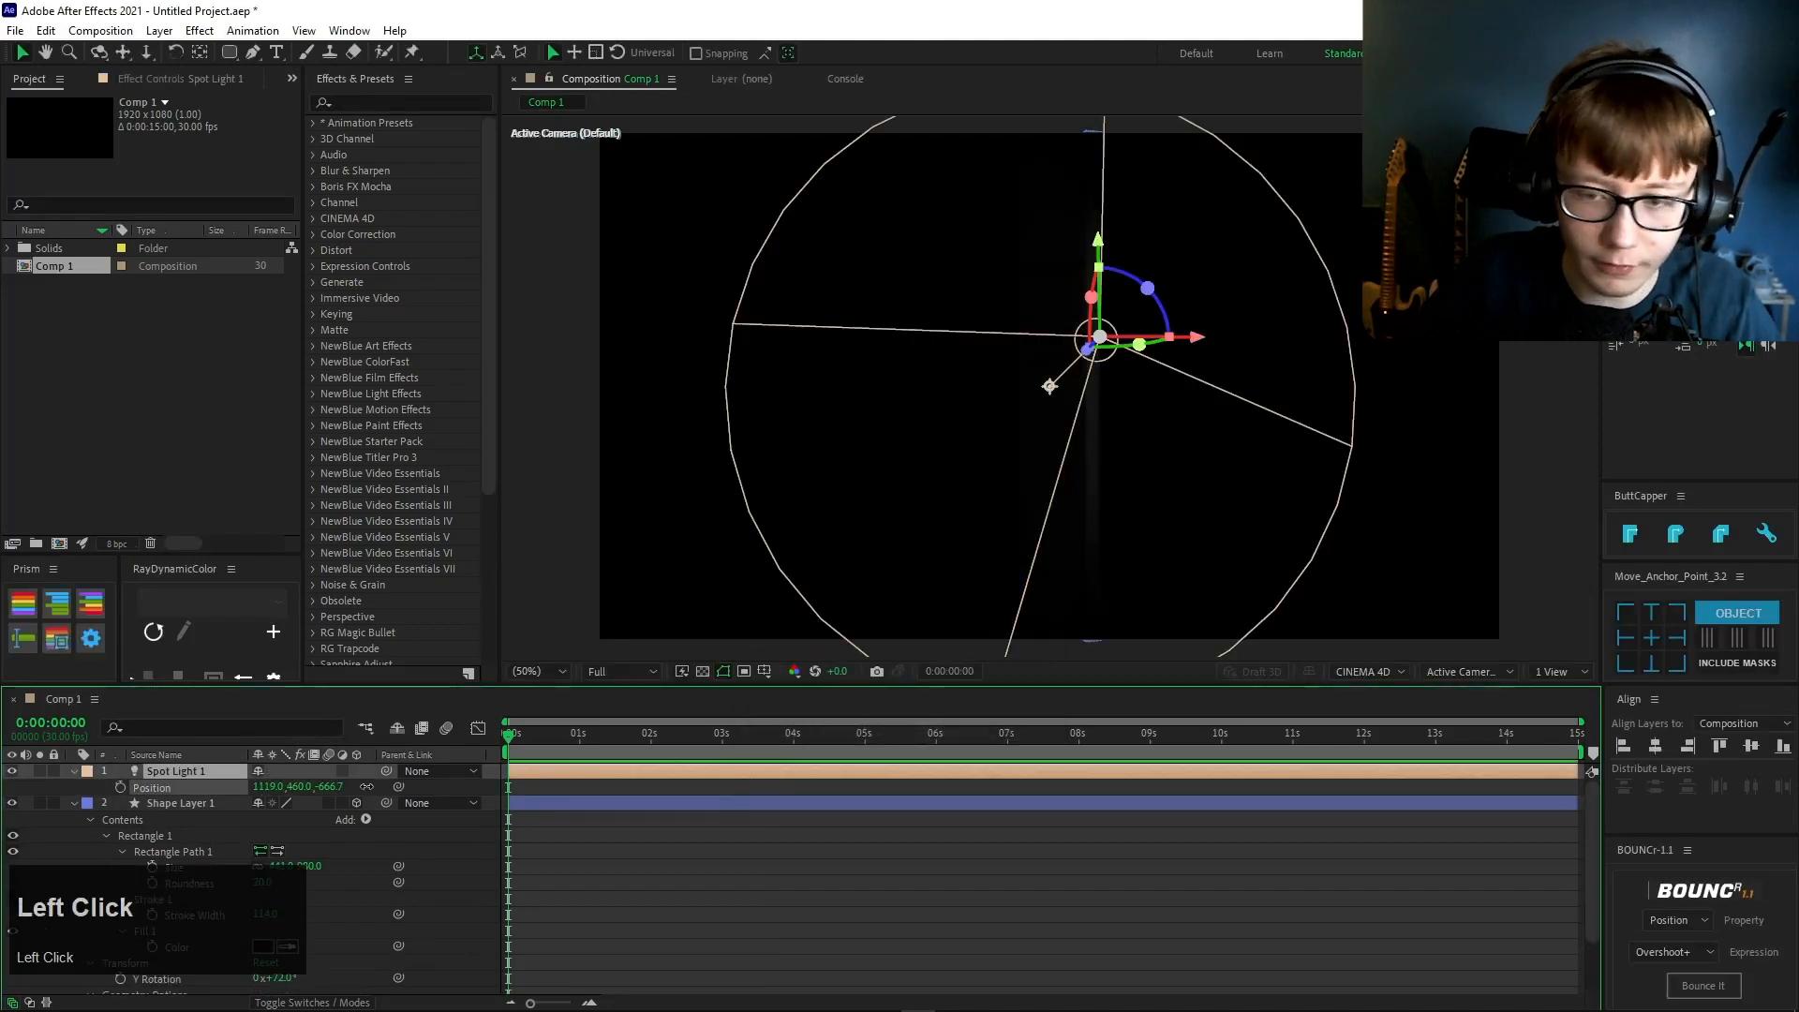
drag(367, 787, 545, 830)
- Add an ambient light to the composition
right_click(444, 866)
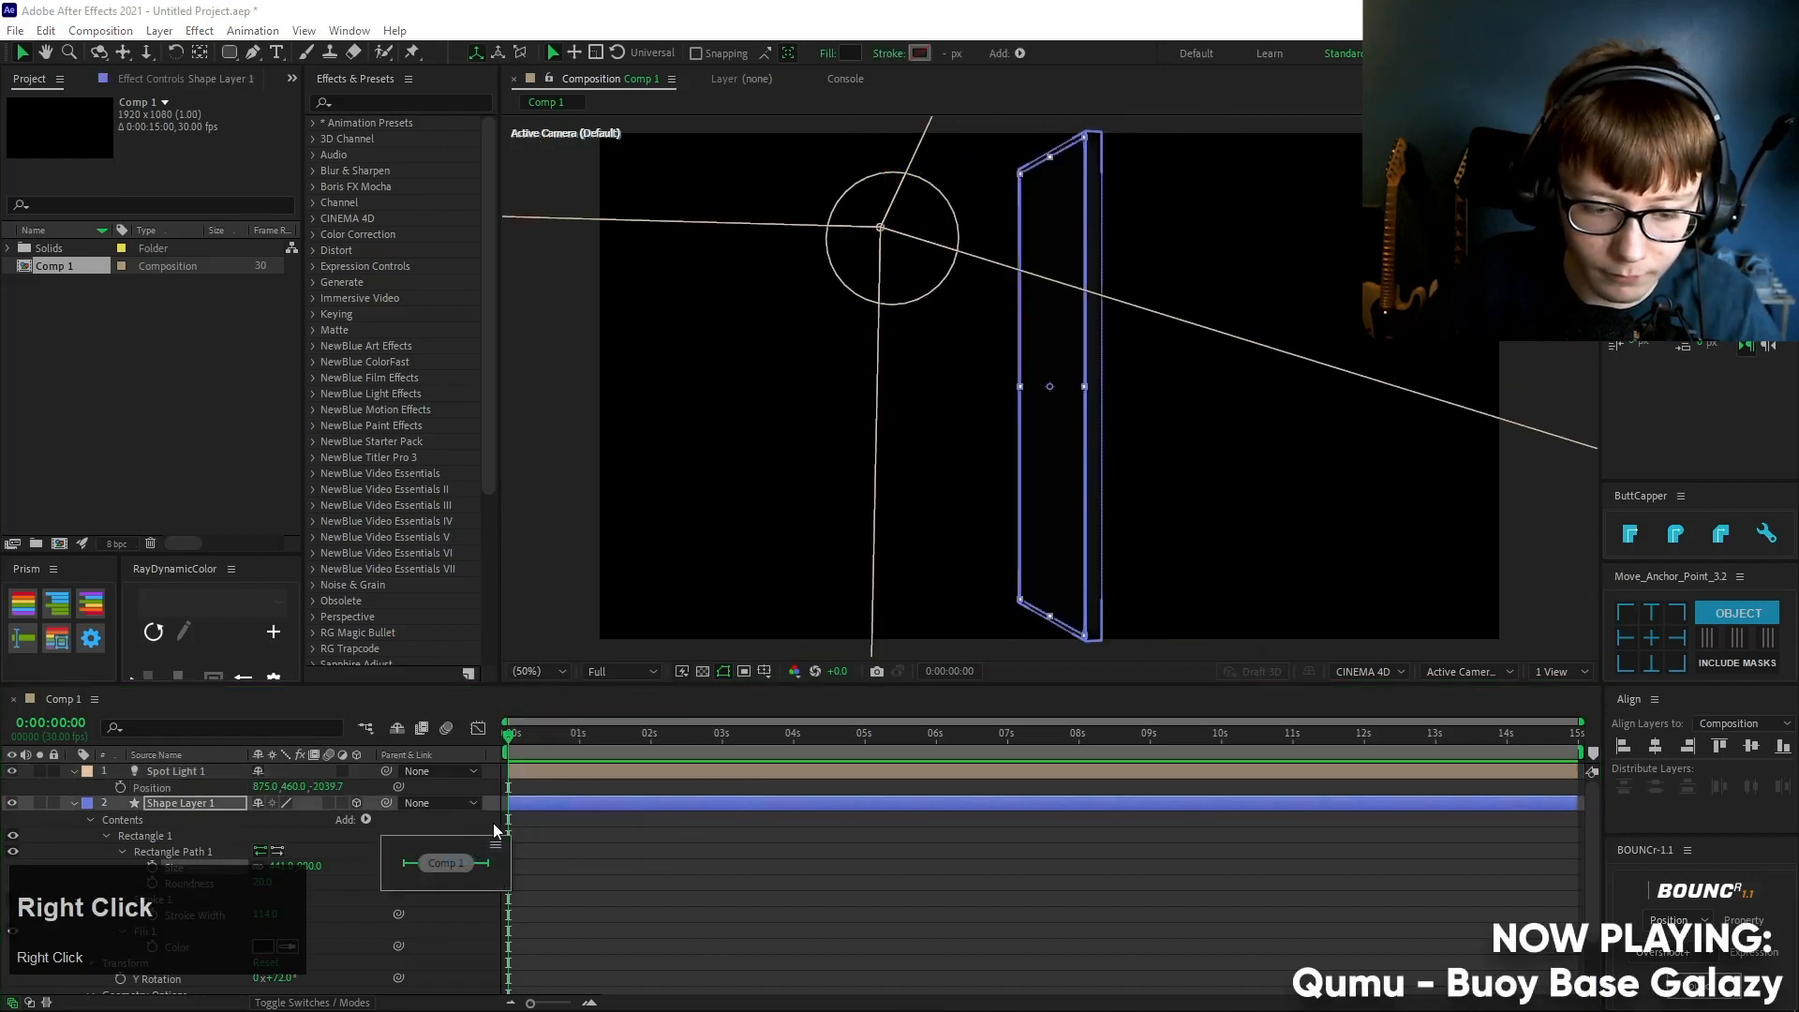
right_click(495, 830)
click(525, 599)
click(787, 666)
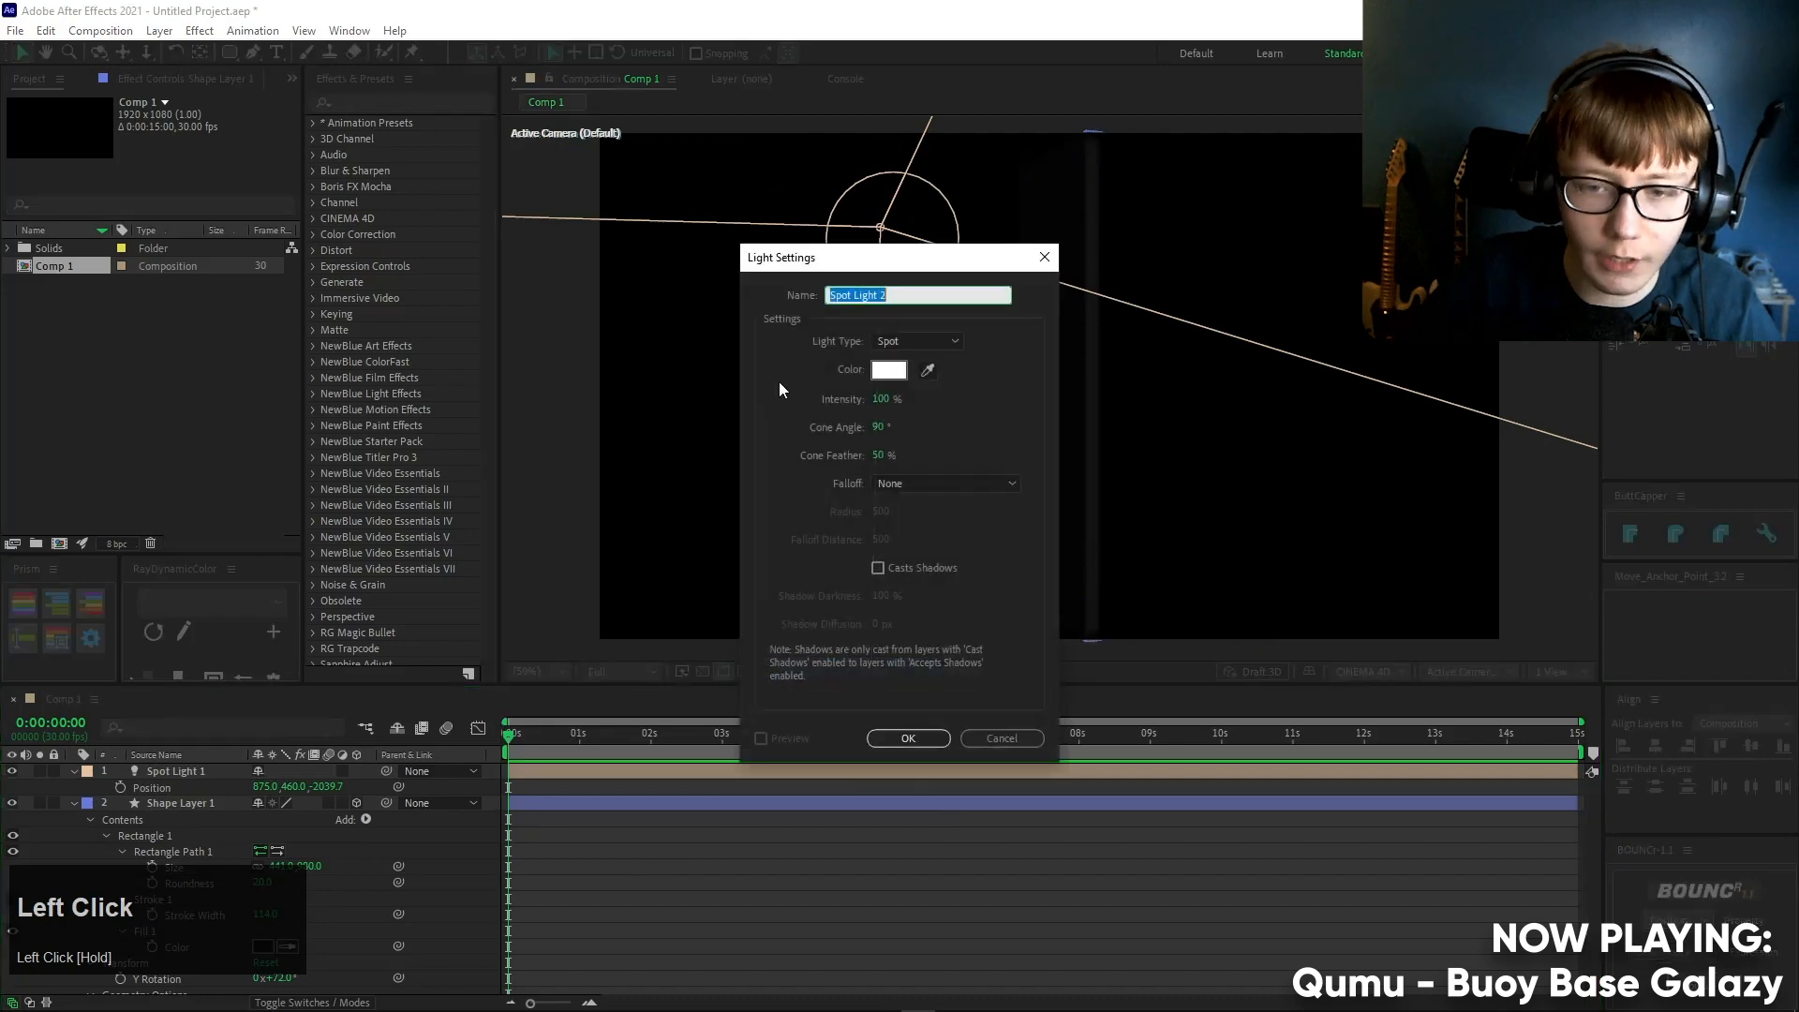
click(914, 341)
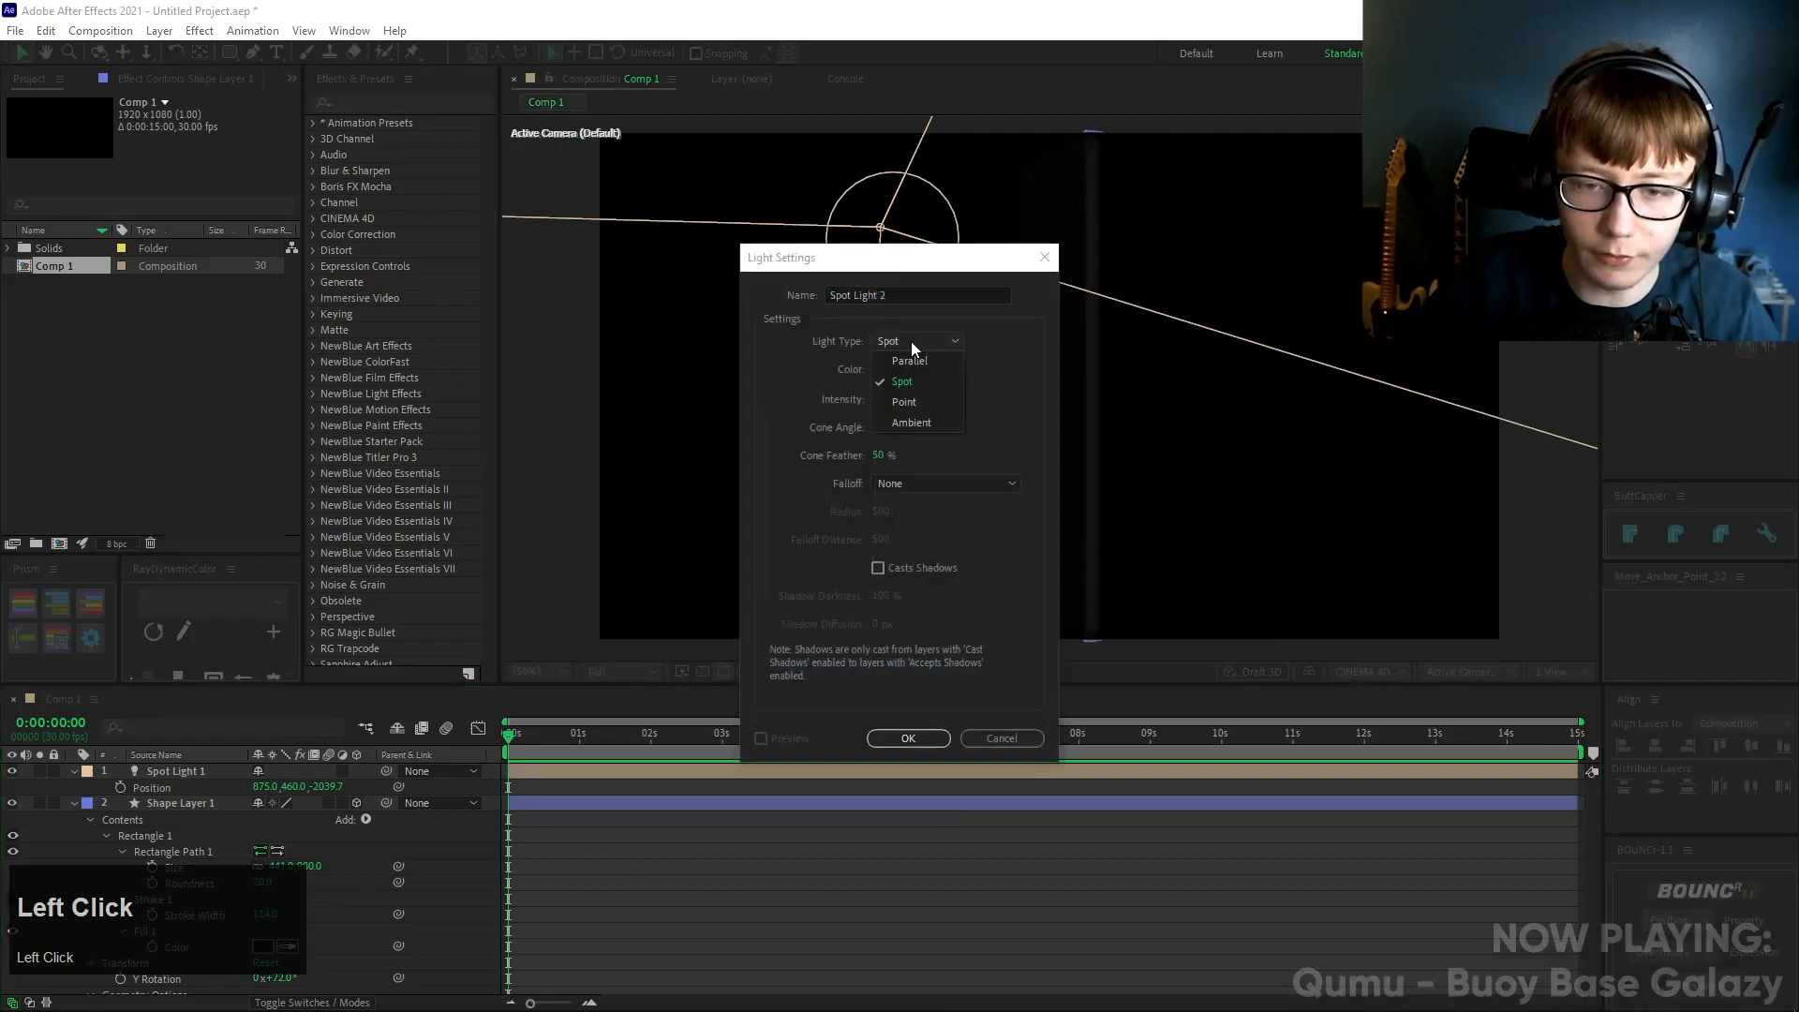
click(907, 422)
click(911, 740)
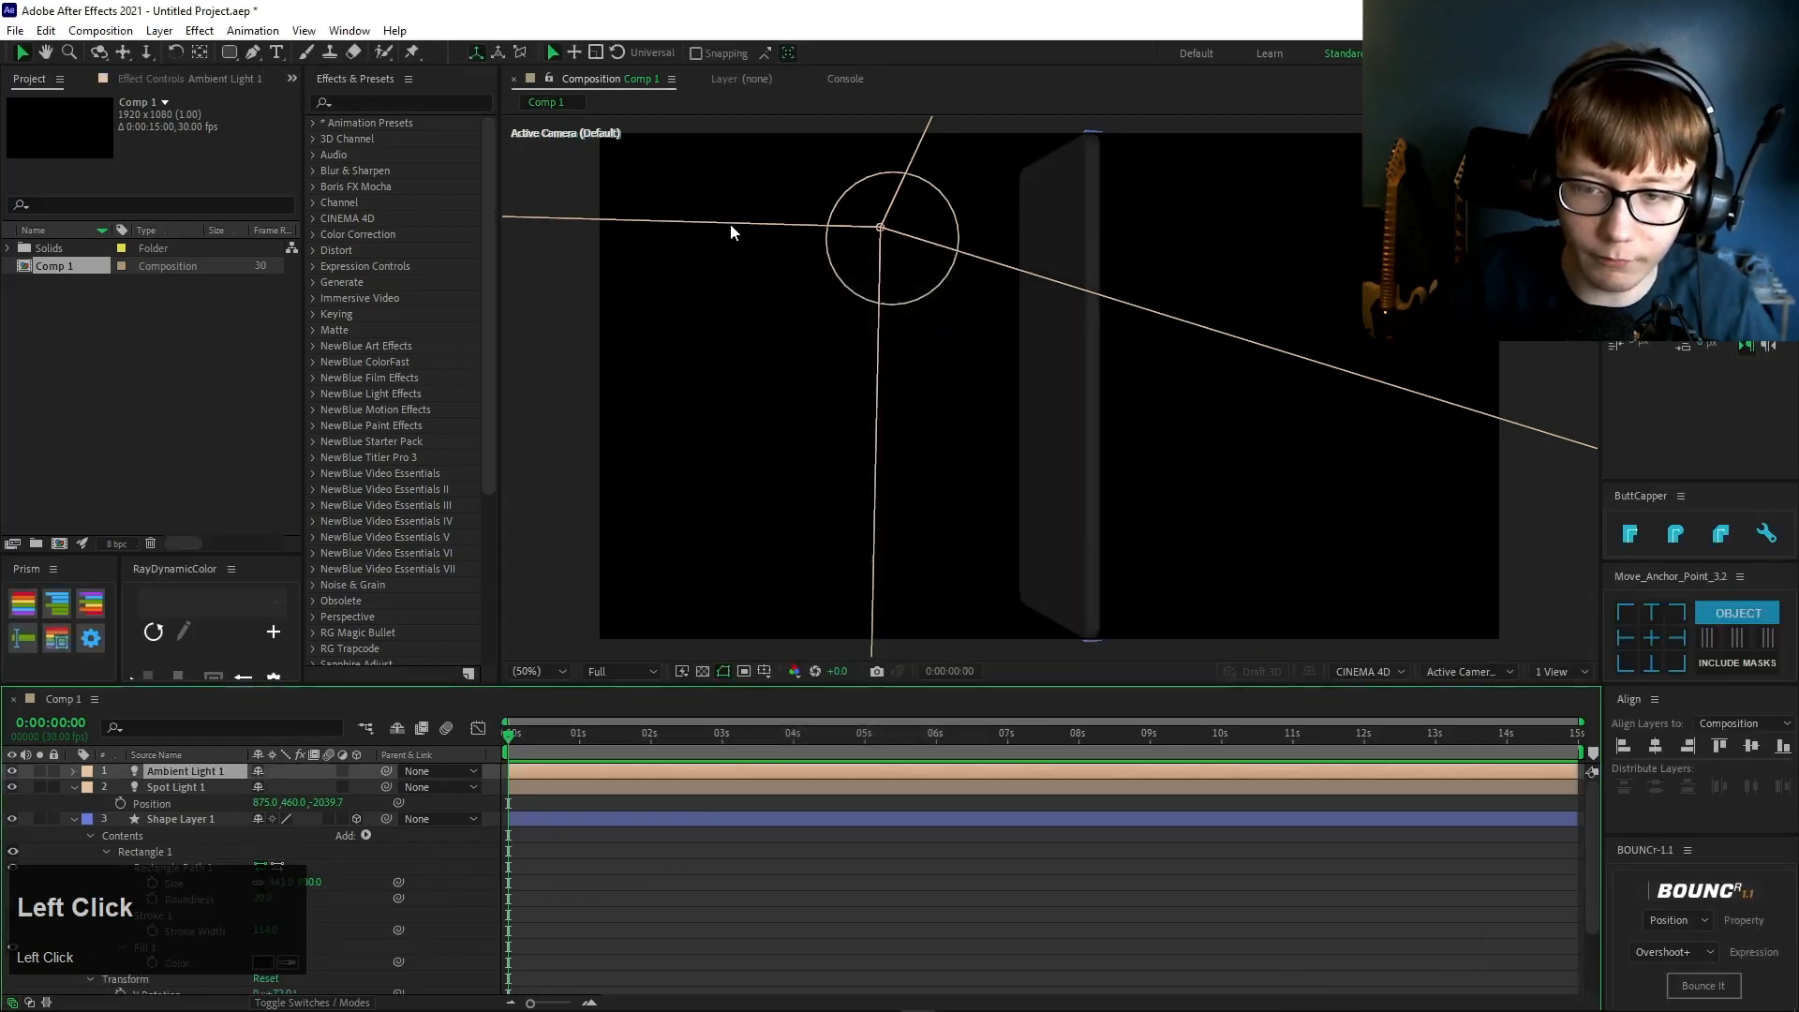
- Set the ambient light's intensity to 50%
click(73, 771)
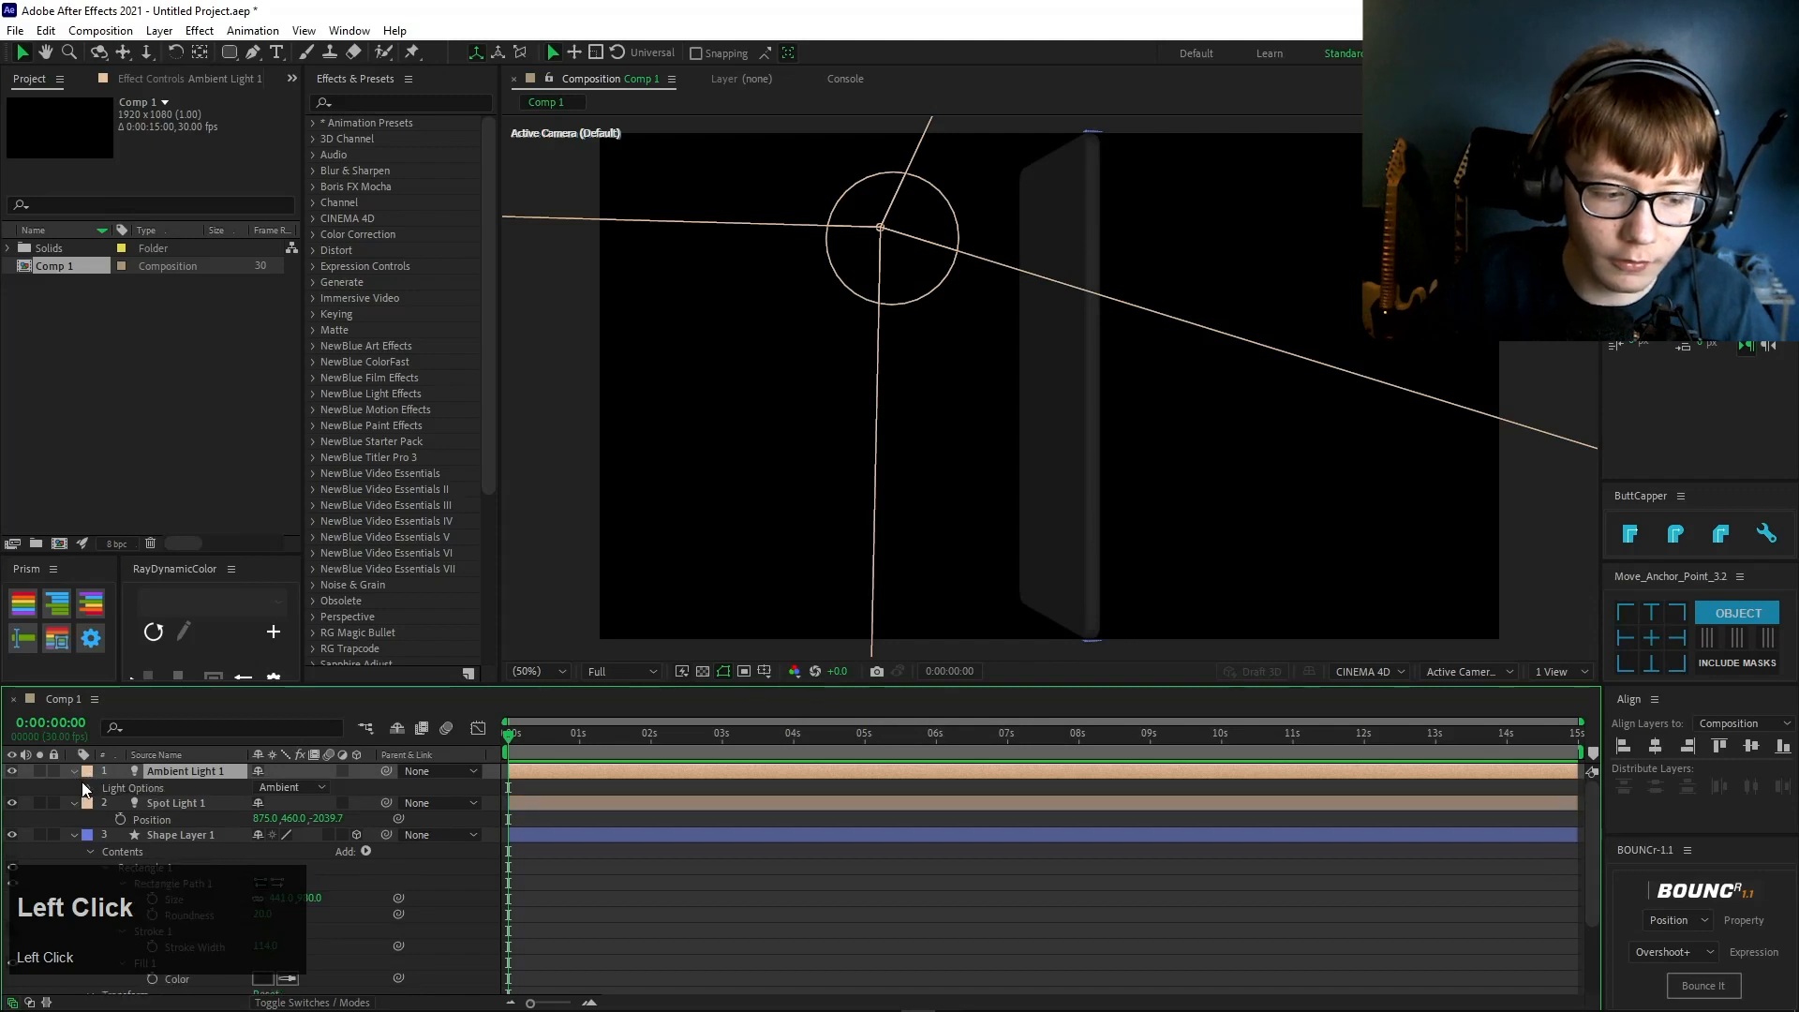
click(90, 789)
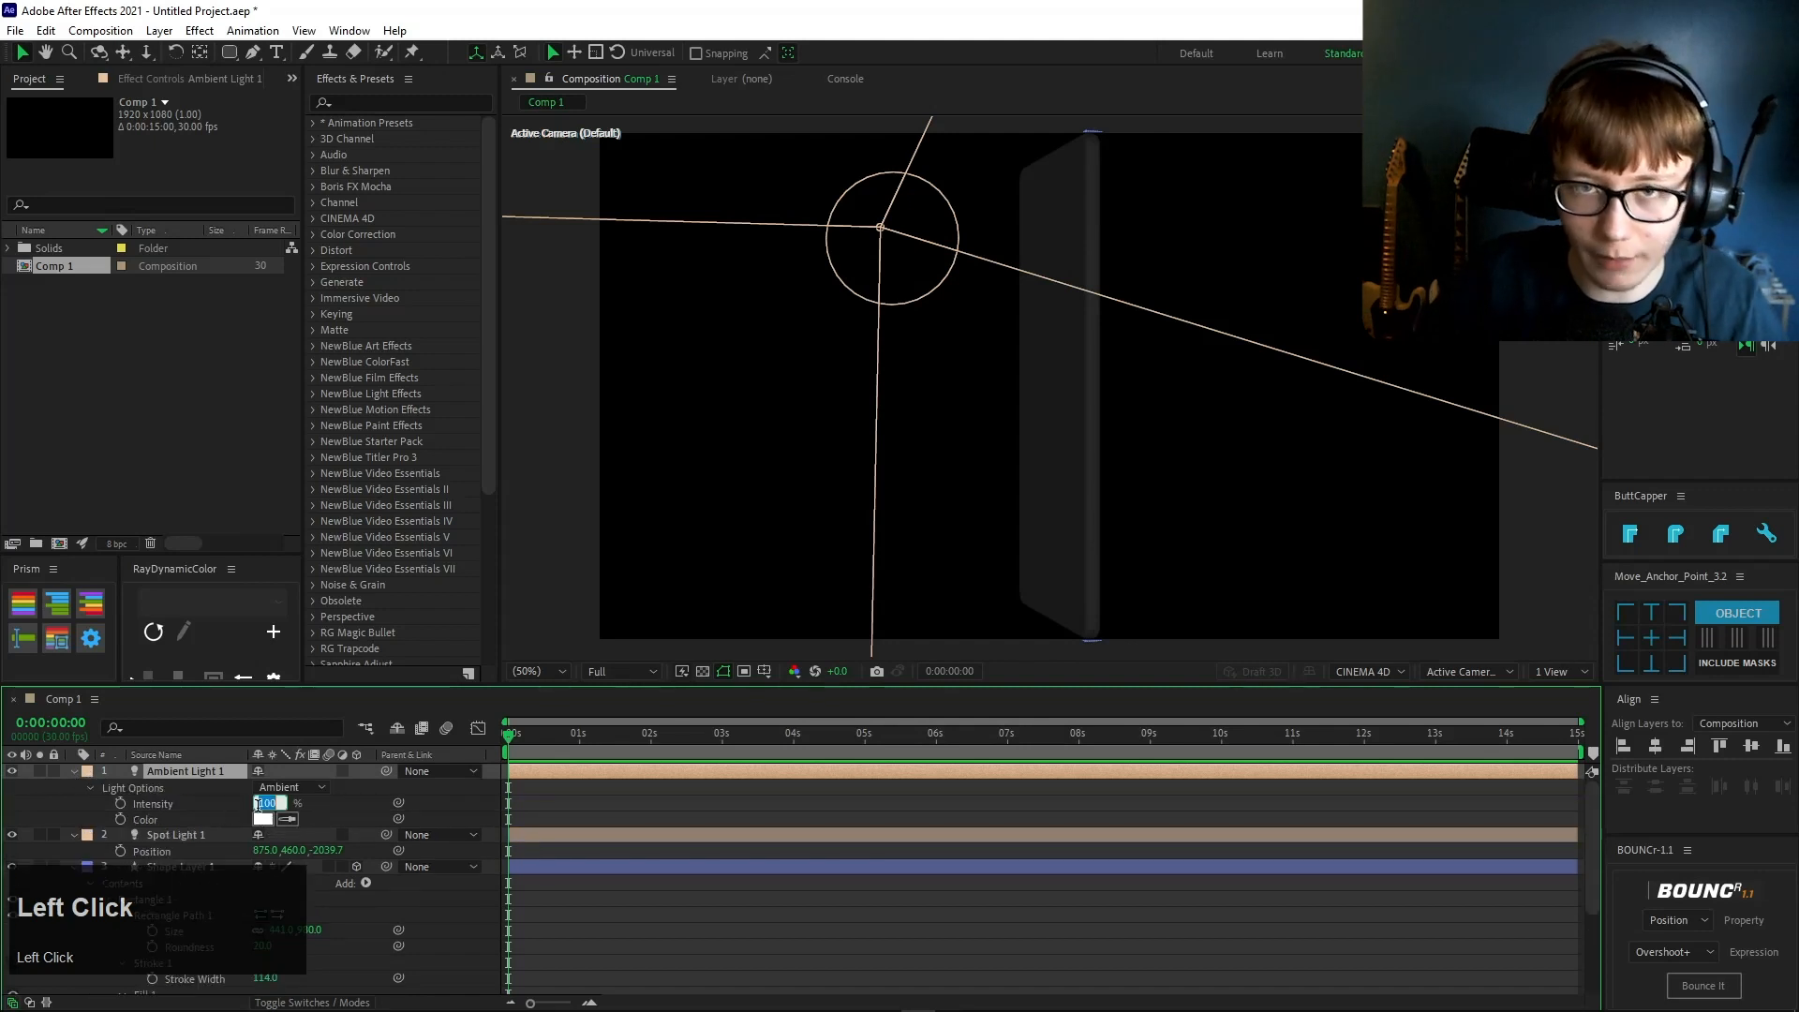
text(50)
key(Return)
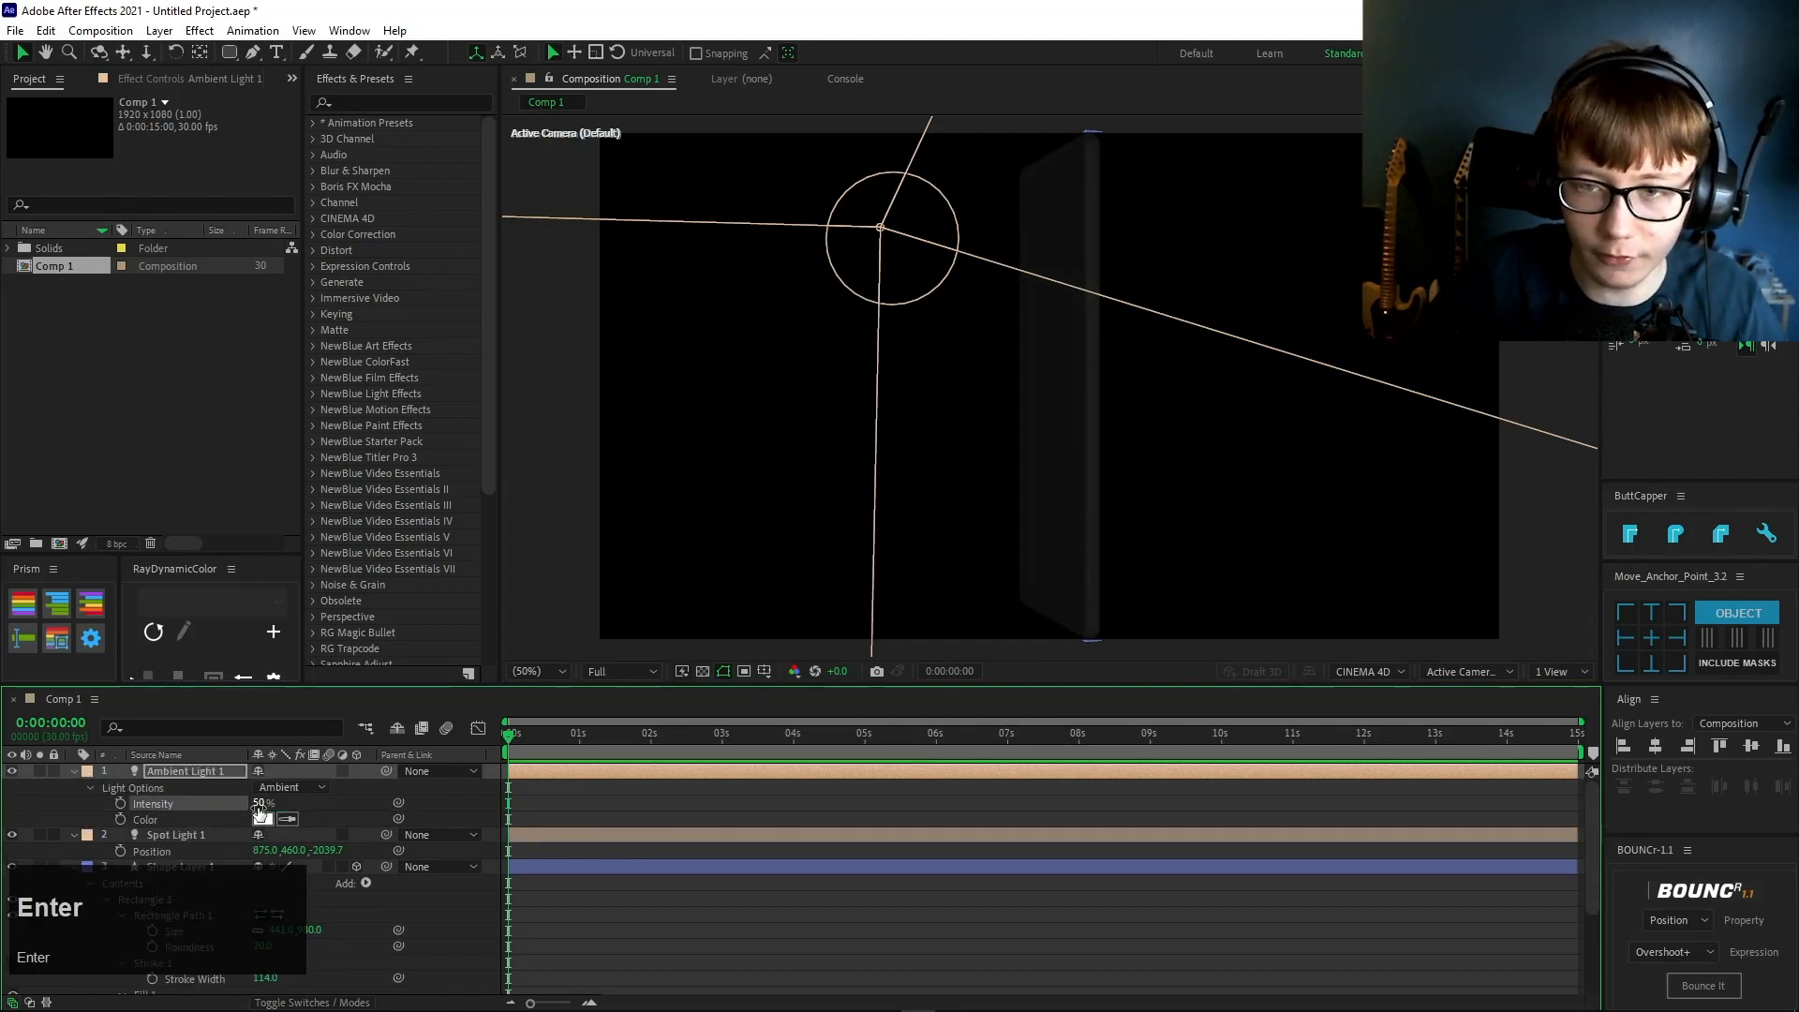
- Collapse the expanded properties of all layers in the timeline
click(73, 771)
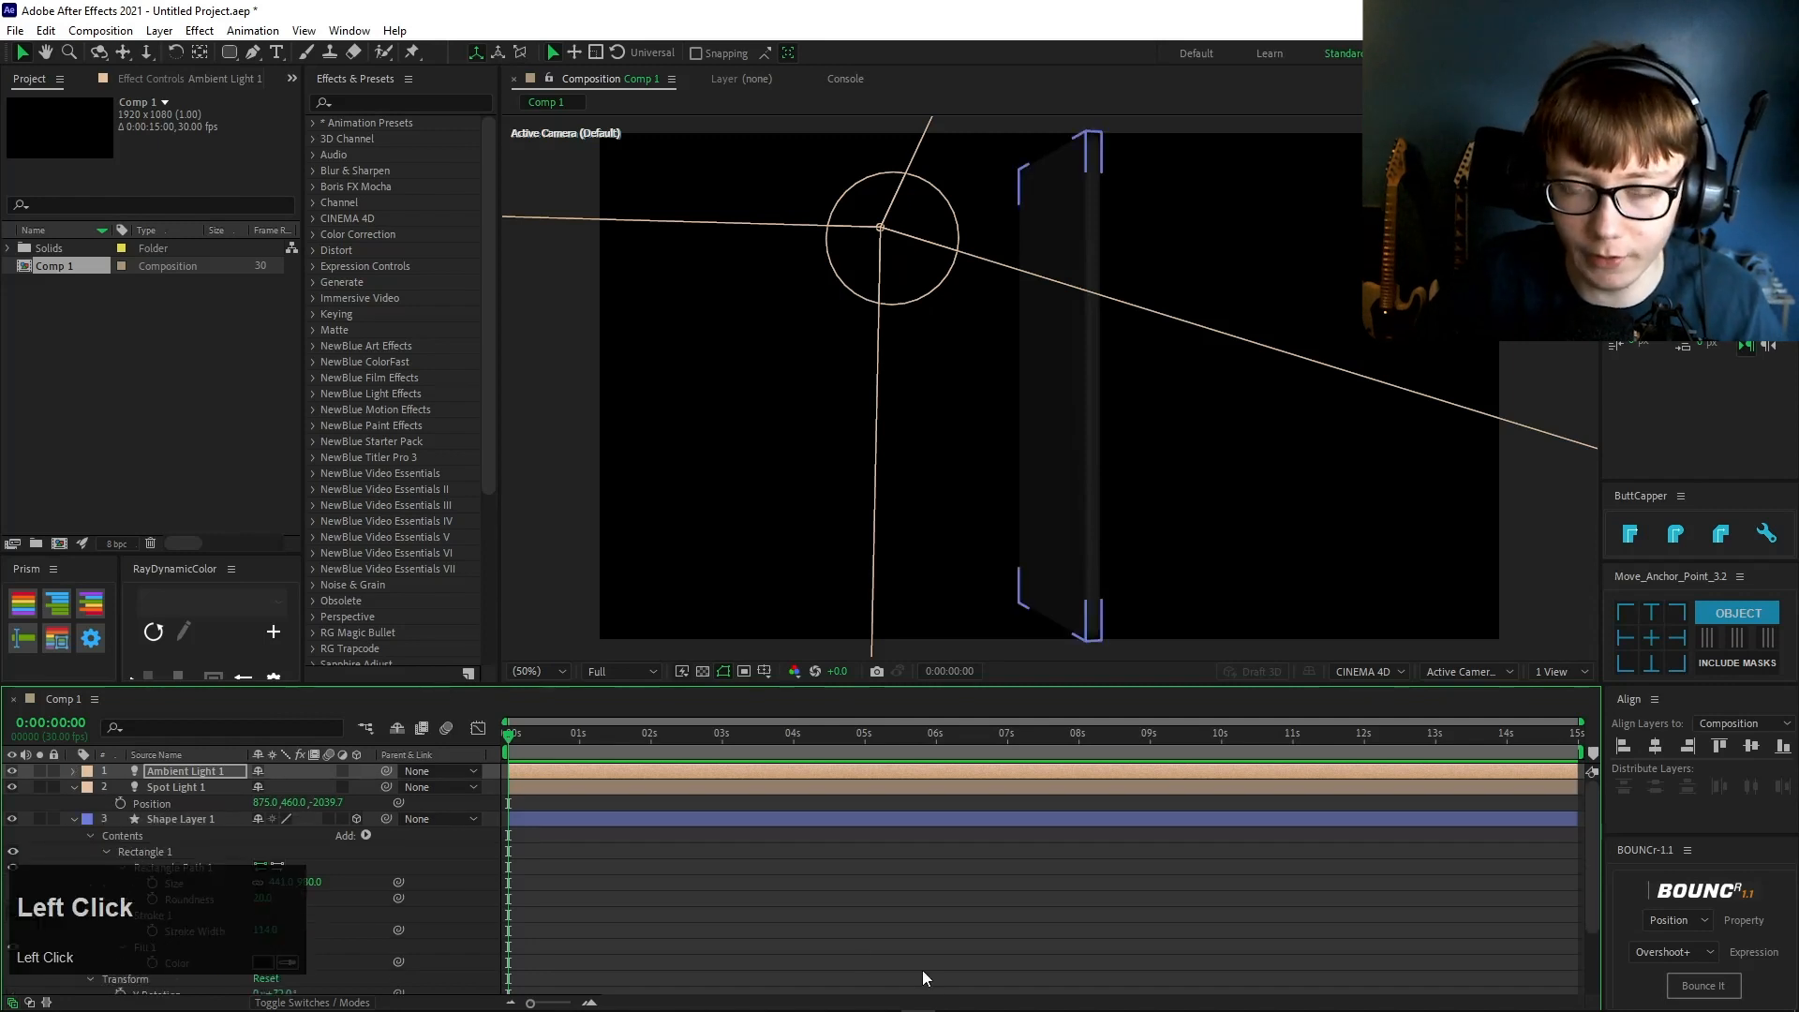
click(951, 978)
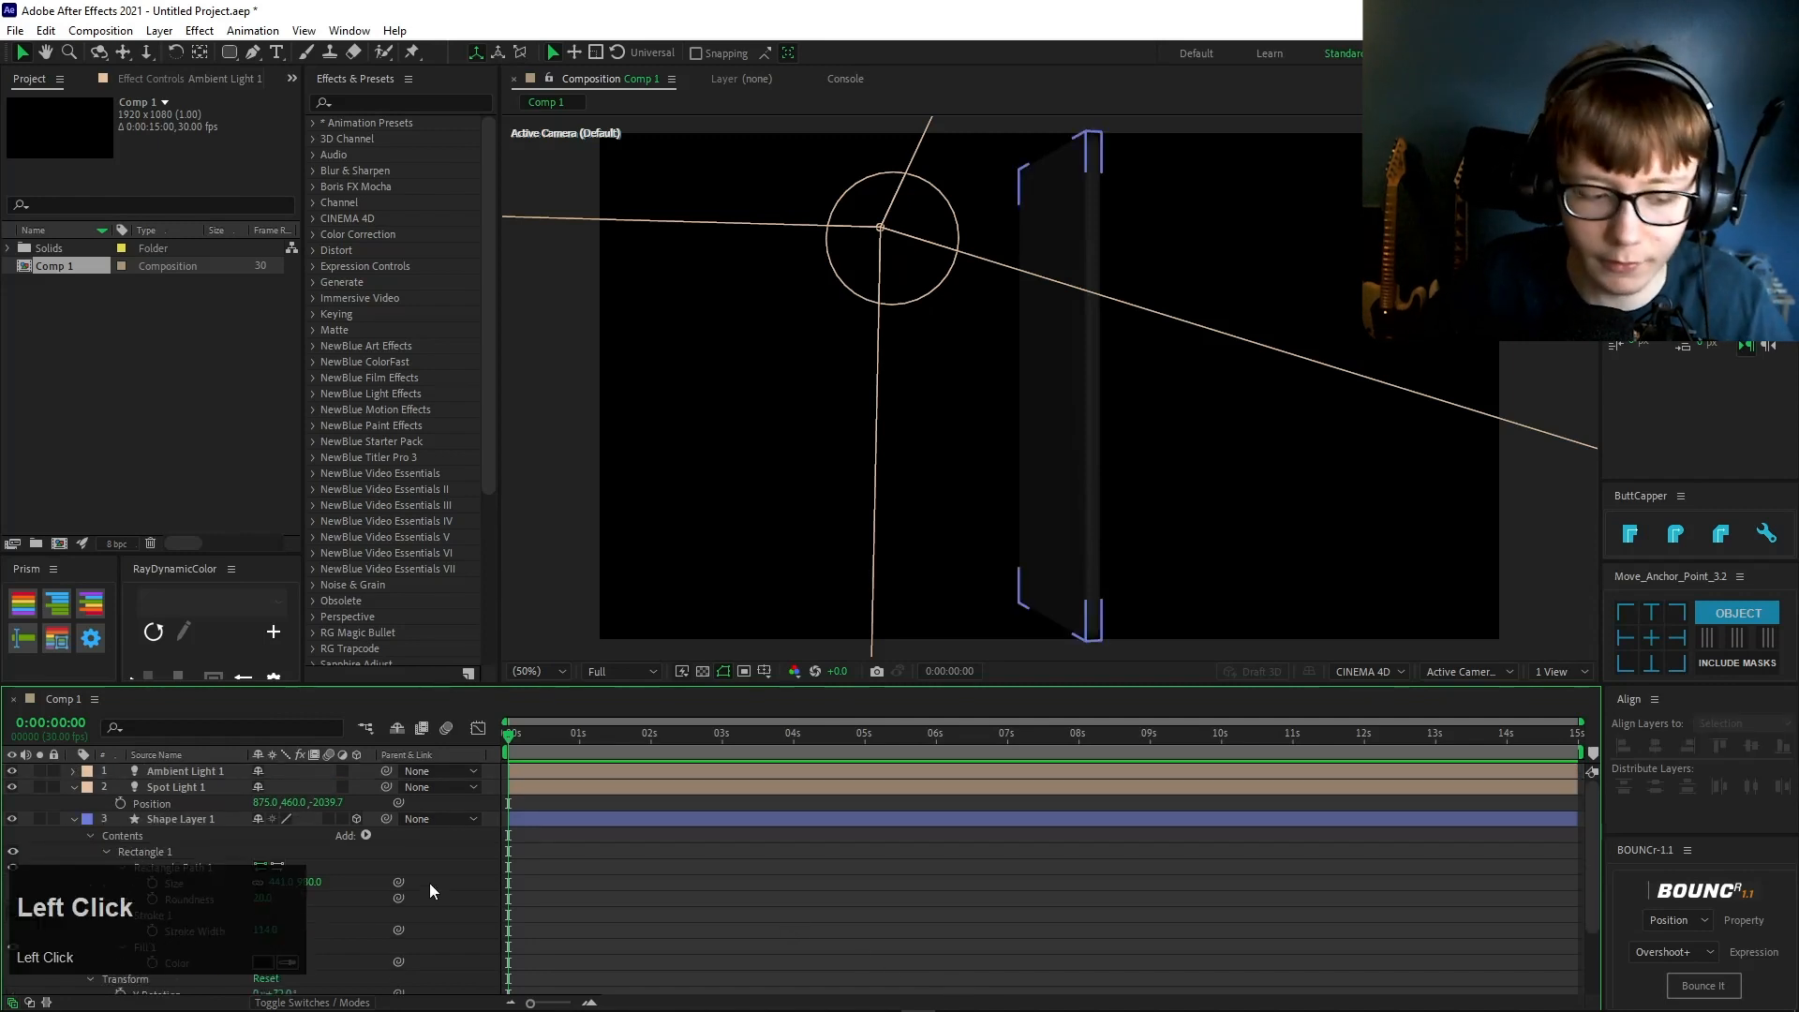
key(s)
key(s)
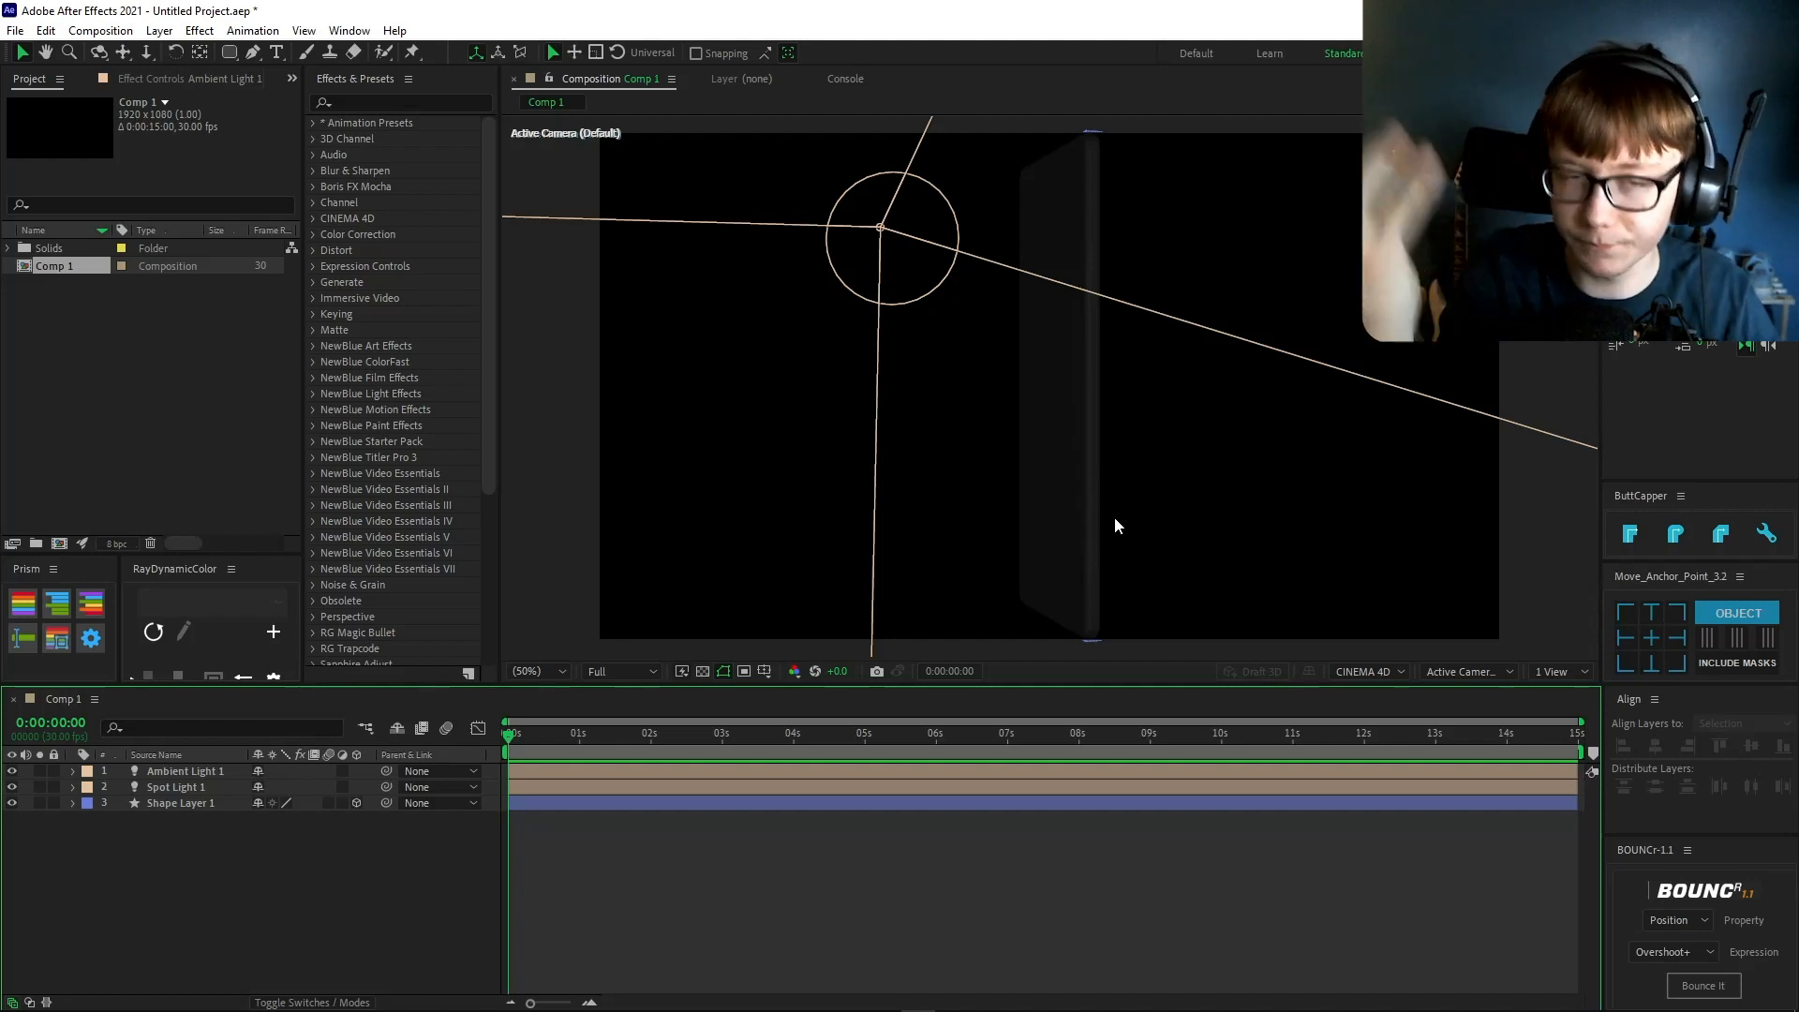
right_click(112, 424)
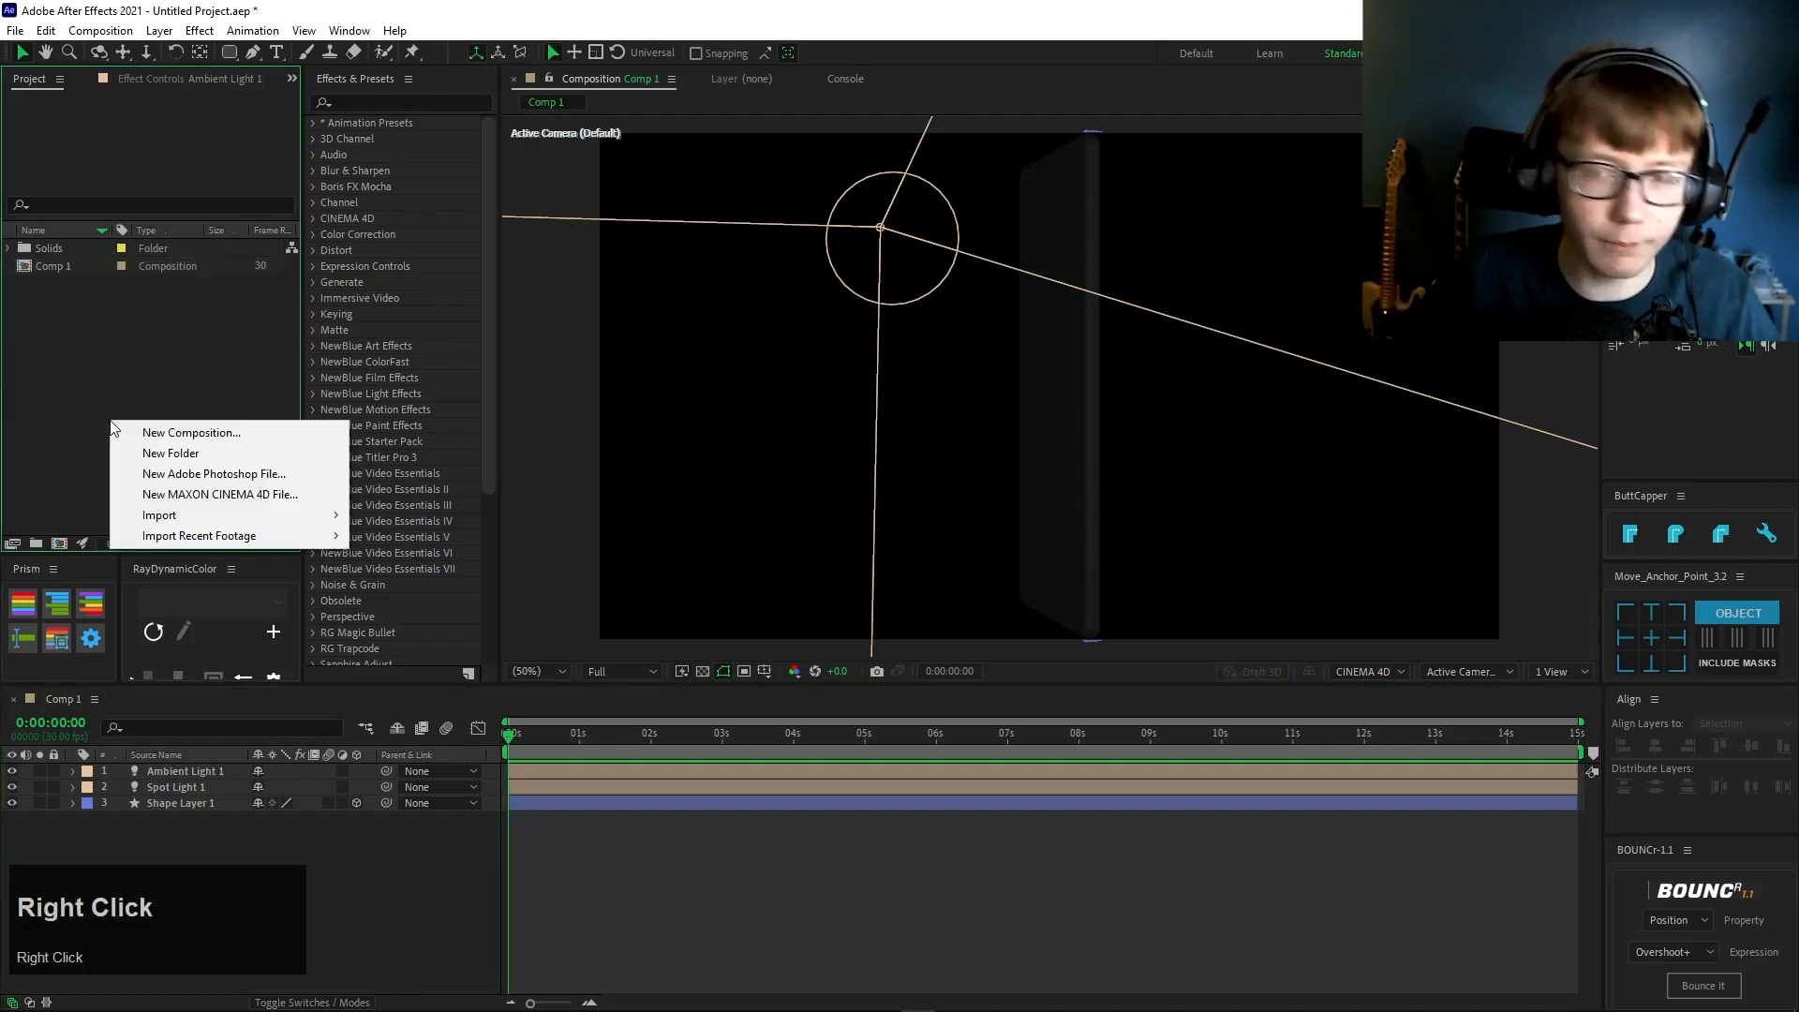
click(206, 432)
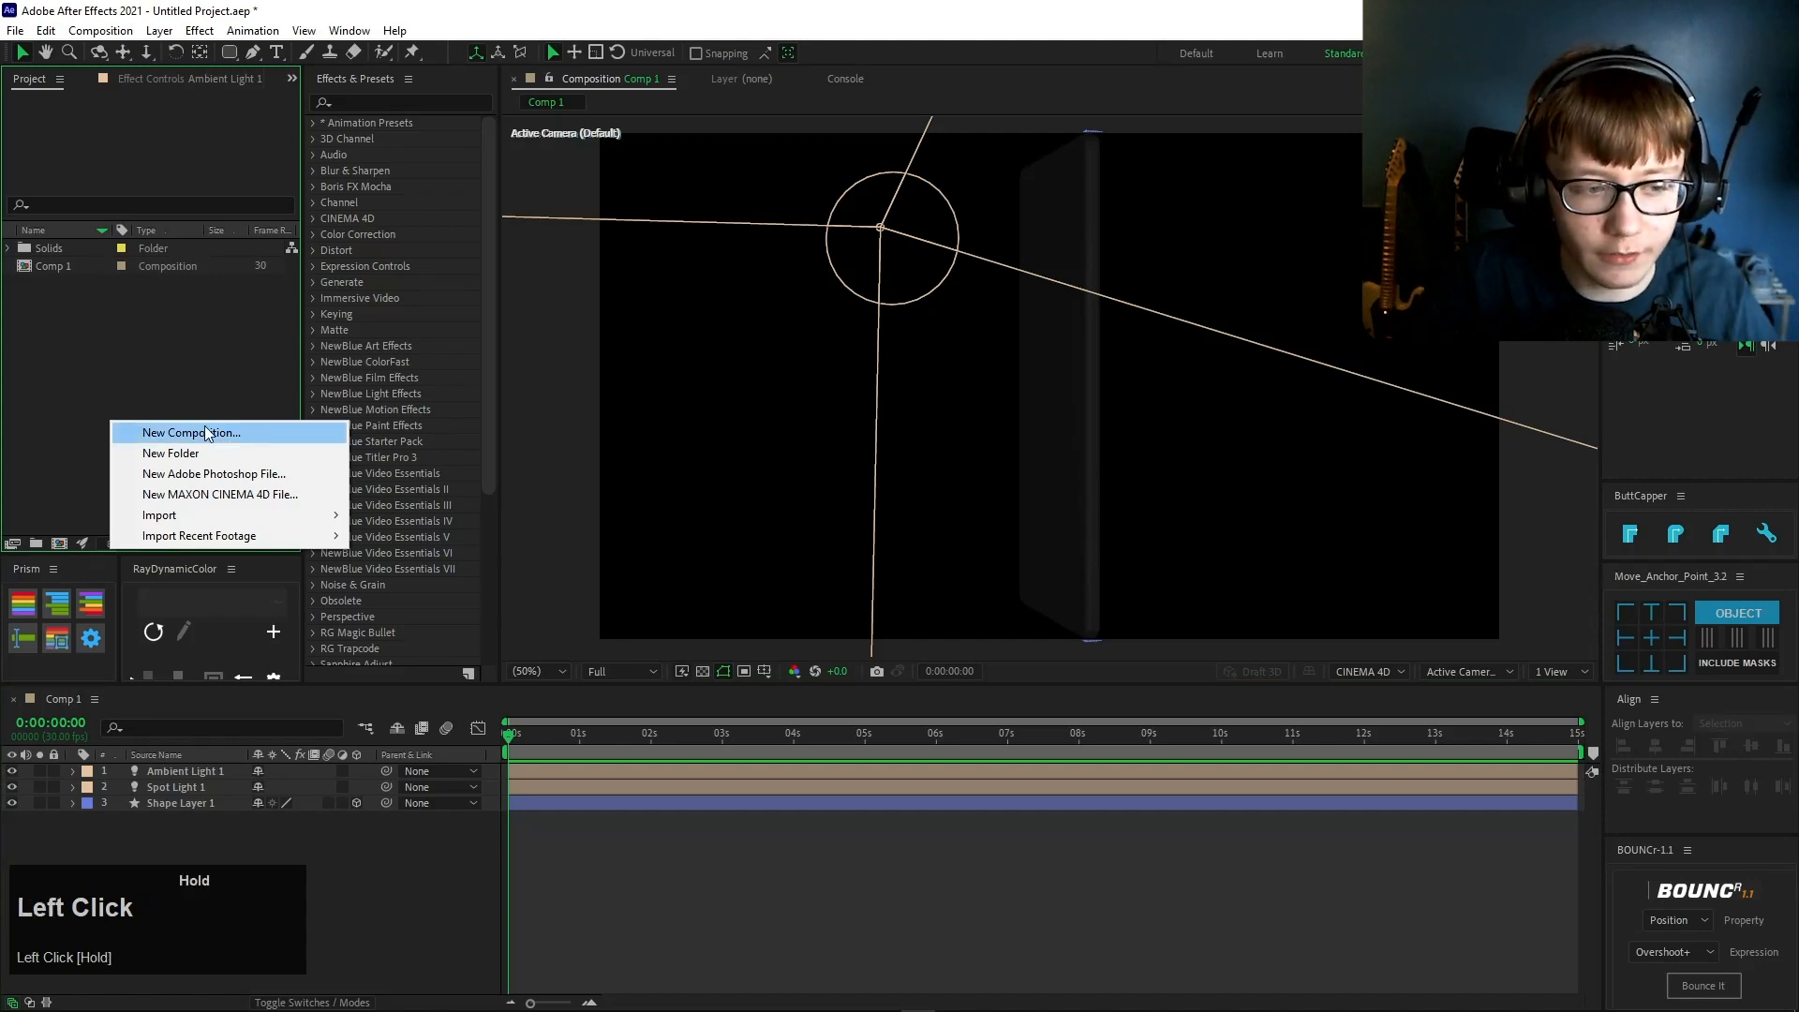
click(1020, 729)
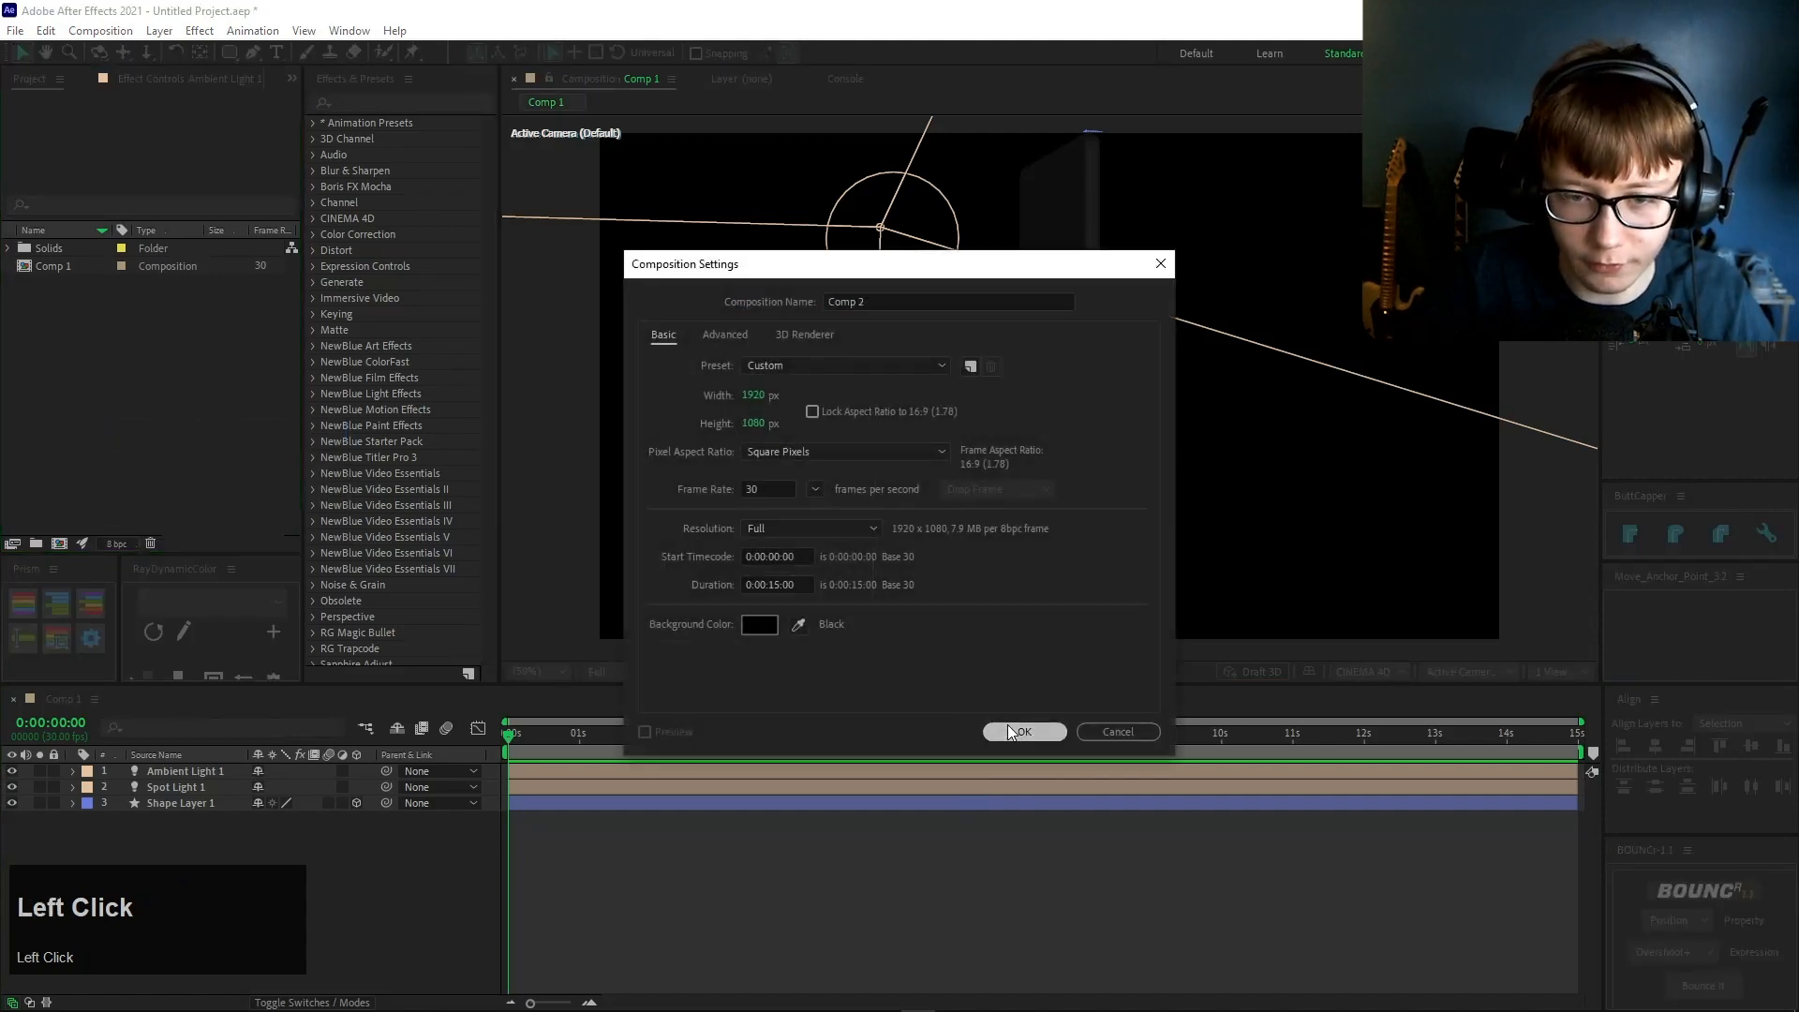
key(Escape)
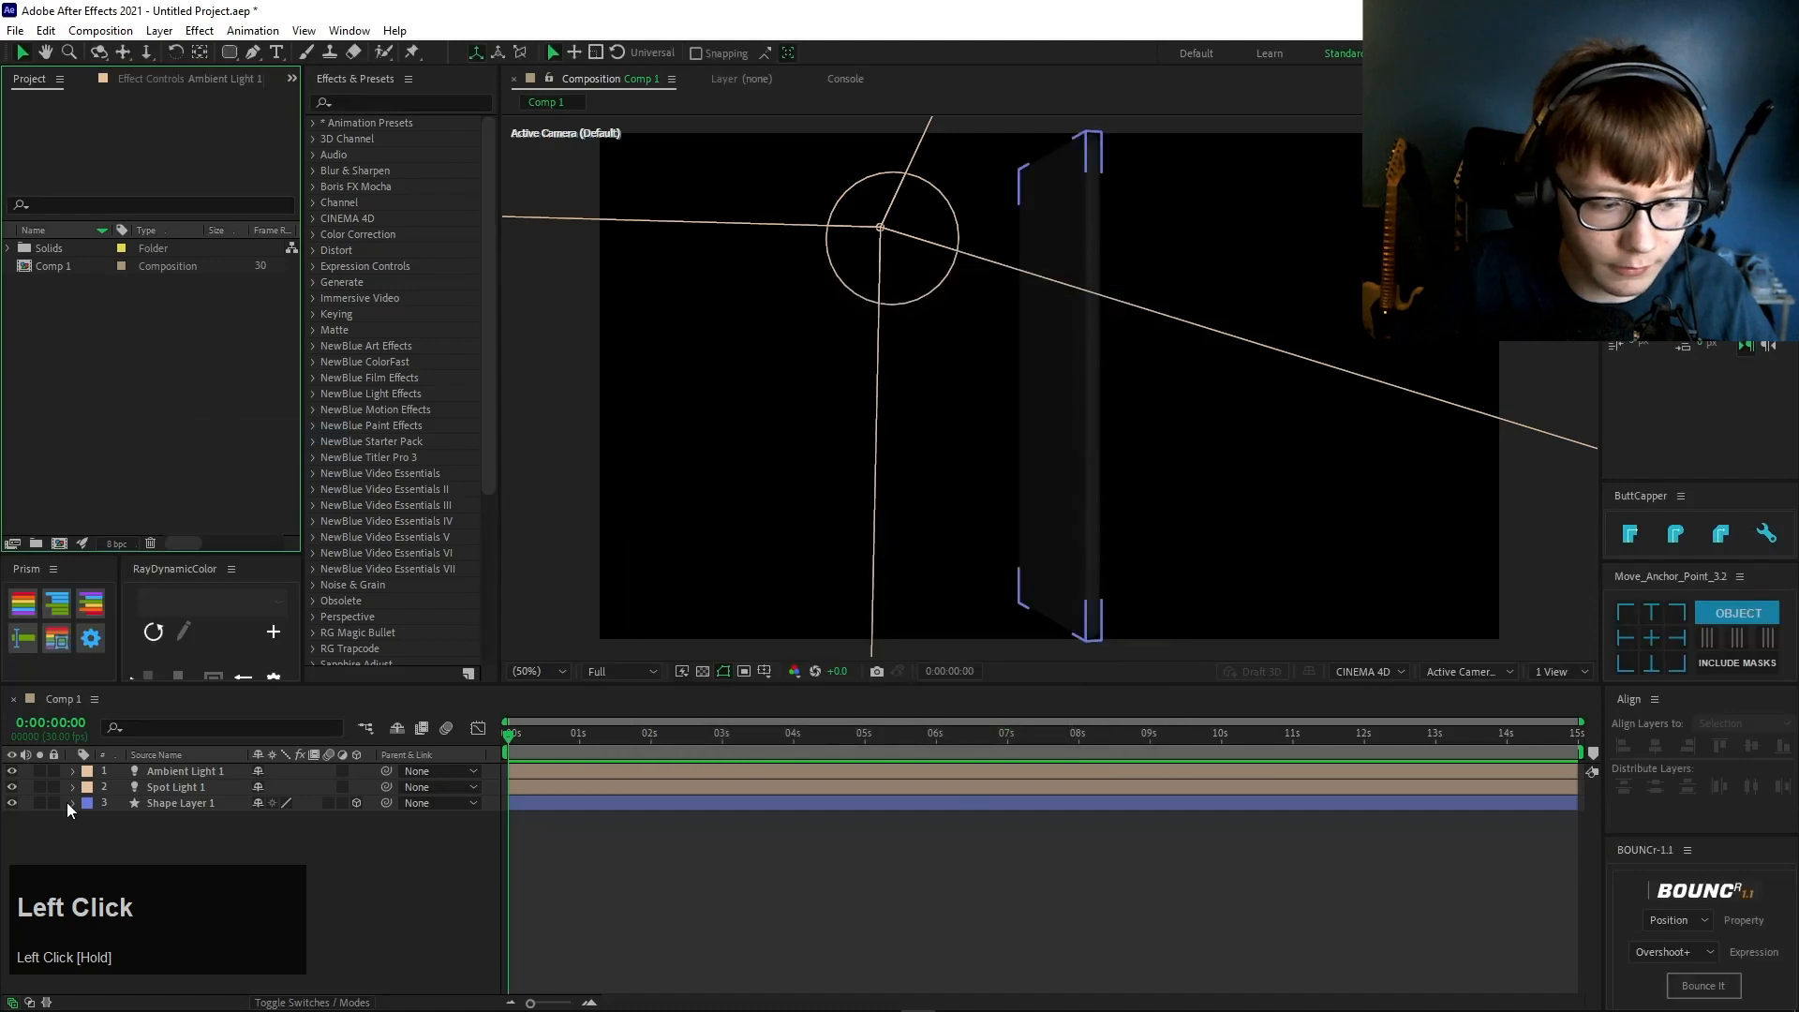
- Create a new composition matching the shape layer's rectangle size, 441 px wide and 980 px high
click(73, 803)
click(87, 821)
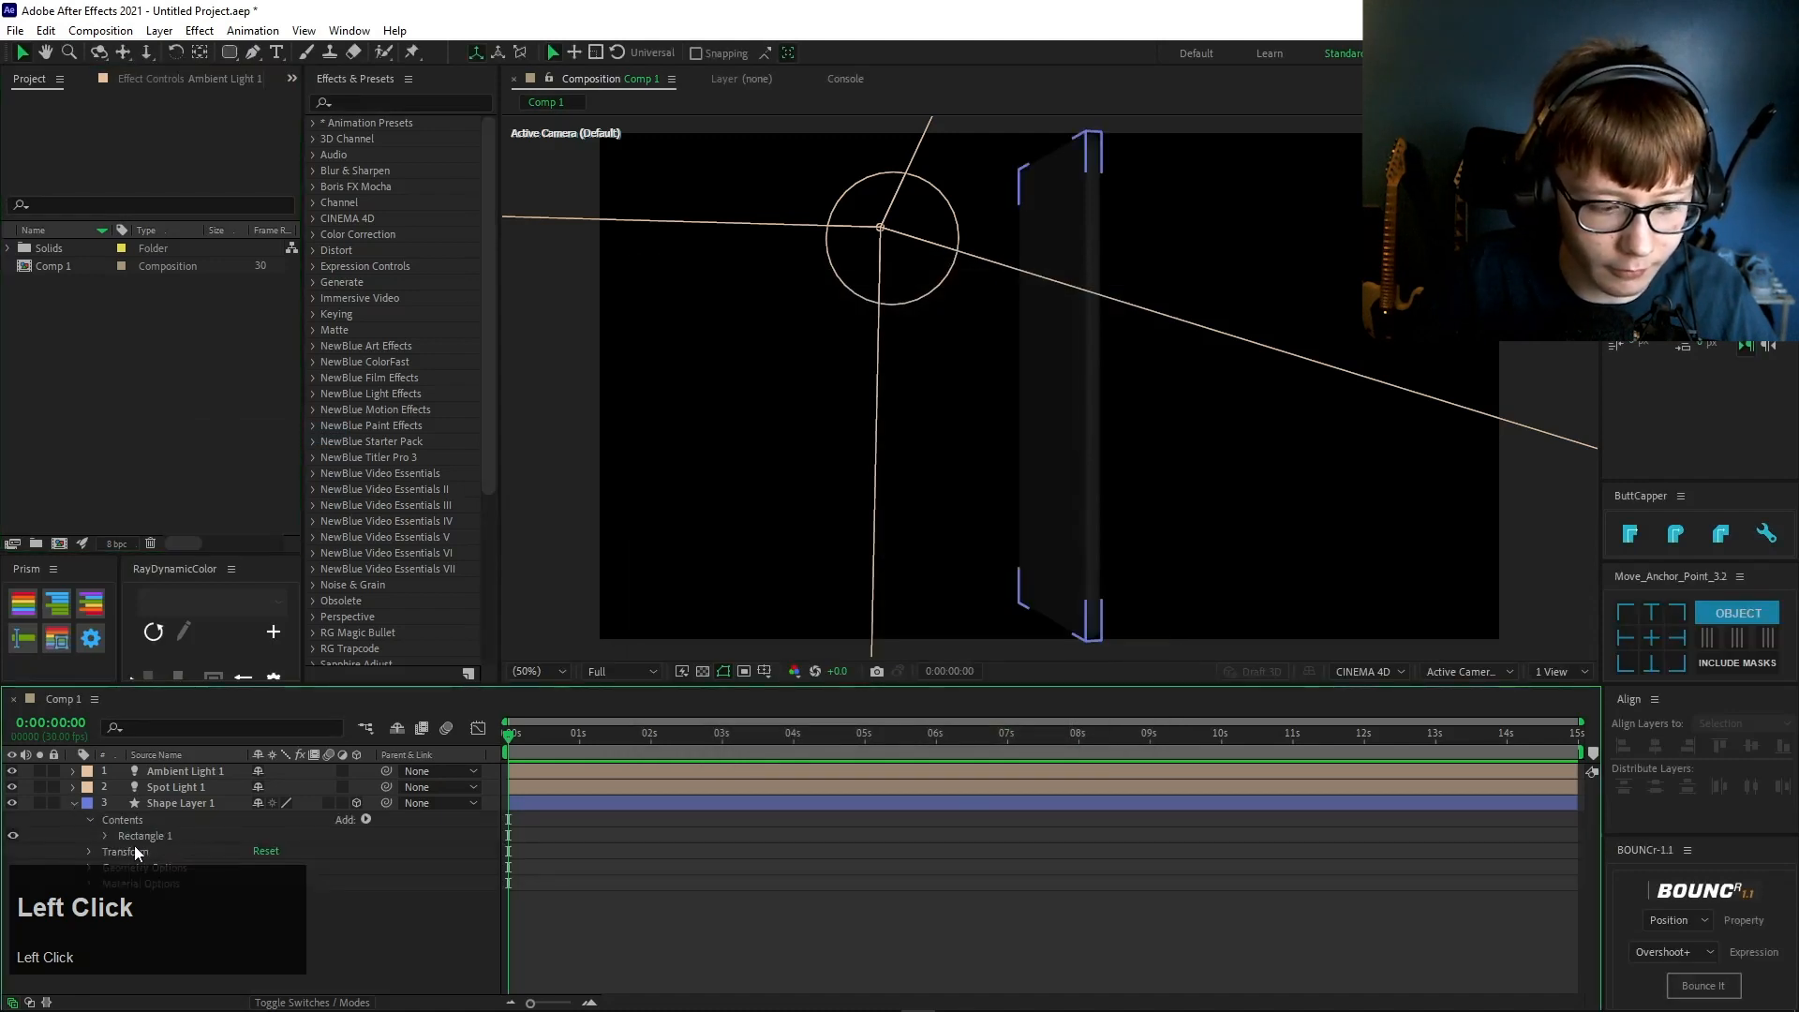
click(106, 836)
click(120, 850)
scroll(281, 872, down, 1)
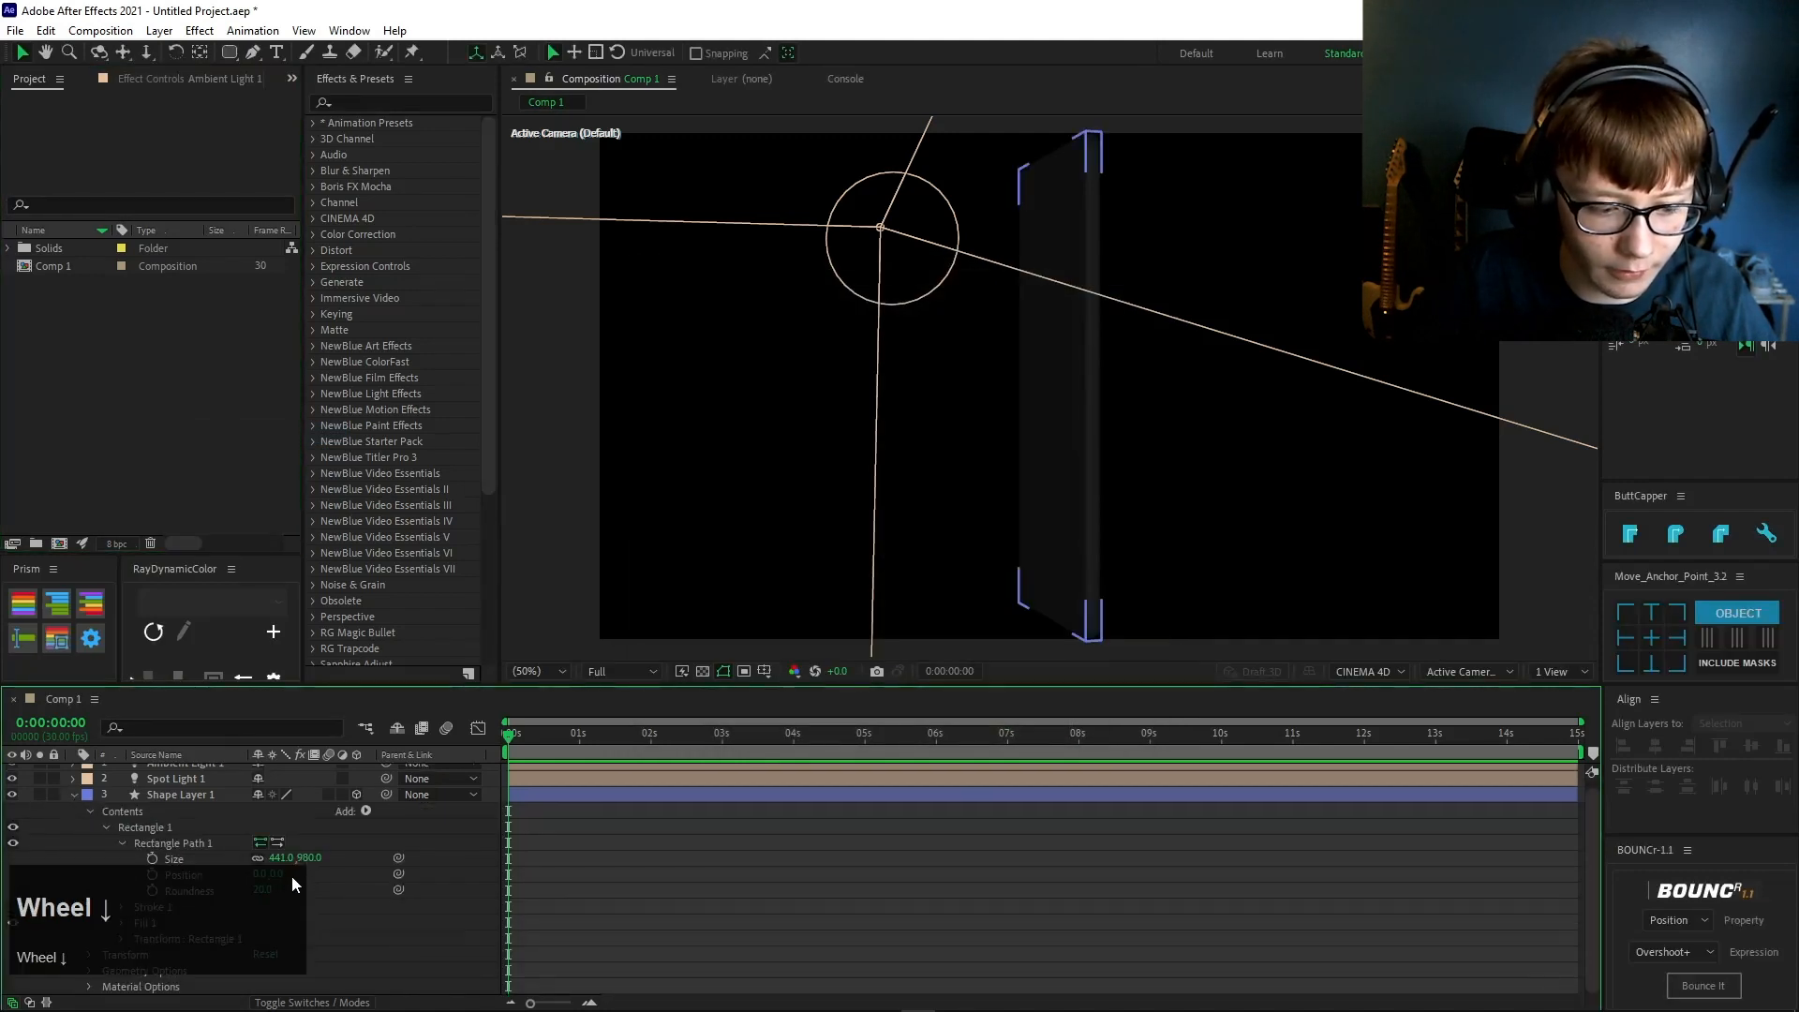
right_click(201, 412)
click(246, 419)
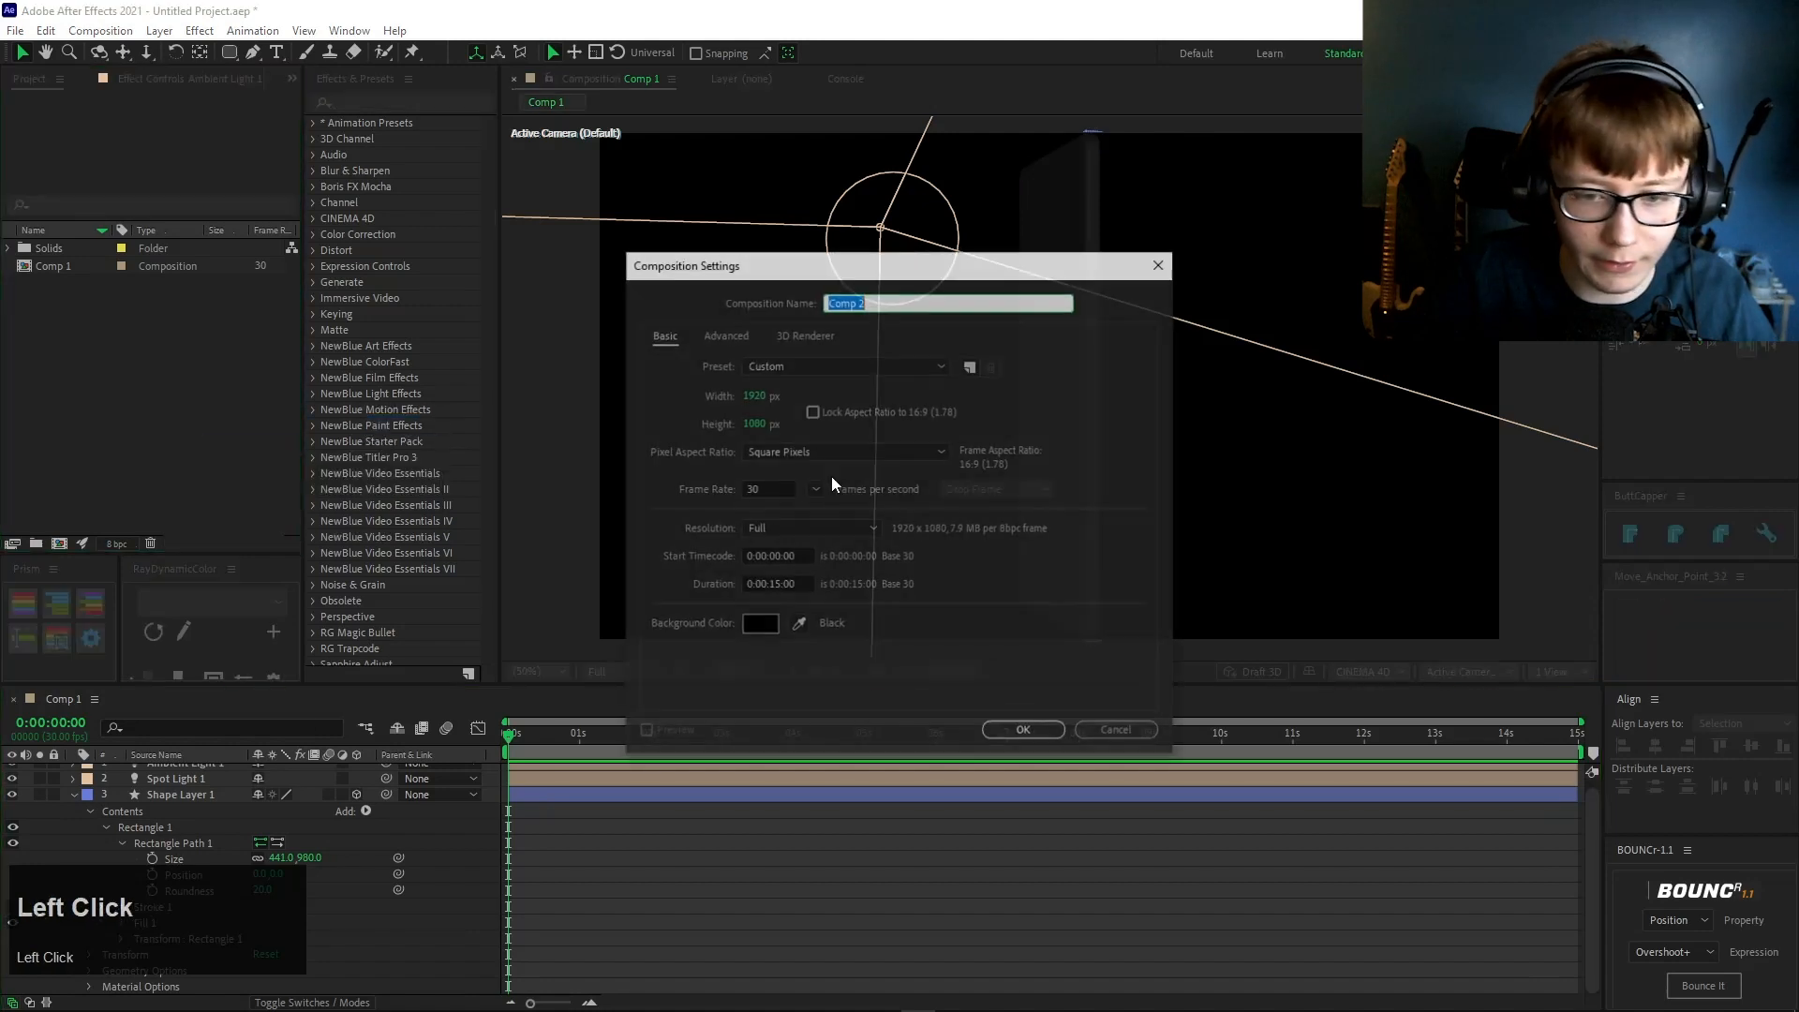
click(757, 398)
text(441)
click(757, 421)
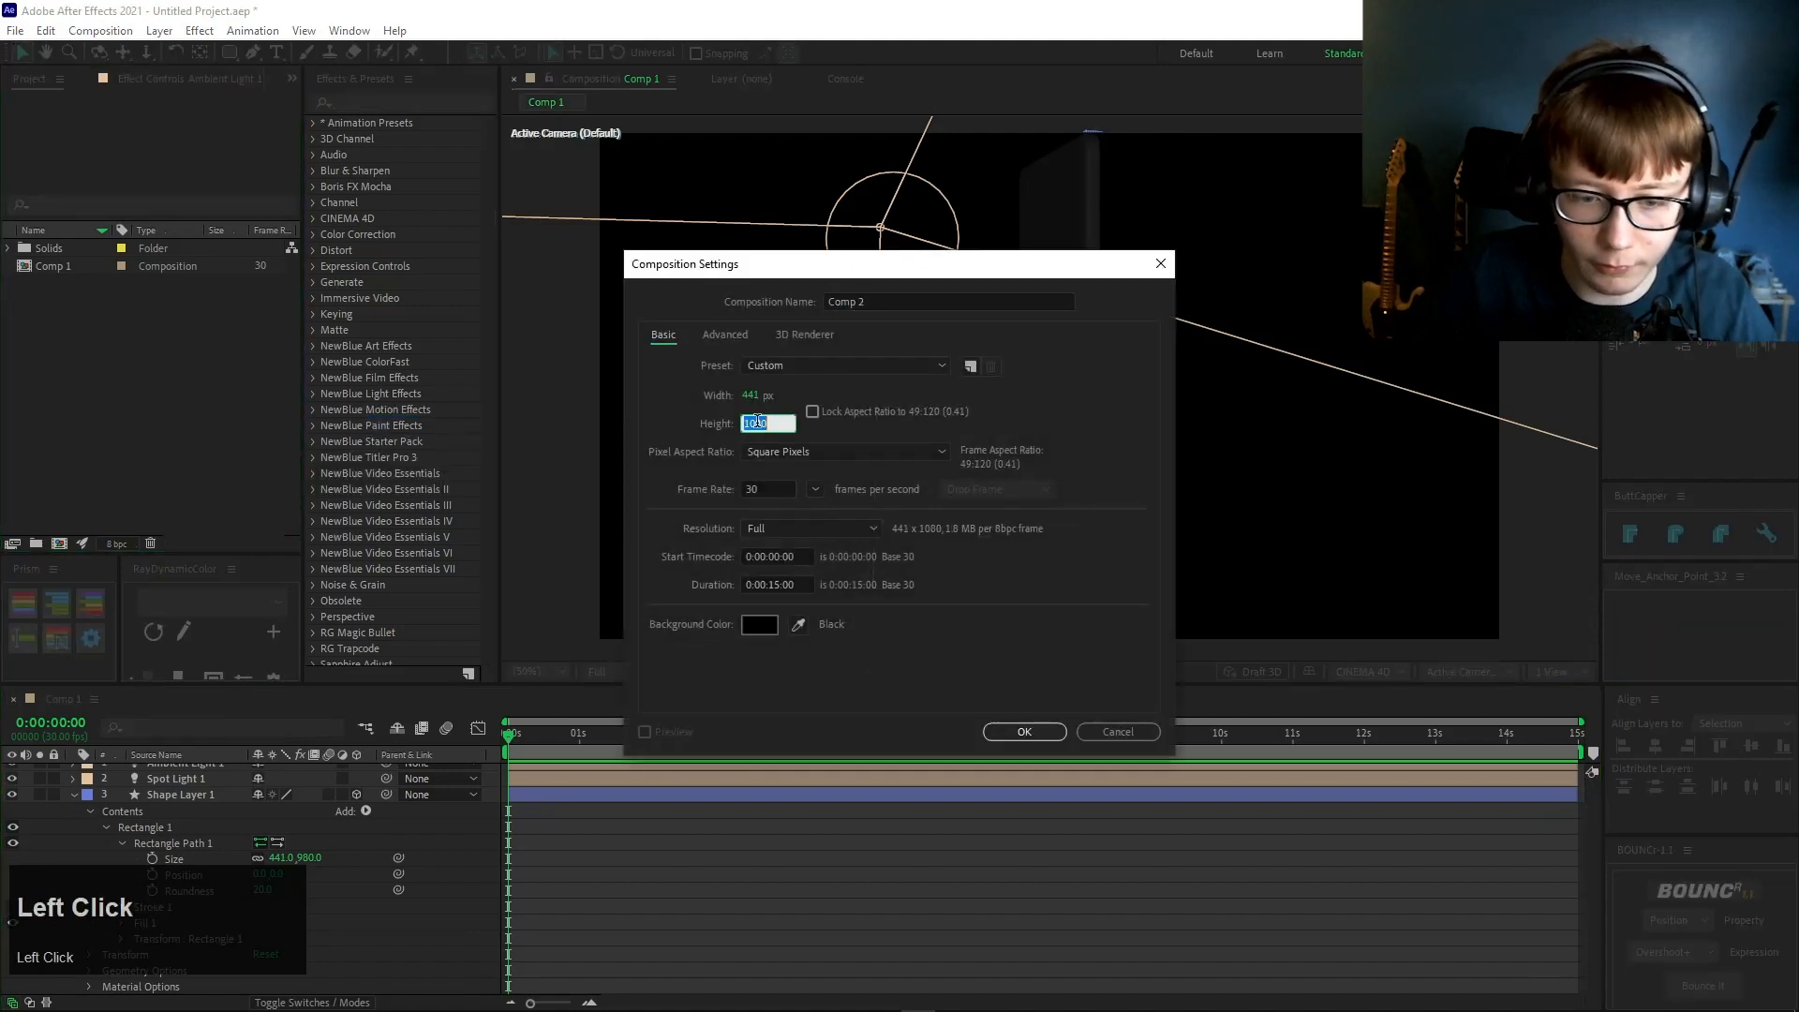
text(980)
key(Return)
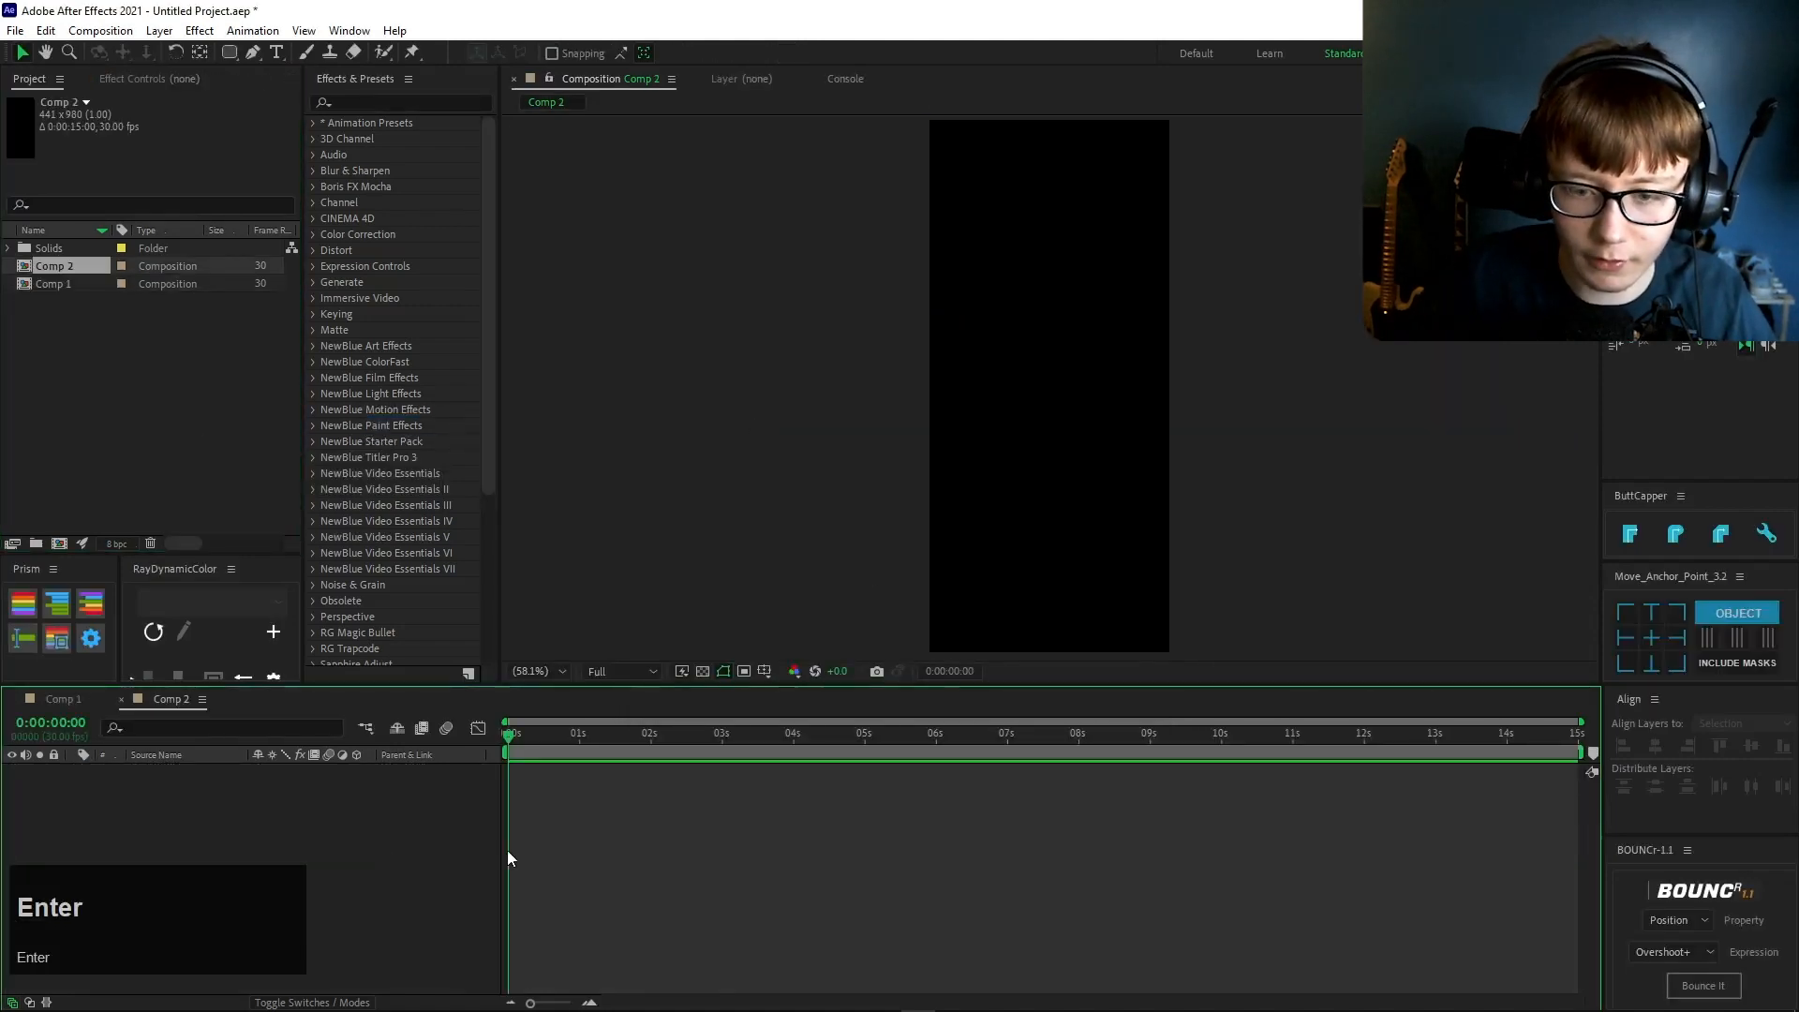
- Add a pink Medium Magenta-Red solid at the full composition size of 441 × 980 px
right_click(388, 855)
click(453, 633)
click(937, 853)
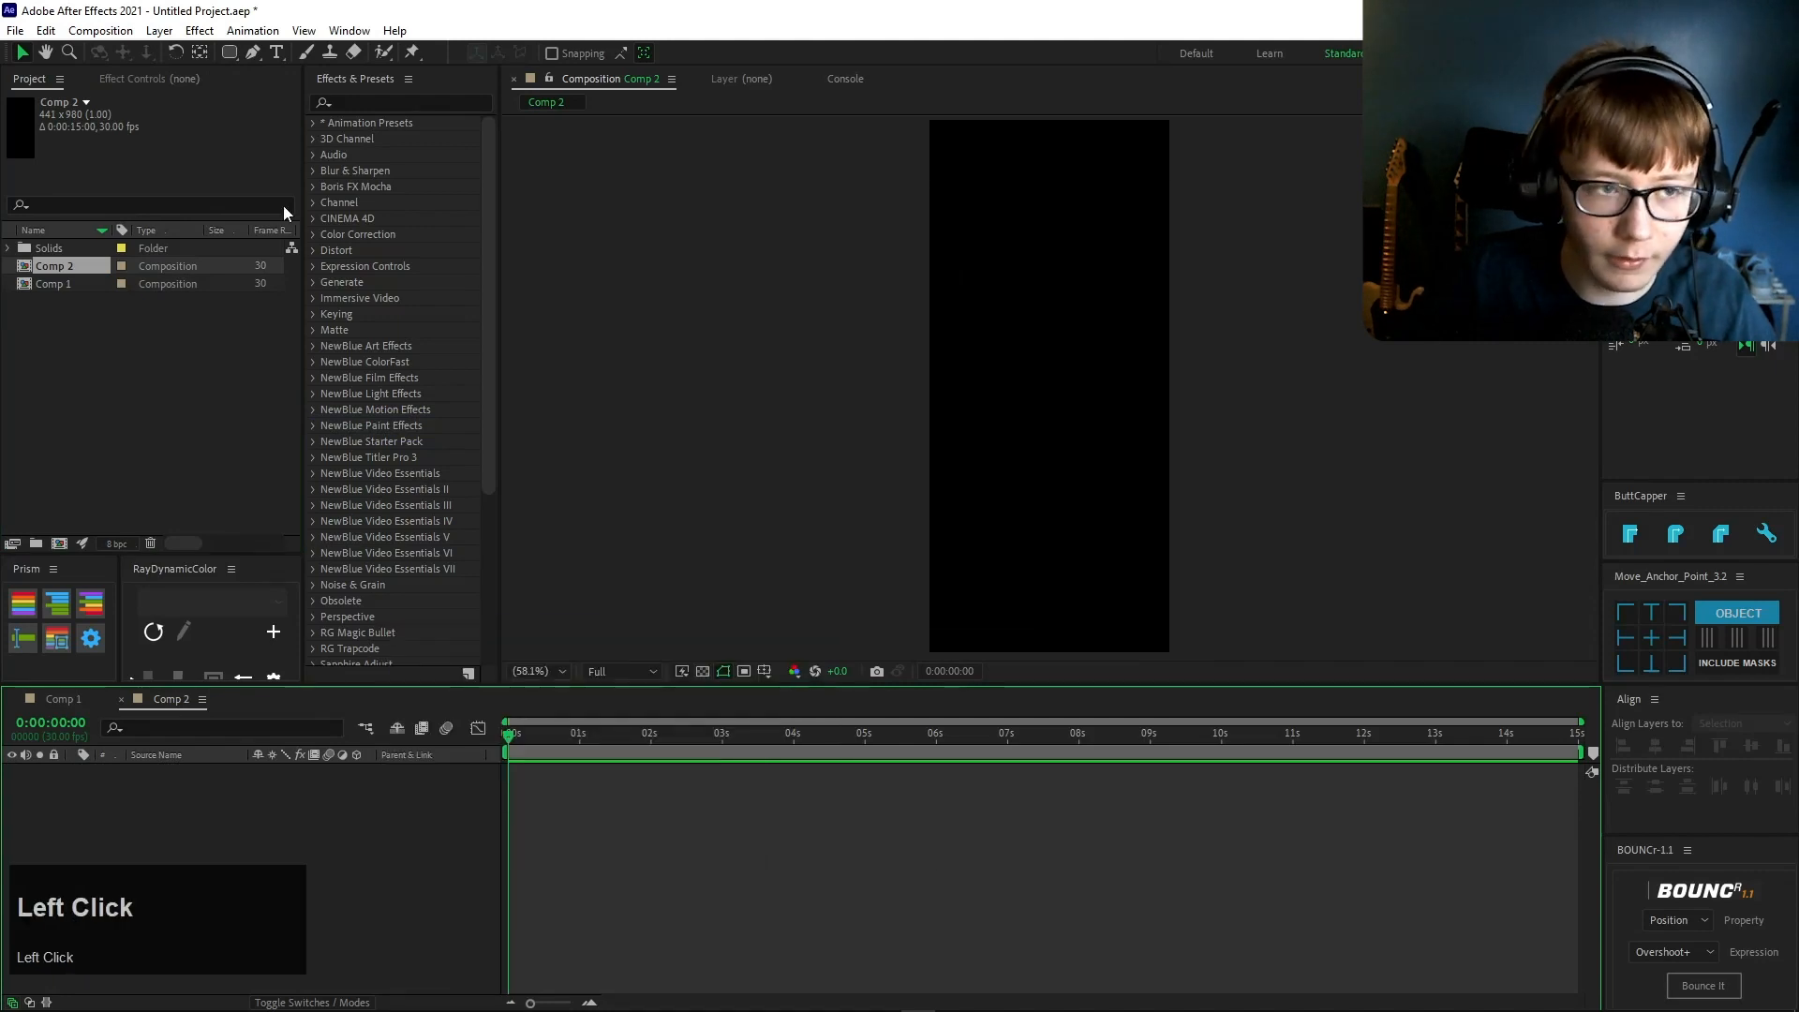
right_click(332, 790)
click(221, 343)
right_click(376, 653)
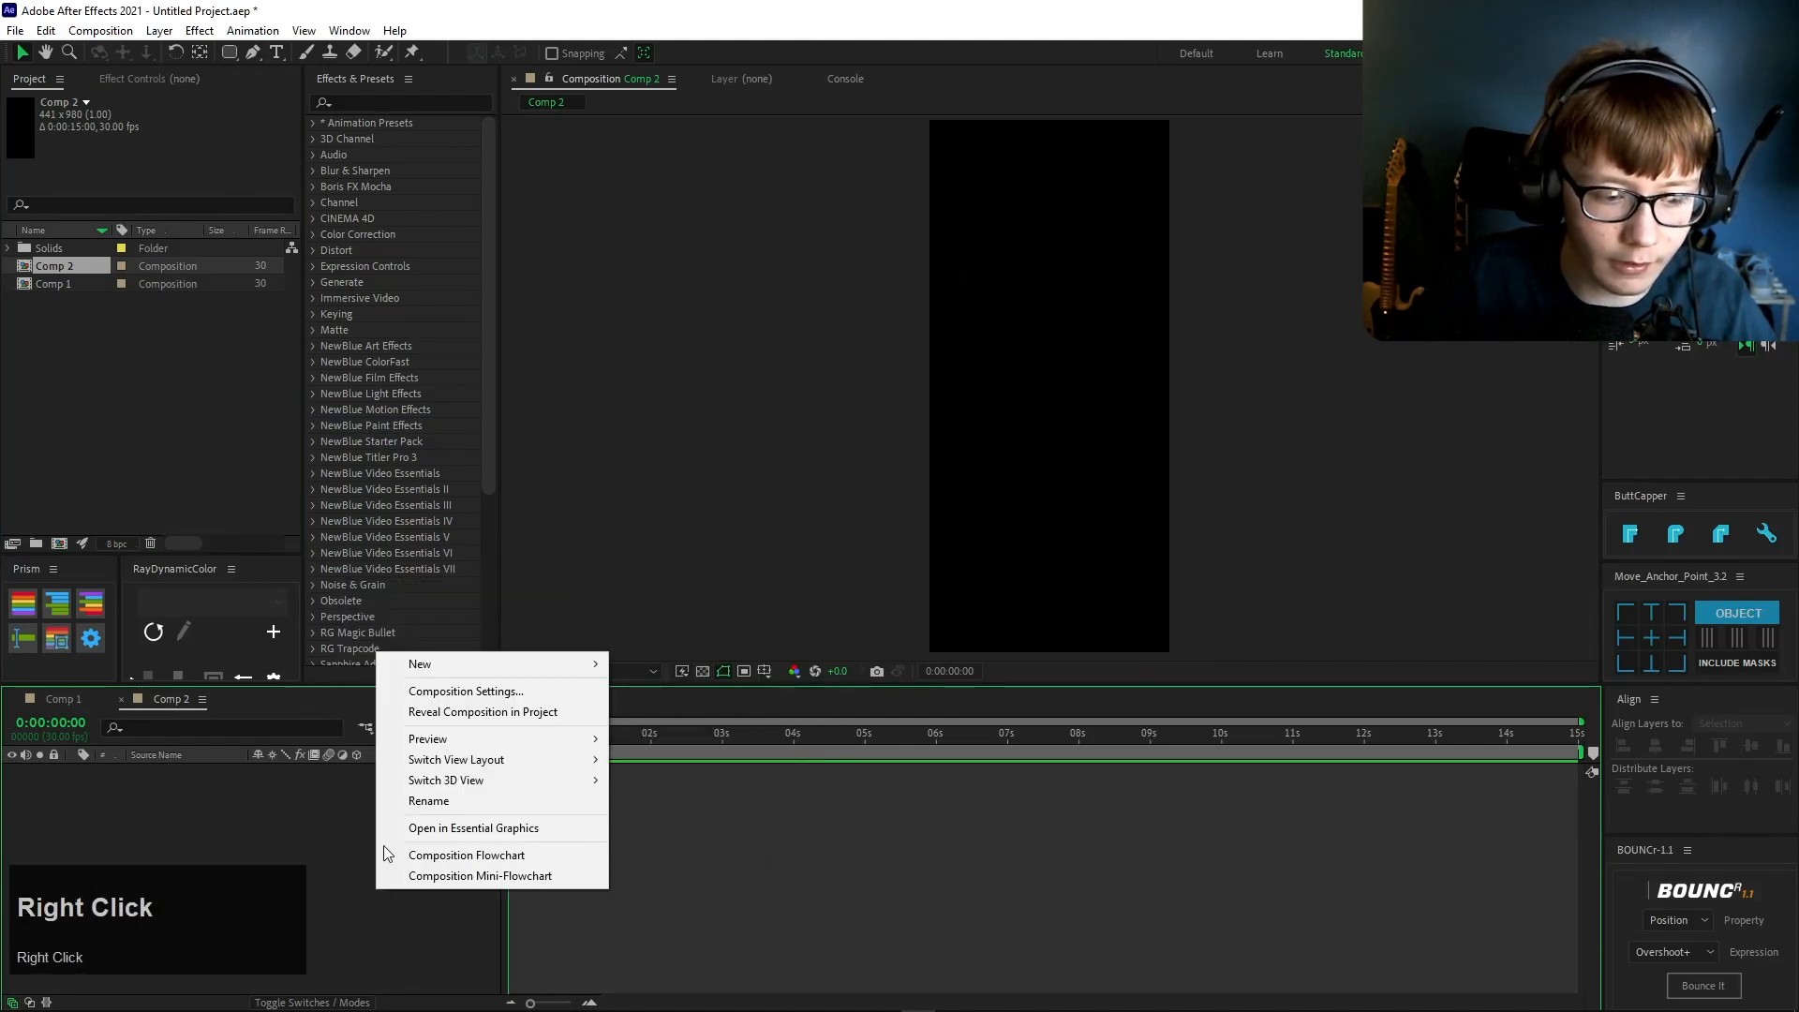
click(422, 689)
mouse_move(422, 664)
click(667, 711)
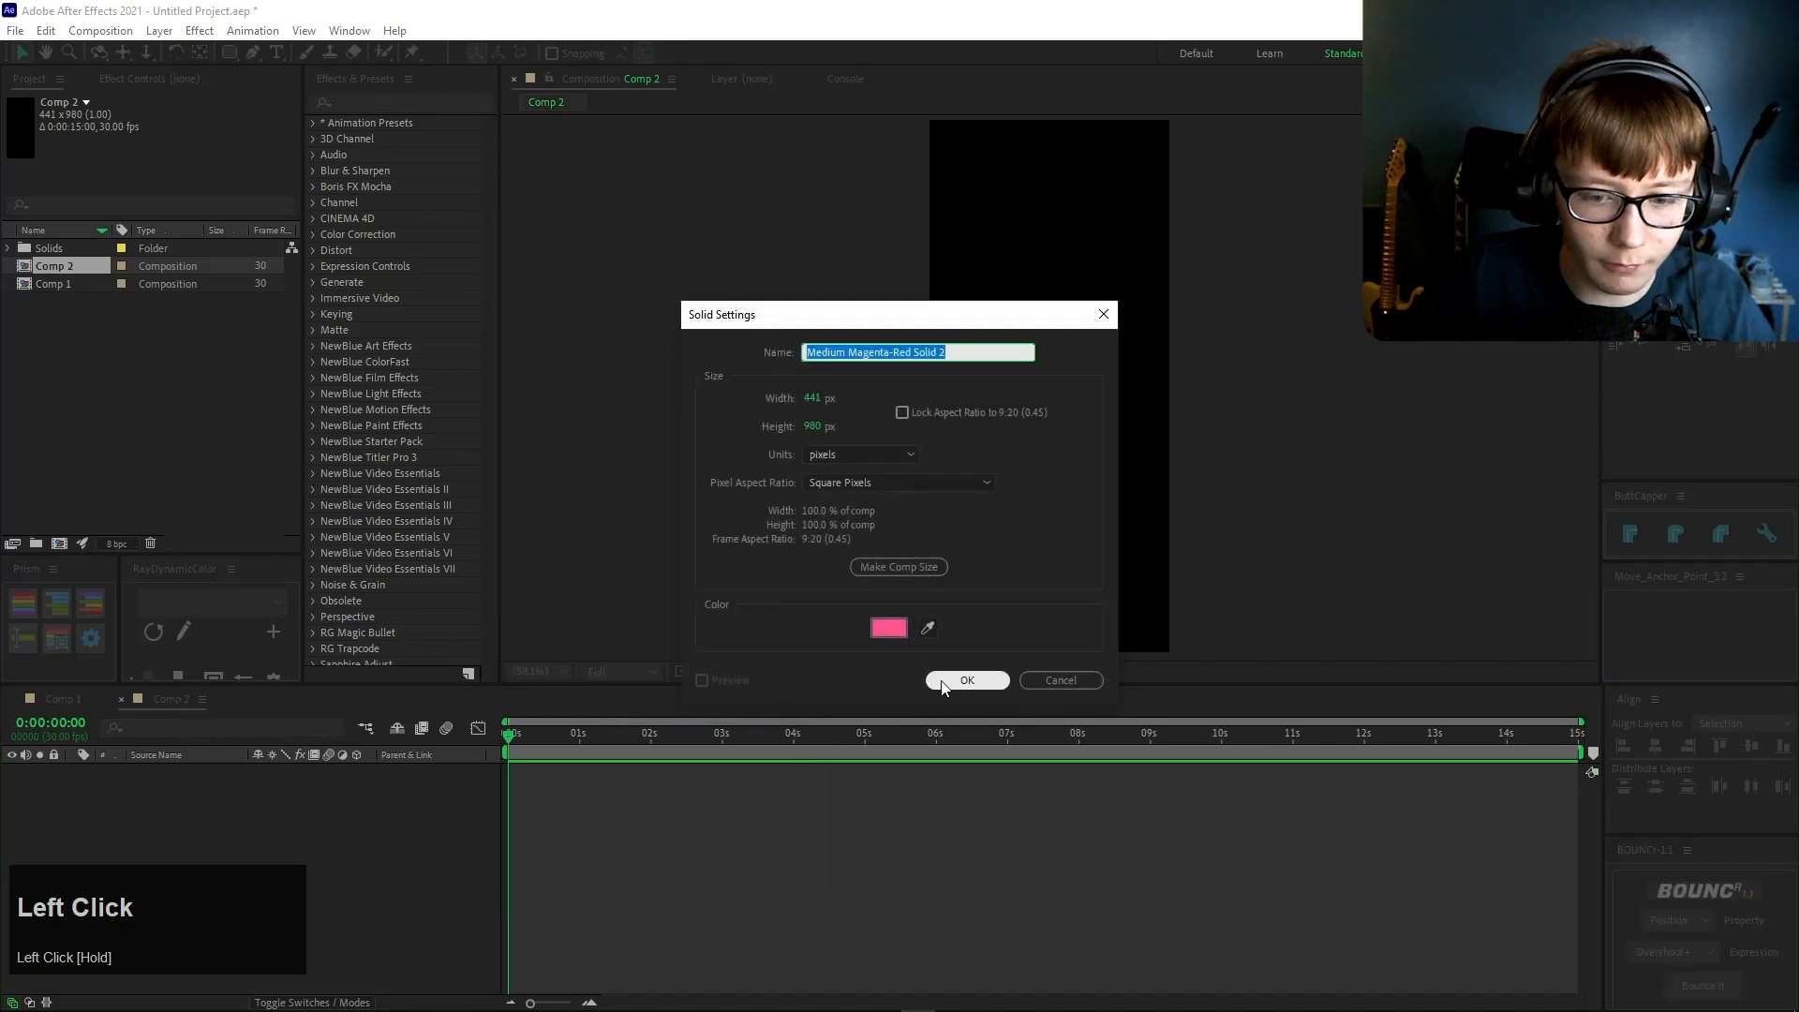
click(885, 627)
click(1576, 497)
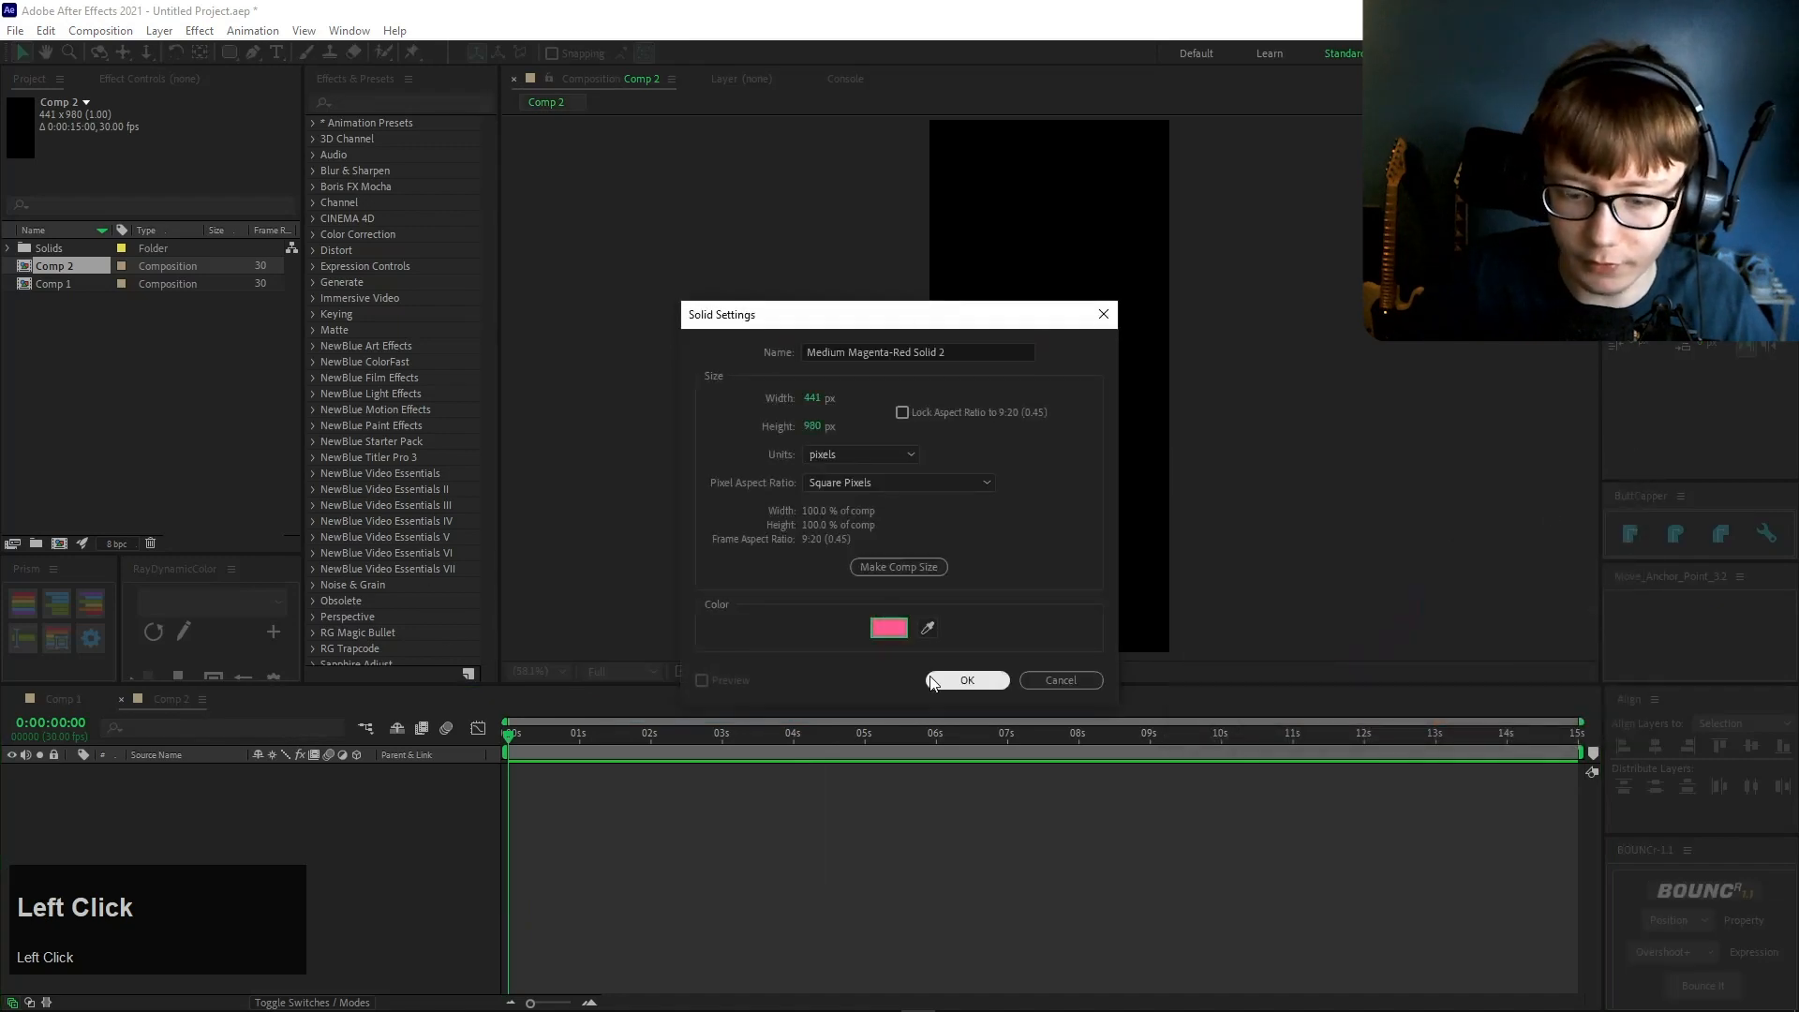
click(967, 680)
- Apply the Venetian Blinds effect to the pink solid with a 45° direction and 50% transition completion
click(403, 102)
text(venet)
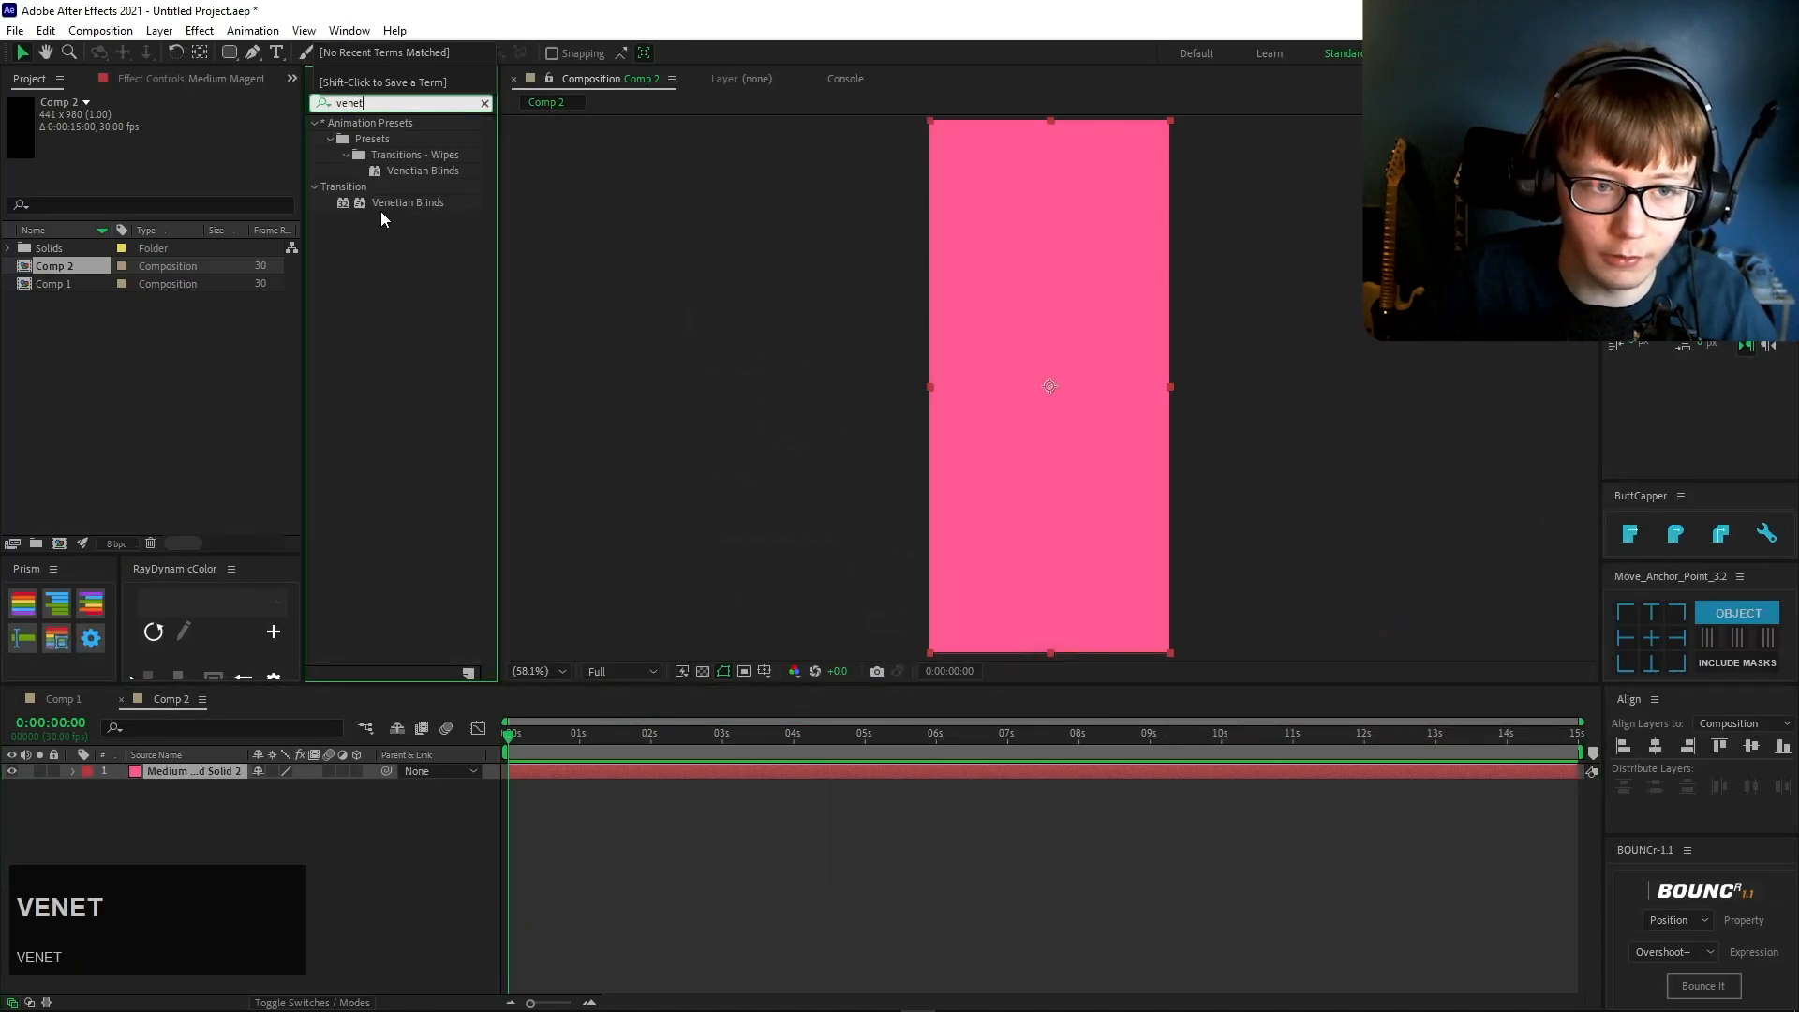
double_click(386, 199)
click(198, 150)
text(45)
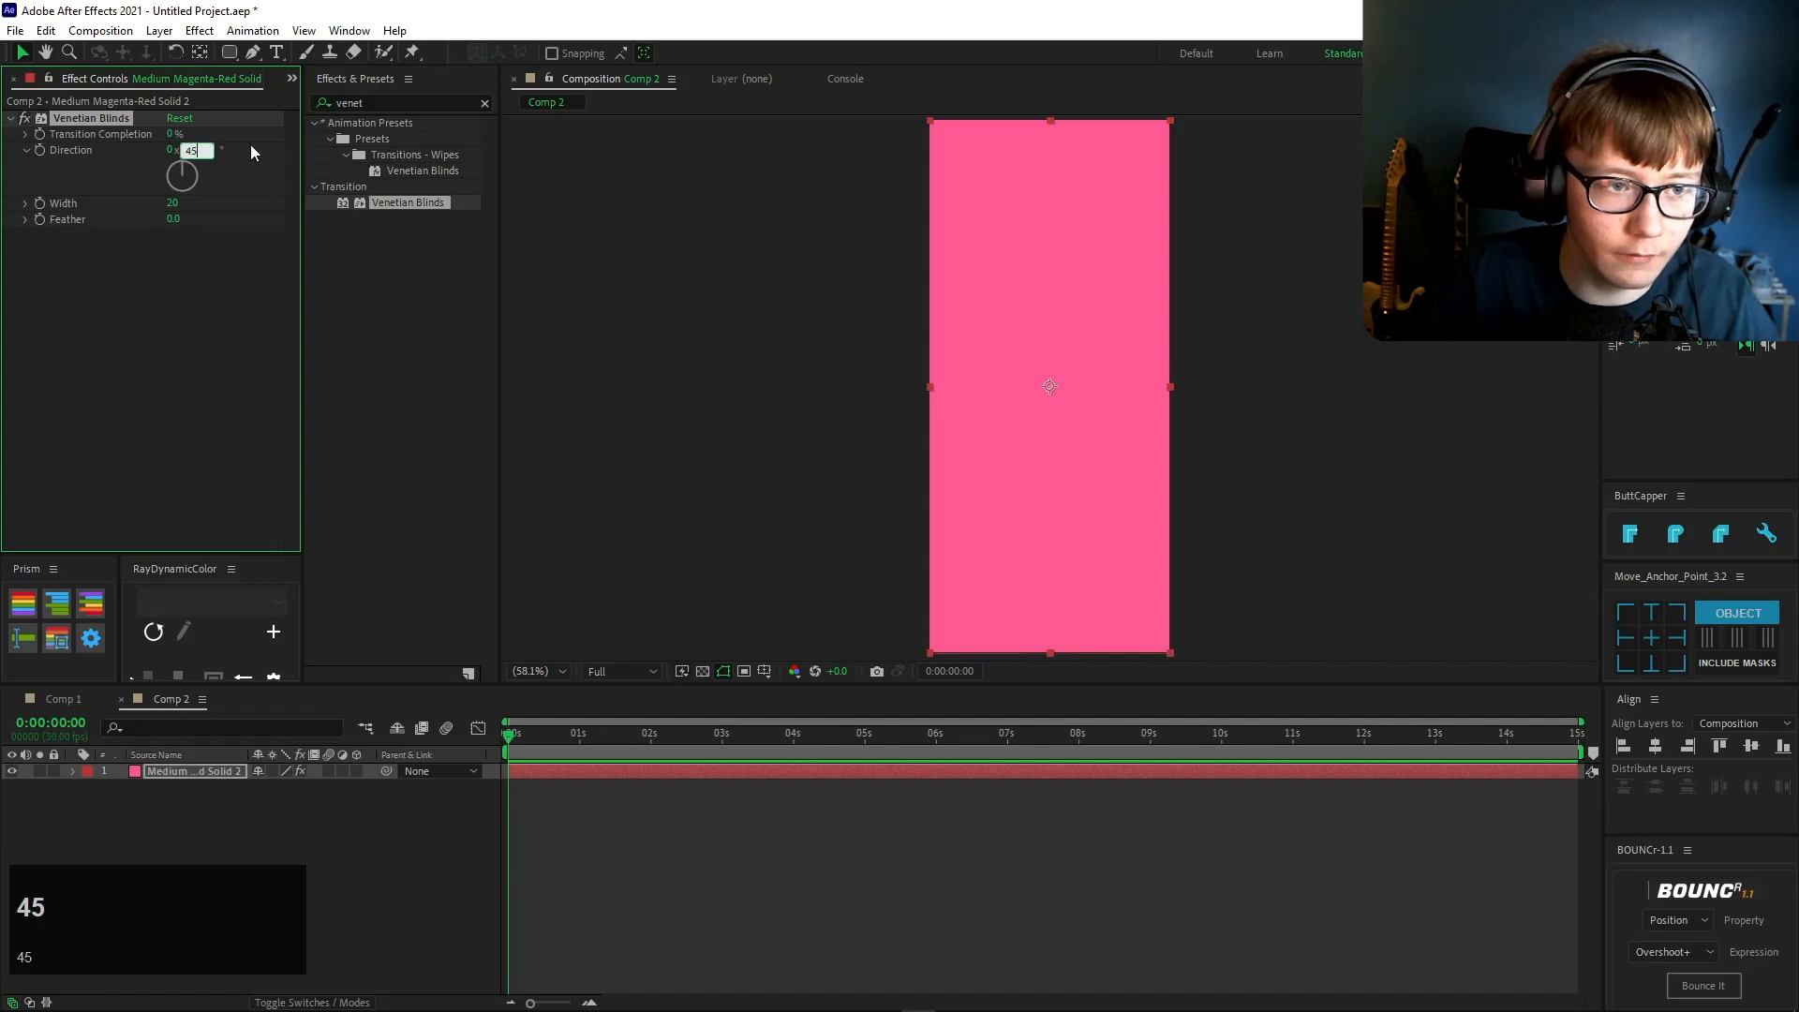
click(168, 139)
text(50)
key(Return)
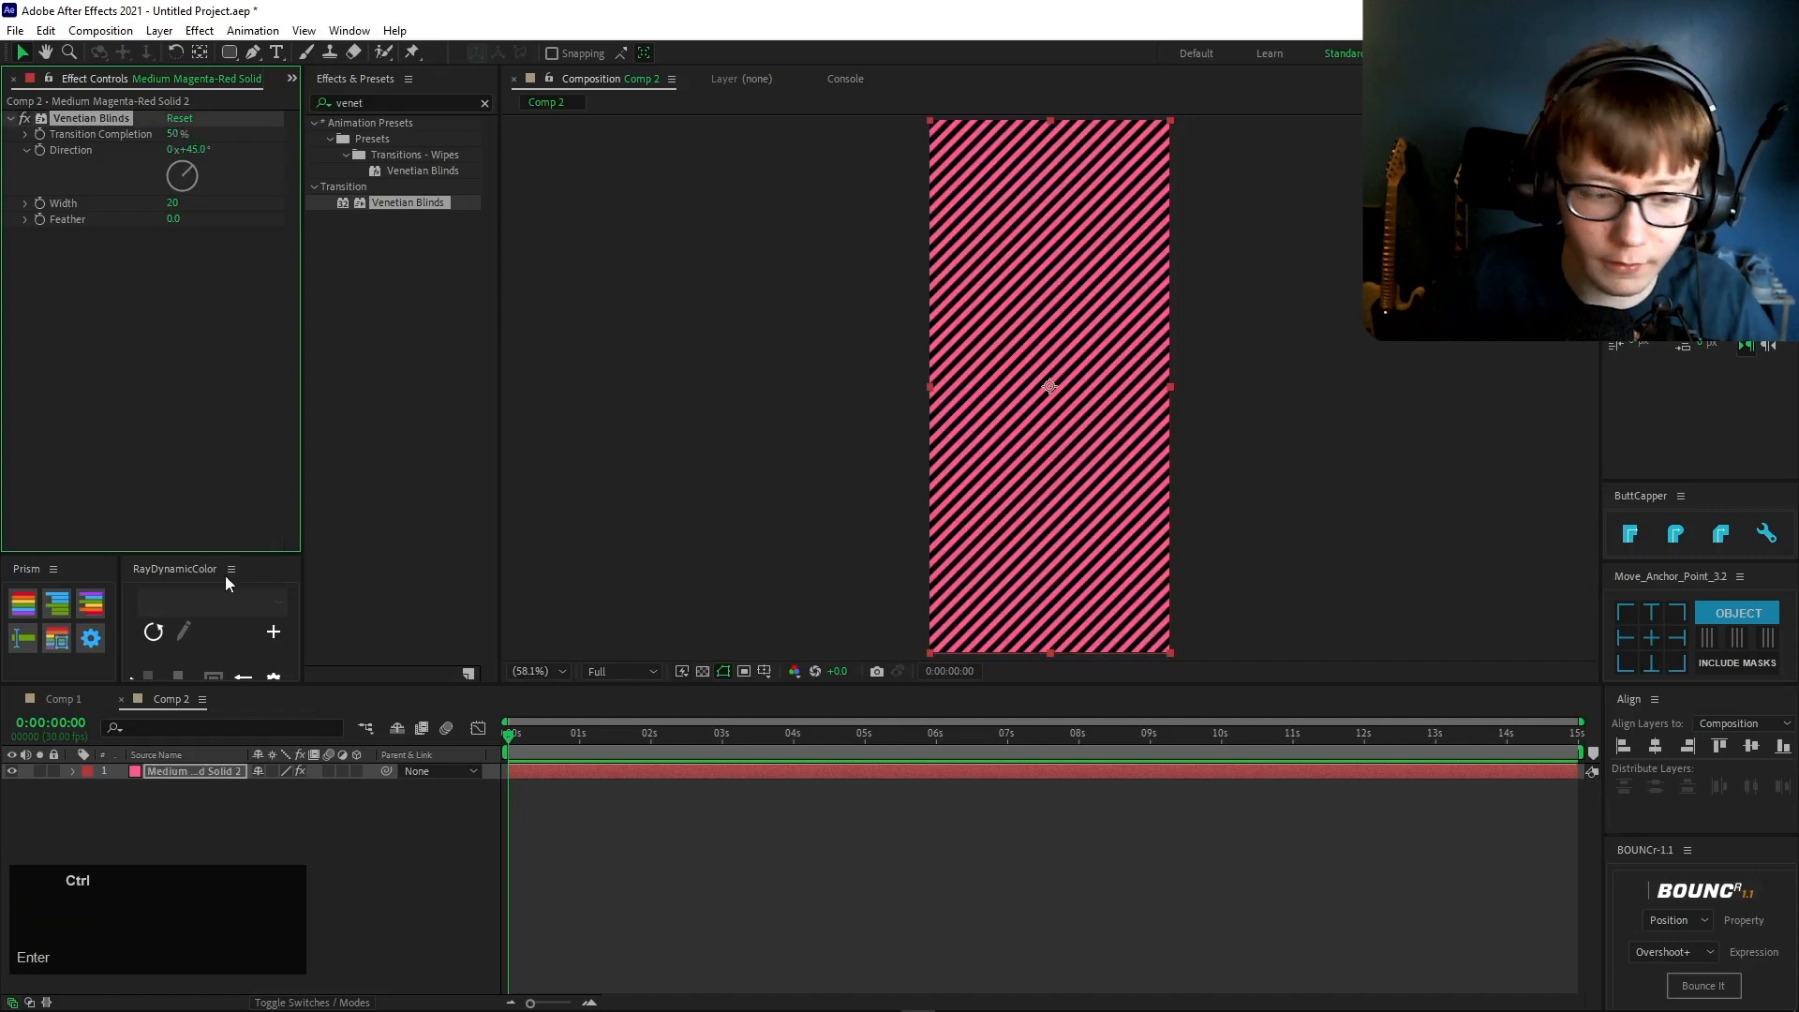
- Duplicate the striped pink solid and remove the Venetian Blinds effect from the lower copy
key(ctrl+d)
key(ctrl+z)
click(204, 771)
key(ctrl+d)
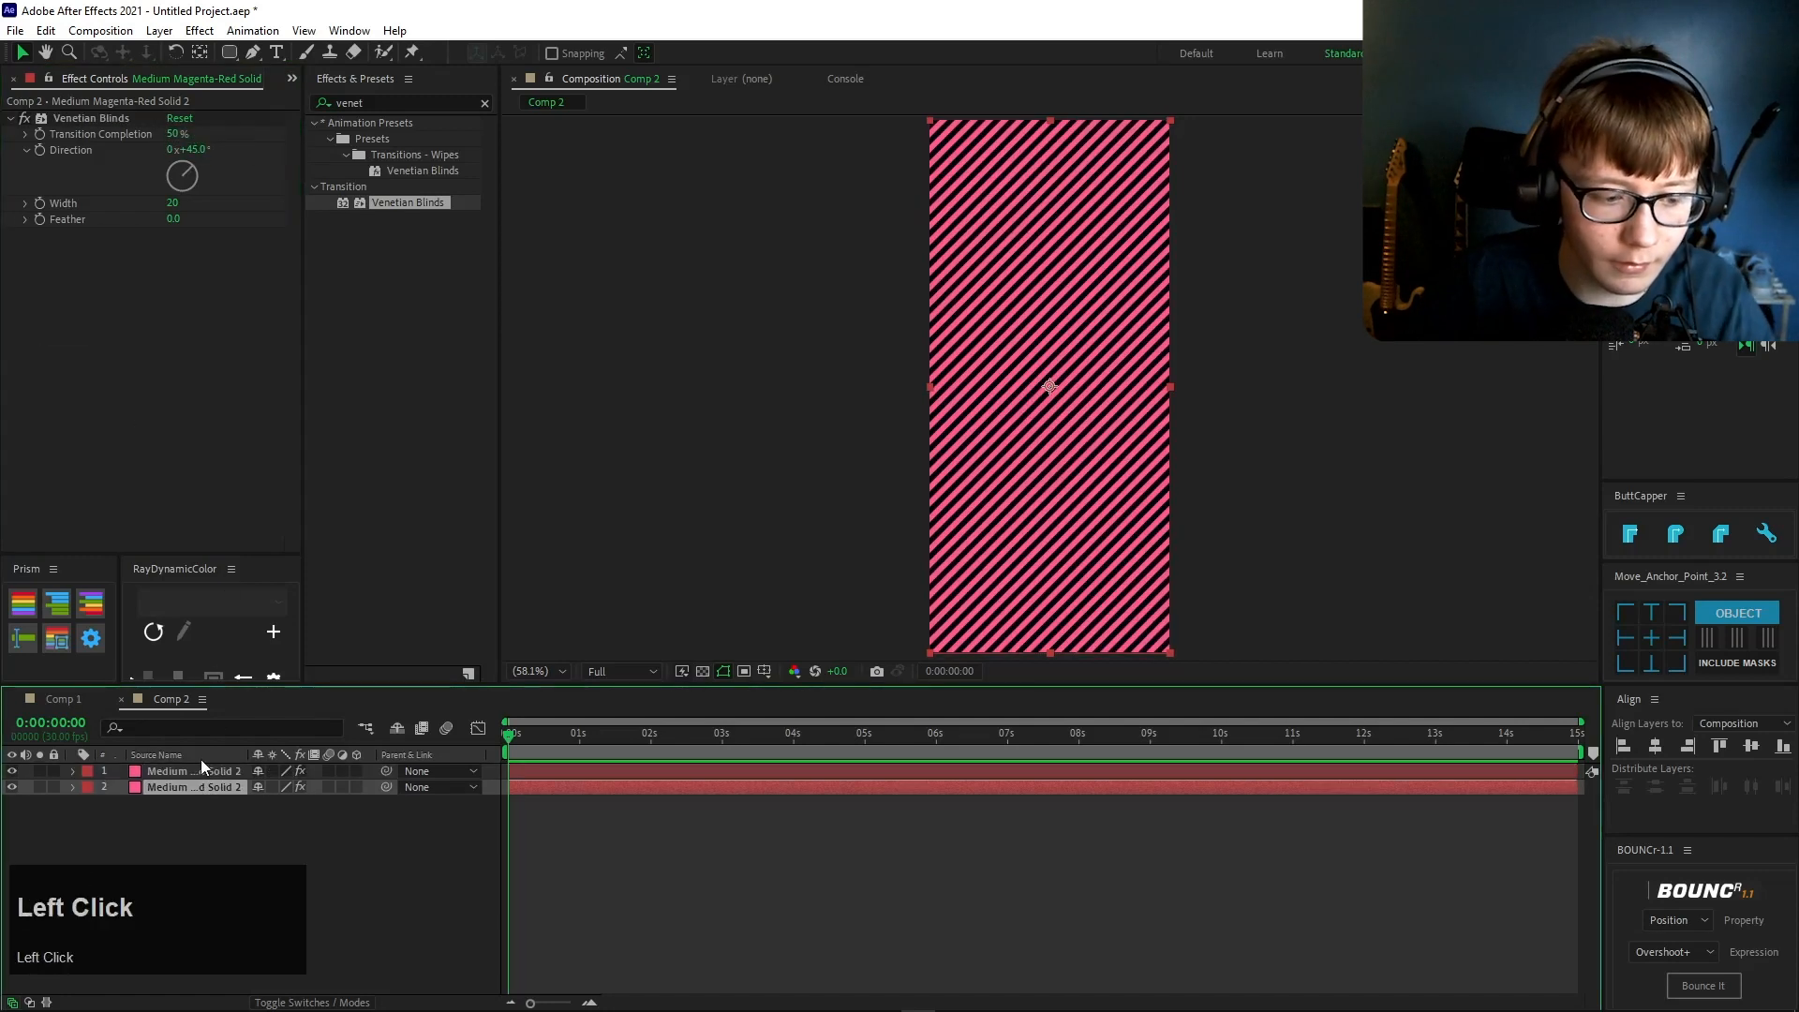
click(77, 121)
key(Delete)
click(56, 699)
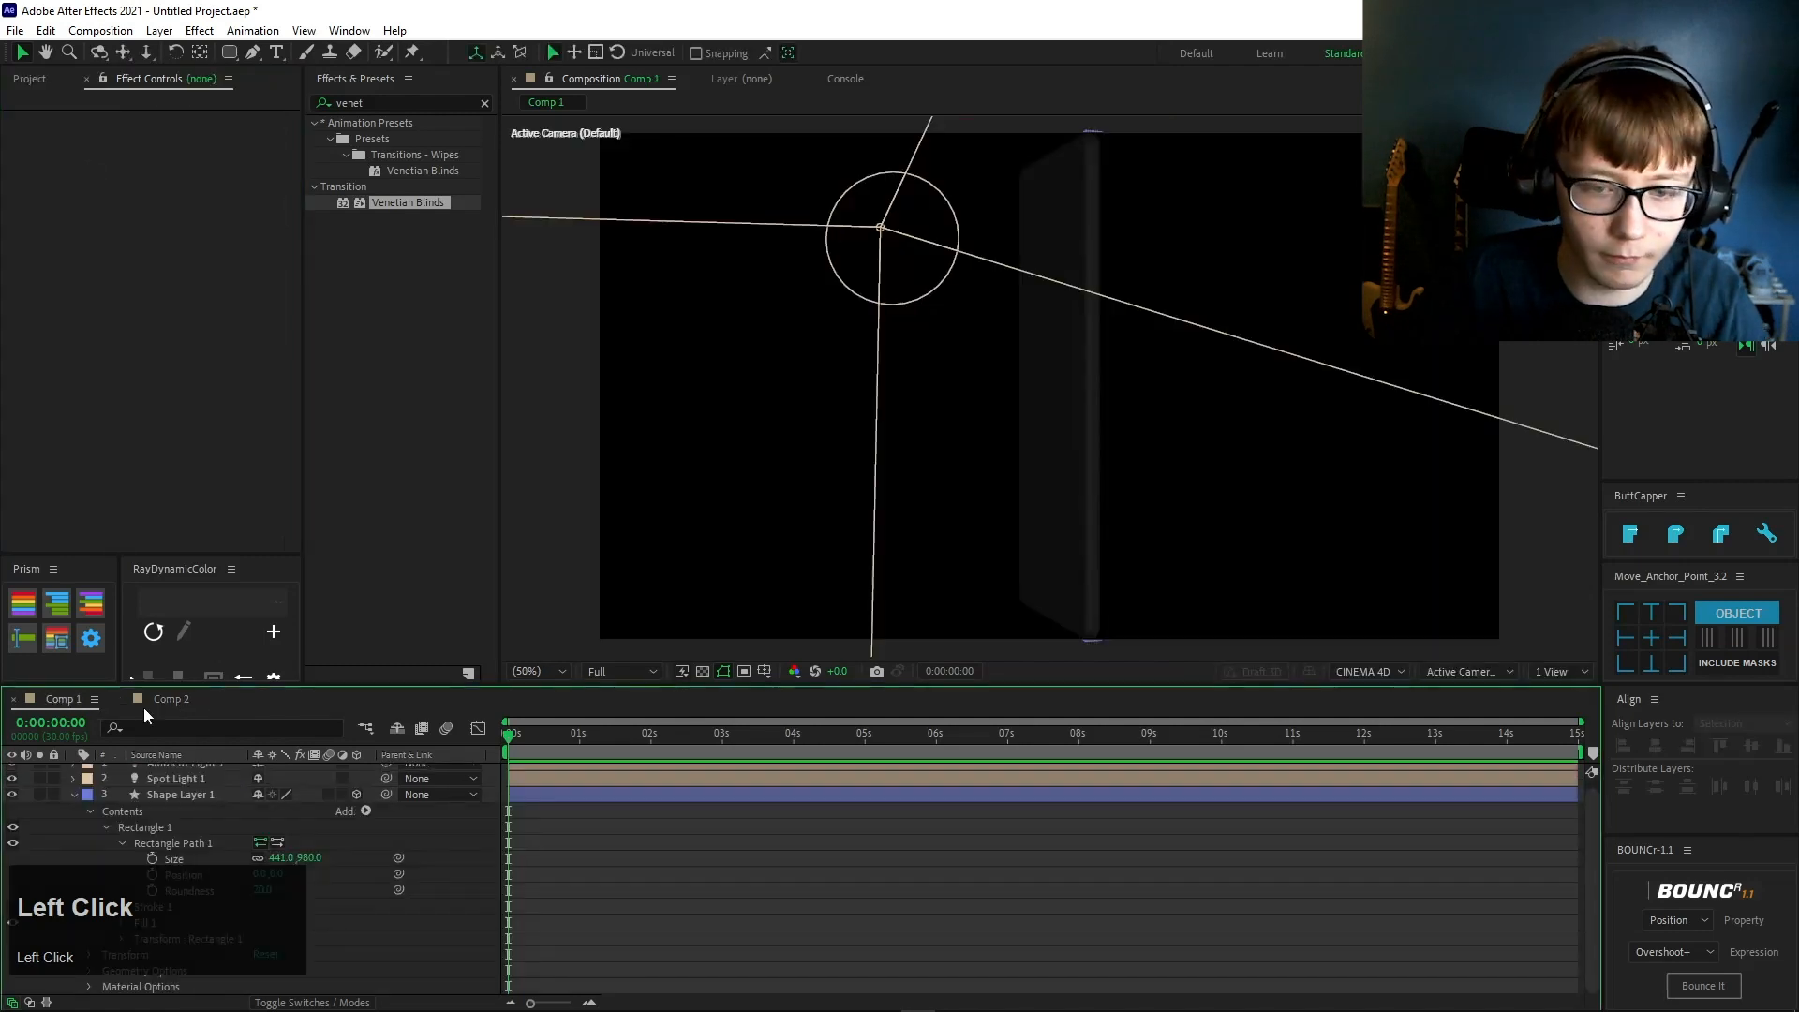
click(160, 700)
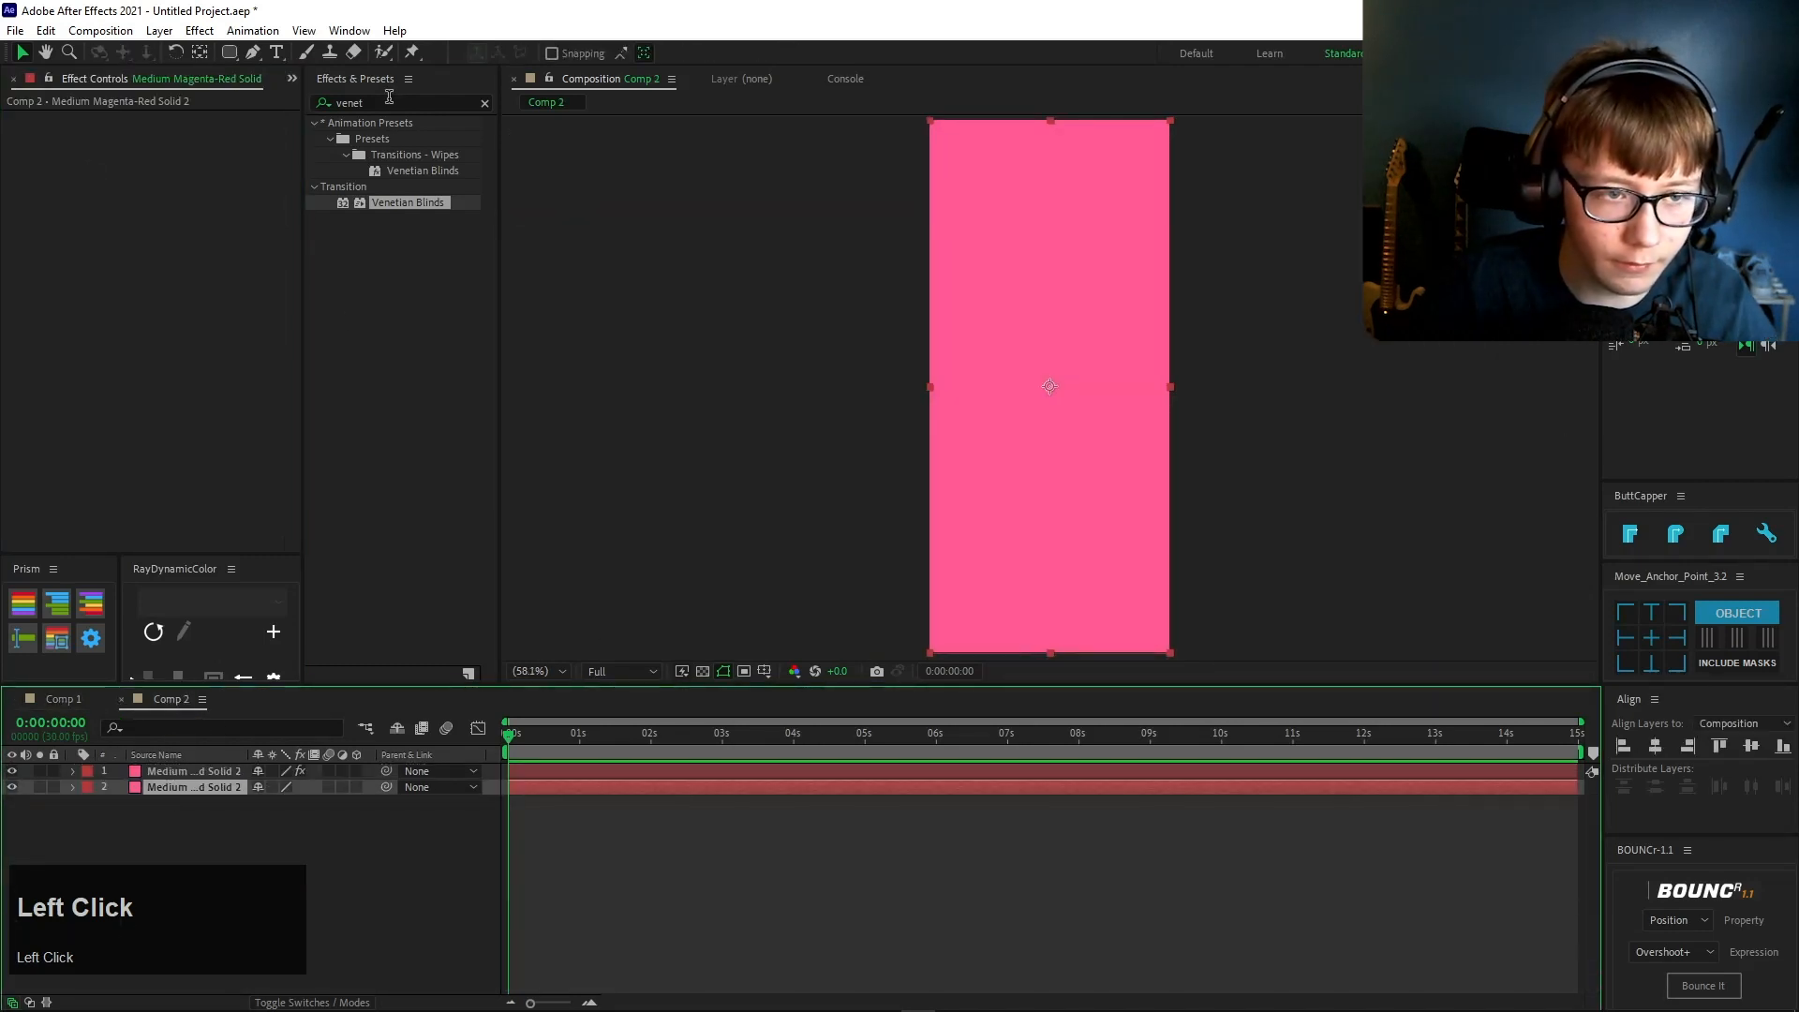
- Apply a Fill effect to the lower solid and set its colour to black (000000)
text(fill)
drag(377, 234, 98, 243)
click(175, 166)
drag(1200, 634, 1193, 816)
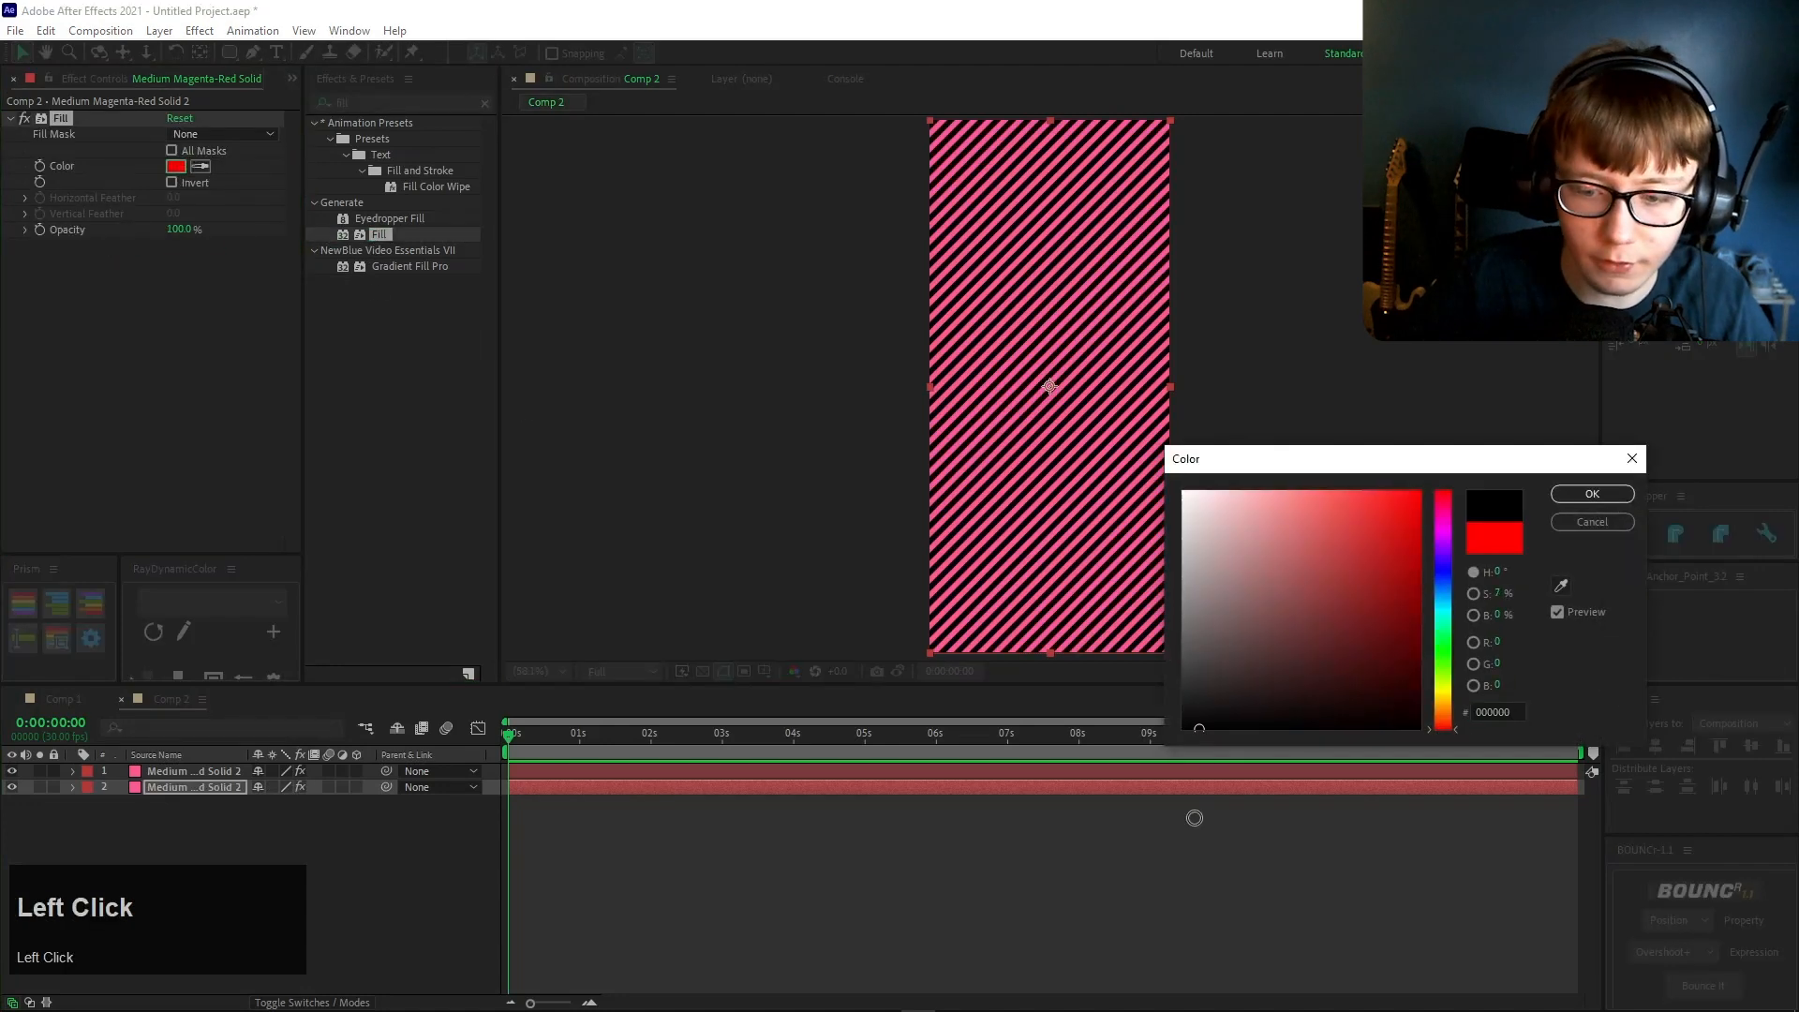
click(1624, 494)
click(1071, 921)
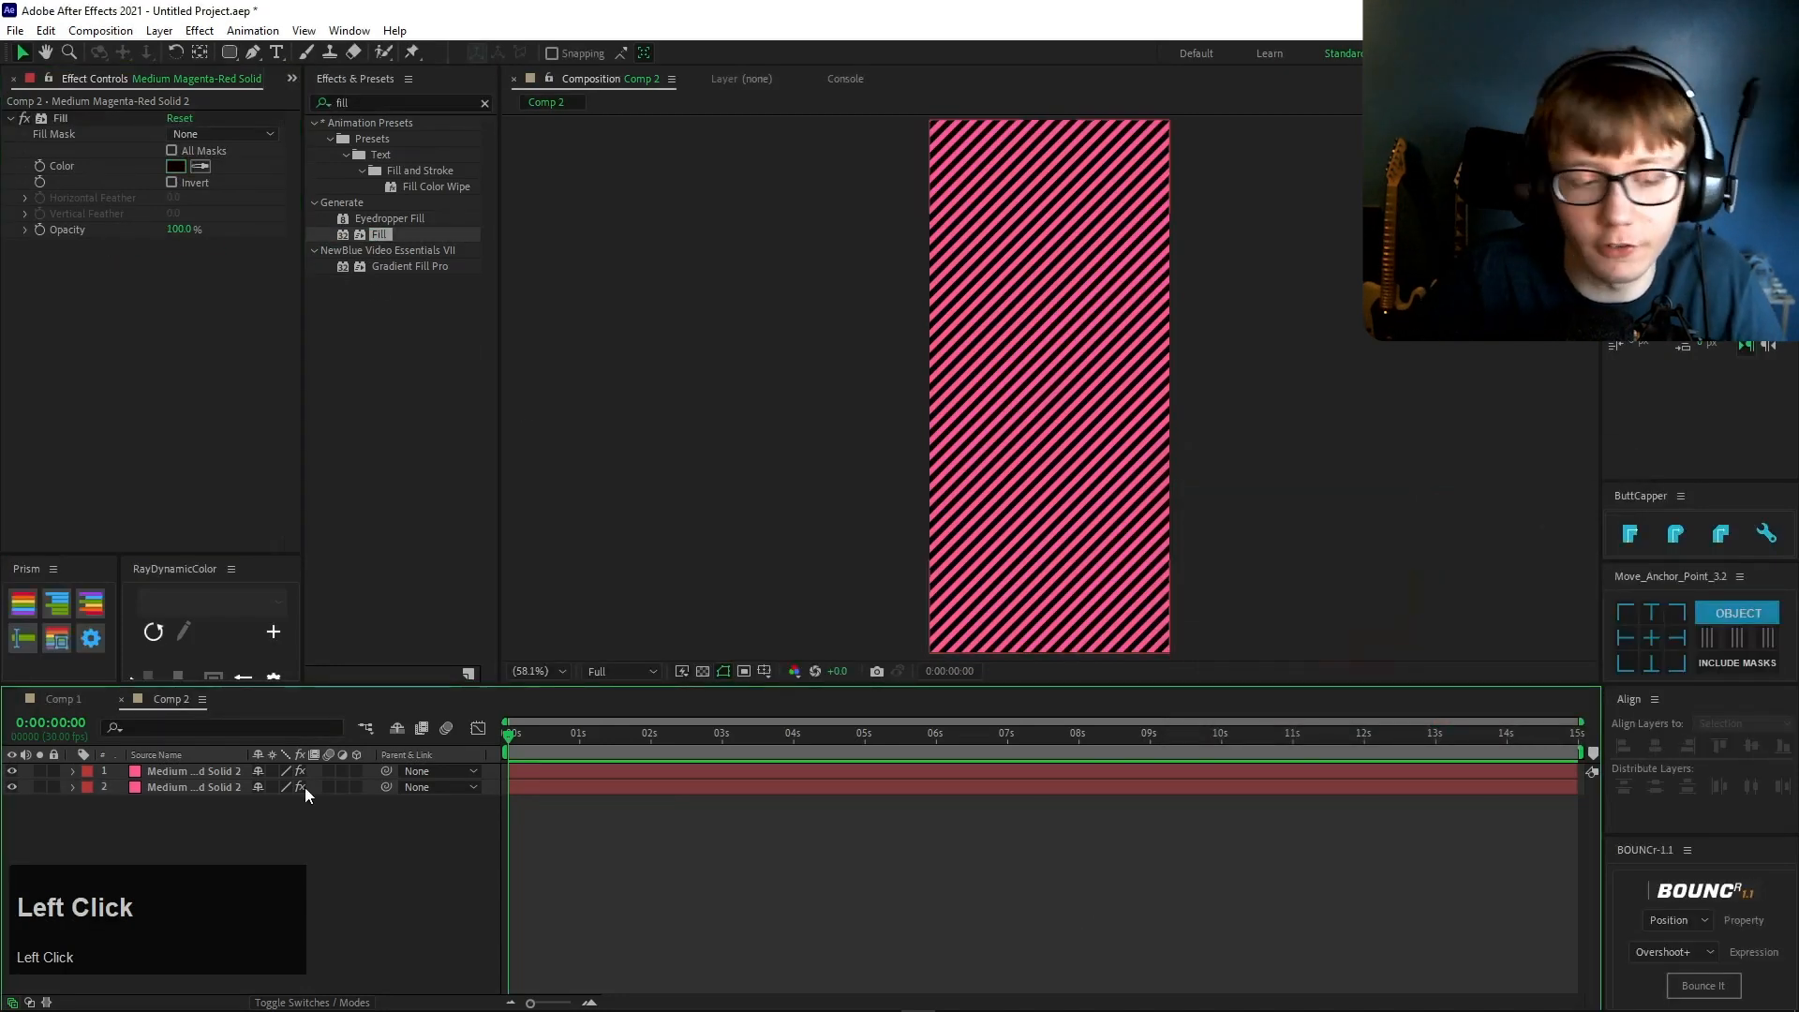
- Place Comp 2 in Comp 1 directly above Shape Layer 1 and make it a 3D layer
click(75, 699)
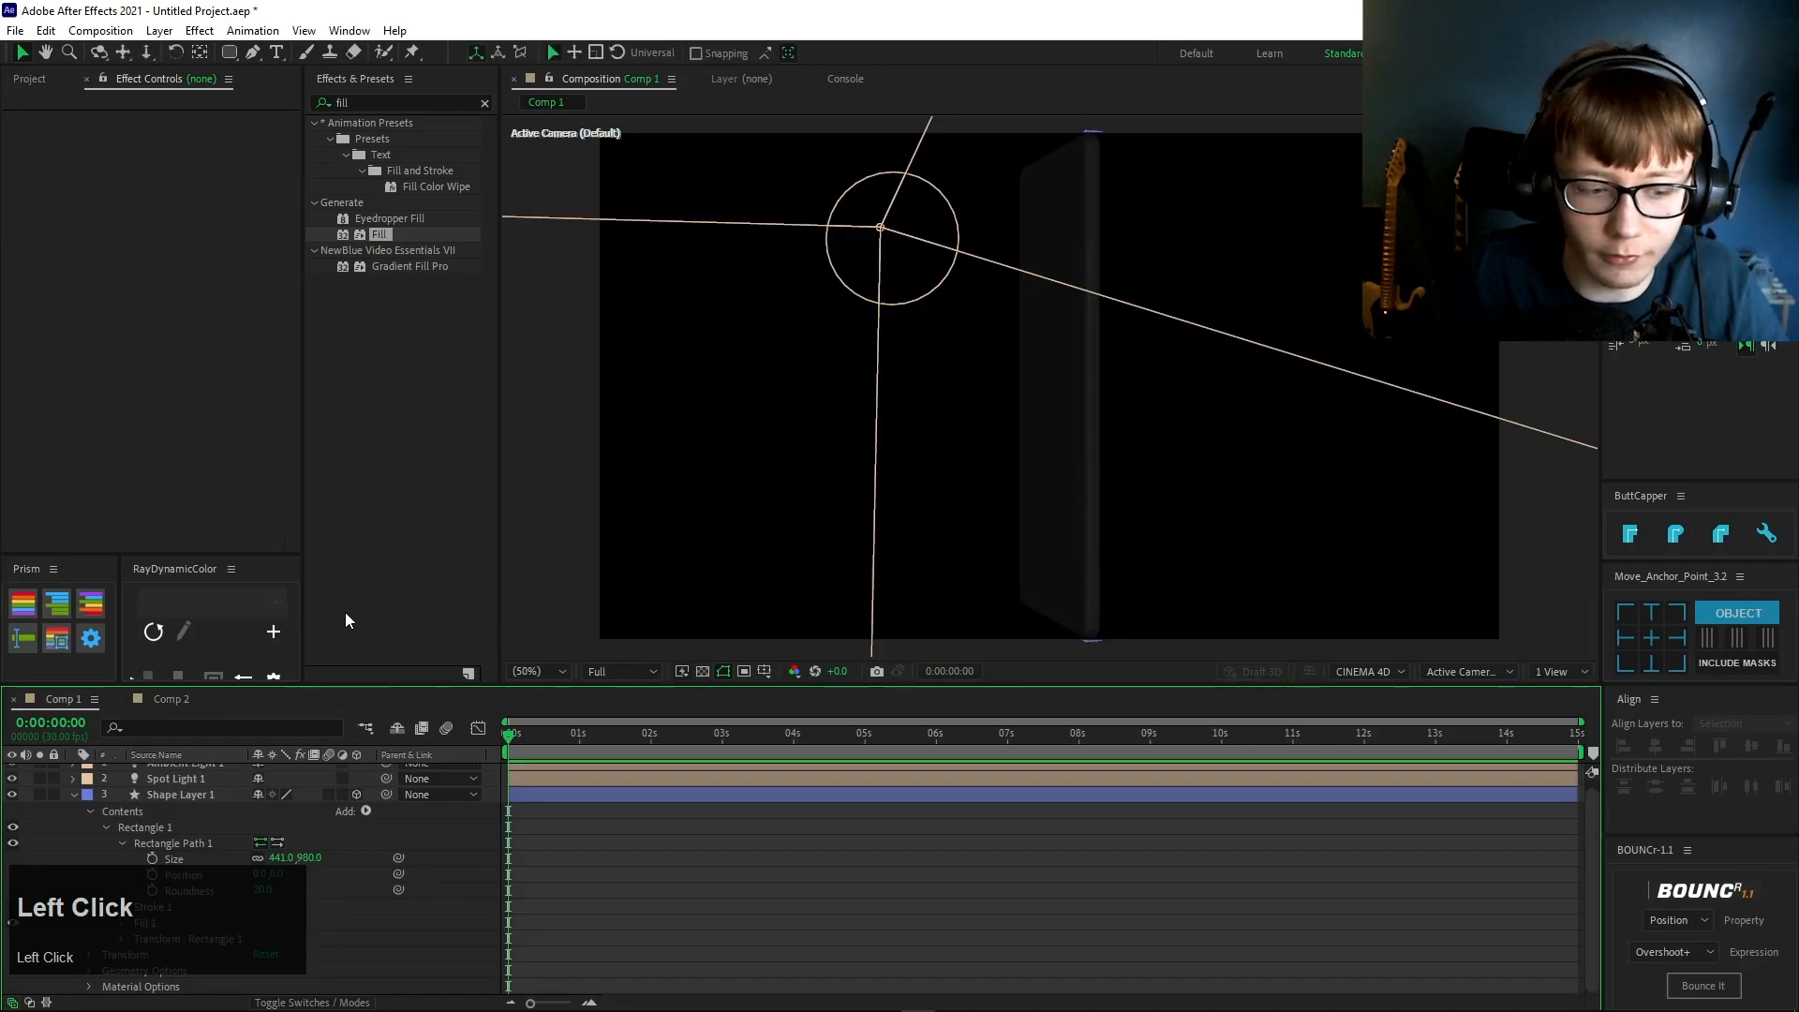
click(168, 700)
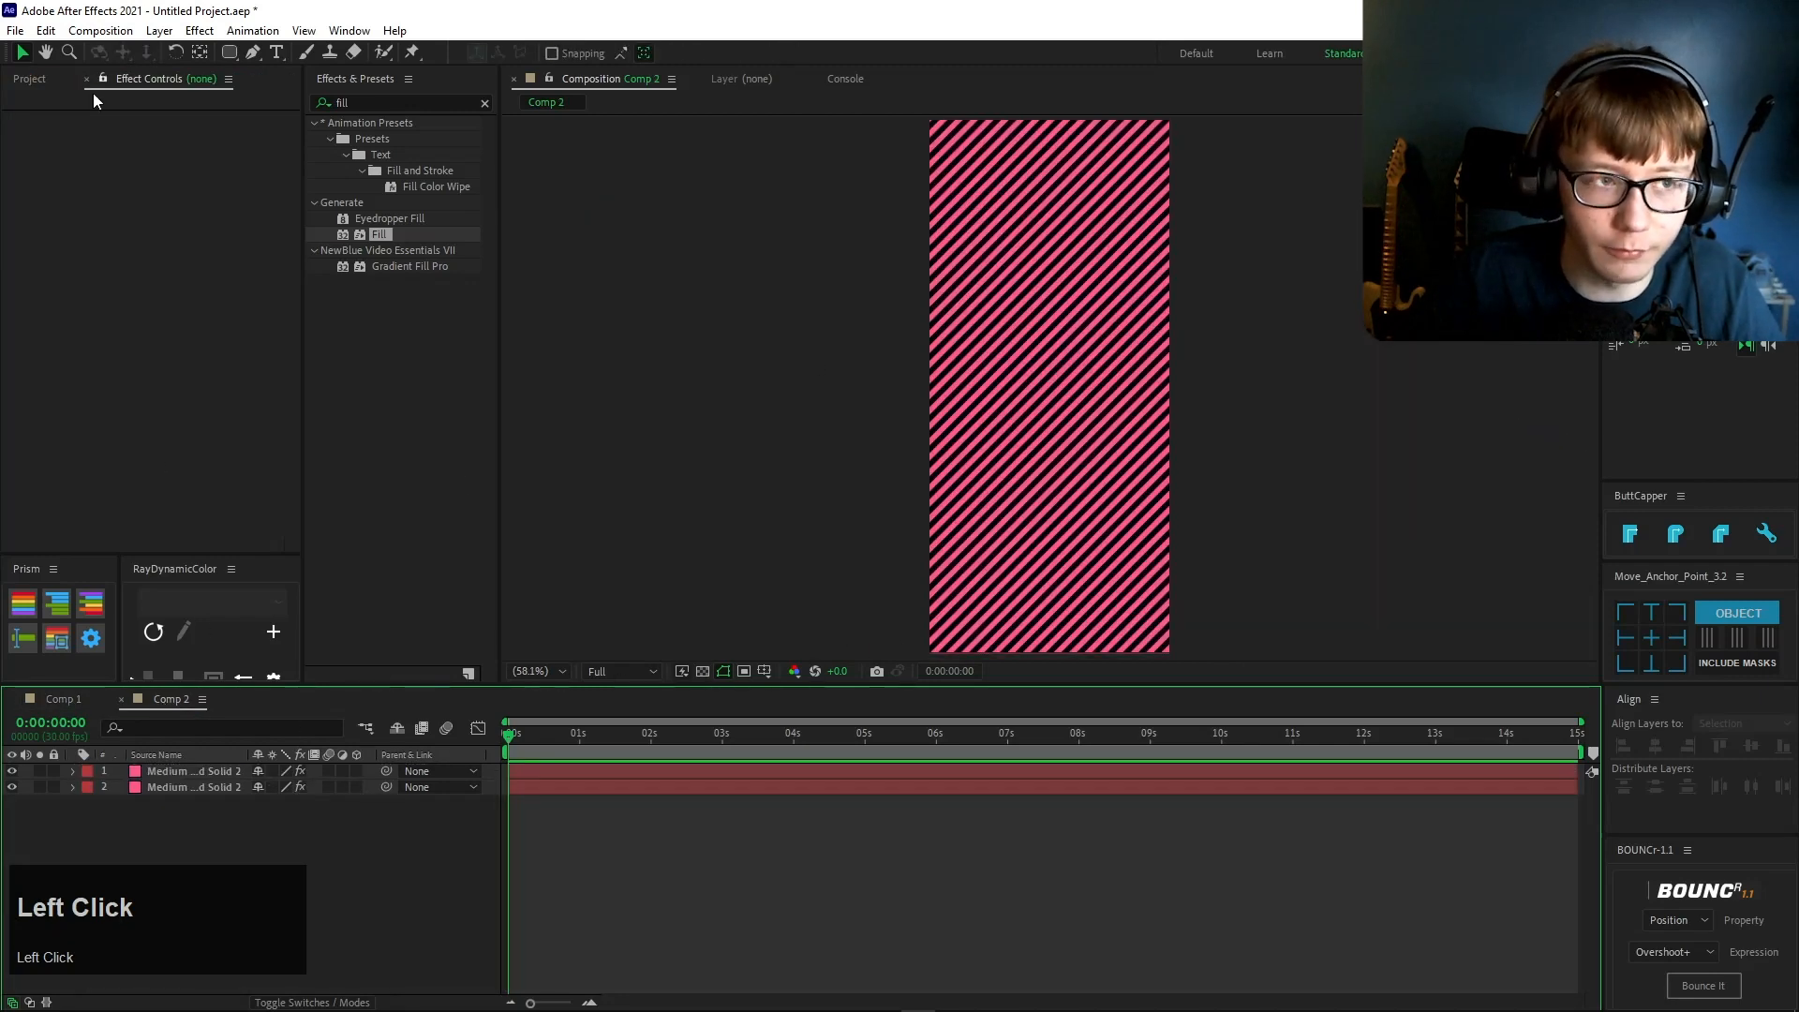
click(65, 703)
scroll(190, 811, up, 2)
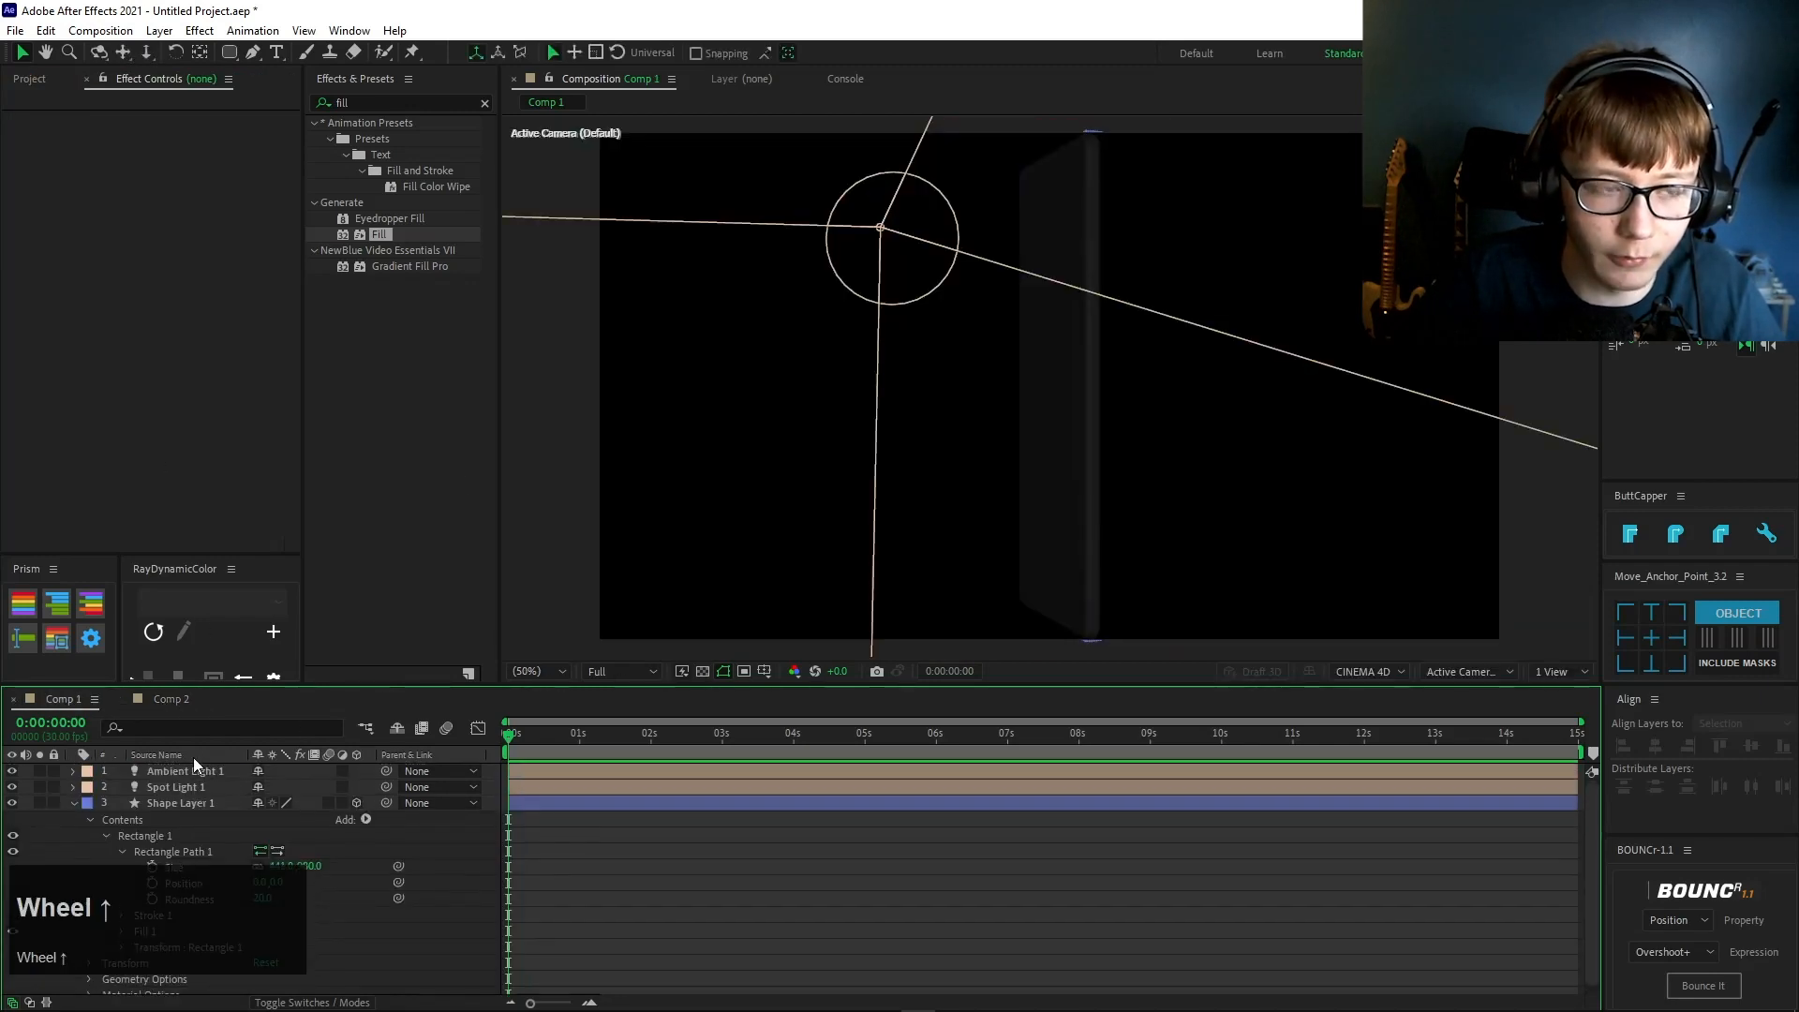
key(s)
key(s)
click(29, 79)
drag(54, 266, 175, 801)
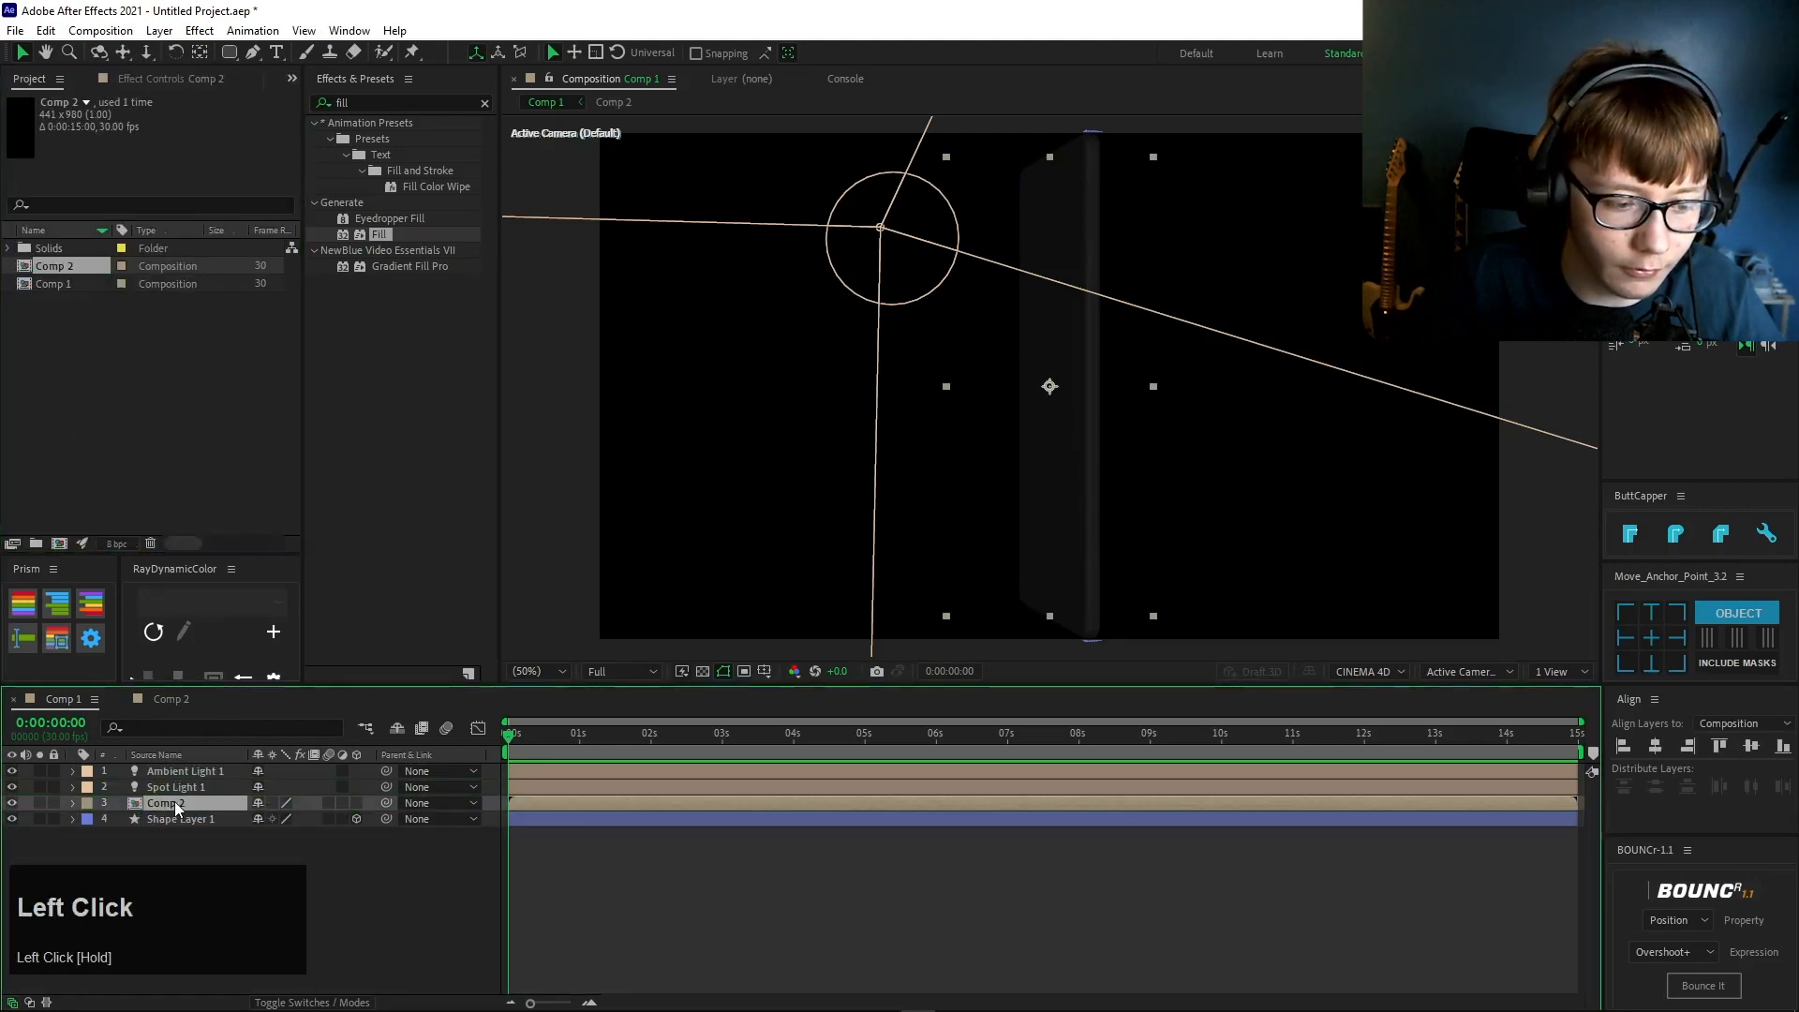
click(357, 803)
- Set Shape Layer 1's Y rotation to 0° so it faces the same way as Comp 2
key(r)
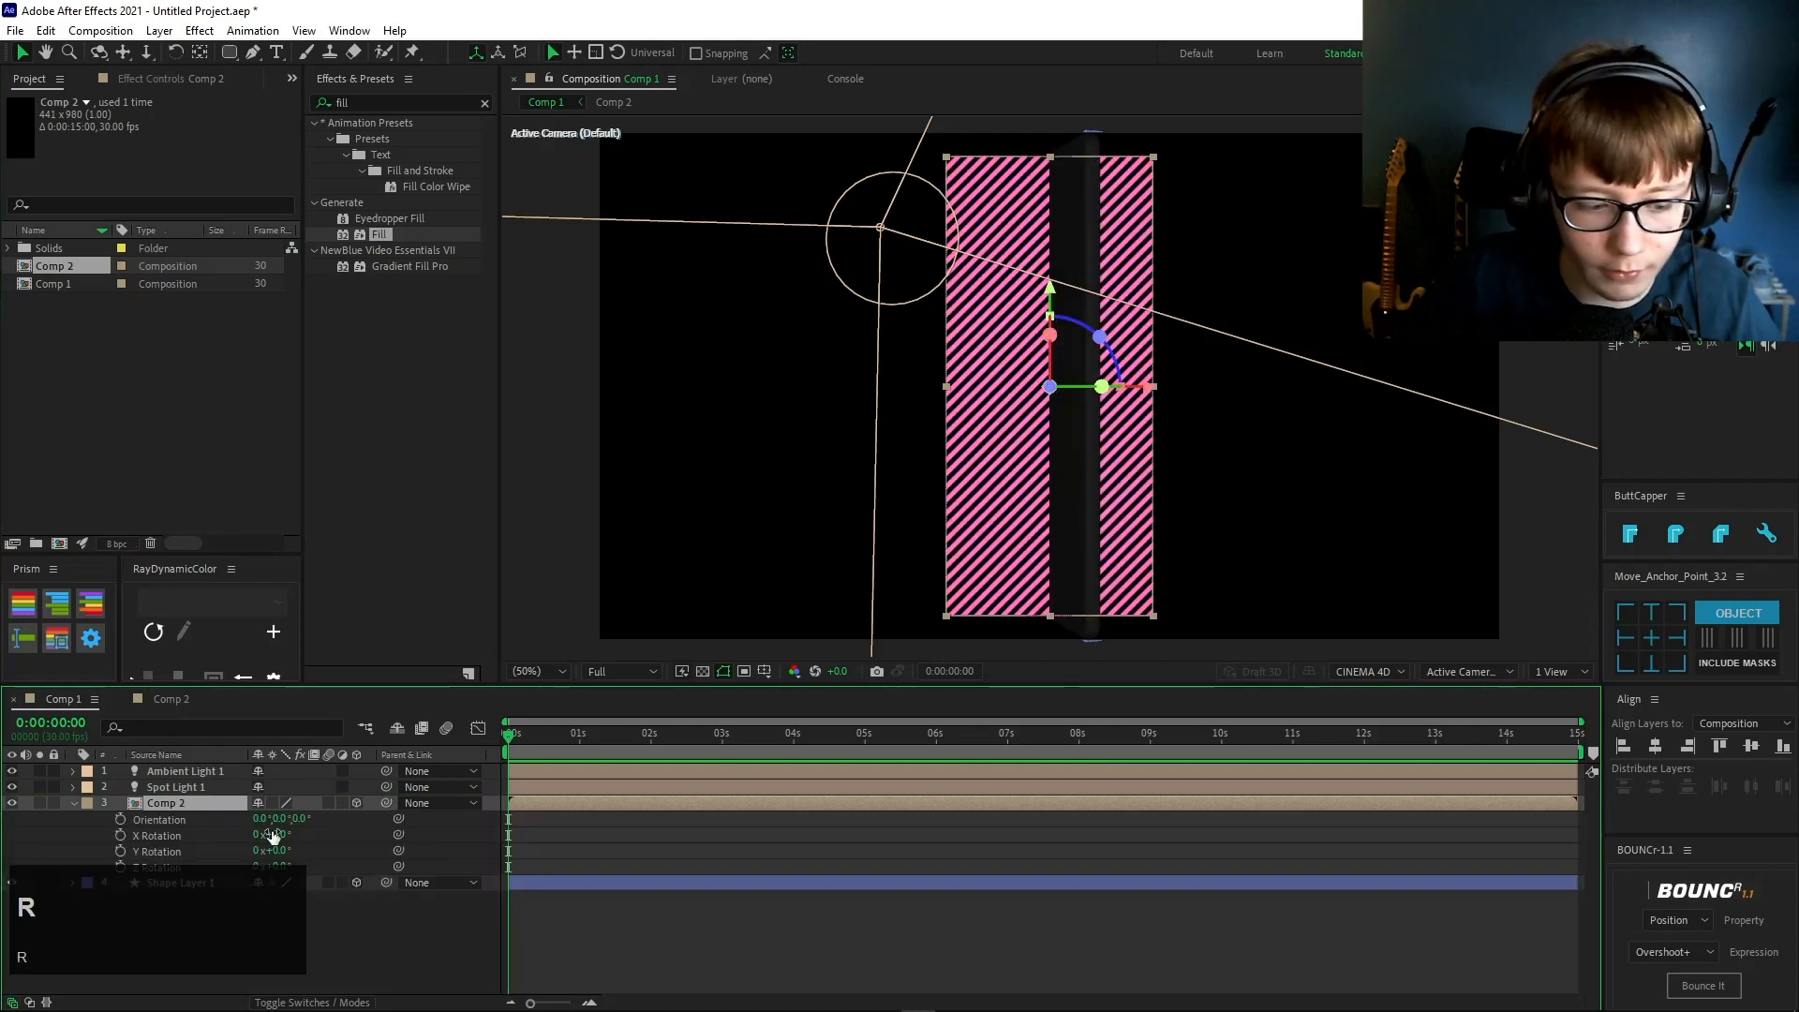
key(r)
click(184, 818)
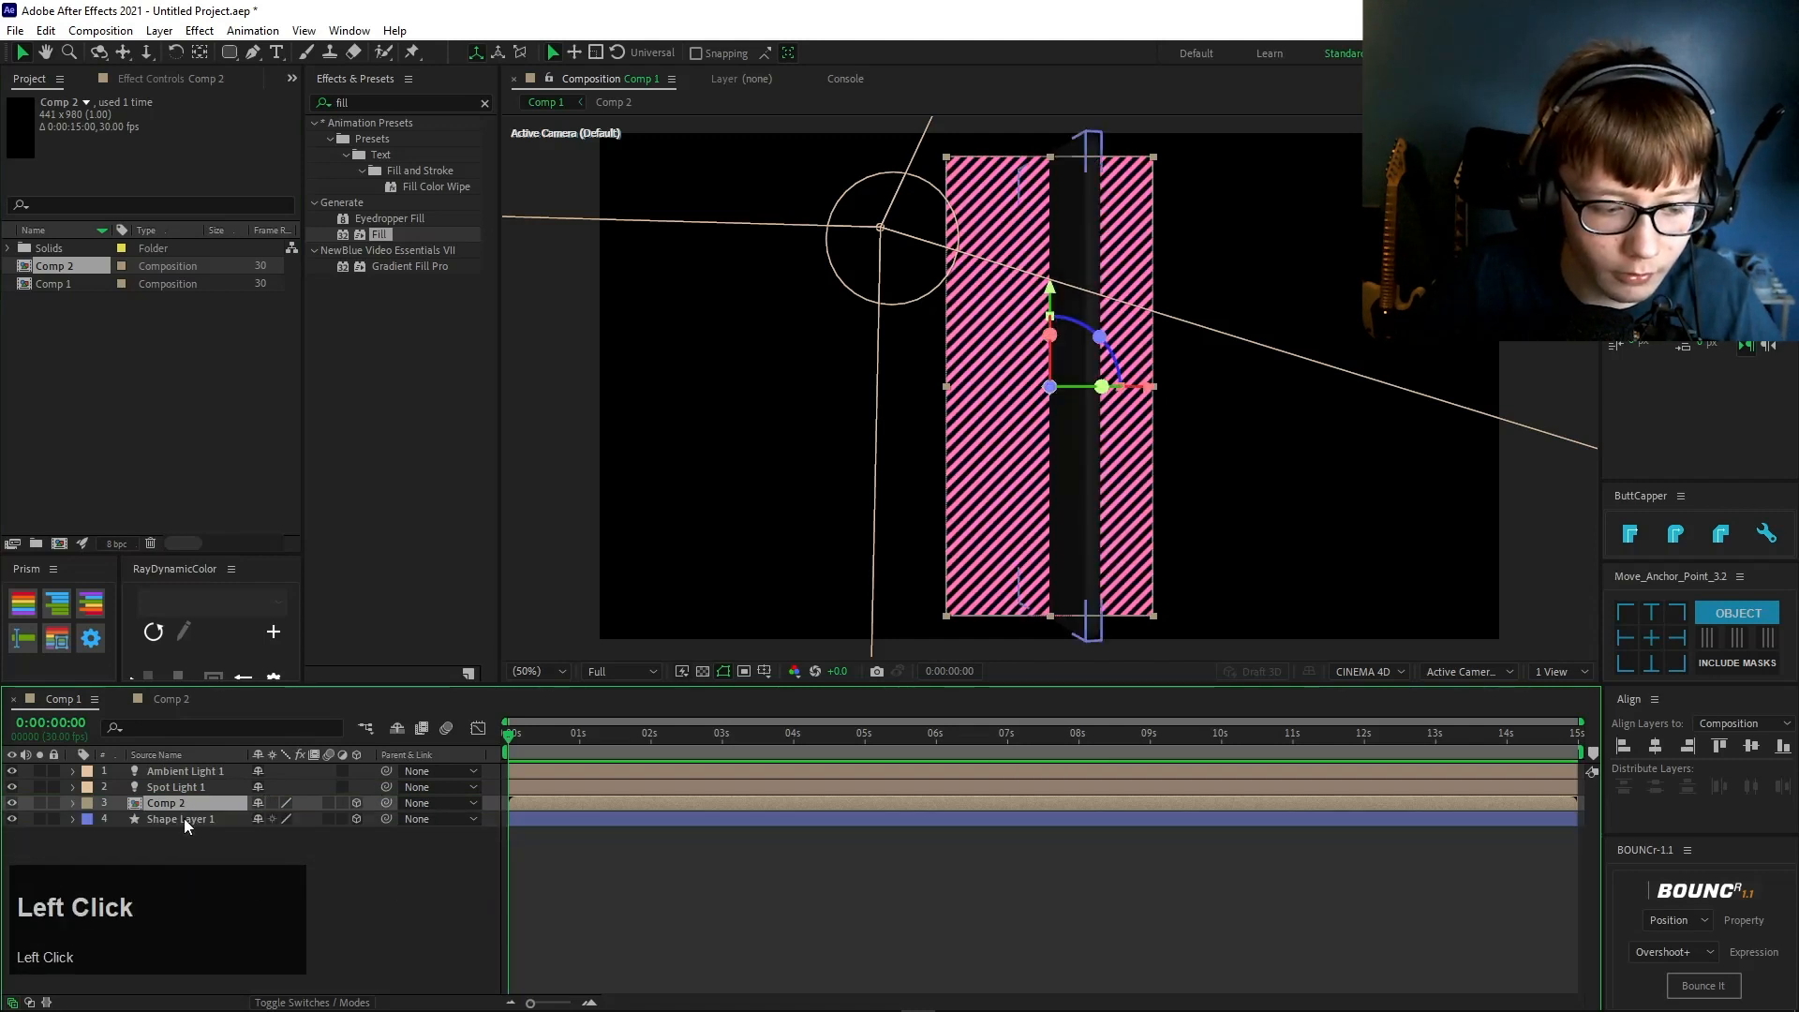
key(r)
scroll(316, 857, down, 1)
click(277, 867)
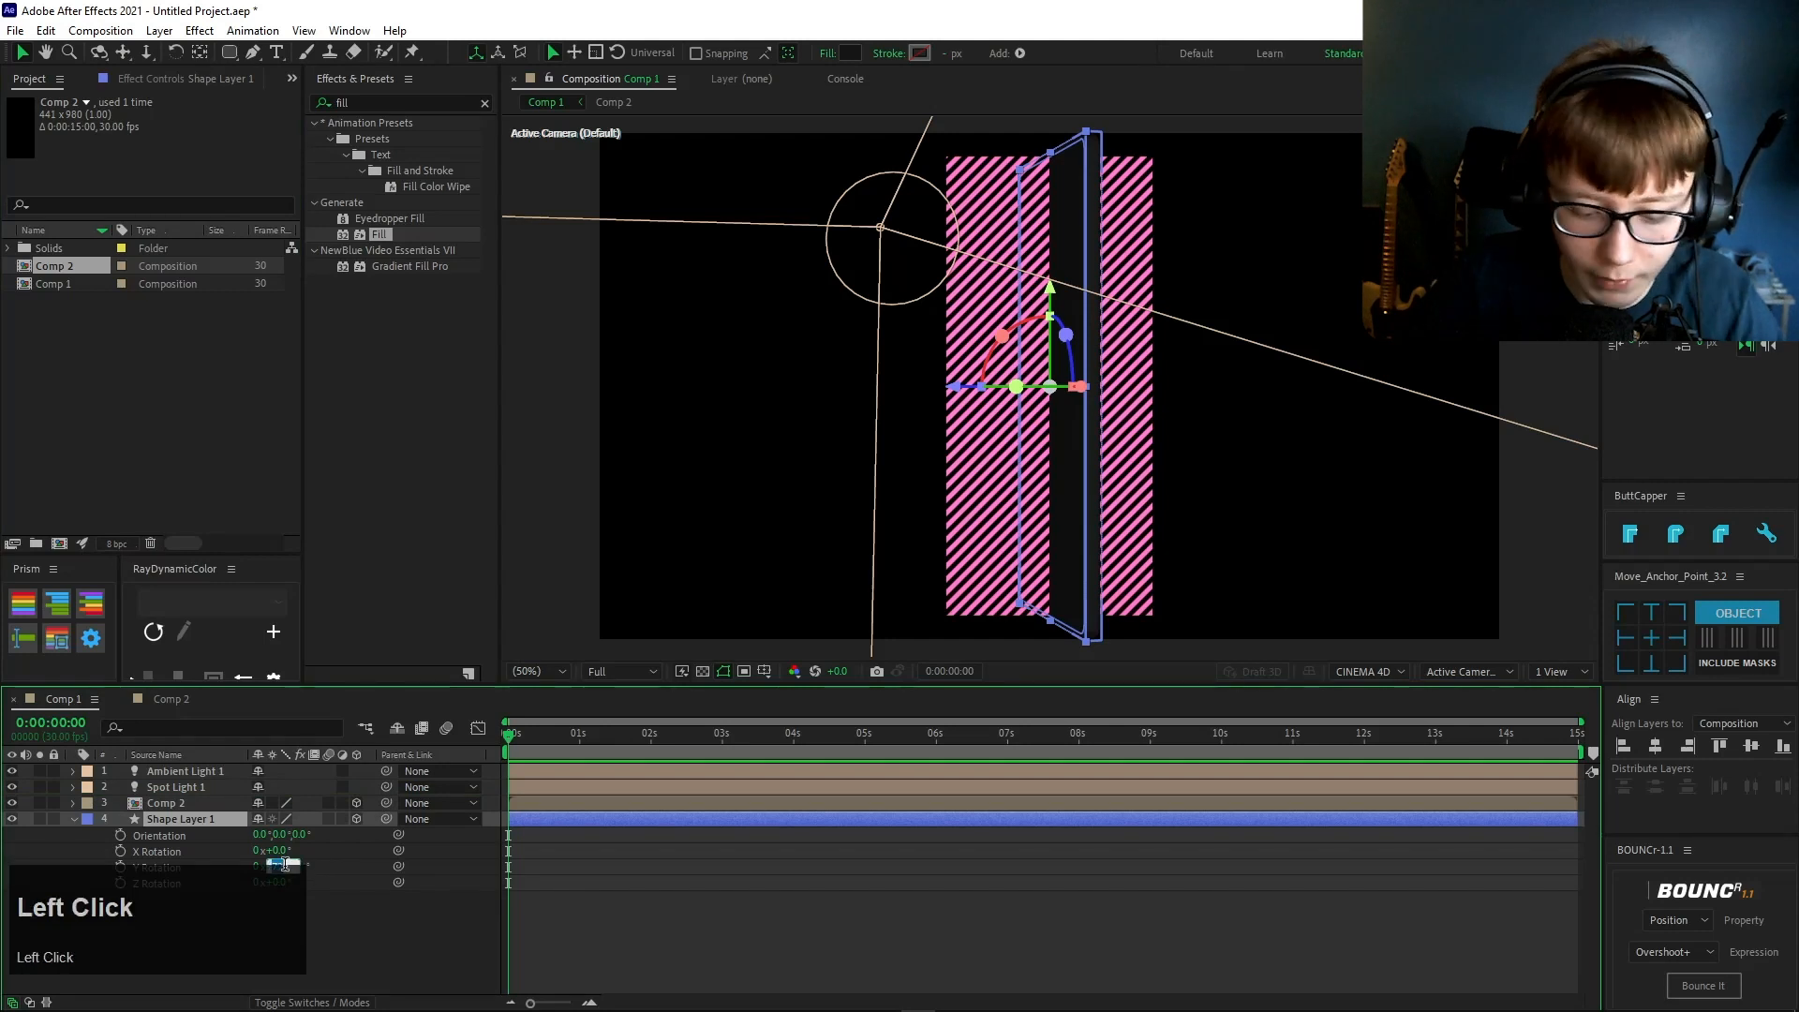
text(0)
key(Return)
click(318, 917)
- Using the Left view, nudge Comp 2 along its depth axis to a Z position of -0.2, just in front of the shape
click(611, 669)
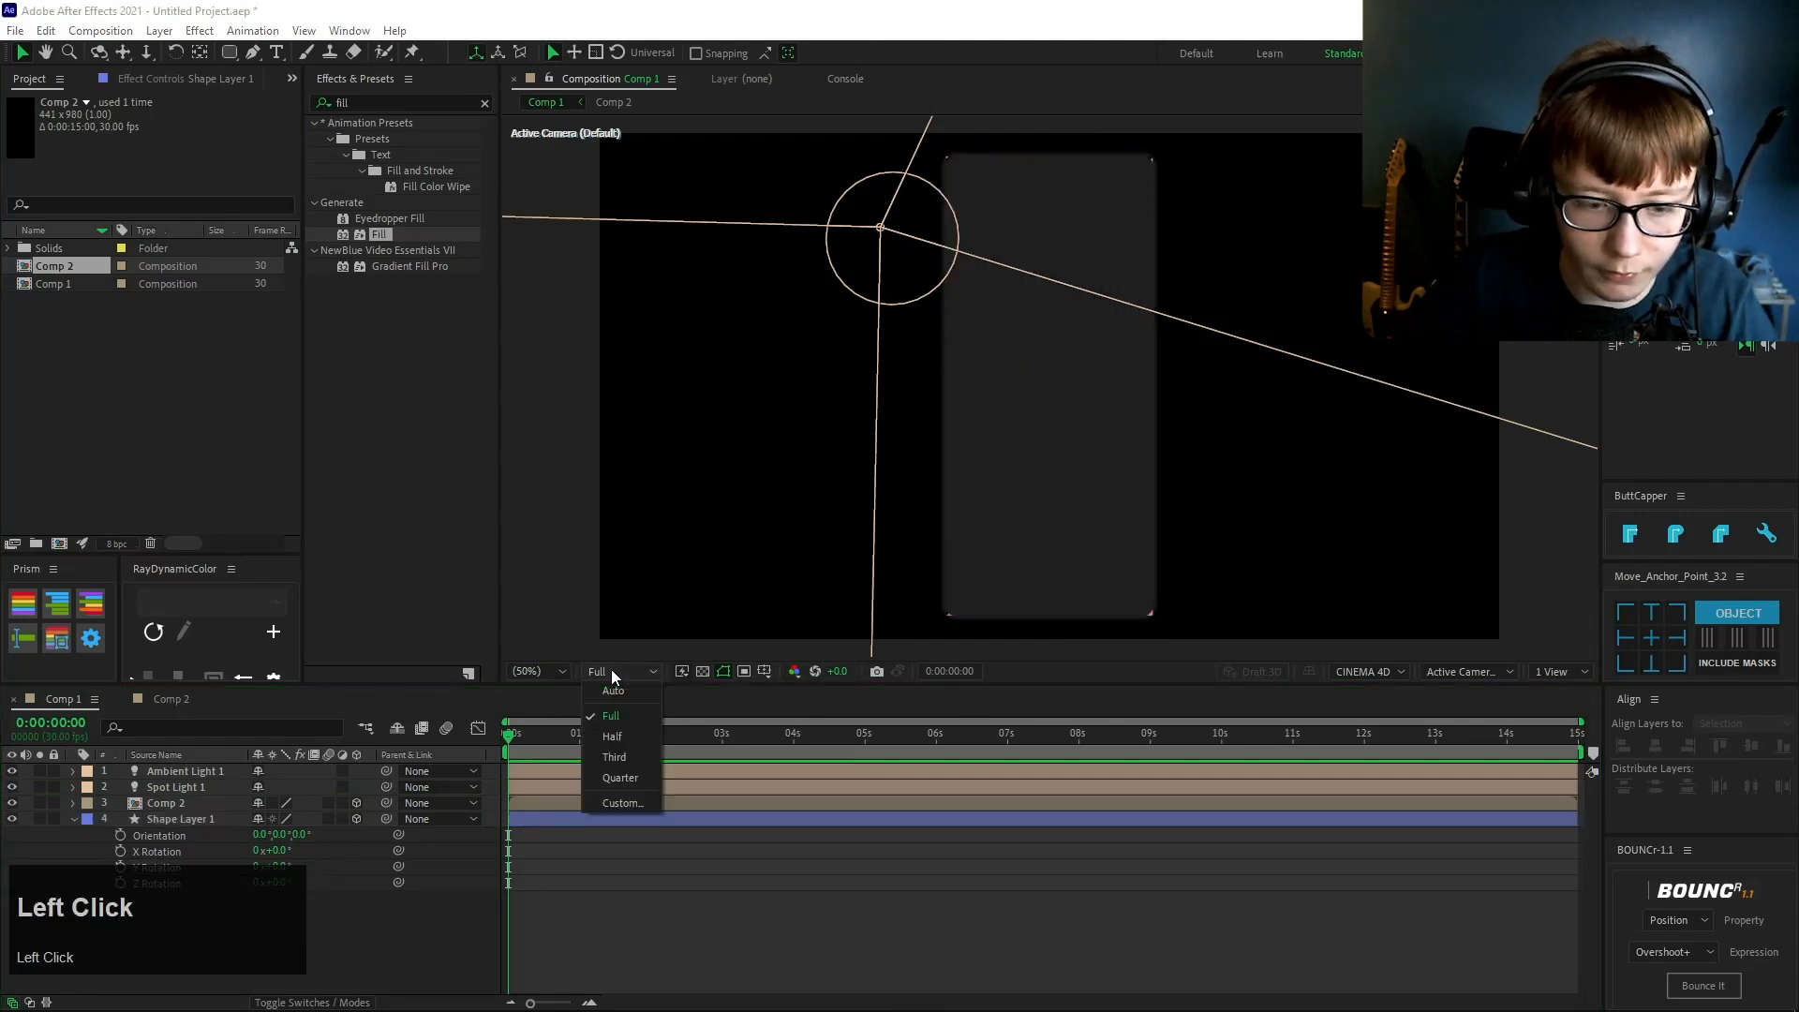
click(908, 774)
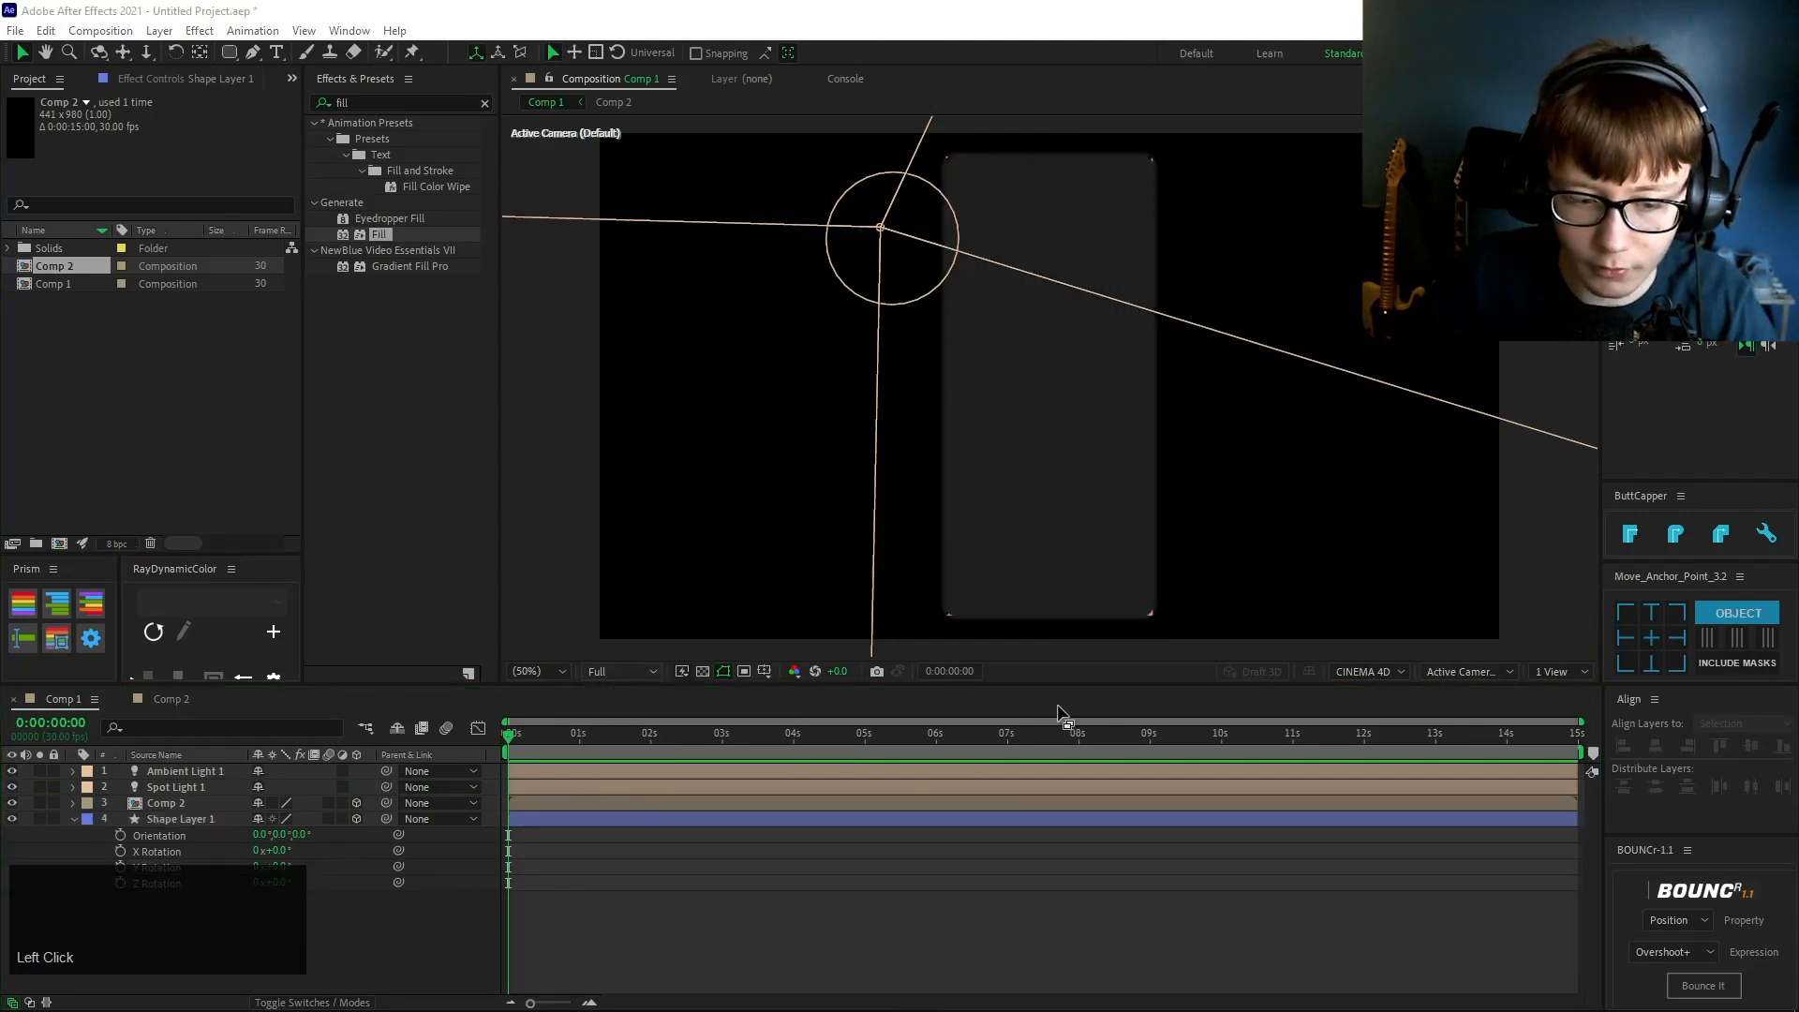
click(1503, 680)
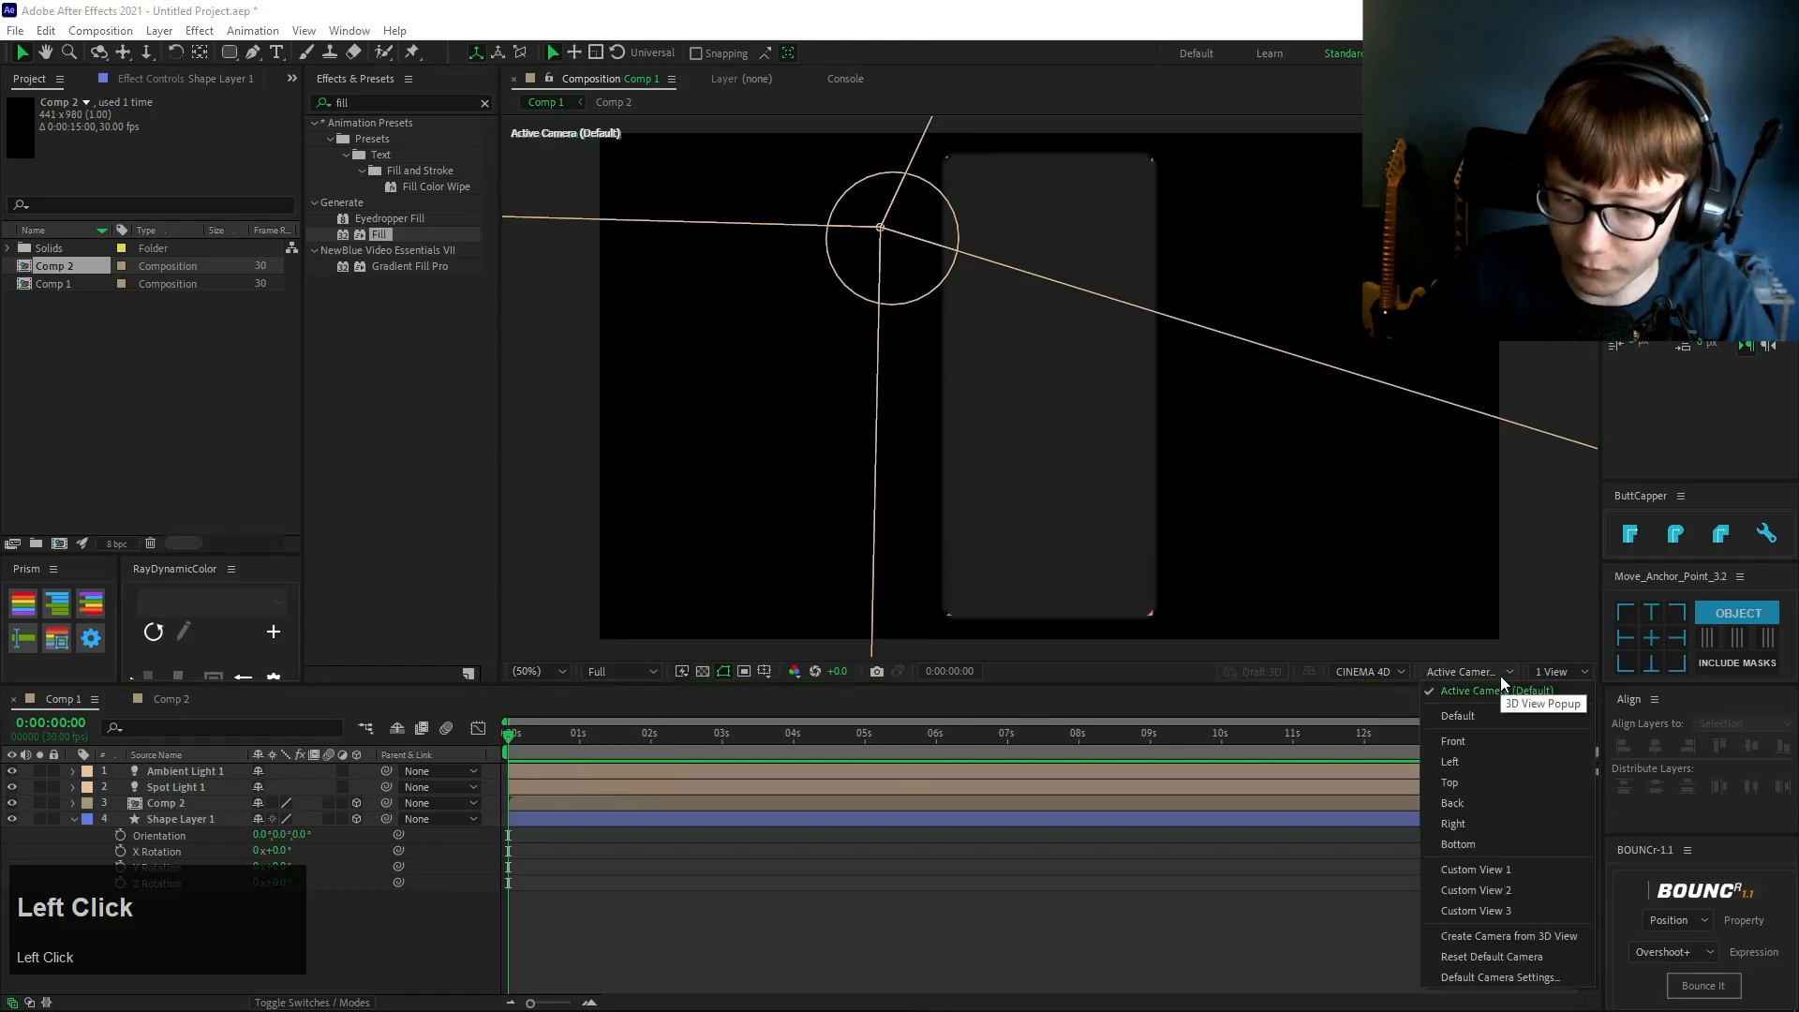
click(1458, 761)
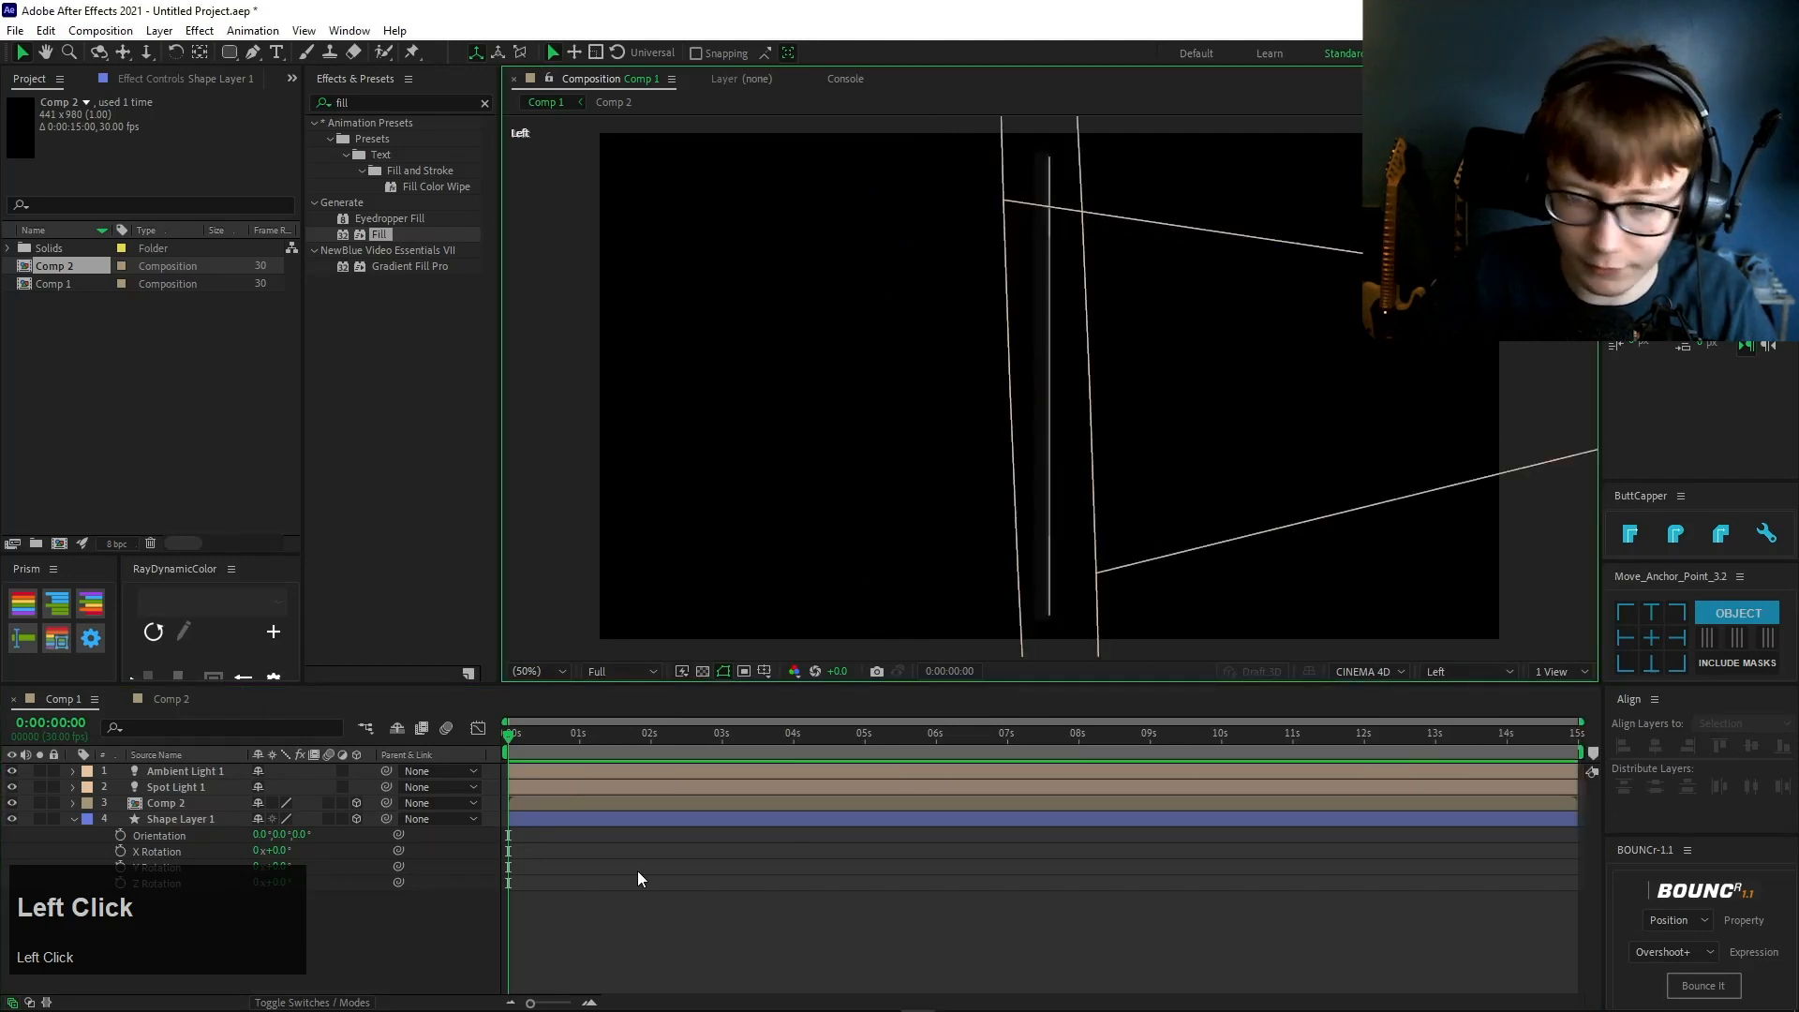
click(156, 804)
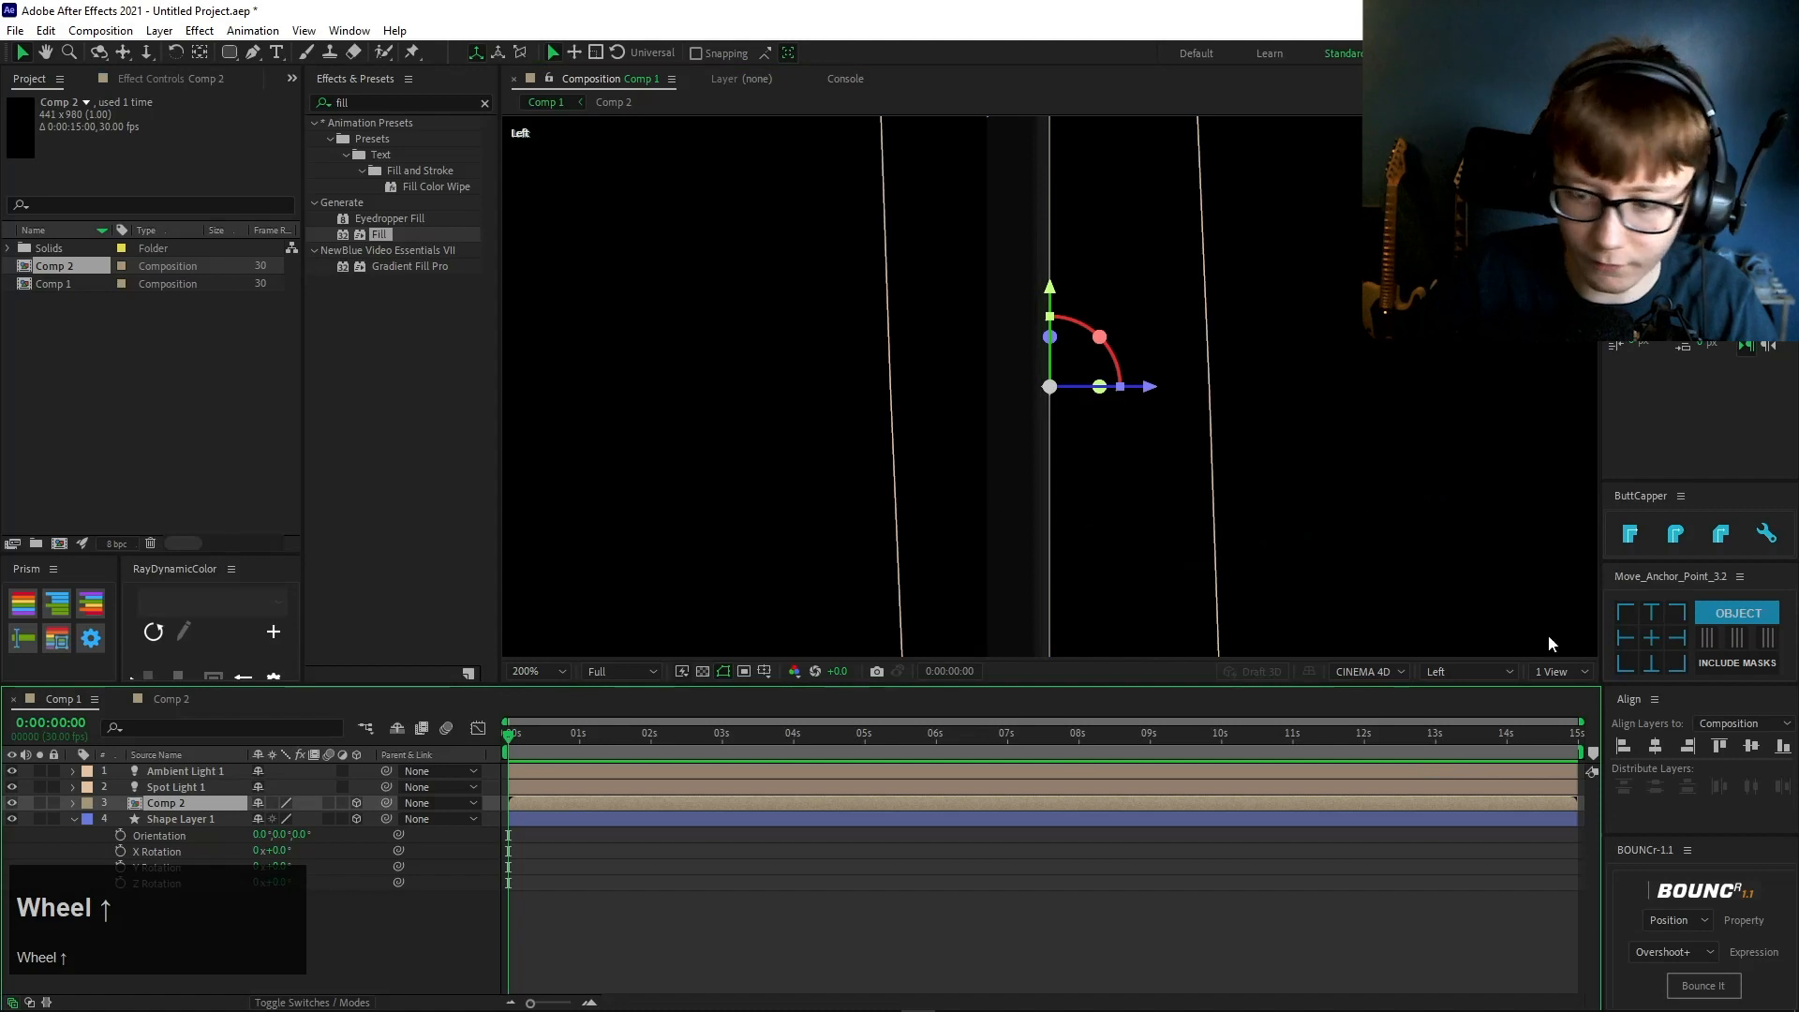
click(1494, 669)
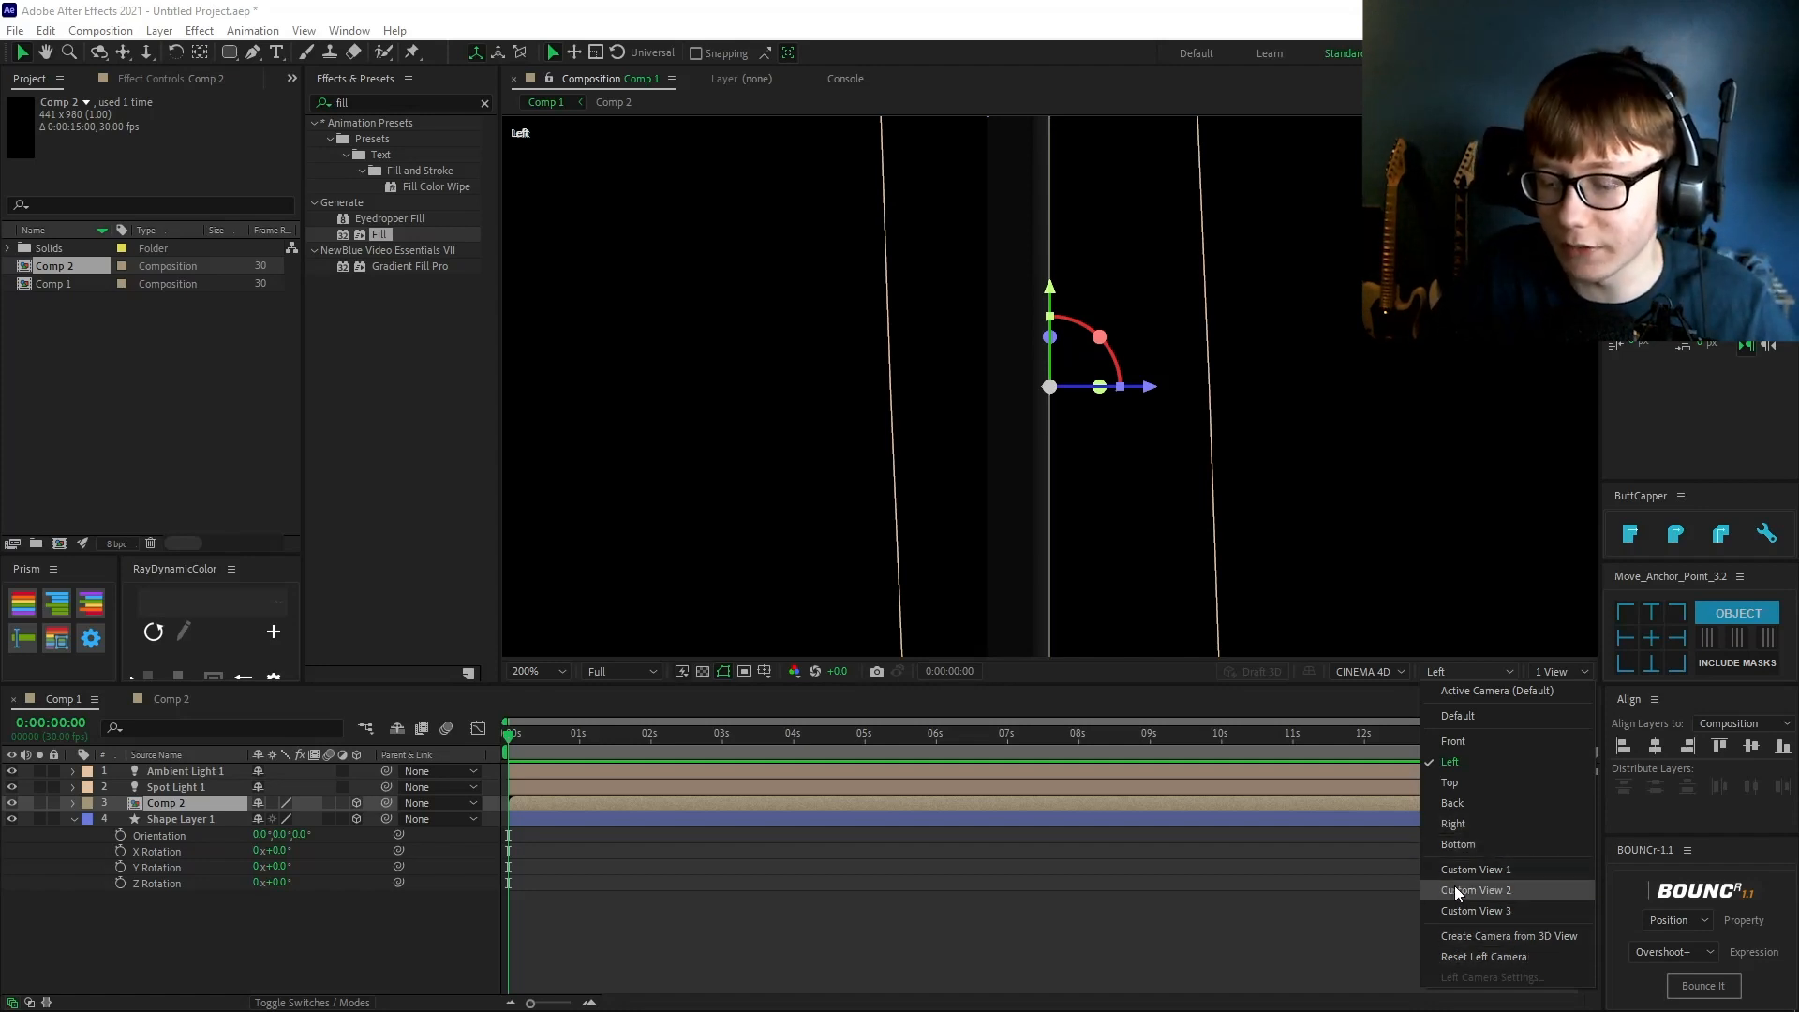
click(1464, 745)
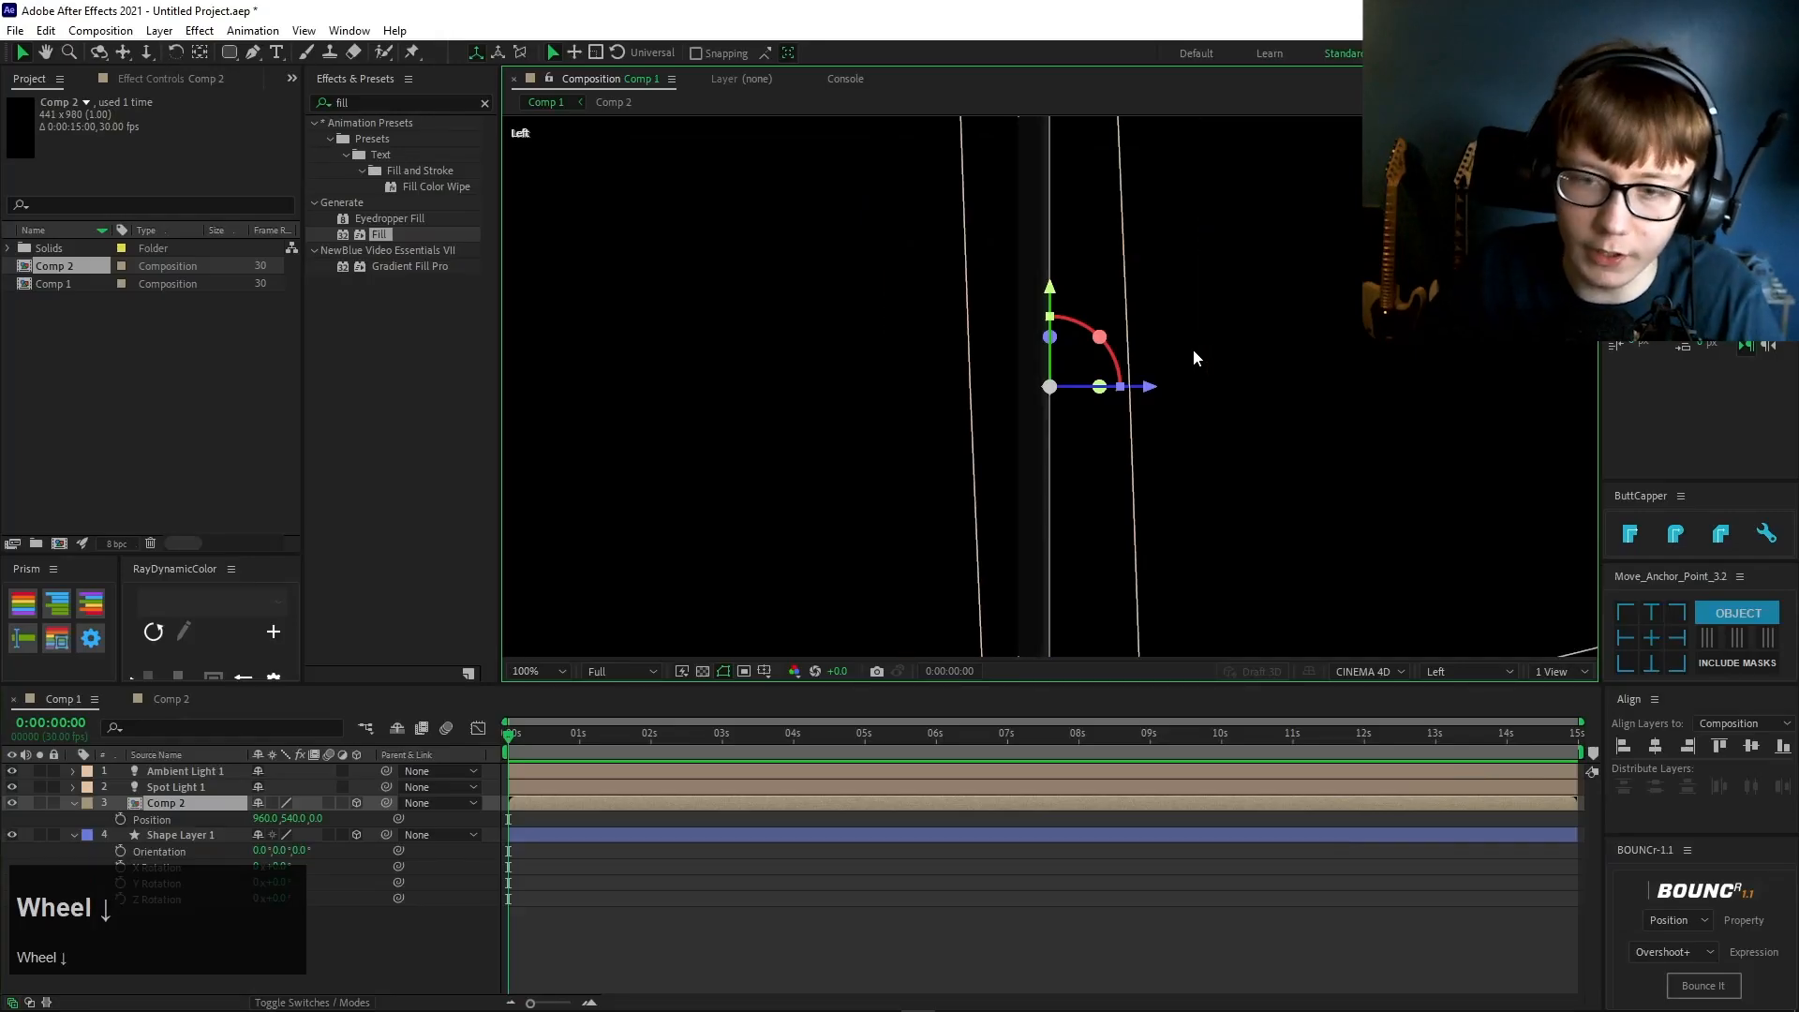
scroll(1194, 350, up, 3)
scroll(1194, 349, up, 1)
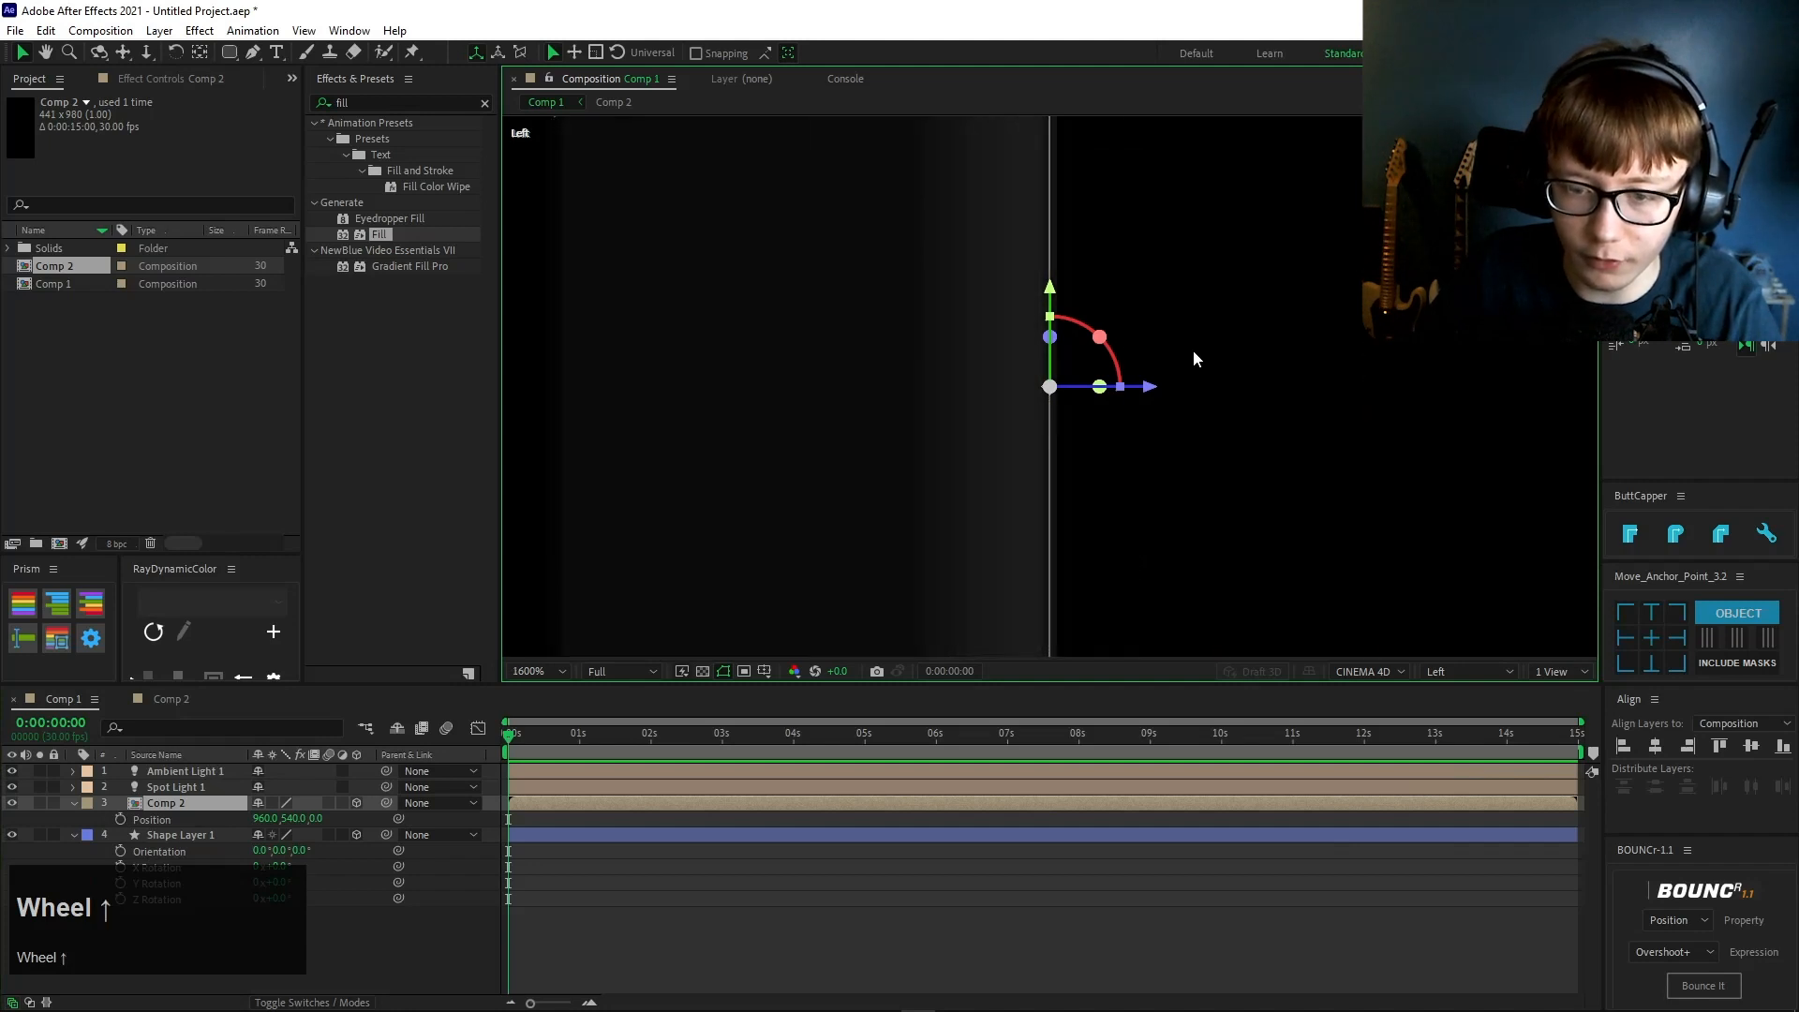
key(Right)
key(Right)
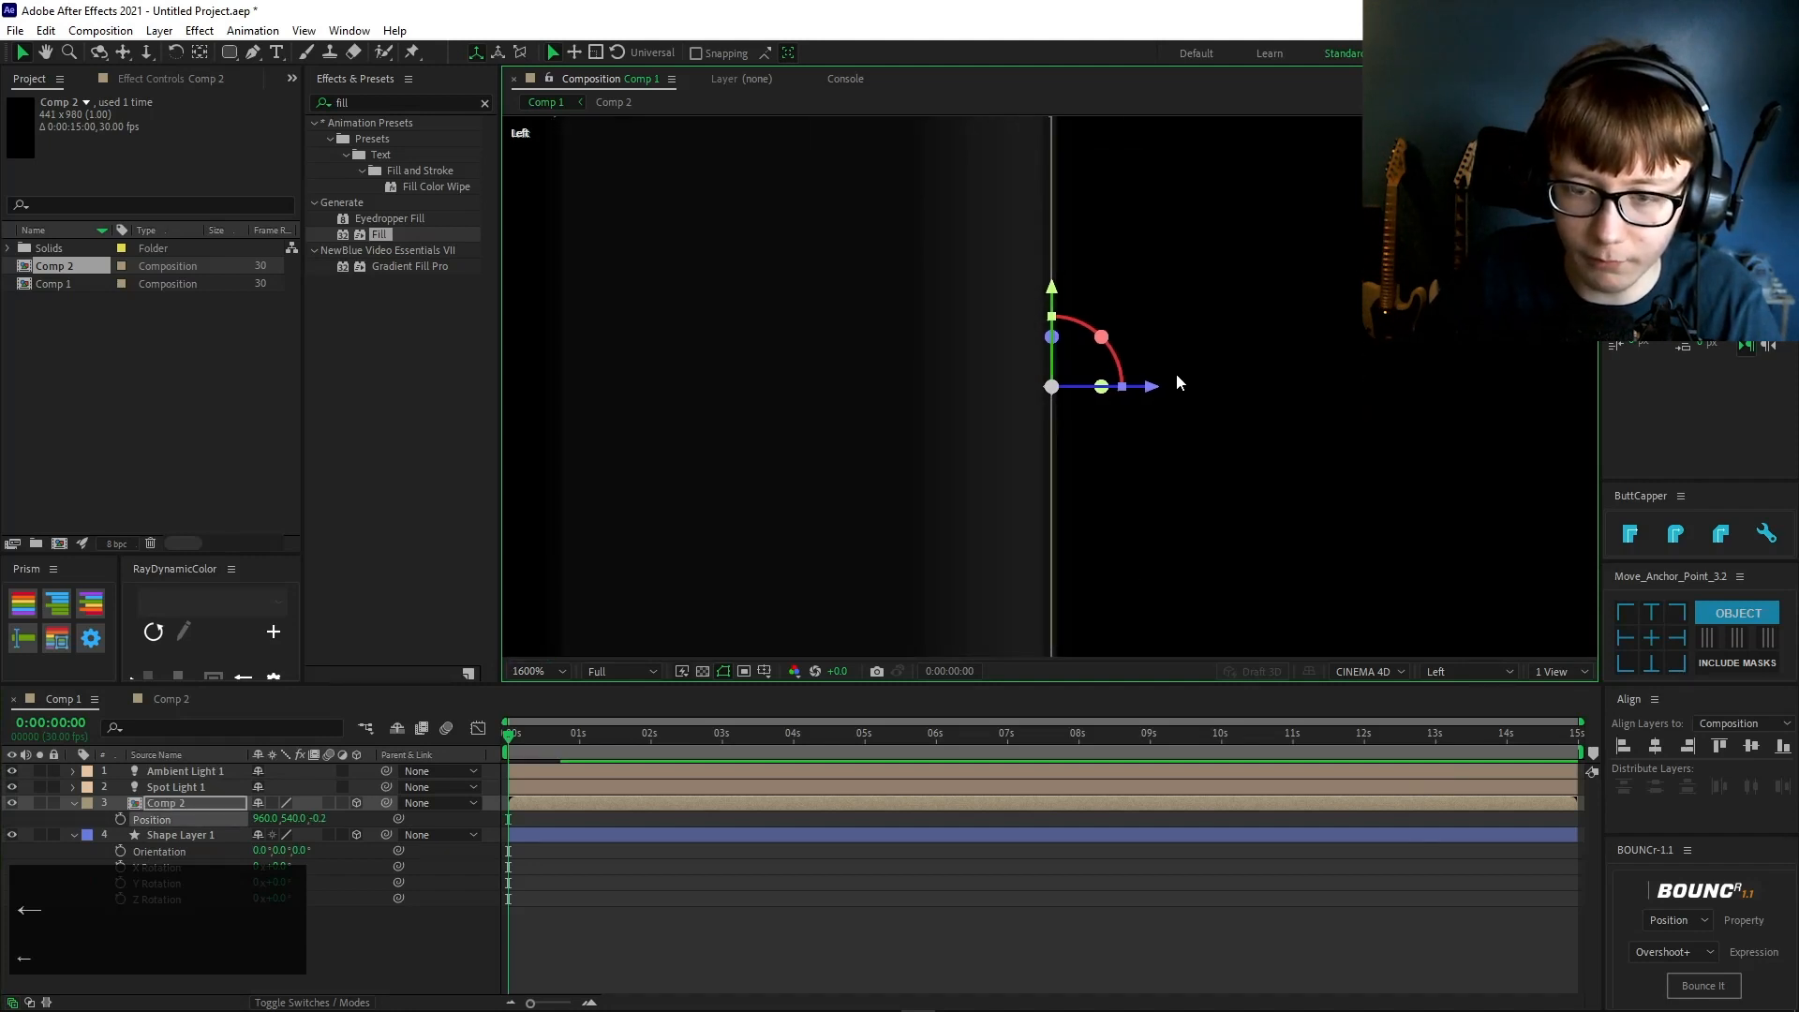
- Return to the Active Camera view and show the whole composition frame
scroll(1169, 389, down, 1)
click(1468, 675)
click(1466, 701)
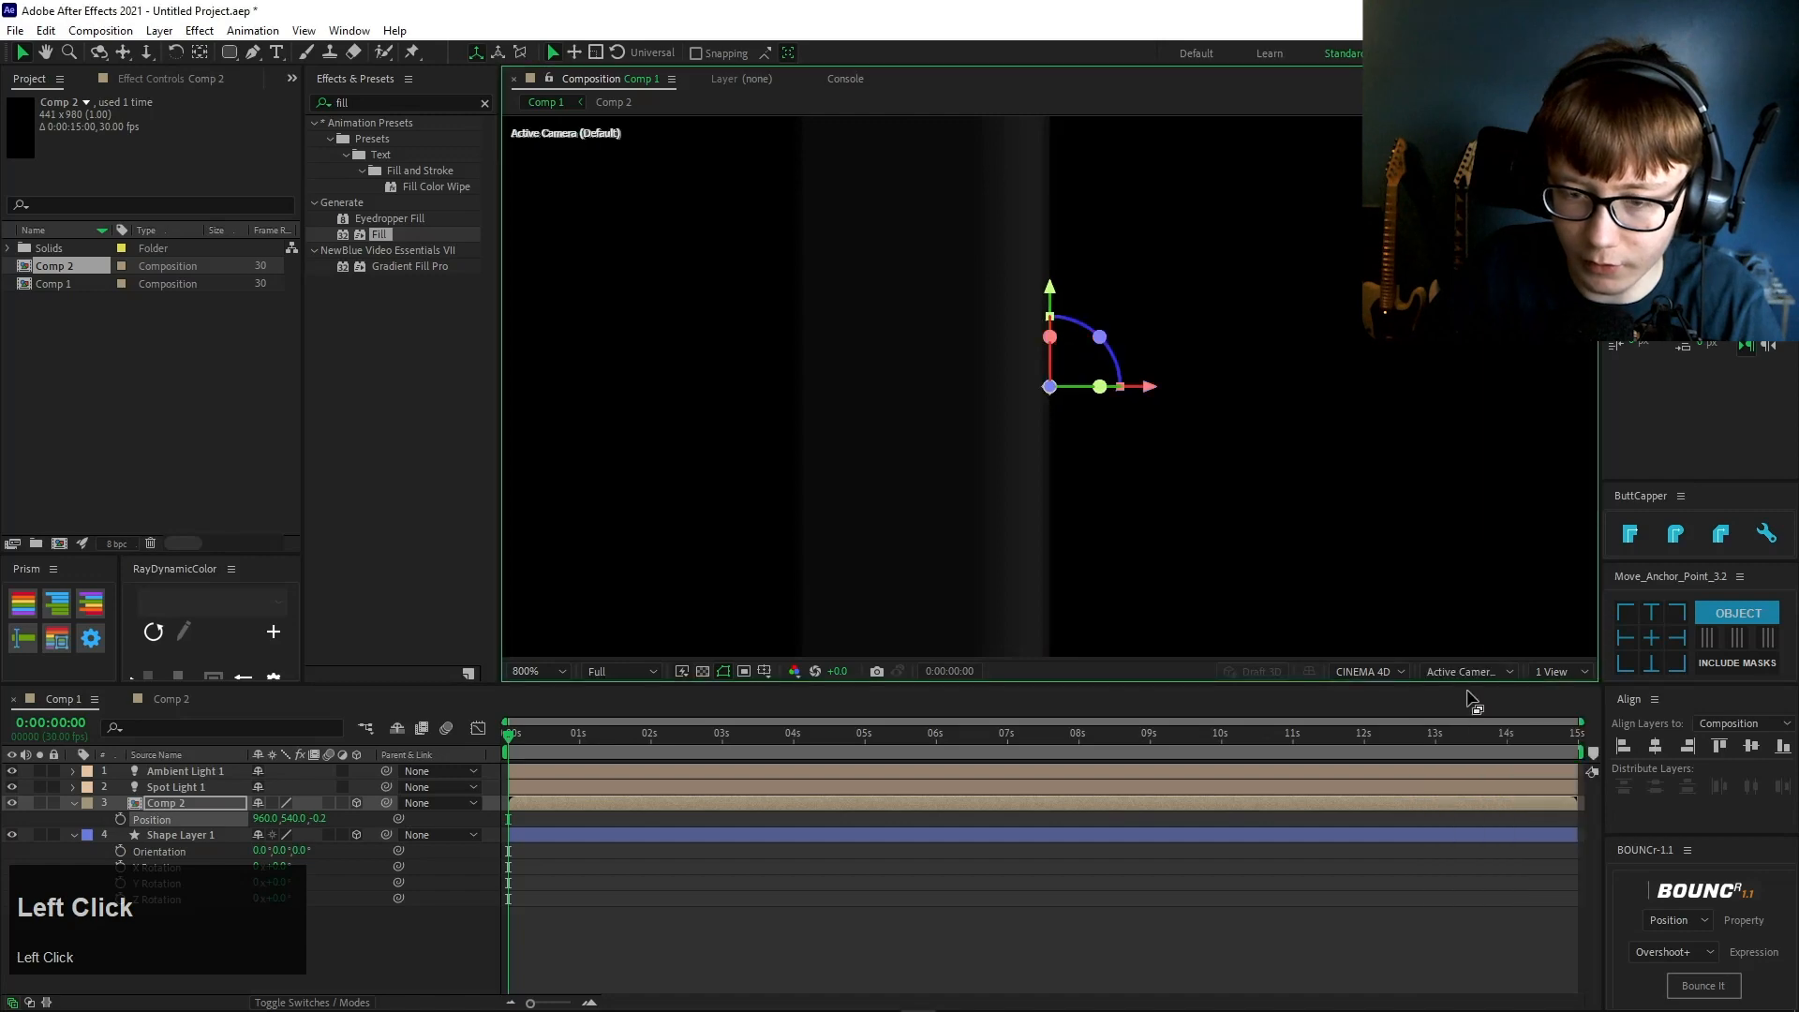
scroll(1154, 534, down, 1)
scroll(1154, 534, down, 1)
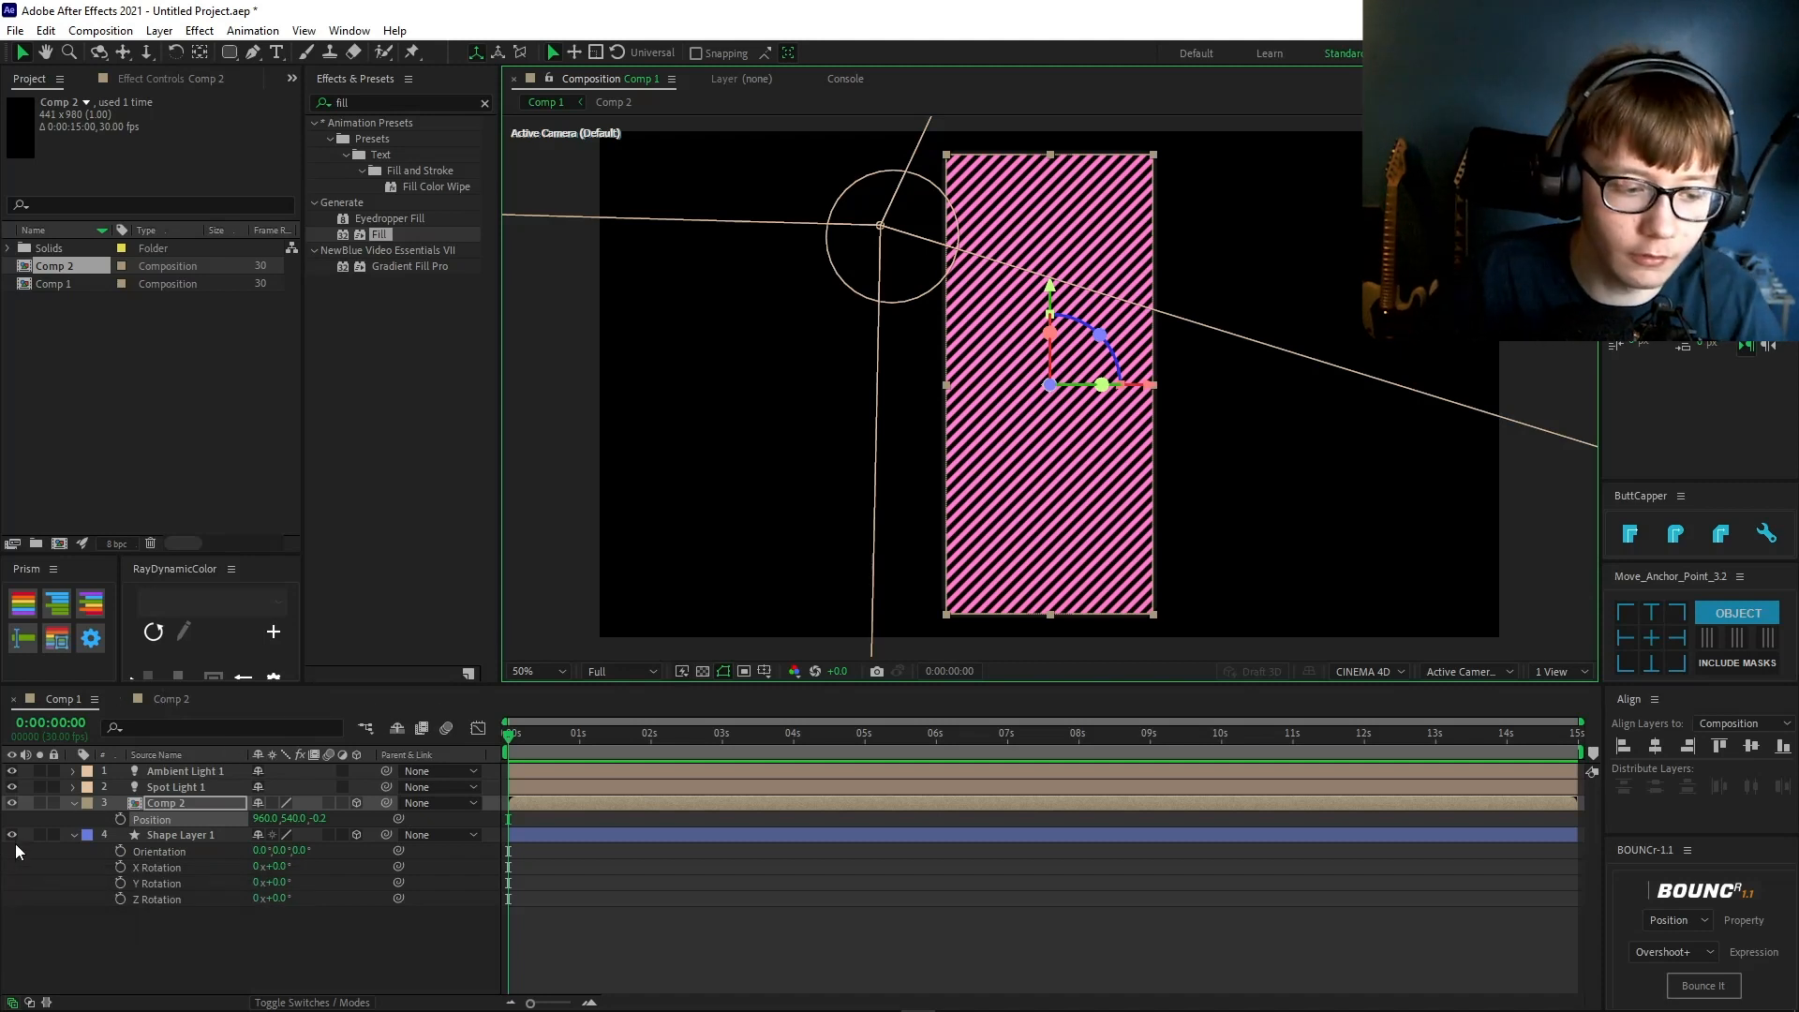
- In Comp 2, draw a small dark circle at the upper centre and move it half past the top edge as a notch
click(161, 700)
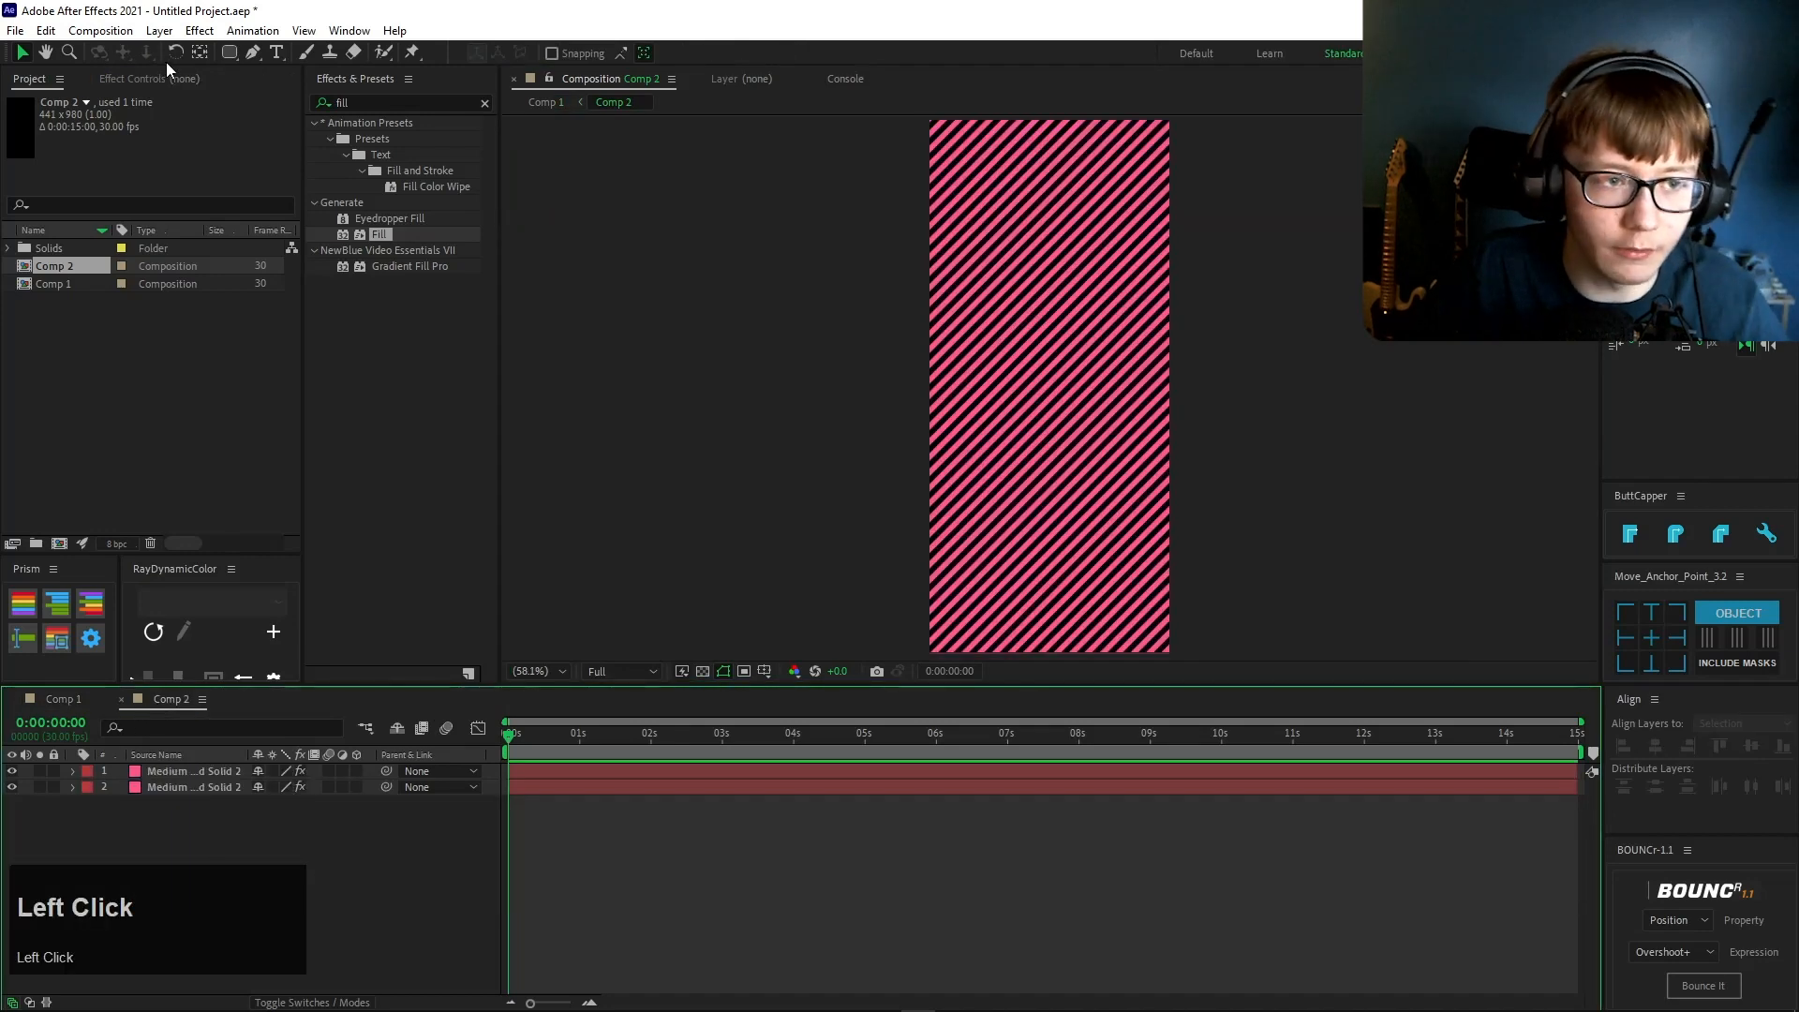
key(q)
key(q)
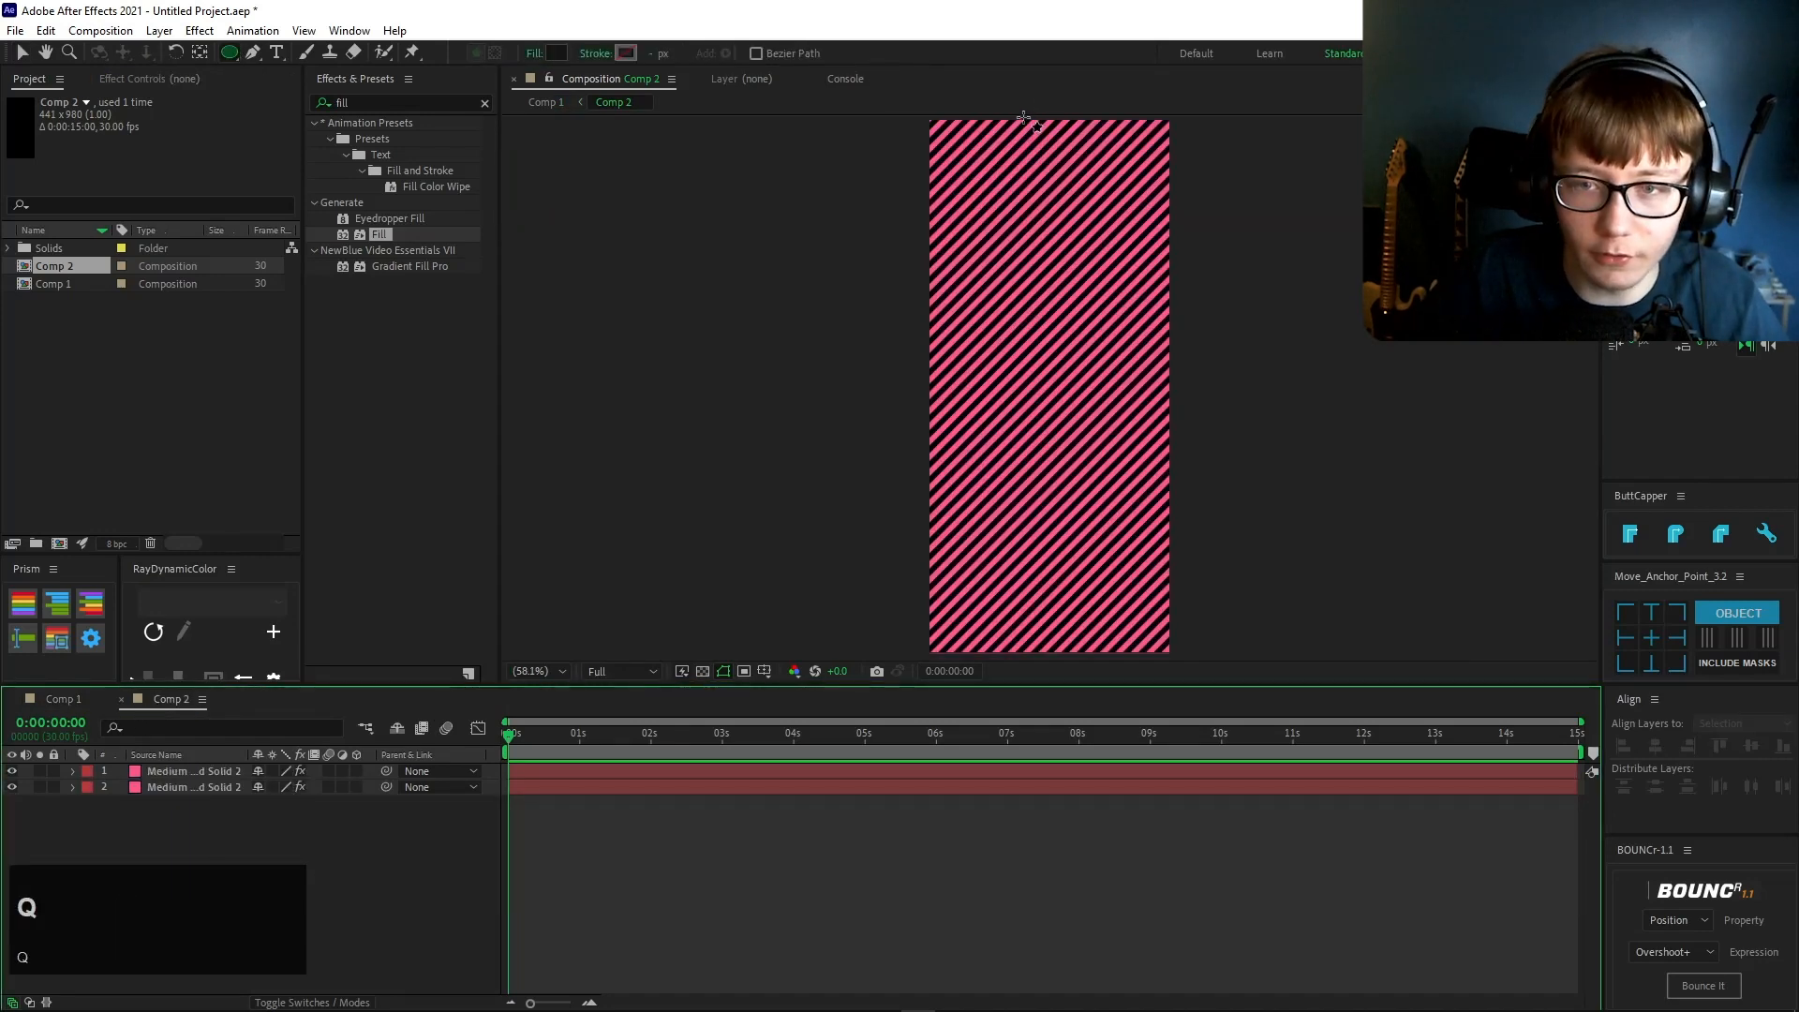
drag(1024, 117, 1075, 169)
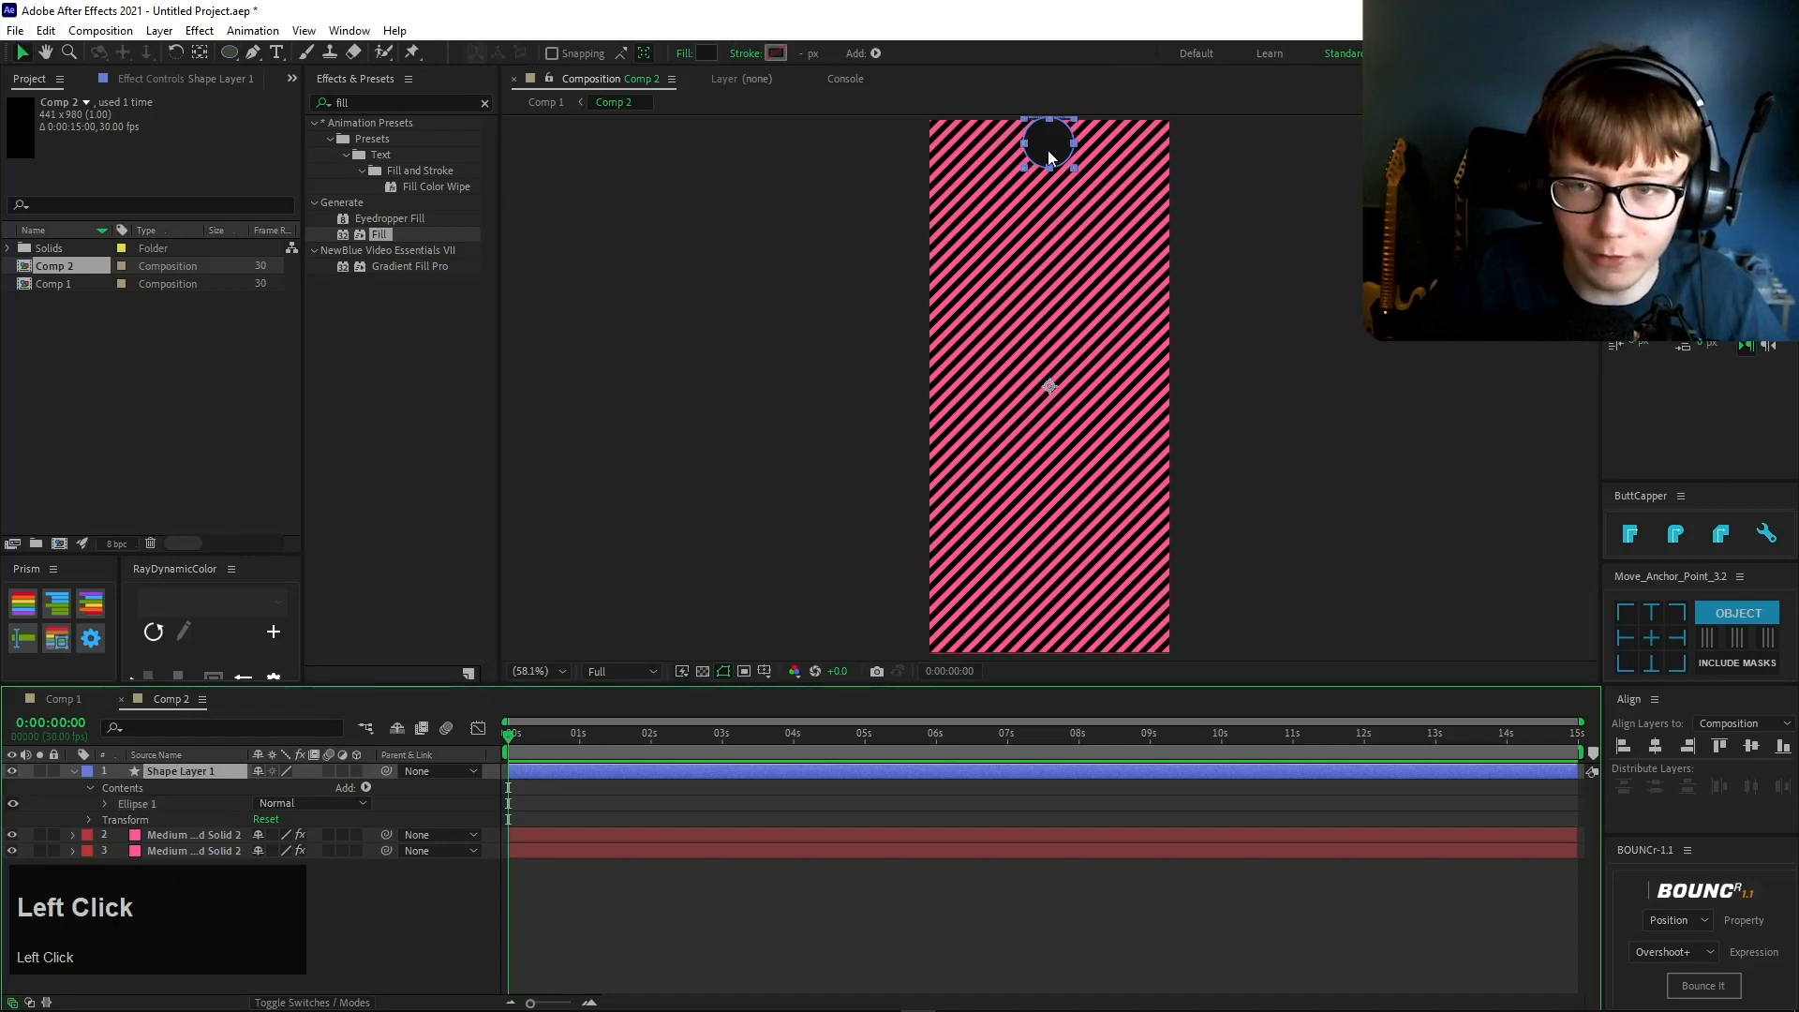
drag(1048, 152, 1051, 129)
click(1653, 638)
click(1014, 977)
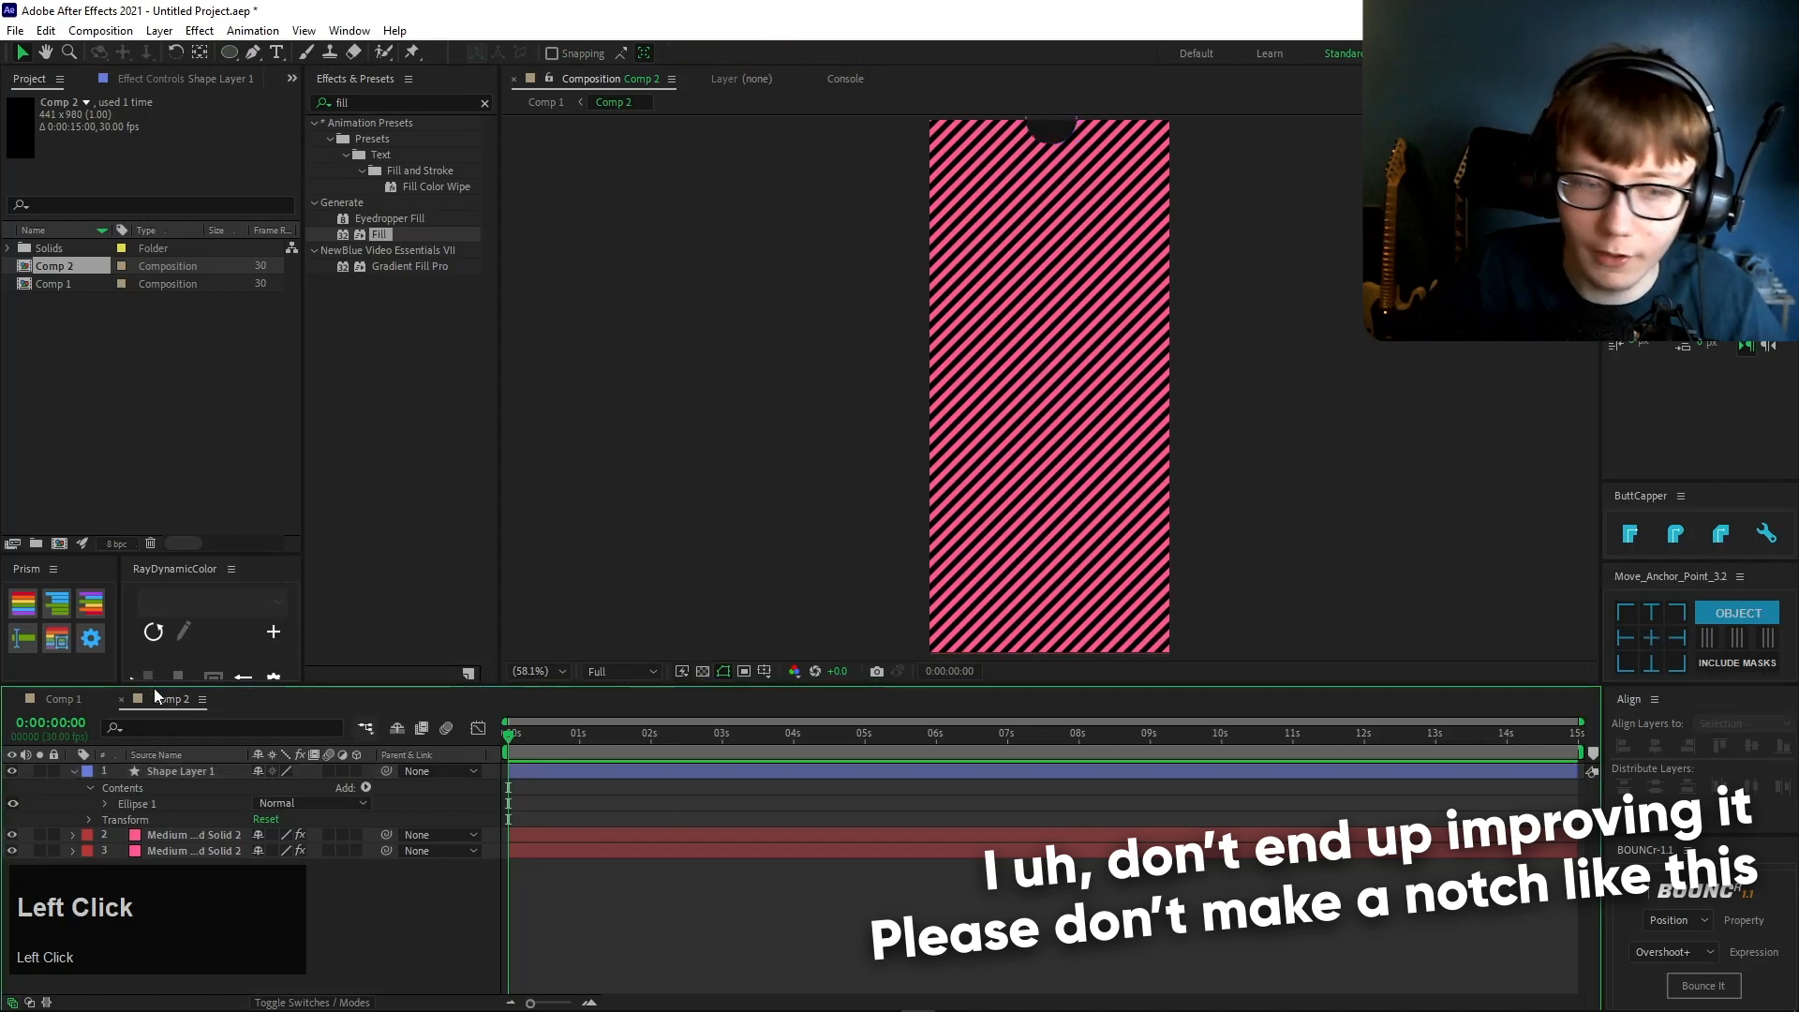
- In Comp 1, scale the Comp 2 layer to 99%
click(54, 701)
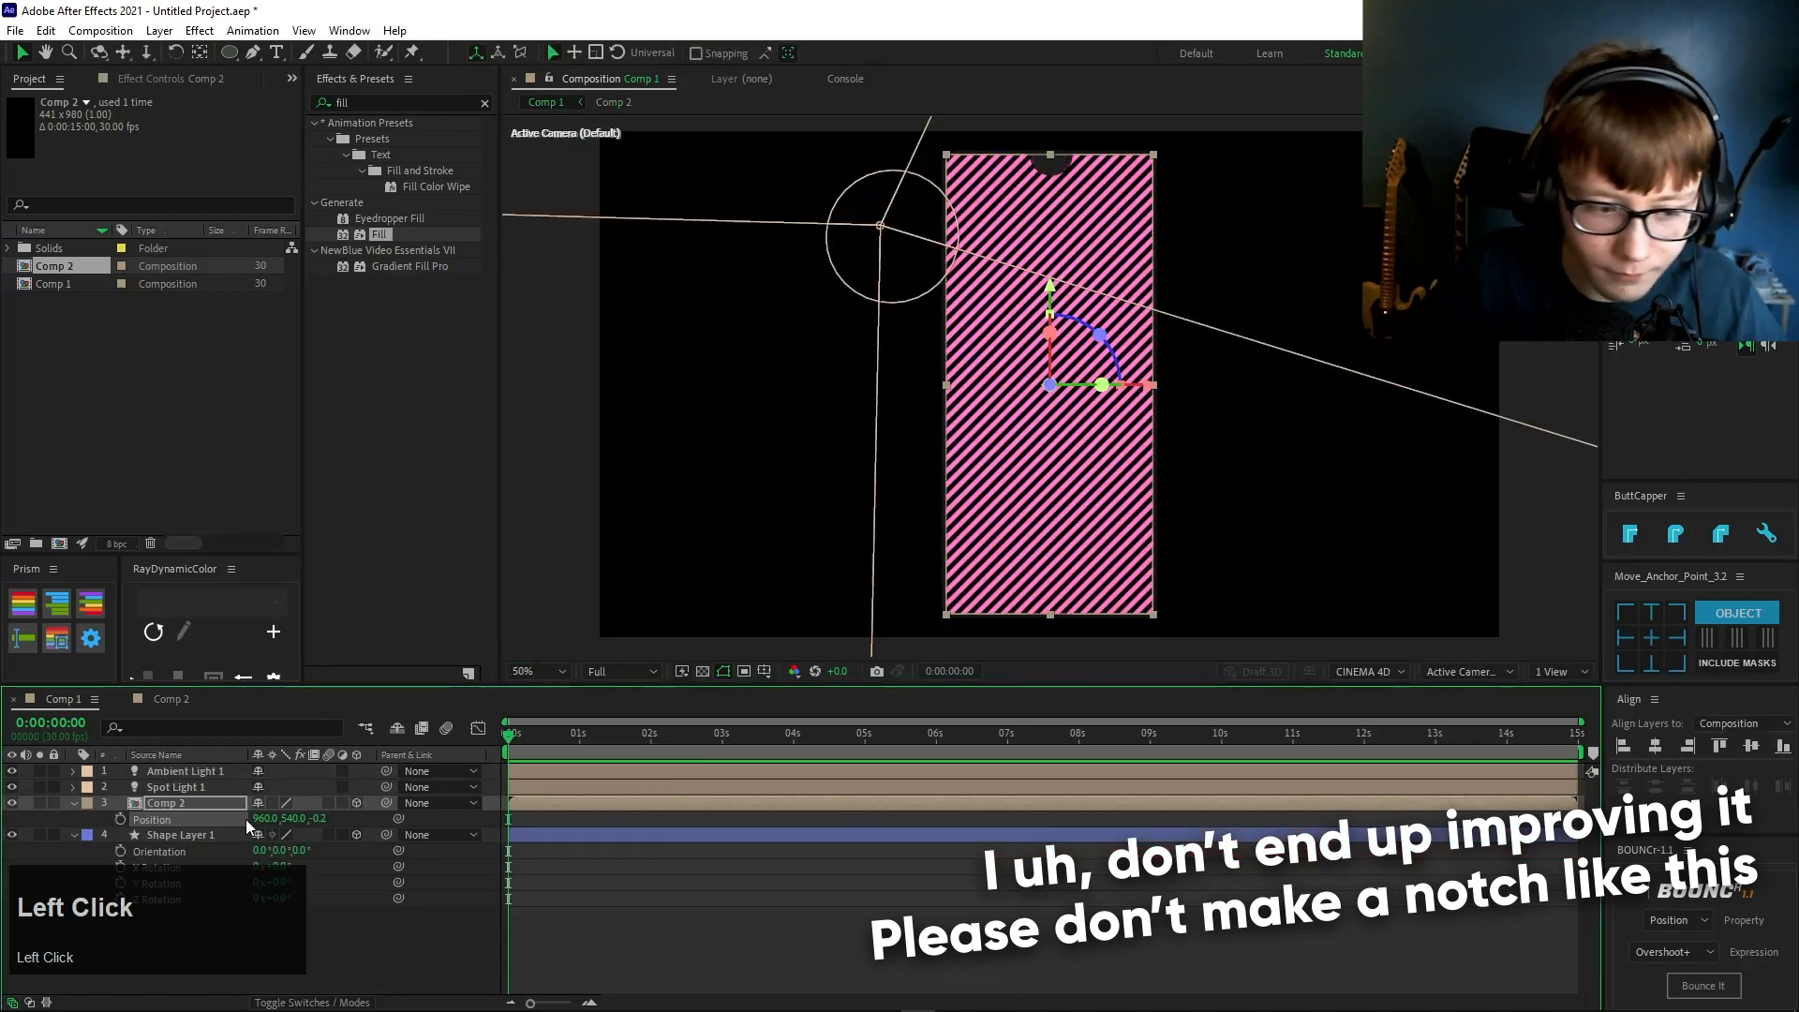
key(s)
click(280, 818)
key(Down)
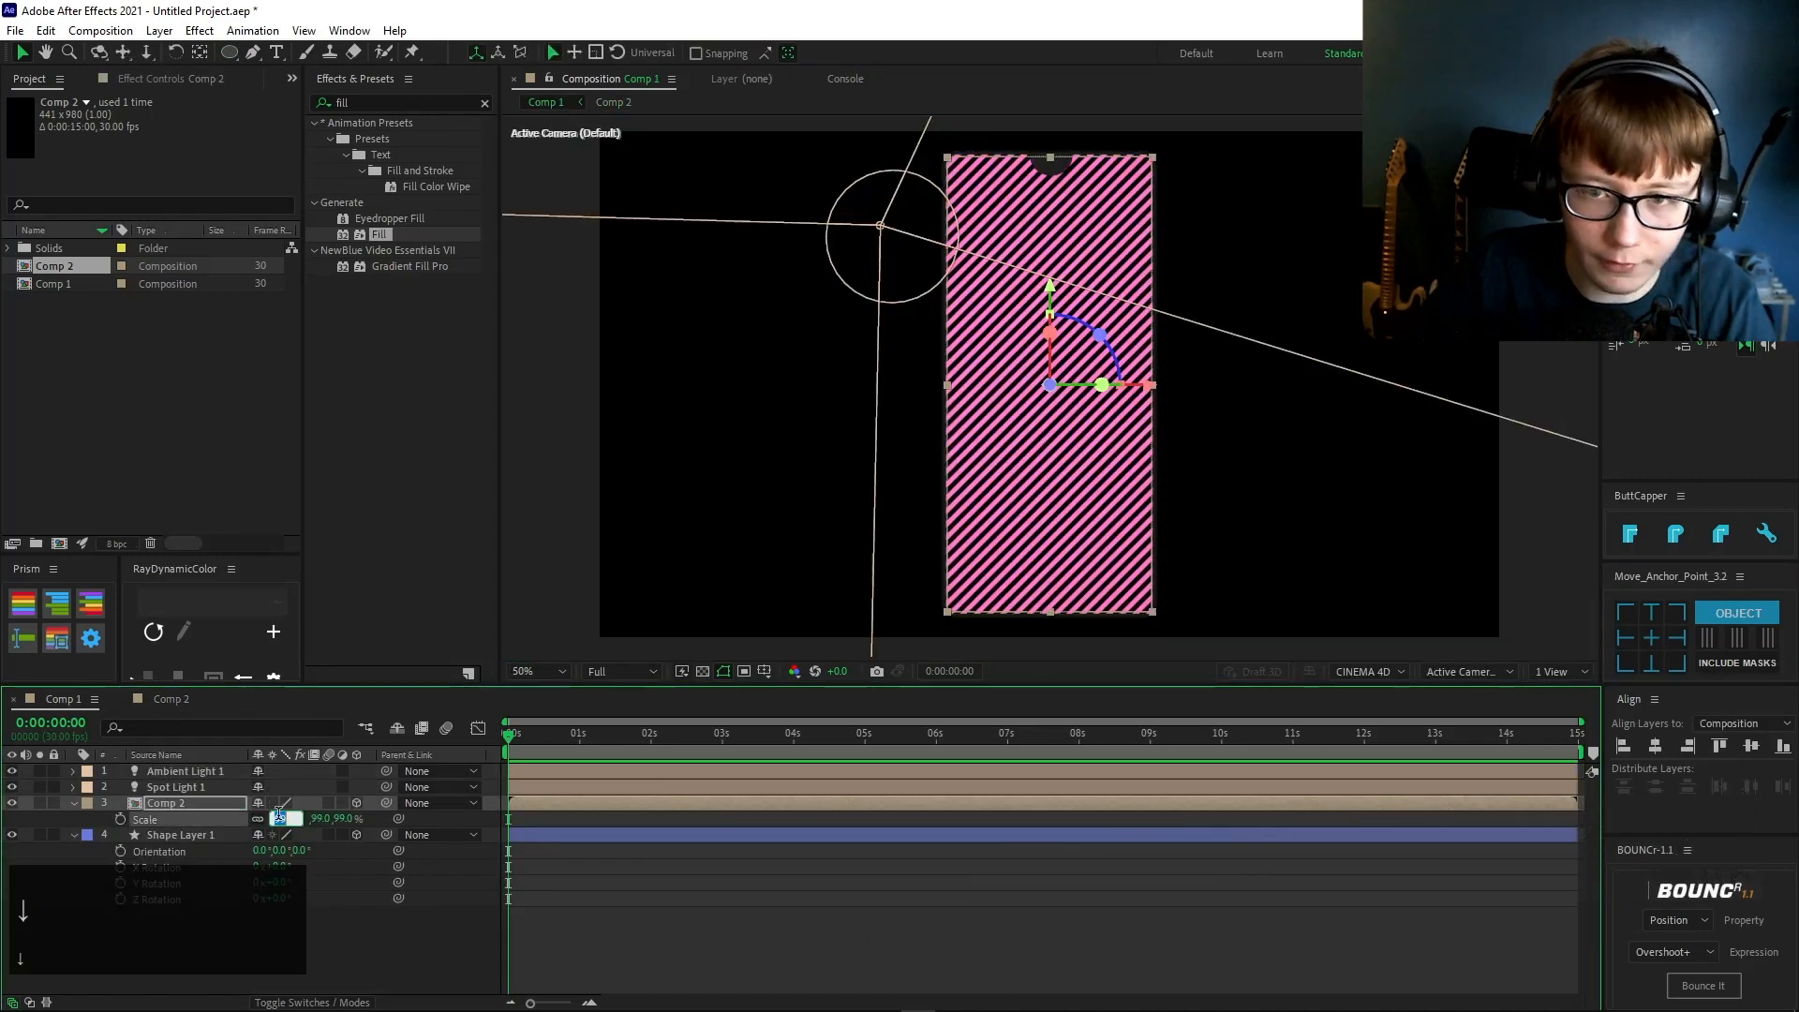
click(501, 878)
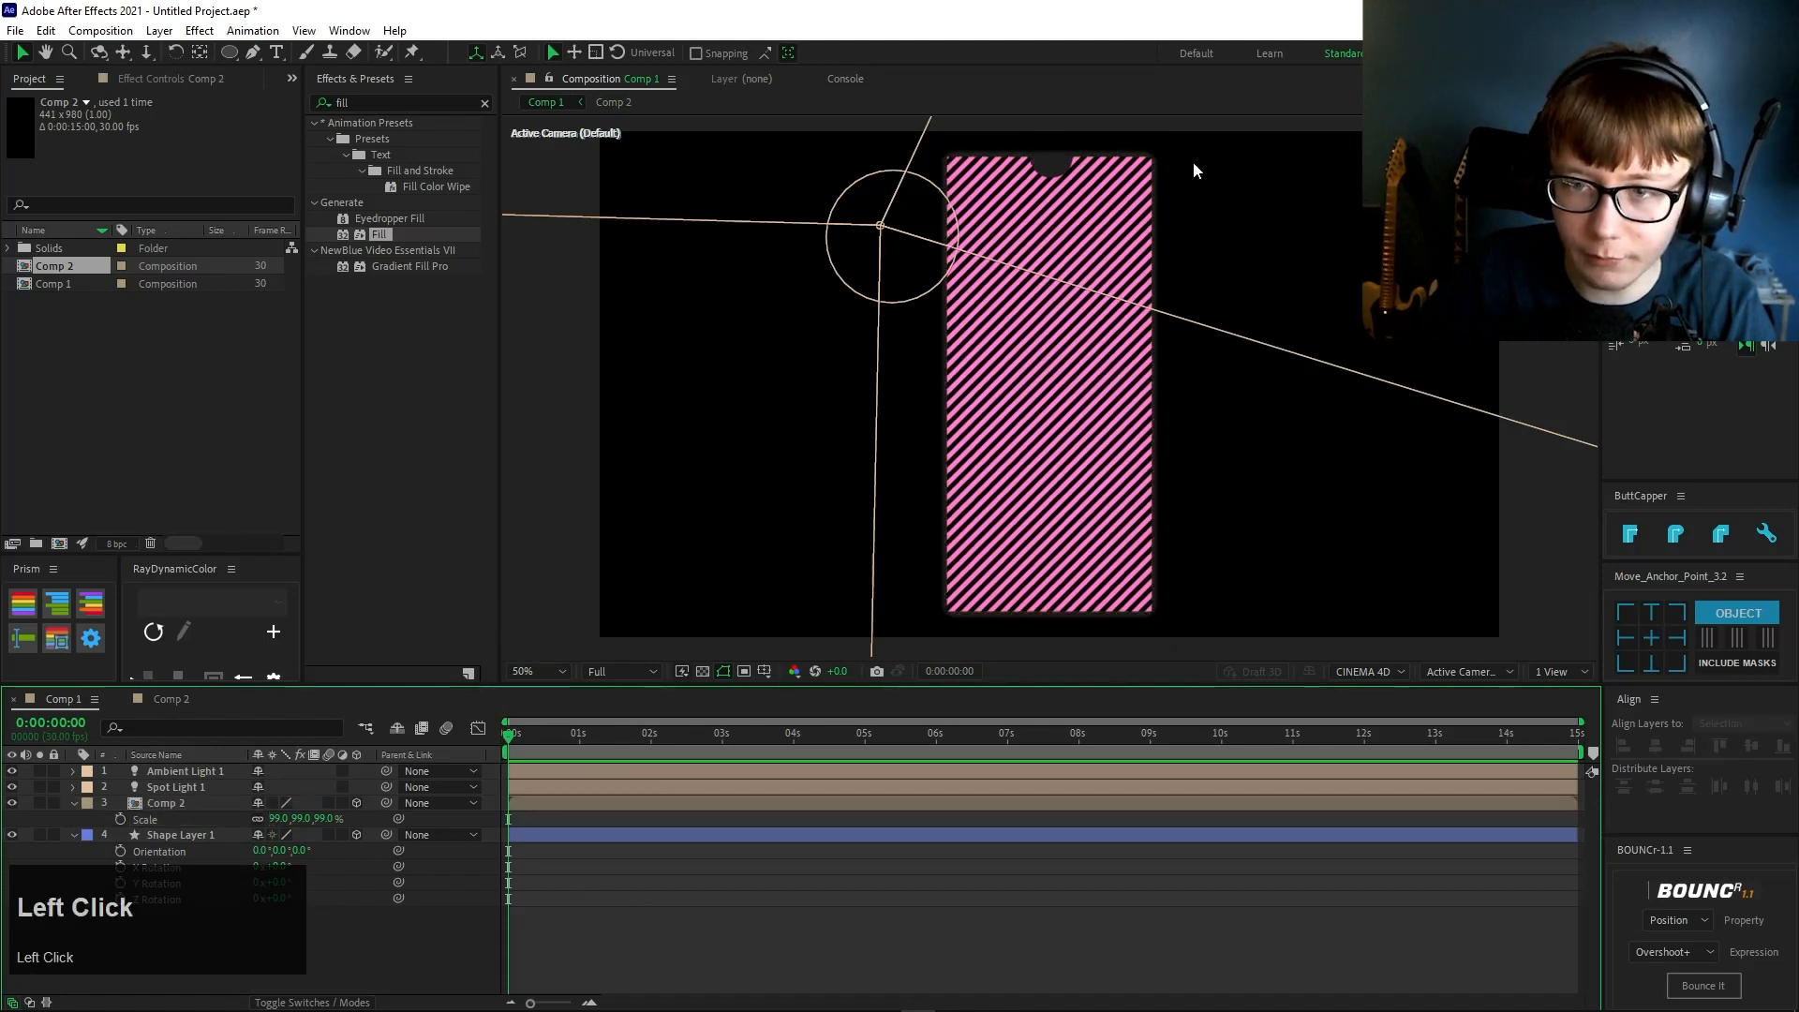
- Add a null object to Comp 1
click(1021, 328)
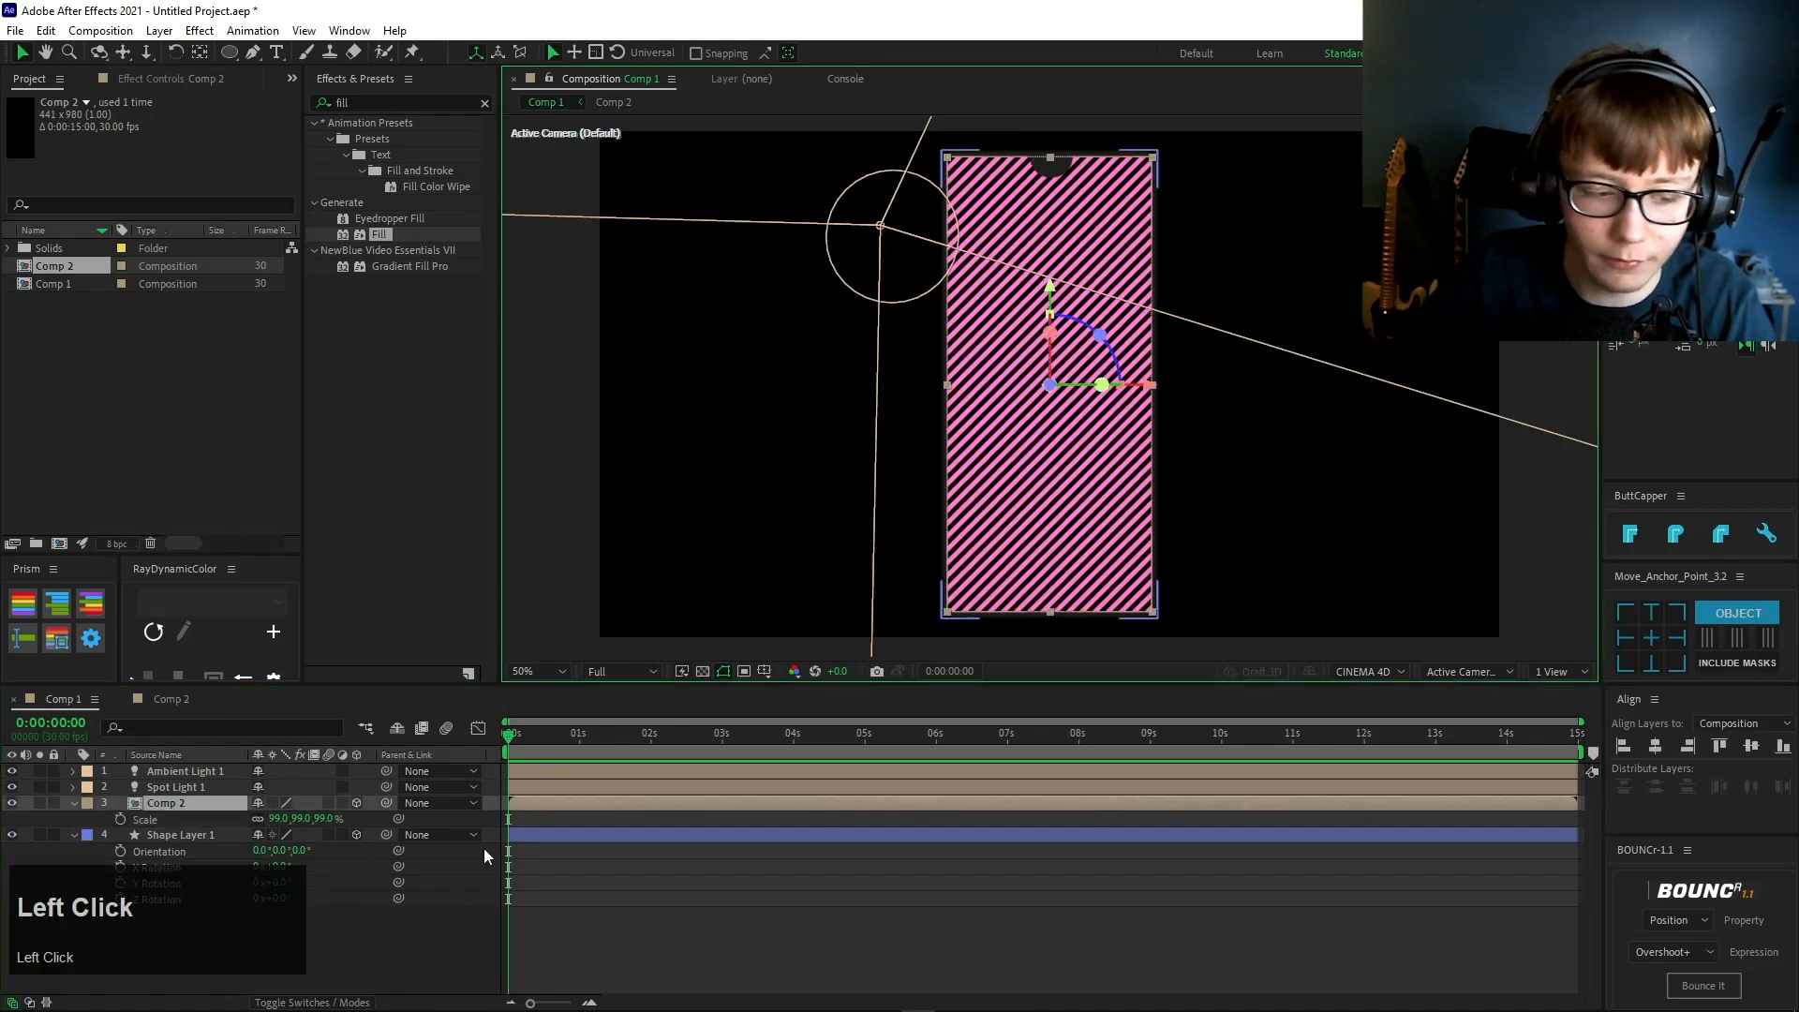
click(412, 919)
right_click(409, 919)
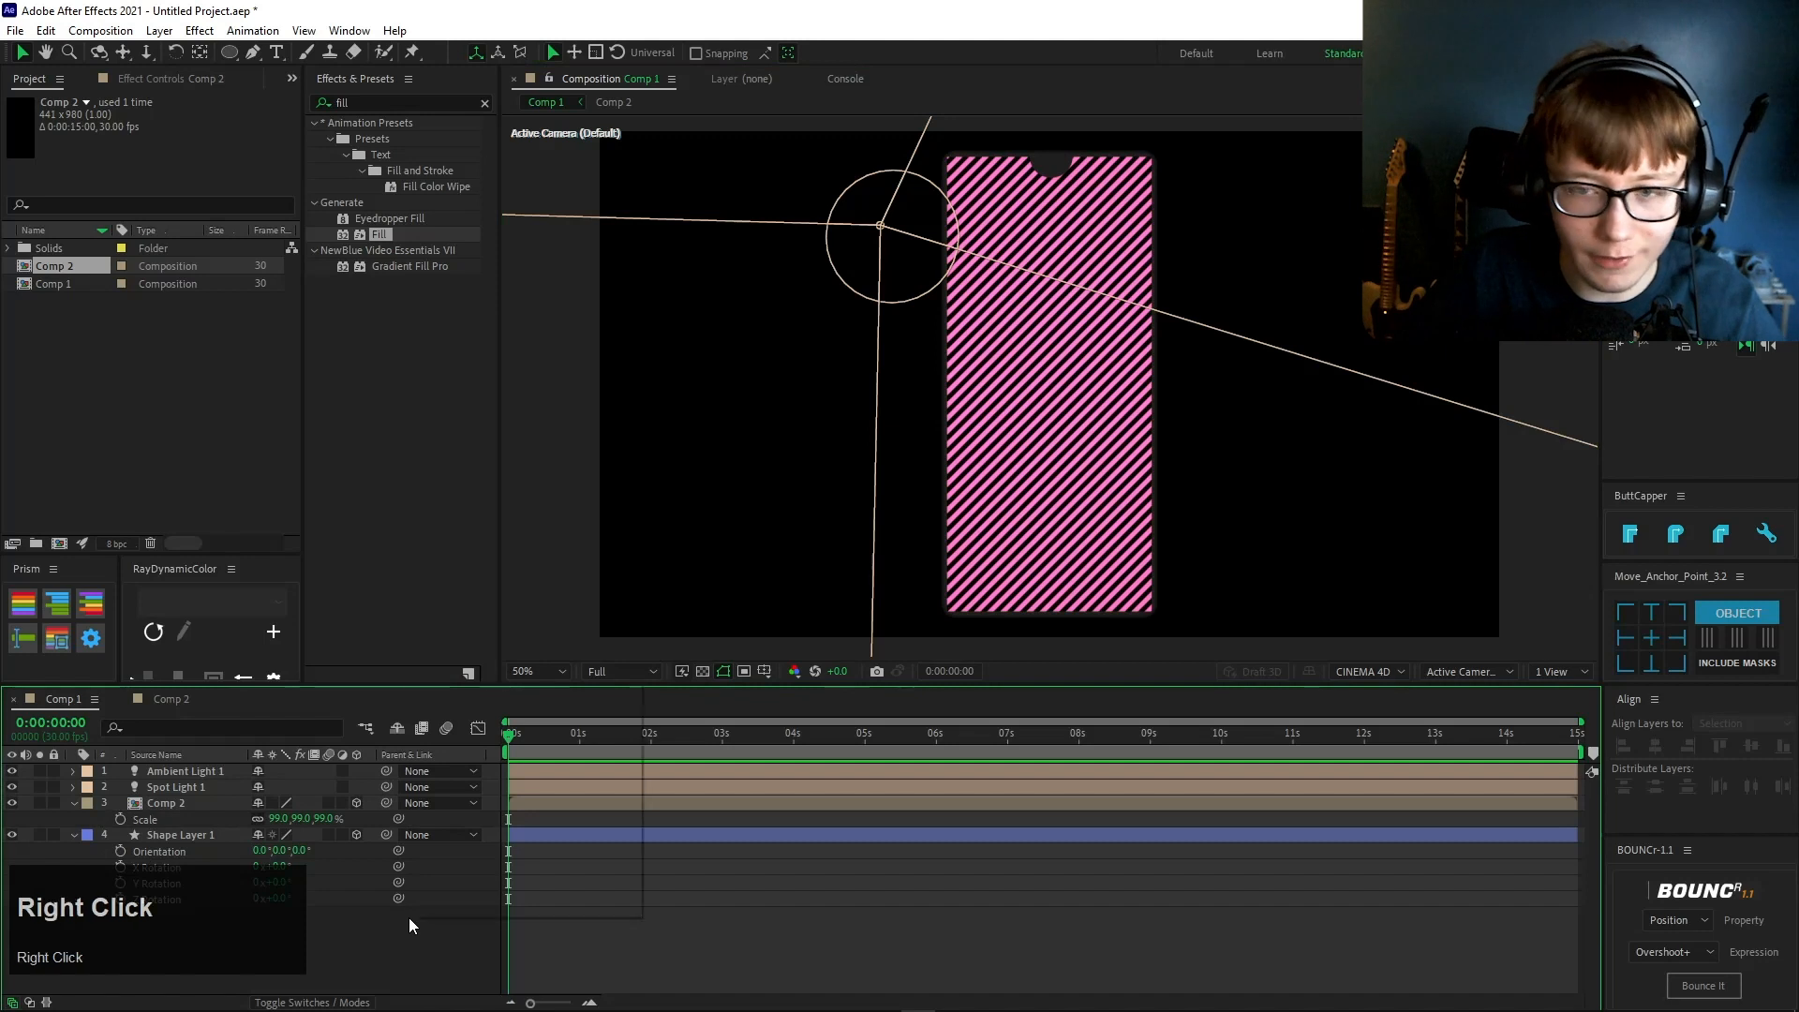
click(495, 695)
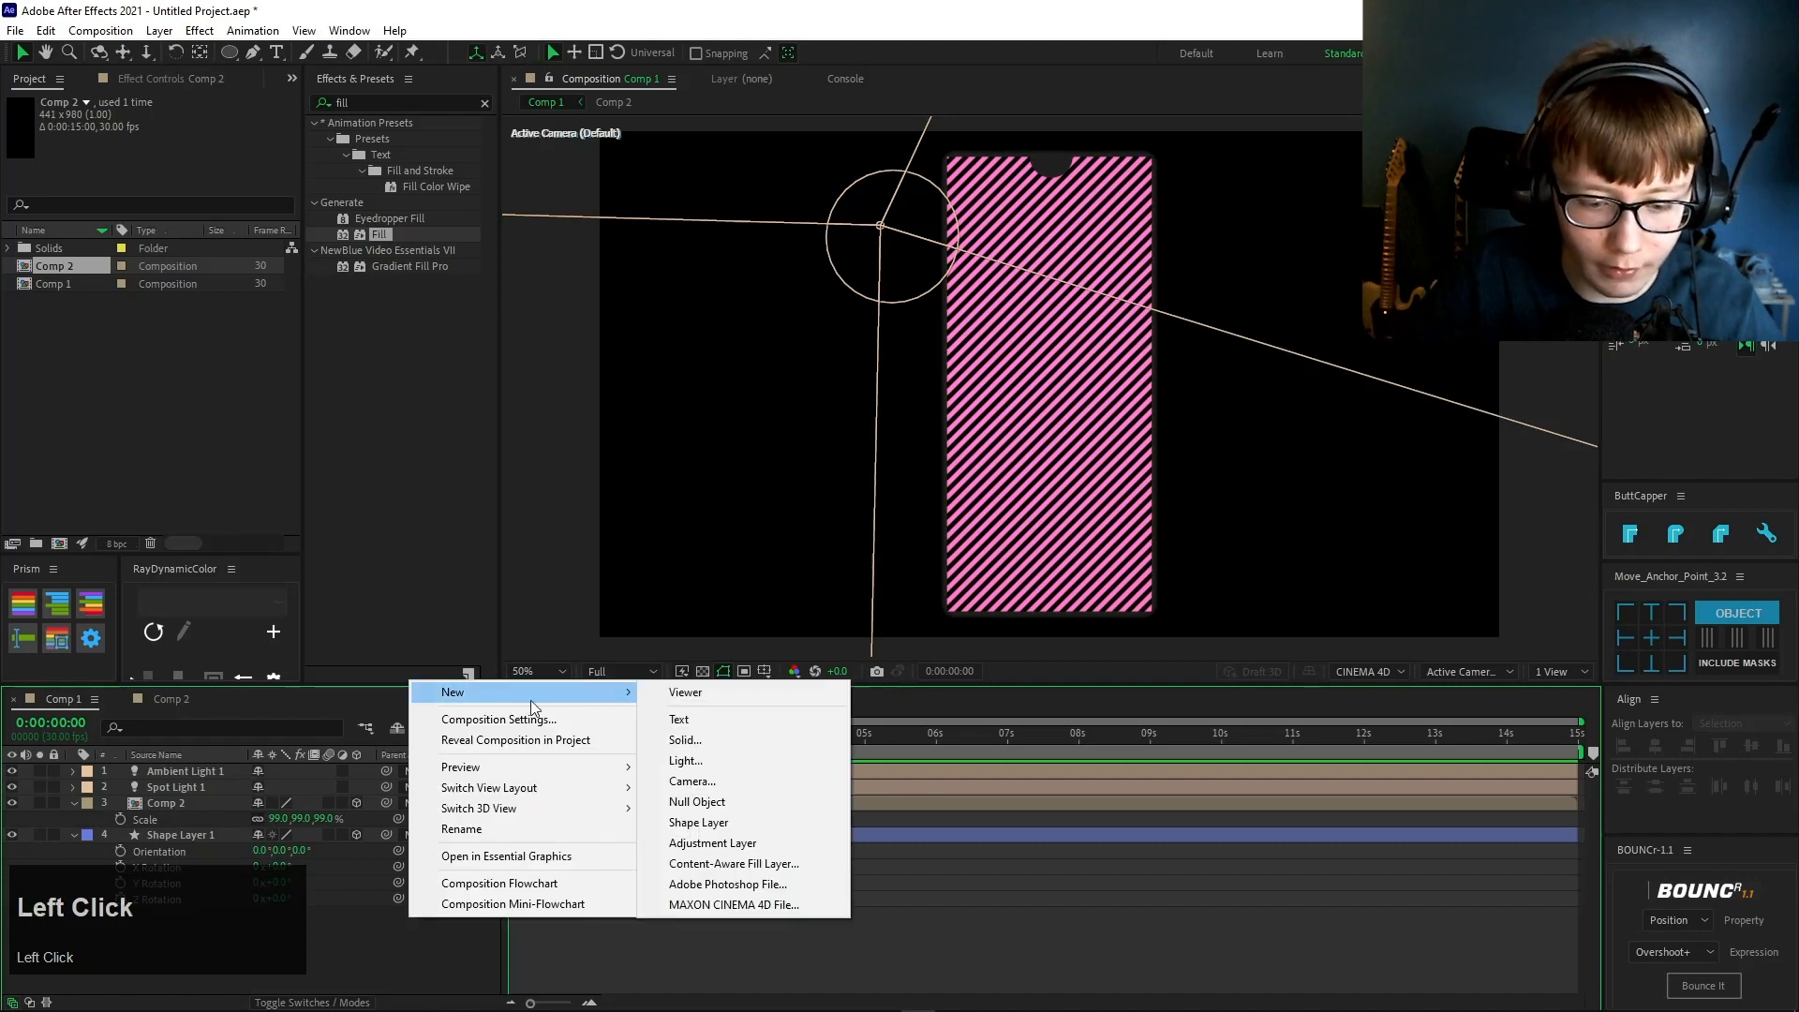
click(712, 803)
- Add a two-node camera with the 50mm preset to Comp 1
right_click(446, 924)
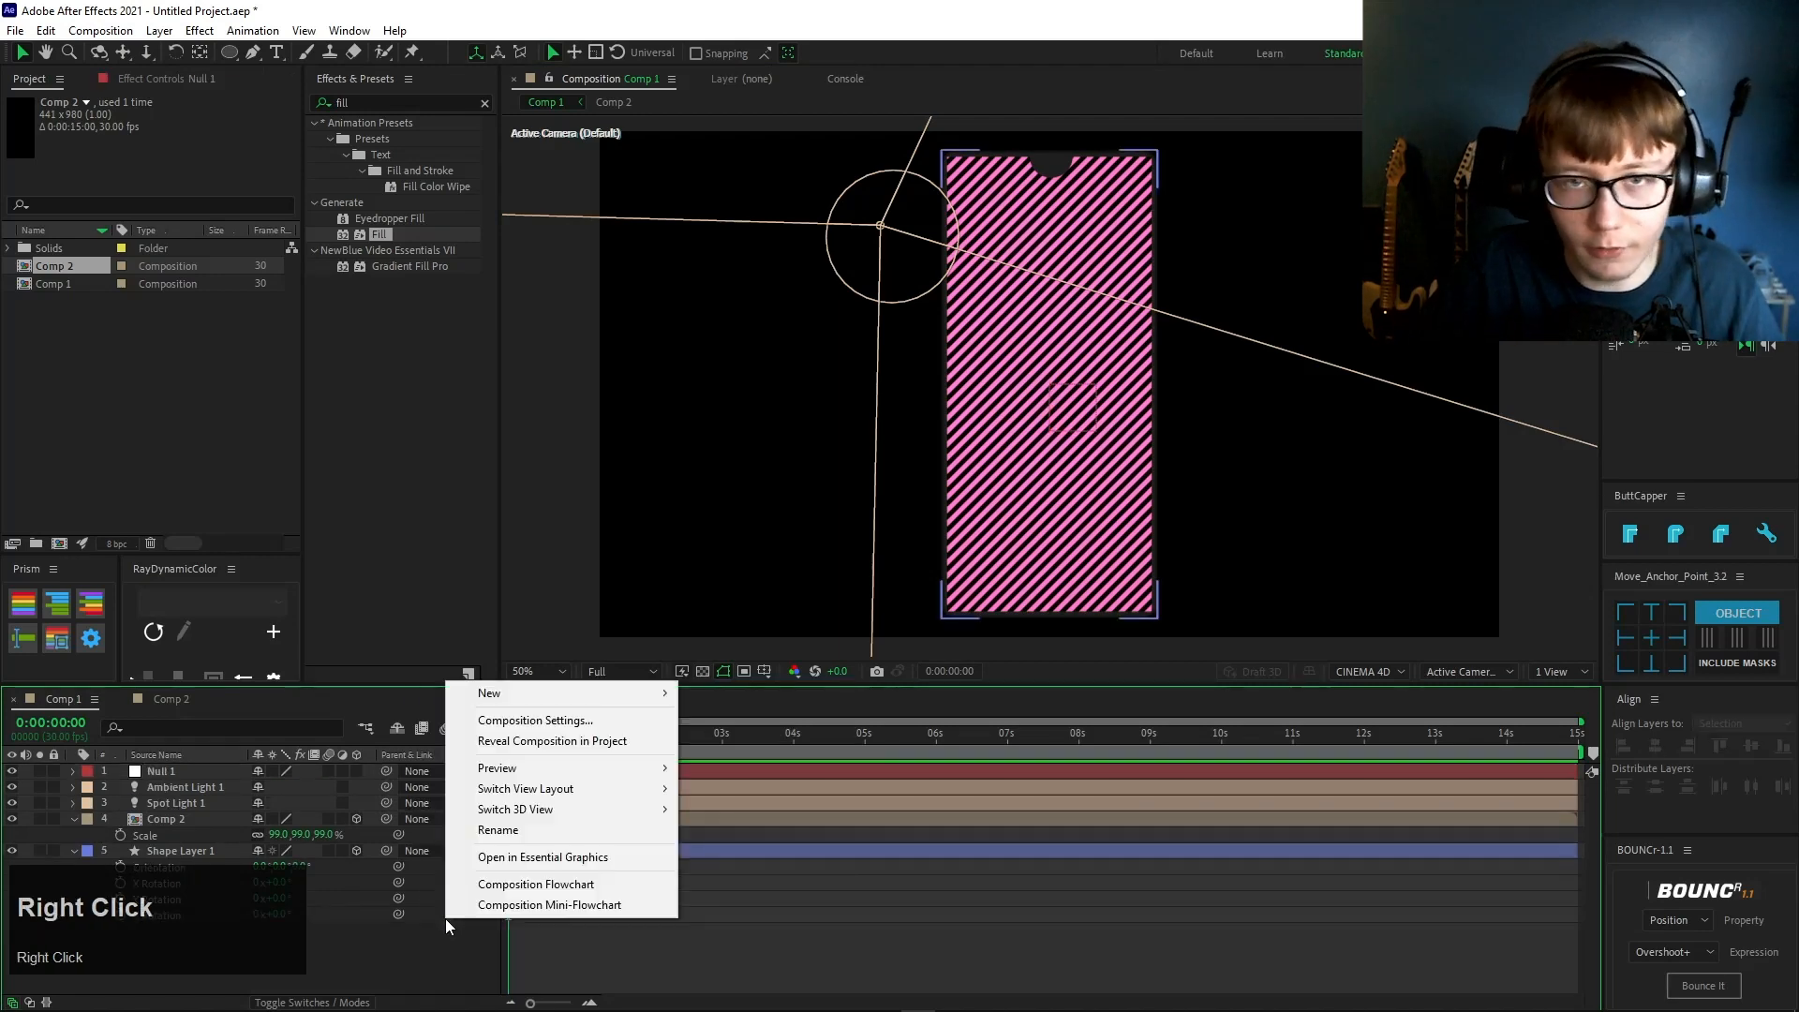
click(562, 701)
click(731, 783)
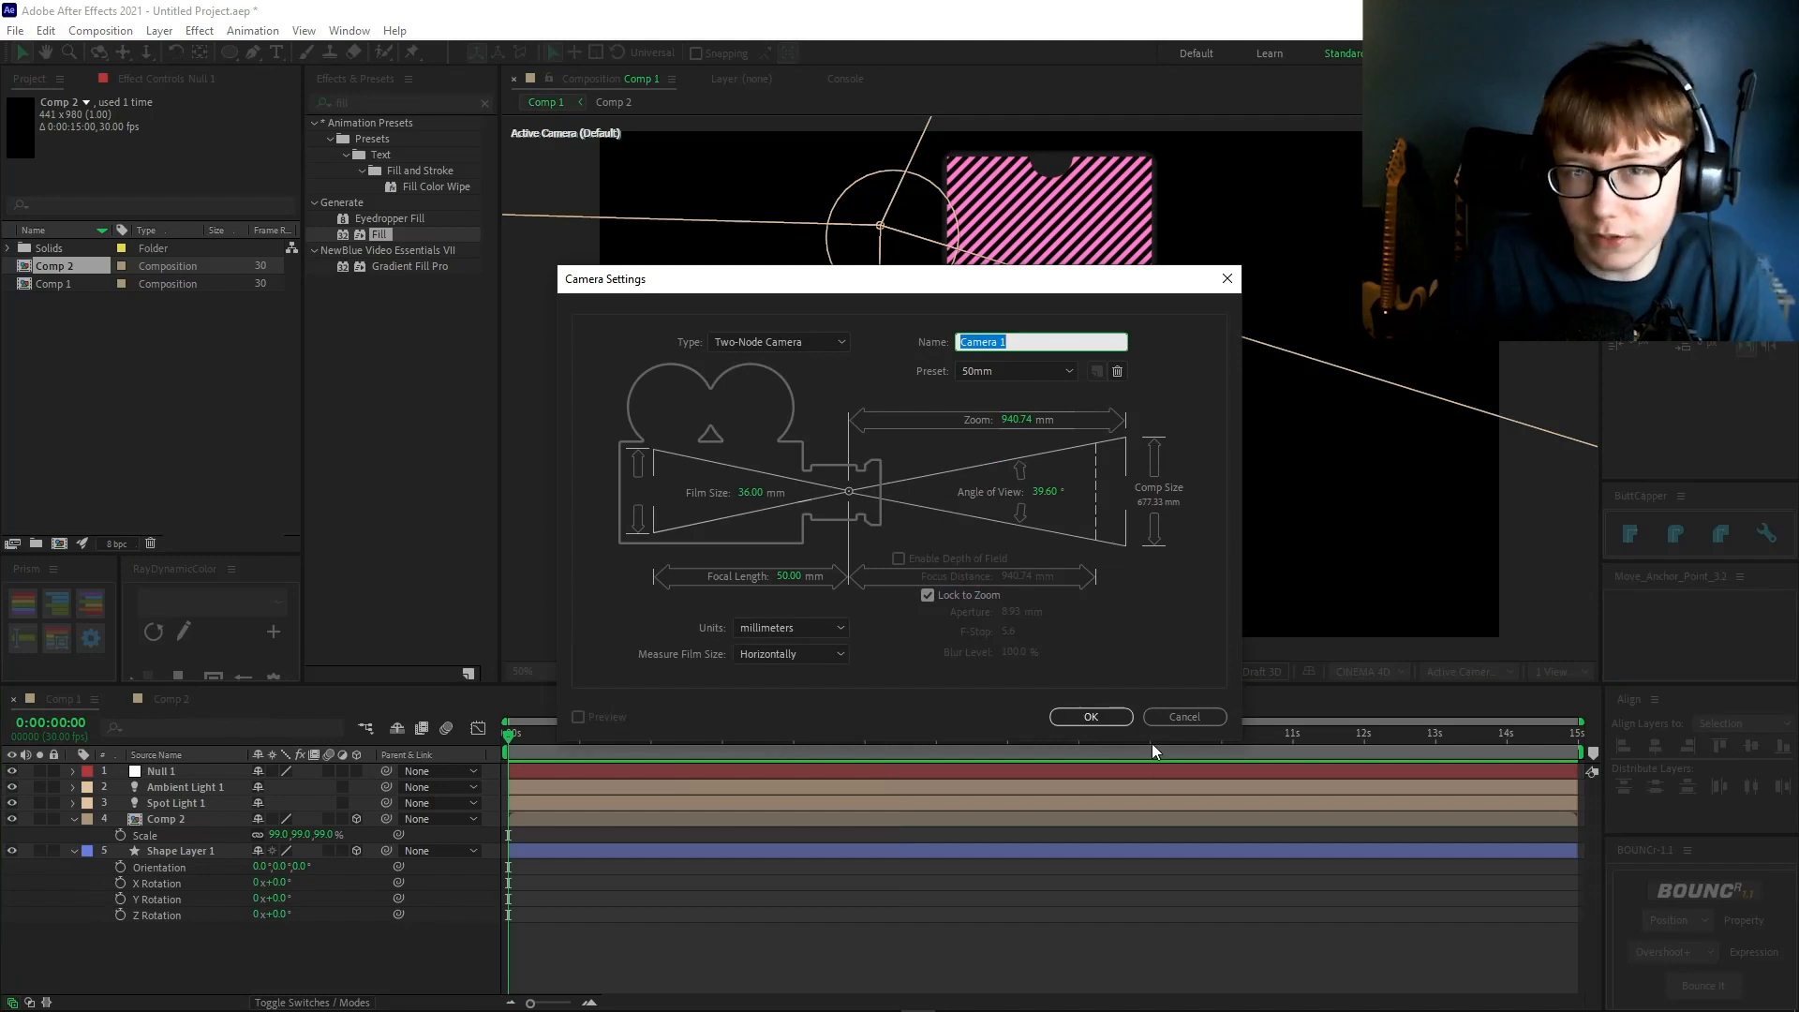
click(1126, 717)
- Parent Camera 1 to the Null 1 layer
click(189, 789)
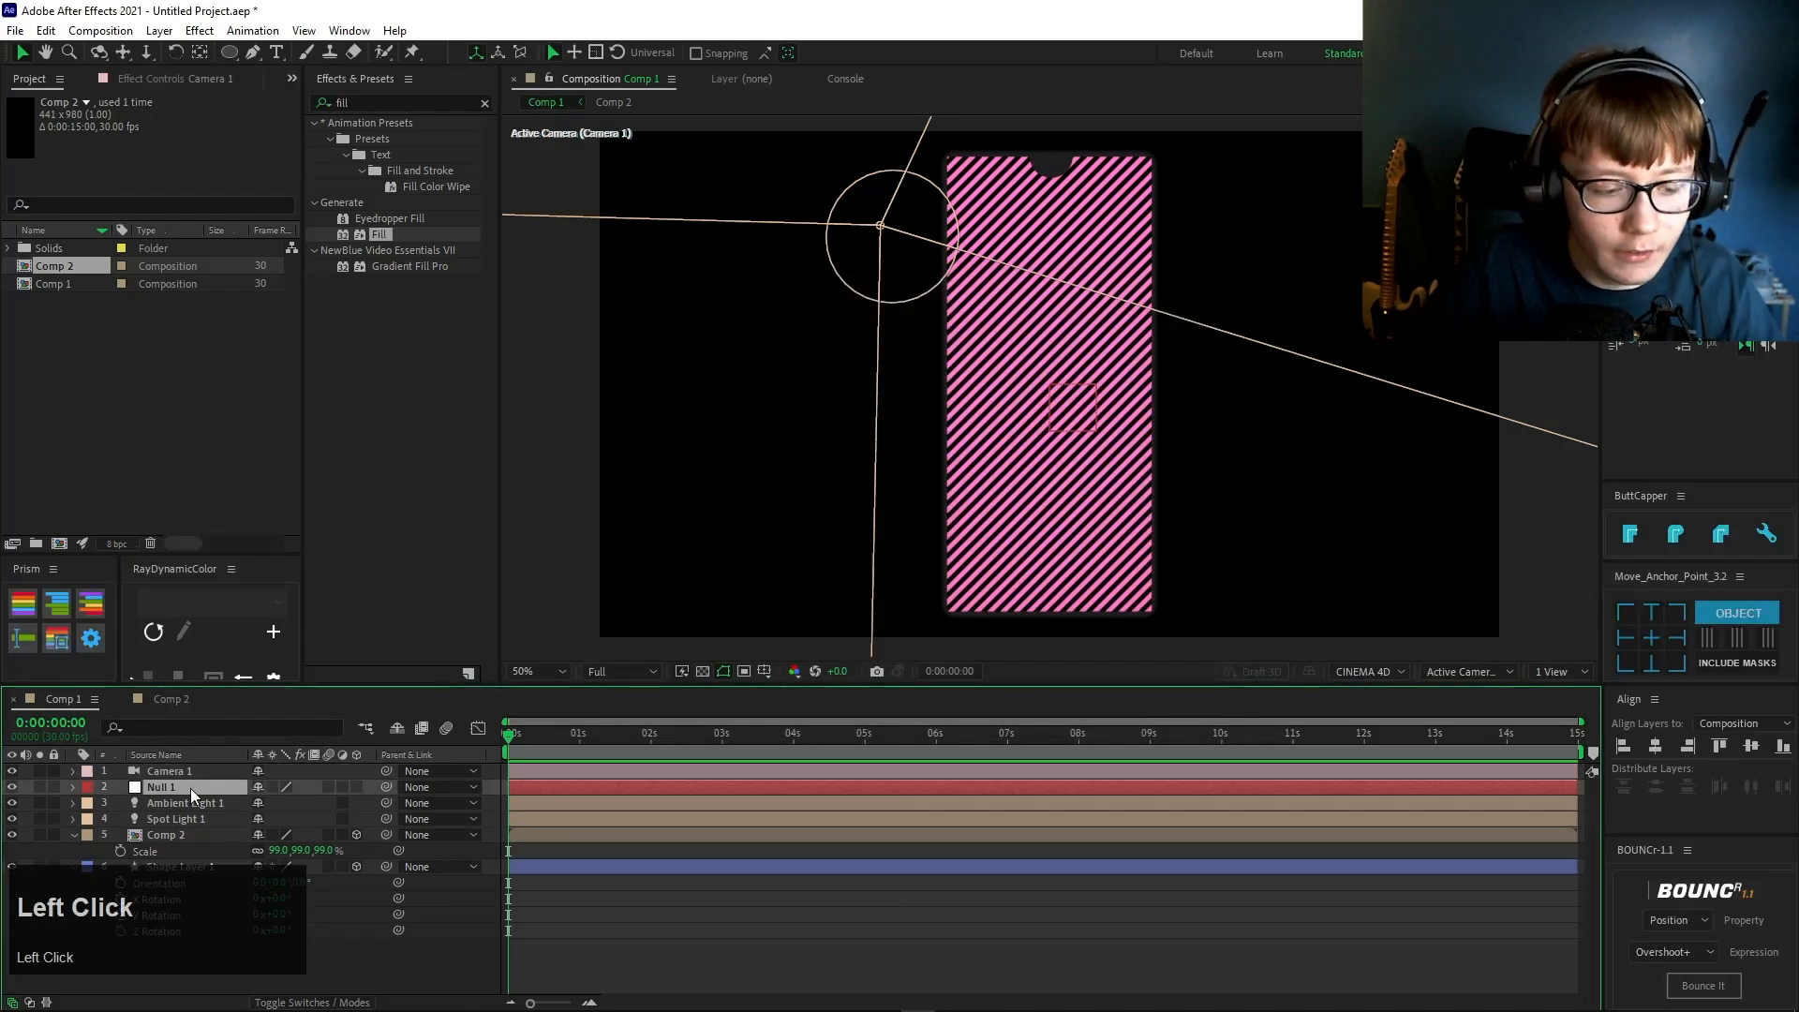
click(216, 771)
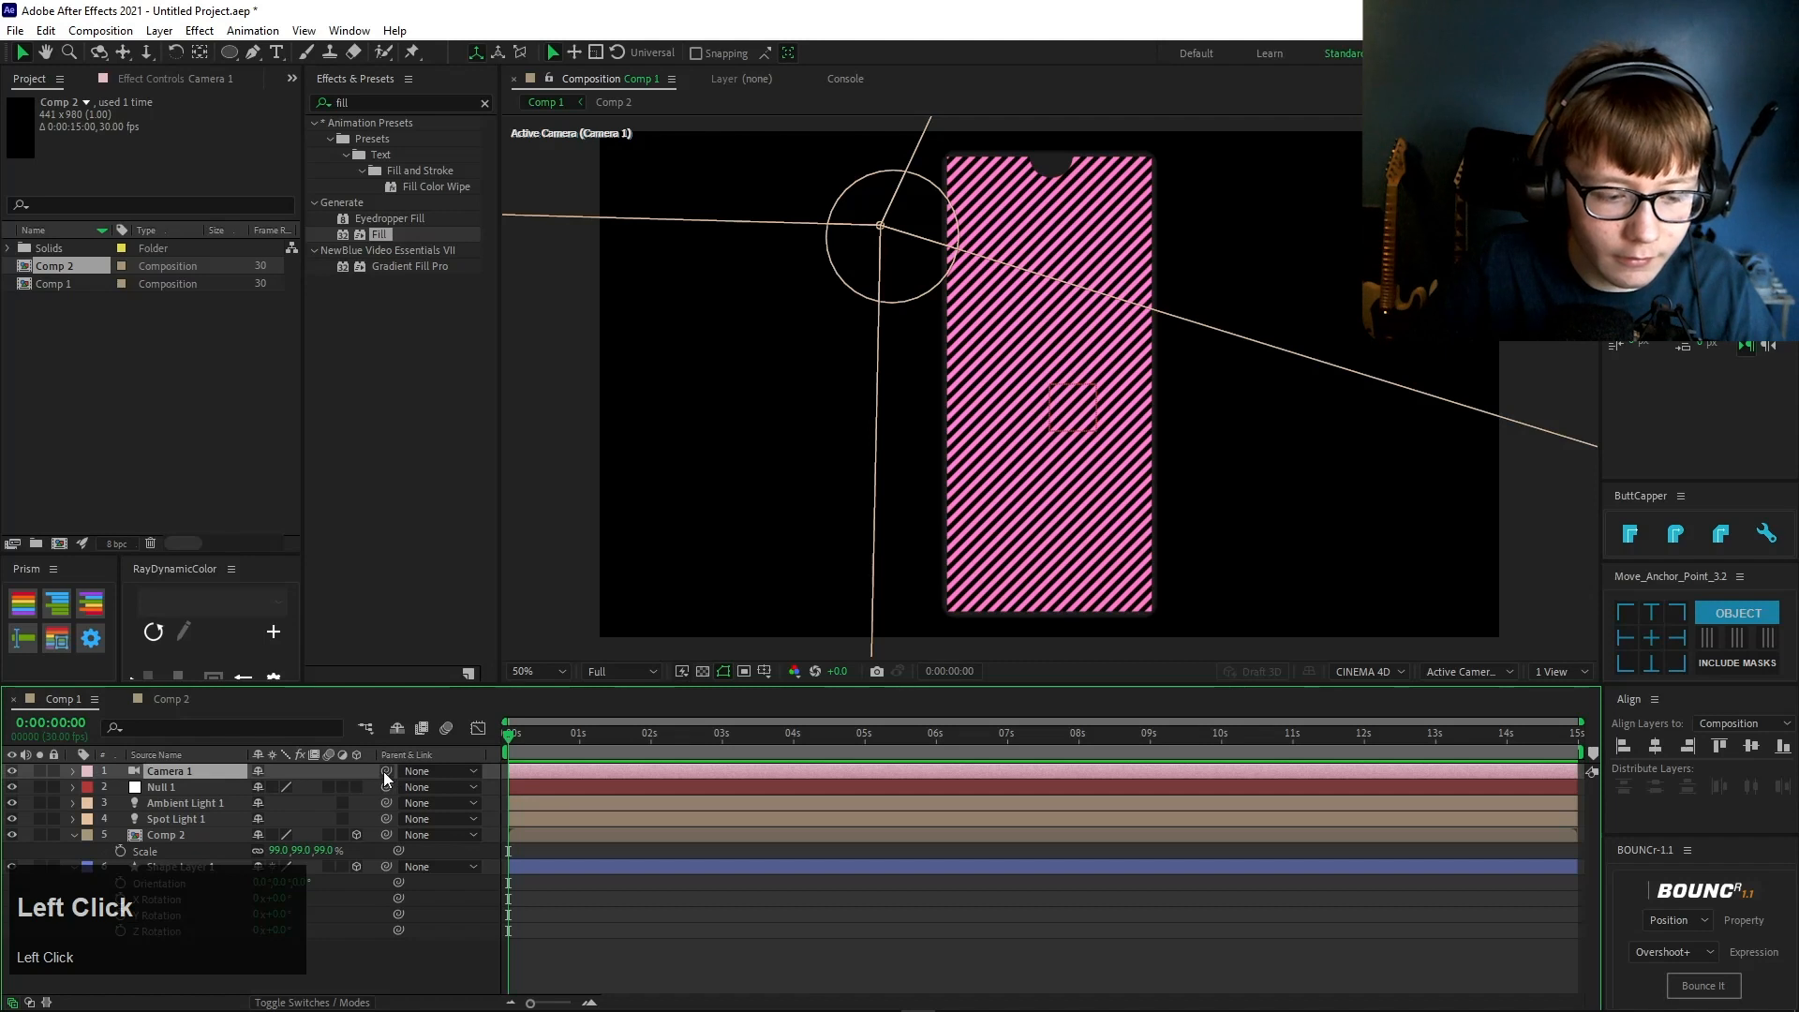
drag(384, 772, 195, 785)
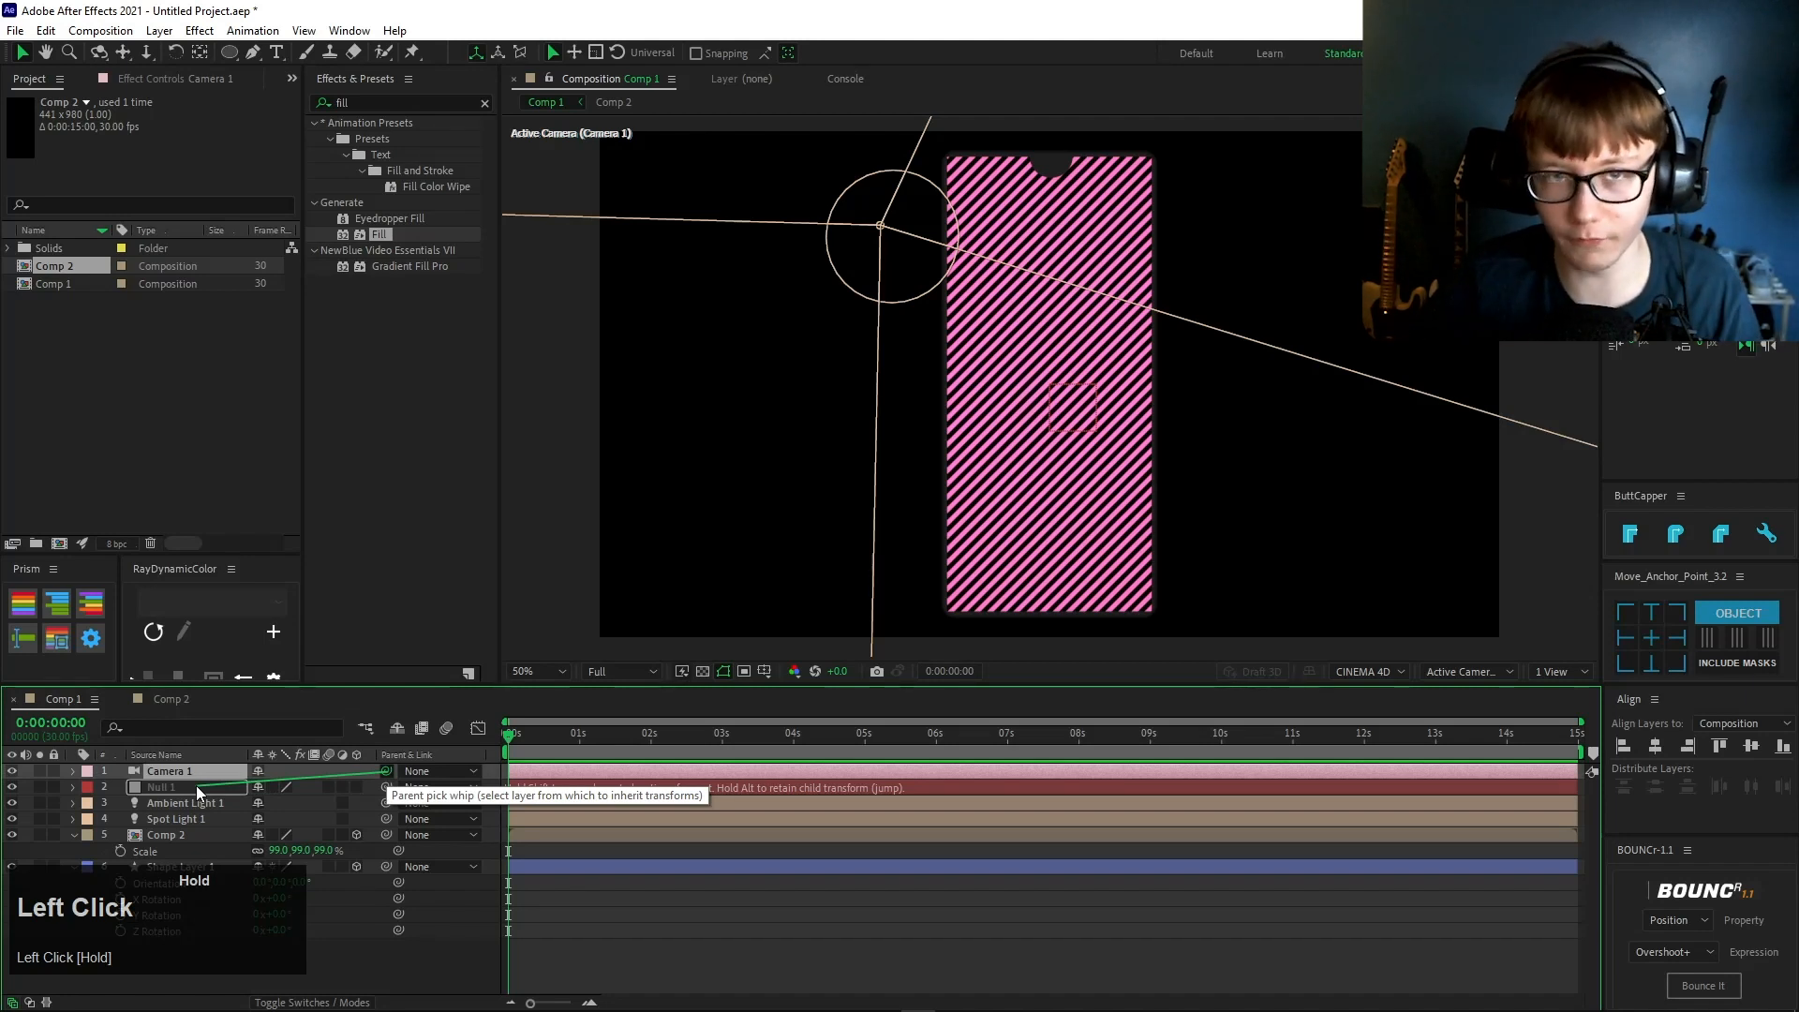
drag(194, 785, 195, 785)
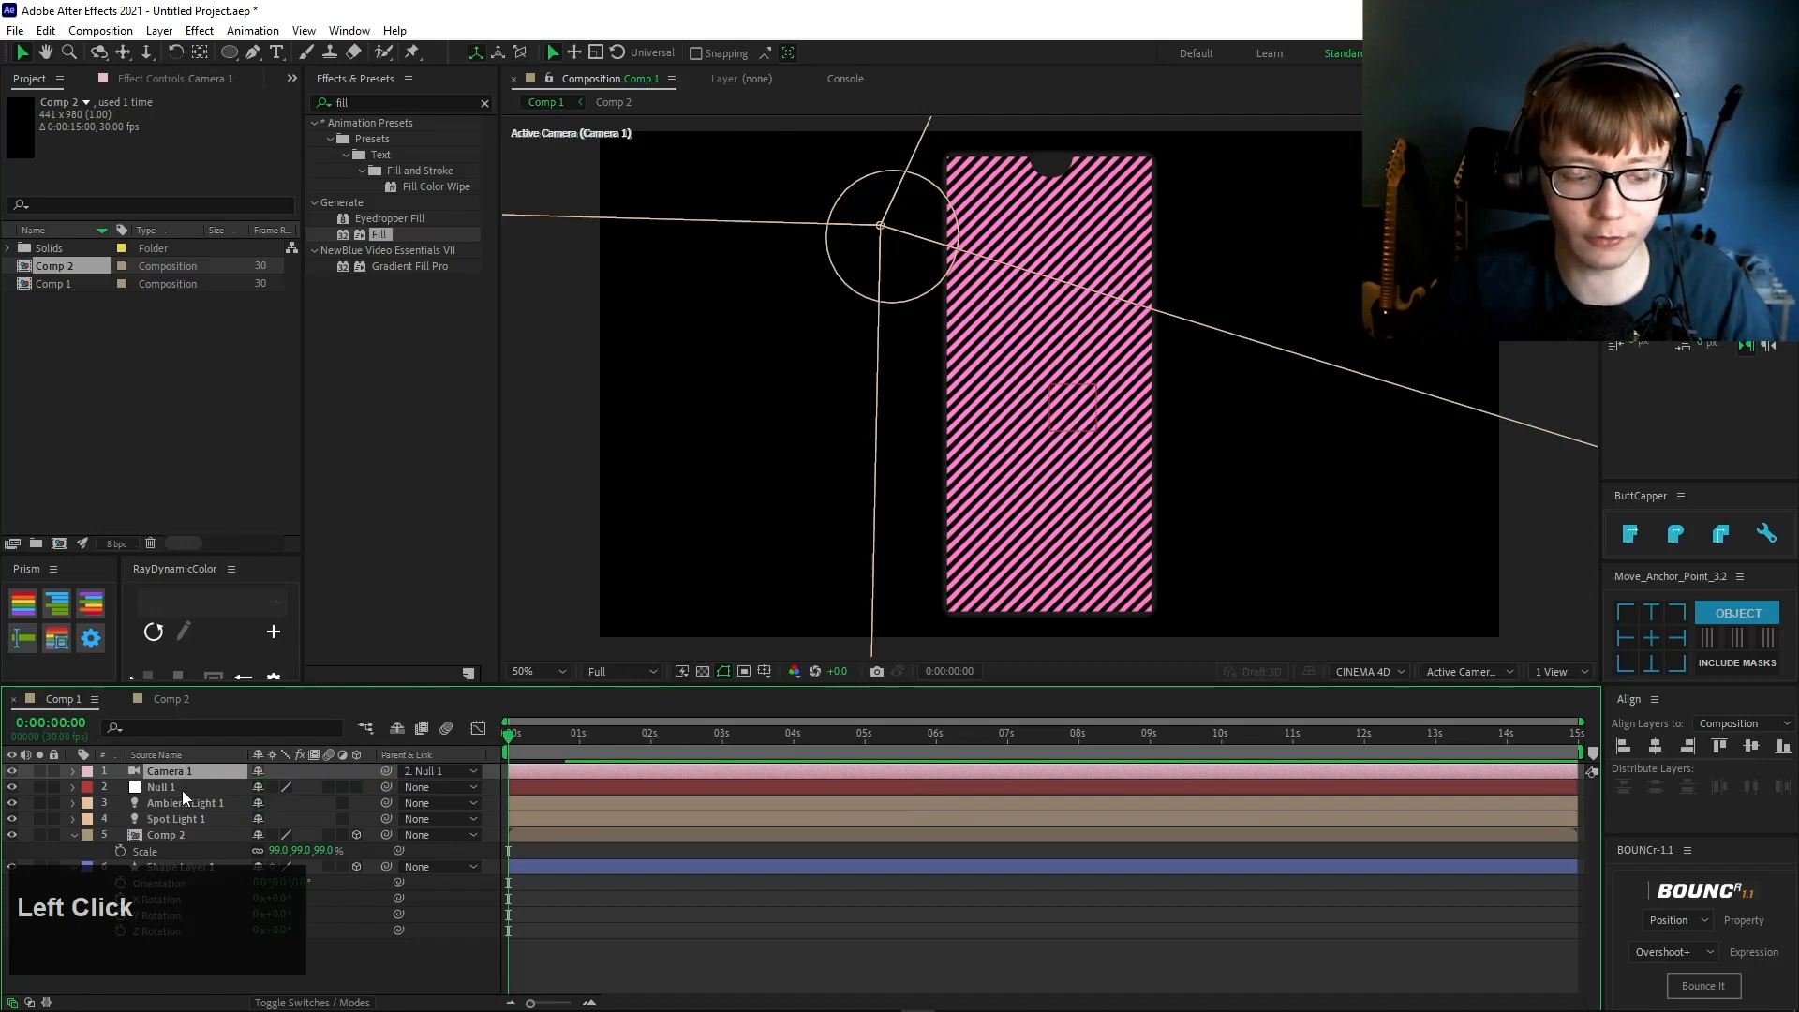
- Make Null 1 a 3D layer, show its rotation properties and set the preview resolution to Quarter
click(182, 791)
key(r)
drag(280, 803, 218, 835)
key(ctrl+z)
click(354, 787)
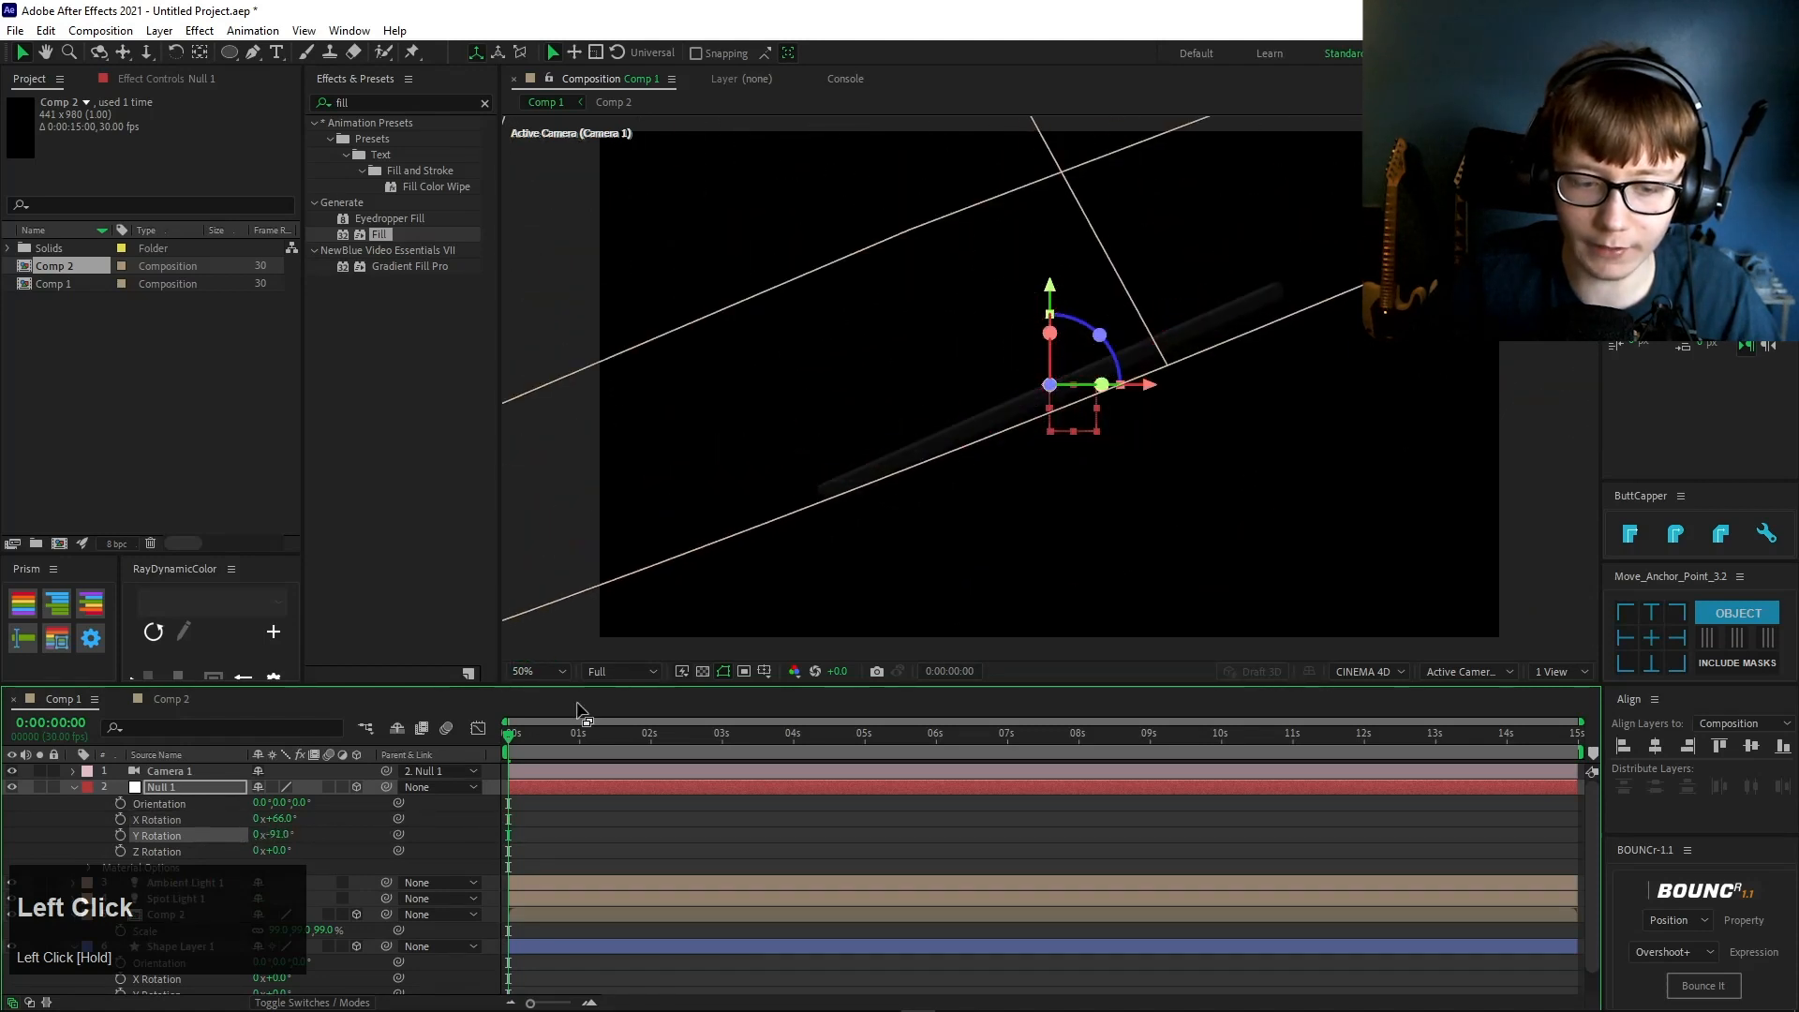
click(619, 671)
click(616, 777)
- Rotate Null 1 to an X rotation of 21° and a Y rotation of -45° for an angled view of the phone
click(271, 835)
text(0)
key(Return)
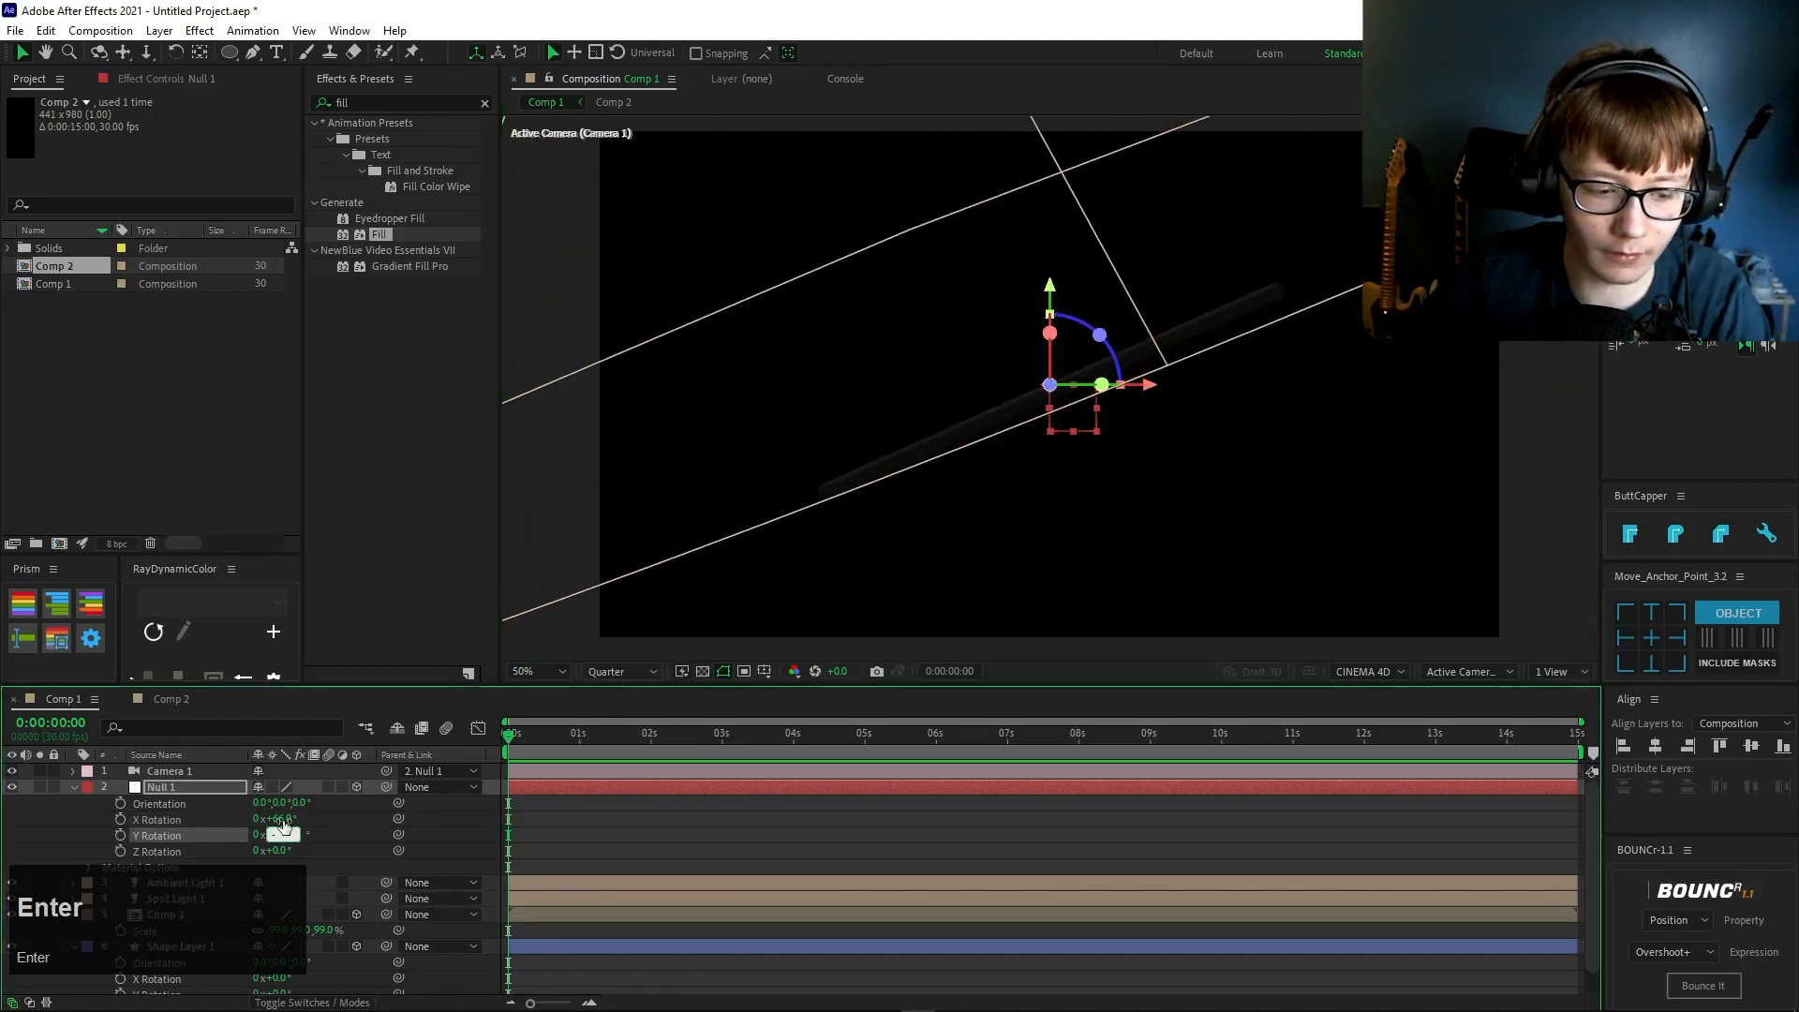
click(279, 819)
text(0)
key(Return)
drag(281, 821, 319, 828)
key(Return)
scroll(261, 908, down, 1)
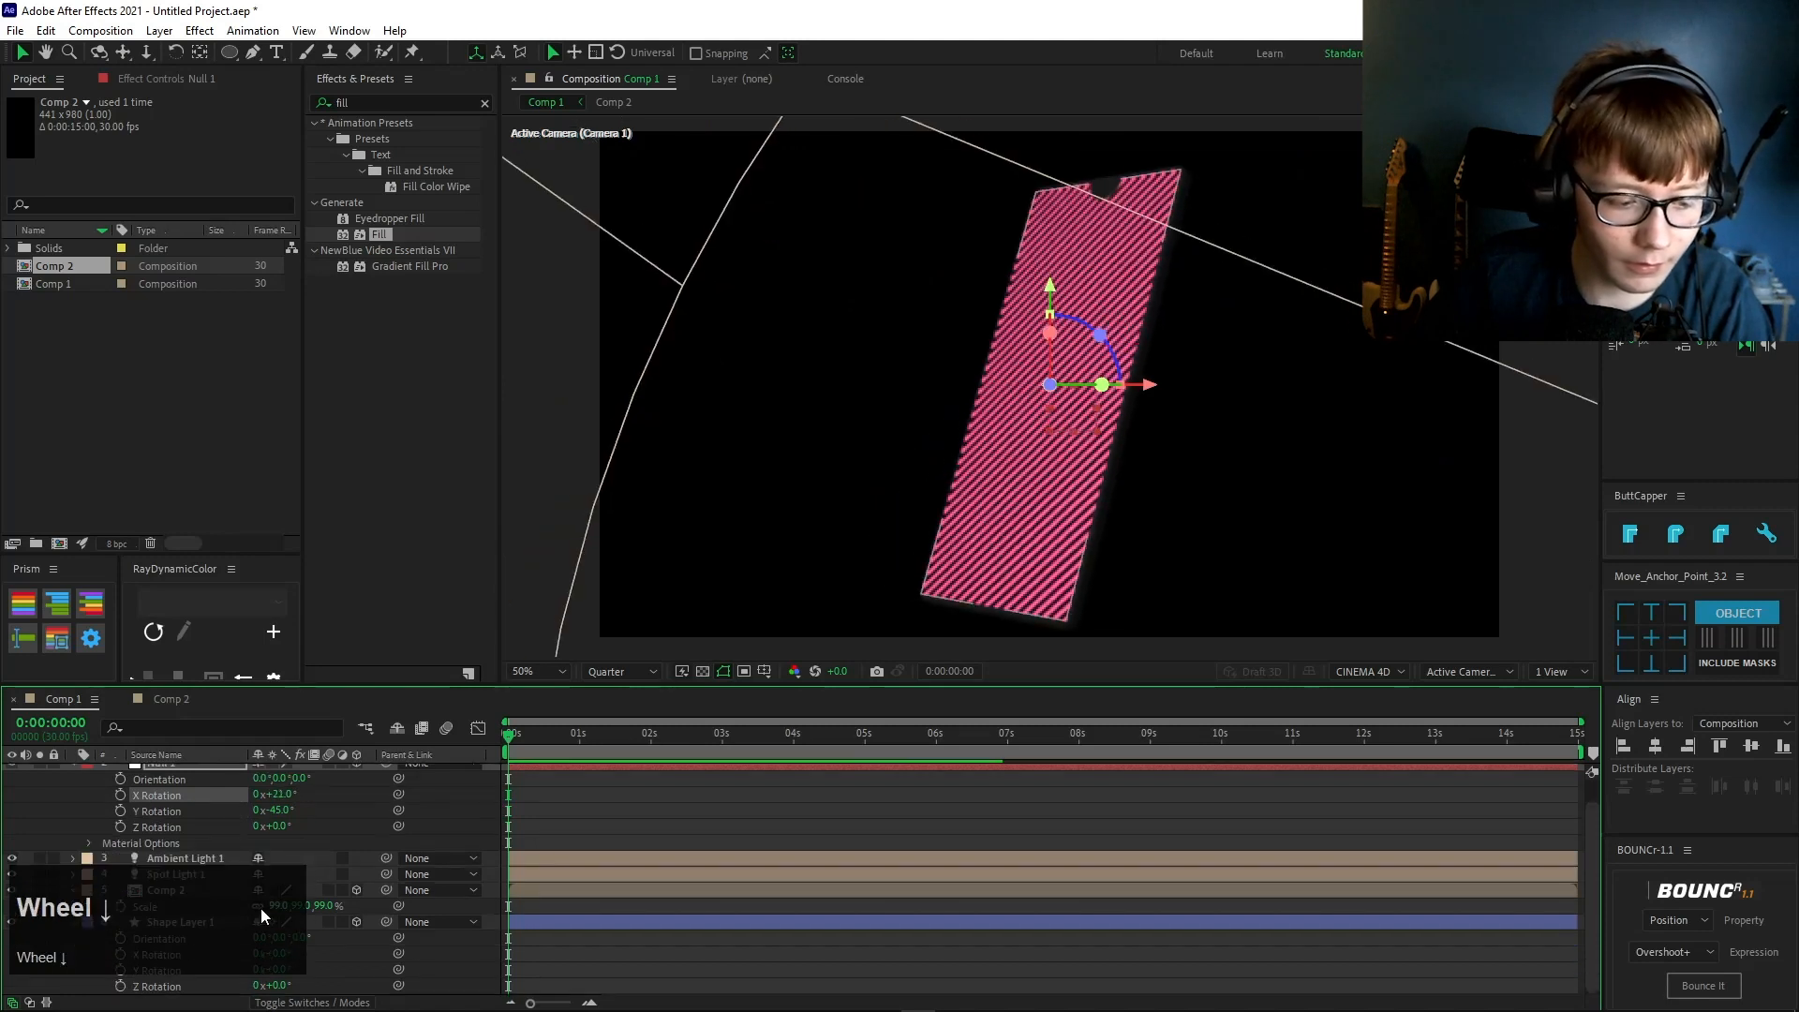
- In Comp 2's Material Options, raise the Reflection Intensity and adjust the Reflection Sharpness
click(173, 889)
key(u)
key(u)
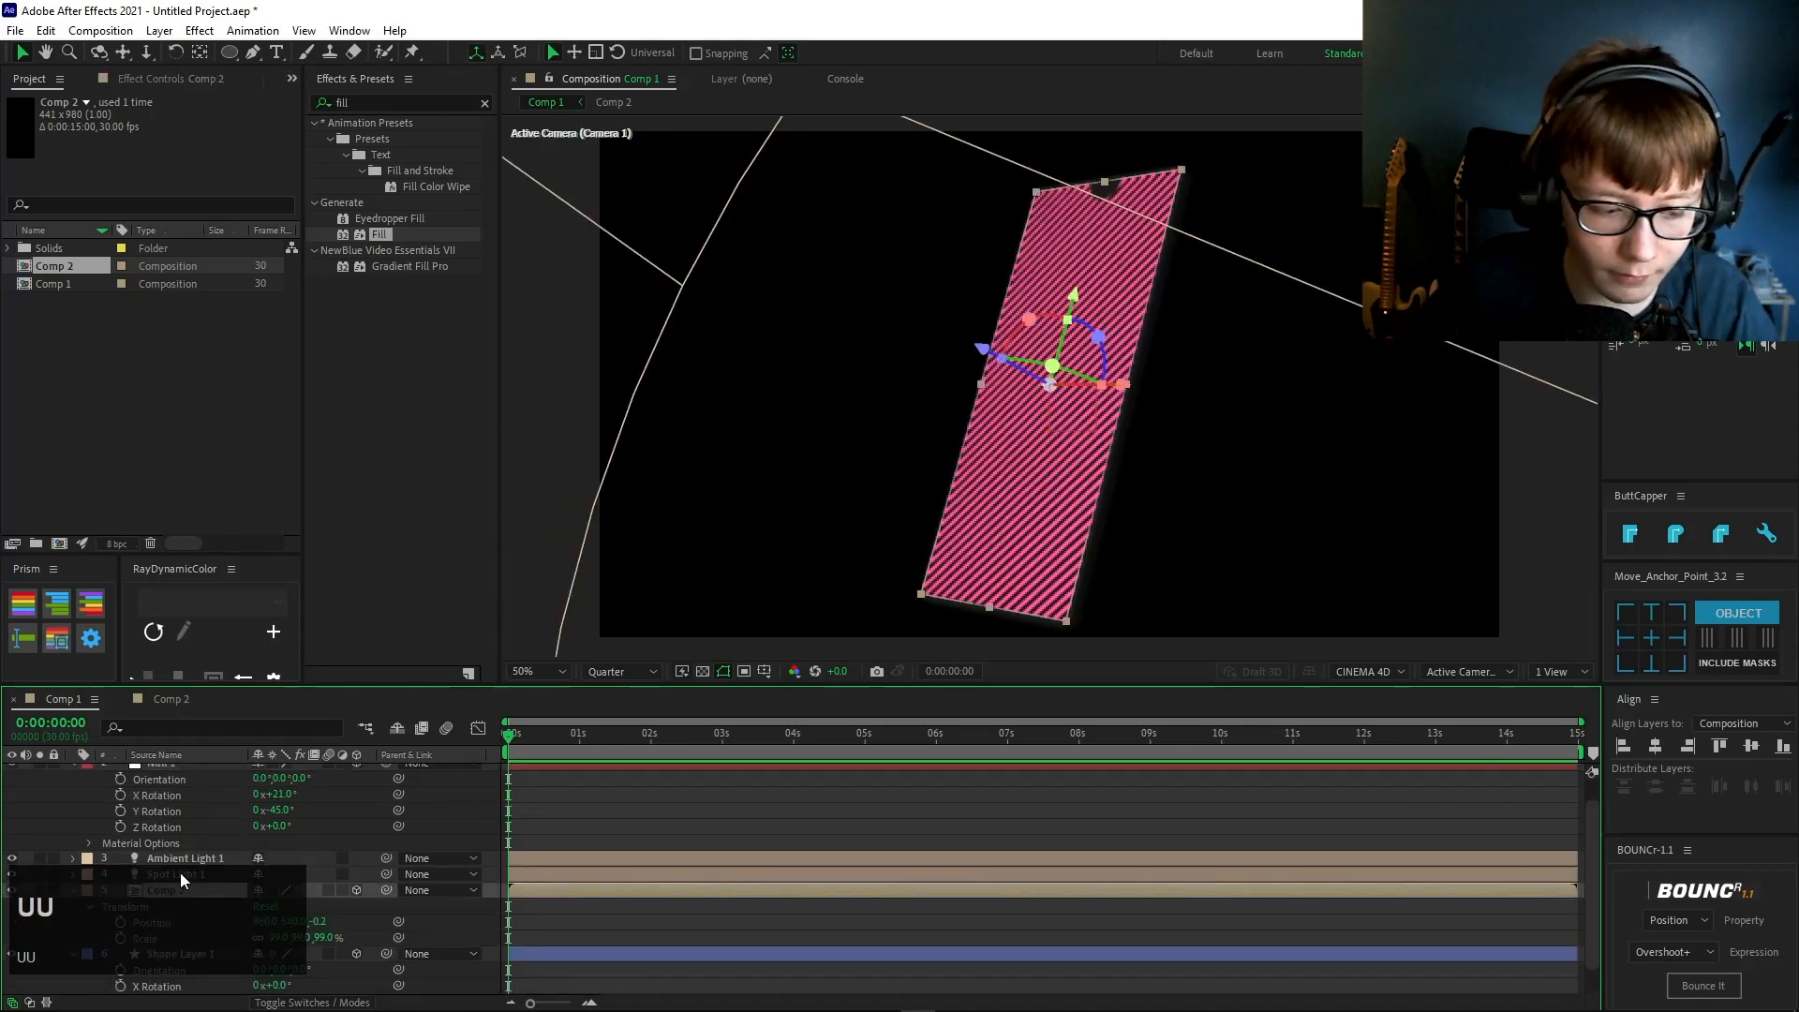
scroll(180, 873, down, 2)
key(u)
click(72, 858)
click(71, 859)
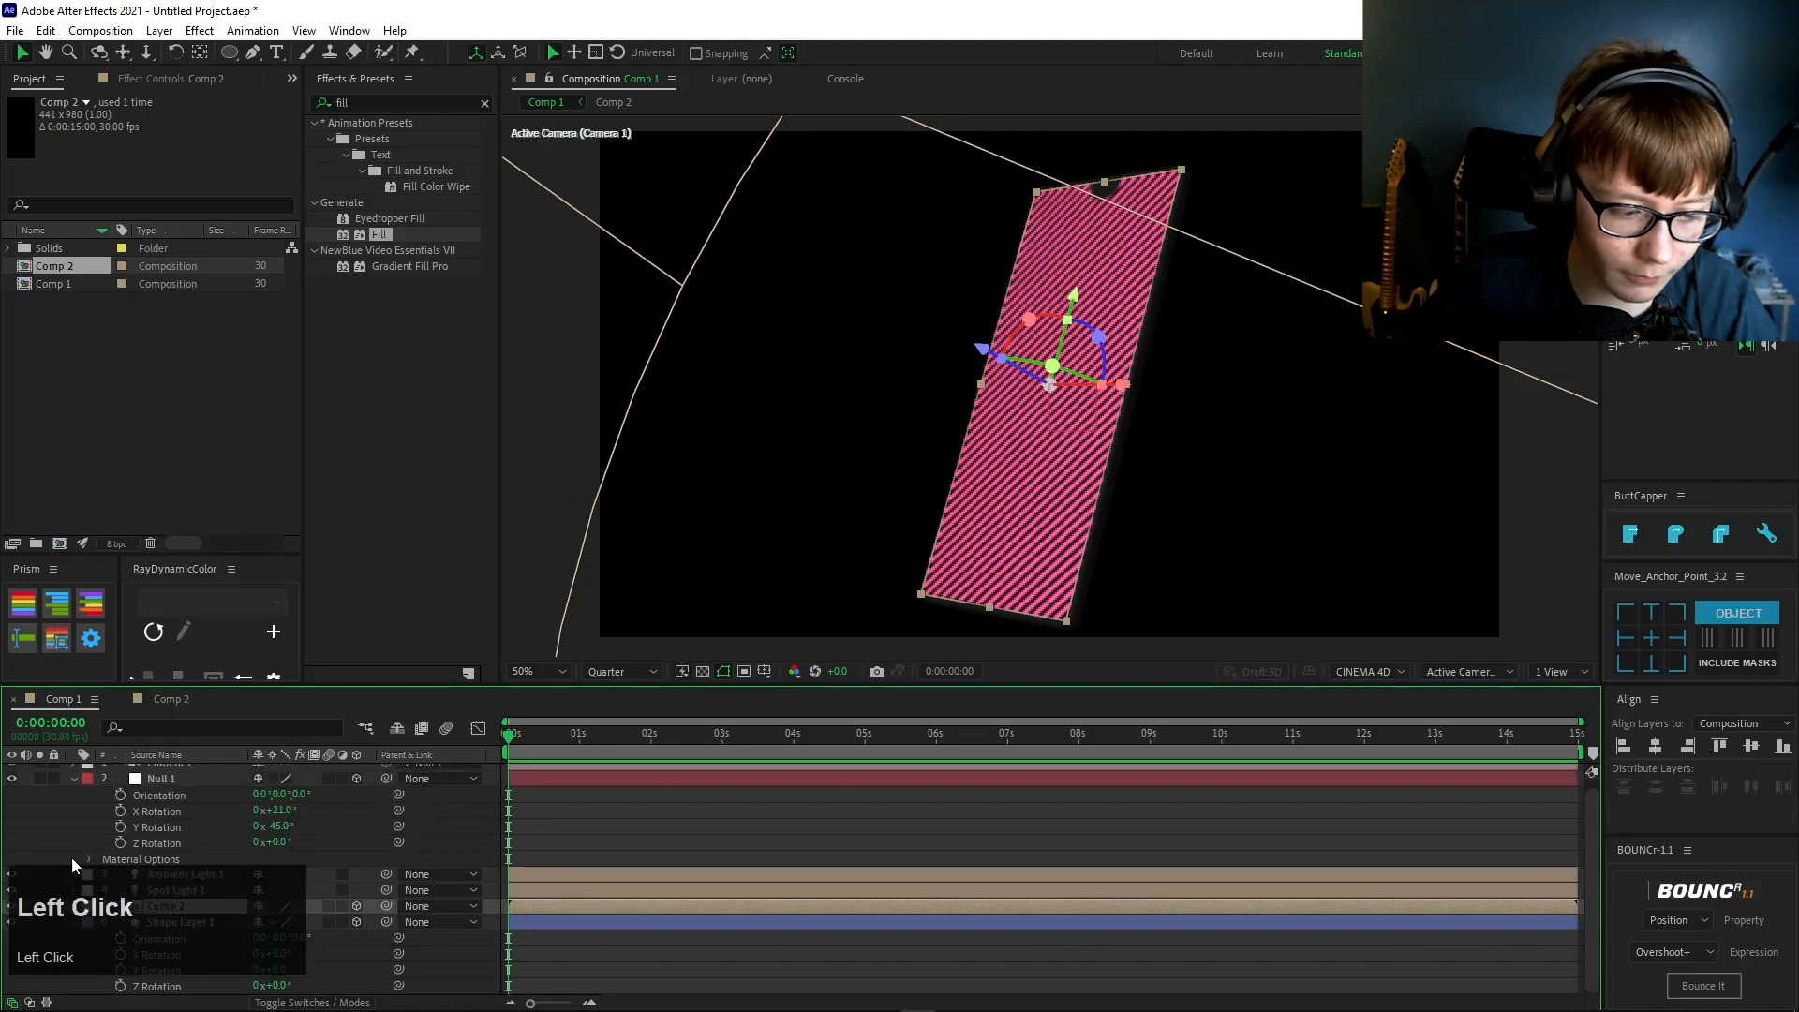
click(71, 858)
scroll(89, 898, down, 1)
click(91, 906)
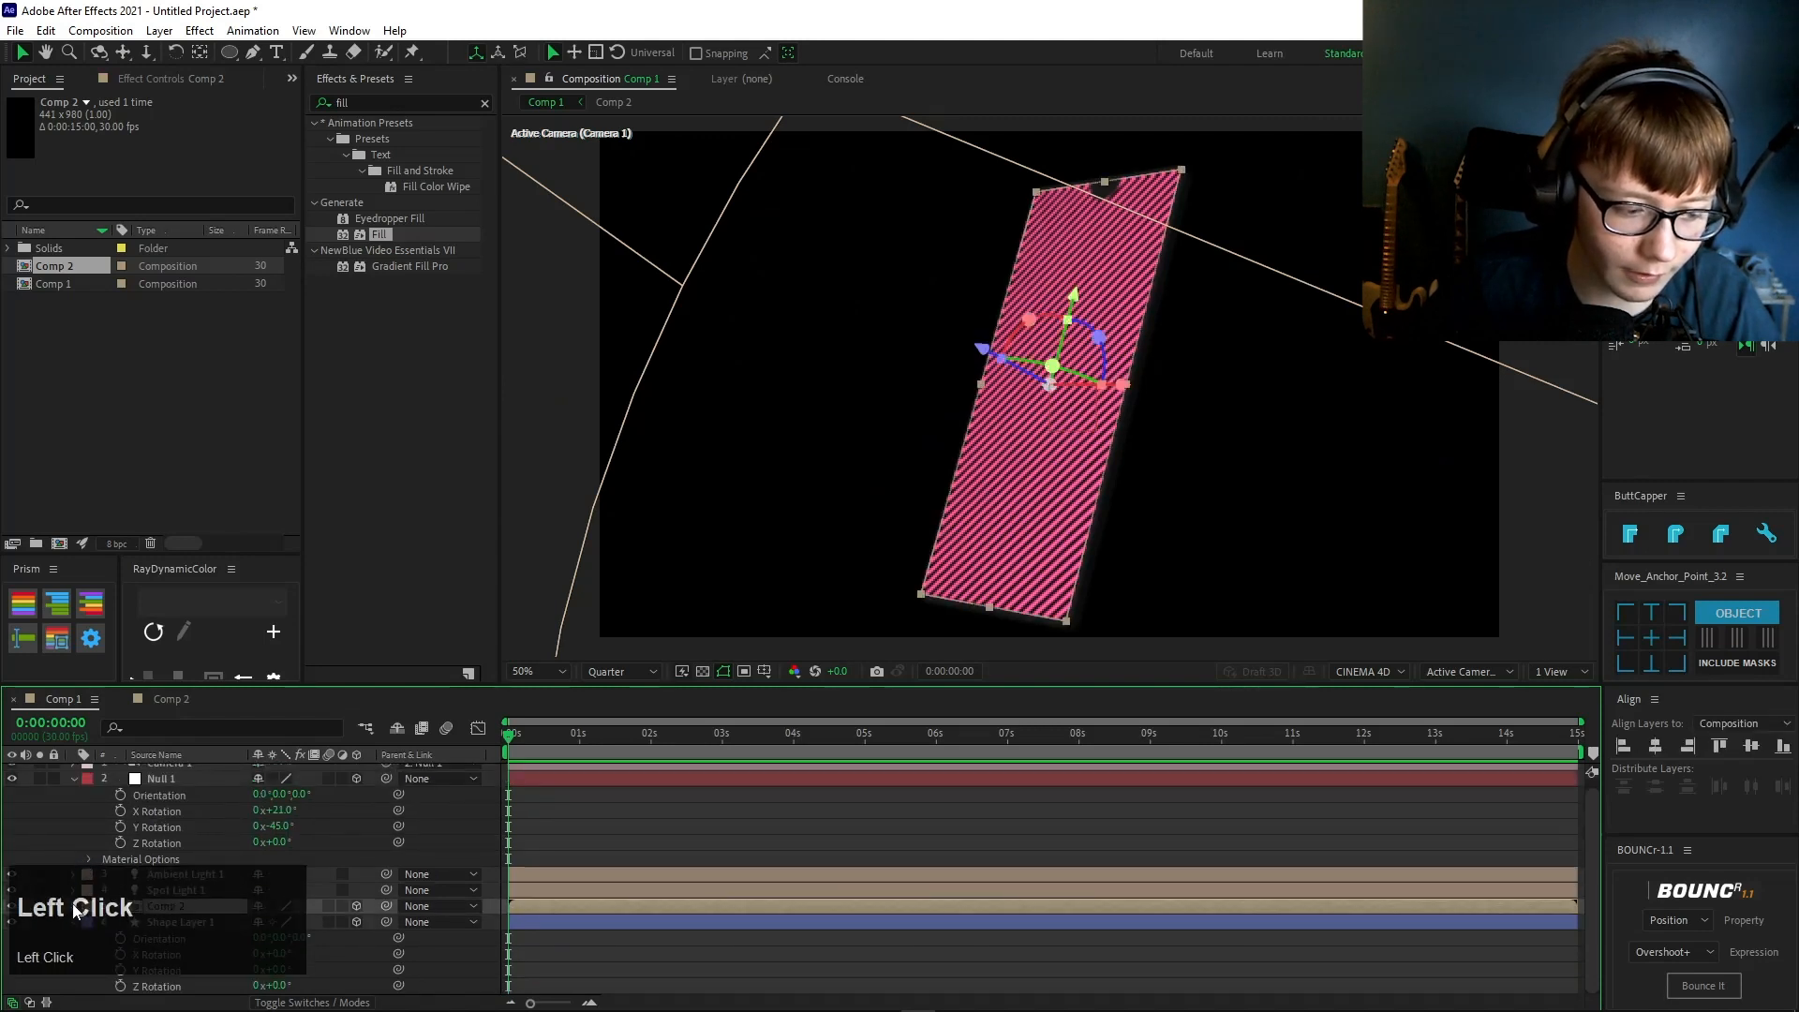
click(73, 906)
scroll(103, 872, down, 1)
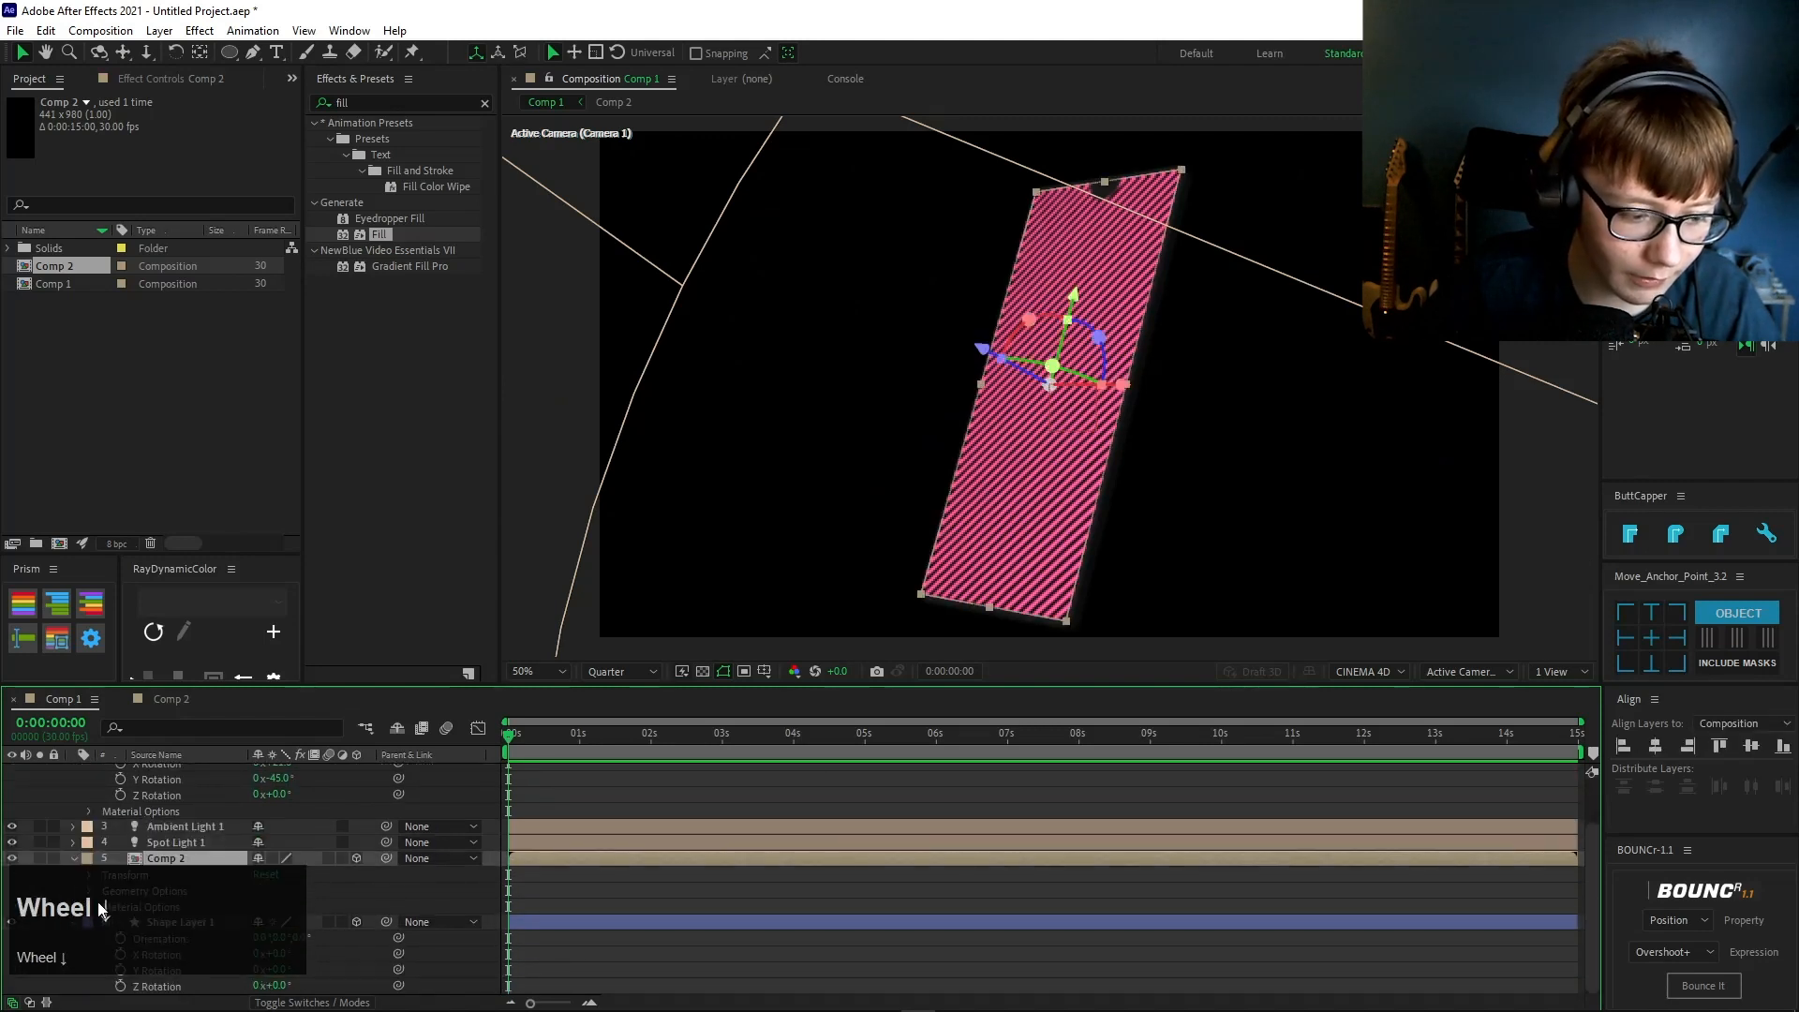
click(88, 907)
scroll(171, 898, down, 2)
scroll(171, 891, down, 2)
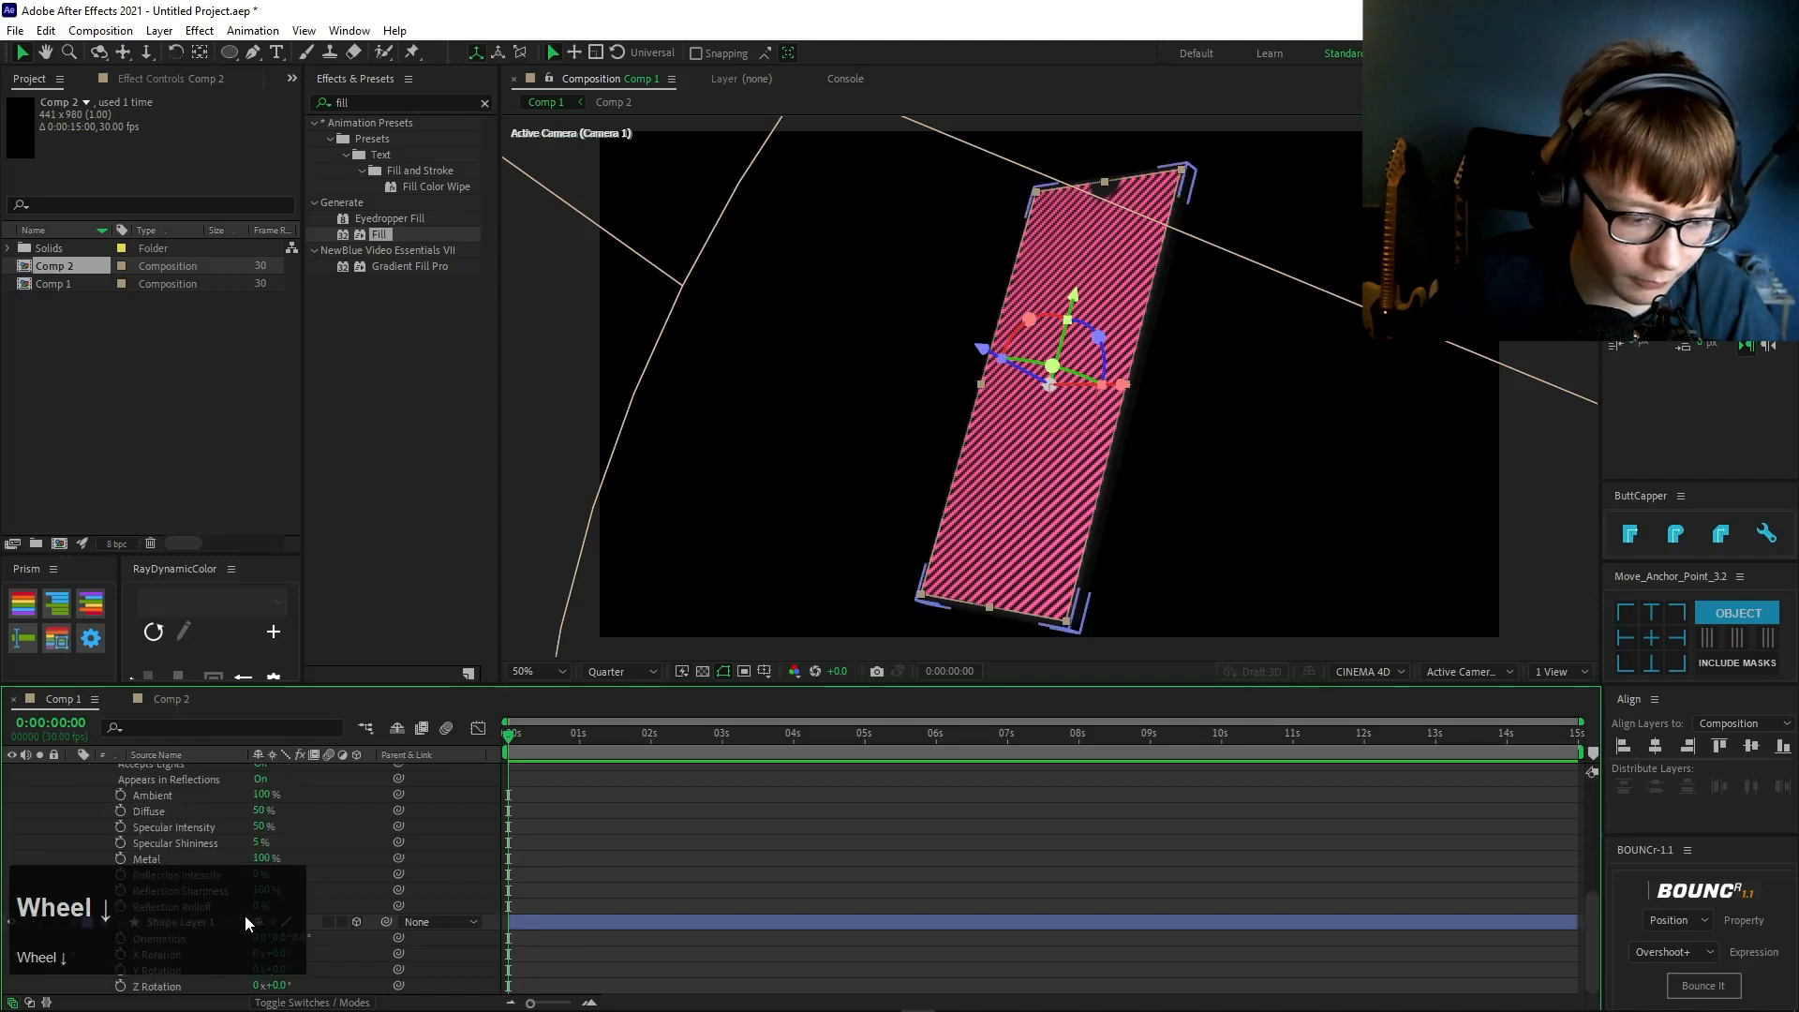
click(263, 875)
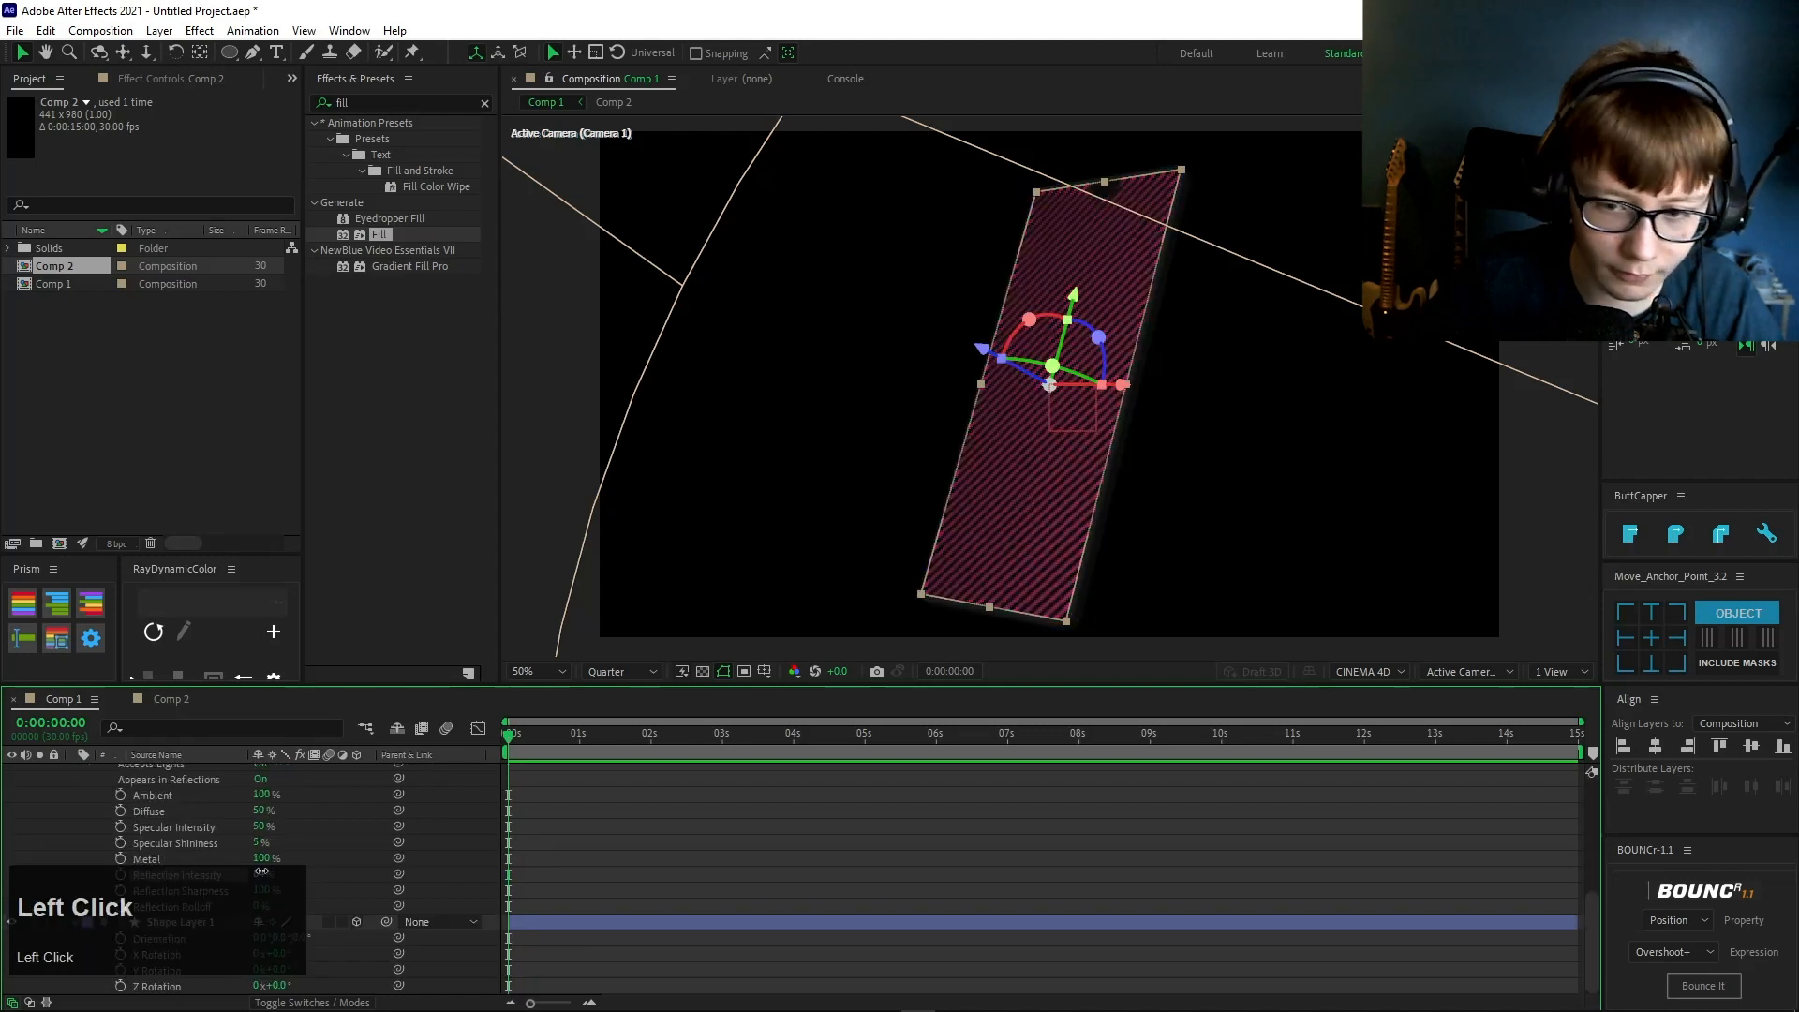
drag(262, 871, 292, 885)
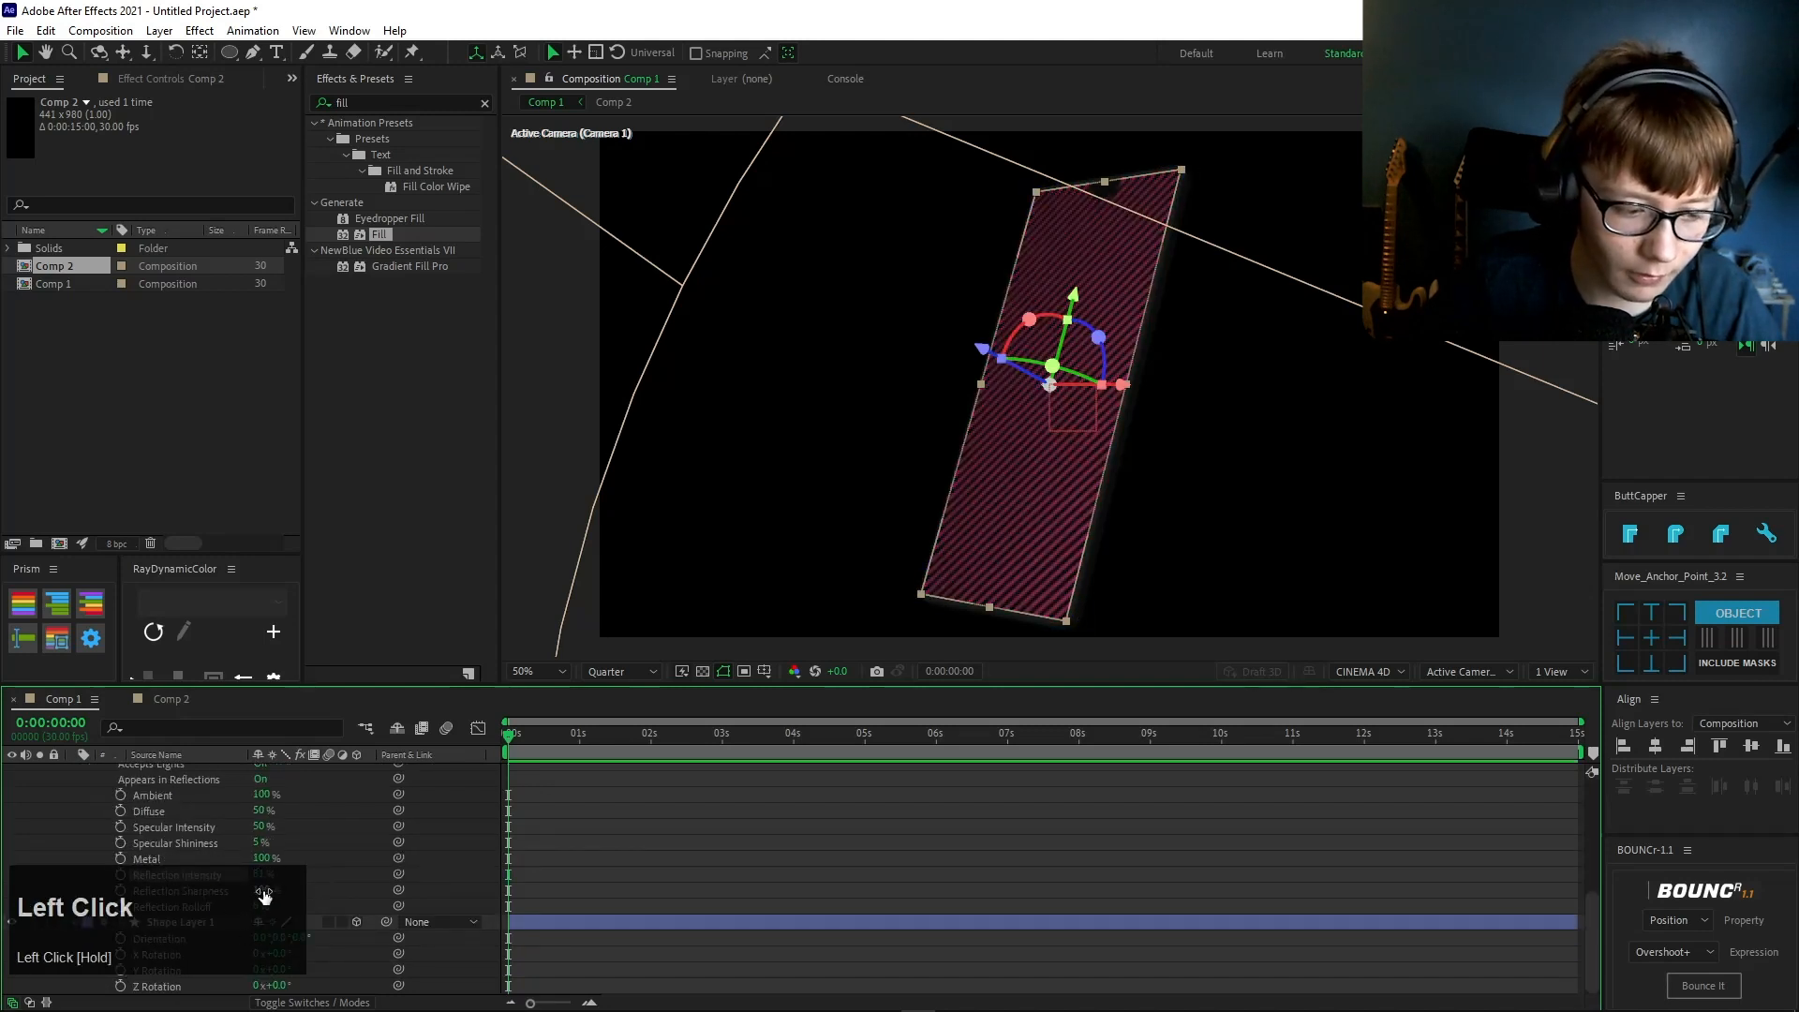
click(336, 854)
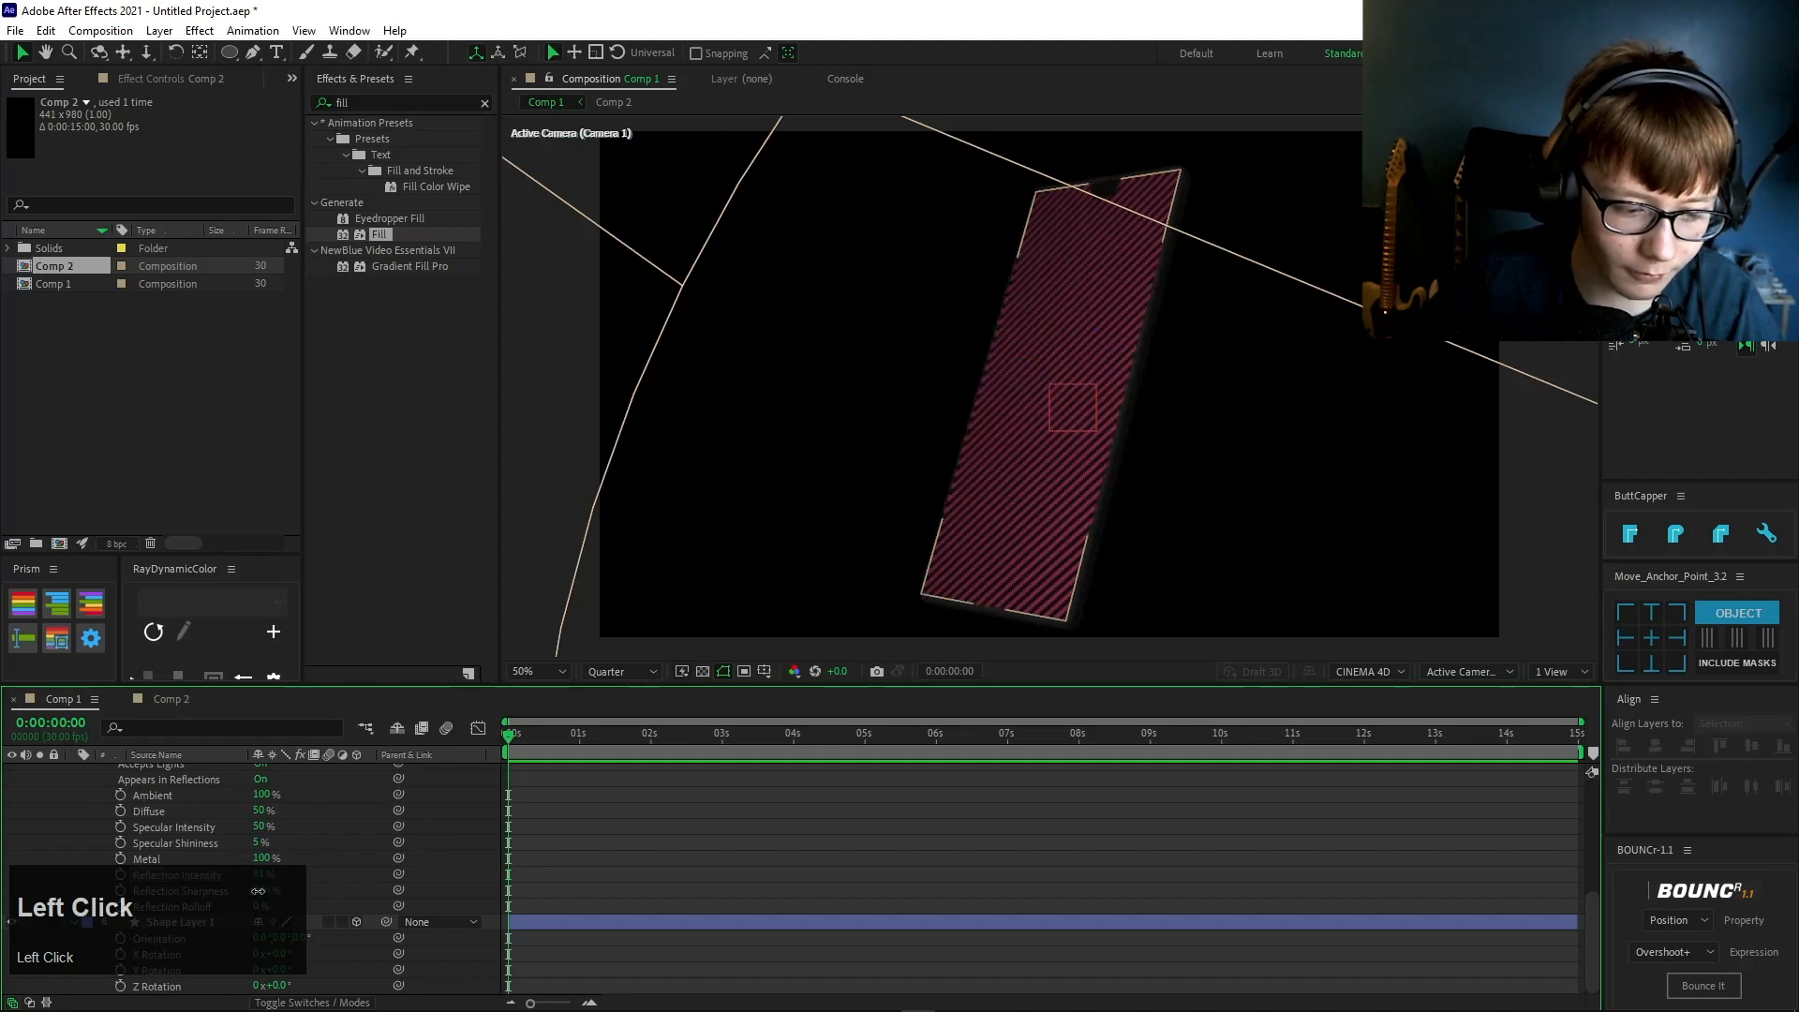
mouse_move(258, 891)
mouse_down()
mouse_move(242, 893)
mouse_move(273, 894)
mouse_up()
click(301, 879)
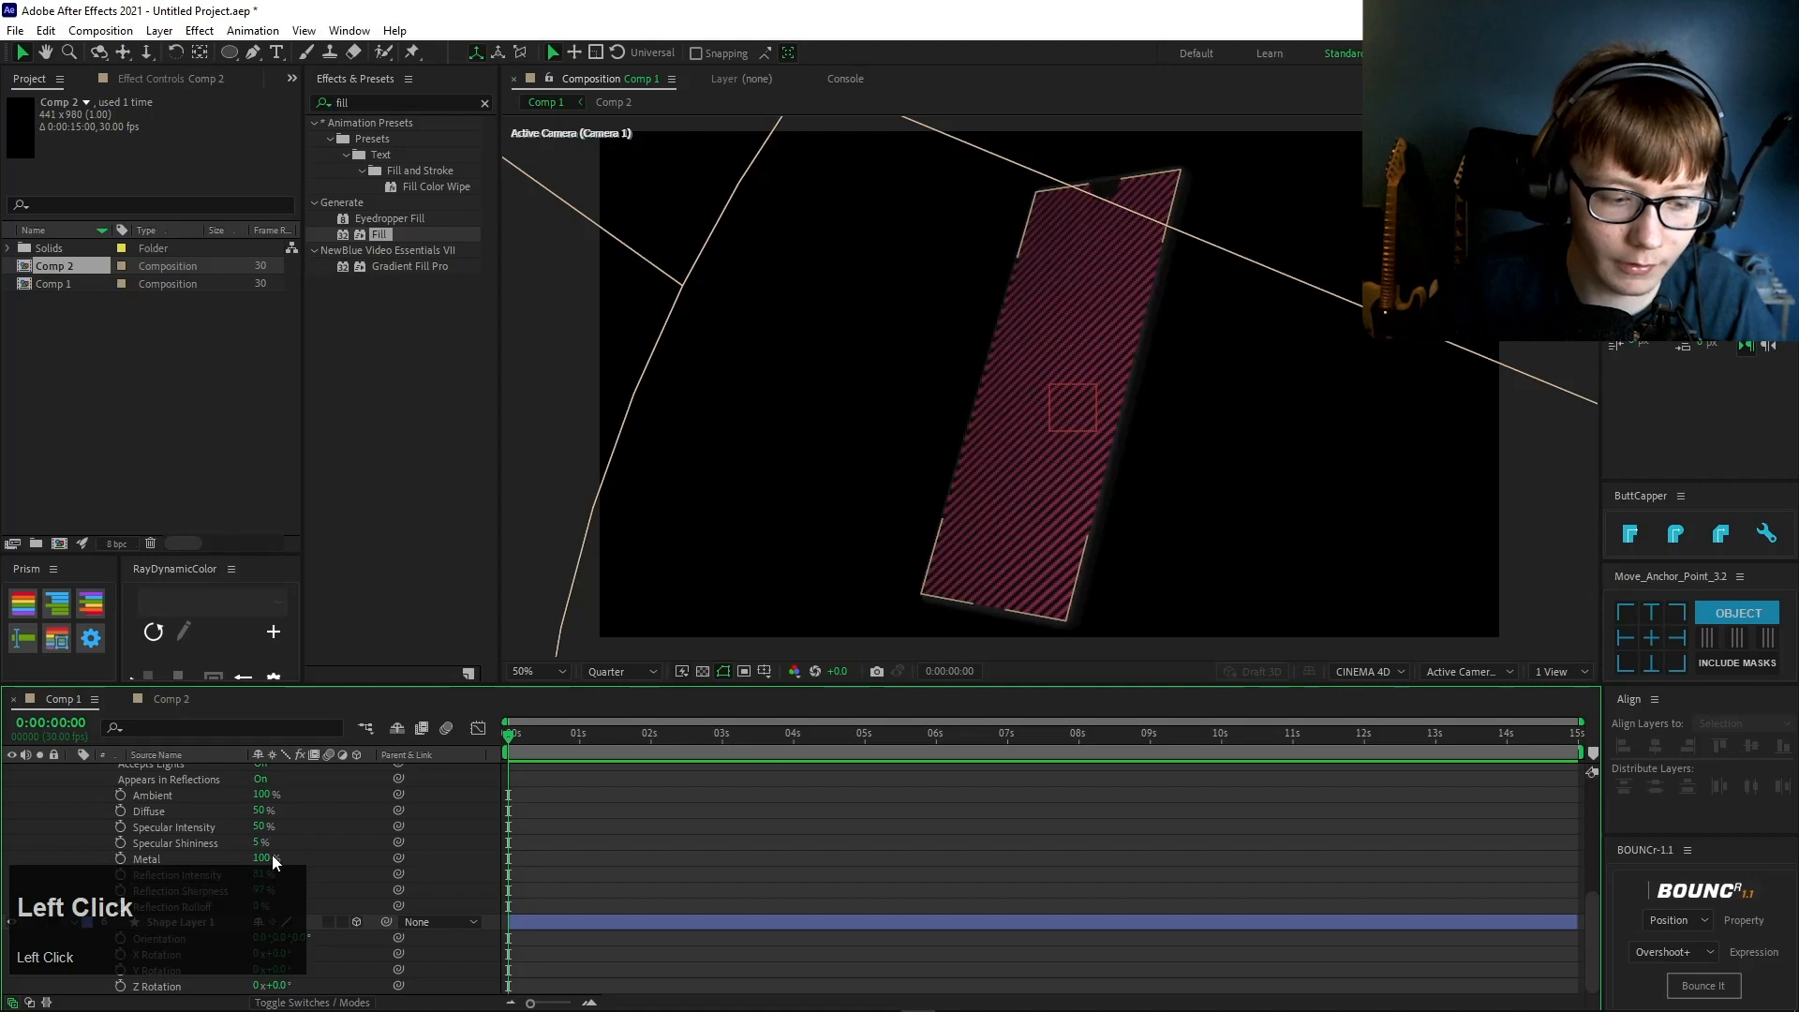
- Set Comp 2's Diffuse material value to 100% and collapse all layer properties
scroll(271, 857, up, 3)
drag(266, 859, 349, 855)
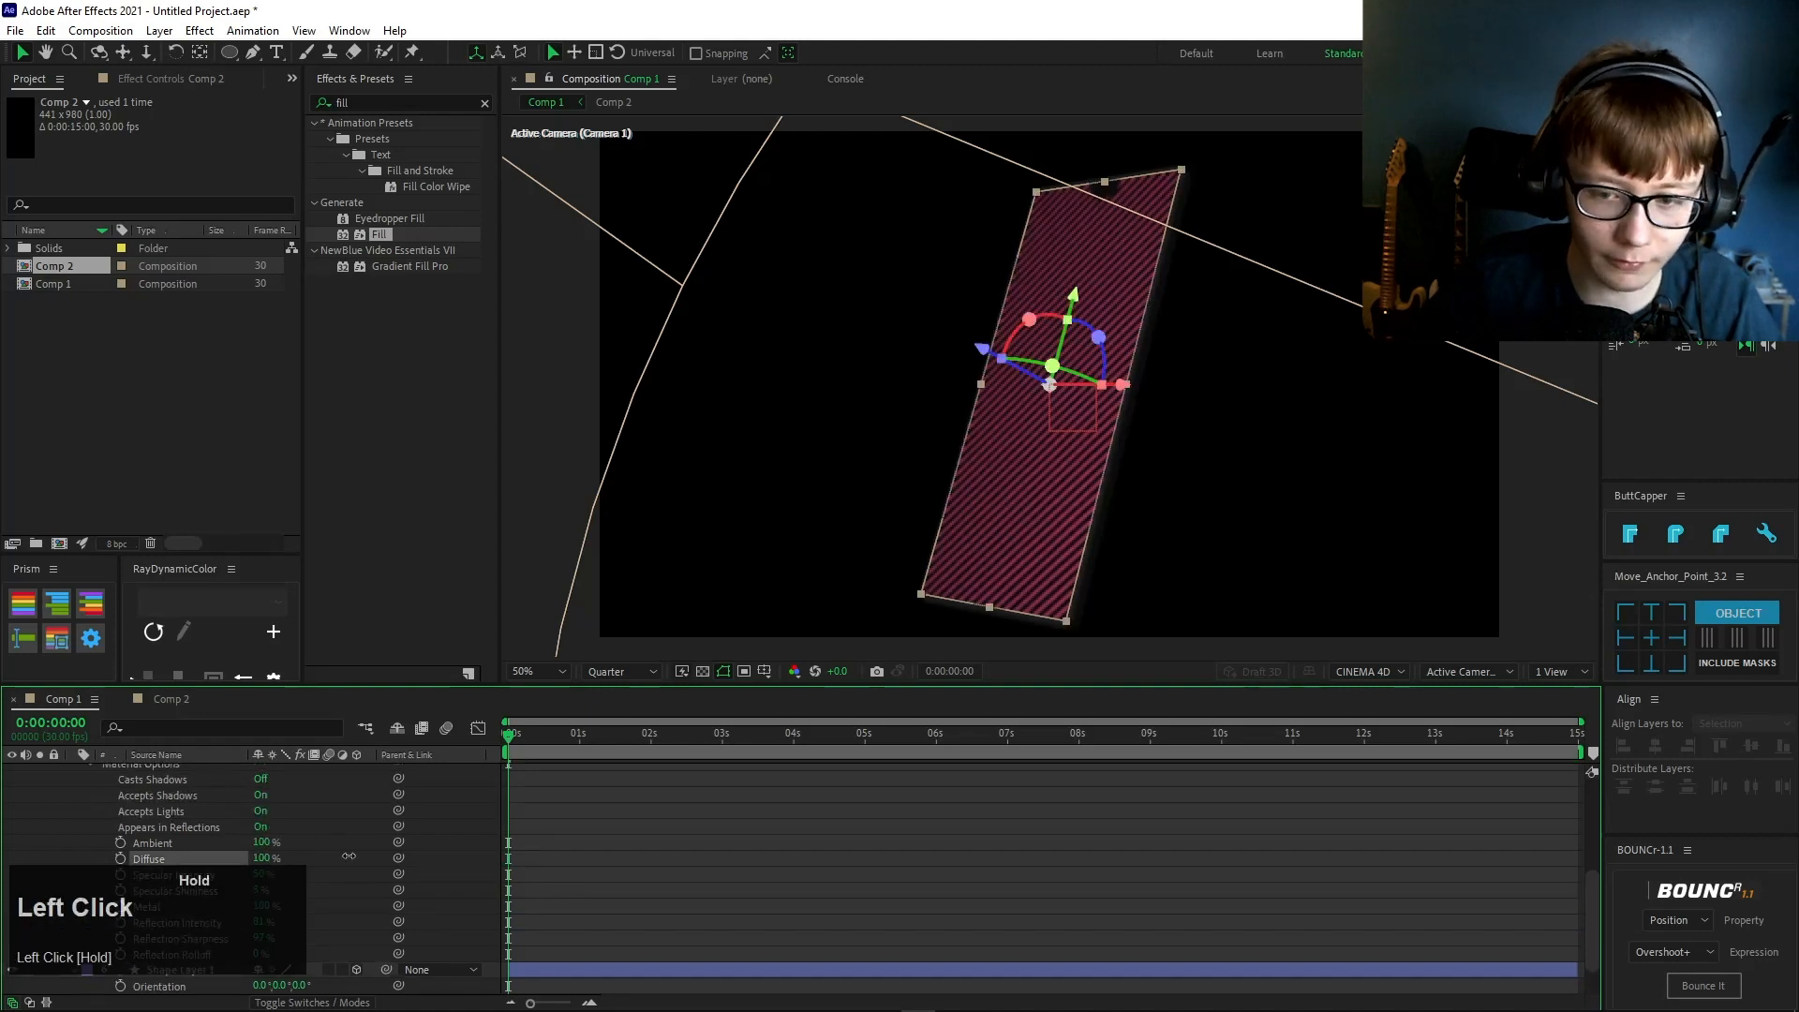
click(631, 849)
scroll(322, 877, down, 3)
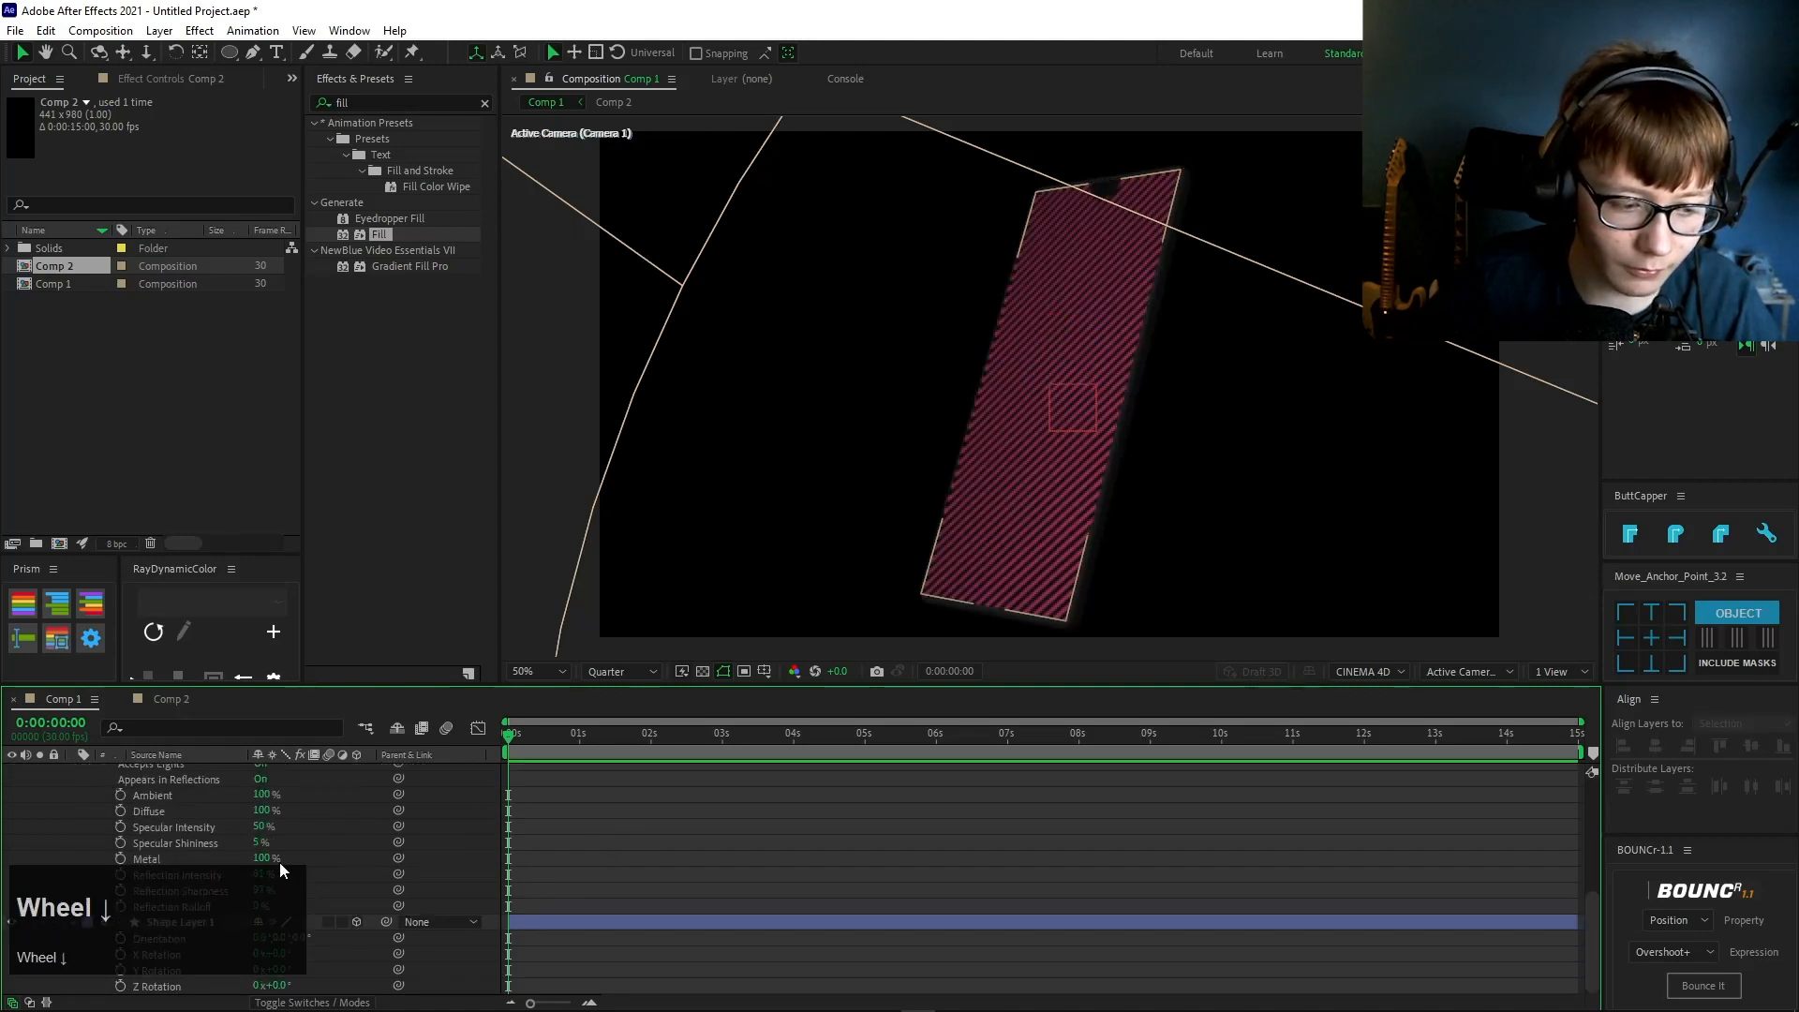
click(317, 795)
click(317, 795)
scroll(317, 795, up, 5)
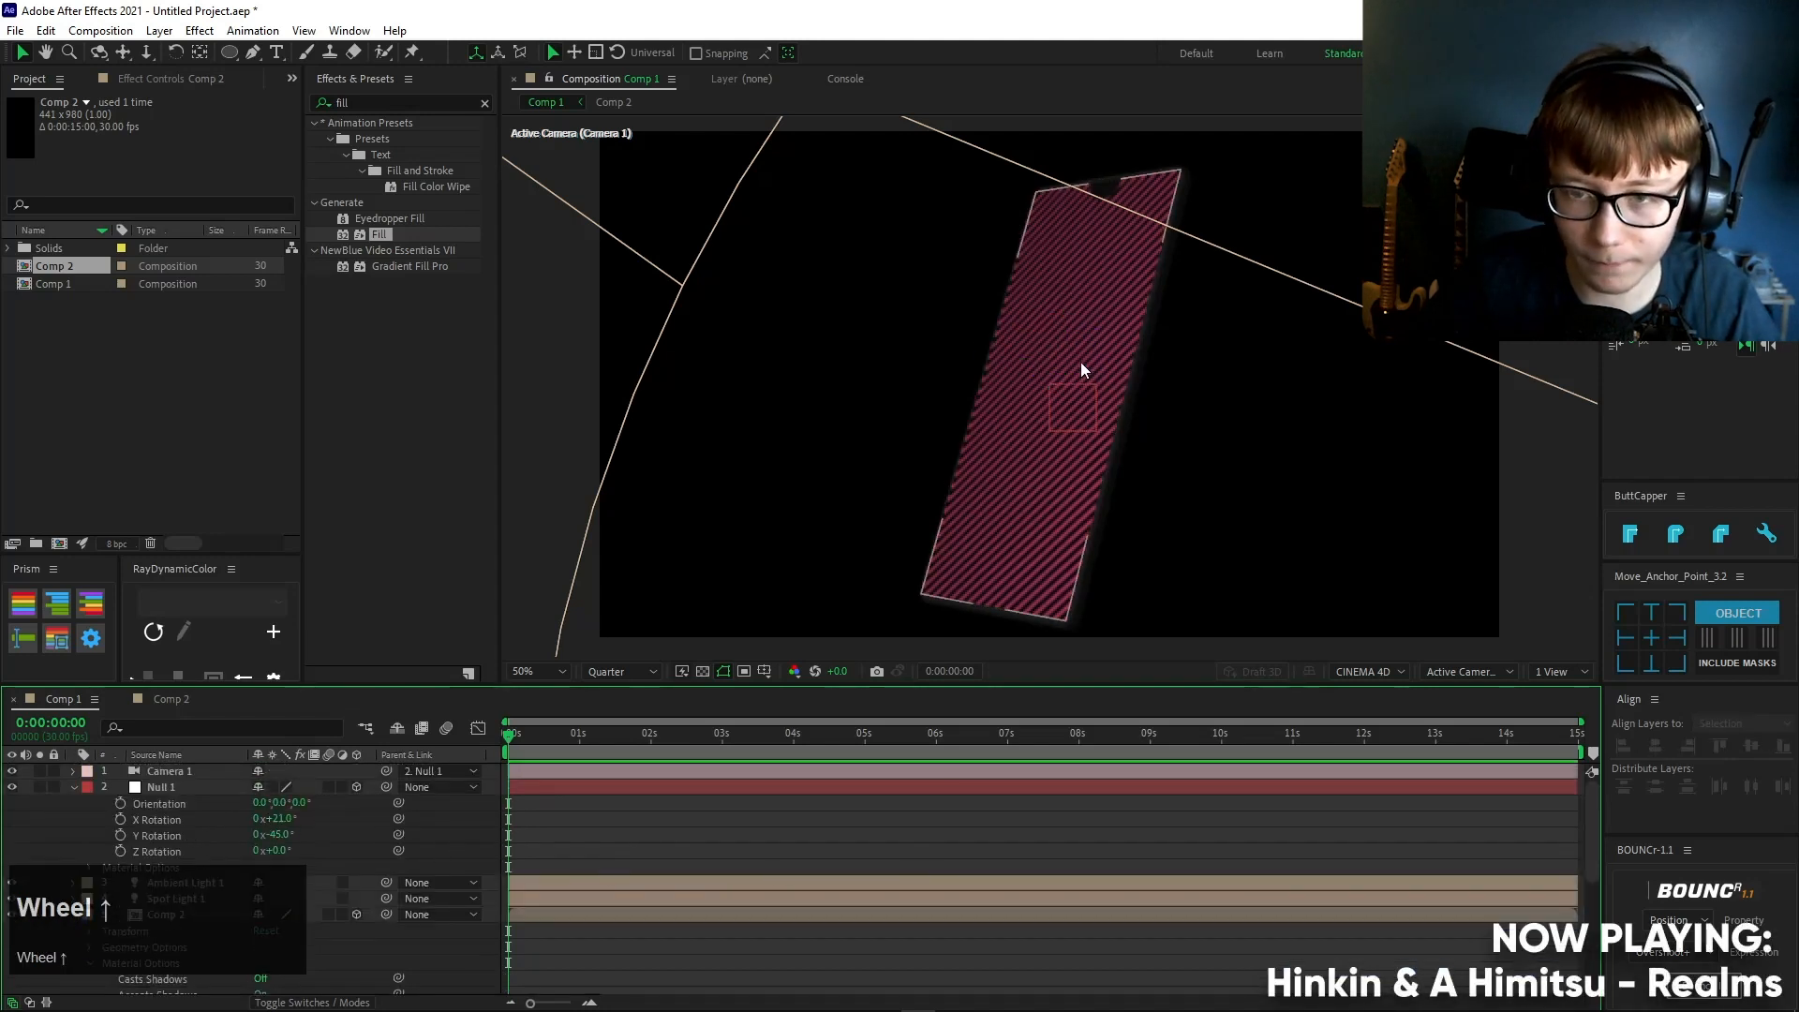
key(s)
key(s)
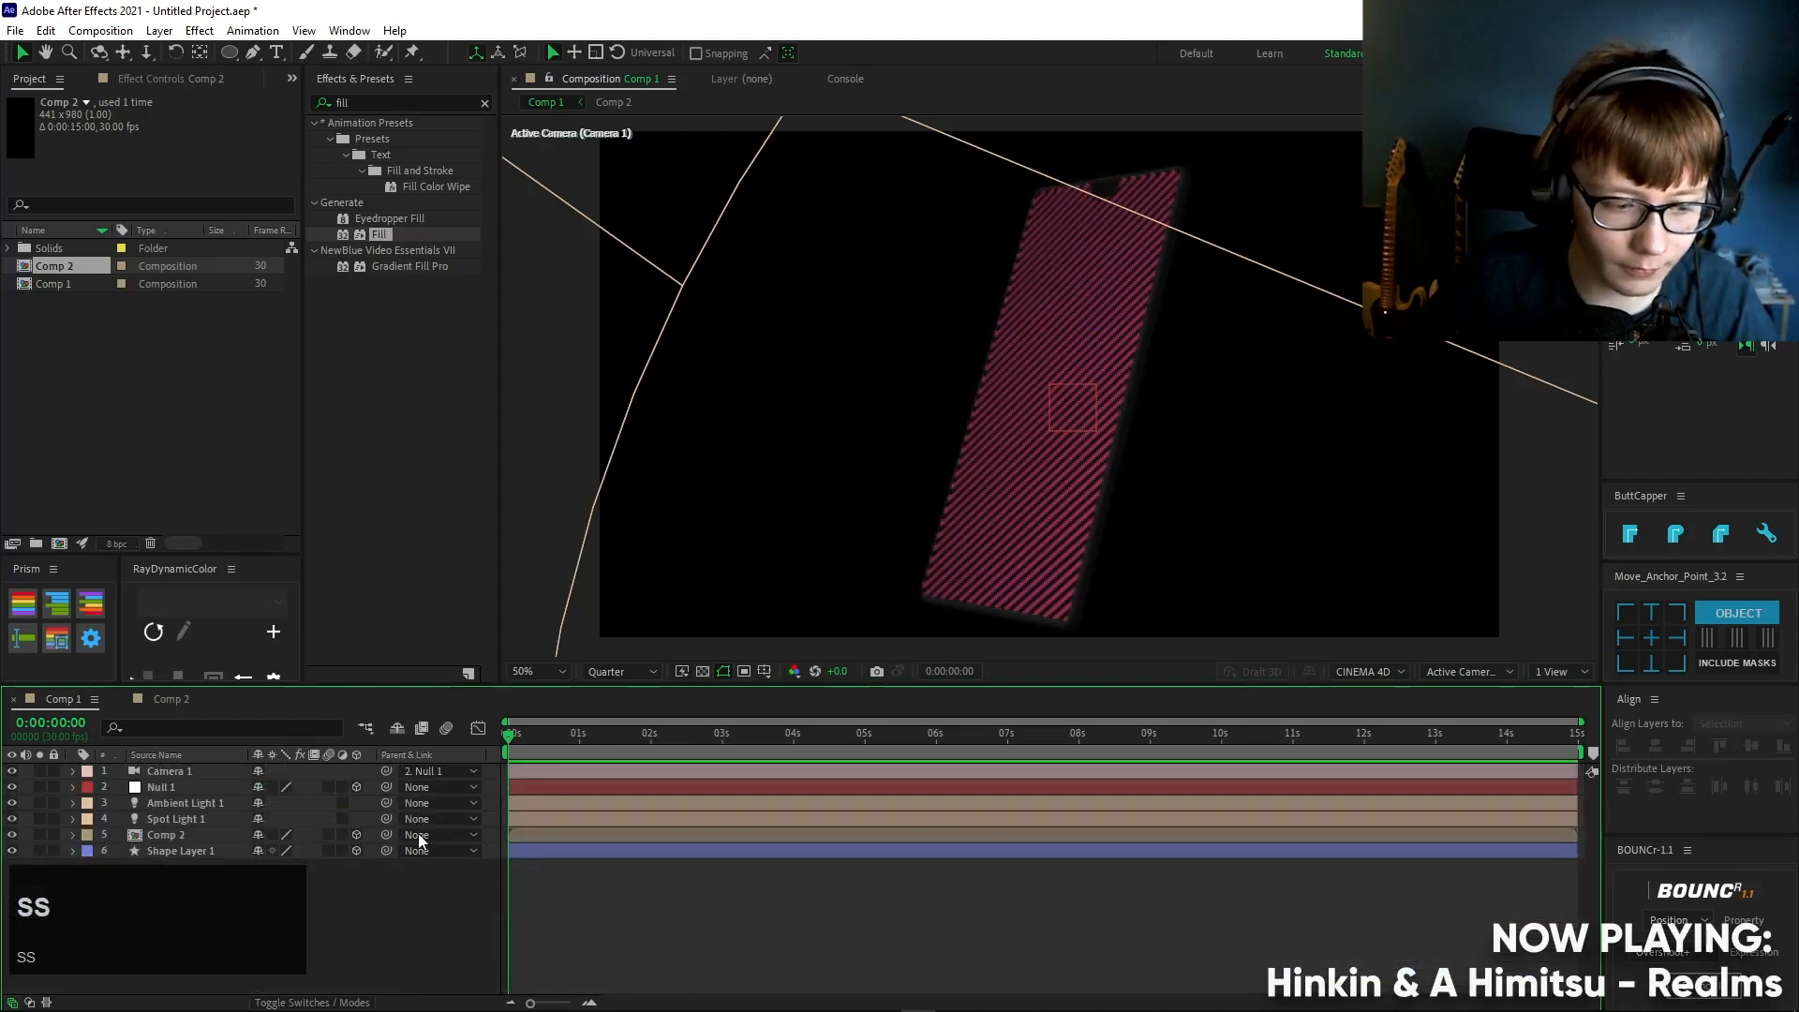
- Reset Null 1's X and Y rotation to 0°
click(199, 777)
click(201, 787)
key(r)
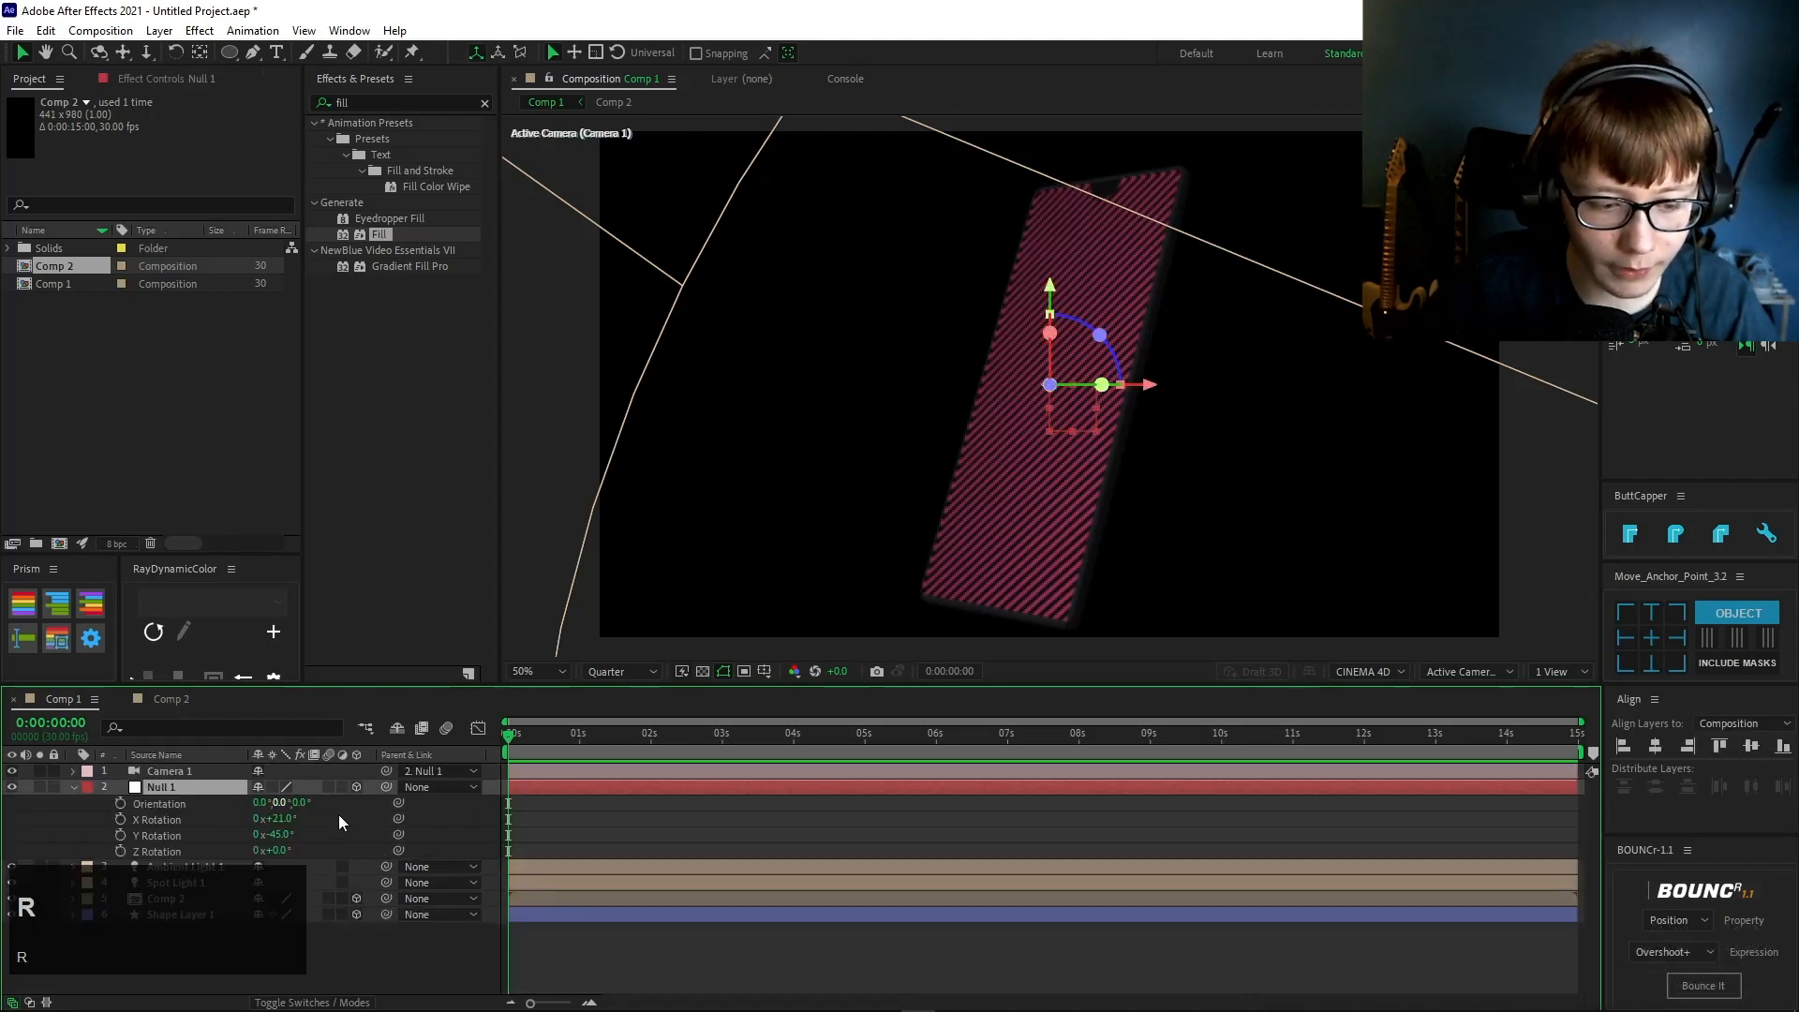
click(284, 819)
text(0)
key(Return)
click(283, 833)
text(0)
key(Return)
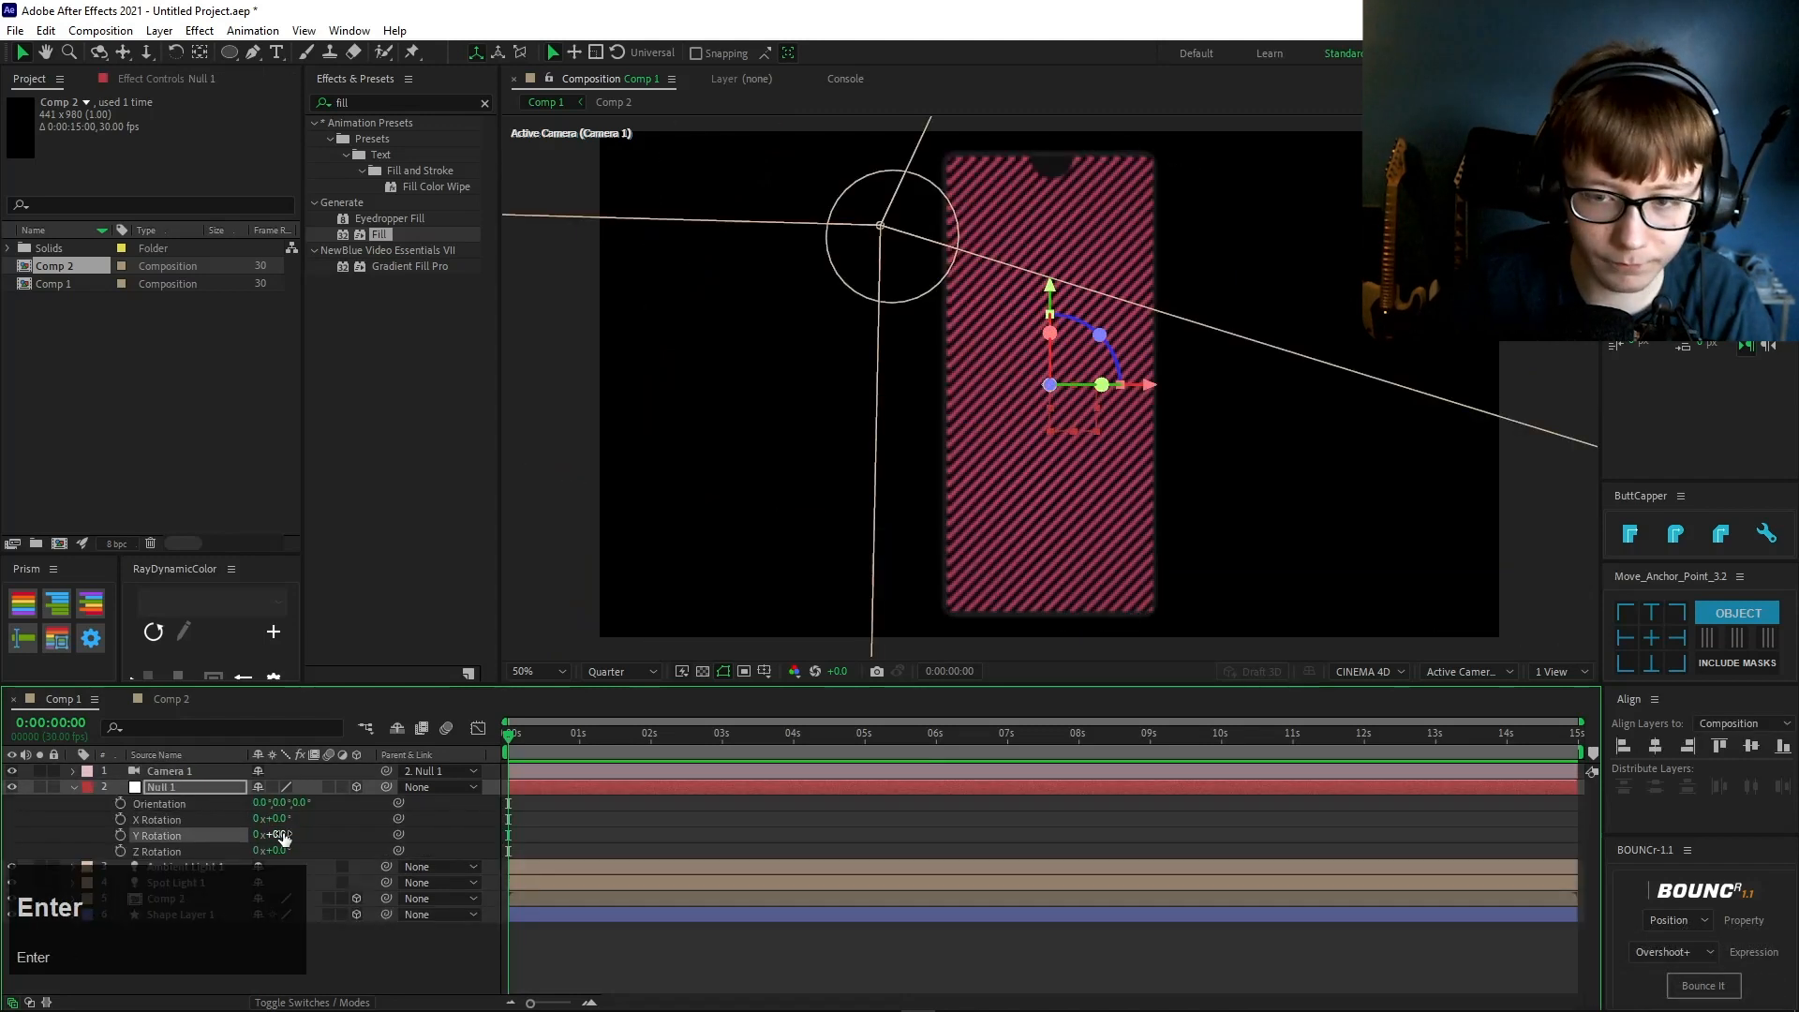
- Set Null 1's Y rotation to -180° to face the phone's back, and collapse the layer properties
drag(283, 833, 159, 839)
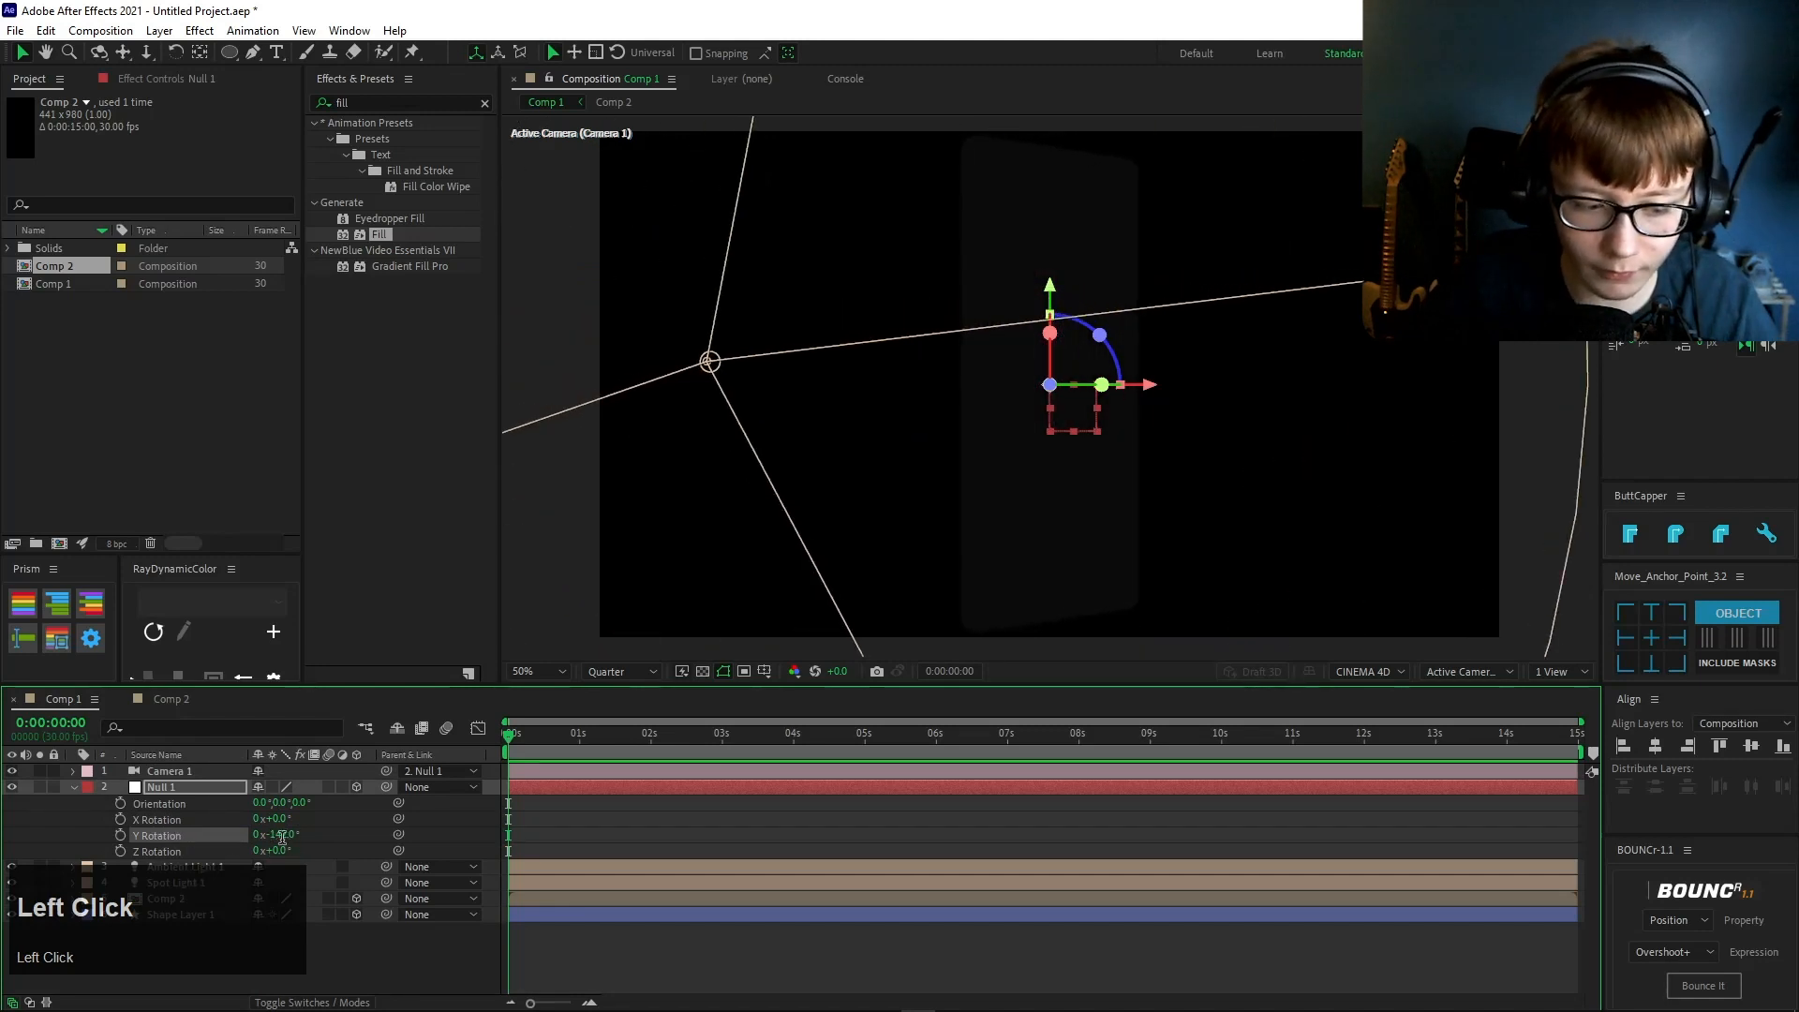
text(-180)
key(Return)
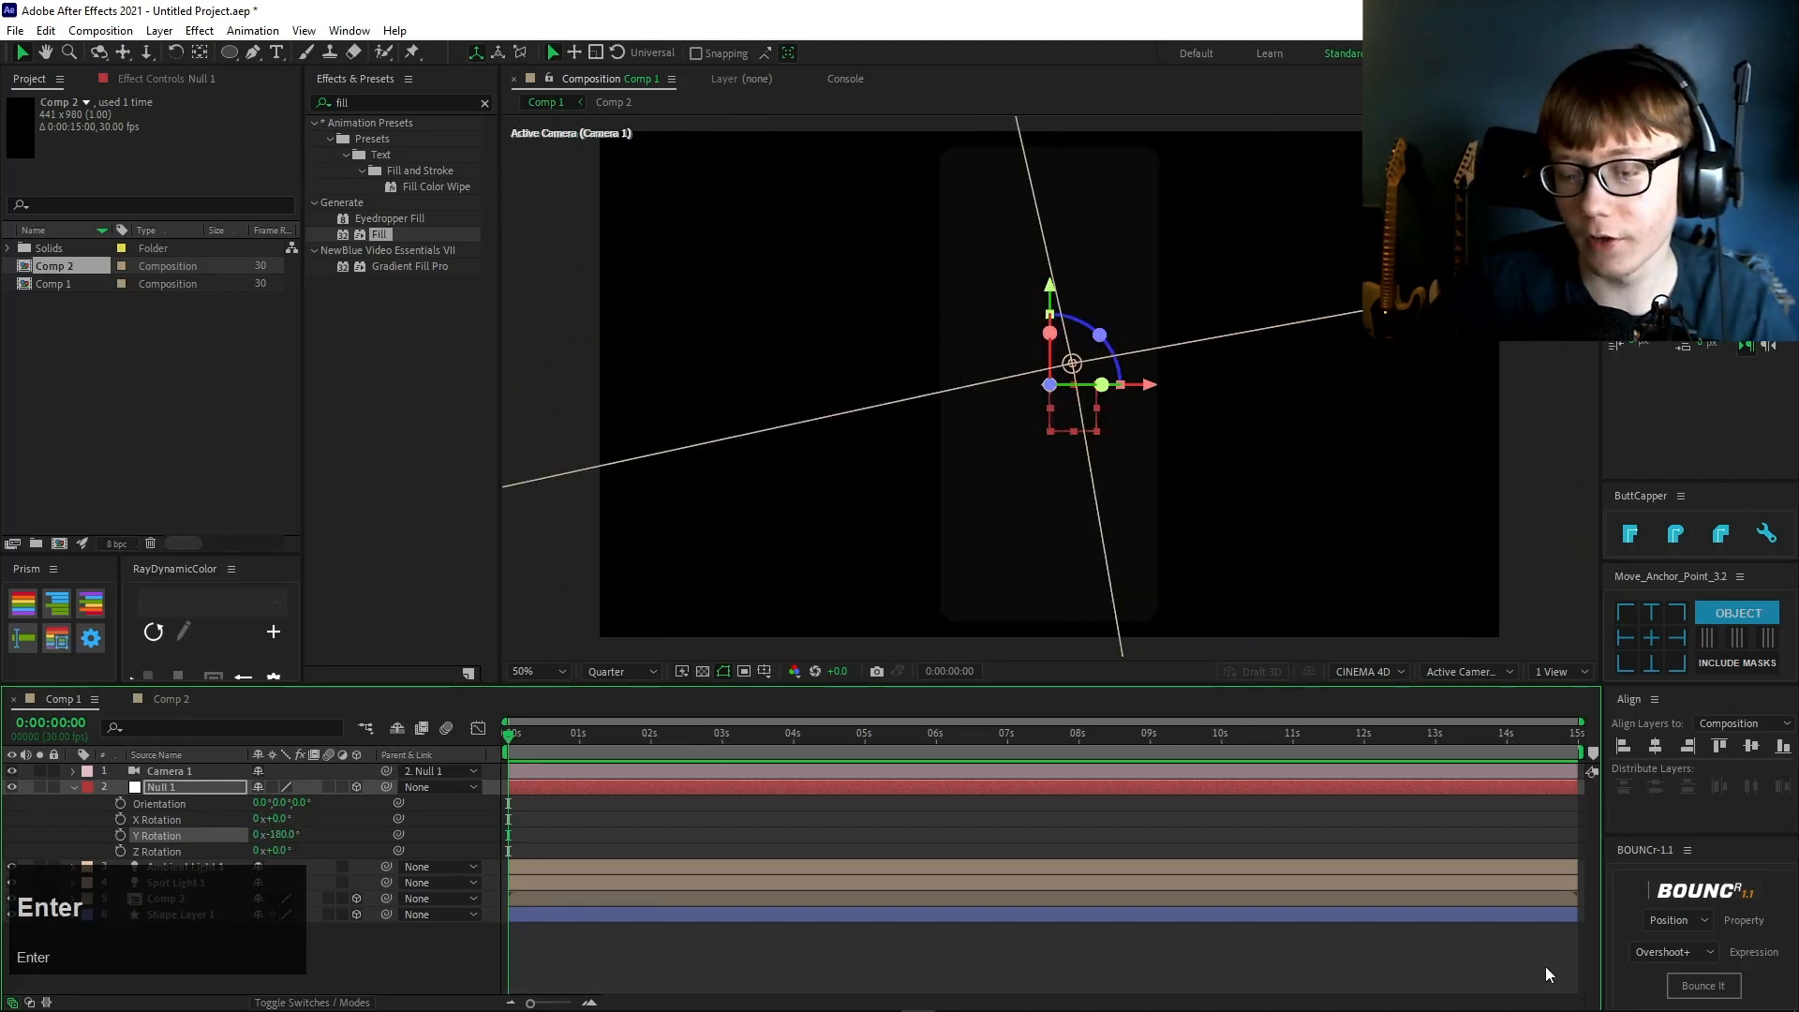
click(1458, 672)
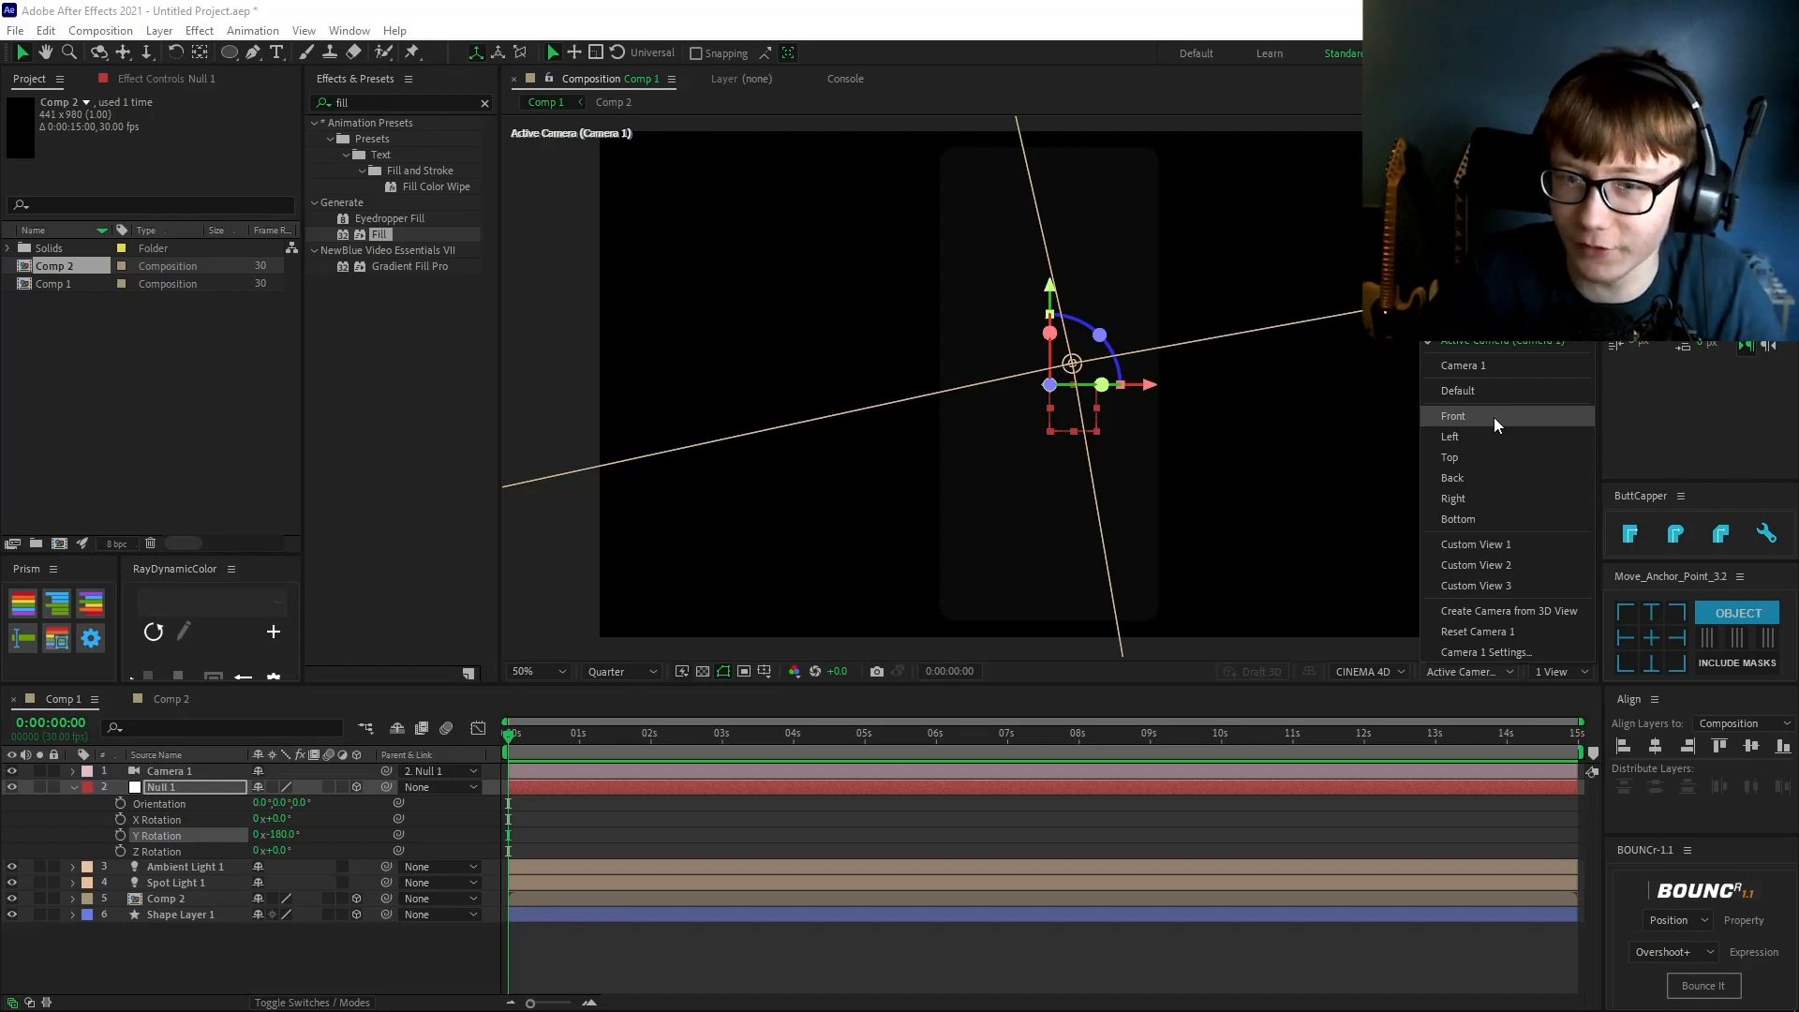
key(Escape)
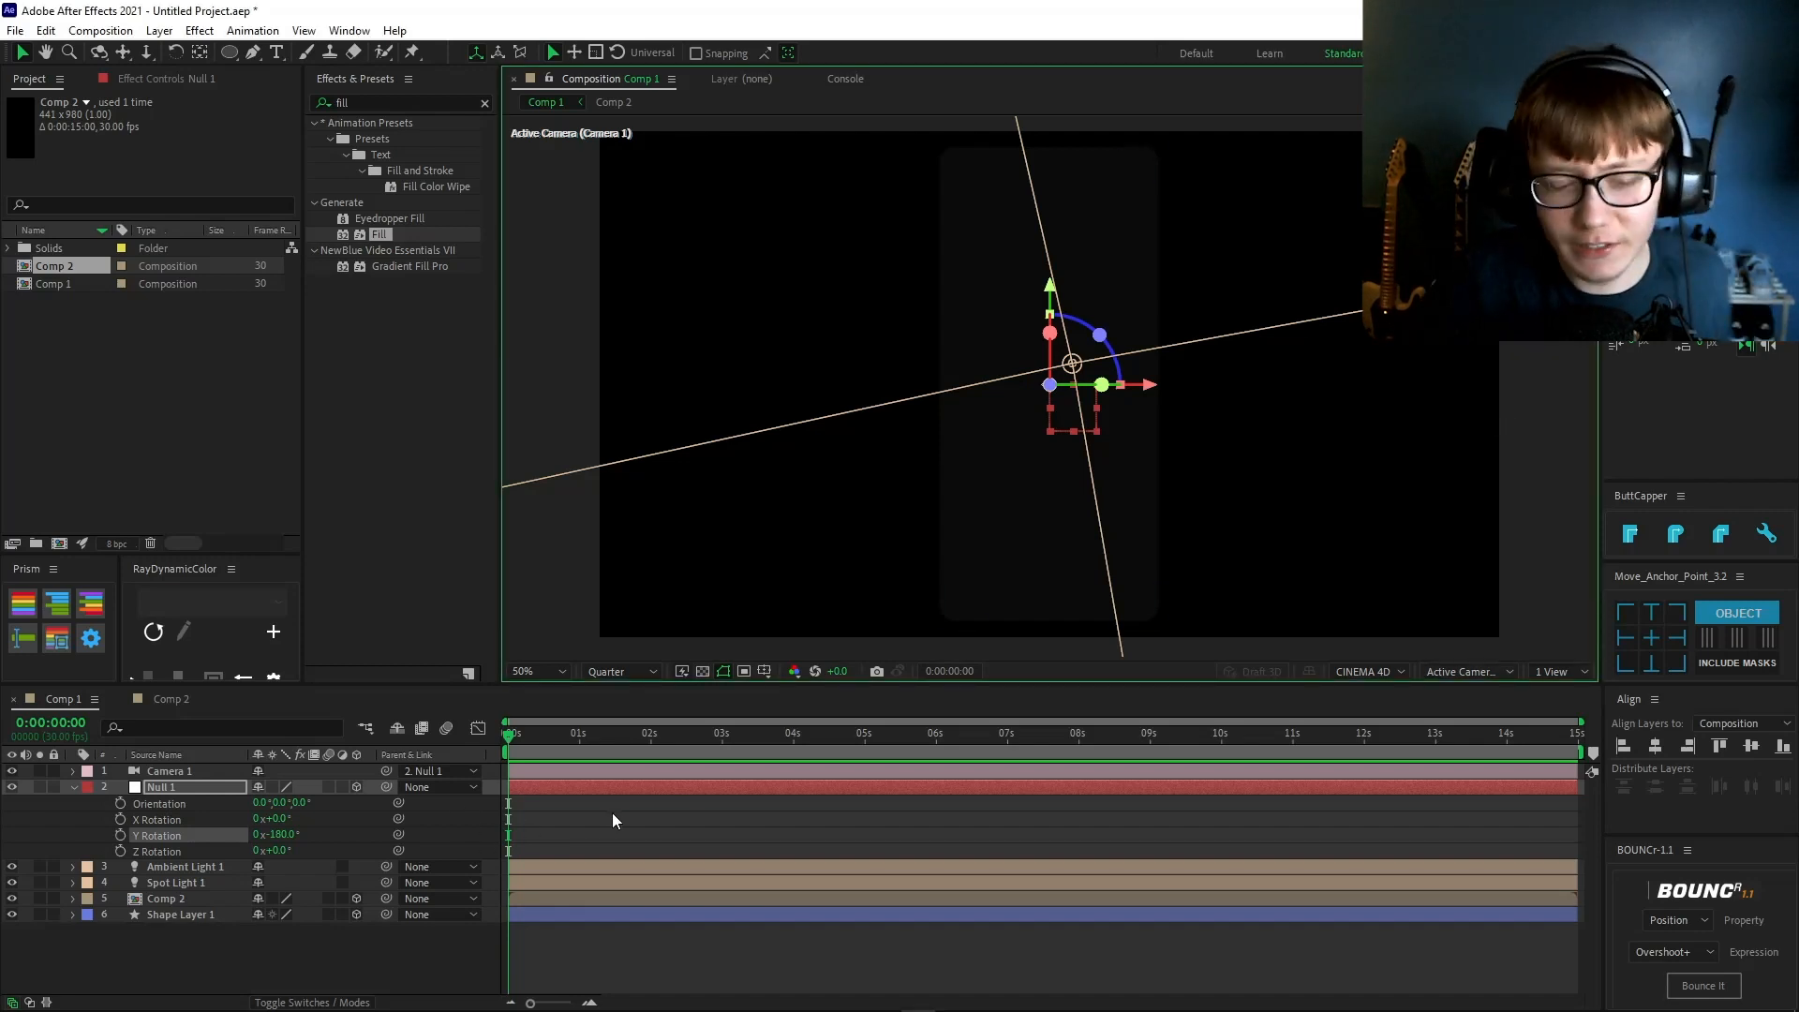
click(489, 828)
key(s)
key(s)
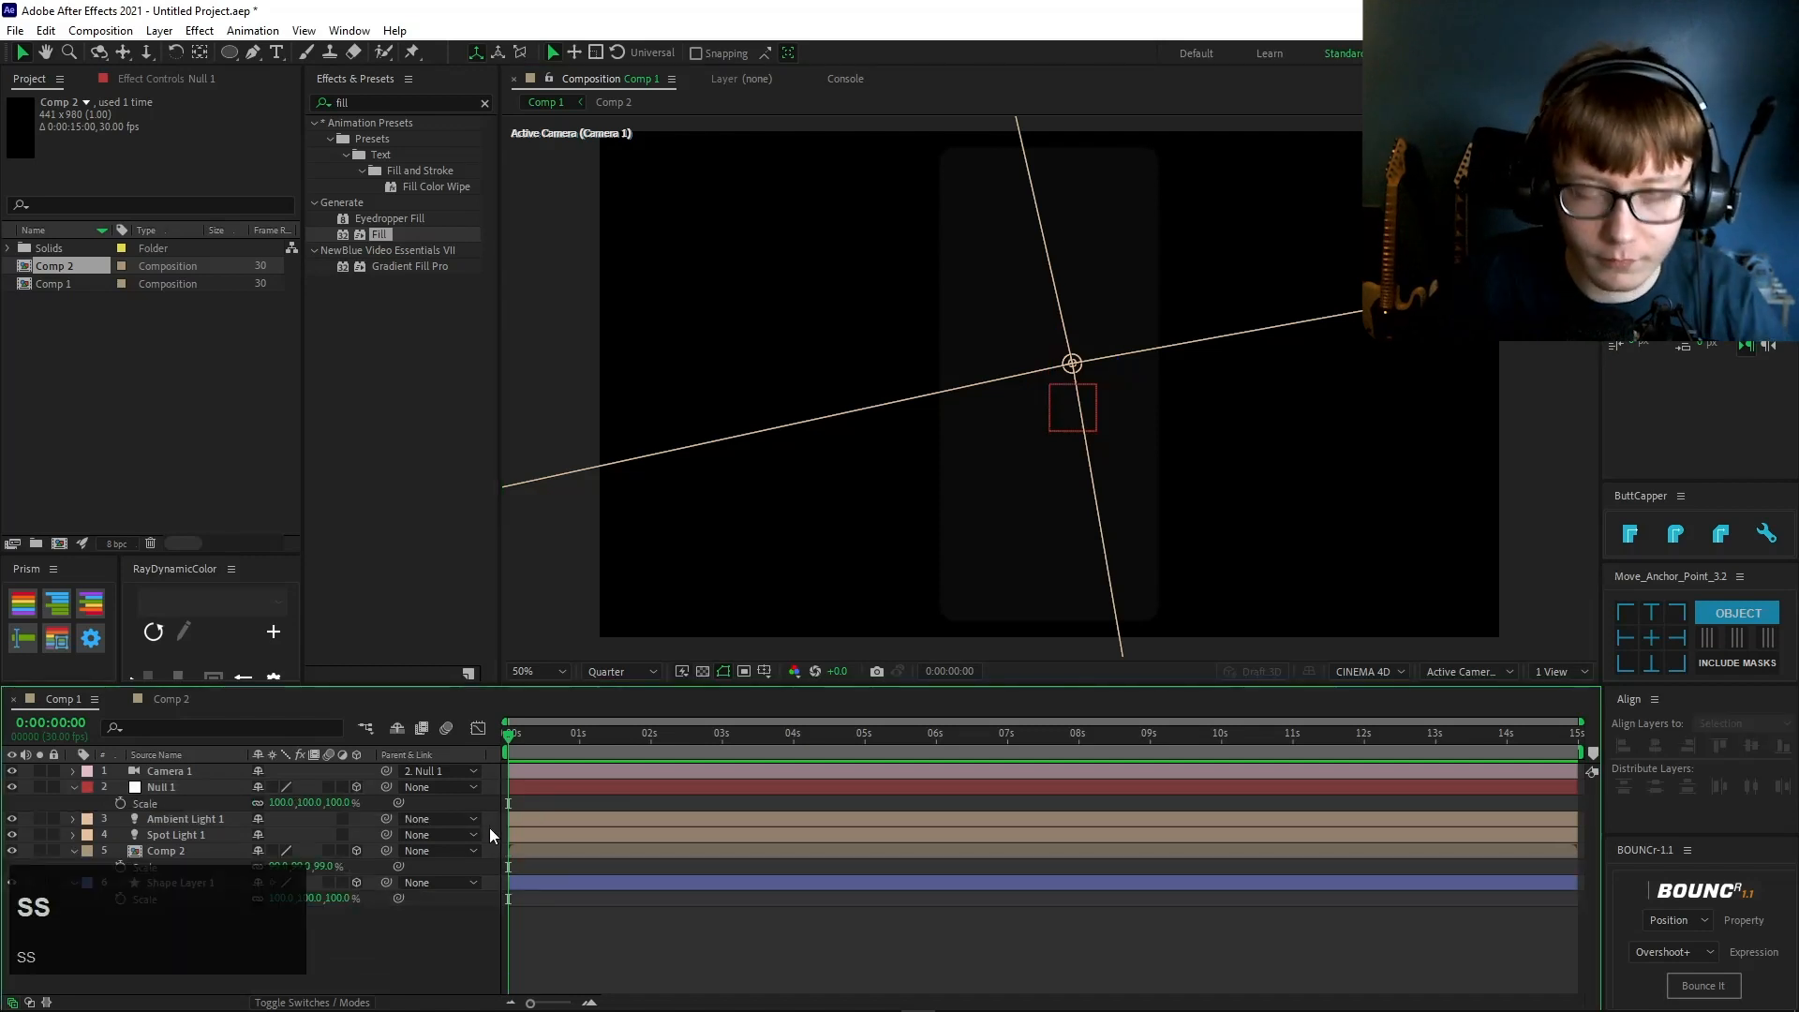
click(489, 828)
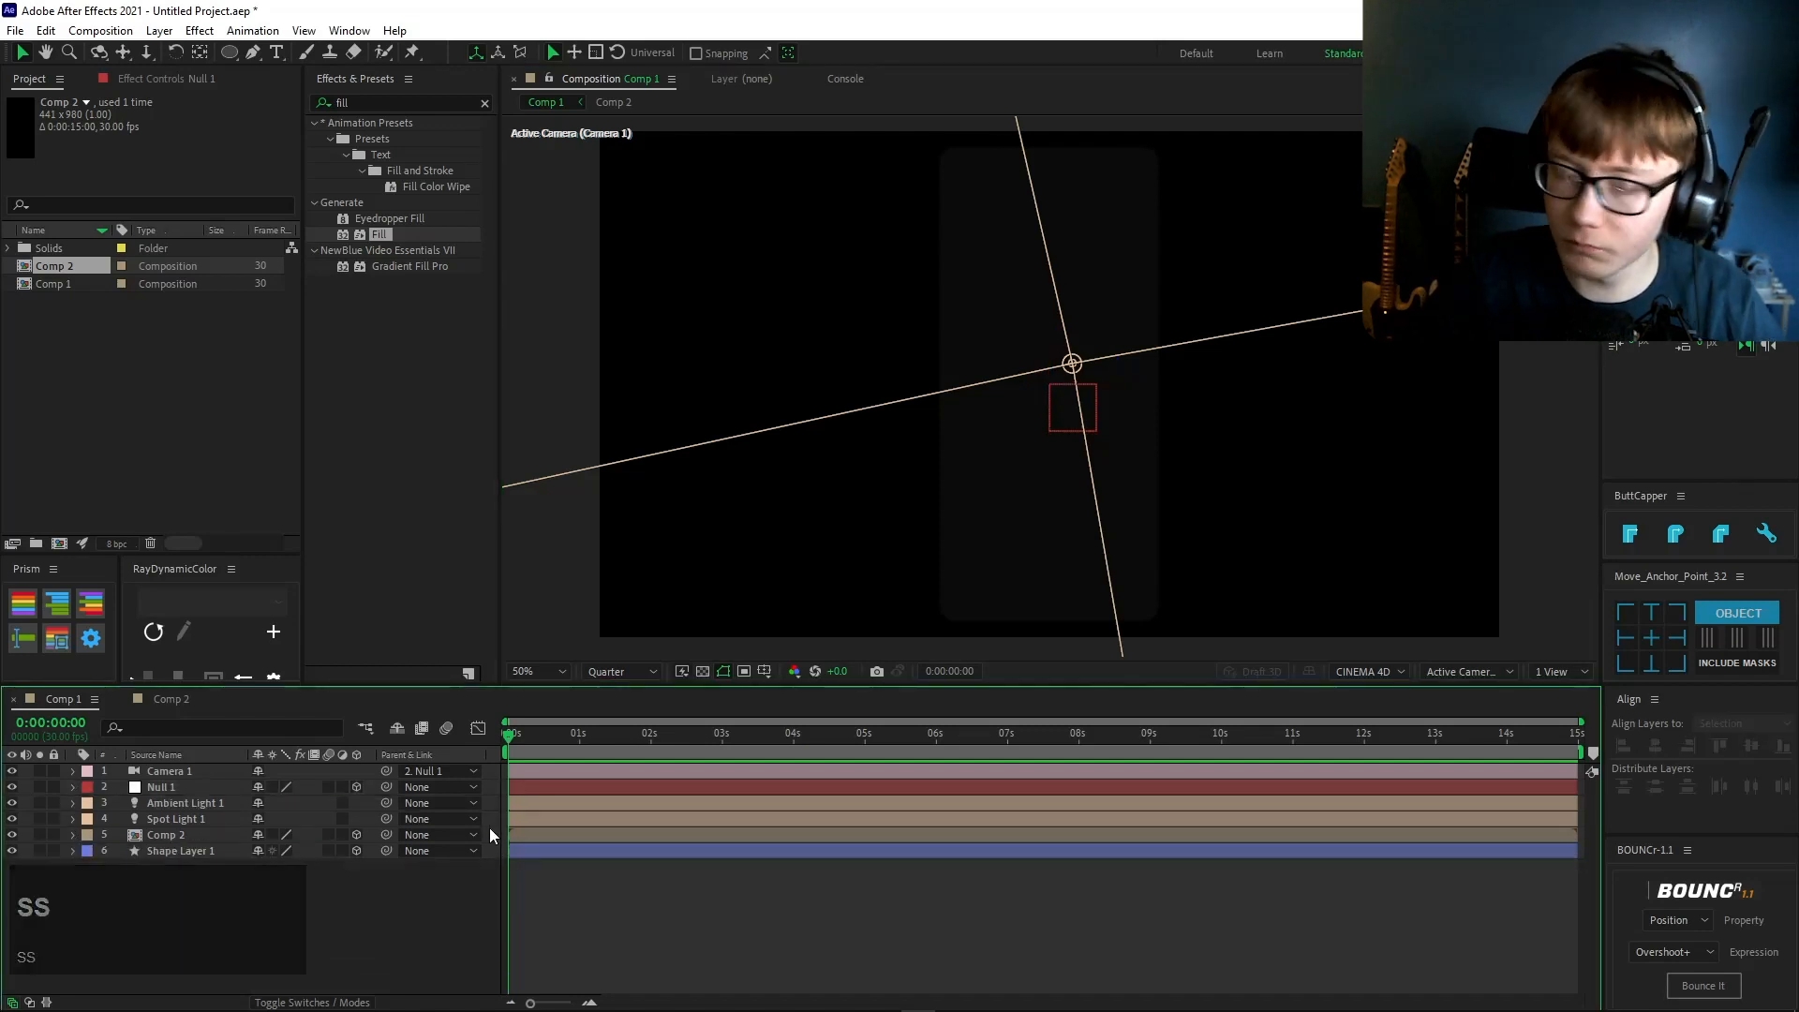
- Choose the Rounded Rectangle tool and set the shape fill color to 5E5E5E
click(229, 53)
key(q)
key(q)
key(q)
key(q)
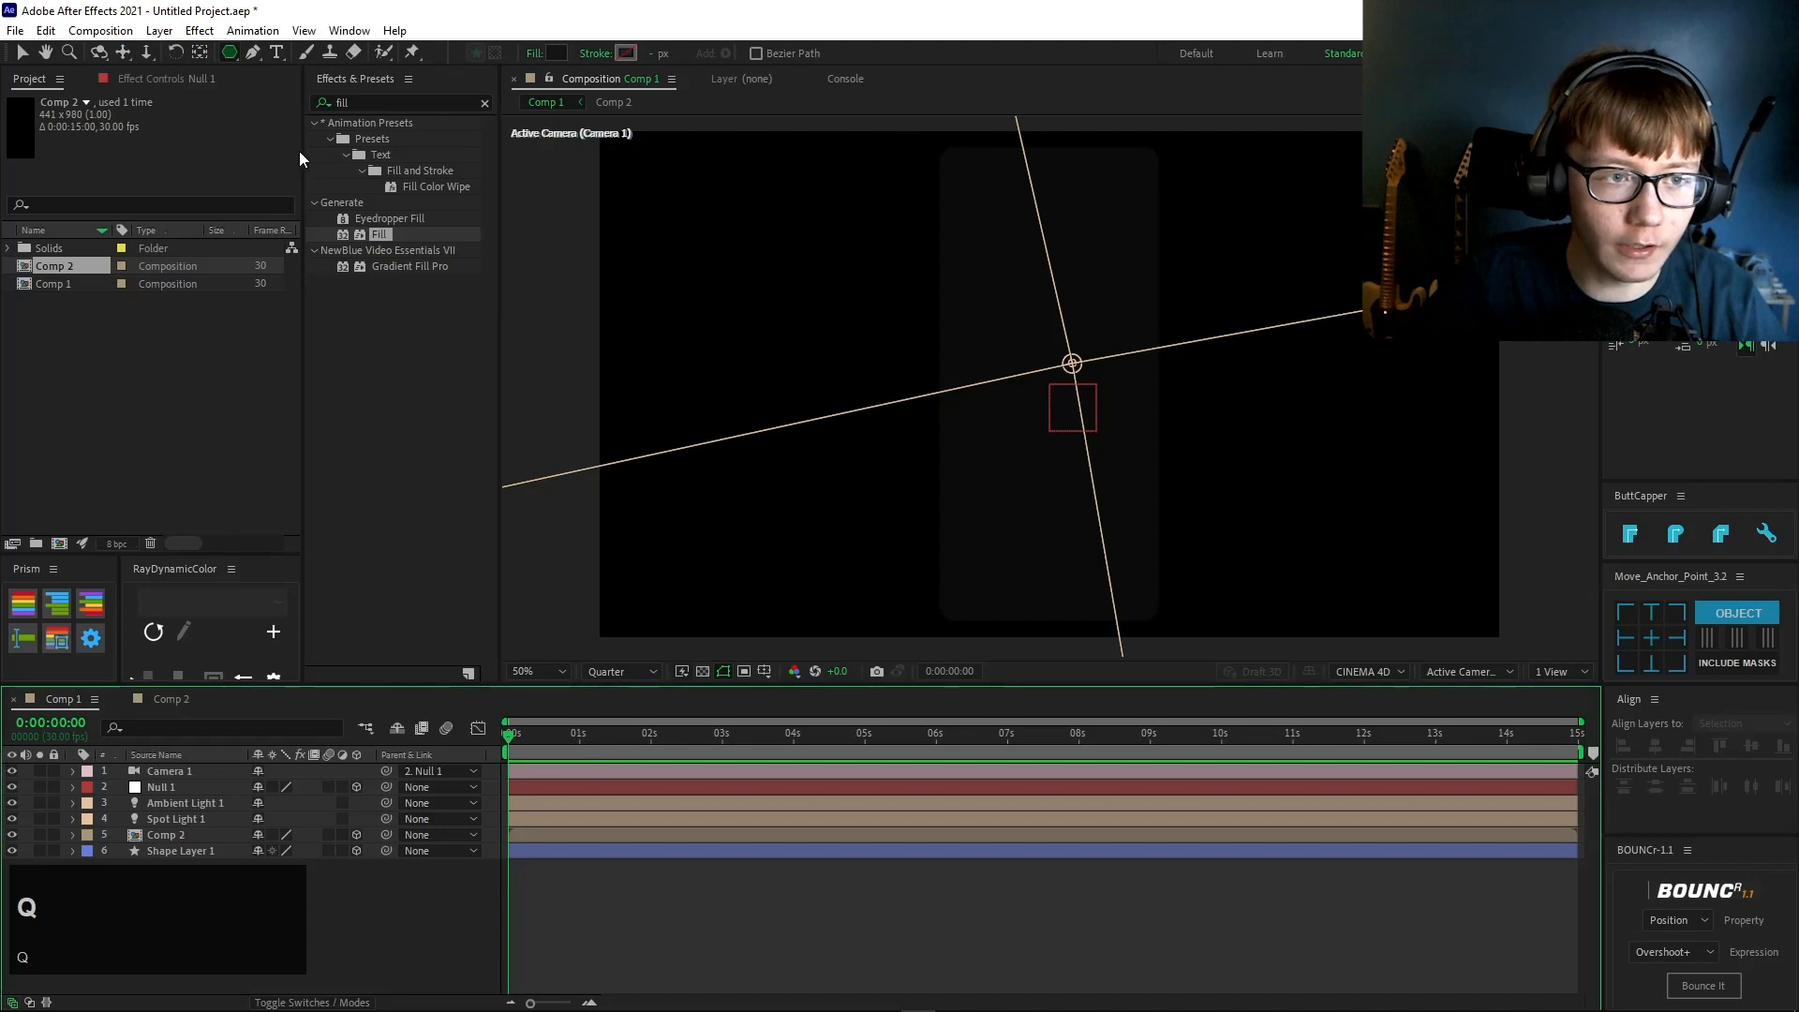
mouse_move(924, 156)
mouse_down()
mouse_move(932, 265)
mouse_move(940, 187)
mouse_up()
scroll(1054, 217, up, 2)
drag(1114, 244, 1084, 276)
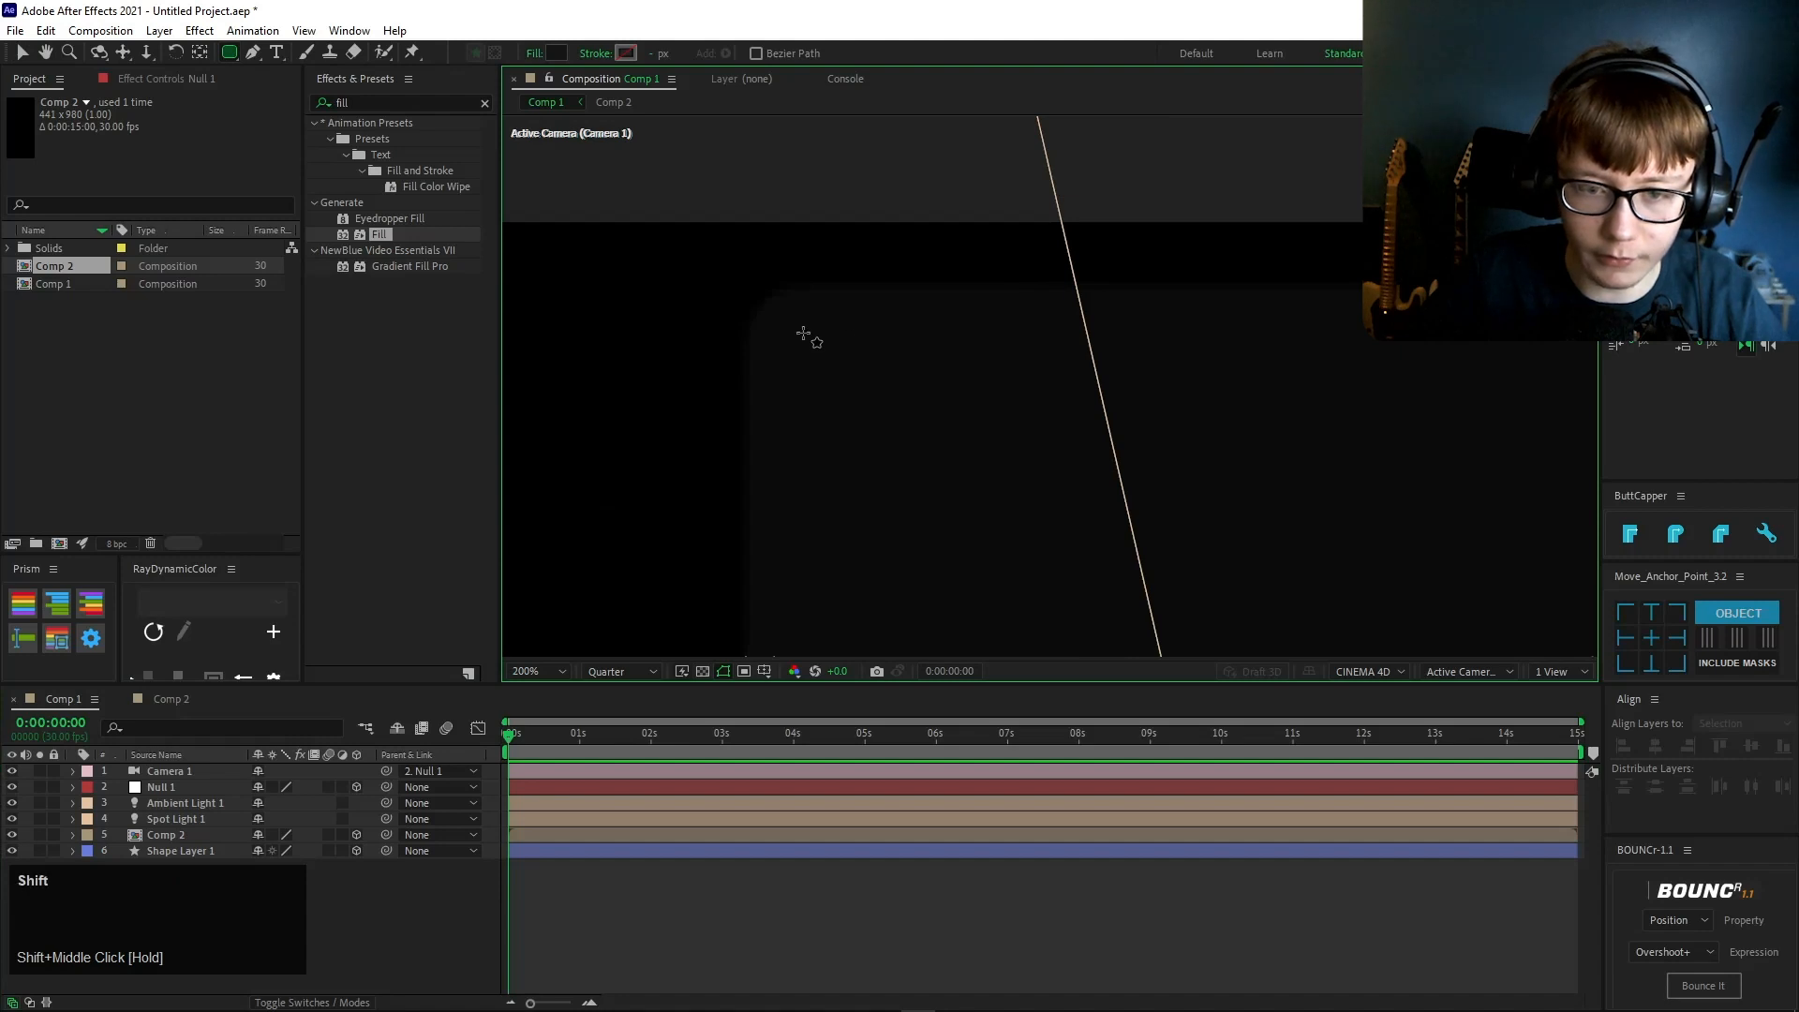
drag(803, 333, 799, 312)
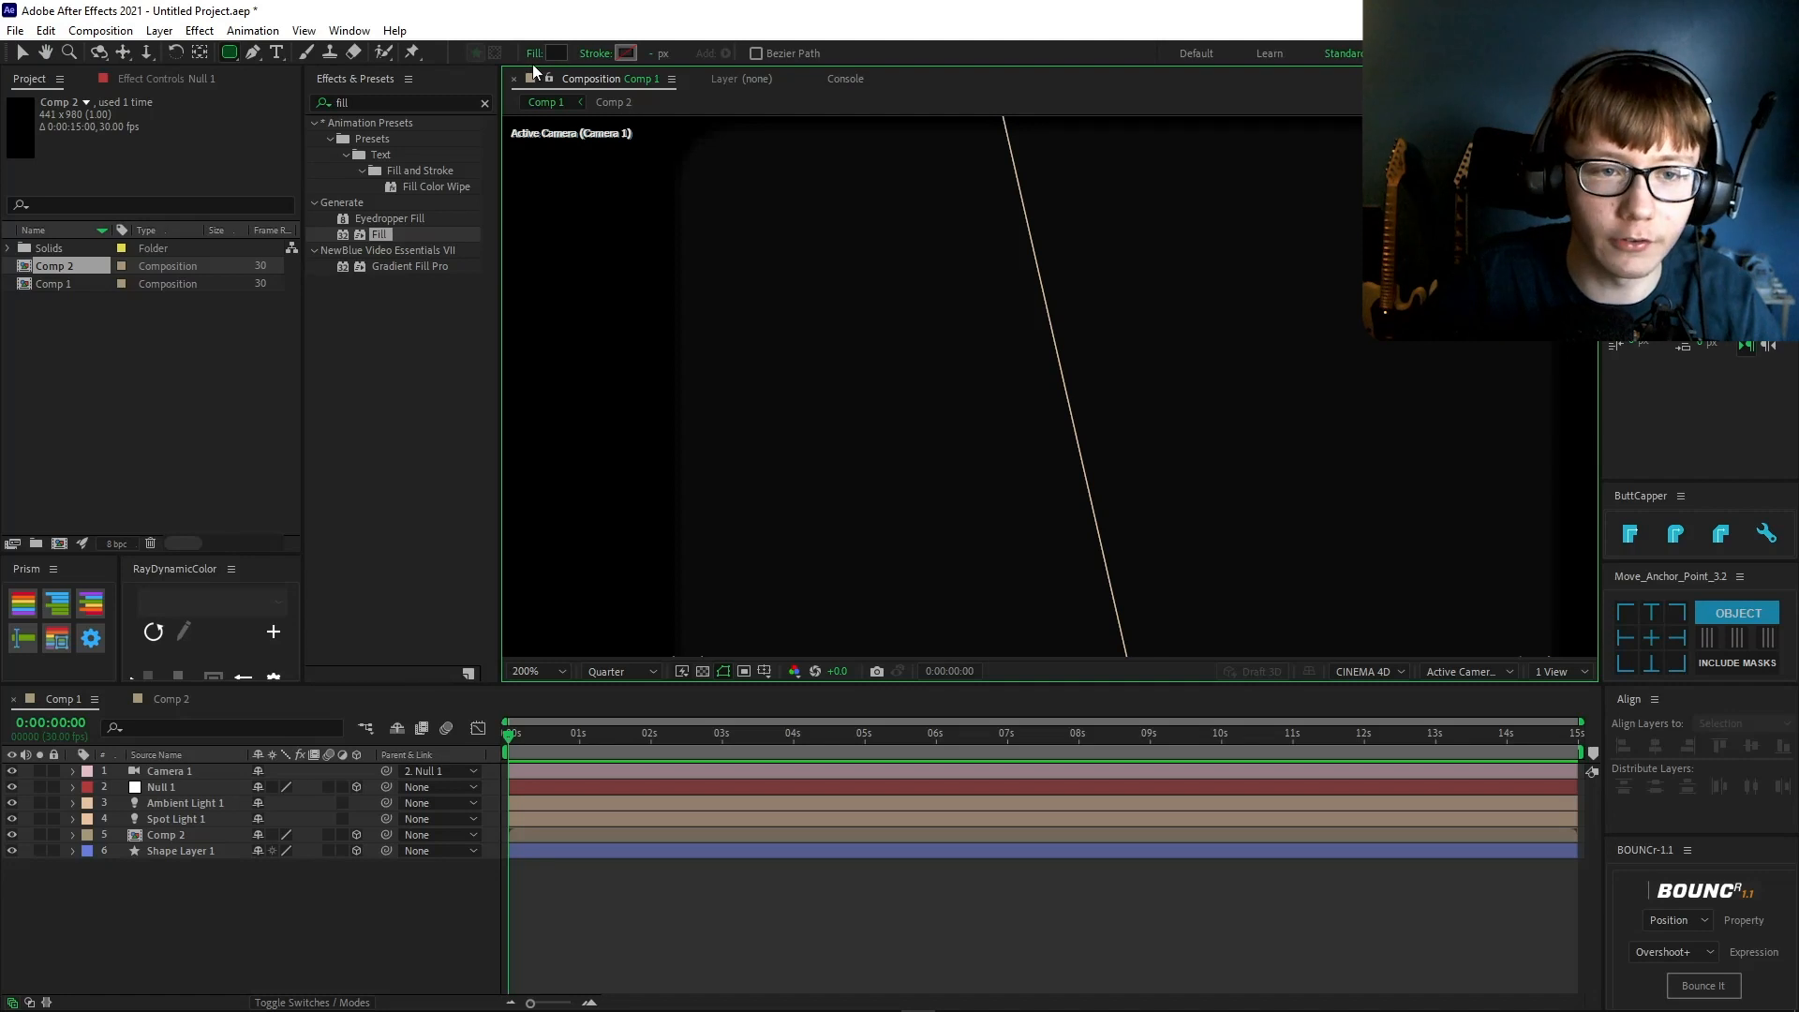
click(555, 52)
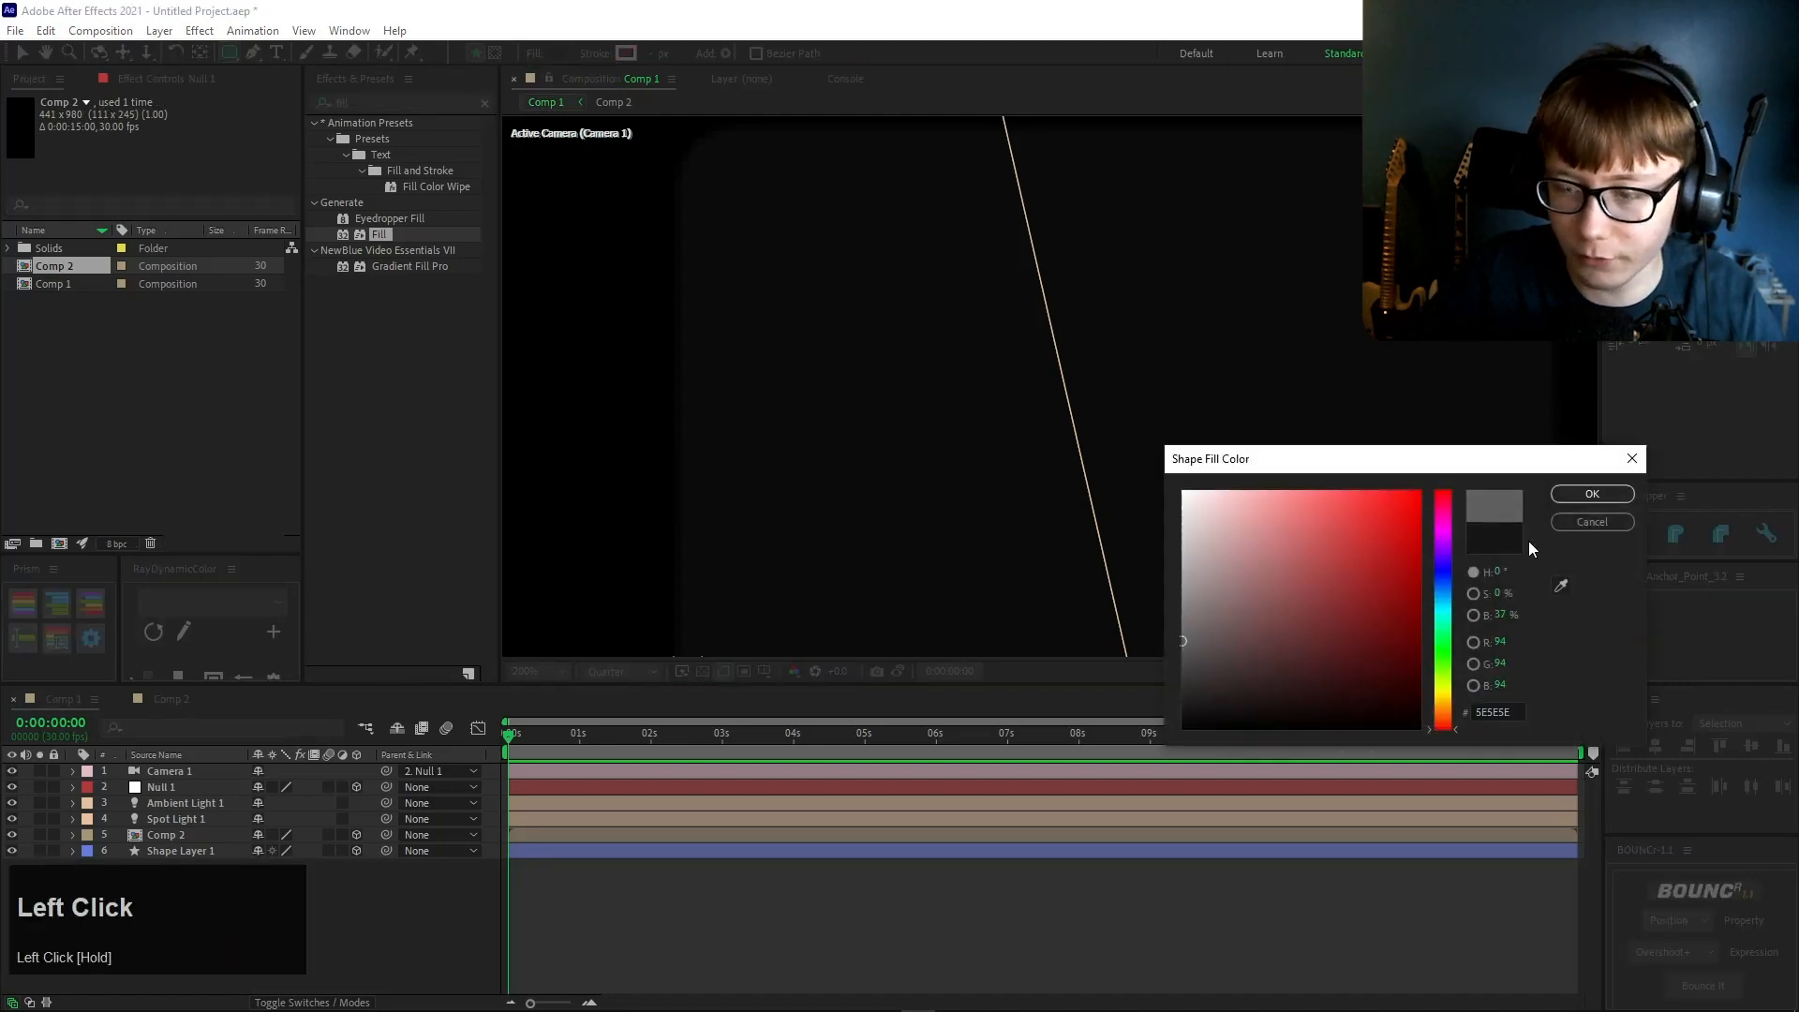
click(1592, 495)
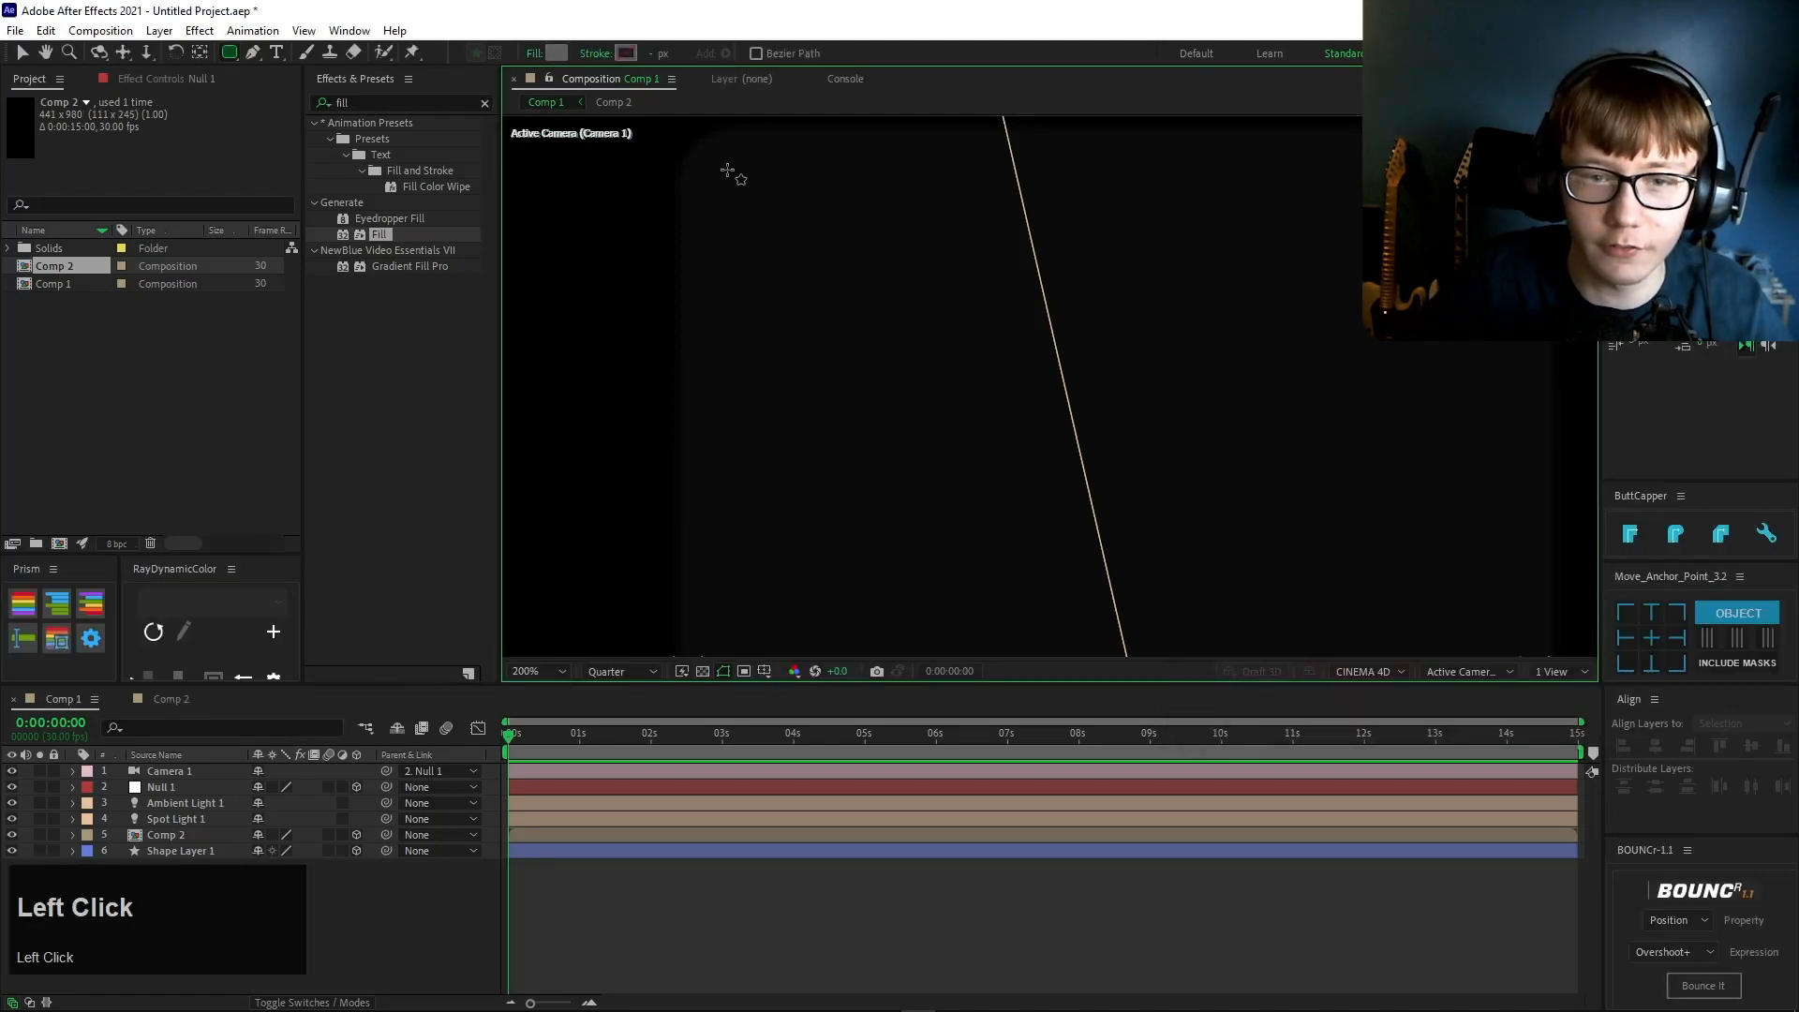
- Draw a tall, narrow rounded rectangle in the upper-left corner of the phone's back and deselect it
drag(732, 182, 830, 482)
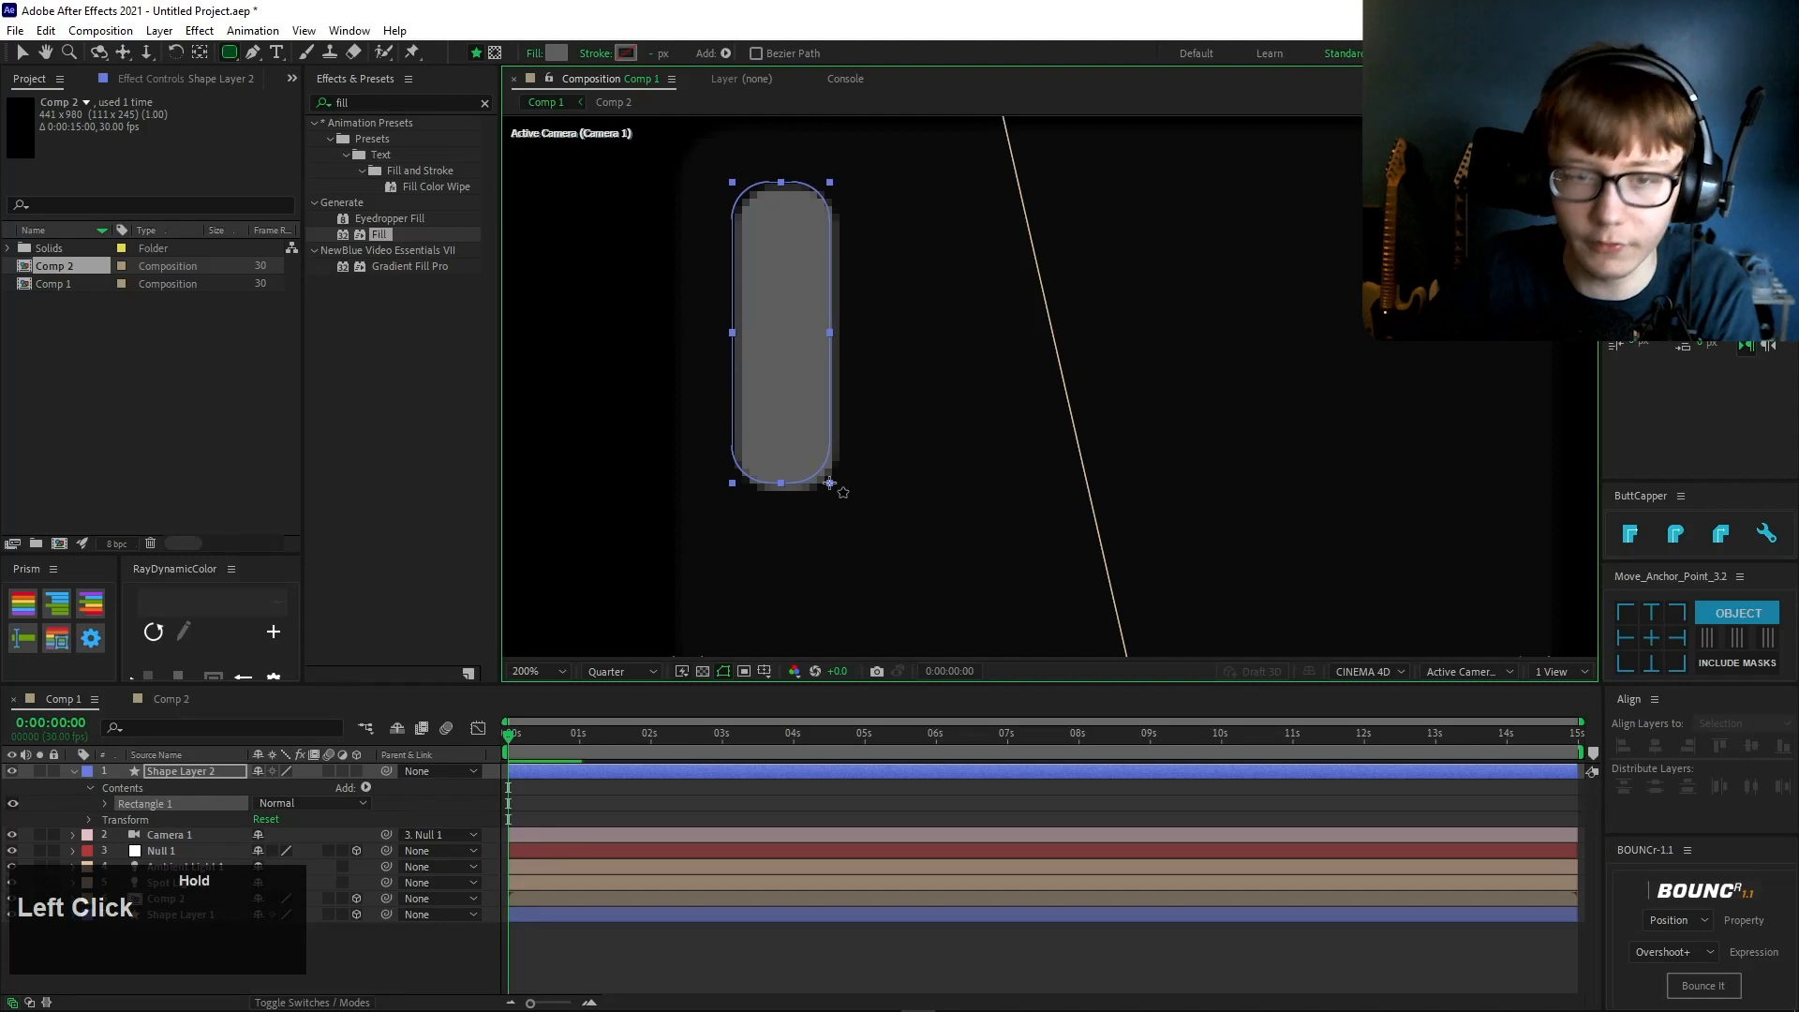
click(17, 51)
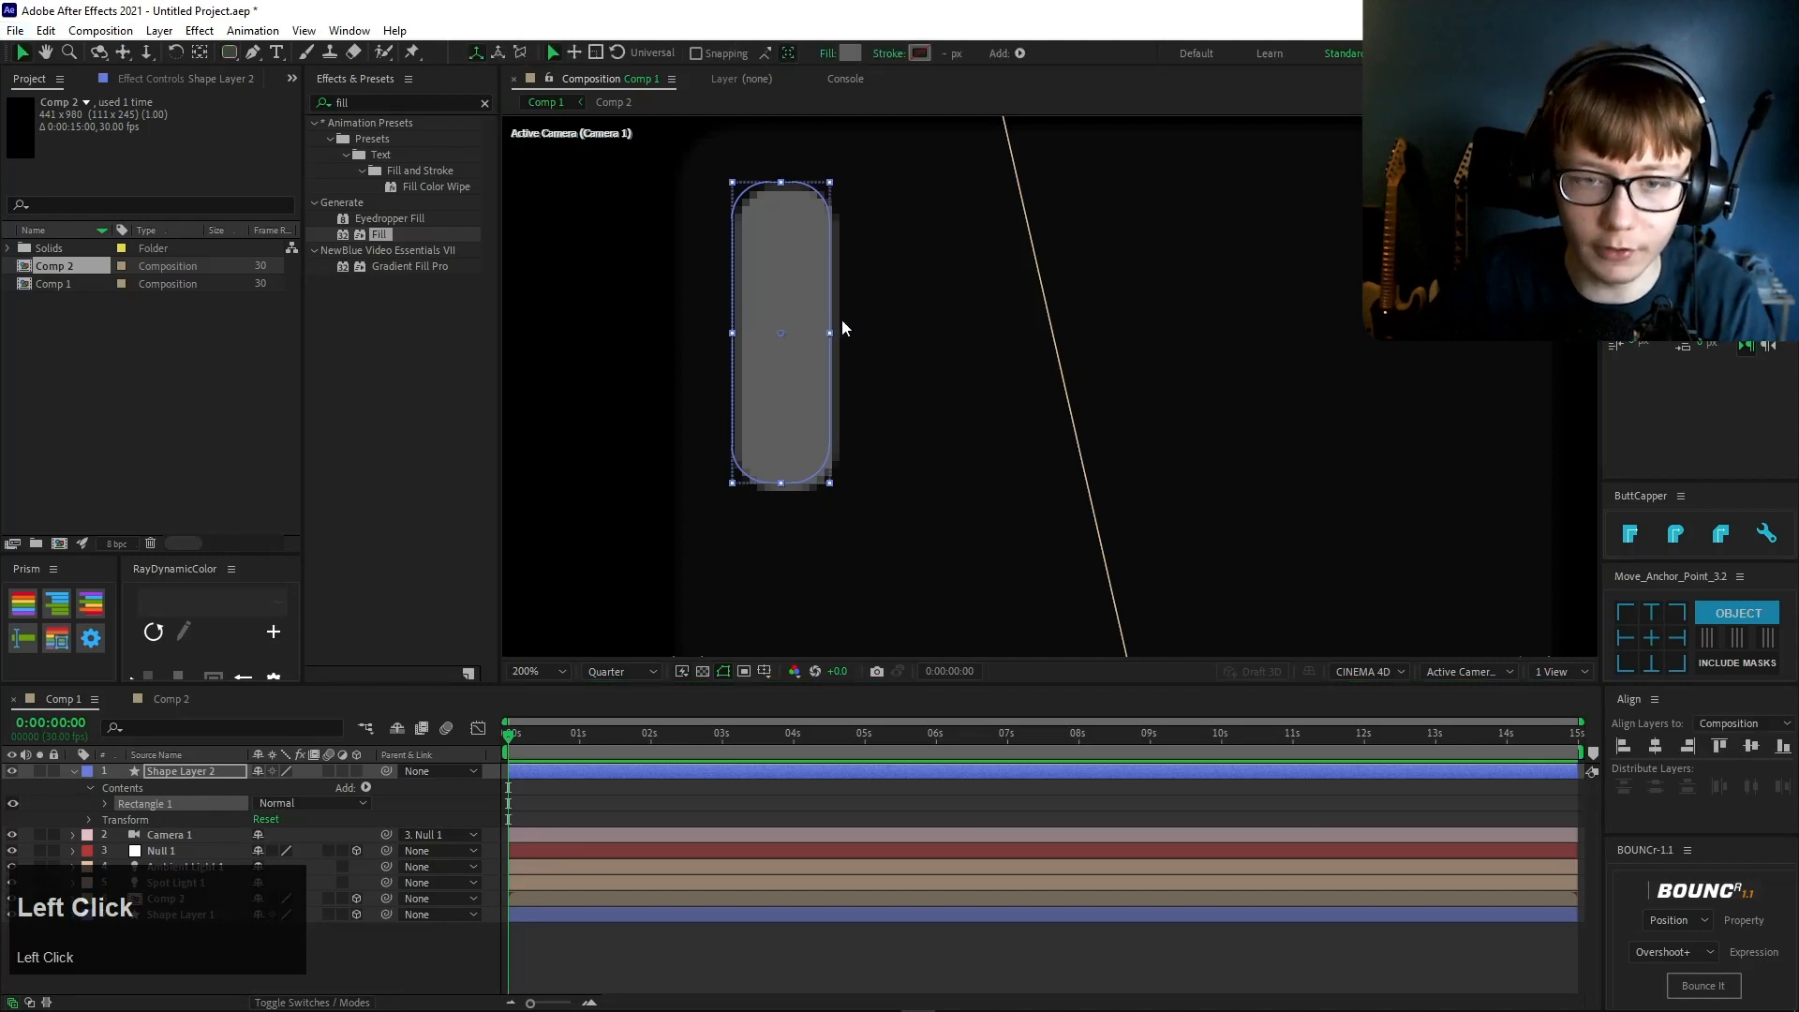
click(829, 971)
scroll(1001, 408, down, 2)
scroll(1001, 406, down, 6)
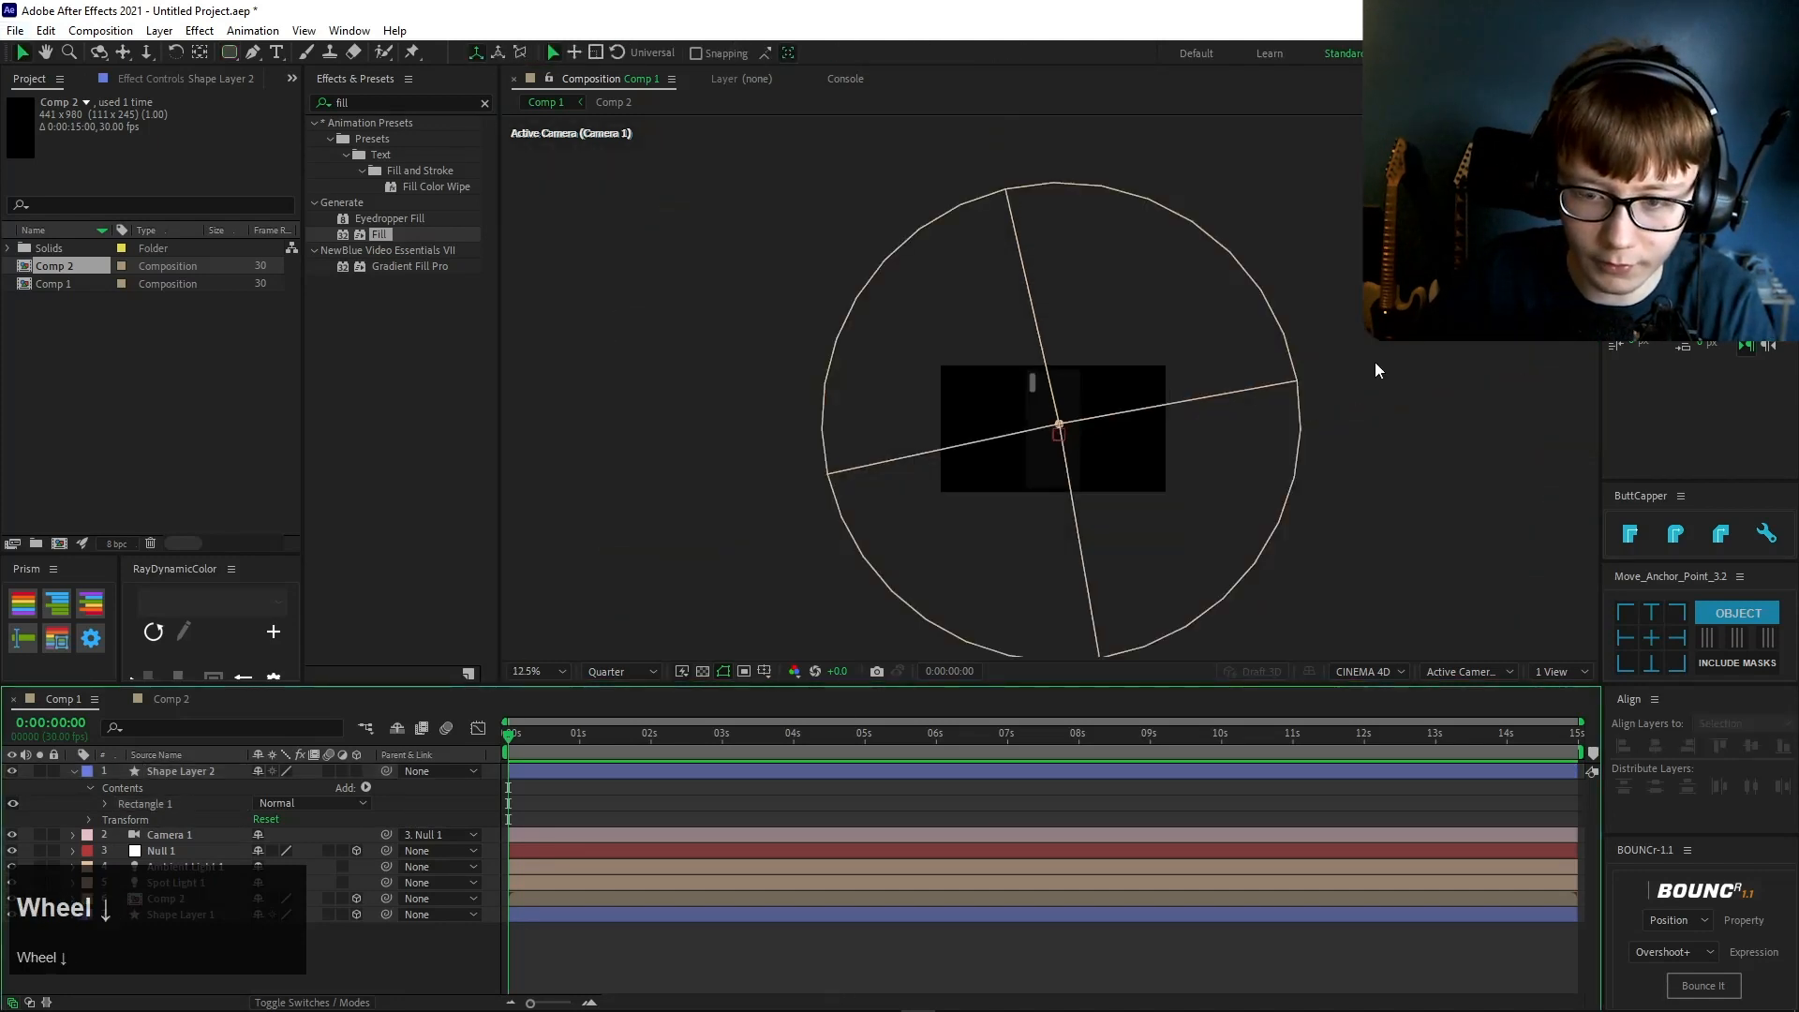
- Move the new shape's anchor point to its top-left corner and scale the shape to 139%
scroll(1375, 362, up, 2)
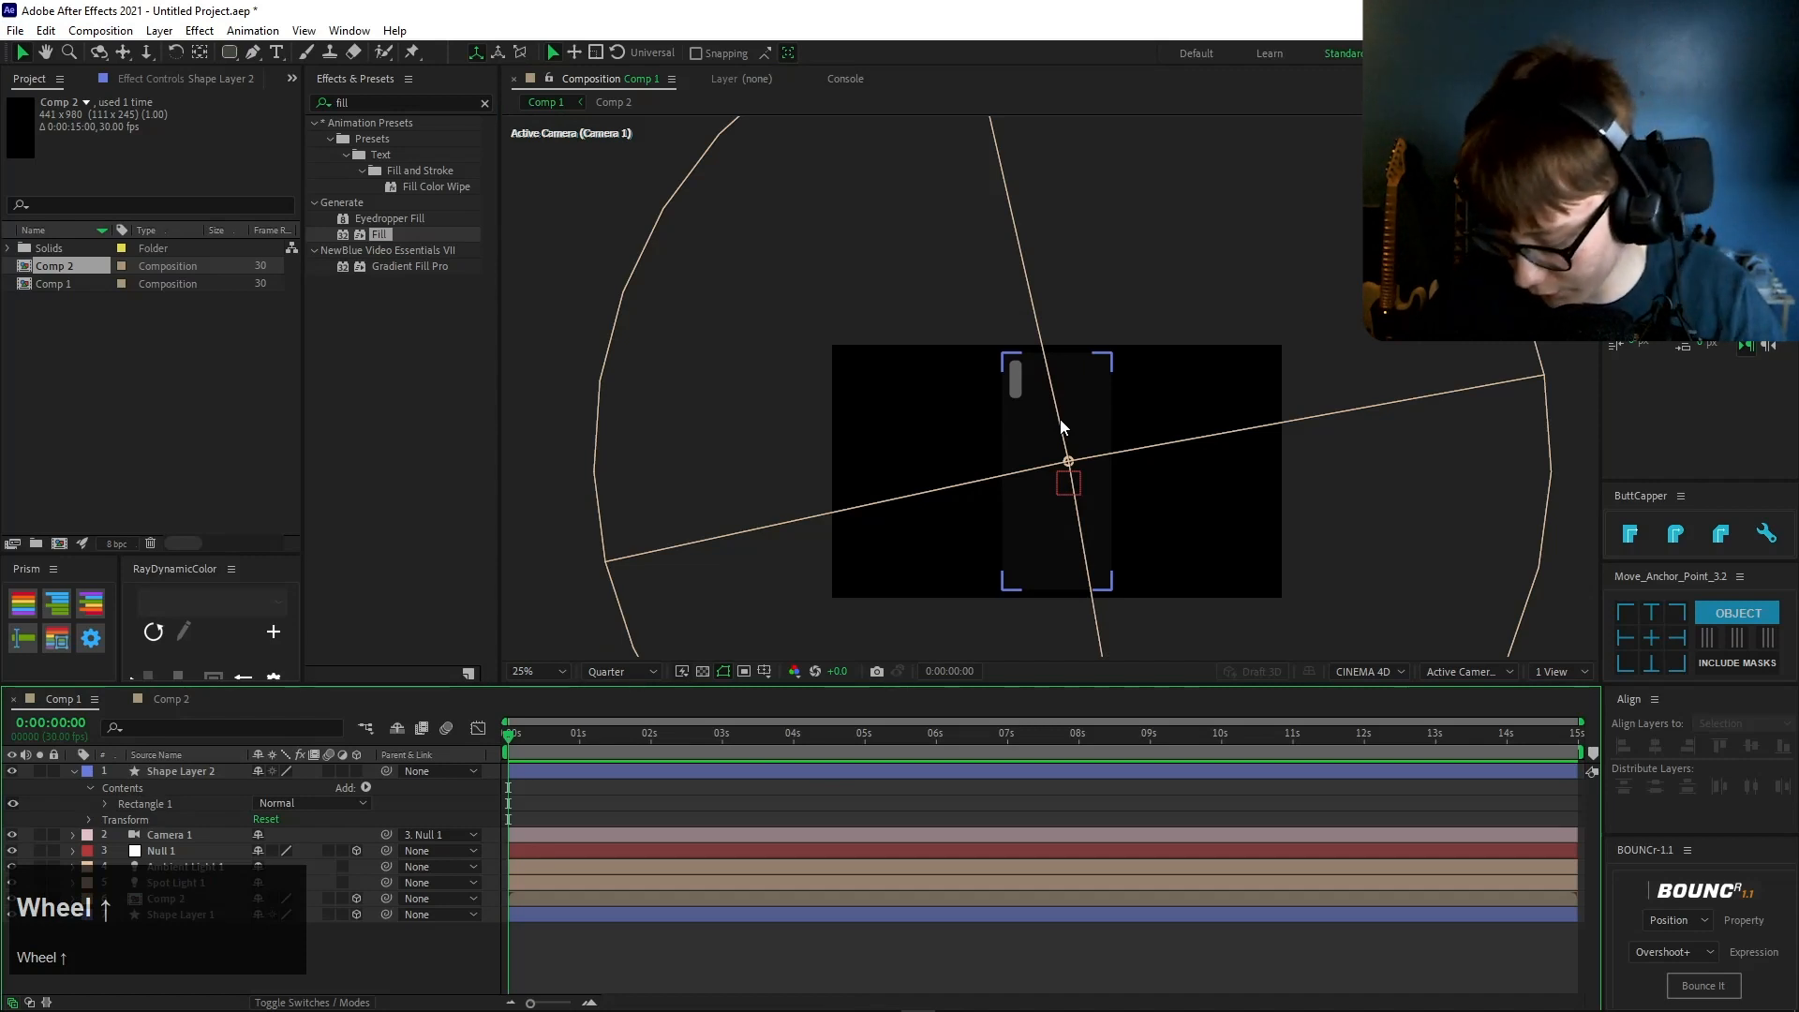
click(1030, 412)
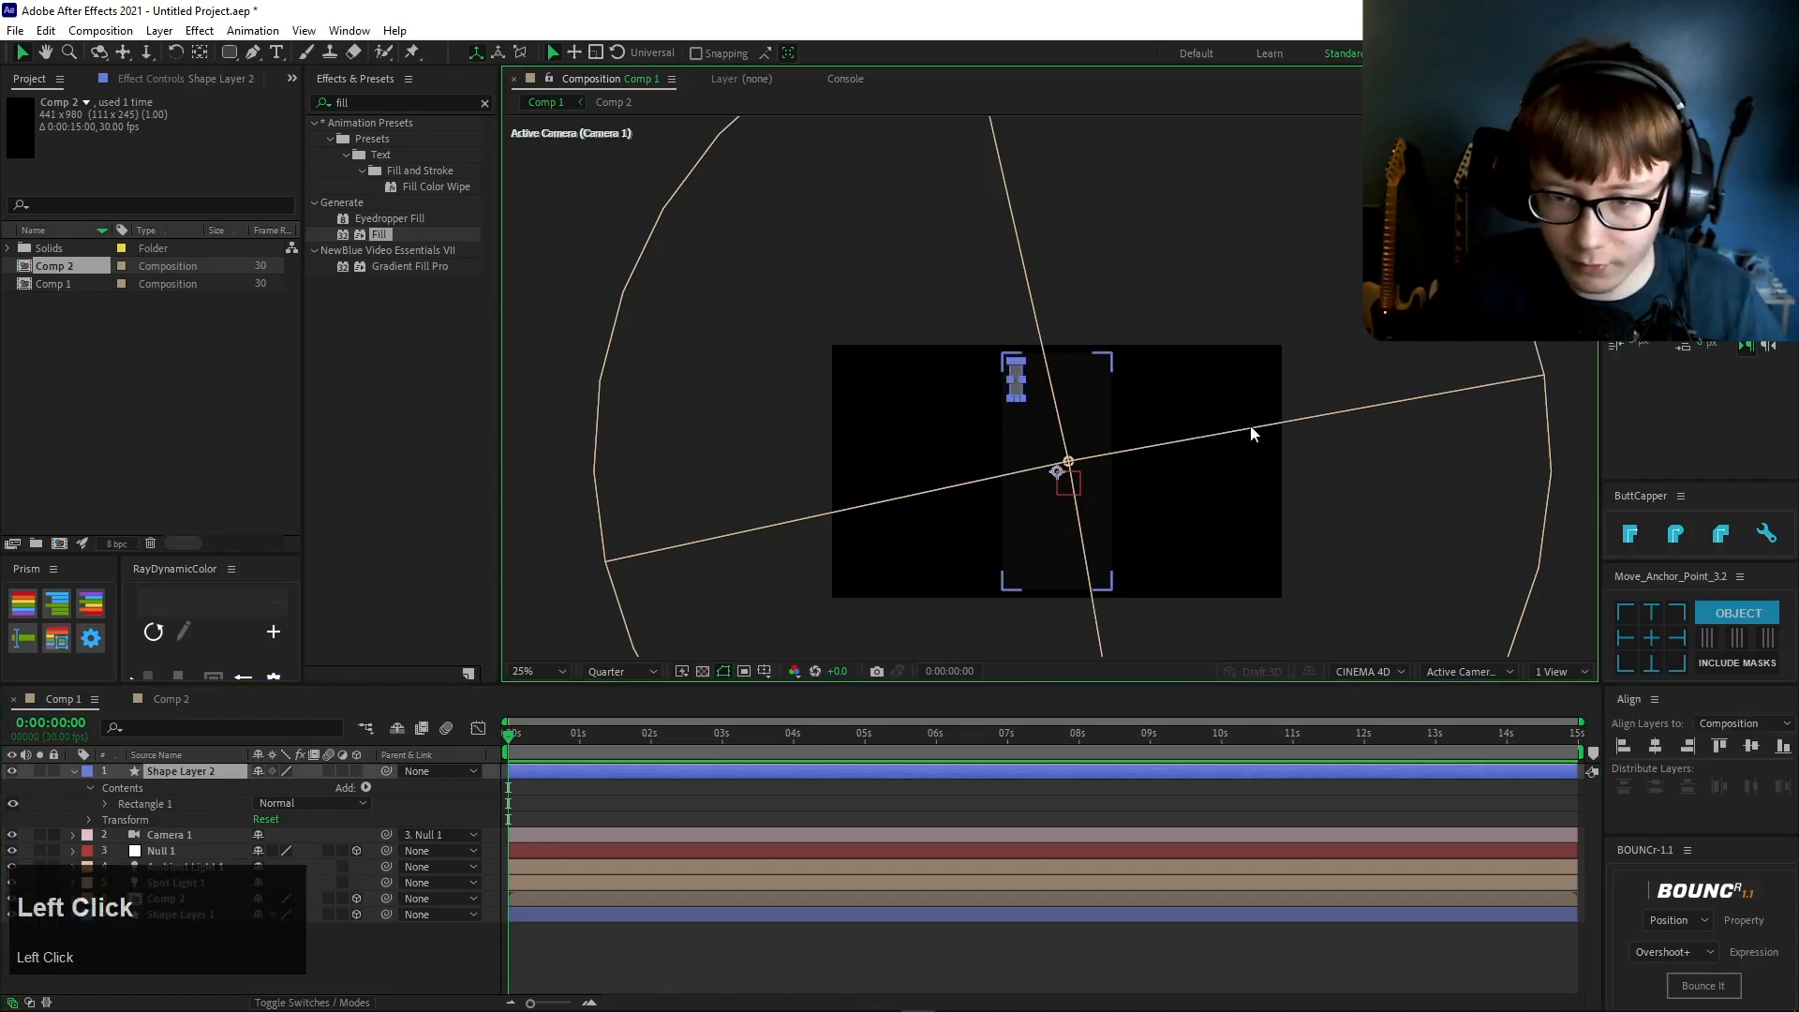
scroll(1250, 425, up, 4)
click(1657, 612)
key(s)
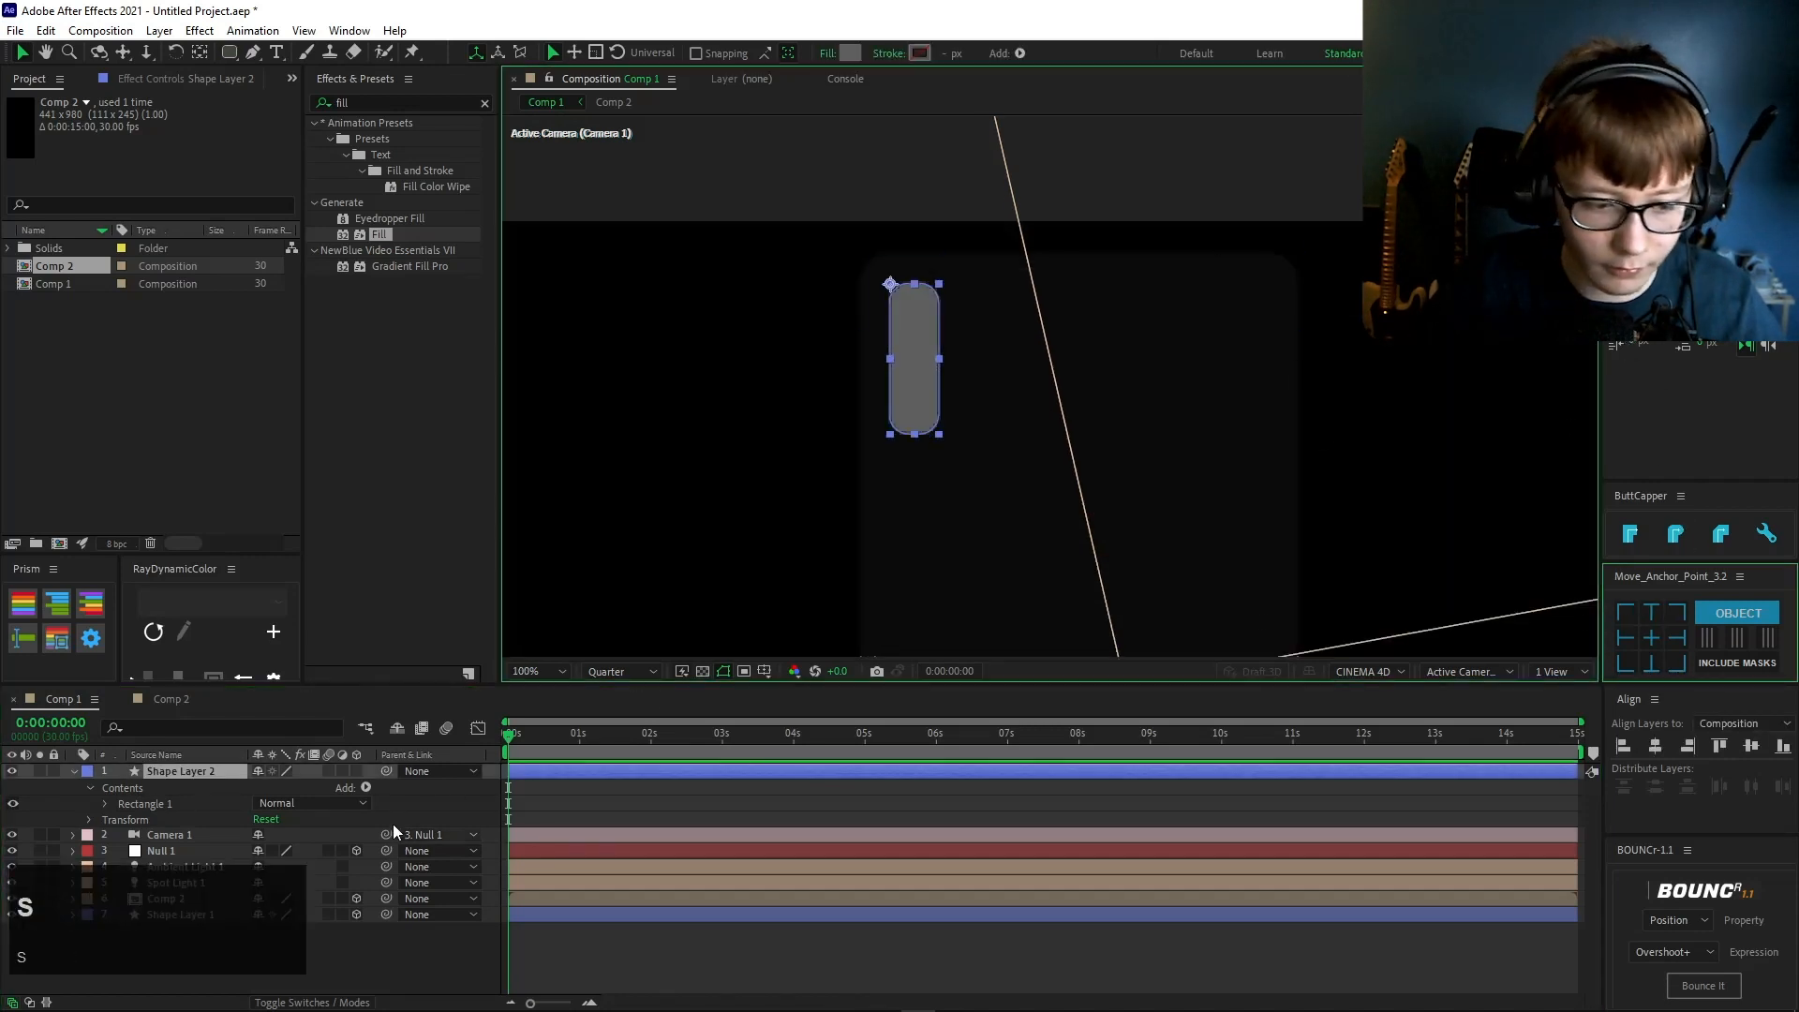
drag(286, 787, 324, 787)
scroll(1121, 508, down, 2)
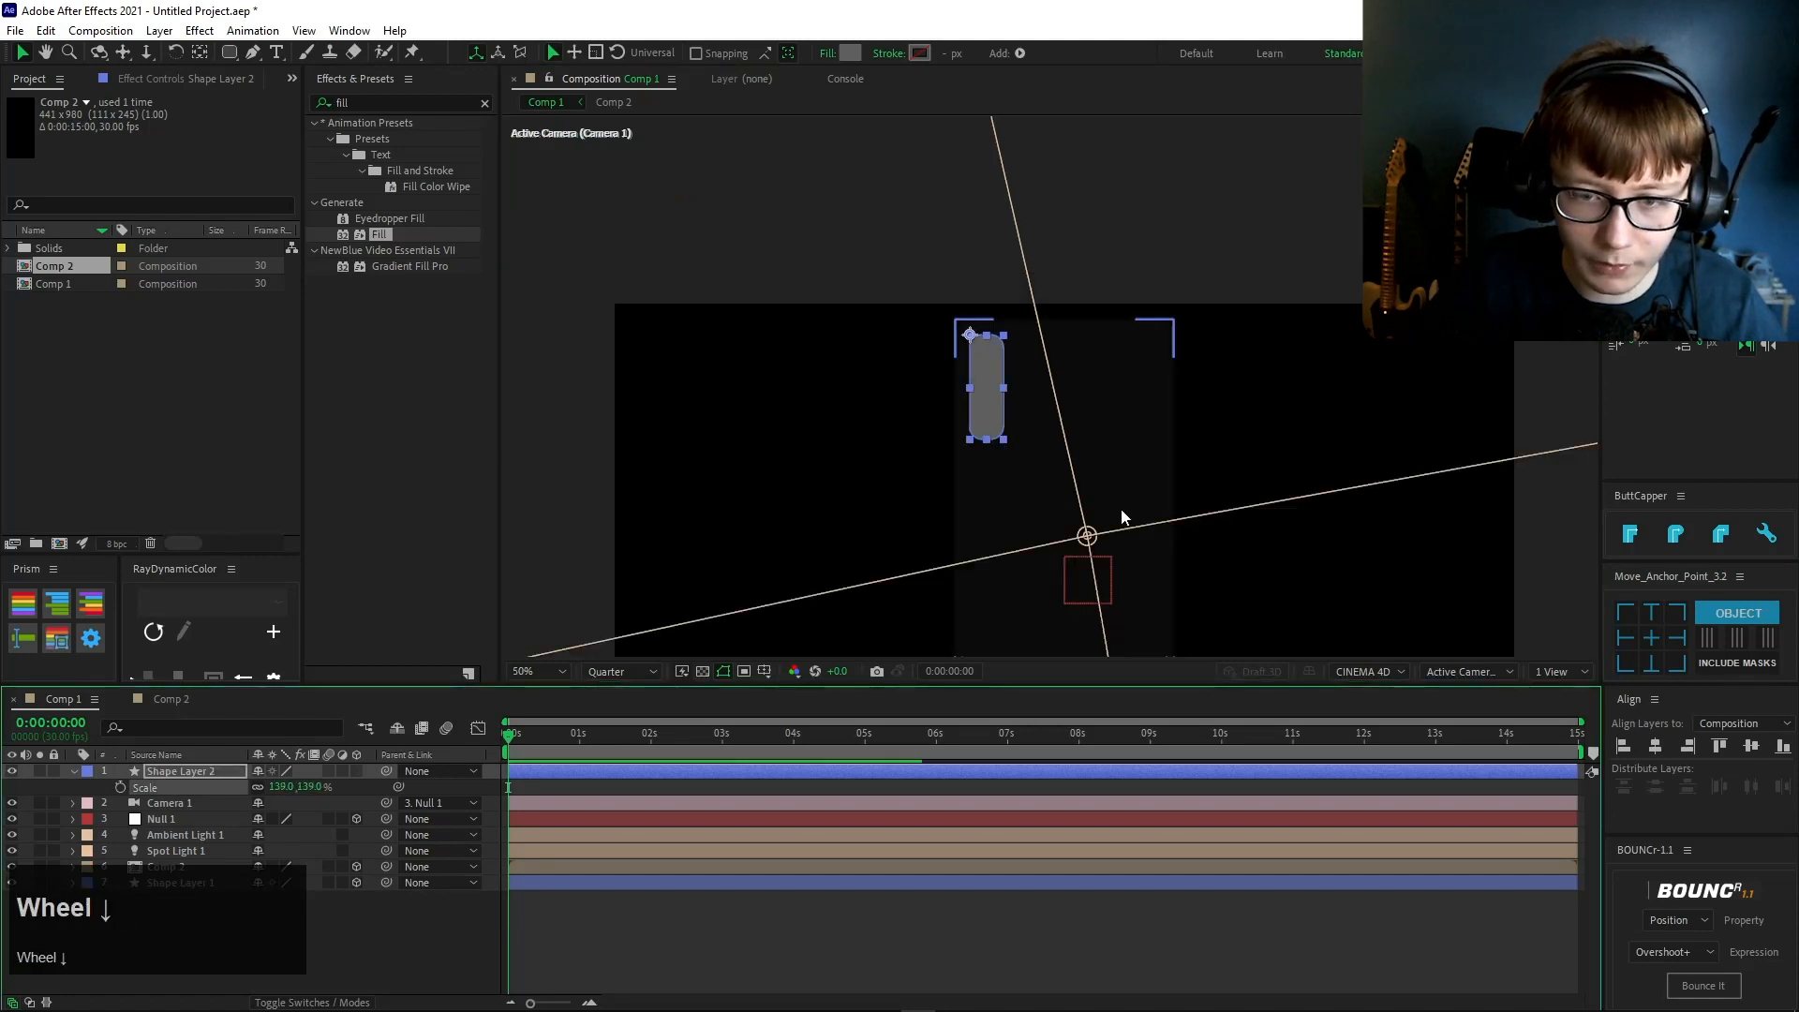
drag(1121, 508, 1072, 334)
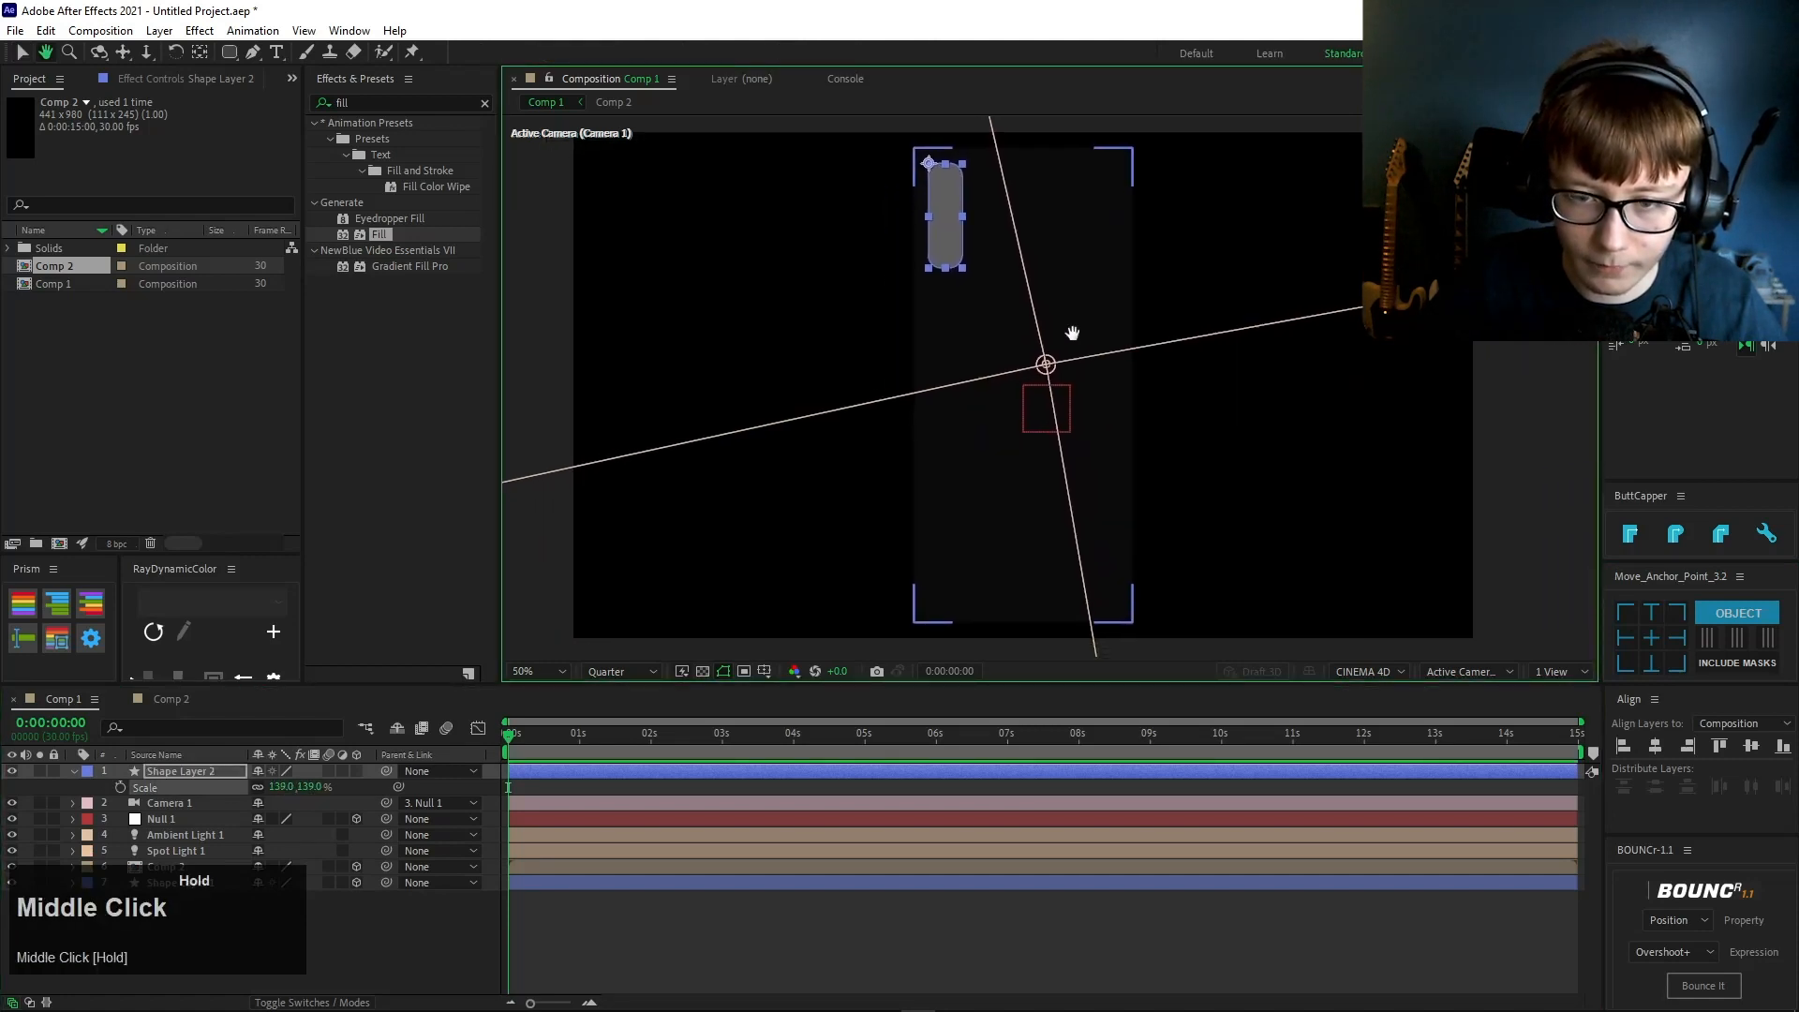
- Rotate Null 1 slightly about the Y axis to check how the new shape sits against the phone
click(155, 778)
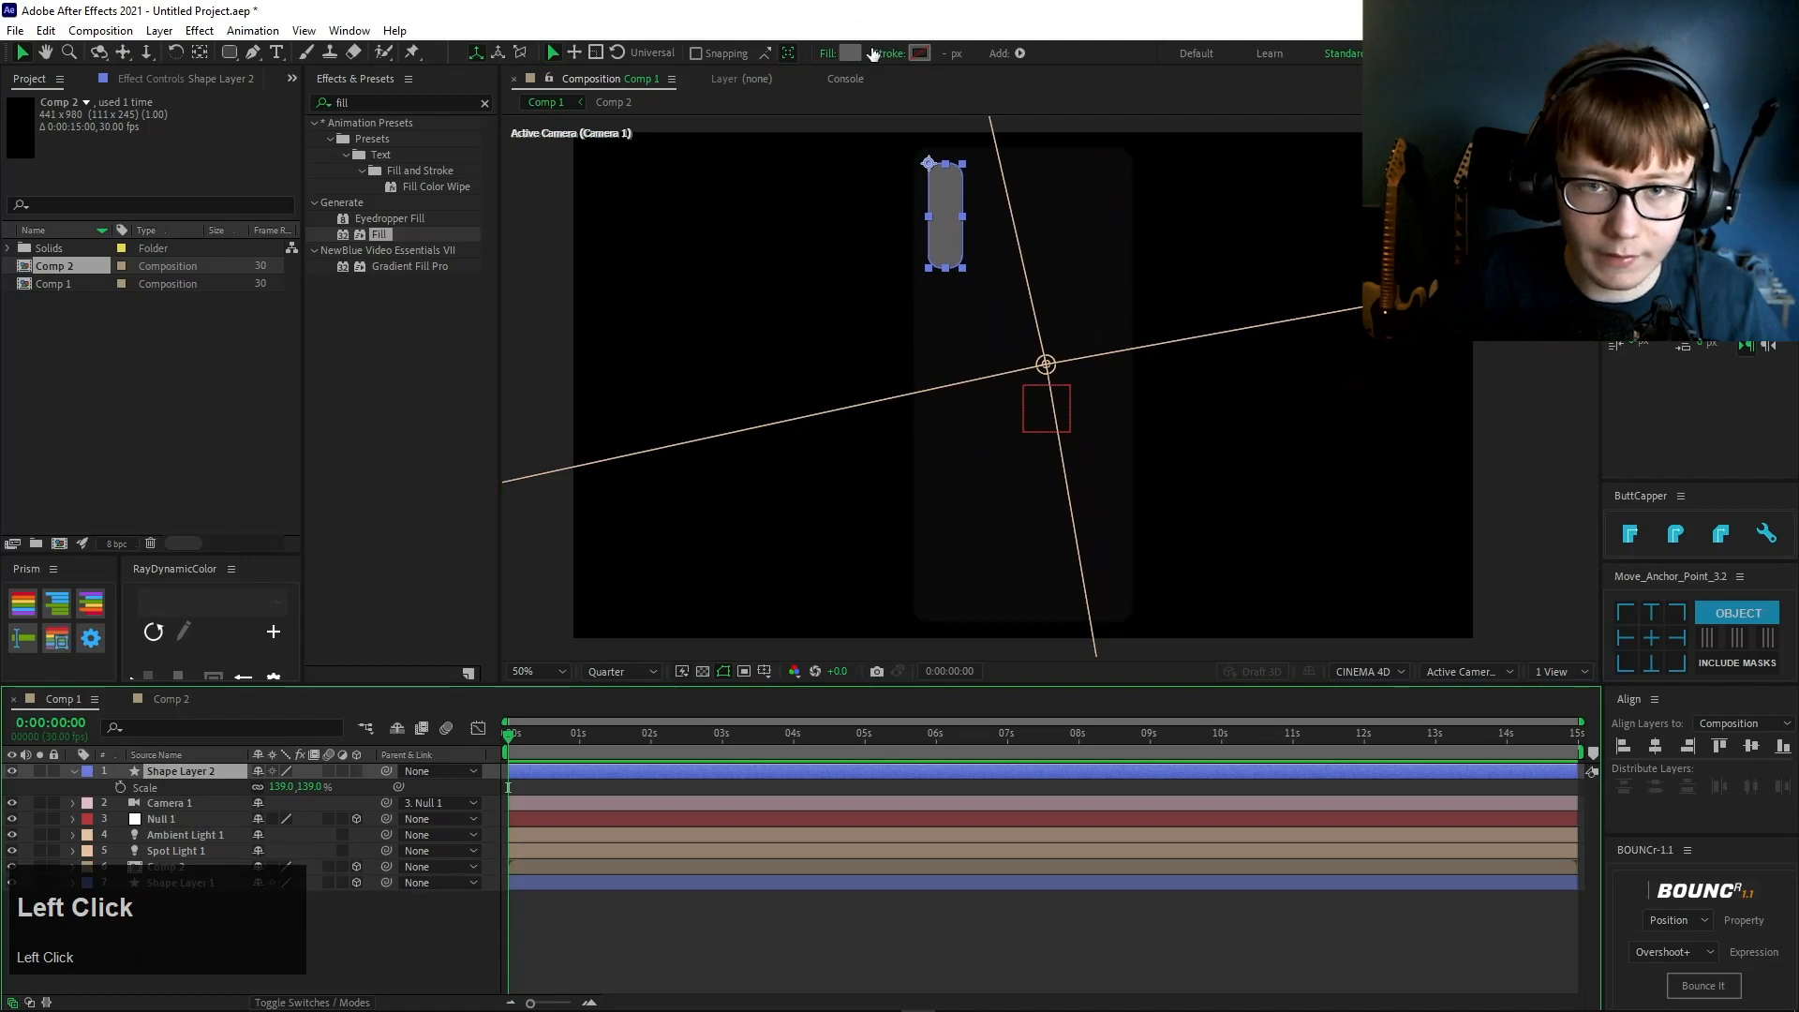
drag(932, 286, 896, 322)
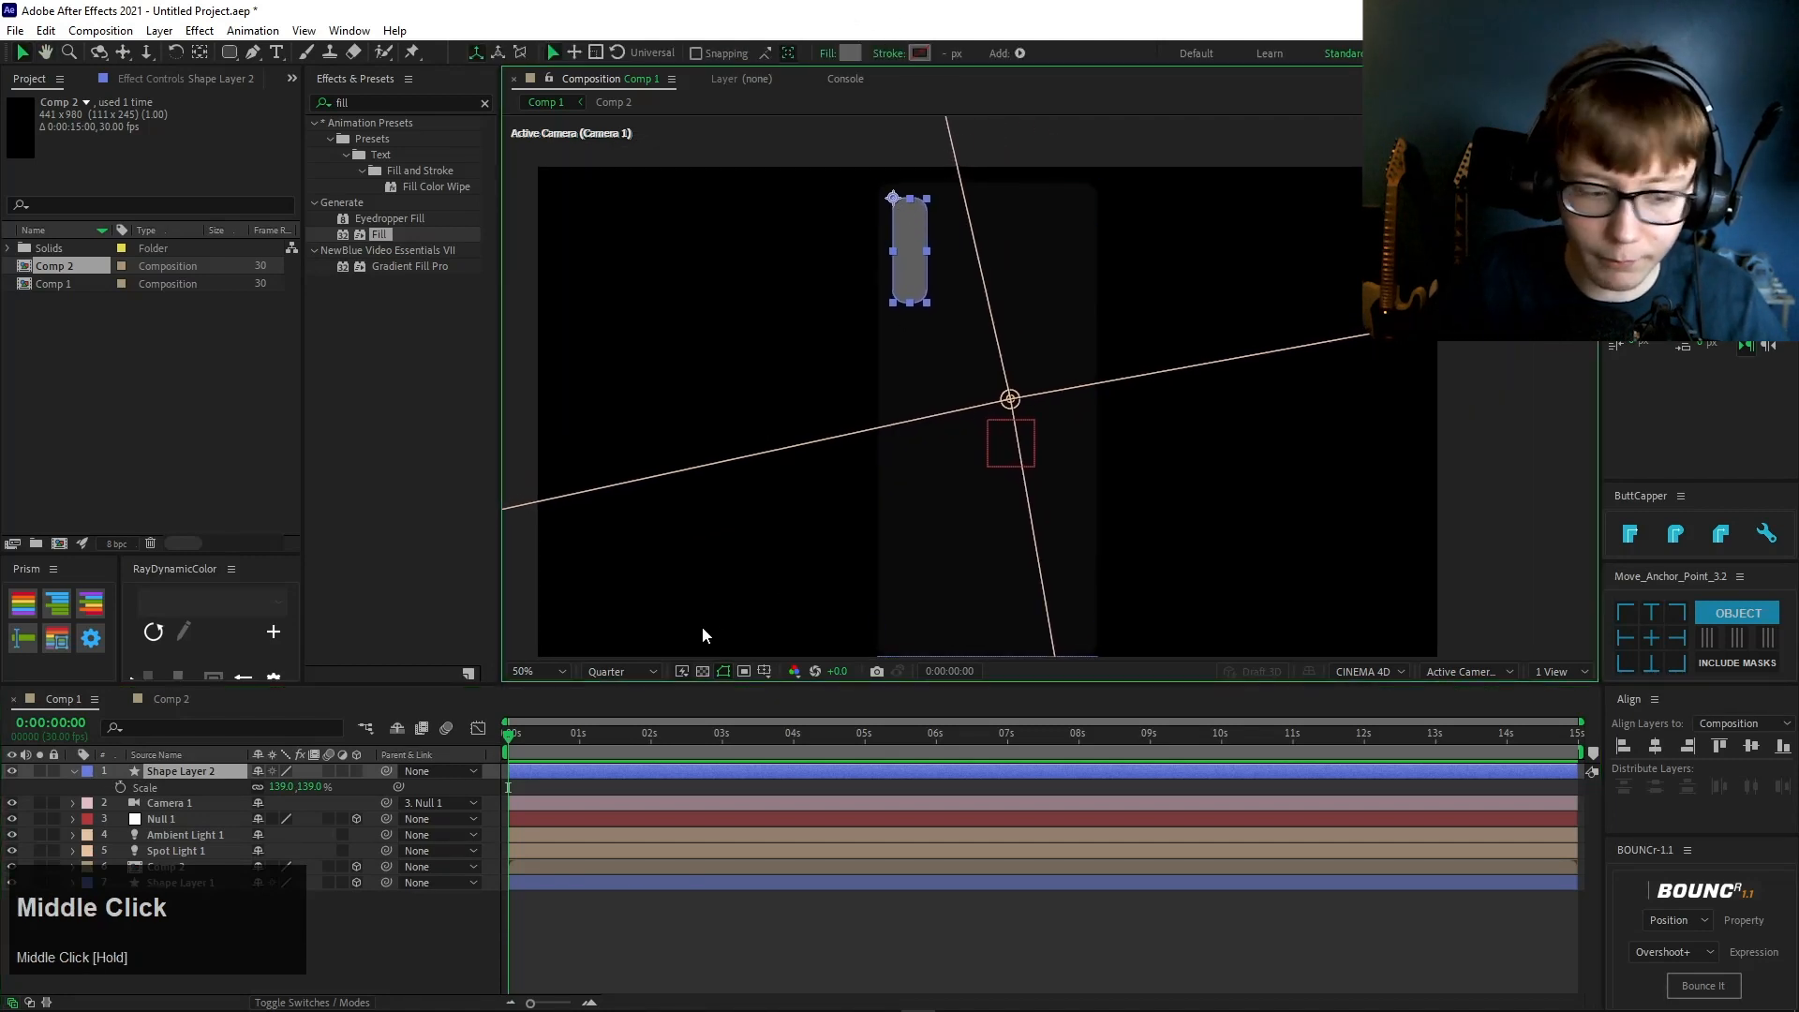
click(195, 820)
key(r)
mouse_move(278, 867)
mouse_down()
mouse_move(320, 860)
mouse_move(277, 863)
mouse_up()
- Turn Shape Layer 2 into a 3D layer
click(200, 773)
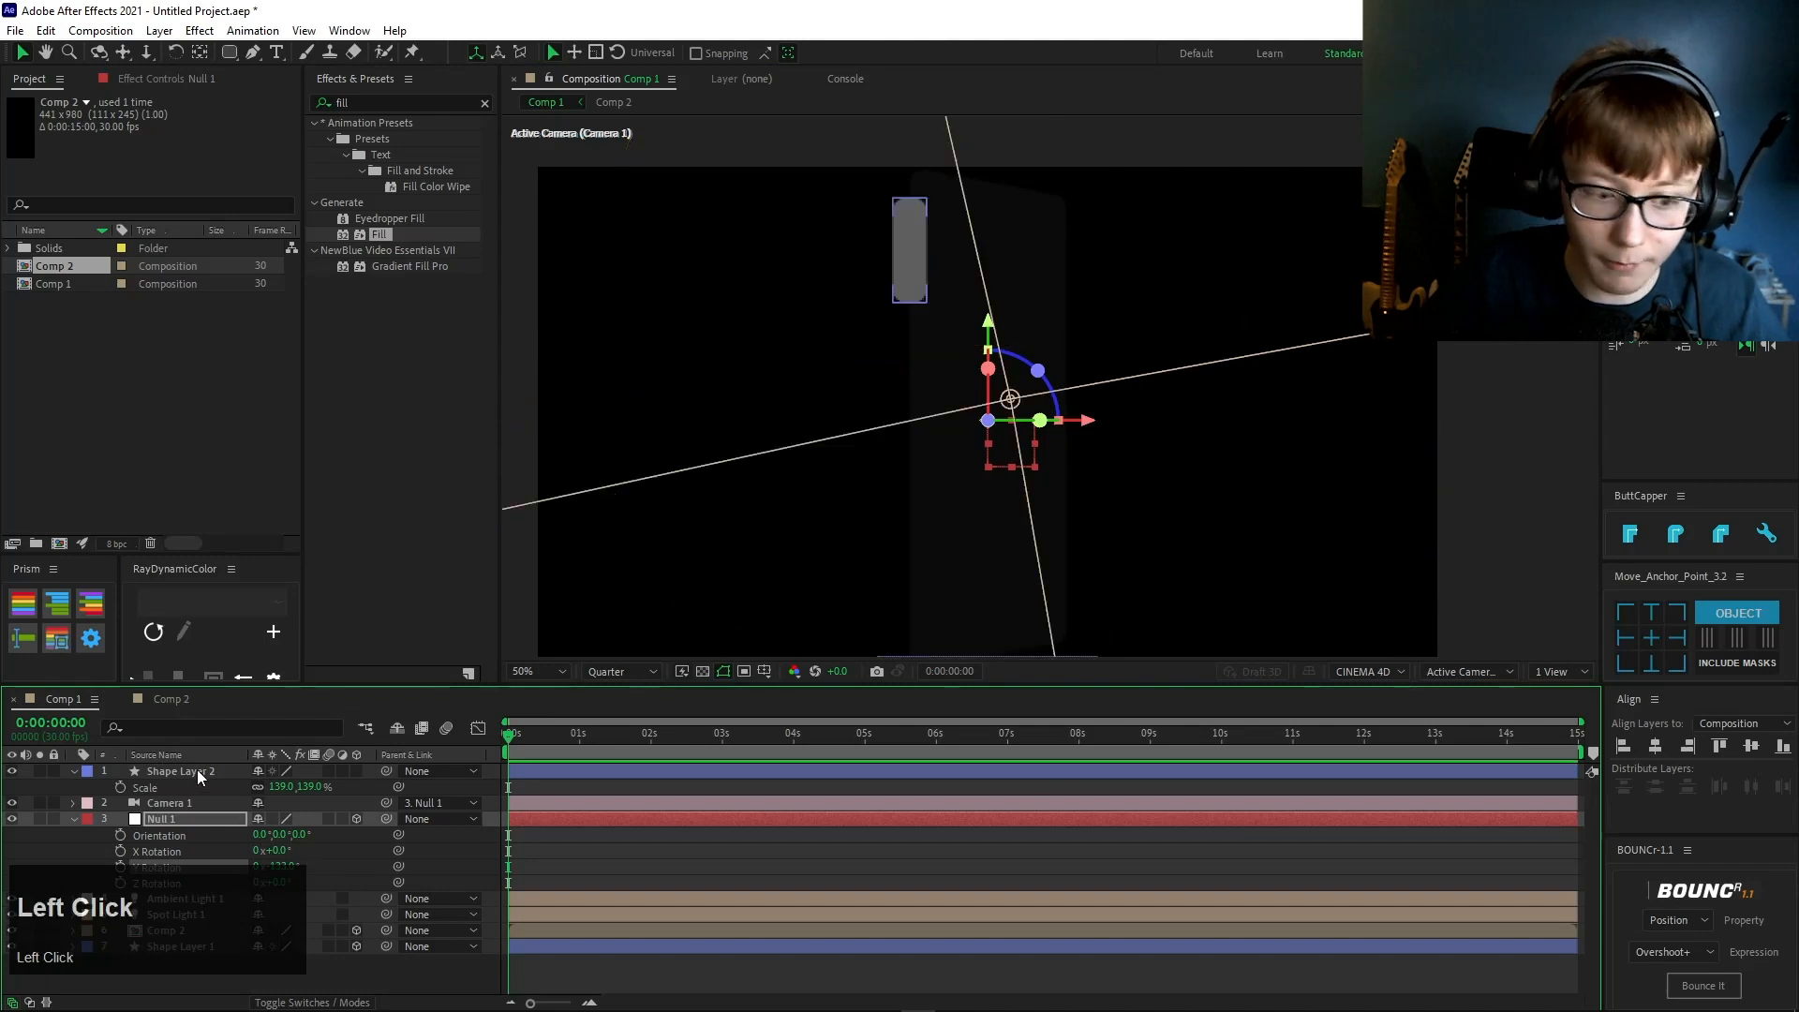
click(349, 1003)
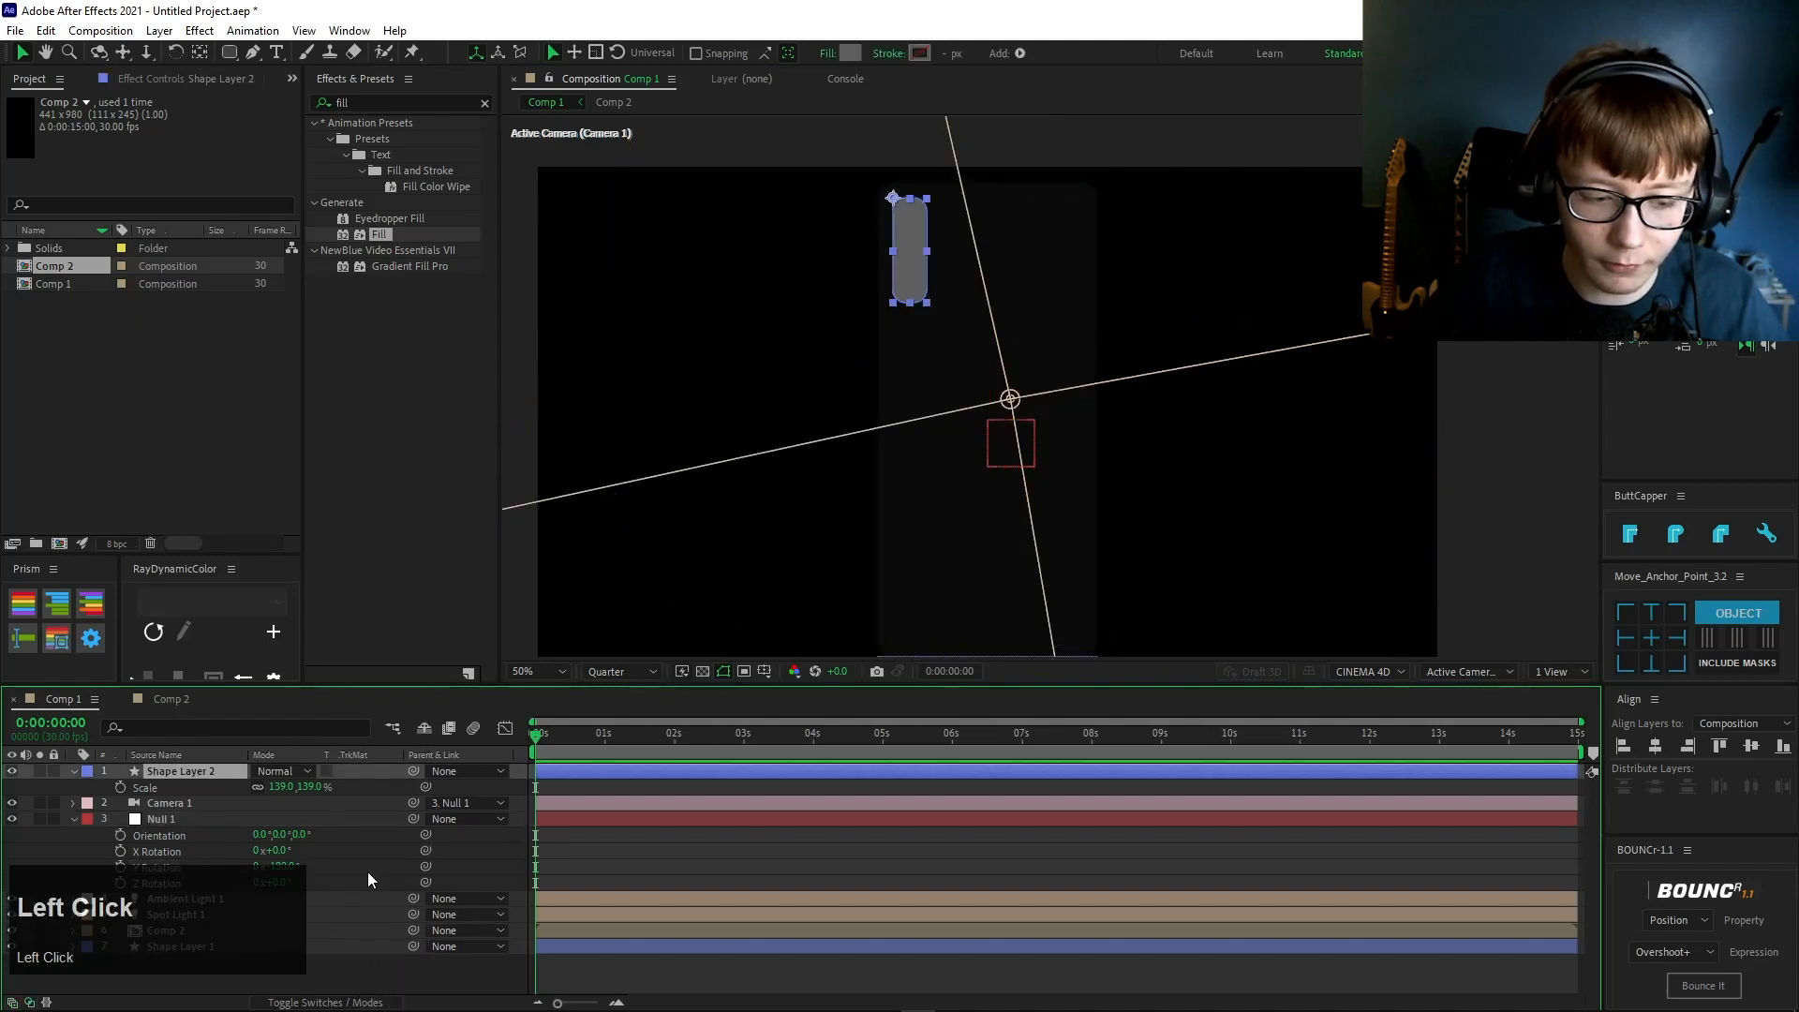
click(353, 1001)
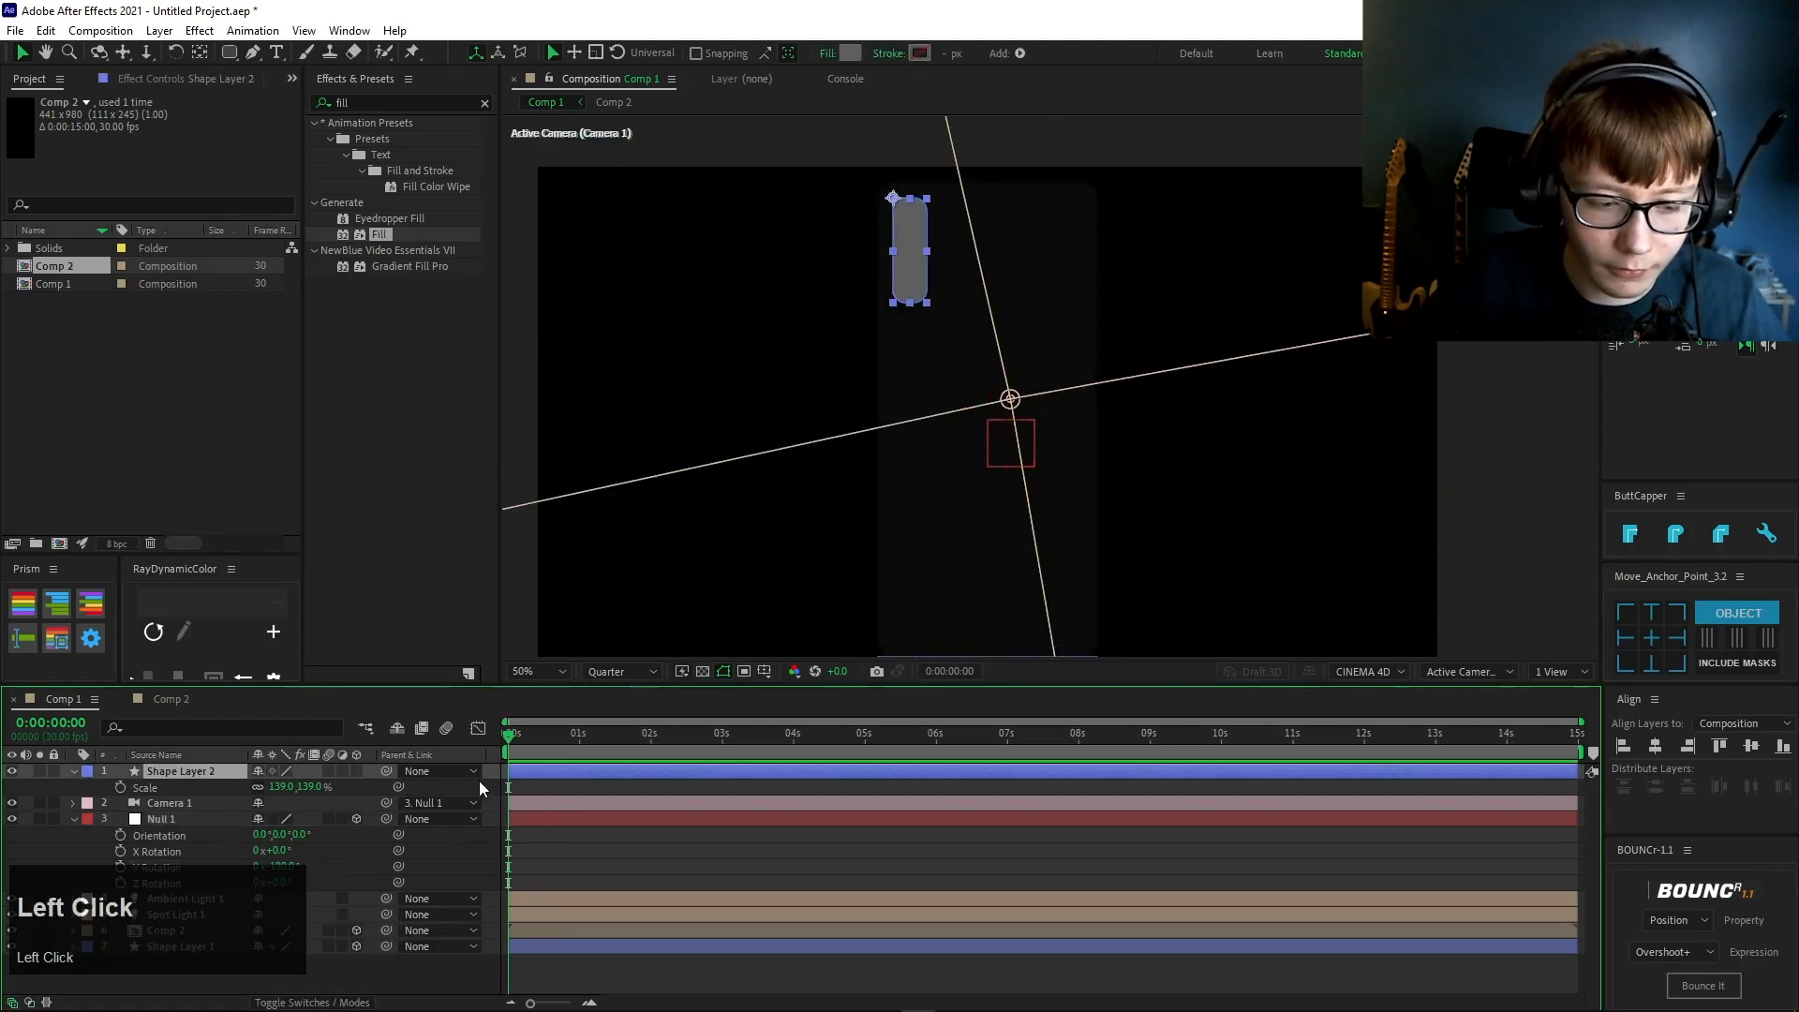
click(357, 773)
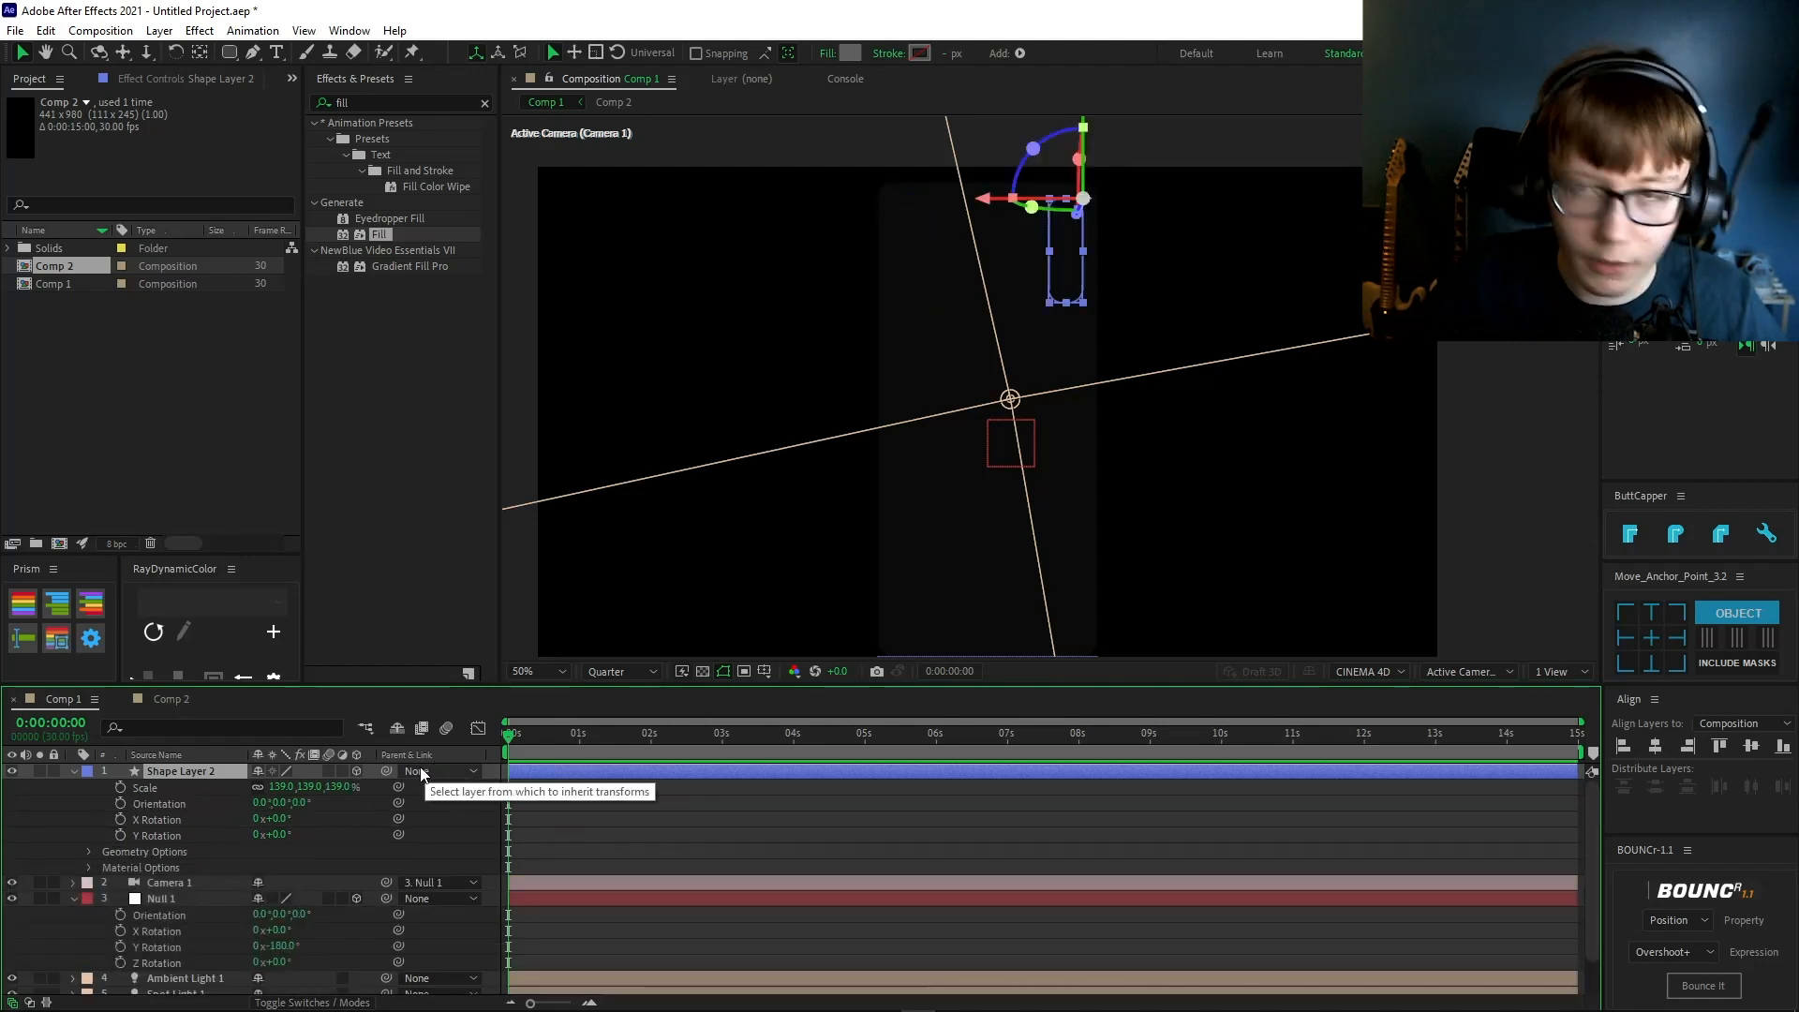
- Set Shape Layer 2's Z position to 32, using the Left view to line it up with the phone's back surface
key(p)
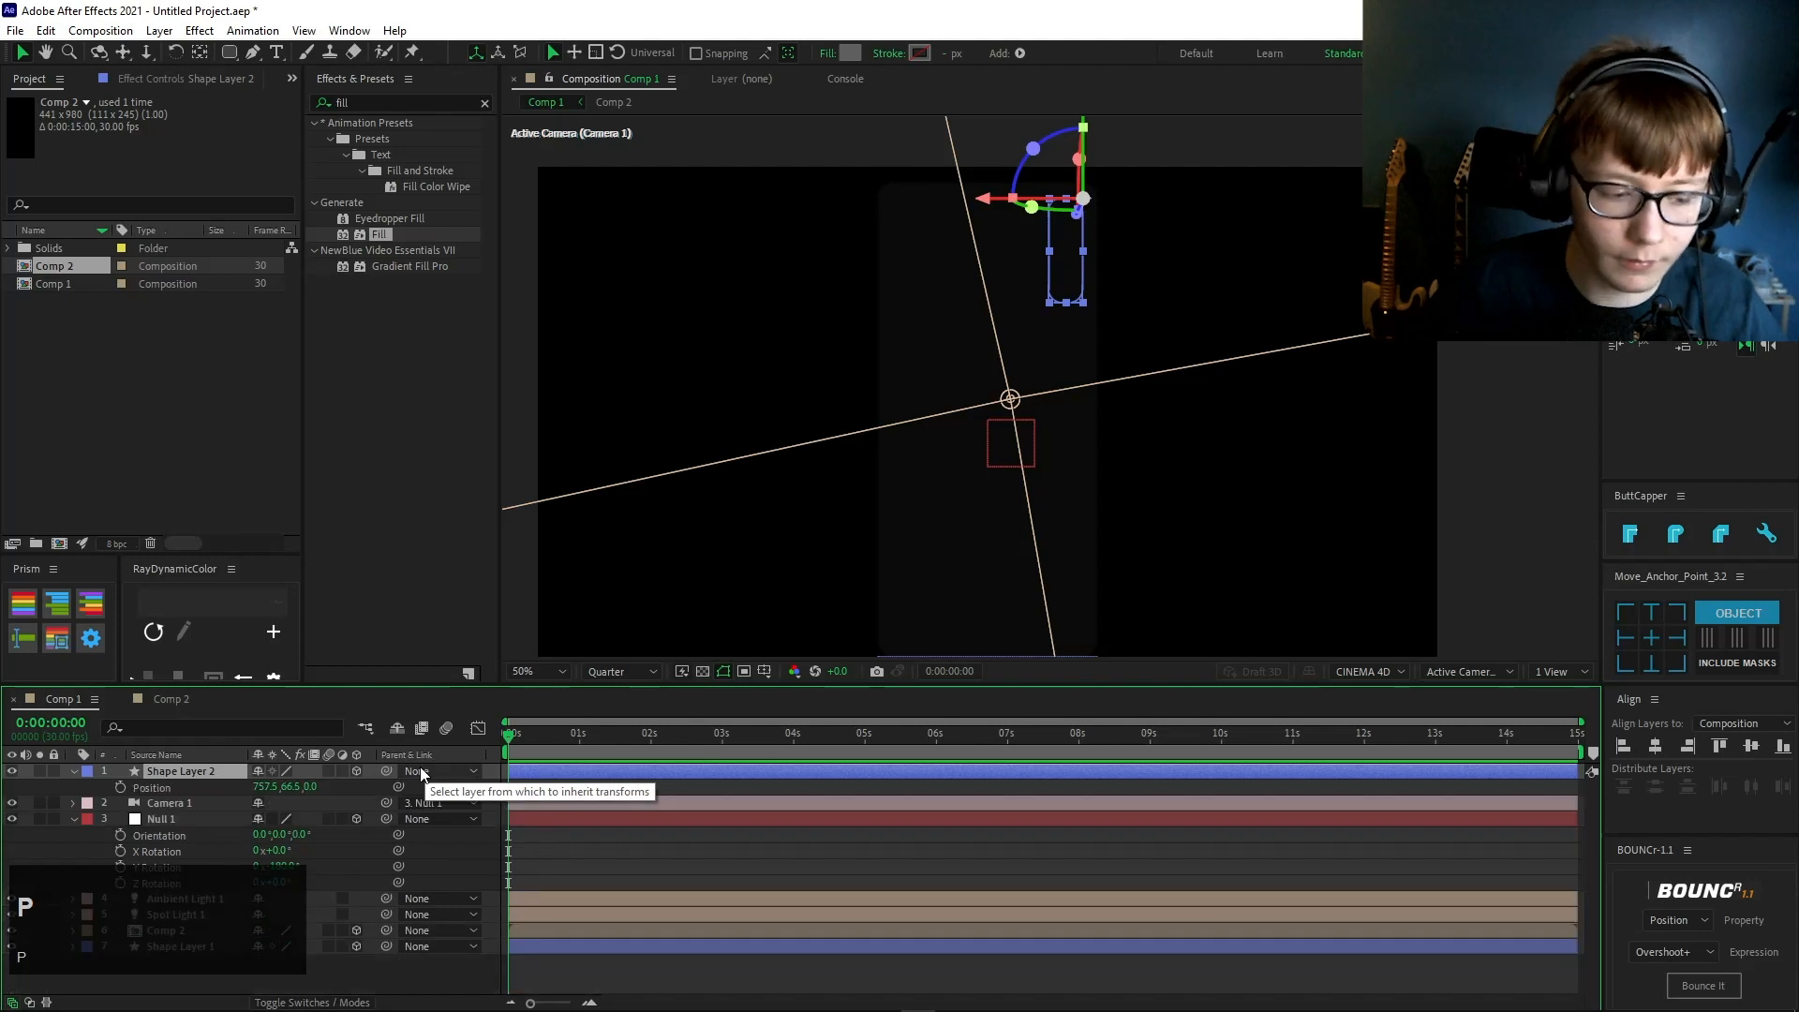
drag(310, 788, 413, 778)
click(1496, 671)
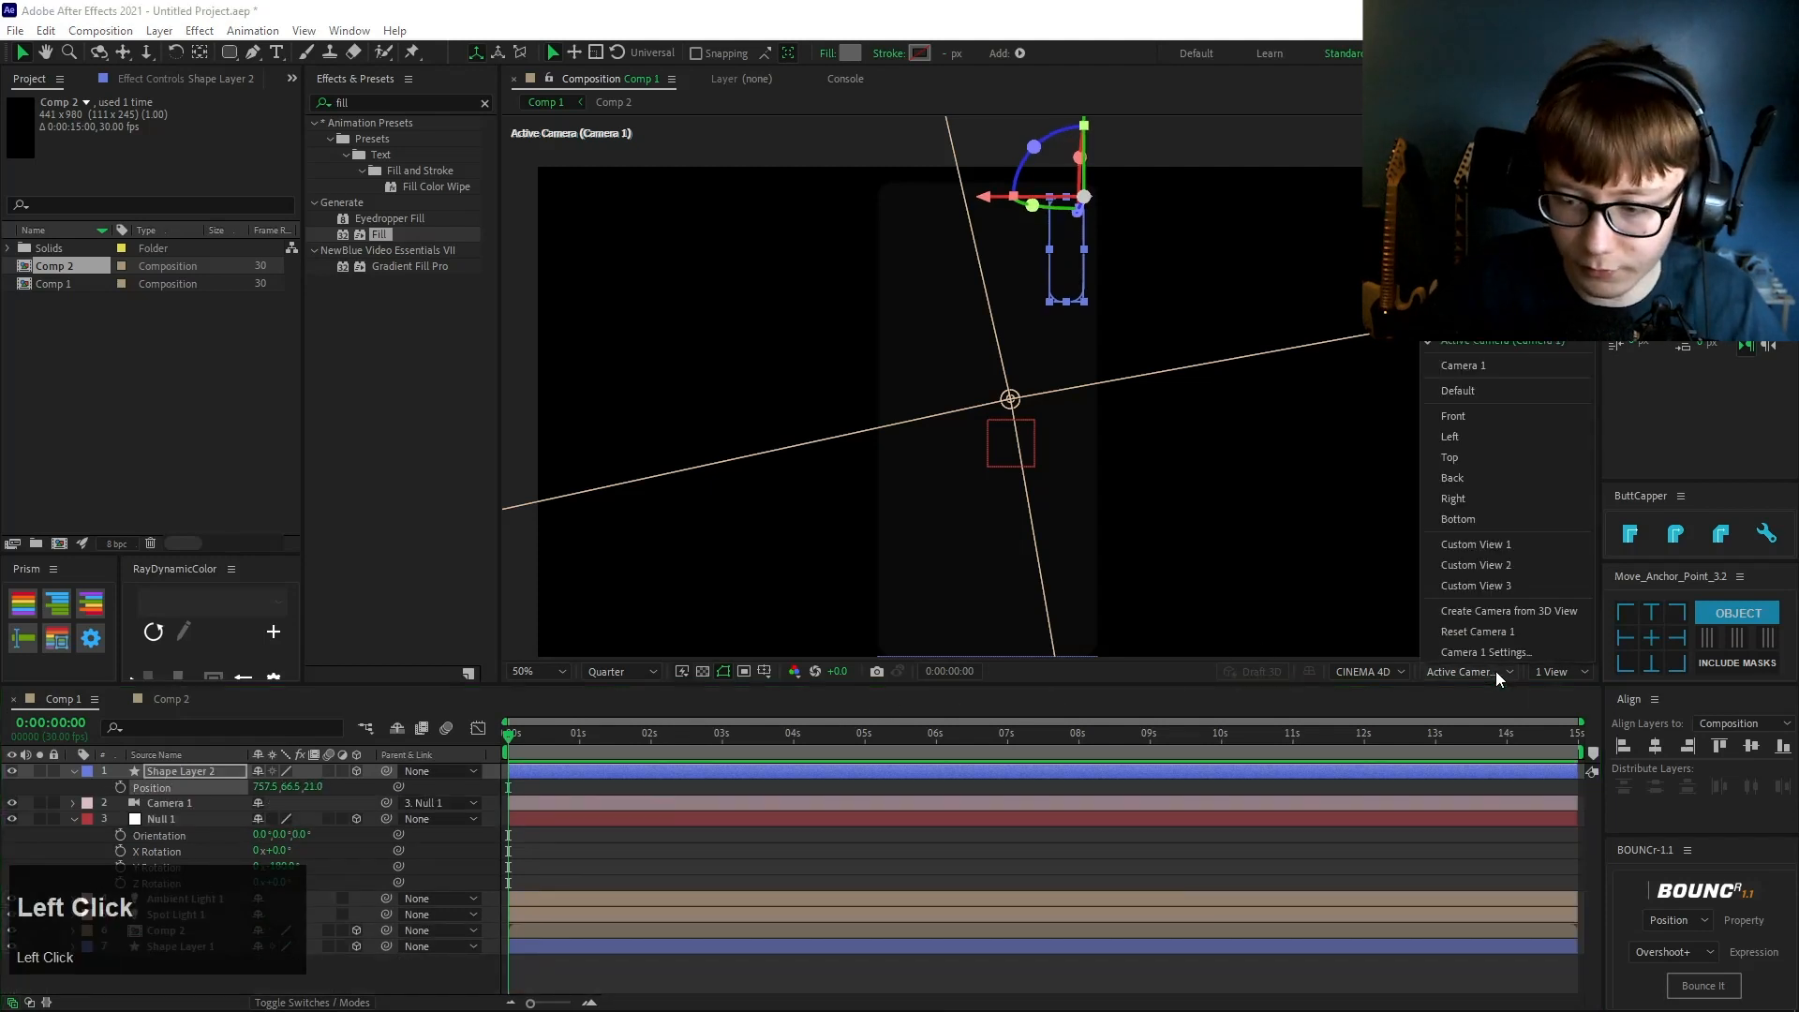
click(1475, 430)
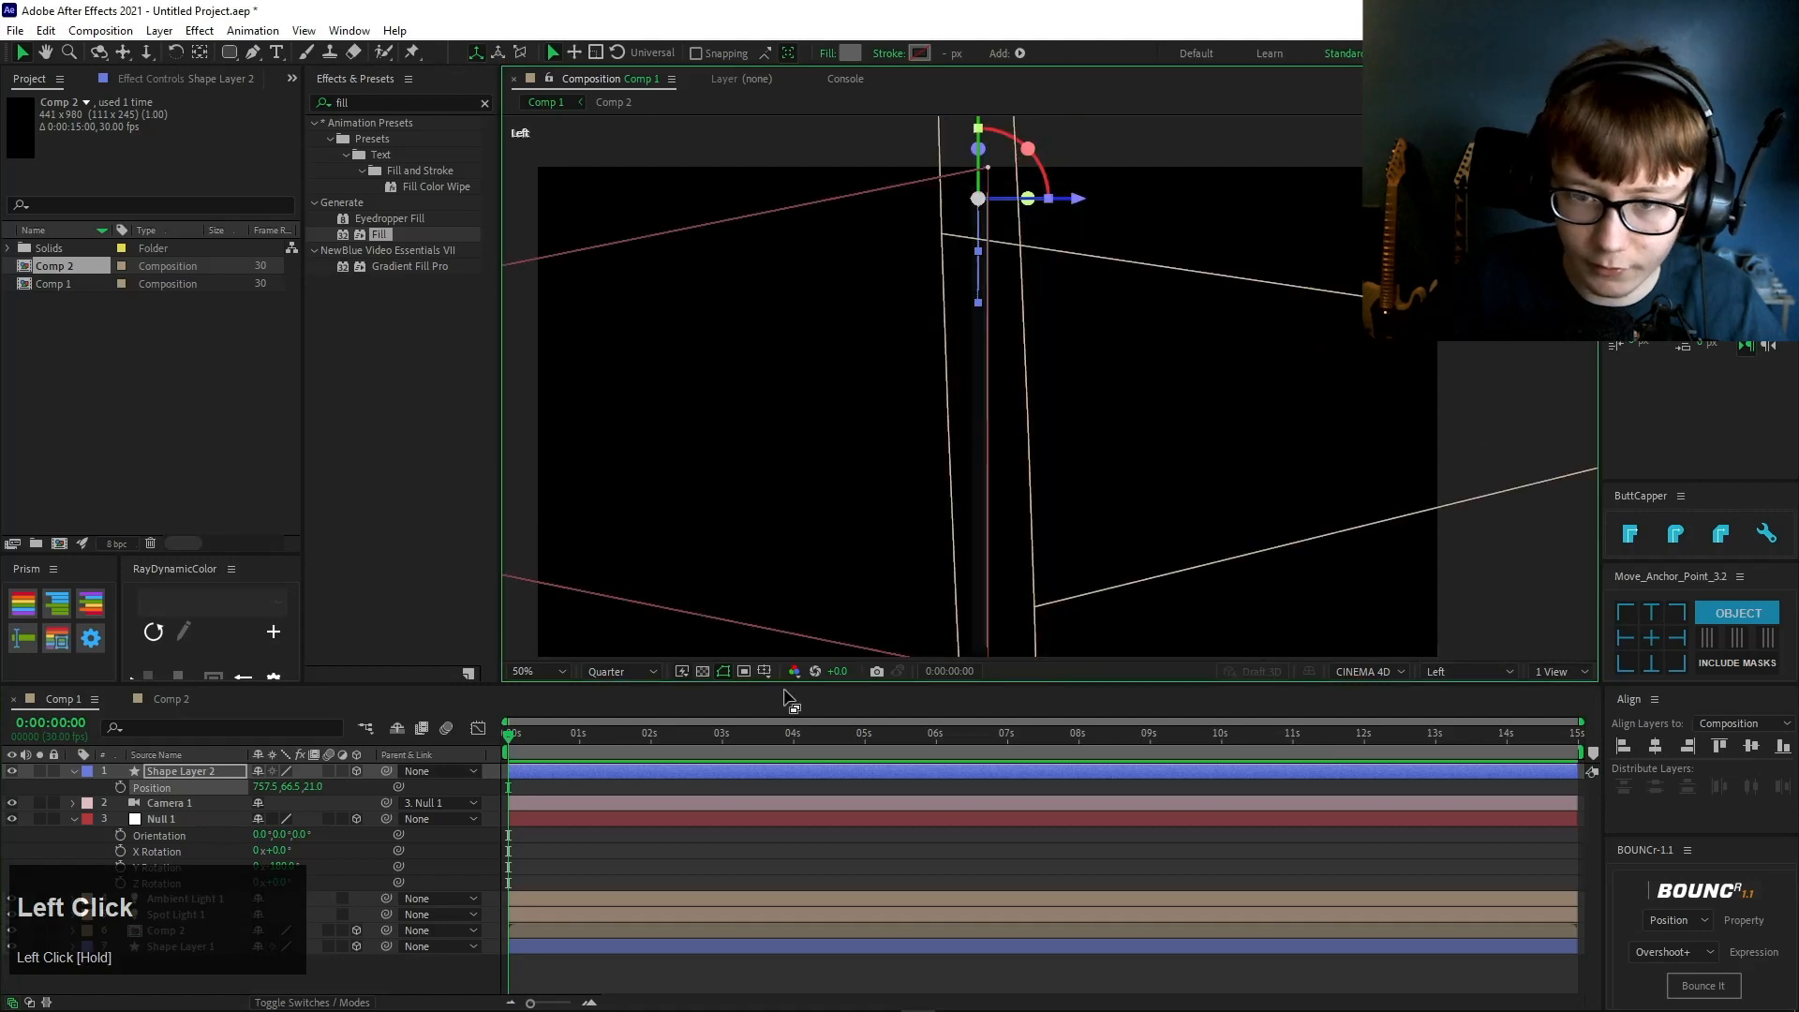
scroll(1087, 251, up, 4)
drag(1087, 251, 1164, 1011)
click(332, 794)
mouse_move(317, 787)
mouse_down()
mouse_move(291, 795)
mouse_move(338, 797)
mouse_up()
scroll(694, 524, up, 2)
drag(693, 525, 906, 532)
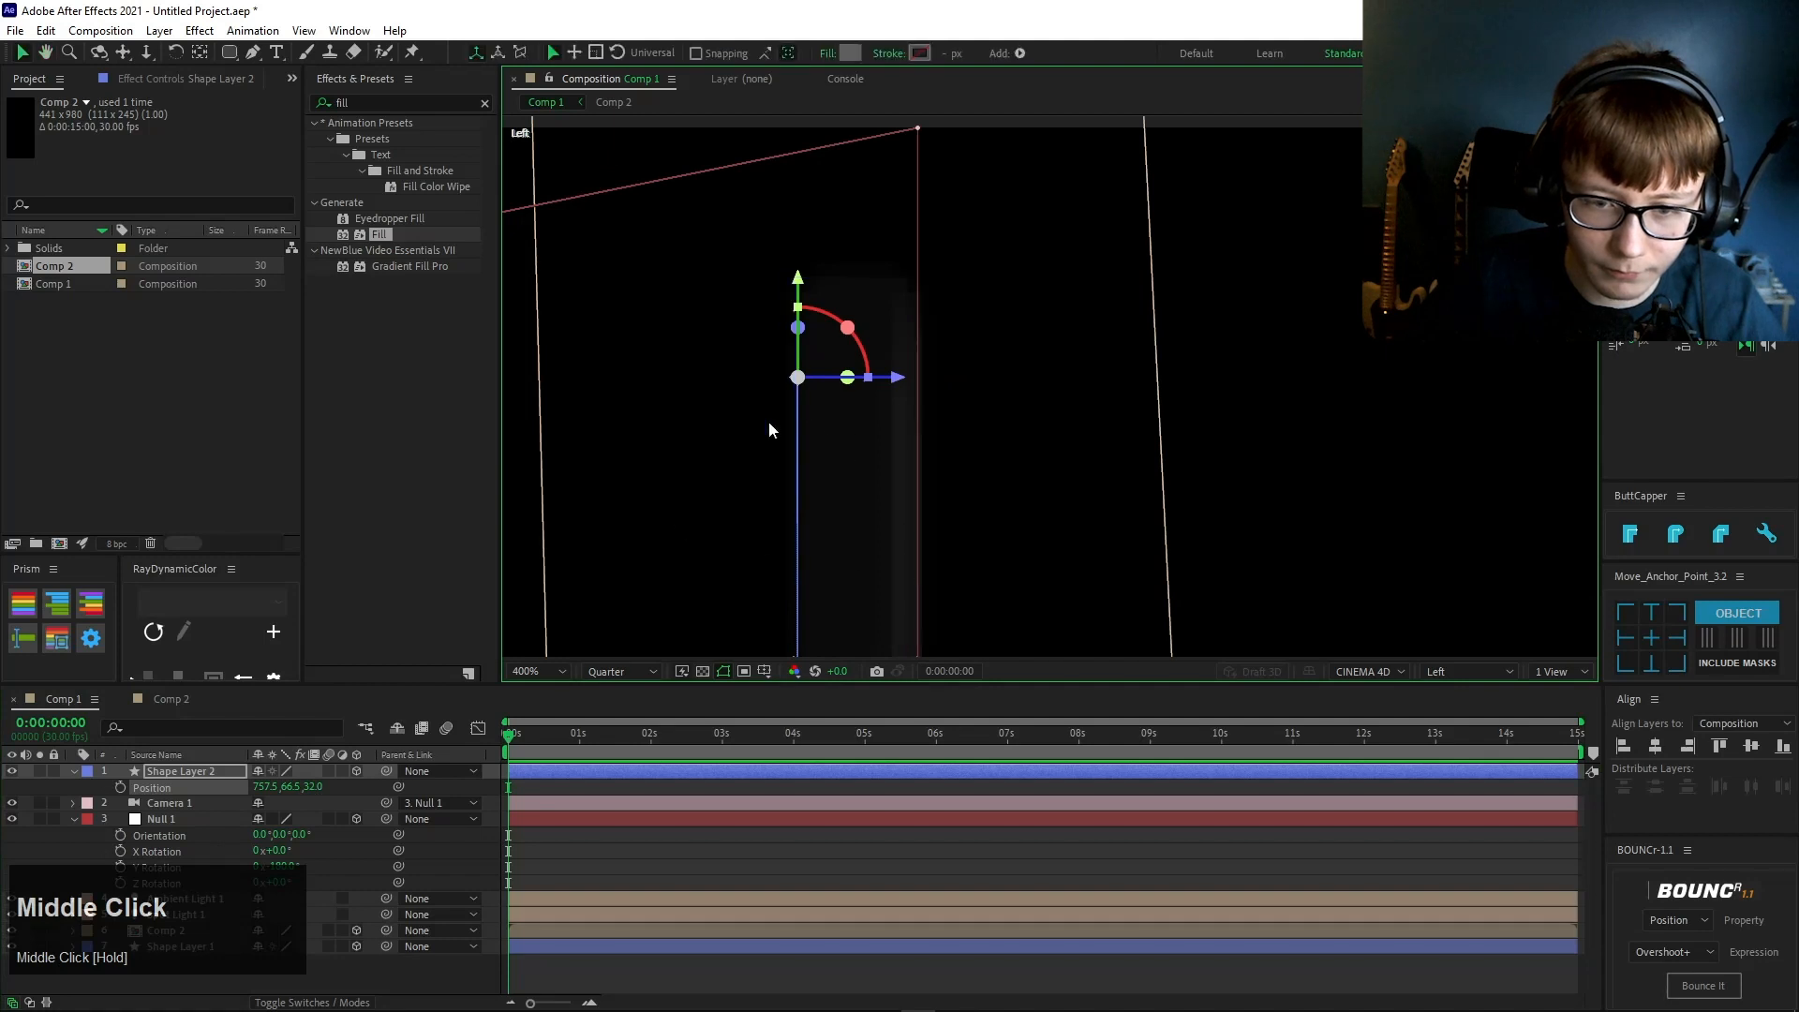
- Return to the Active Camera view and set Shape Layer 2's Z position to 33
click(1459, 673)
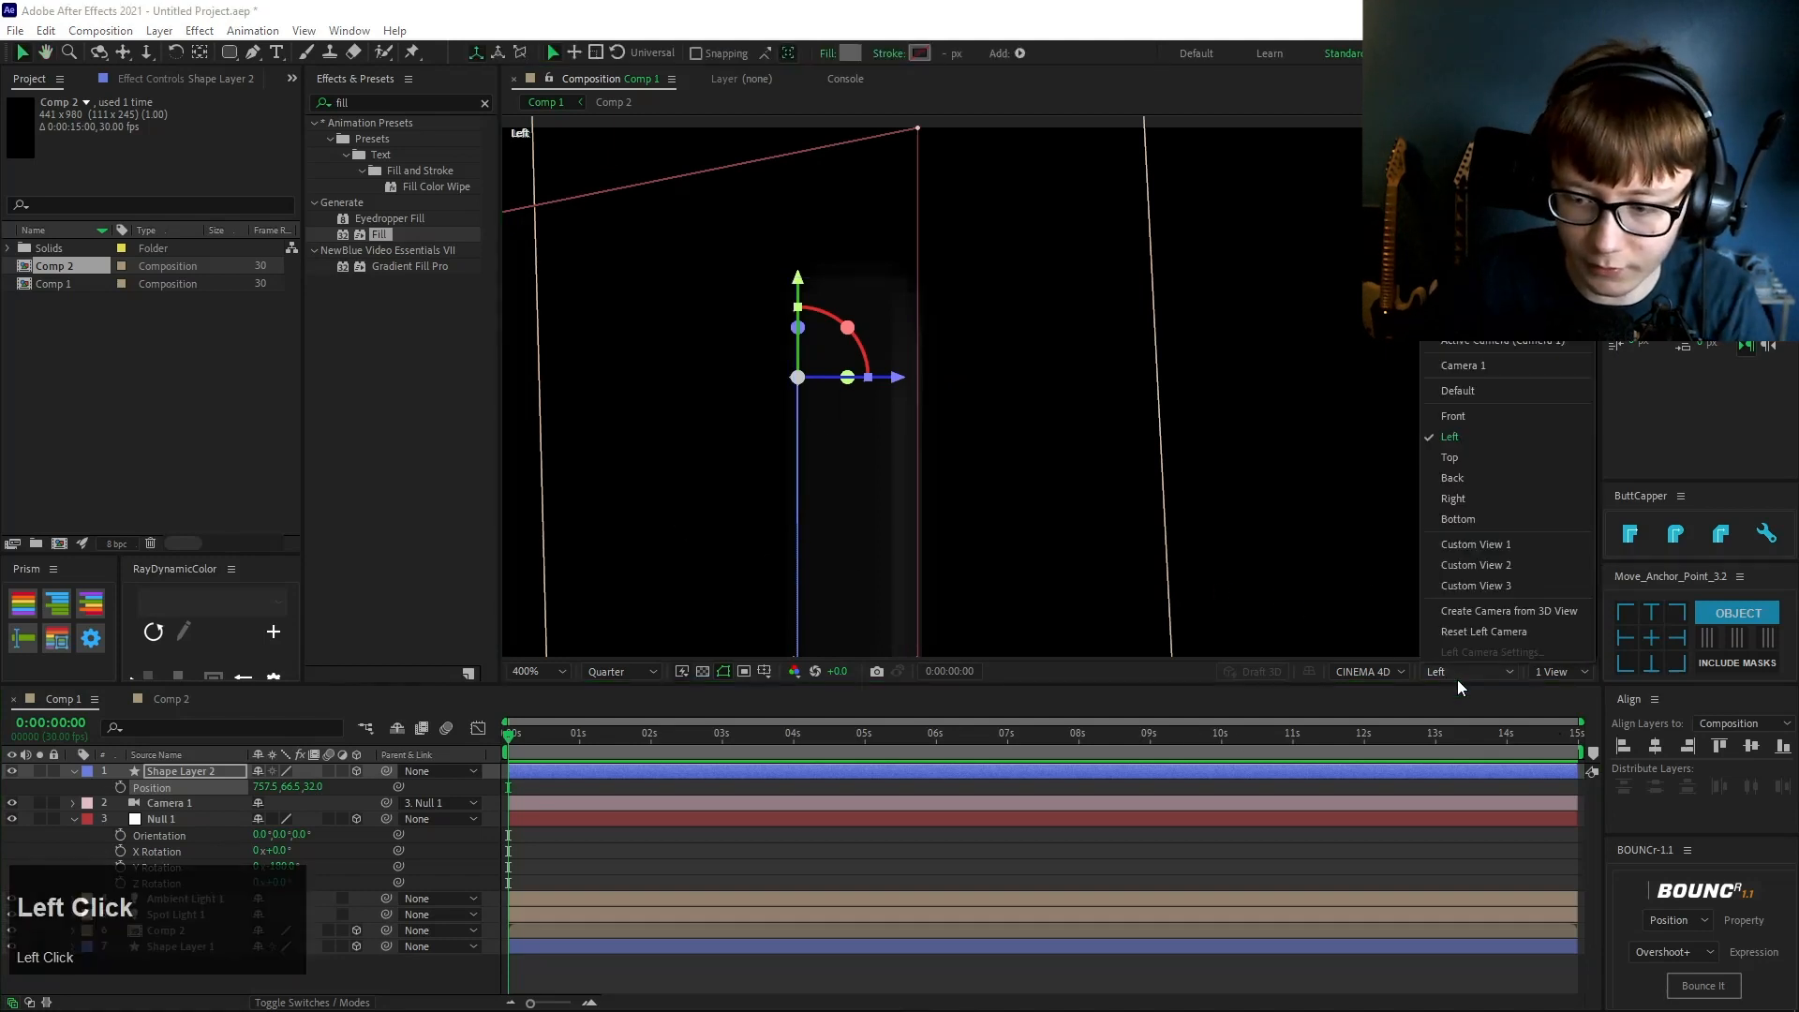
click(1488, 345)
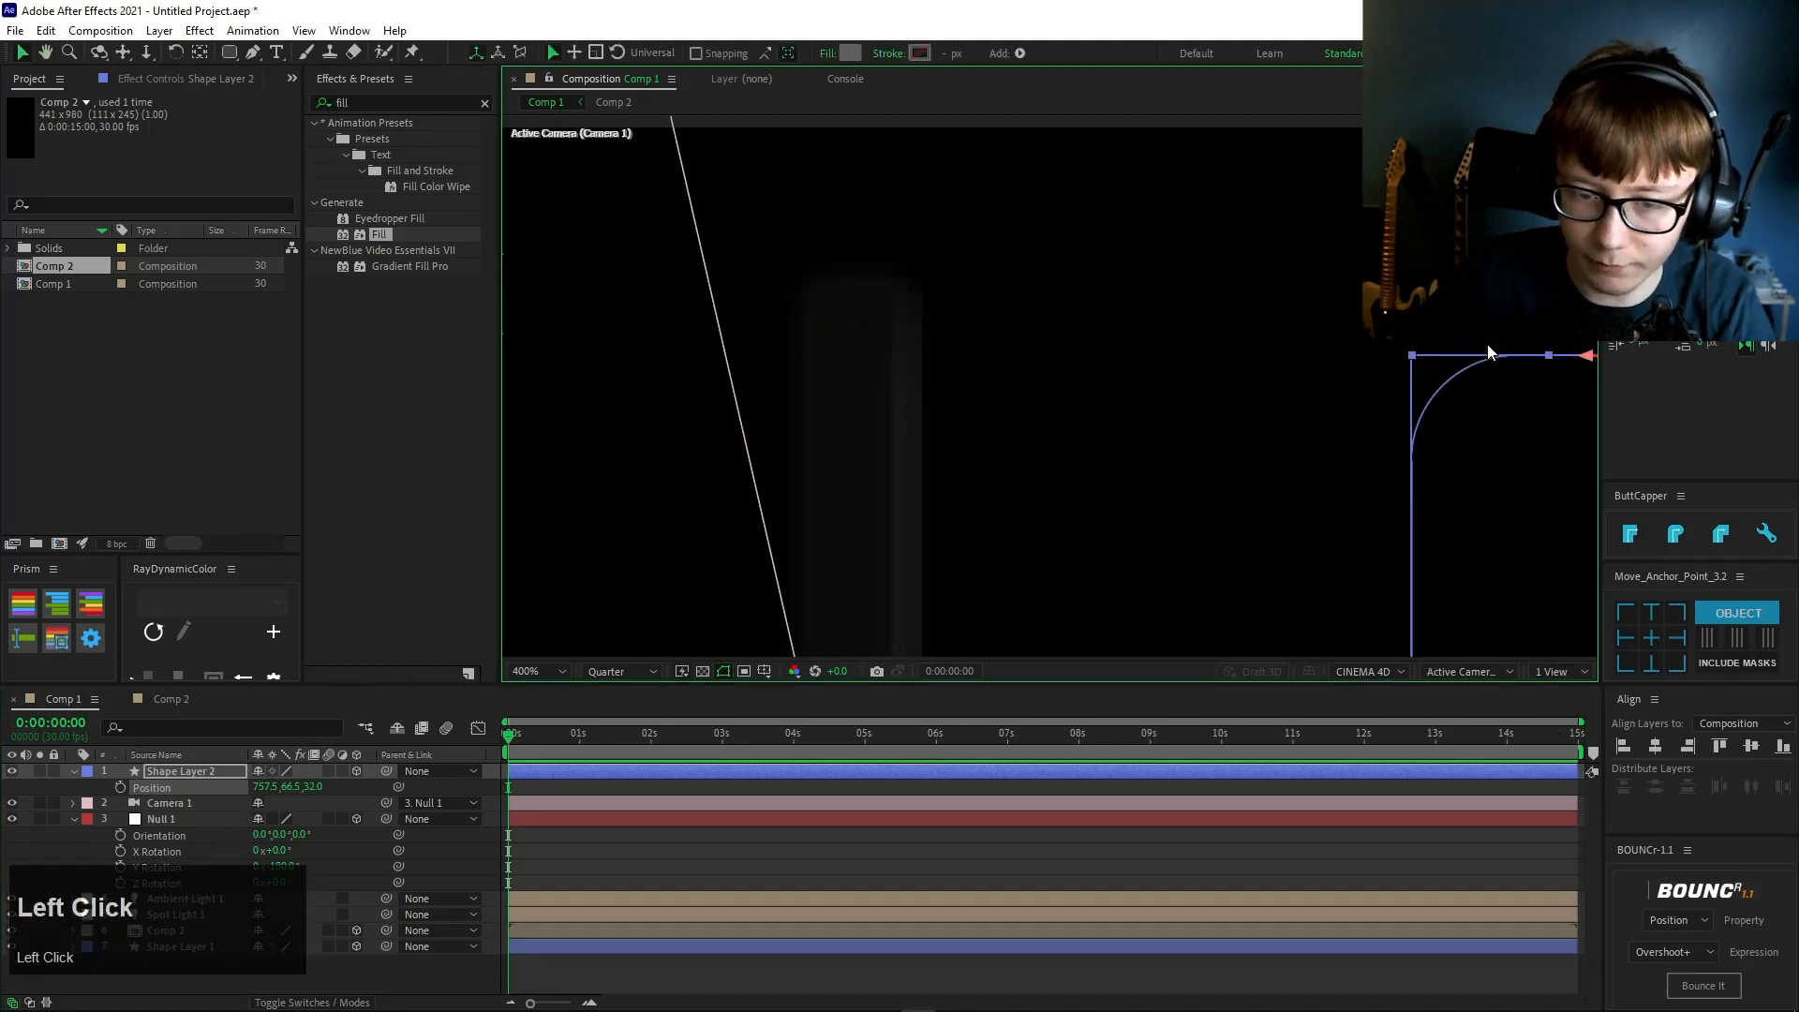
scroll(1179, 414, down, 3)
scroll(1179, 414, up, 1)
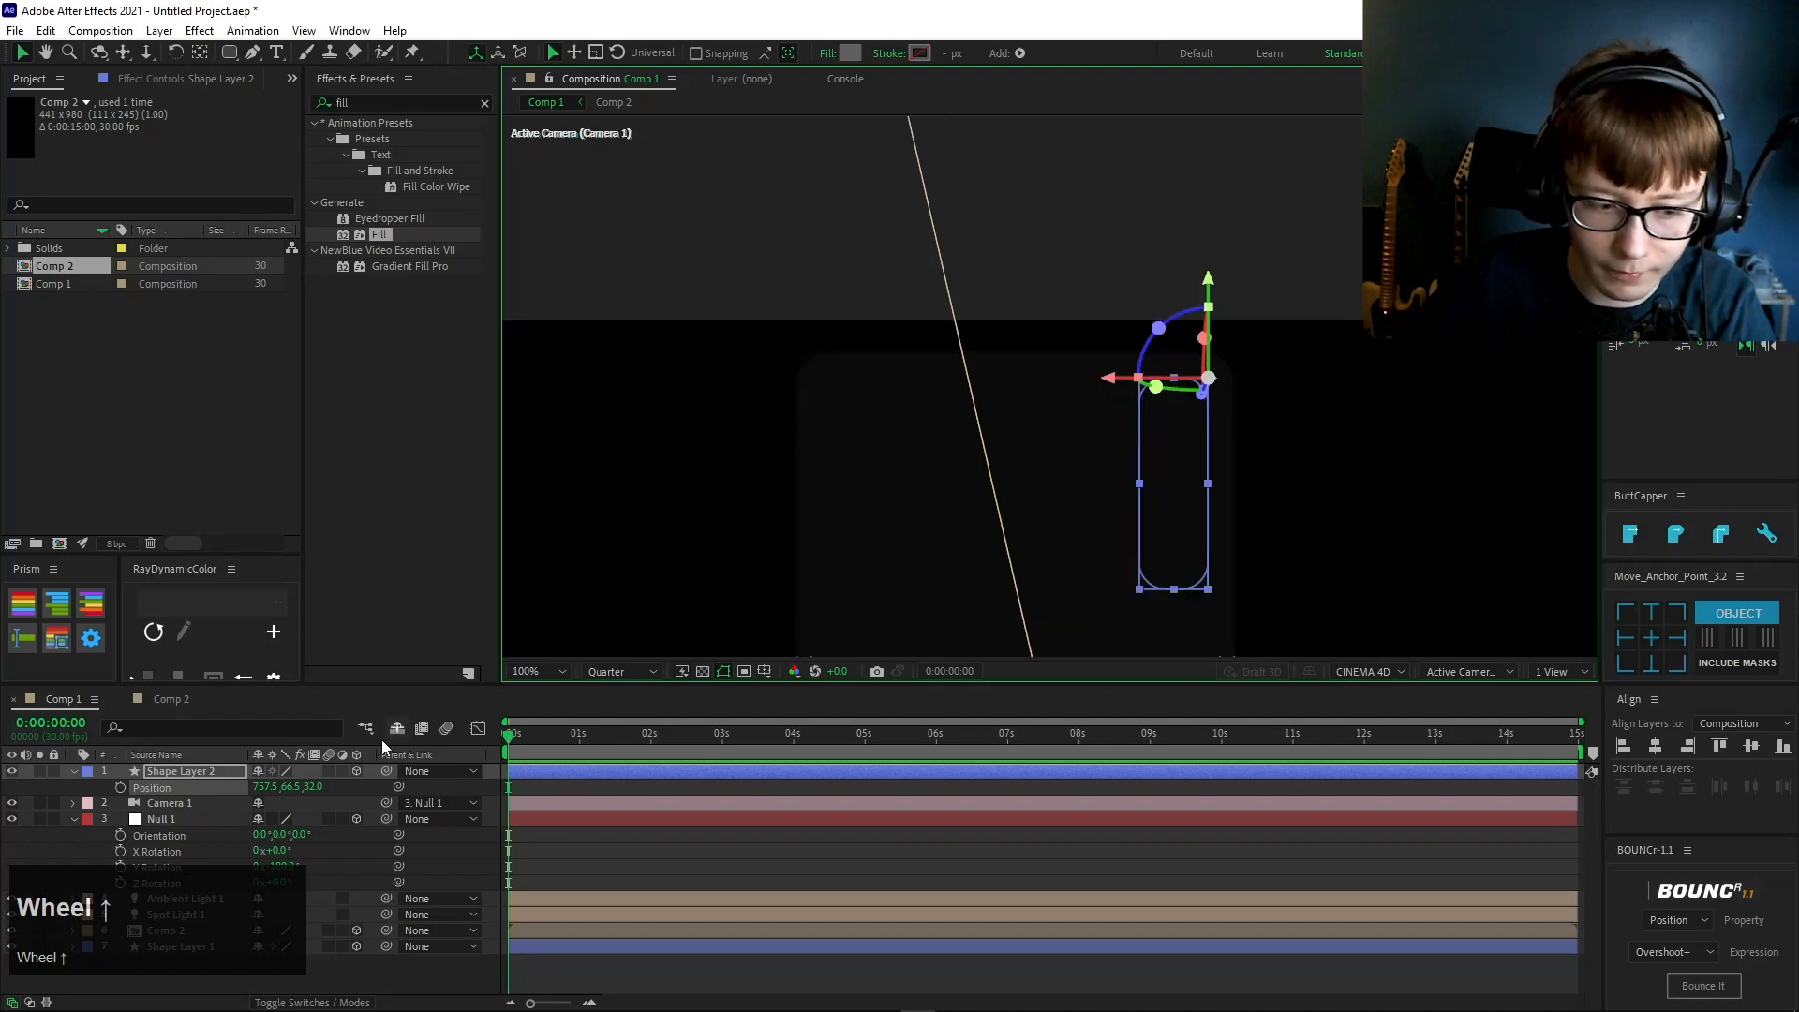
click(317, 788)
click(742, 870)
scroll(1337, 259, down, 4)
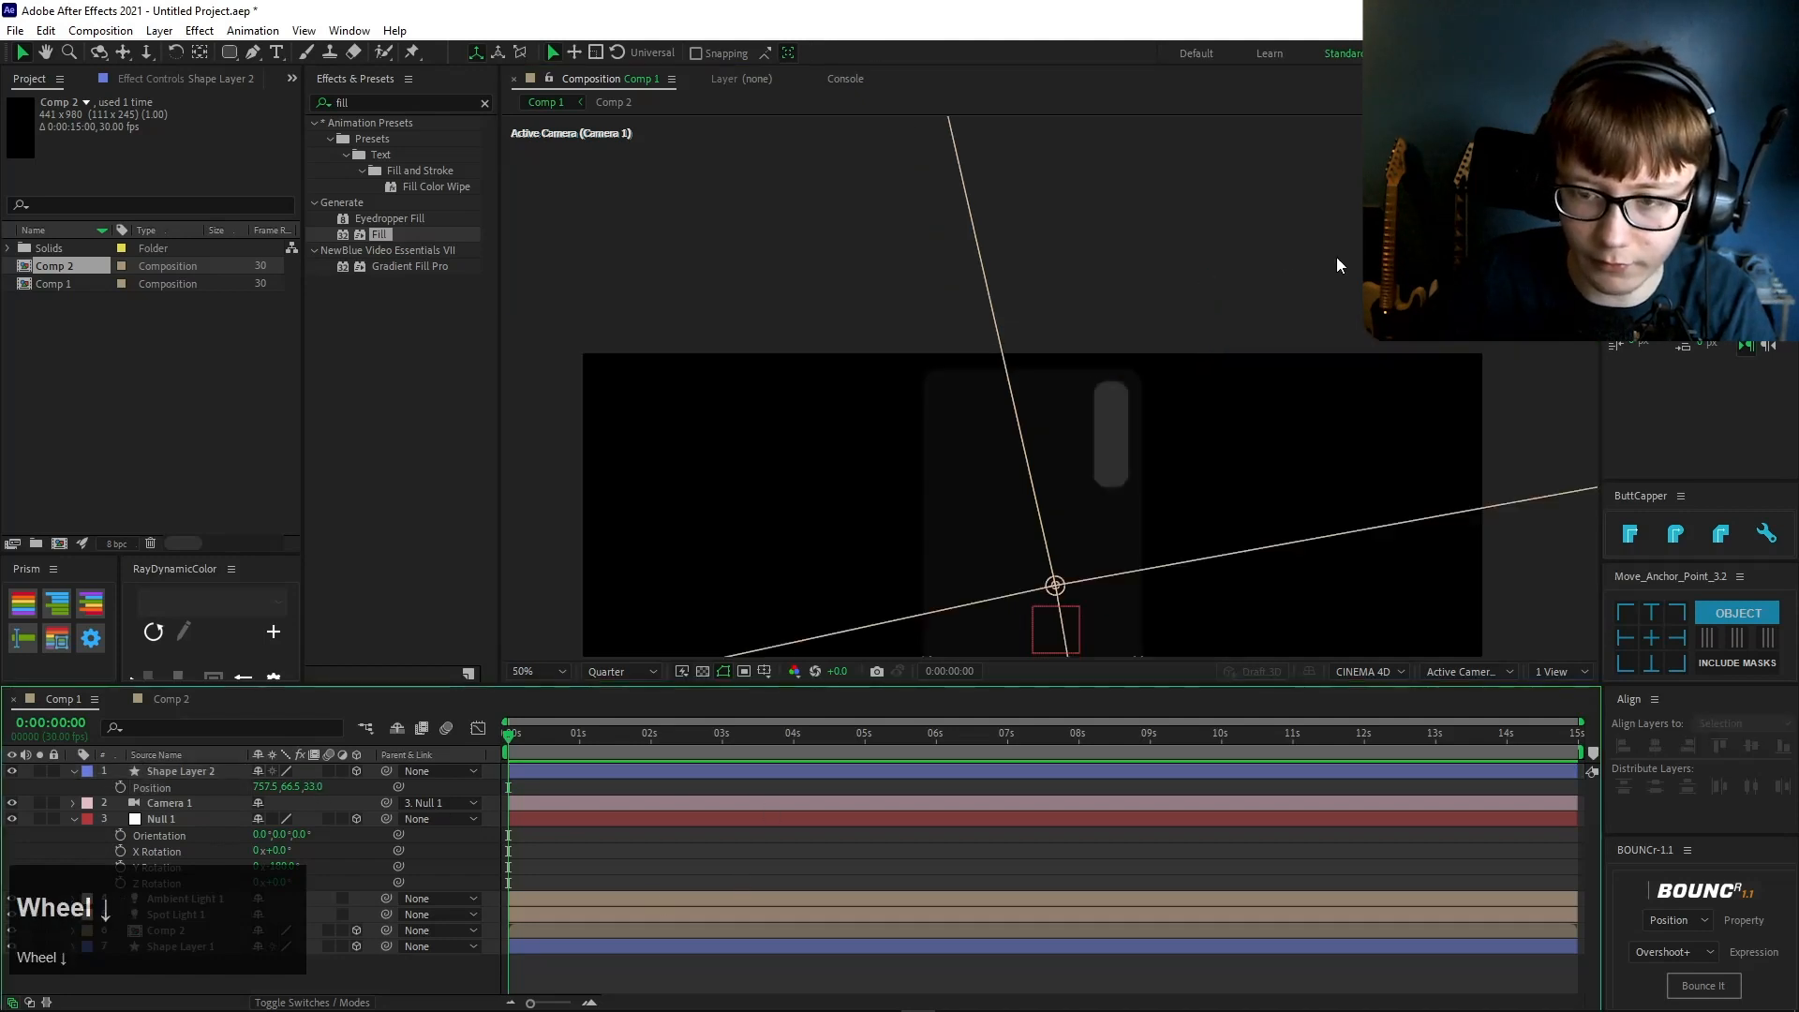
scroll(890, 532, up, 2)
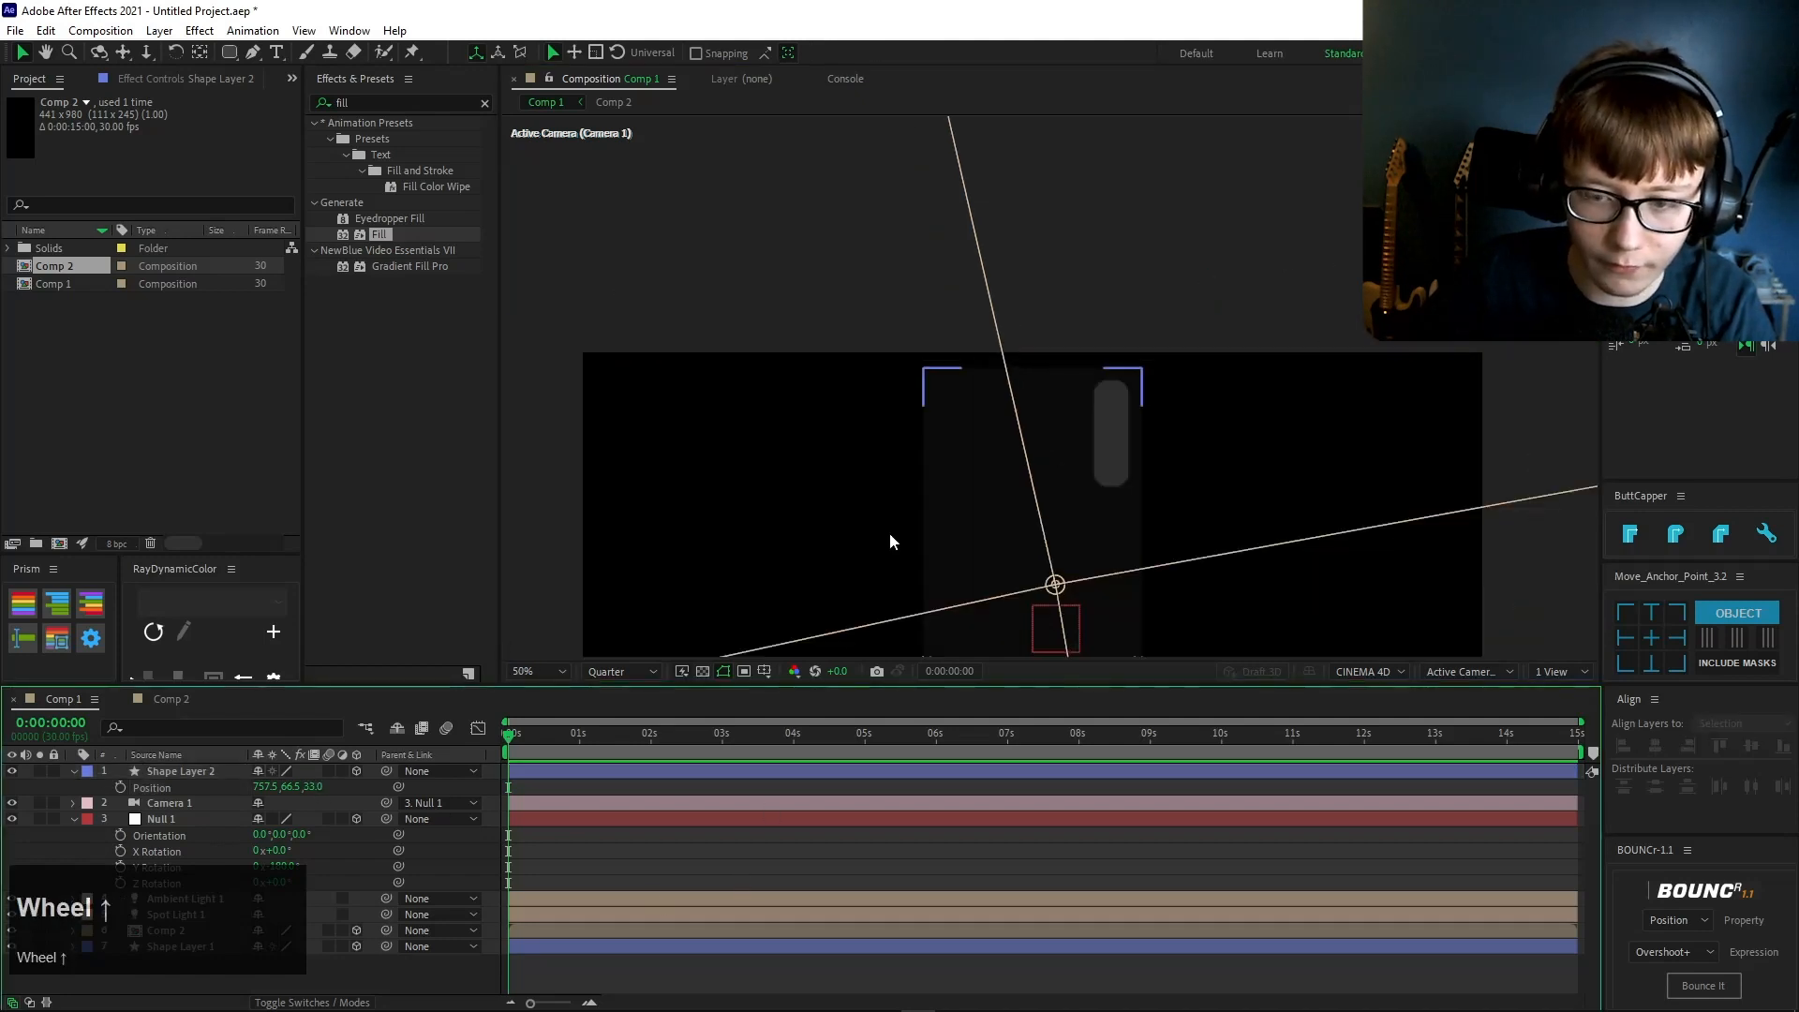
- Set Shape Layer 2's X position to 1088.5 to place it in the upper-left corner of the phone's back
click(226, 774)
drag(271, 792, 717, 574)
scroll(1050, 389, up, 2)
key(Right)
key(Right)
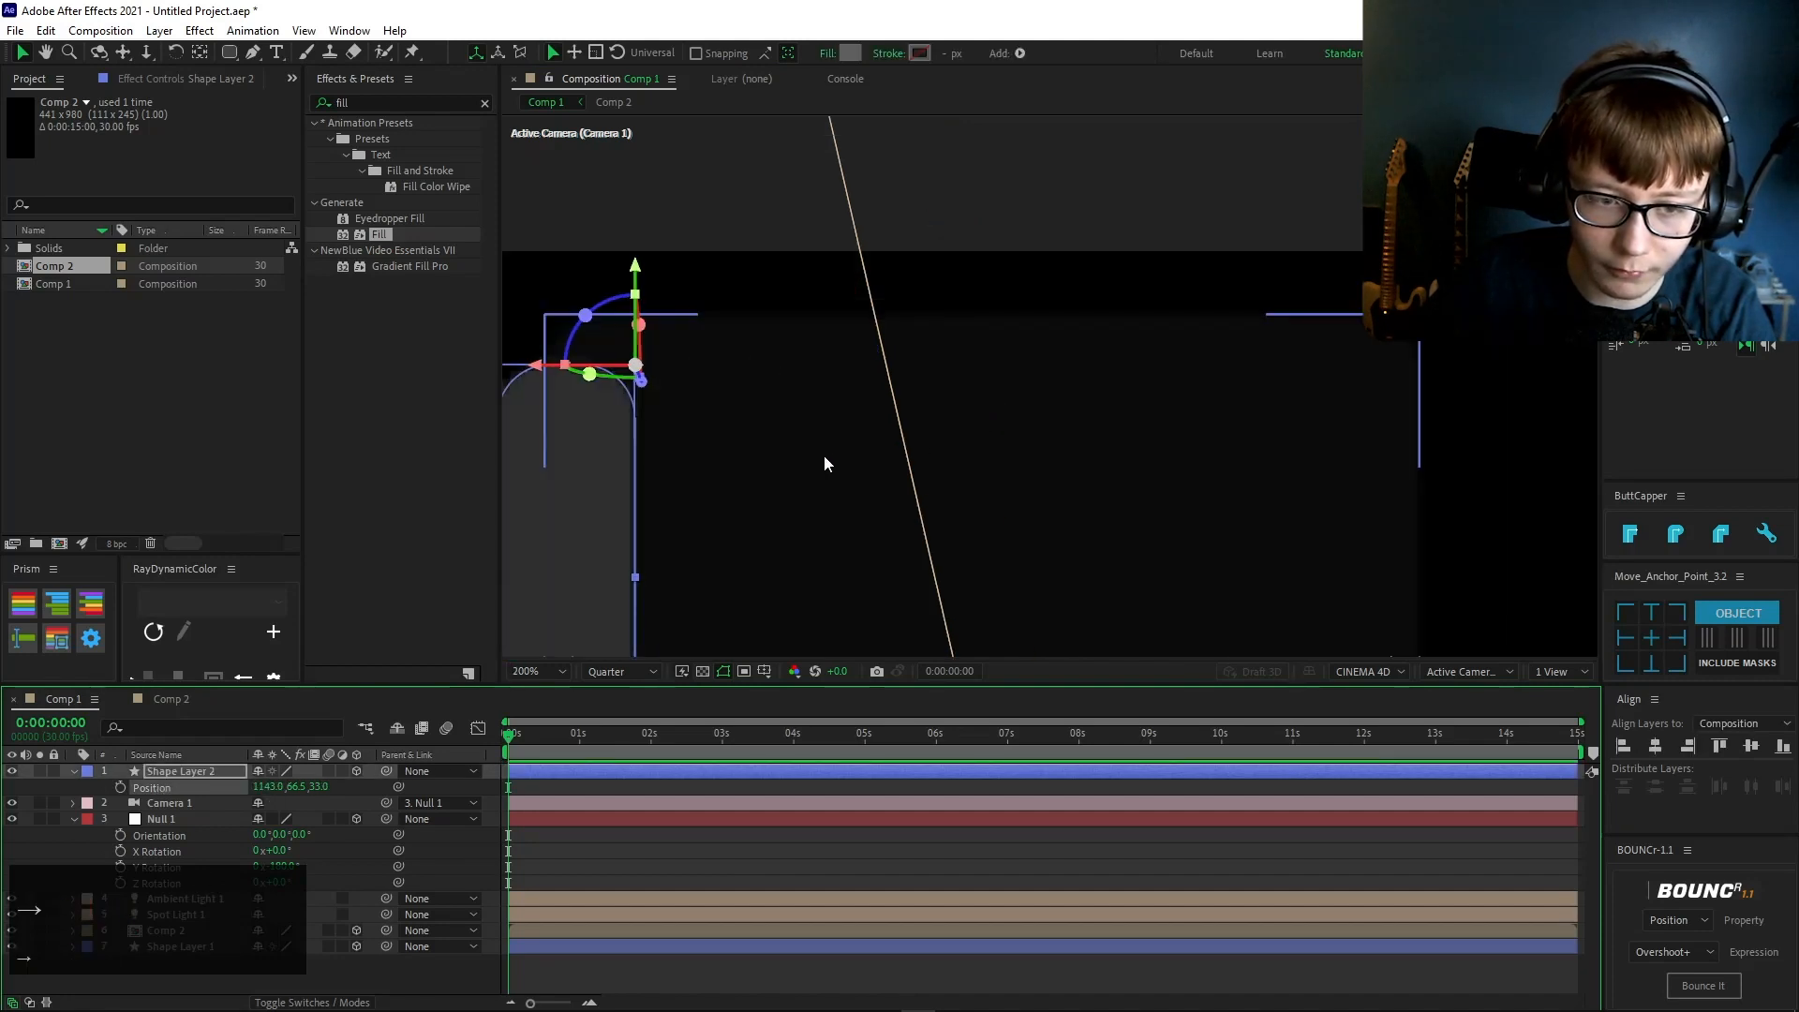
drag(824, 453, 950, 403)
key(Right)
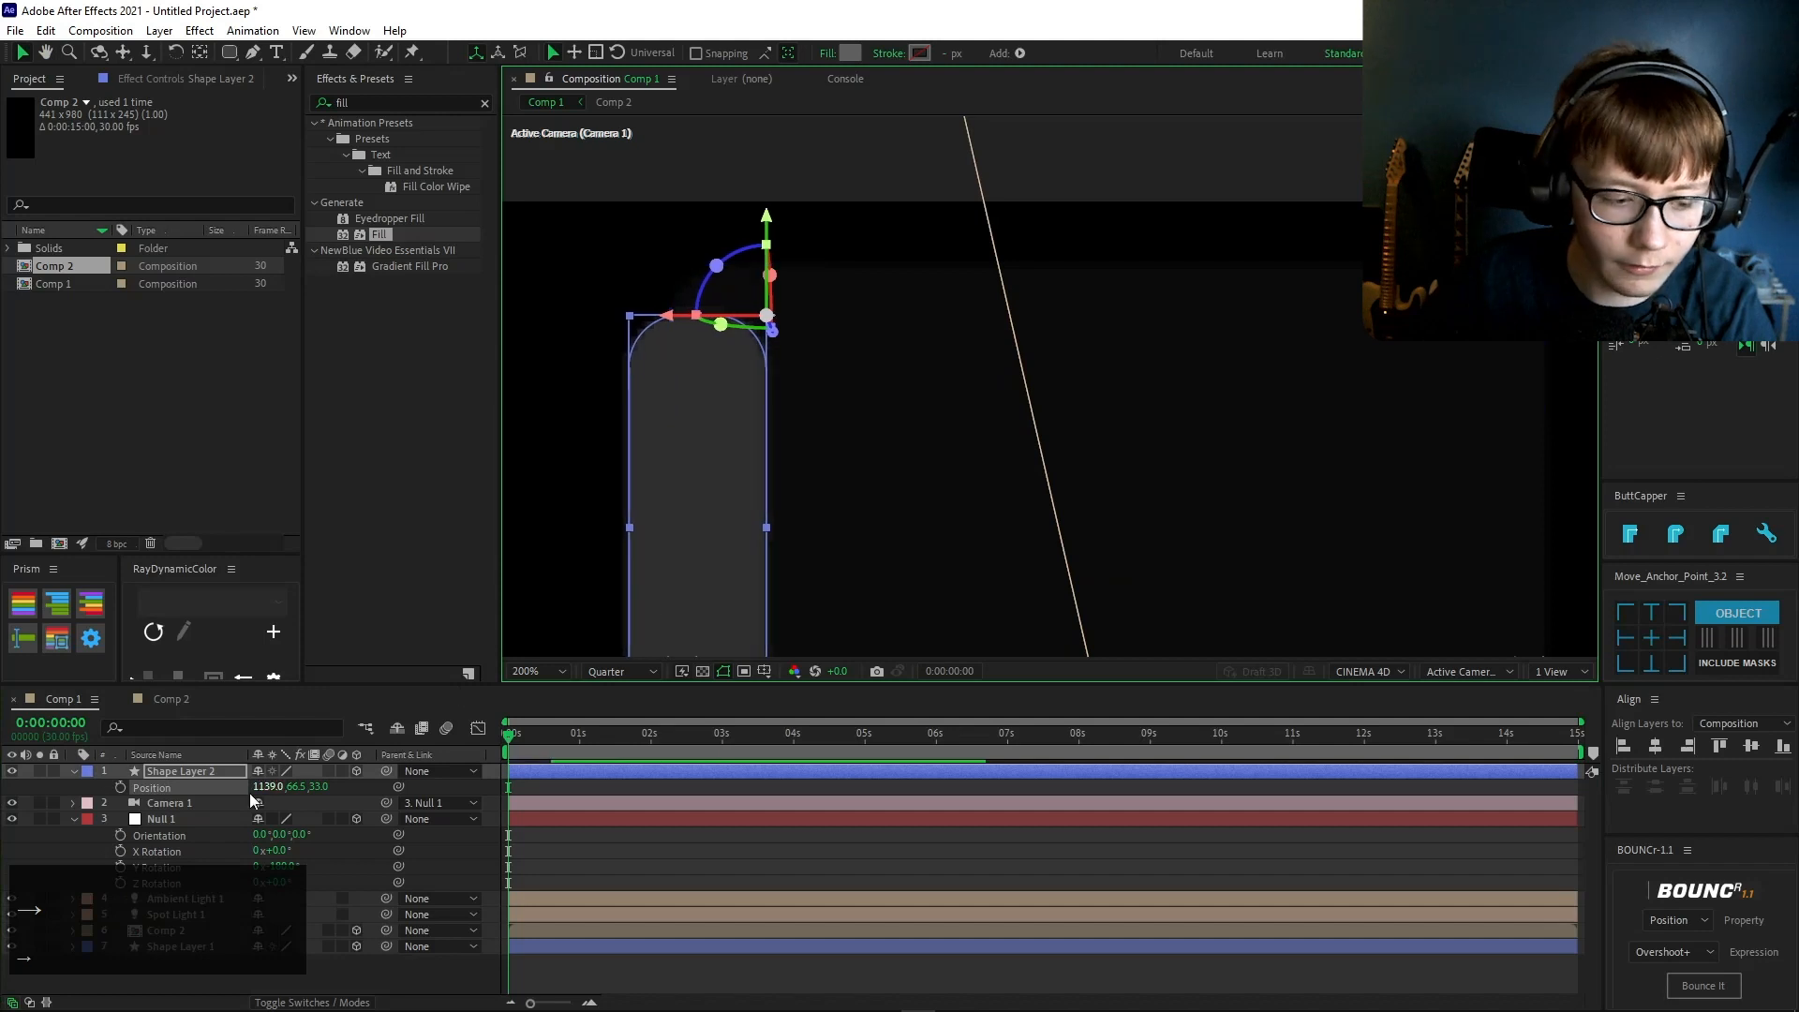
mouse_move(252, 788)
mouse_down()
mouse_move(272, 788)
mouse_move(229, 790)
mouse_up()
scroll(914, 504, down, 4)
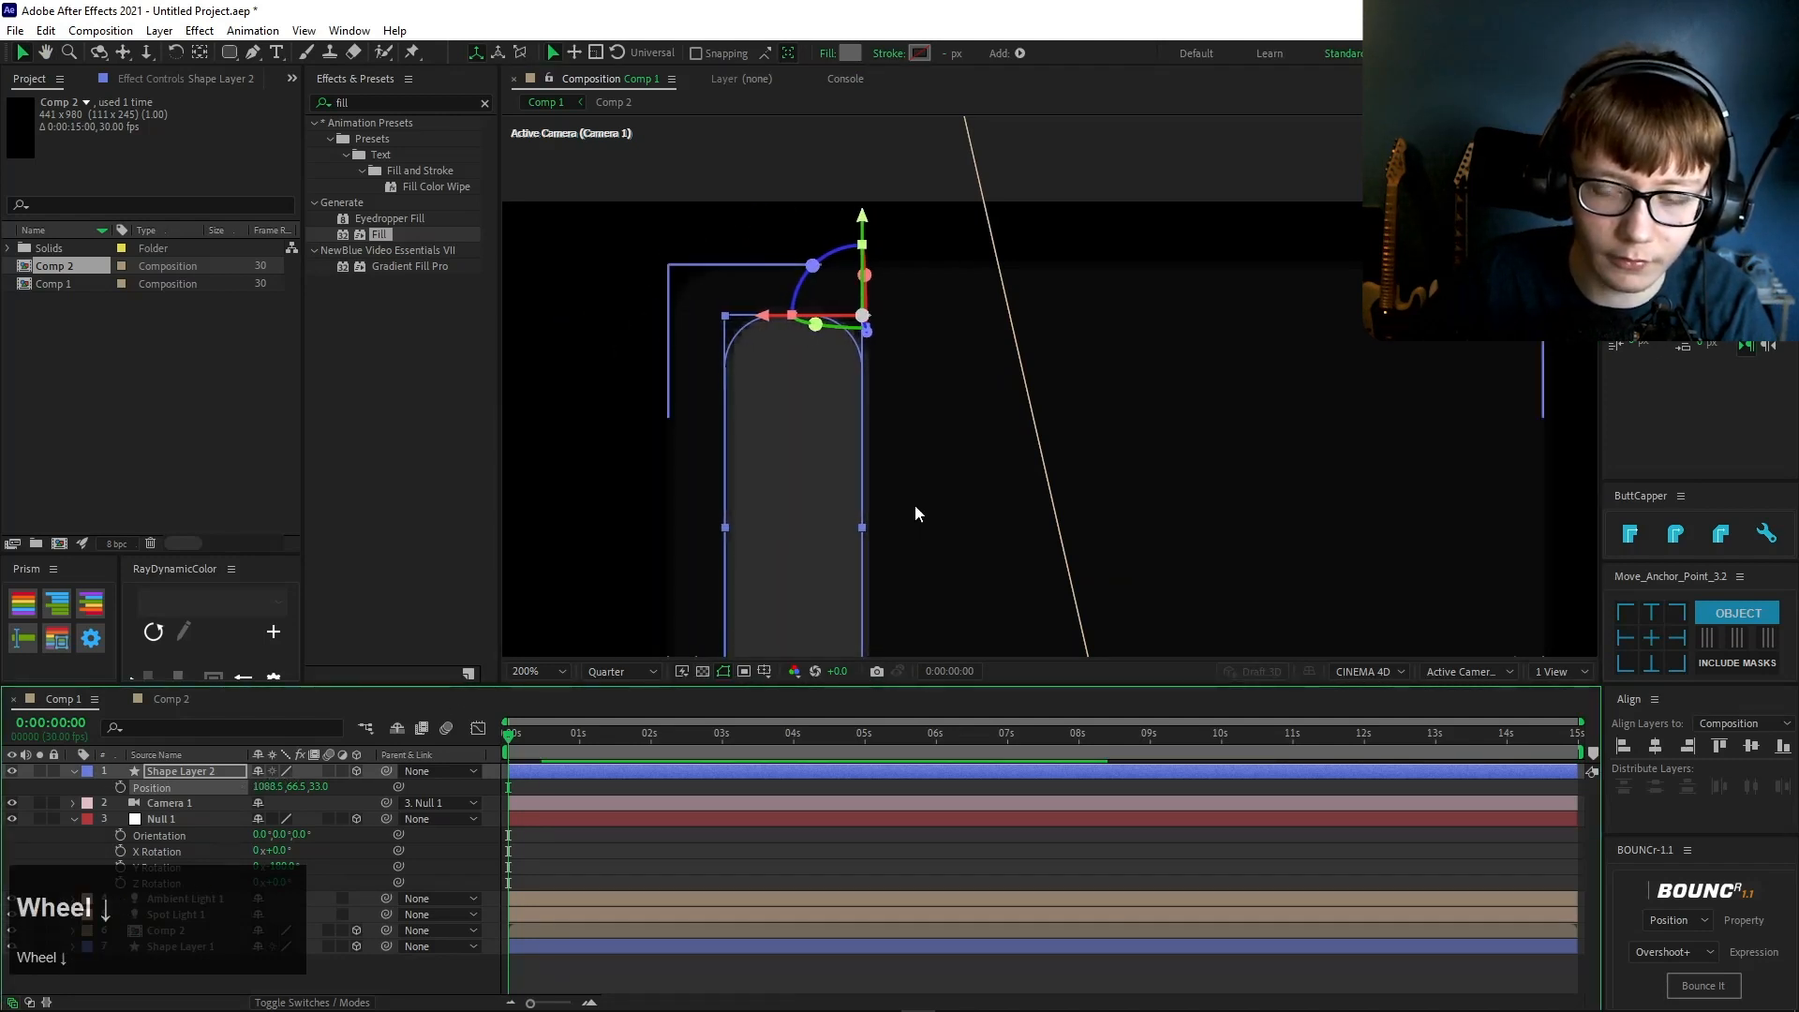
scroll(943, 526, up, 1)
click(969, 789)
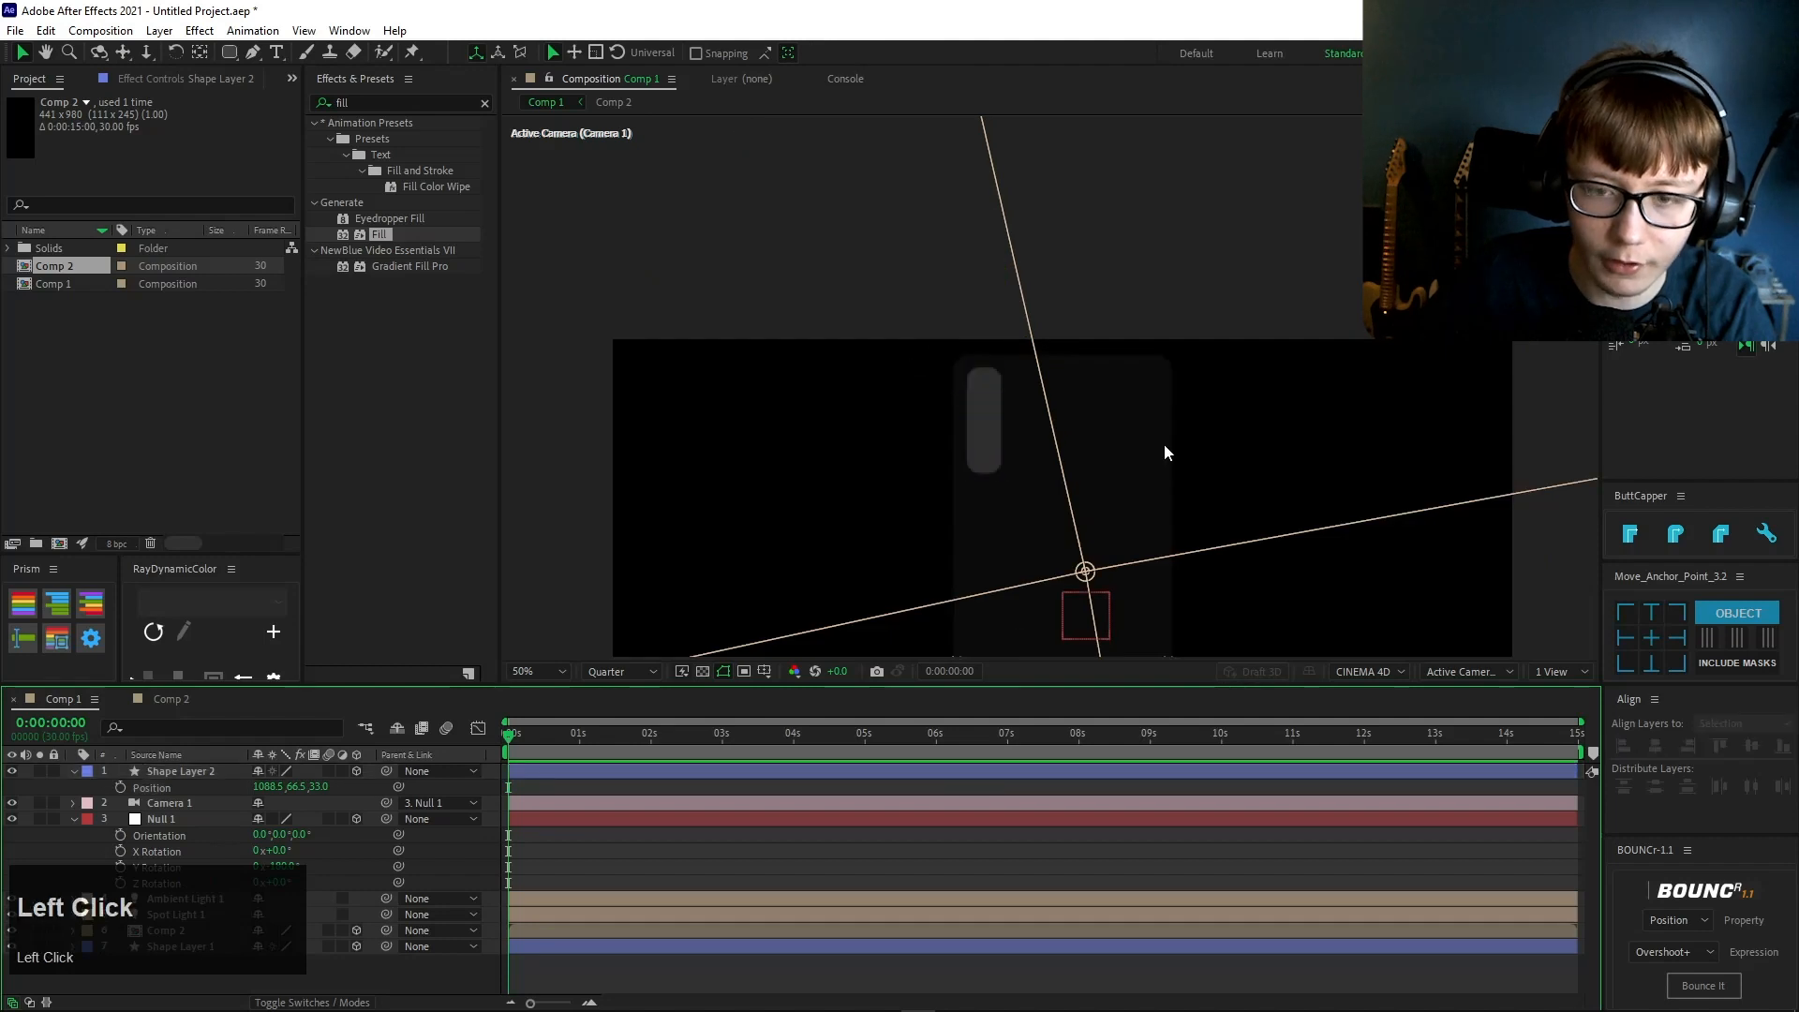
drag(1262, 186, 1172, 77)
scroll(1201, 262, down, 2)
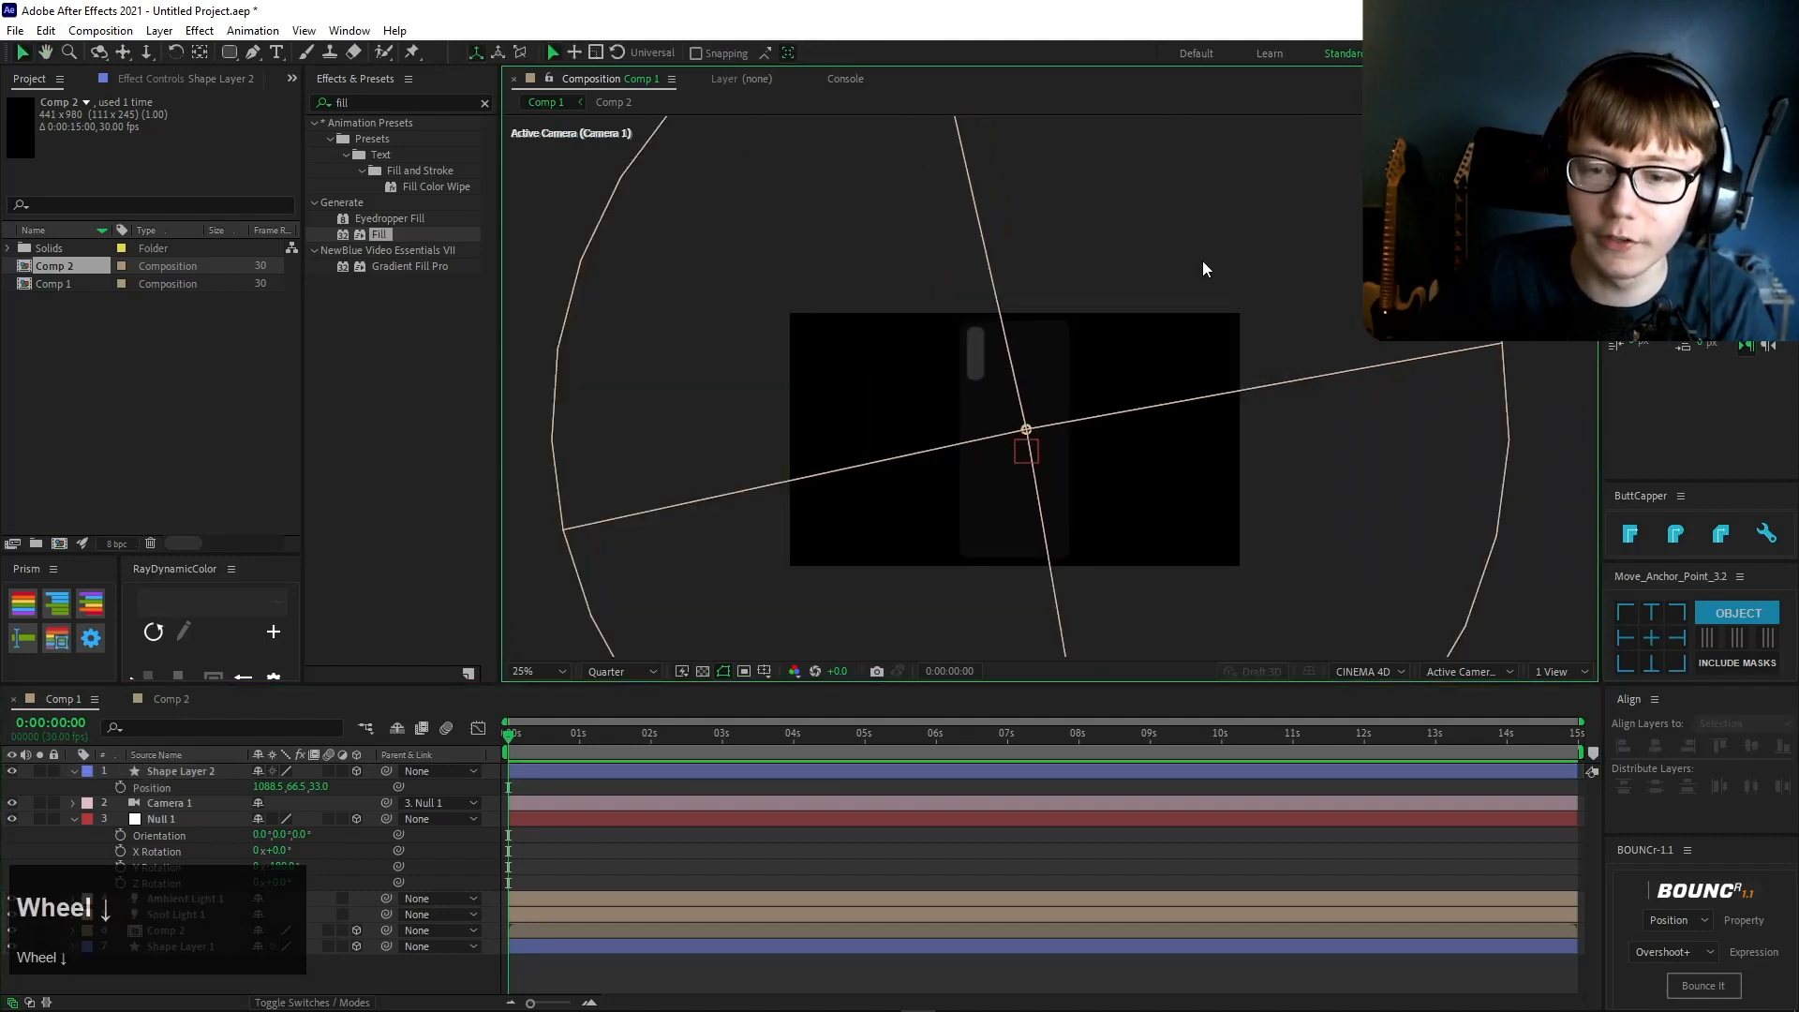
drag(1275, 461, 1261, 406)
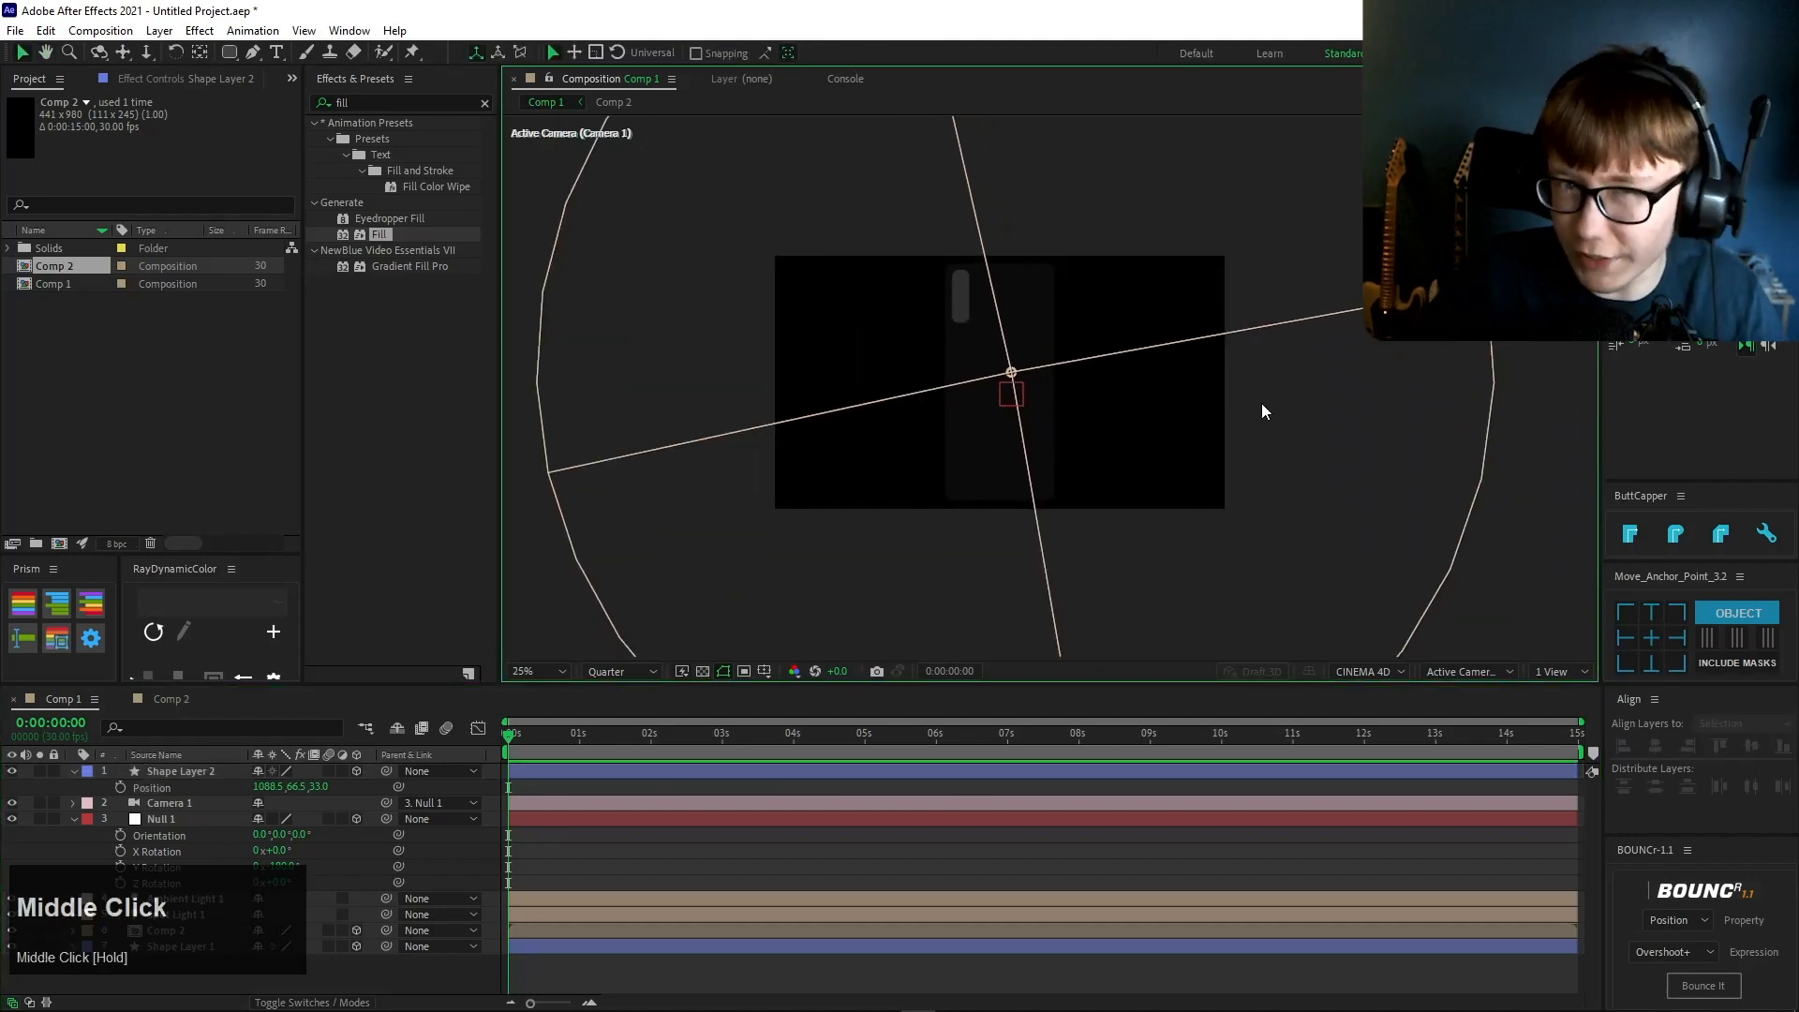
scroll(1261, 403, up, 2)
drag(1261, 403, 1295, 470)
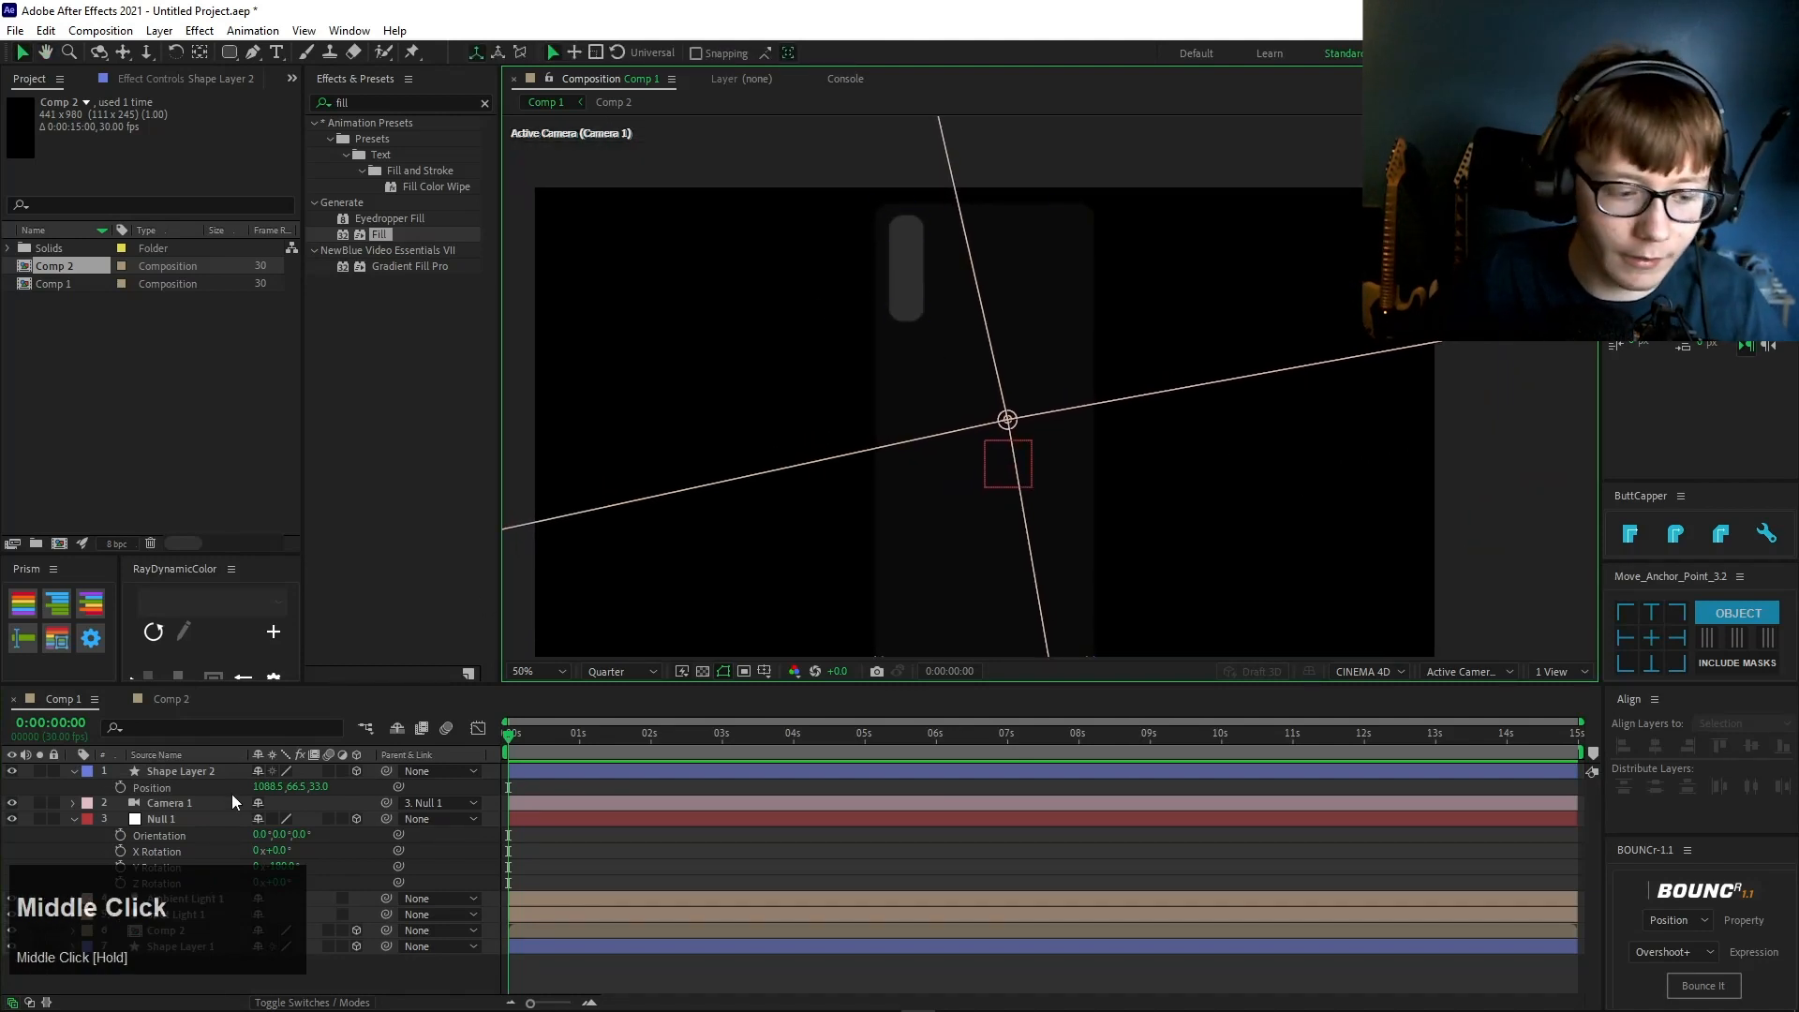
- Rotate Null 1 around its Y axis to view the camera bump on the phone's back from a steep side angle
click(183, 772)
scroll(922, 328, up, 4)
drag(922, 328, 1229, 729)
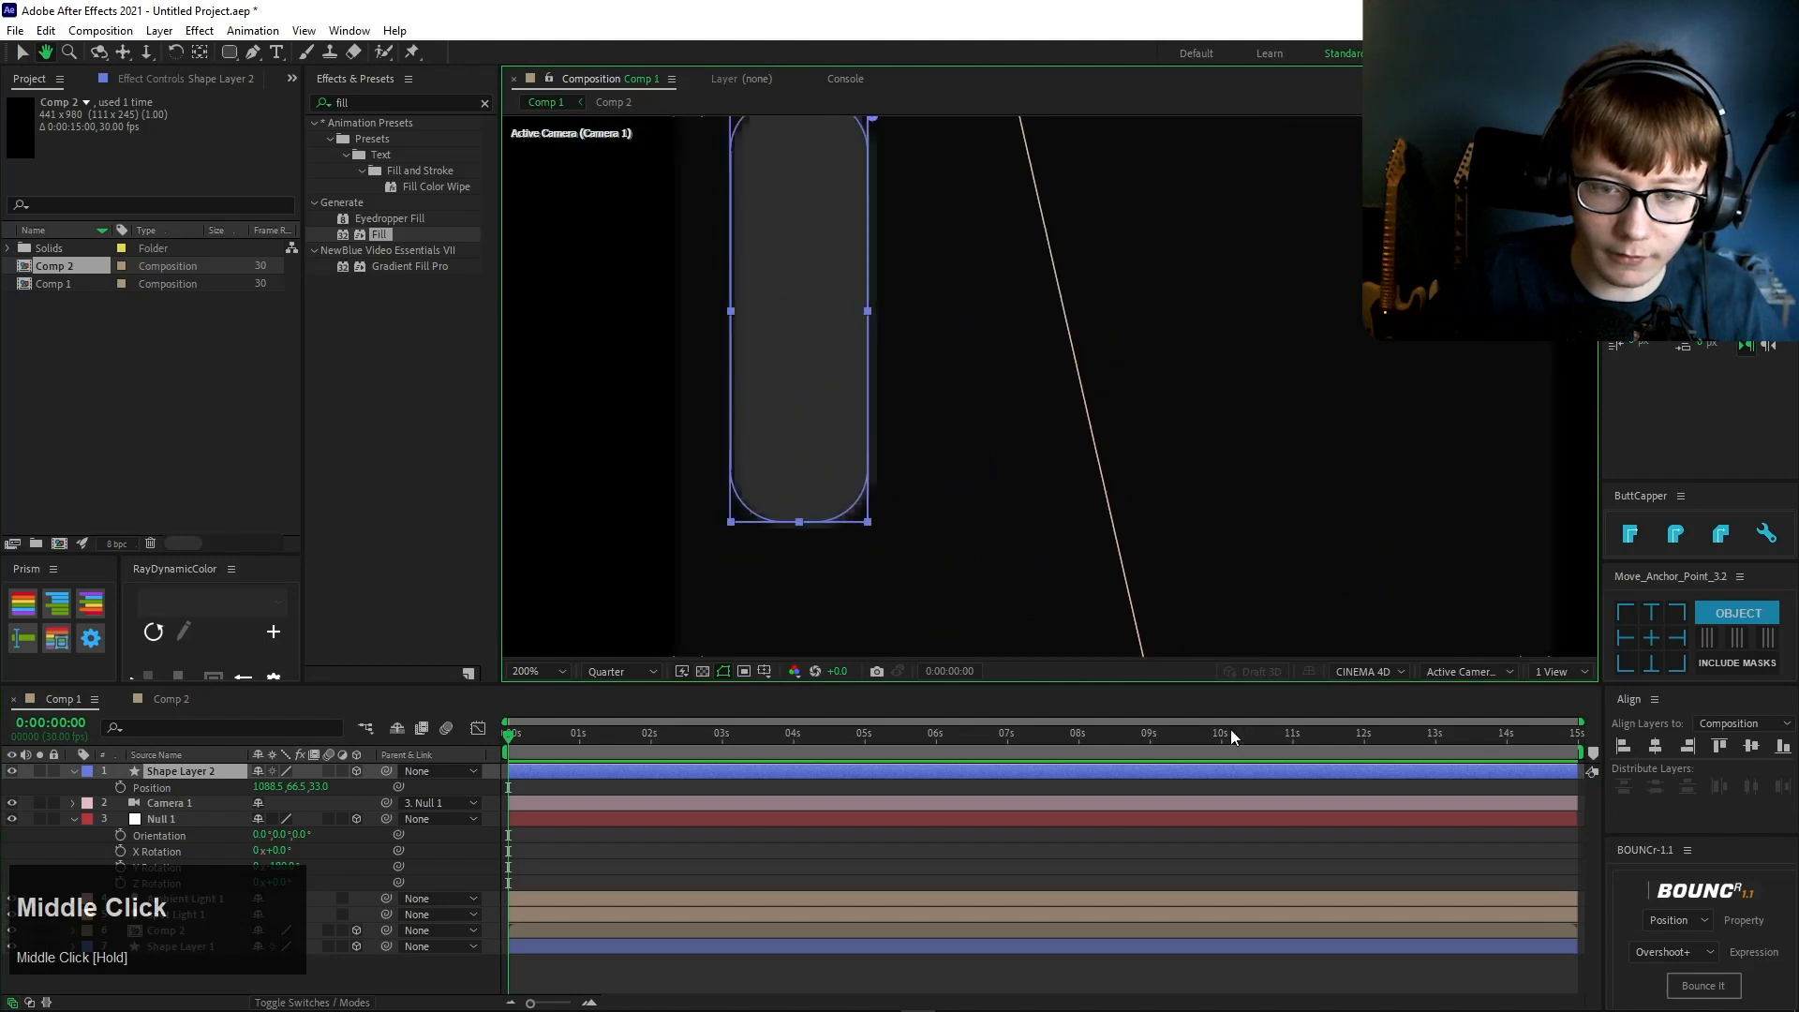
scroll(1038, 583, down, 2)
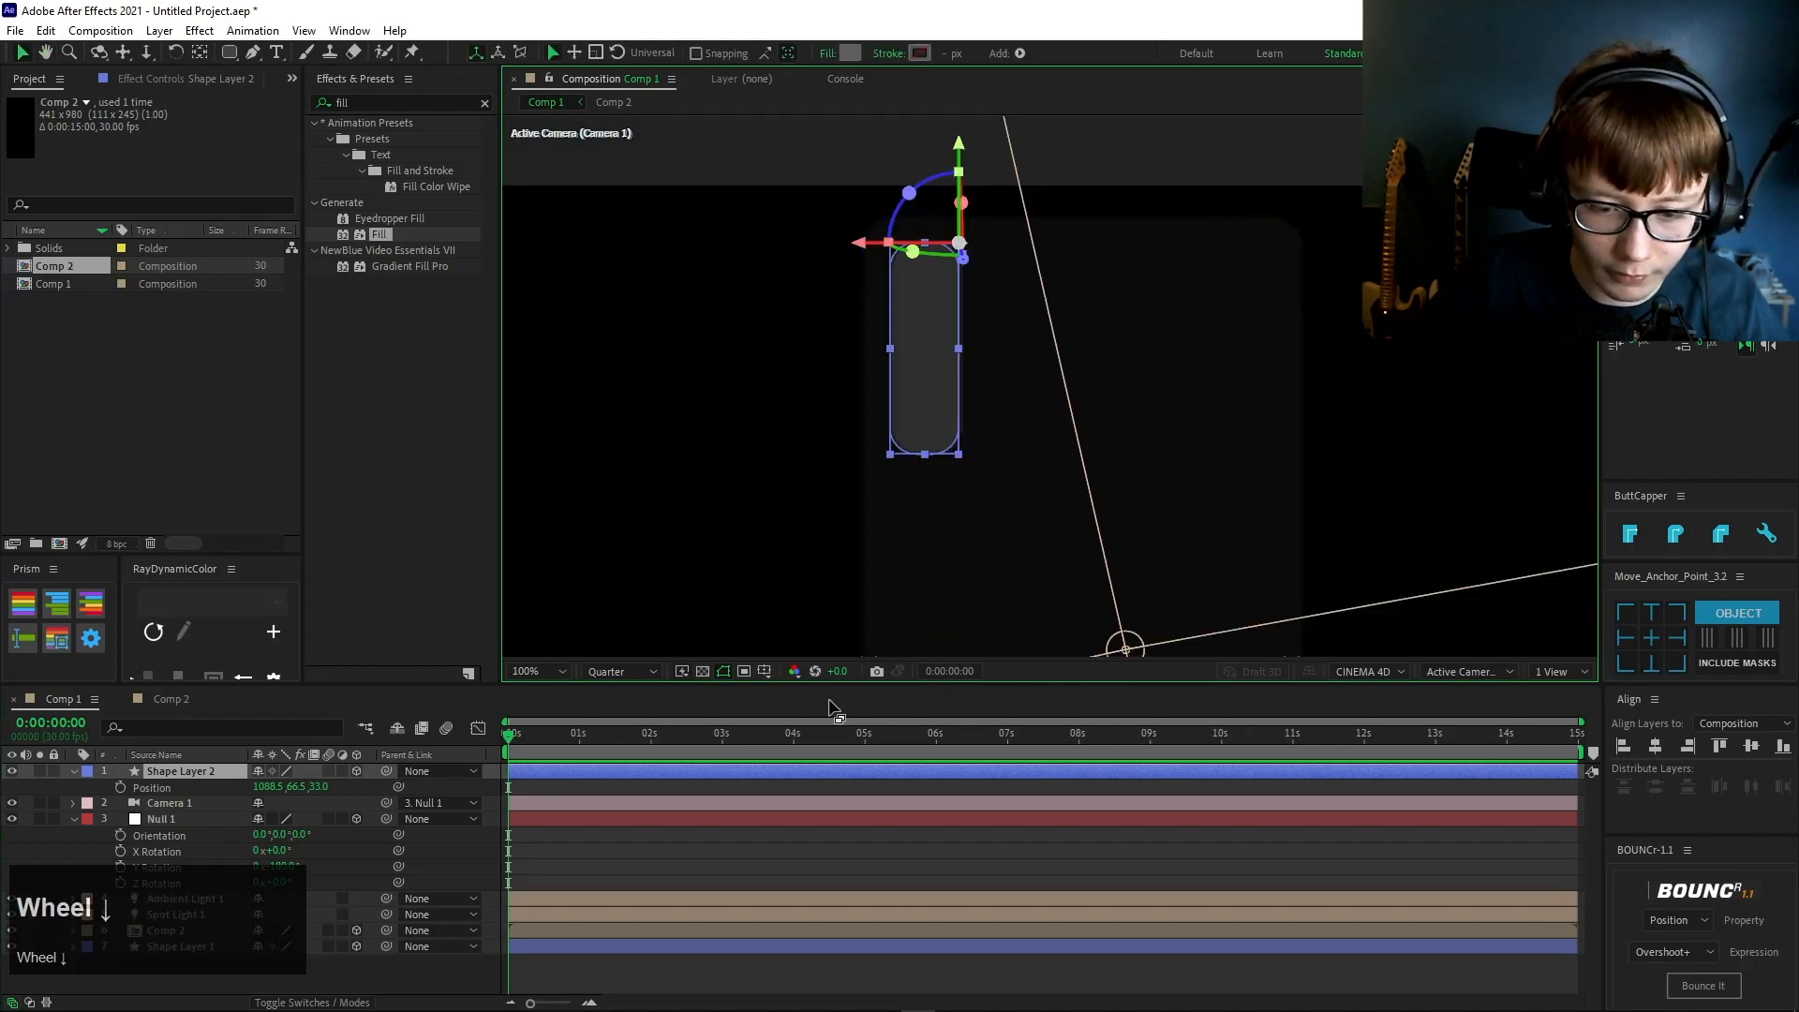
click(197, 818)
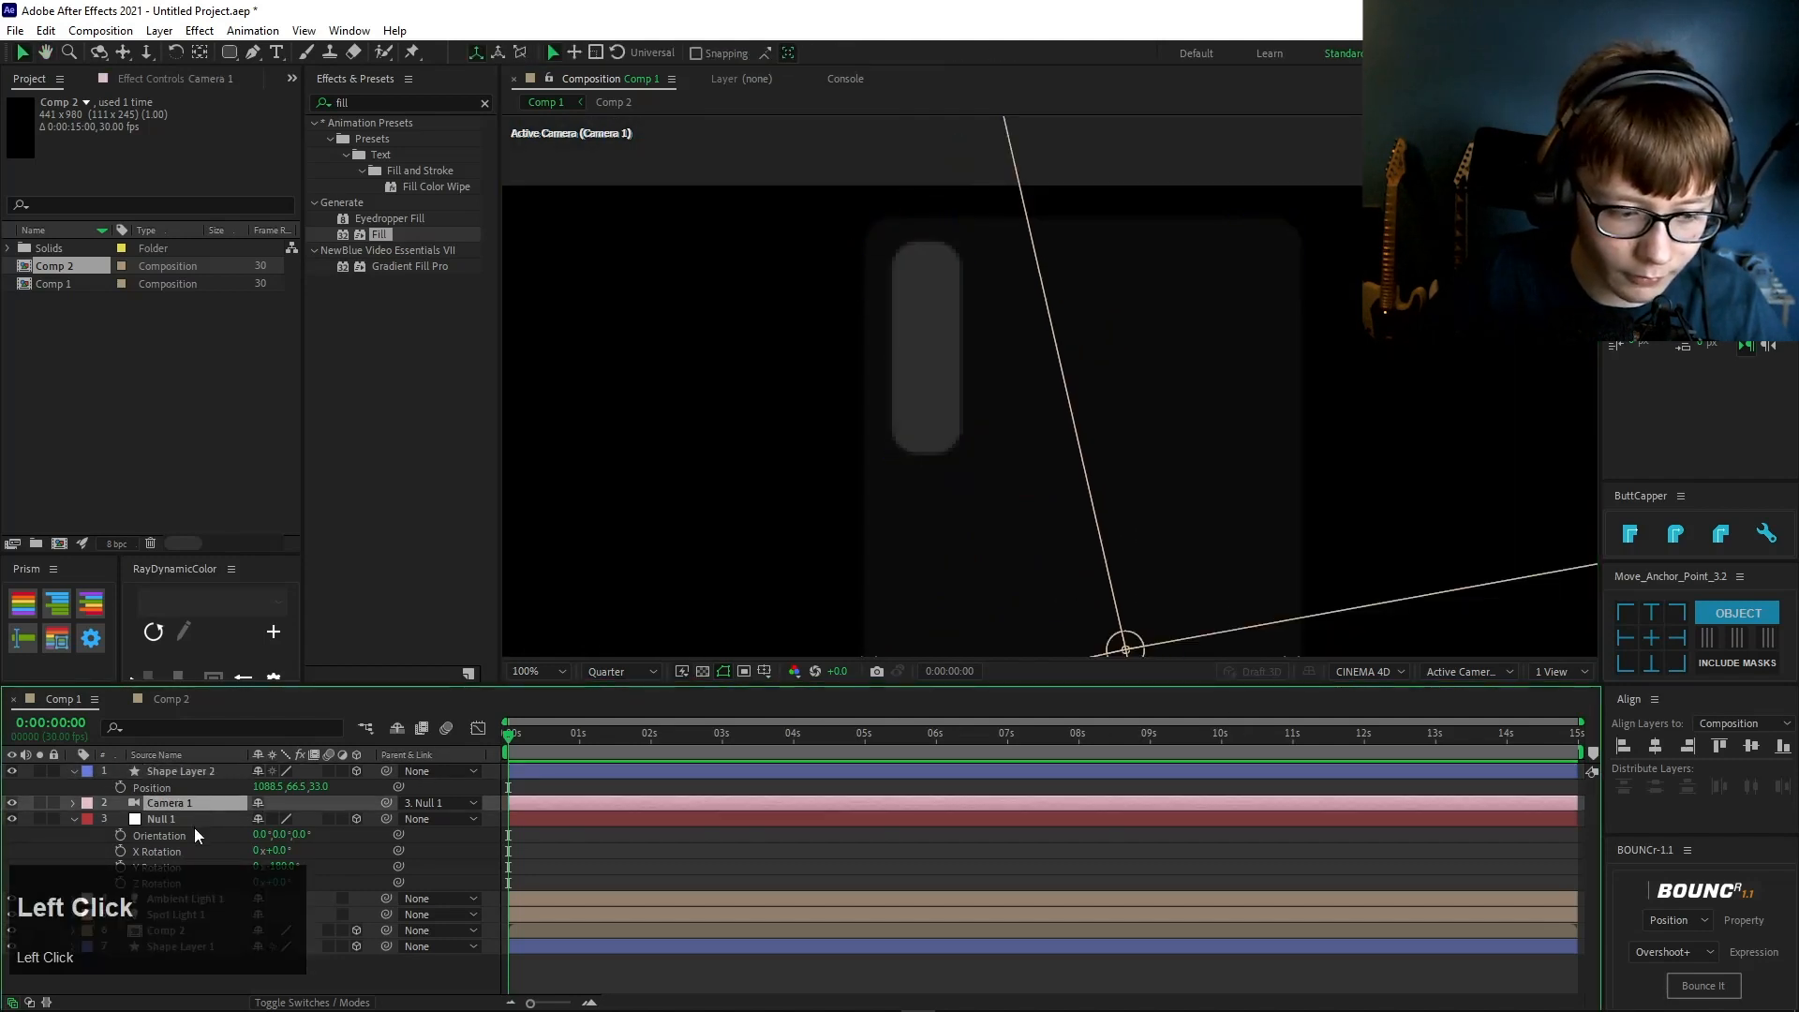
click(321, 862)
drag(280, 867, 330, 841)
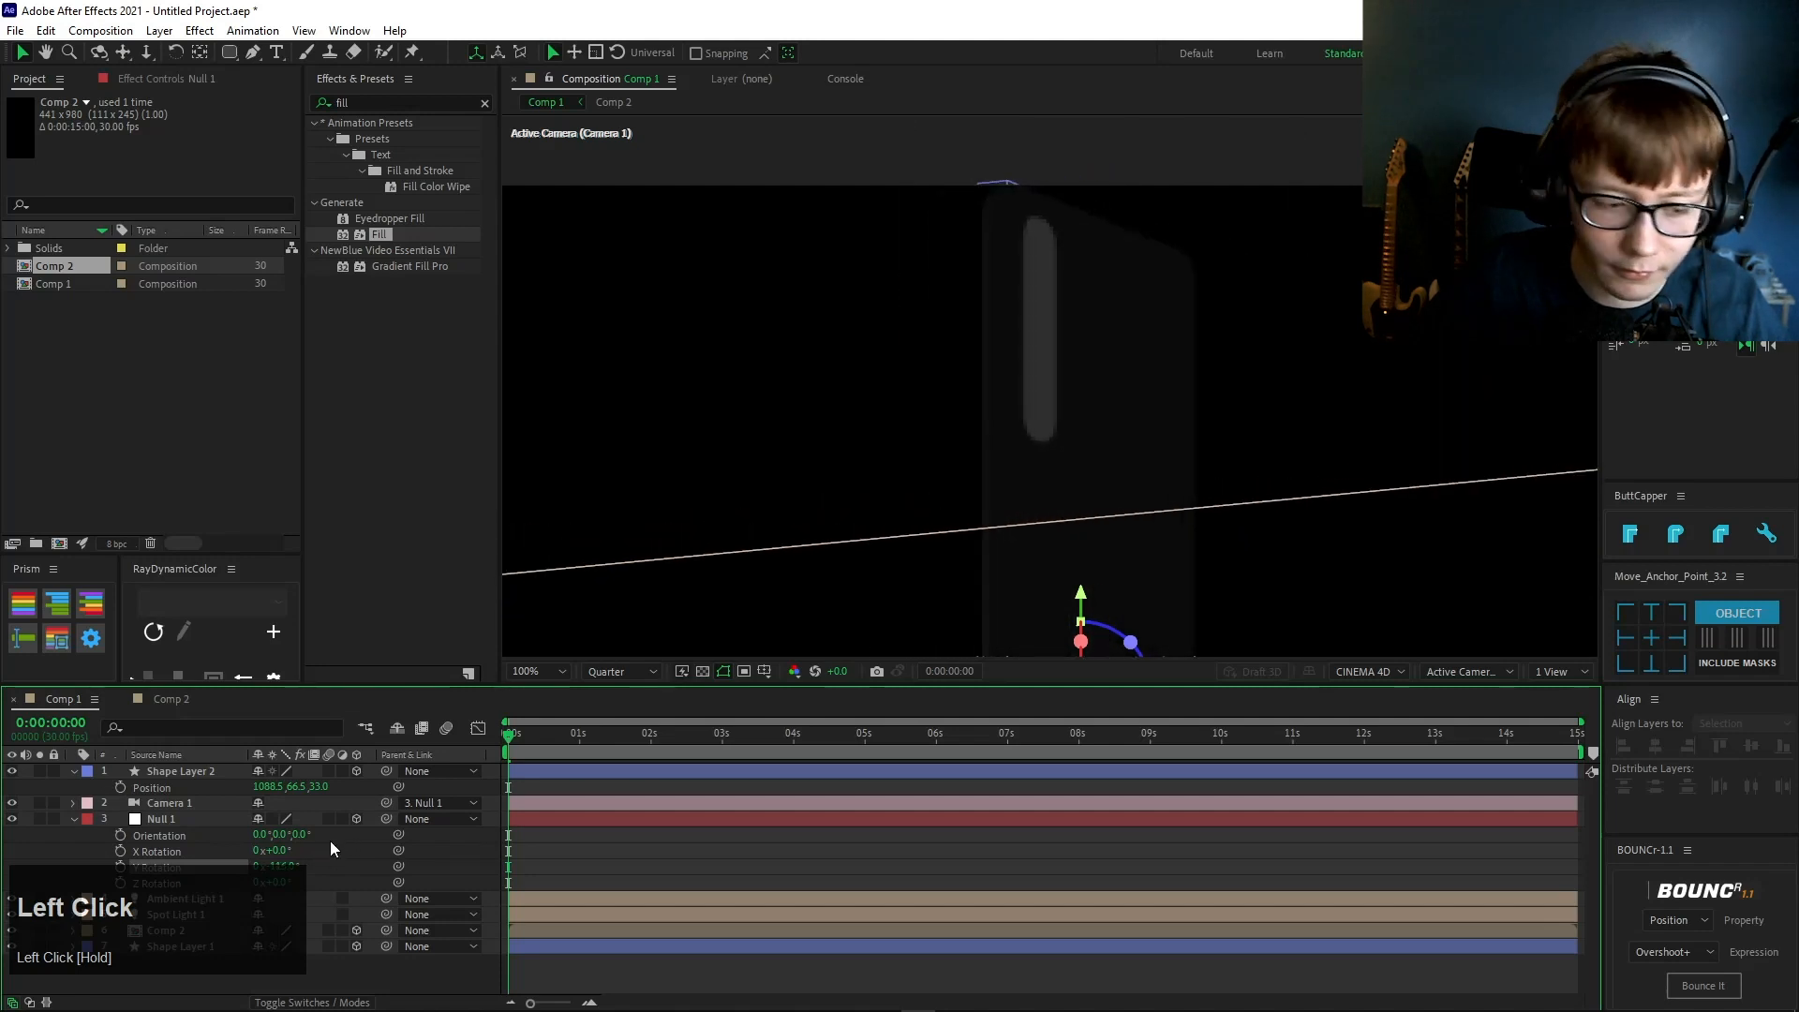
- Set the Extrusion Depth in Shape Layer 2's Geometry Options to 9 to give the camera bump thickness
click(198, 768)
key(u)
key(u)
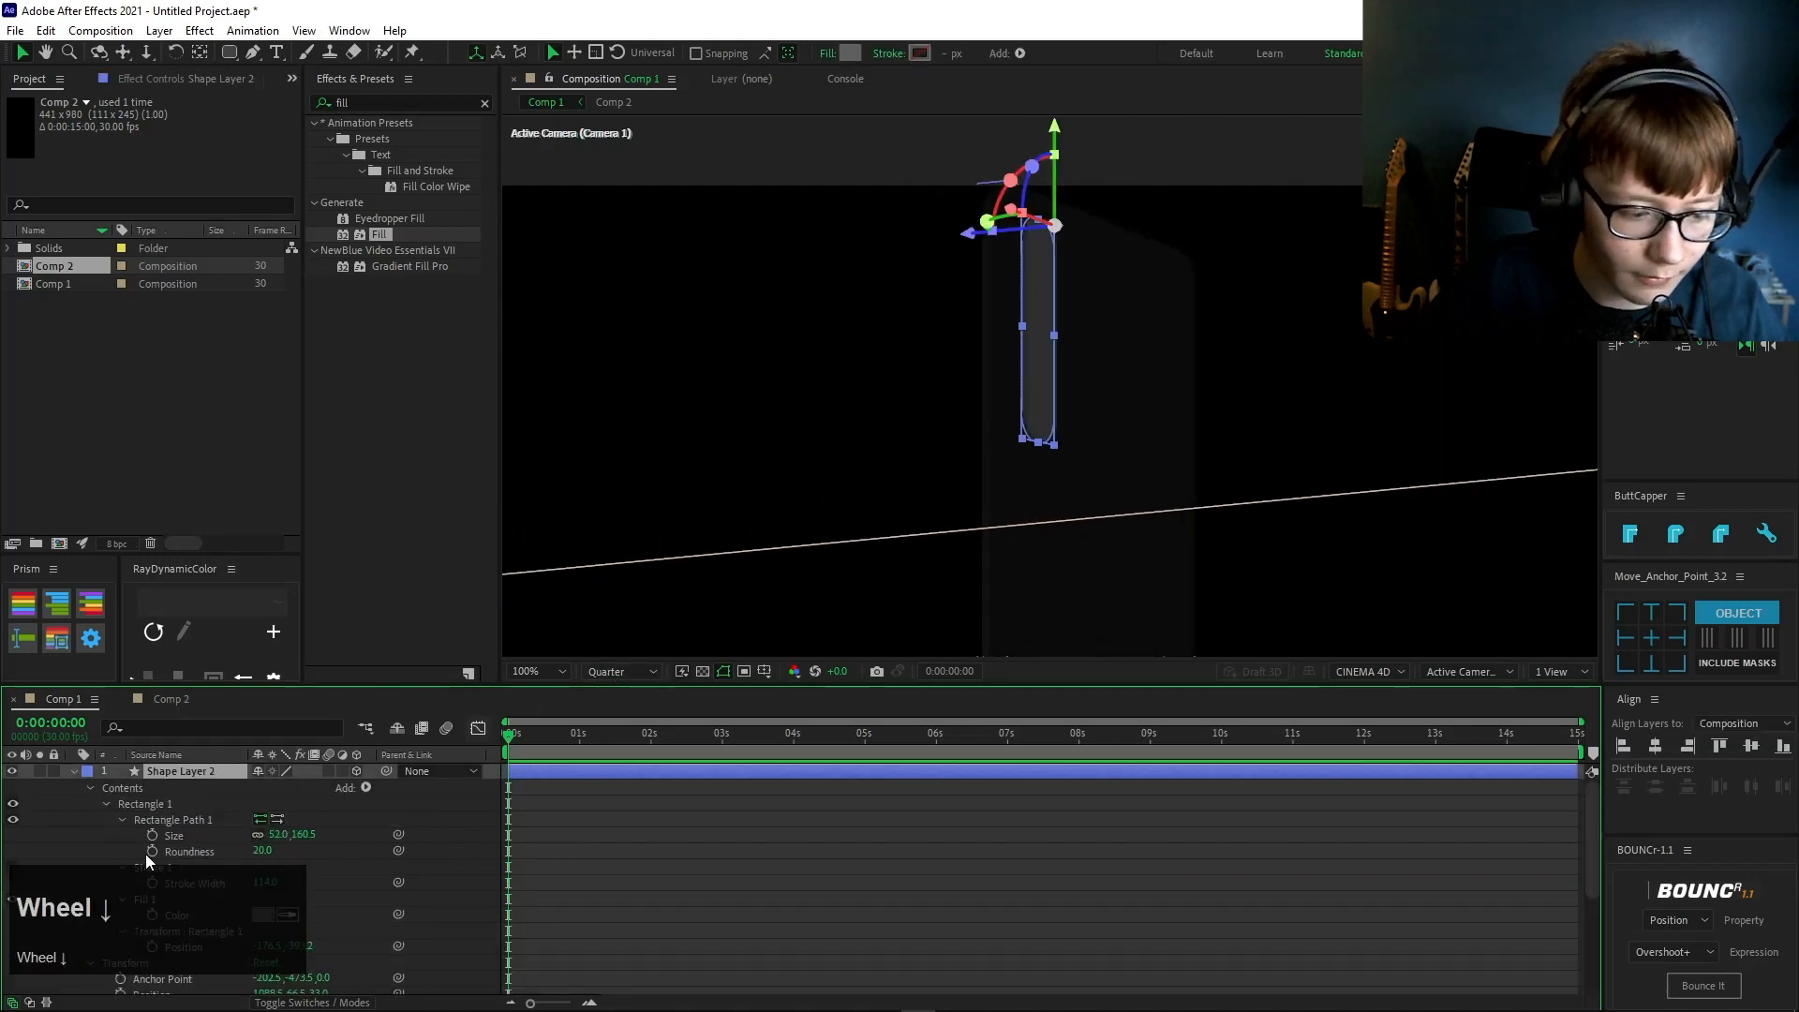
scroll(144, 853, down, 5)
scroll(144, 830, up, 5)
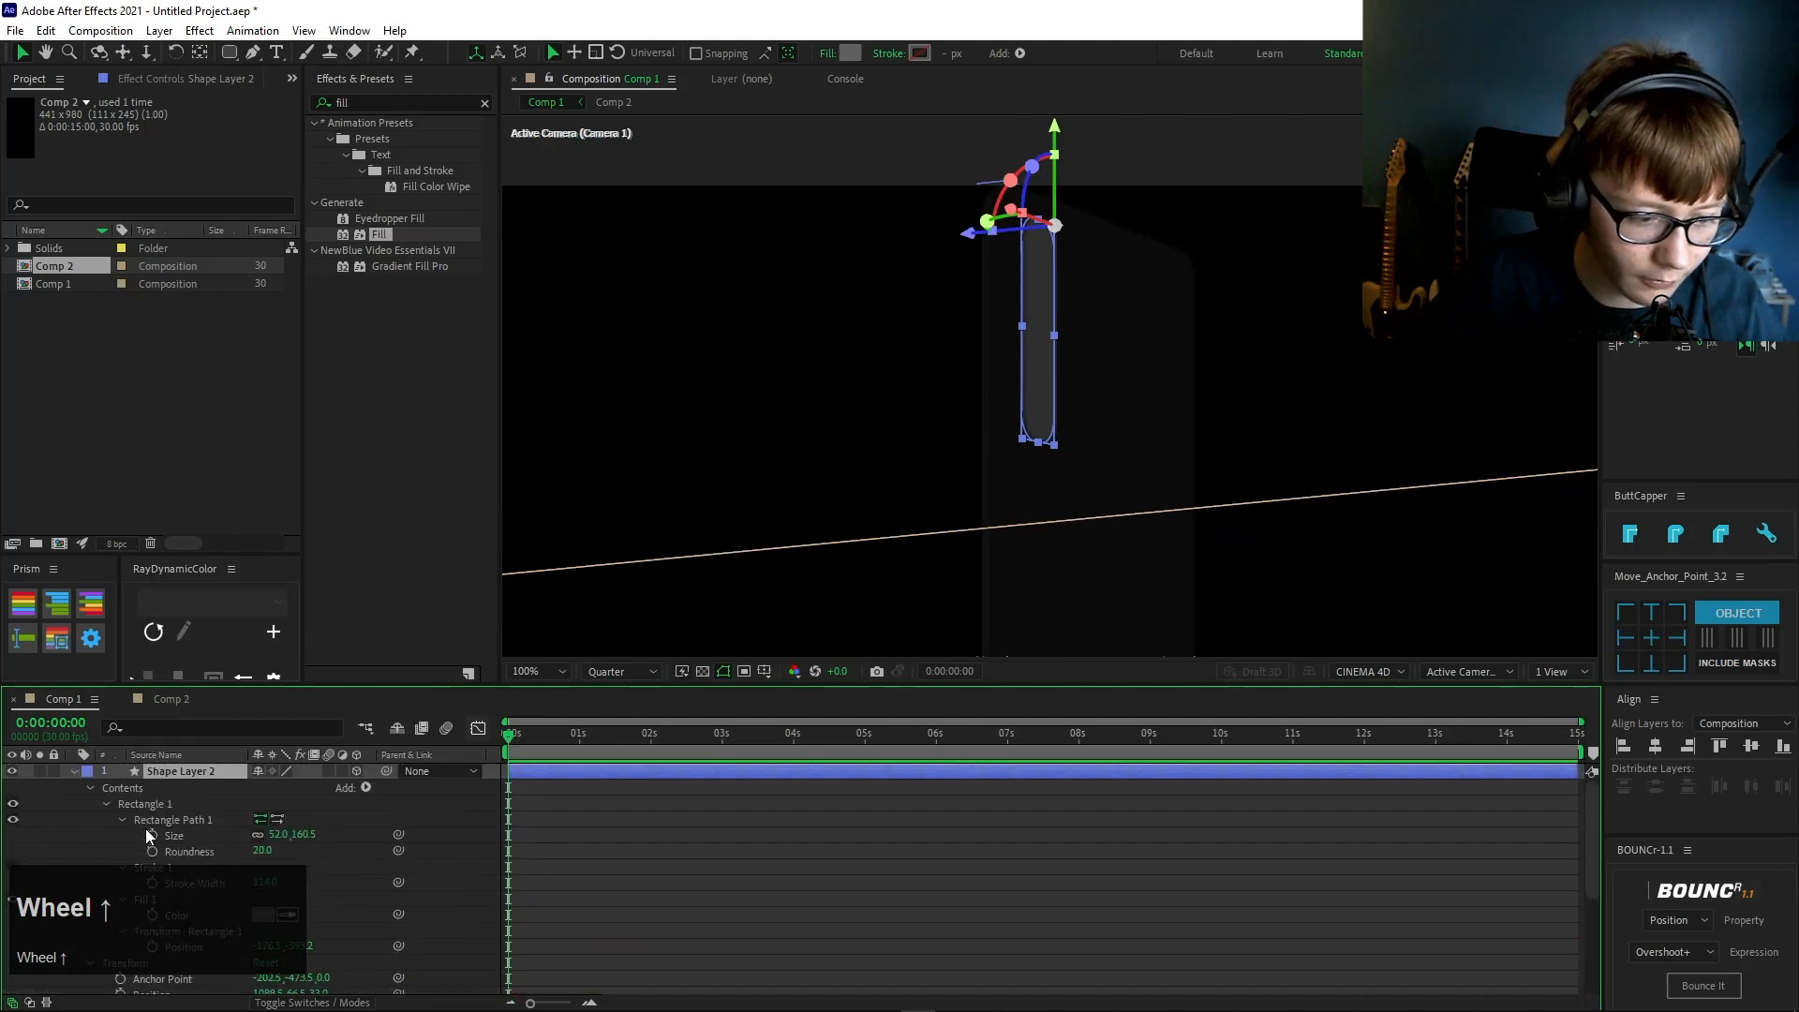
click(88, 787)
click(89, 790)
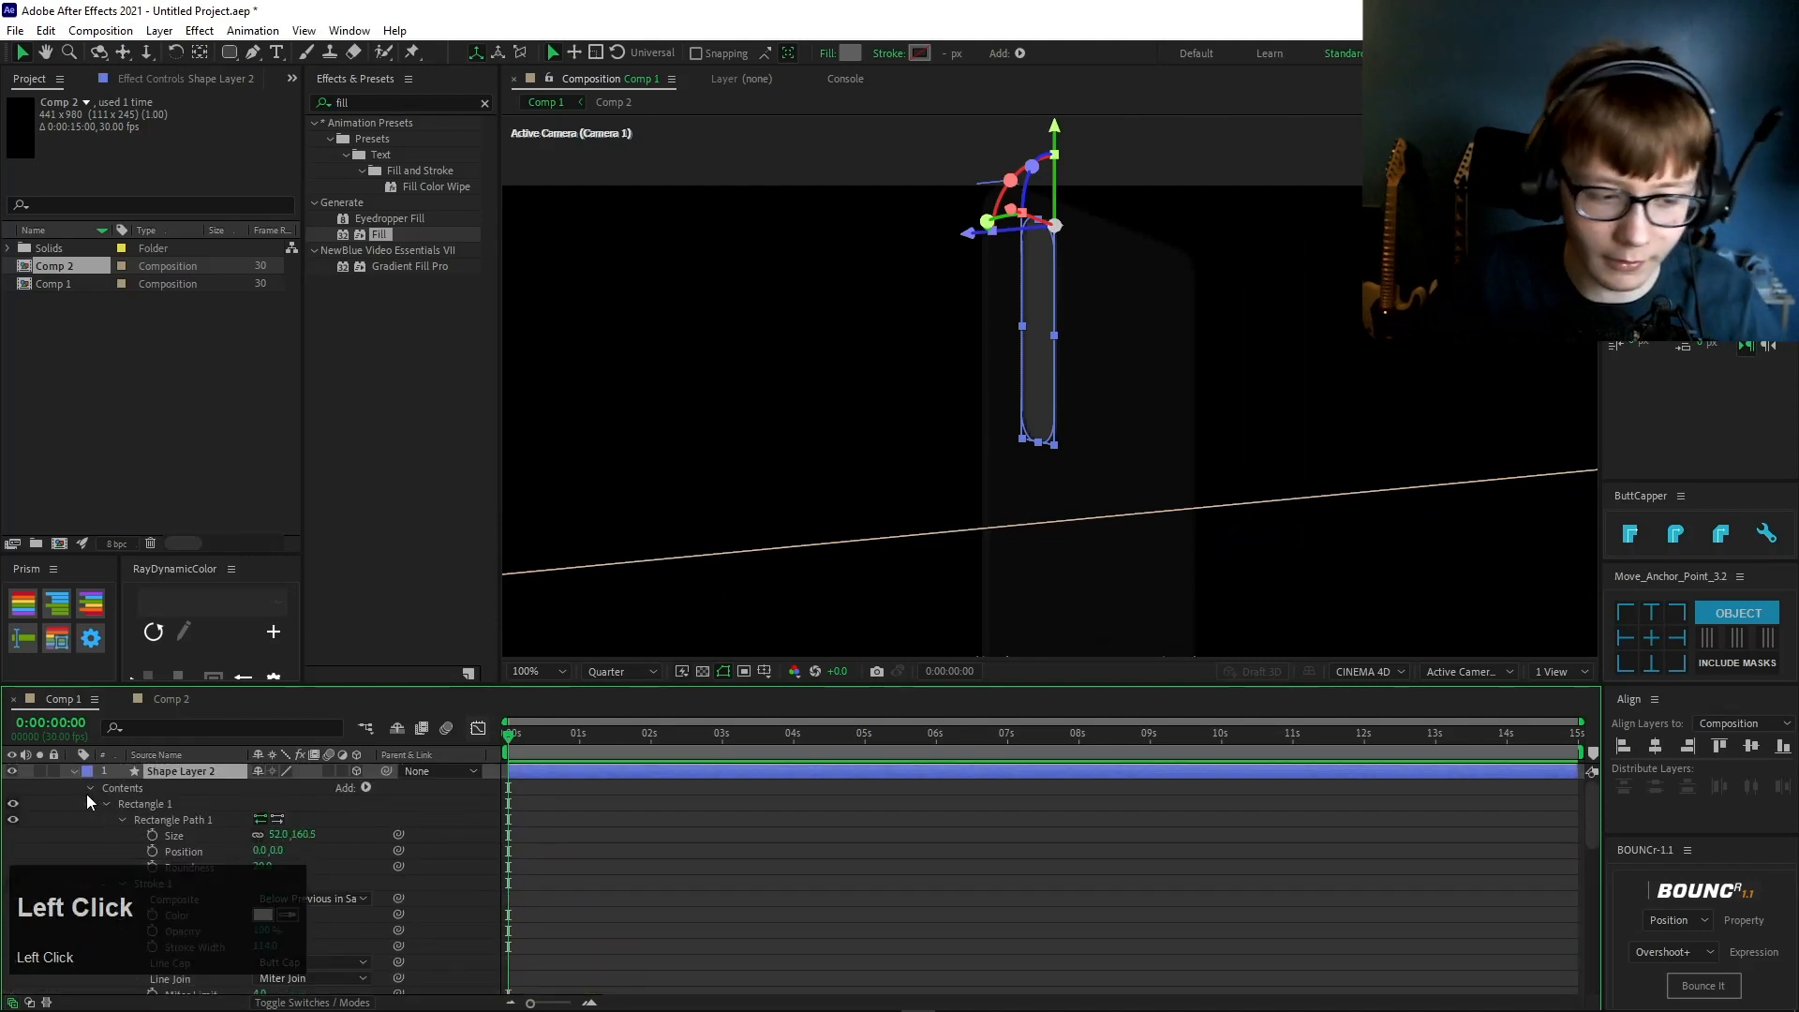
click(73, 770)
click(71, 770)
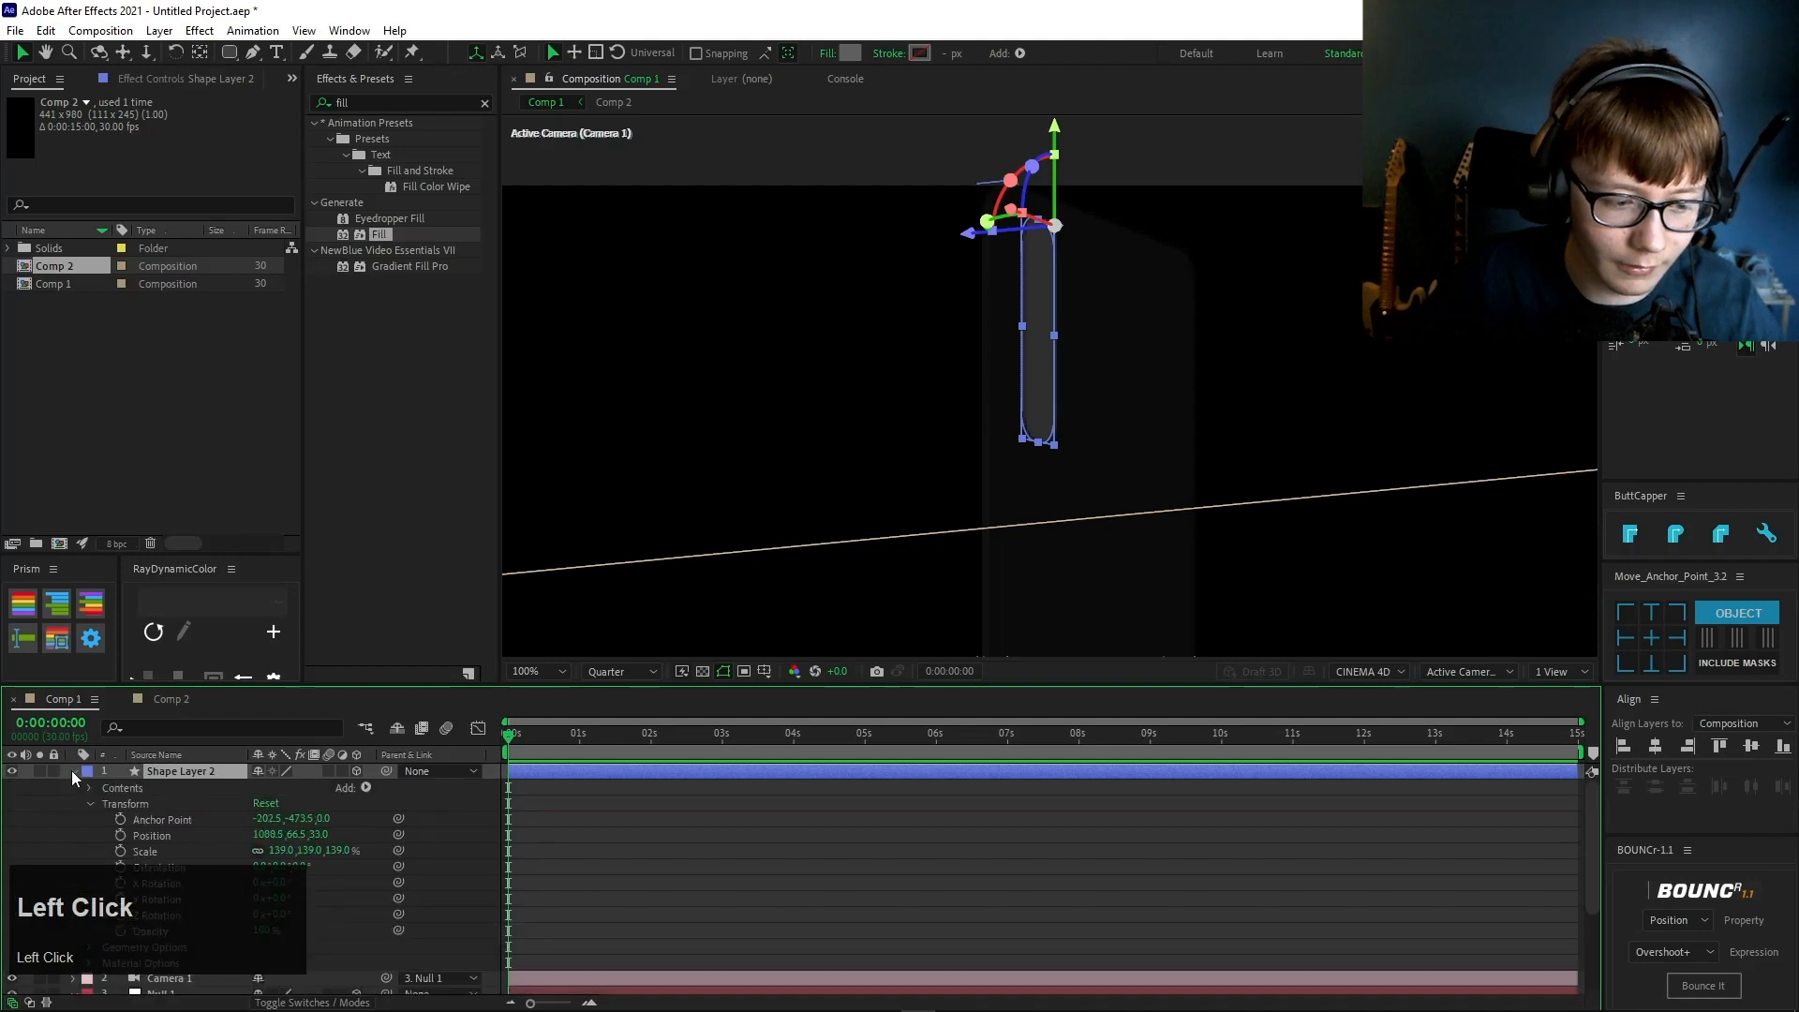
click(88, 803)
click(88, 821)
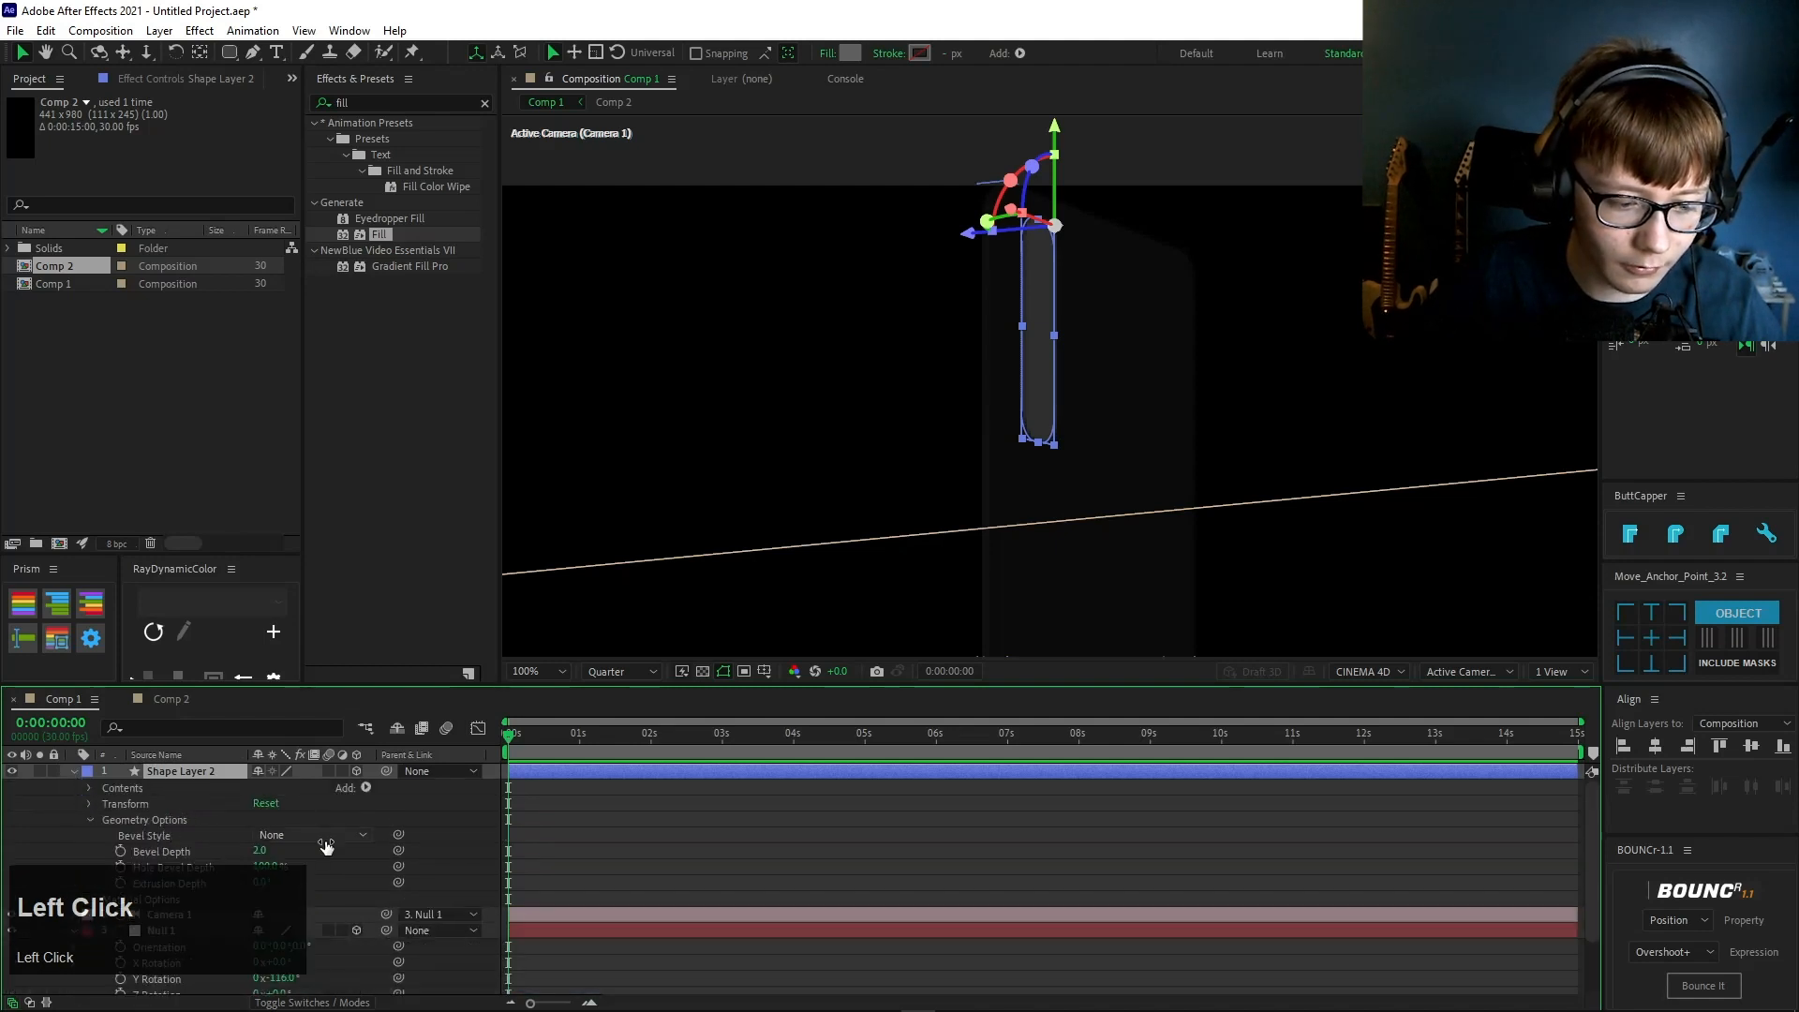
scroll(281, 881, down, 2)
drag(253, 810, 269, 812)
click(813, 897)
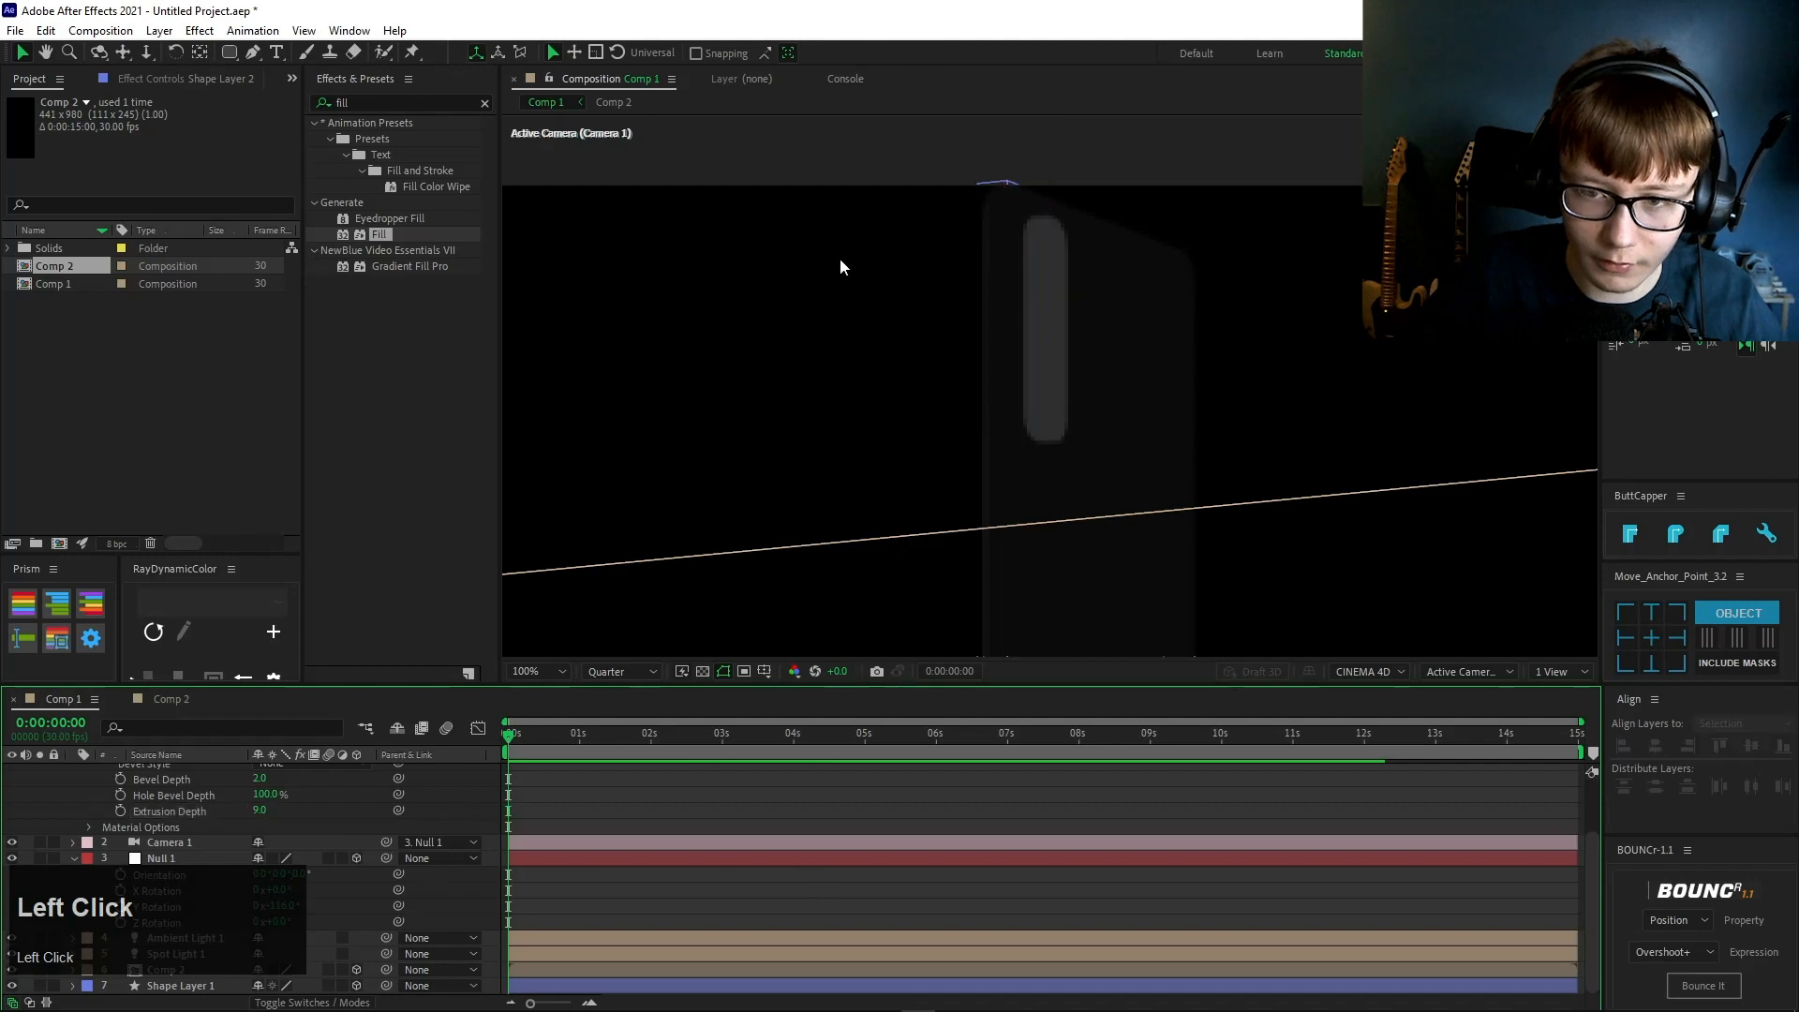
- Turn Null 1 around its Y axis to inspect the extruded camera bump from the opposite side, ending with Shape Layer 2 selected
click(1061, 411)
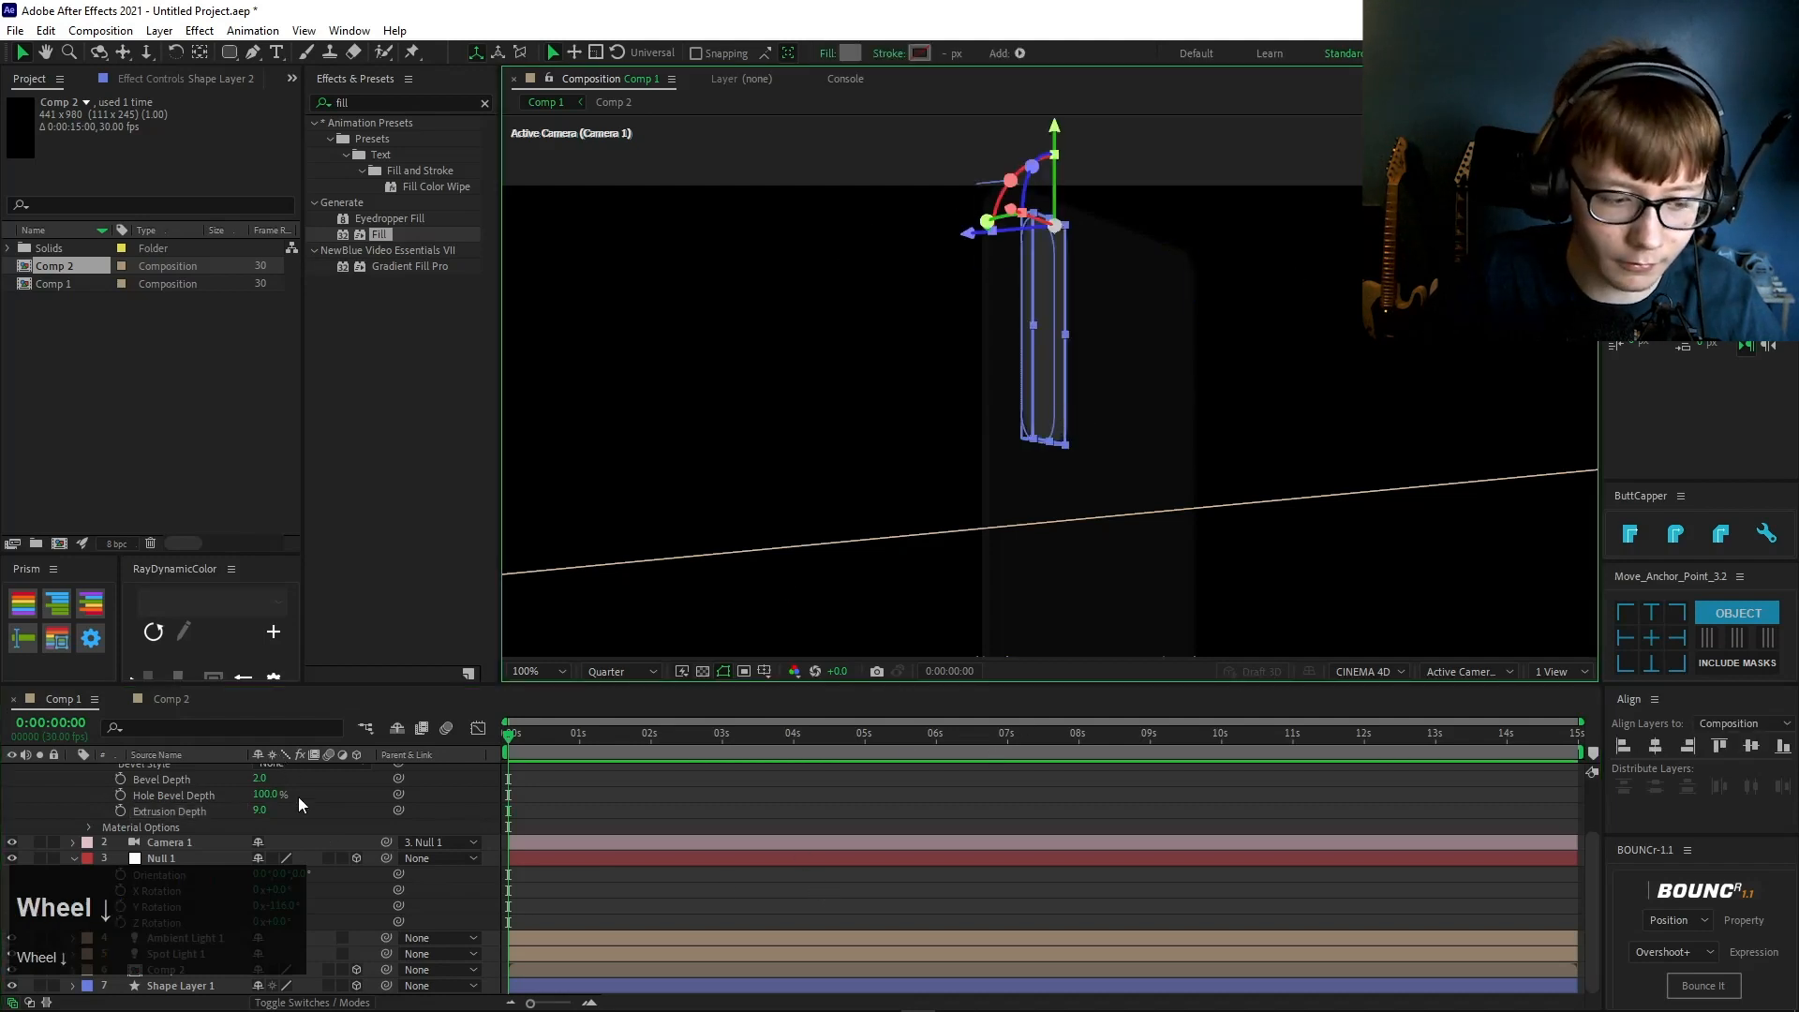
drag(283, 905, 199, 922)
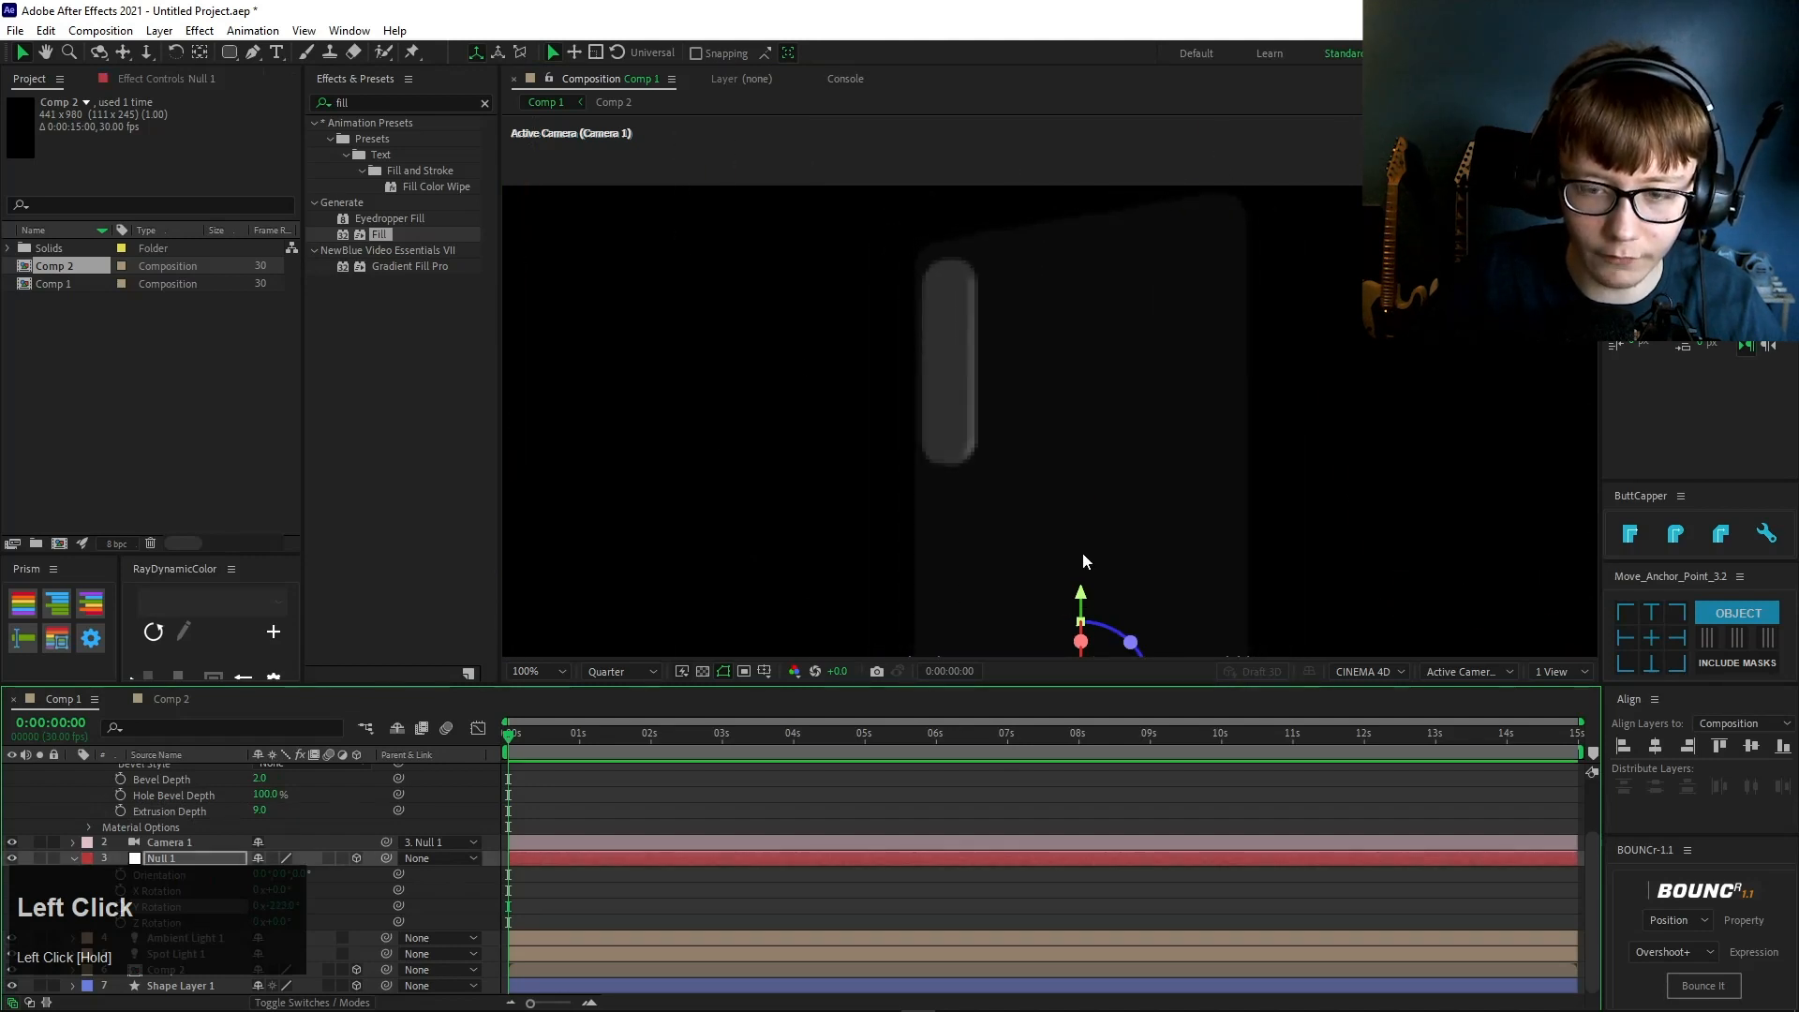
scroll(1083, 553, down, 4)
scroll(1082, 544, up, 2)
click(998, 364)
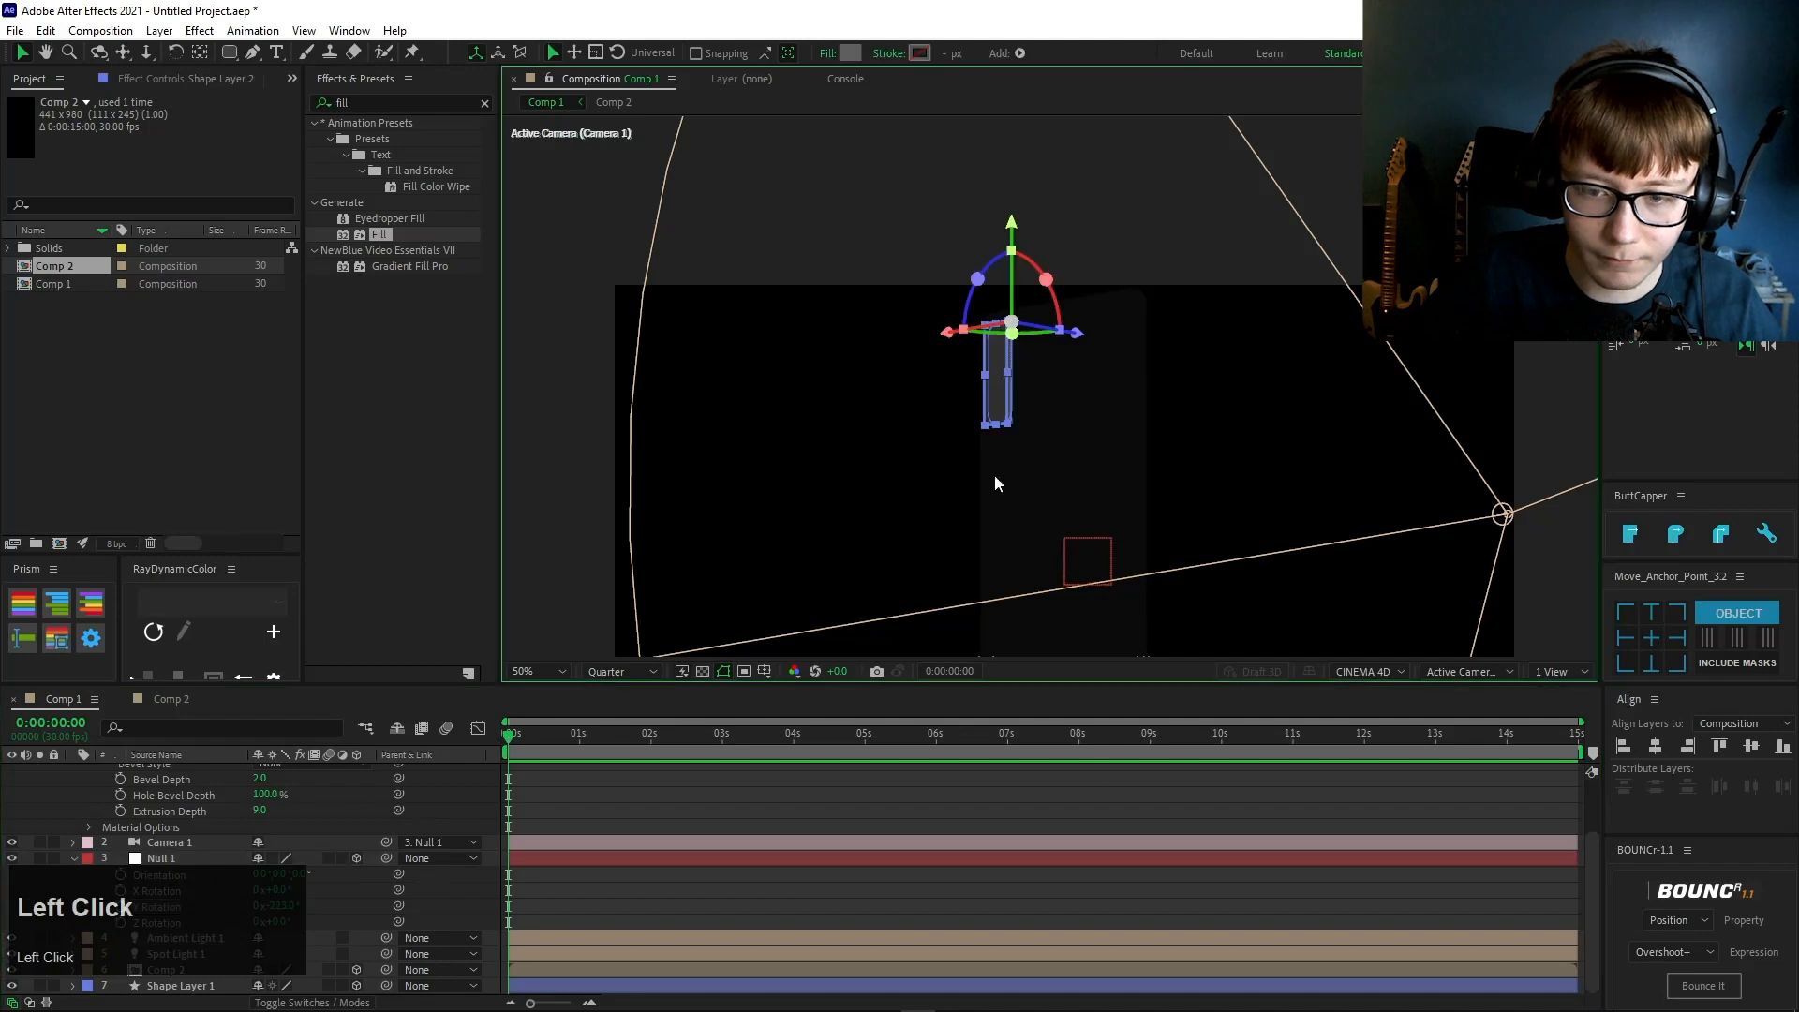
- Add a white 1 px stroke to the pill-shaped camera bump on the phone's back
scroll(984, 431, up, 4)
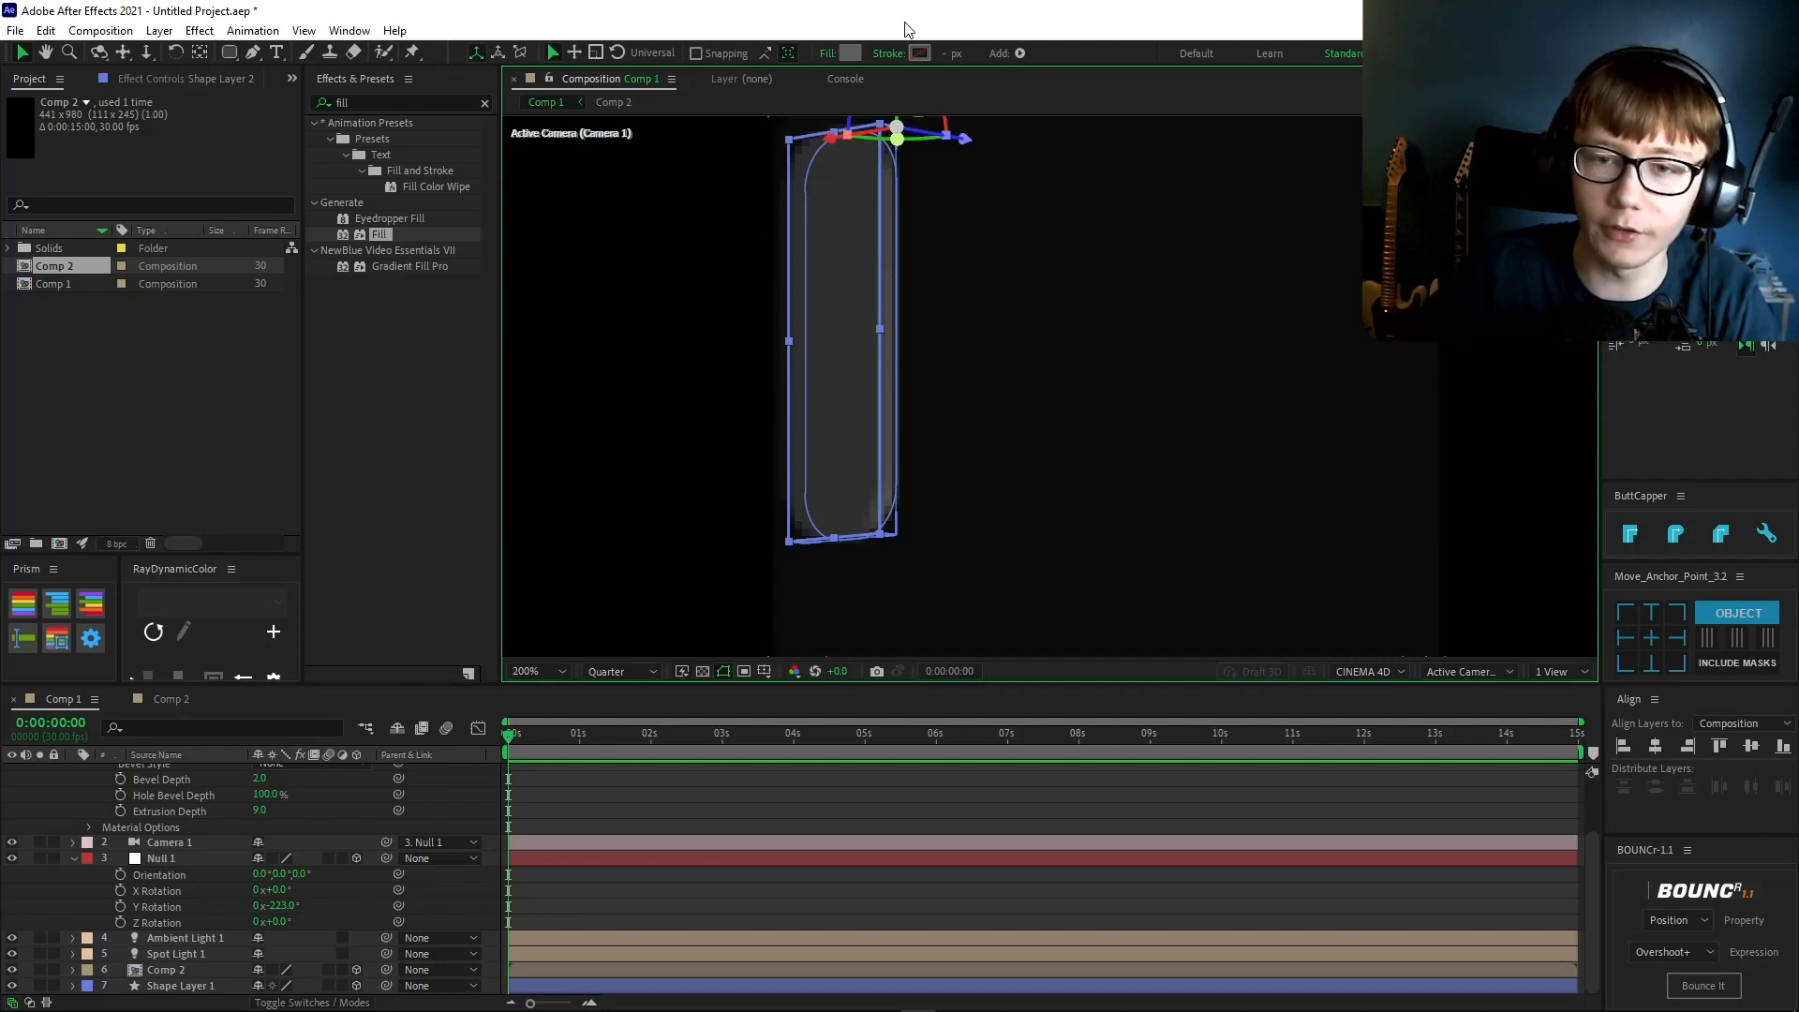
click(947, 53)
text(114)
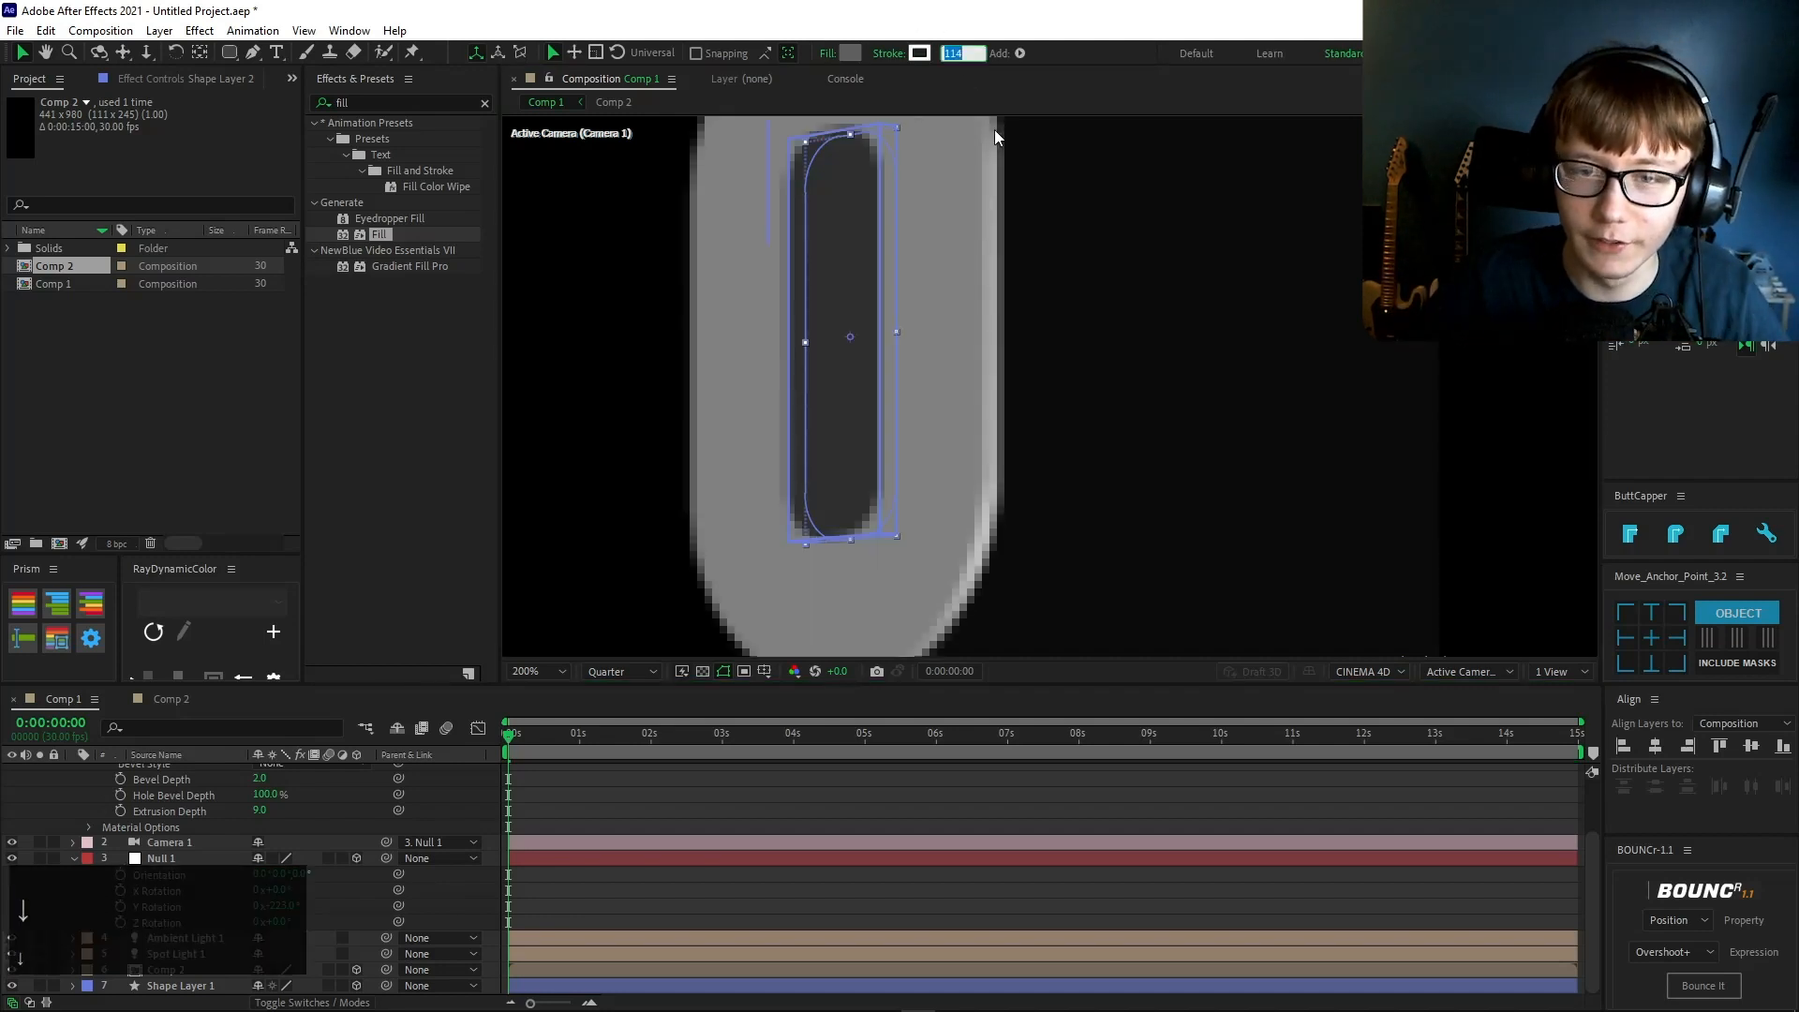
key(Return)
click(988, 774)
scroll(1085, 272, down, 6)
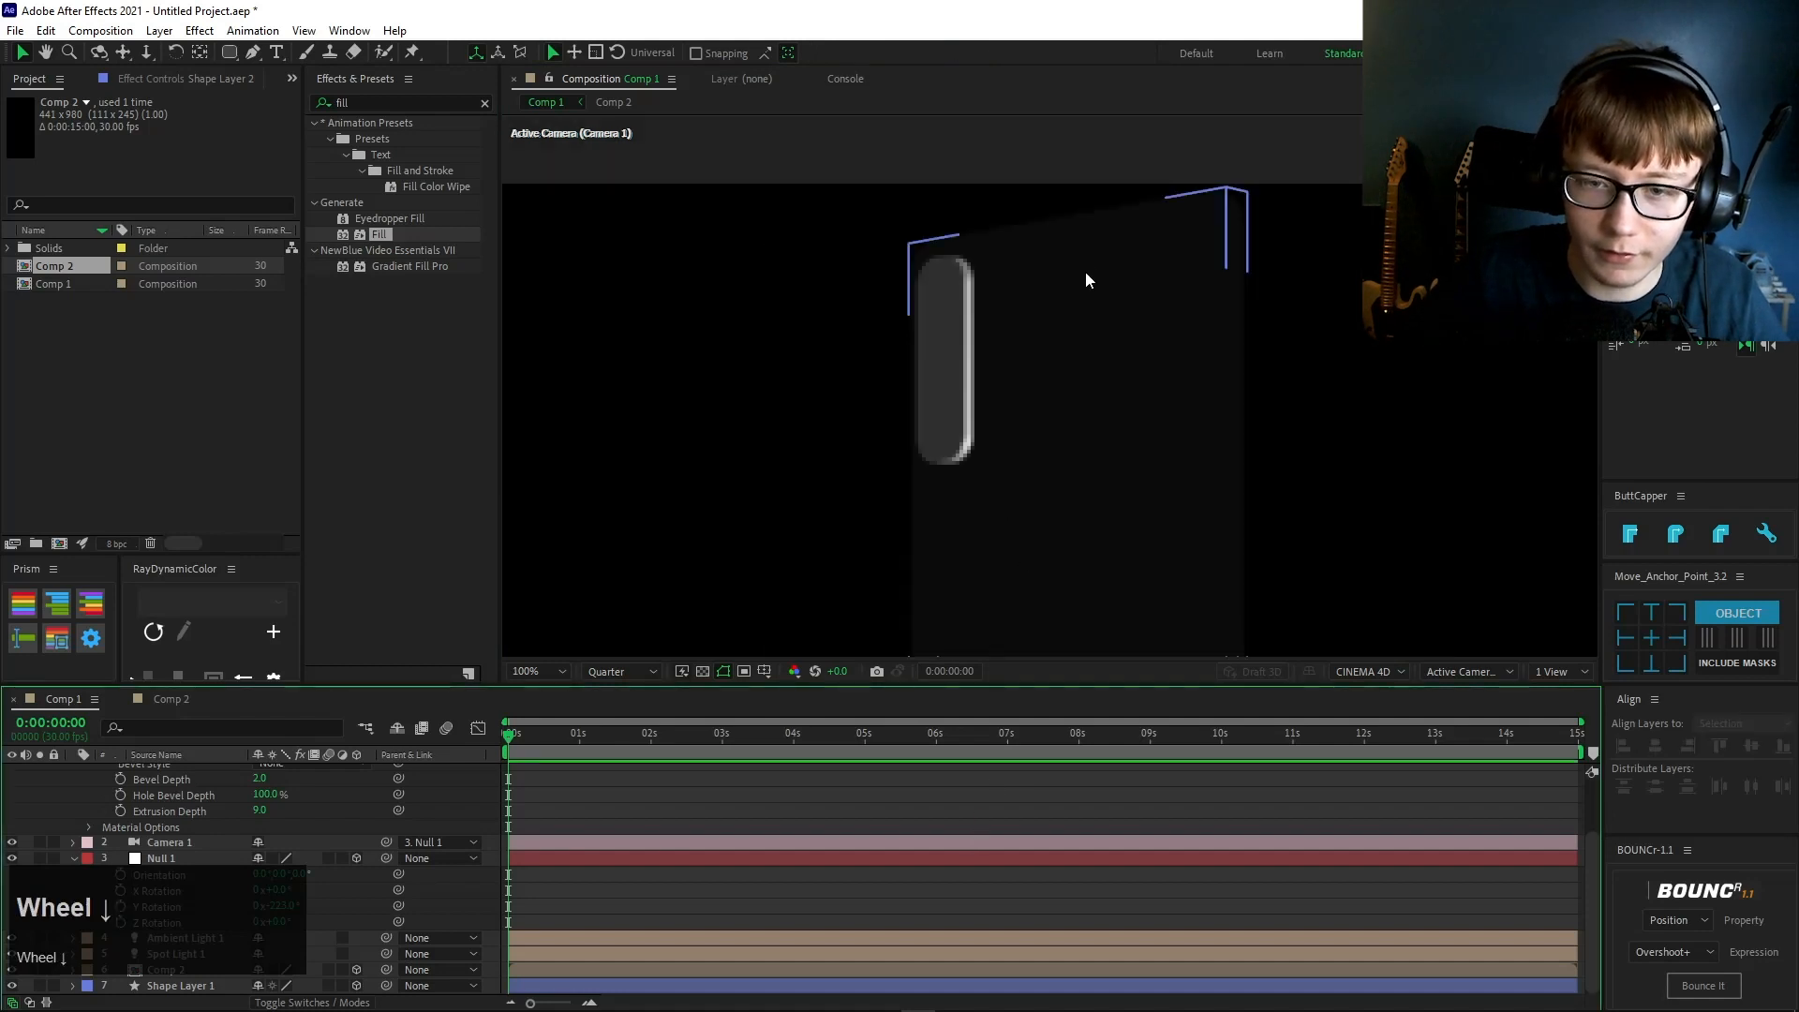
- Change the camera bump's stroke and fill colours to black (000000)
scroll(892, 375, up, 3)
click(952, 383)
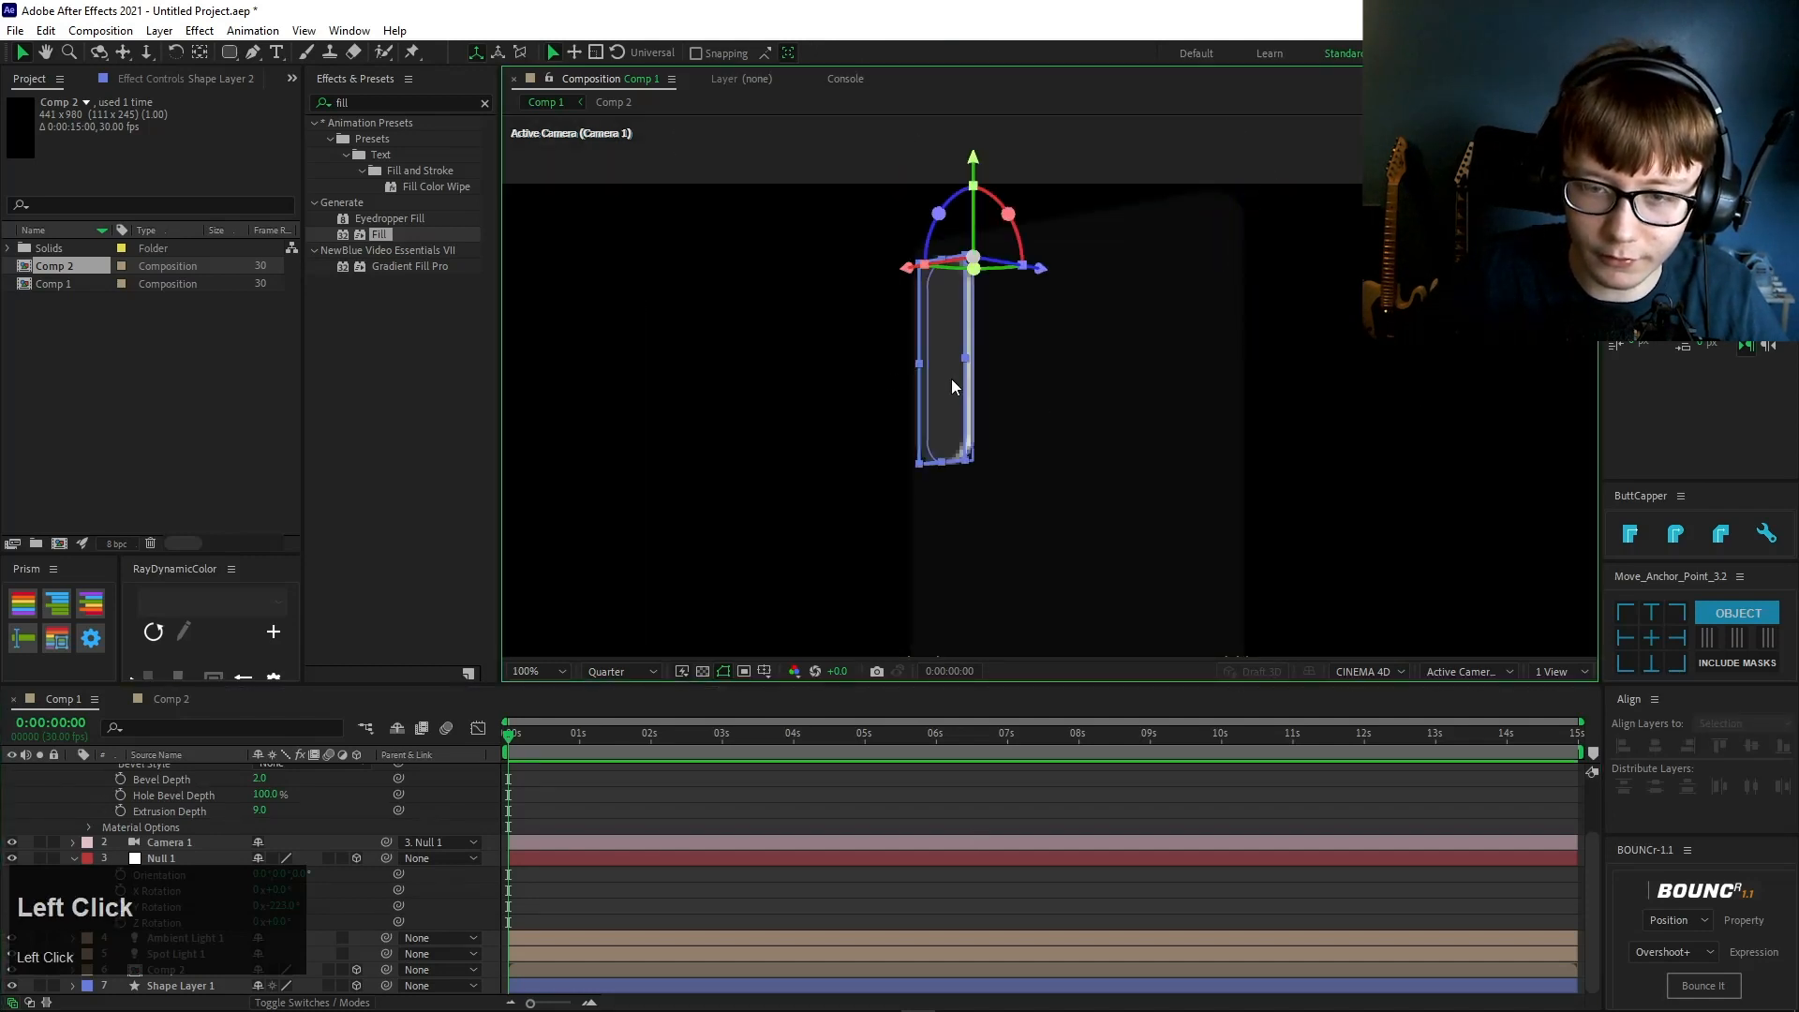
scroll(945, 361, up, 3)
click(921, 55)
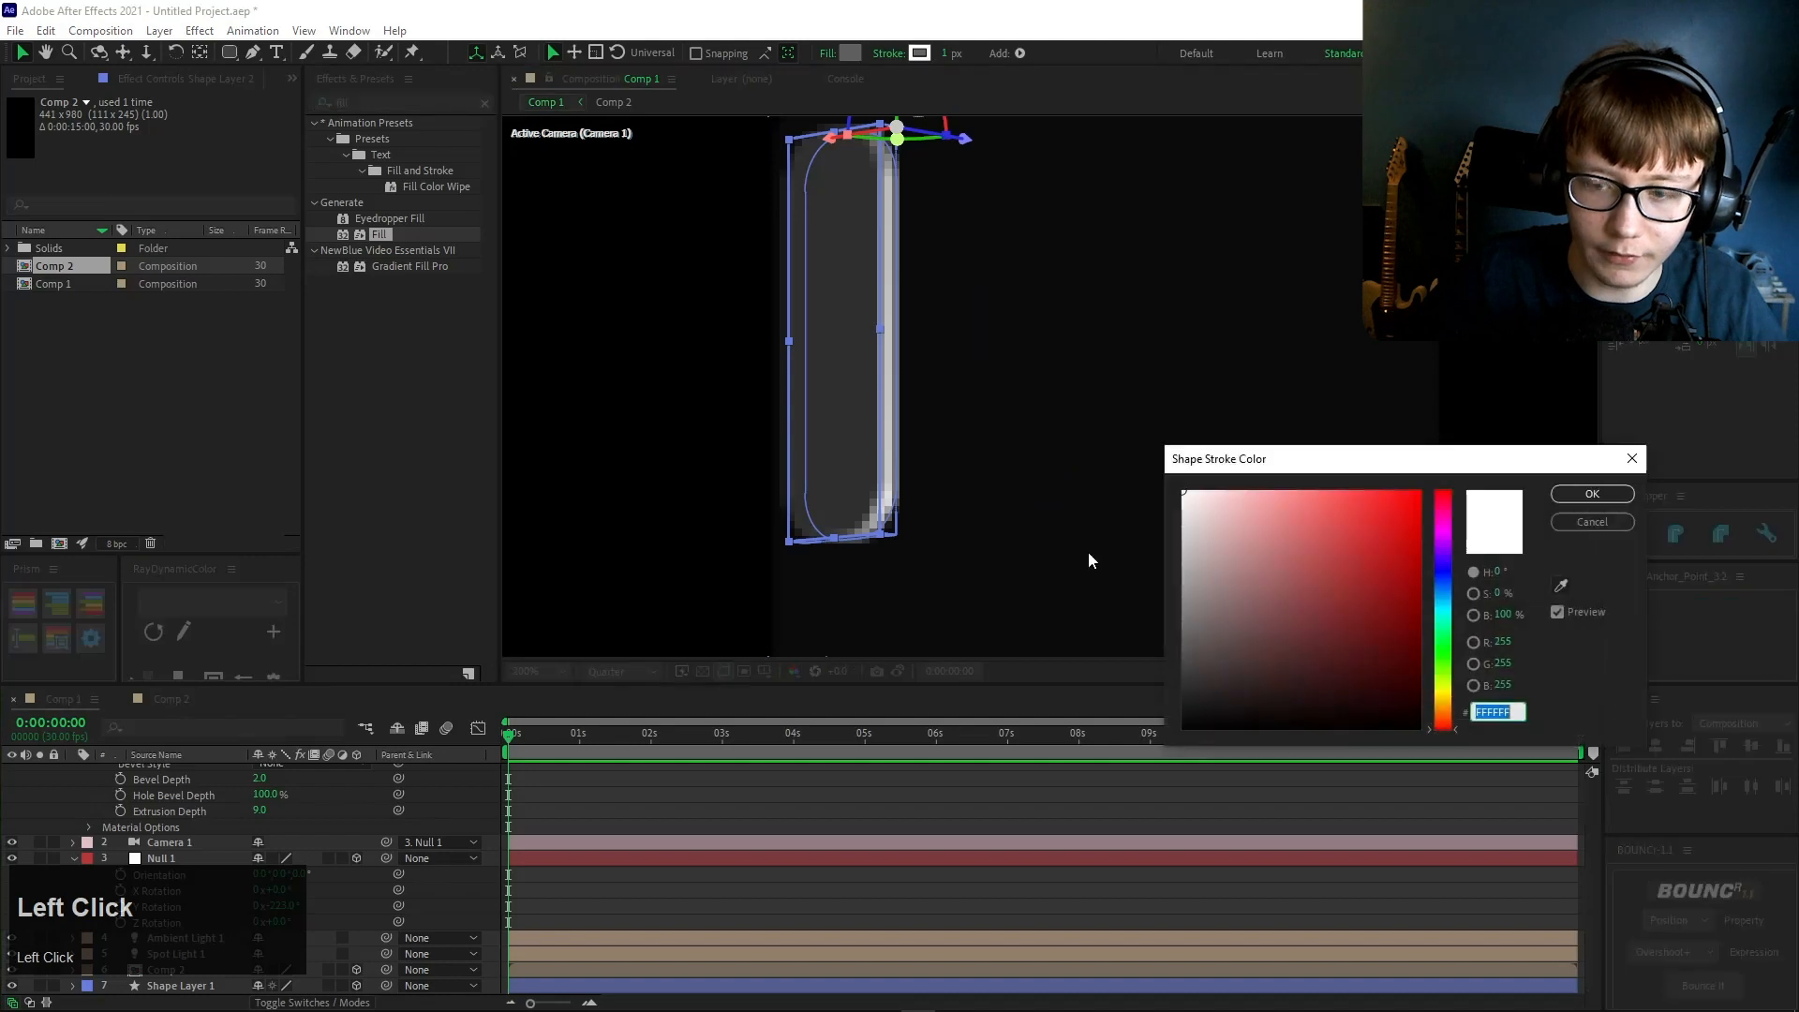
mouse_move(1224, 613)
mouse_down()
mouse_move(1132, 647)
mouse_move(1218, 900)
mouse_up()
click(1593, 494)
click(850, 53)
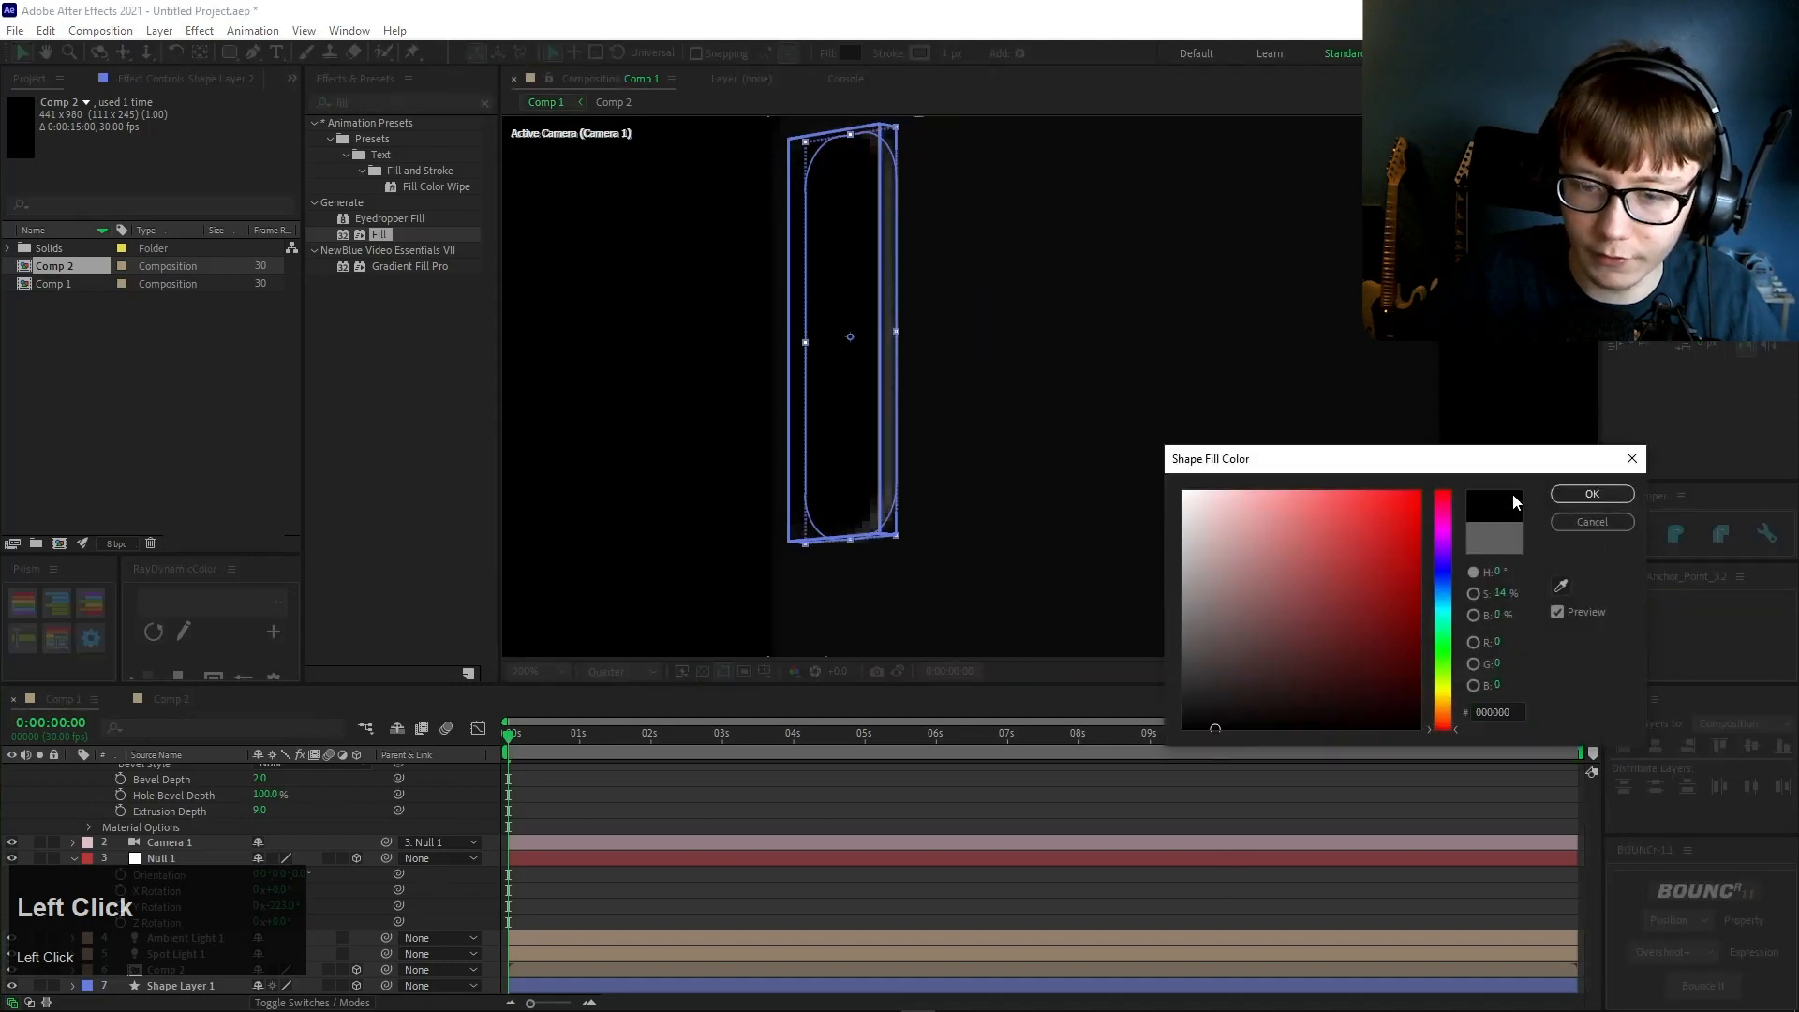
click(1592, 494)
- Set the camera bump's Extrusion Depth to 6
click(268, 809)
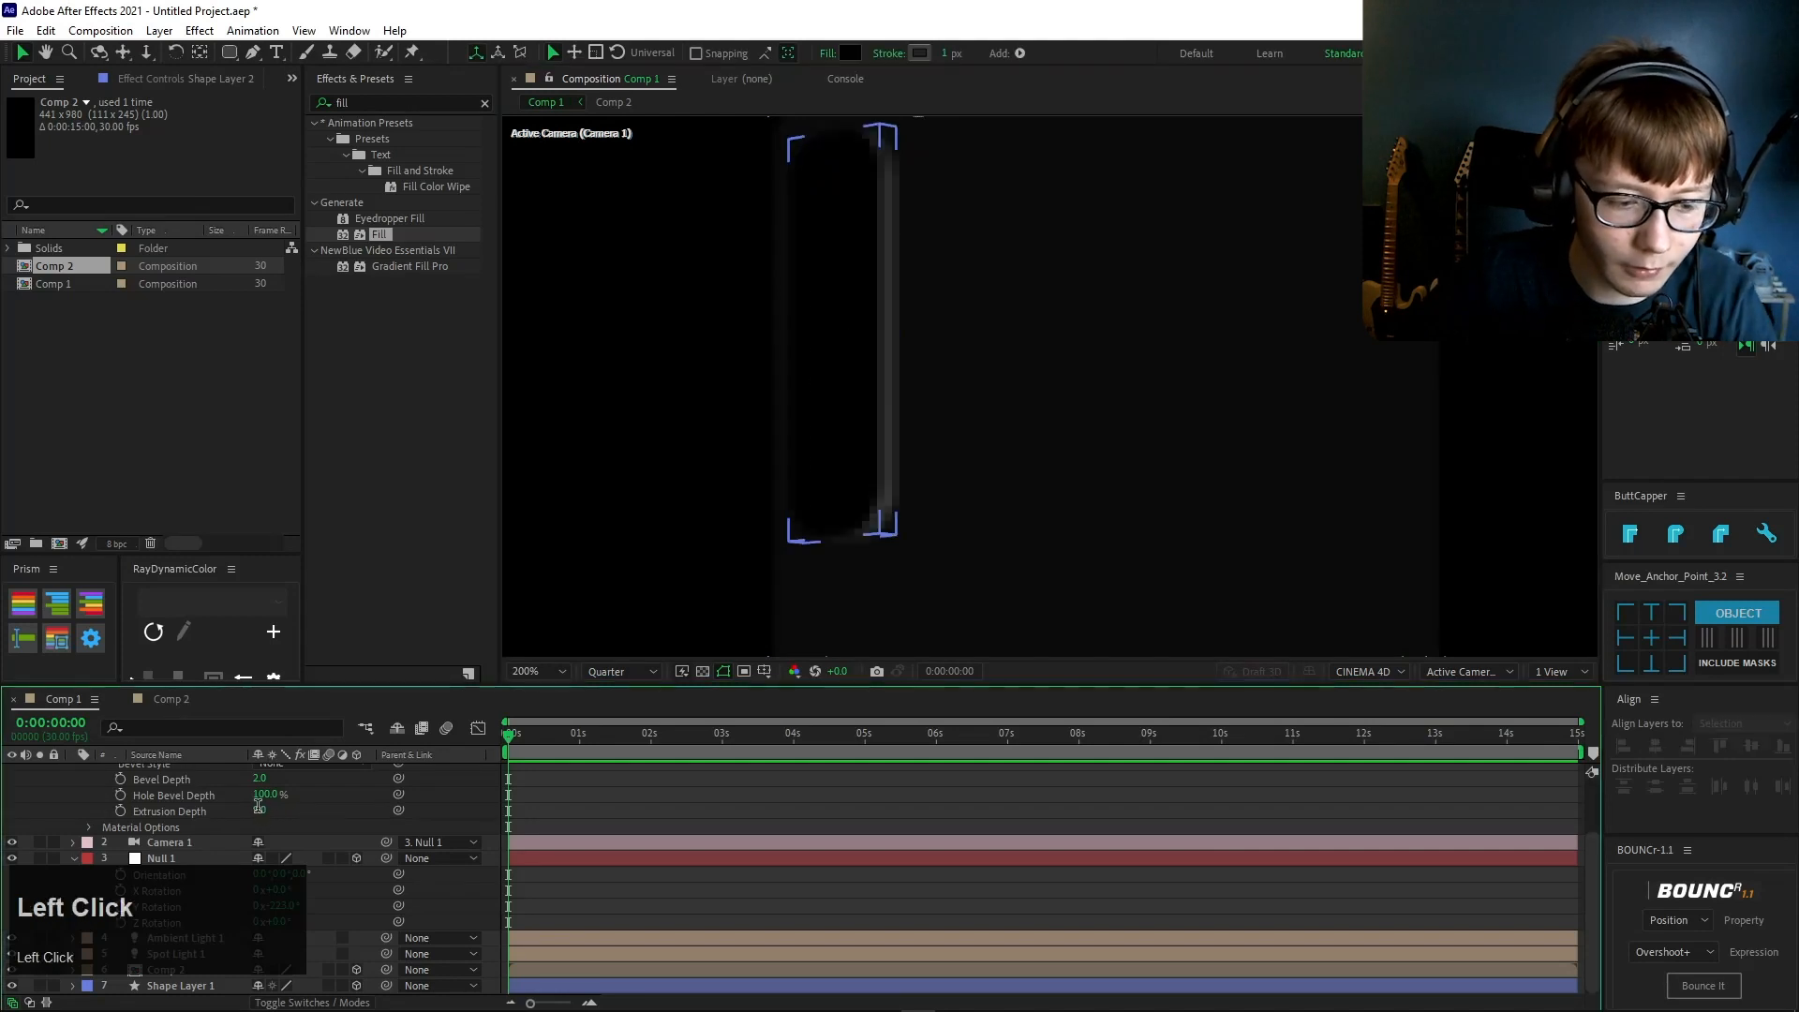
click(304, 814)
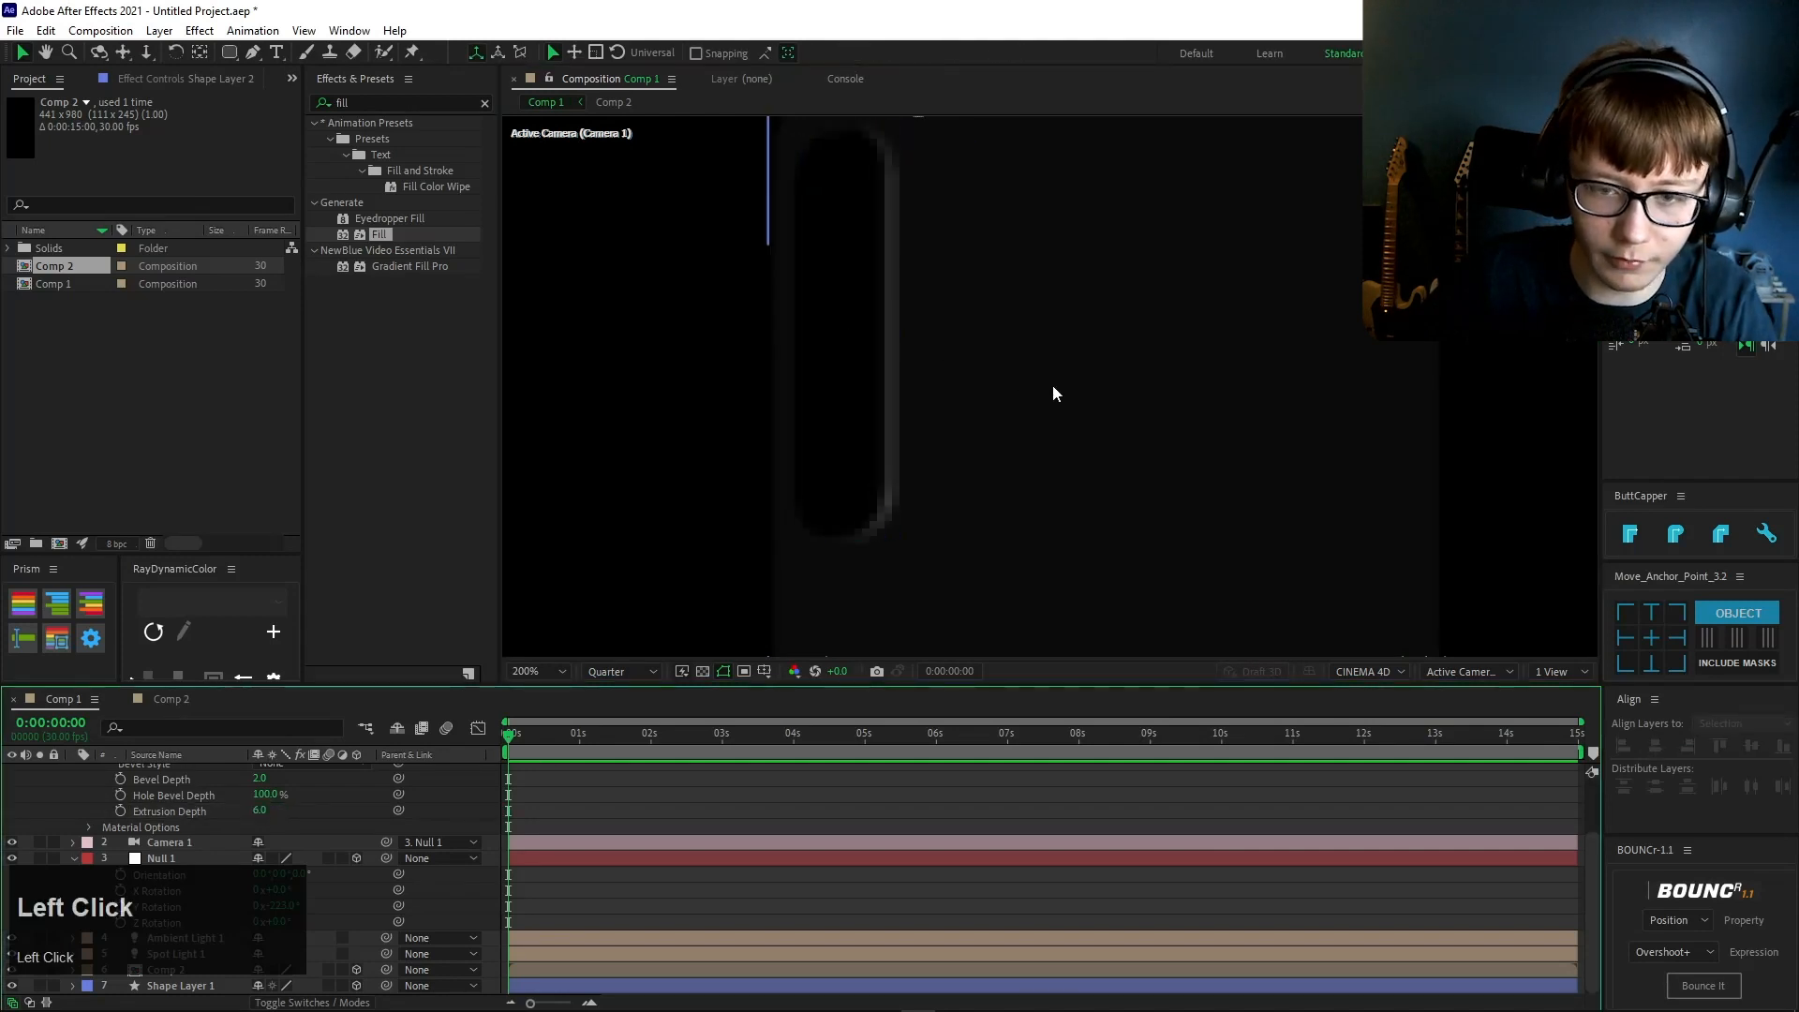
scroll(1319, 510, down, 3)
scroll(1324, 508, up, 1)
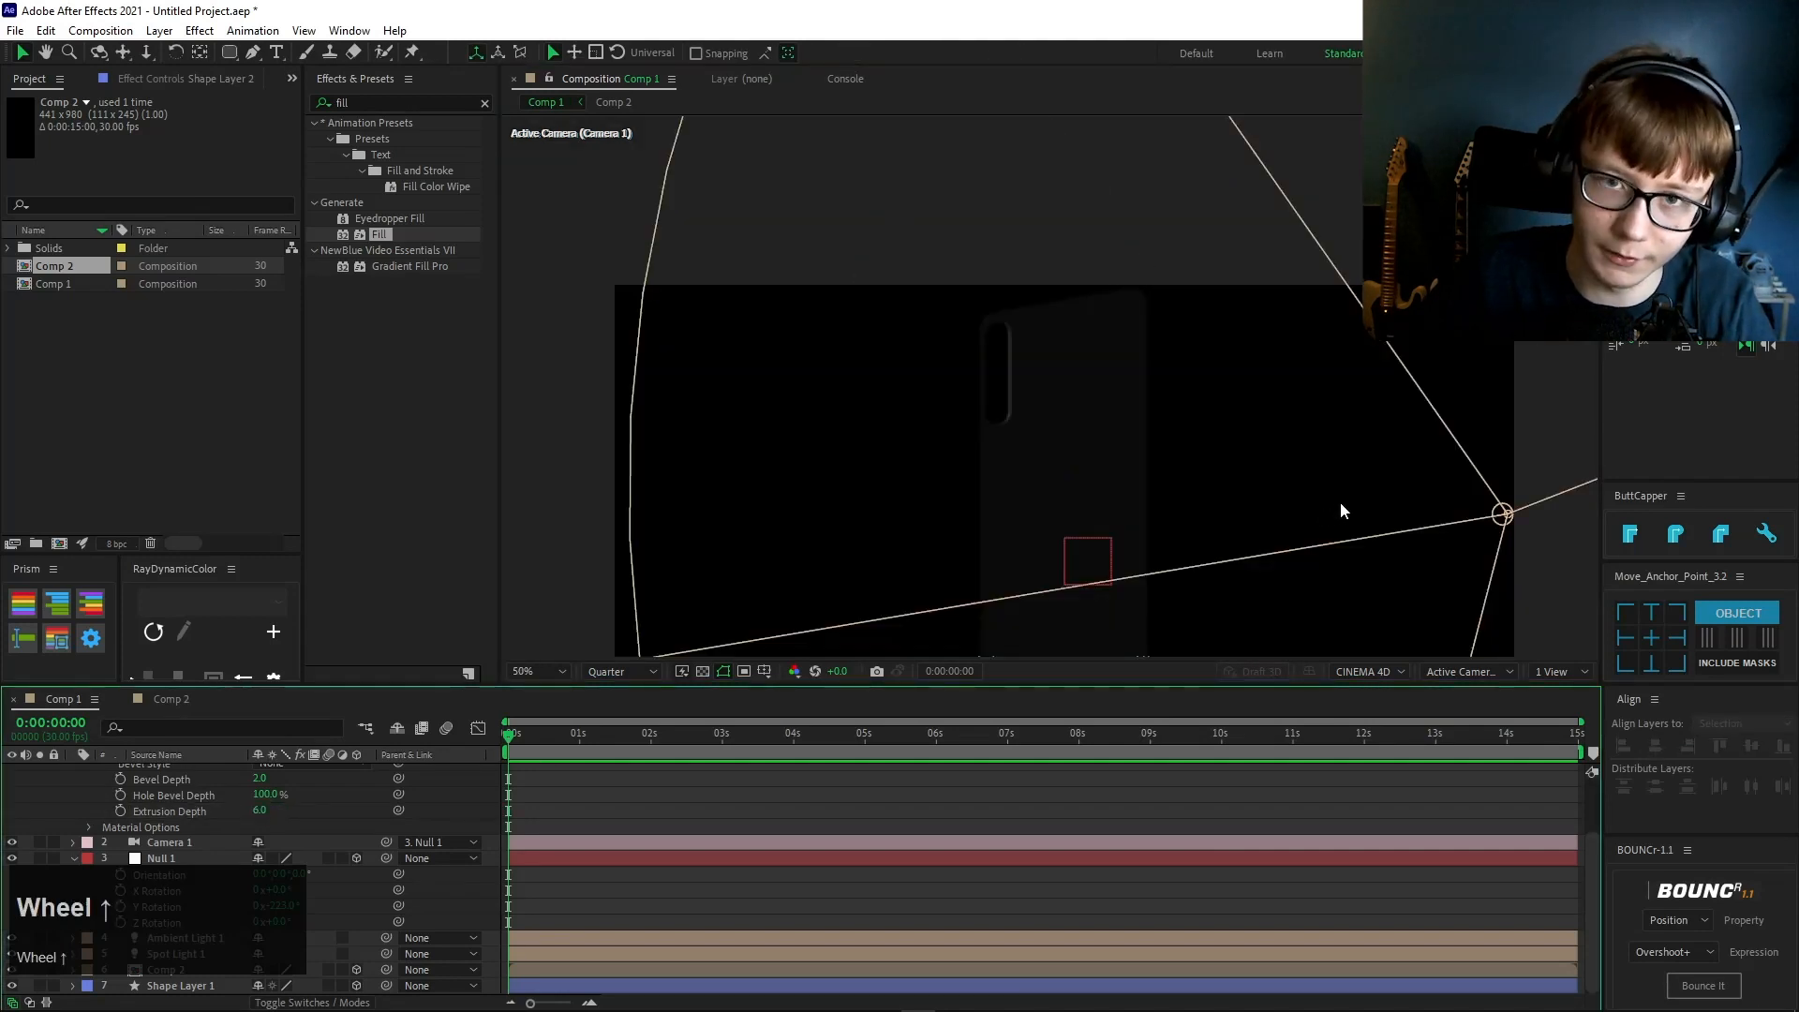
scroll(1015, 399, up, 1)
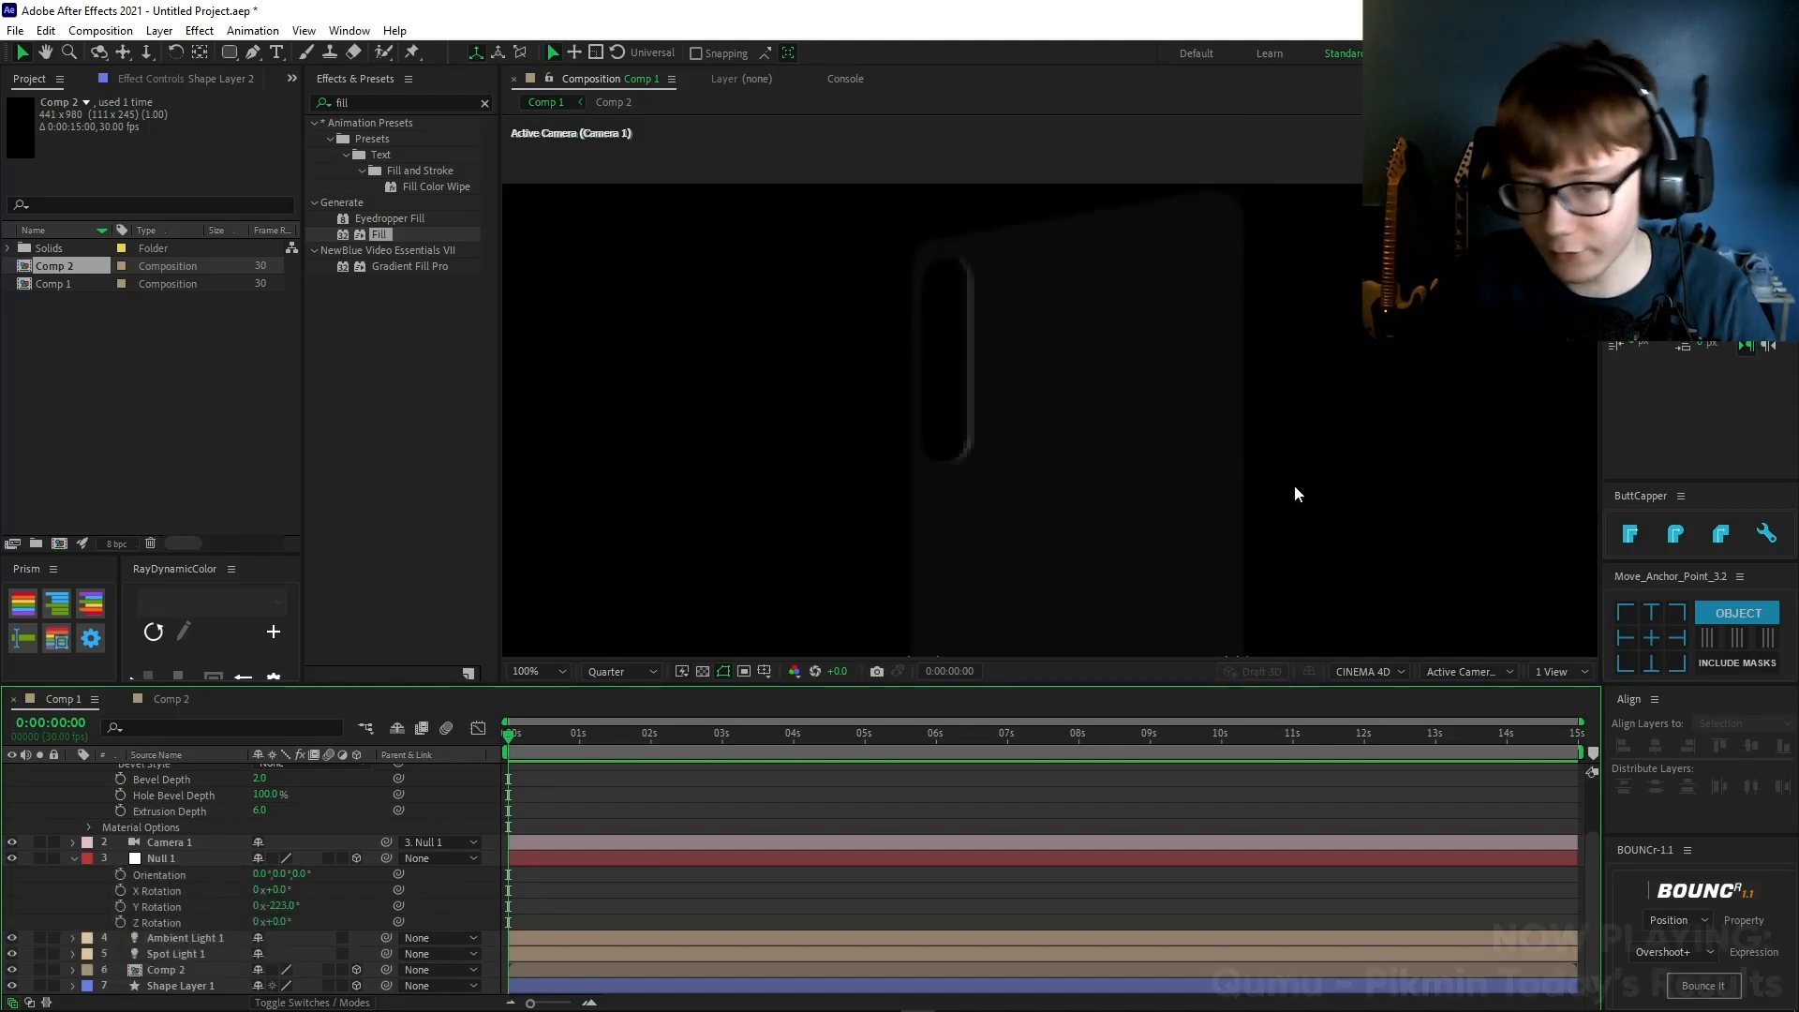
scroll(1262, 487, down, 3)
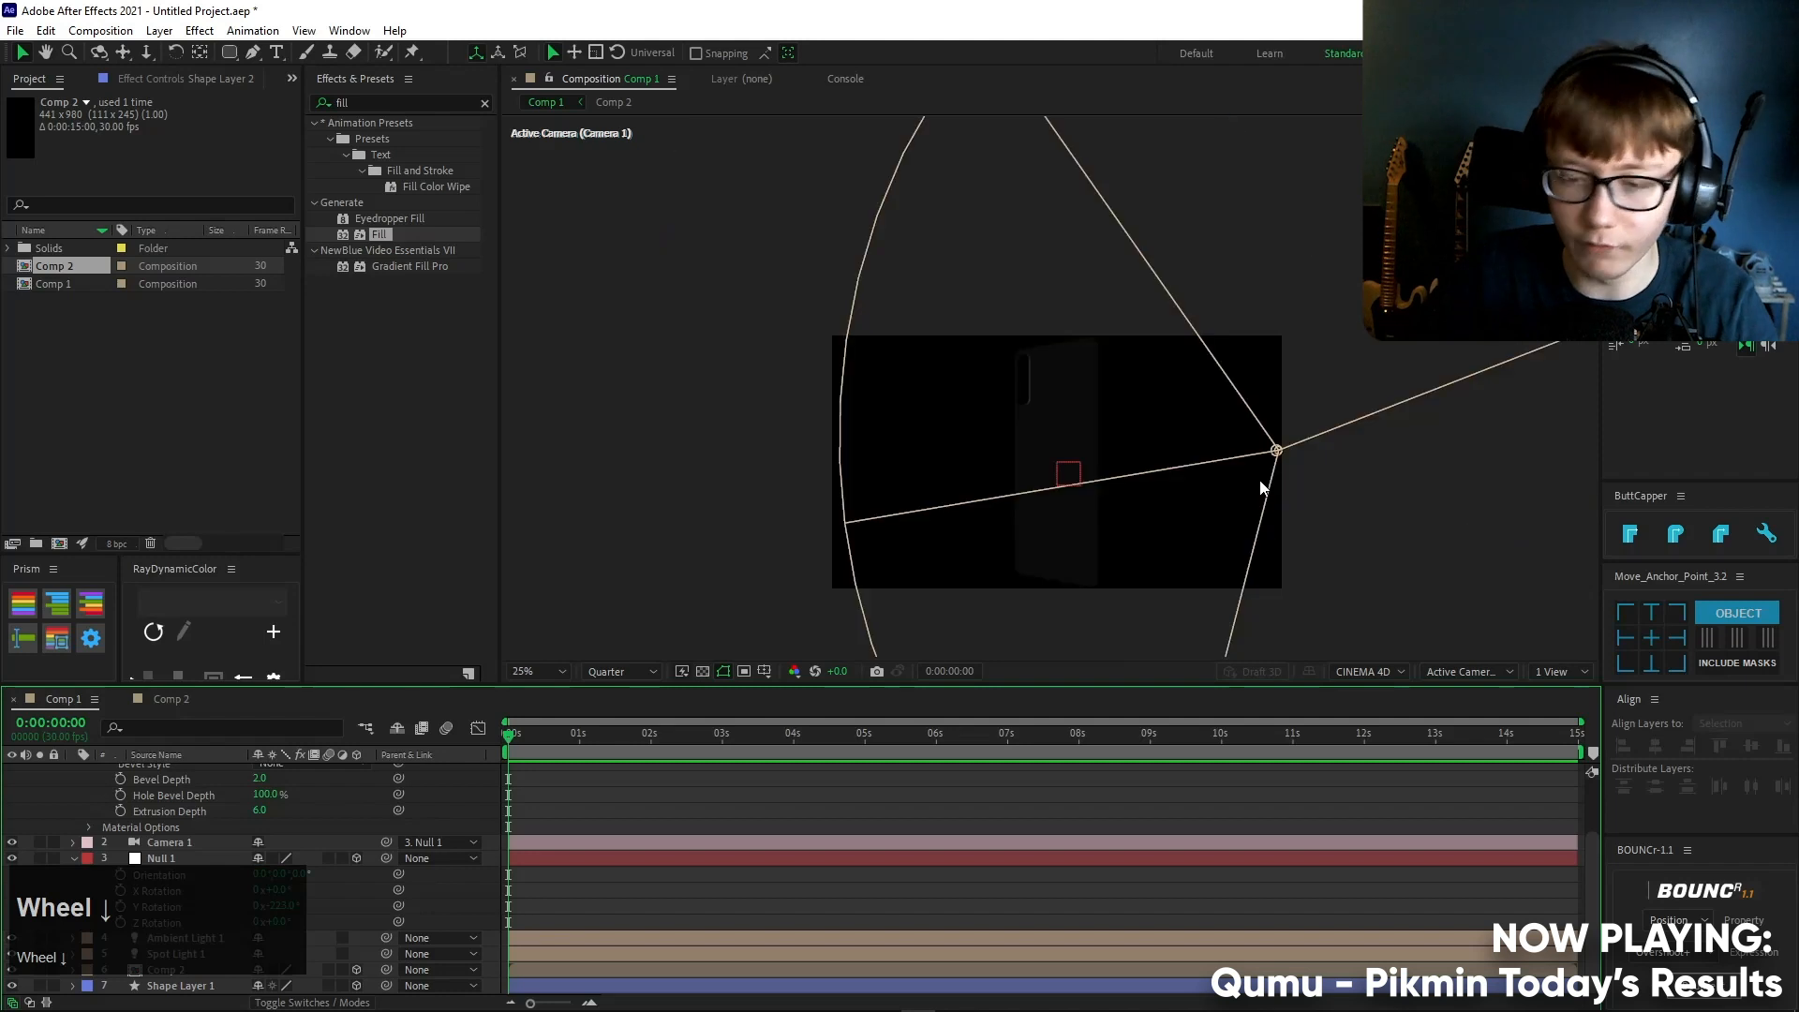
scroll(1256, 485, up, 2)
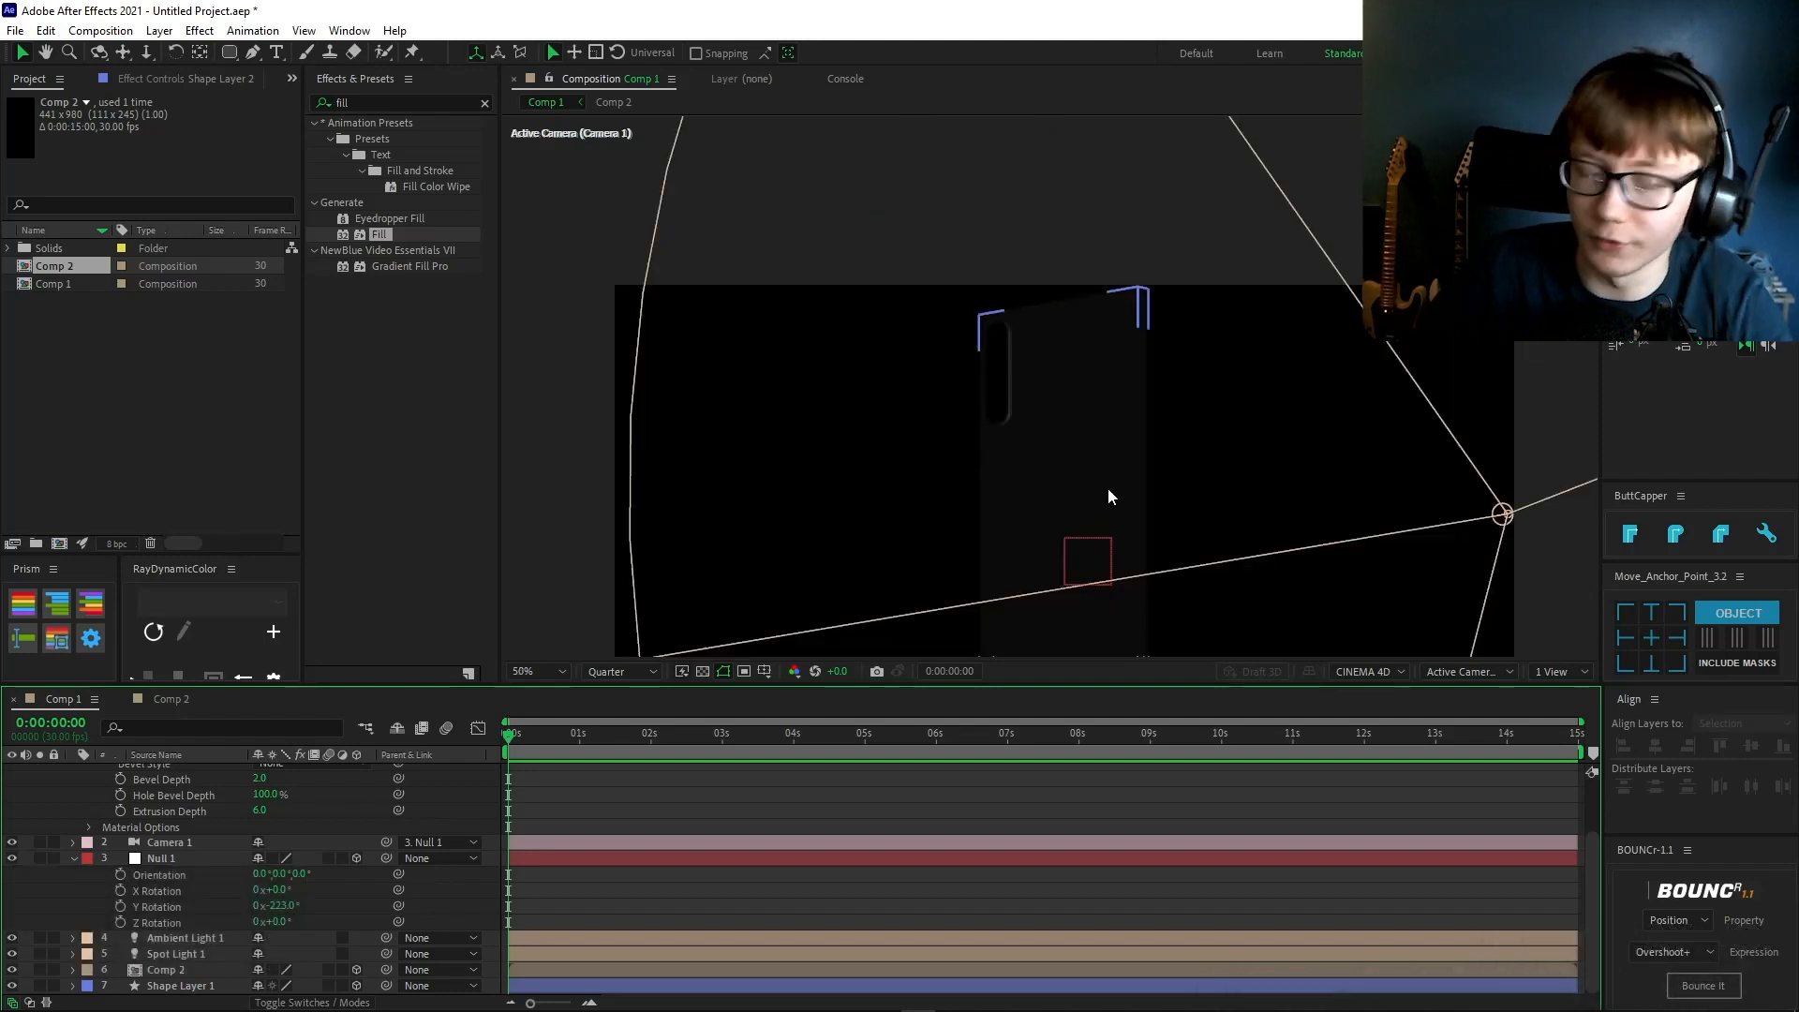
- Collapse the open layer properties and place LogoPNG.png in Comp 1 as the topmost layer
key(s)
key(s)
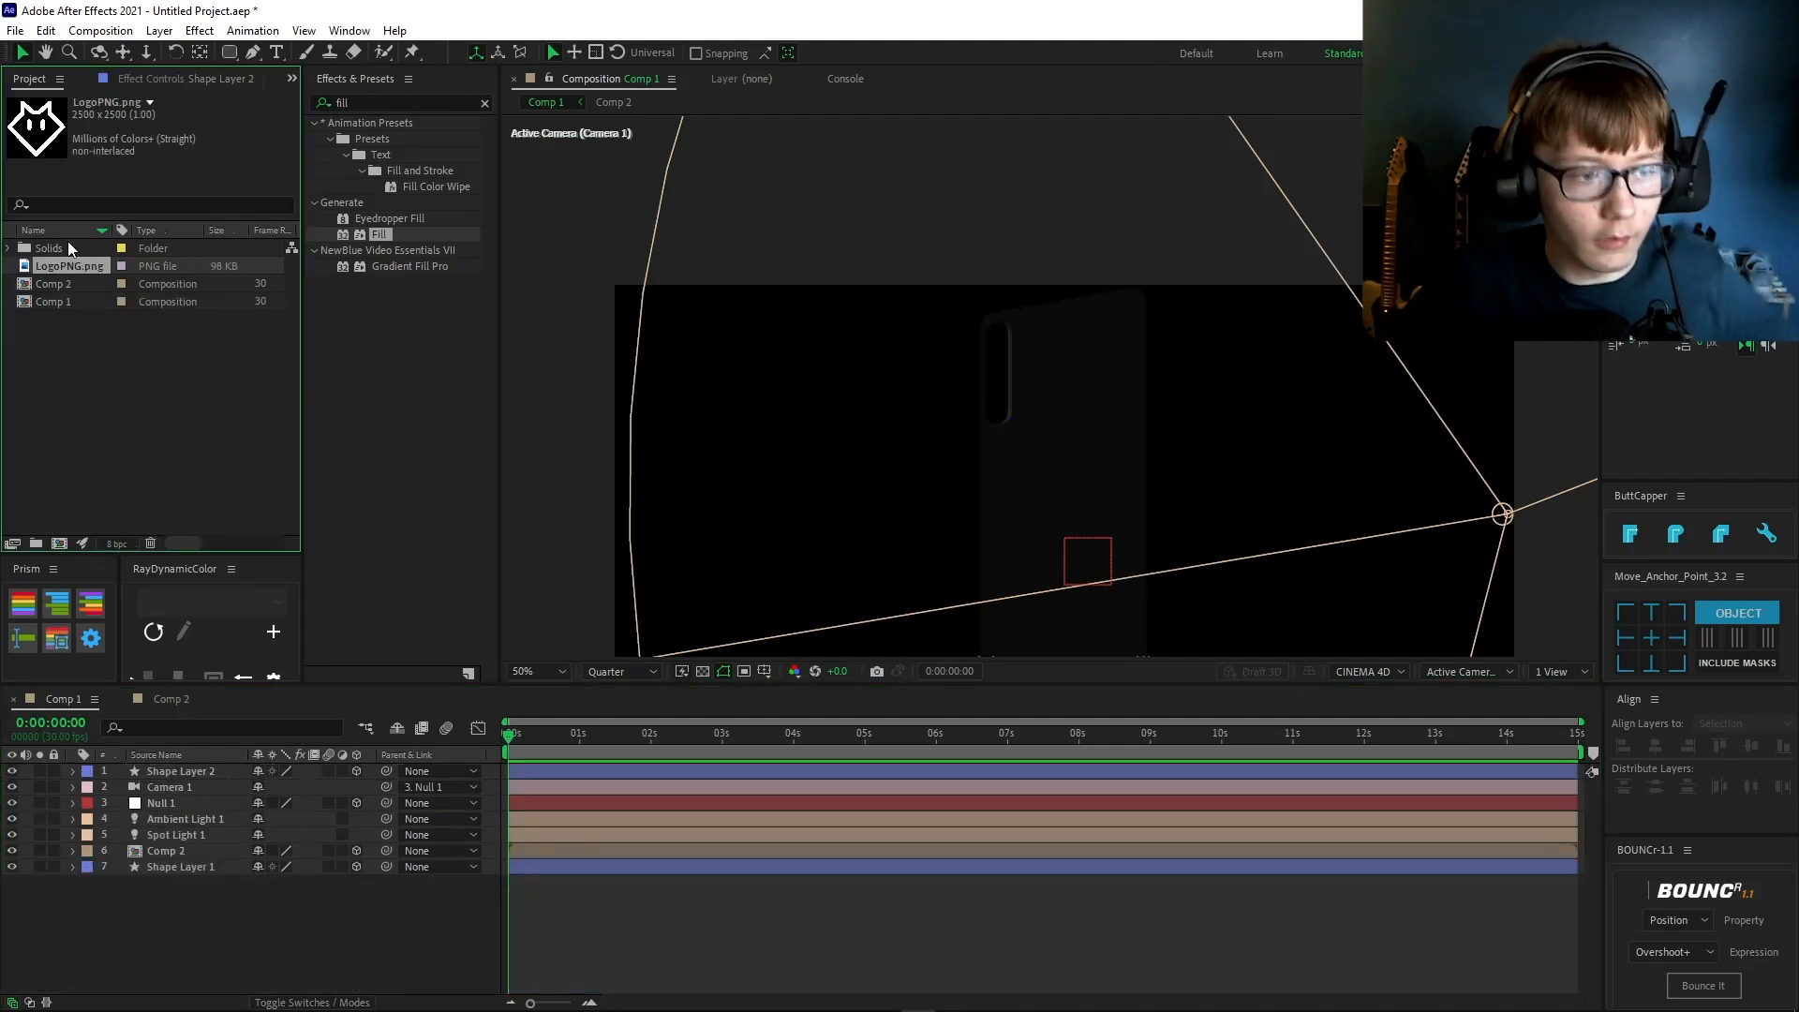
drag(62, 271, 325, 562)
drag(261, 730, 208, 767)
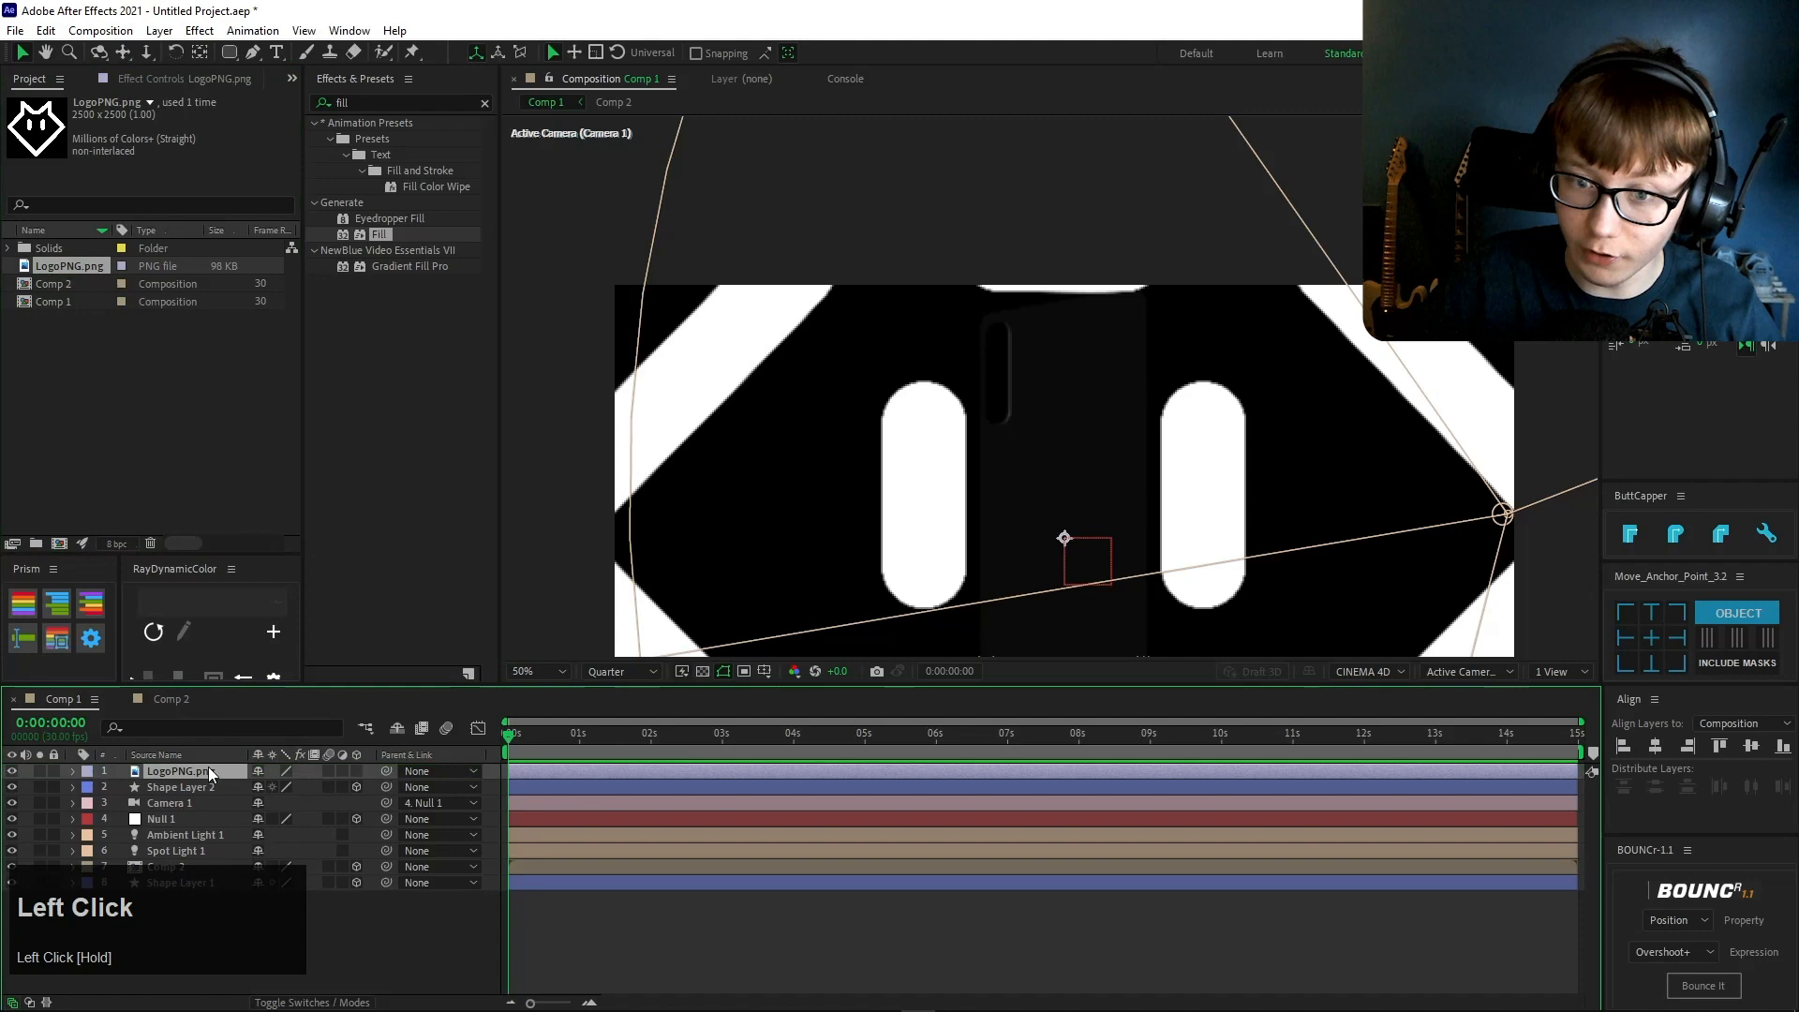
- Set Null 1's Y Rotation to 180° so the camera faces the phone's back straight on
click(163, 821)
text(r)
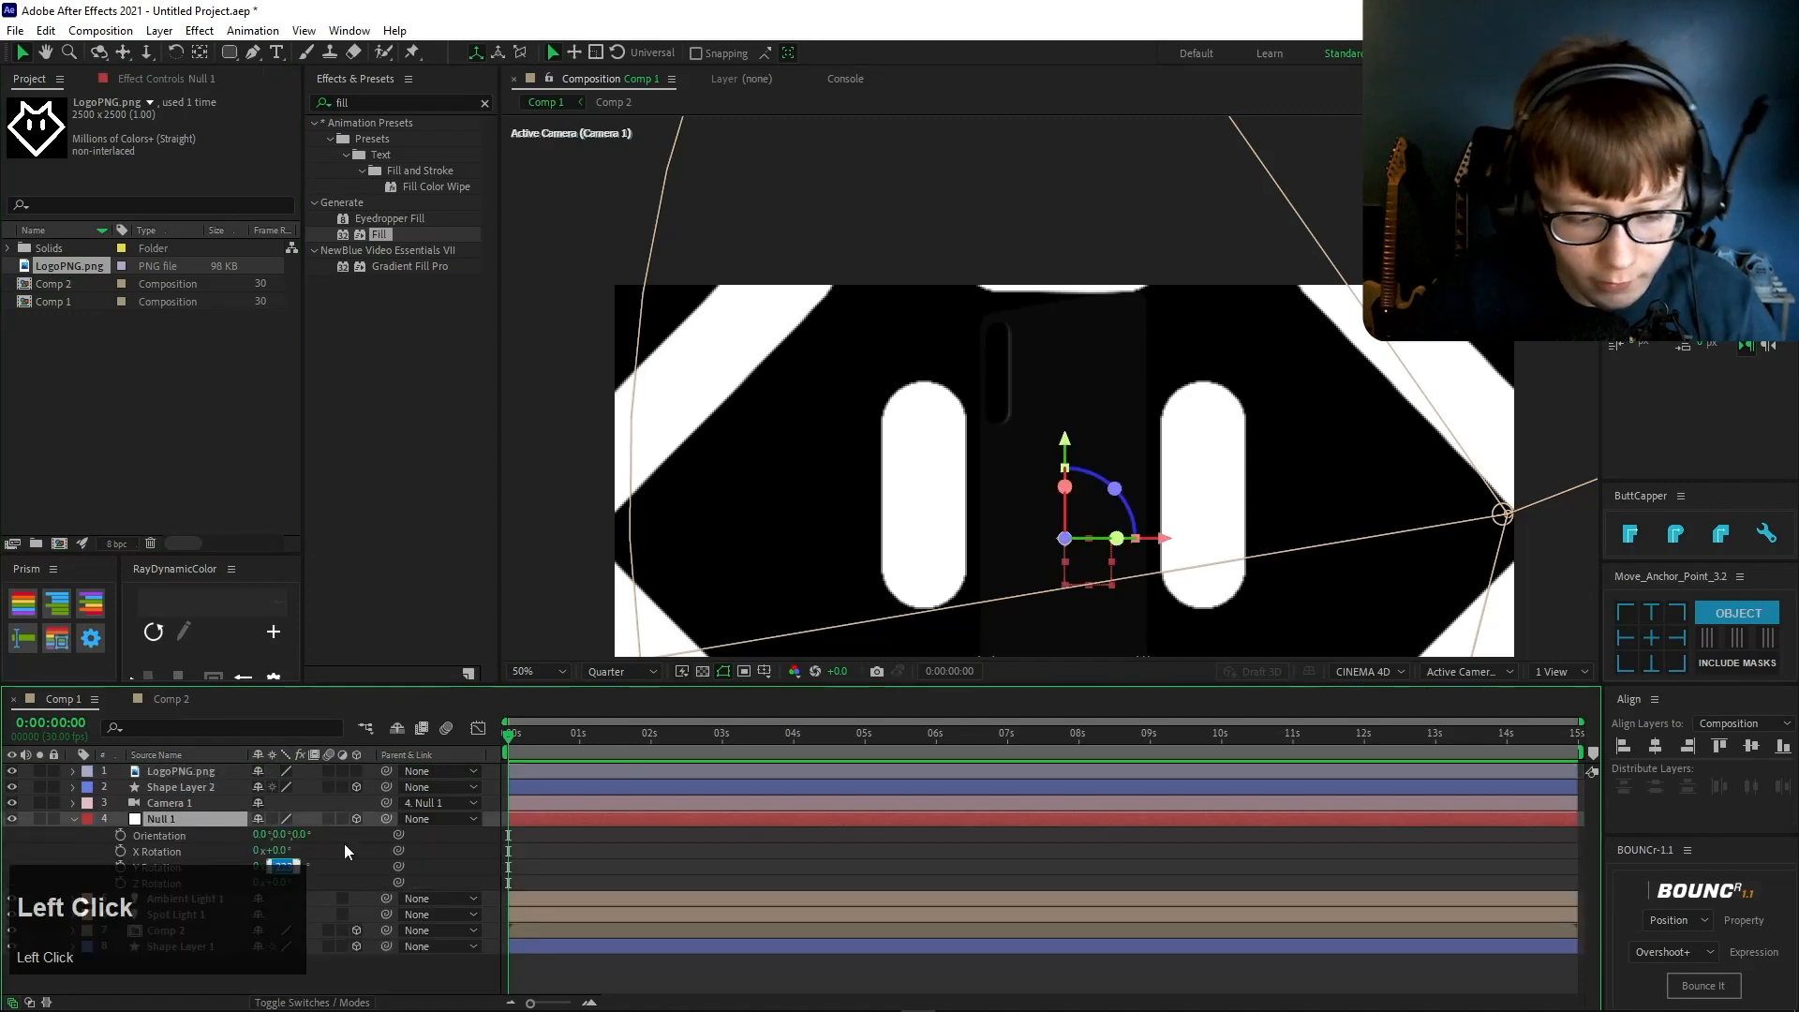
text(180)
key(Return)
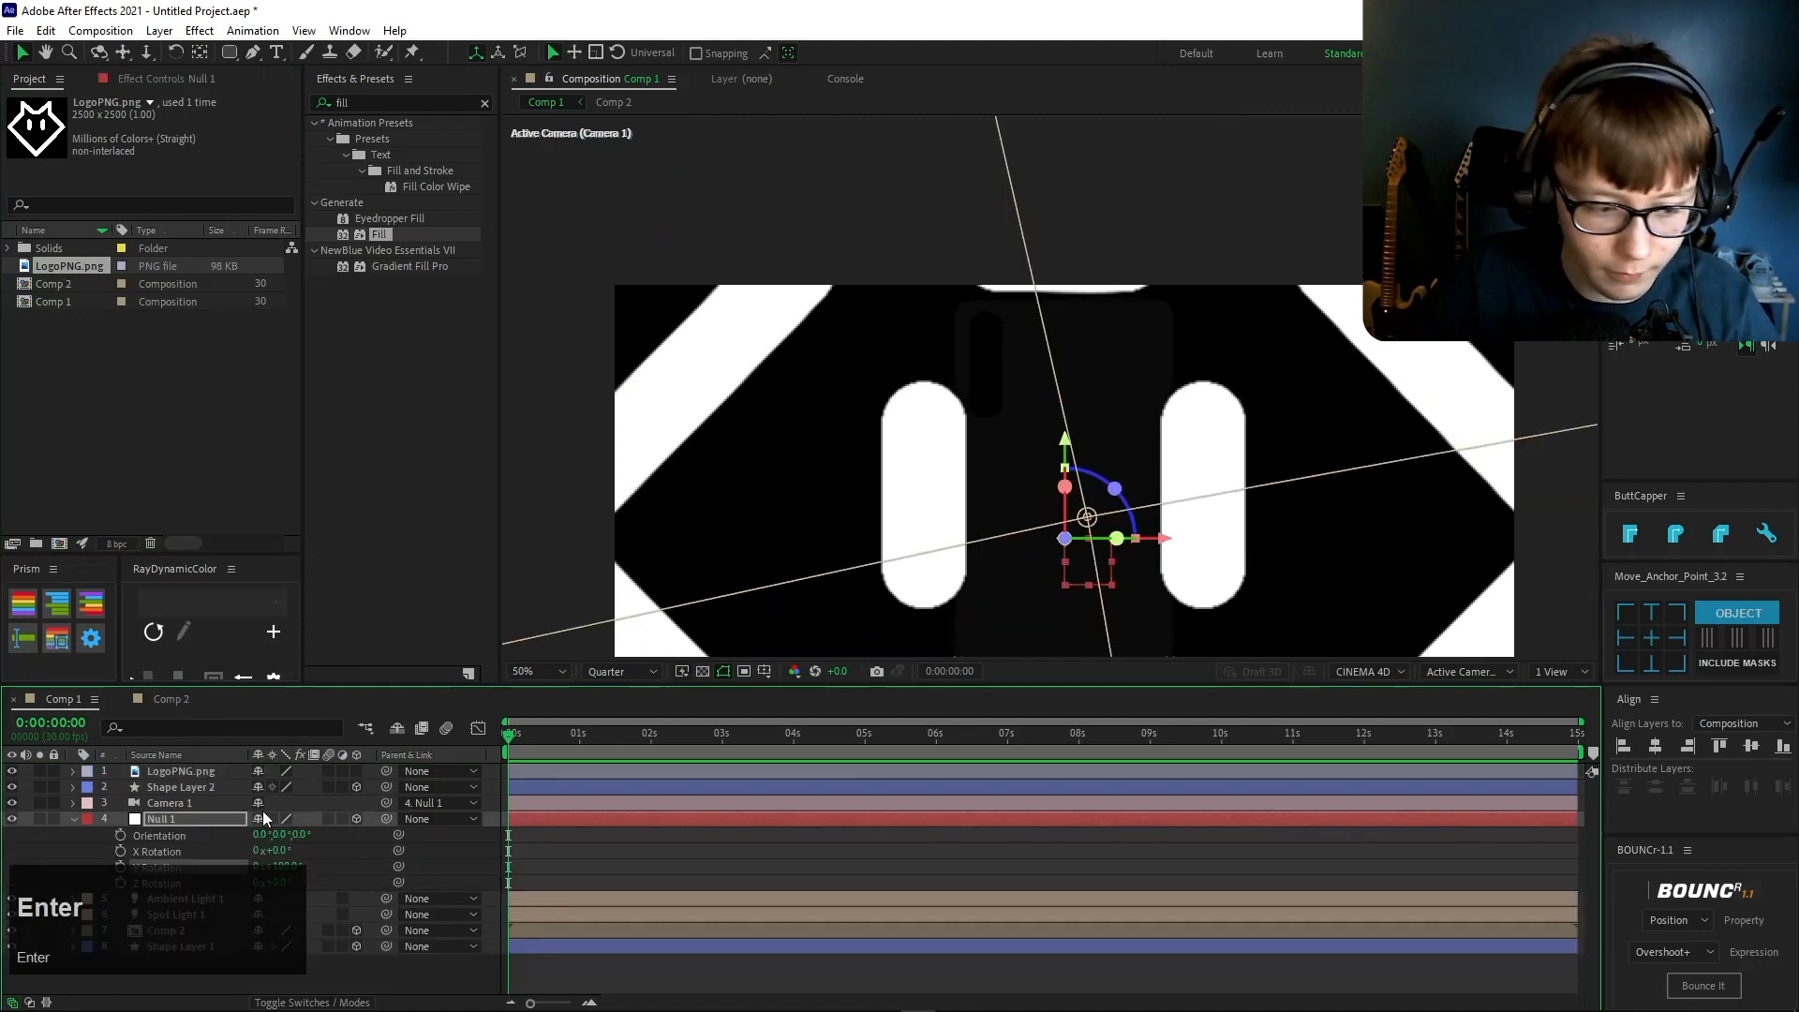
- Make the LogoPNG.png layer 3D and scale it down to 12%
click(189, 756)
click(191, 765)
click(357, 771)
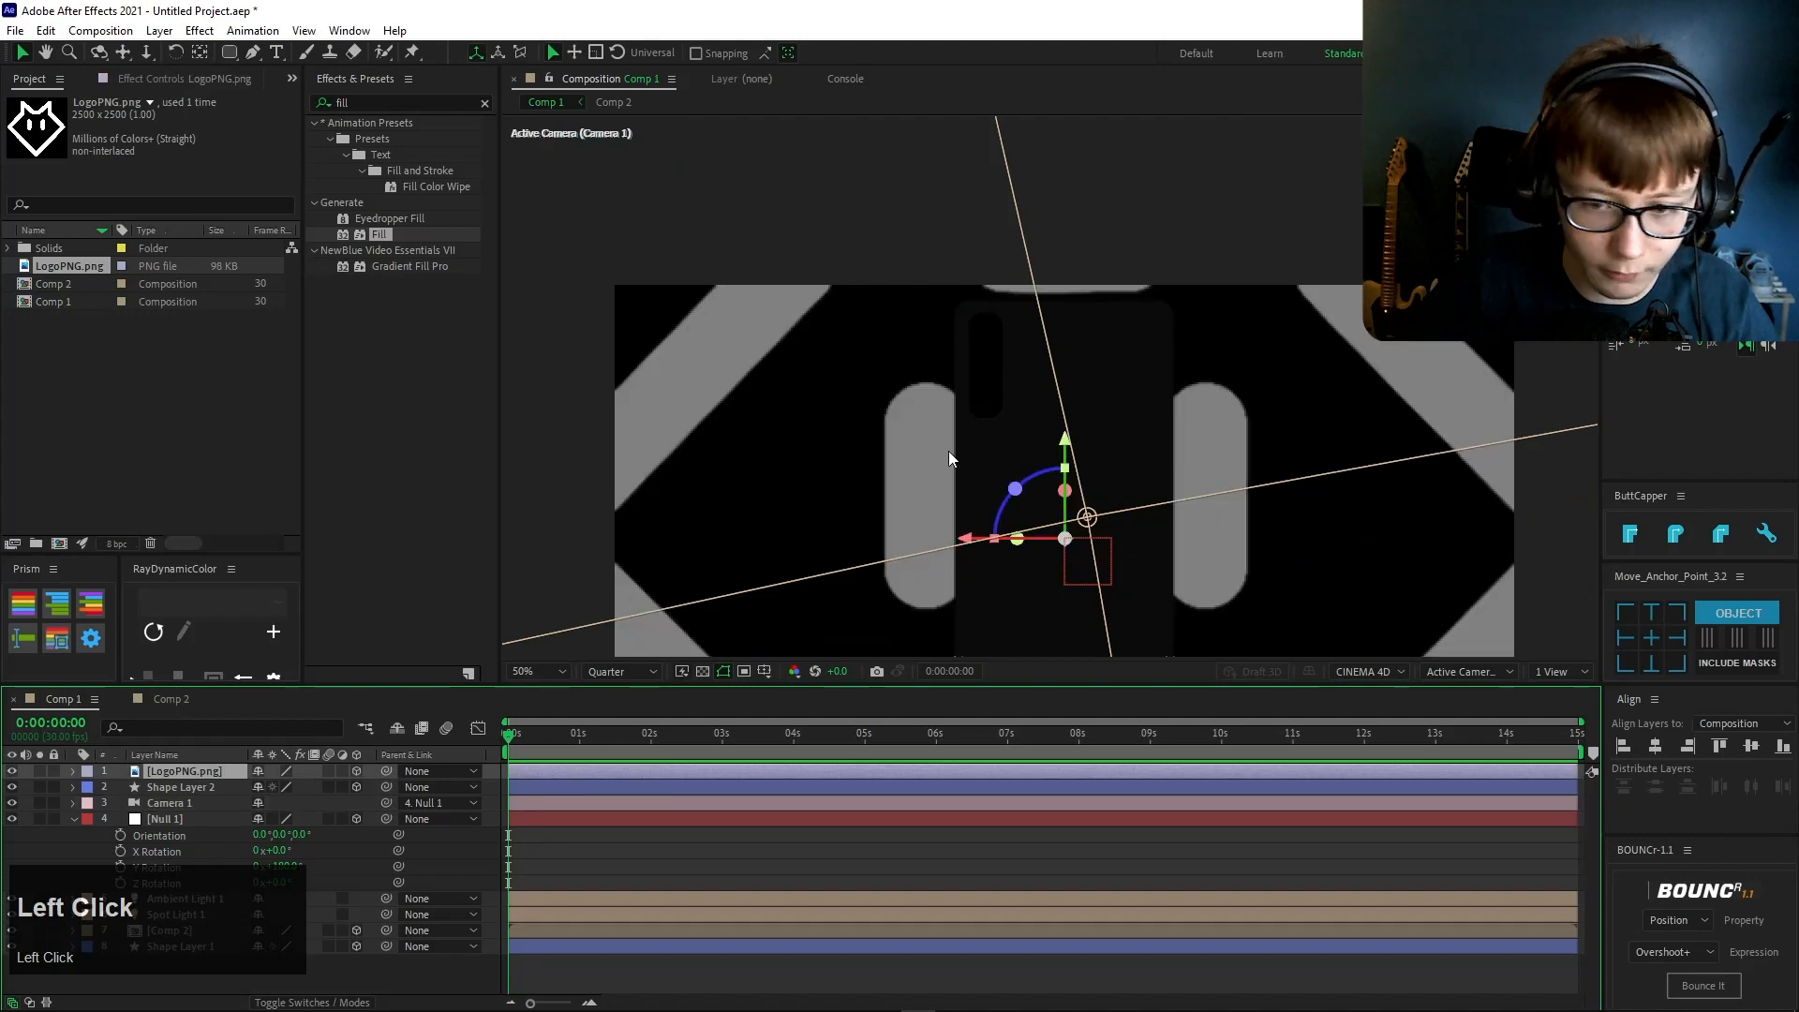
scroll(948, 452, up, 1)
scroll(948, 452, down, 1)
key(s)
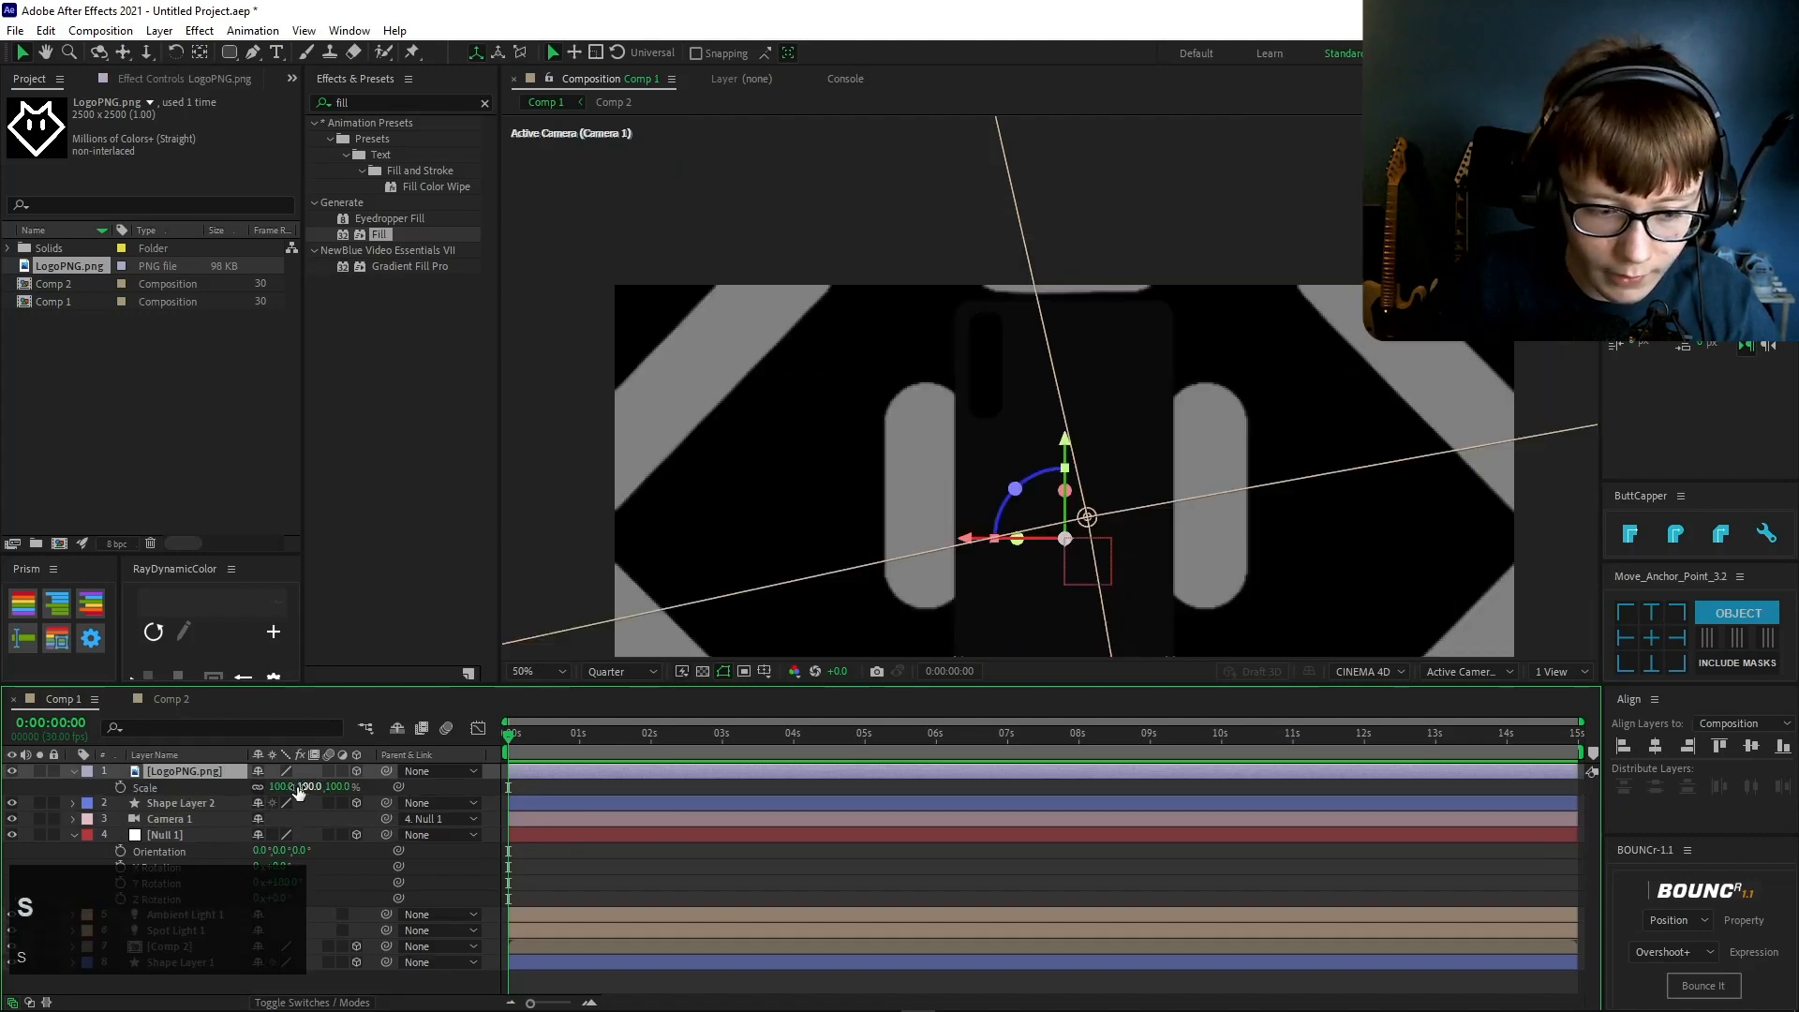
drag(298, 790, 212, 792)
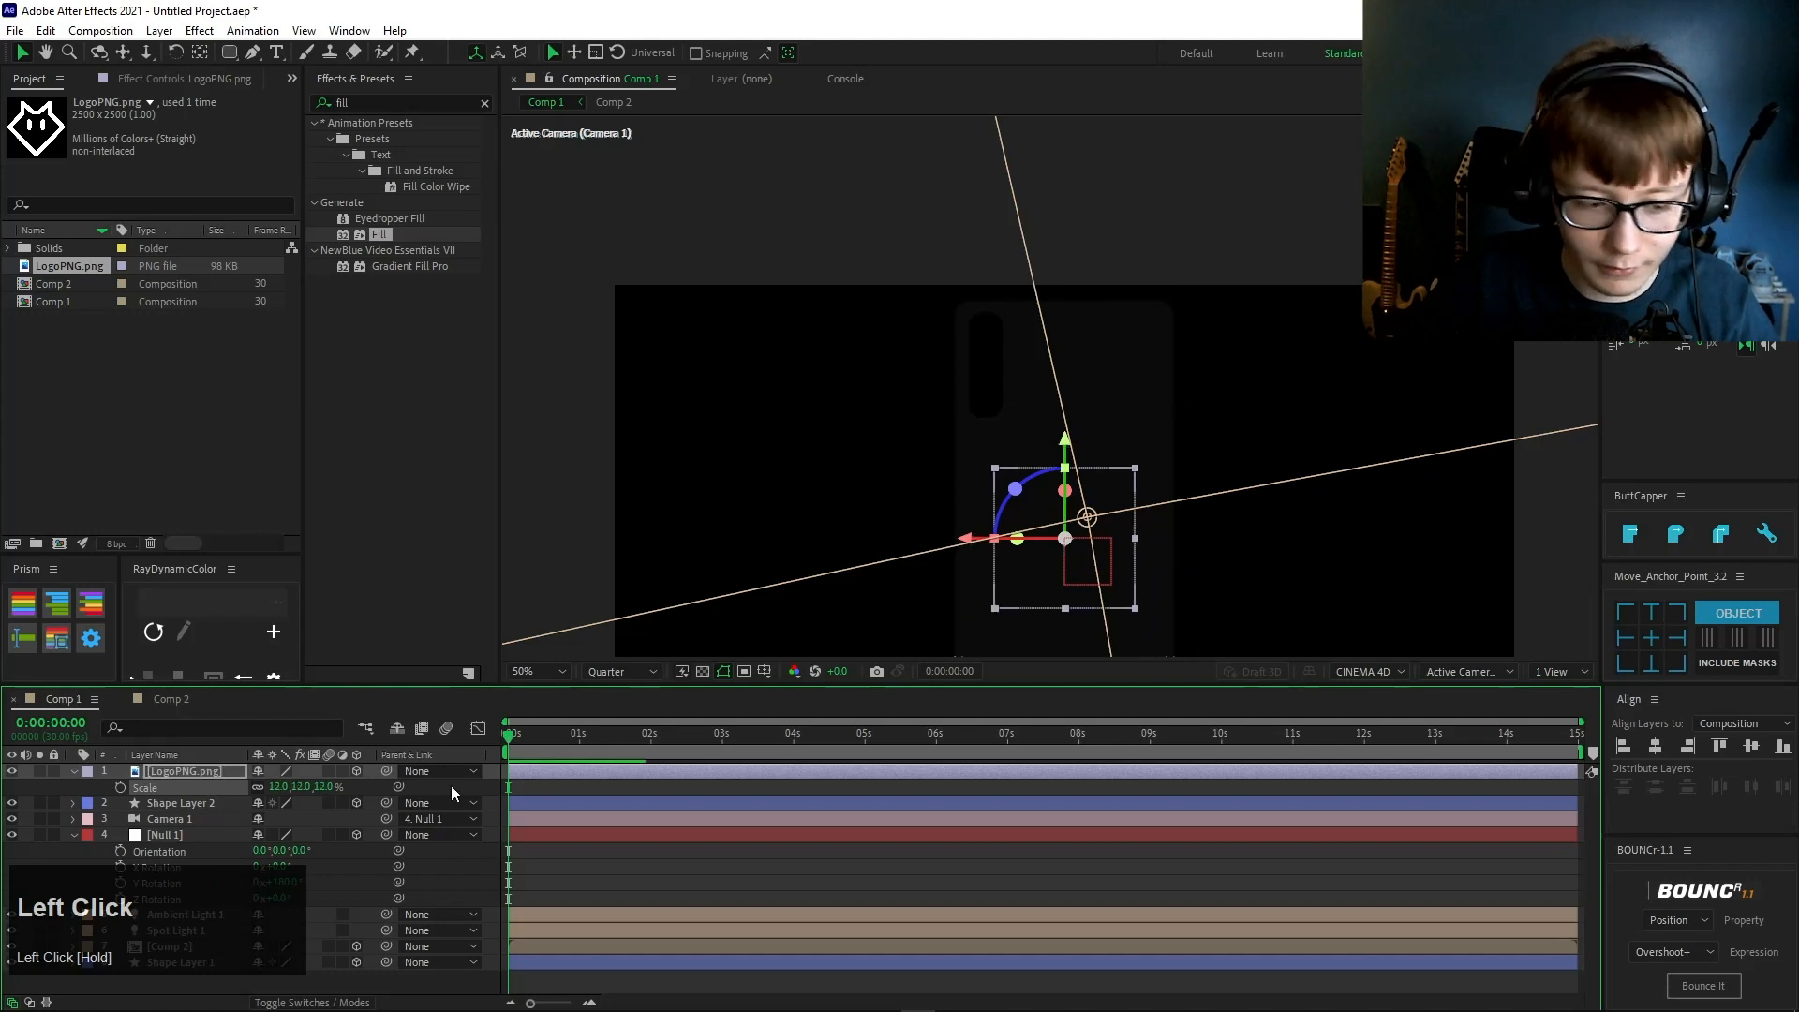
- Set the logo layer's Z position to 33, matching the depth of Shape Layer 2
key(p)
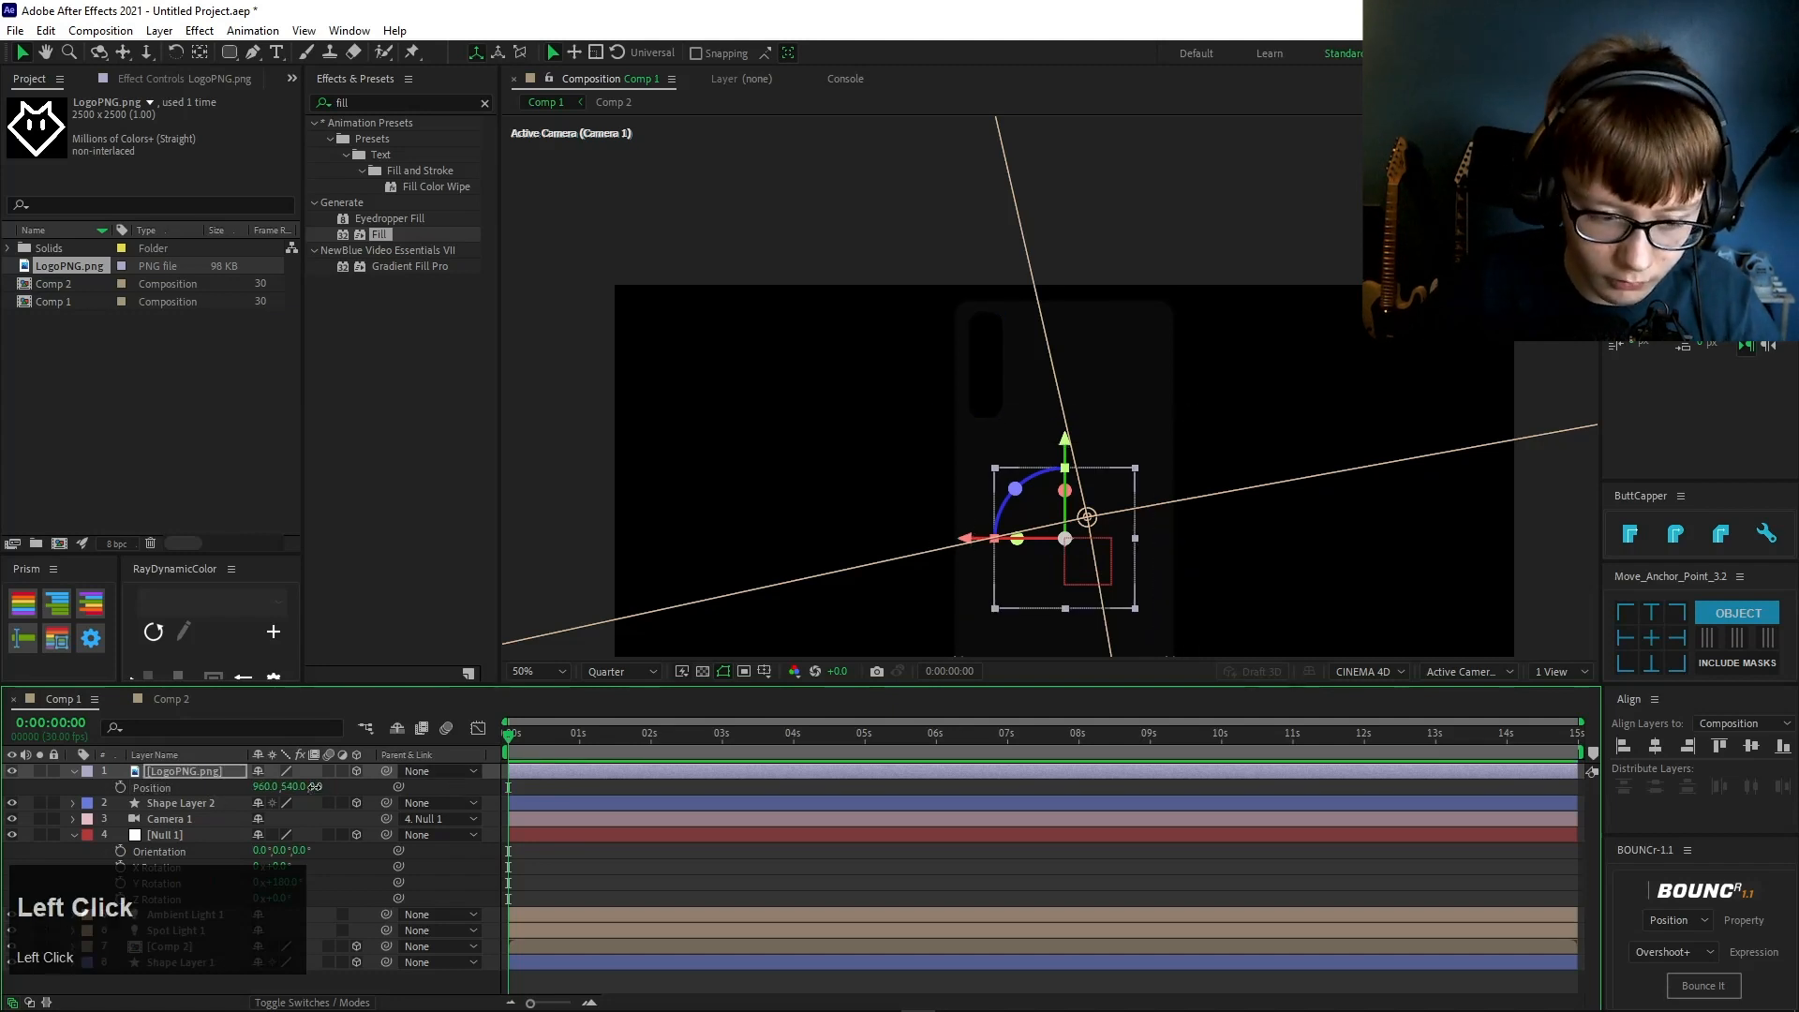
click(324, 834)
scroll(339, 848, down, 1)
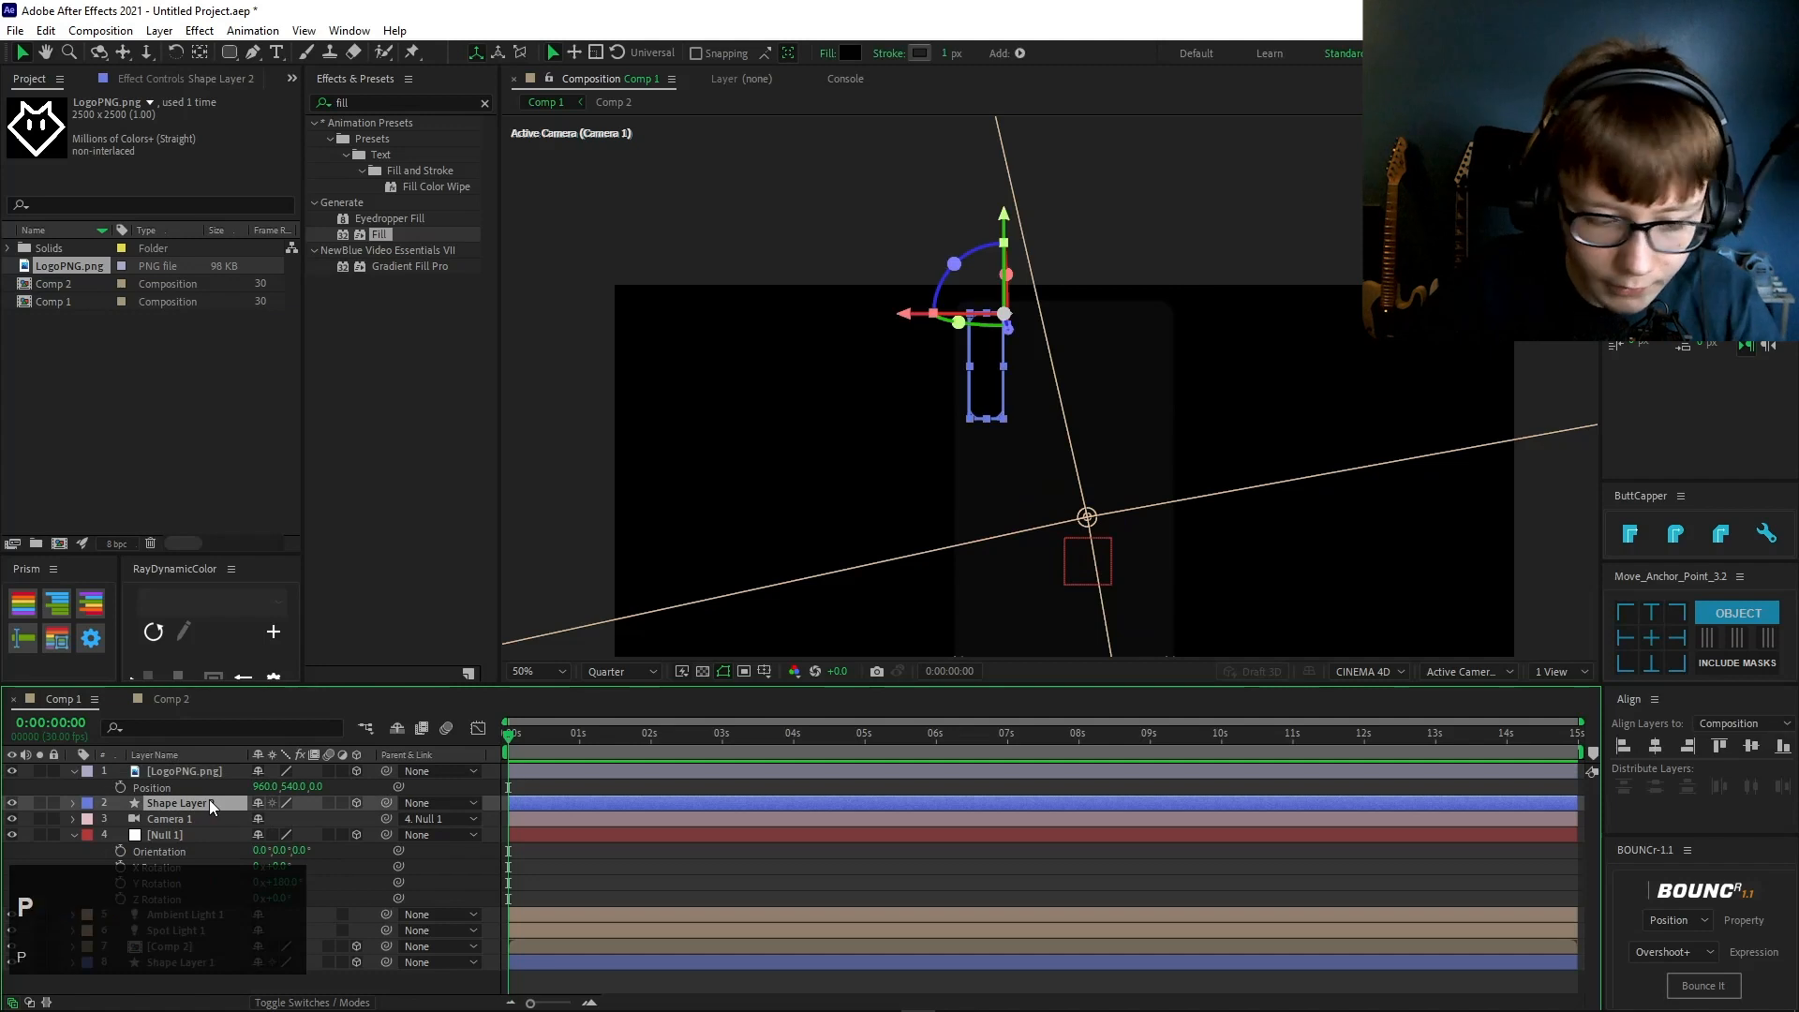
key(p)
click(337, 787)
key(3)
click(321, 785)
text(33)
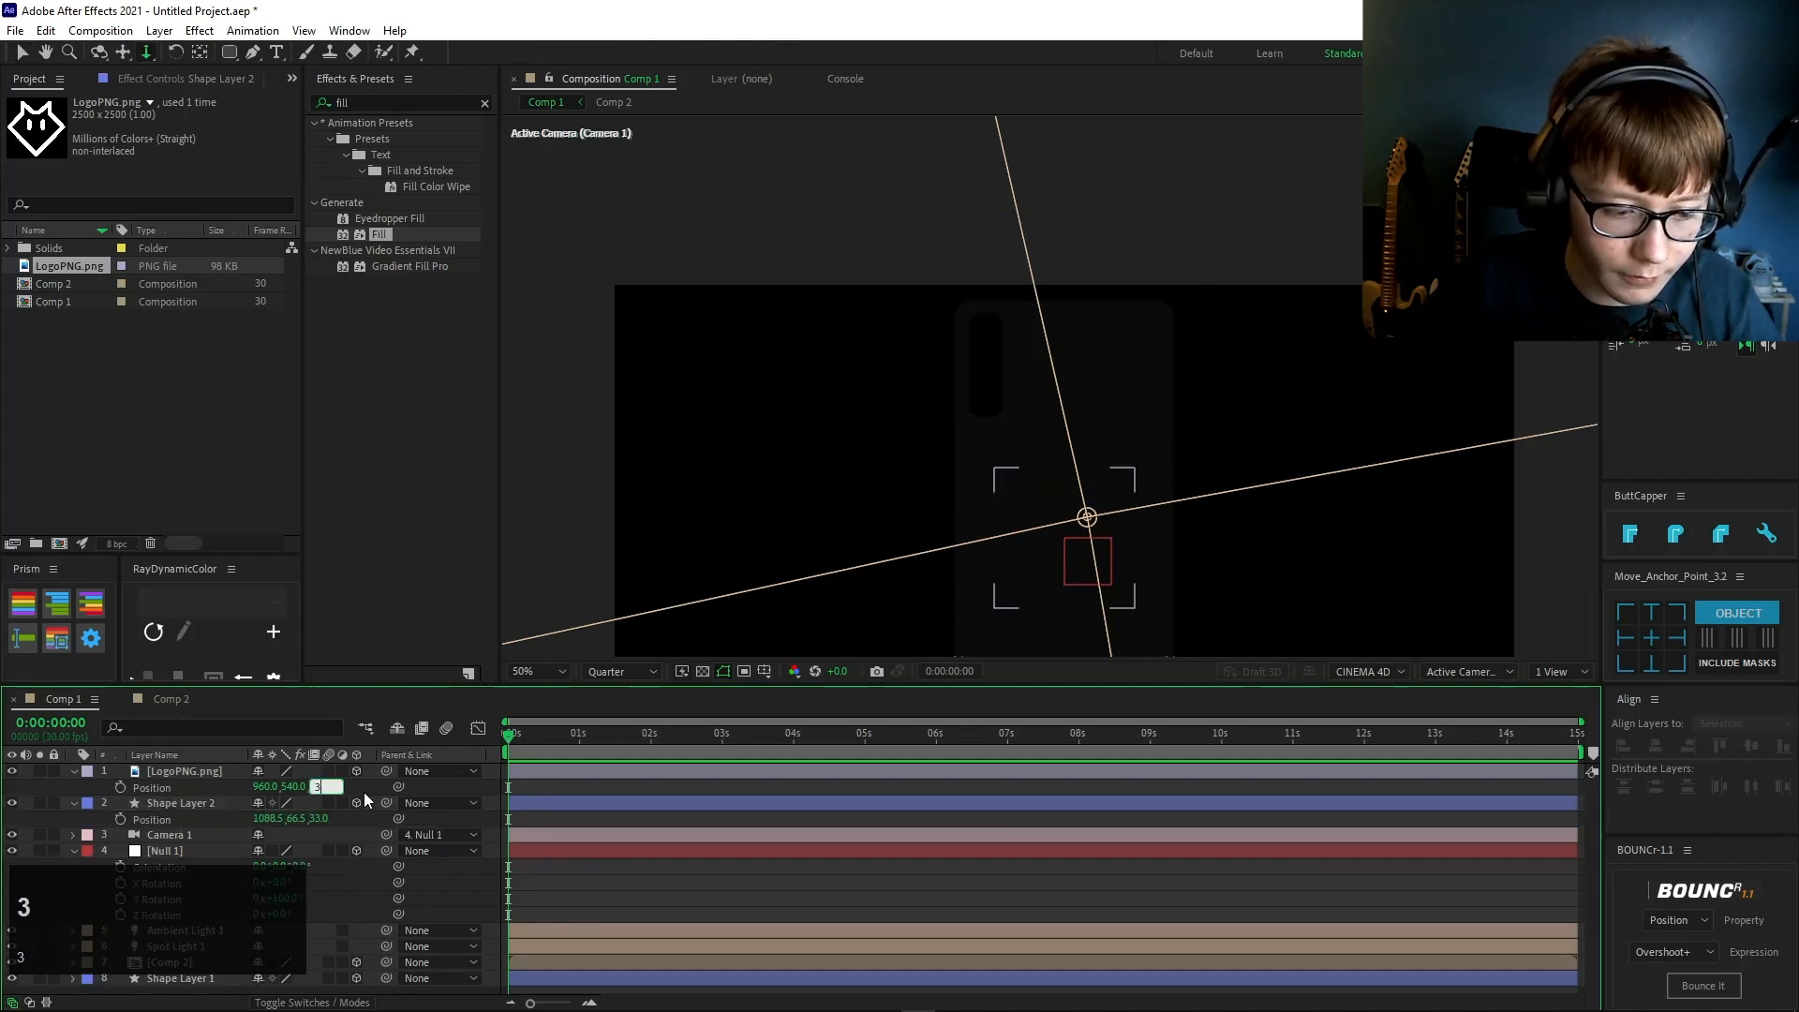
click(391, 783)
scroll(1104, 602, down, 2)
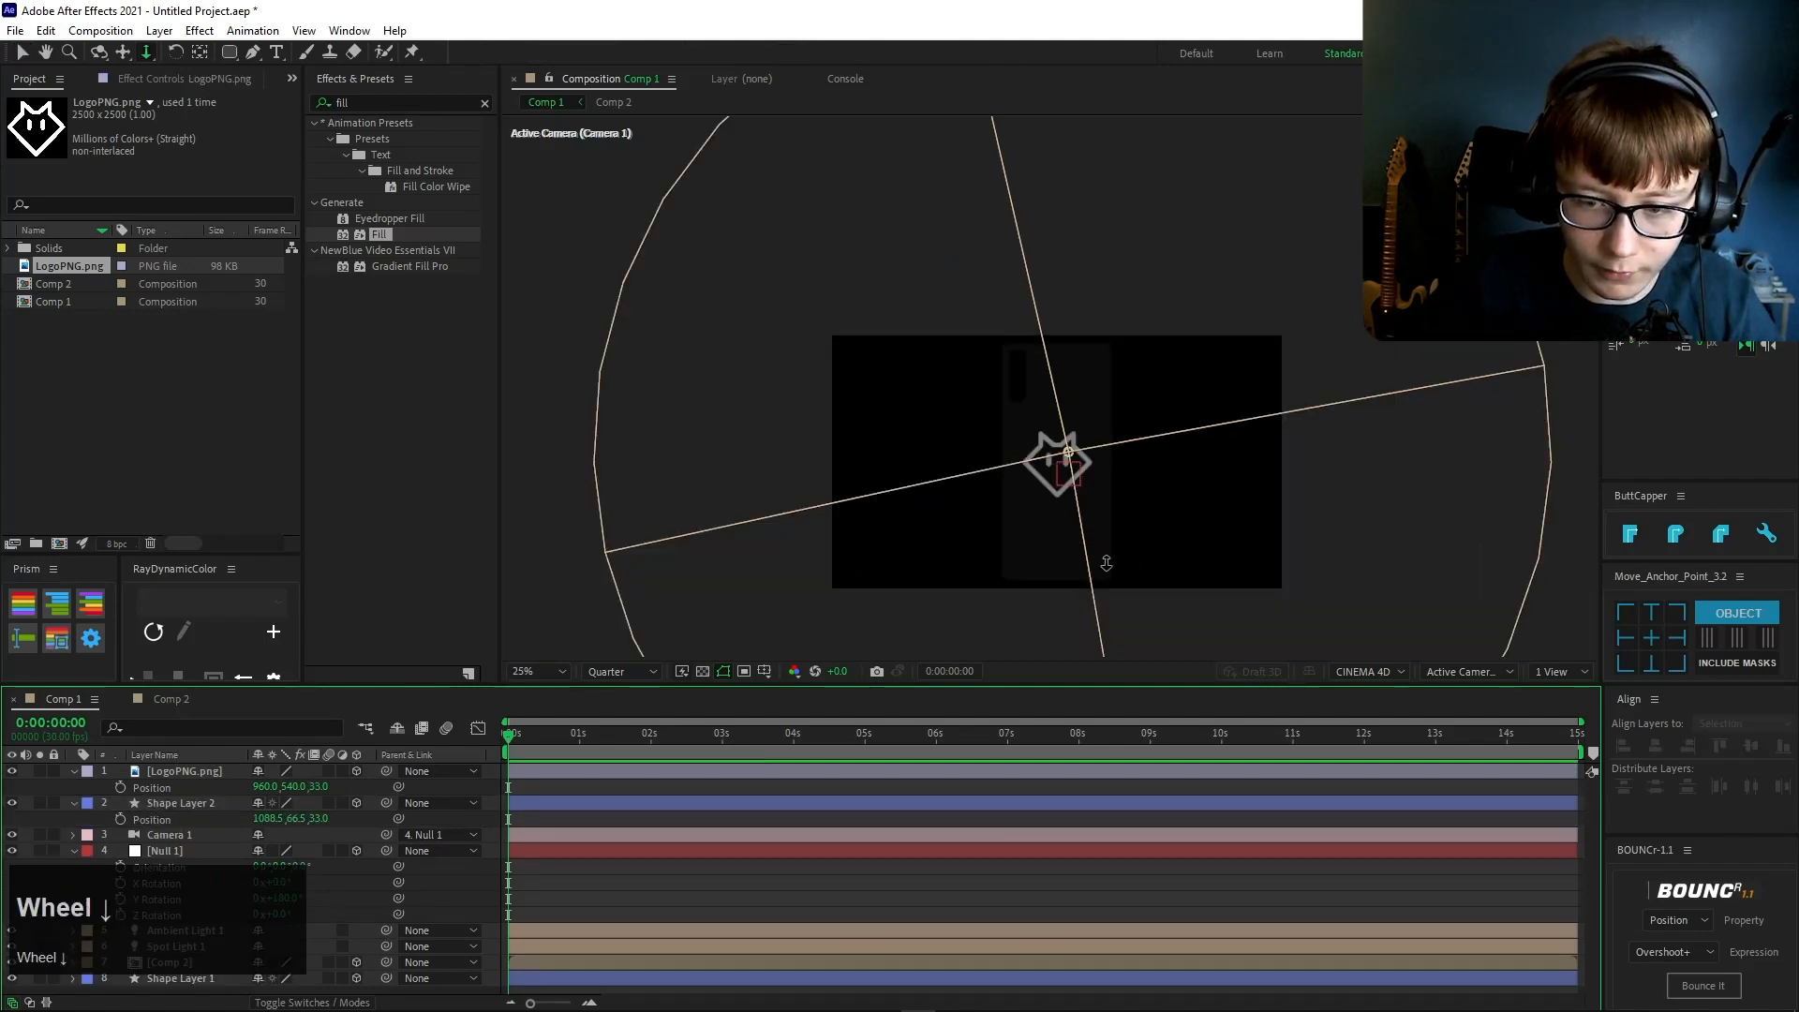
- Fit the composition in the viewer and reduce the logo layer's scale to 8%
click(609, 671)
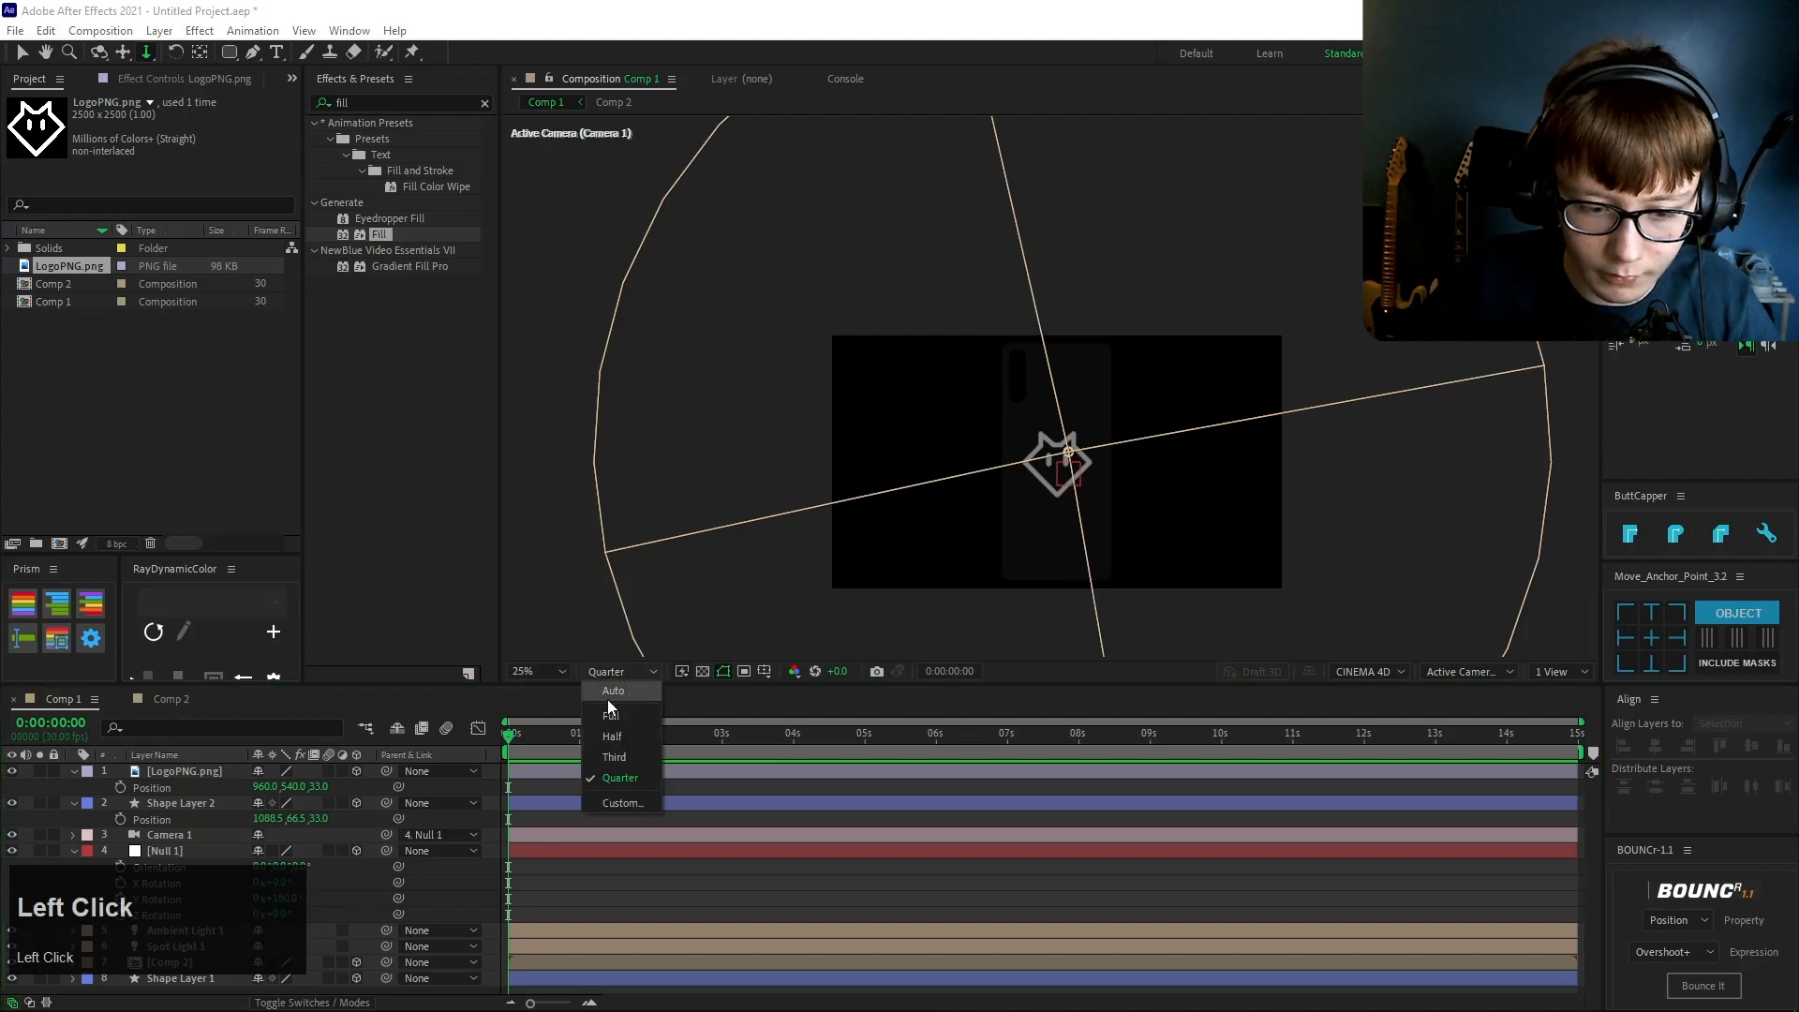
click(535, 668)
click(538, 668)
click(560, 393)
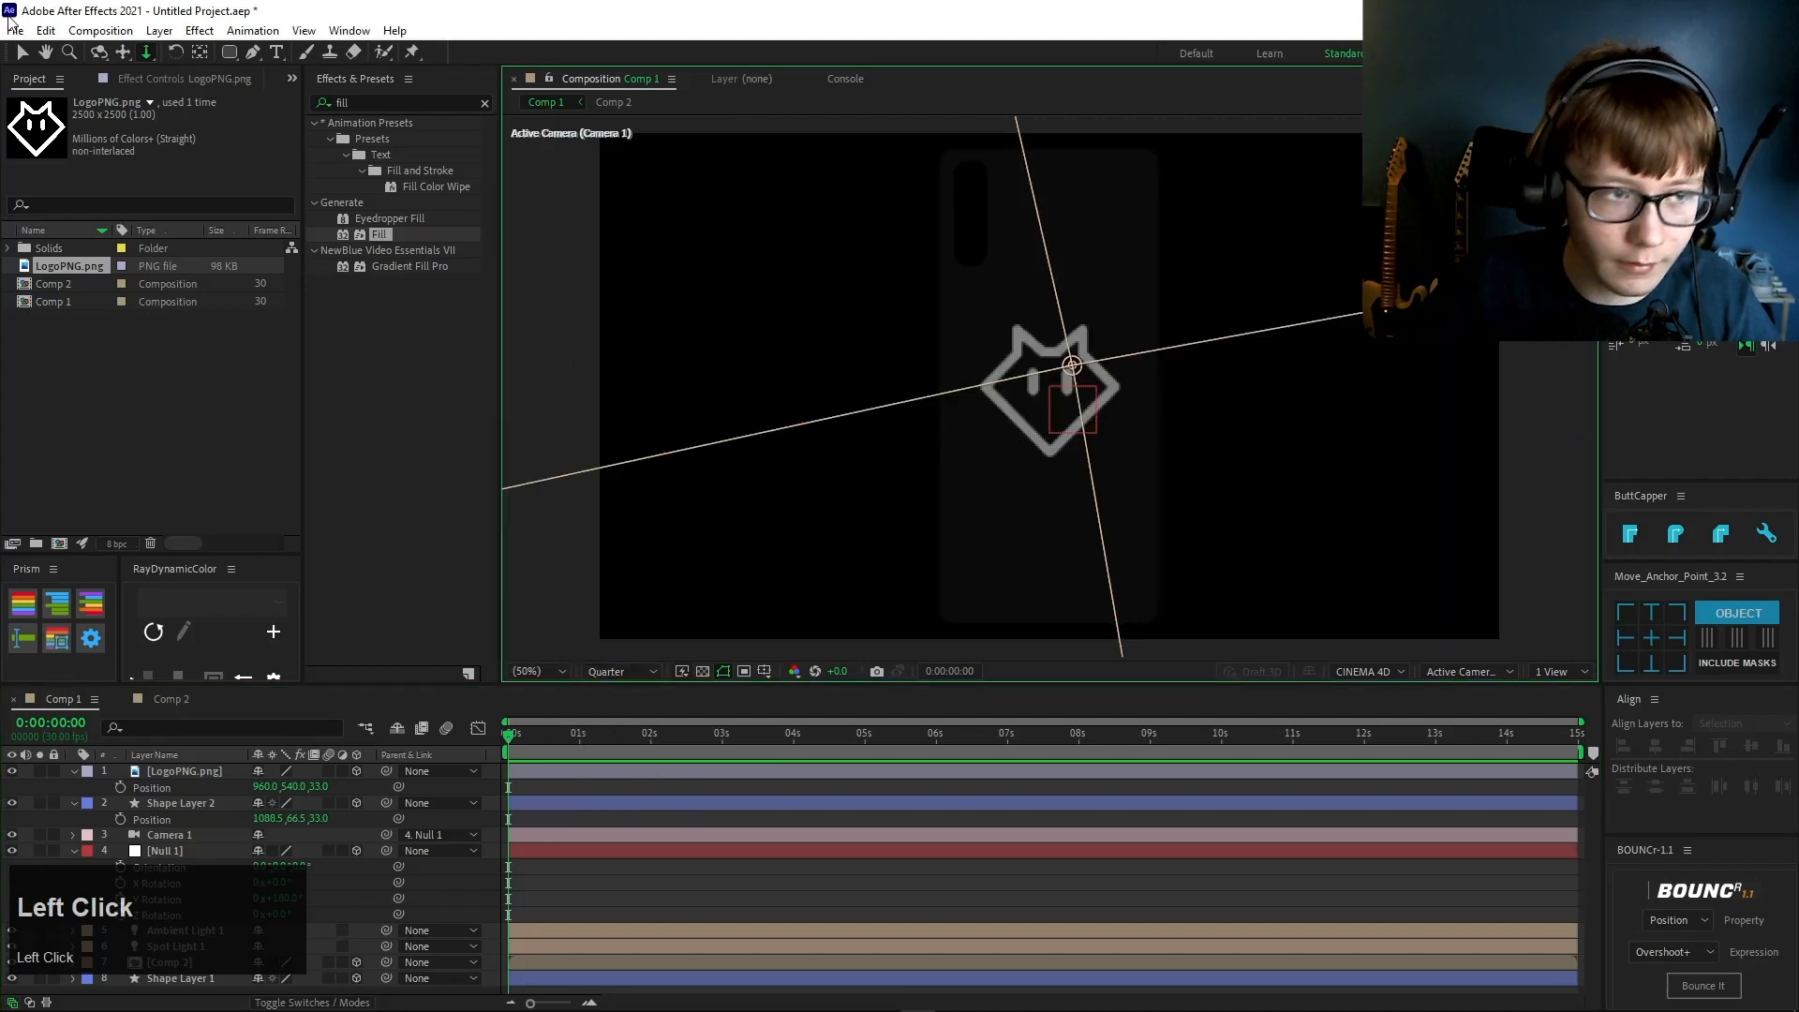
click(23, 52)
click(193, 773)
key(s)
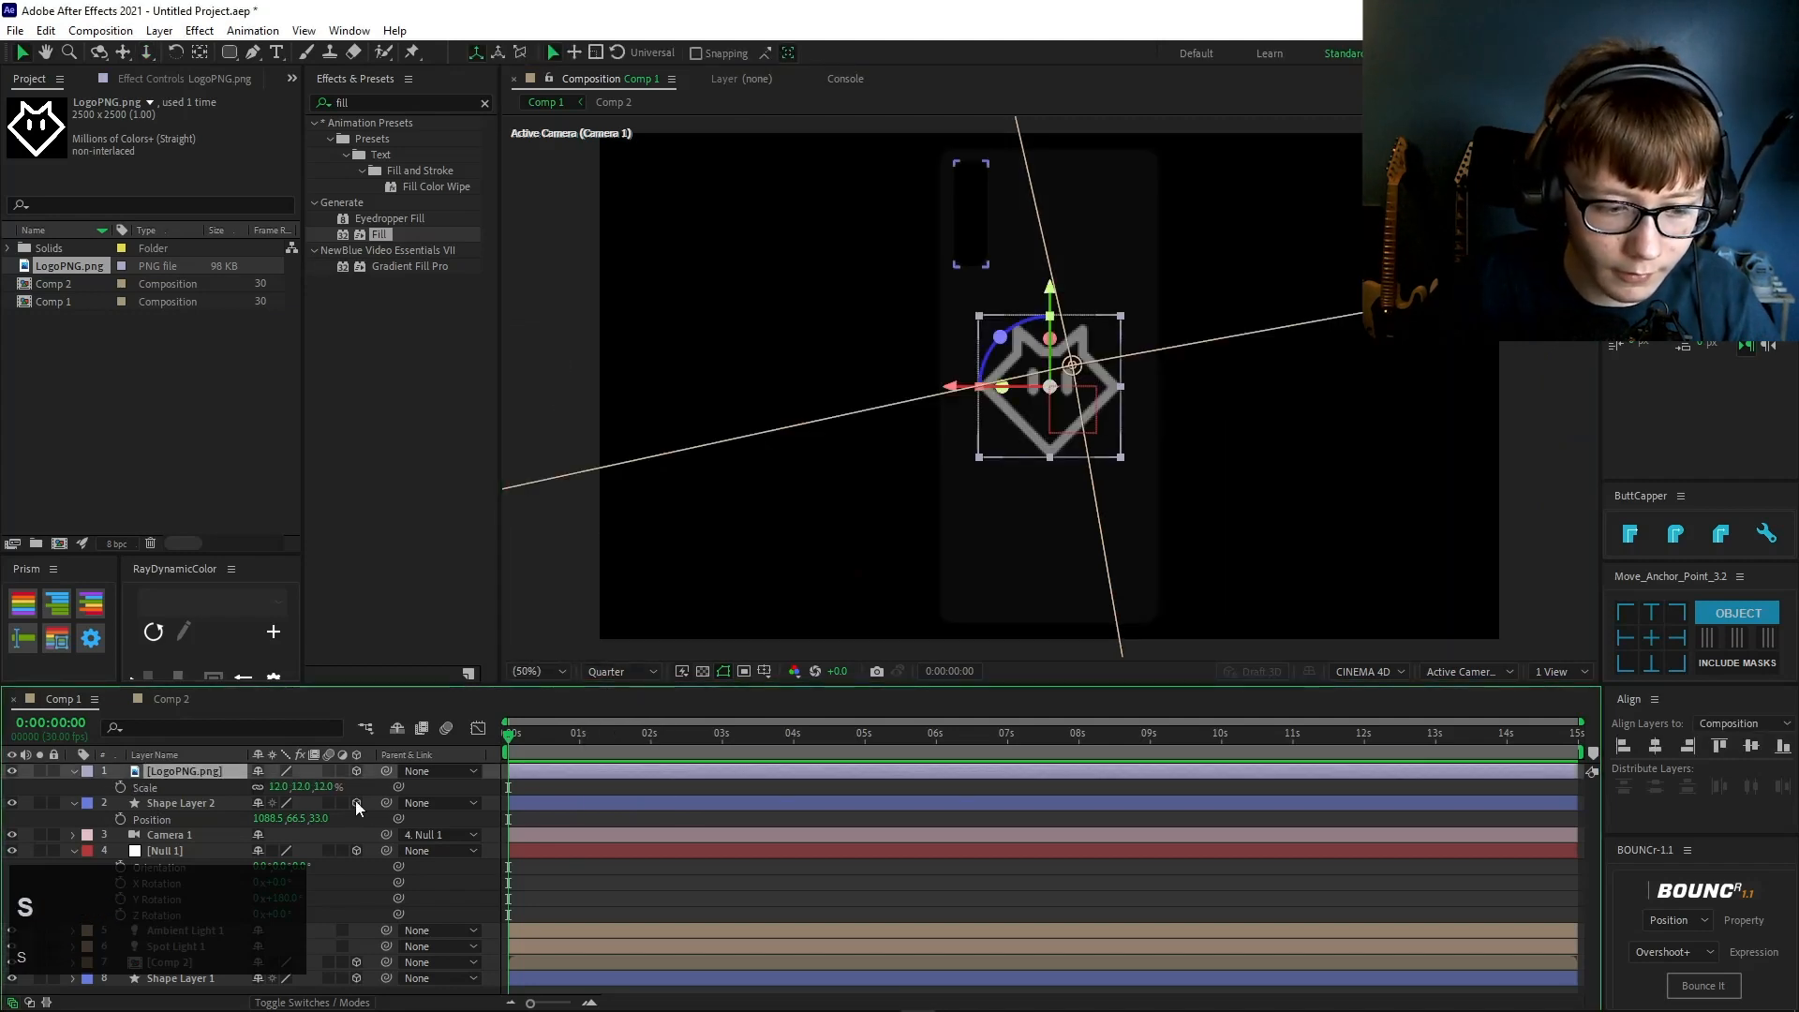
click(303, 786)
text(8)
key(Return)
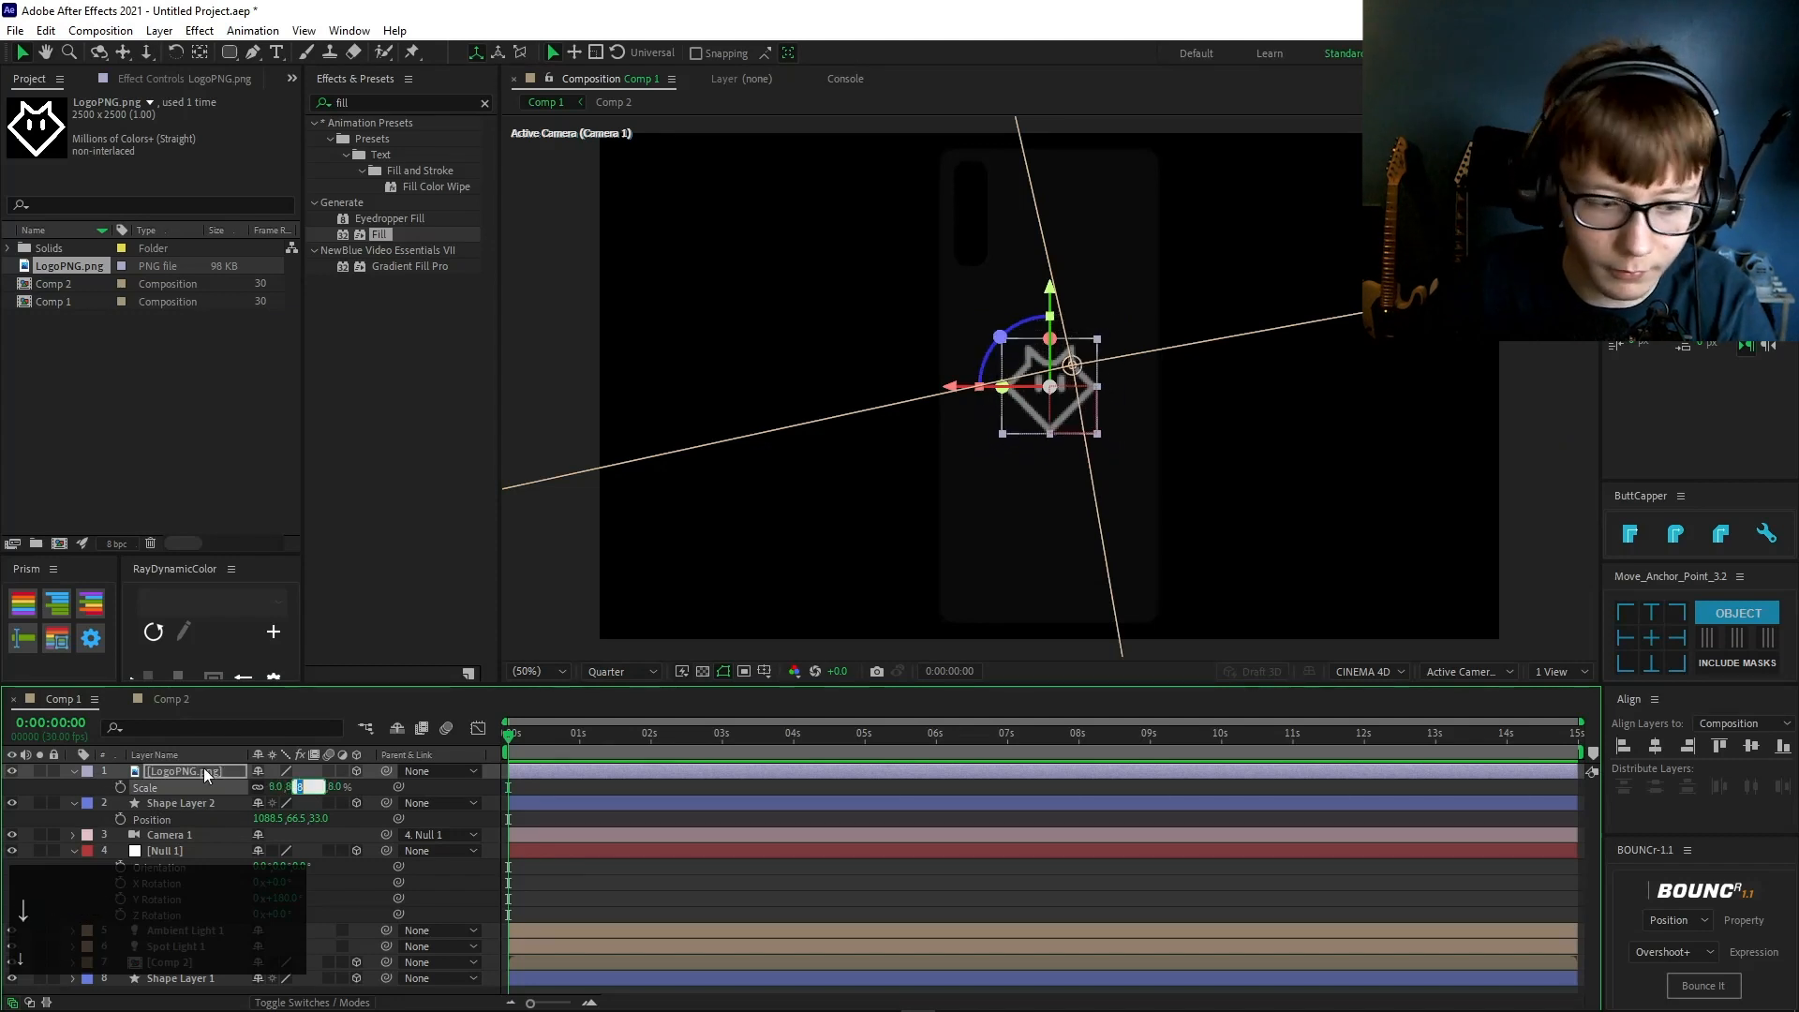
- Move the logo higher on the phone's back by setting its Y position to 440
click(154, 761)
key(p)
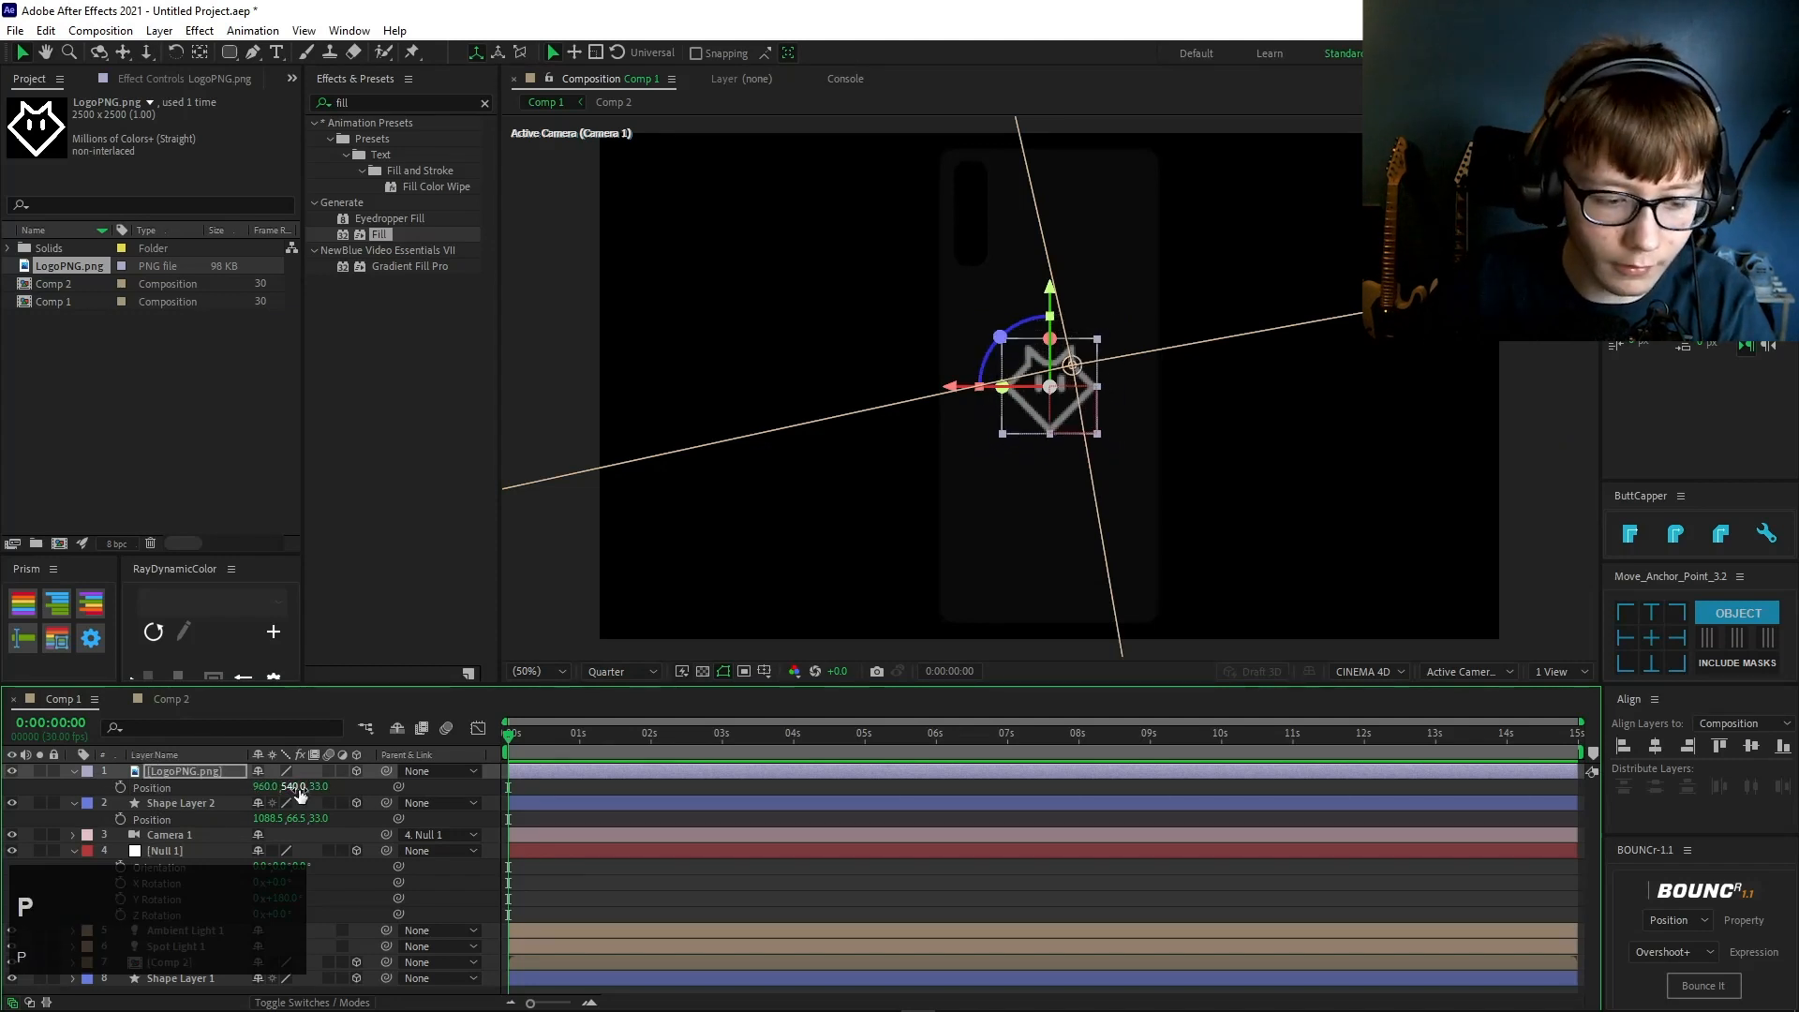
drag(300, 792, 202, 793)
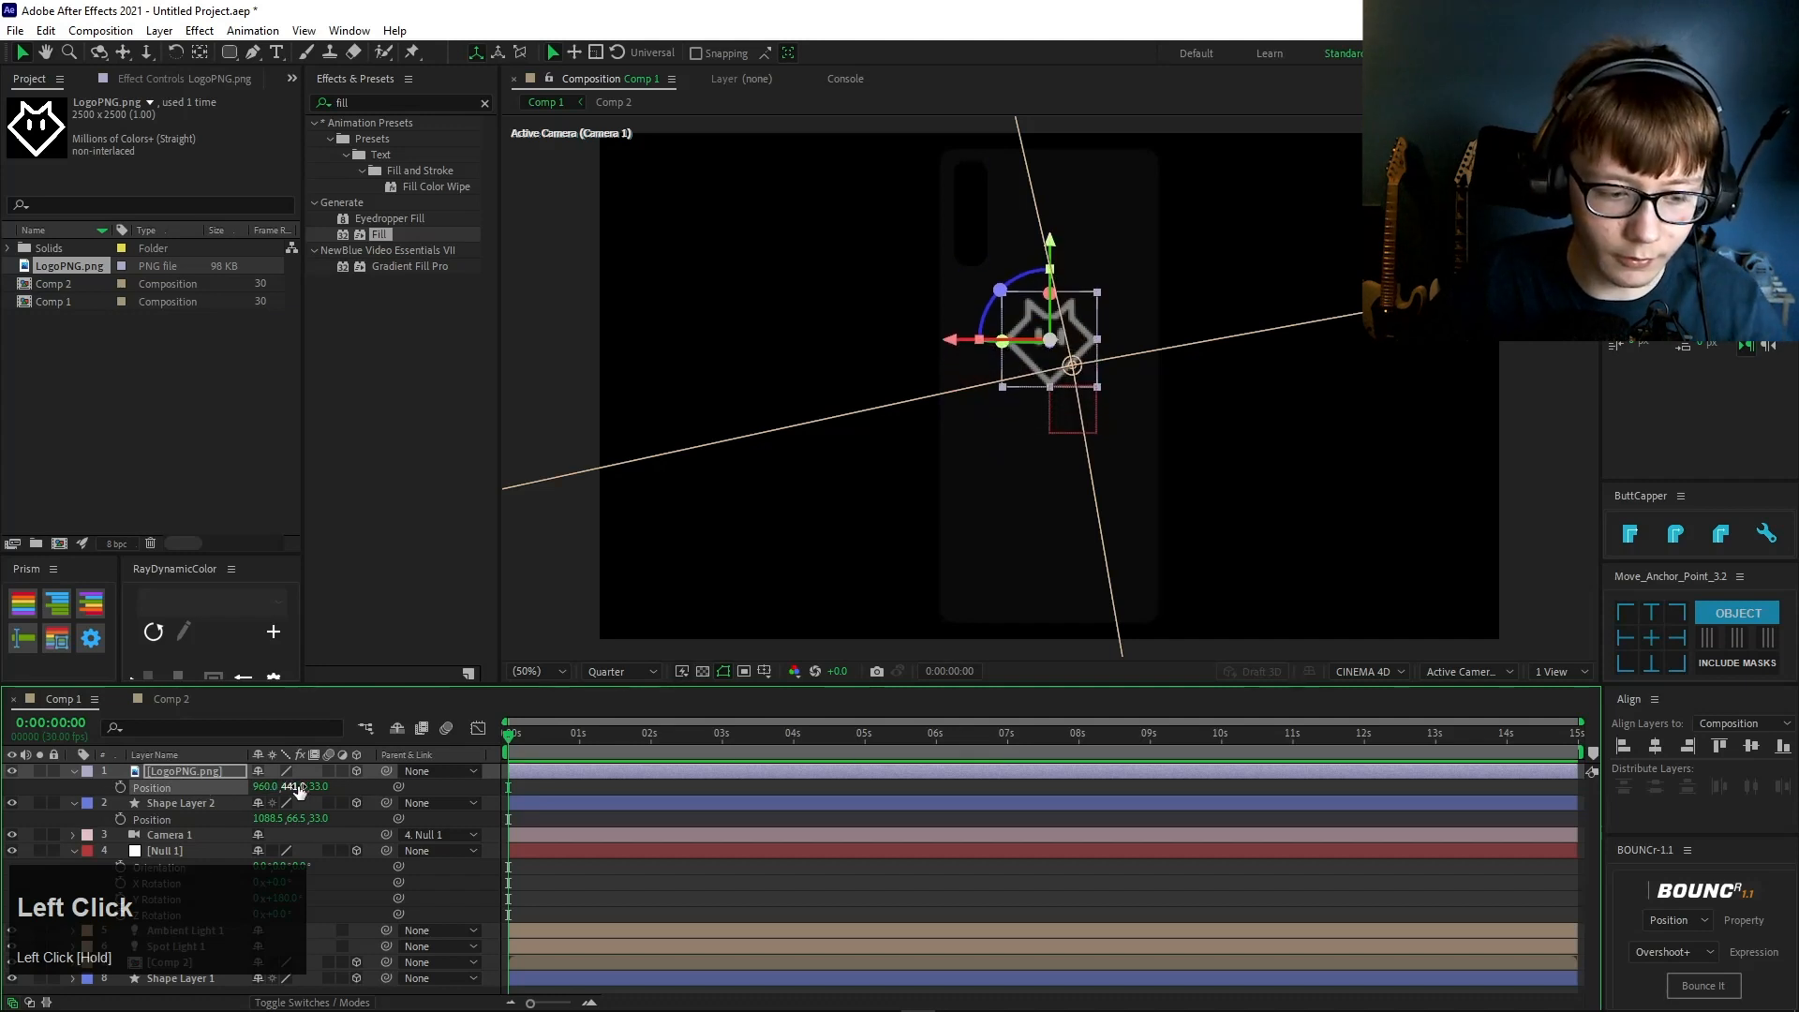
text(441)
key(Return)
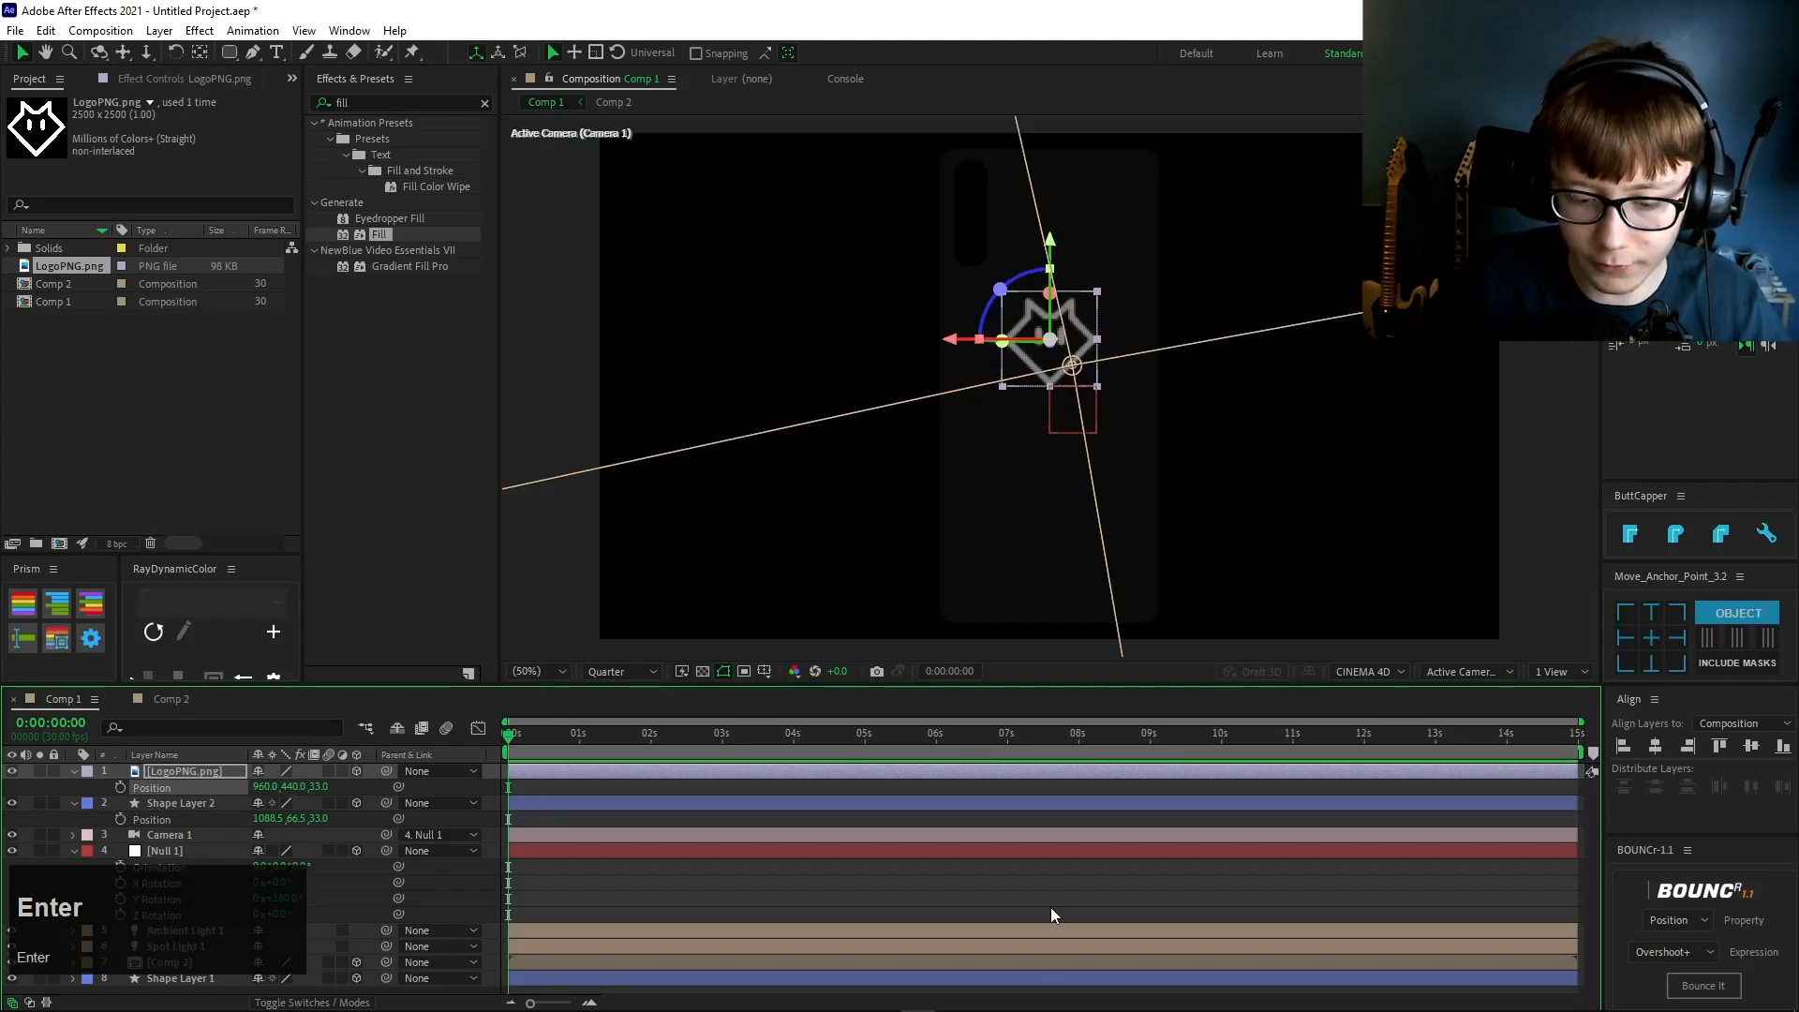
click(1051, 909)
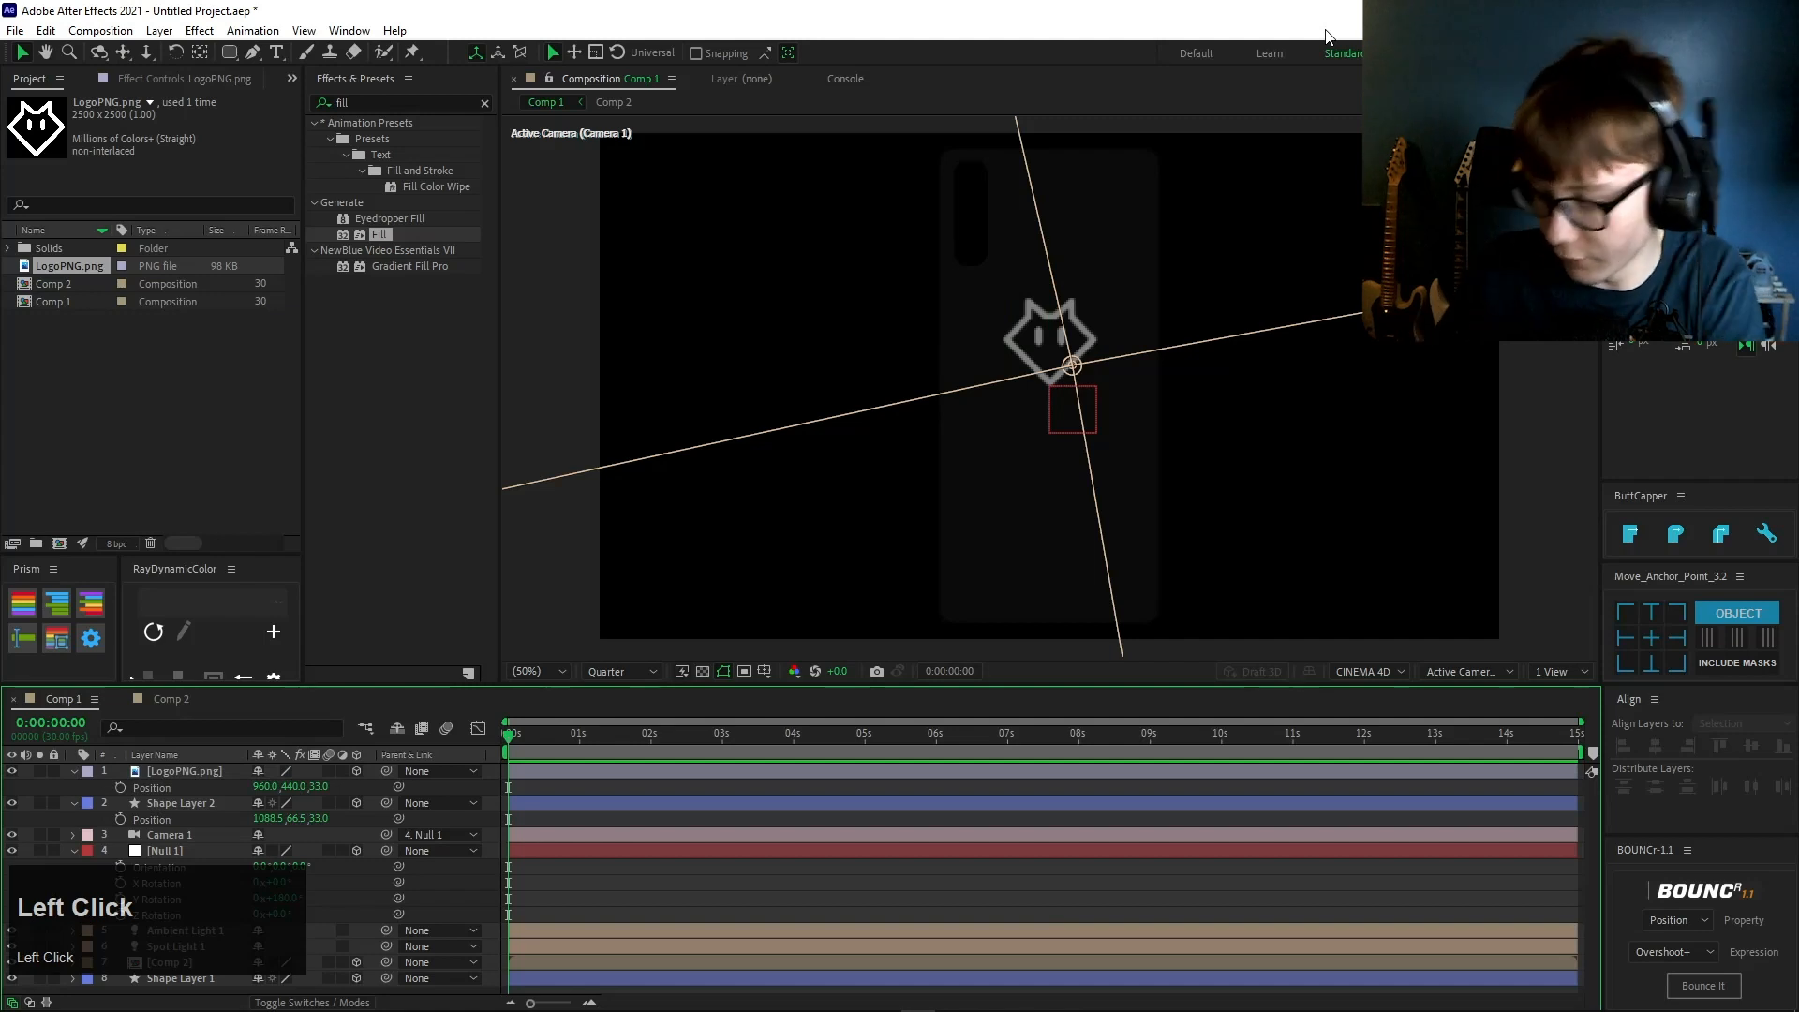
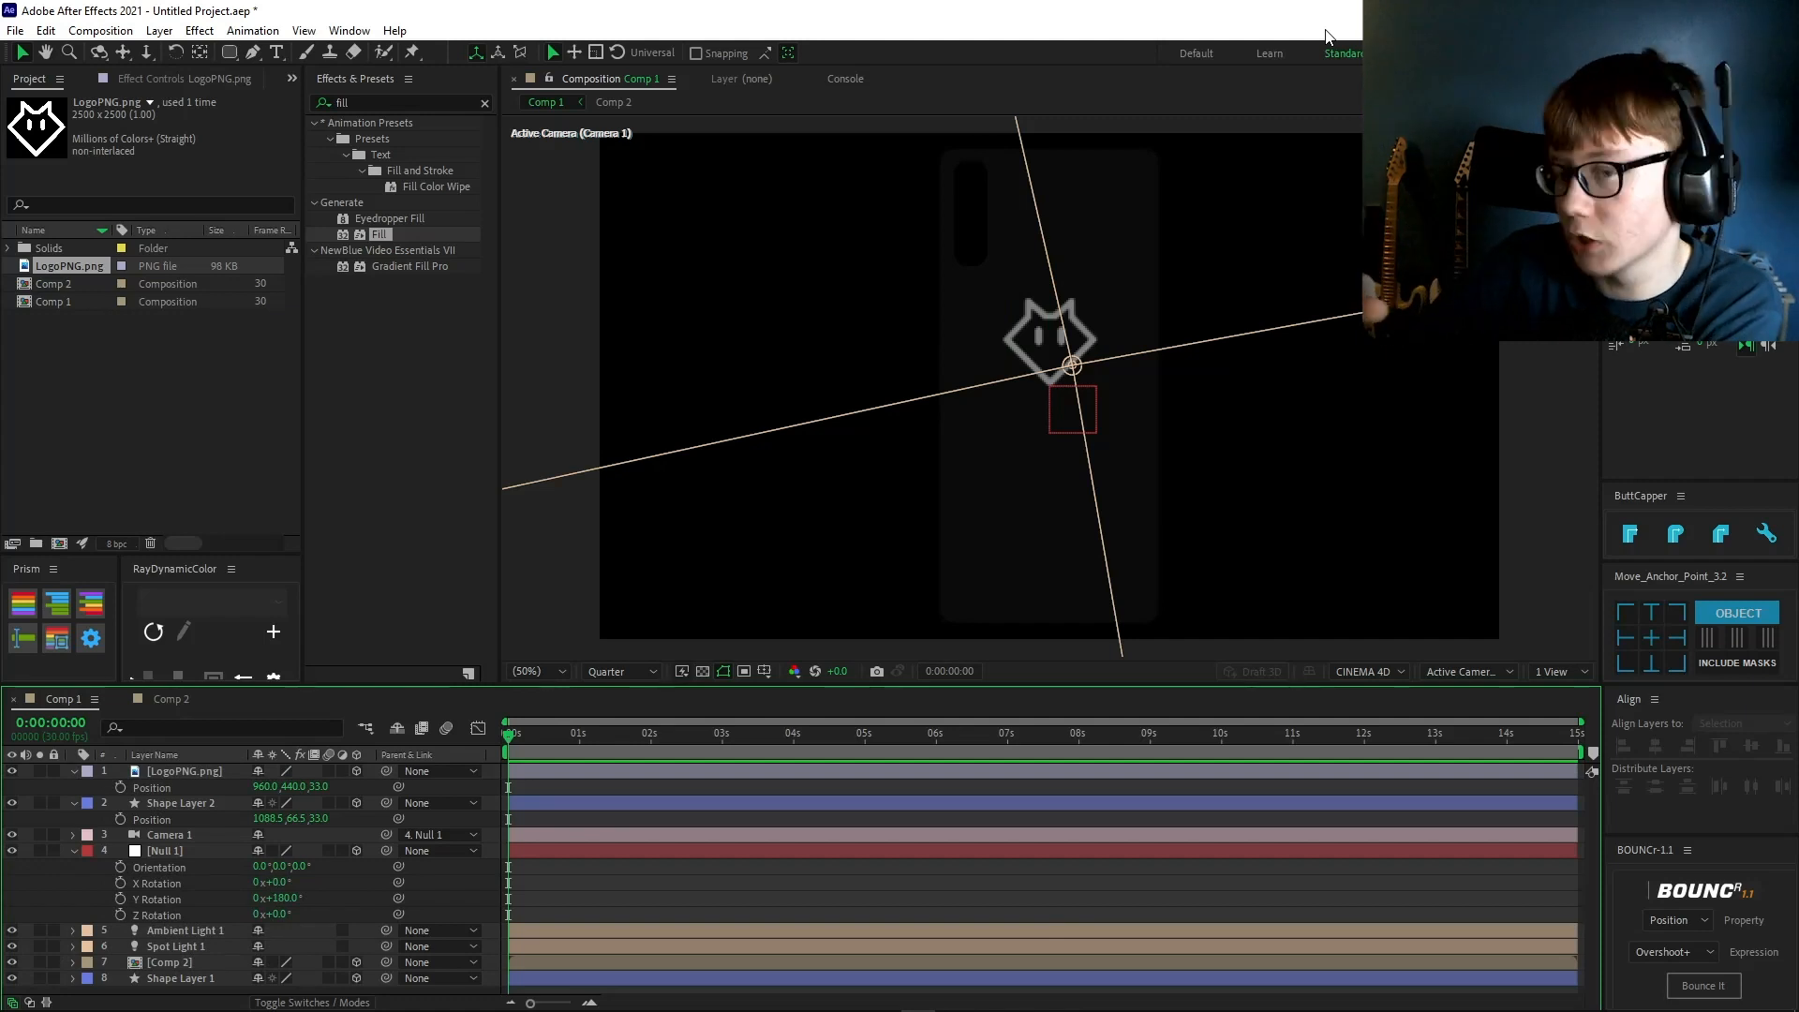
- Collapse the layer properties, create a new shape layer with a full-frame ellipse, and expand its Ellipse 1 group
key(q)
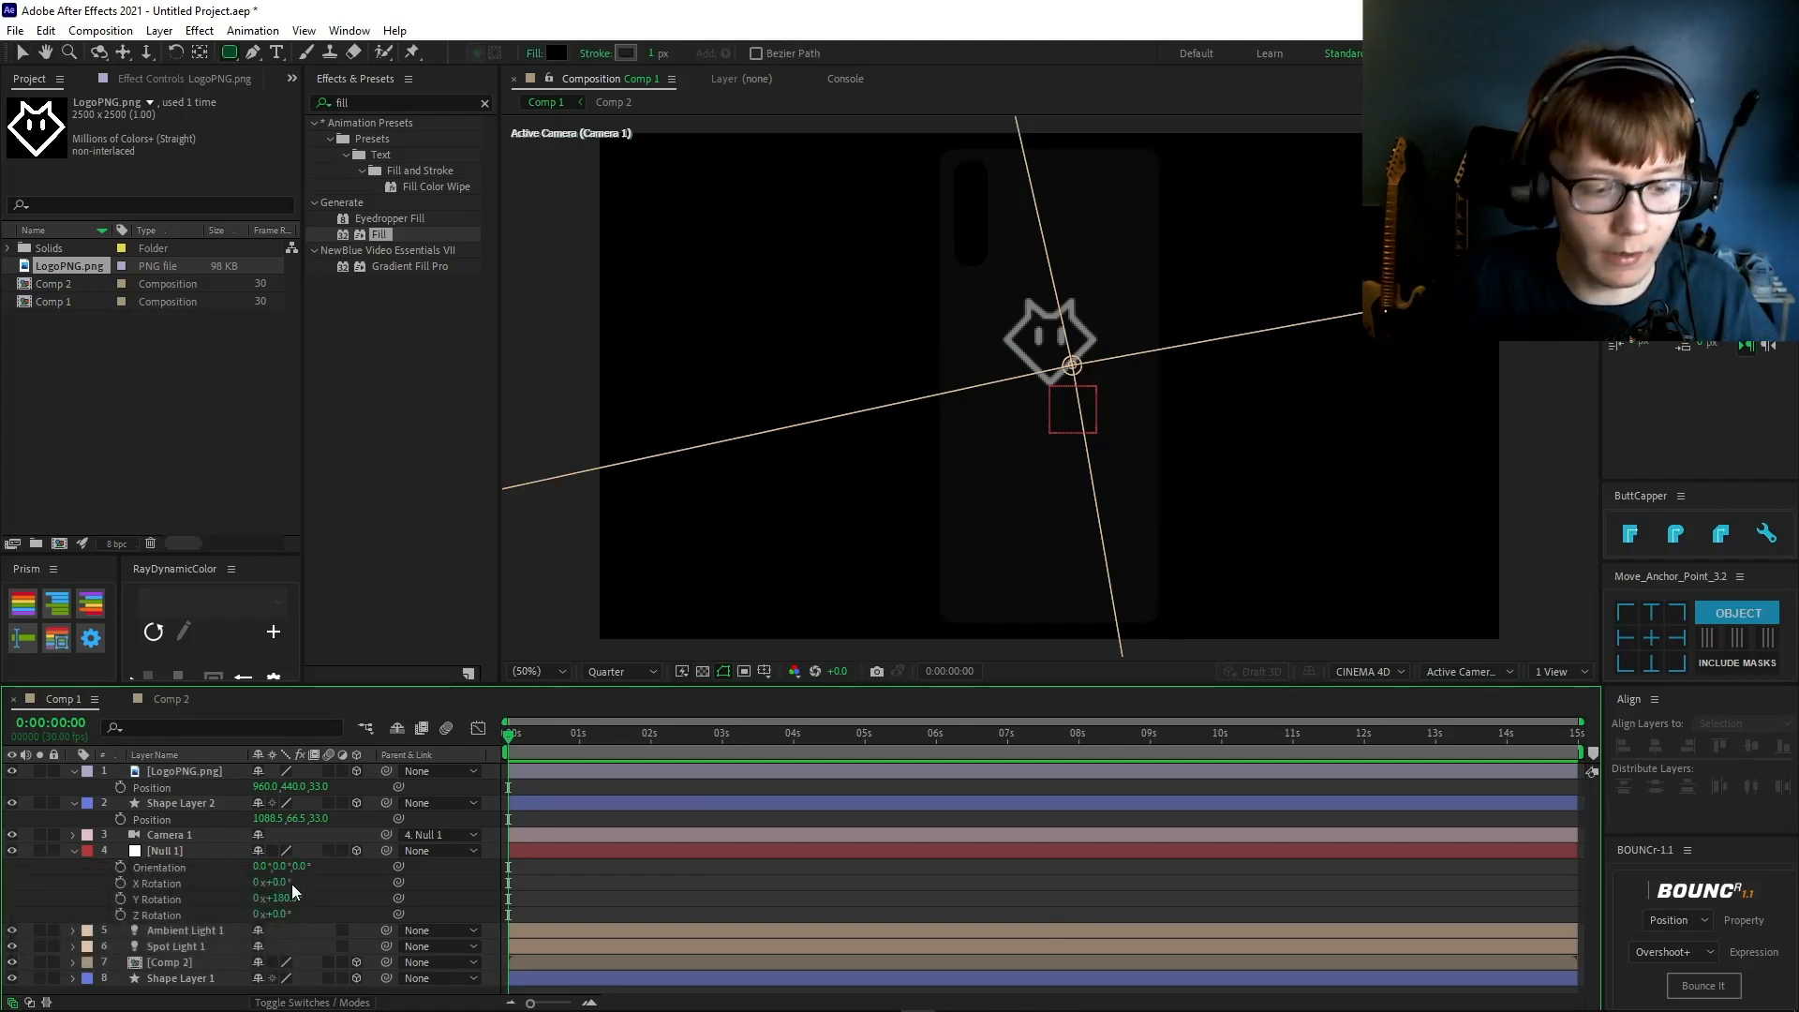
key(s)
key(s)
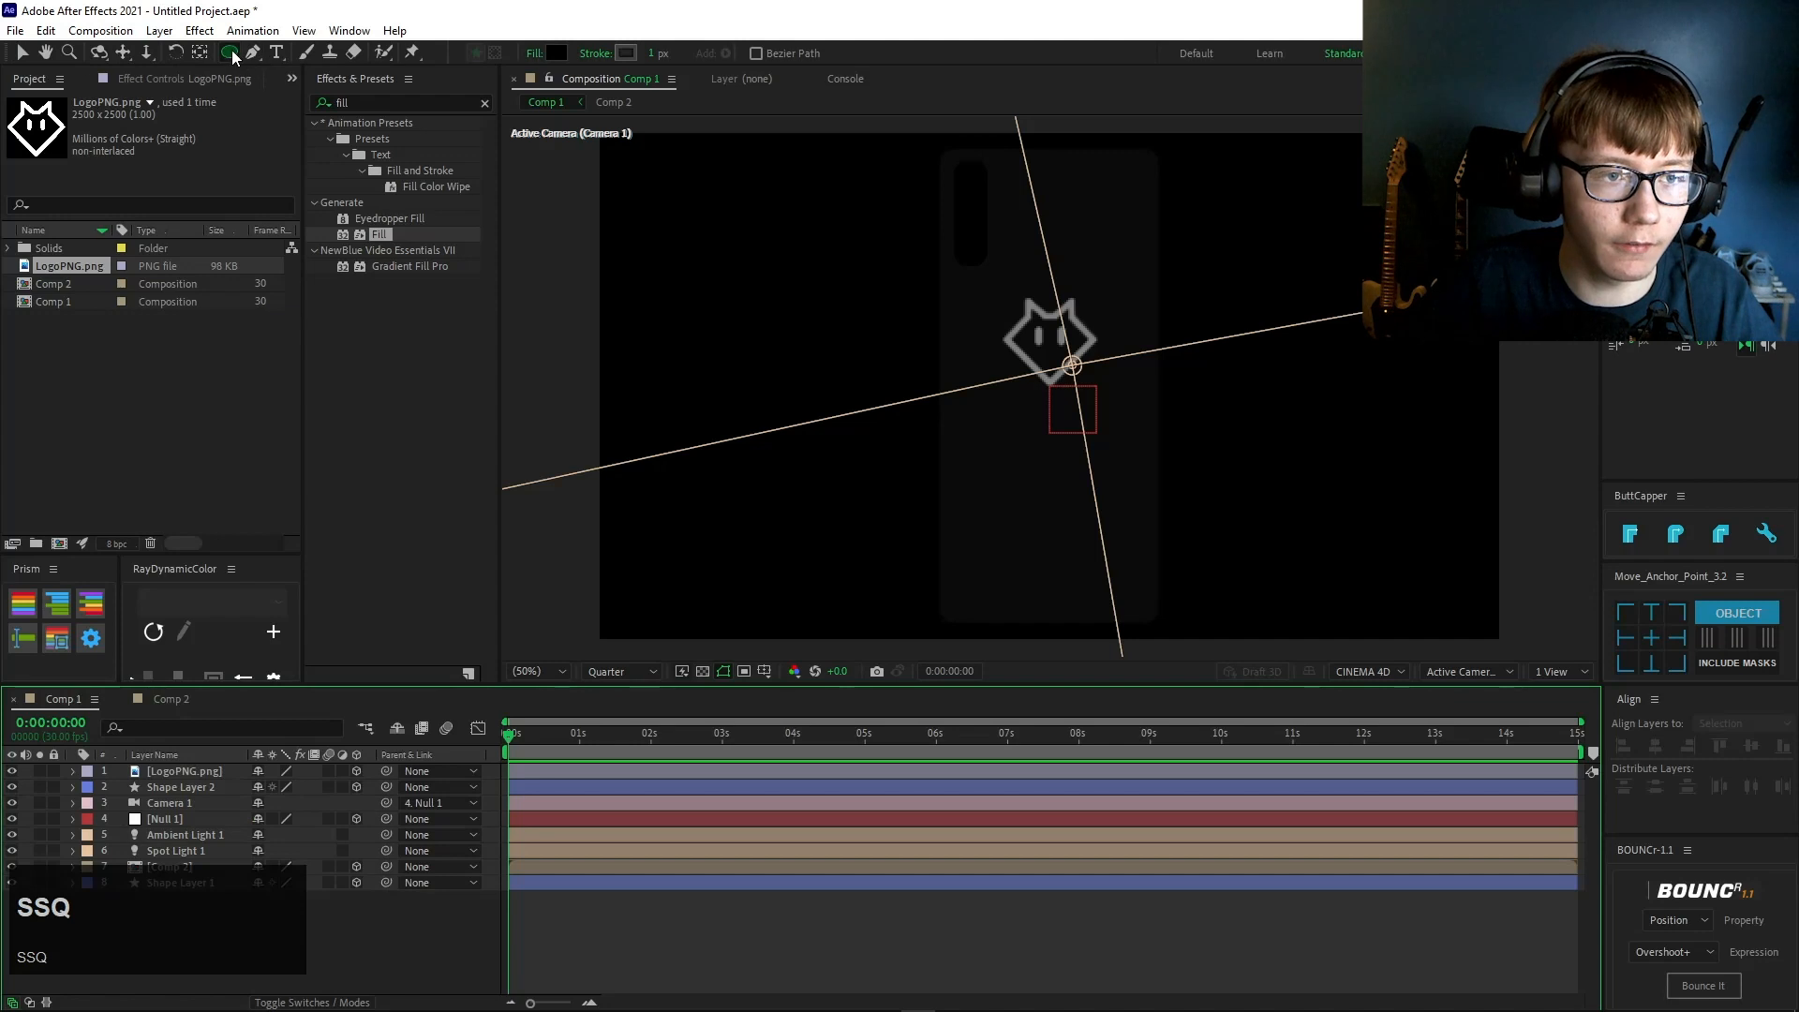
double_click(233, 49)
click(106, 803)
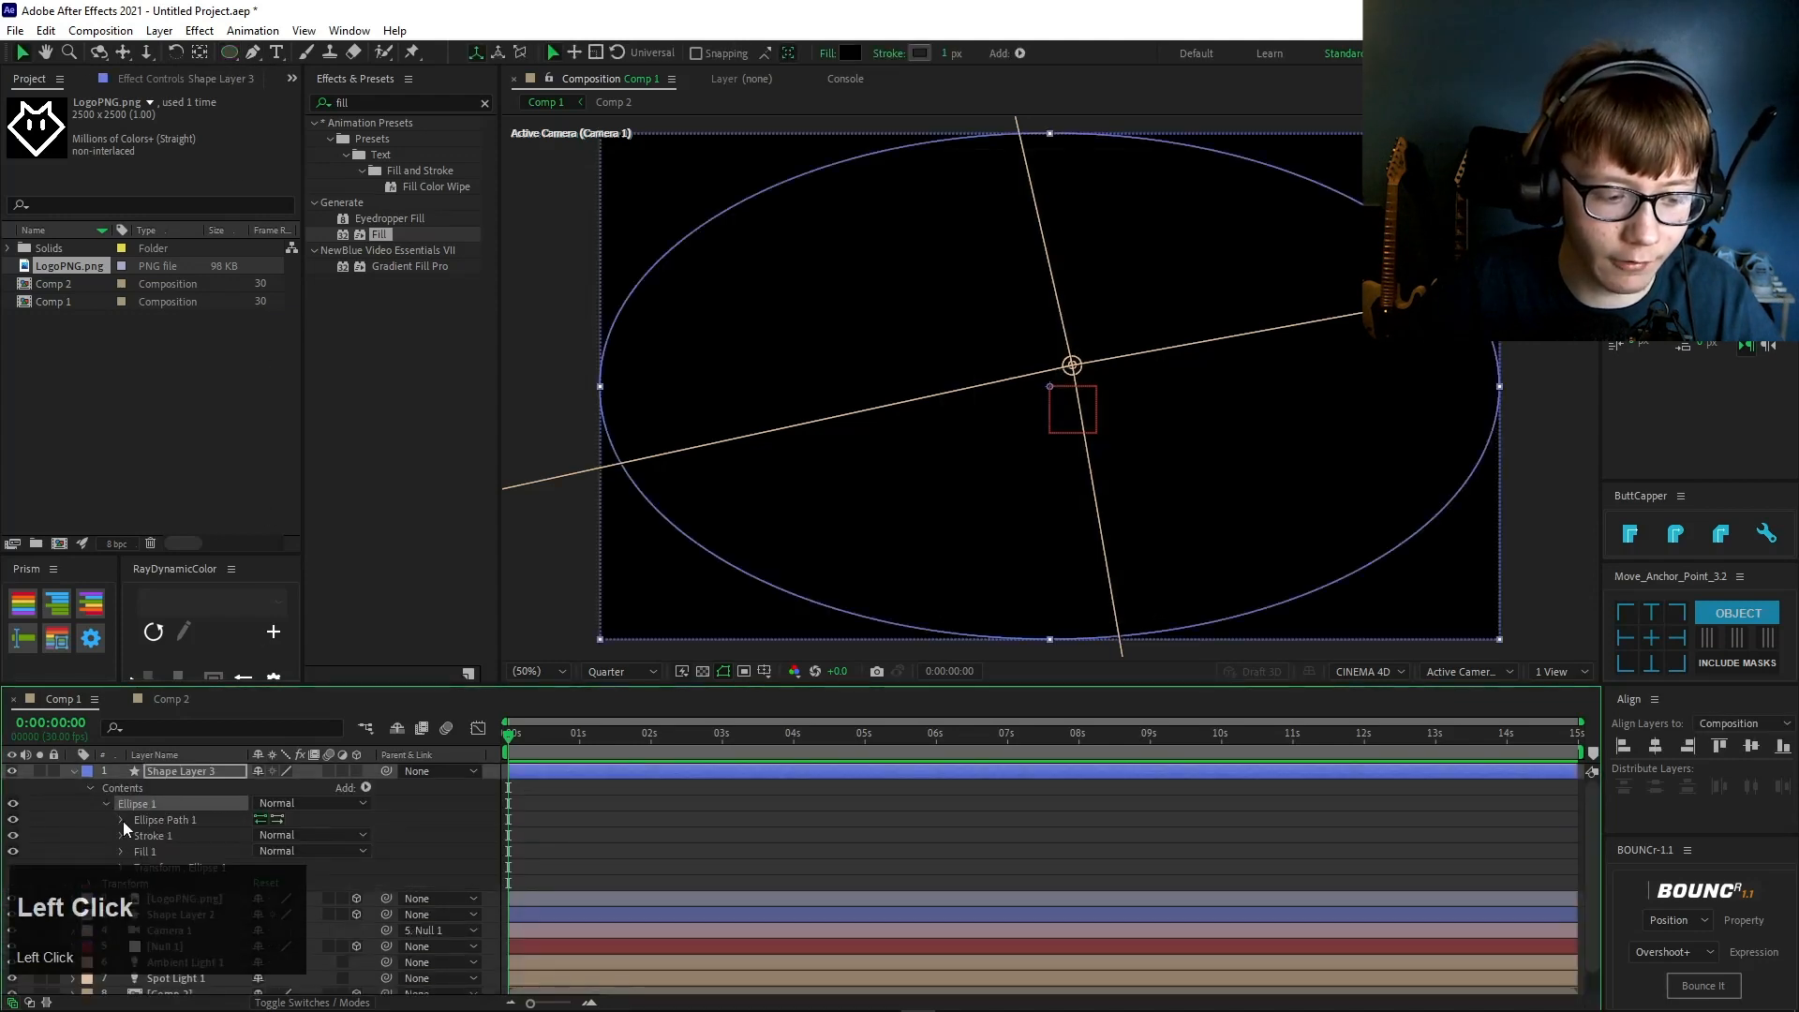
- Unlink the proportions of Shape Layer 3's ellipse path and set its size to 900 by 900
click(122, 821)
click(234, 836)
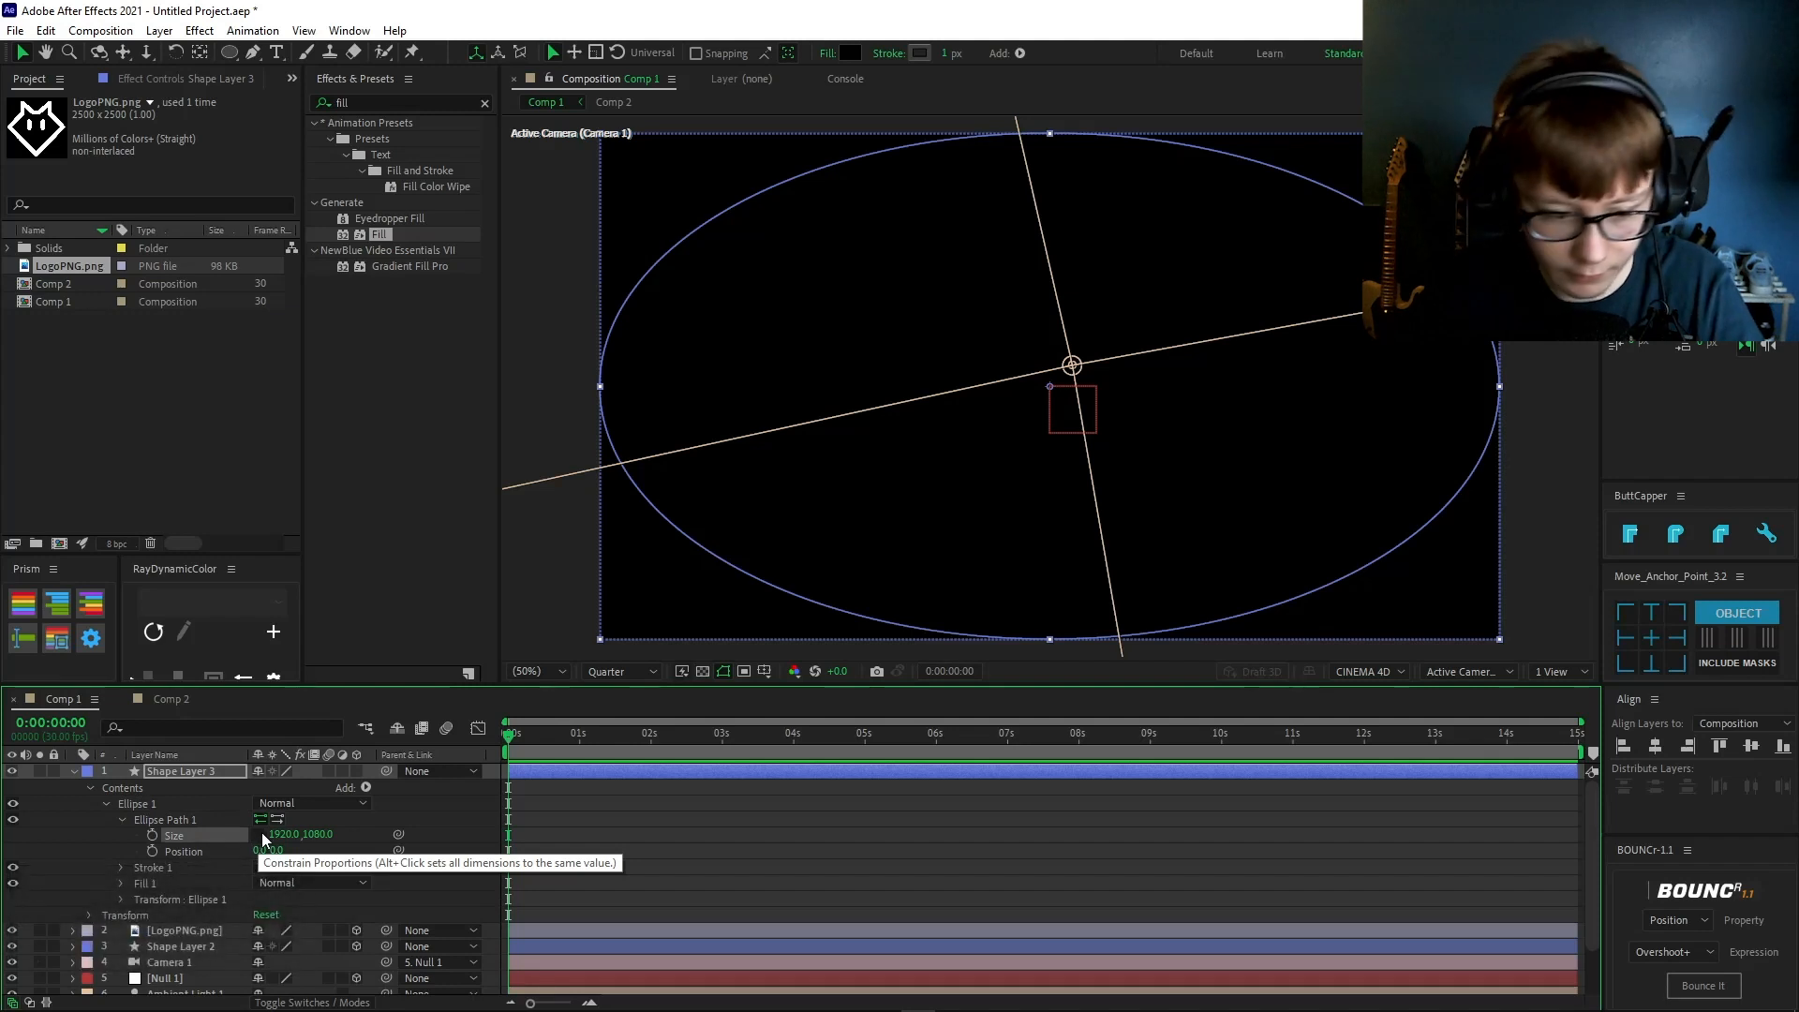
click(291, 834)
text(900)
click(328, 834)
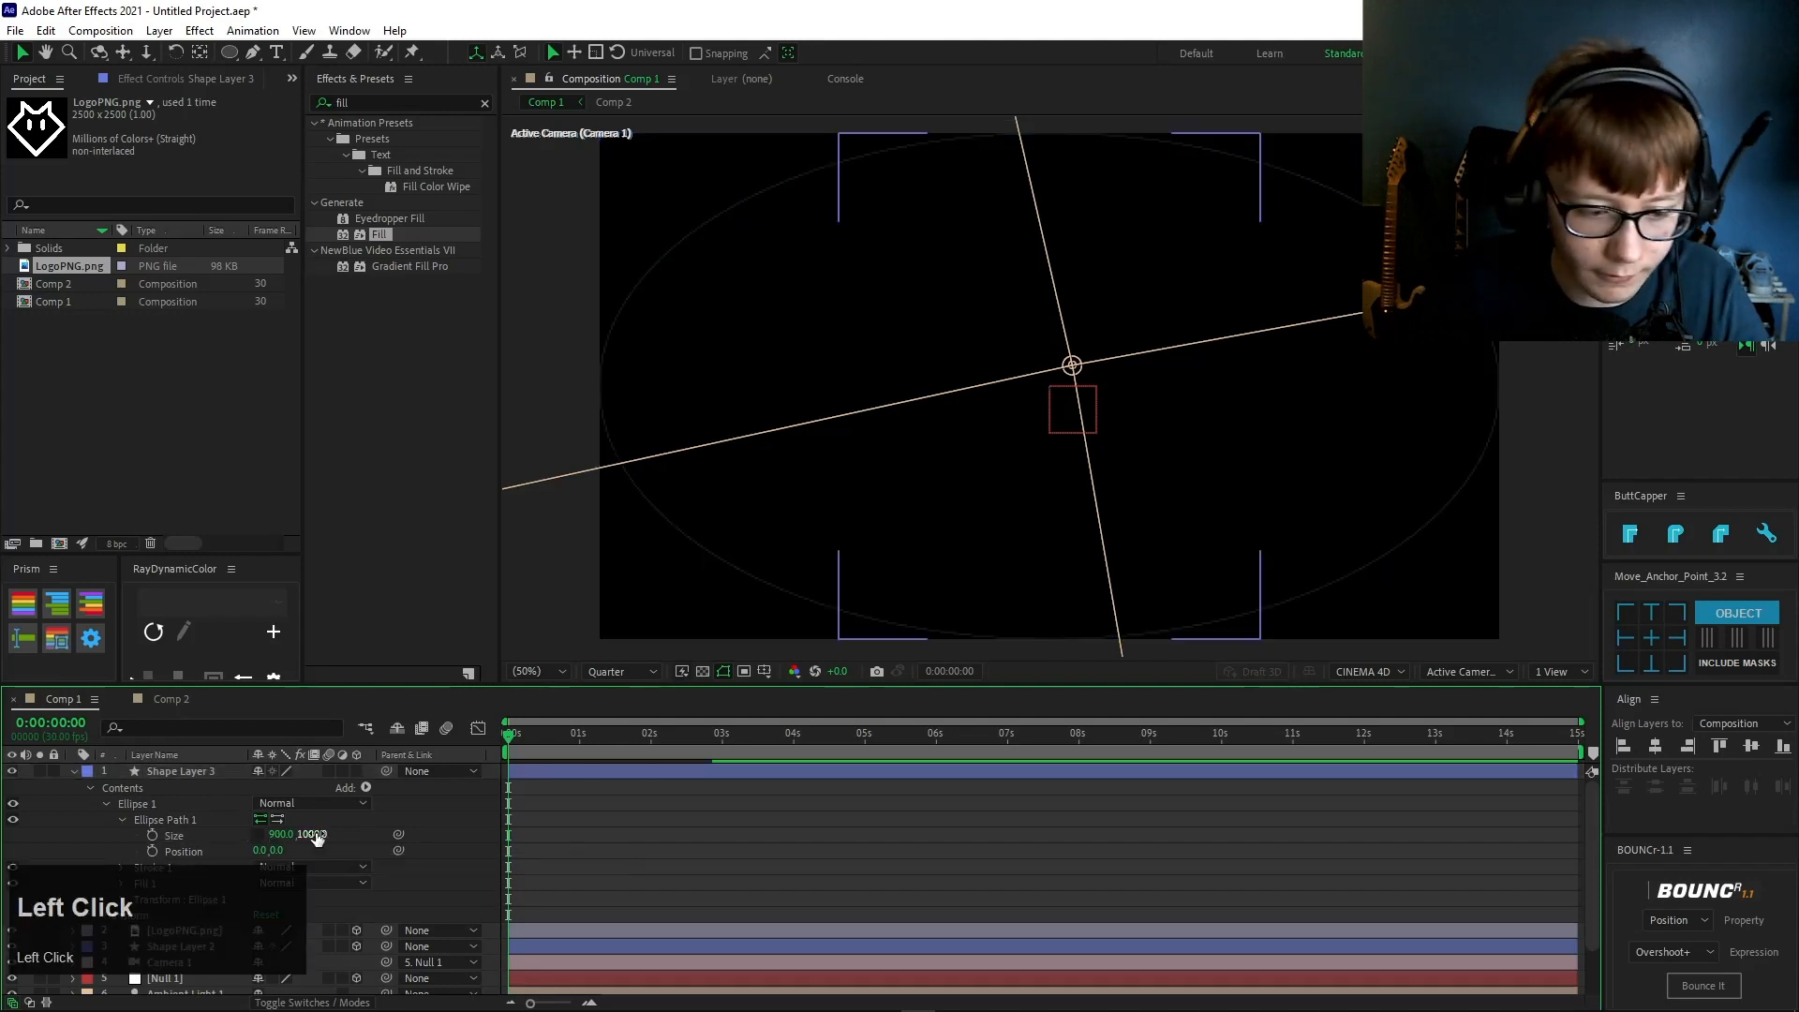
text(900)
click(269, 841)
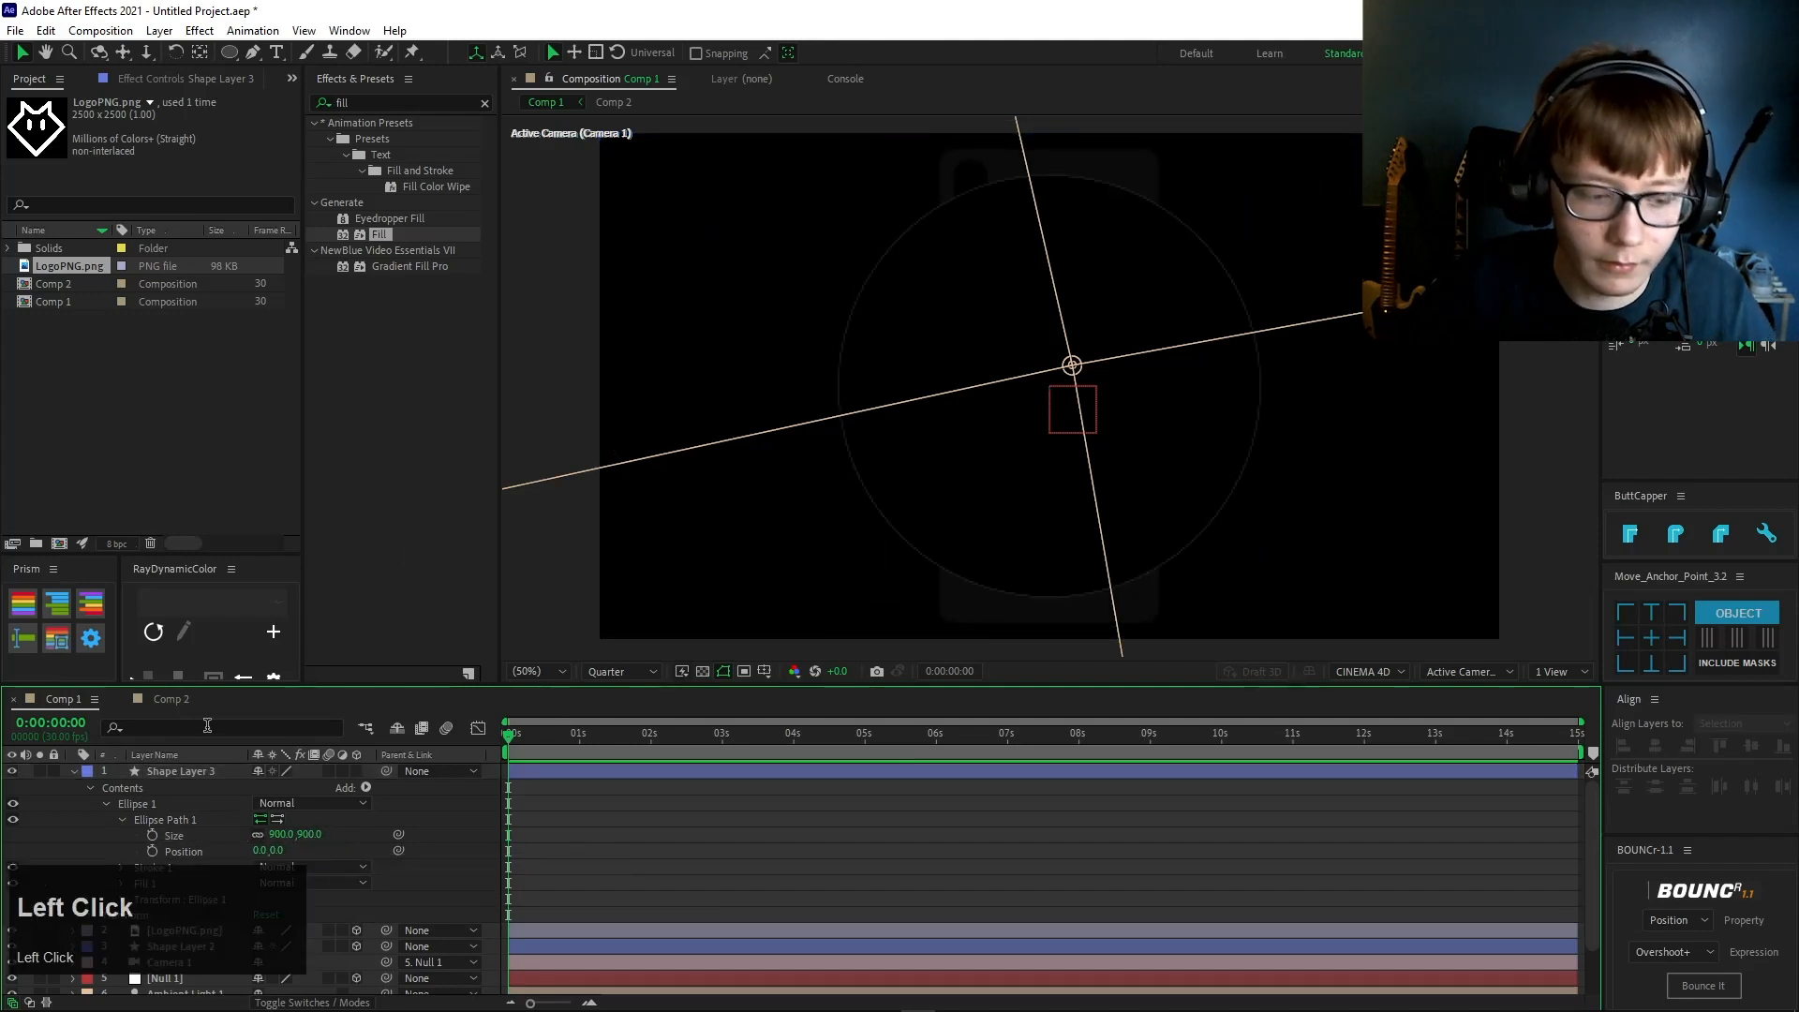
- Change the circle's fill on Shape Layer 3 to a pale yellow, about FFF29A
click(165, 770)
click(849, 54)
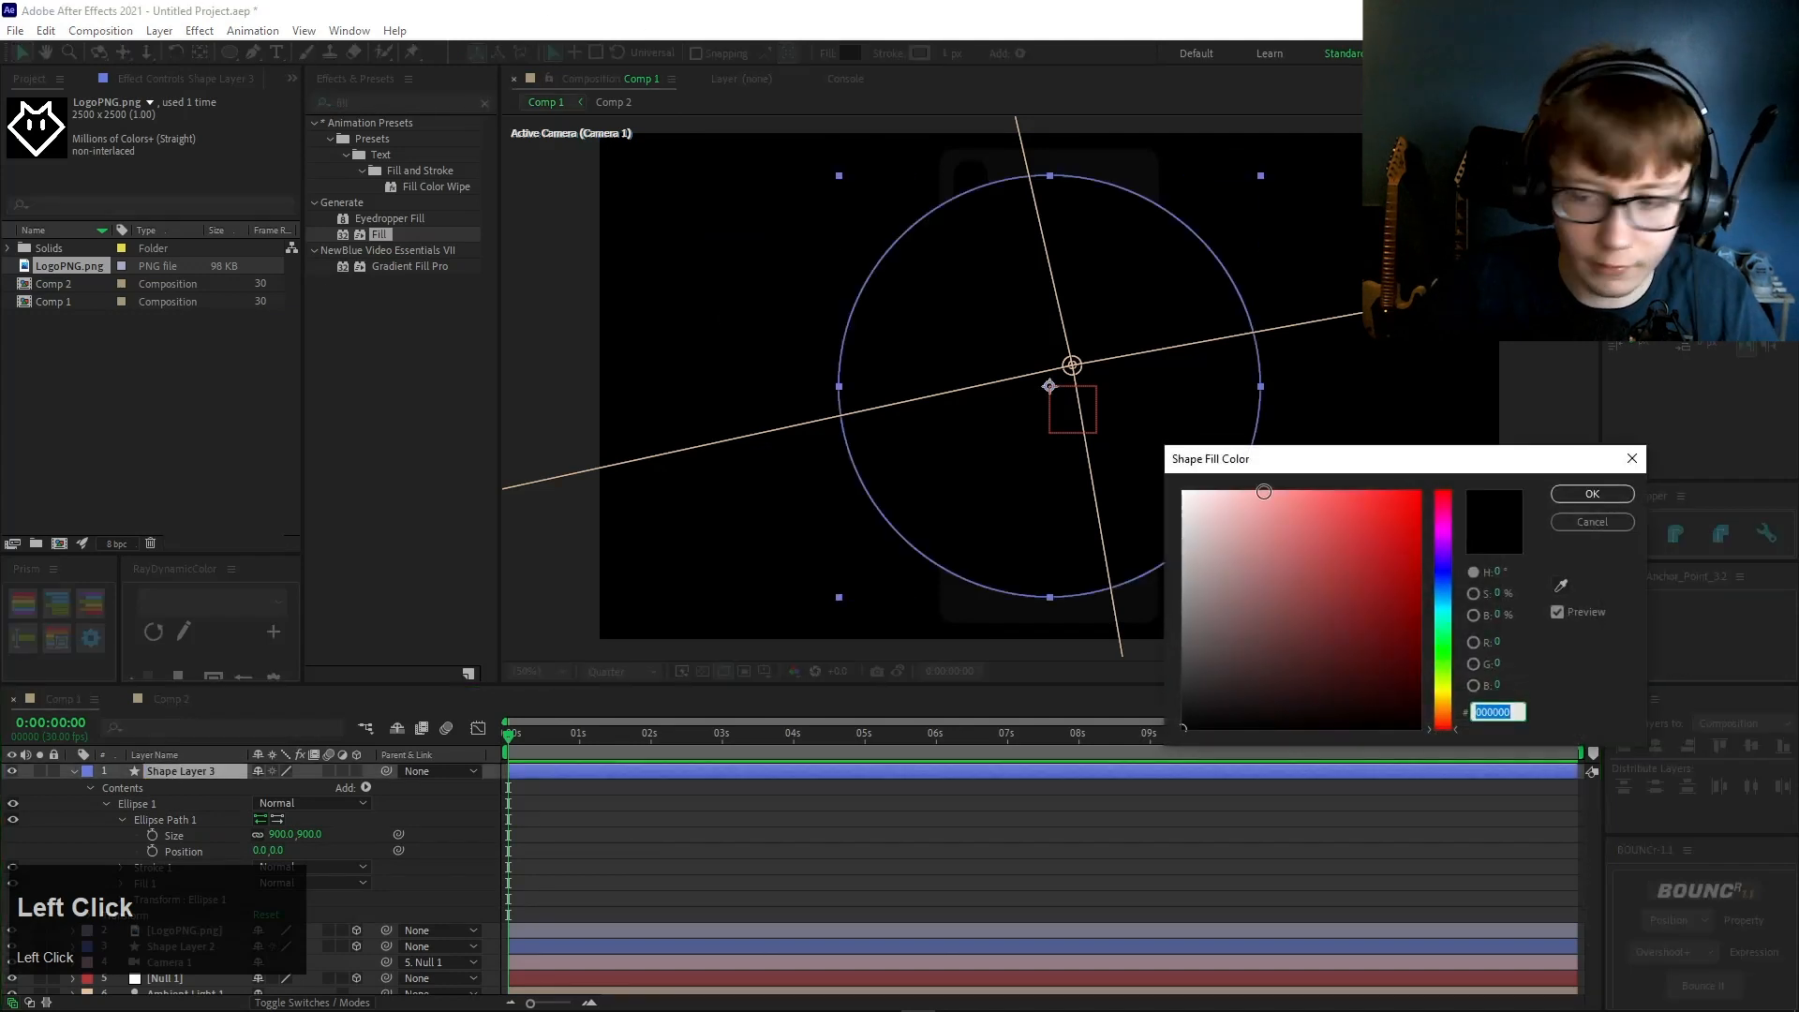
drag(1452, 714, 1454, 692)
drag(1203, 550, 1219, 440)
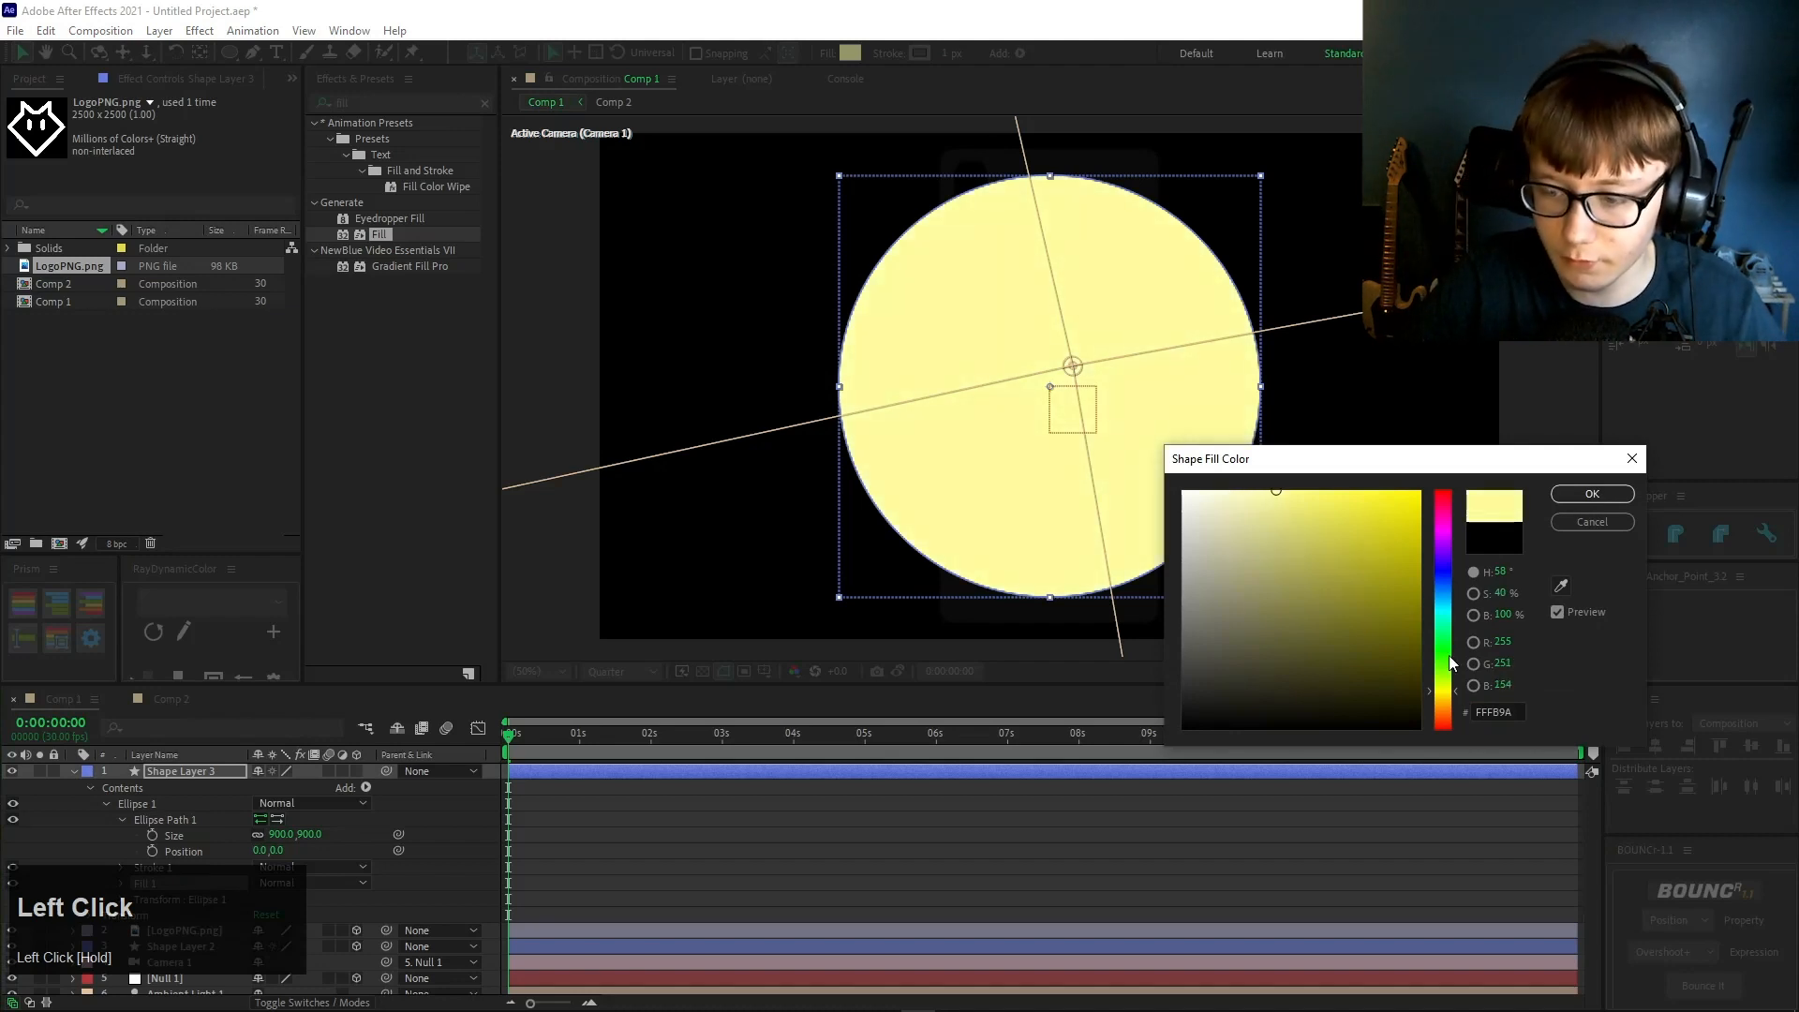
drag(1437, 712, 1437, 698)
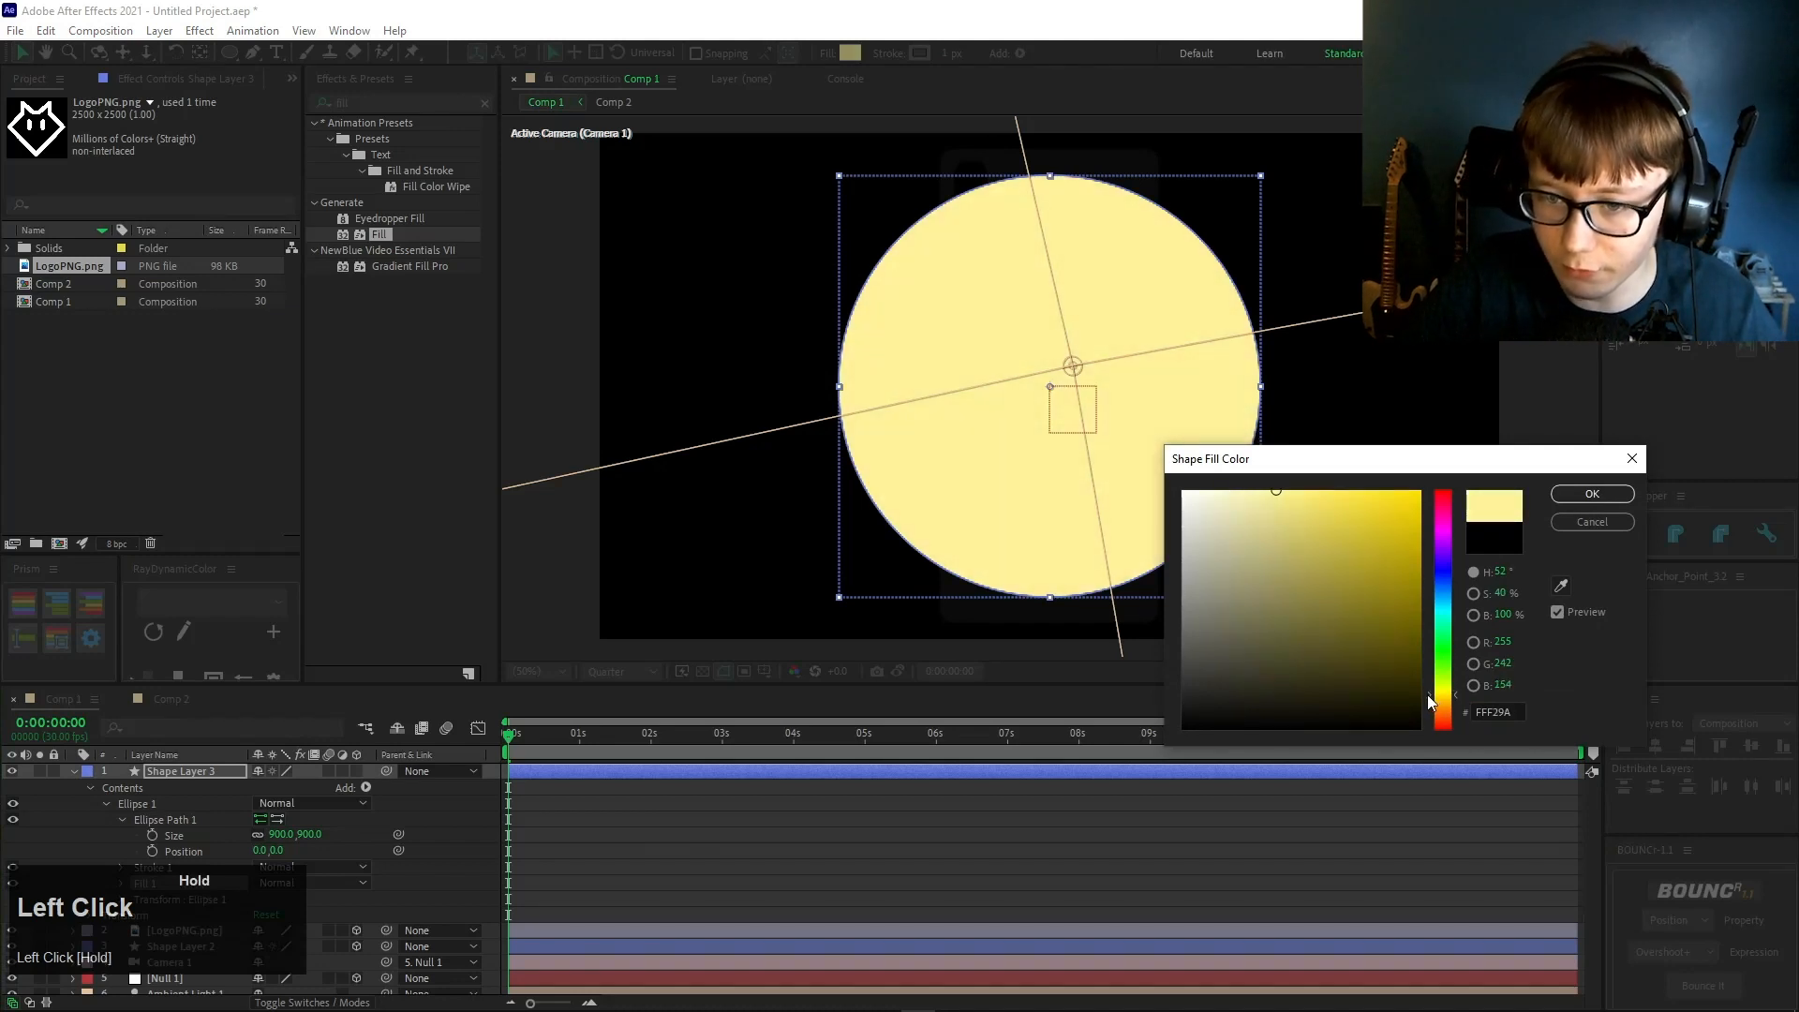
click(1591, 493)
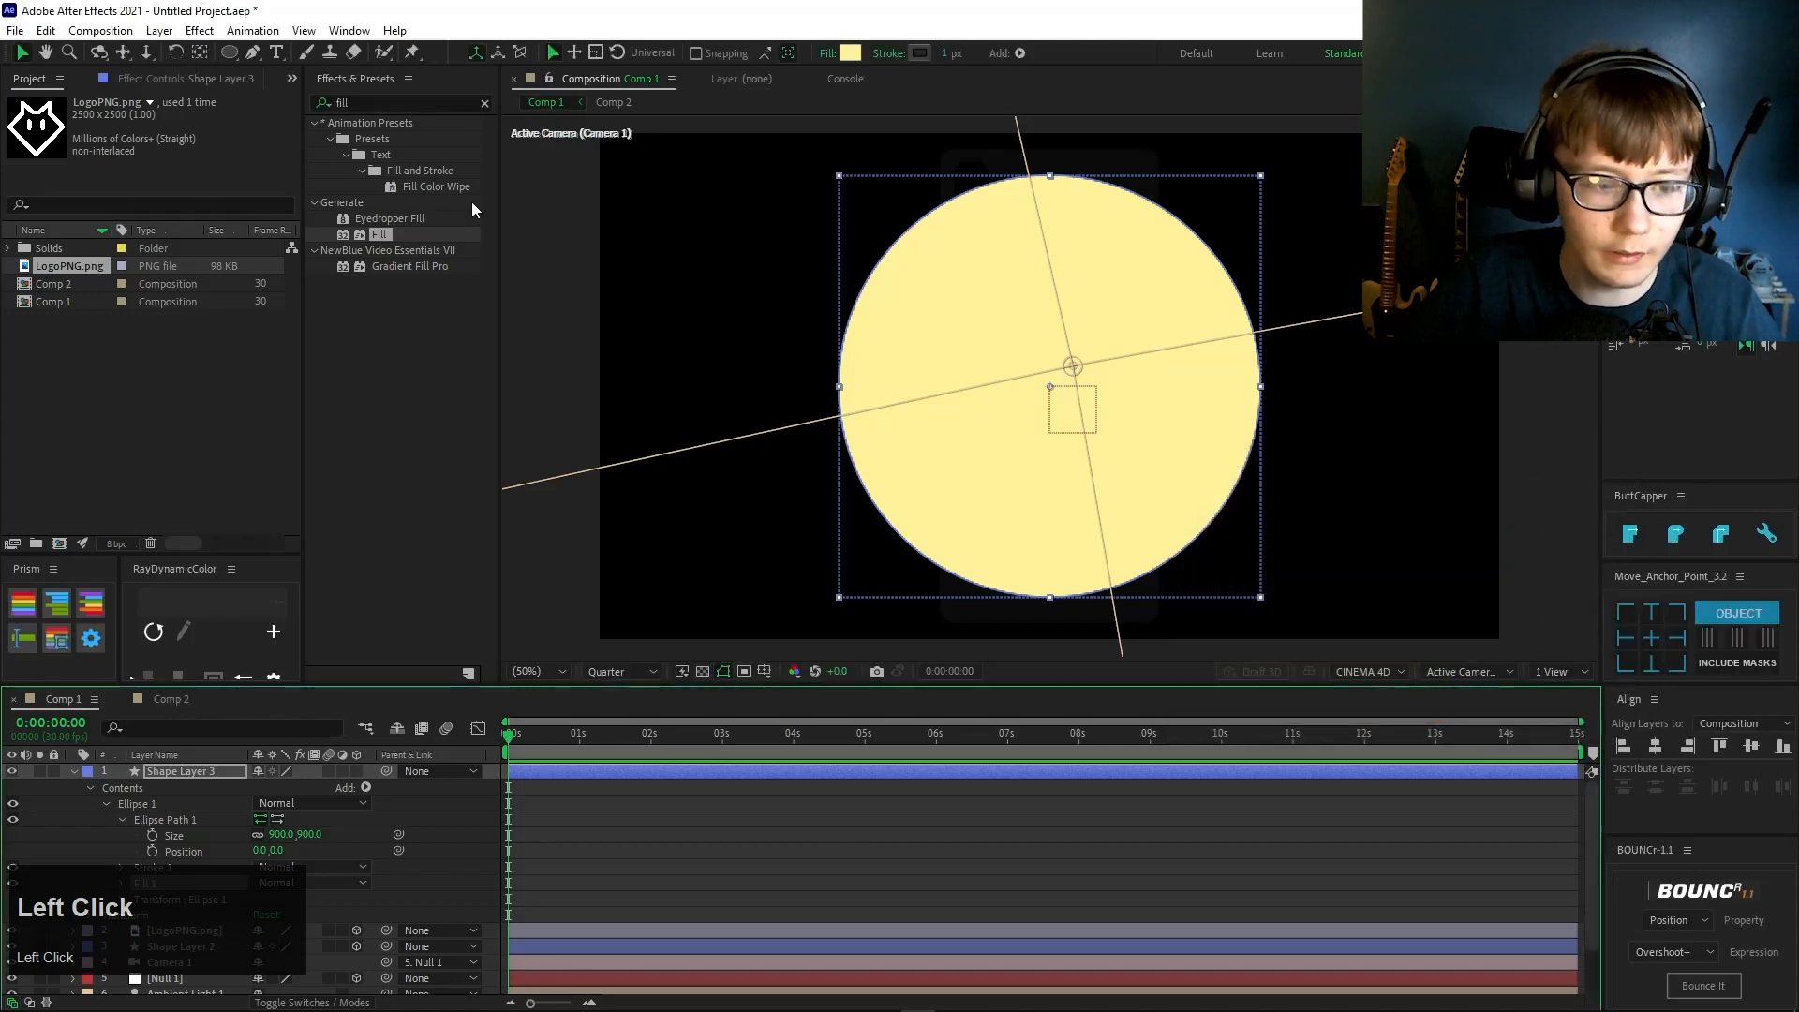
- Search the effects for CC Light Sweep and try it on Shape Layer 3
drag(367, 102, 281, 116)
text(cc)
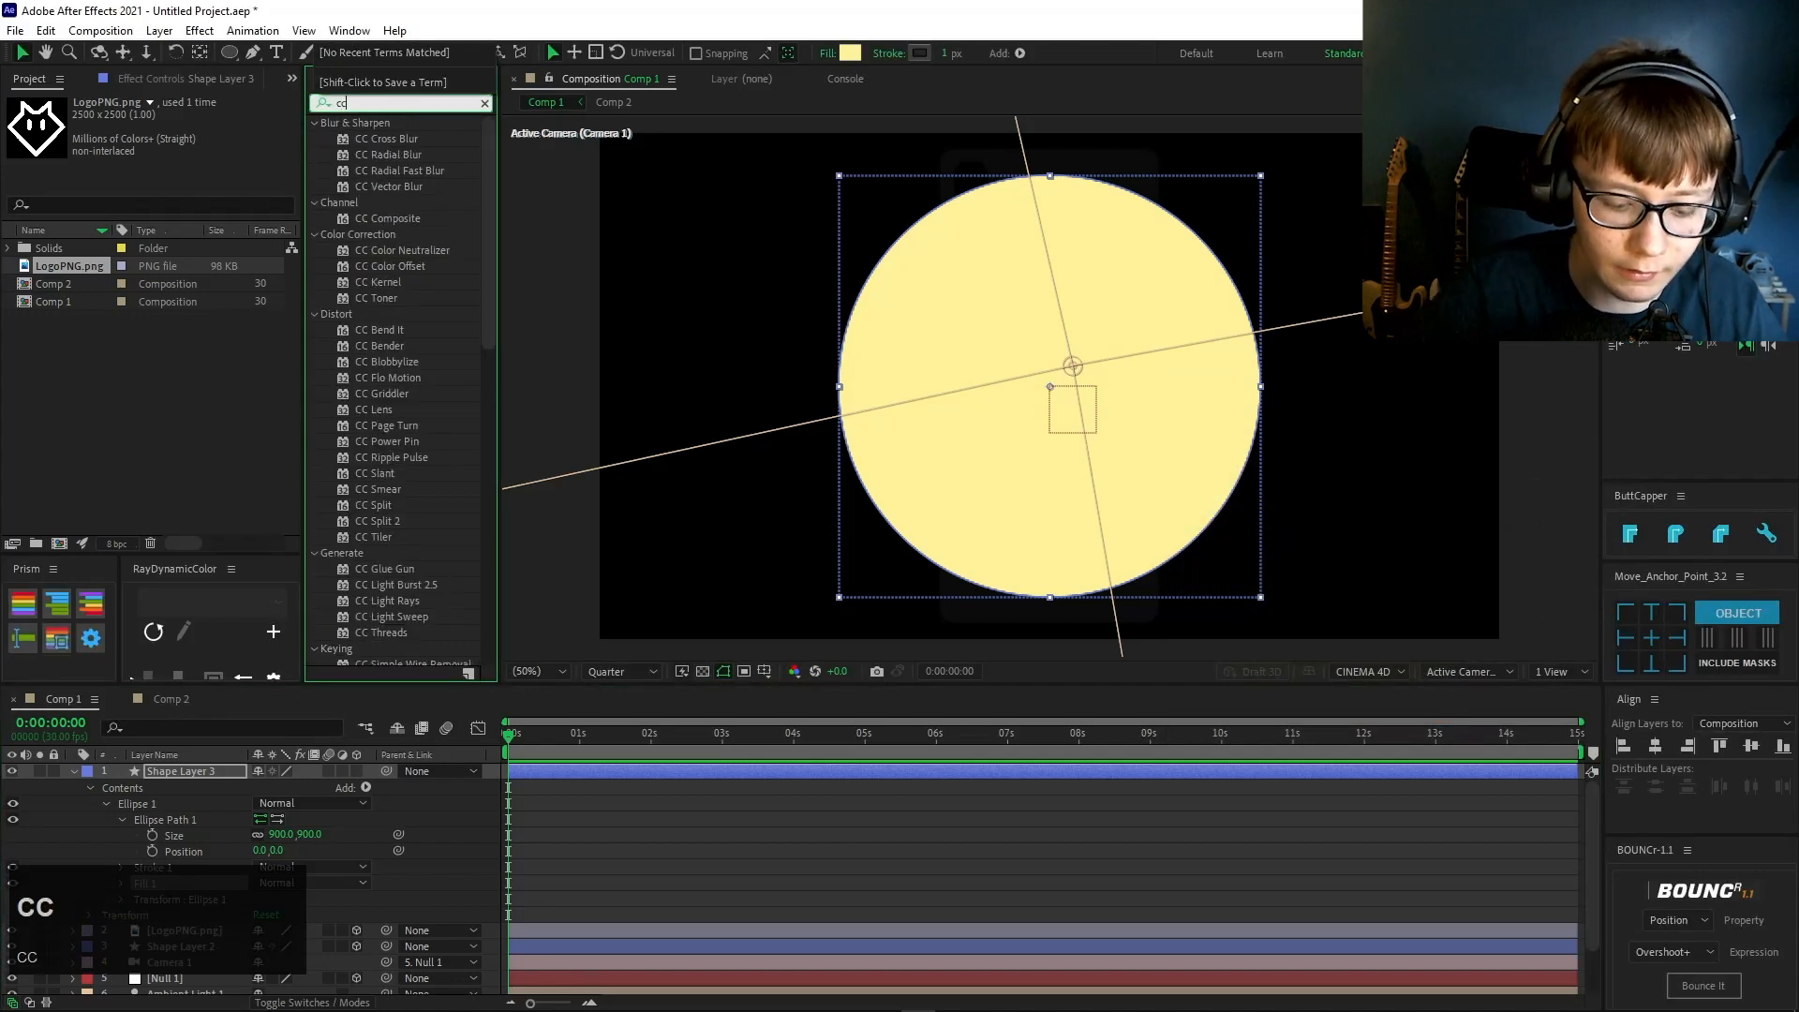
text( light sweep)
key(Return)
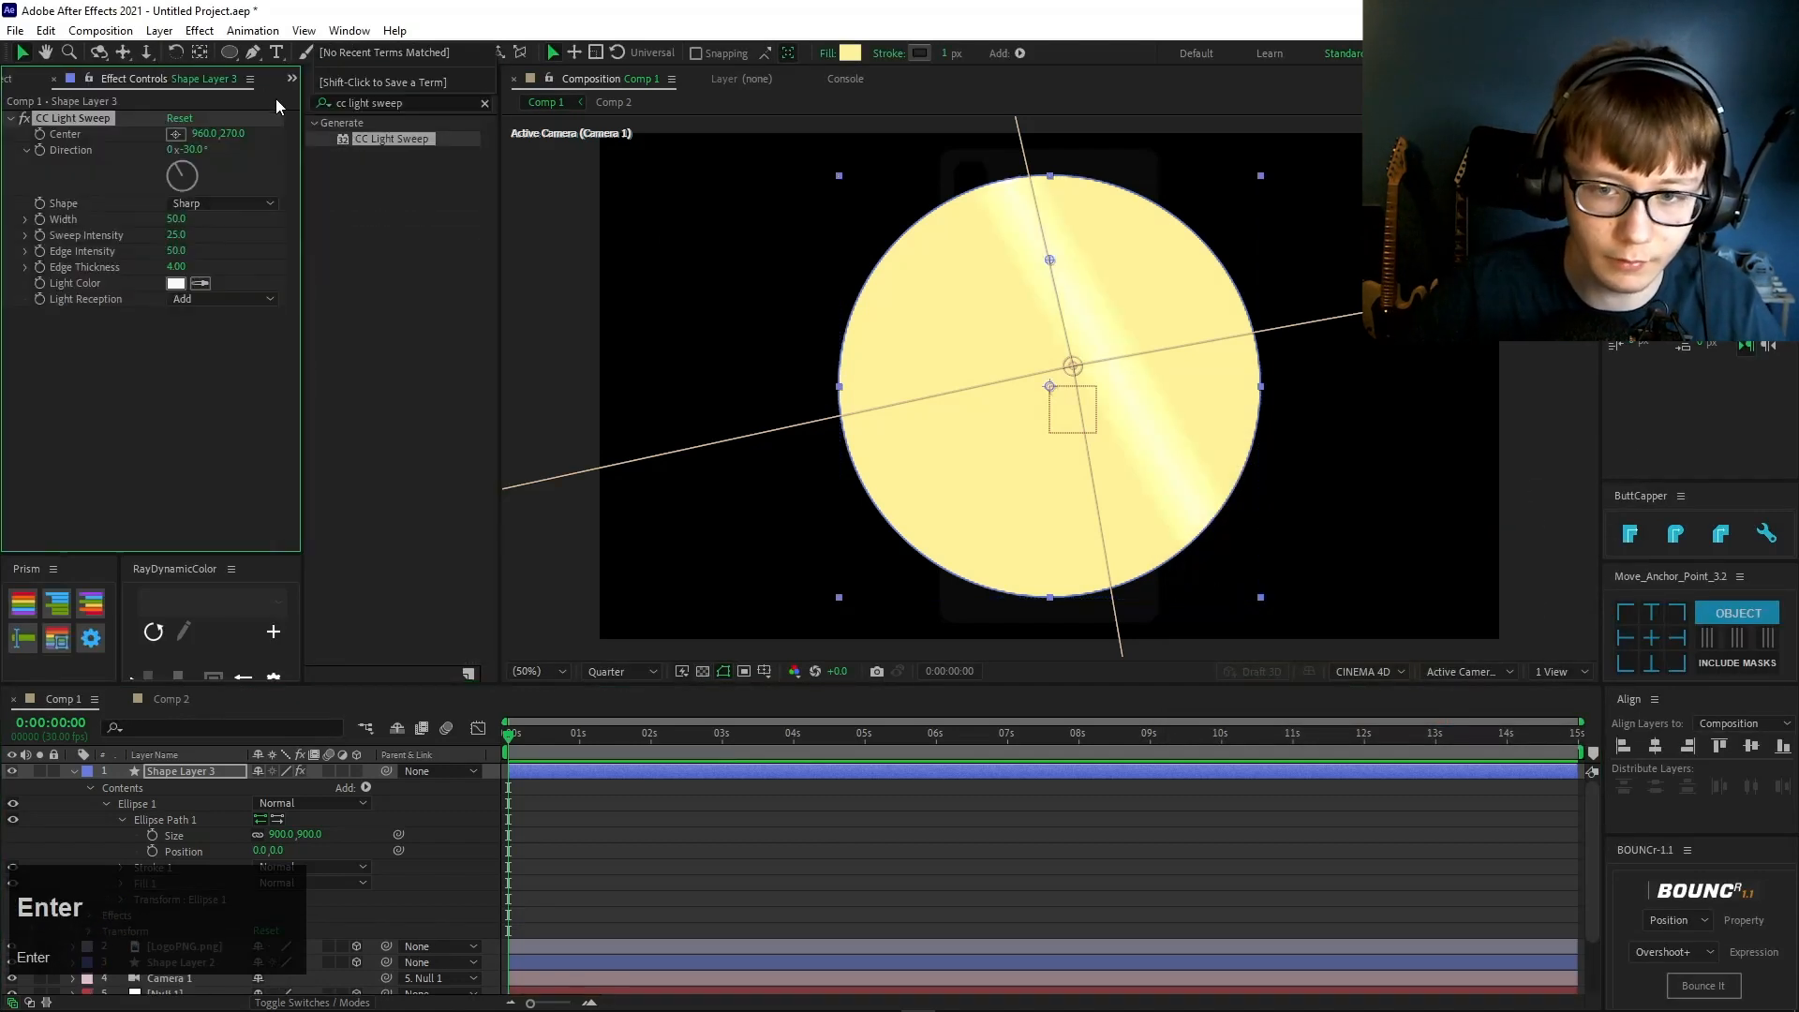
- Make Shape Layer 3 a 3D layer and delete its CC Light Sweep effect after trying a shifted center
click(352, 766)
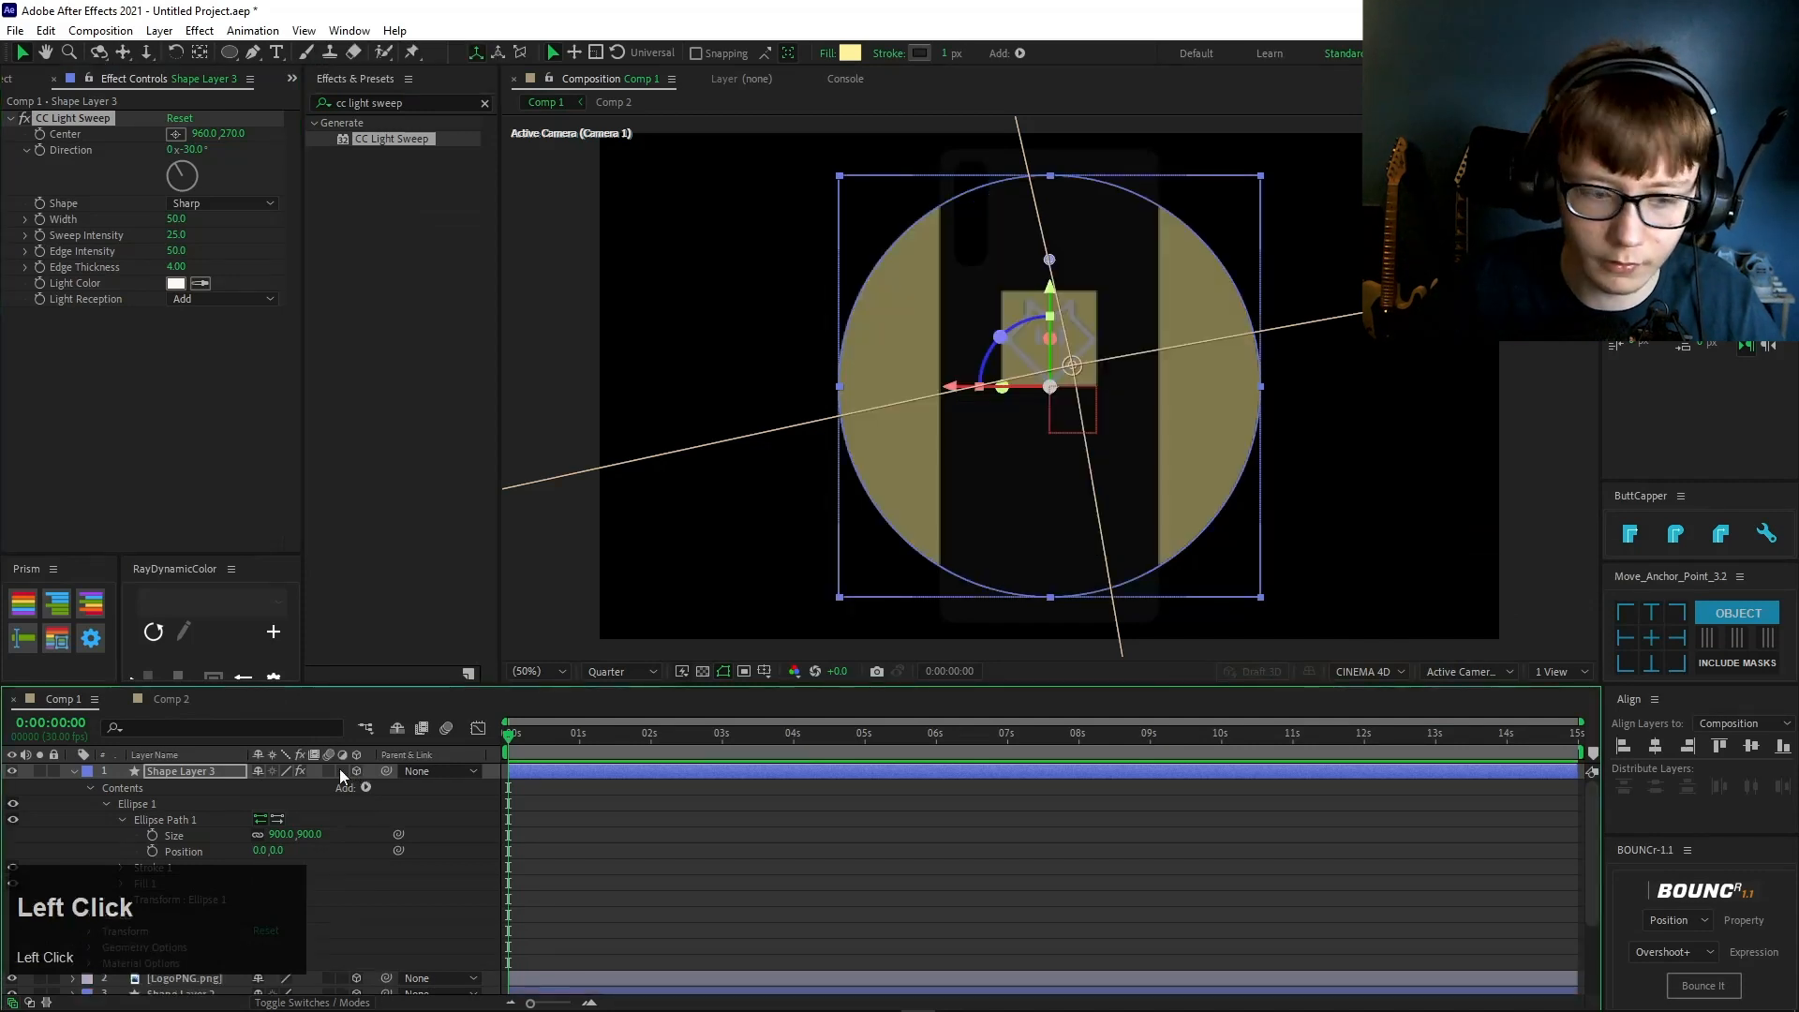
click(203, 776)
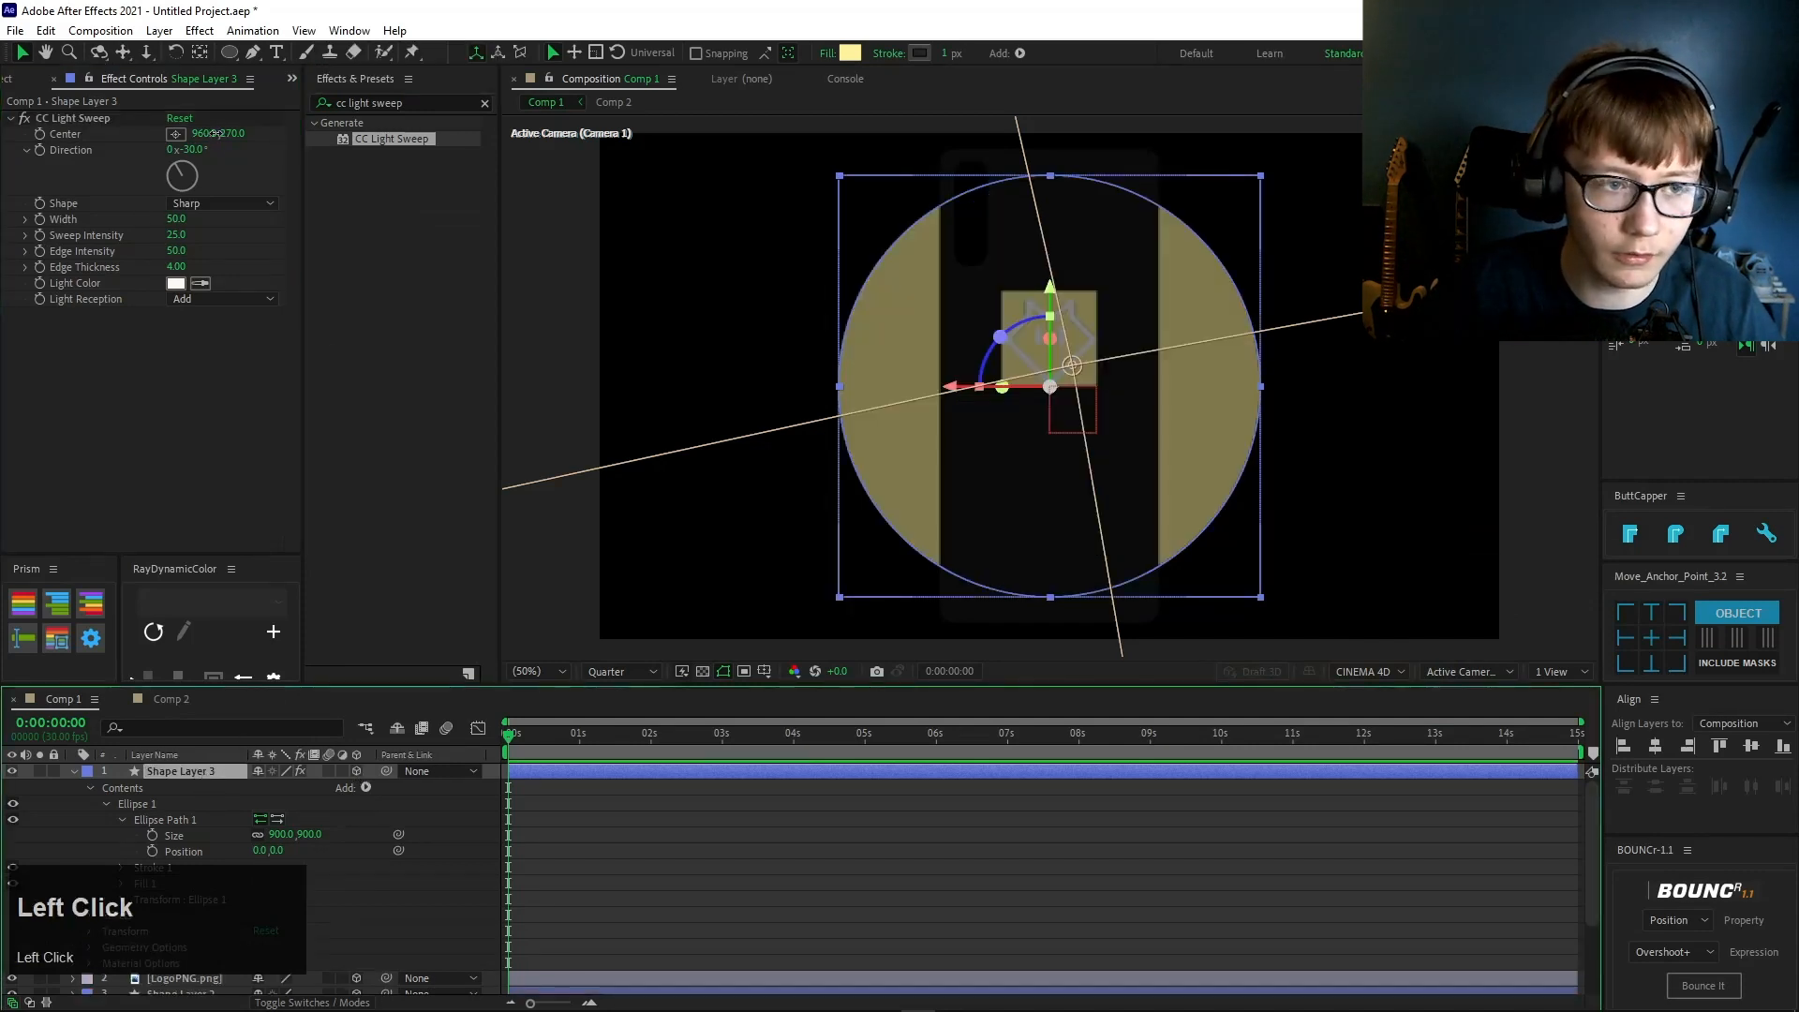
drag(215, 133, 524, 139)
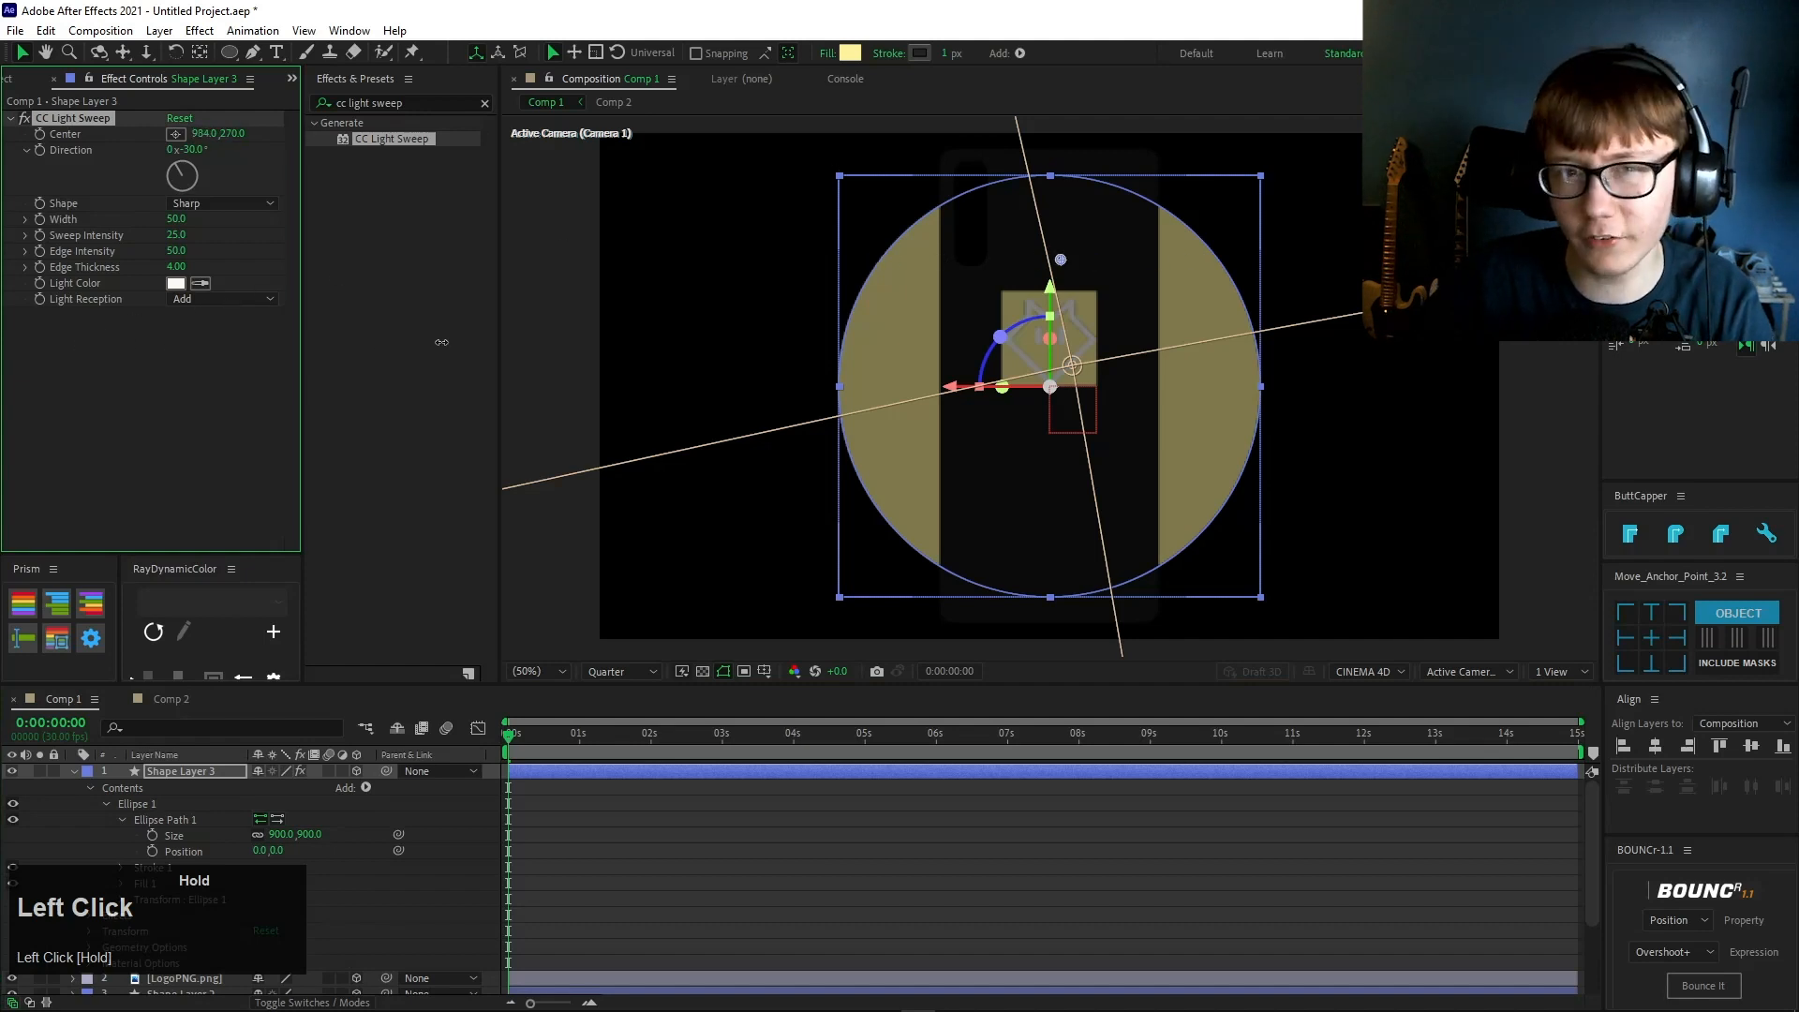
key(Delete)
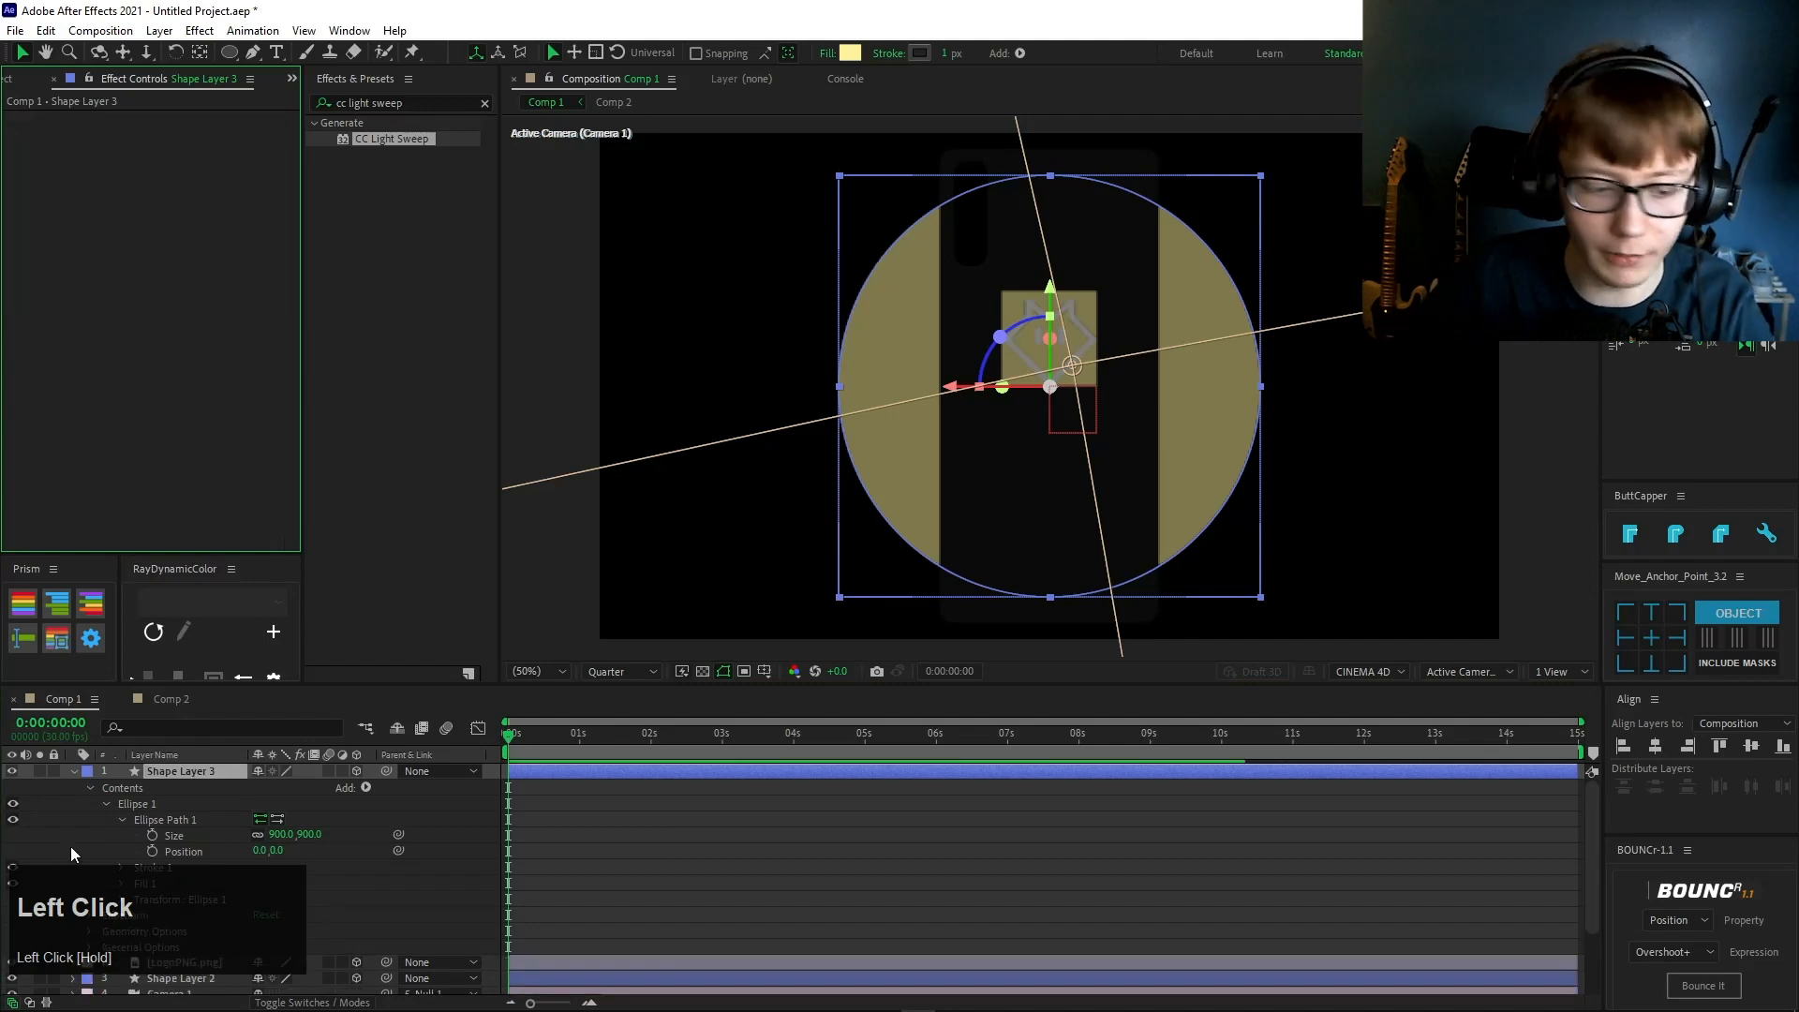
- Scale Shape Layer 3 down to 37% and set its Z position to 33, matching Shape Layer 2
key(s)
drag(307, 788, 213, 778)
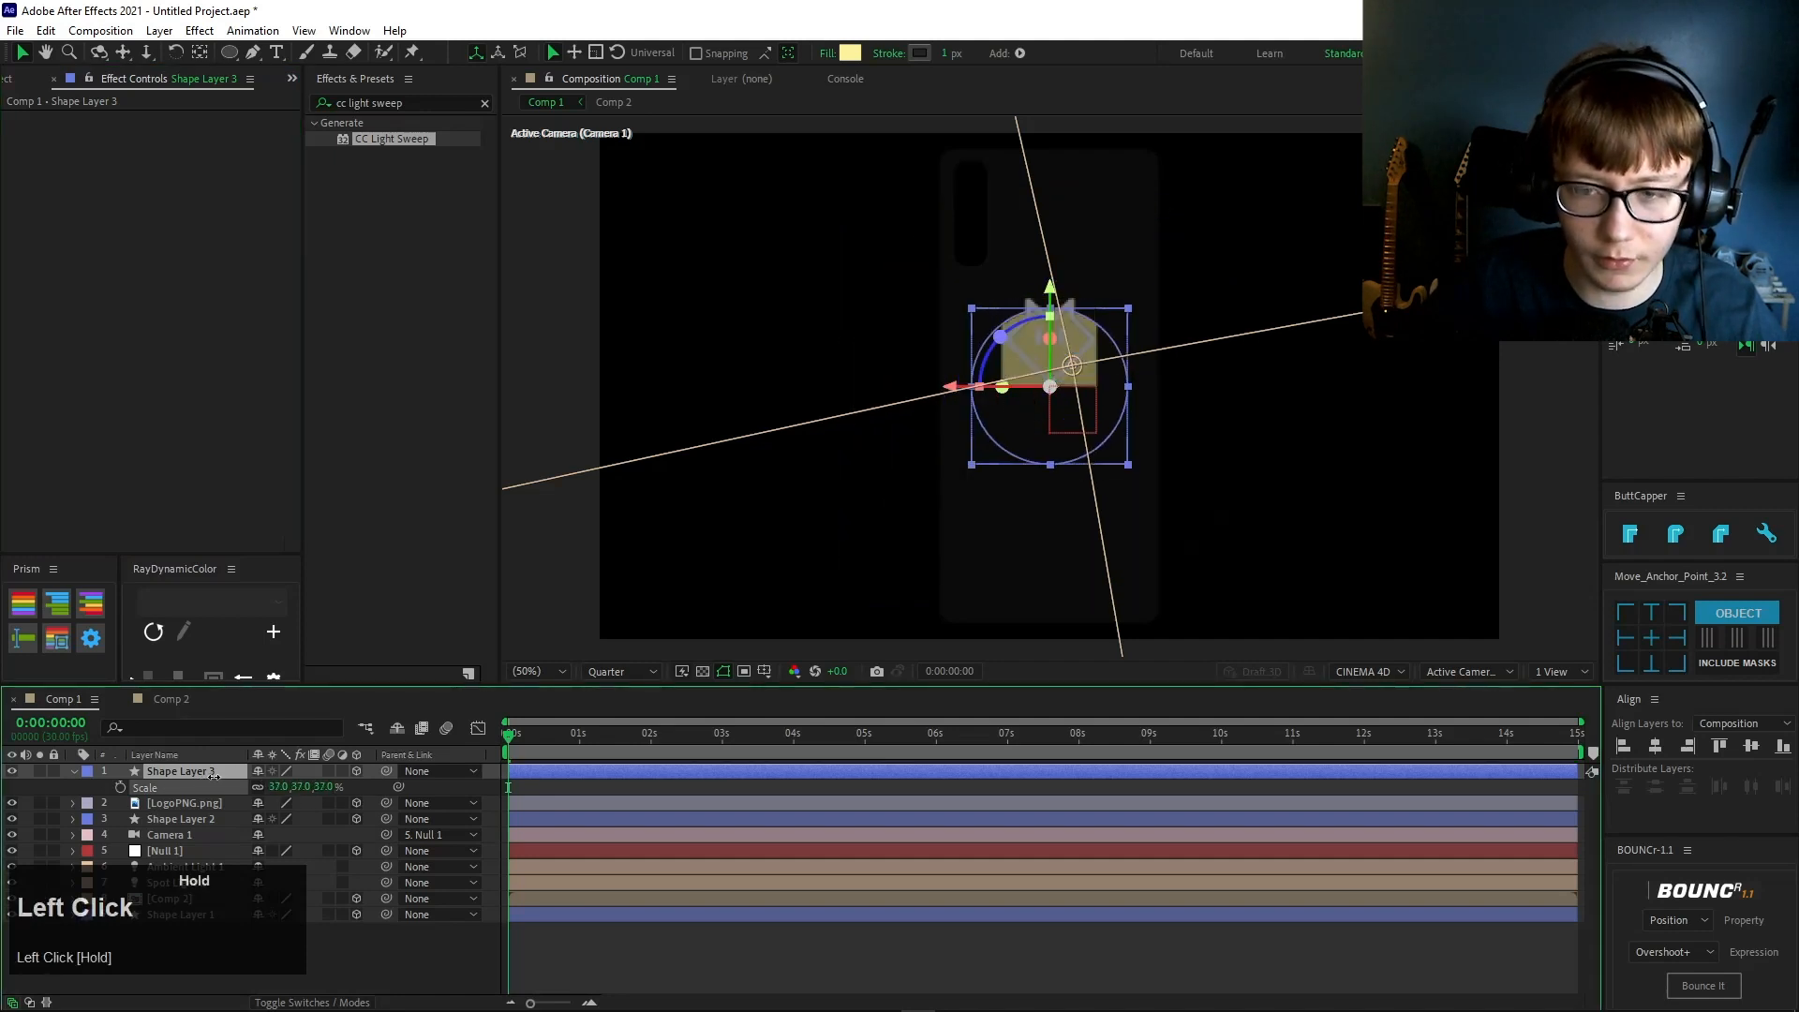
key(p)
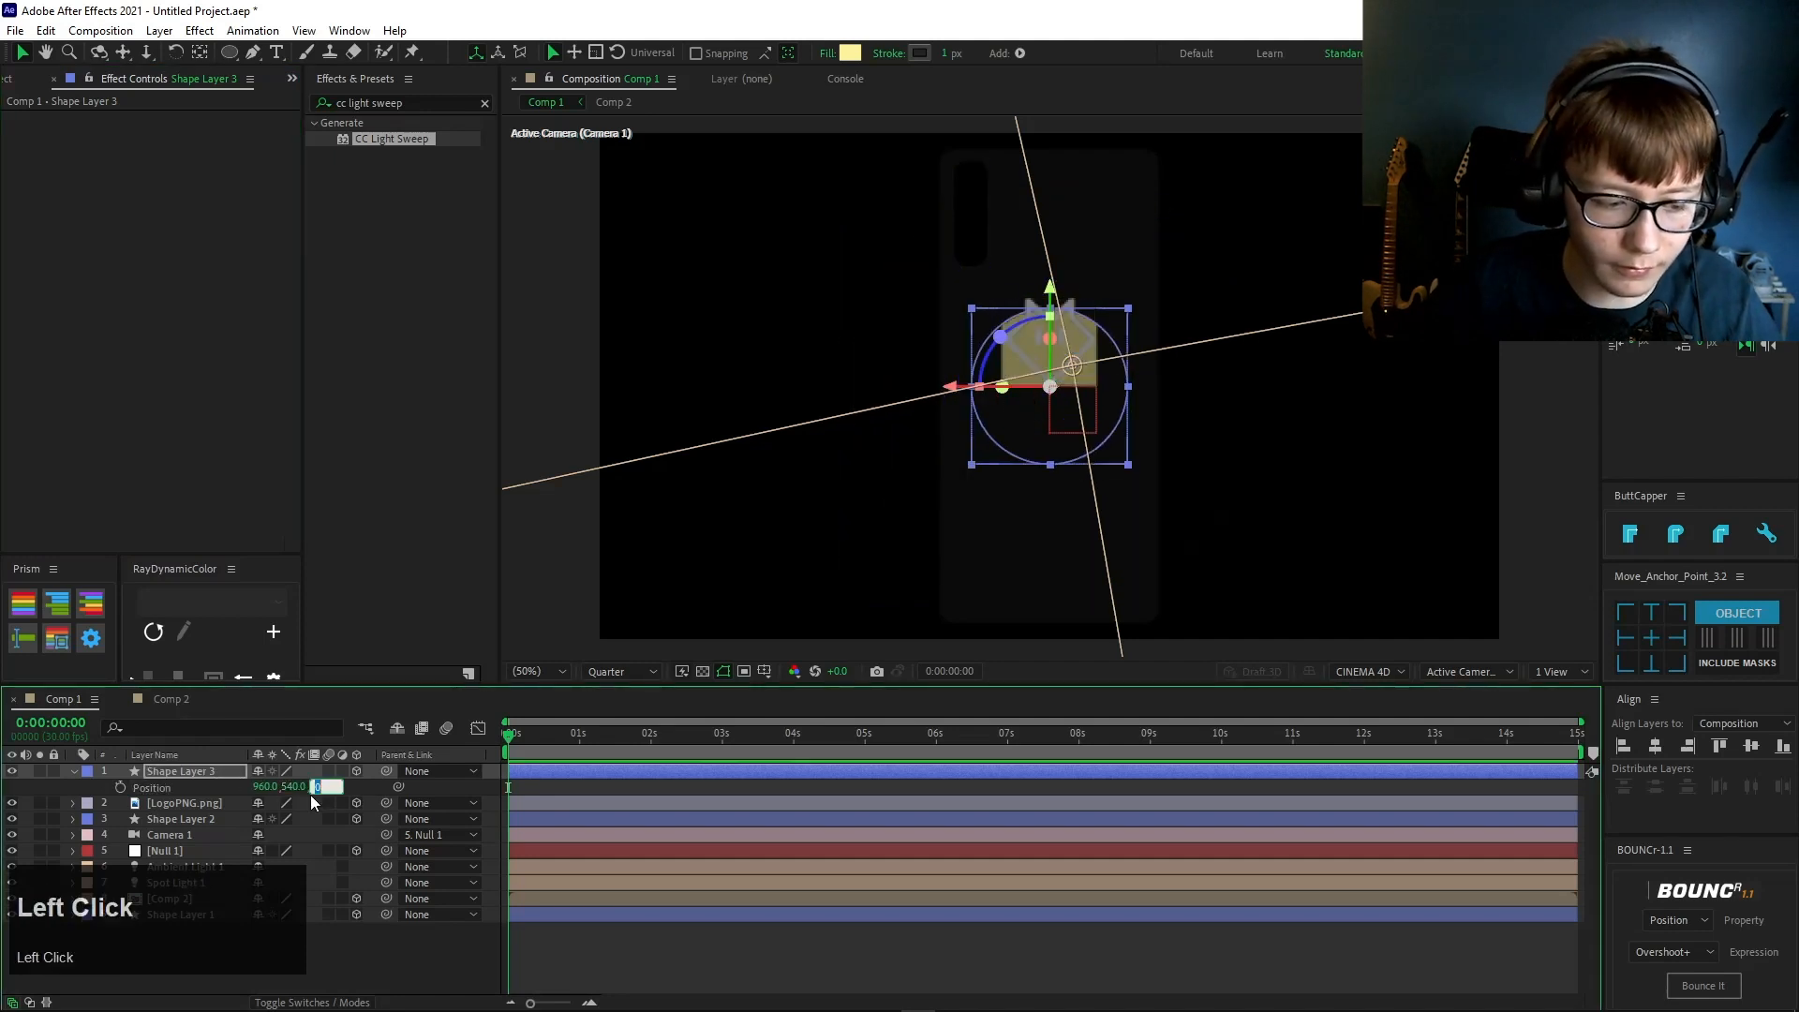
click(163, 833)
click(168, 820)
key(p)
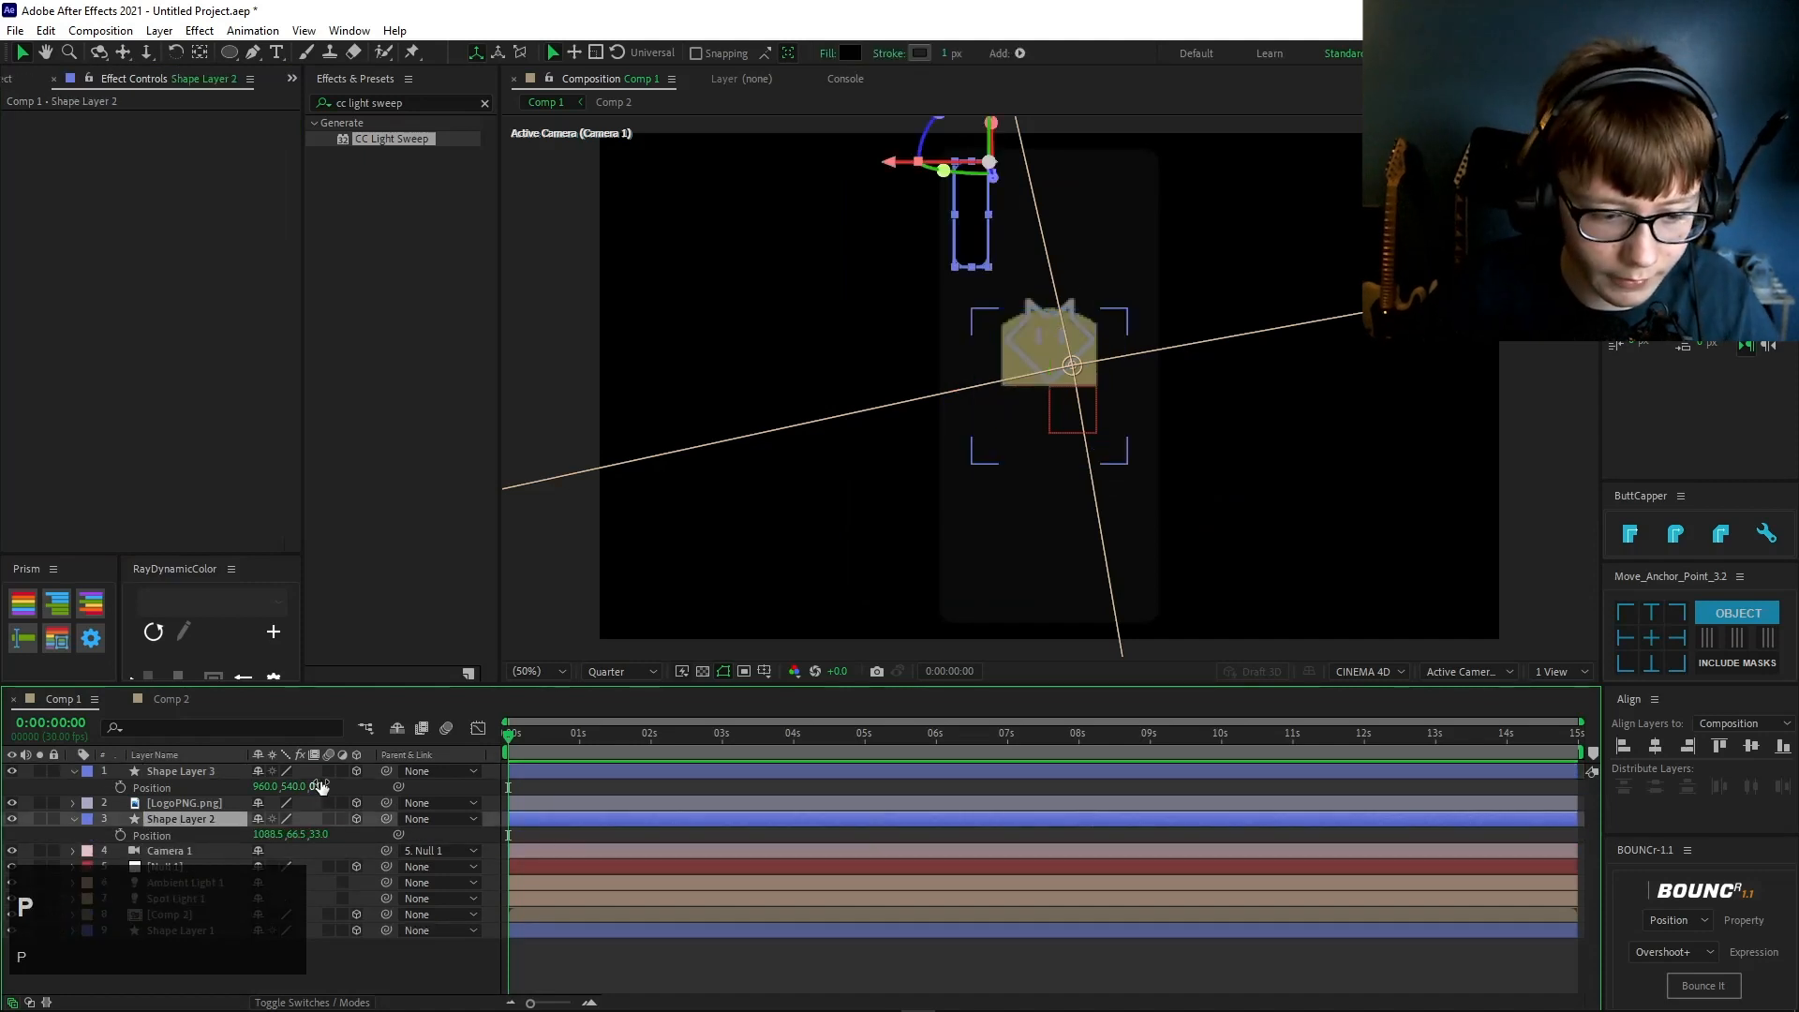
click(319, 785)
text(33)
click(377, 782)
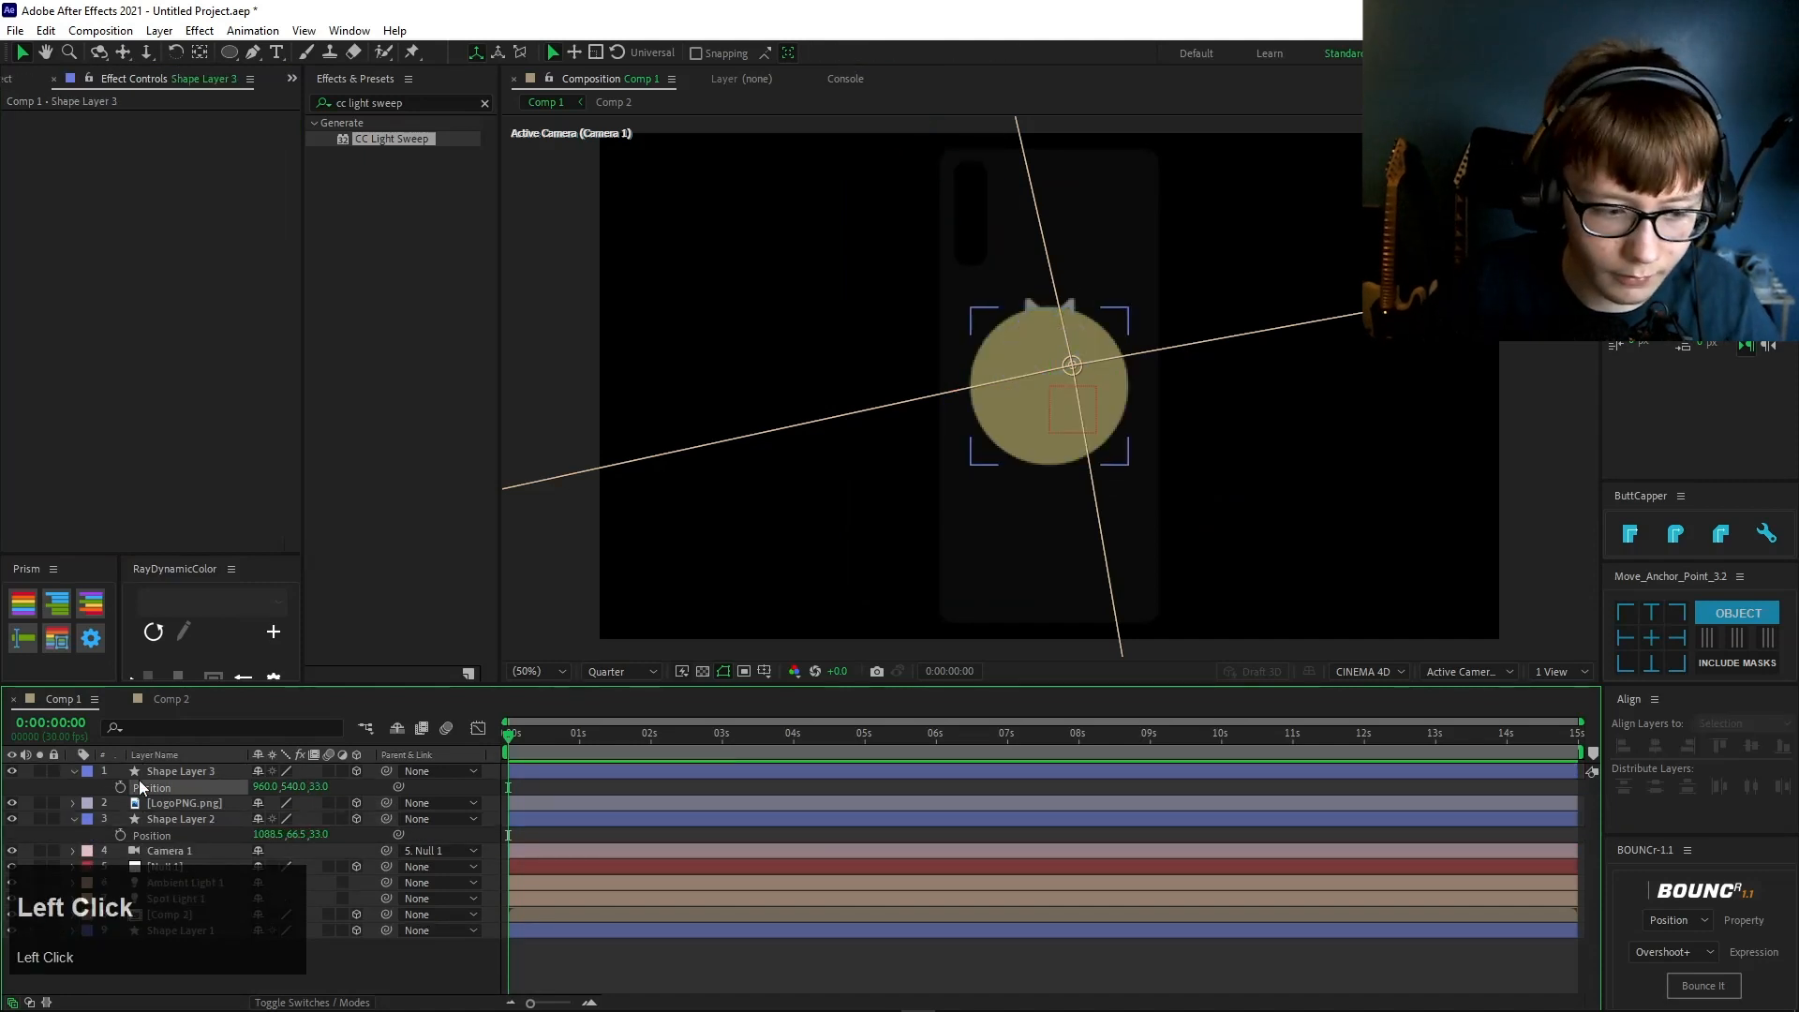
- Shrink the yellow circle to 4% scale and move it just below the camera bump
click(164, 771)
scroll(1139, 350, up, 1)
key(s)
drag(279, 786, 256, 787)
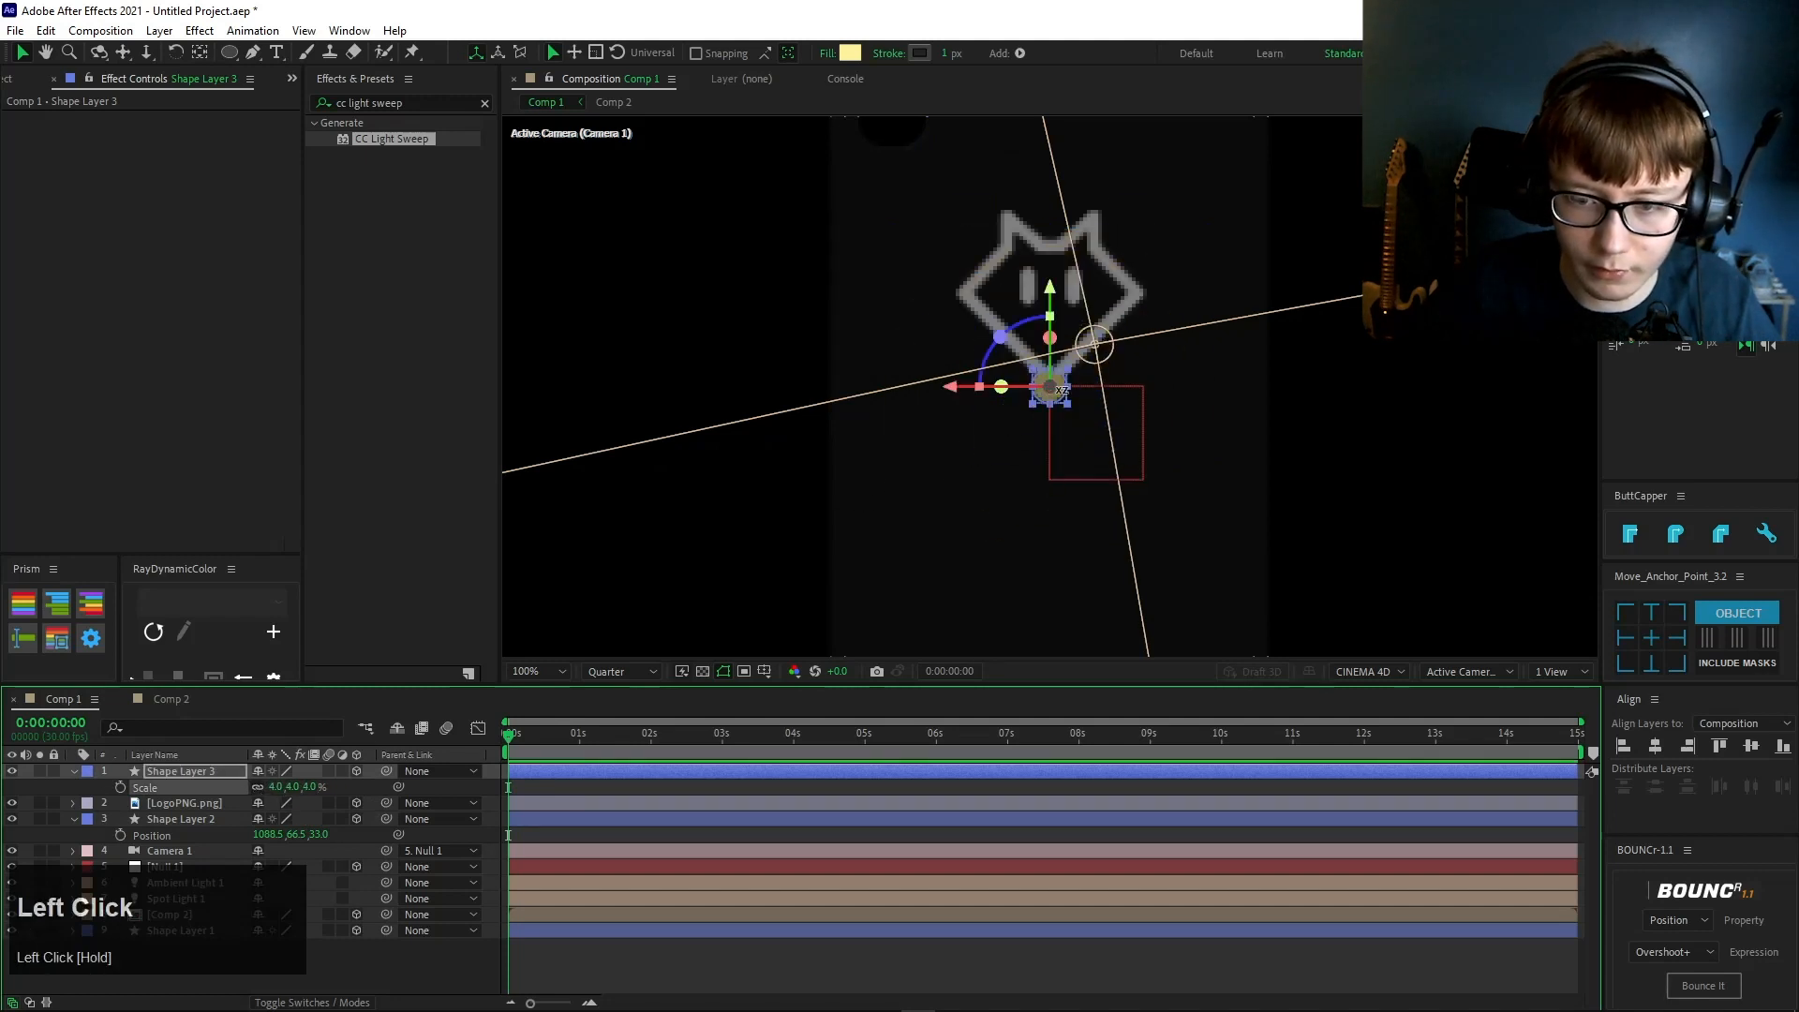
drag(1057, 405, 880, 152)
middle_click(944, 287)
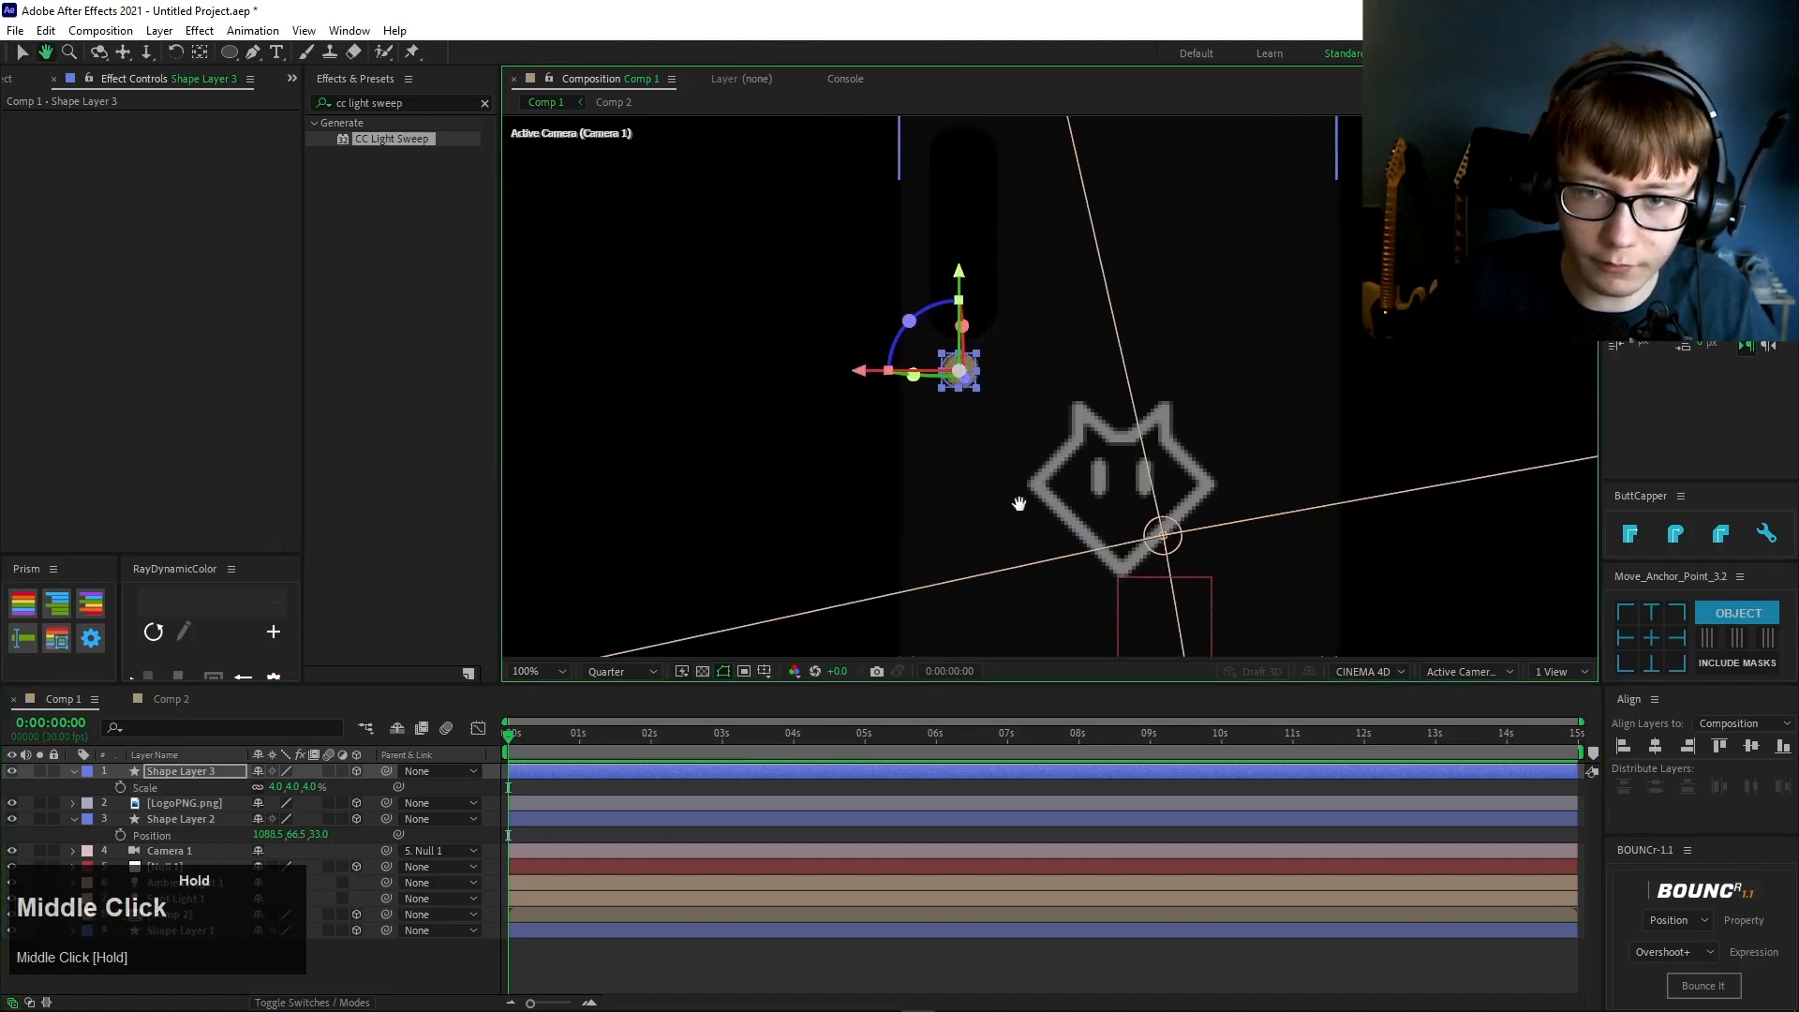
- Set the yellow circle layer's scale to 3.5%
click(1019, 931)
scroll(1226, 375, down, 5)
scroll(1231, 386, up, 5)
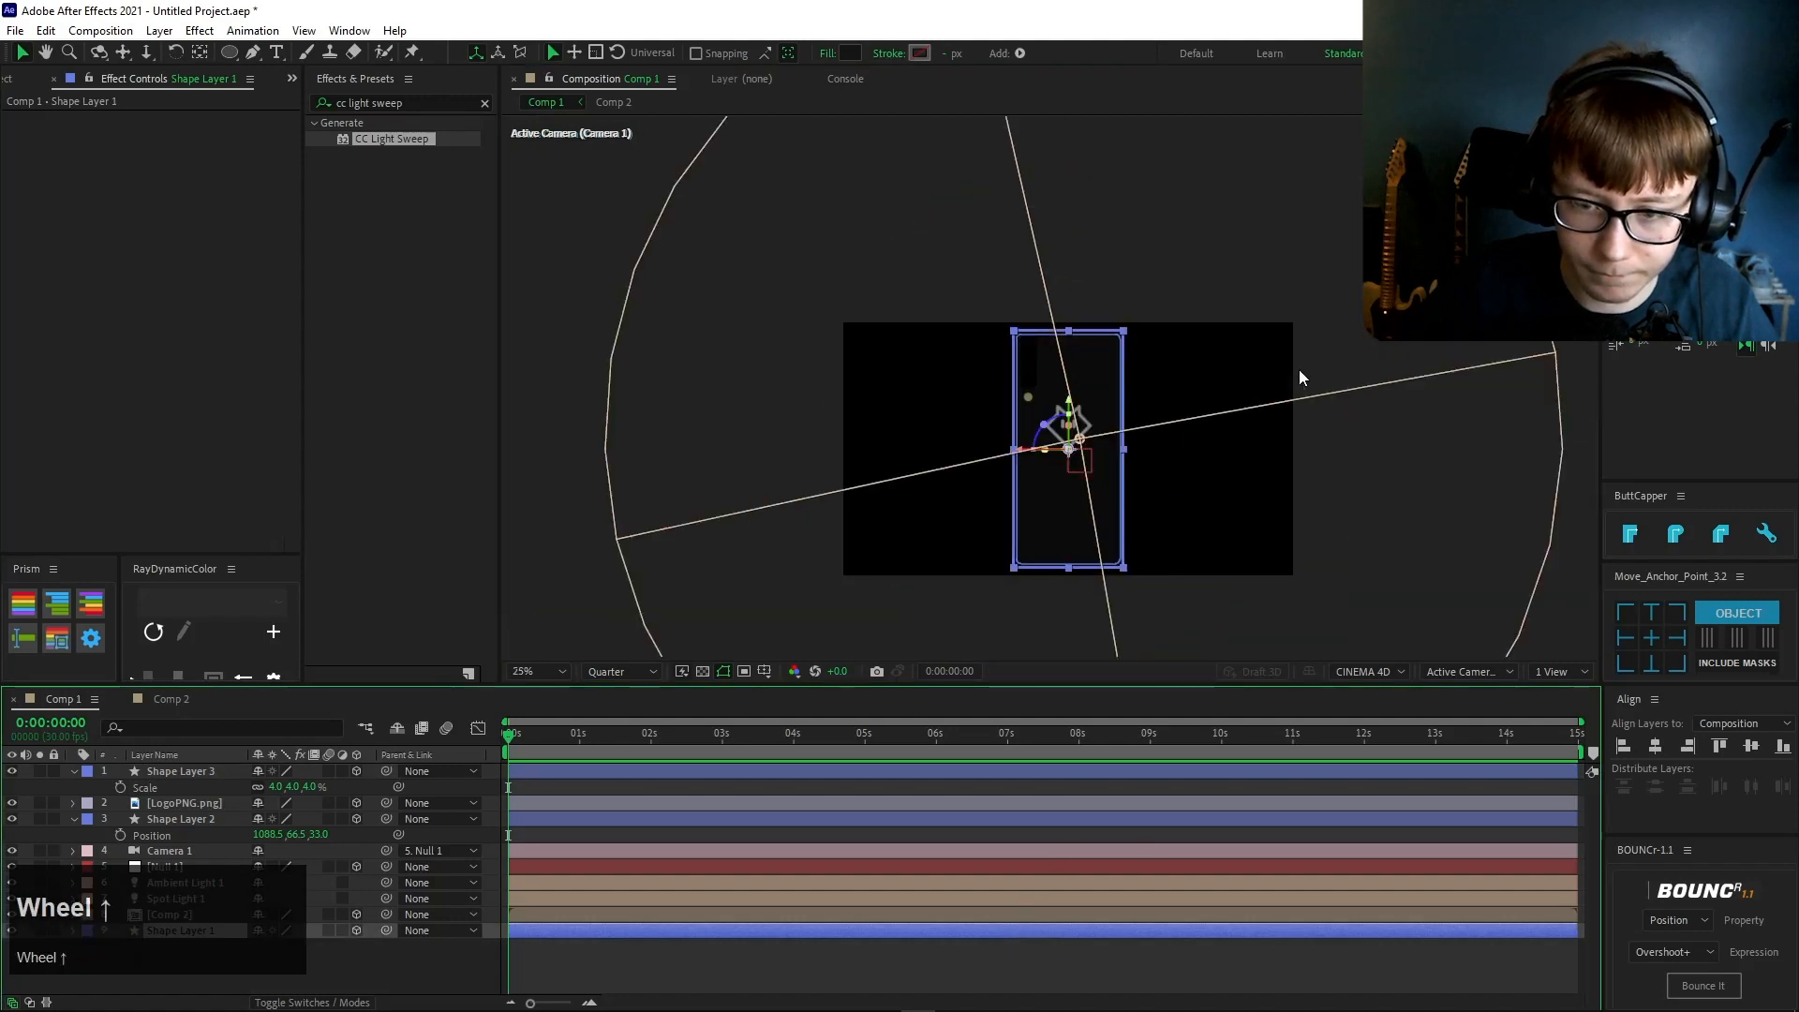
click(964, 431)
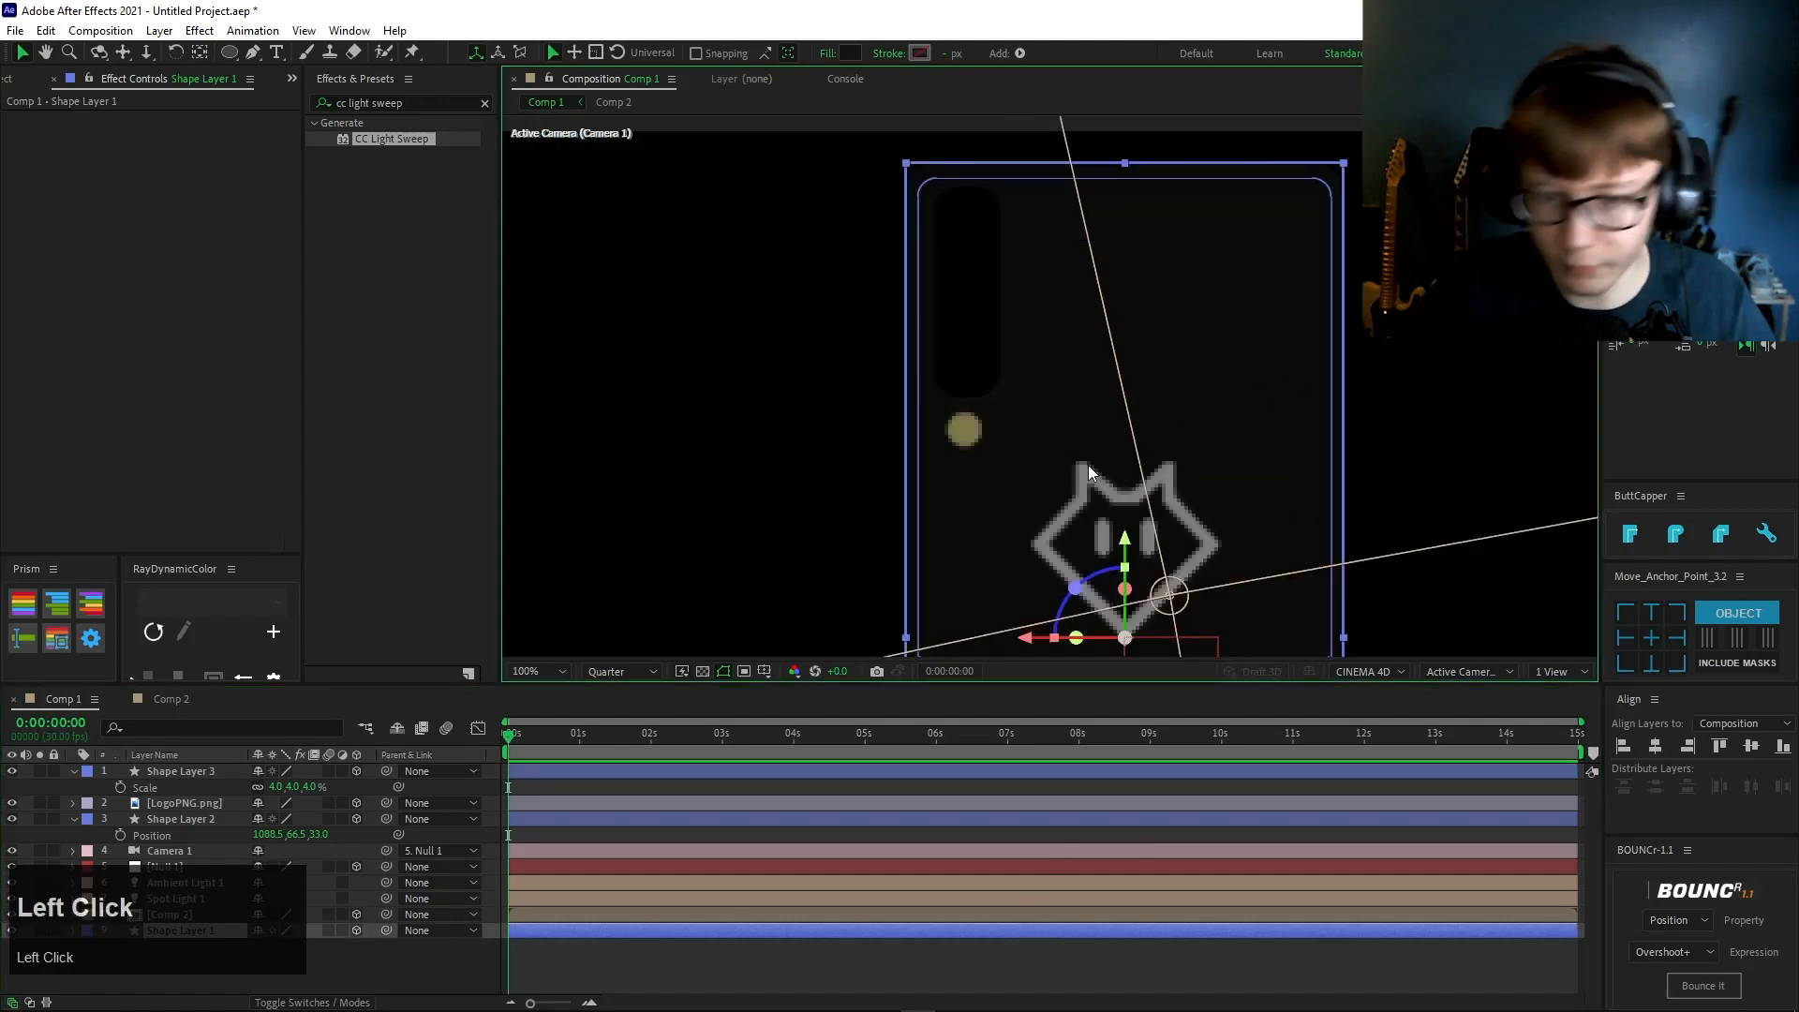
click(165, 769)
click(281, 787)
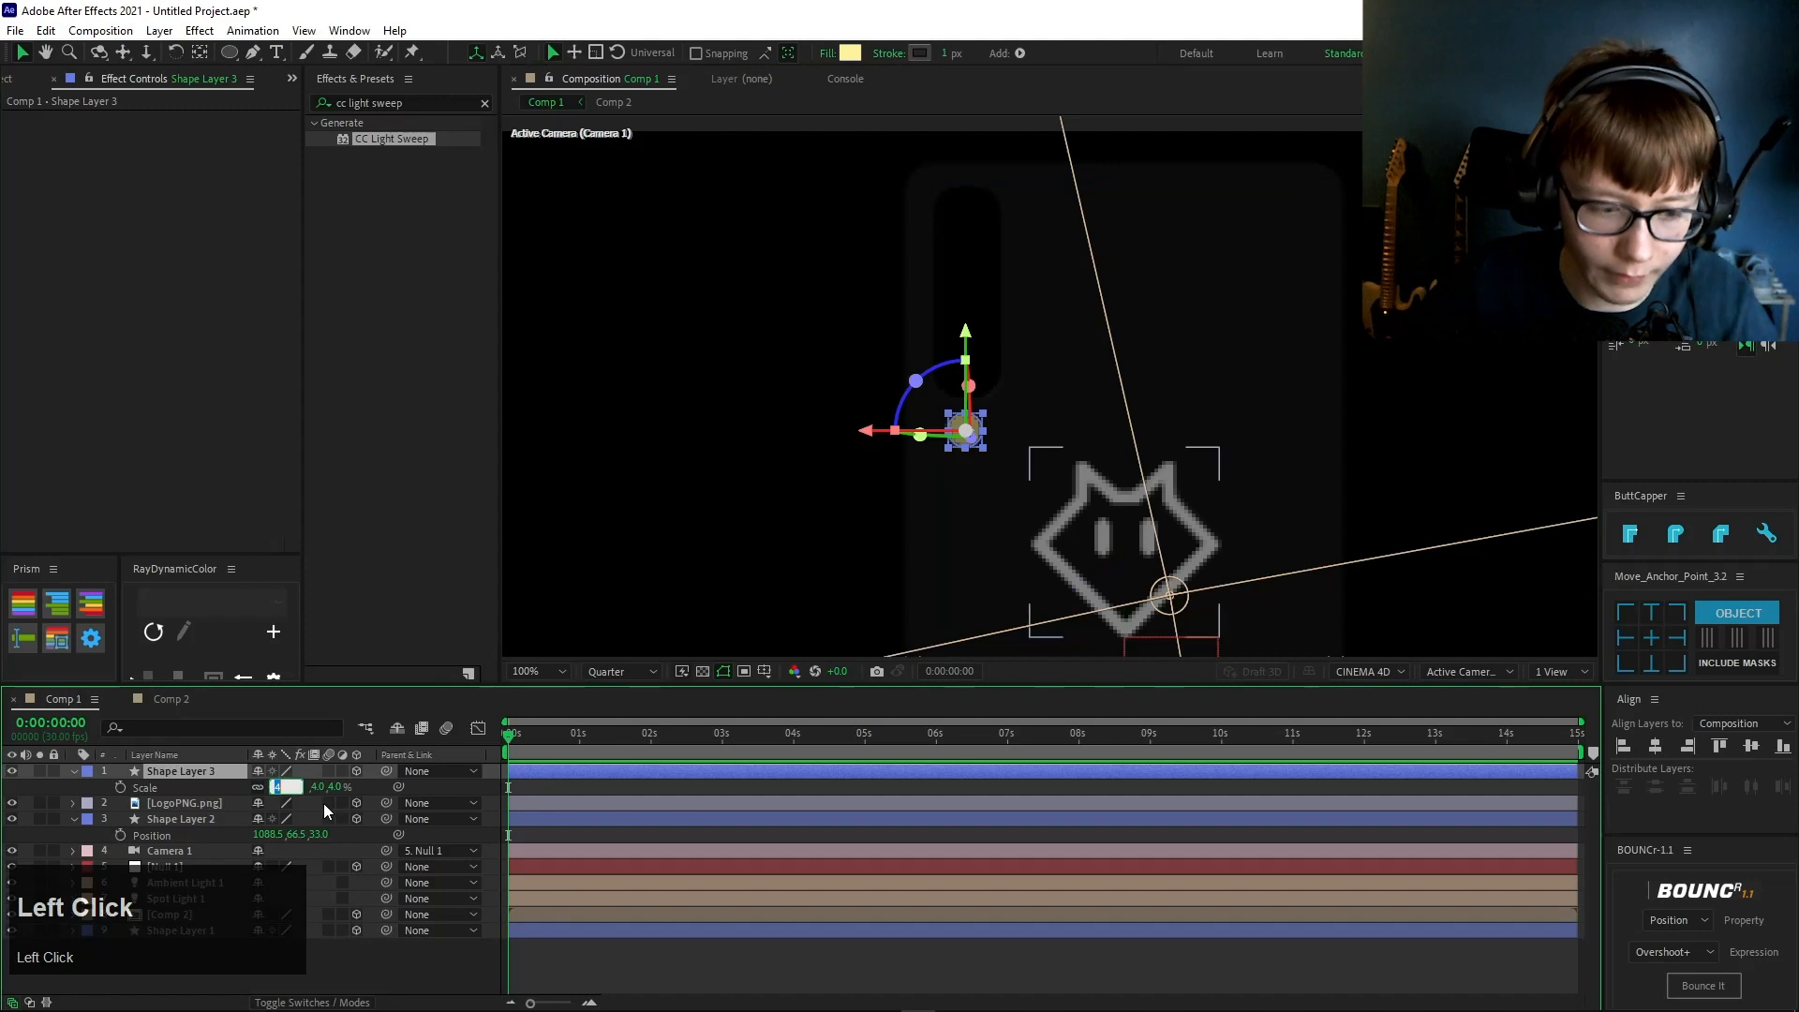
text(3.5)
key(Return)
click(713, 970)
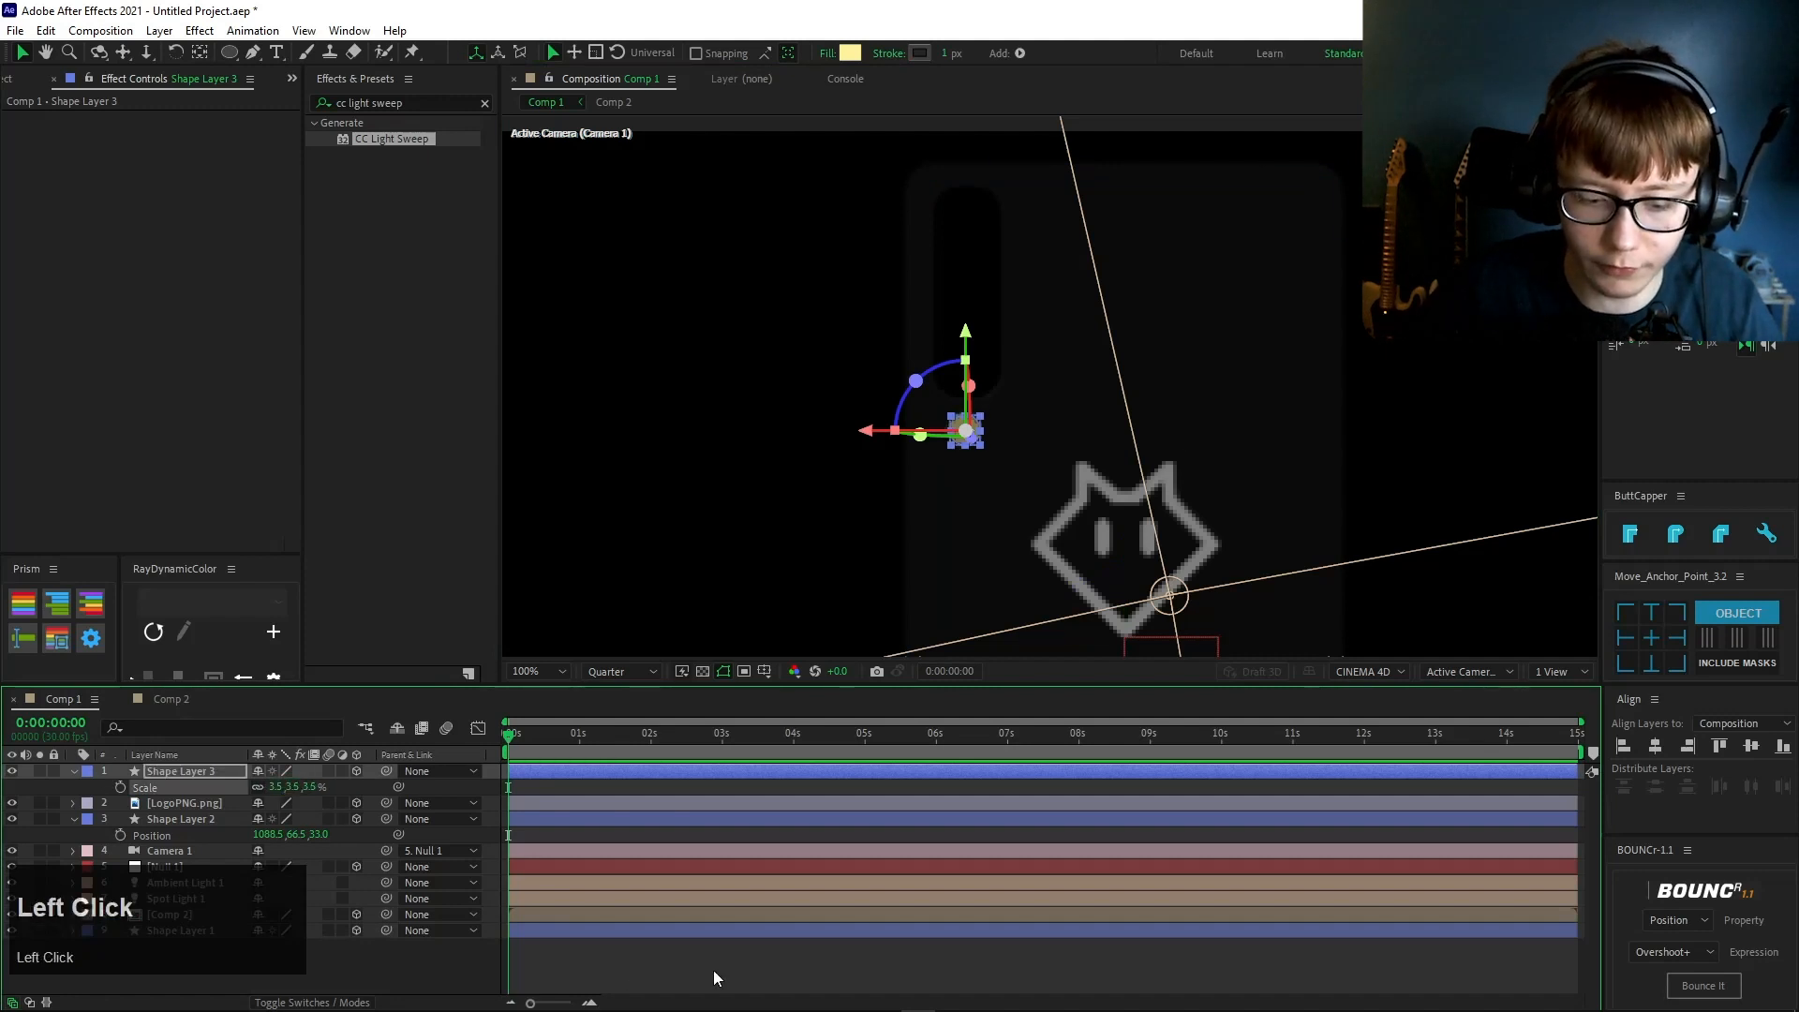
scroll(1288, 480, down, 4)
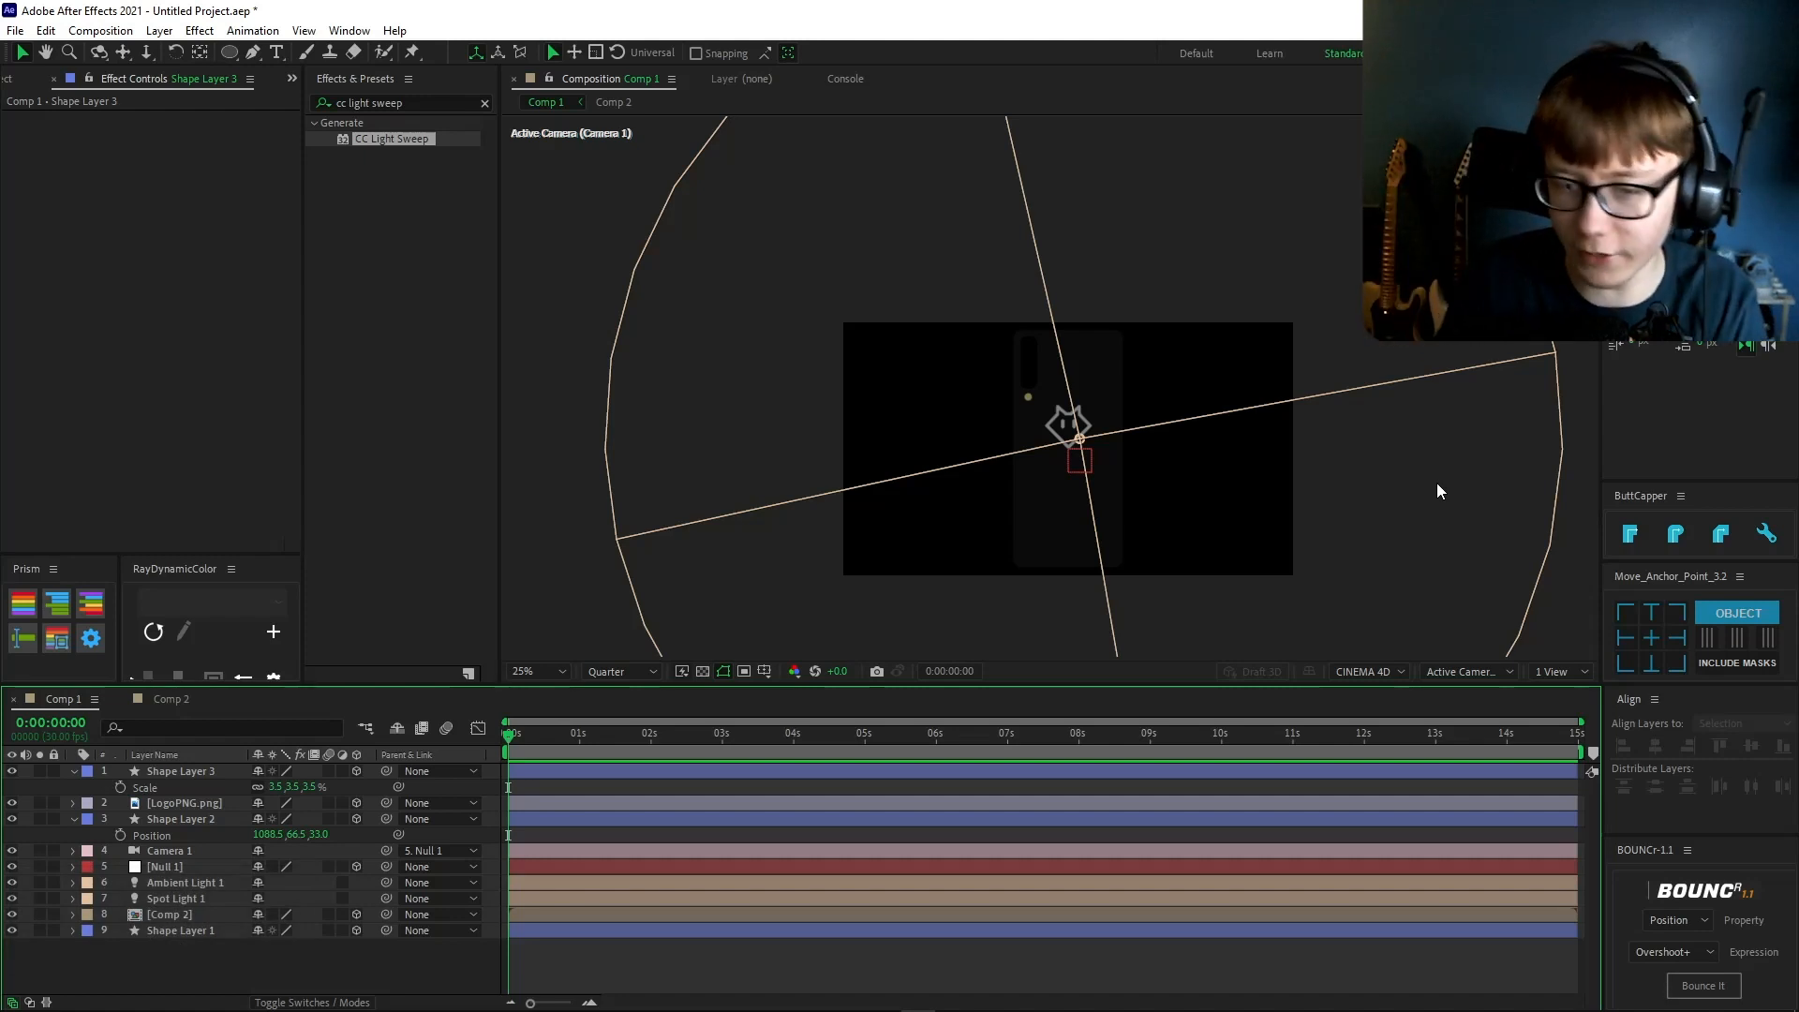
scroll(1083, 432, up, 2)
scroll(1082, 439, up, 1)
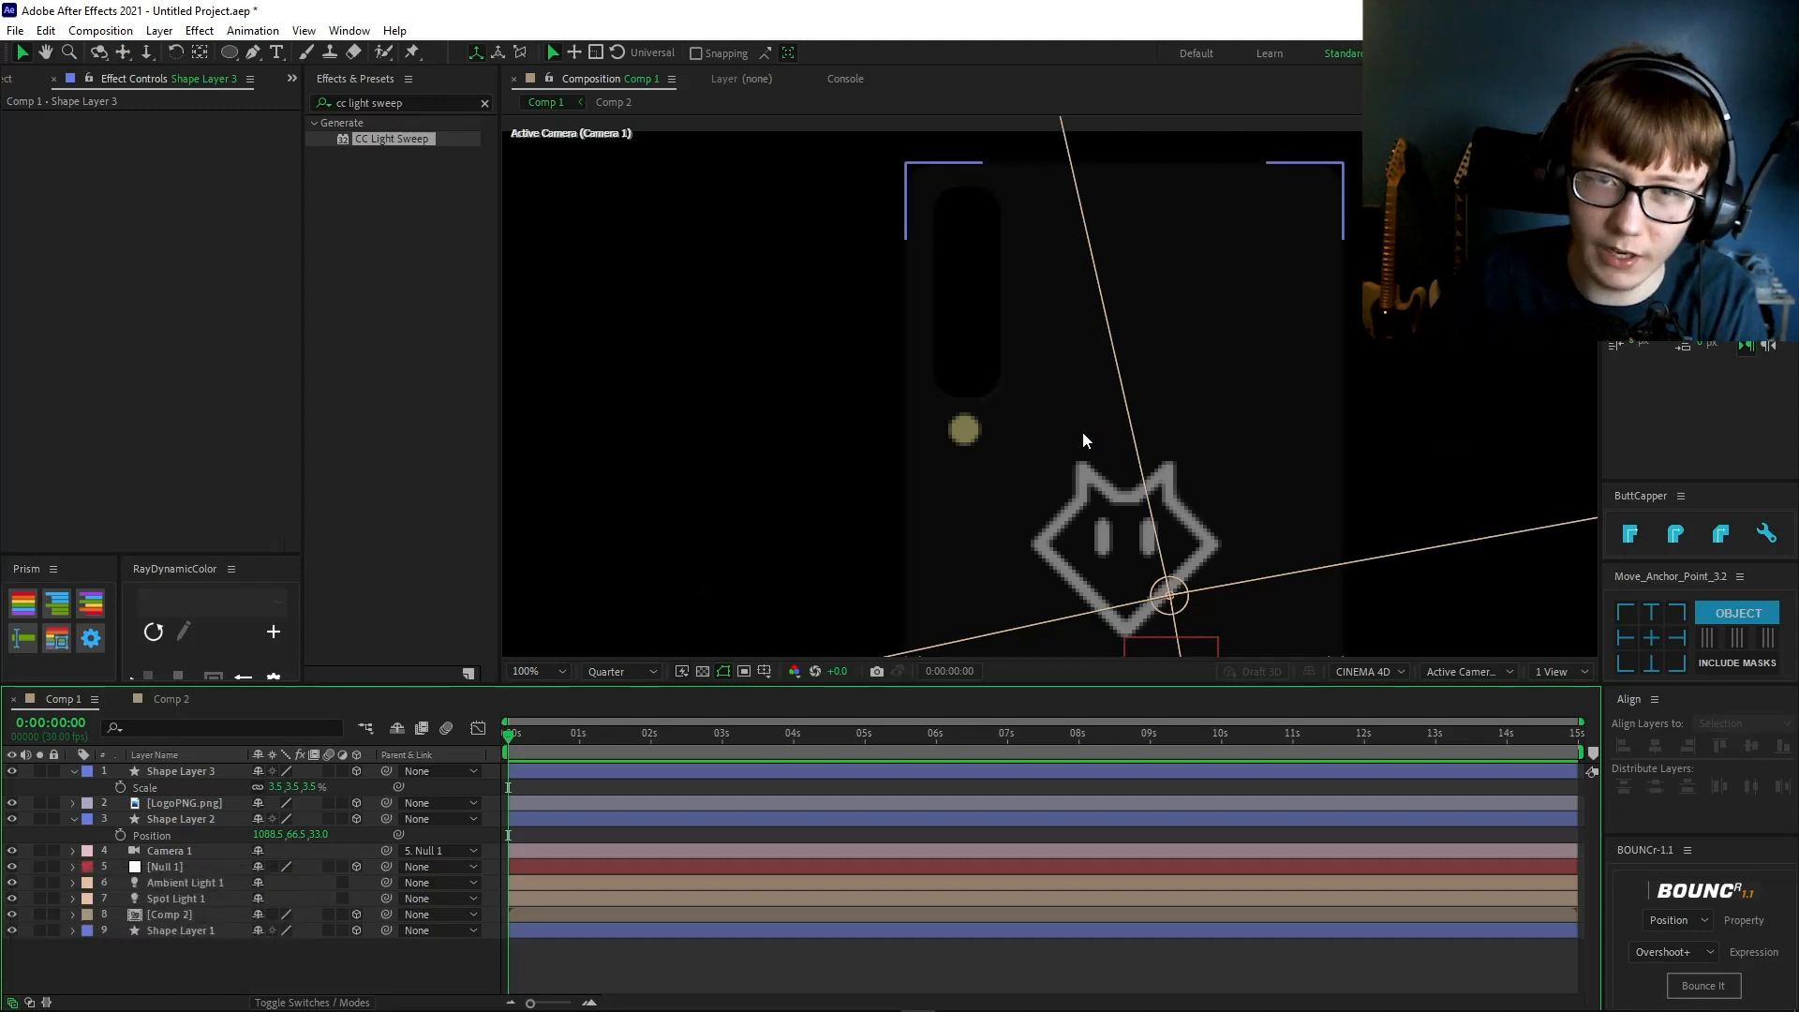
scroll(1100, 432, down, 4)
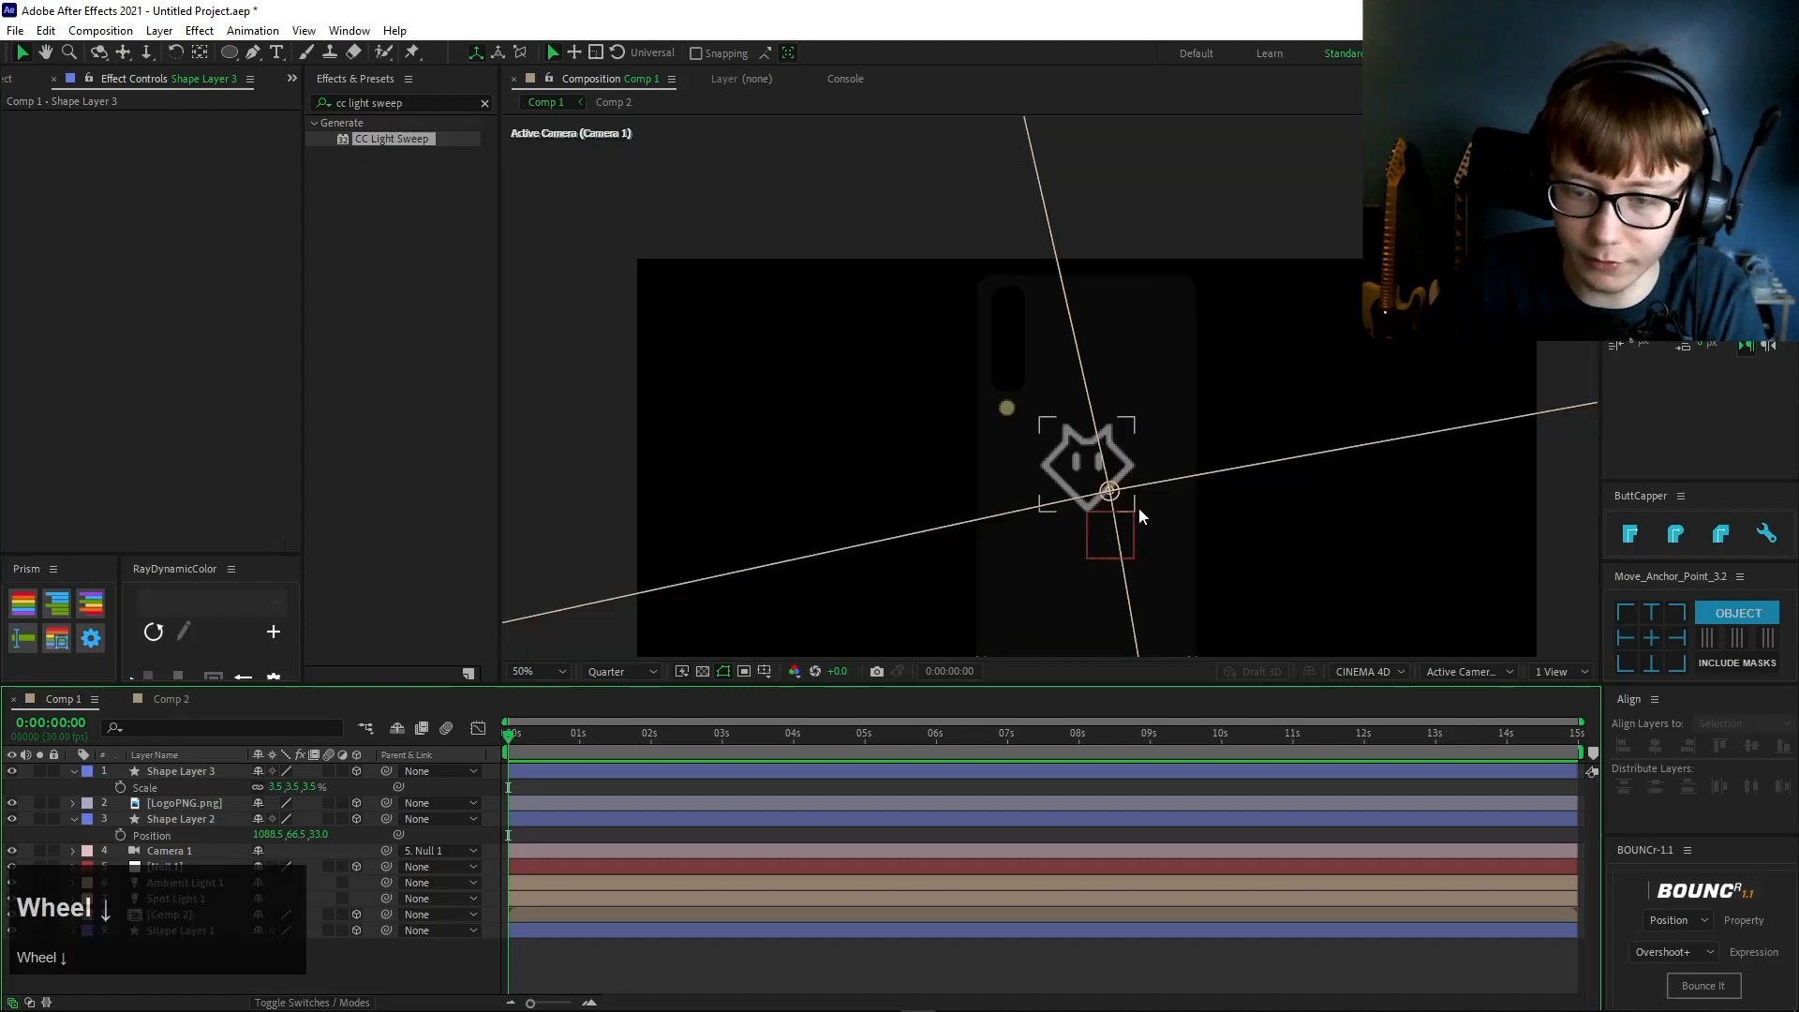
scroll(1145, 530, up, 4)
scroll(1134, 528, down, 2)
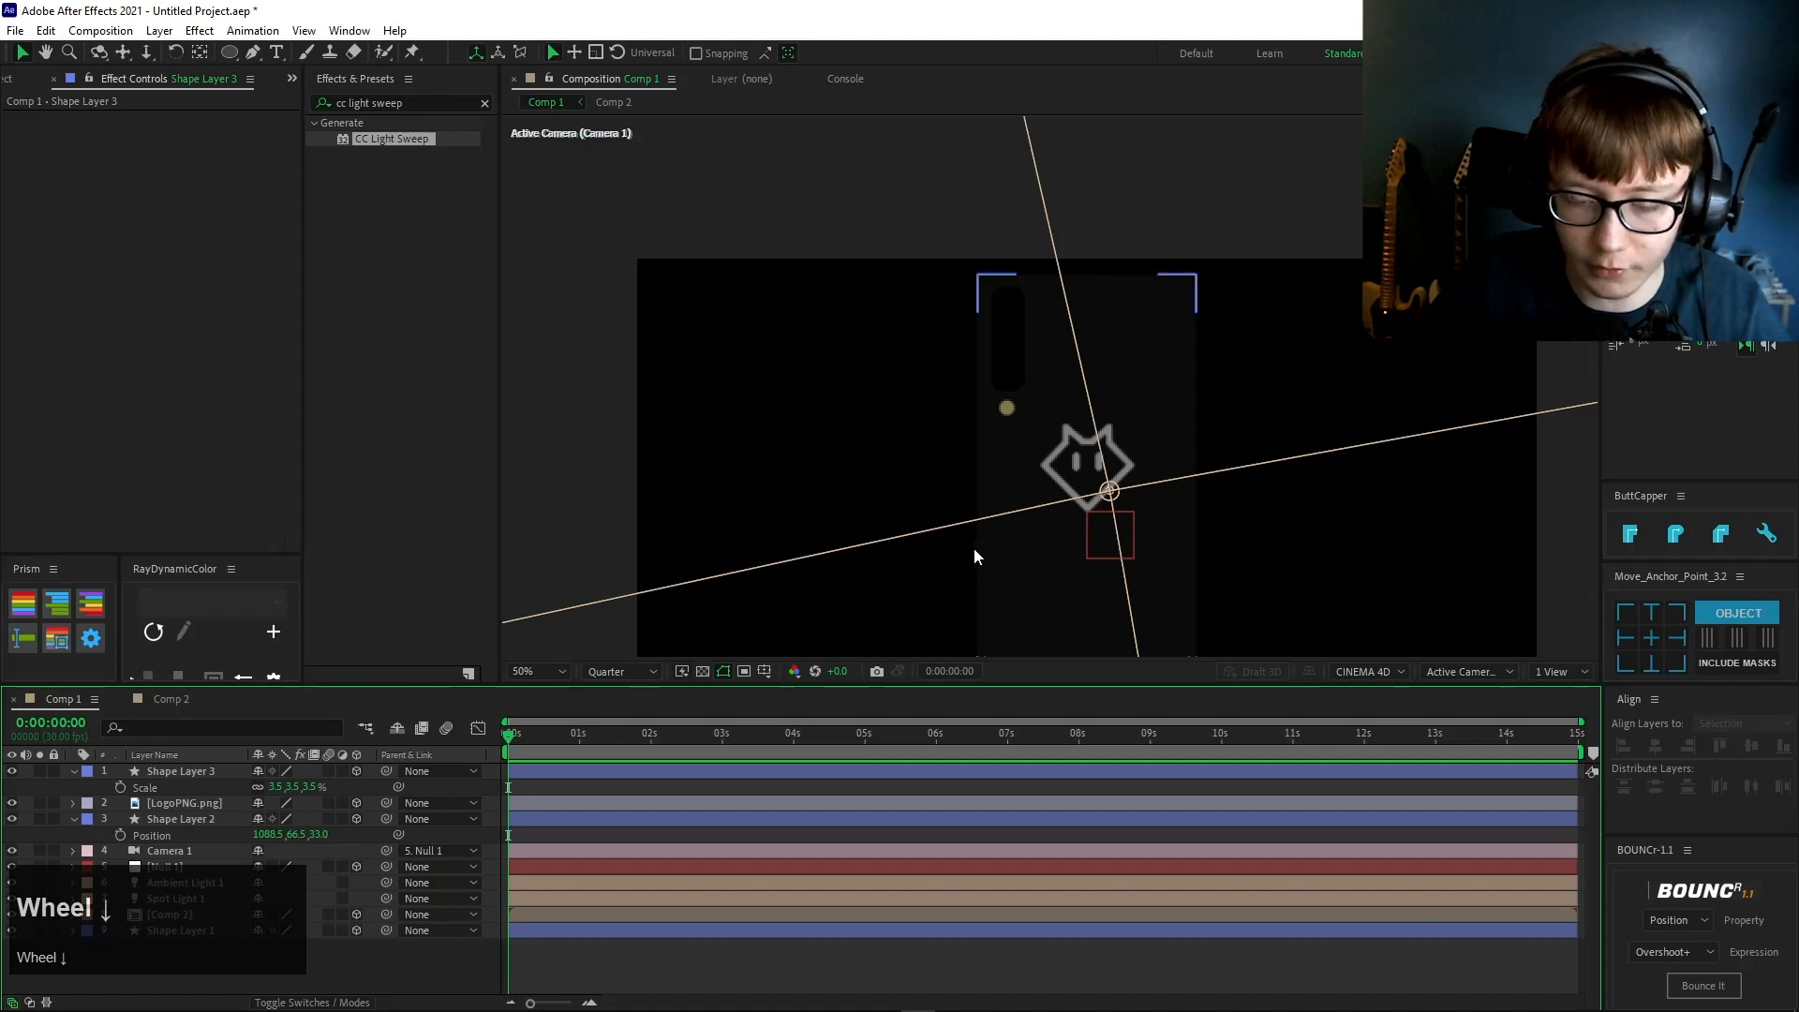
drag(975, 551, 811, 413)
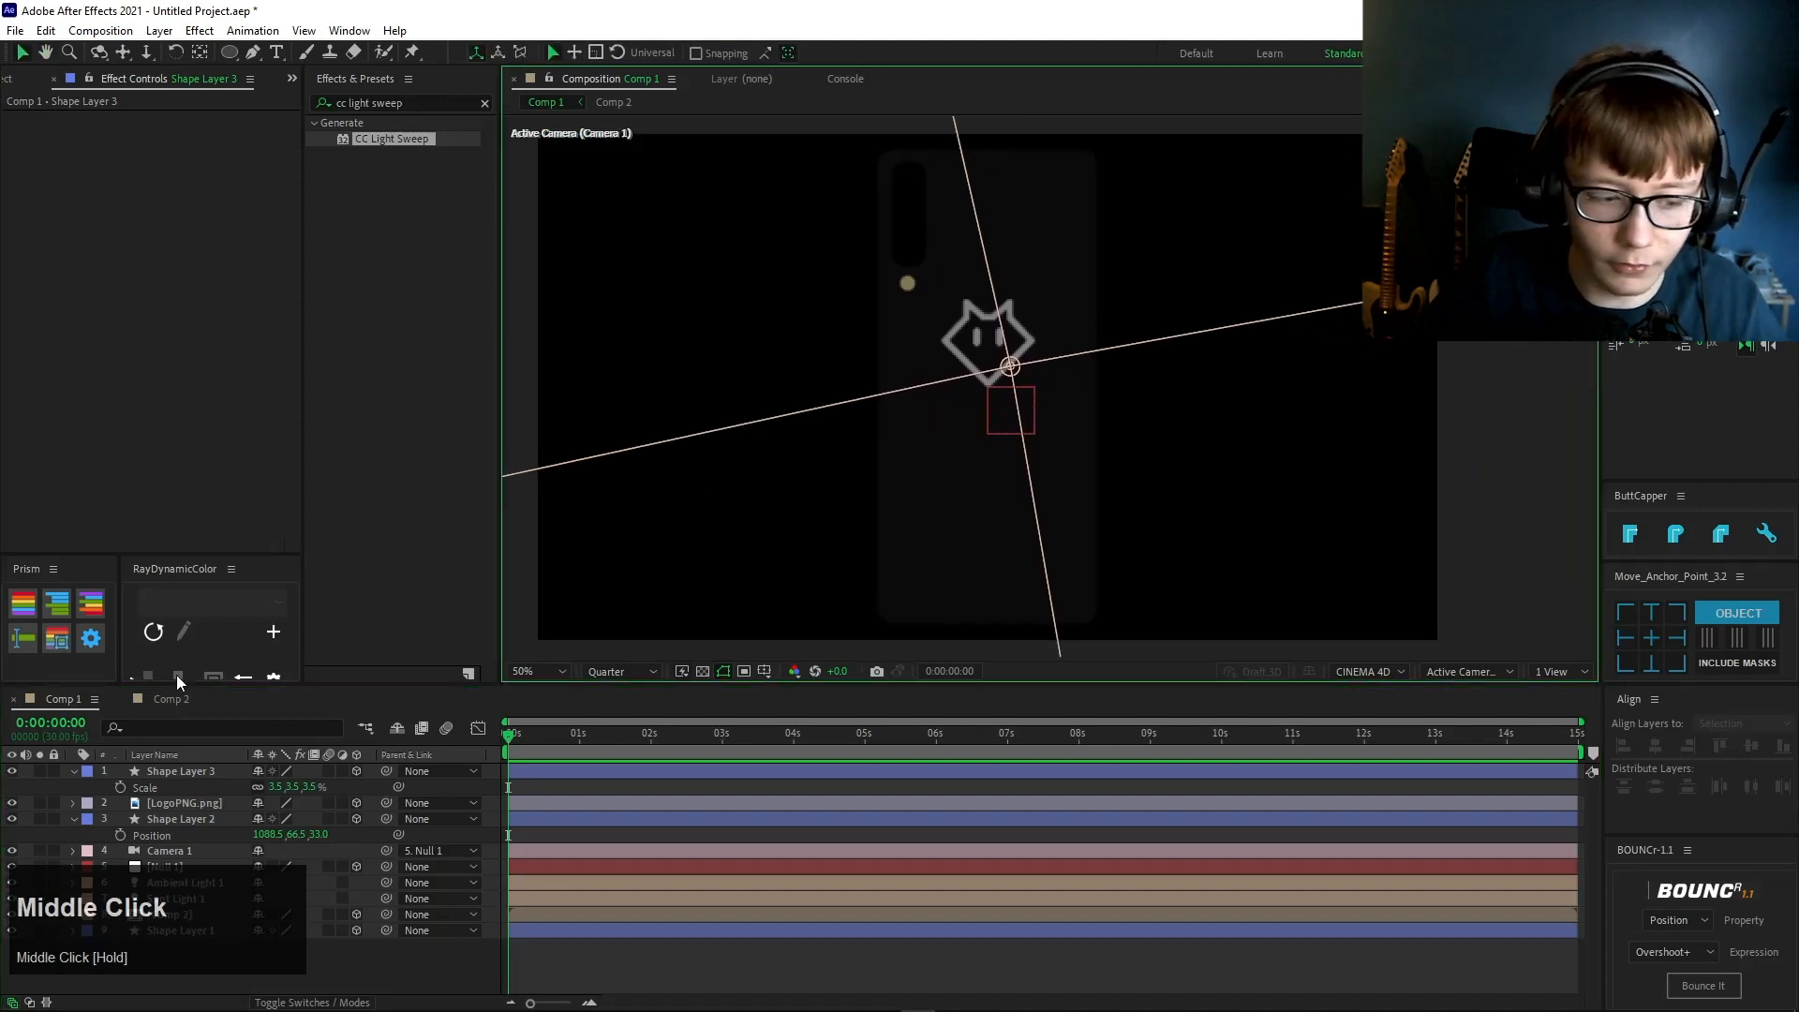
- Turn the camera around to the phone's front by setting Null 1's Y rotation to 0°
click(187, 928)
click(176, 879)
click(184, 855)
click(180, 865)
key(r)
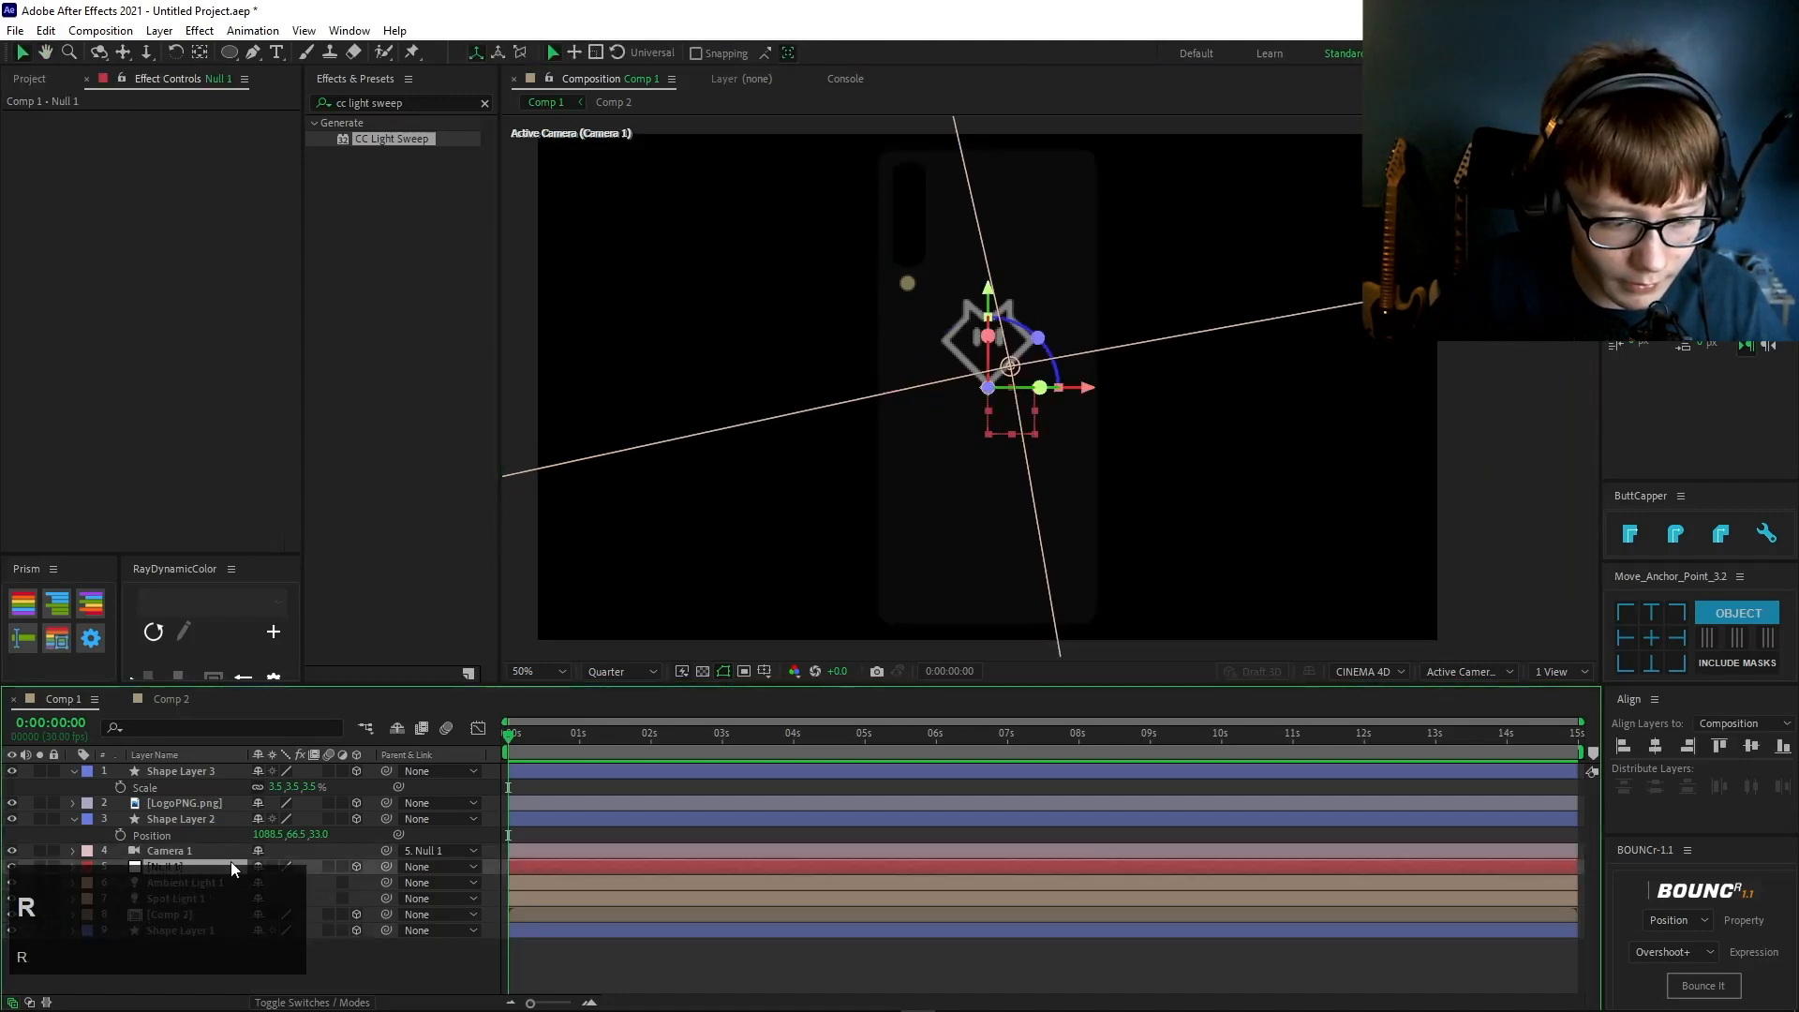
drag(297, 911, 1051, 833)
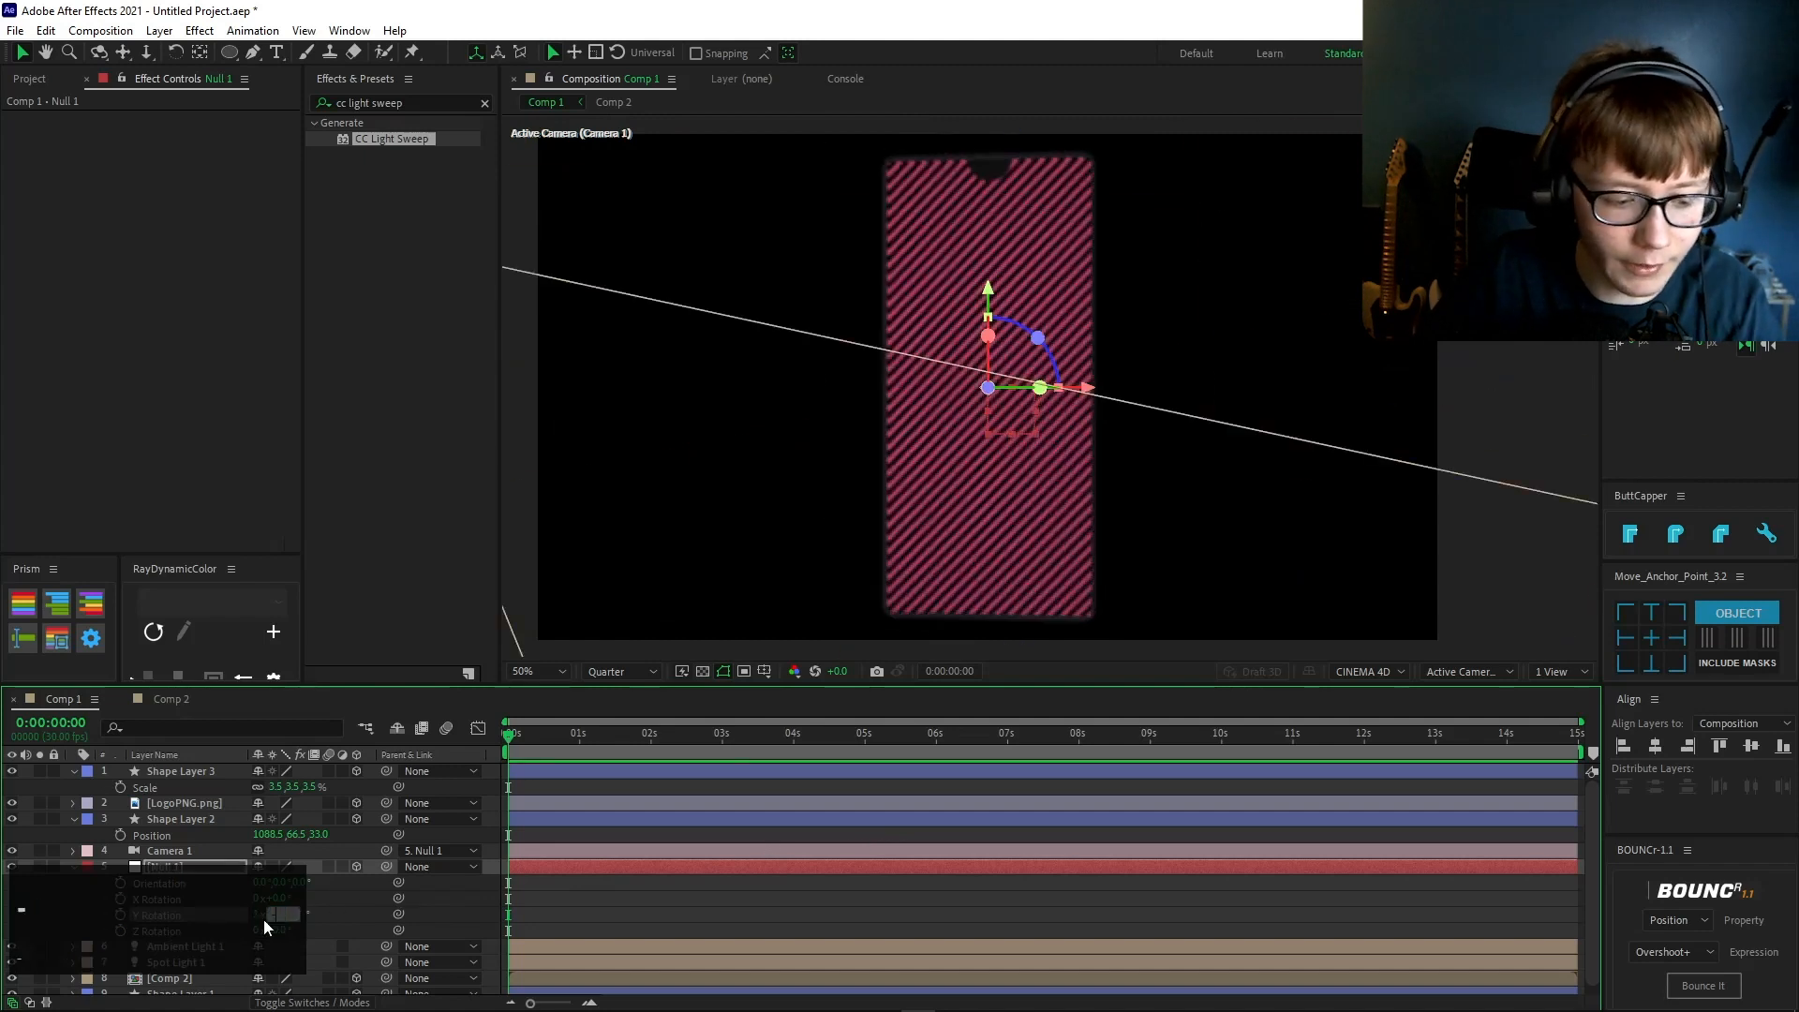
key(Return)
click(254, 916)
text(0)
key(Return)
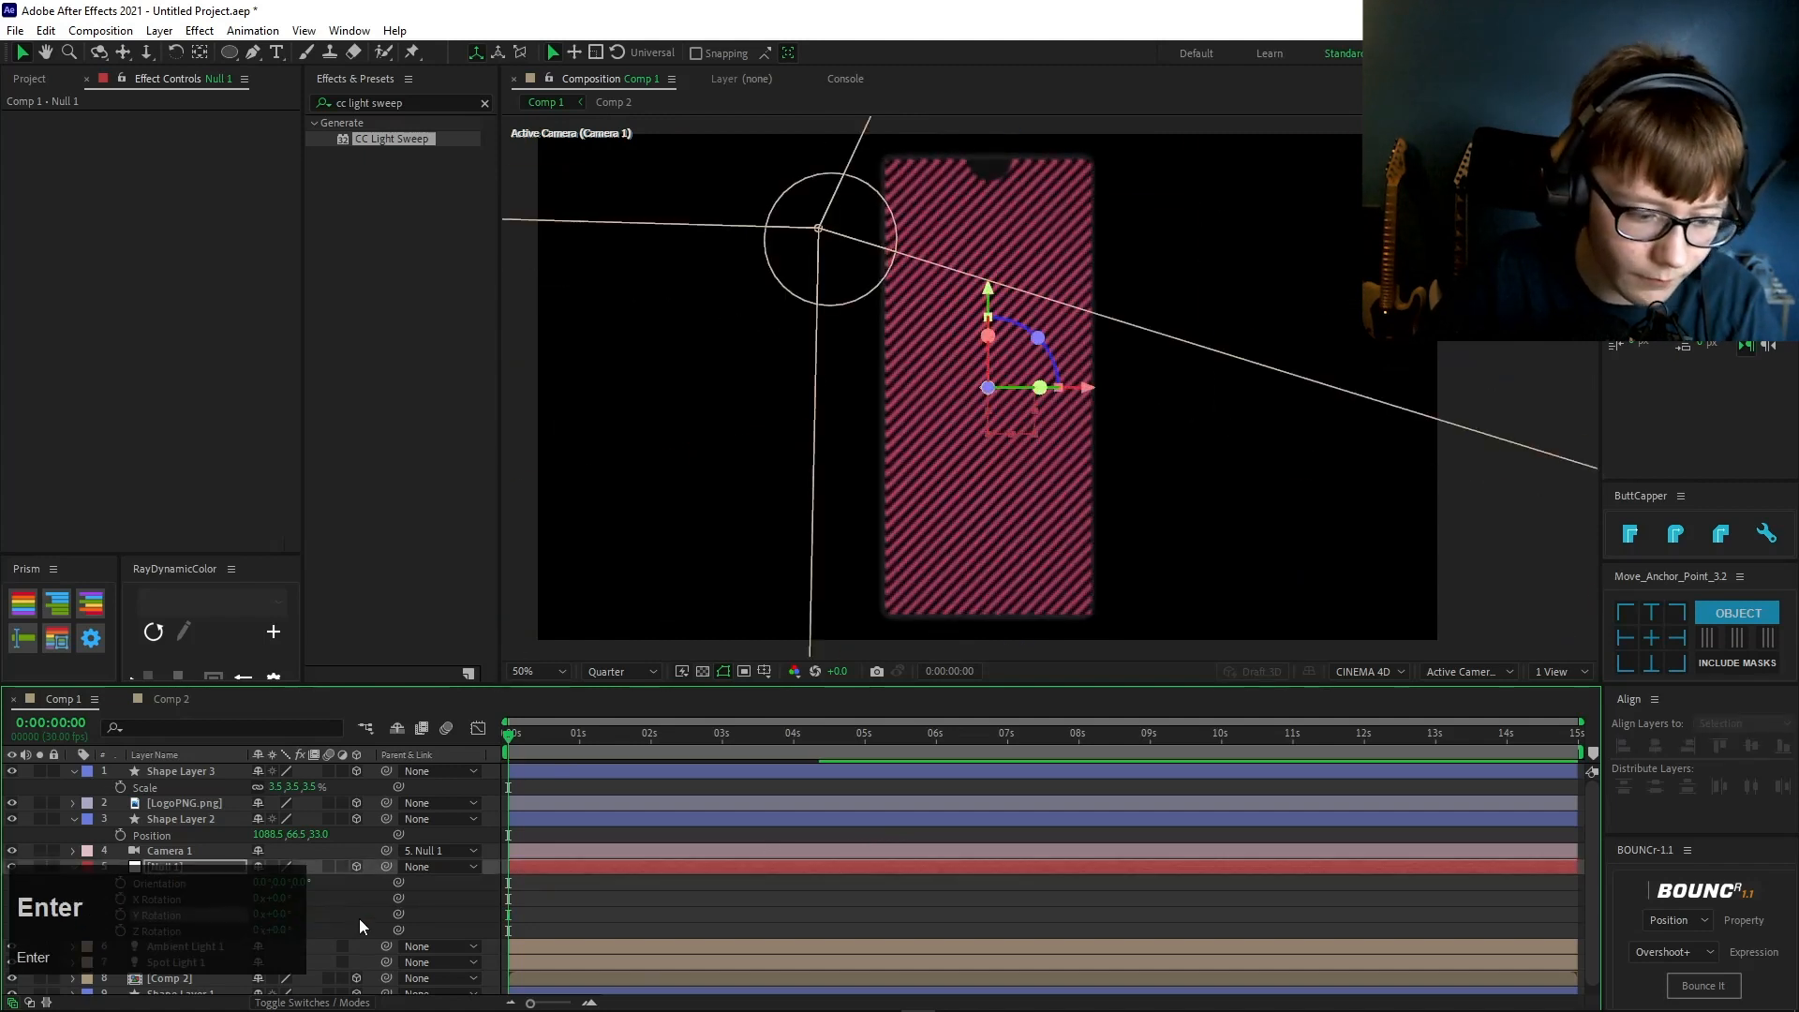
click(350, 908)
- Examine Shape Layer 1's modified properties, including its extrusion depth, and its scale
scroll(352, 910, down, 1)
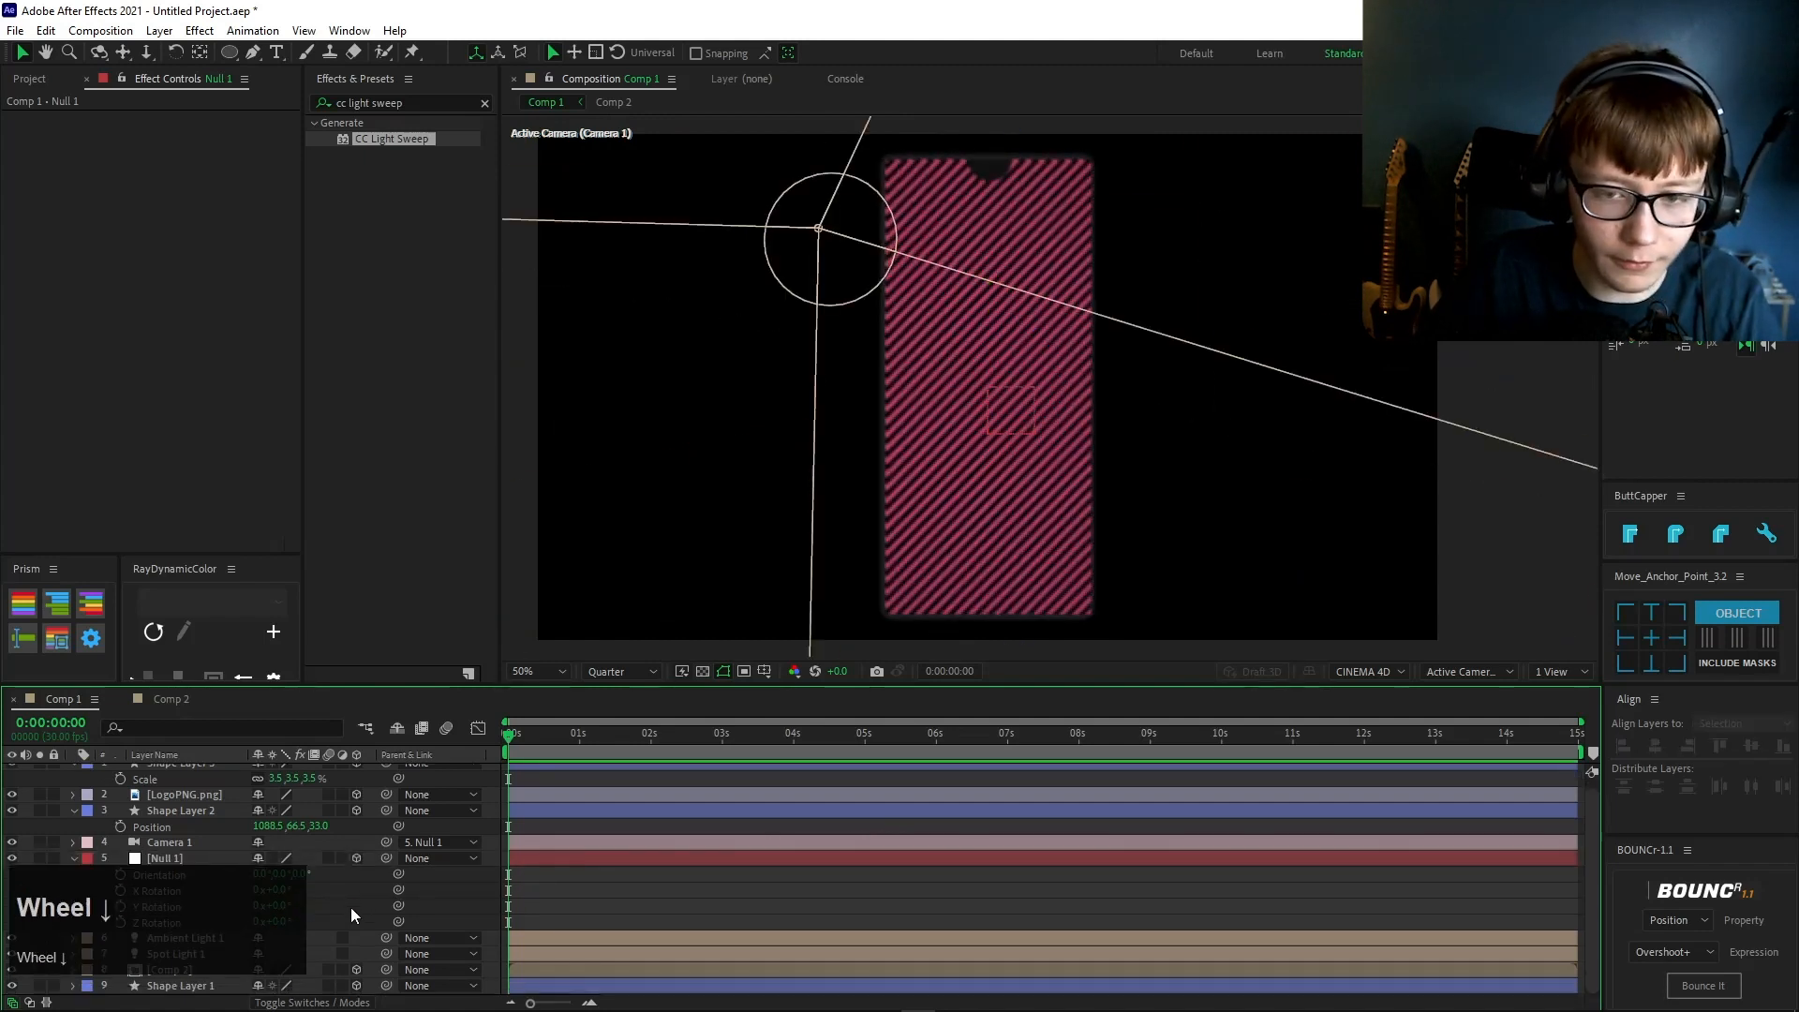
click(188, 986)
key(u)
scroll(193, 964, down, 2)
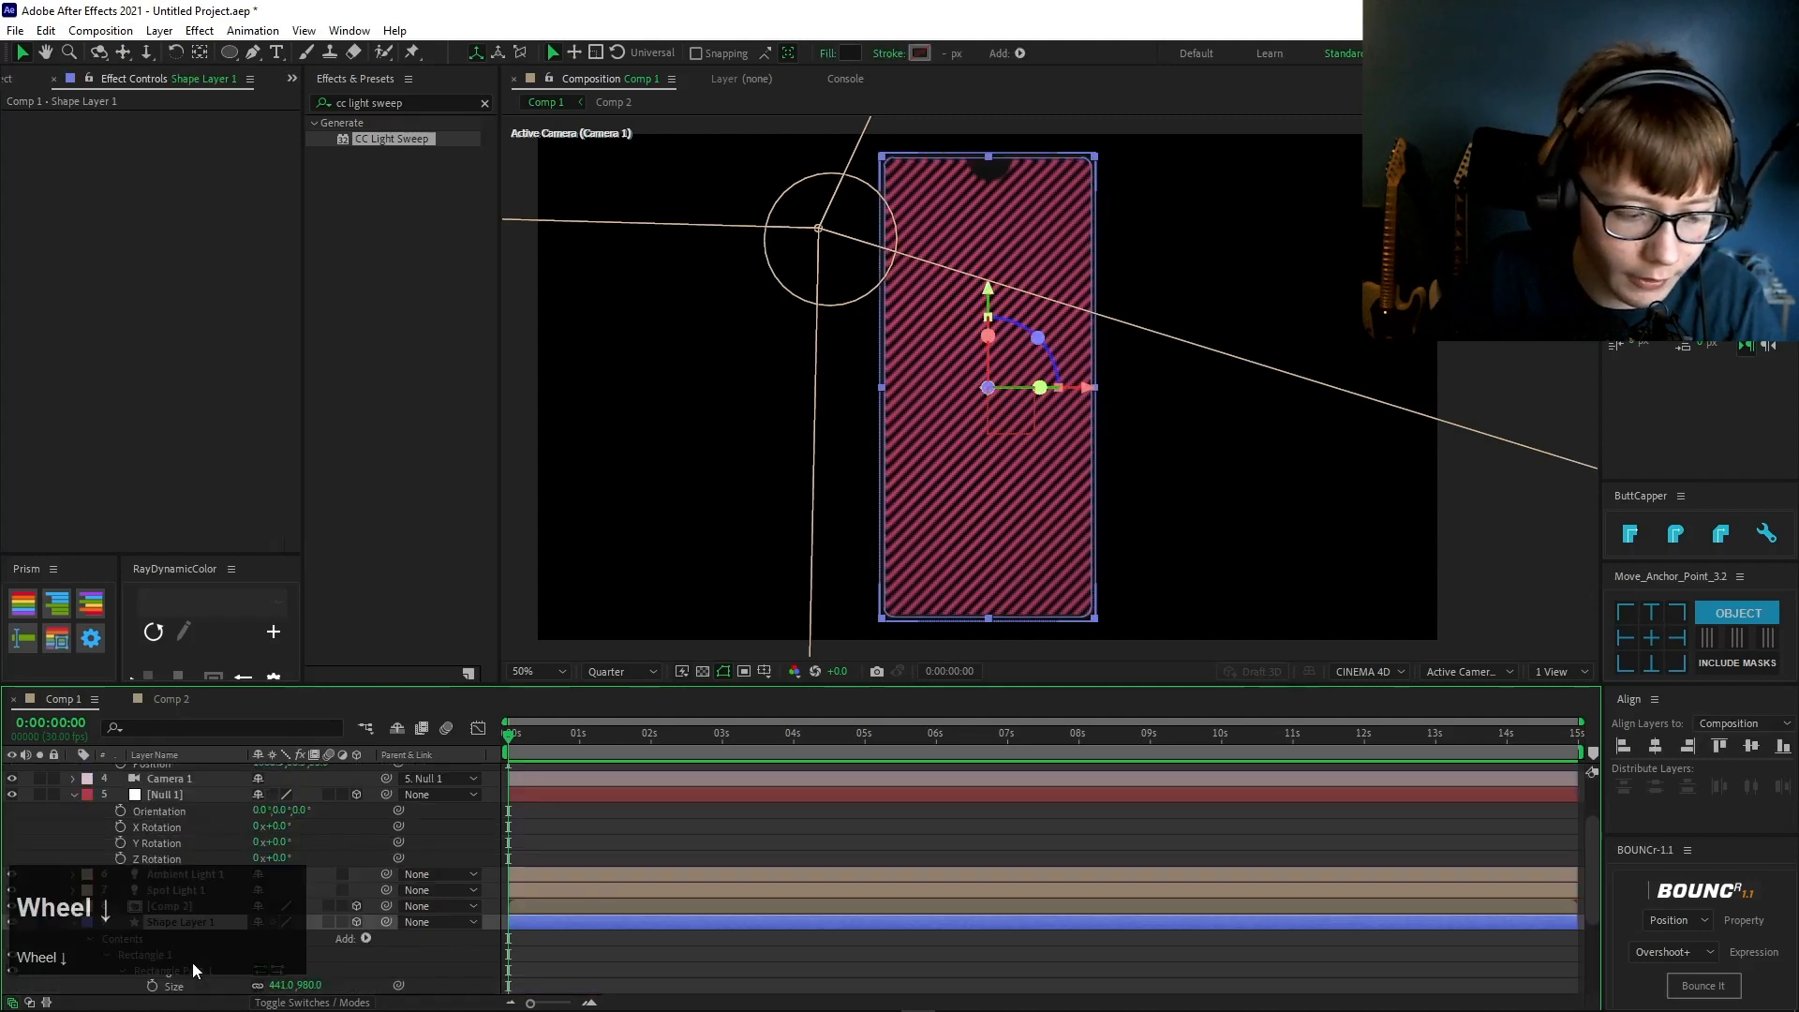
scroll(193, 963, down, 3)
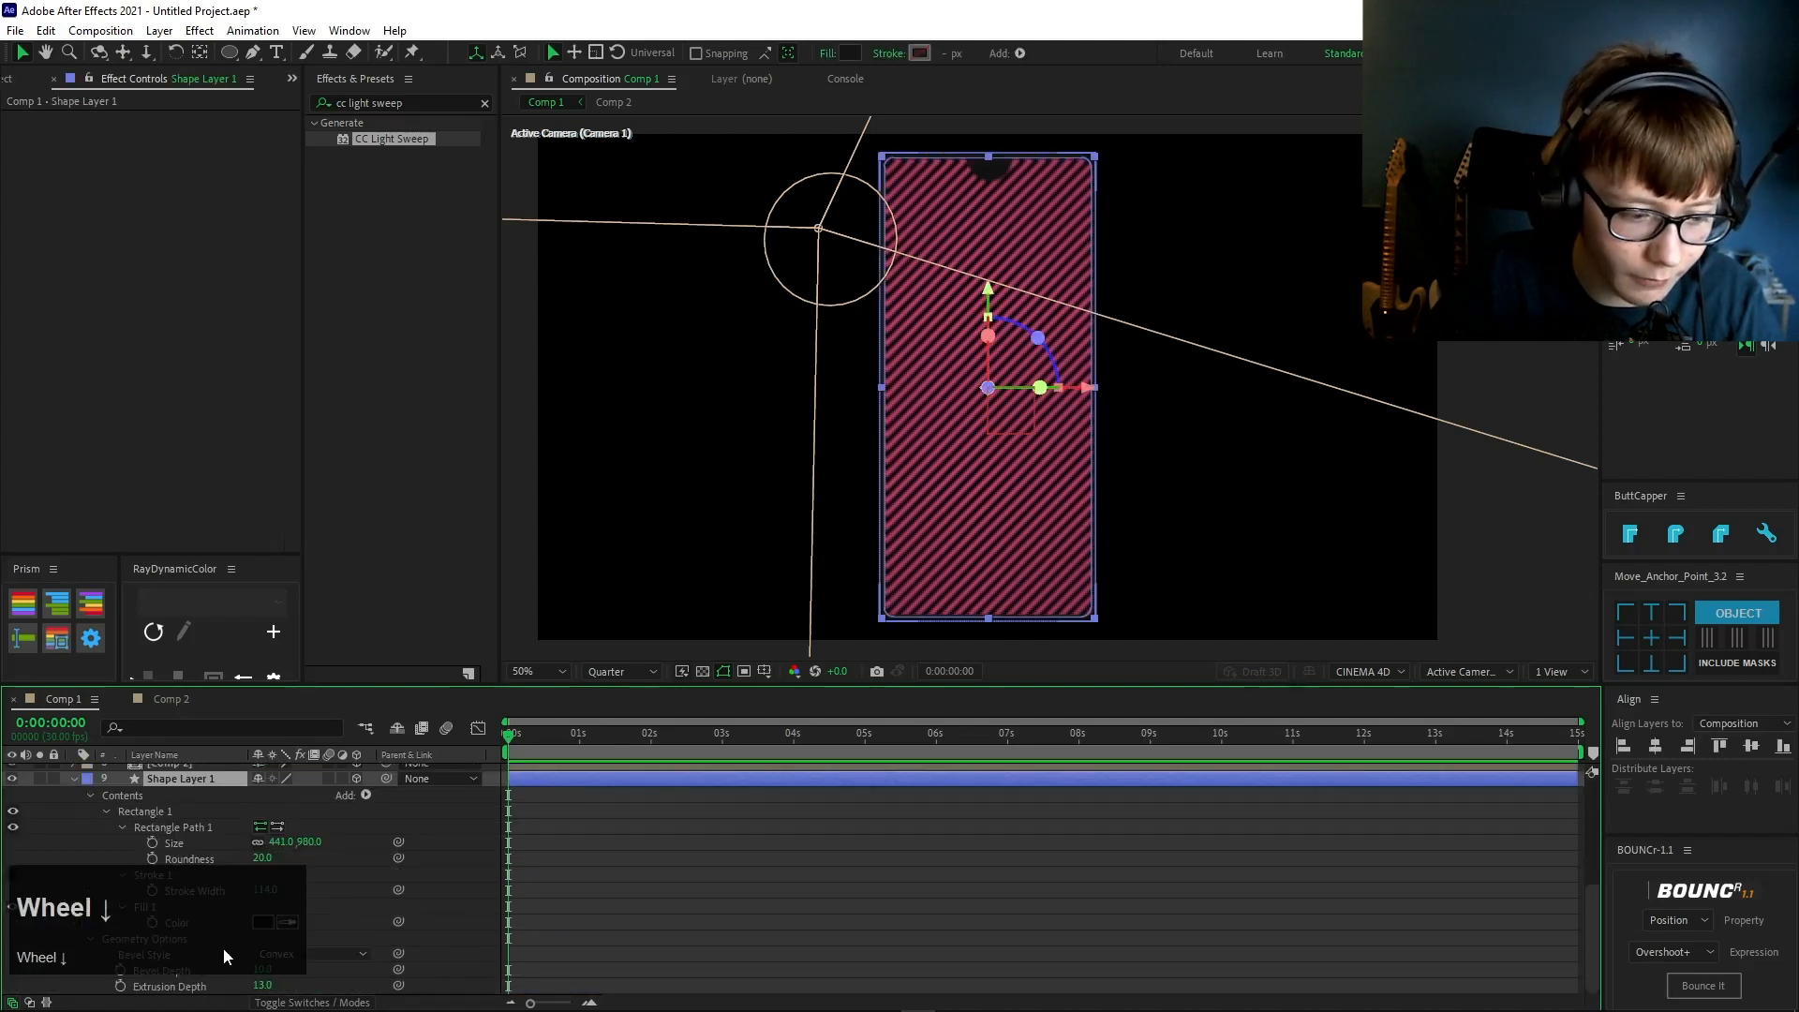
key(u)
key(s)
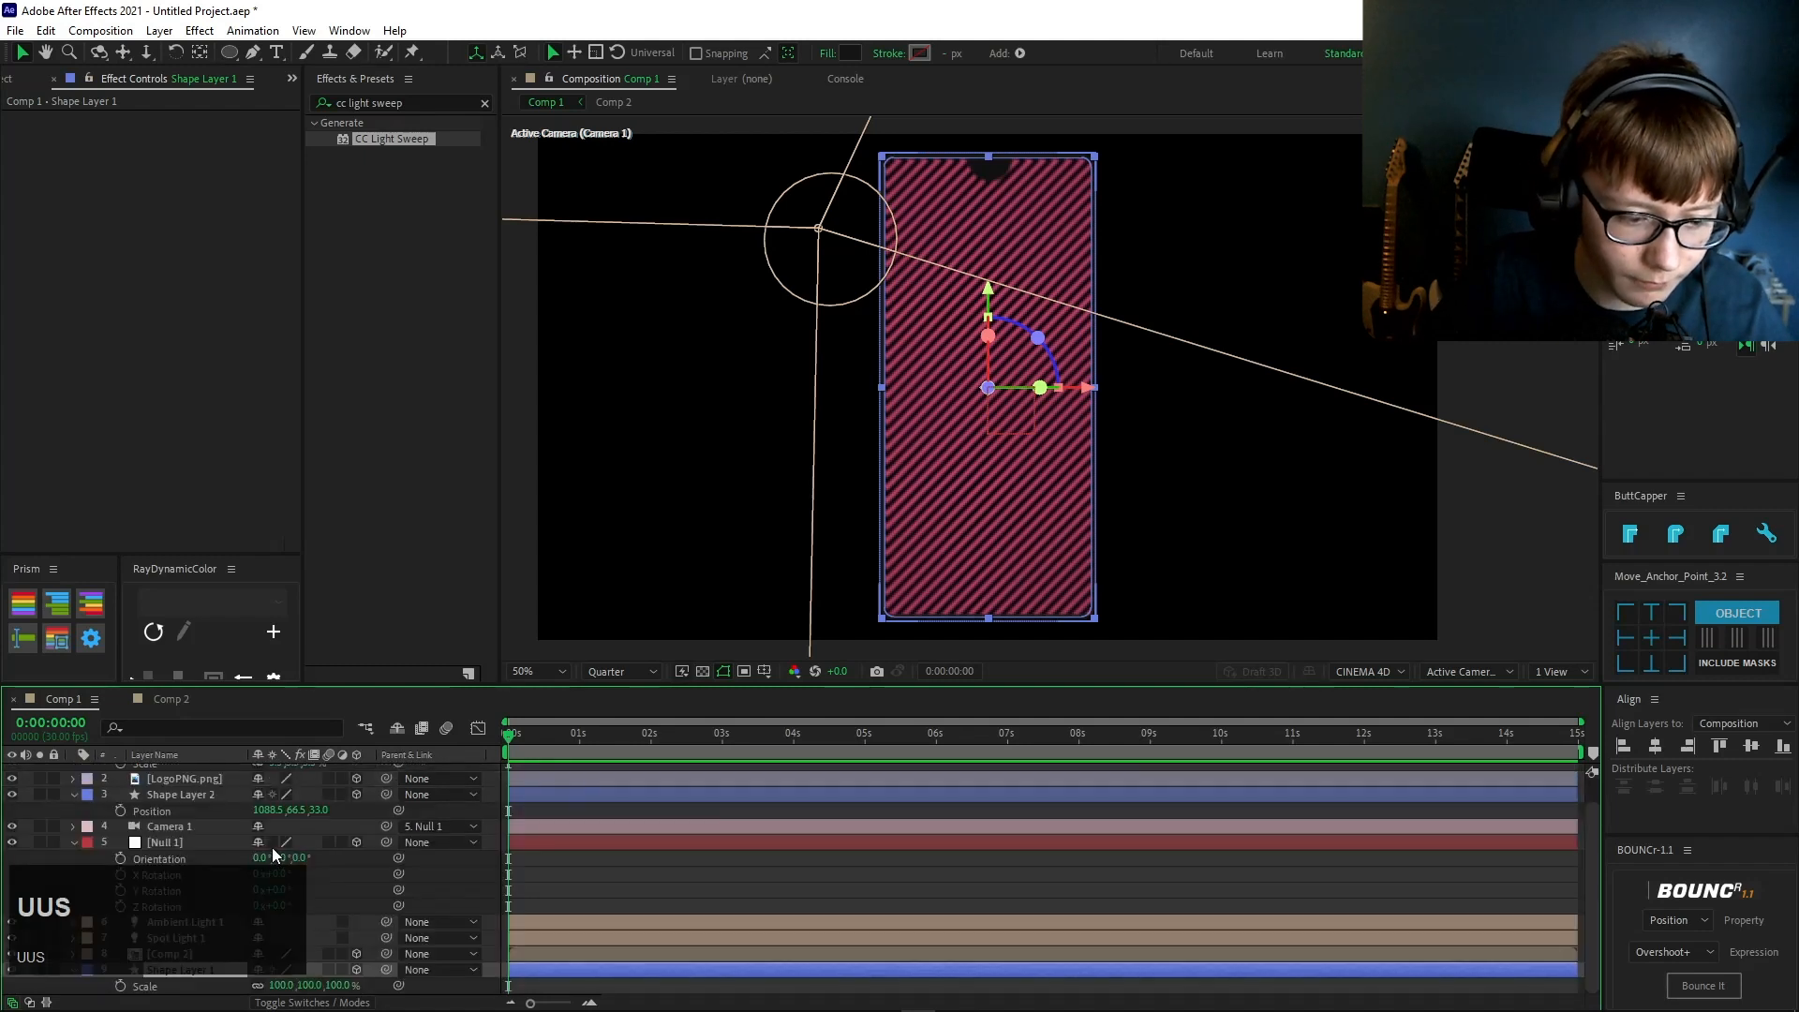
scroll(279, 862, up, 1)
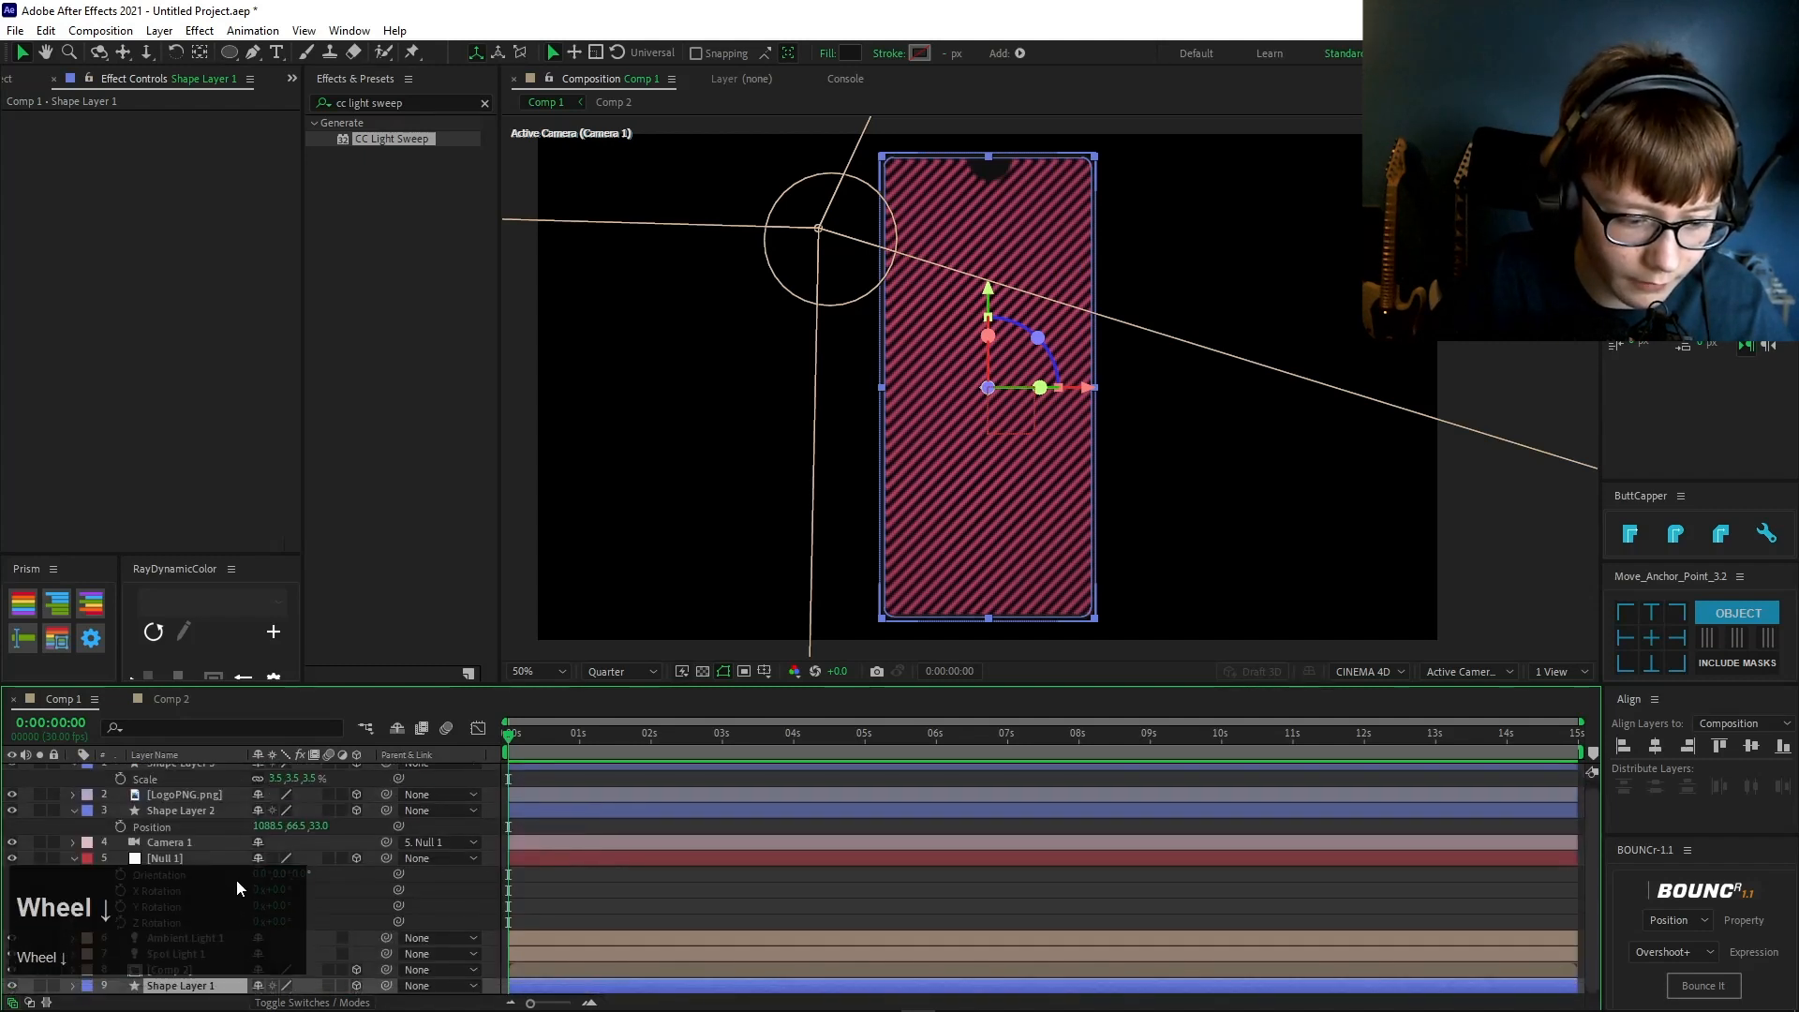
click(346, 892)
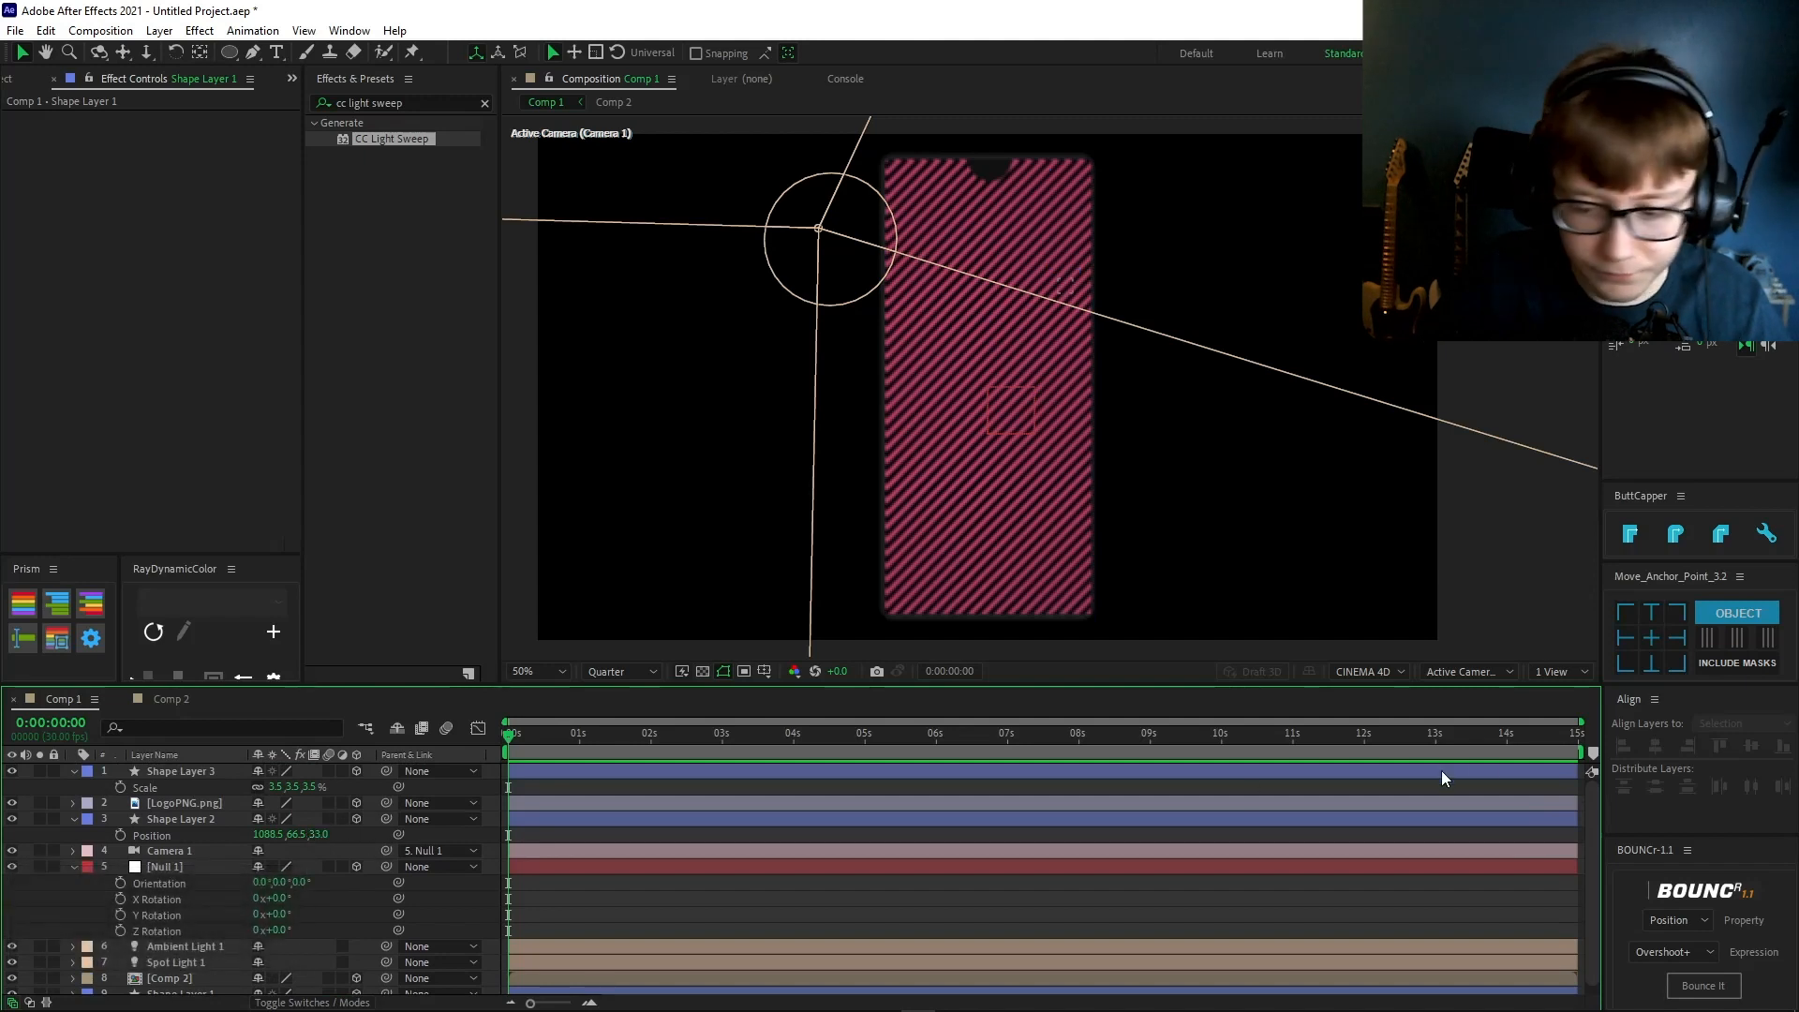
- Inspect the phone's thickness and layer depths in the Top view
click(1471, 671)
click(1505, 460)
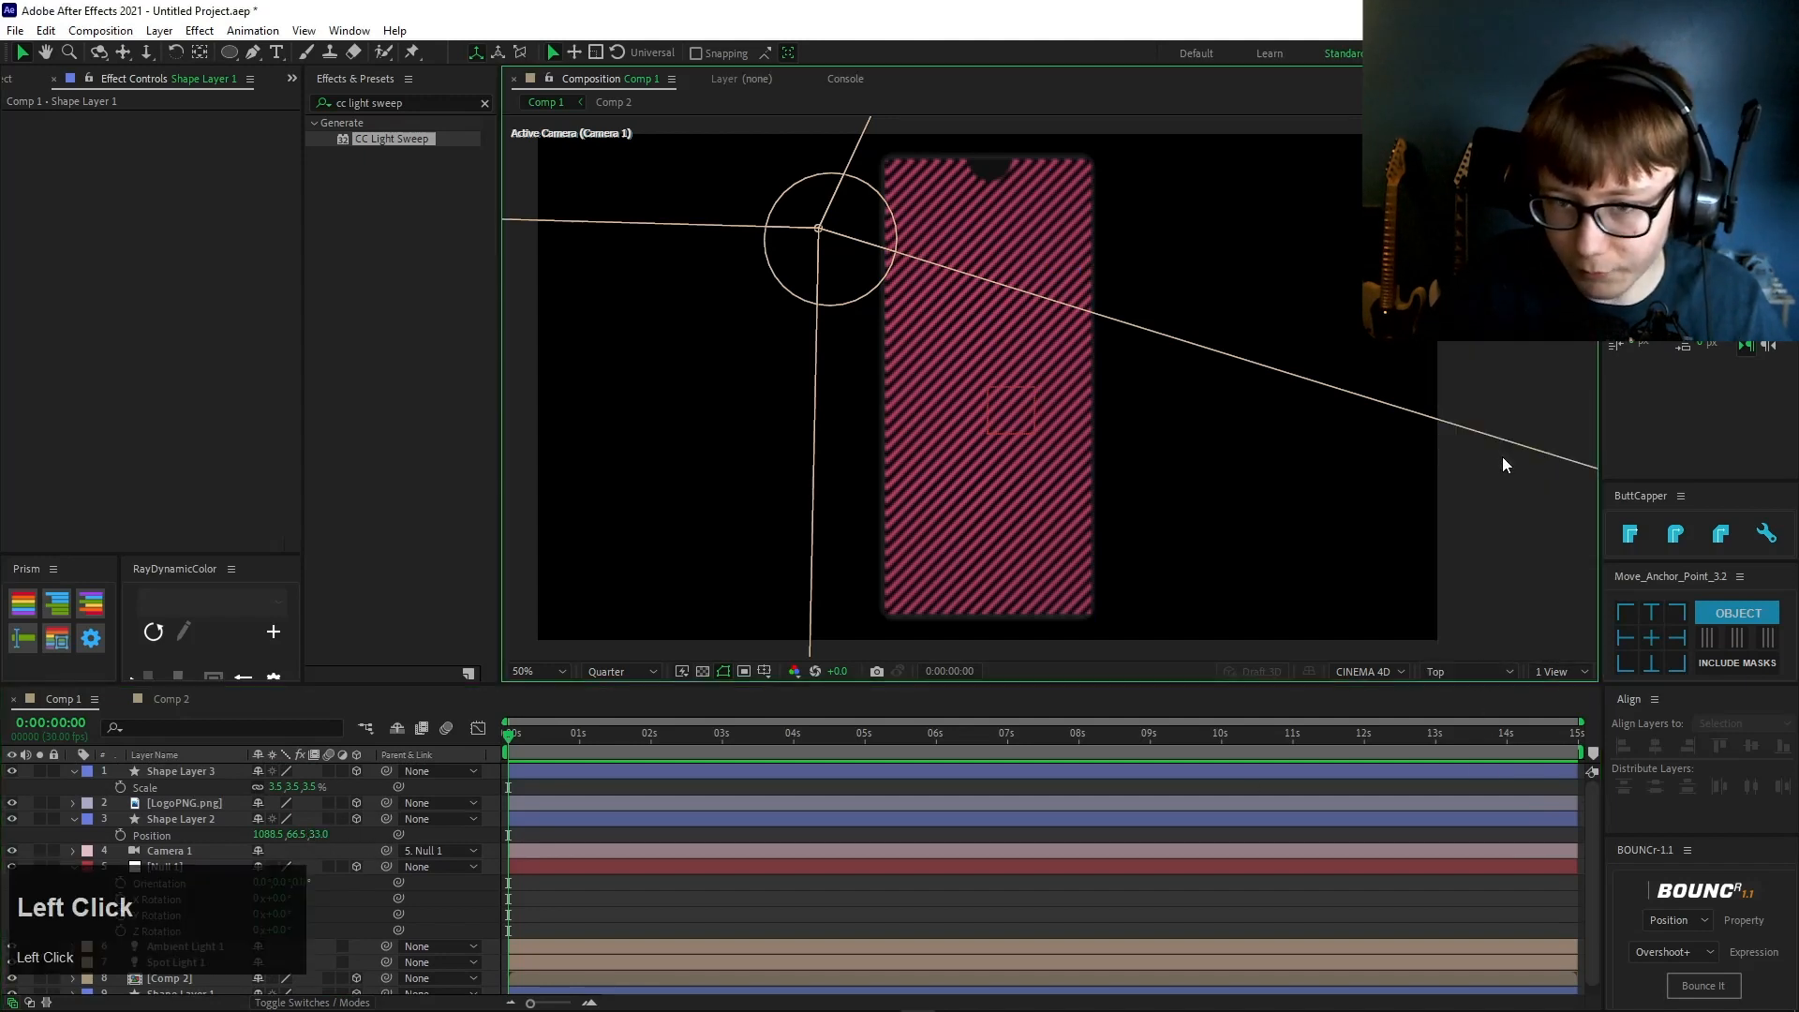
scroll(977, 368, up, 4)
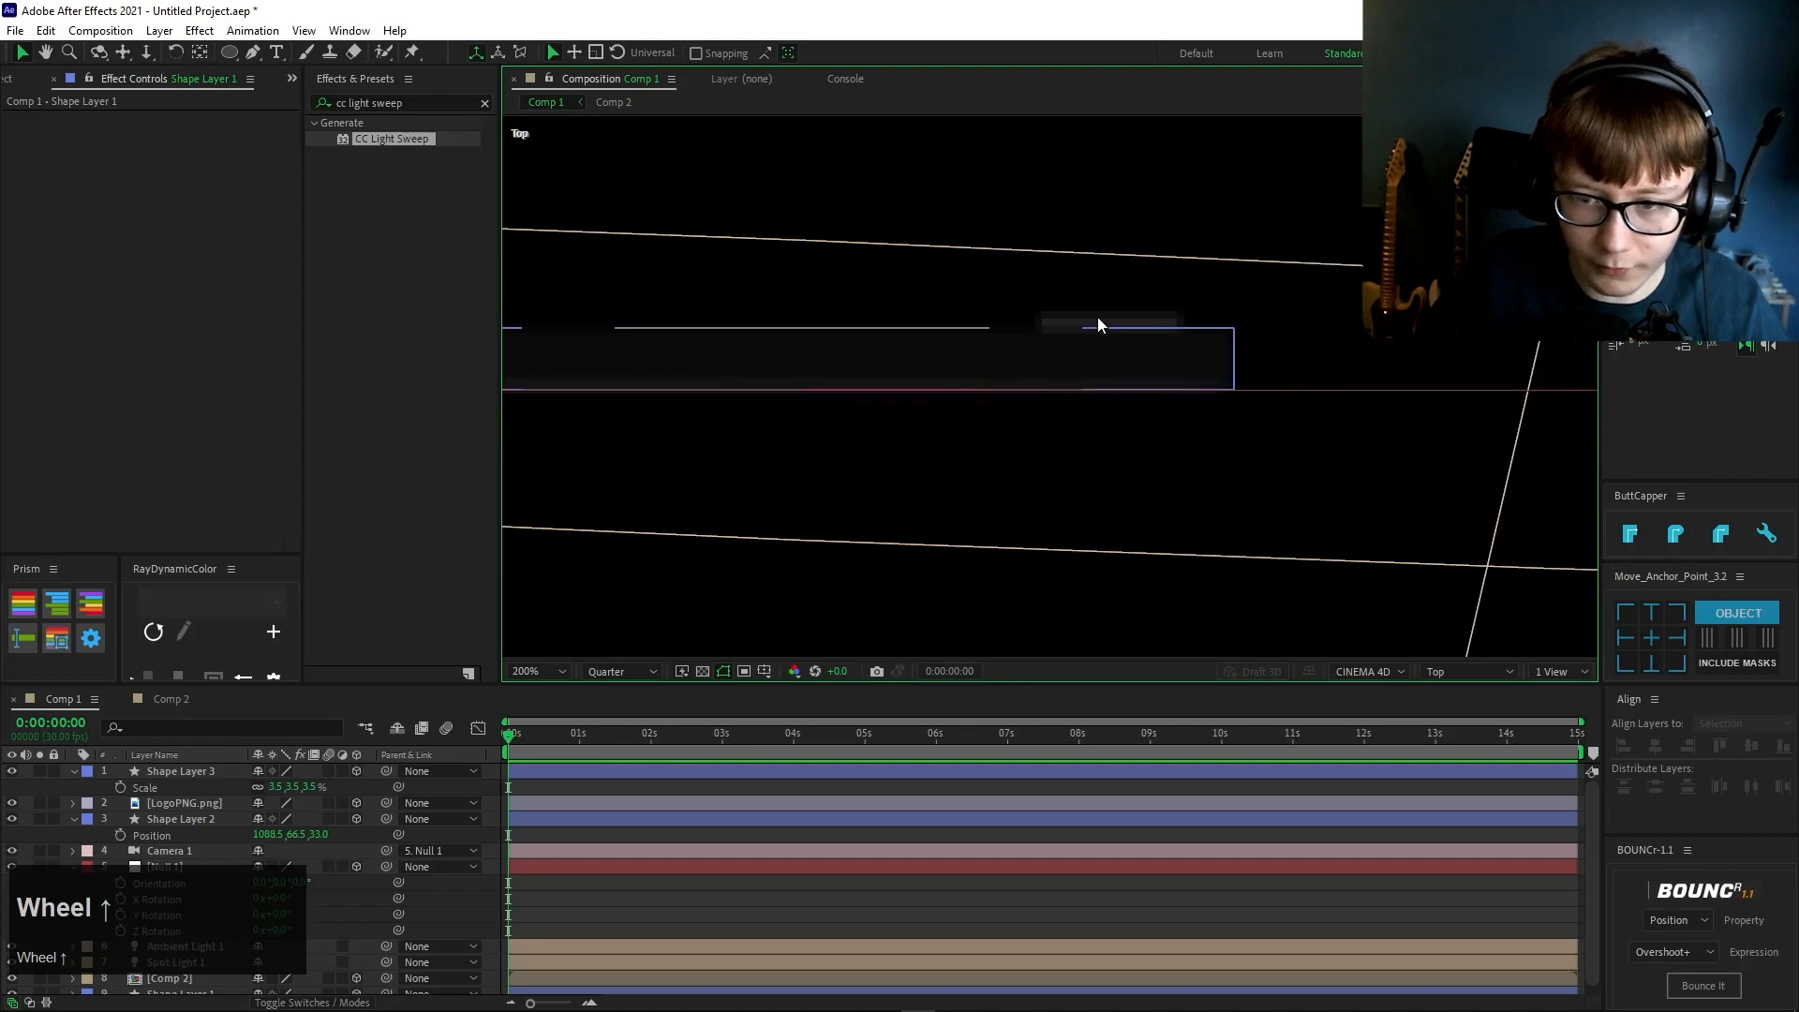
drag(941, 301, 1169, 366)
scroll(162, 825, down, 1)
- Set the Z value of Null 1's anchor point to -33/2 to centre it in the phone's thickness
click(165, 857)
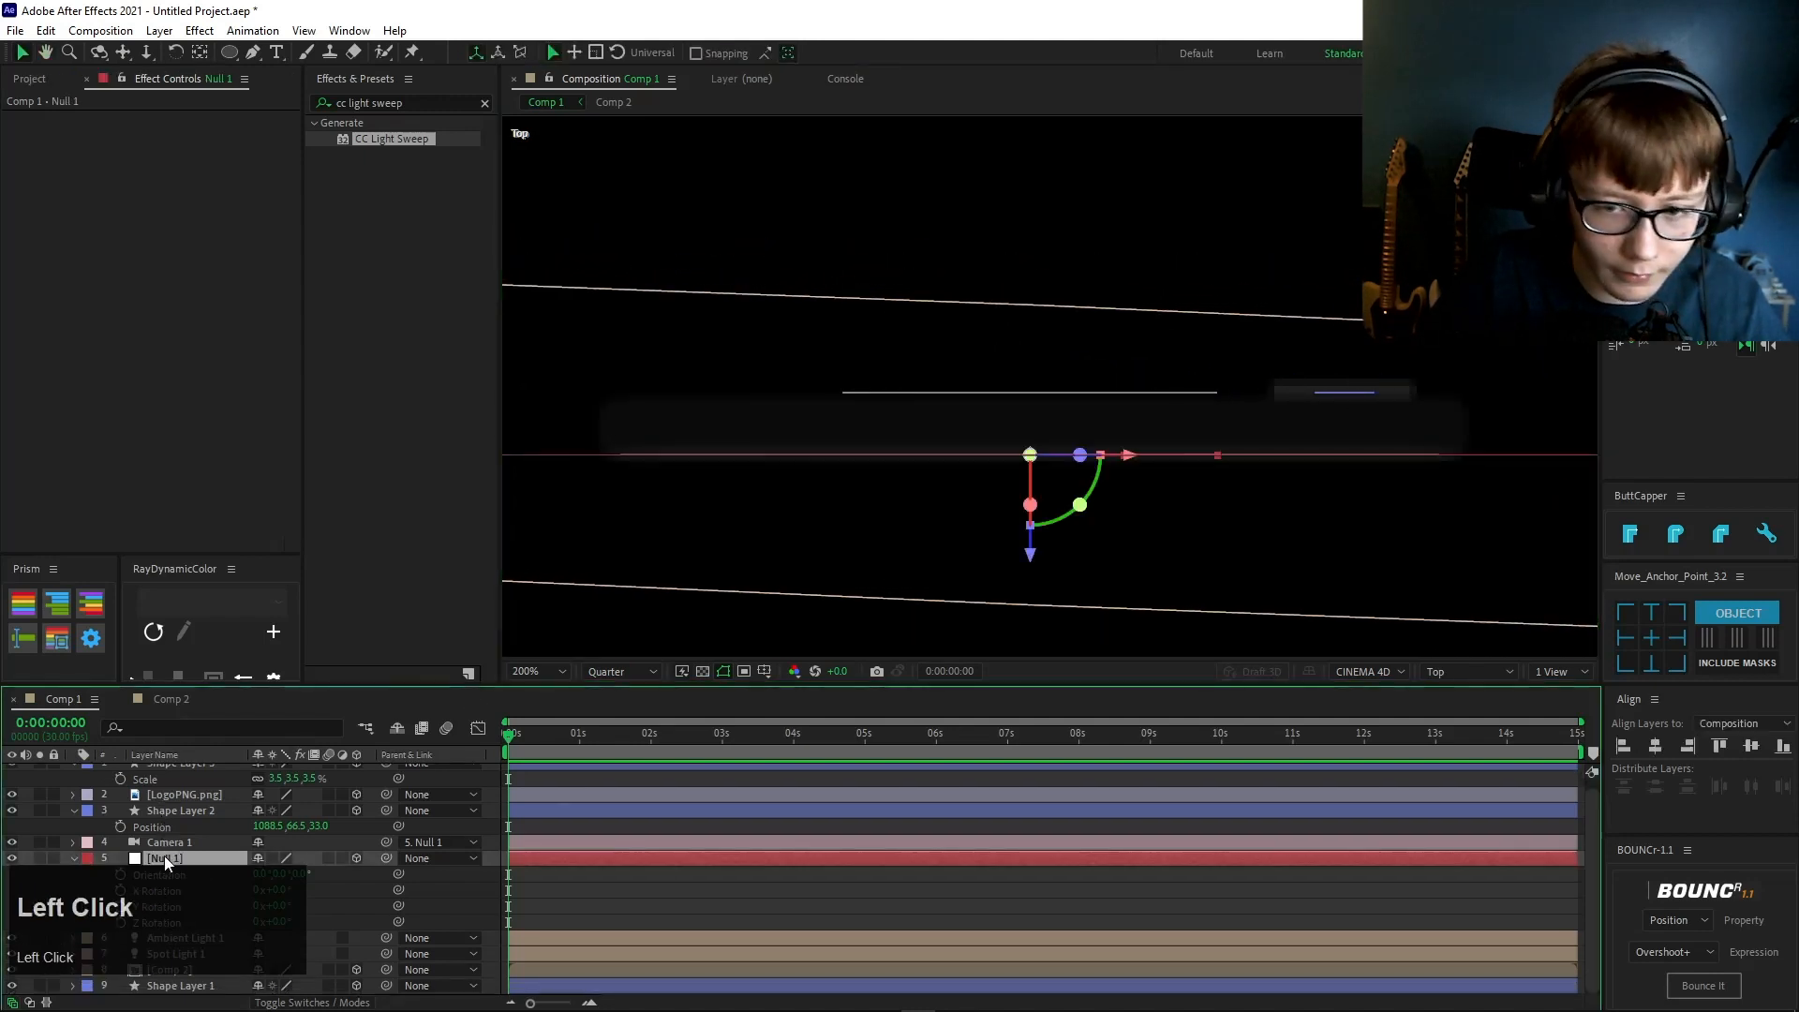
key(a)
scroll(326, 868, down, 1)
click(302, 882)
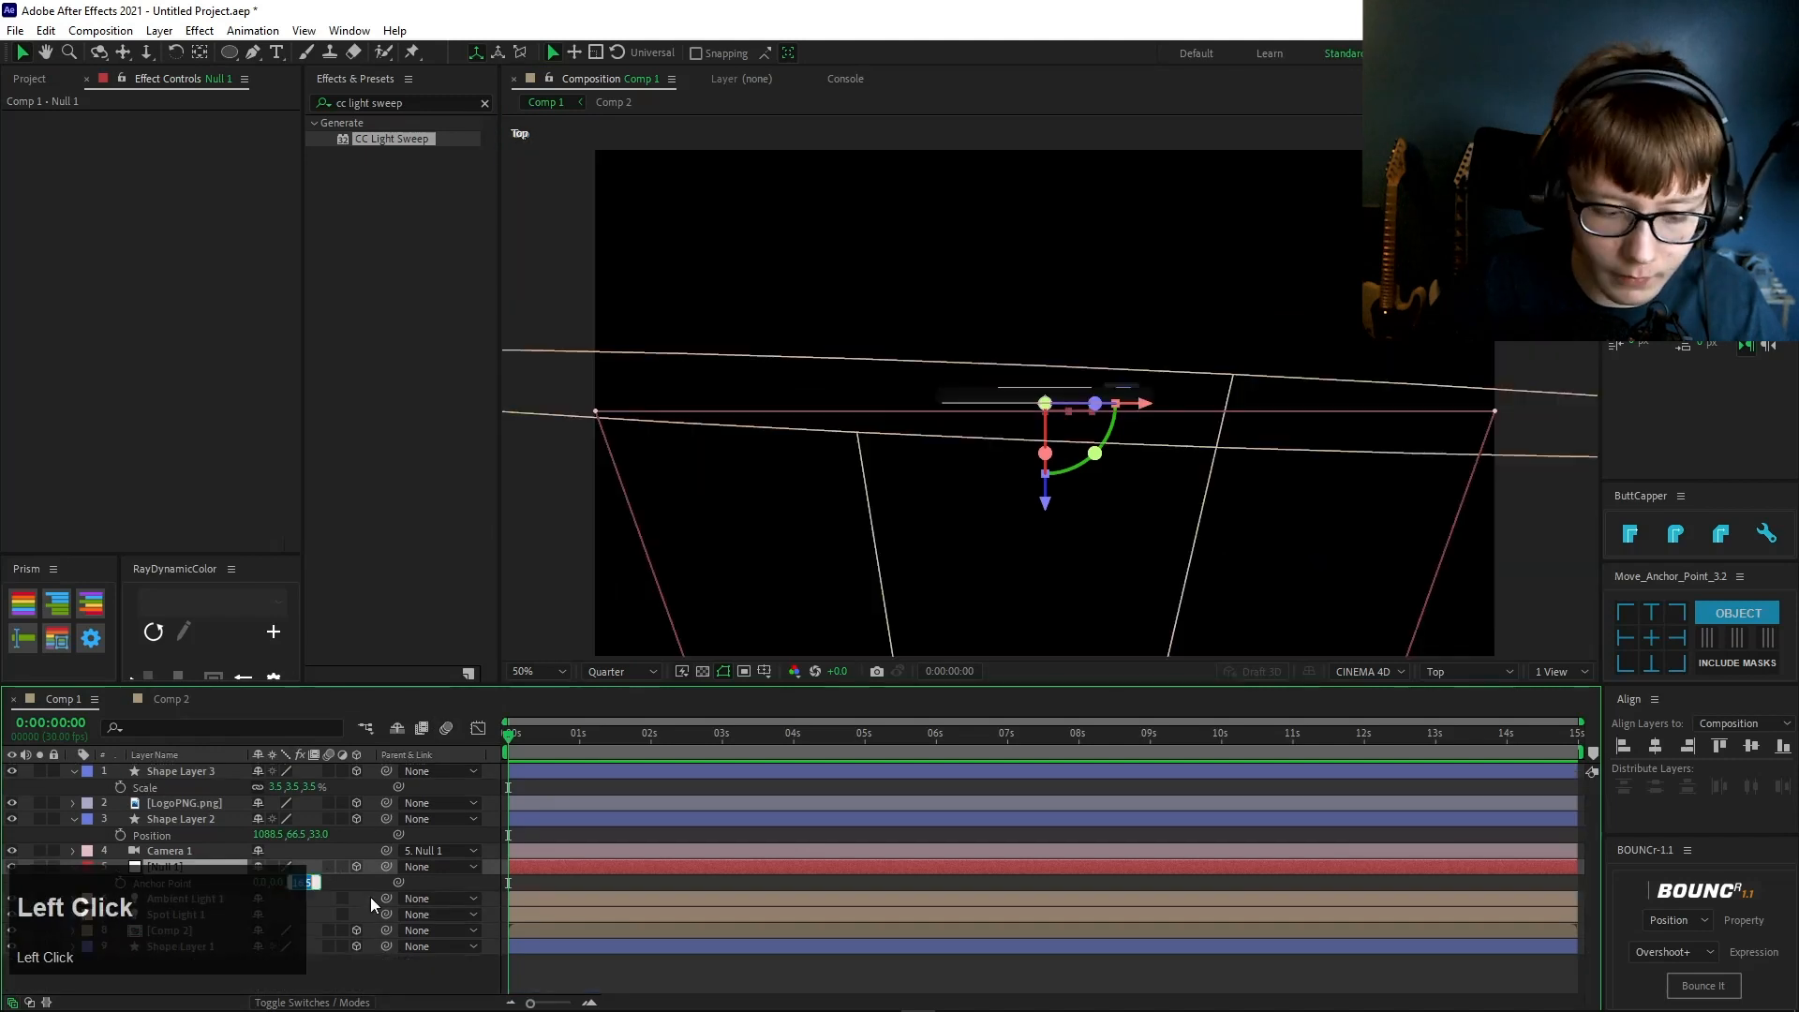
text(-33/2)
key(Return)
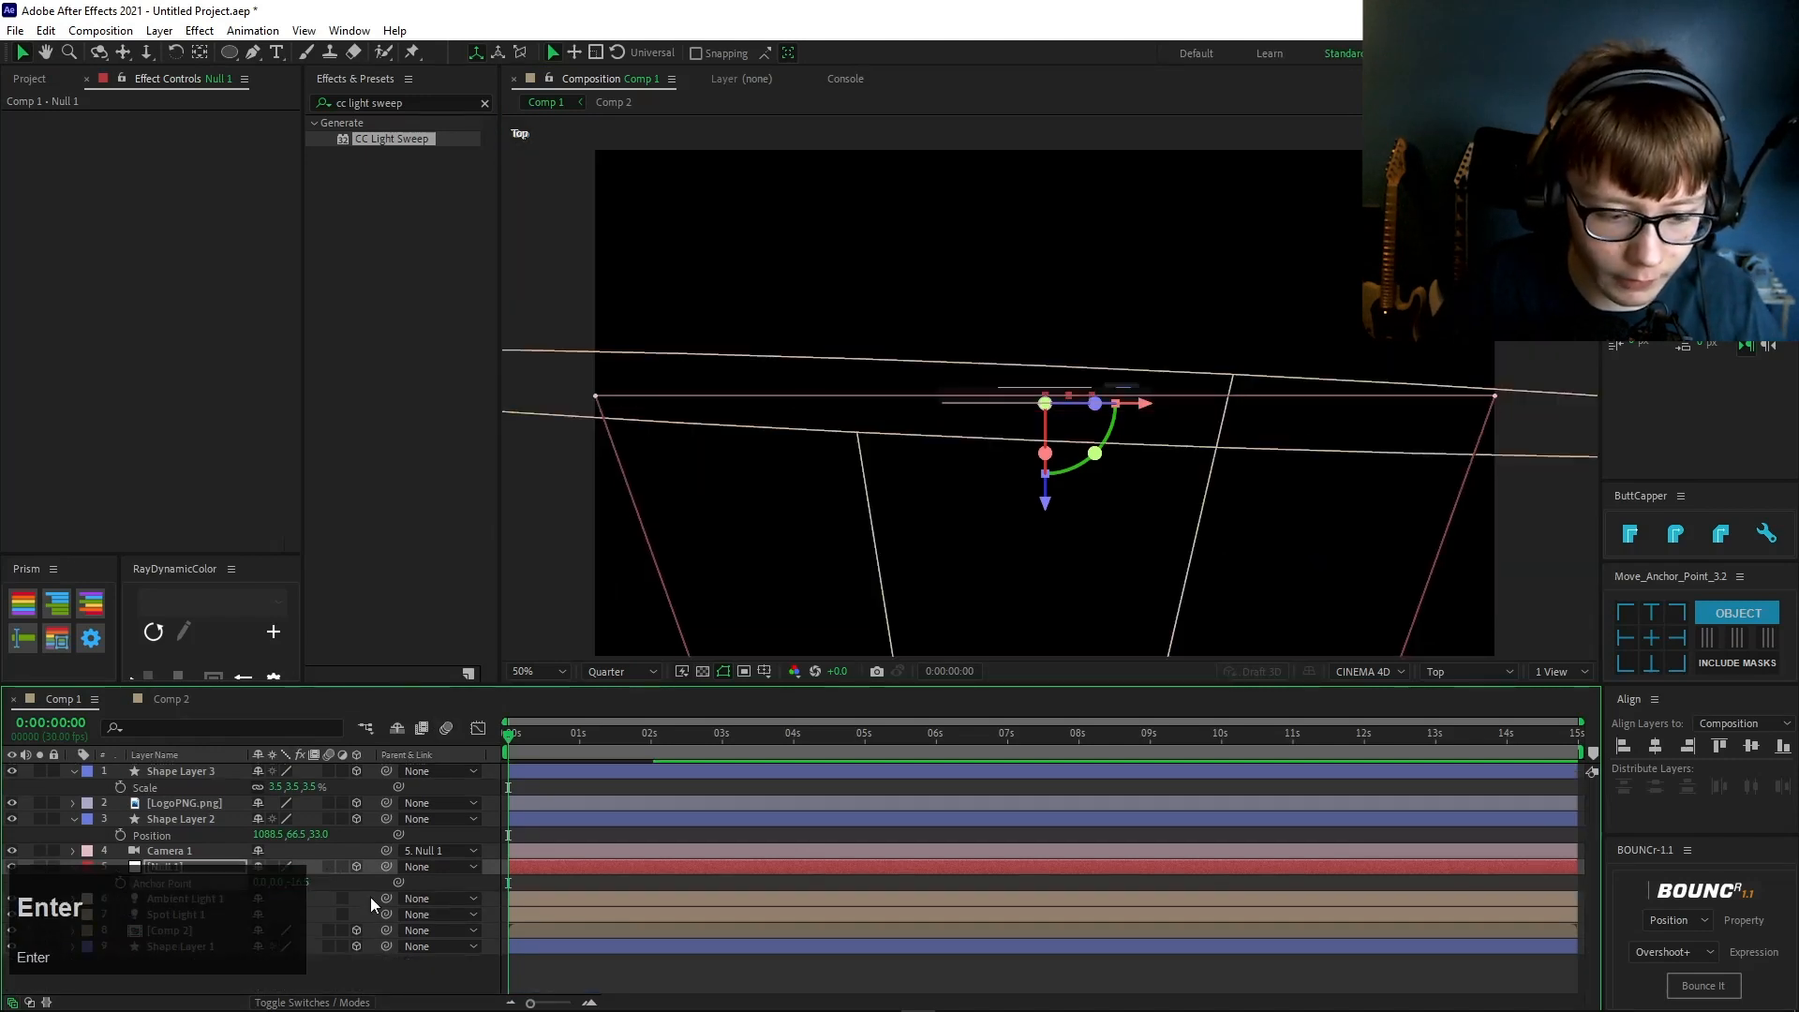
click(346, 888)
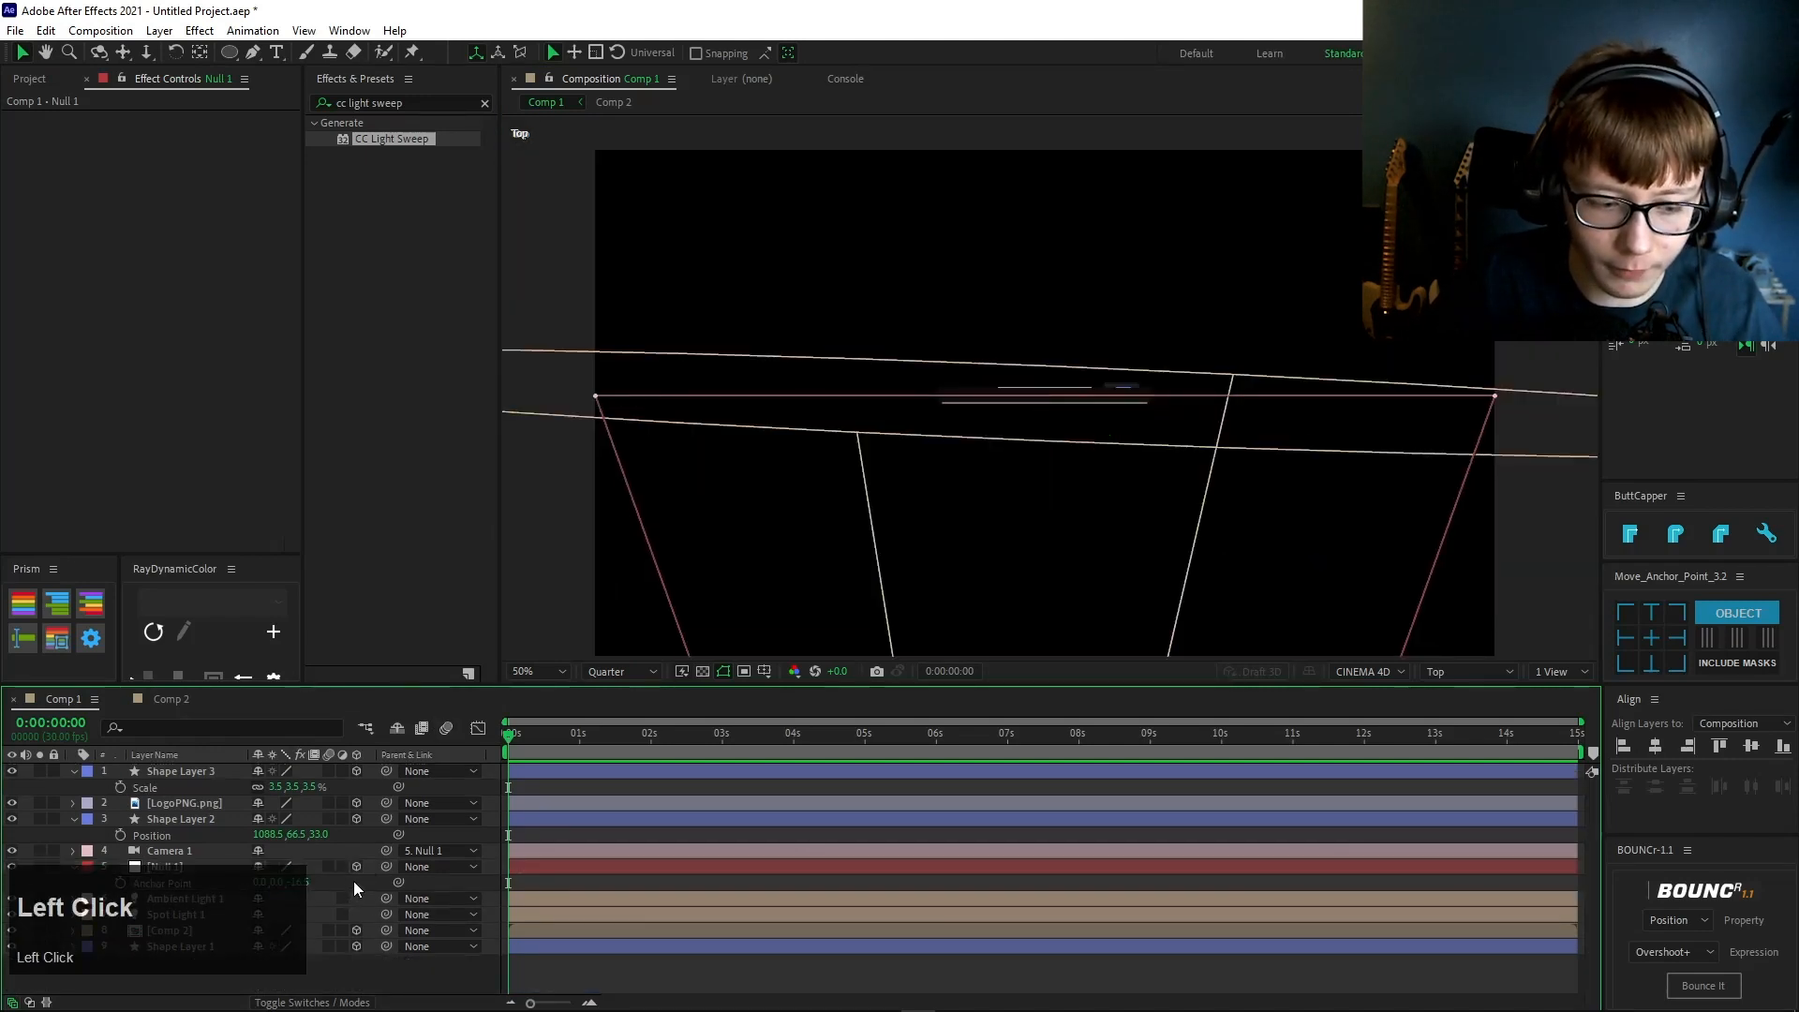
- Return the composition preview to the Active Camera view
click(605, 670)
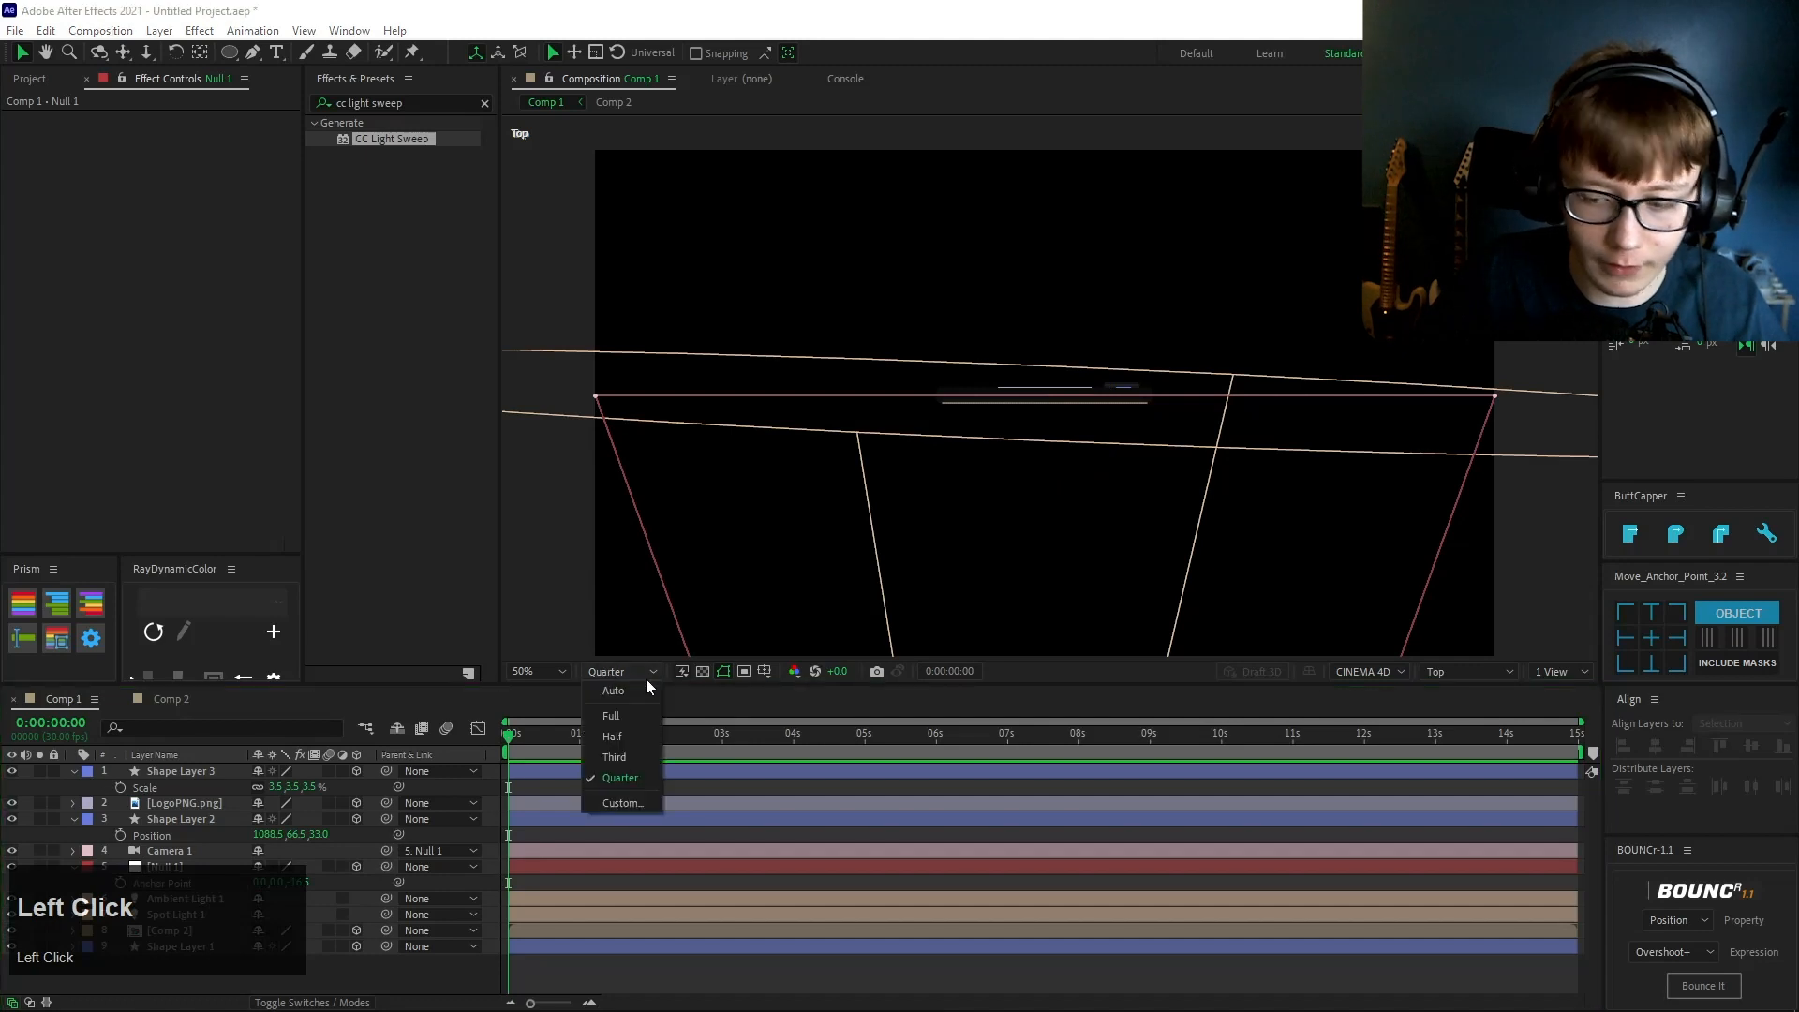
click(1466, 668)
click(1500, 339)
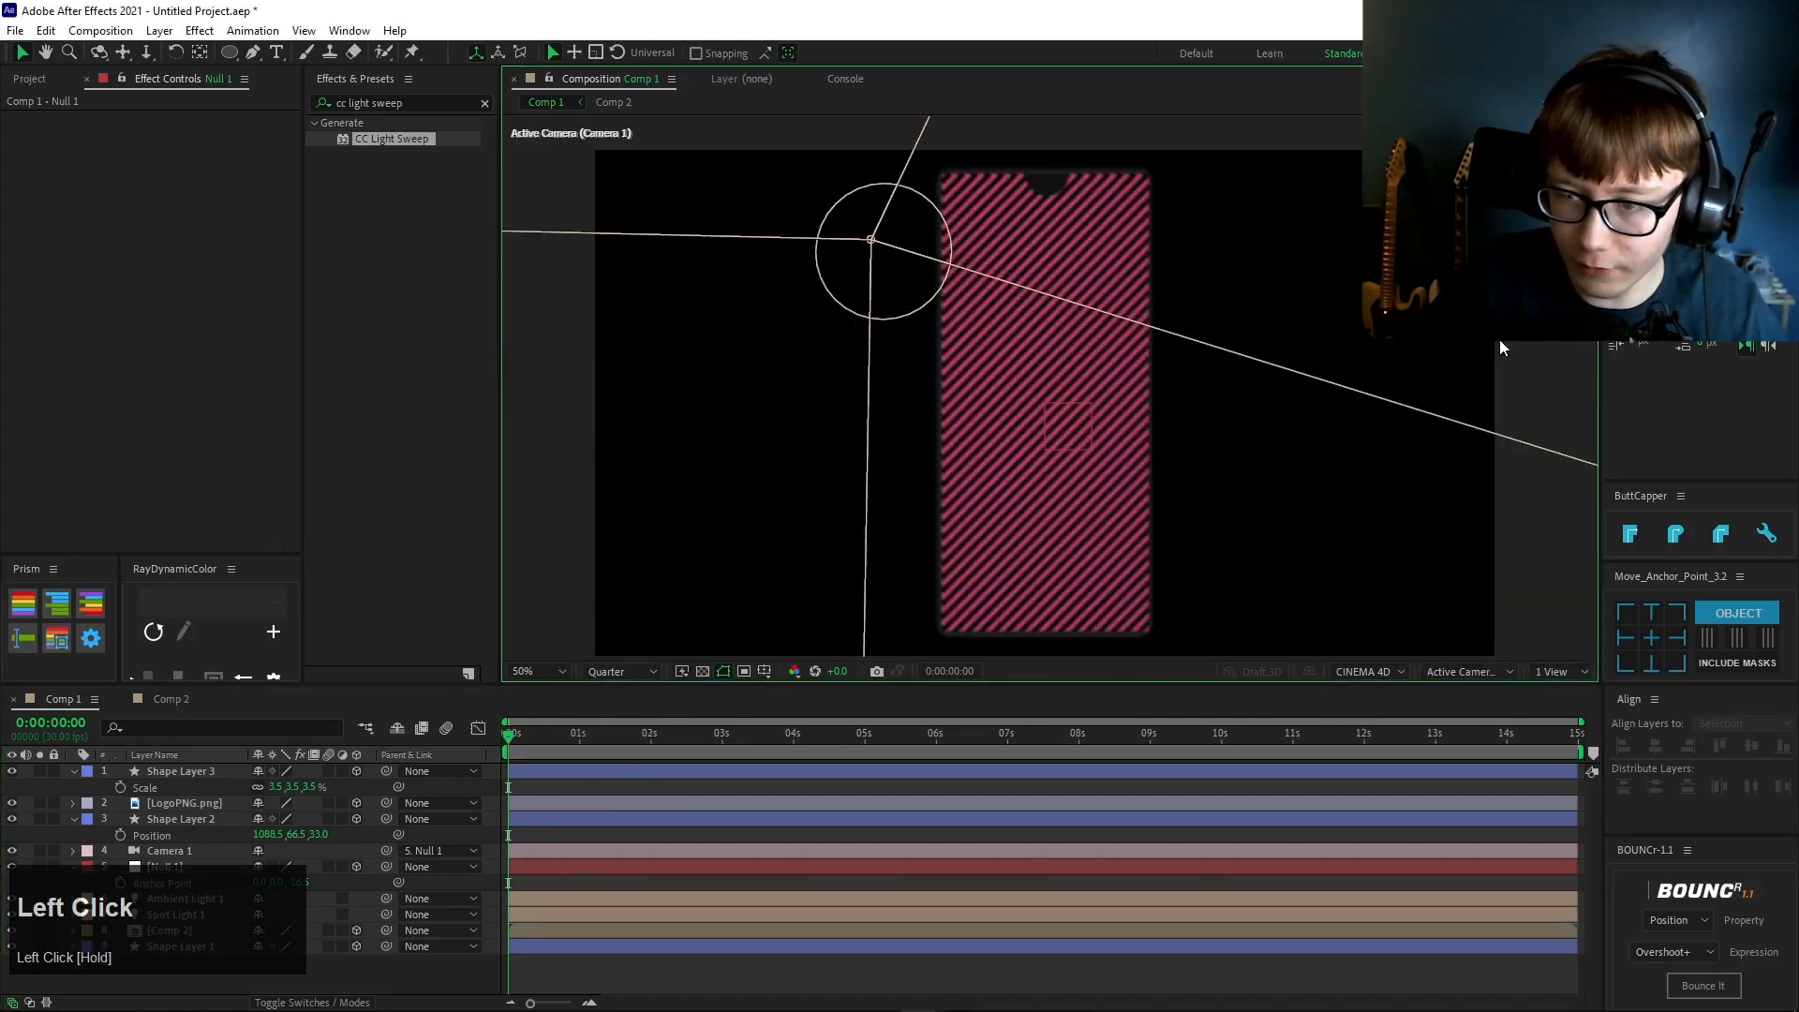
- Test the pivot by tilting Null 1 about its X axis, and reset its X rotation to 0°
click(174, 771)
click(190, 850)
key(r)
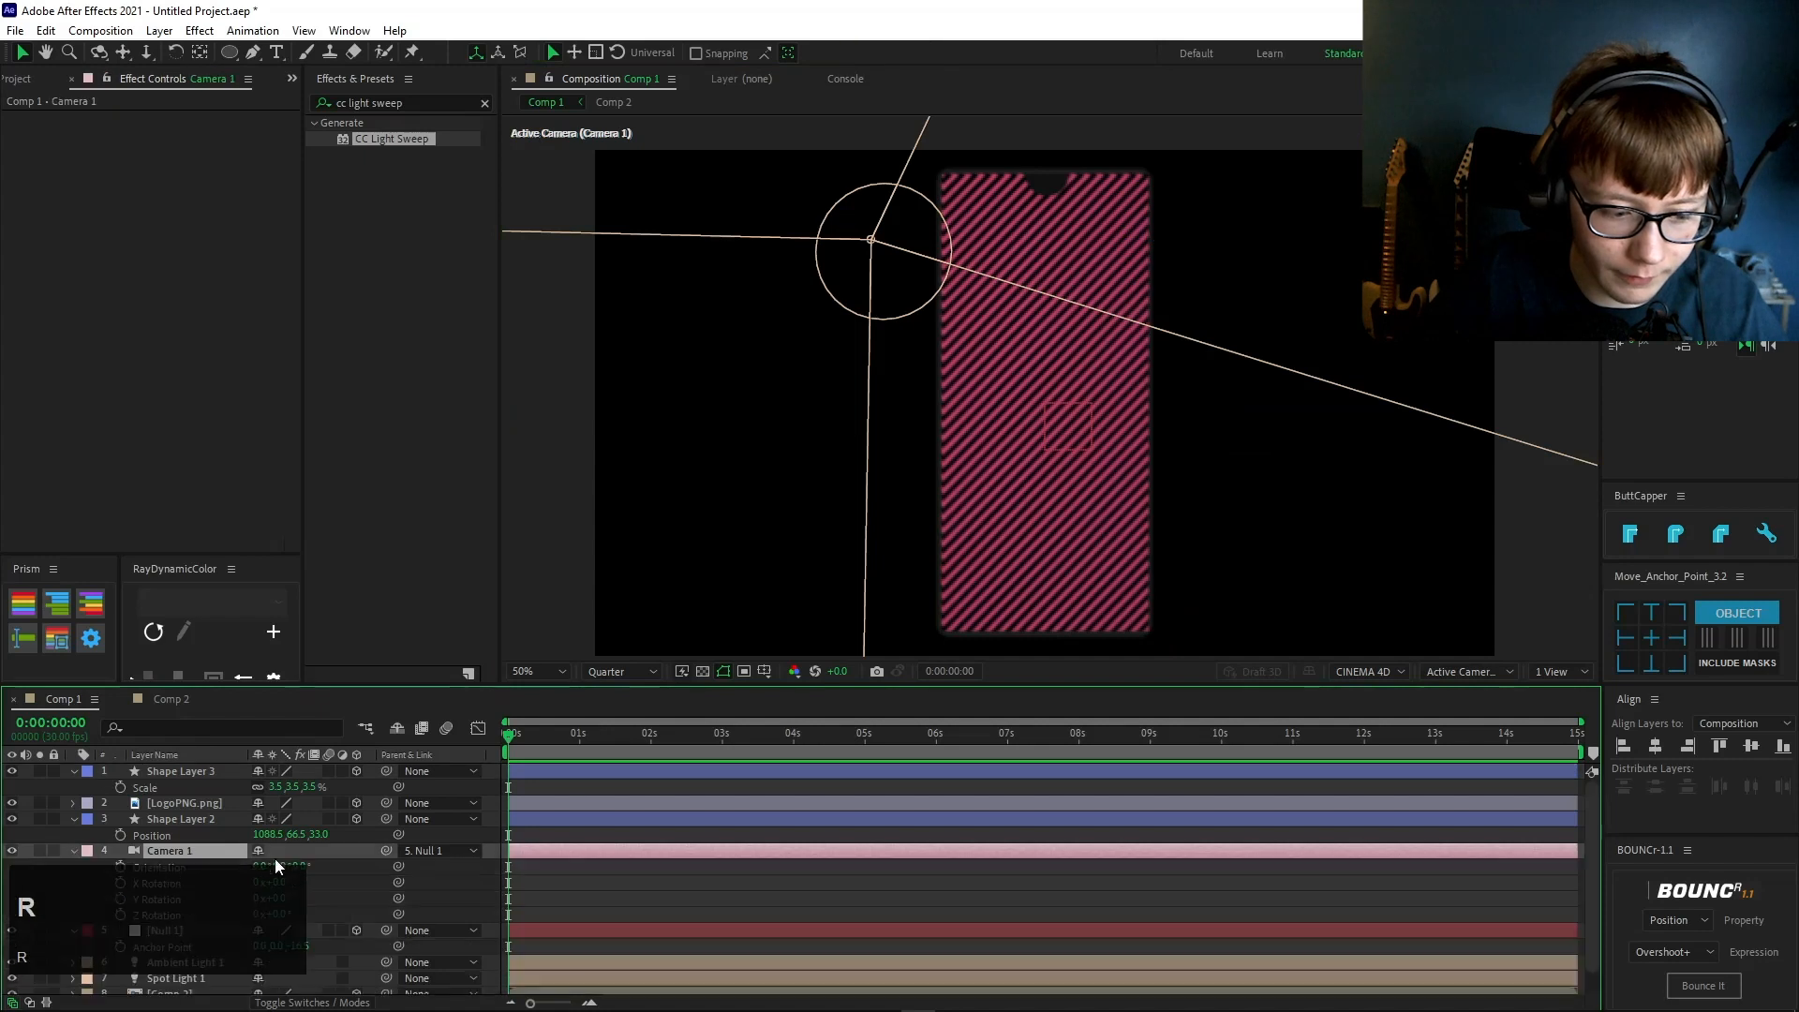
key(r)
click(184, 864)
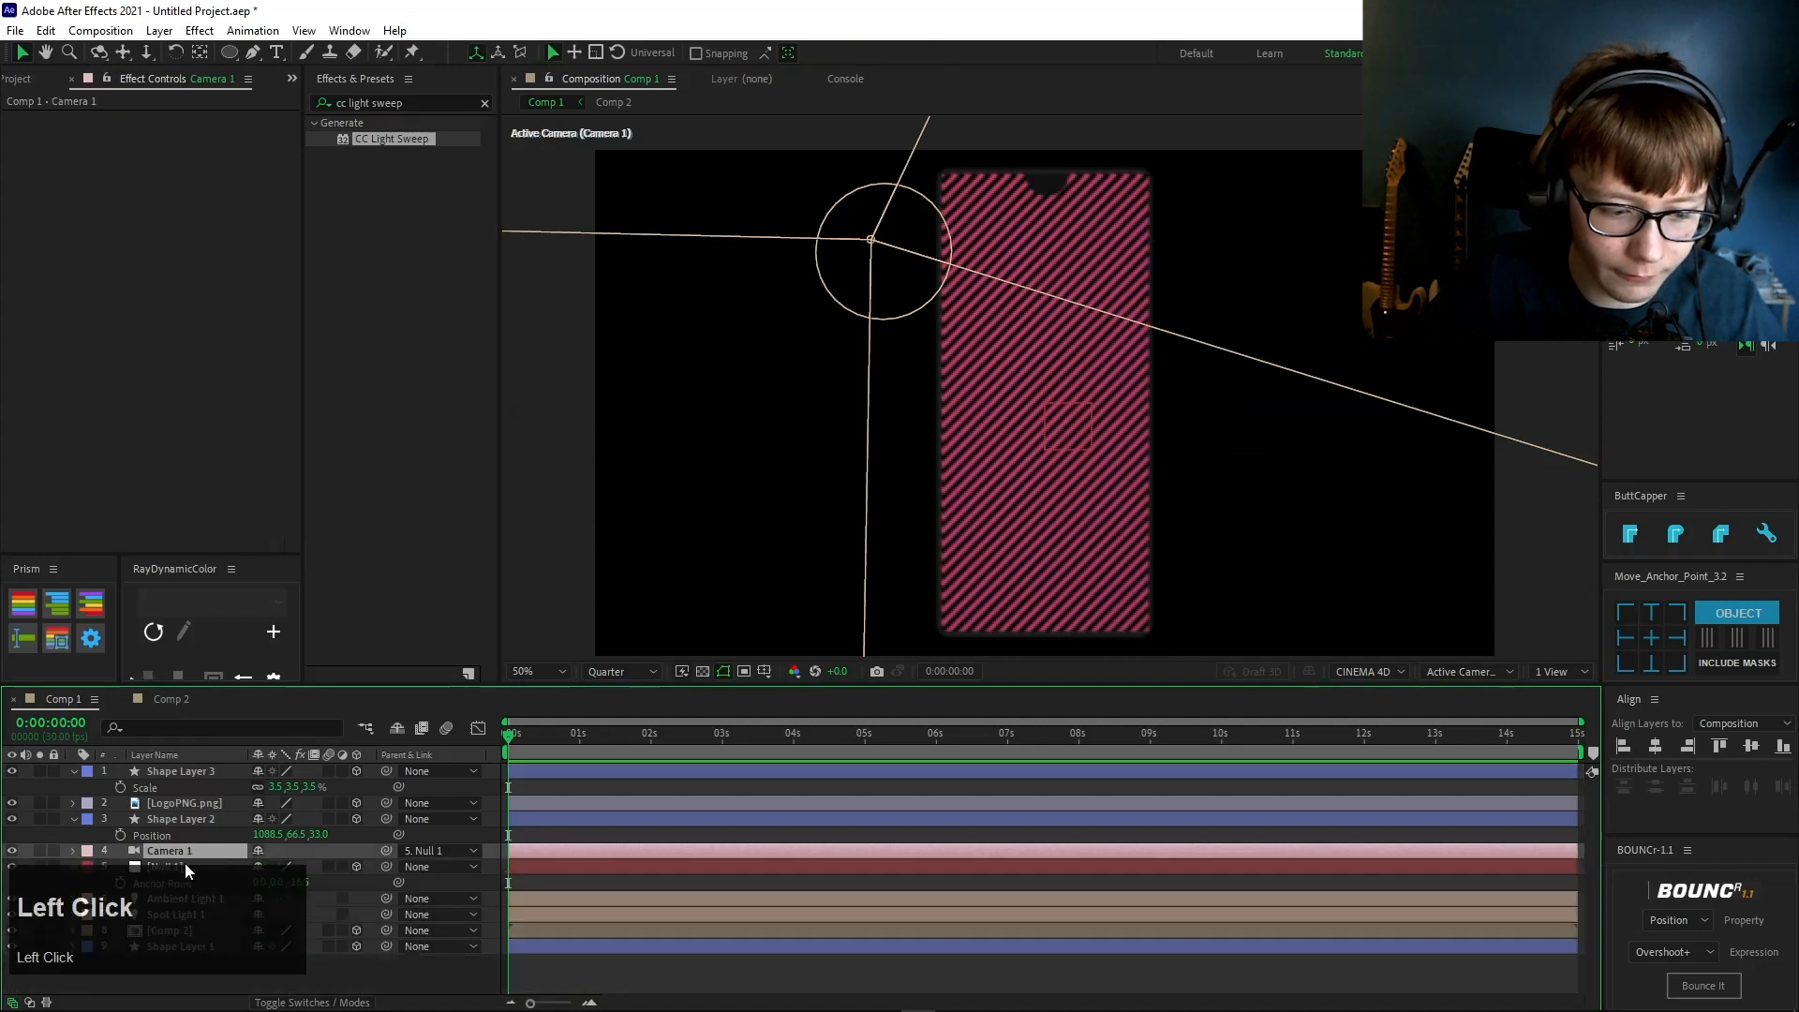
key(r)
drag(283, 905, 1139, 769)
click(290, 901)
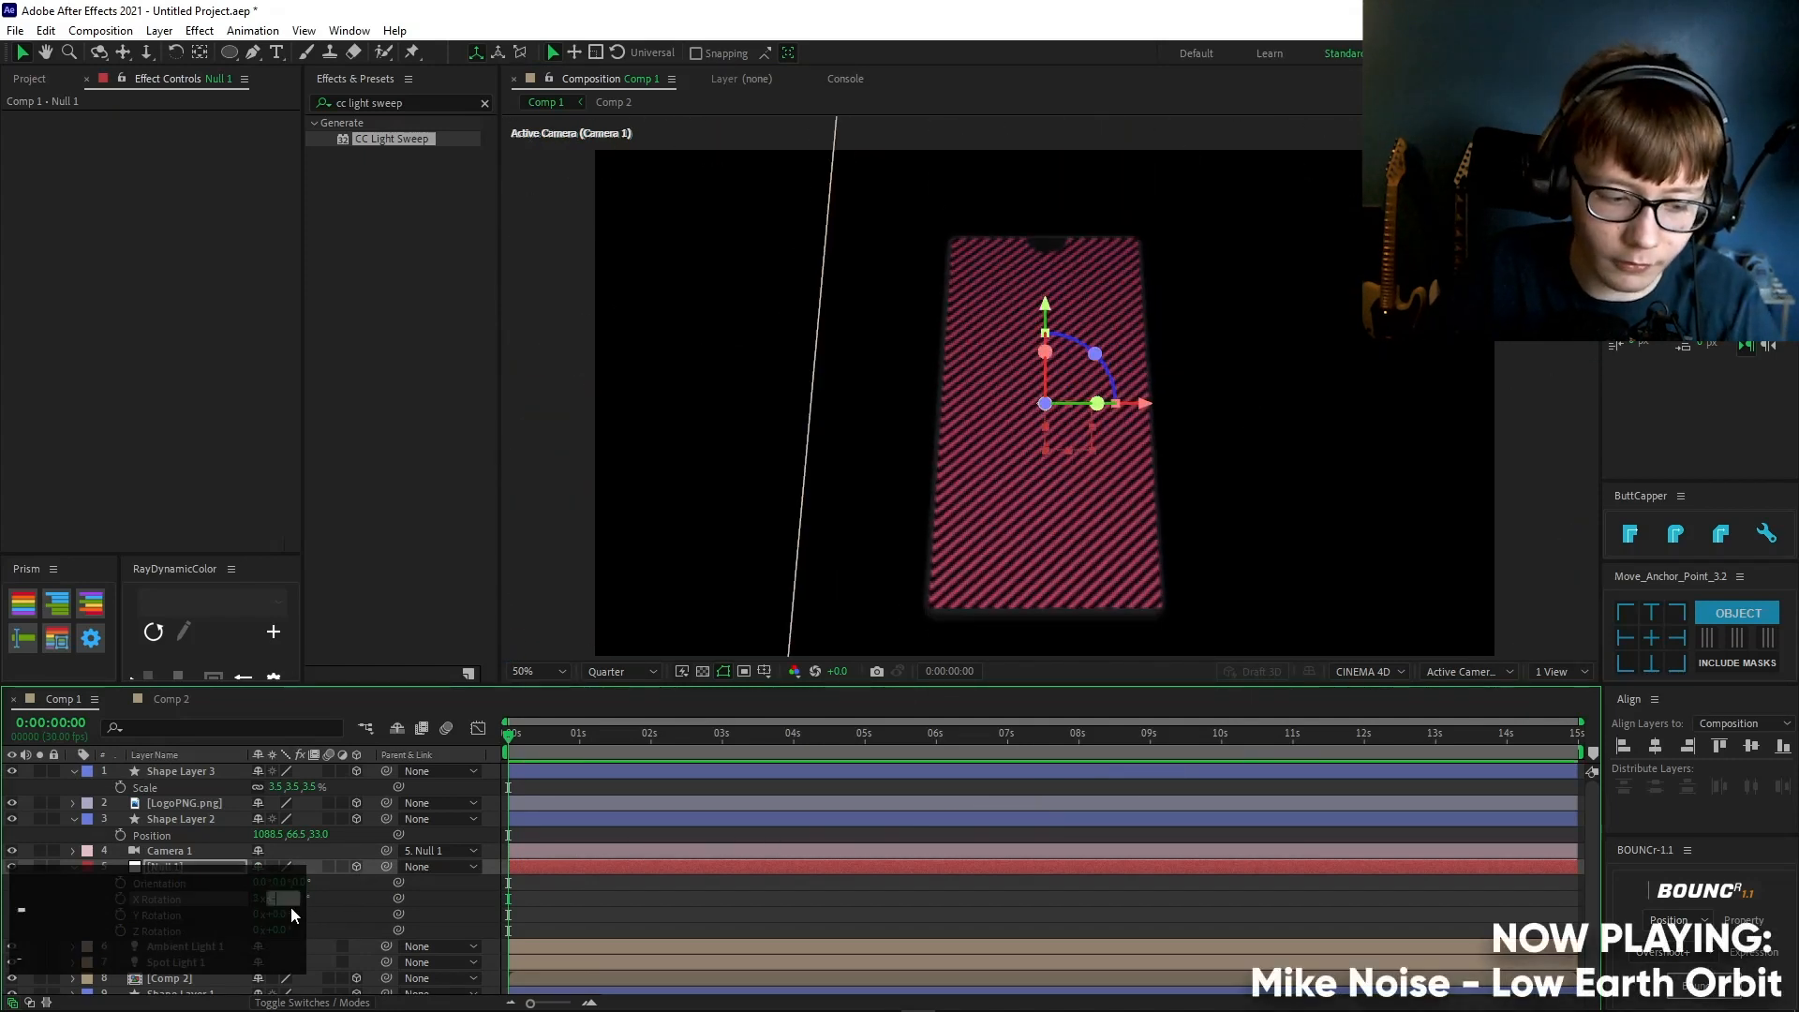
text(0)
key(Return)
- Try turning Null 1 about its Y axis, and reset its Y rotation to 0°
click(251, 898)
mouse_move(270, 914)
mouse_down()
mouse_move(157, 902)
mouse_move(553, 823)
mouse_move(212, 896)
mouse_move(279, 916)
mouse_up()
click(279, 917)
text(0)
key(Return)
click(254, 921)
text(0)
key(Return)
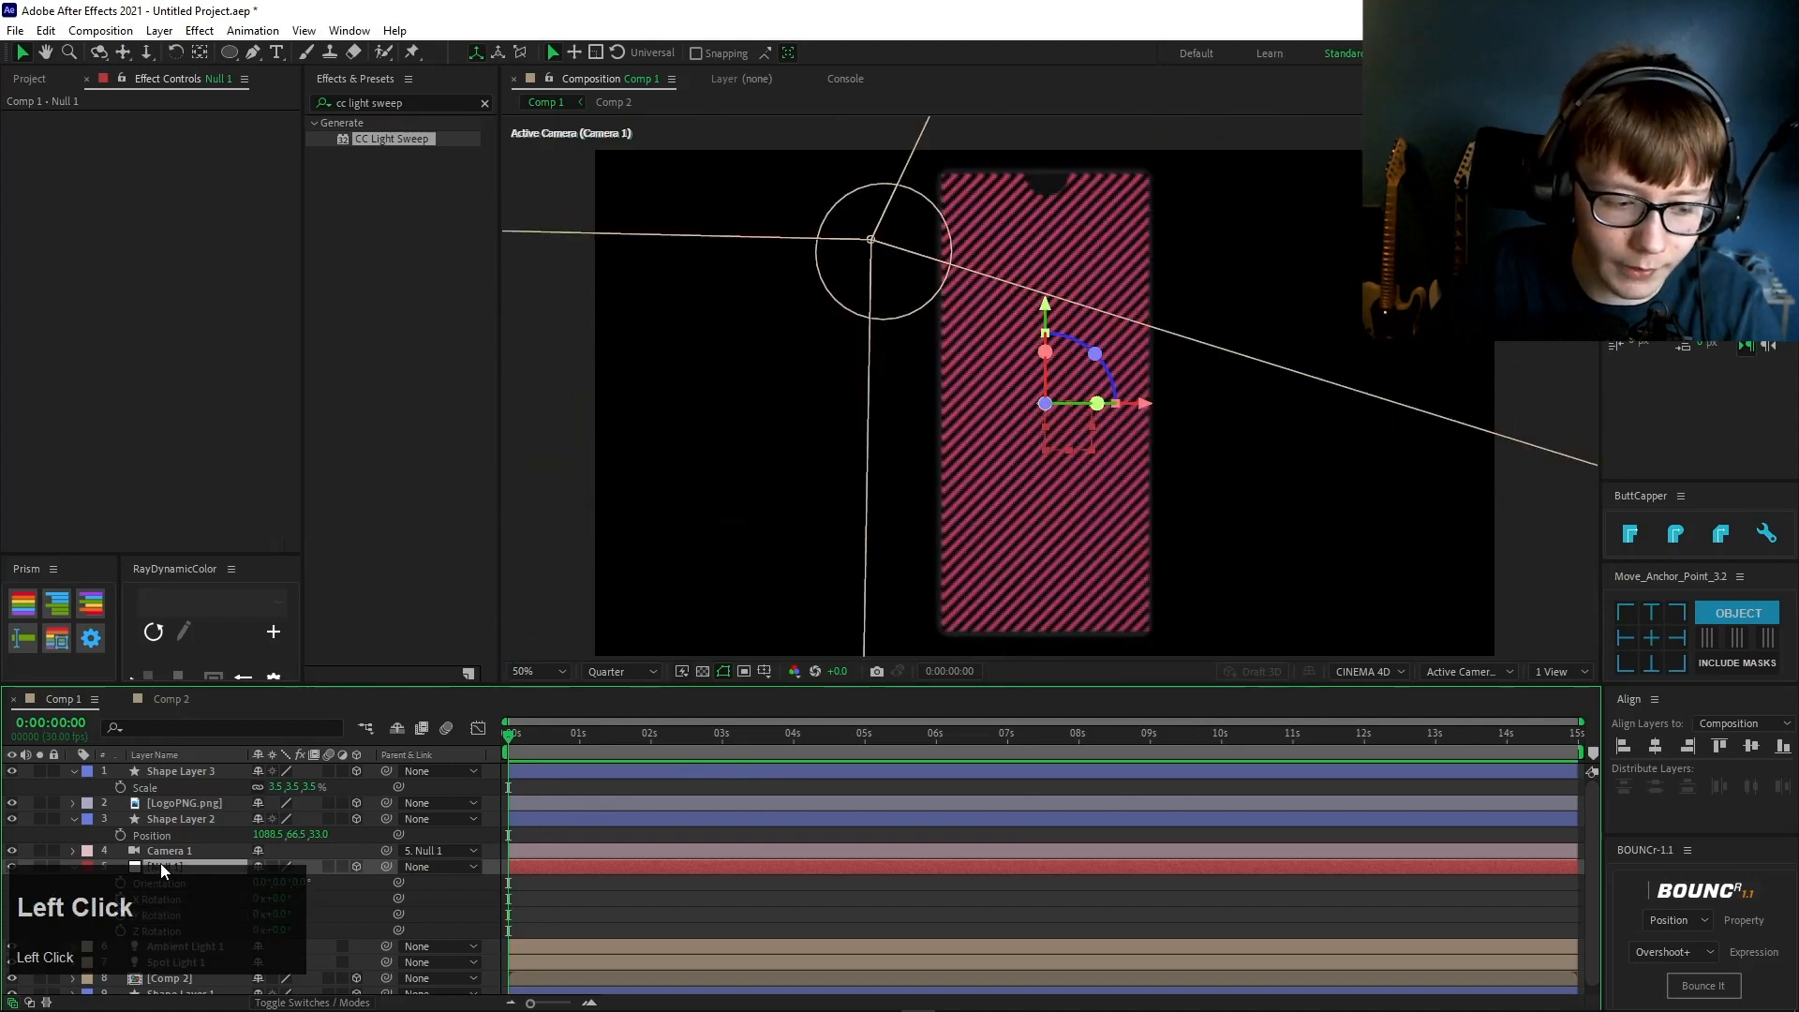
- Delete the Camera 1 layer from the composition
click(176, 853)
key(Delete)
click(187, 849)
- Parent Shape Layer 1, Comp 2, Shape Layer 2, LogoPNG.png and Shape Layer 3 to Null 1
scroll(173, 949, down, 1)
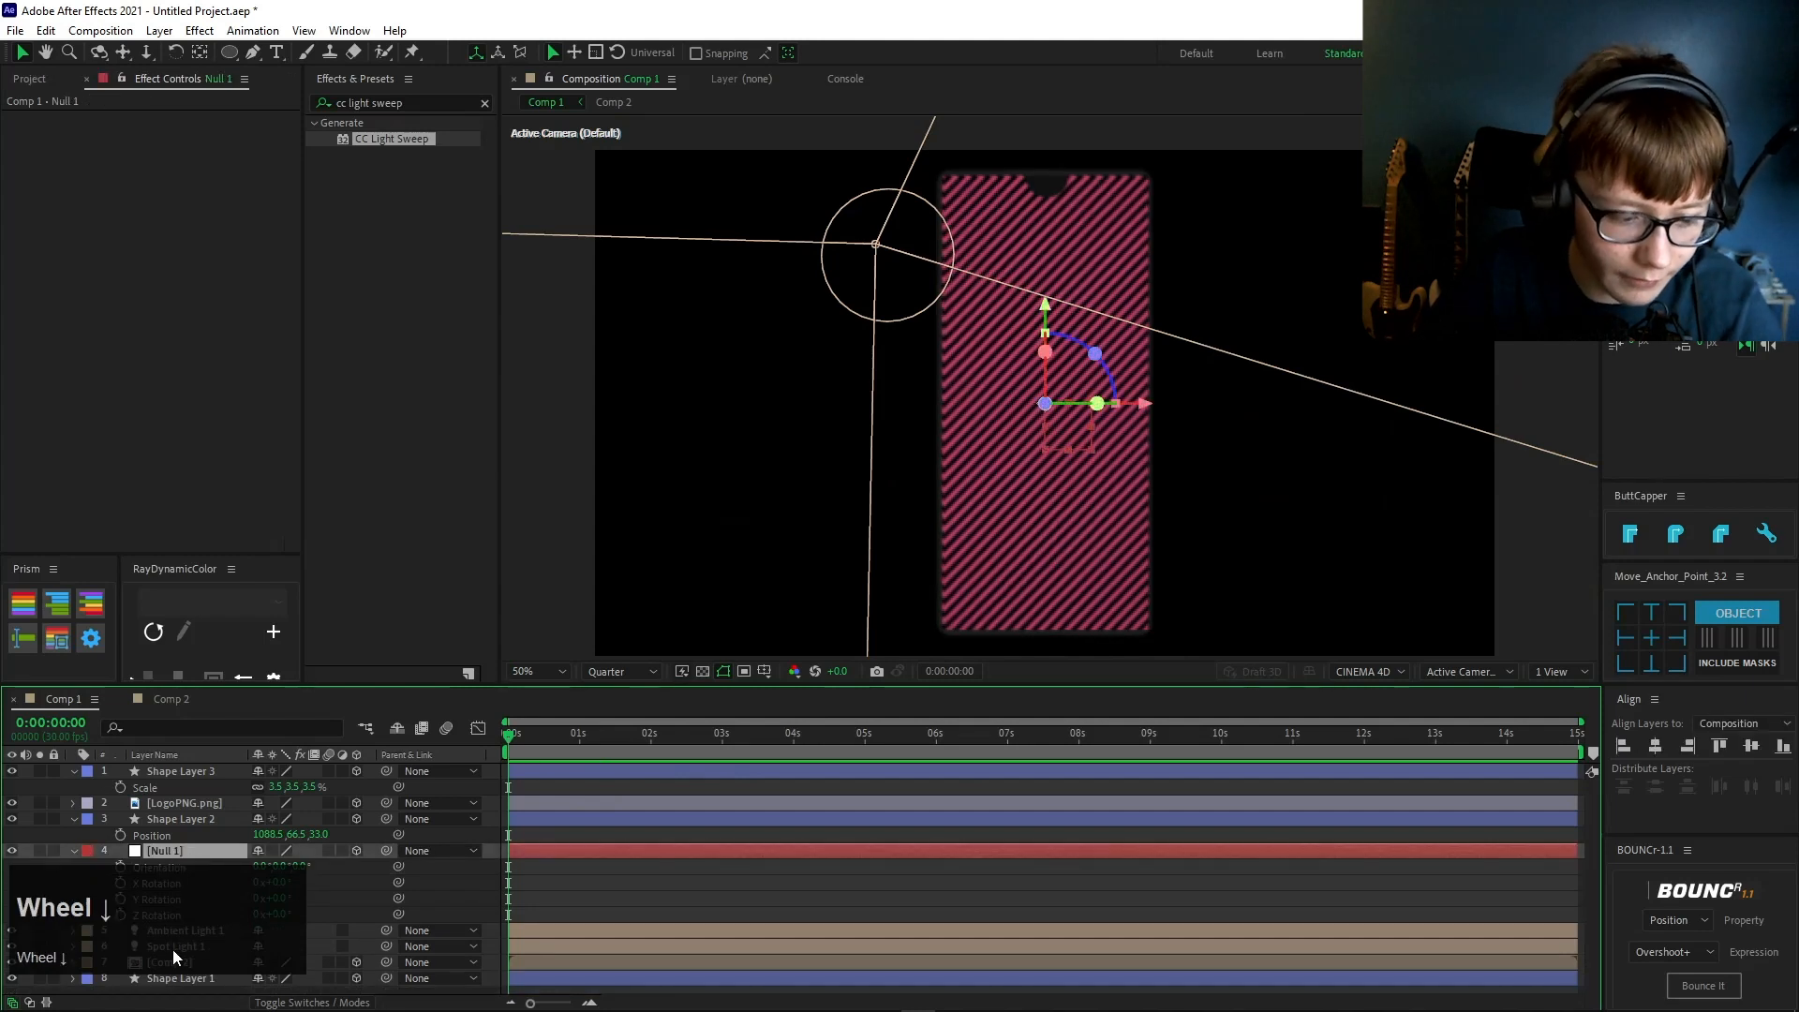
click(177, 936)
click(180, 980)
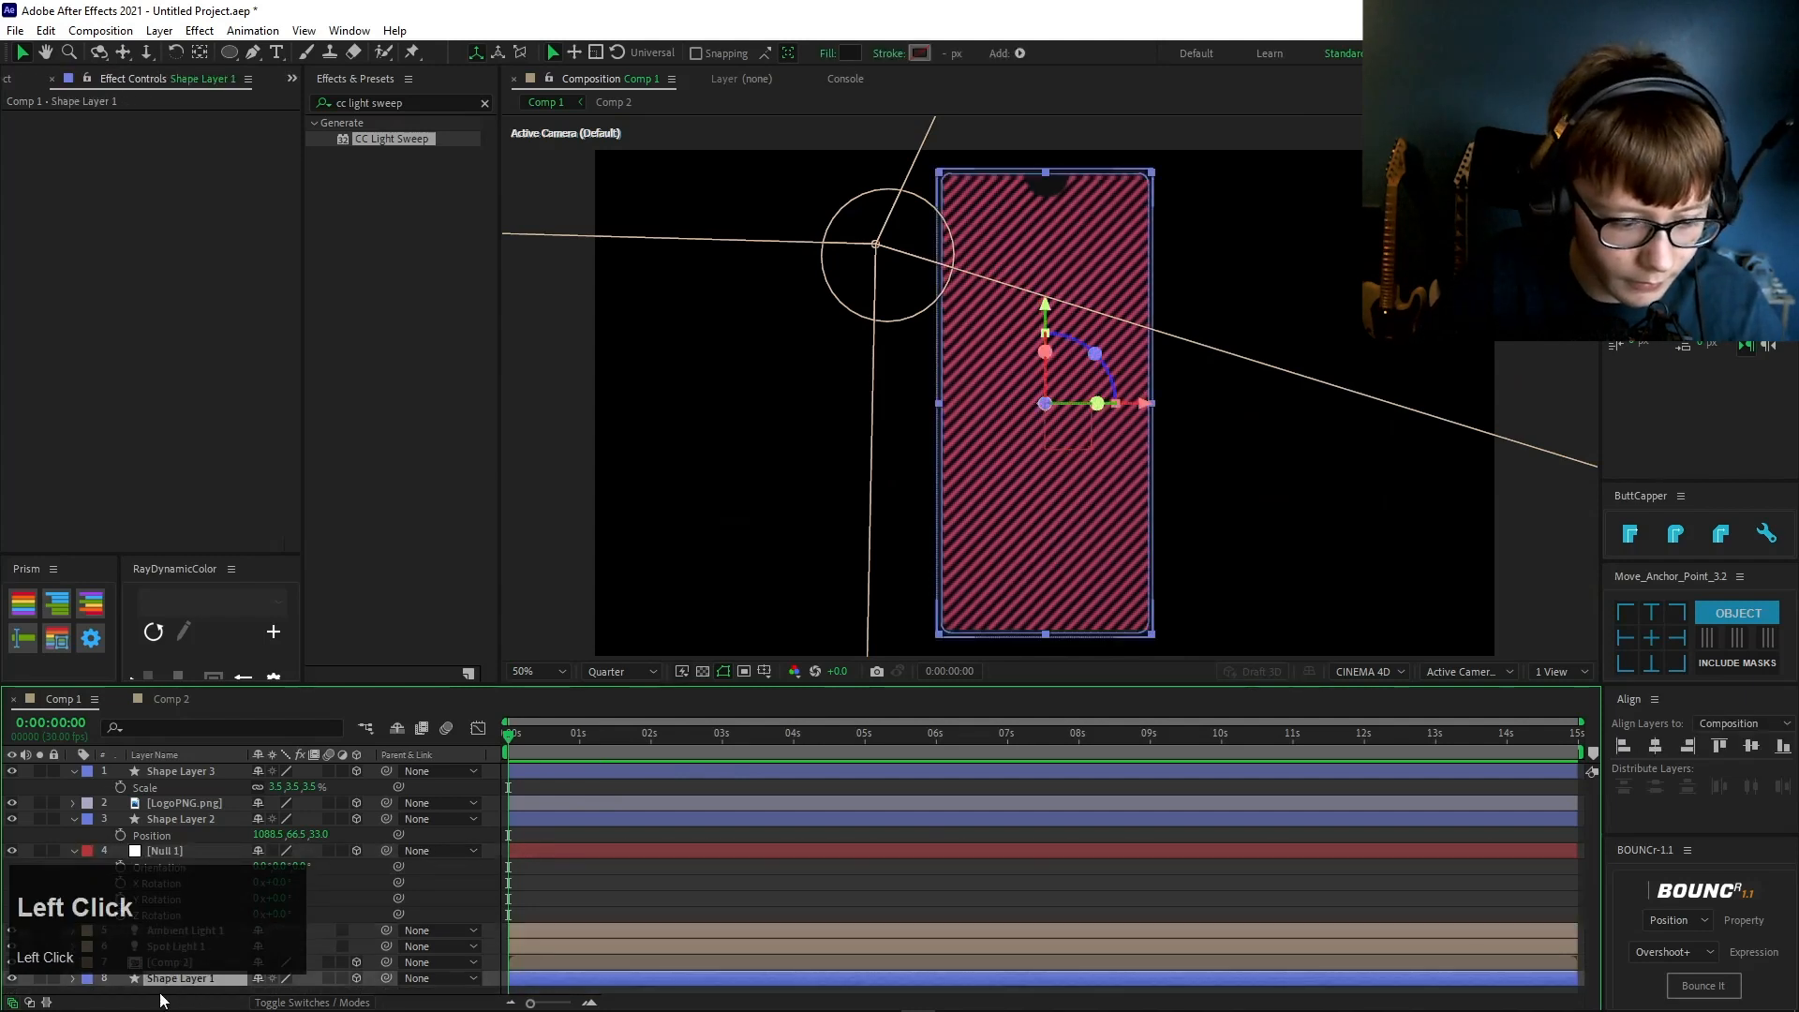
ctrl+click(177, 965)
ctrl+click(191, 820)
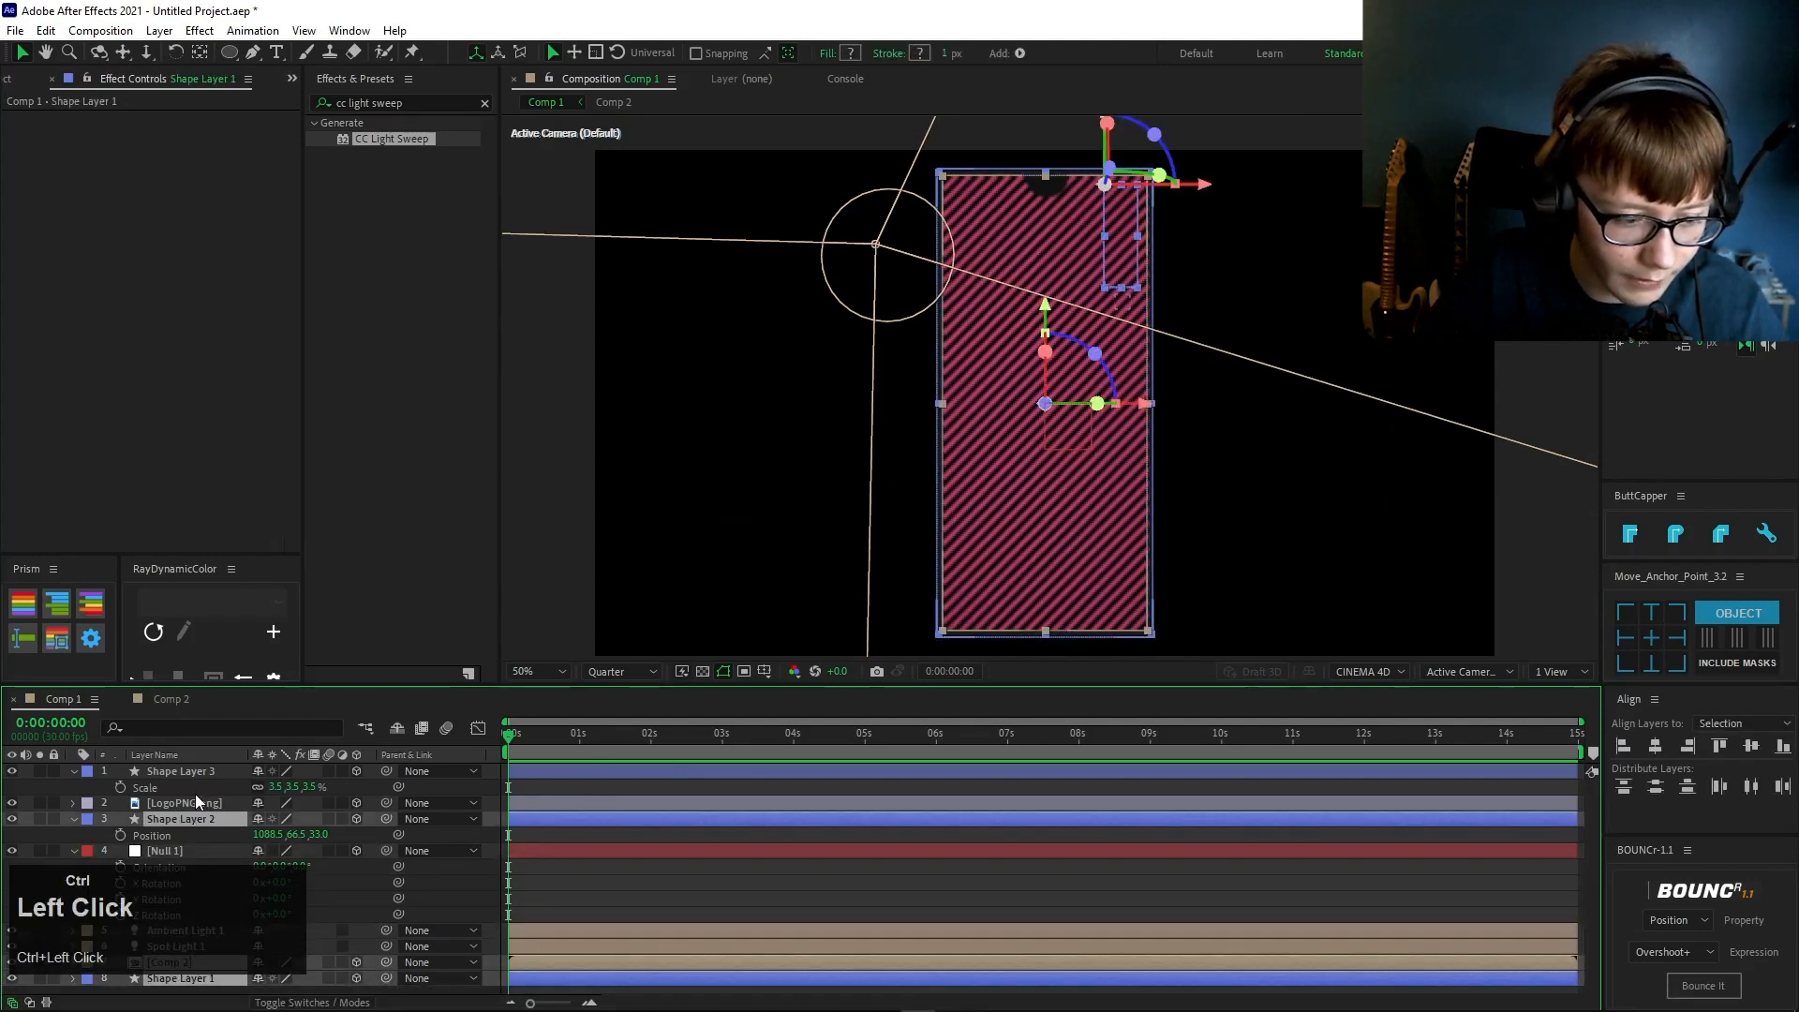
ctrl+click(196, 773)
ctrl+click(189, 802)
ctrl+click(197, 776)
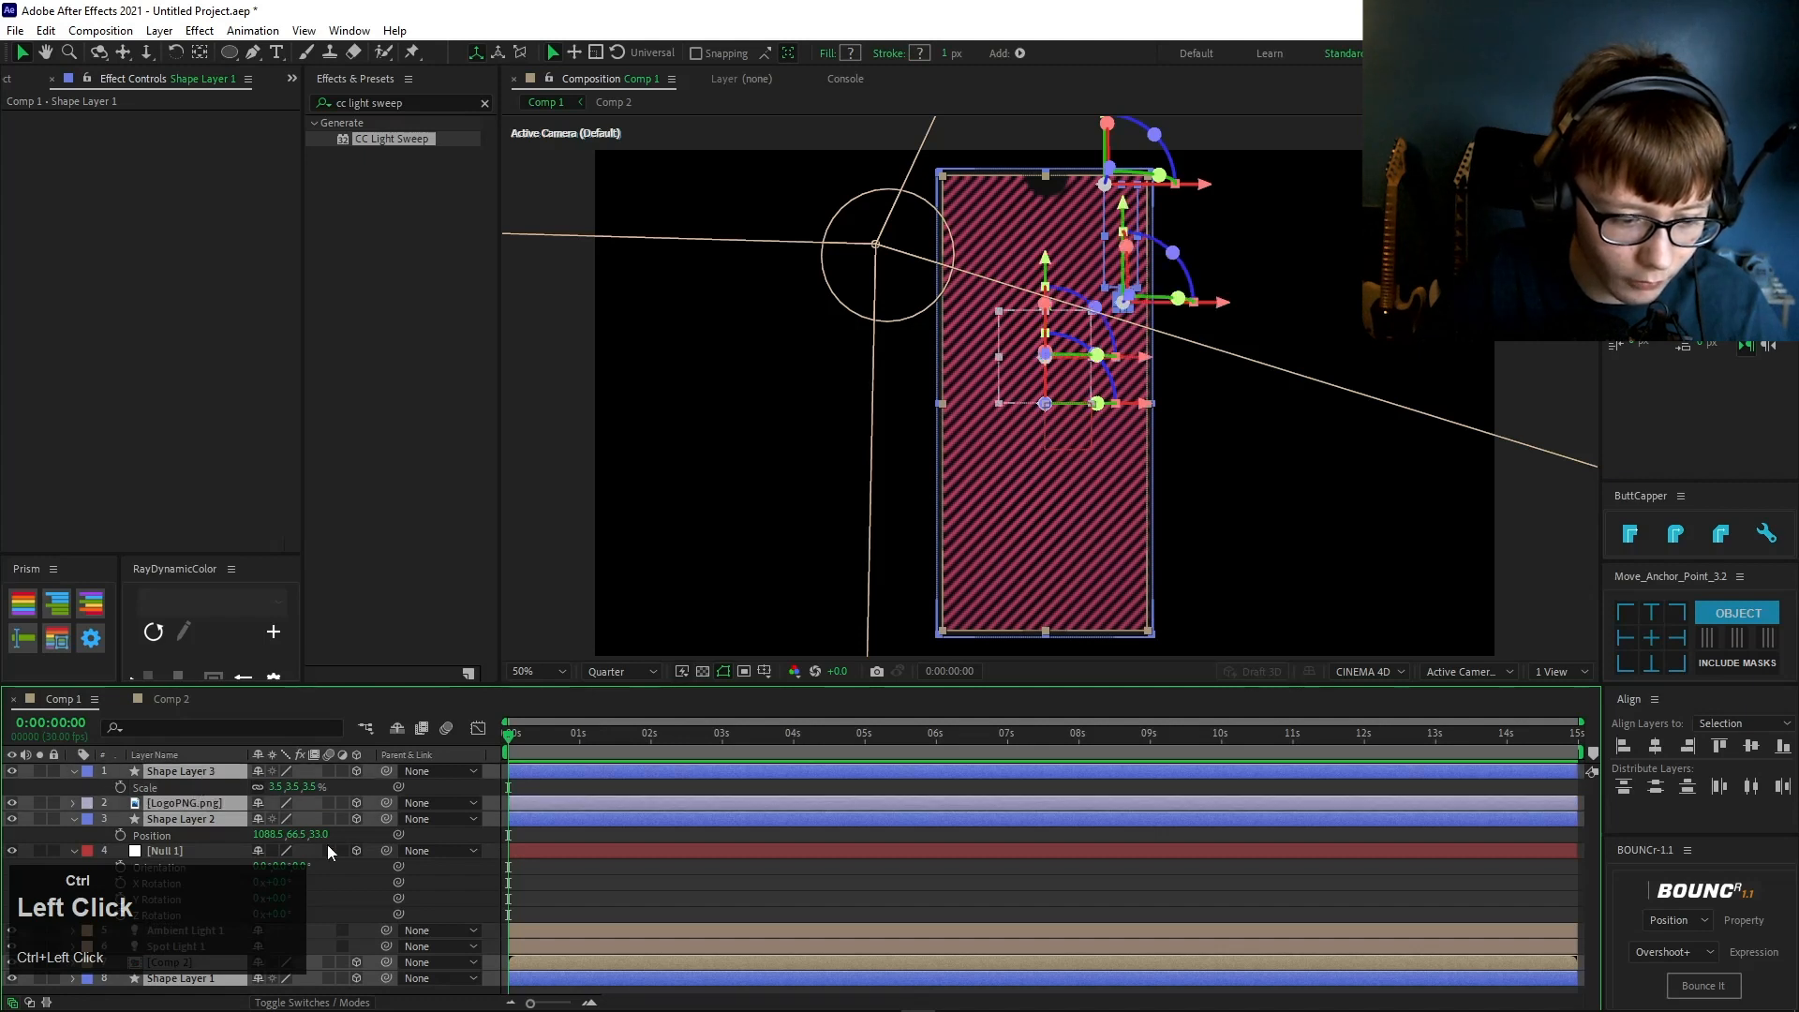
drag(384, 818, 182, 851)
- Rotate Null 1 about its Y axis to show the phone's back at an angle, and preview the logo at Full resolution
click(181, 851)
drag(293, 899, 399, 907)
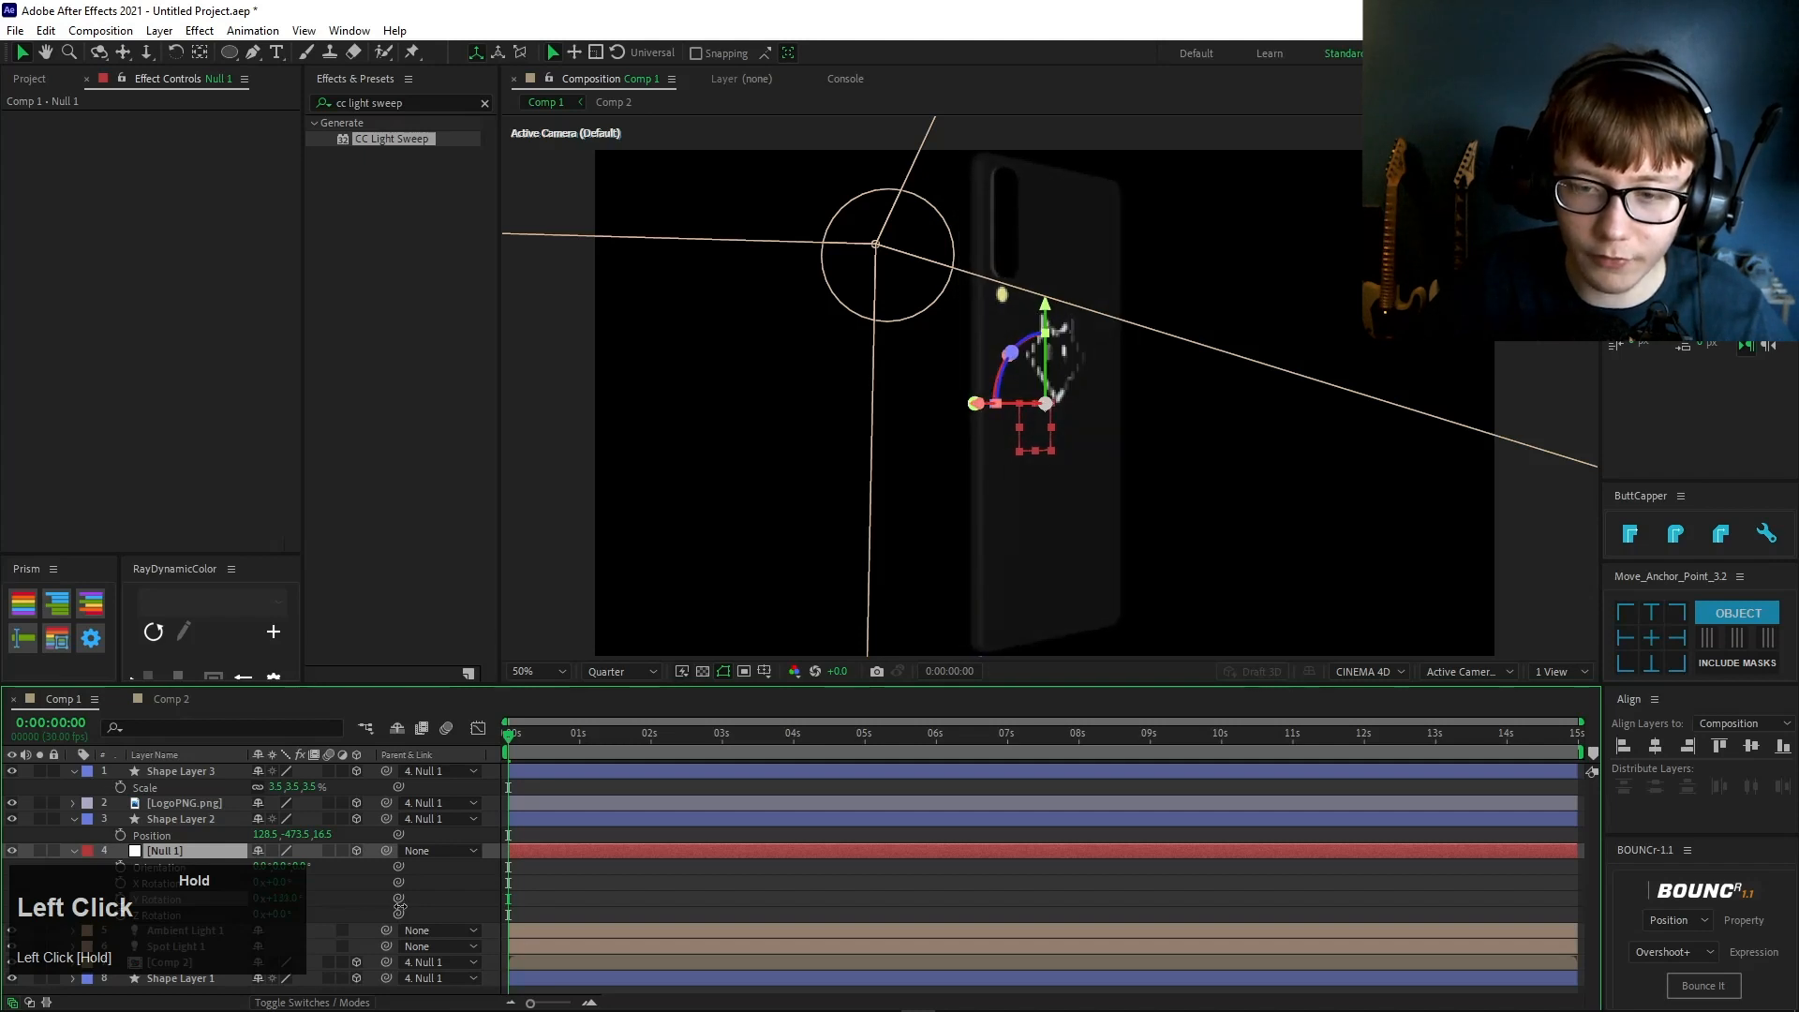
click(654, 671)
click(647, 716)
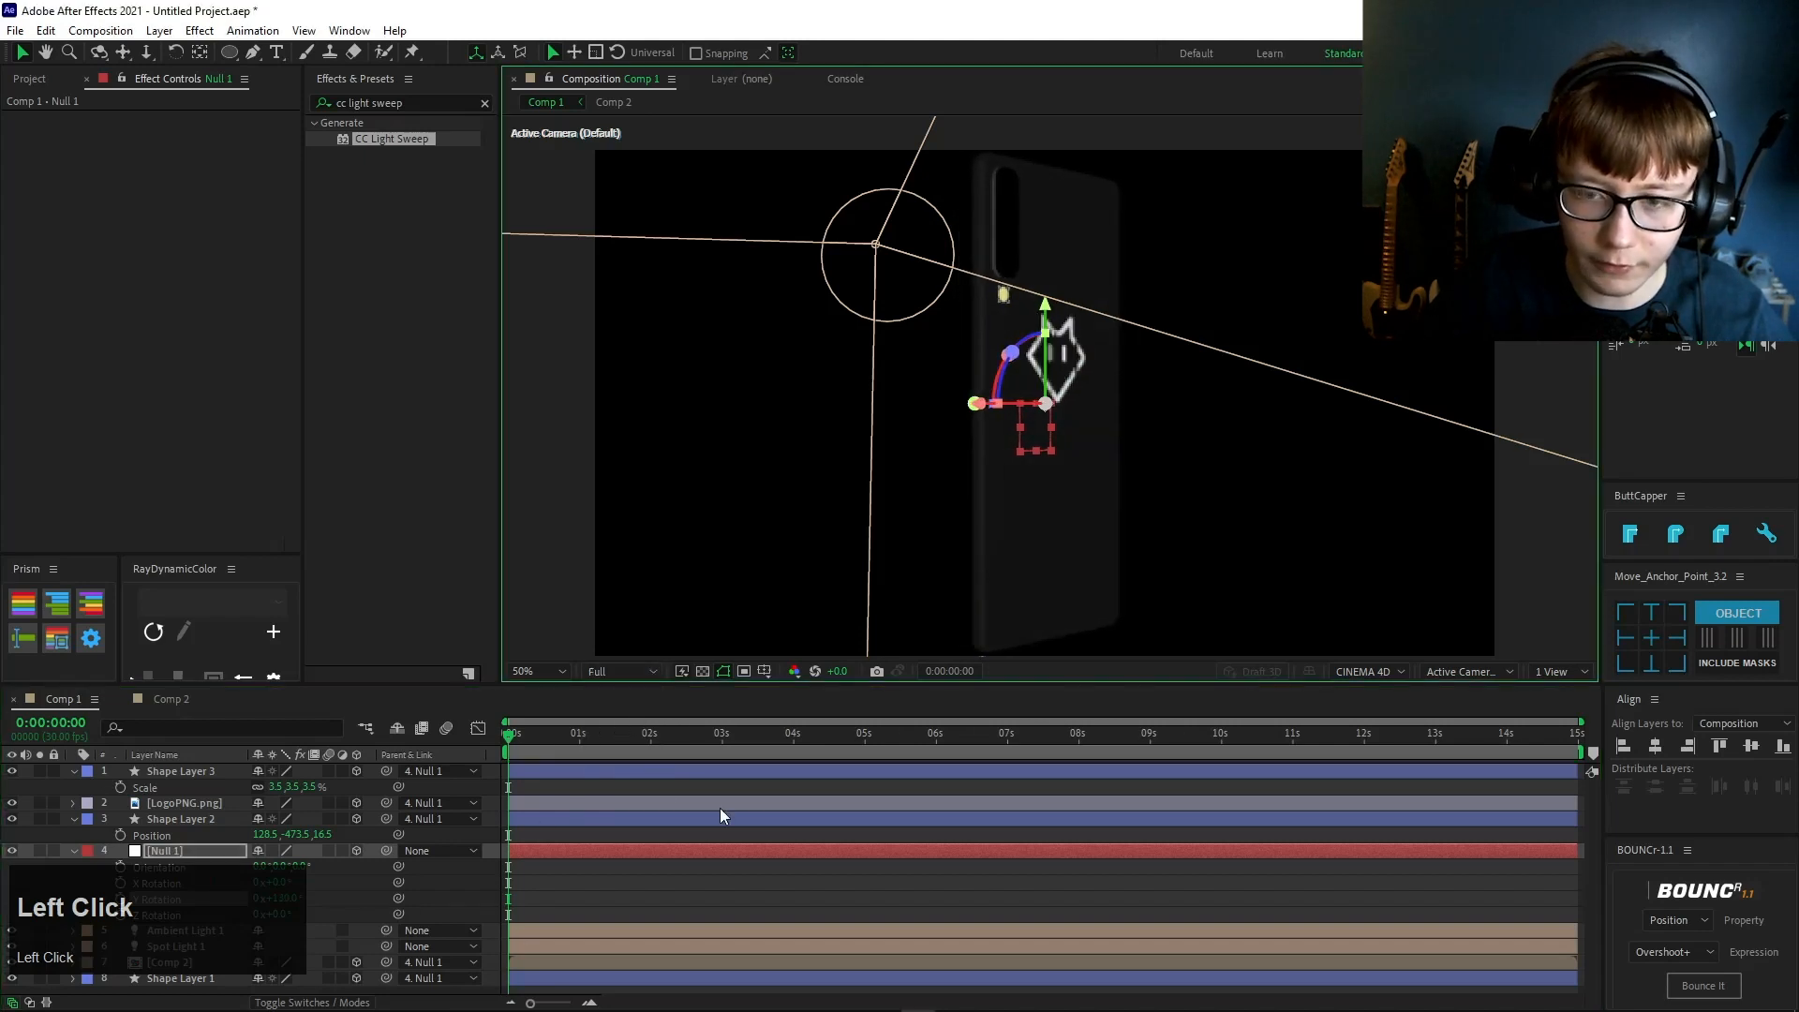
scroll(1119, 373, up, 6)
scroll(1111, 366, down, 4)
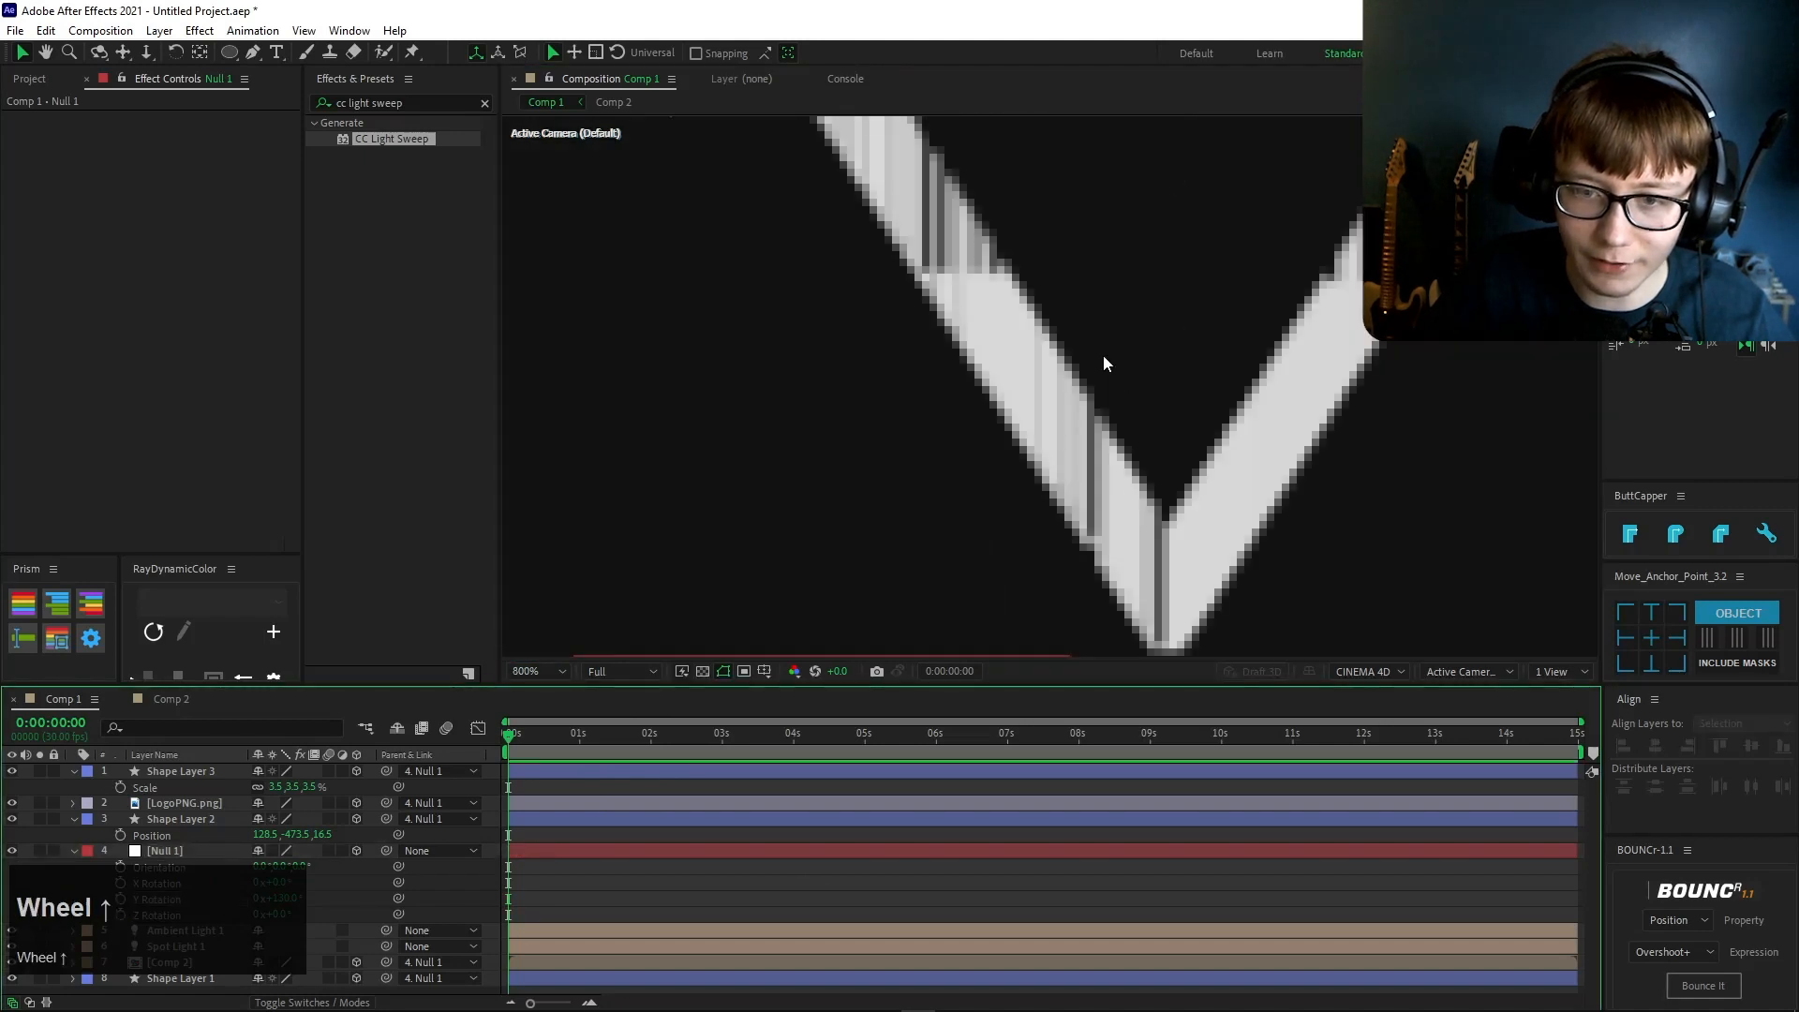
- Set the LogoPNG.png layer's Z position to 16.6 so it sits just off the phone's back
click(1045, 393)
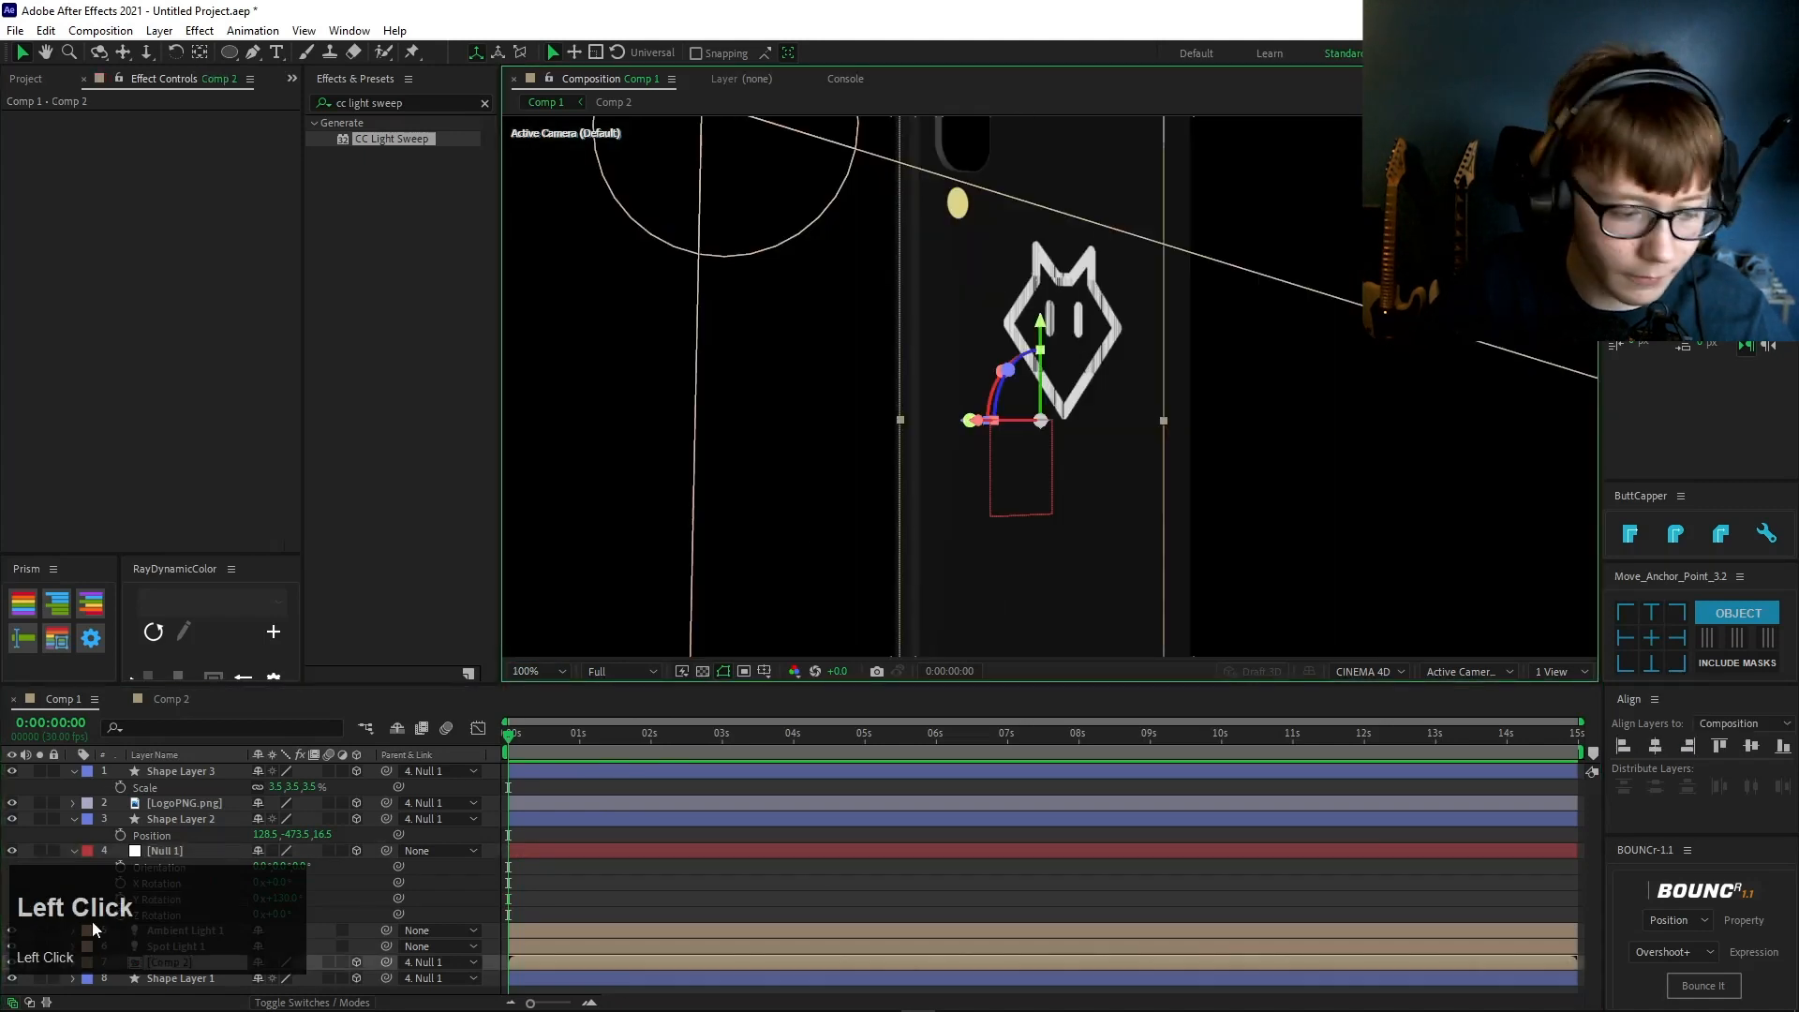
click(177, 807)
key(p)
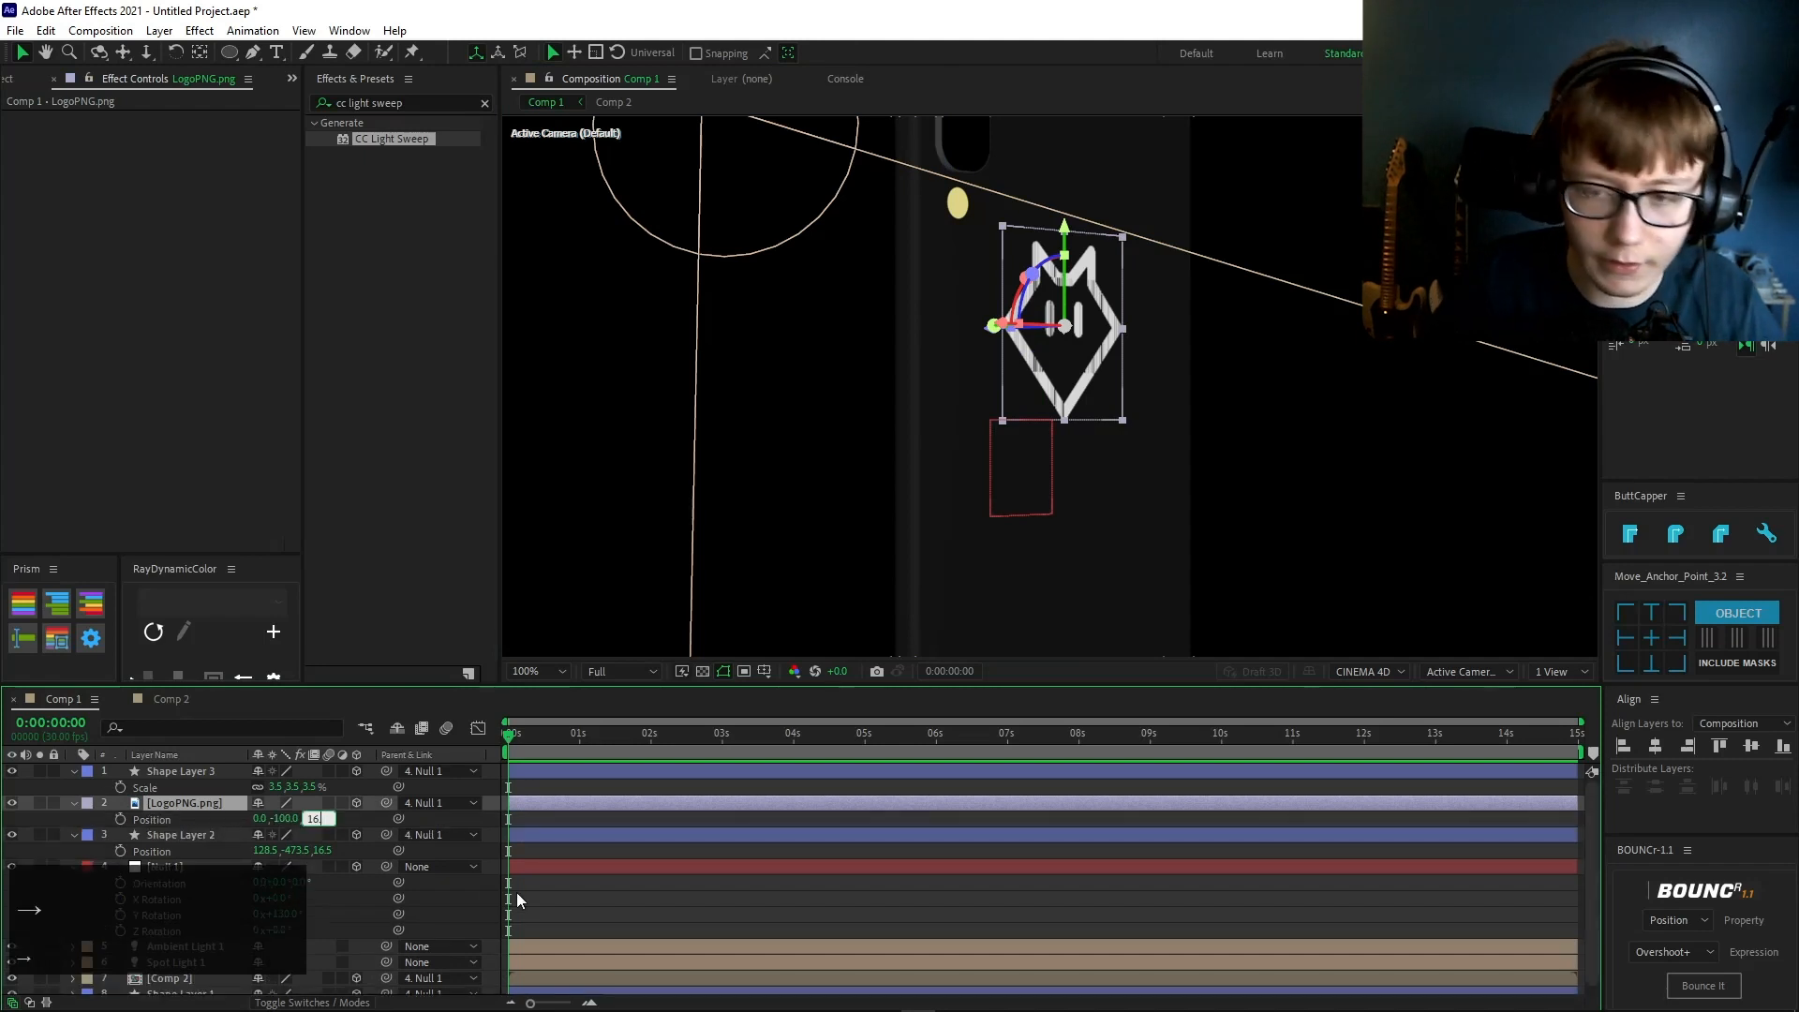
text(6)
key(Return)
click(888, 568)
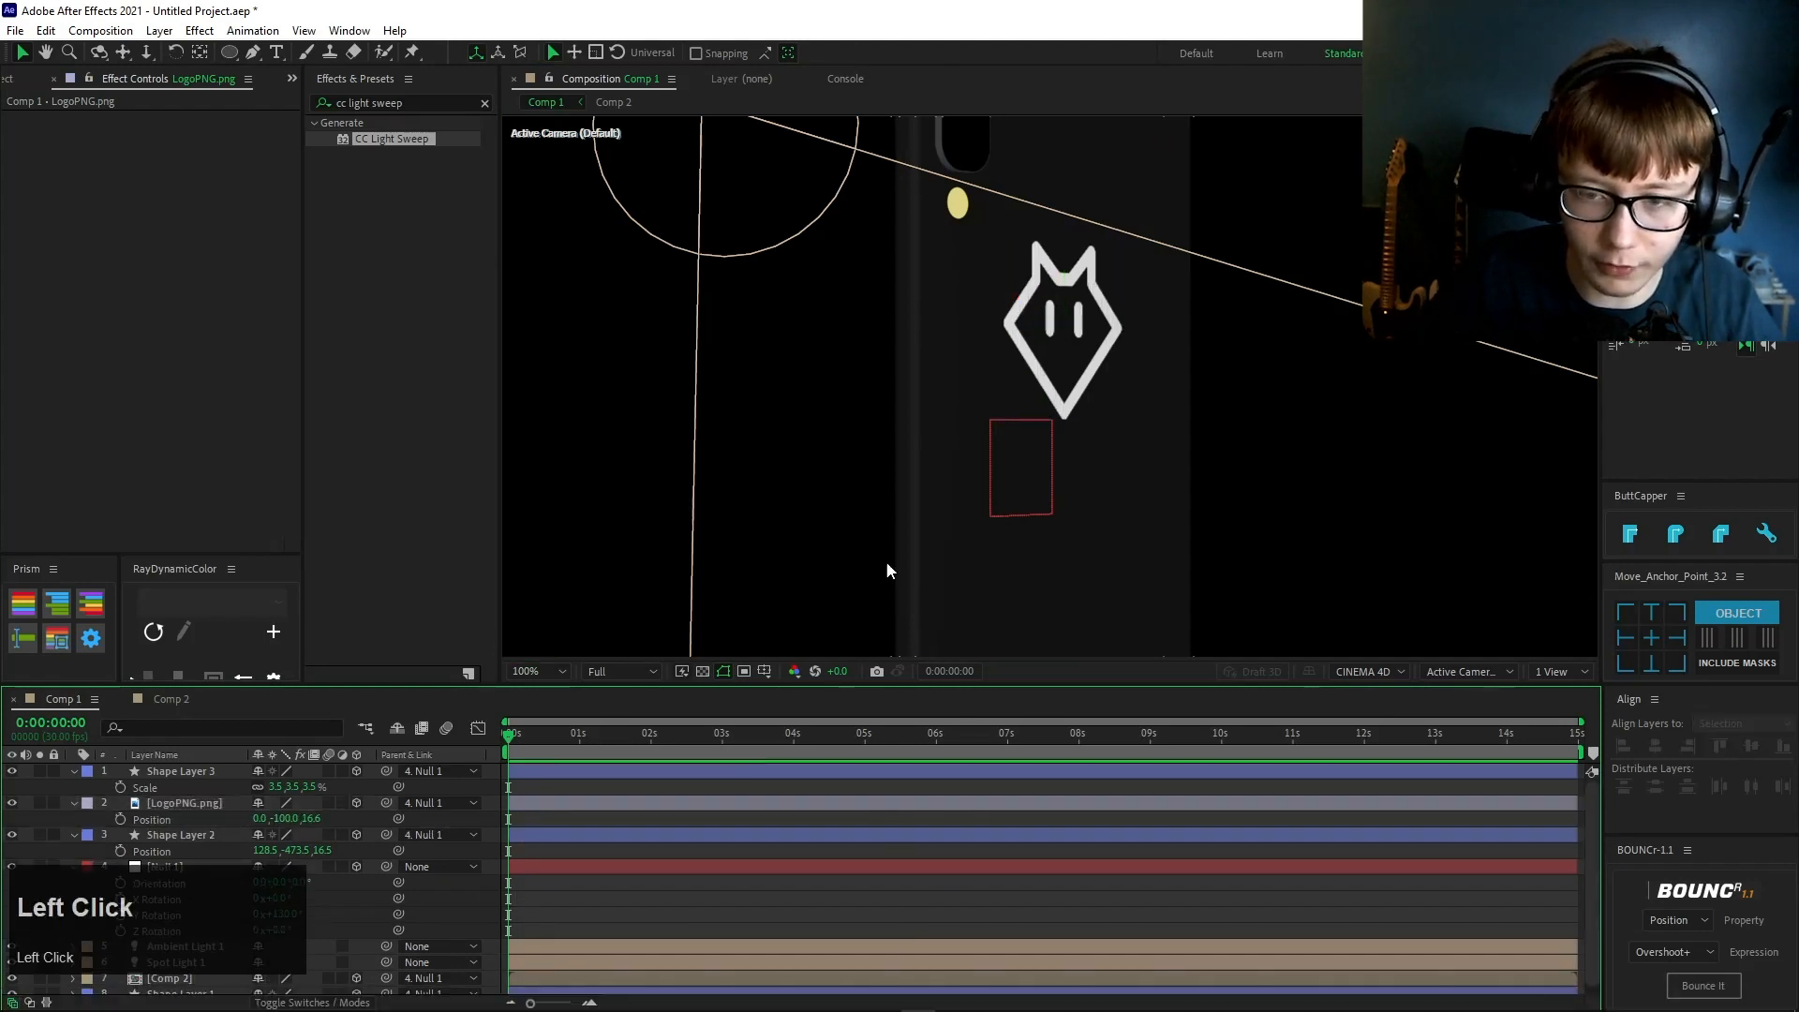
scroll(931, 487, down, 4)
scroll(879, 538, up, 2)
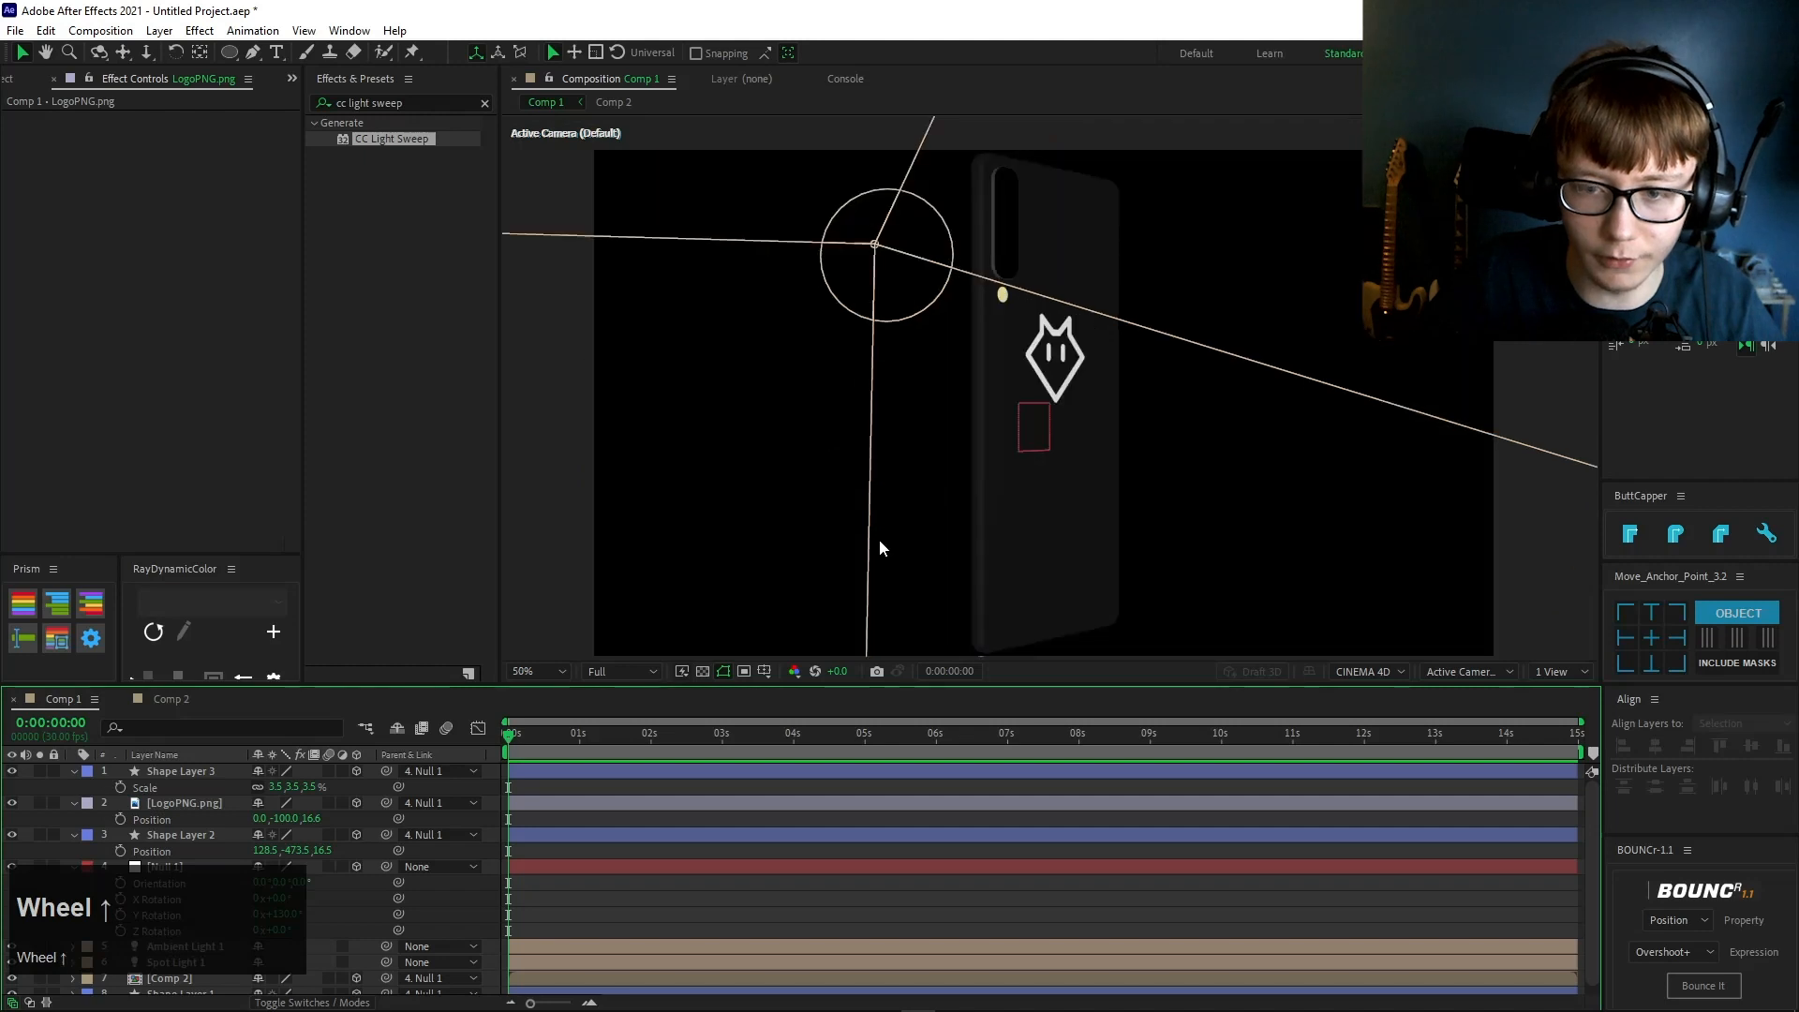
- Apply the Fill effect to the LogoPNG.png layer
click(191, 771)
scroll(943, 503, up, 2)
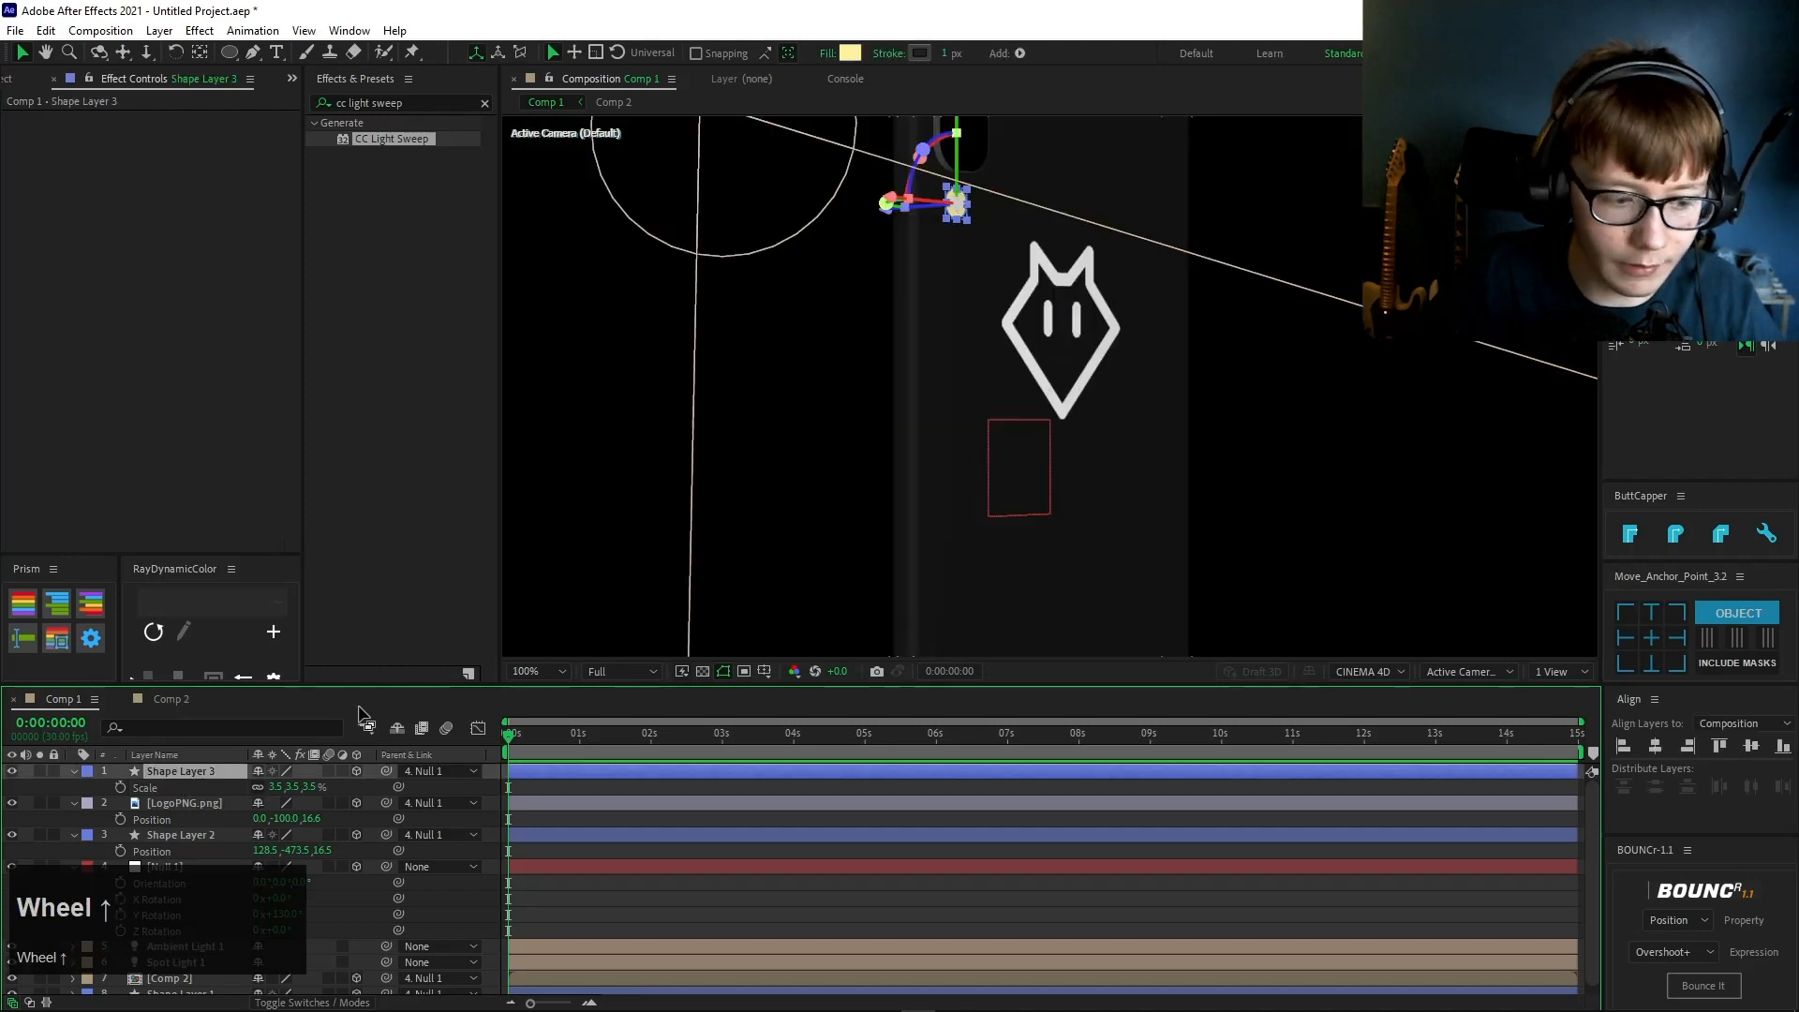
click(186, 803)
text(f)
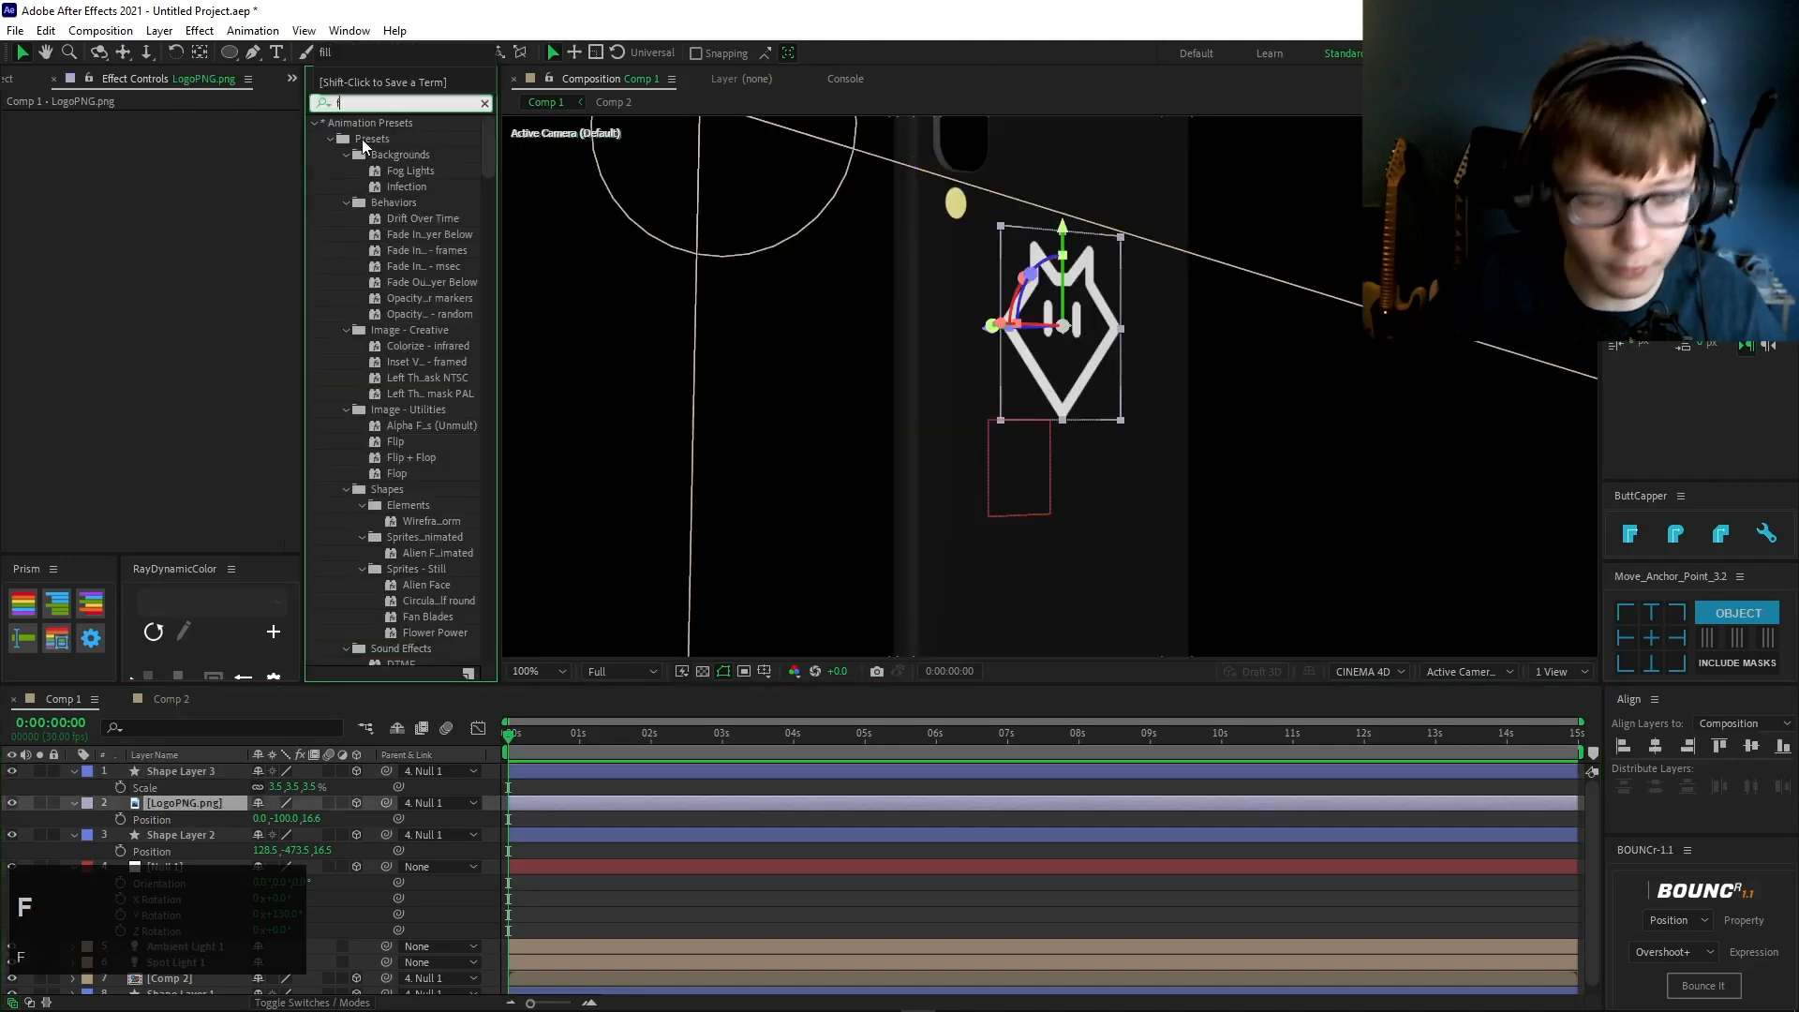
text(ill)
double_click(377, 234)
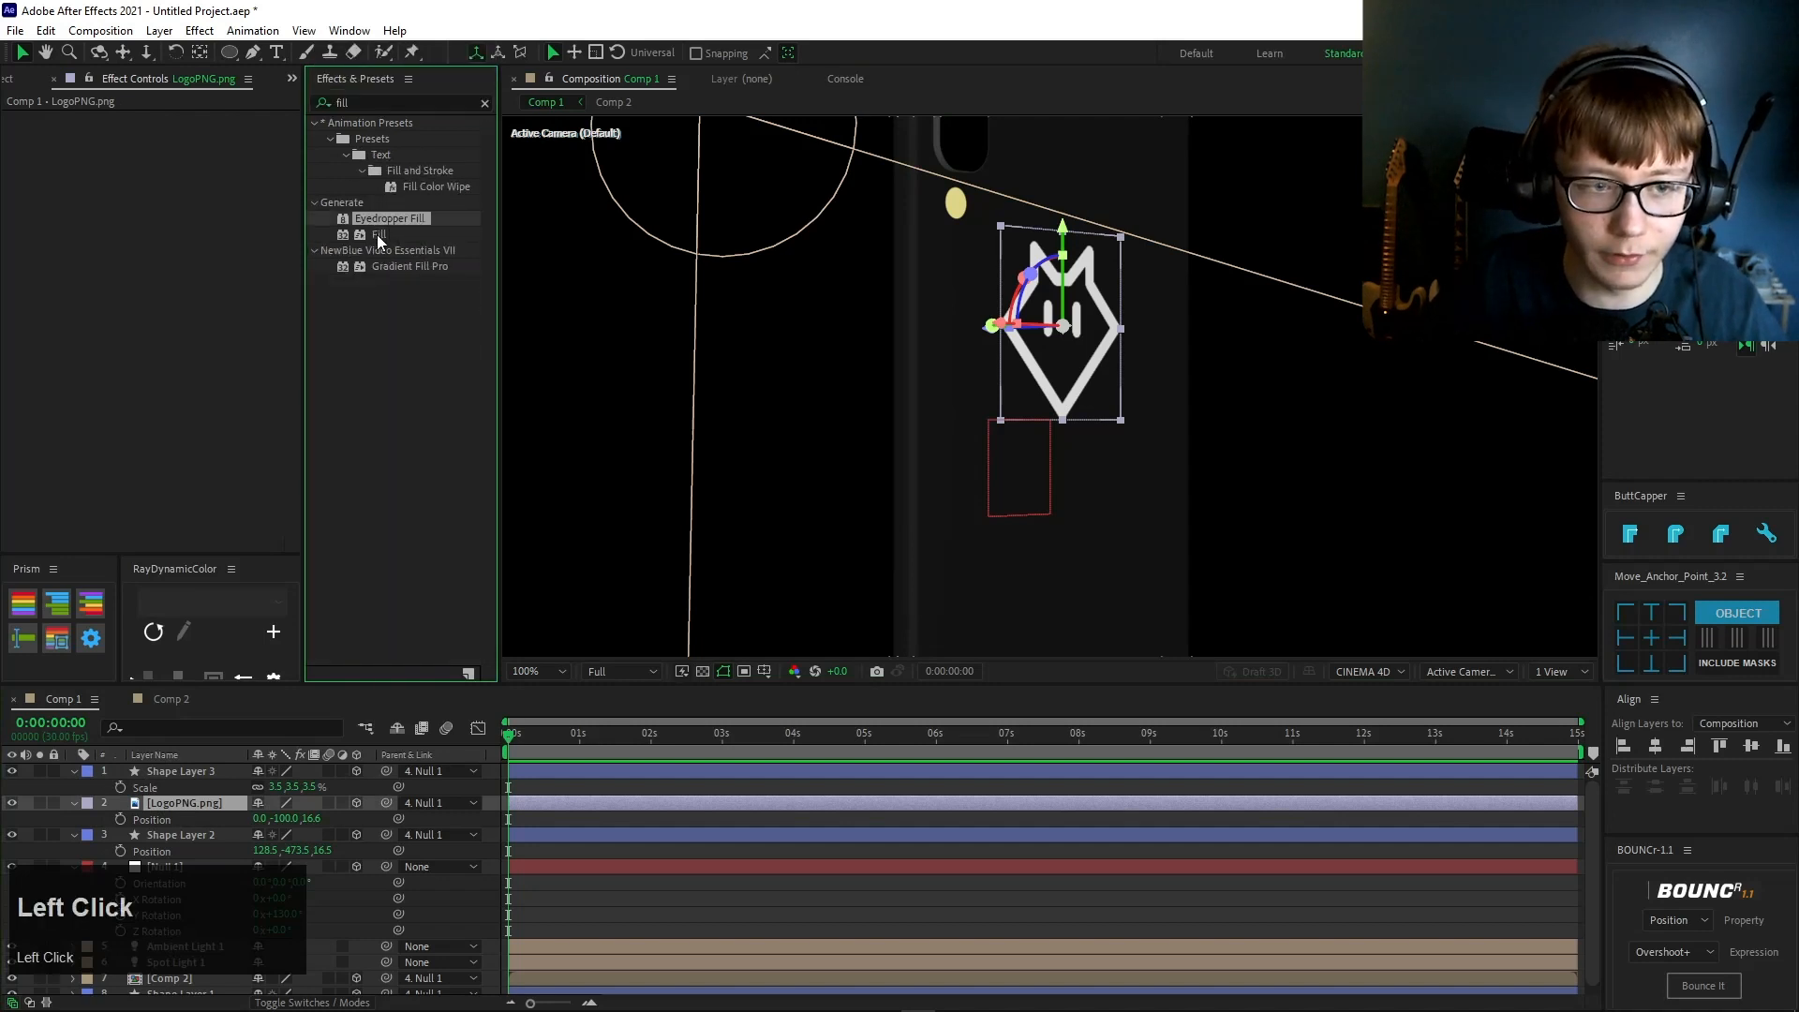
- Set the logo's Fill color to a dark grey
click(176, 166)
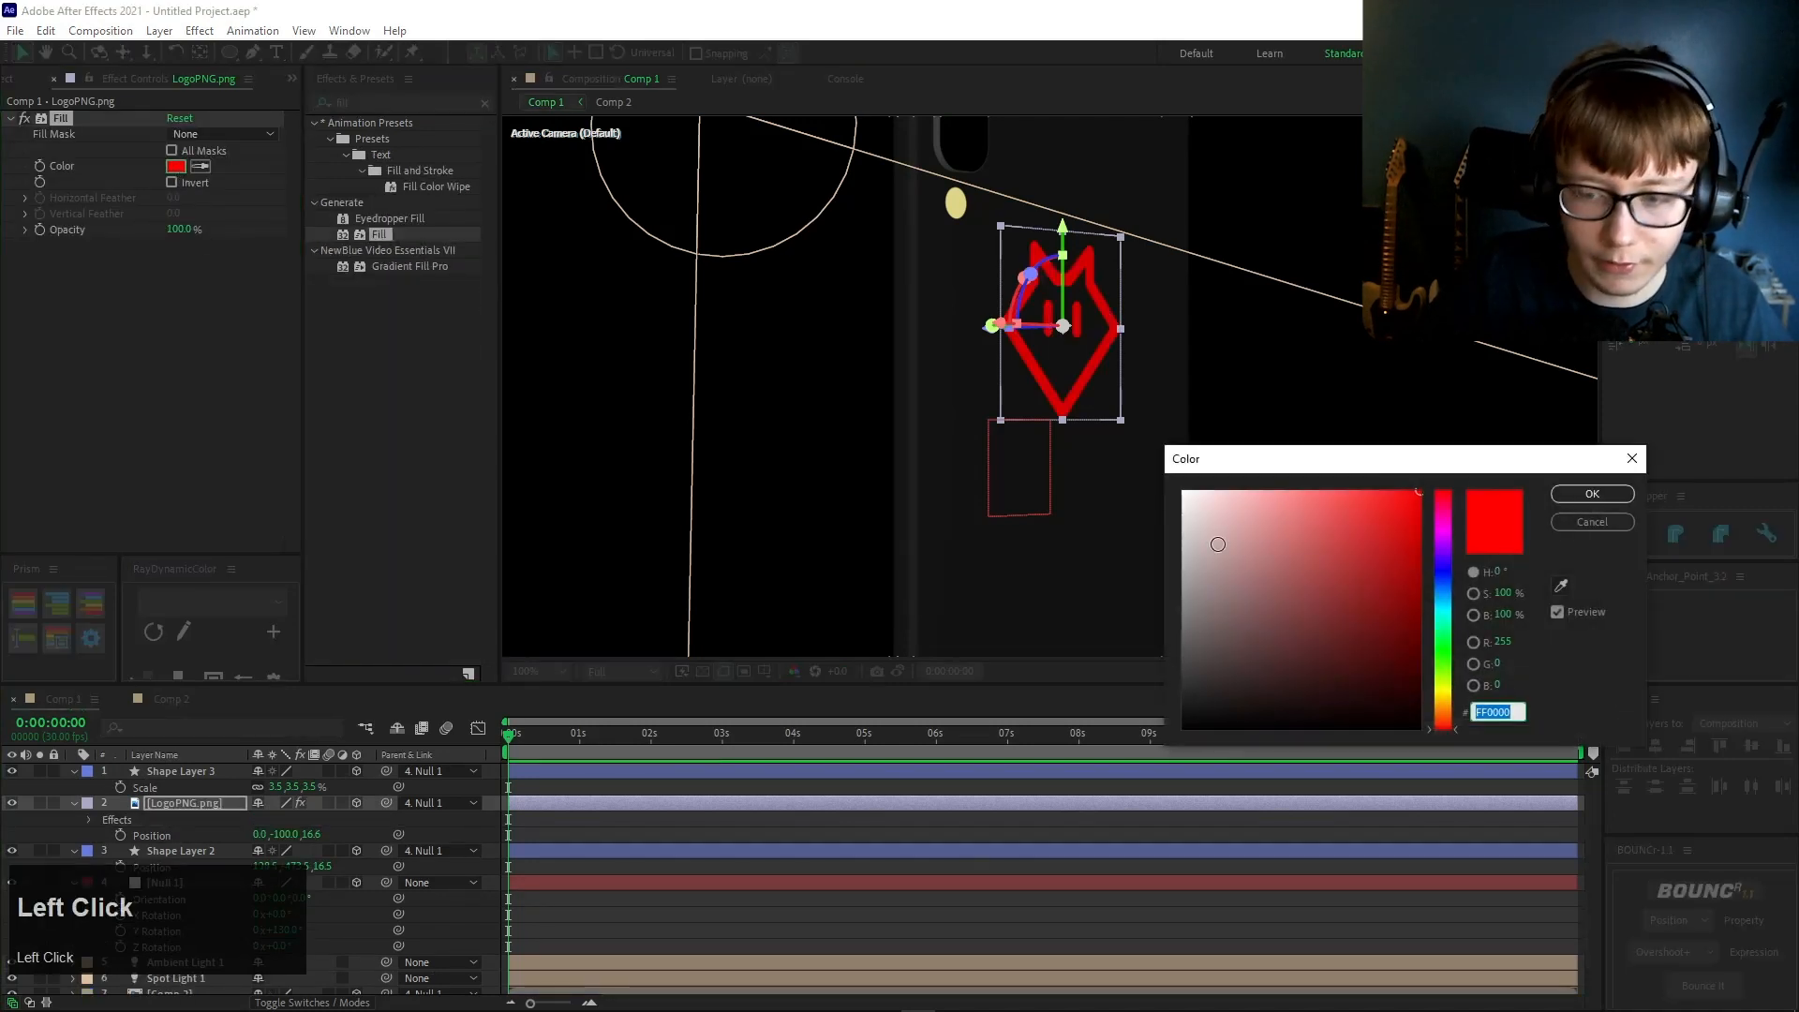
drag(1218, 618, 1112, 697)
click(1584, 493)
click(974, 896)
scroll(1267, 321, down, 2)
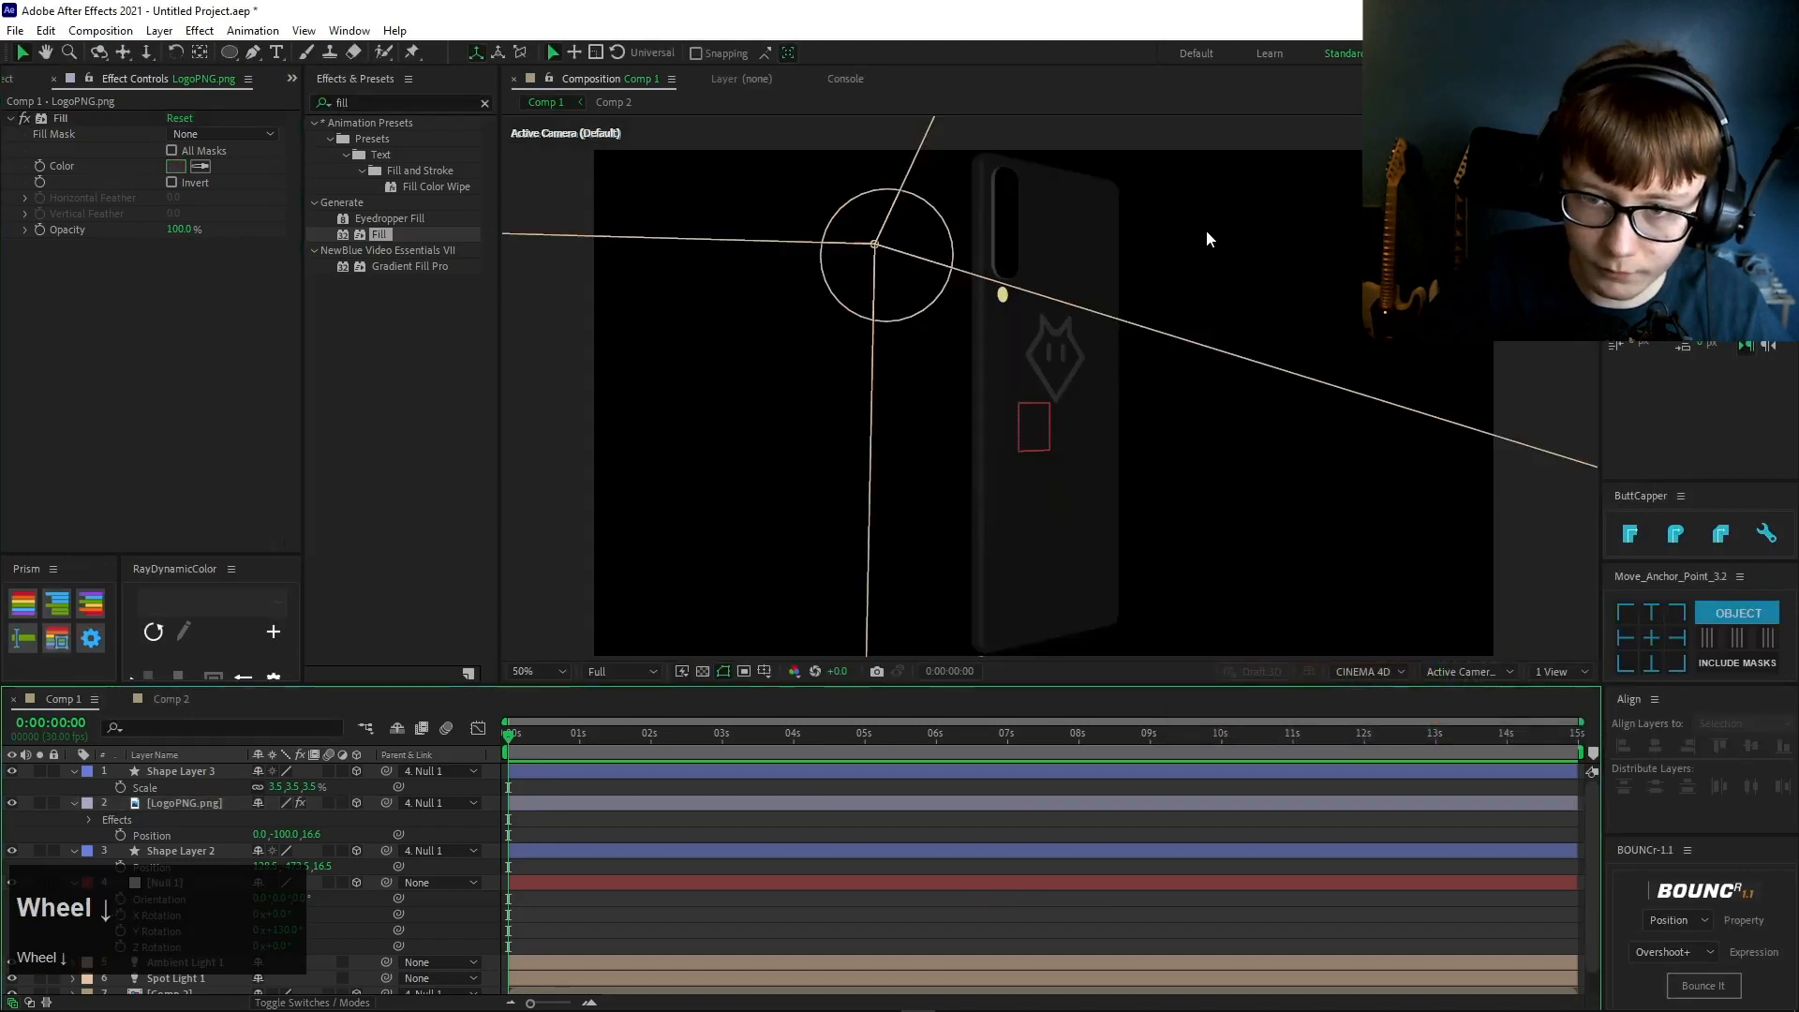
- Lower the preview resolution to Quarter and rotate Null 1 about its Y axis until the phone is edge-on
click(654, 671)
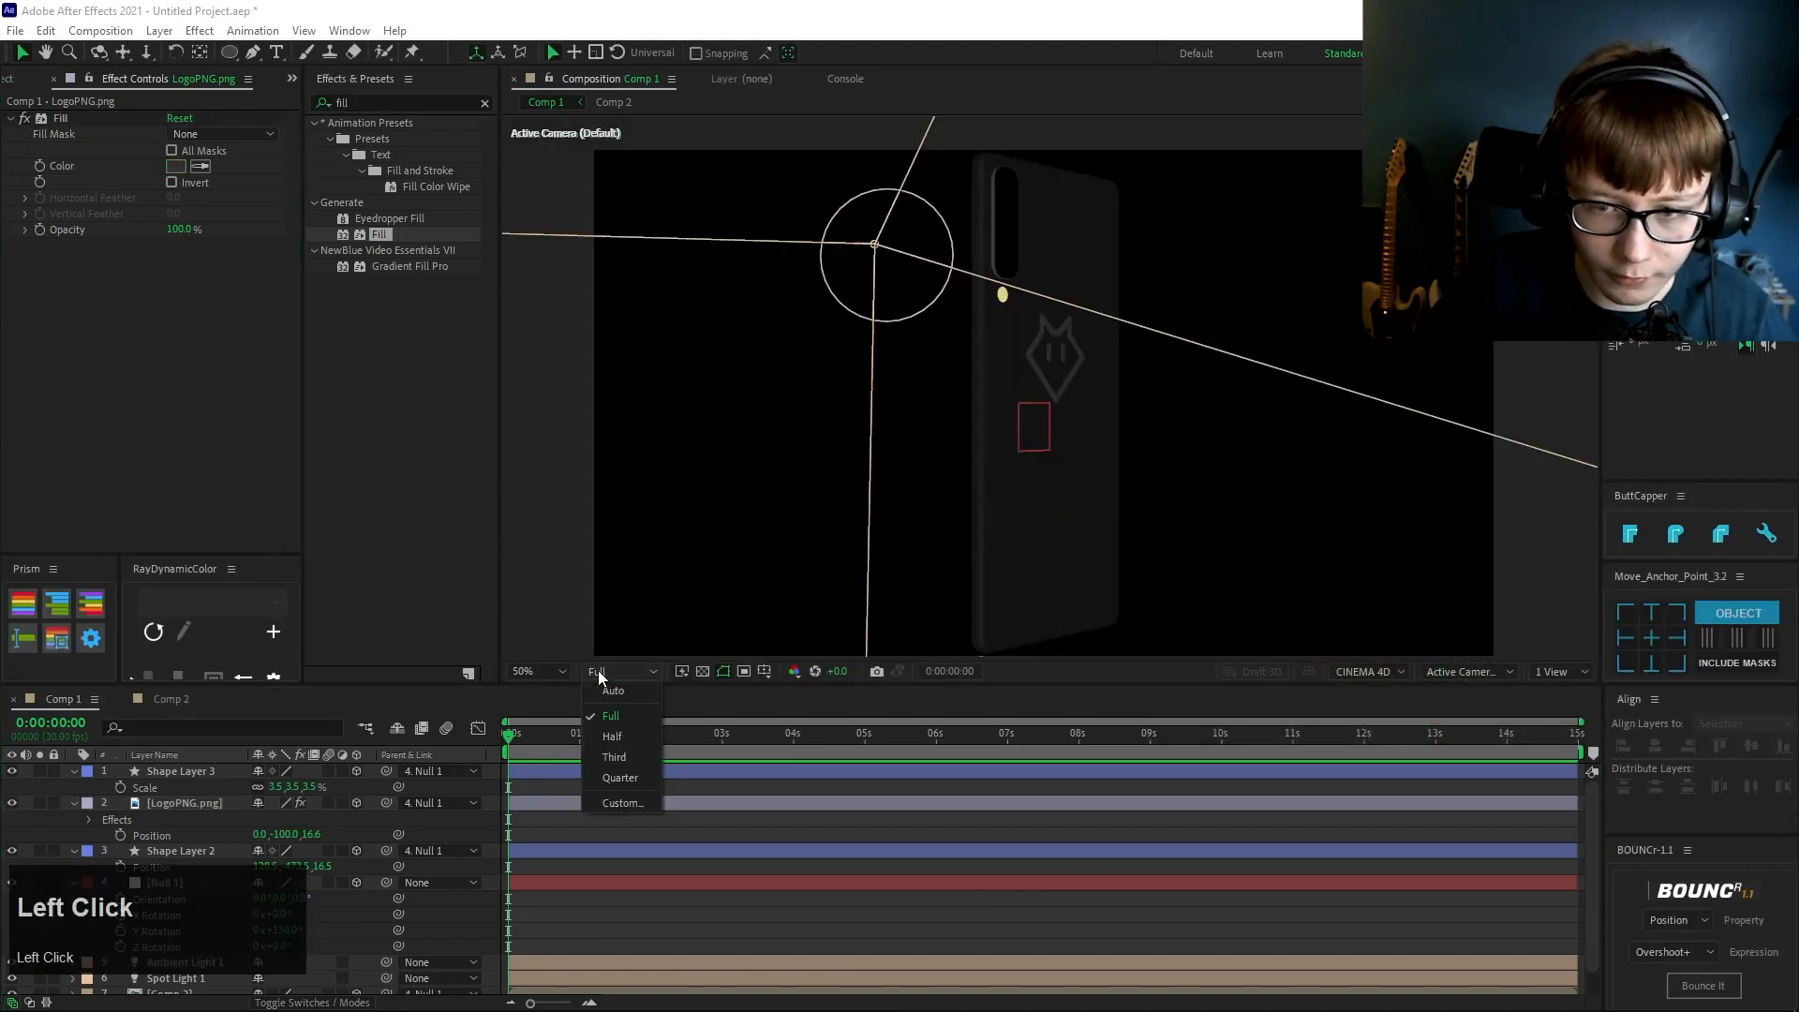
click(610, 788)
click(200, 885)
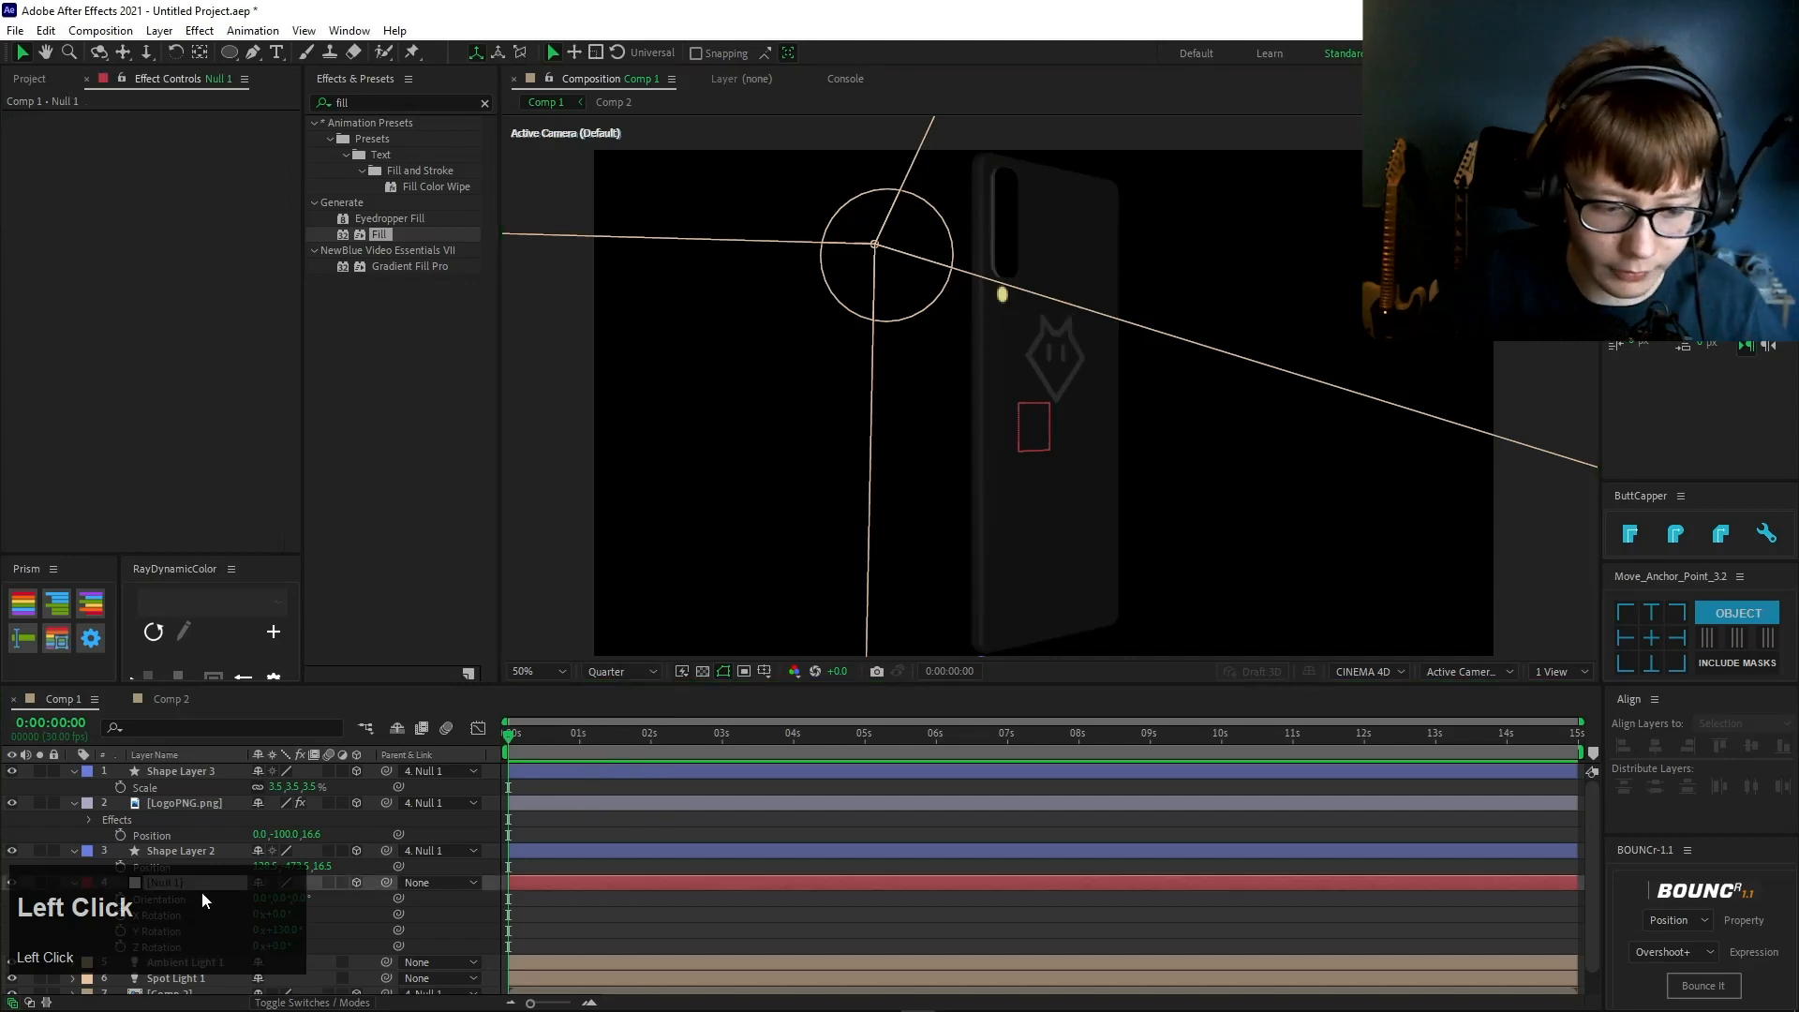
drag(281, 931, 107, 981)
- Switch the composition to the Top view and inspect where Null 1 sits relative to the phone's thickness
click(1486, 675)
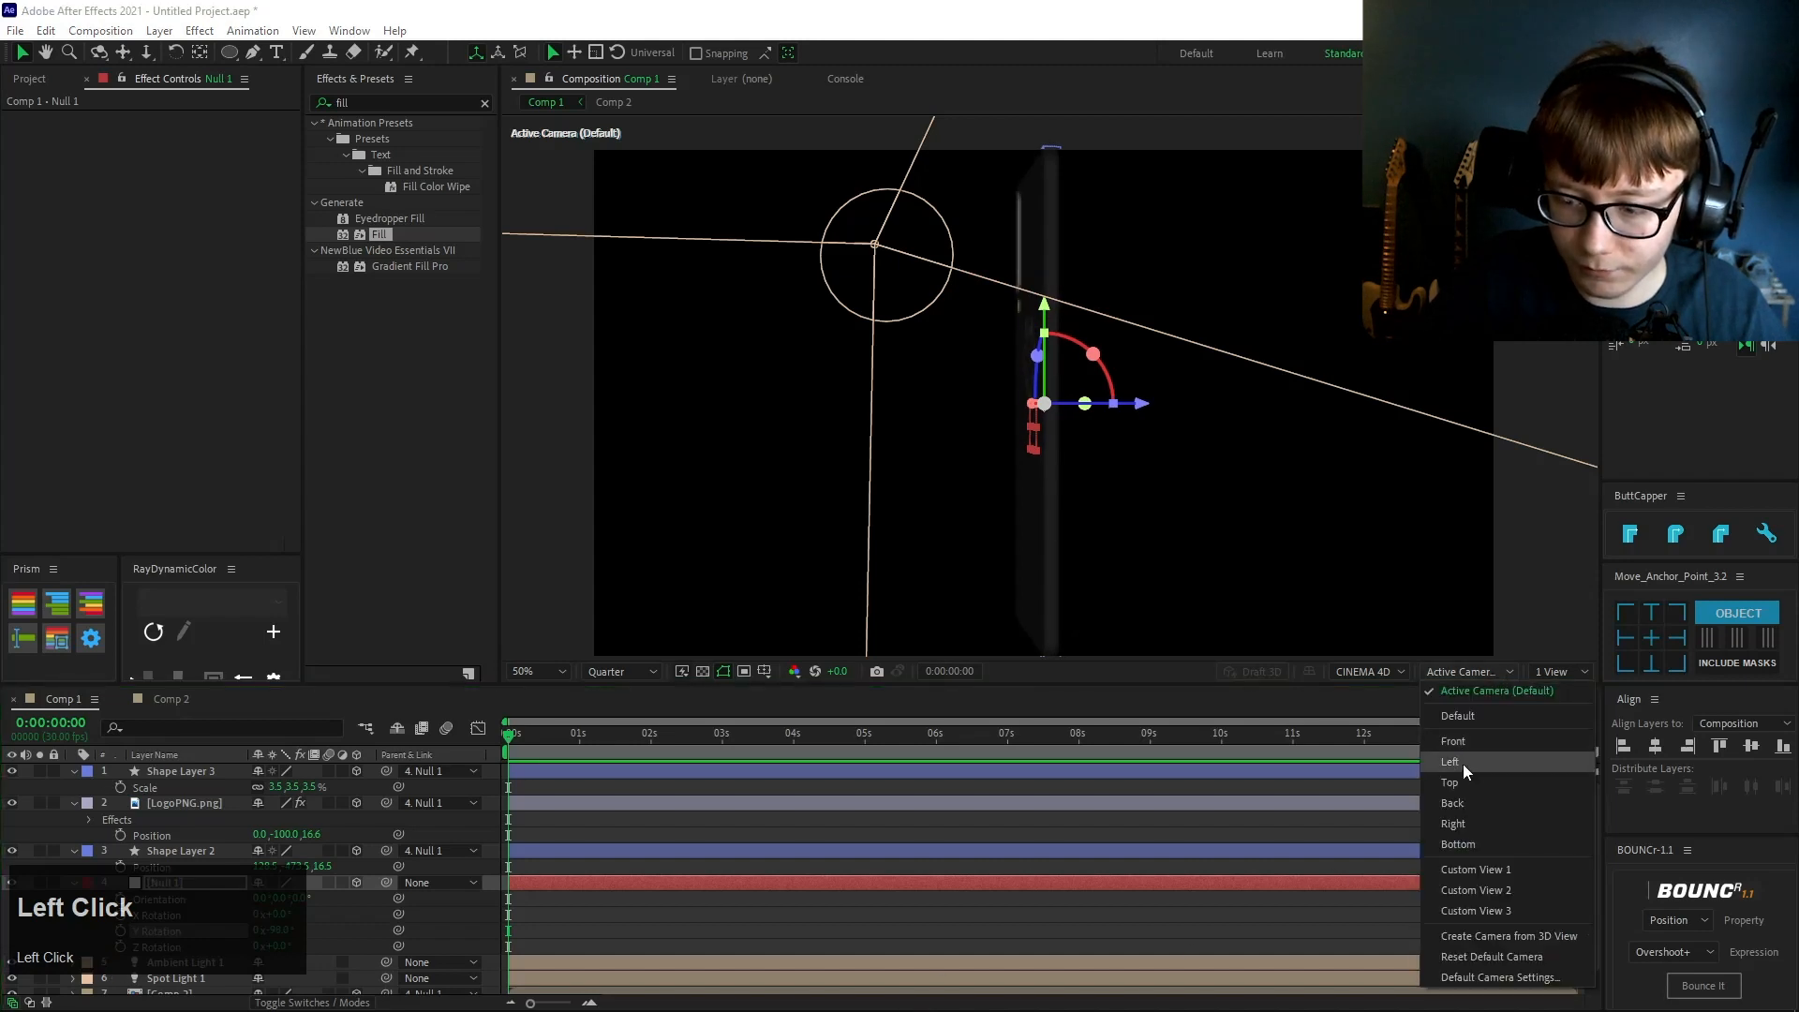
click(1464, 780)
click(1464, 776)
click(1482, 672)
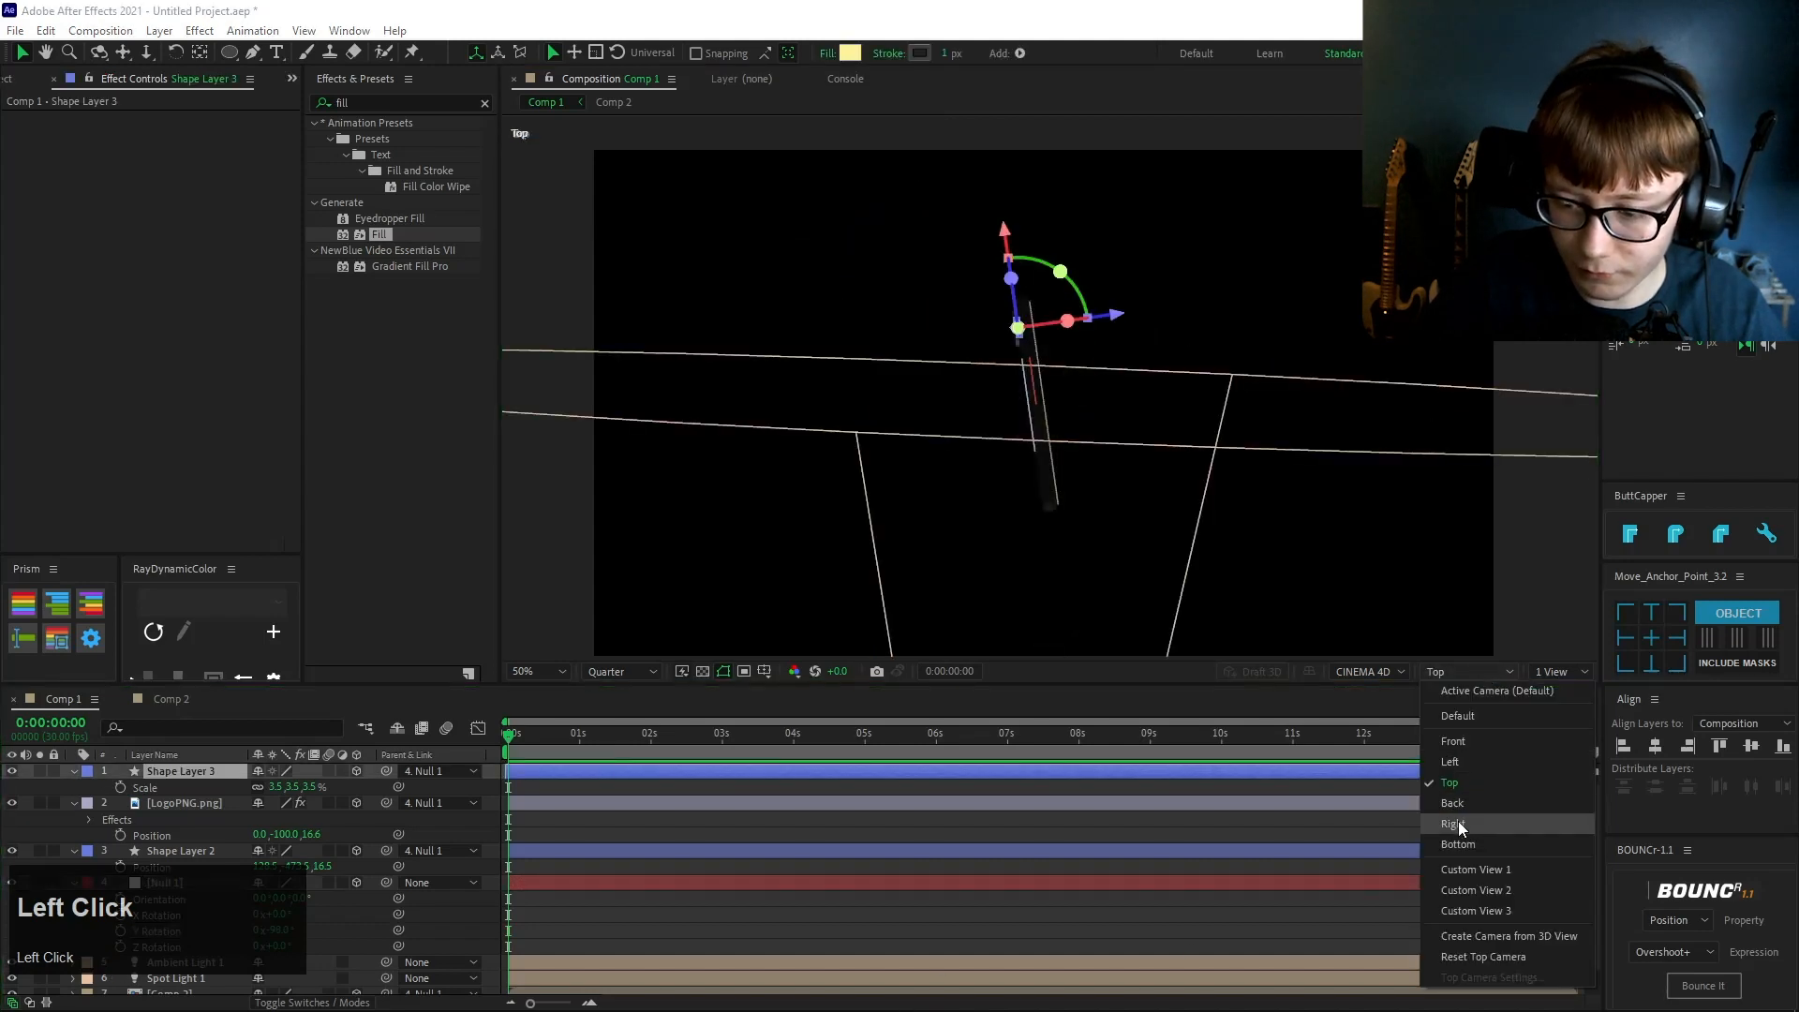
click(1459, 776)
scroll(1072, 411, up, 2)
scroll(1073, 414, up, 2)
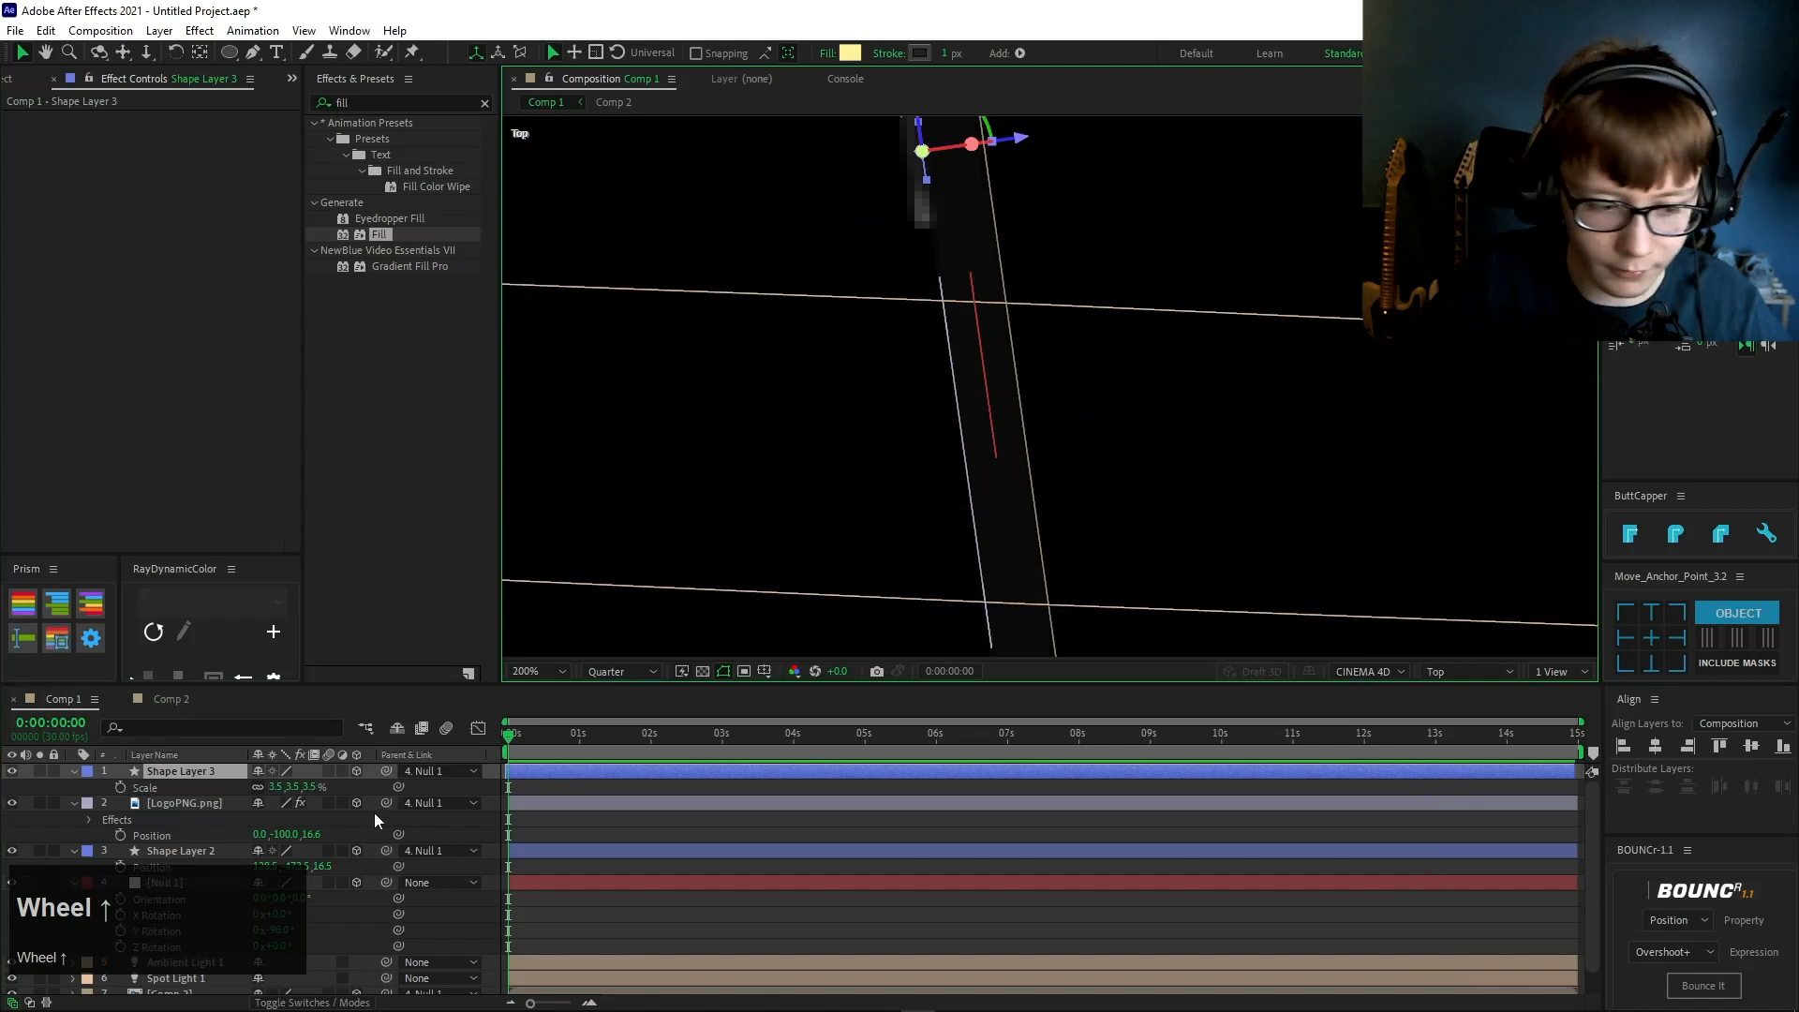
scroll(666, 547, down, 2)
- Reset Null 1's Y rotation and shift its anchor point along Z to the middle of the phone's thickness
click(205, 883)
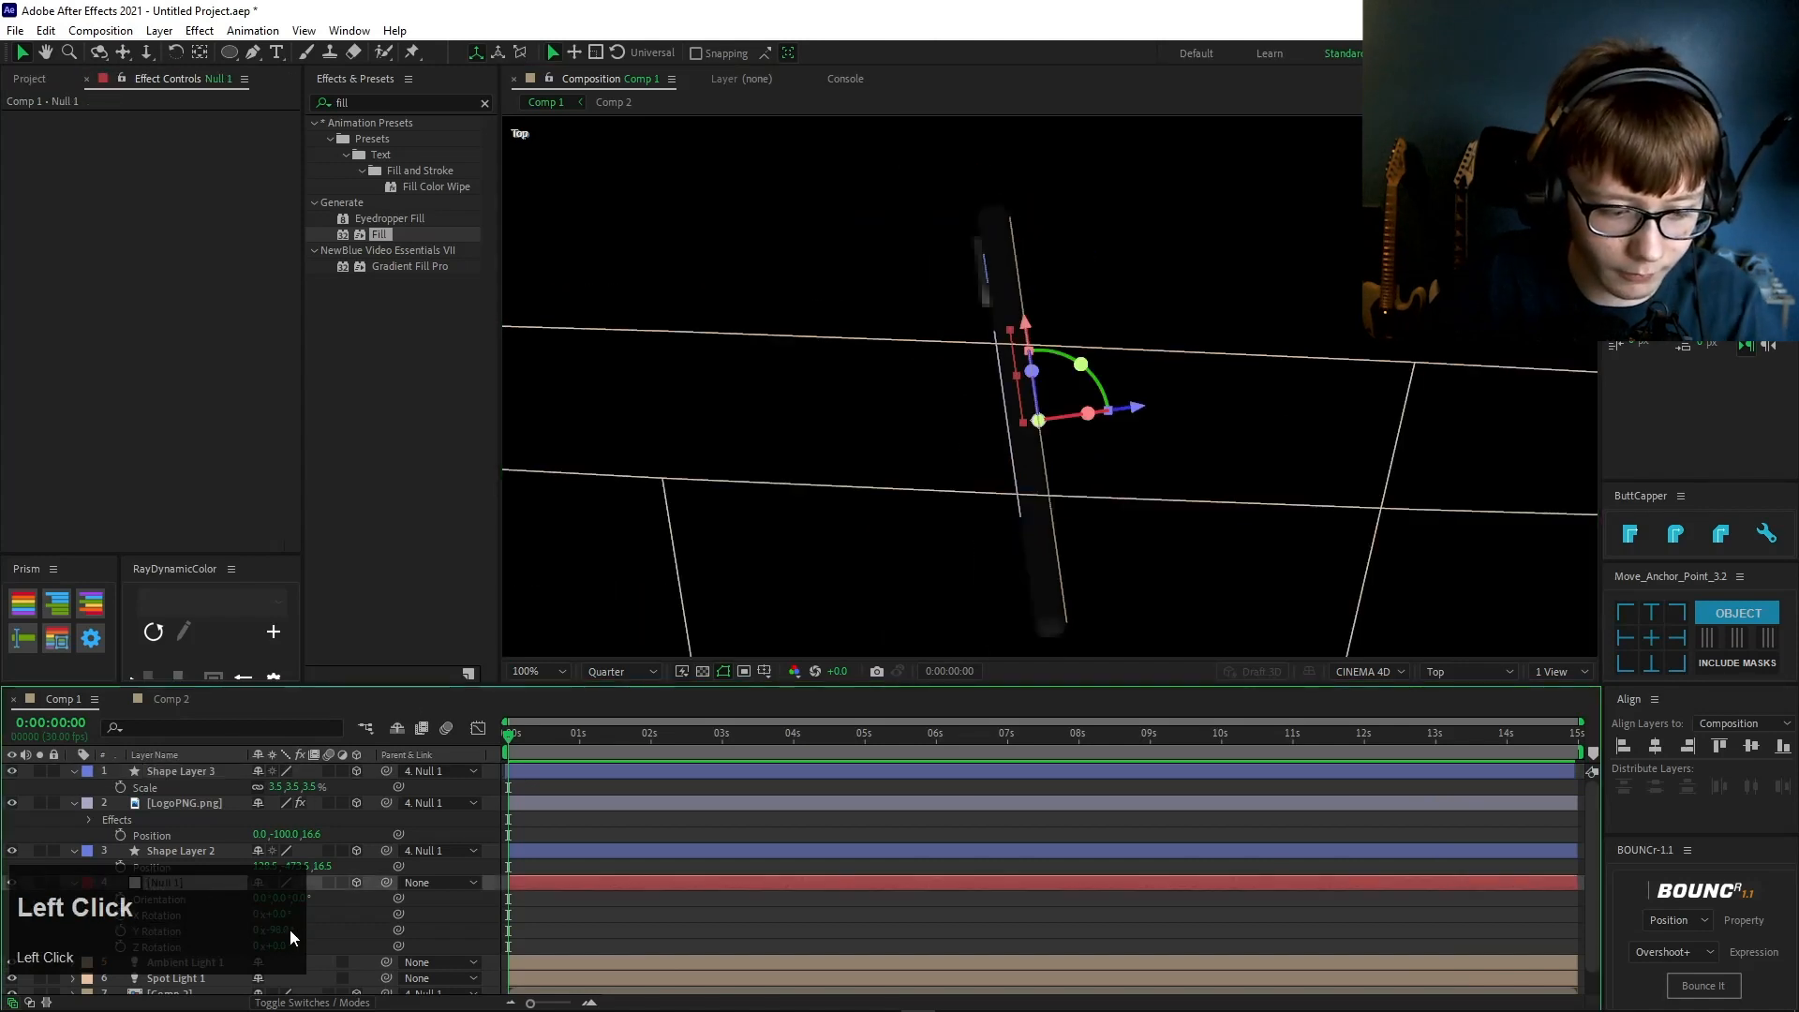
key(Return)
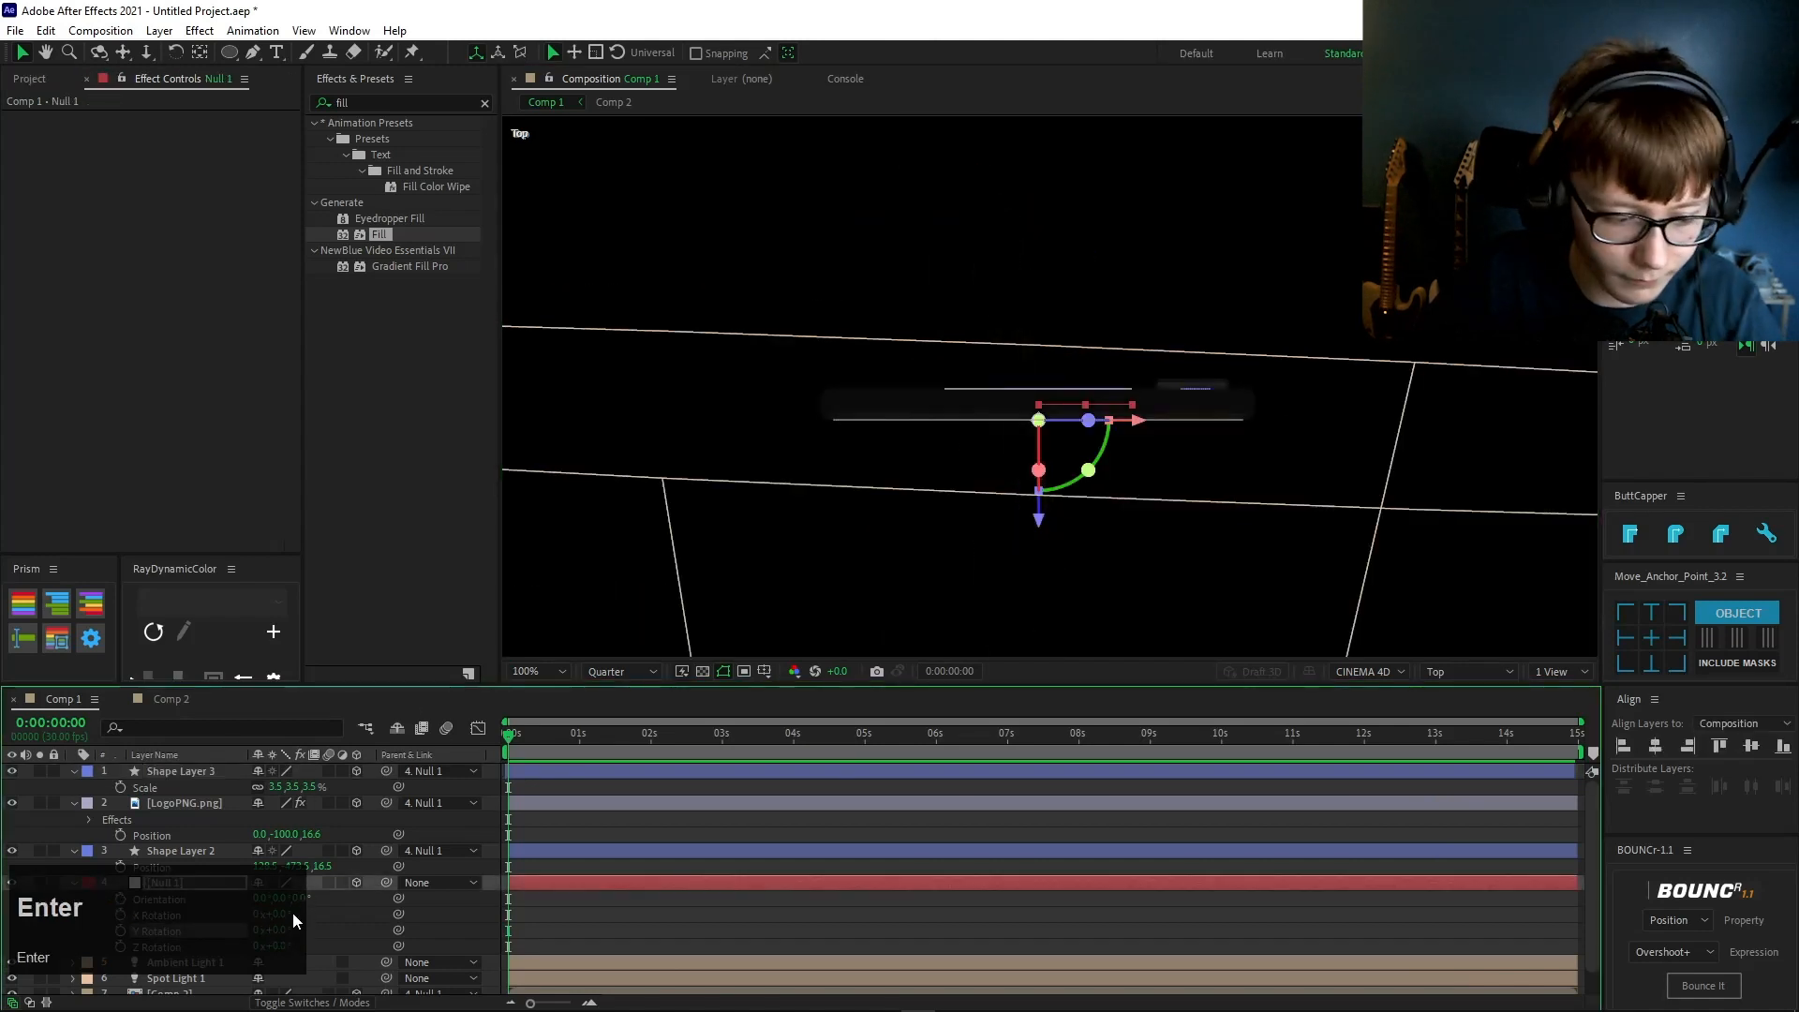
key(a)
drag(296, 900, 301, 901)
key(Return)
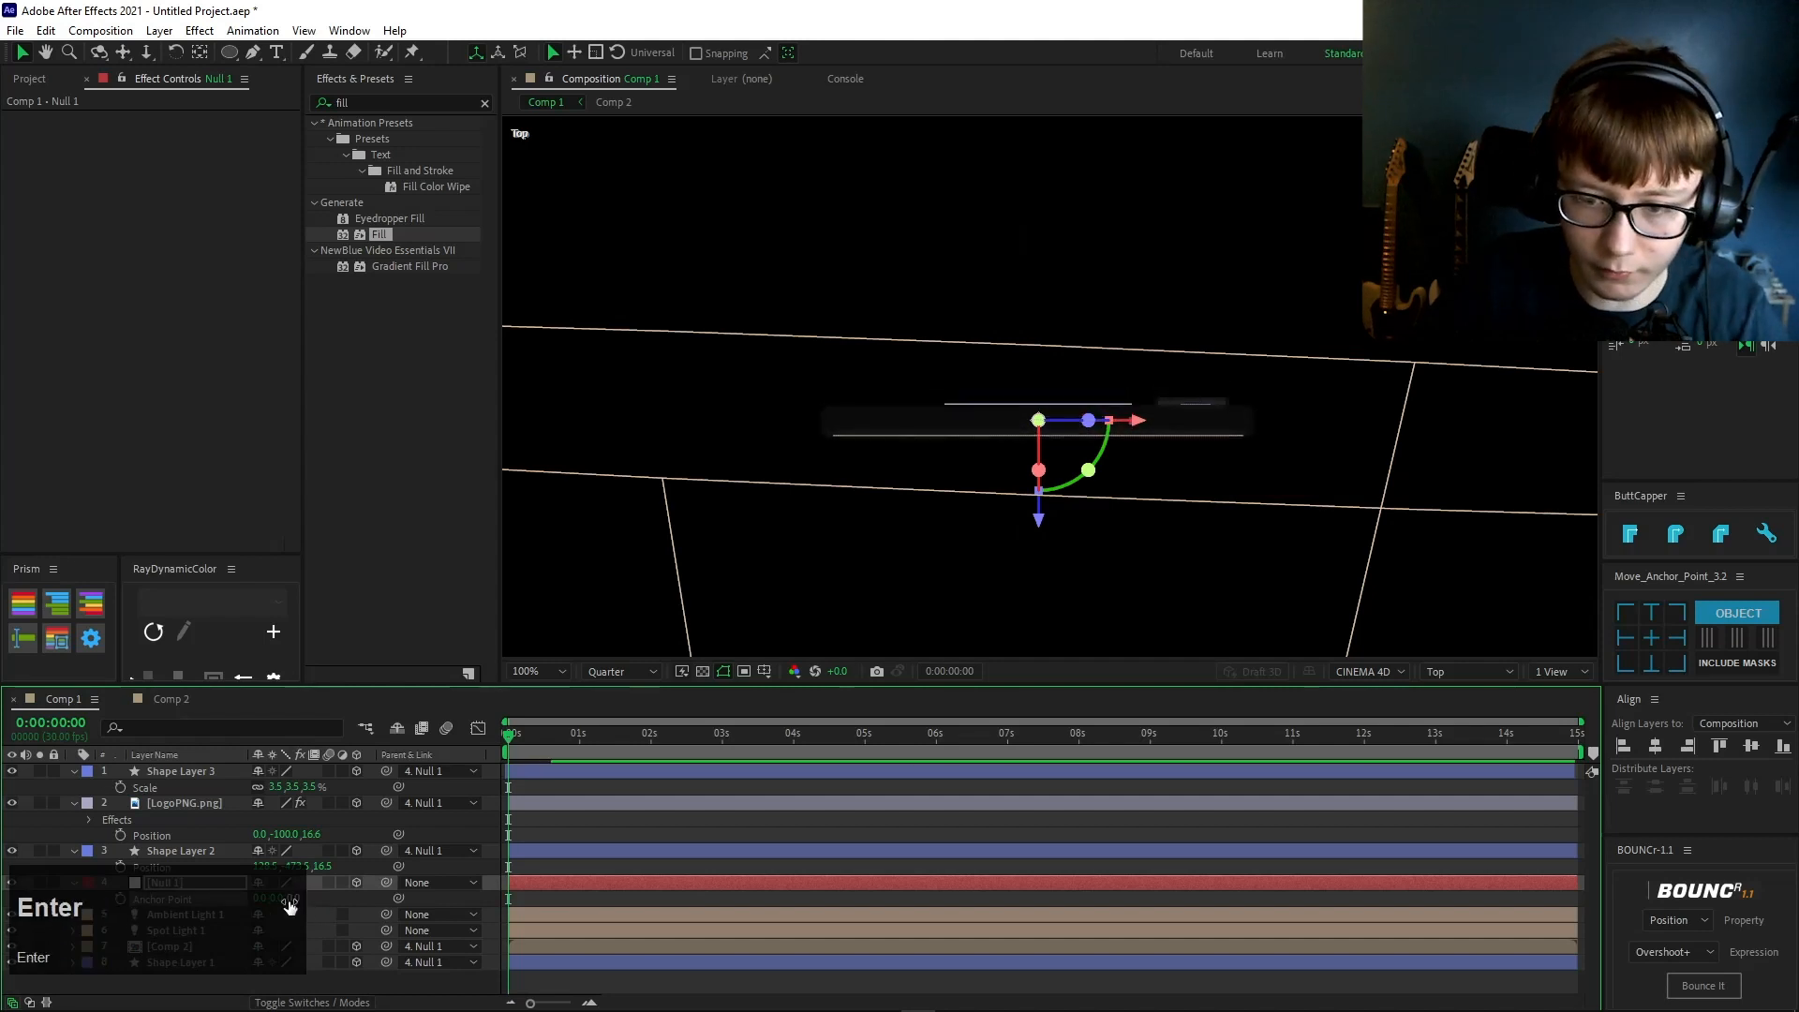
- Return the composition to the Active Camera view and show Null 1's rotation properties
click(1445, 673)
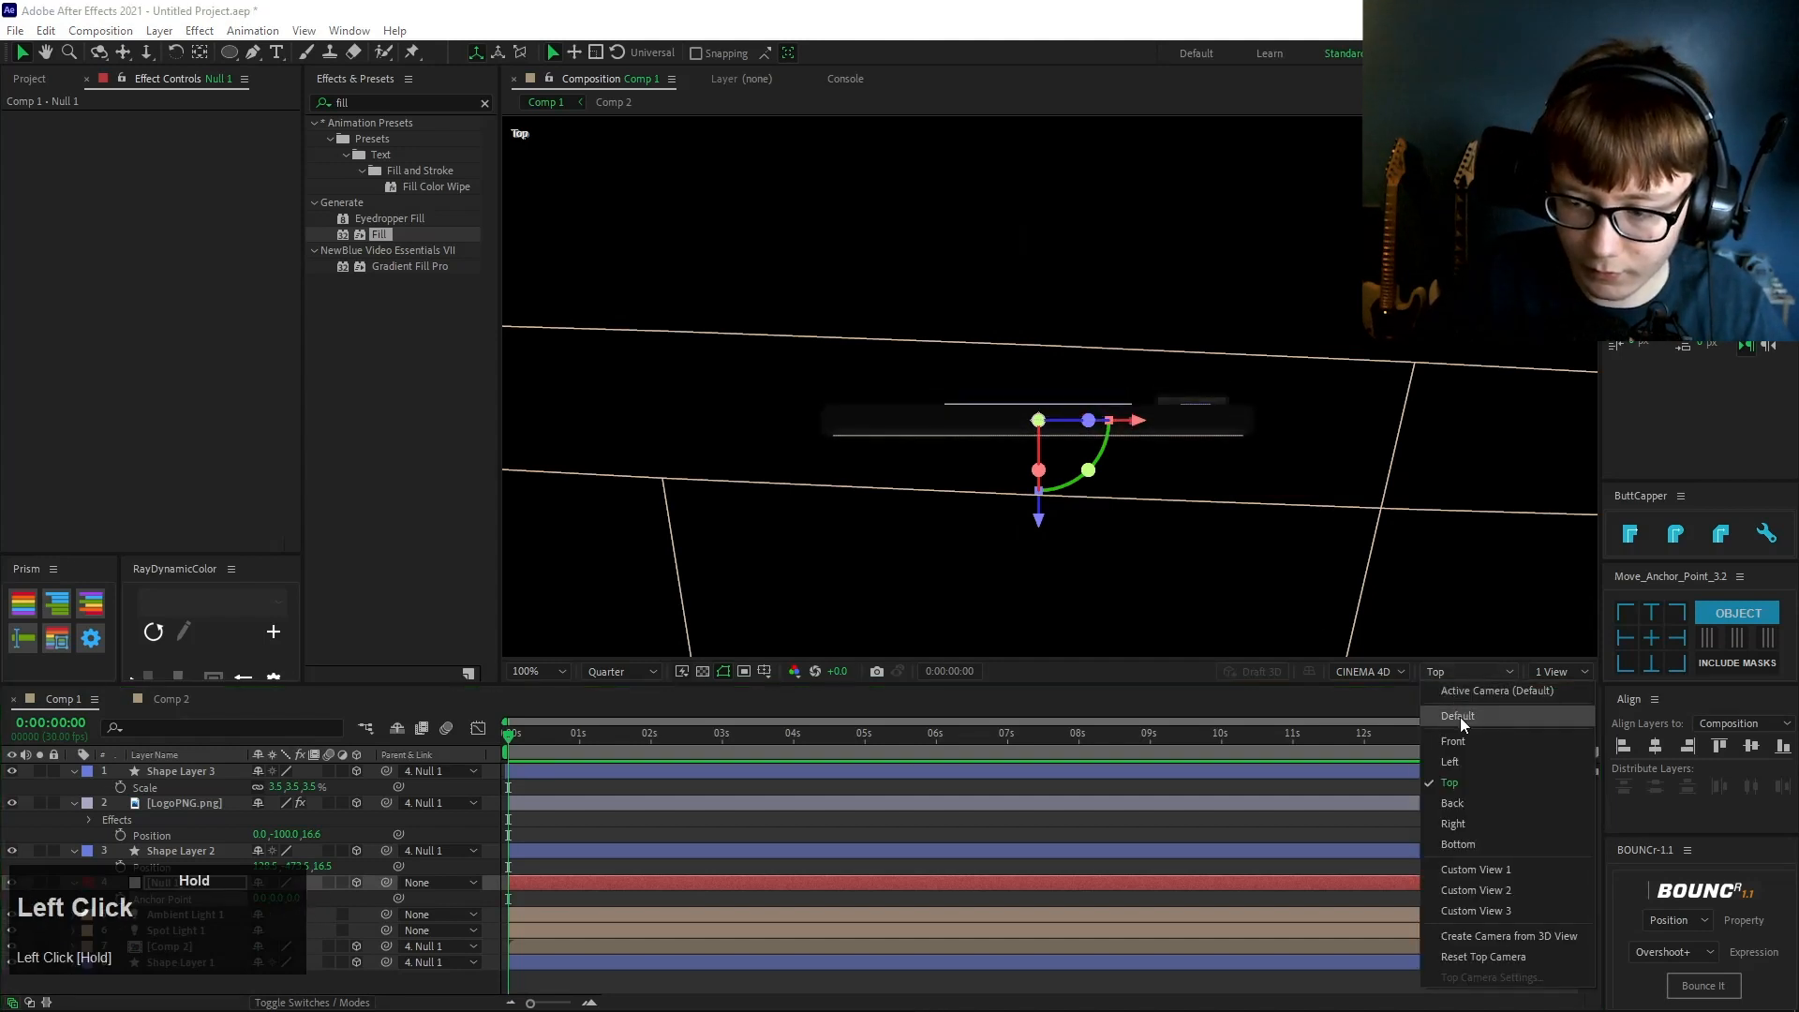
click(1459, 692)
key(r)
scroll(358, 711, down, 3)
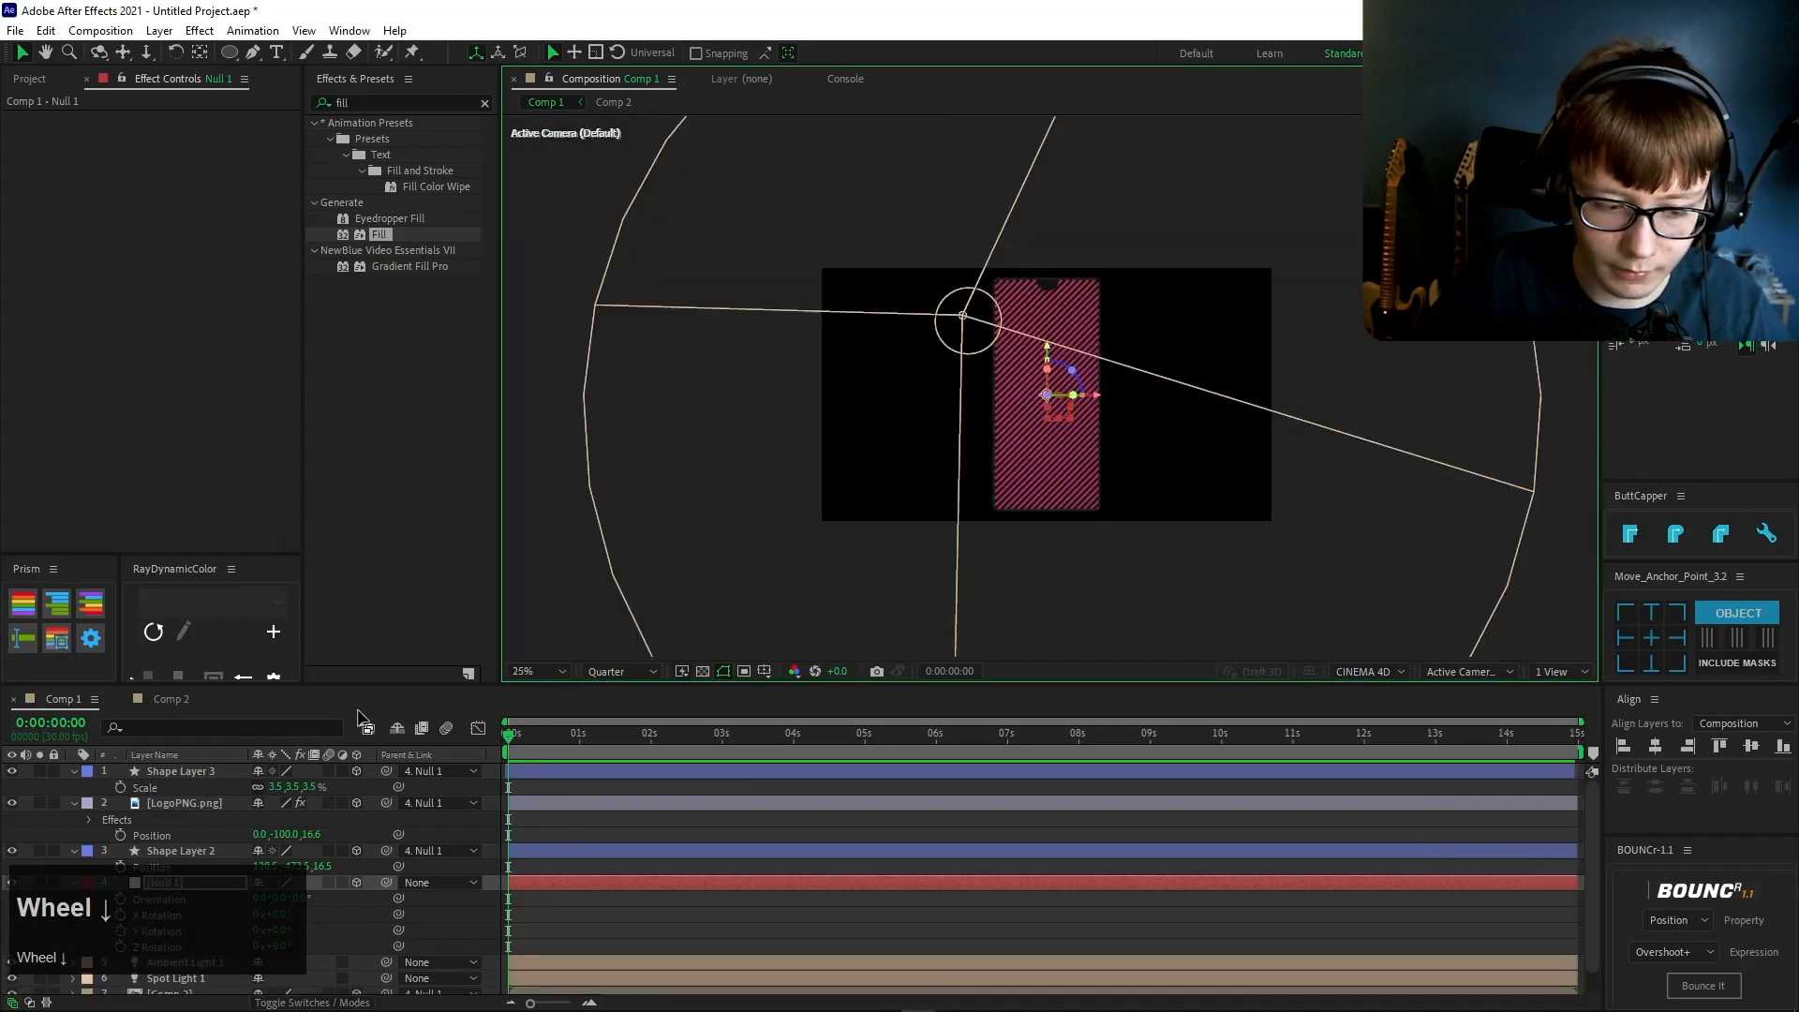
- Test-spin the phone about Null 1's Y axis and reset the Y Rotation to 0
drag(287, 929, 583, 667)
click(547, 671)
click(544, 505)
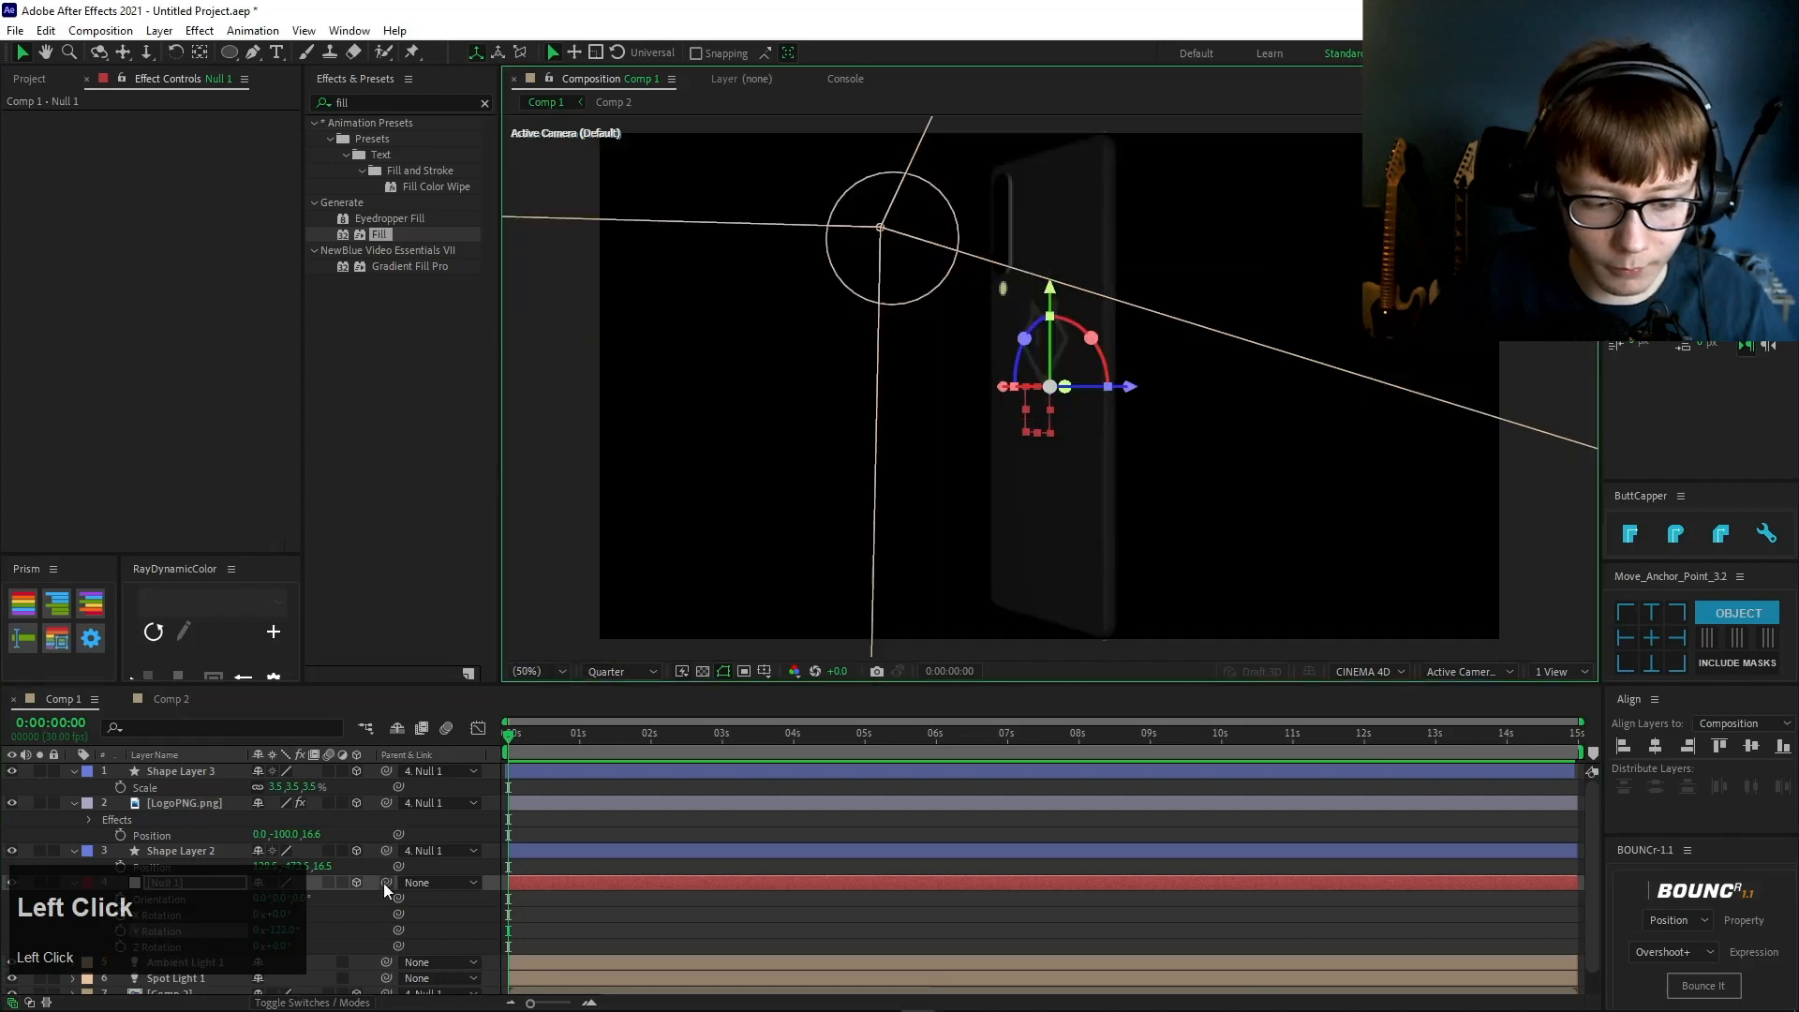
text(0)
key(Return)
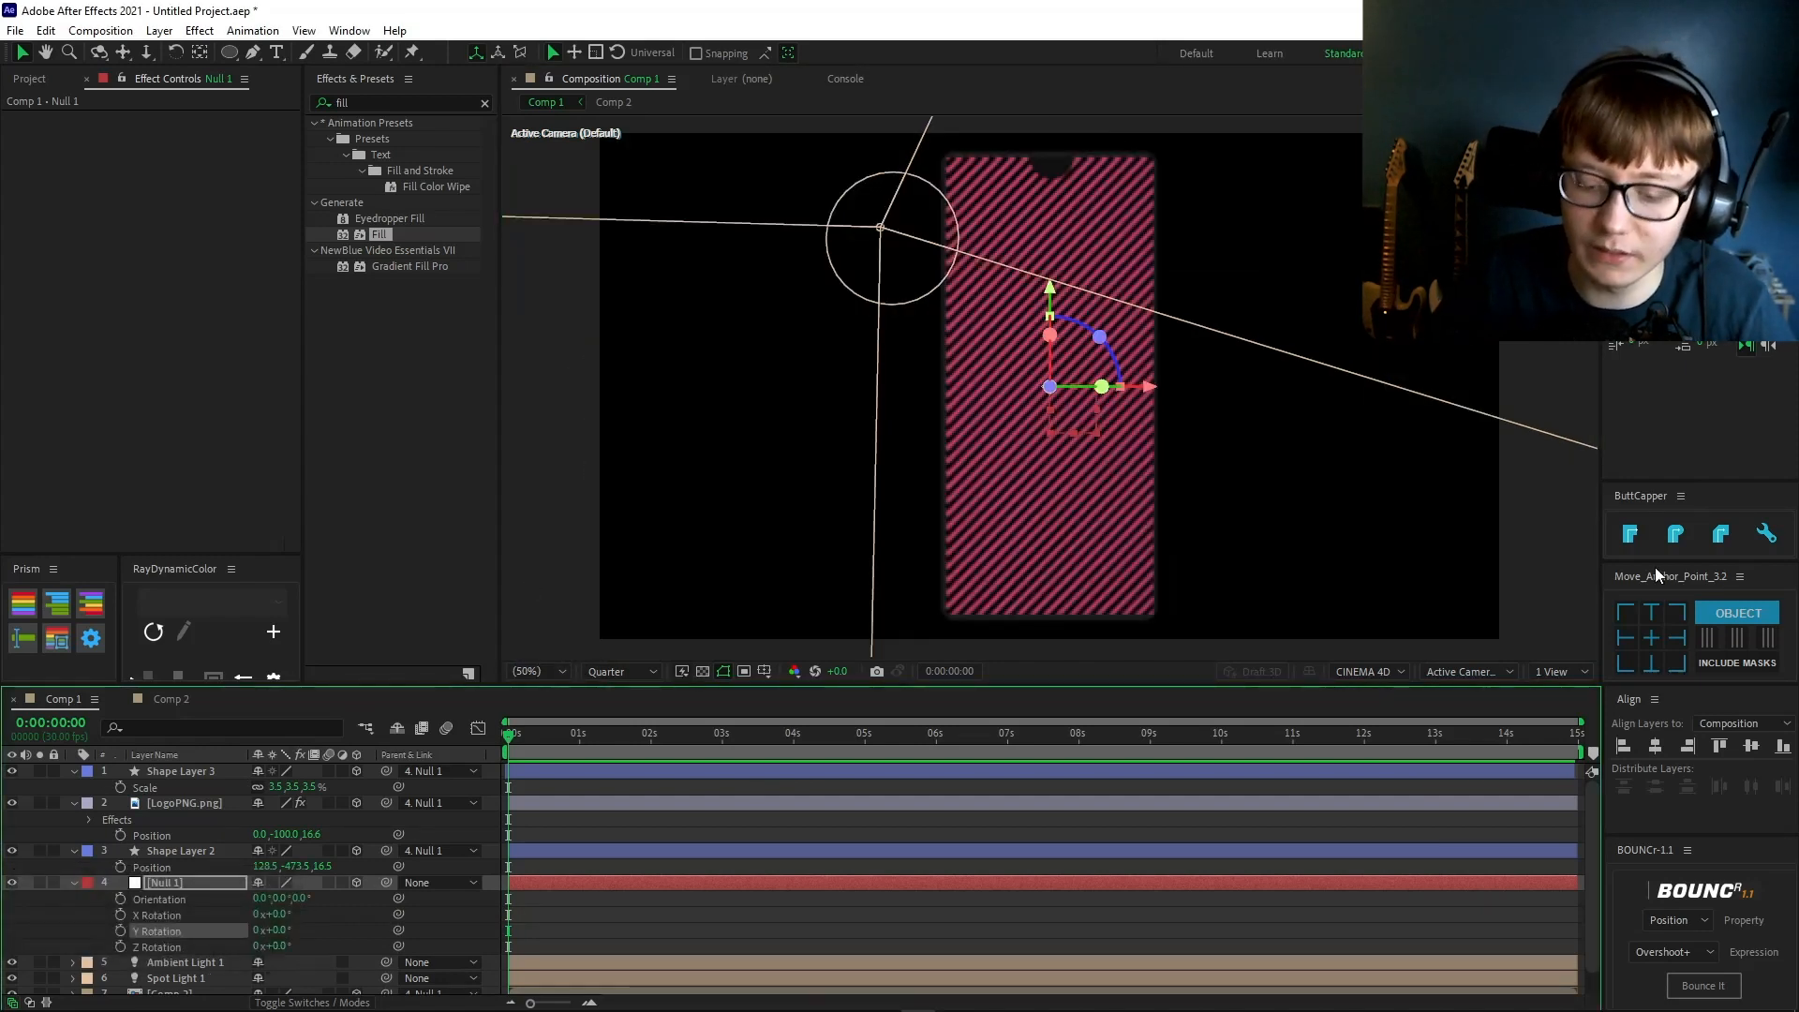
- Check the phone's spin once more and set Null 1's Y Rotation to 180° so the back faces the camera
drag(282, 931, 553, 817)
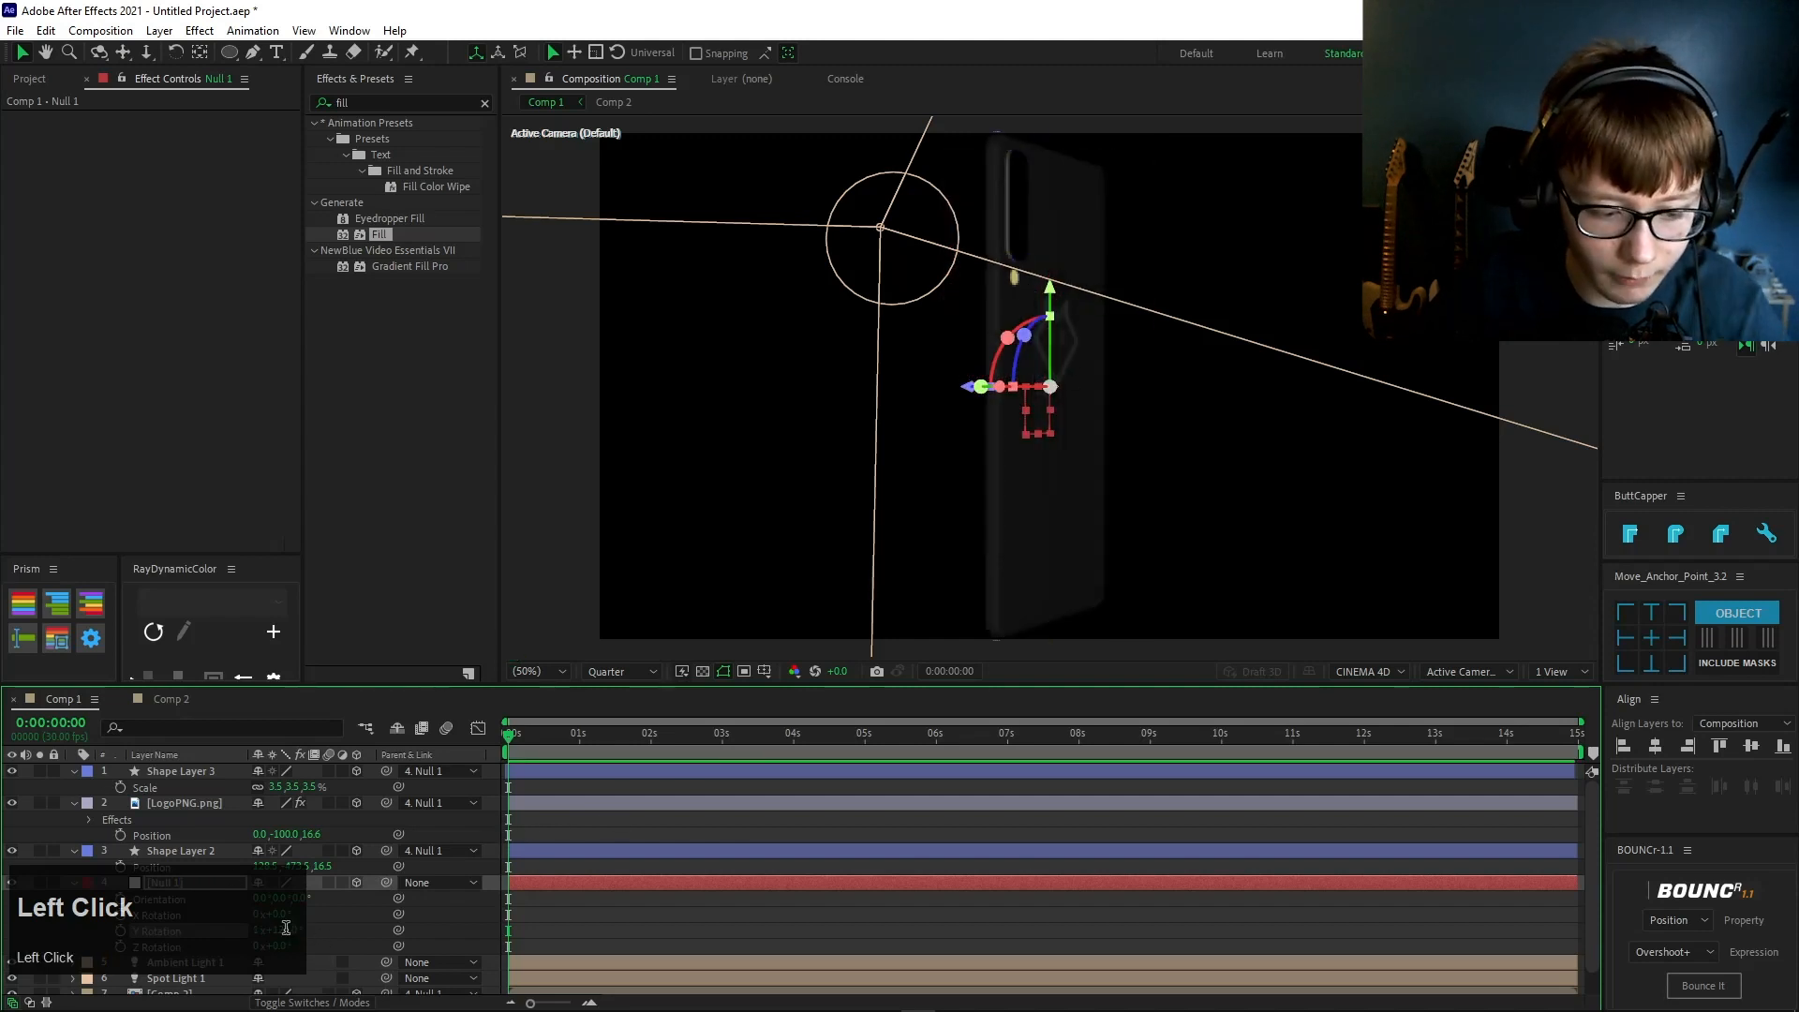
key(Return)
click(261, 926)
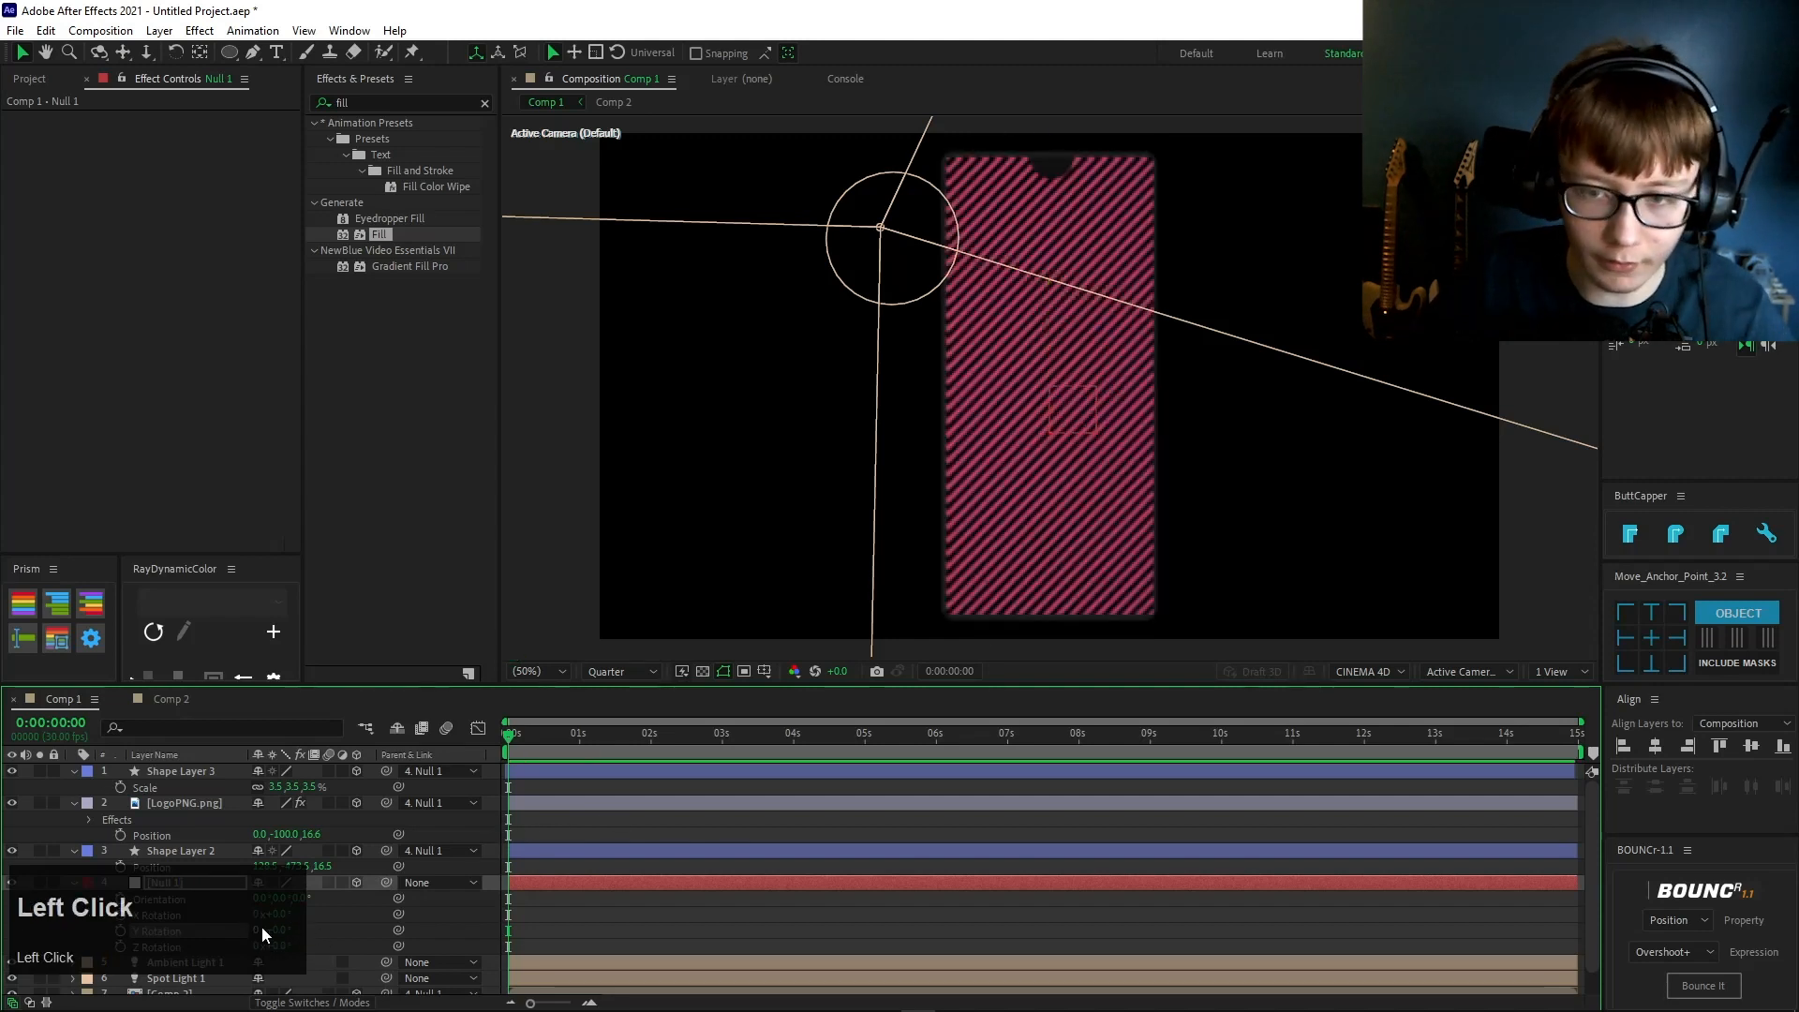
click(289, 928)
text(180)
key(Return)
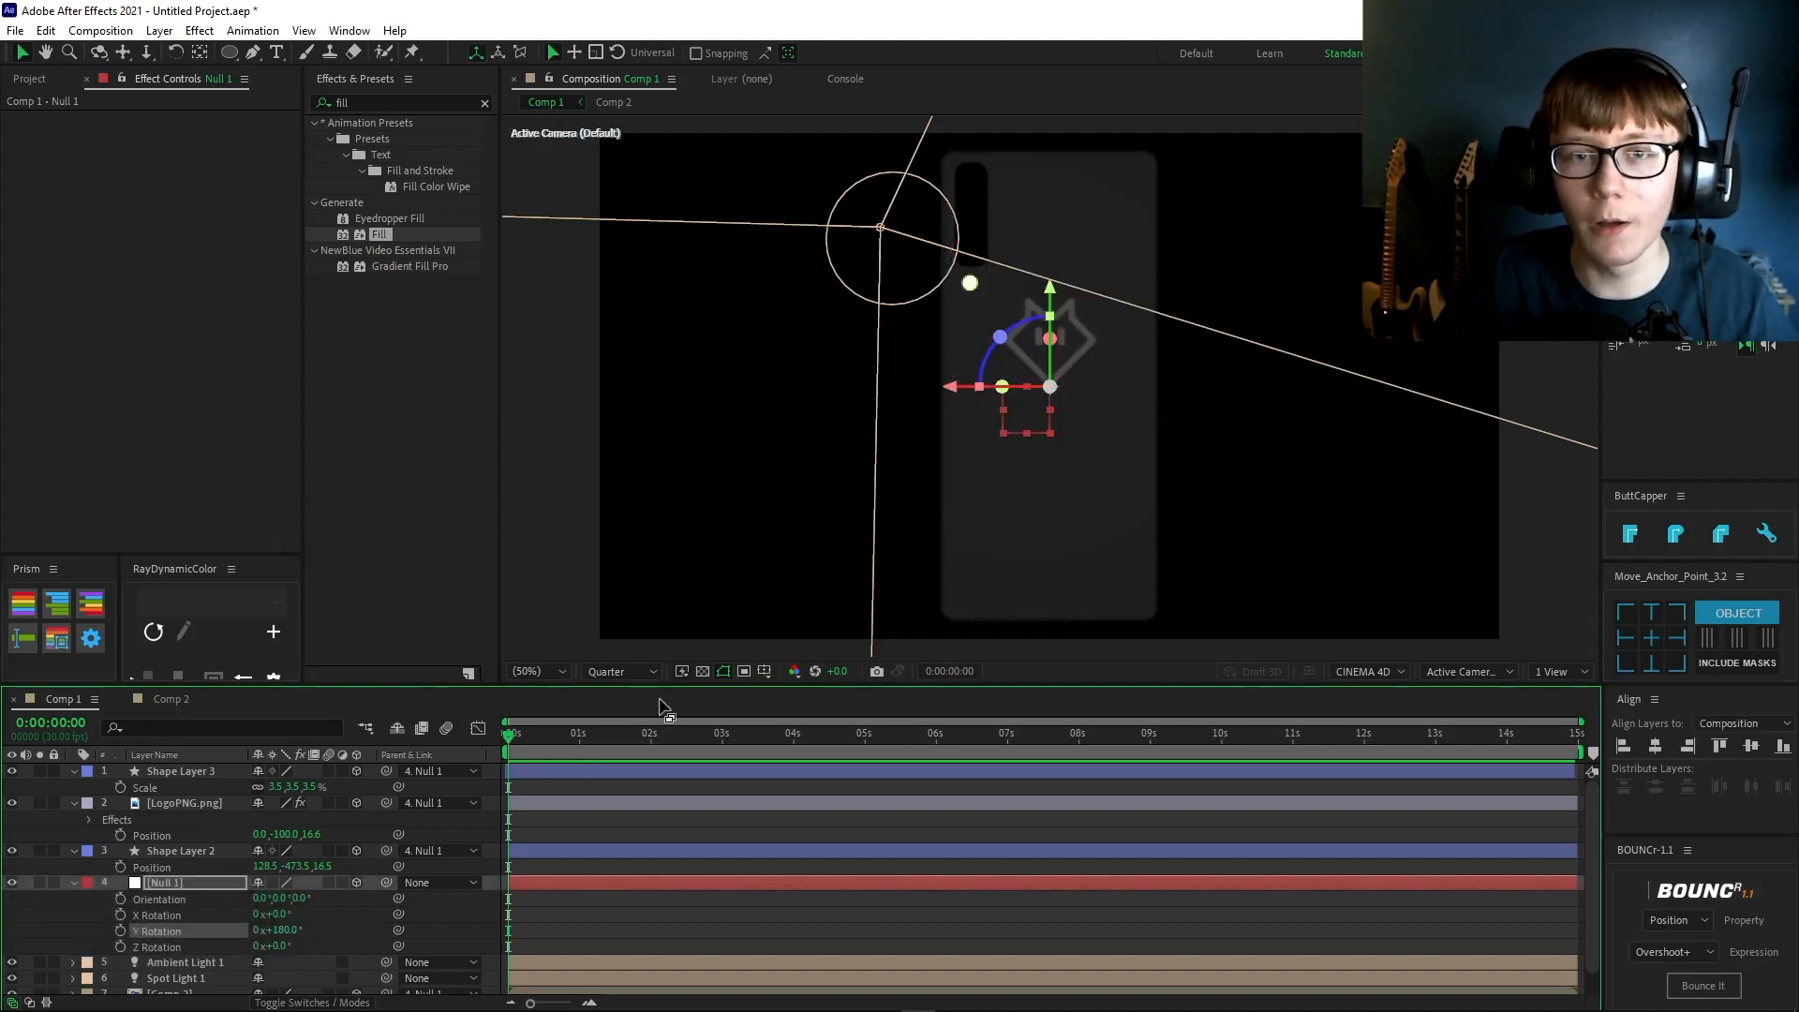
- Add the unnamed.png lens image to Comp 1 directly above Null 1 and change its label color to yellow
click(29, 78)
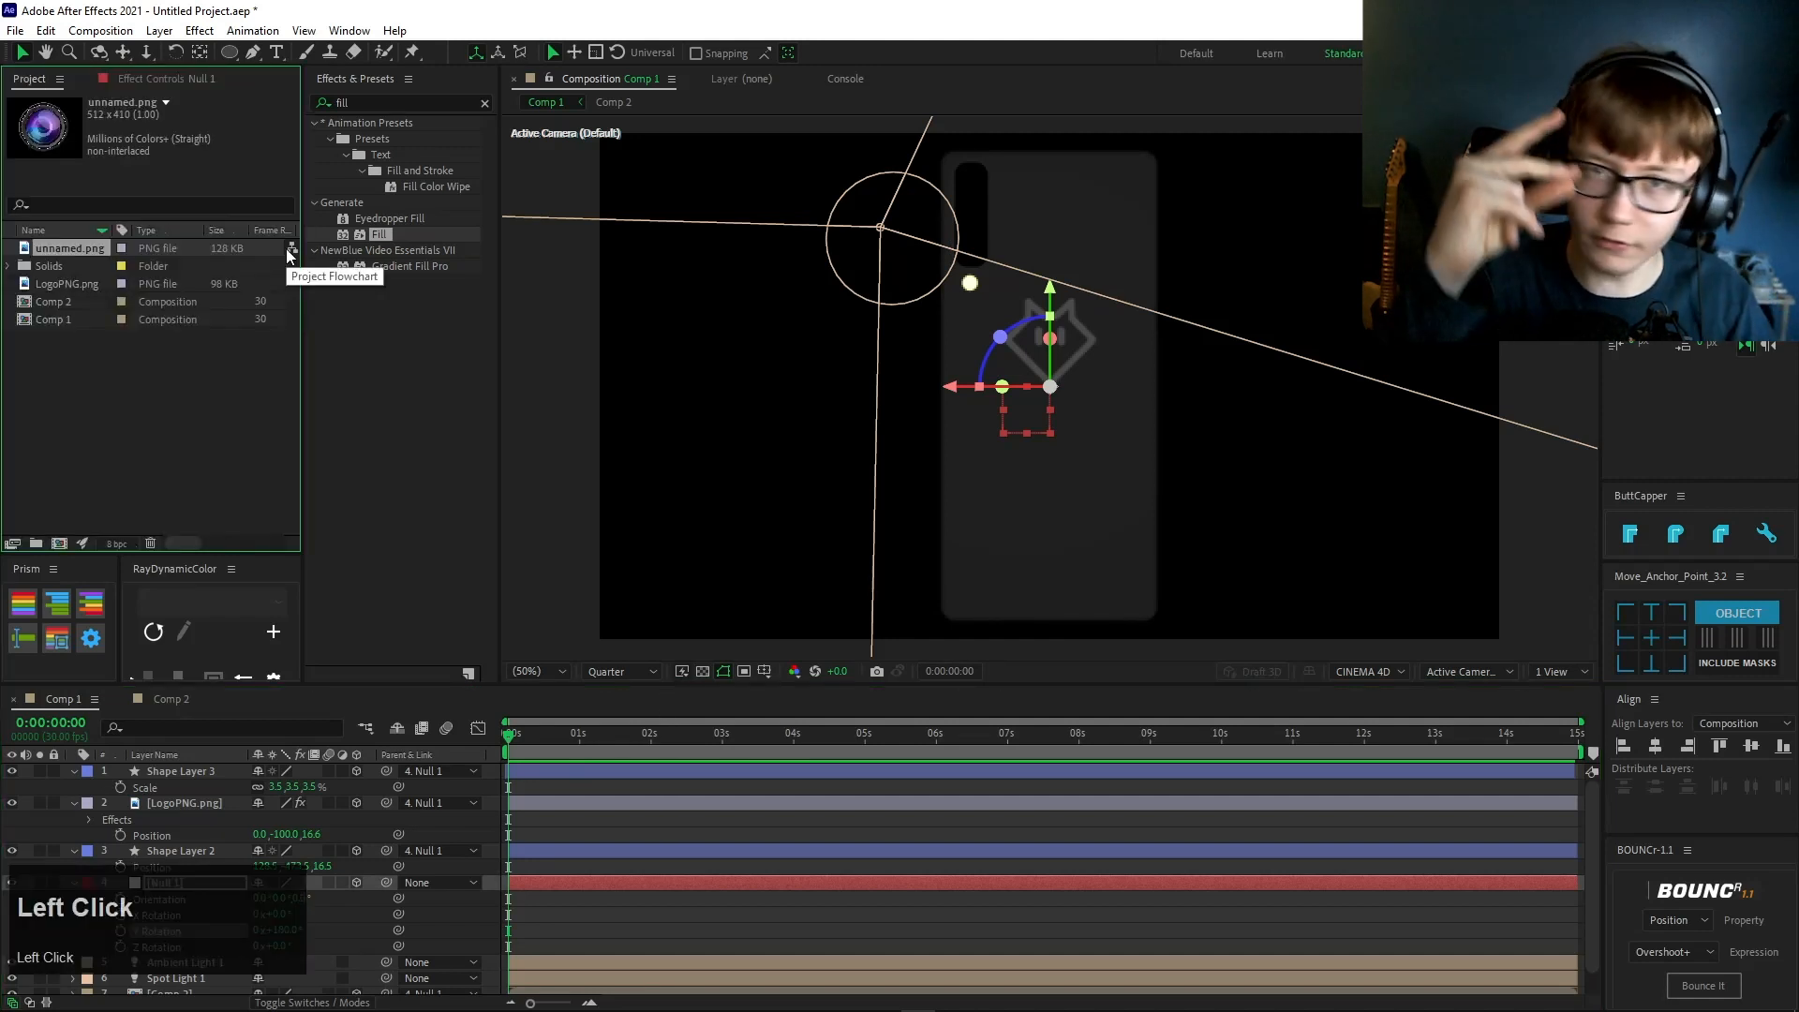
drag(88, 251, 219, 879)
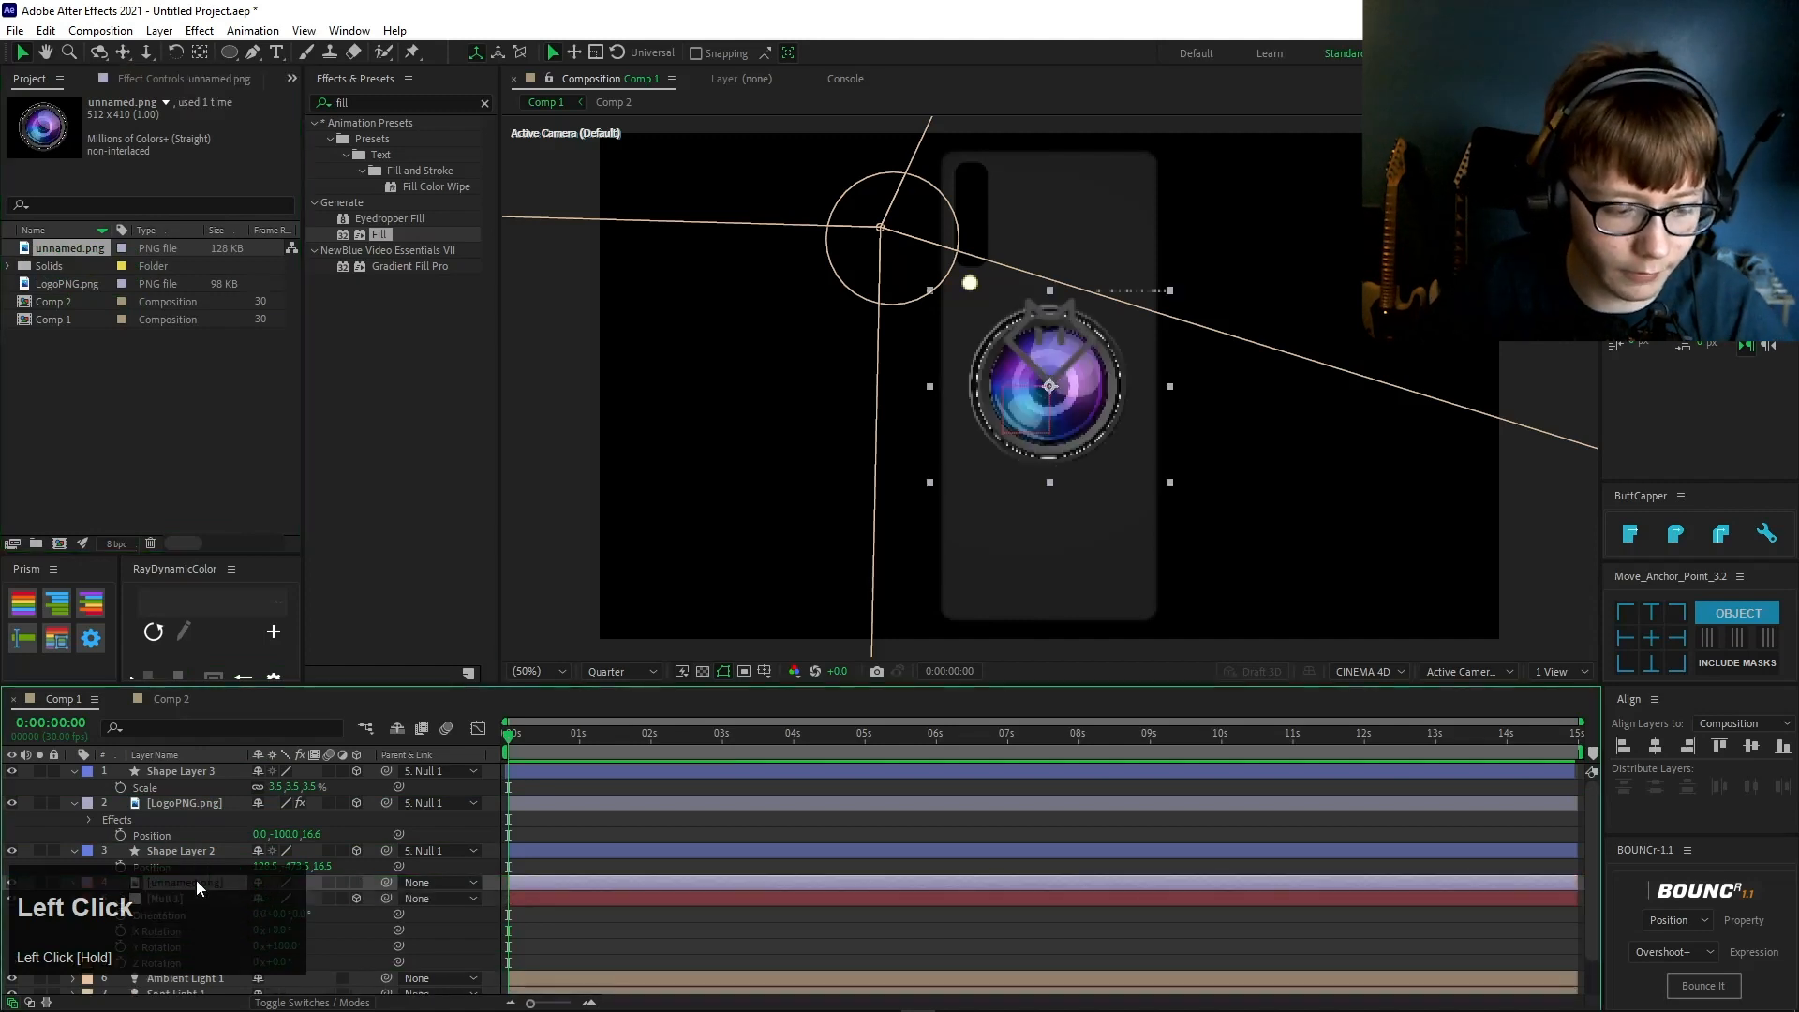
scroll(195, 880, down, 1)
click(23, 605)
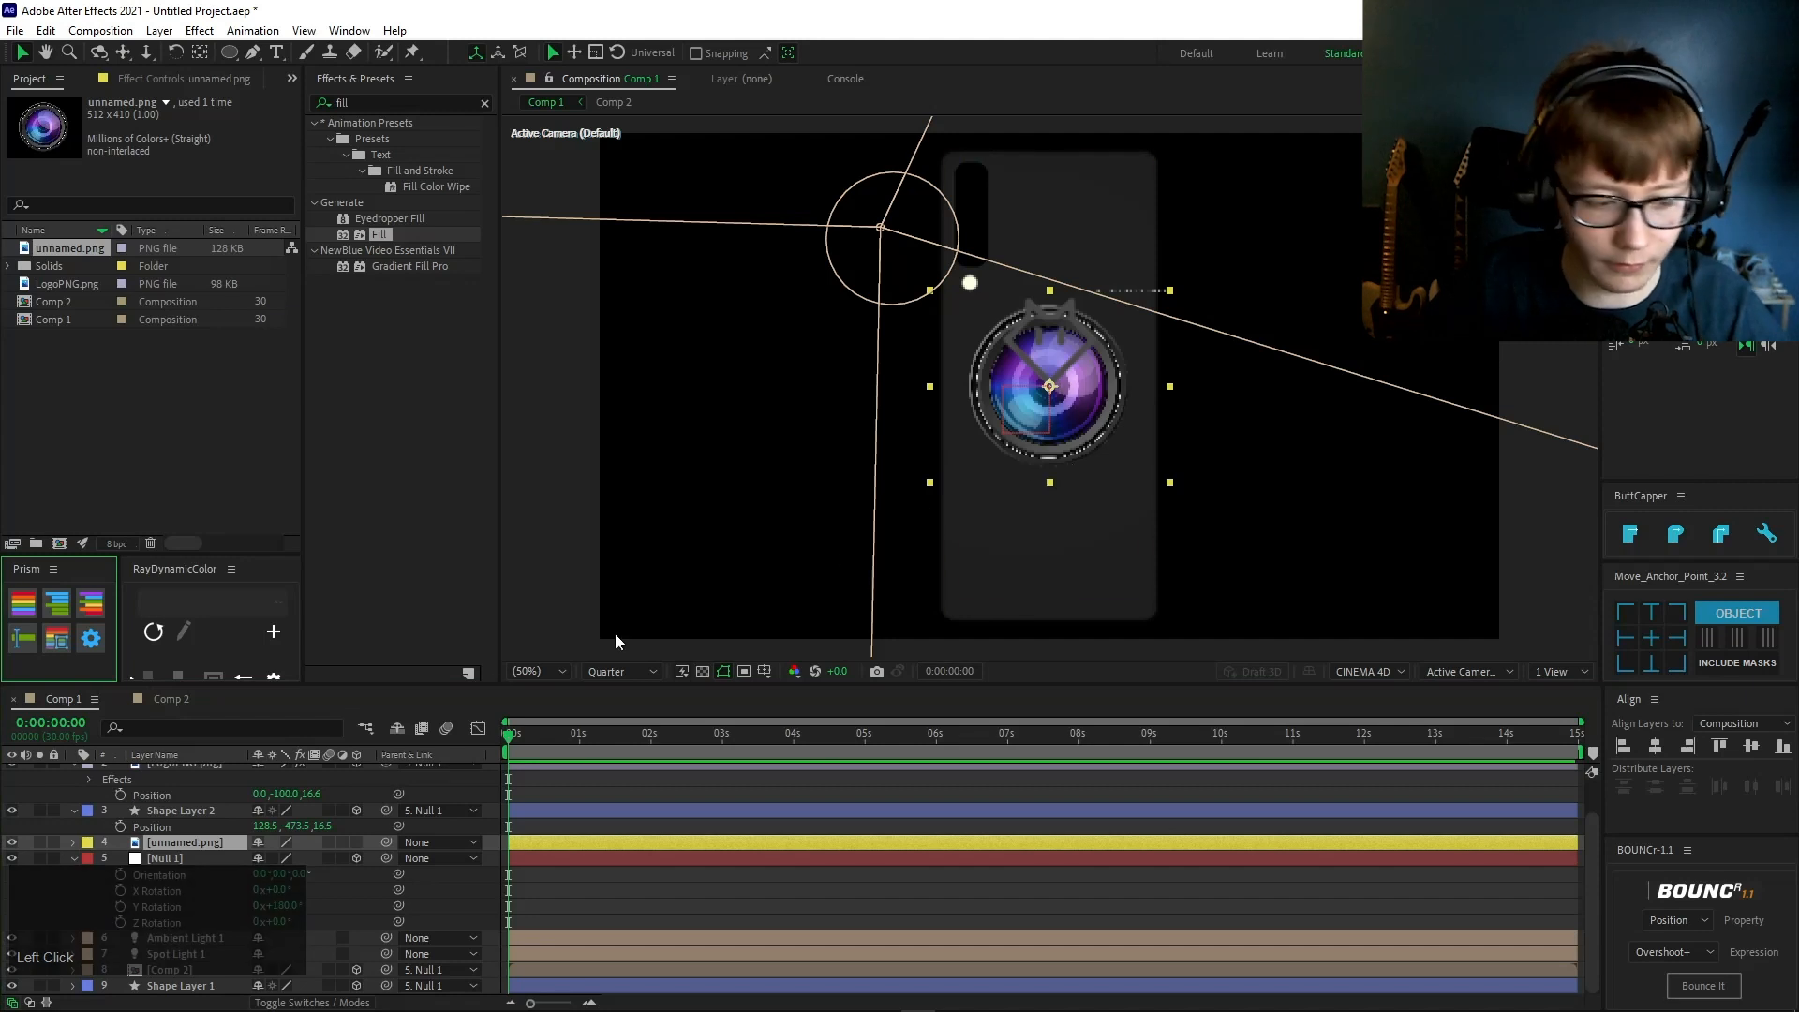
- Scale the unnamed.png lens image down to 52%
click(213, 836)
key(s)
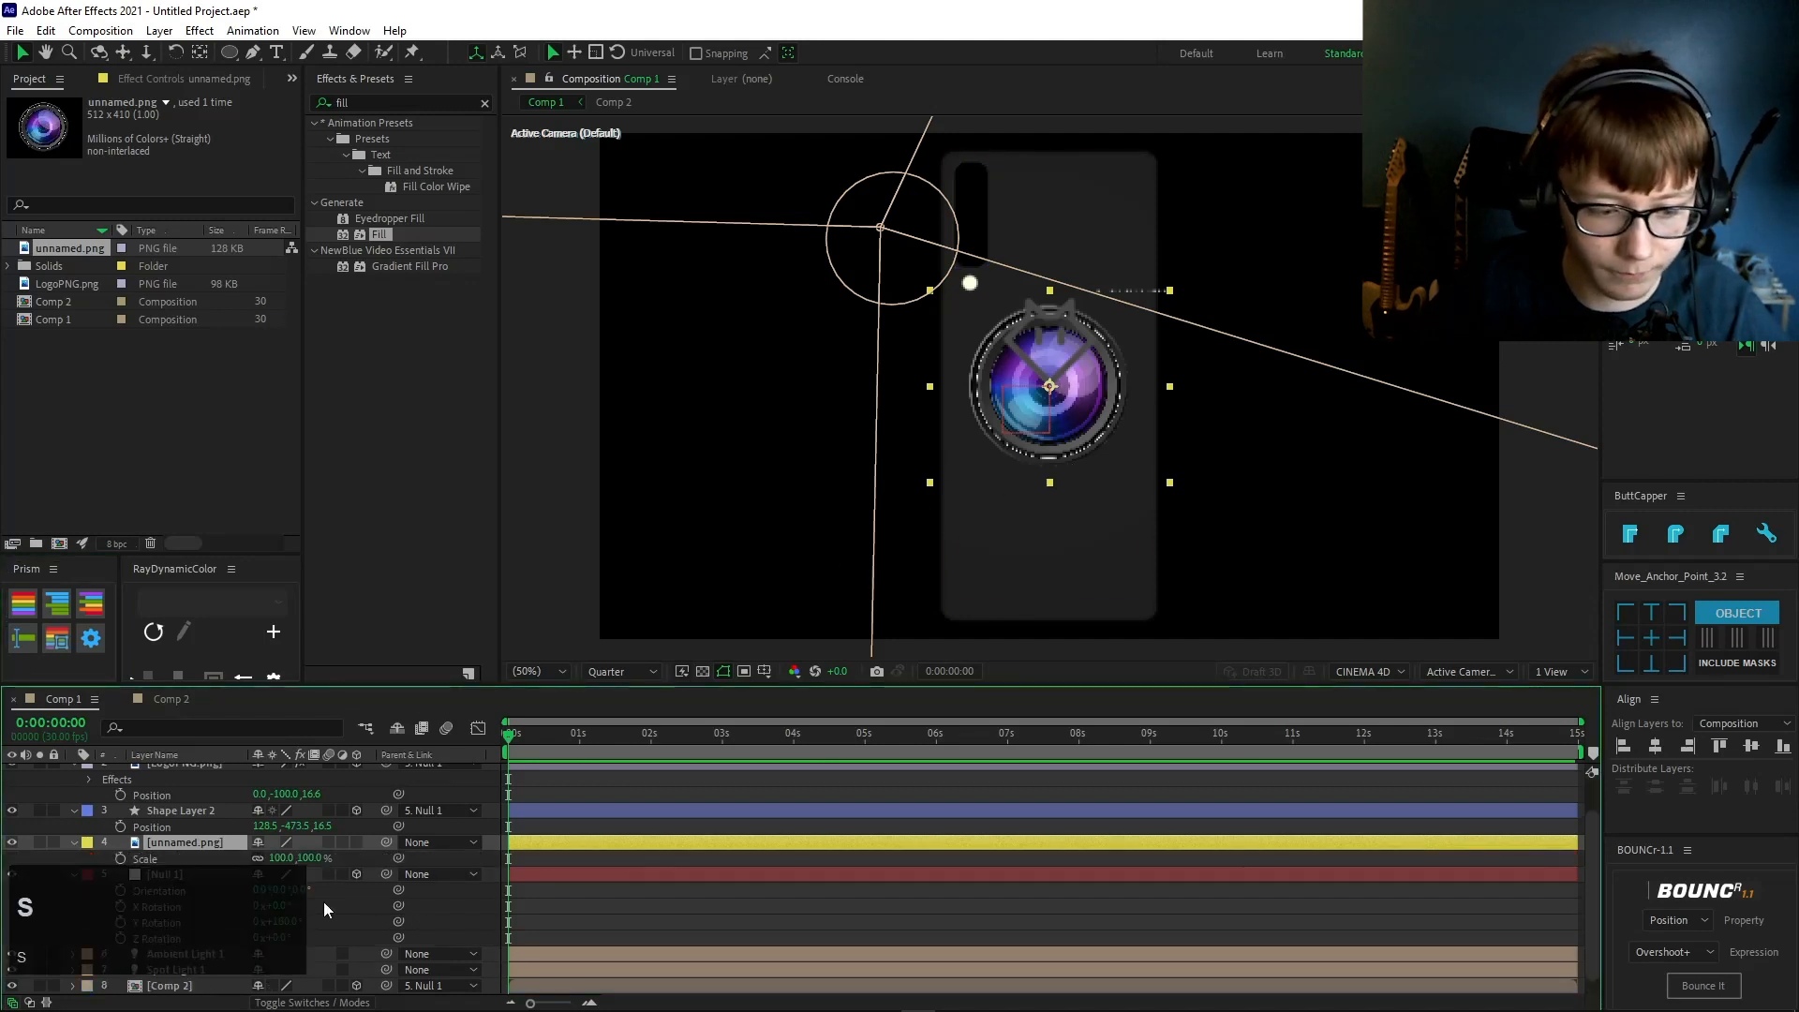
drag(281, 859, 239, 860)
scroll(1057, 381, up, 4)
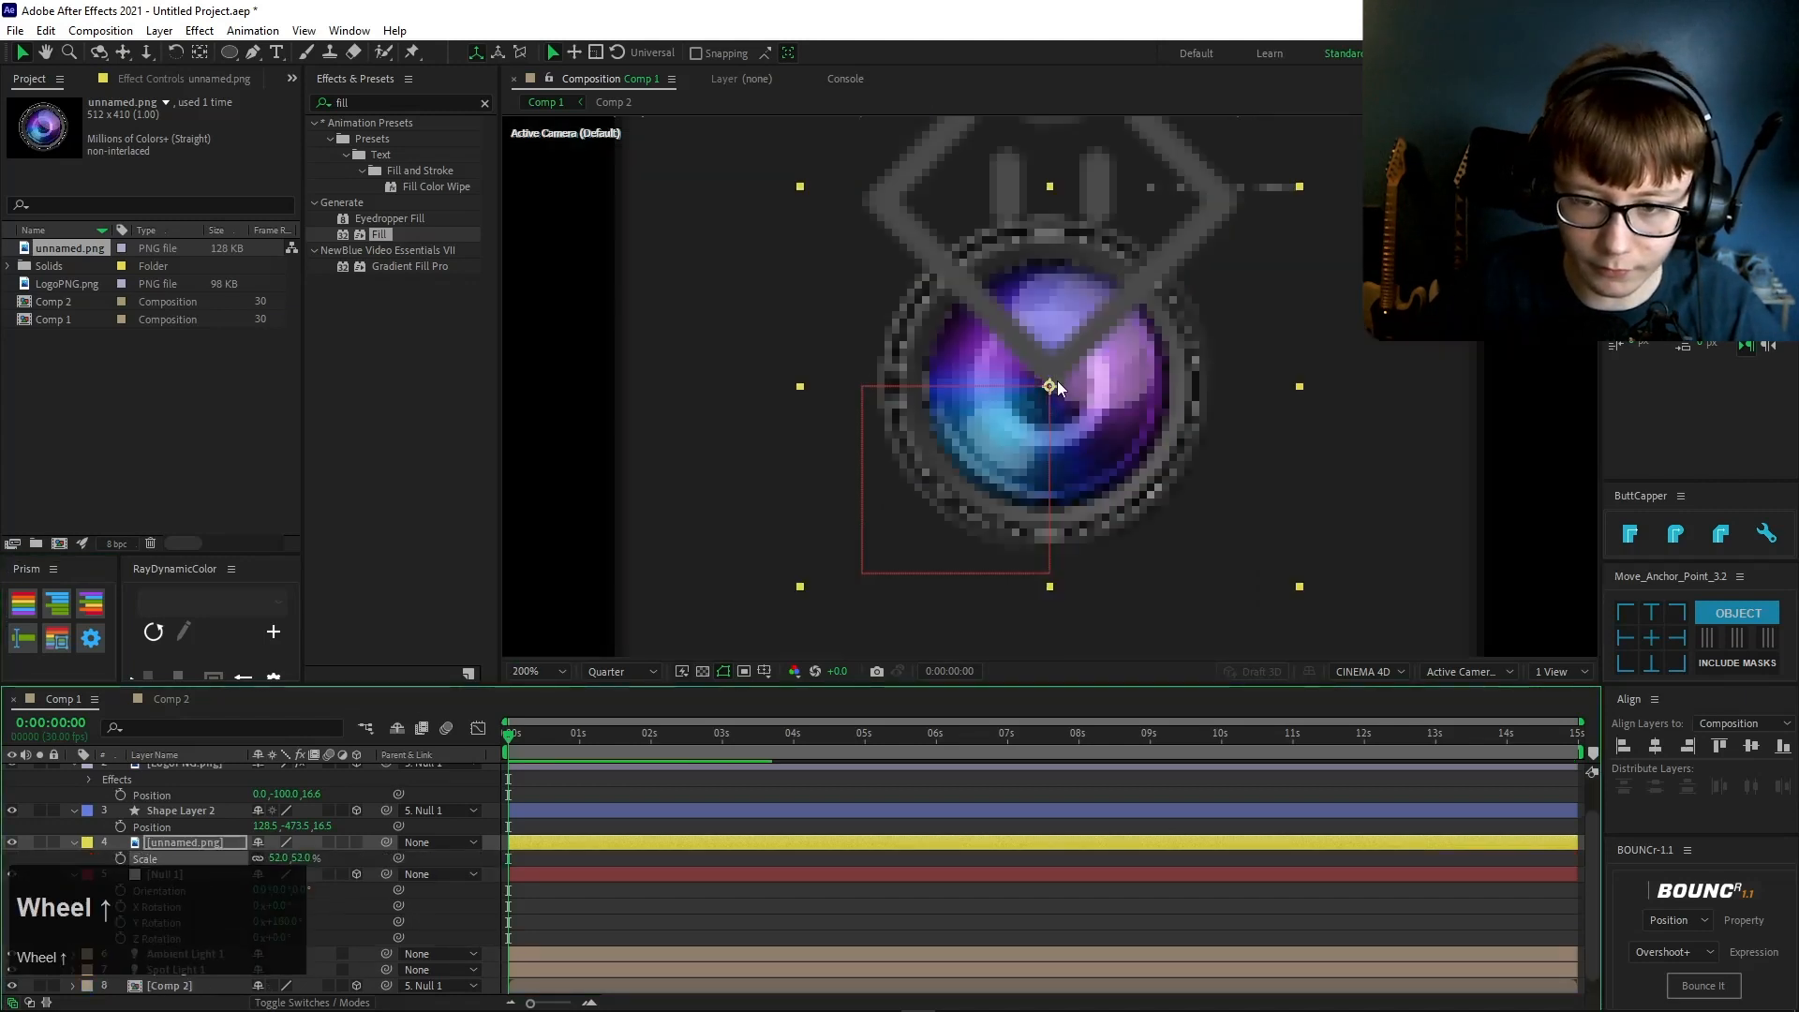
scroll(1141, 430, down, 1)
- Preview at Full resolution and move the lens image over the phone's black camera bump, at about 793, 106
click(655, 671)
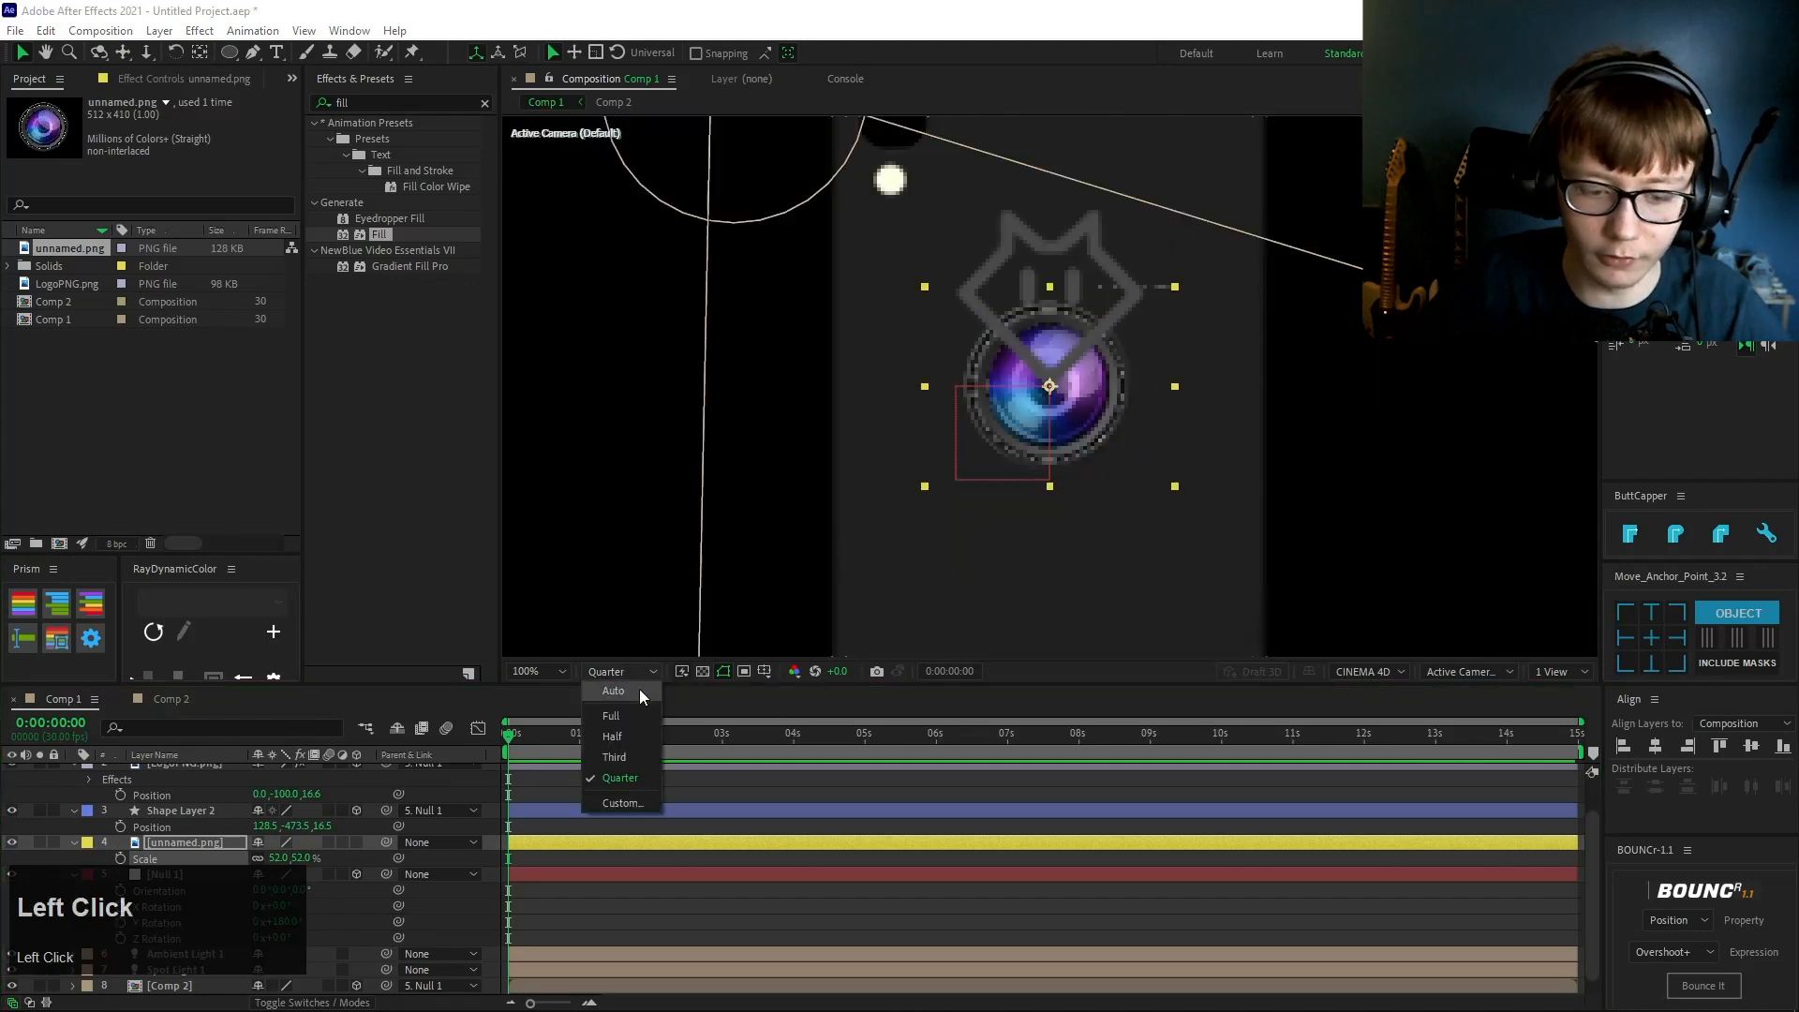
click(614, 716)
drag(1215, 455, 1252, 651)
drag(1109, 602, 954, 189)
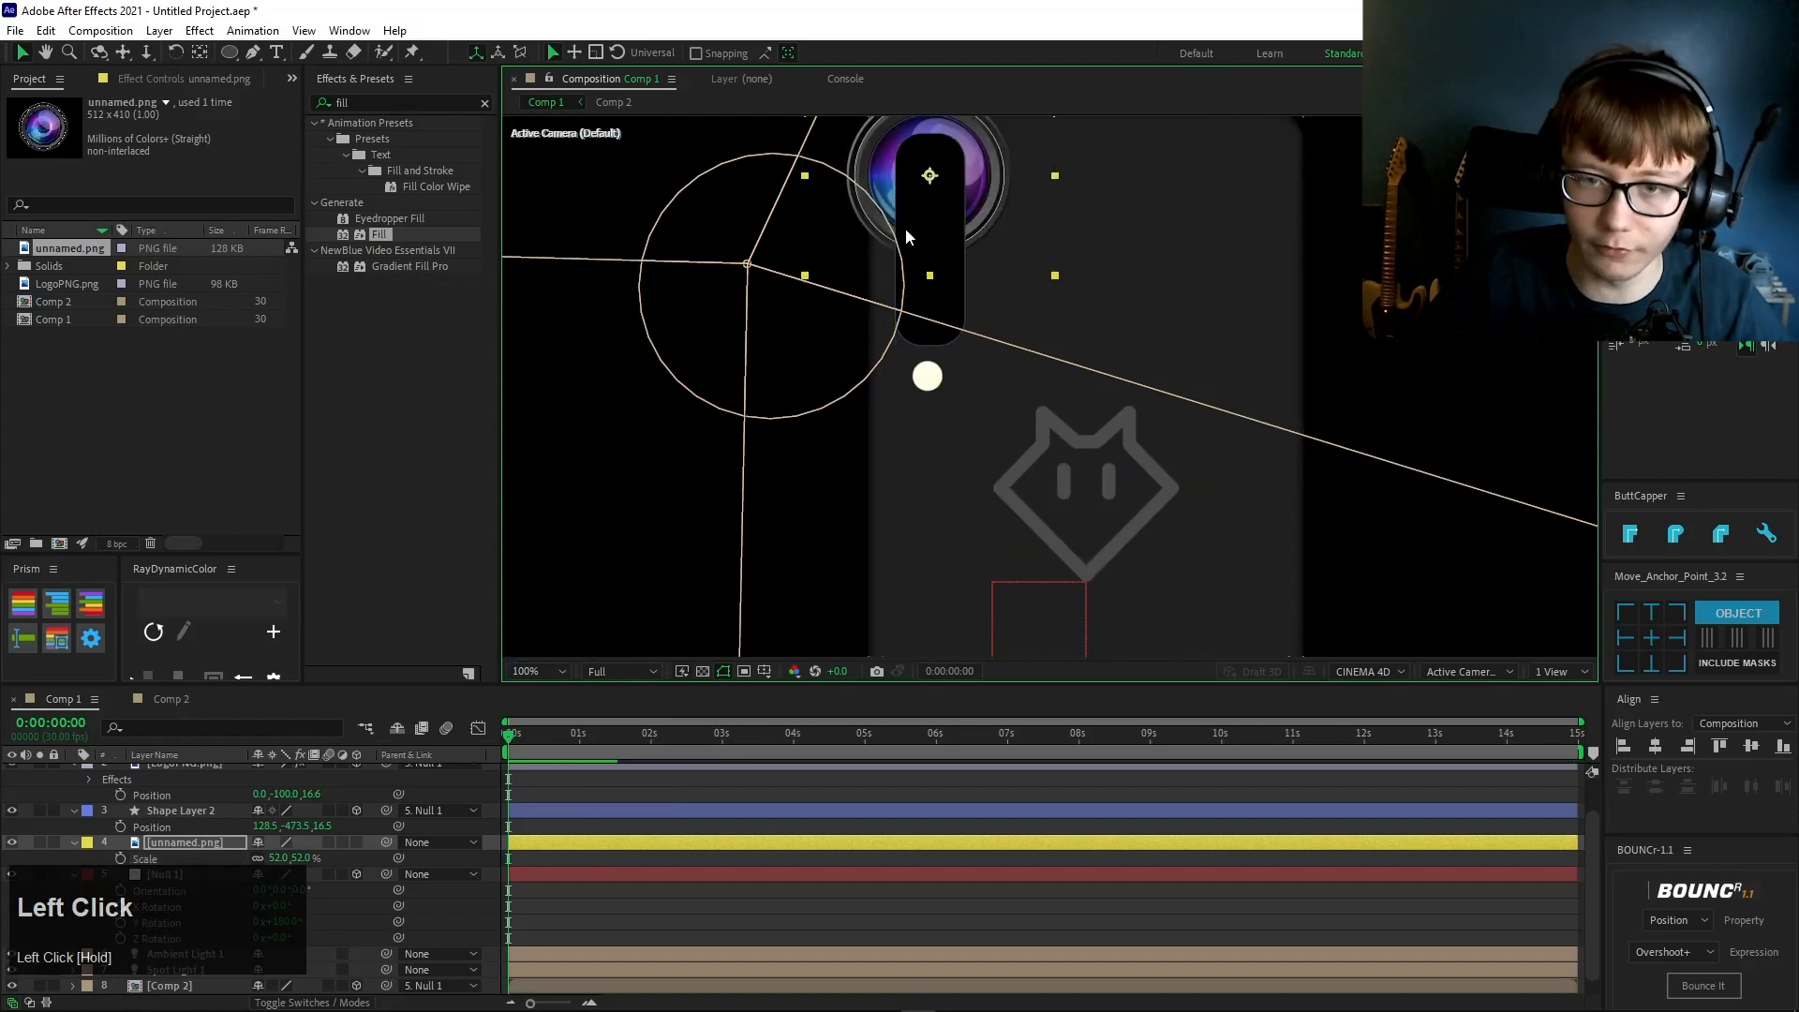
- Make the unnamed.png layer 3D and set its Z position to 50
drag(135, 848, 150, 846)
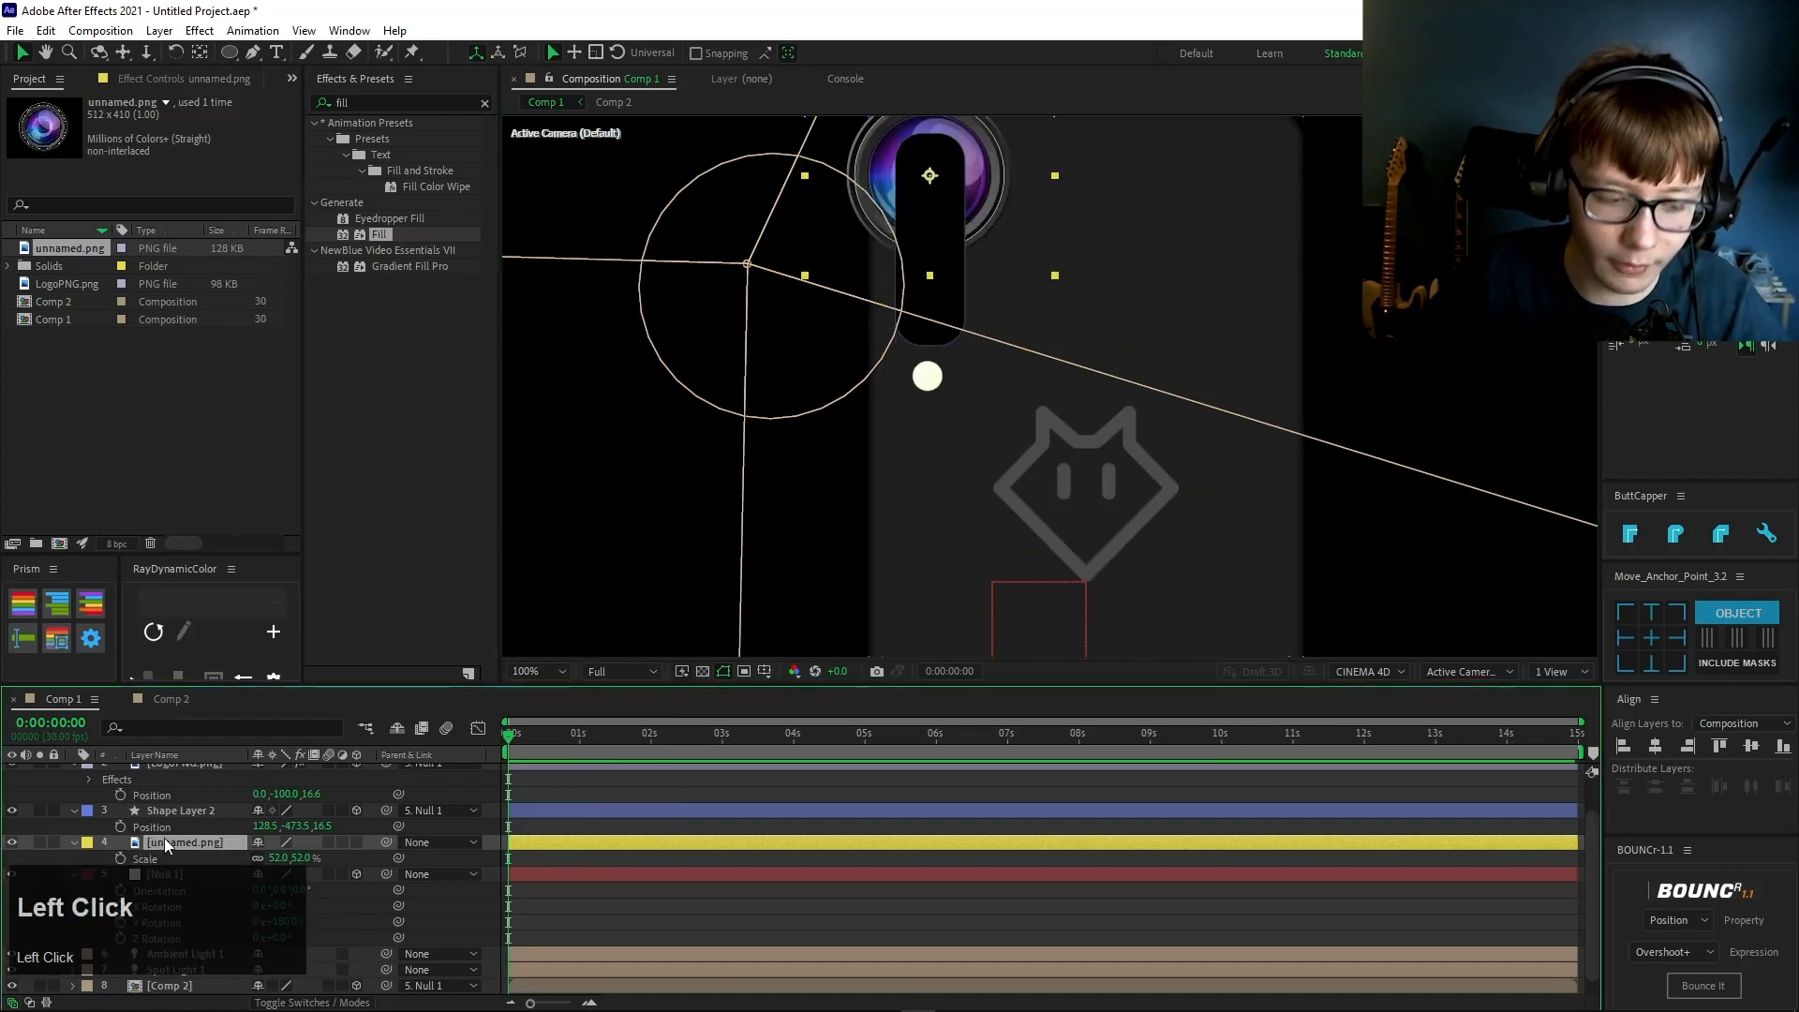
key(shift+p)
click(357, 842)
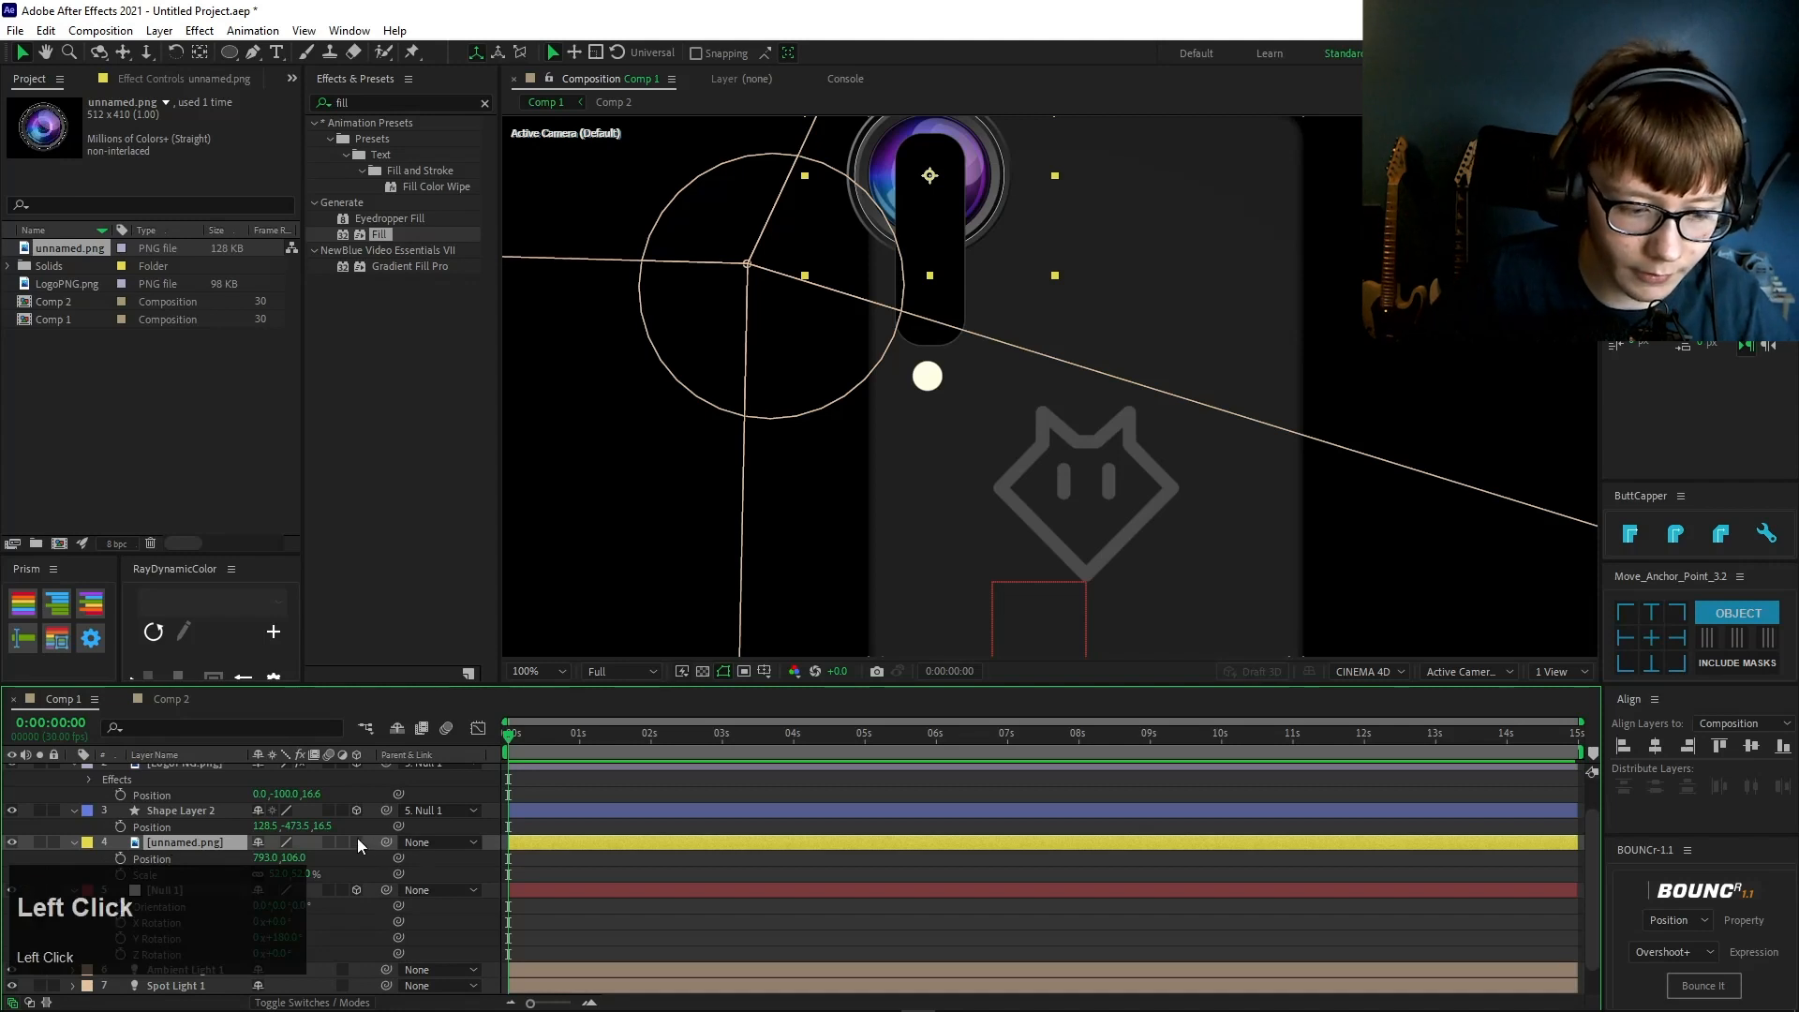
click(328, 859)
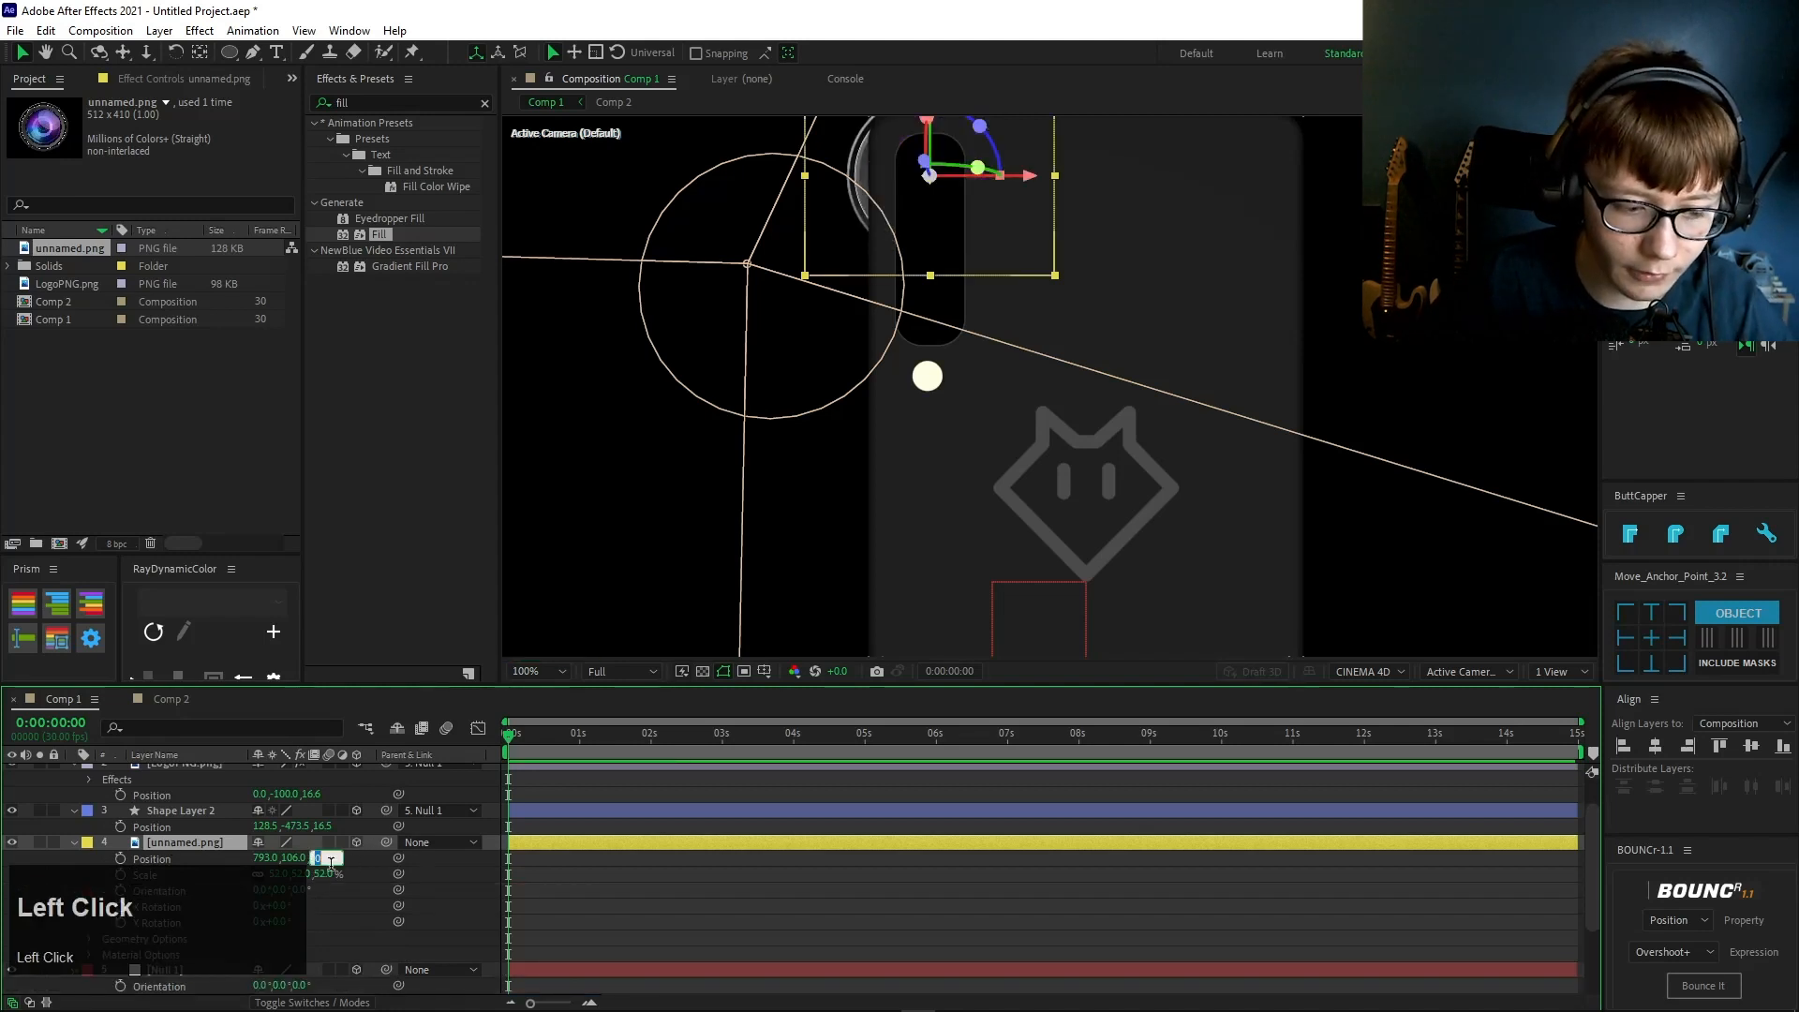
text(33)
click(360, 872)
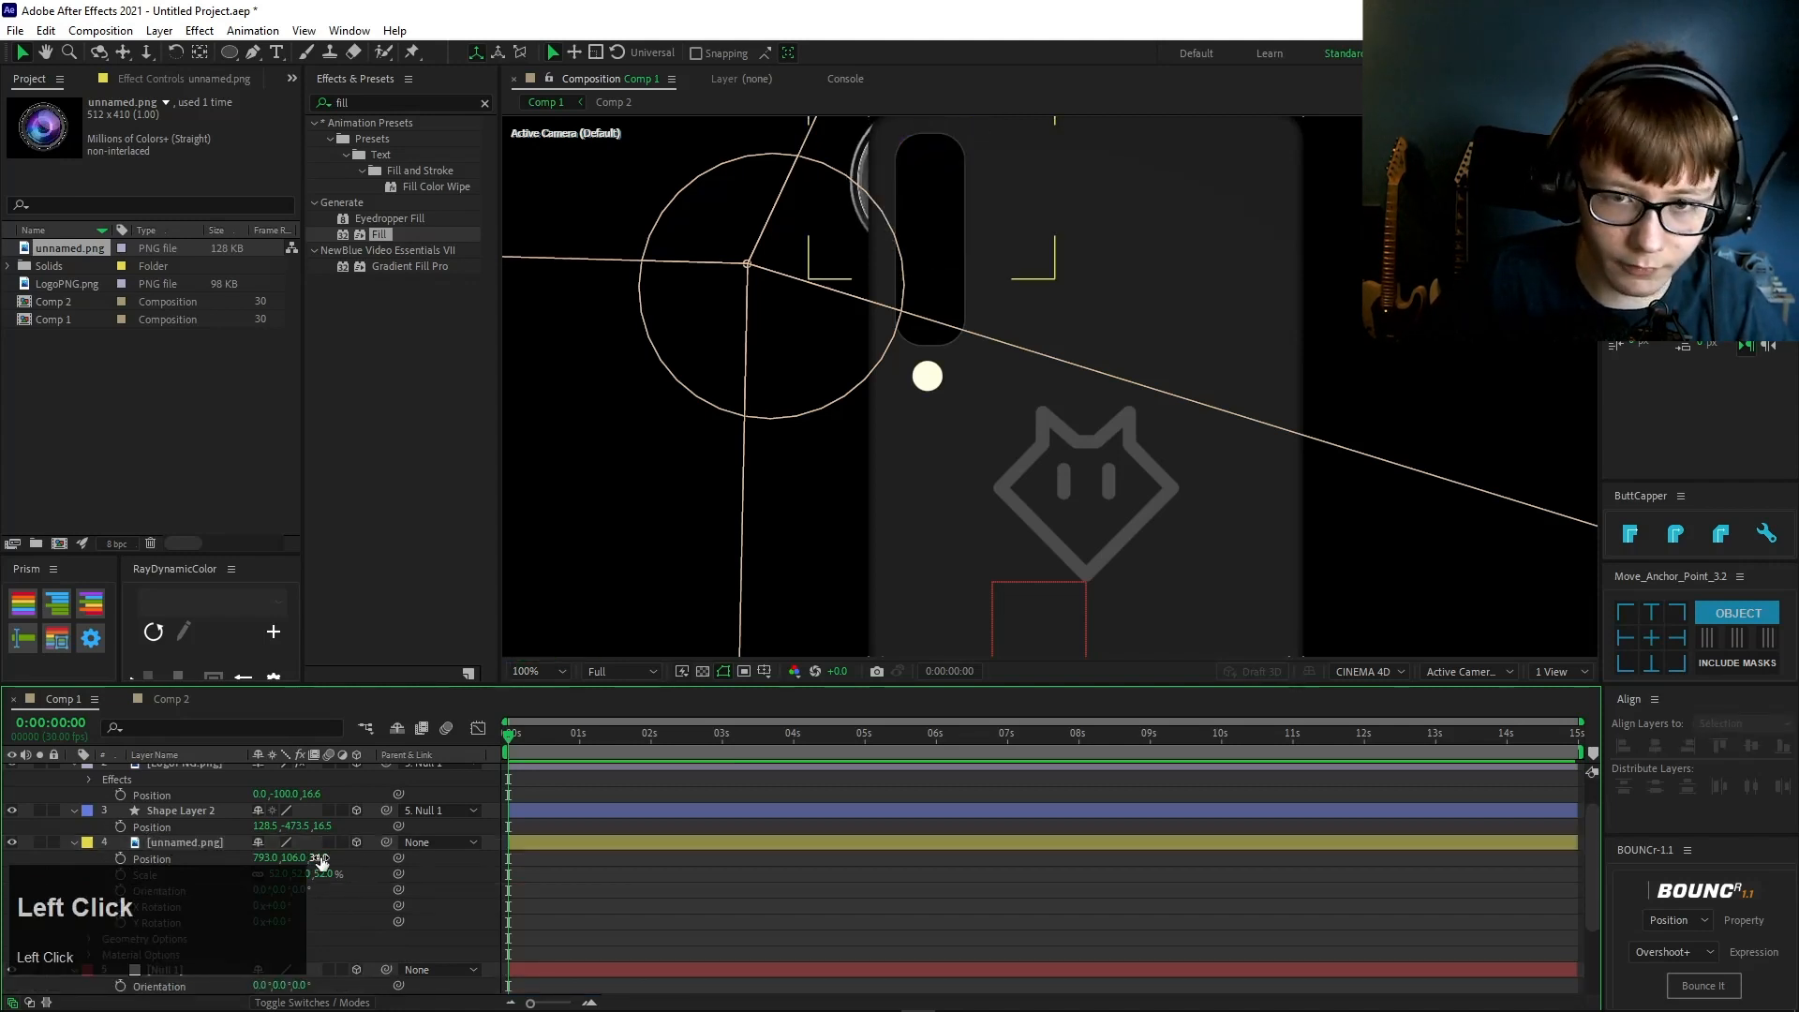
text(50)
key(Return)
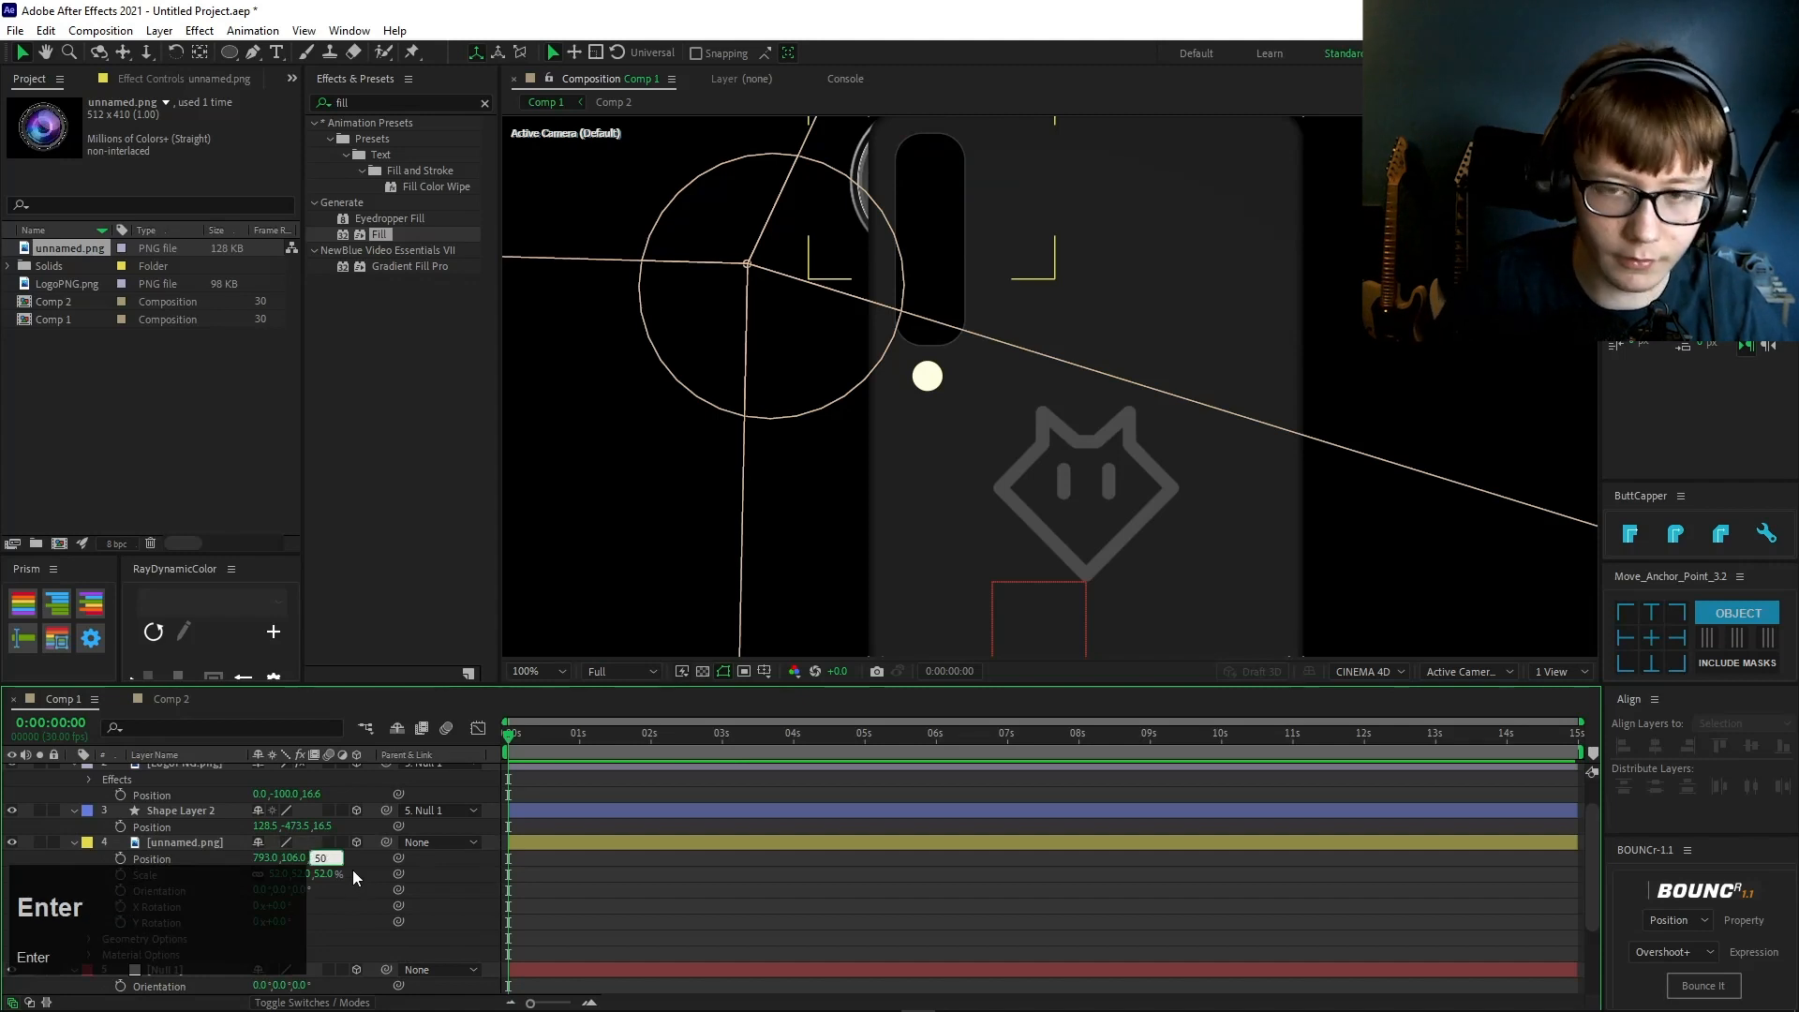
- Reveal Shape Layer 2's modified properties and compare its position, scale and extrusion depth with the unnamed.png layer's transform values
scroll(211, 851, up, 2)
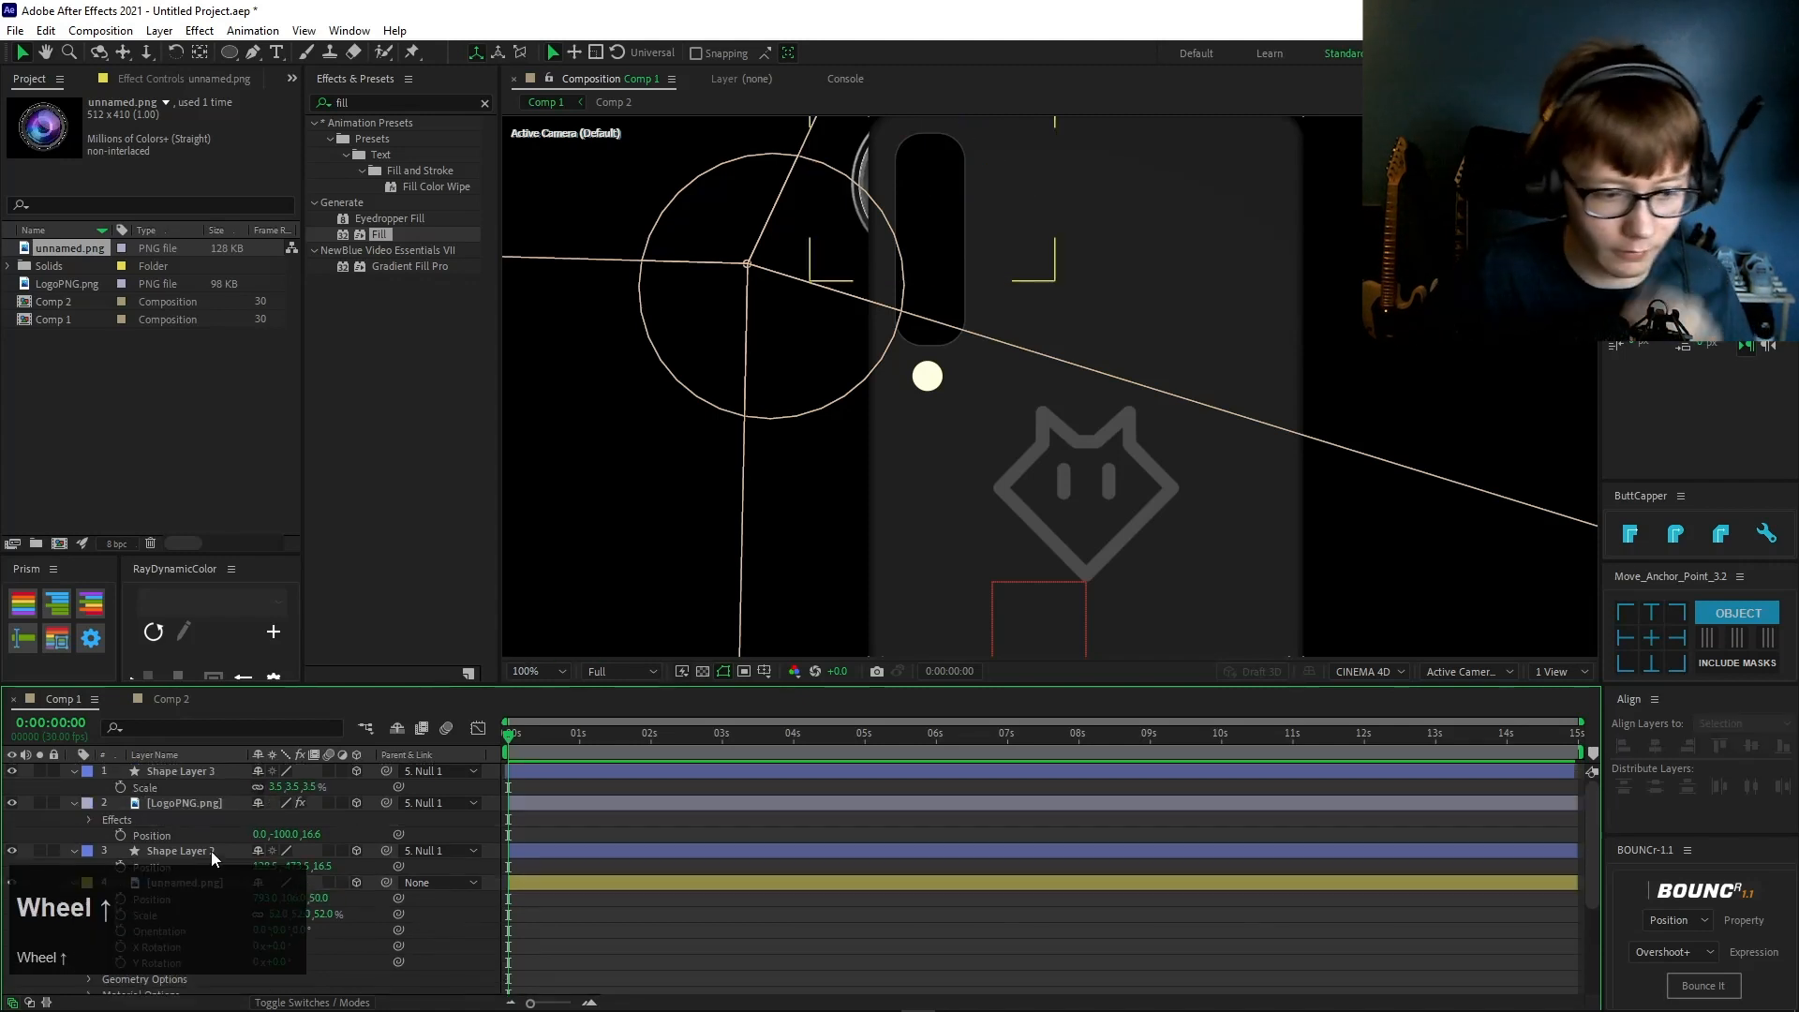
click(206, 776)
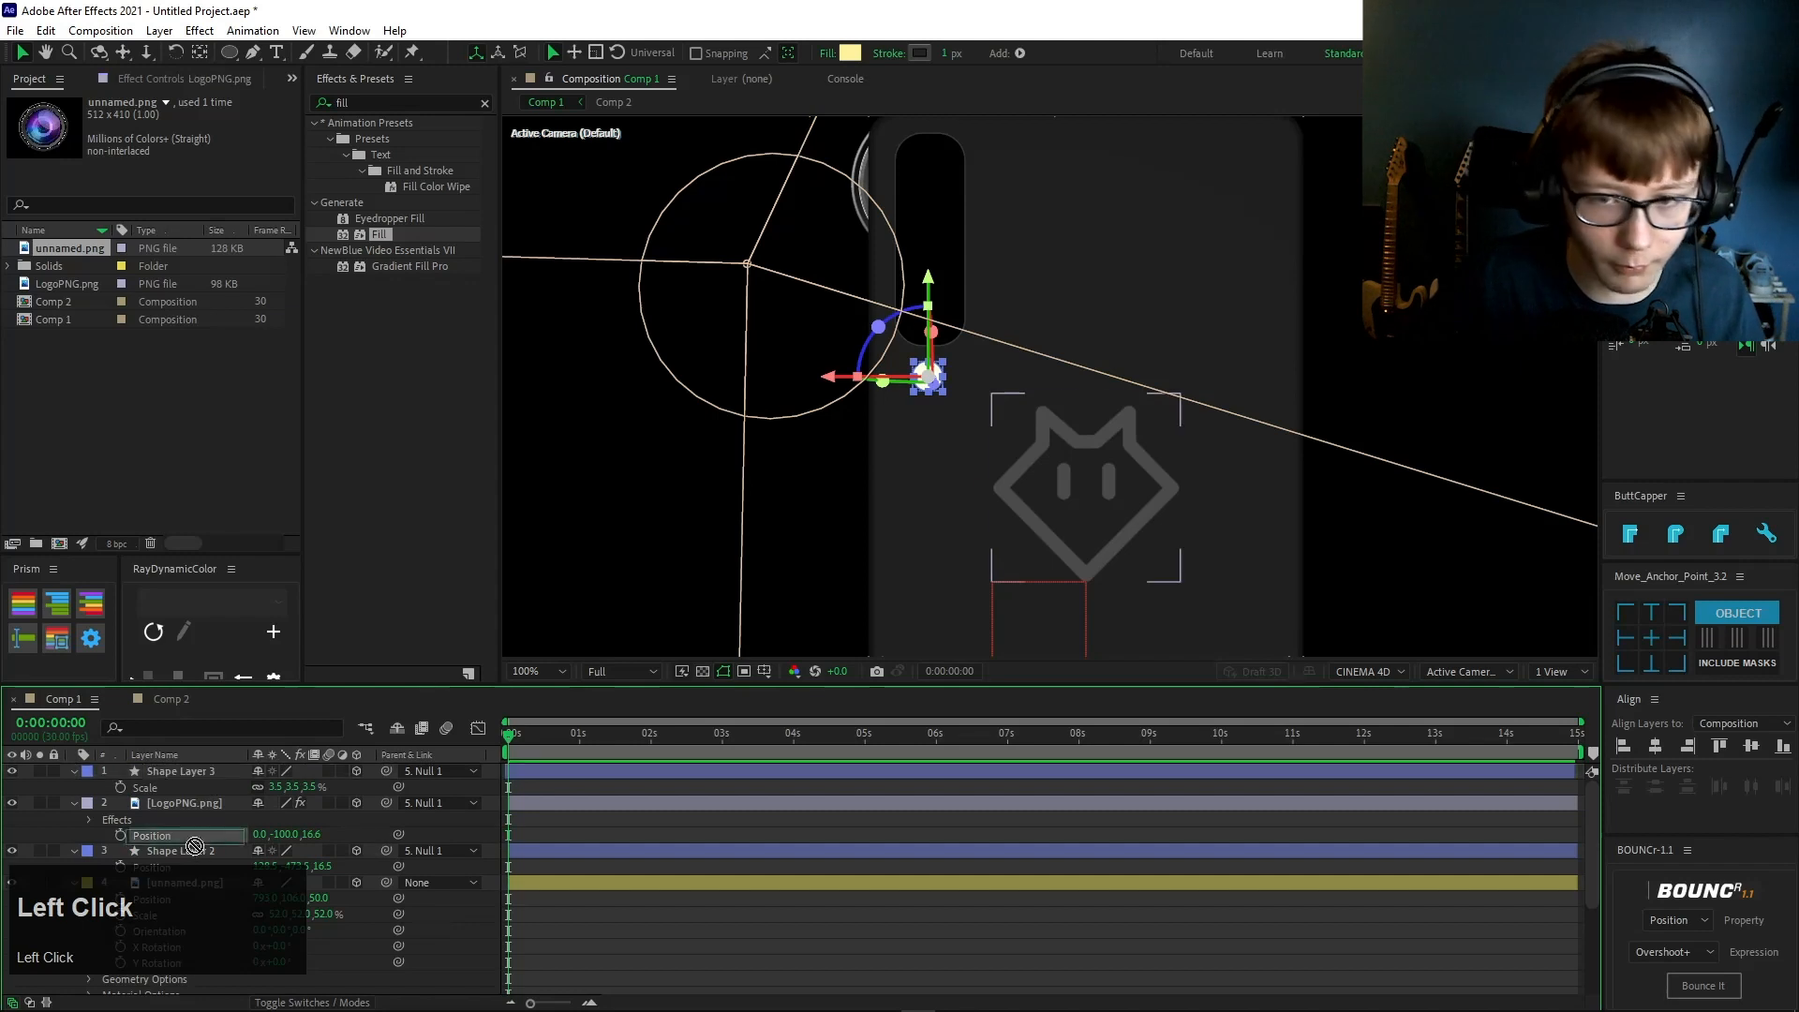
click(192, 804)
click(189, 856)
key(u)
key(u)
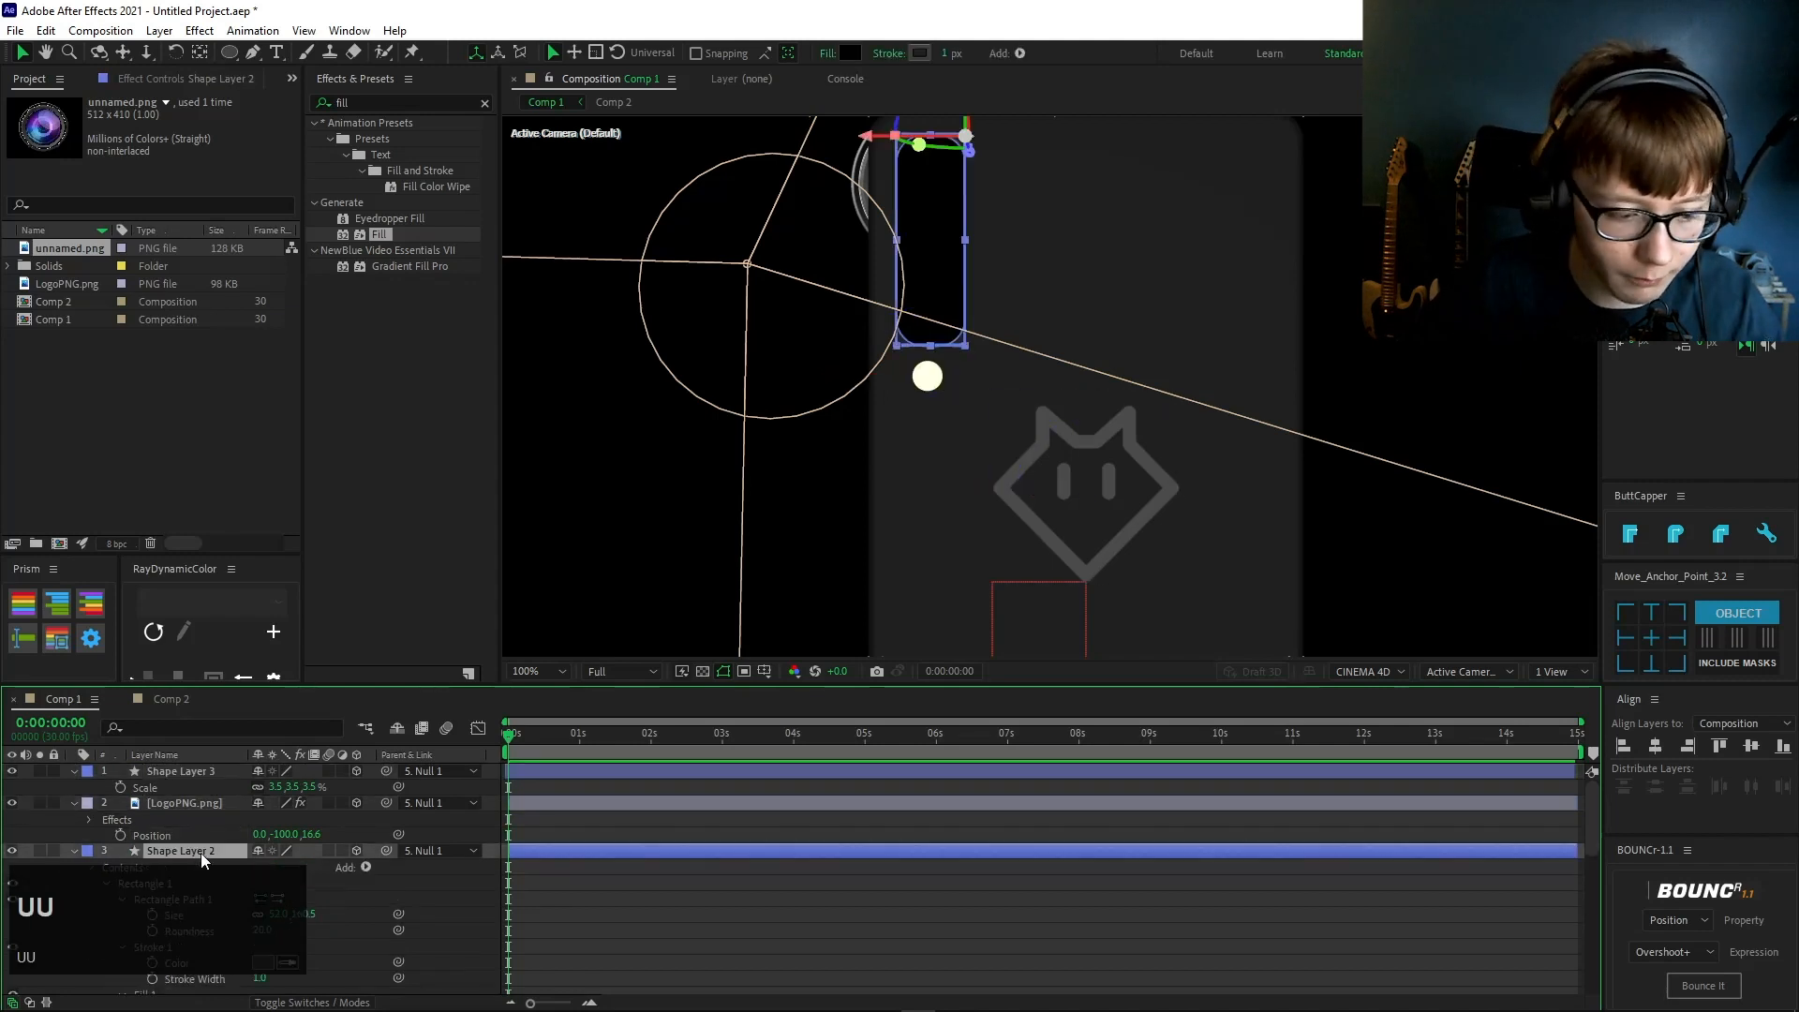
scroll(222, 826, down, 3)
scroll(323, 879, up, 4)
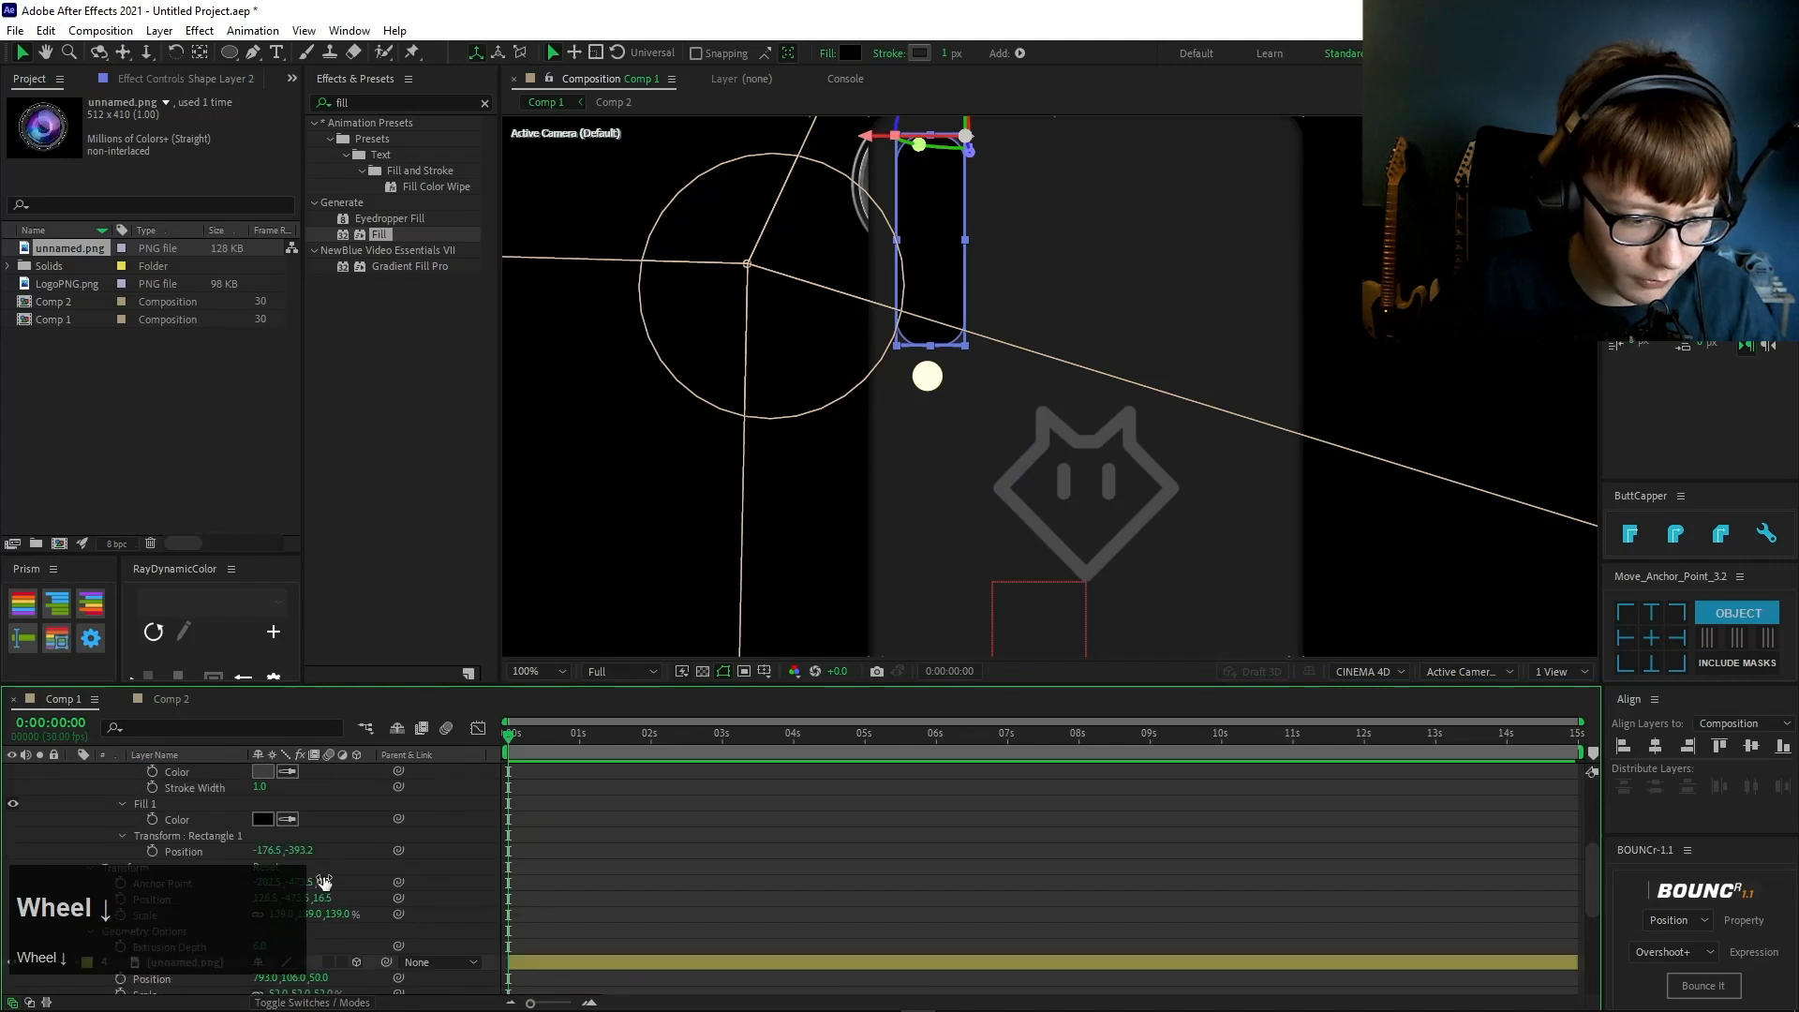
scroll(325, 882, up, 4)
scroll(324, 881, down, 5)
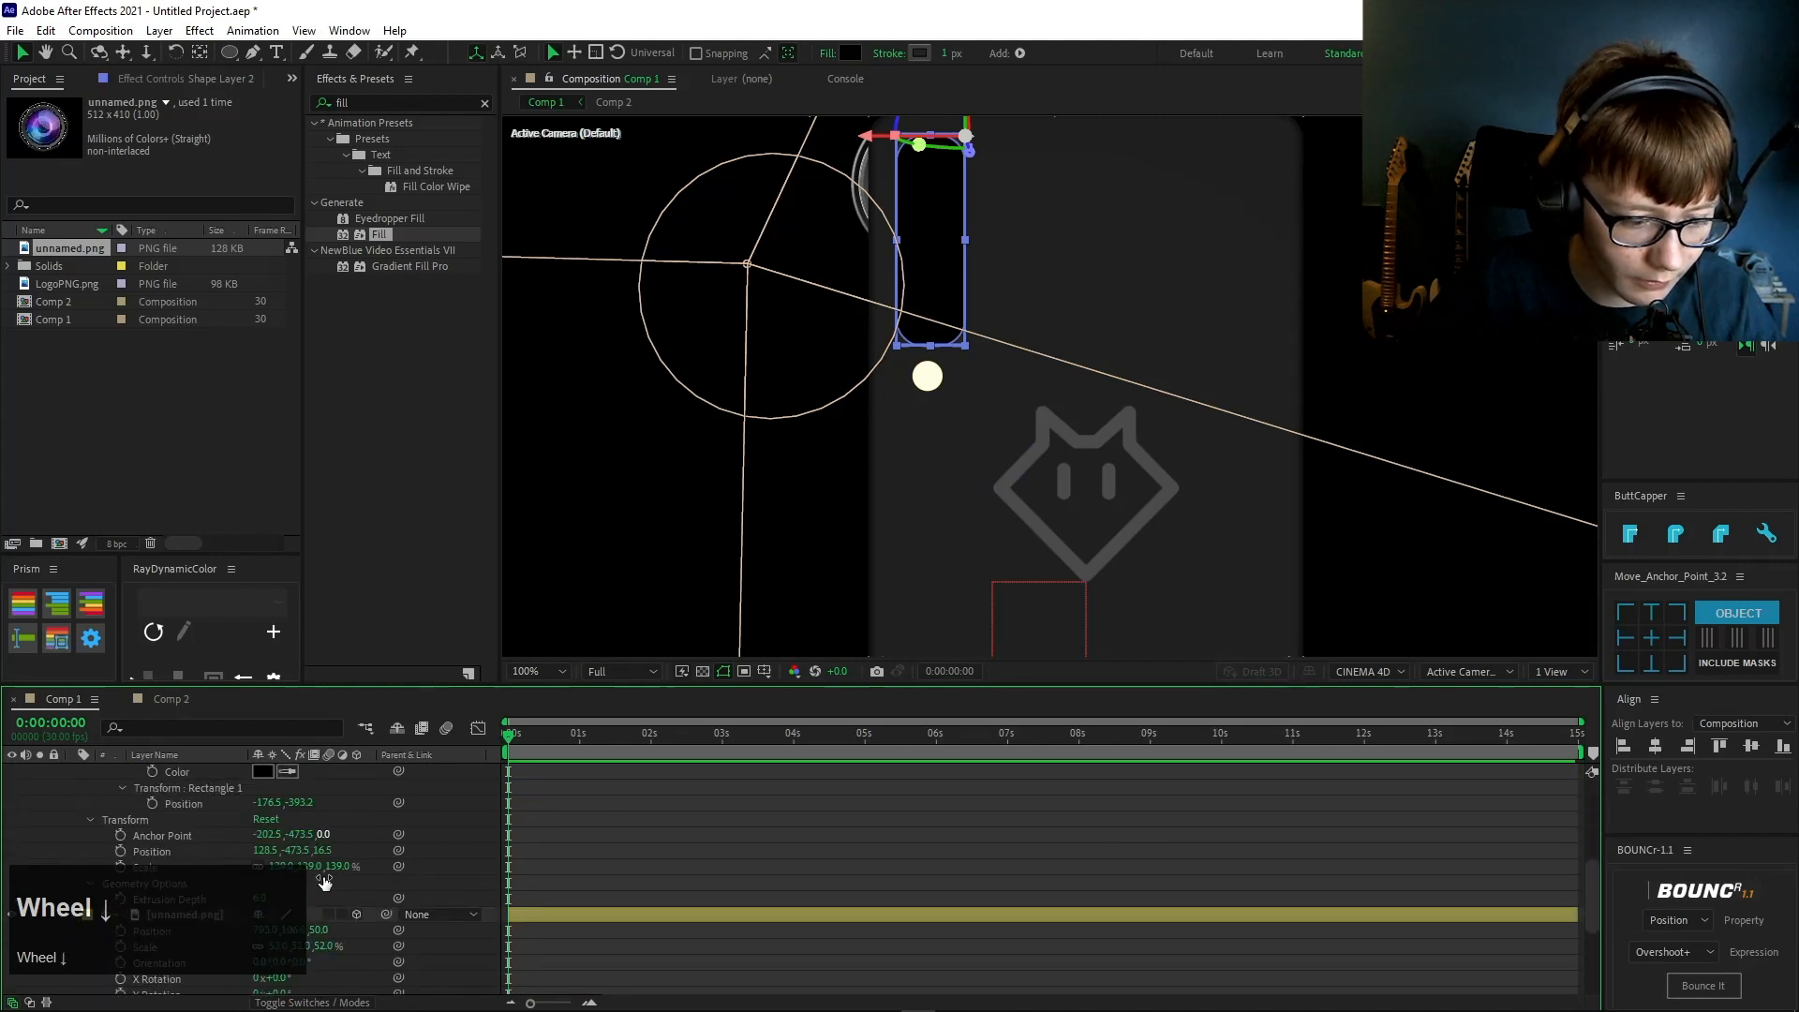
scroll(352, 890, down, 2)
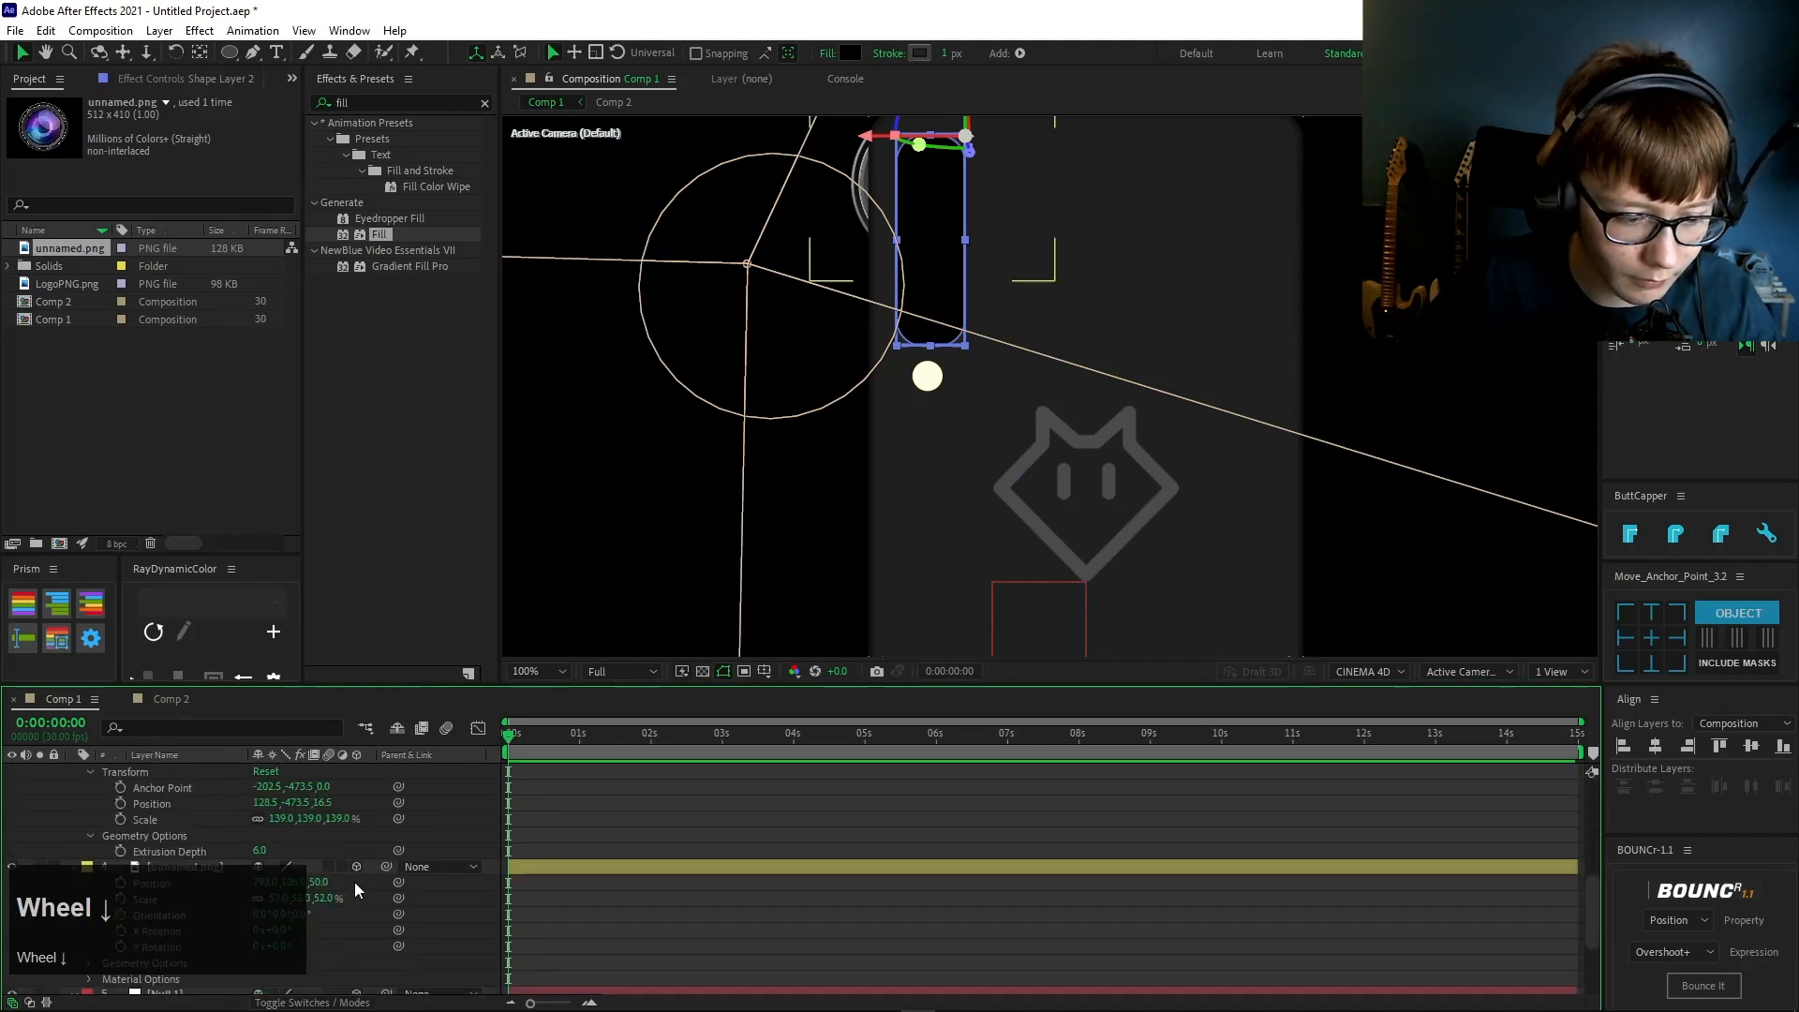
scroll(380, 898, down, 6)
scroll(366, 895, up, 3)
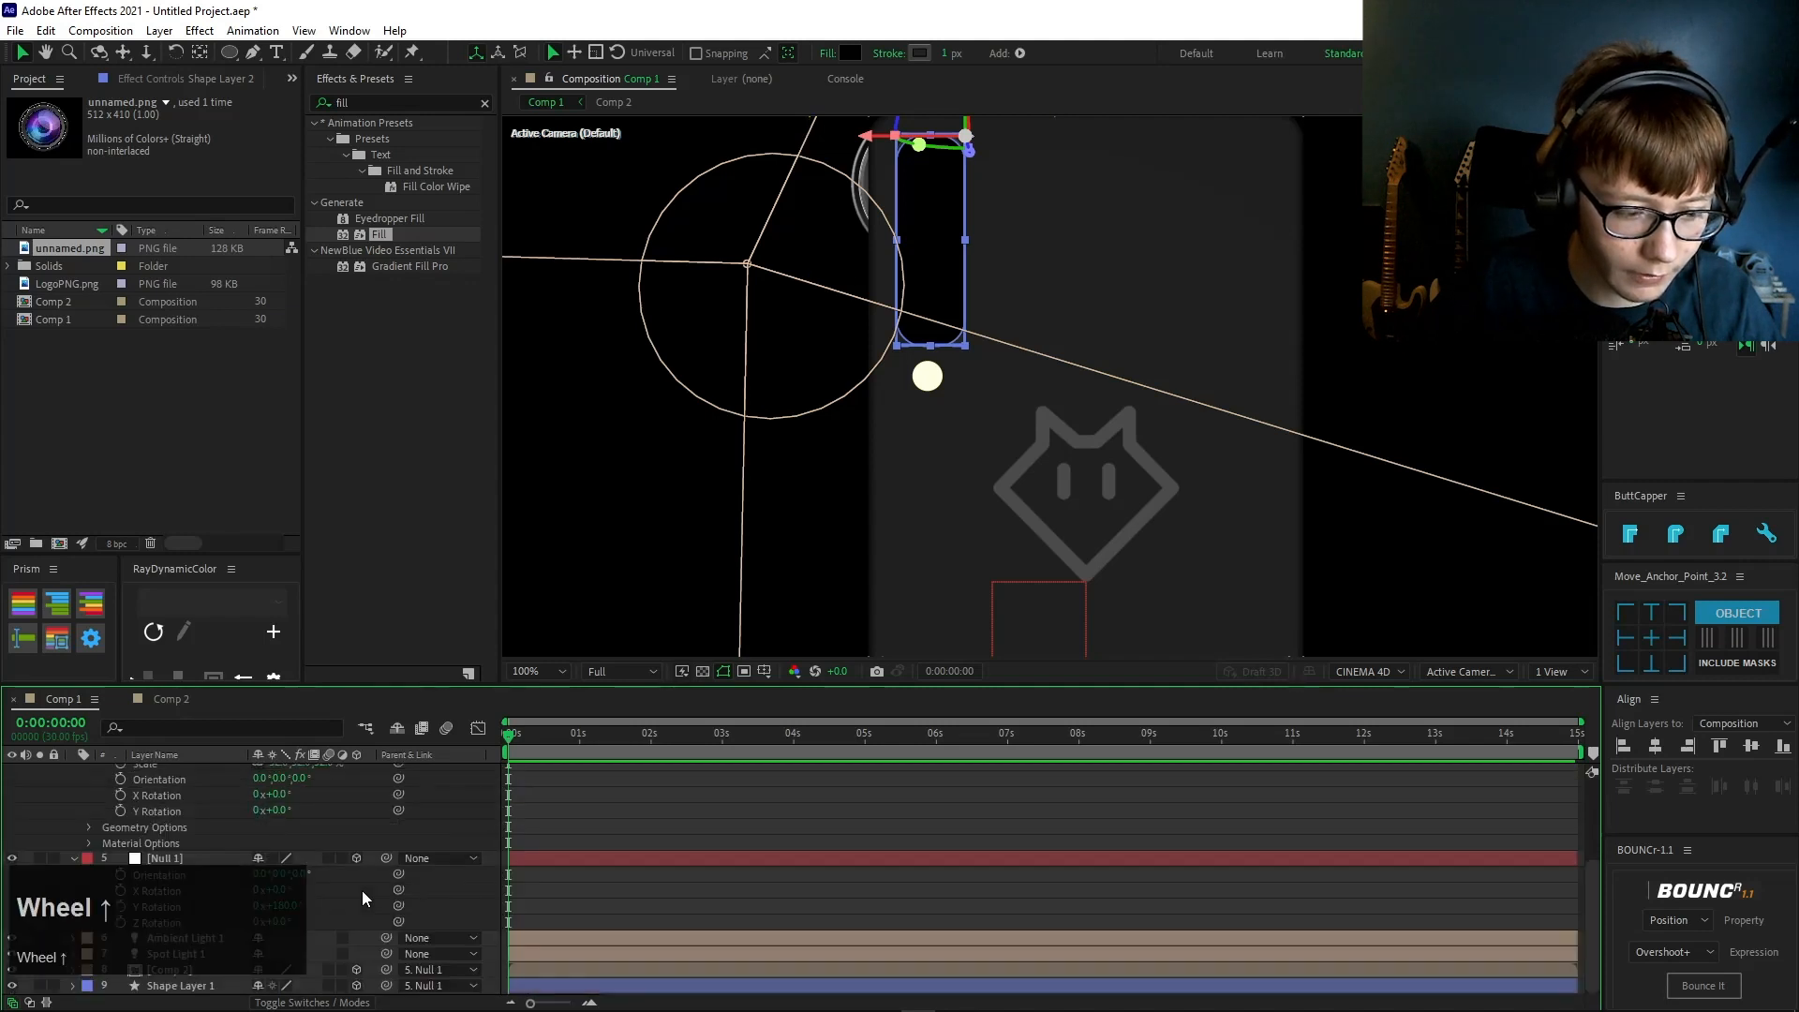
scroll(362, 890, up, 2)
scroll(340, 890, down, 2)
scroll(326, 881, up, 2)
click(334, 863)
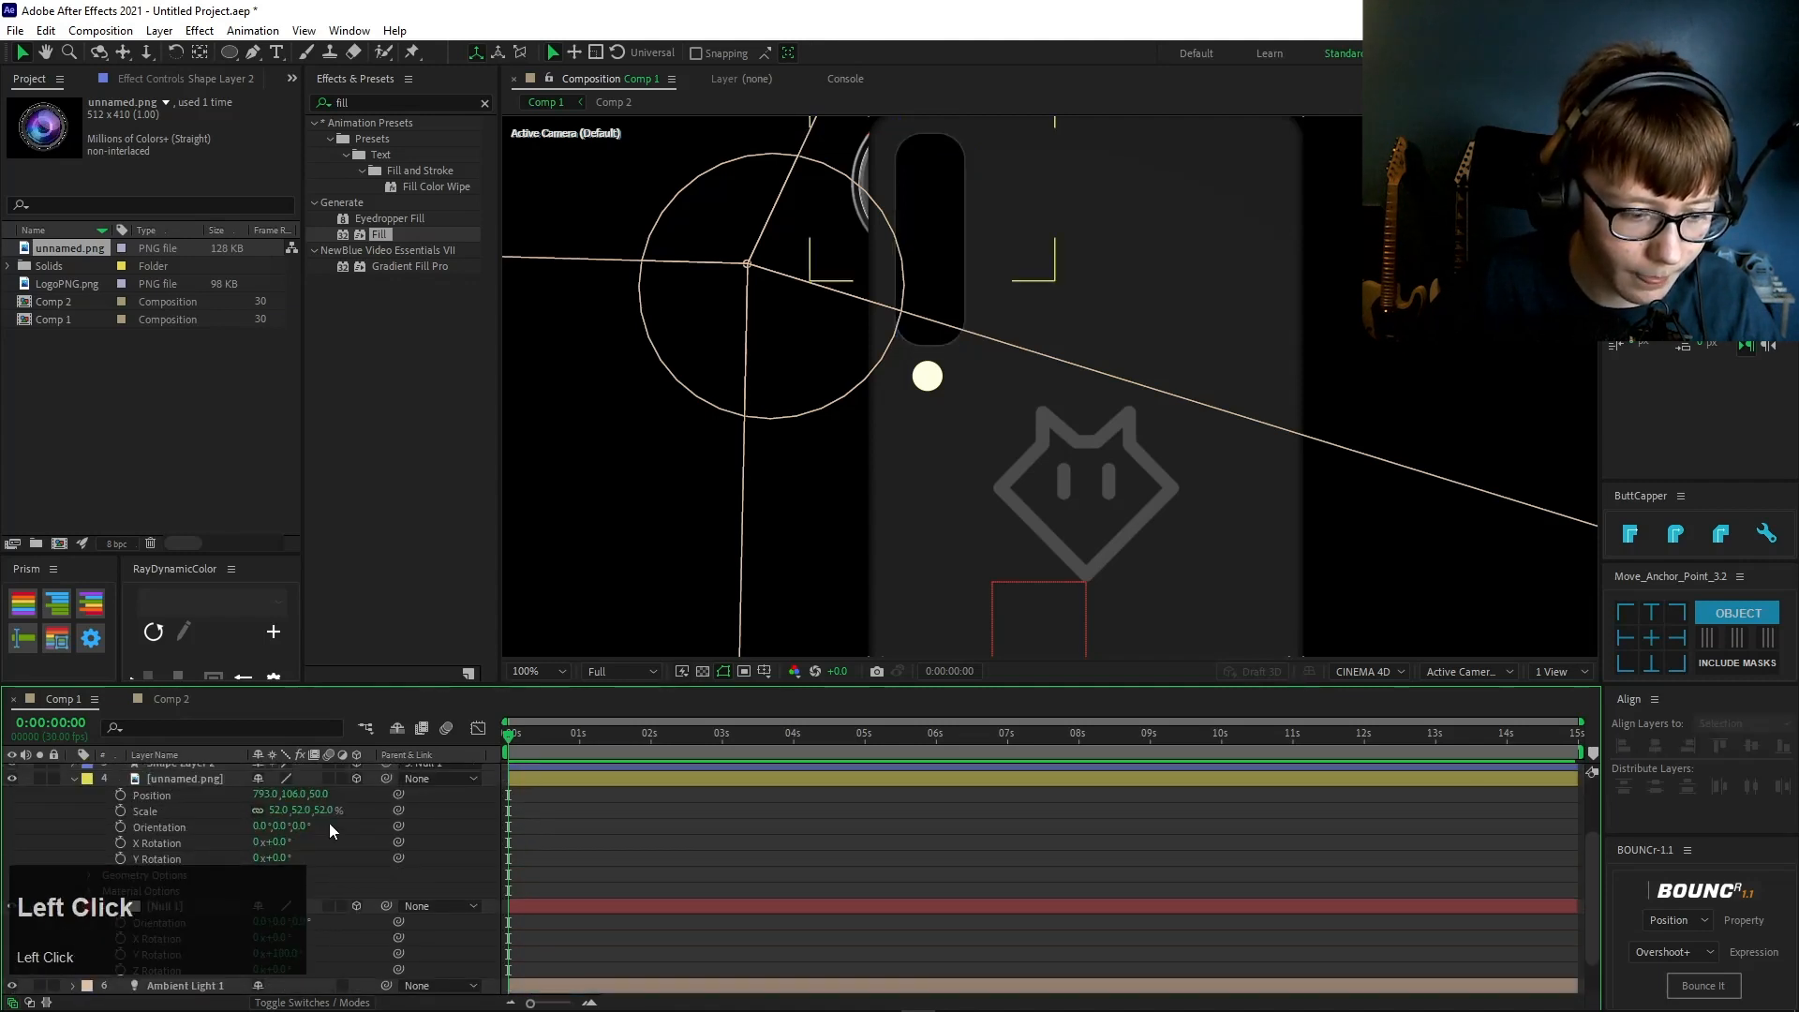
- Set the unnamed.png lens layer's Z position to -25.5, in front of the phone's camera bump
text(16.)
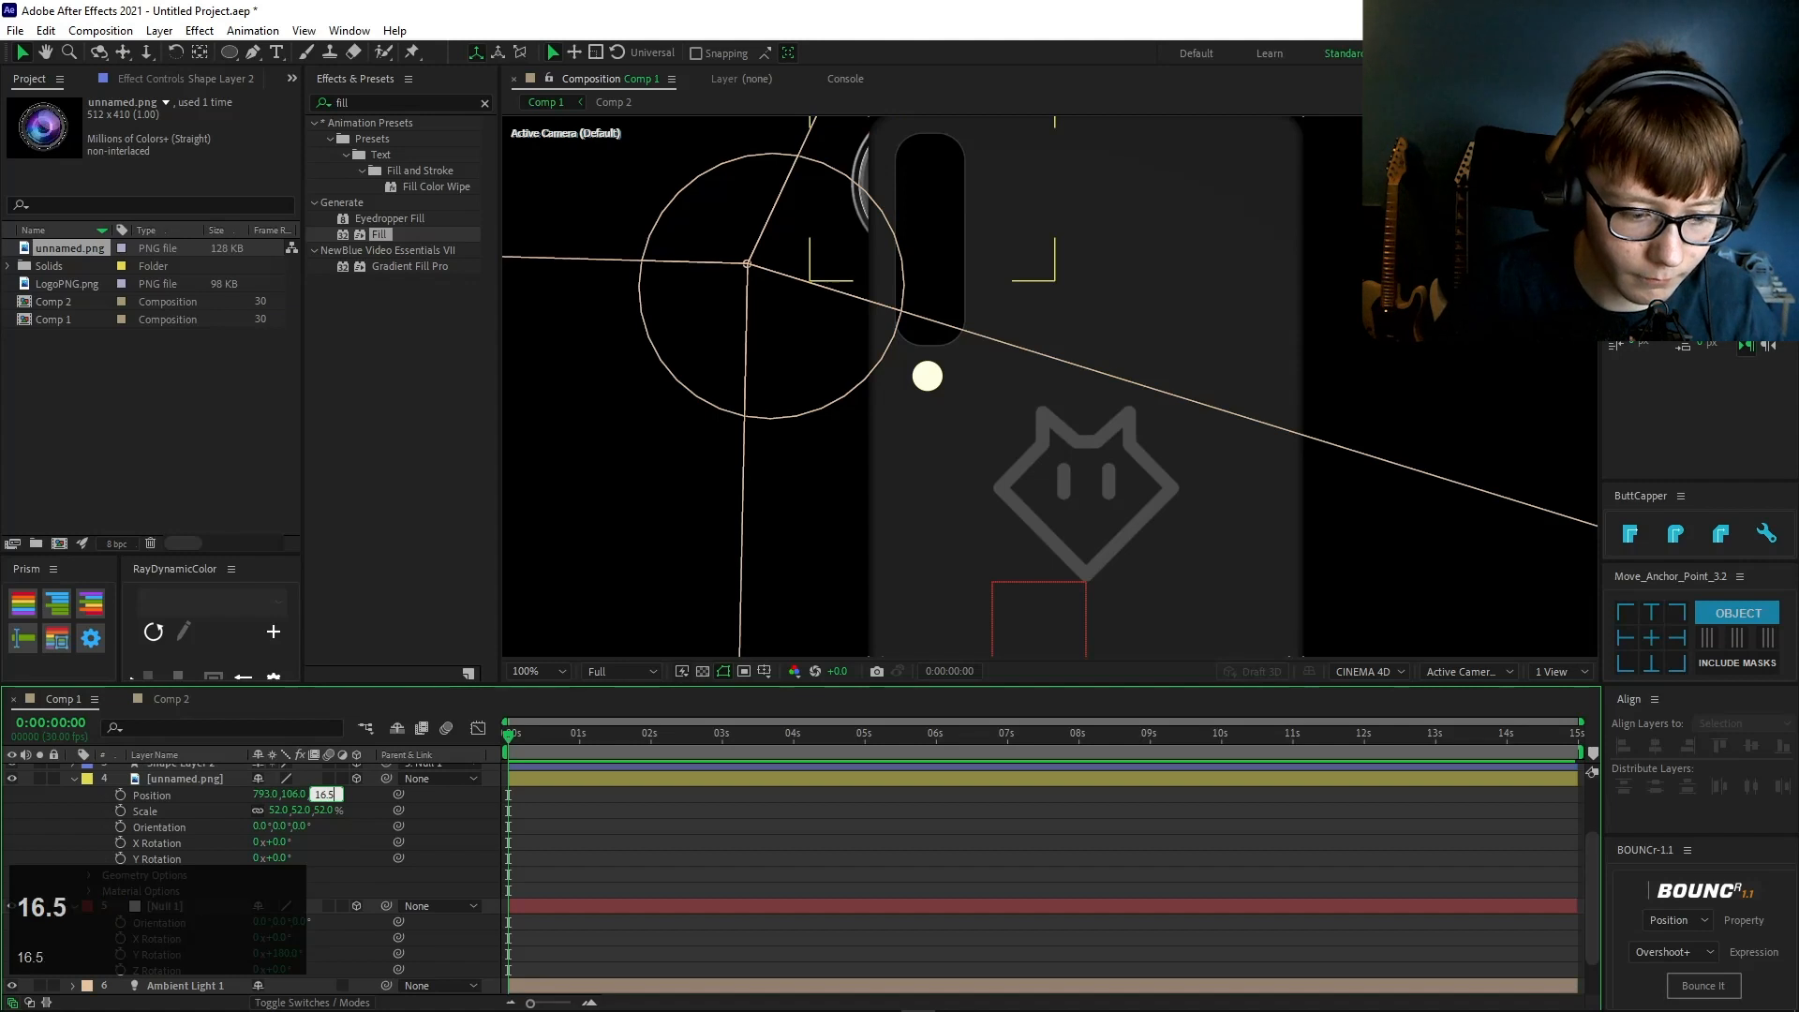
text(5+6)
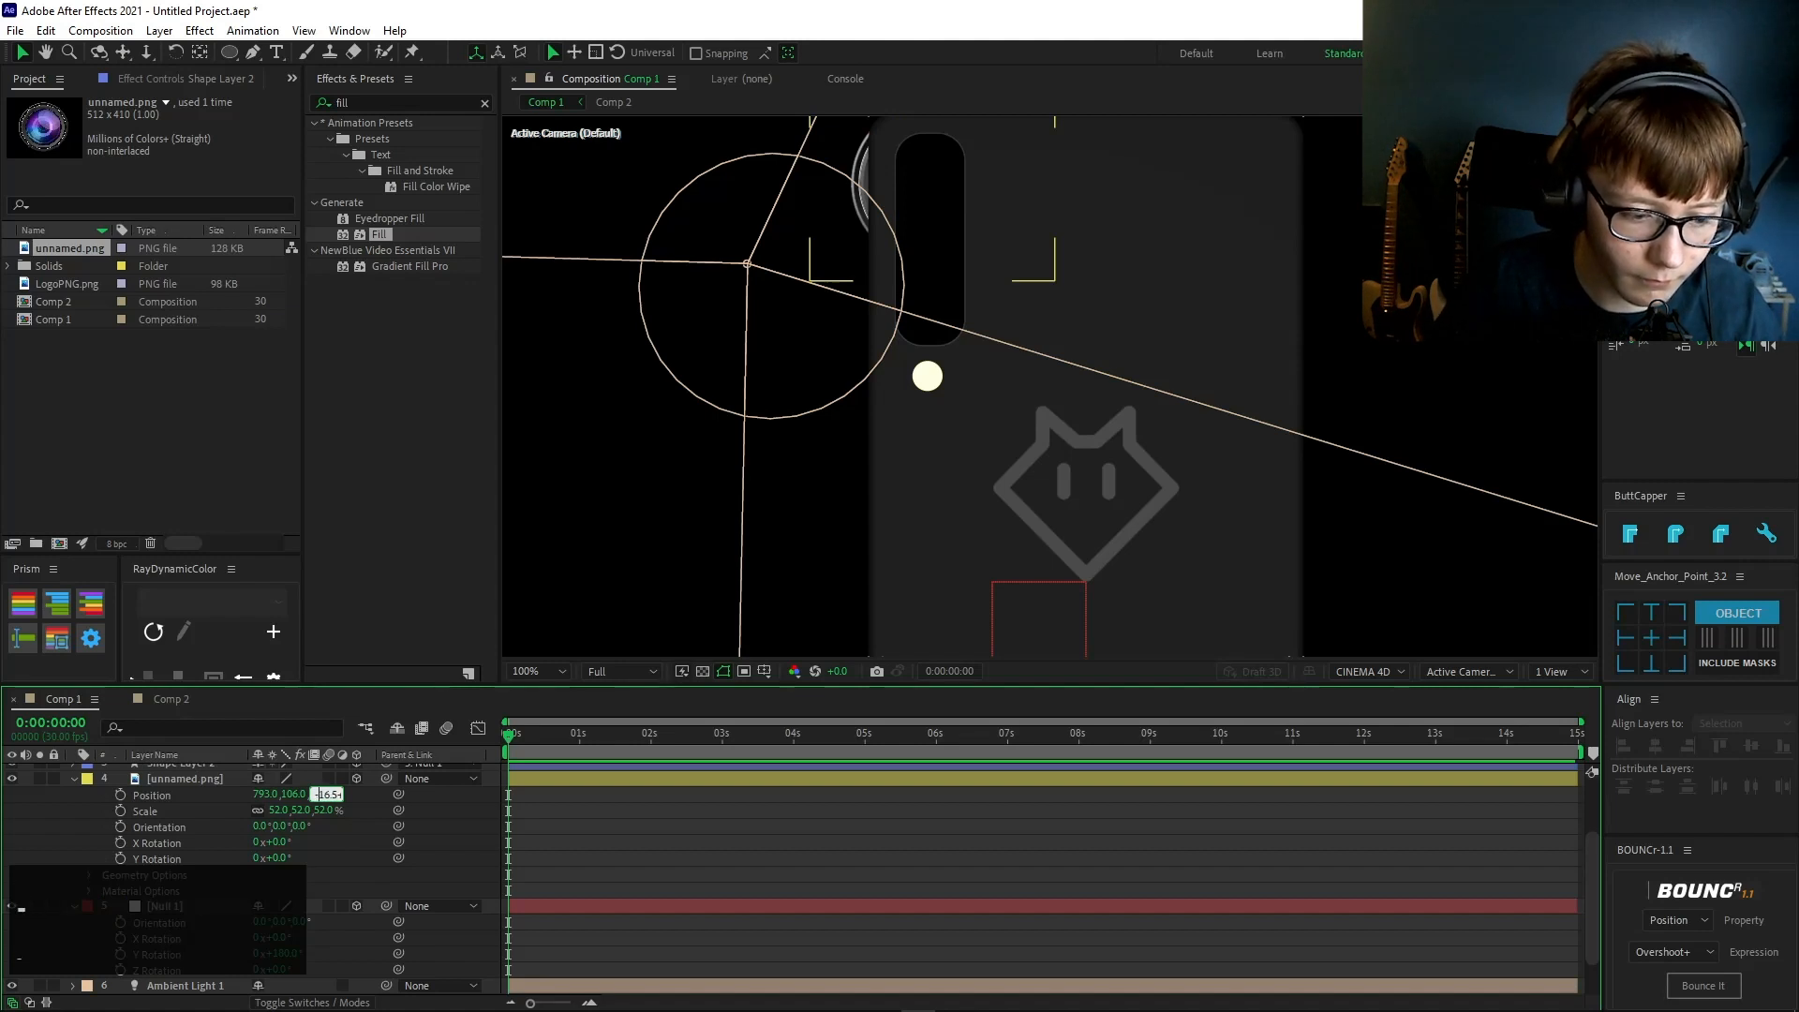
key(Return)
click(321, 794)
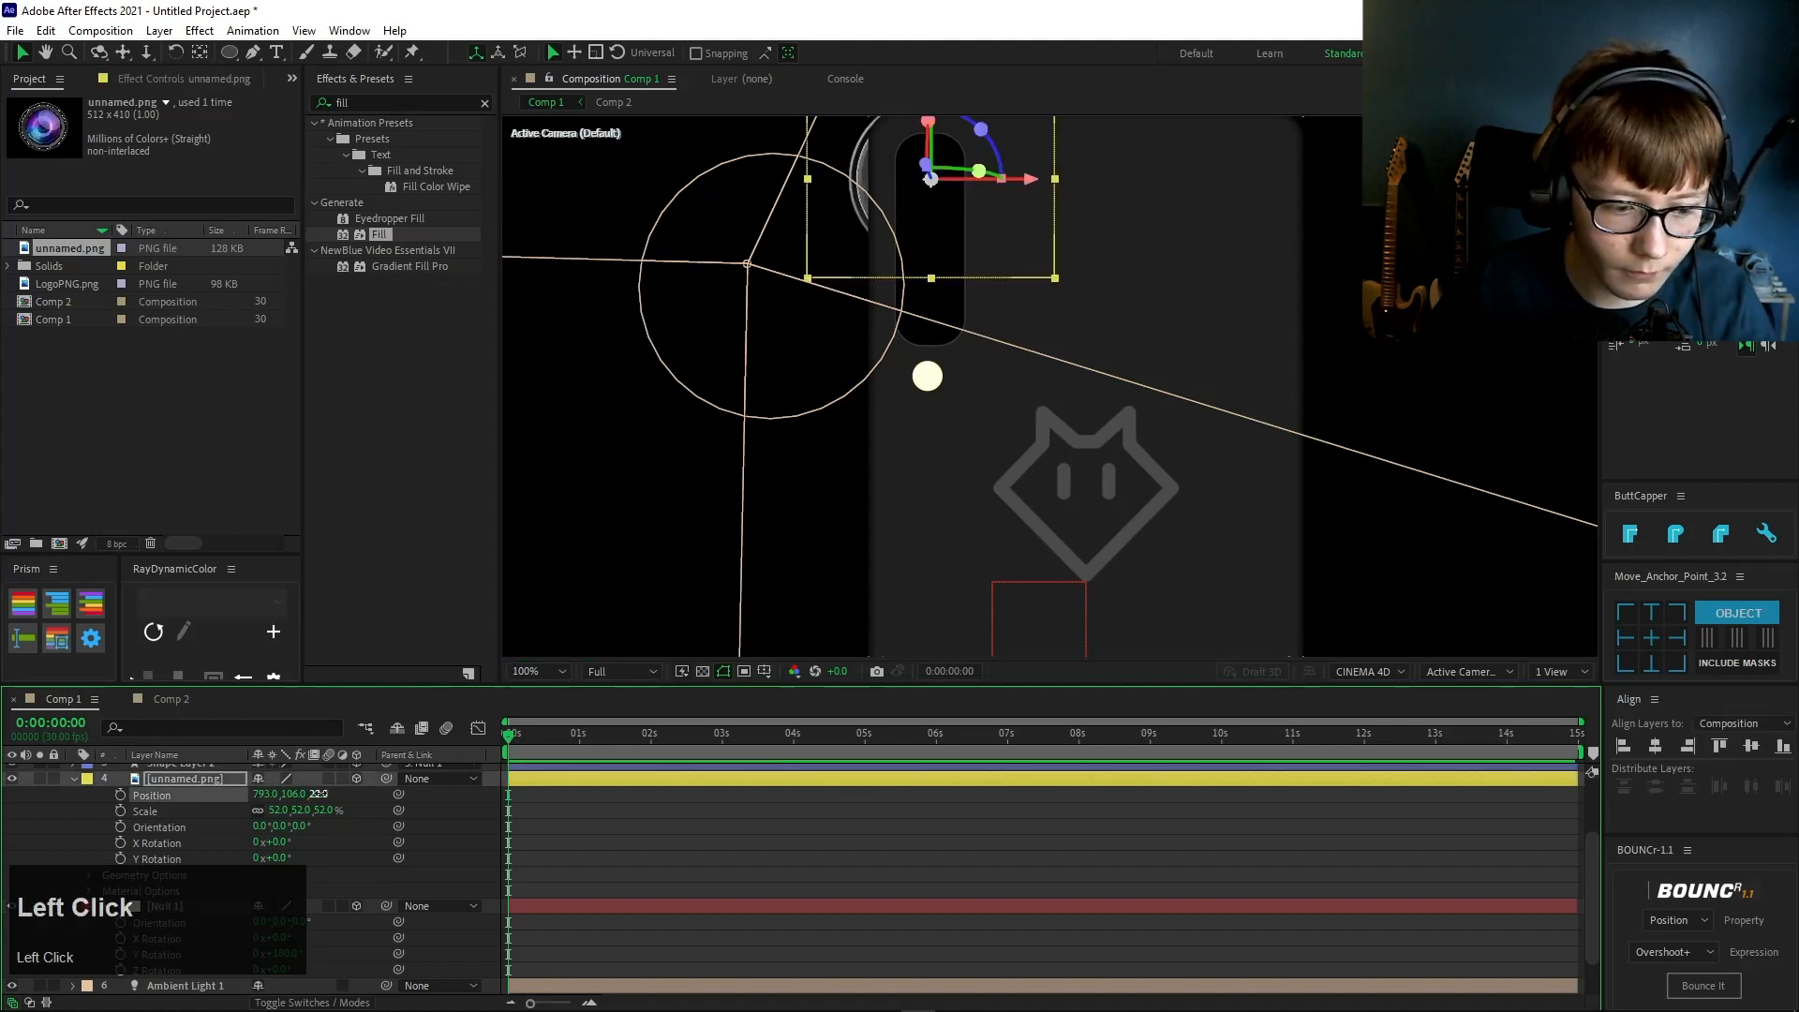
key(Left)
key(Left)
key(Return)
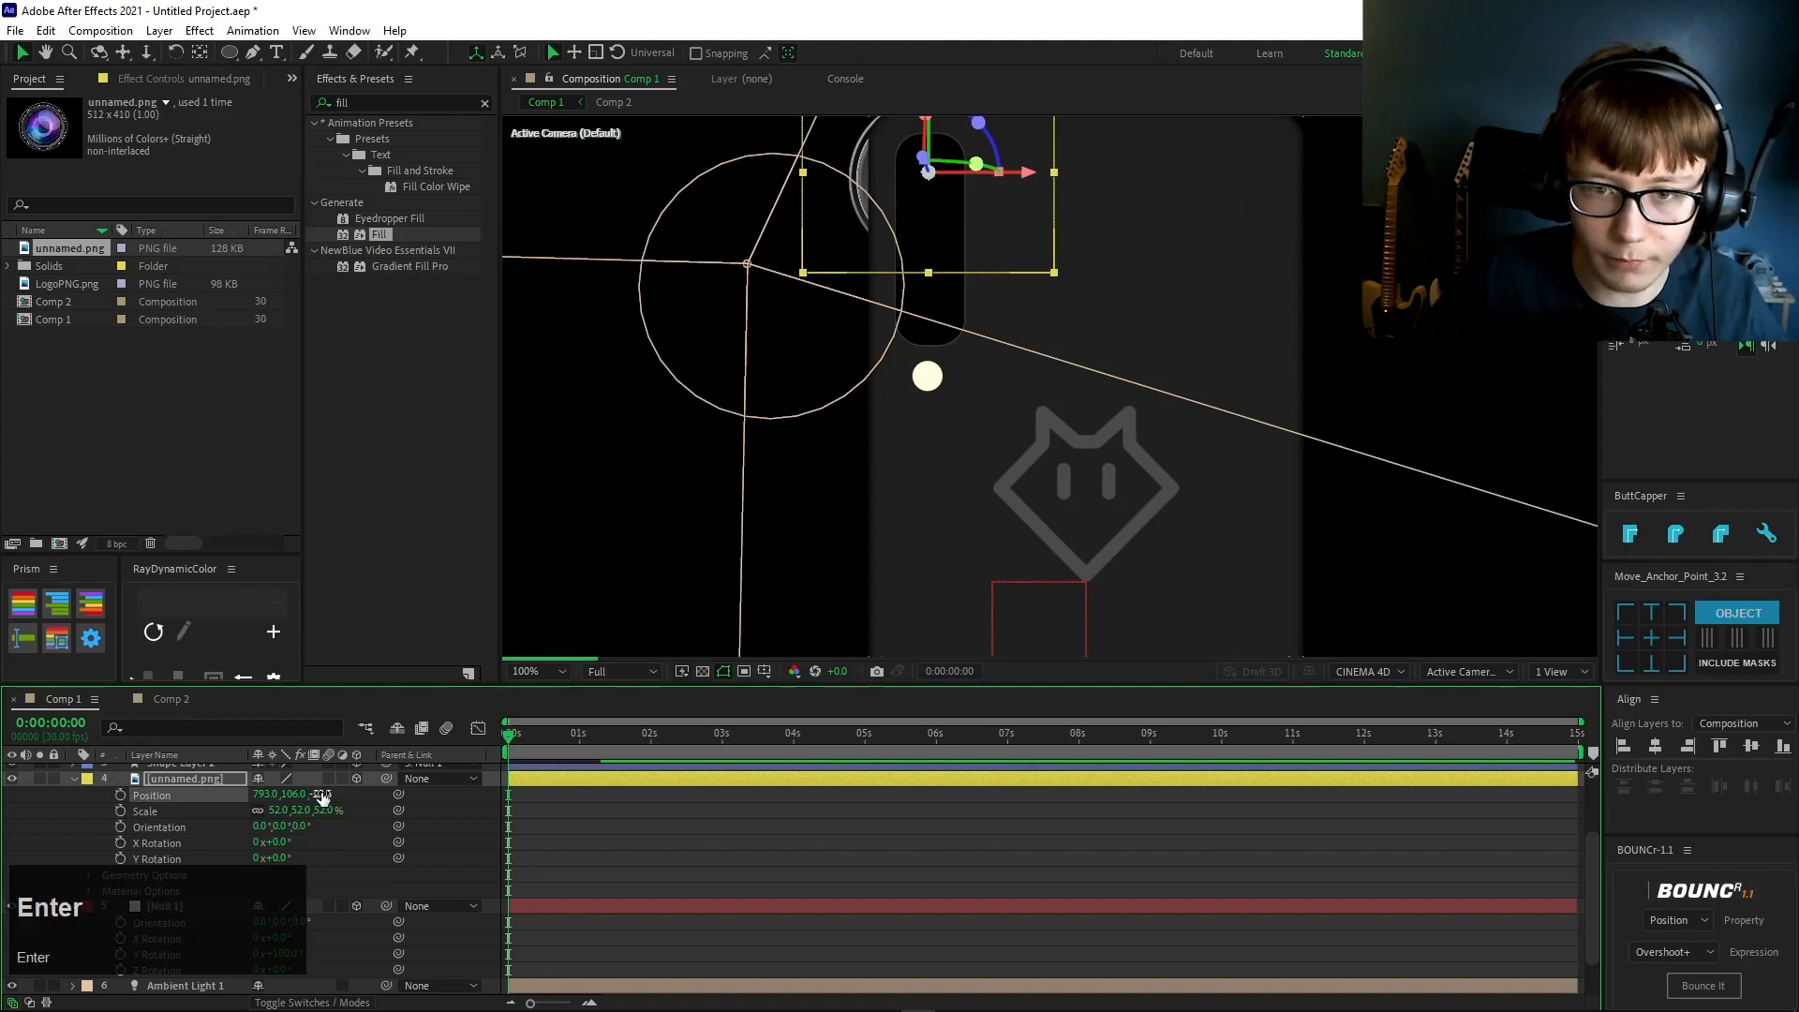
click(325, 794)
key(Down)
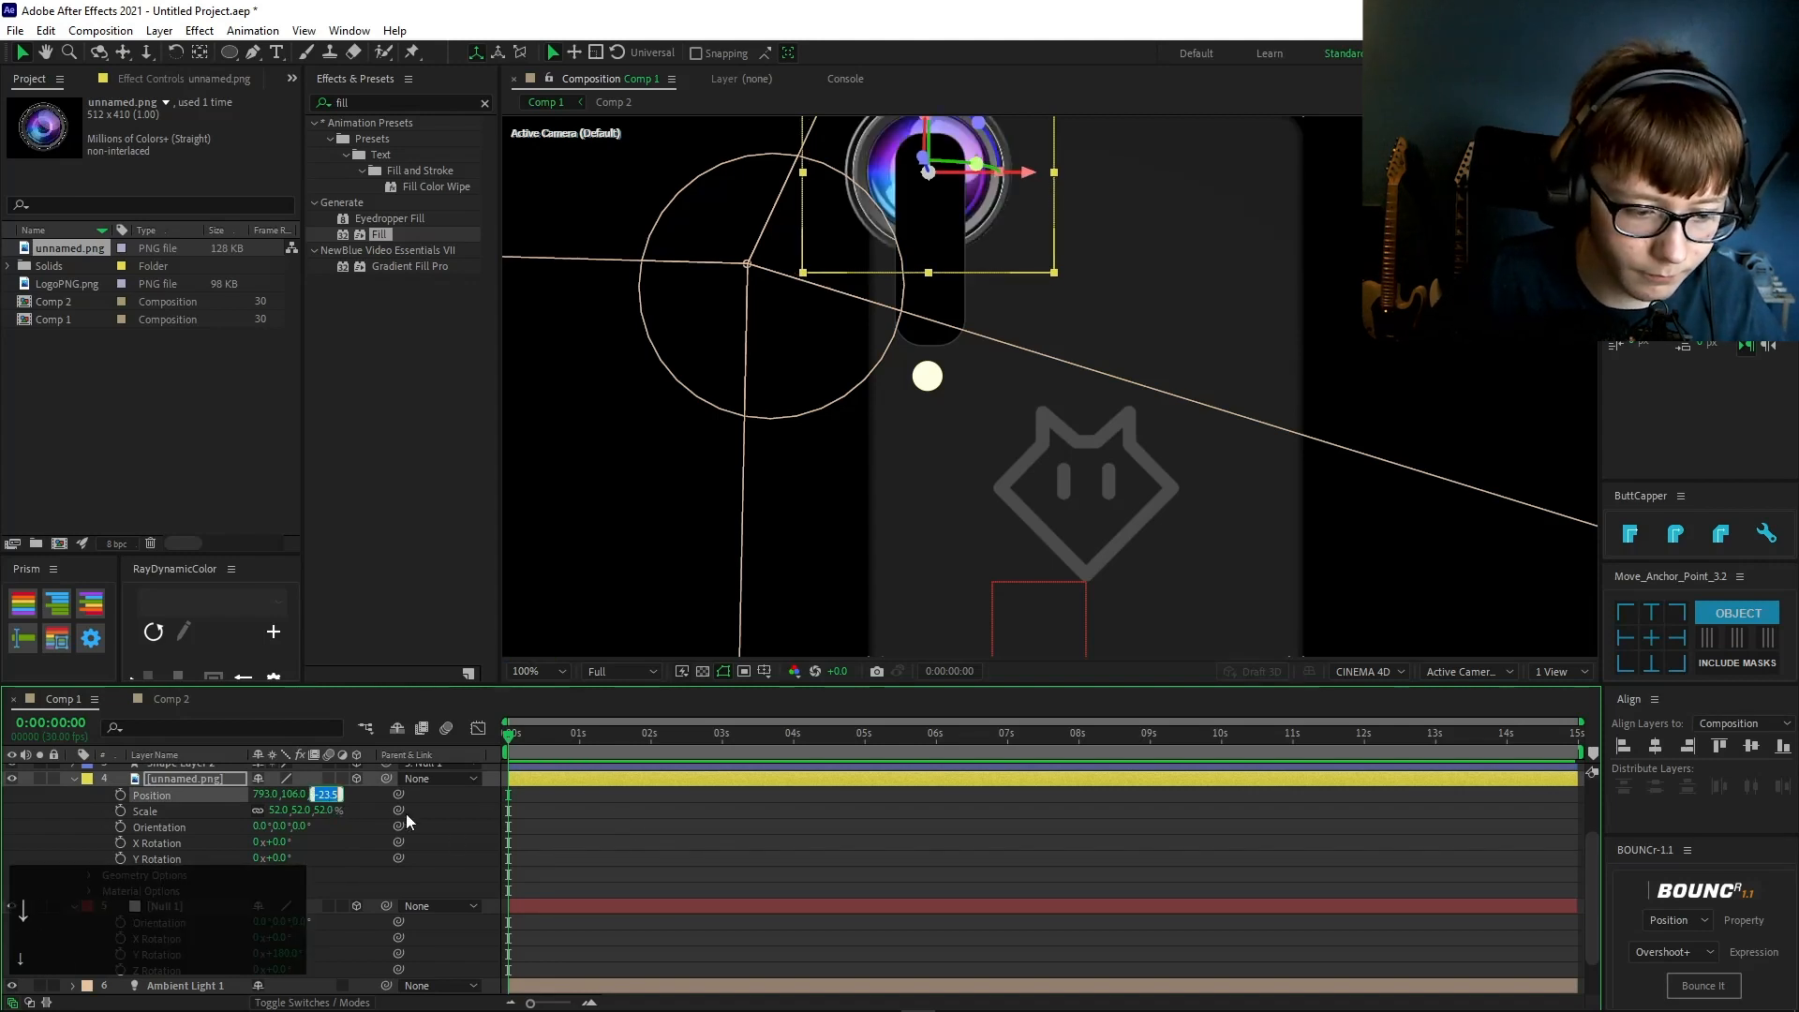
key(Down)
key(Down)
key(Down)
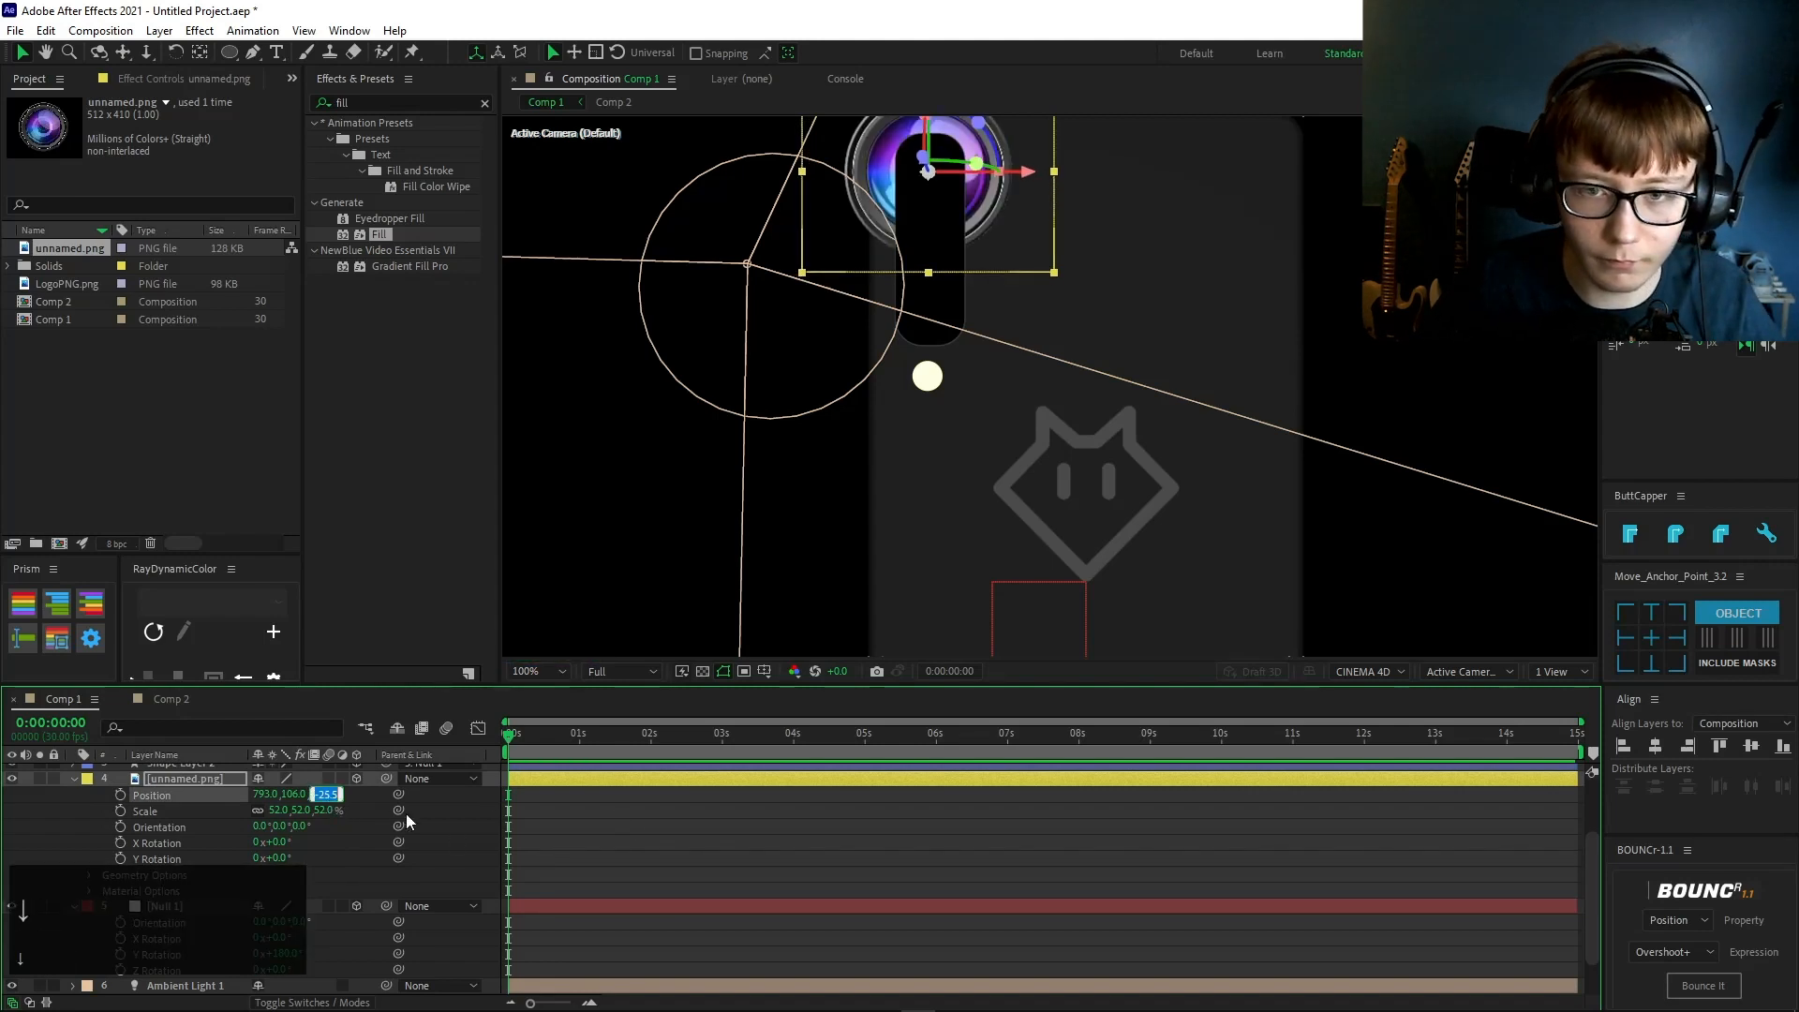
key(Up)
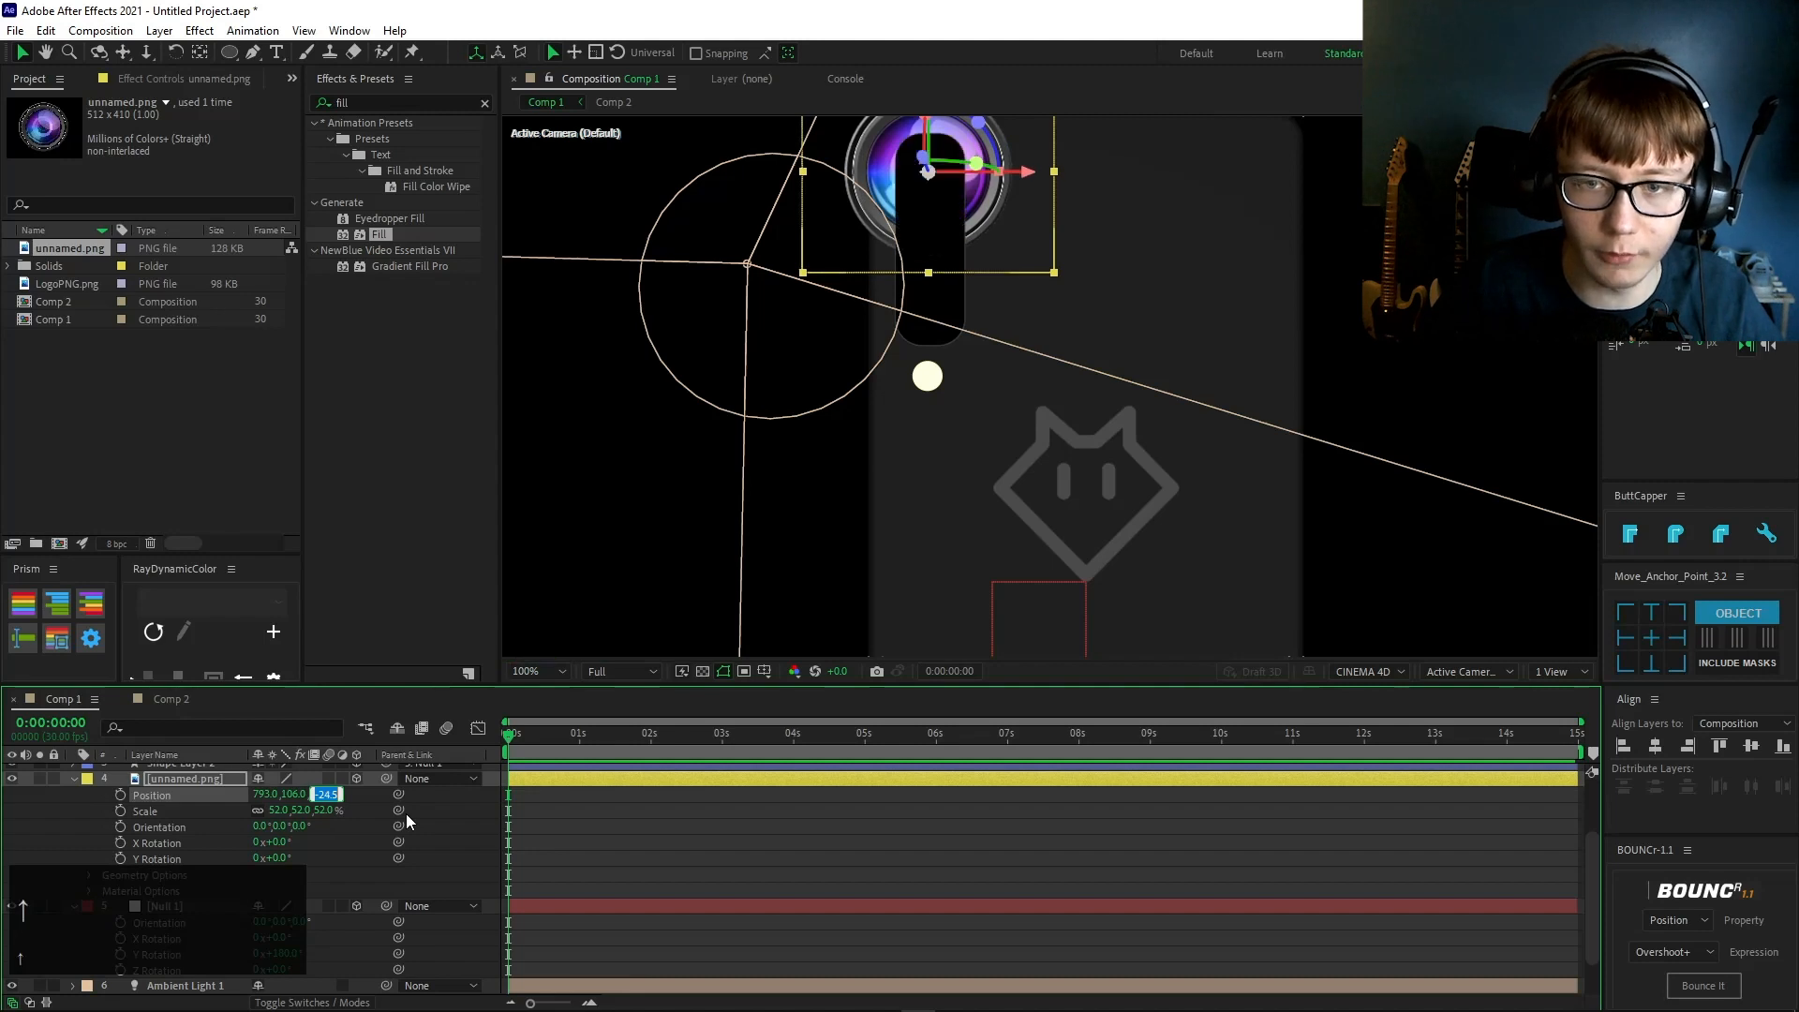
- Scale the lens image down to 13% and position it within the upper end of the camera bump, at about 795.5, 106
key(s)
key(s)
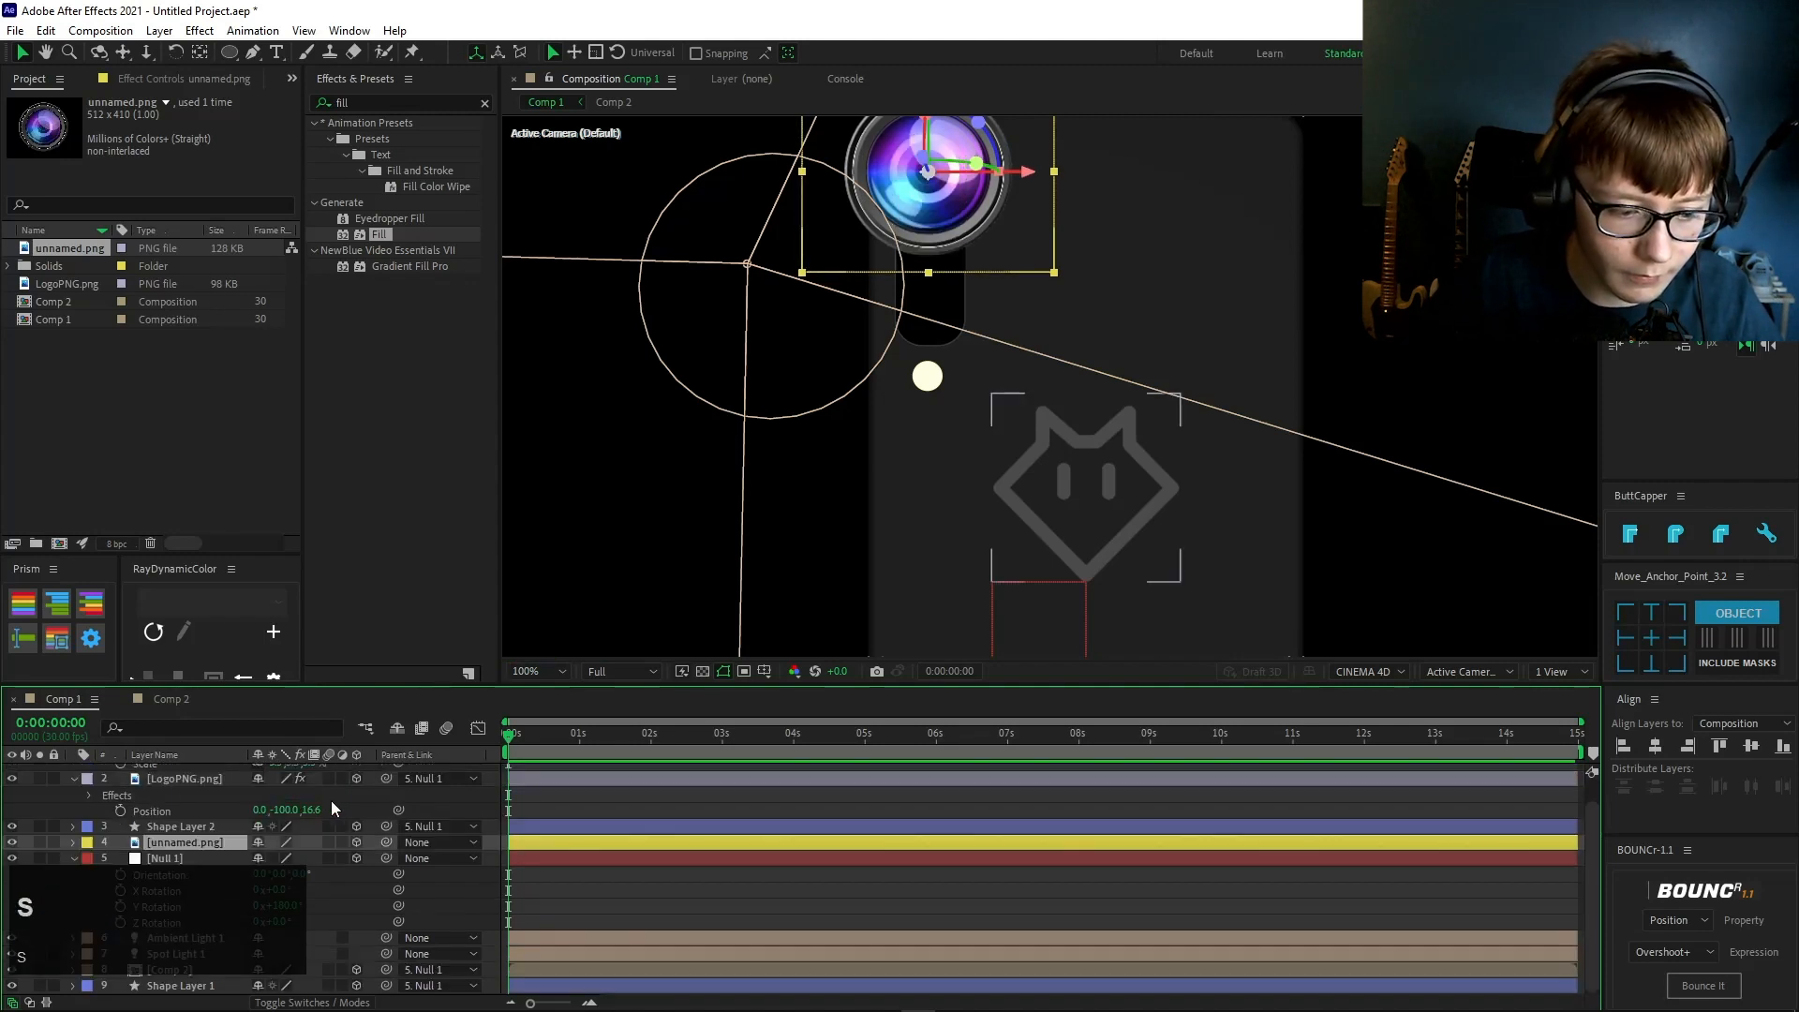
drag(306, 862, 241, 861)
scroll(714, 459, up, 1)
drag(1009, 188, 1161, 651)
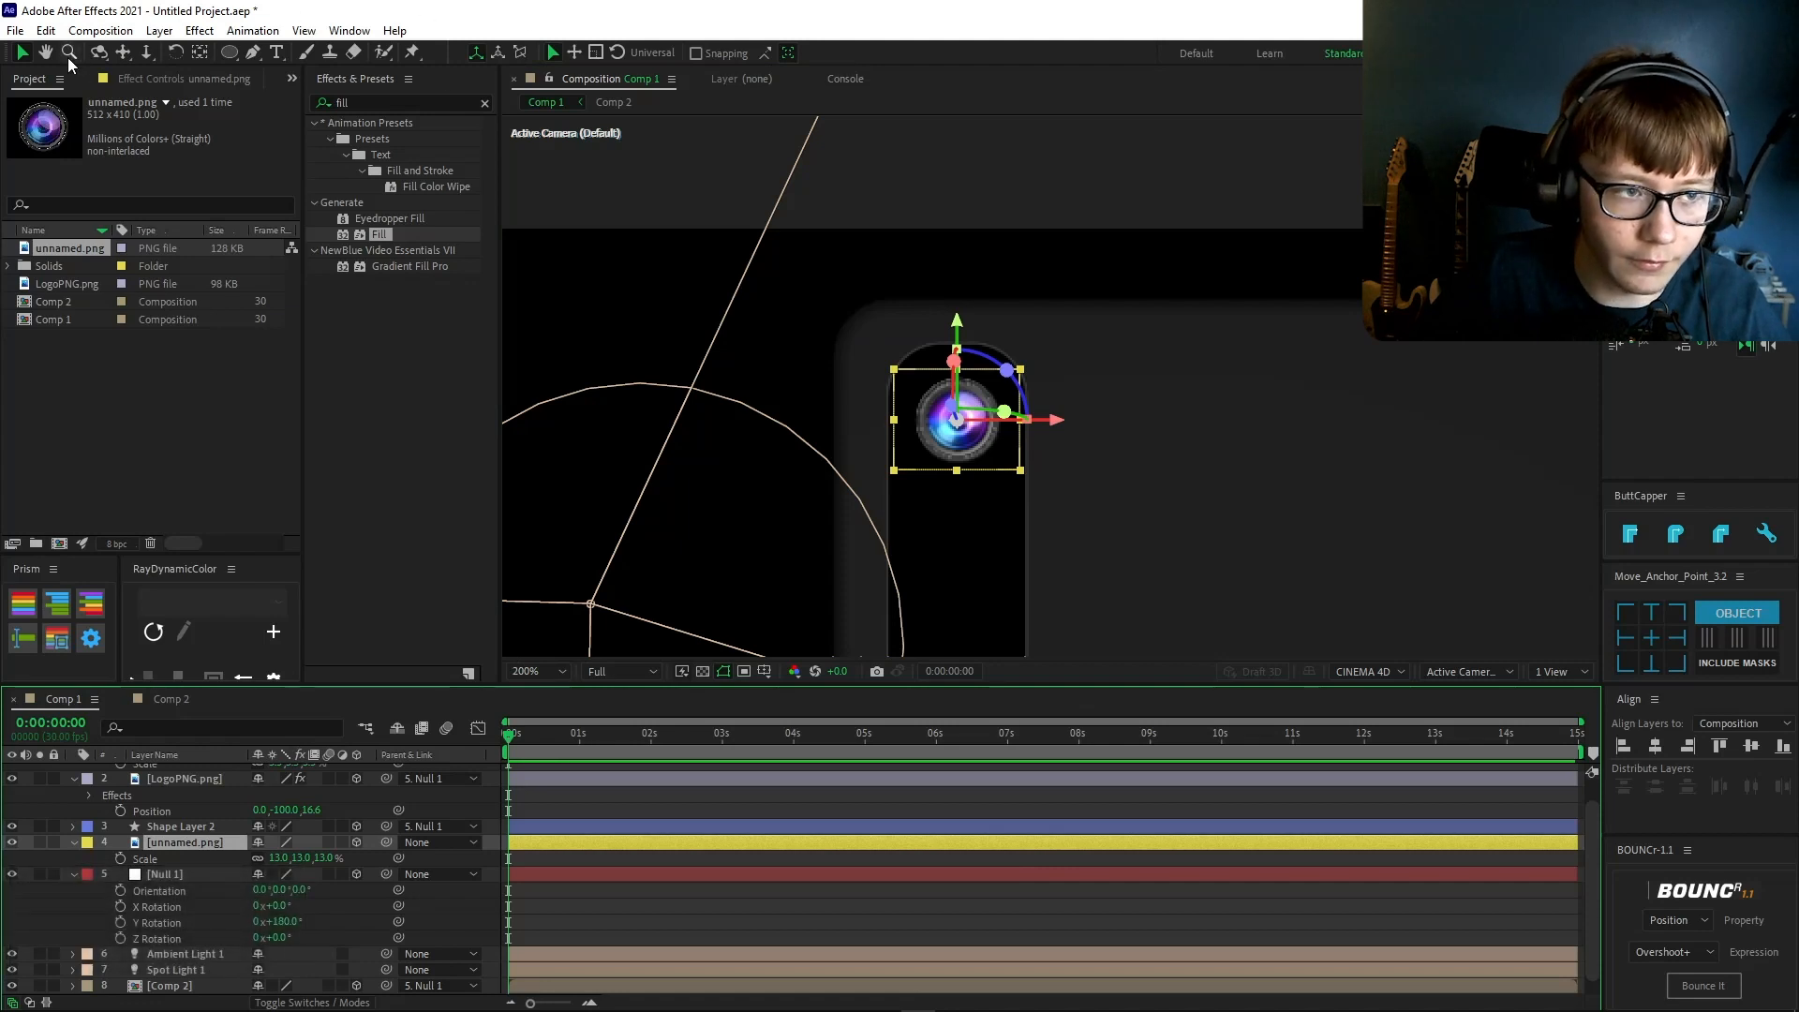
click(23, 54)
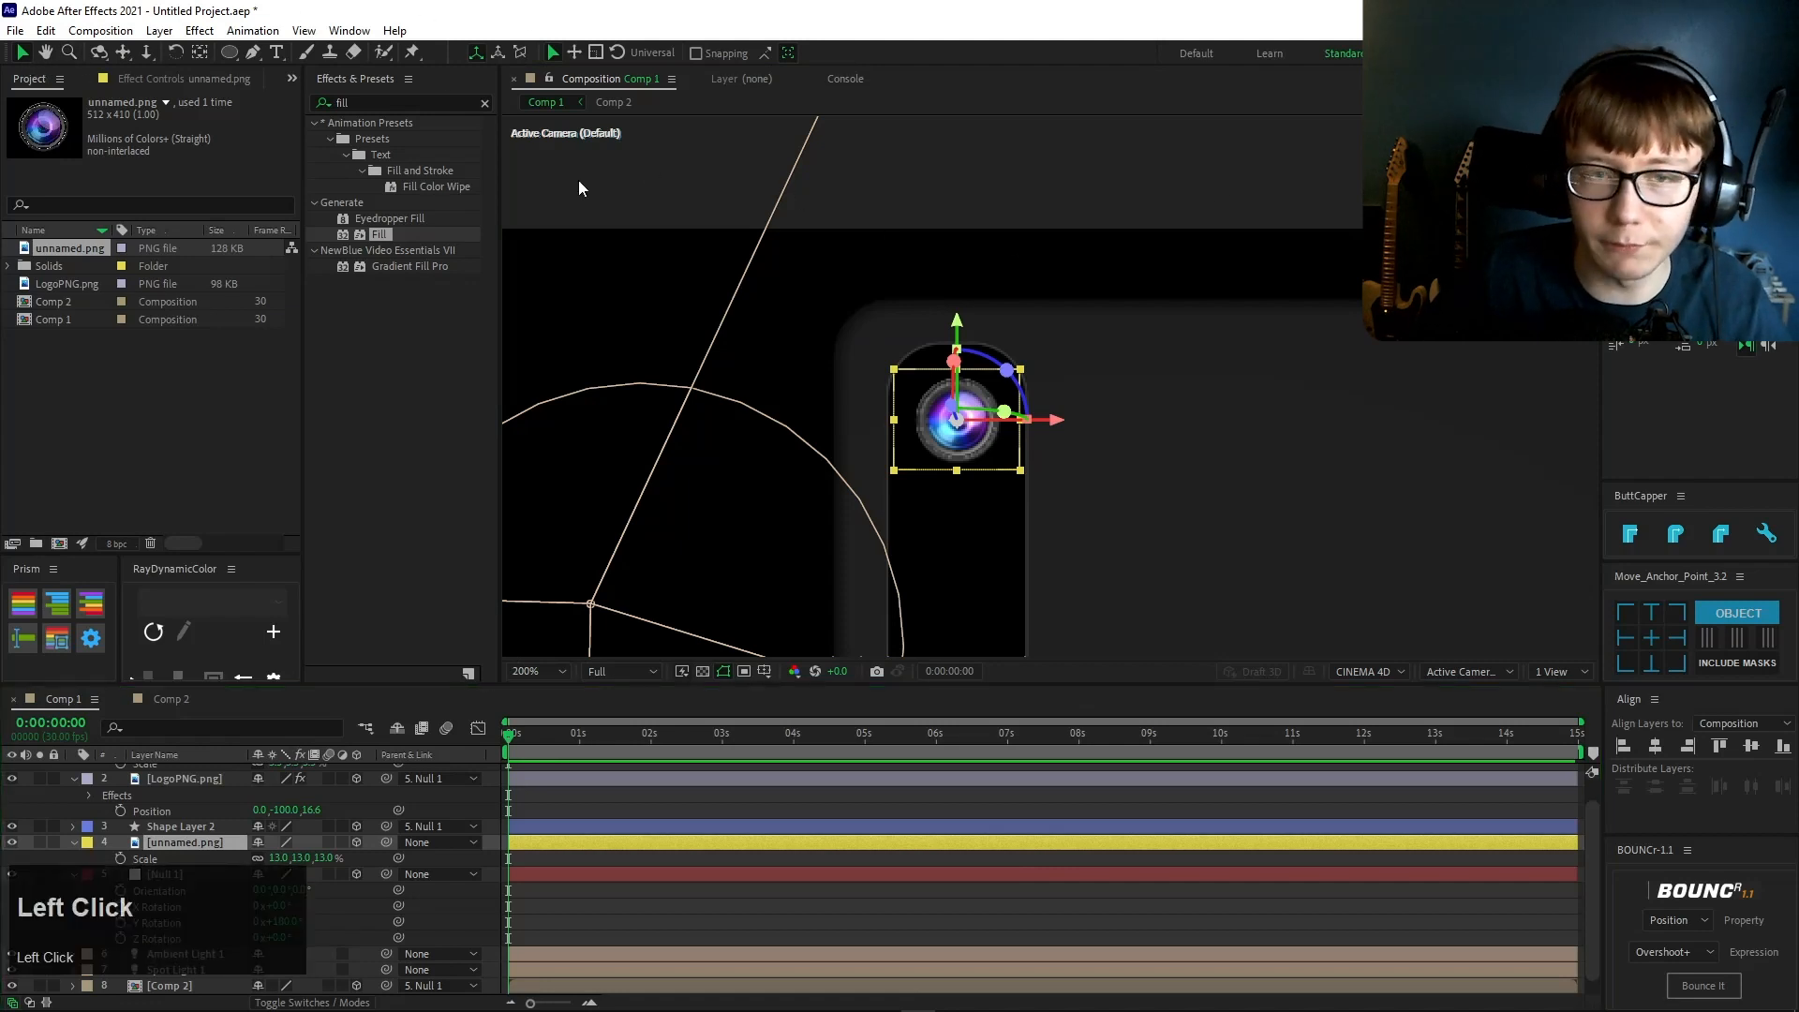
- Try the Fill effect on the lens image, remove it and apply Hue/Saturation instead
double_click(375, 232)
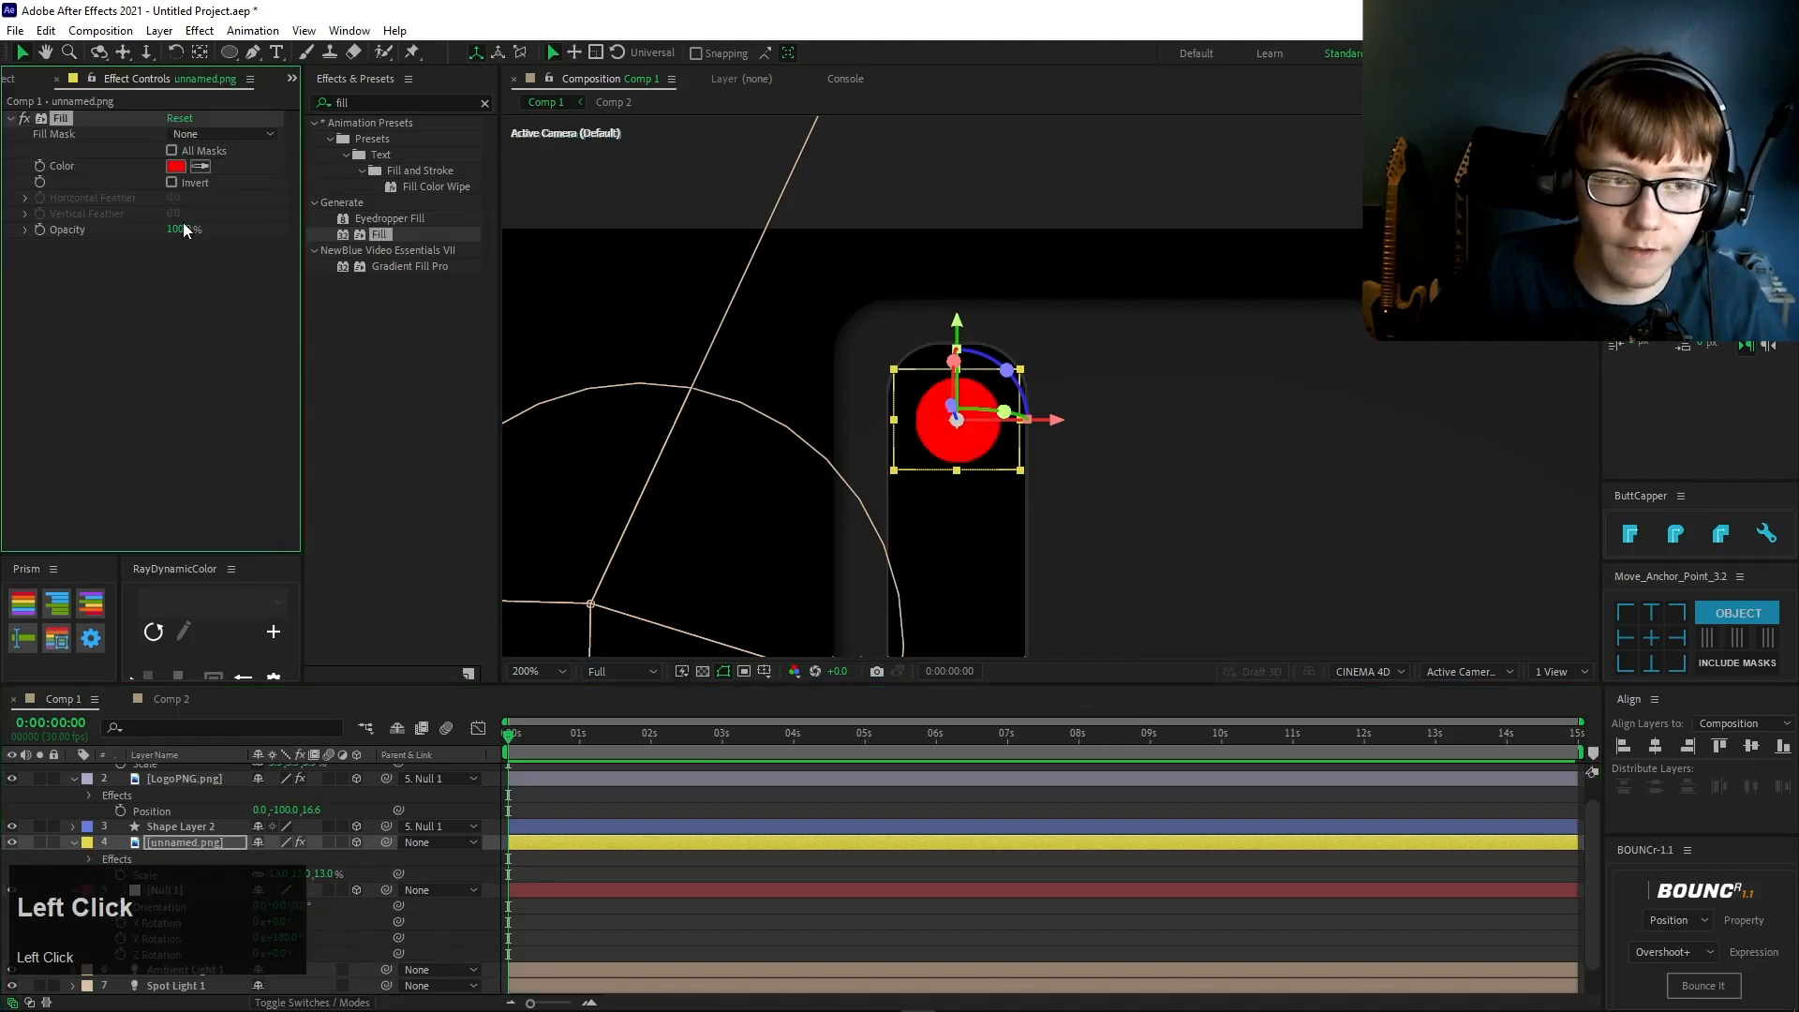
key(ctrl+x)
click(362, 103)
text(hue)
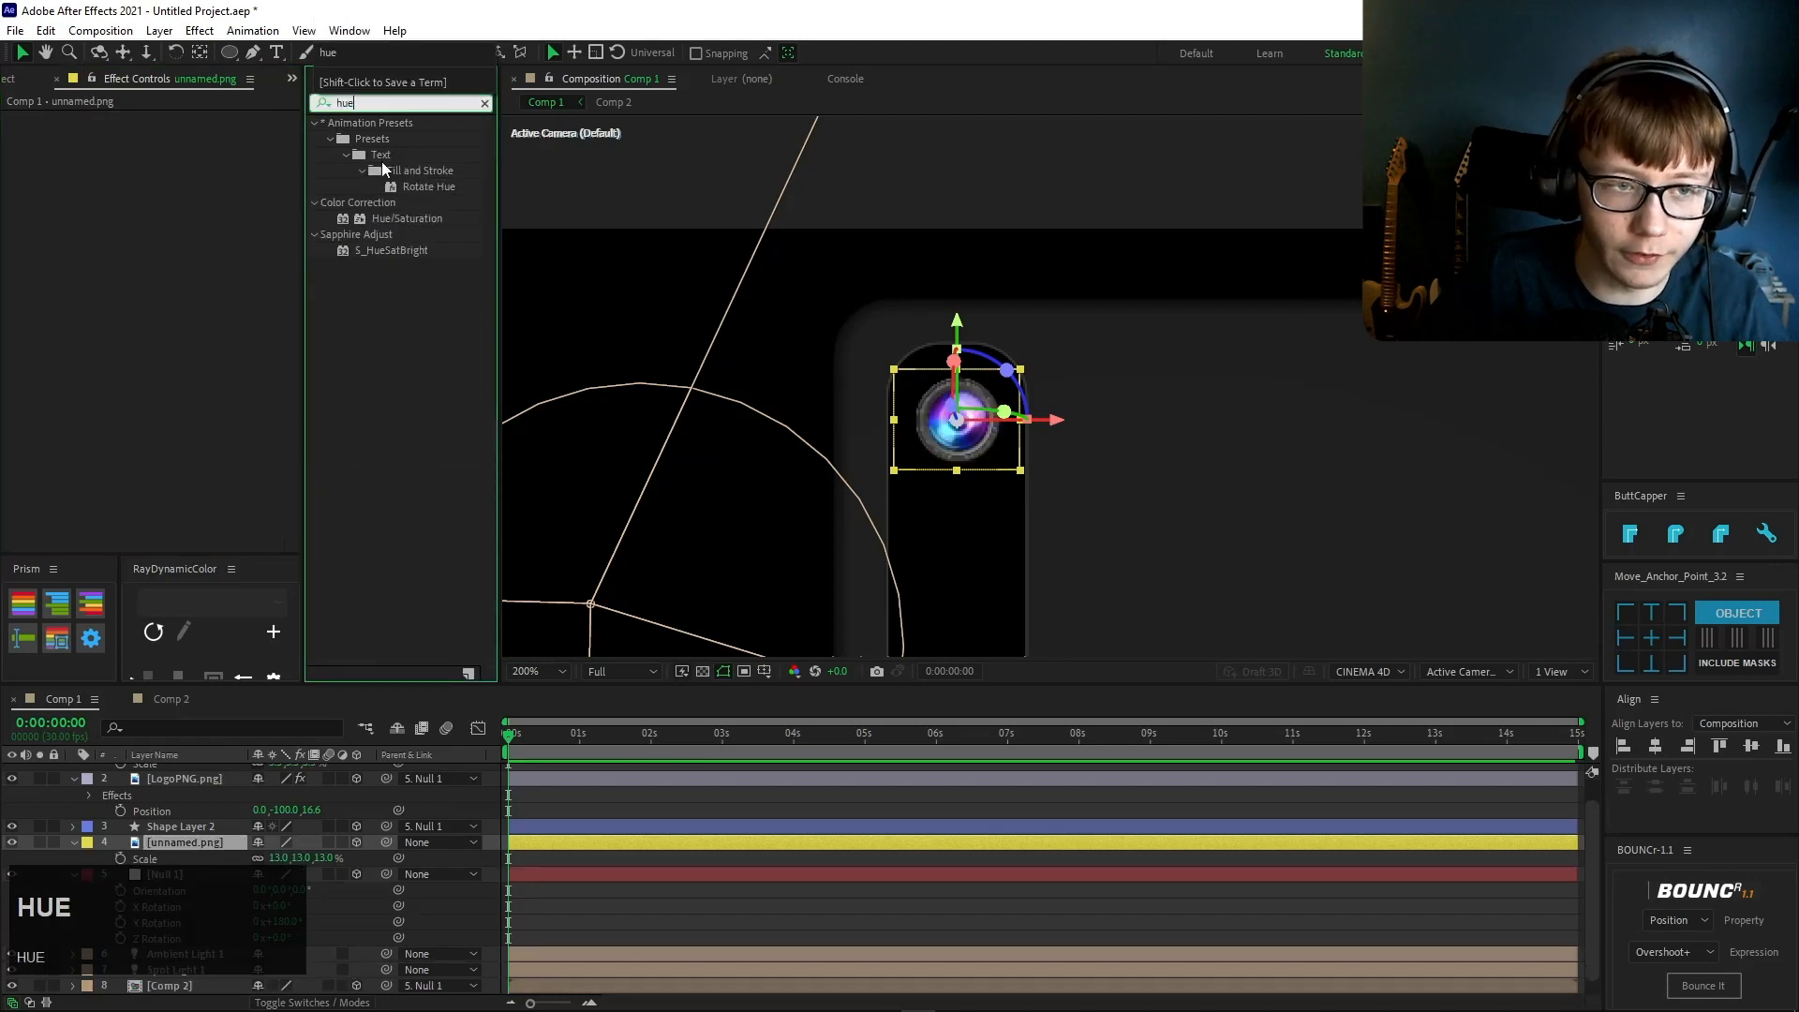
drag(403, 218, 132, 306)
- Set the lens image's Master Saturation to -67 and Master Lightness to -81
click(88, 287)
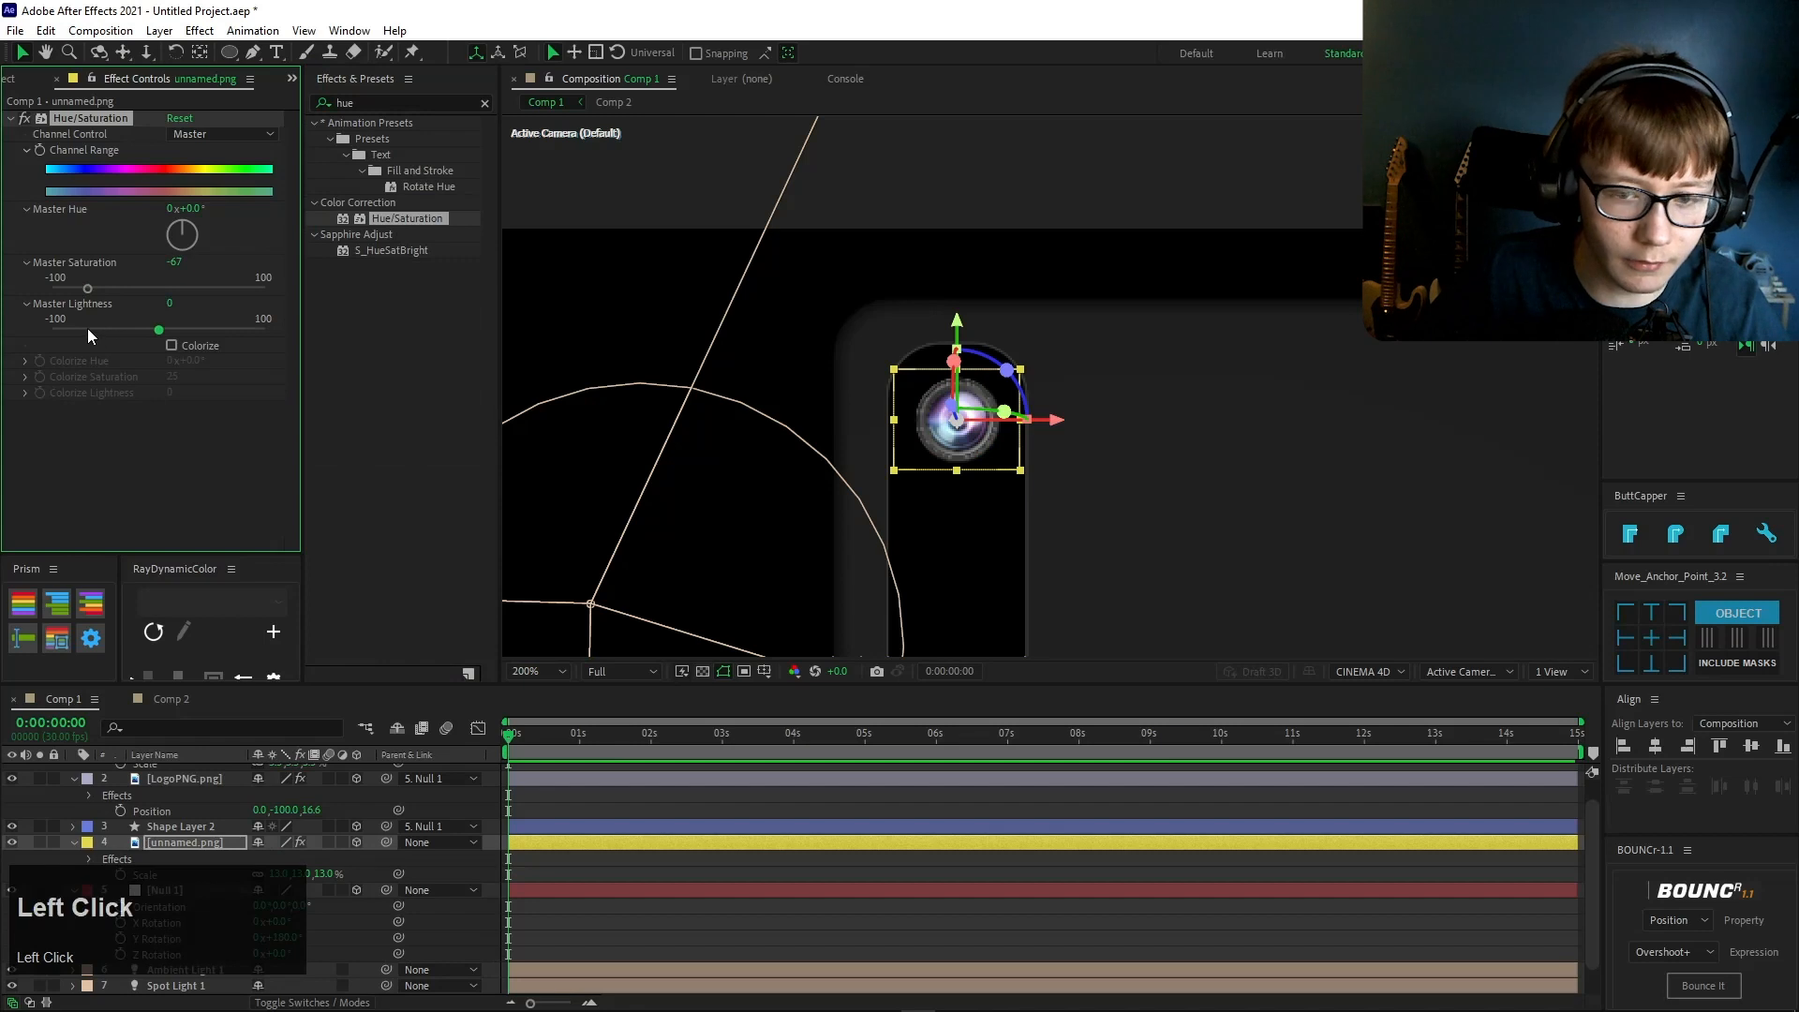
click(87, 330)
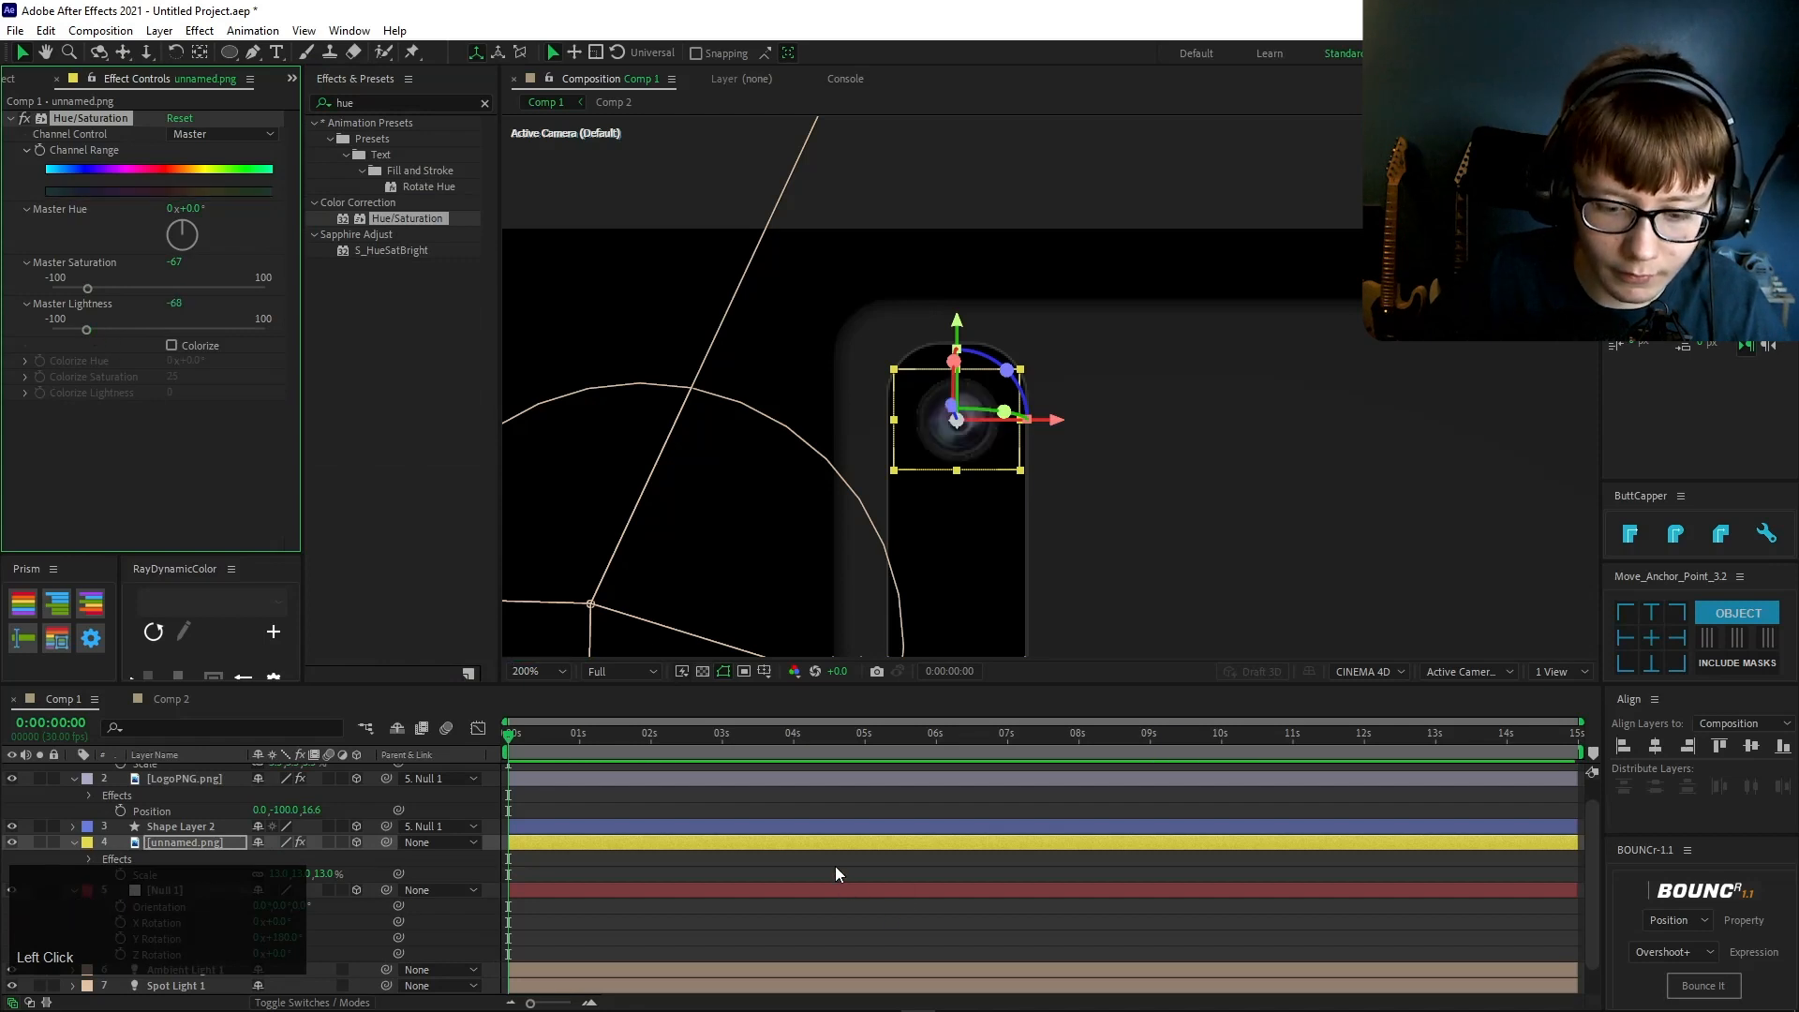
click(73, 330)
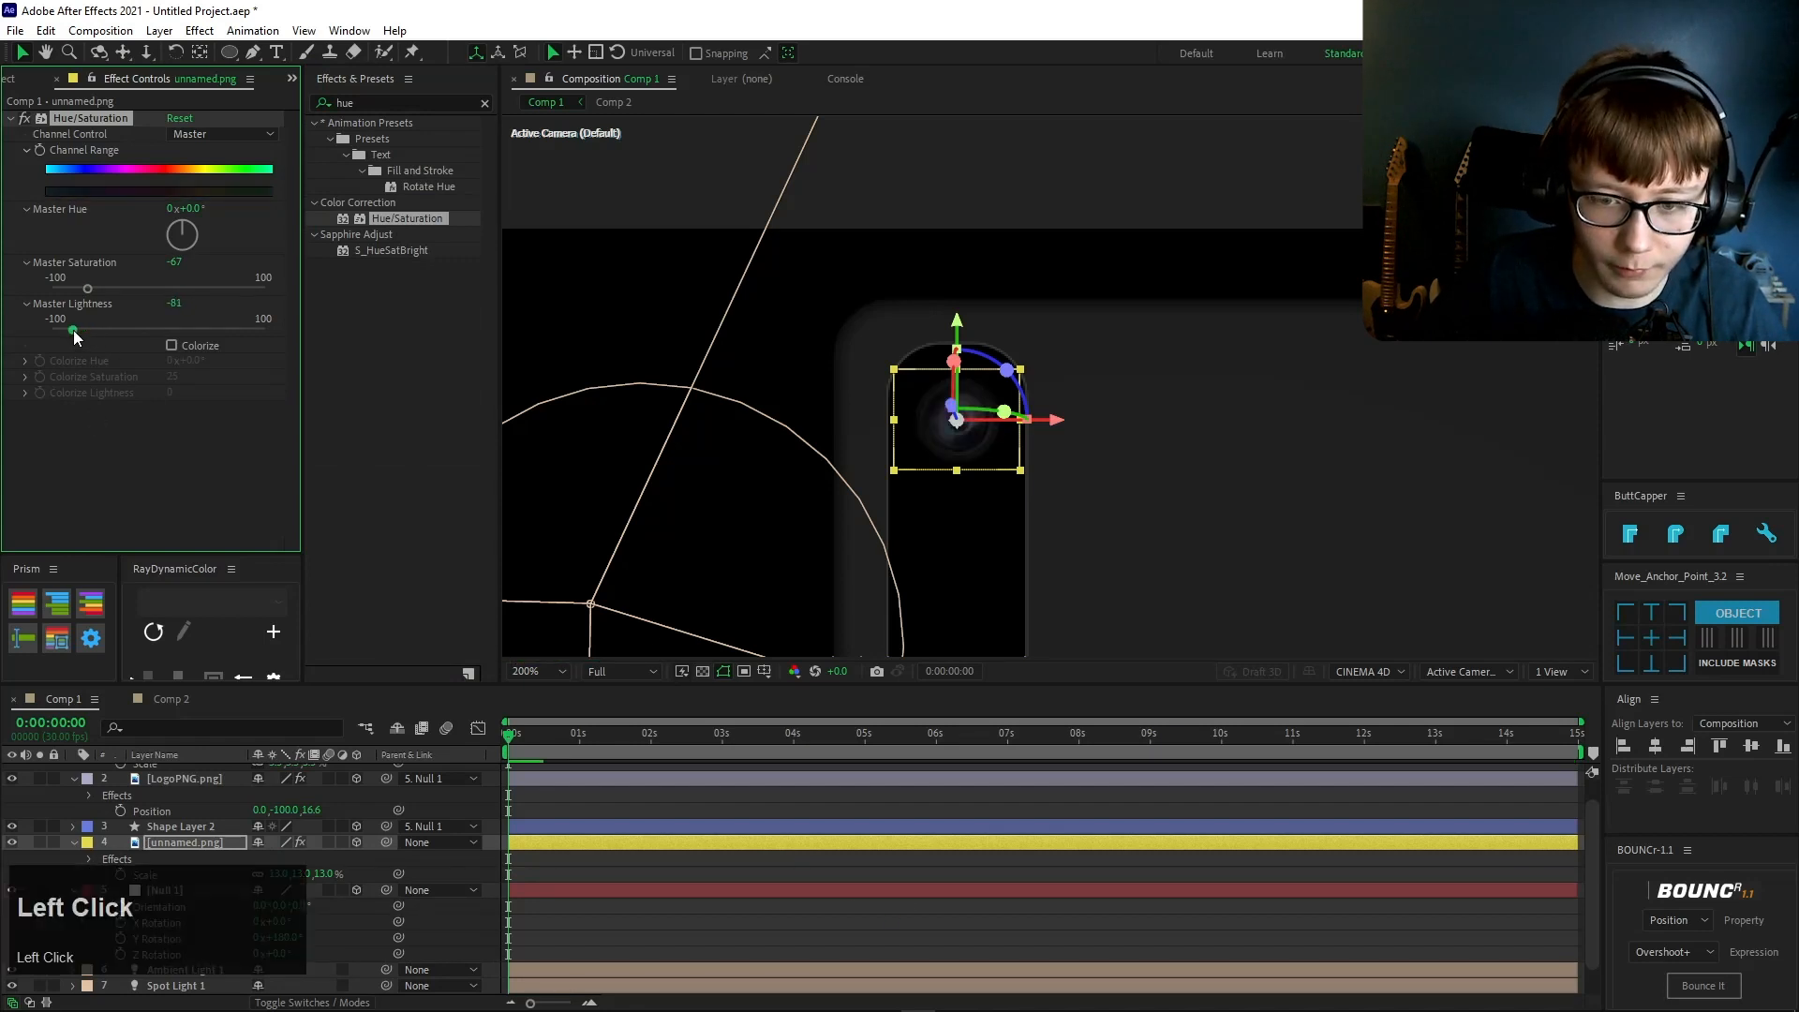
click(656, 918)
scroll(1226, 501, down, 4)
scroll(1224, 504, up, 4)
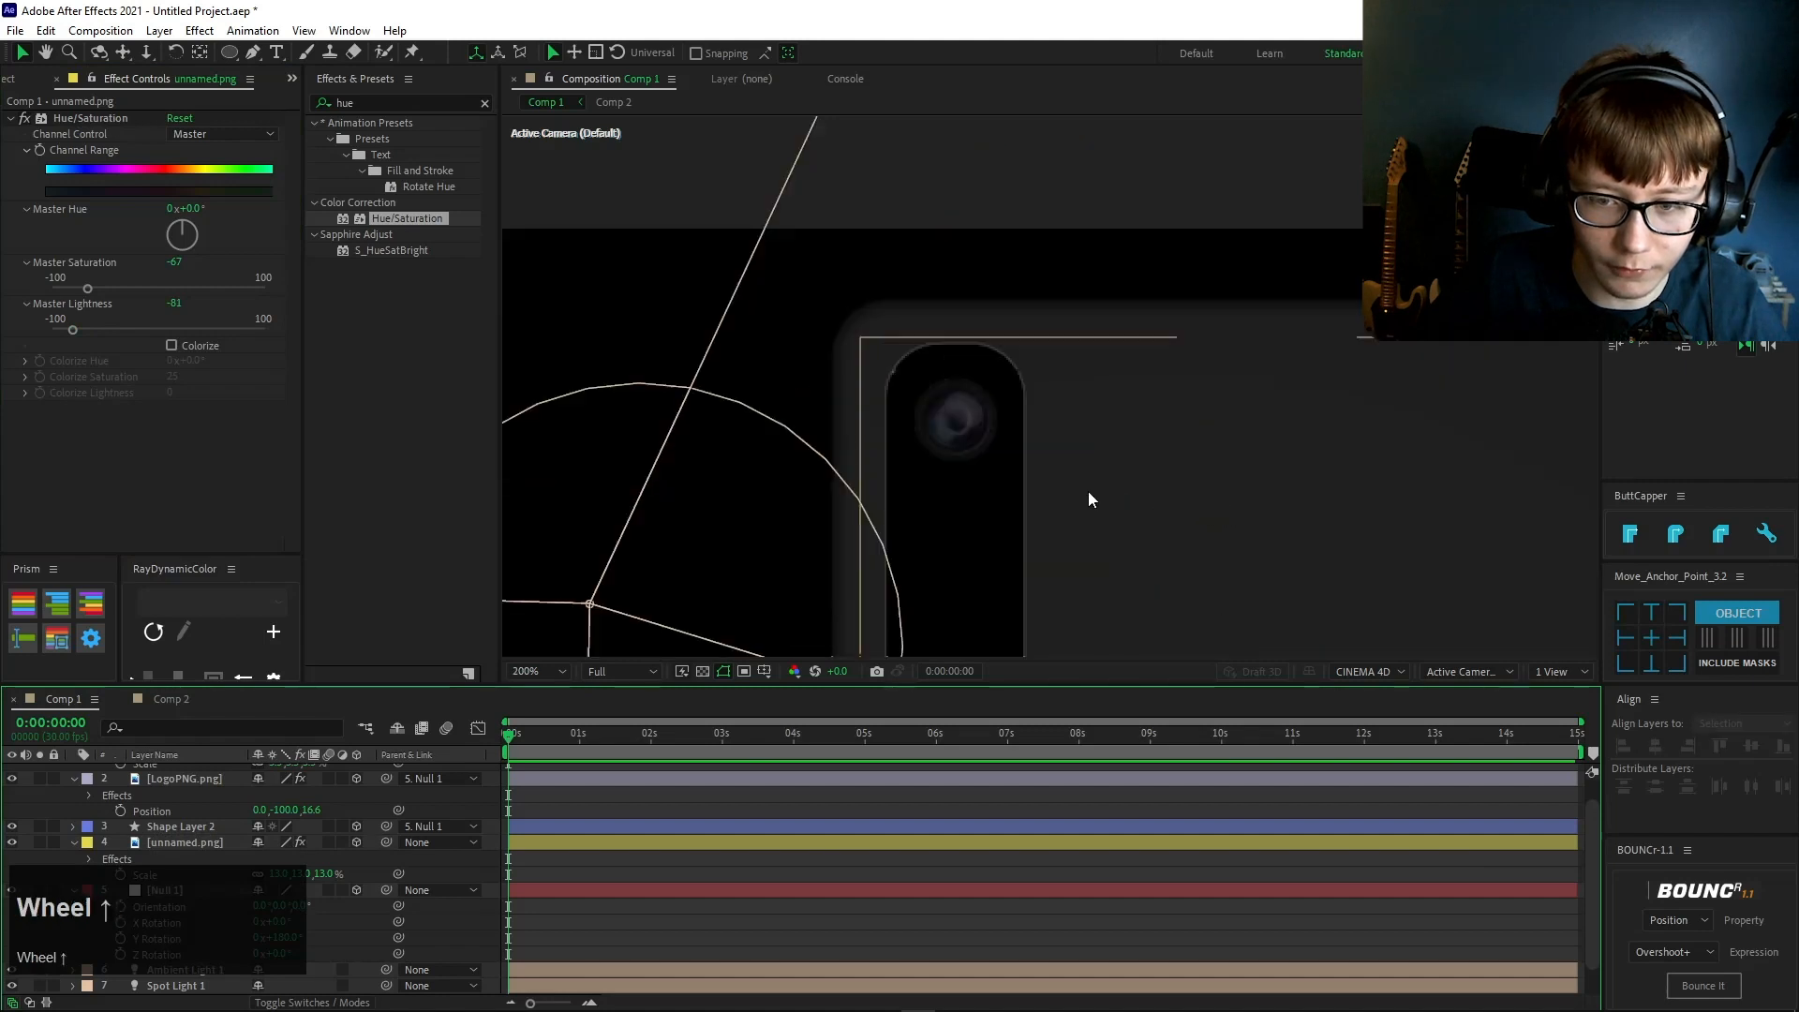
- Duplicate the unnamed.png lens layer and reveal the copy's position
middle_click(1008, 474)
click(851, 293)
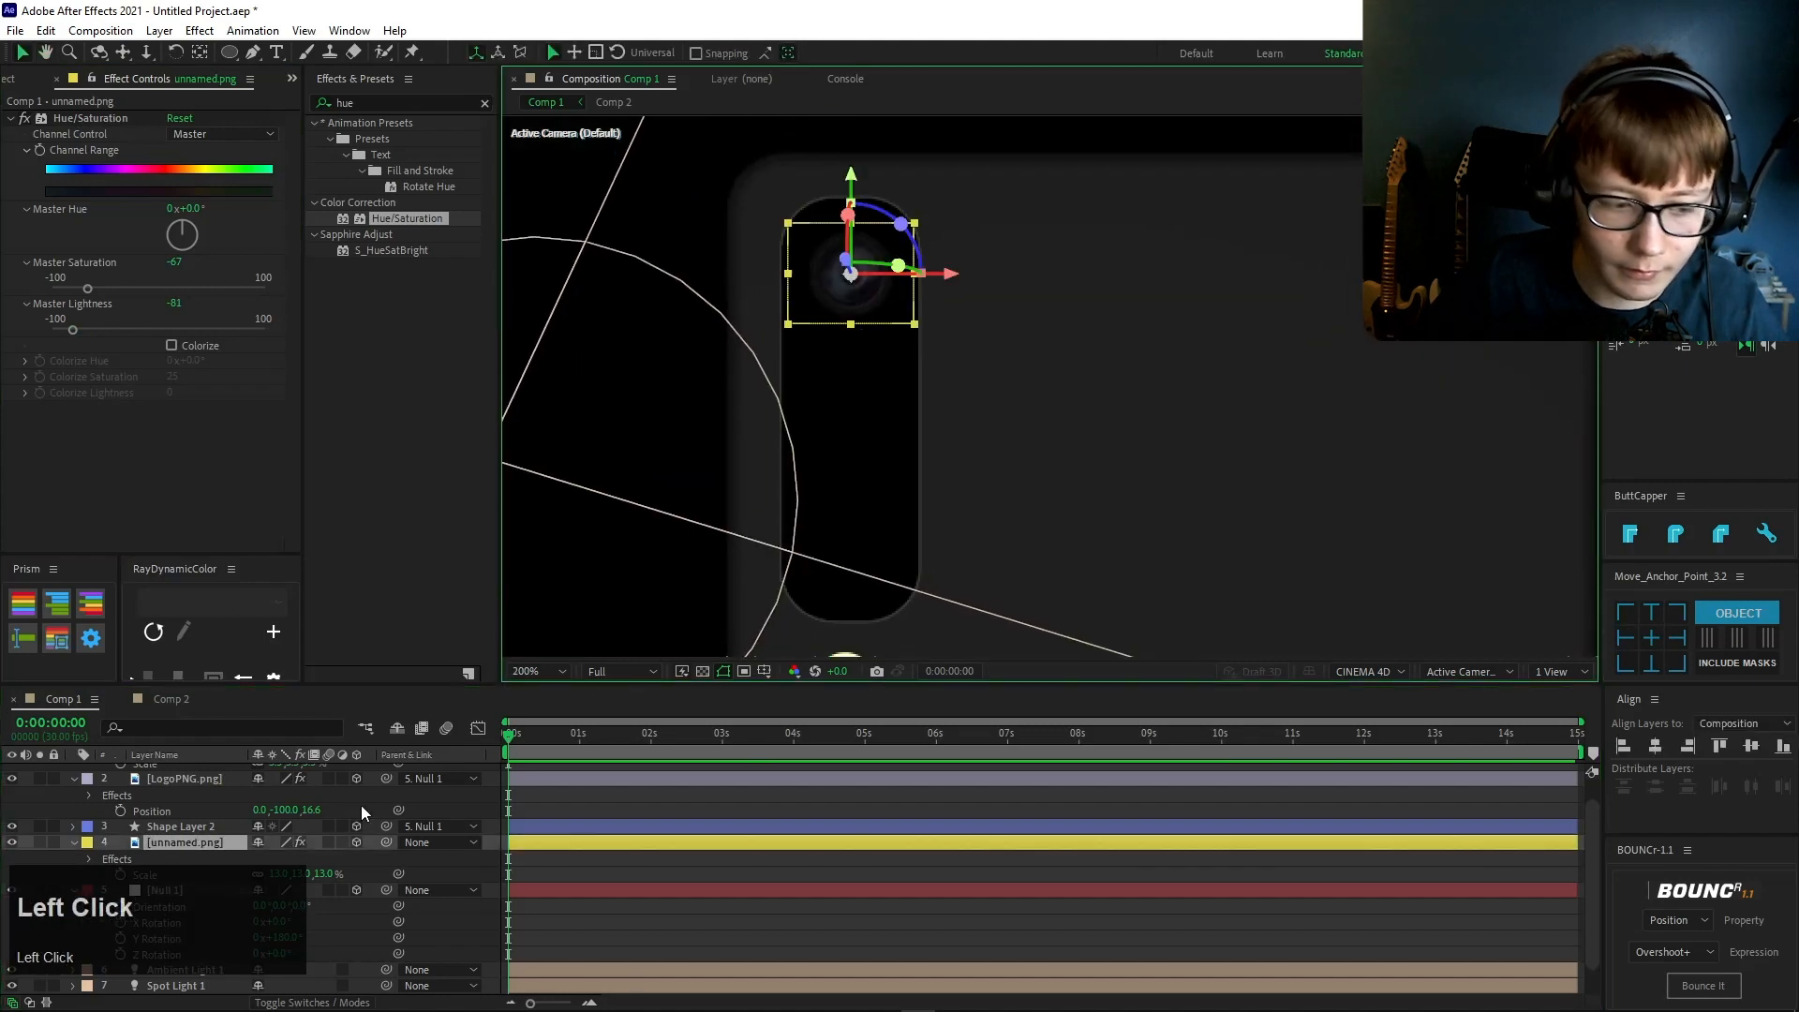
key(ctrl+d)
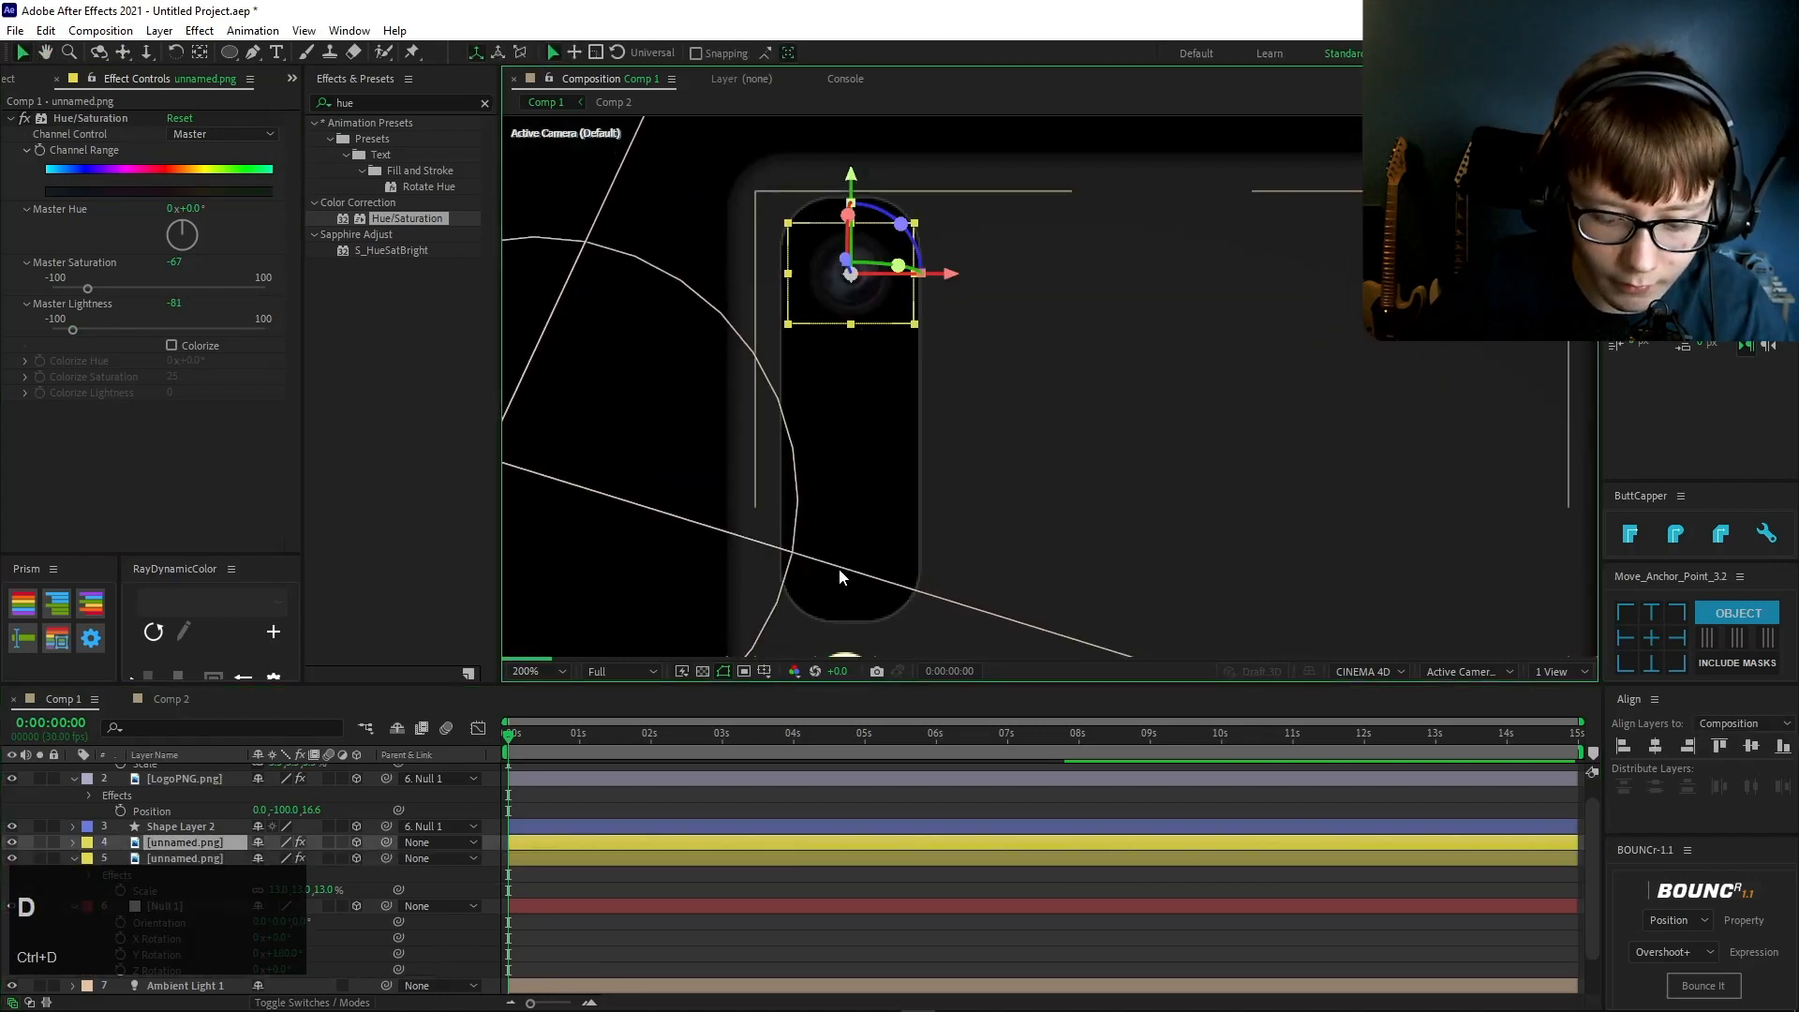
key(p)
click(322, 858)
key(Right)
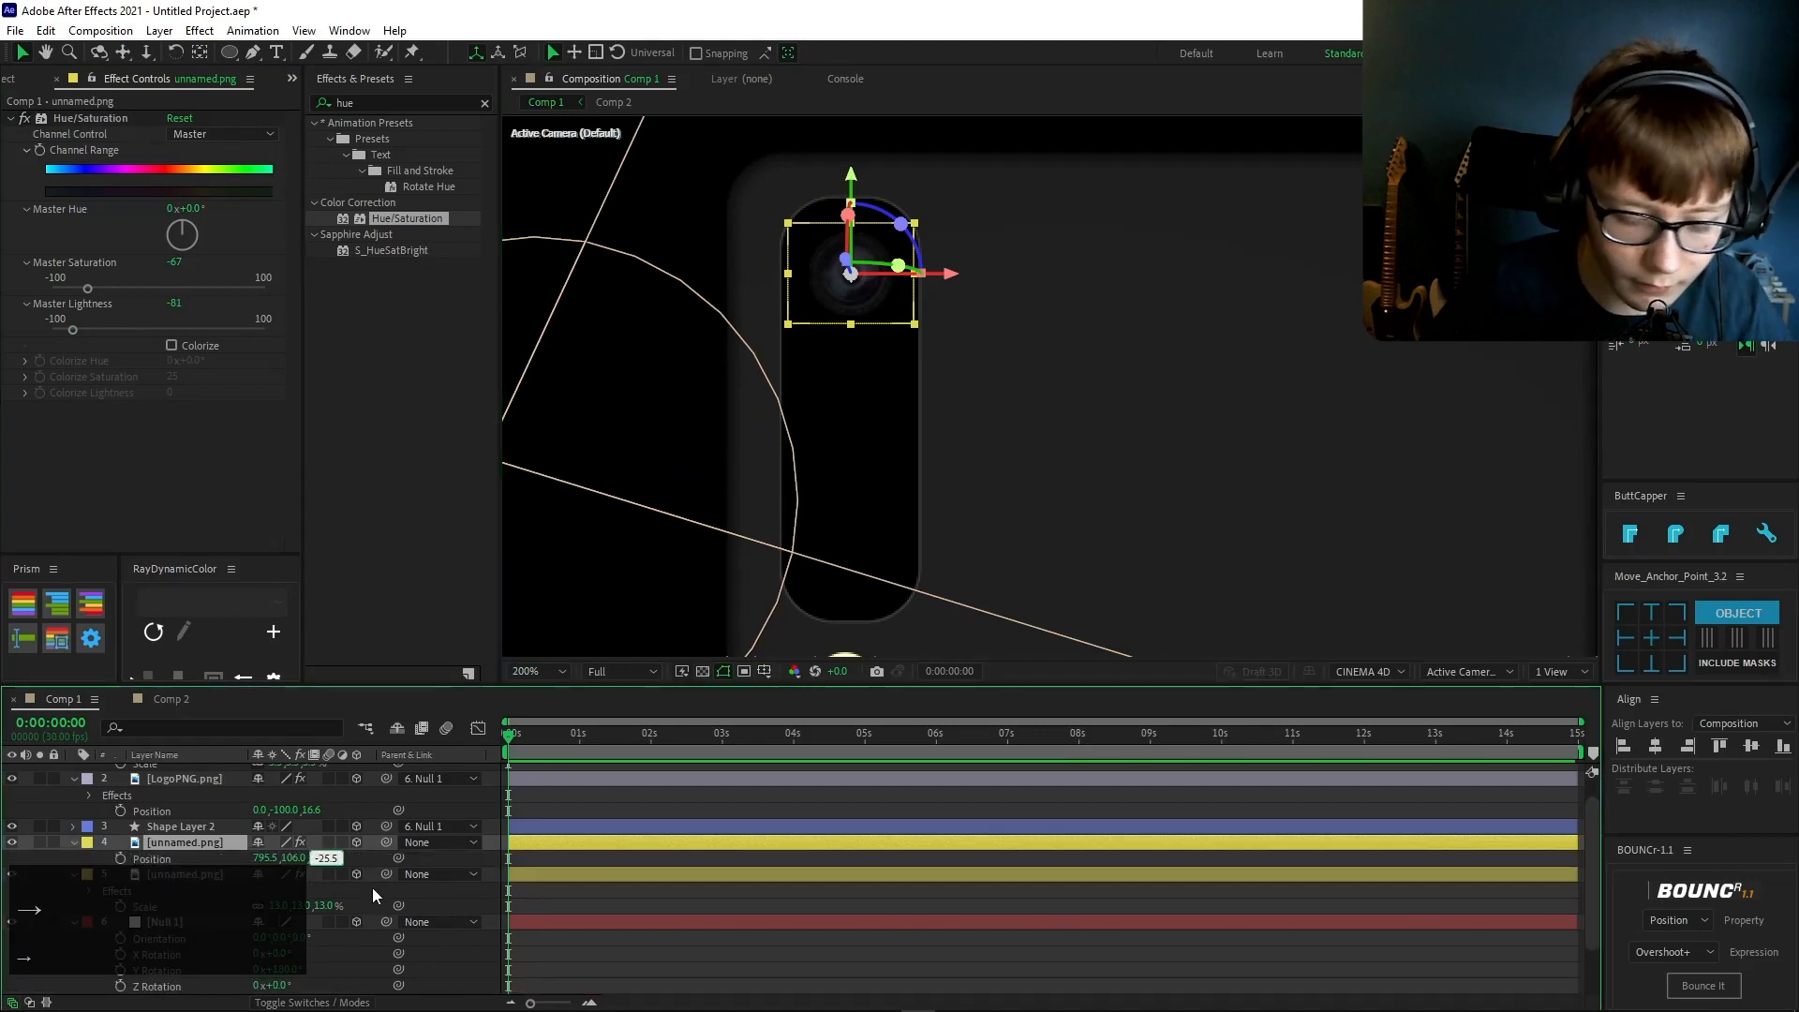
click(296, 858)
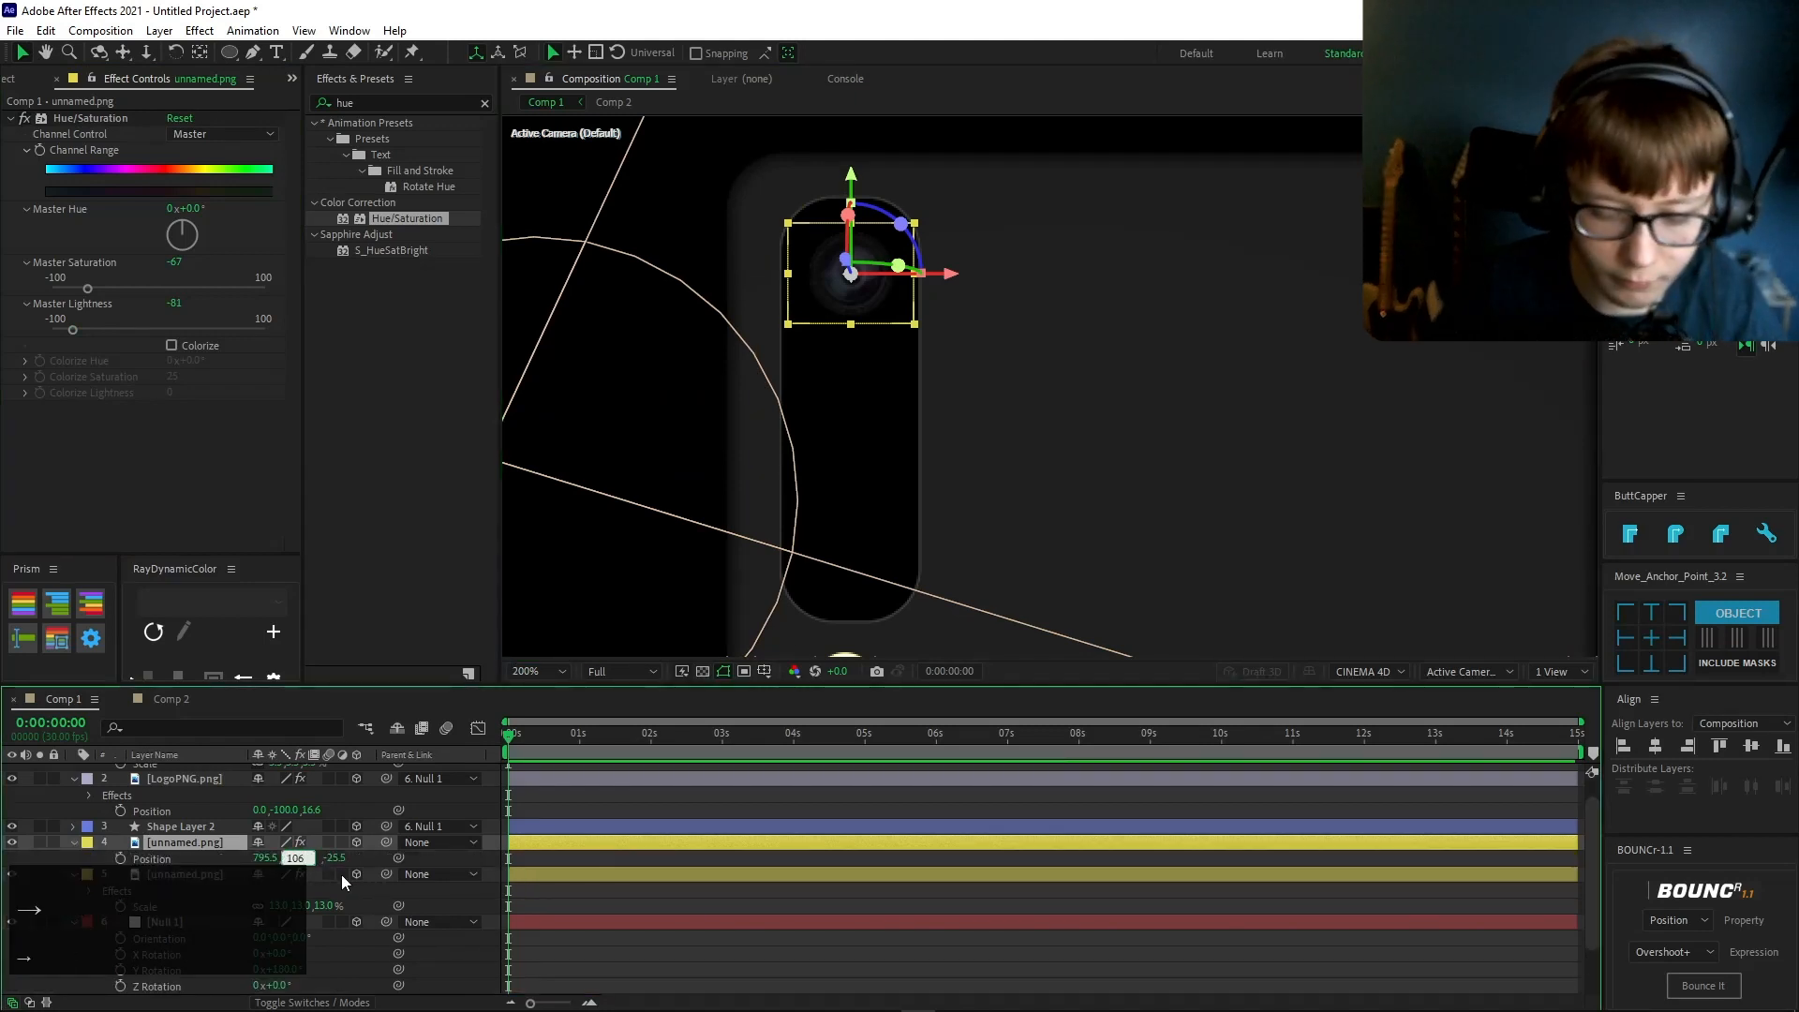
text(-20)
key(Return)
key(ctrl+z)
- Move the lens copy 70 px down the camera bump by setting its Y position to 176
click(296, 859)
key(Right)
text(+)
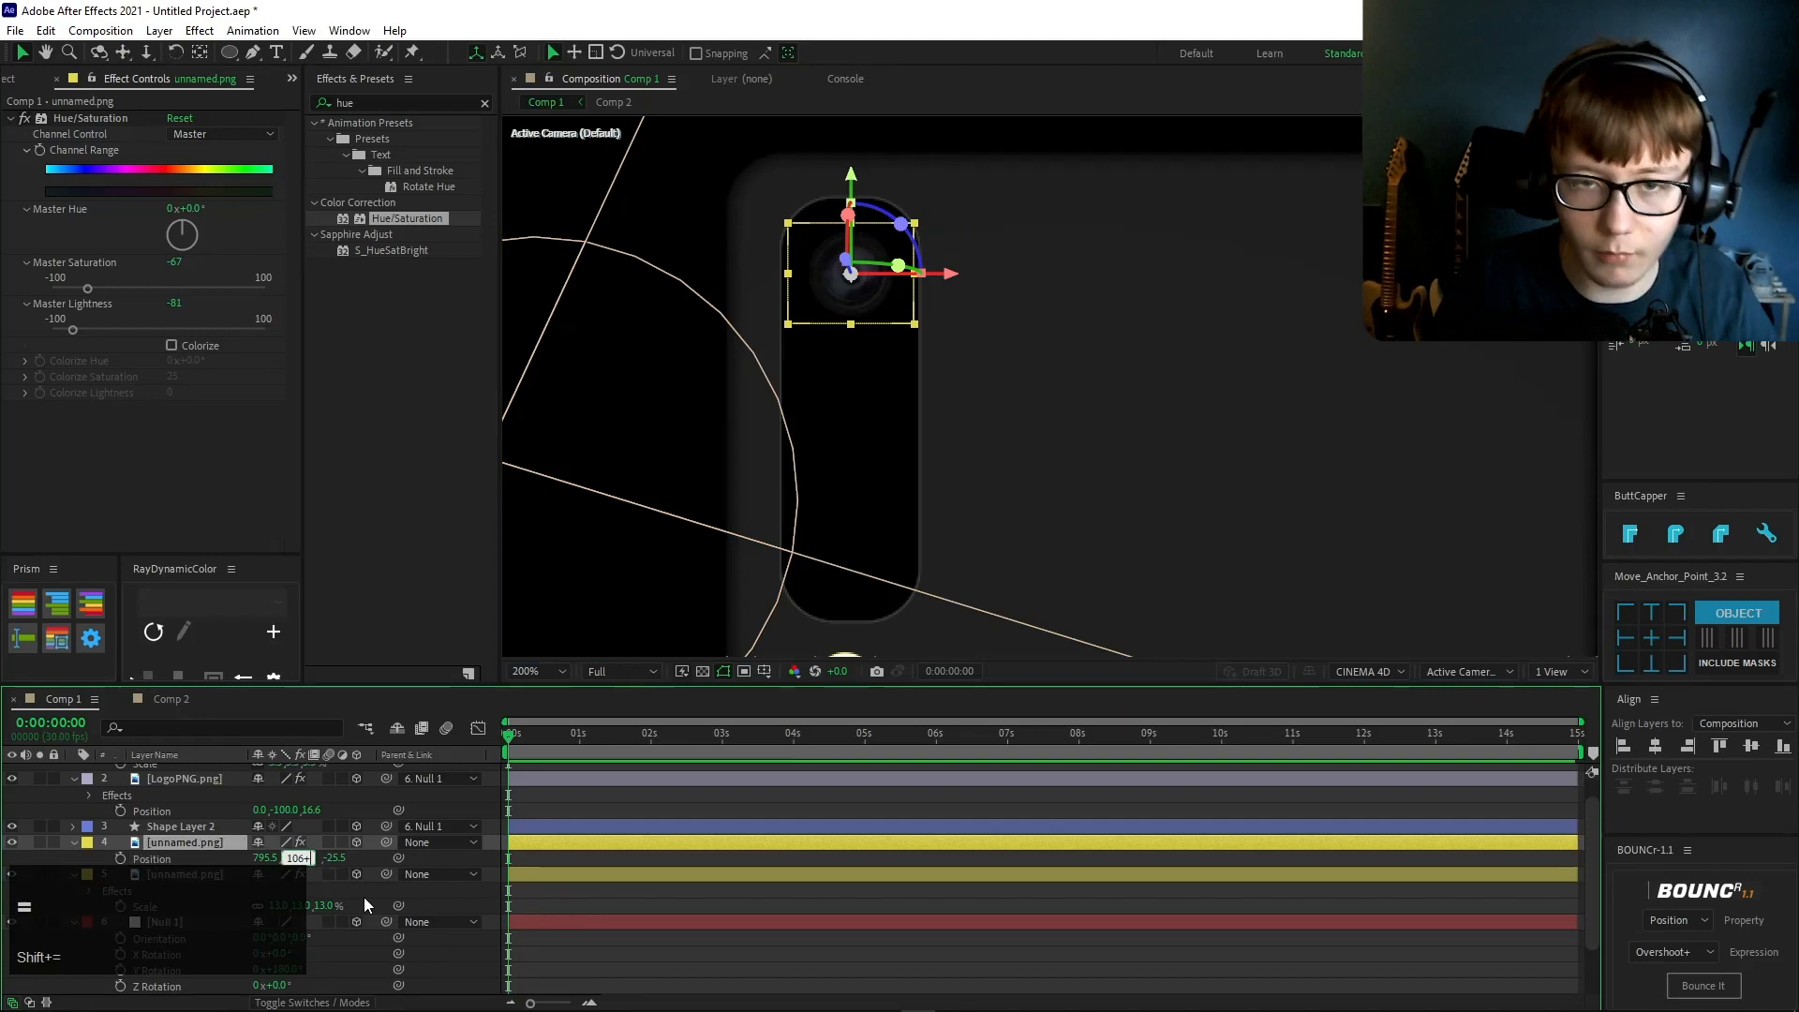
text(70)
key(Return)
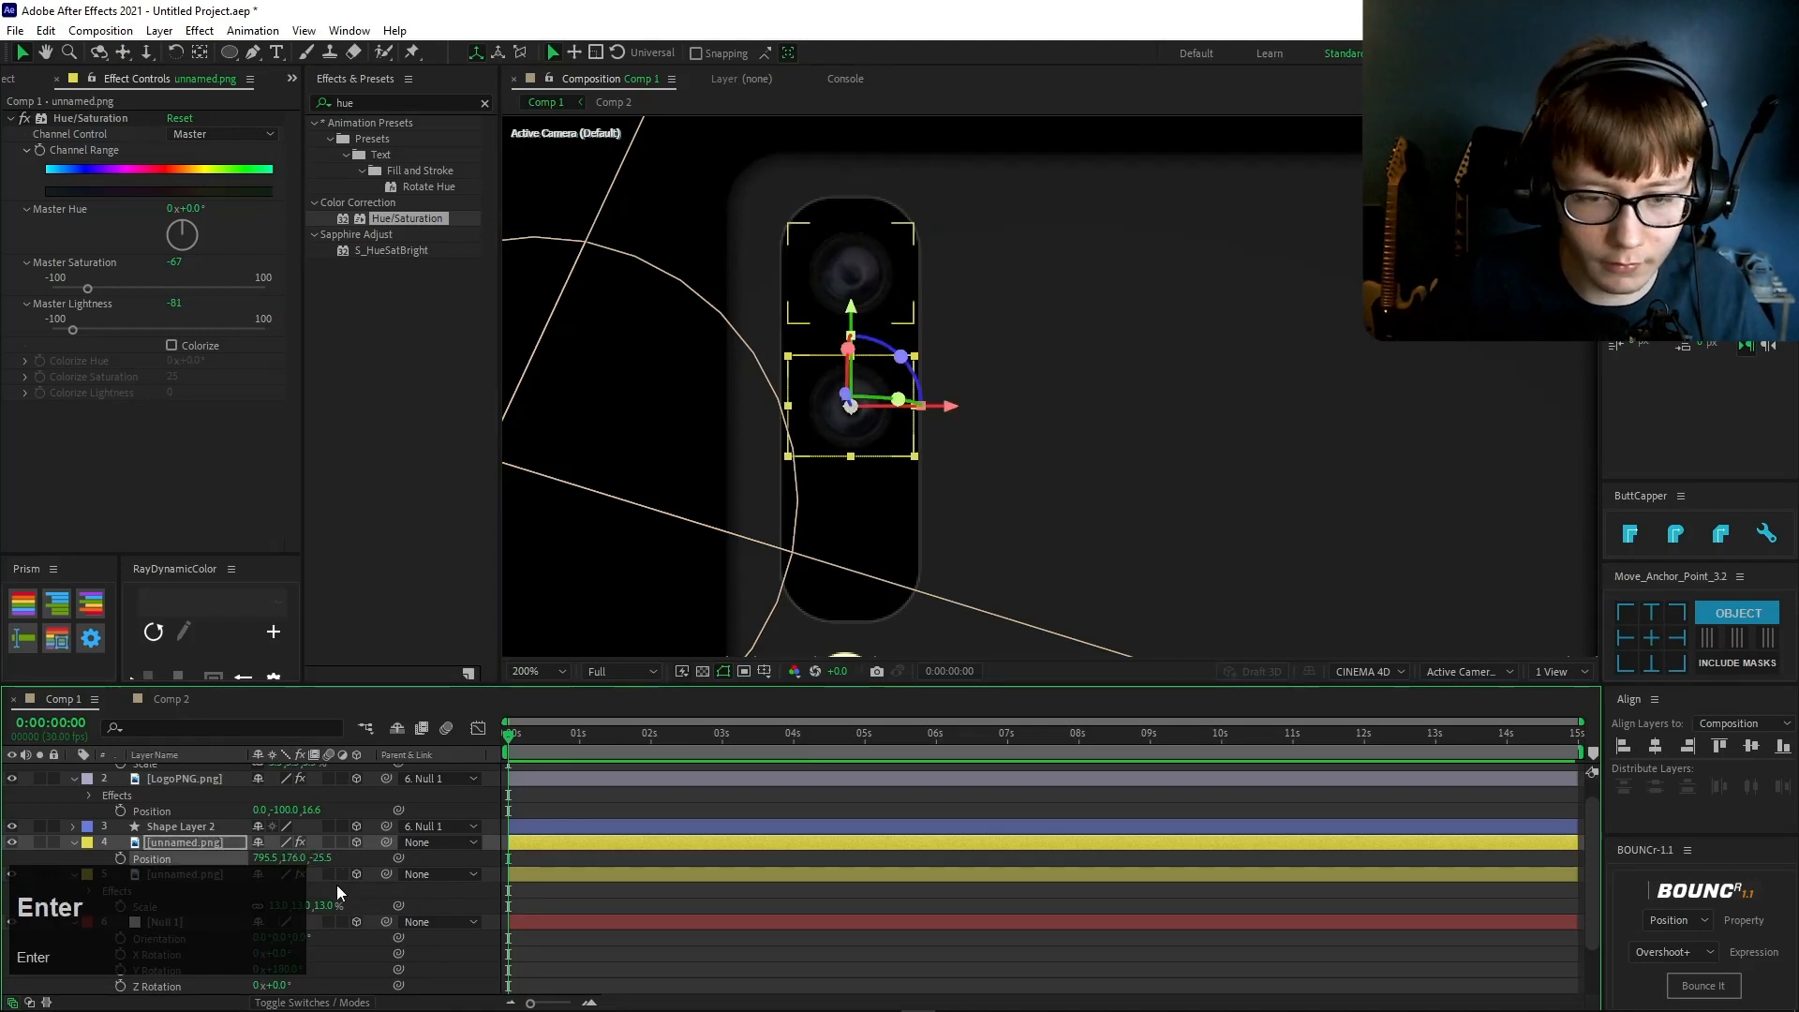
- Duplicate the second lens and move the new copy another 70 px down, to Y position 246
key(ctrl+d)
key(p)
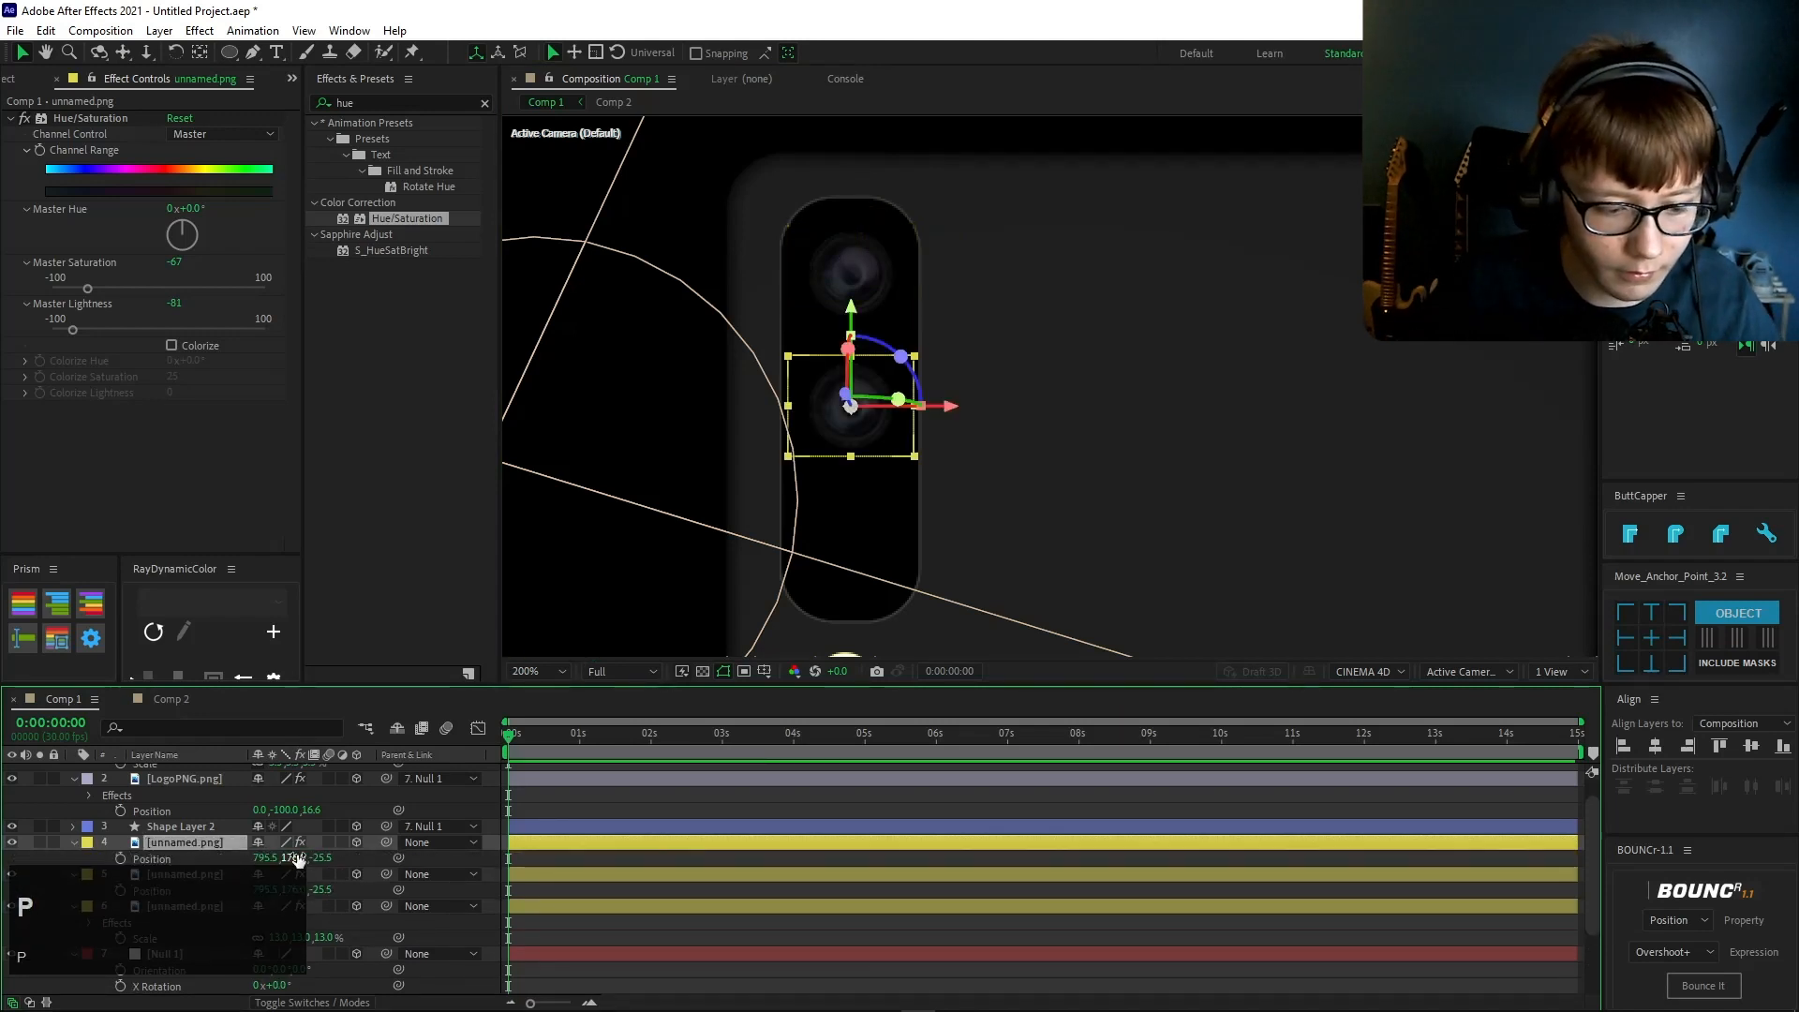
click(296, 858)
key(Right)
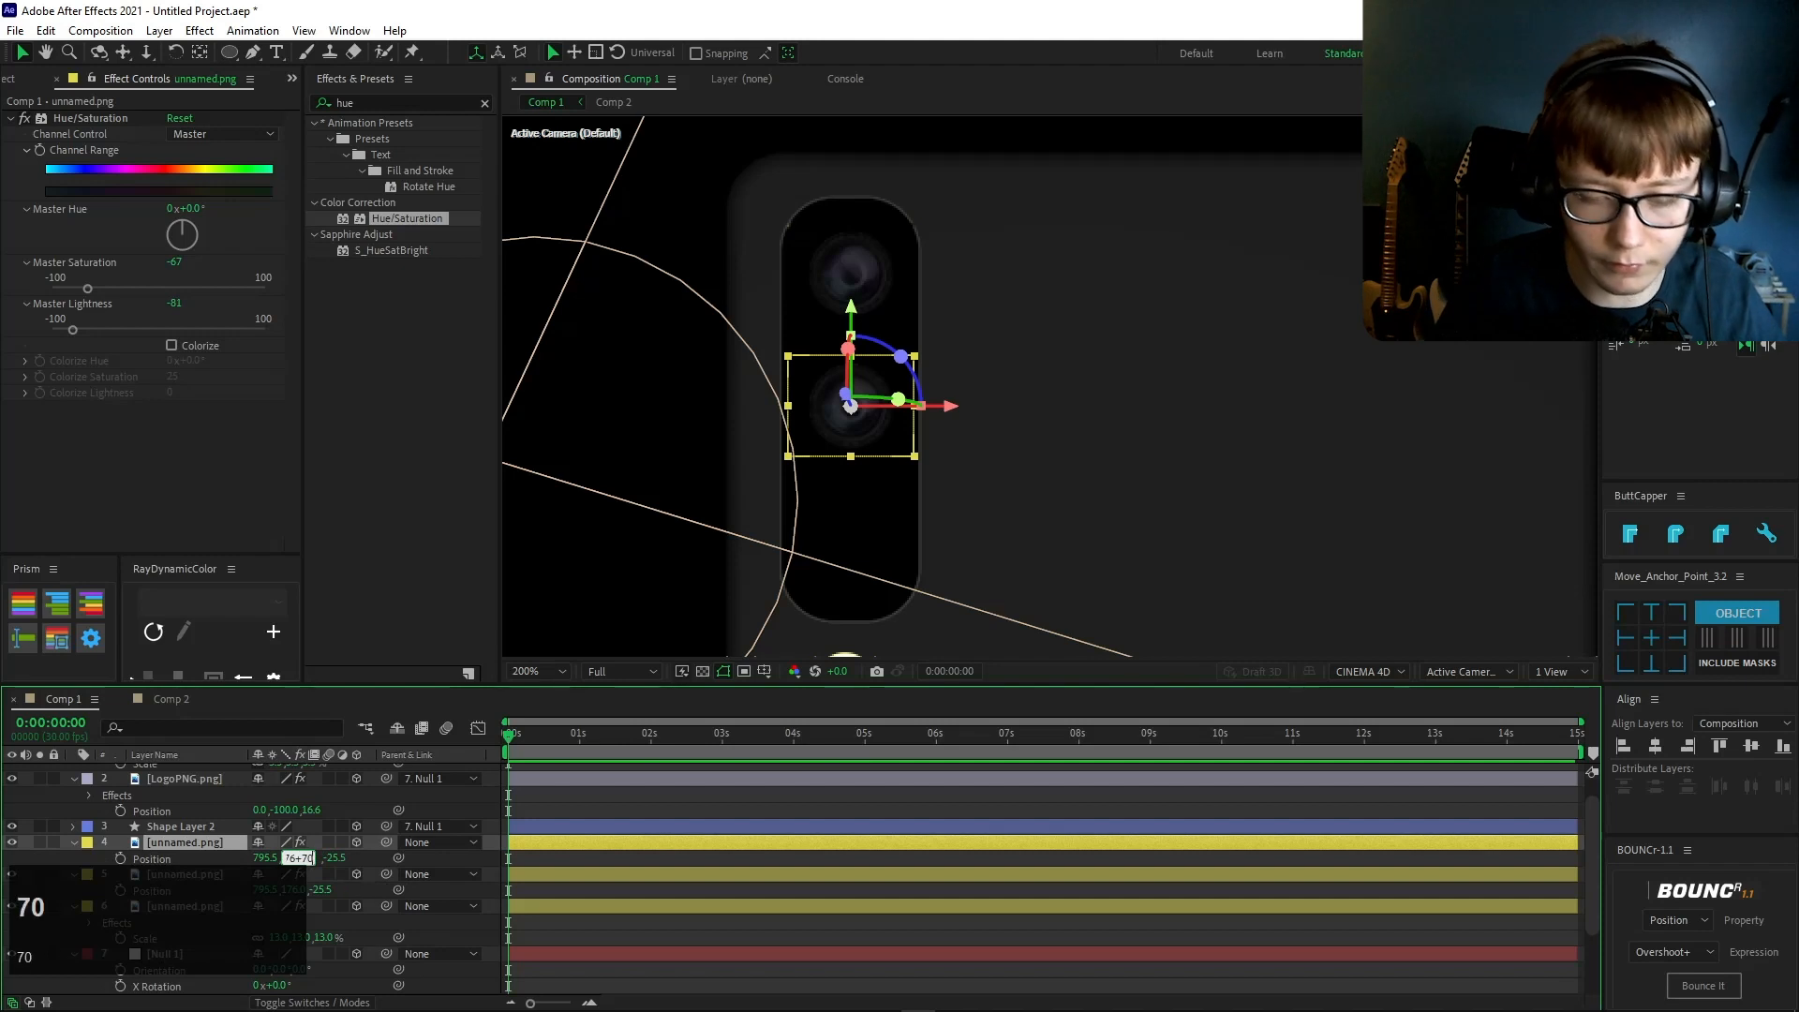
text(+70)
key(Return)
click(875, 928)
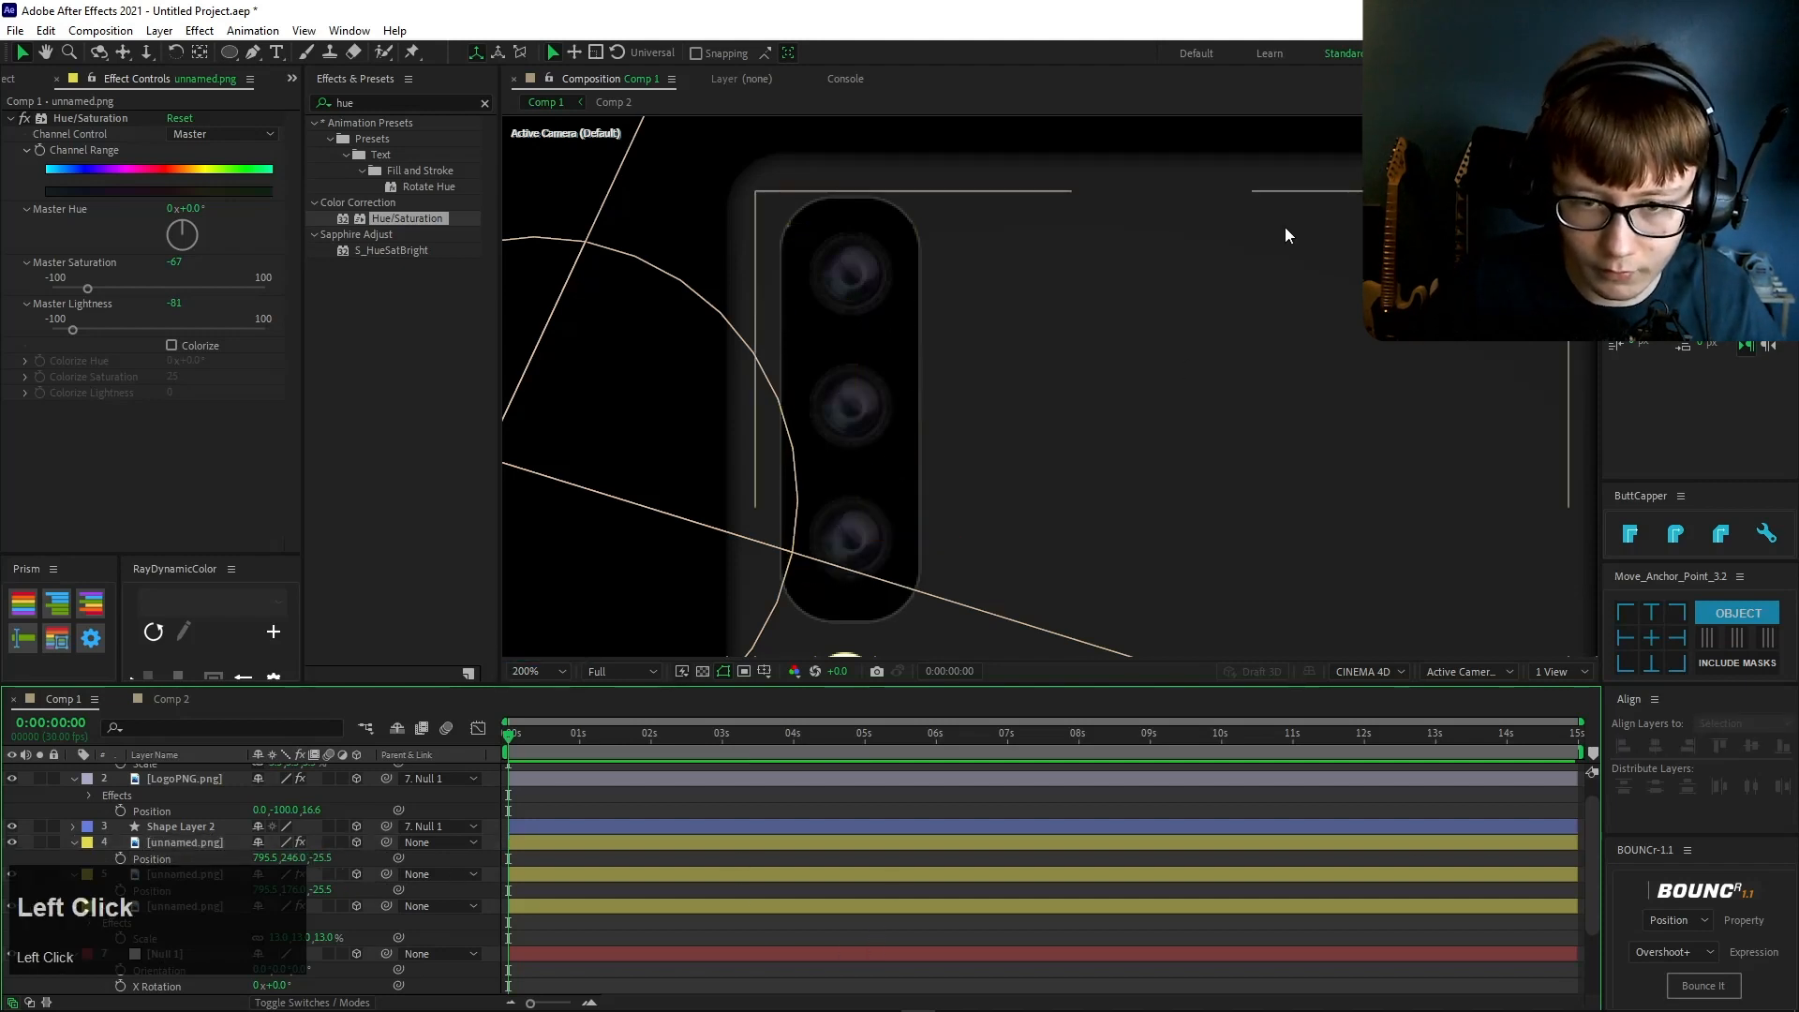
- Examine the phone's back with its camera lenses and logo, up close and as a whole
scroll(1285, 235, down, 3)
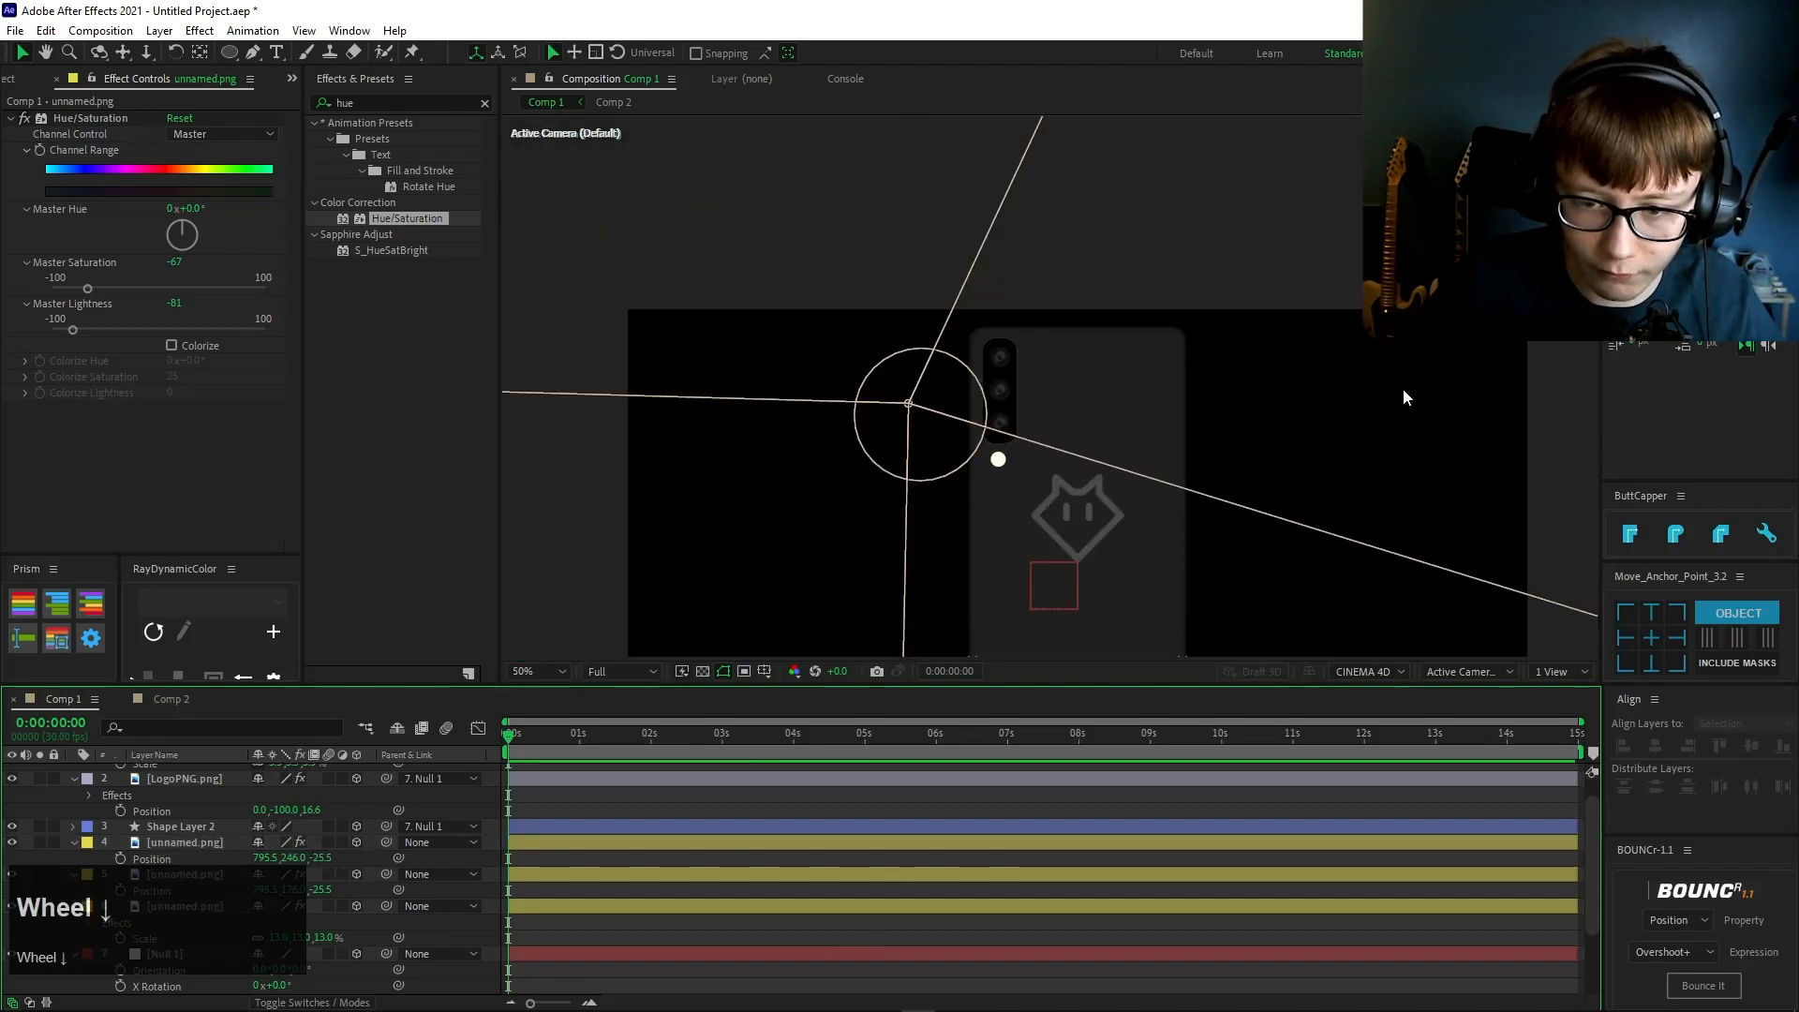
scroll(1312, 401, up, 2)
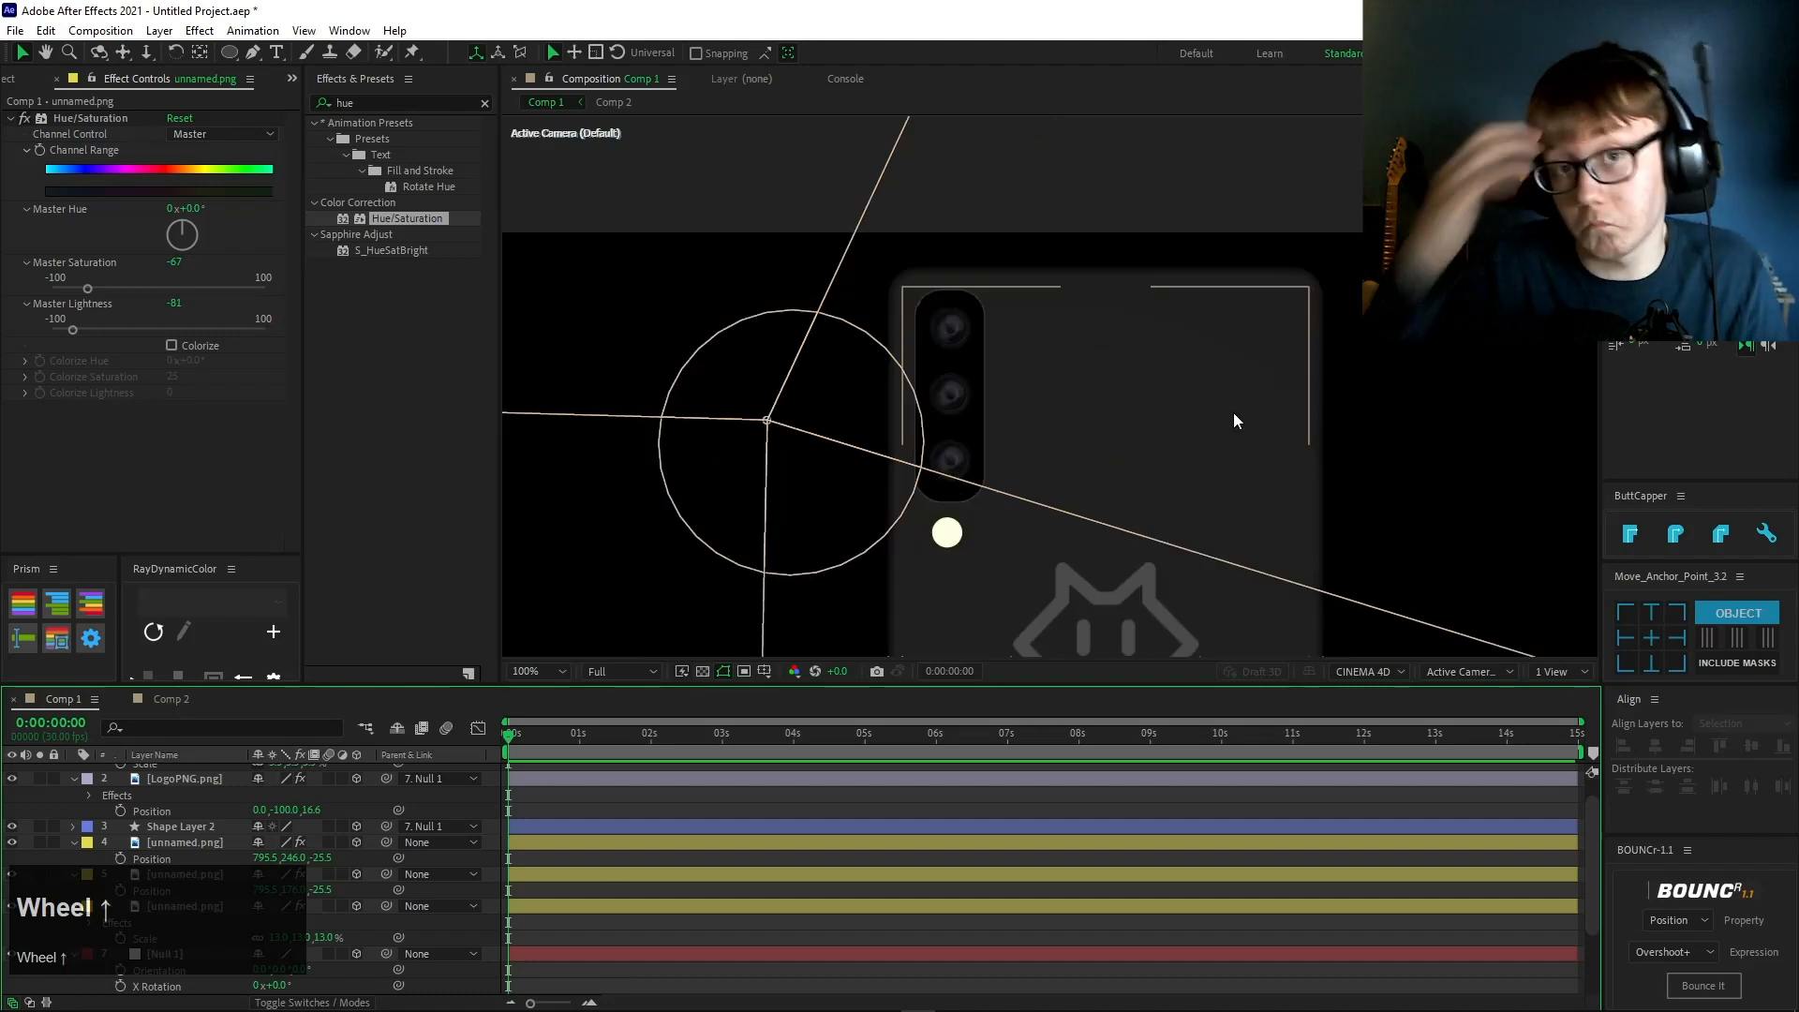
scroll(1171, 464, down, 4)
scroll(1169, 469, up, 1)
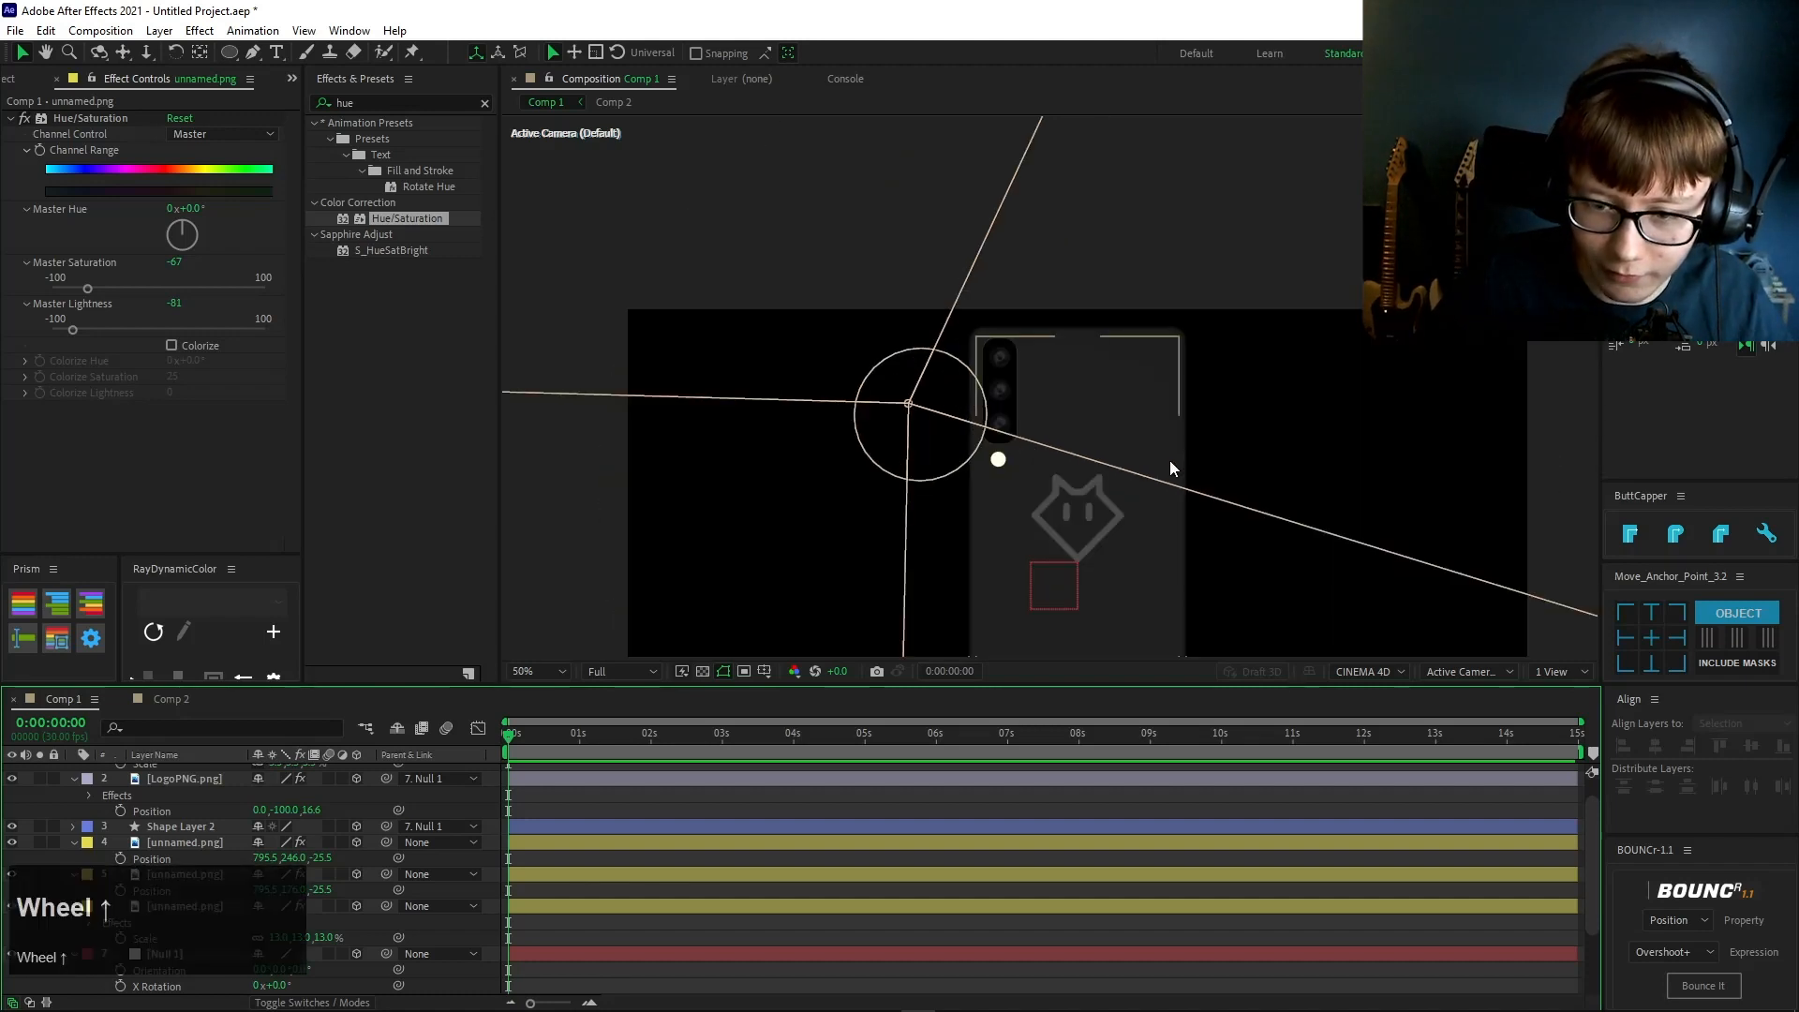
scroll(1170, 469, up, 1)
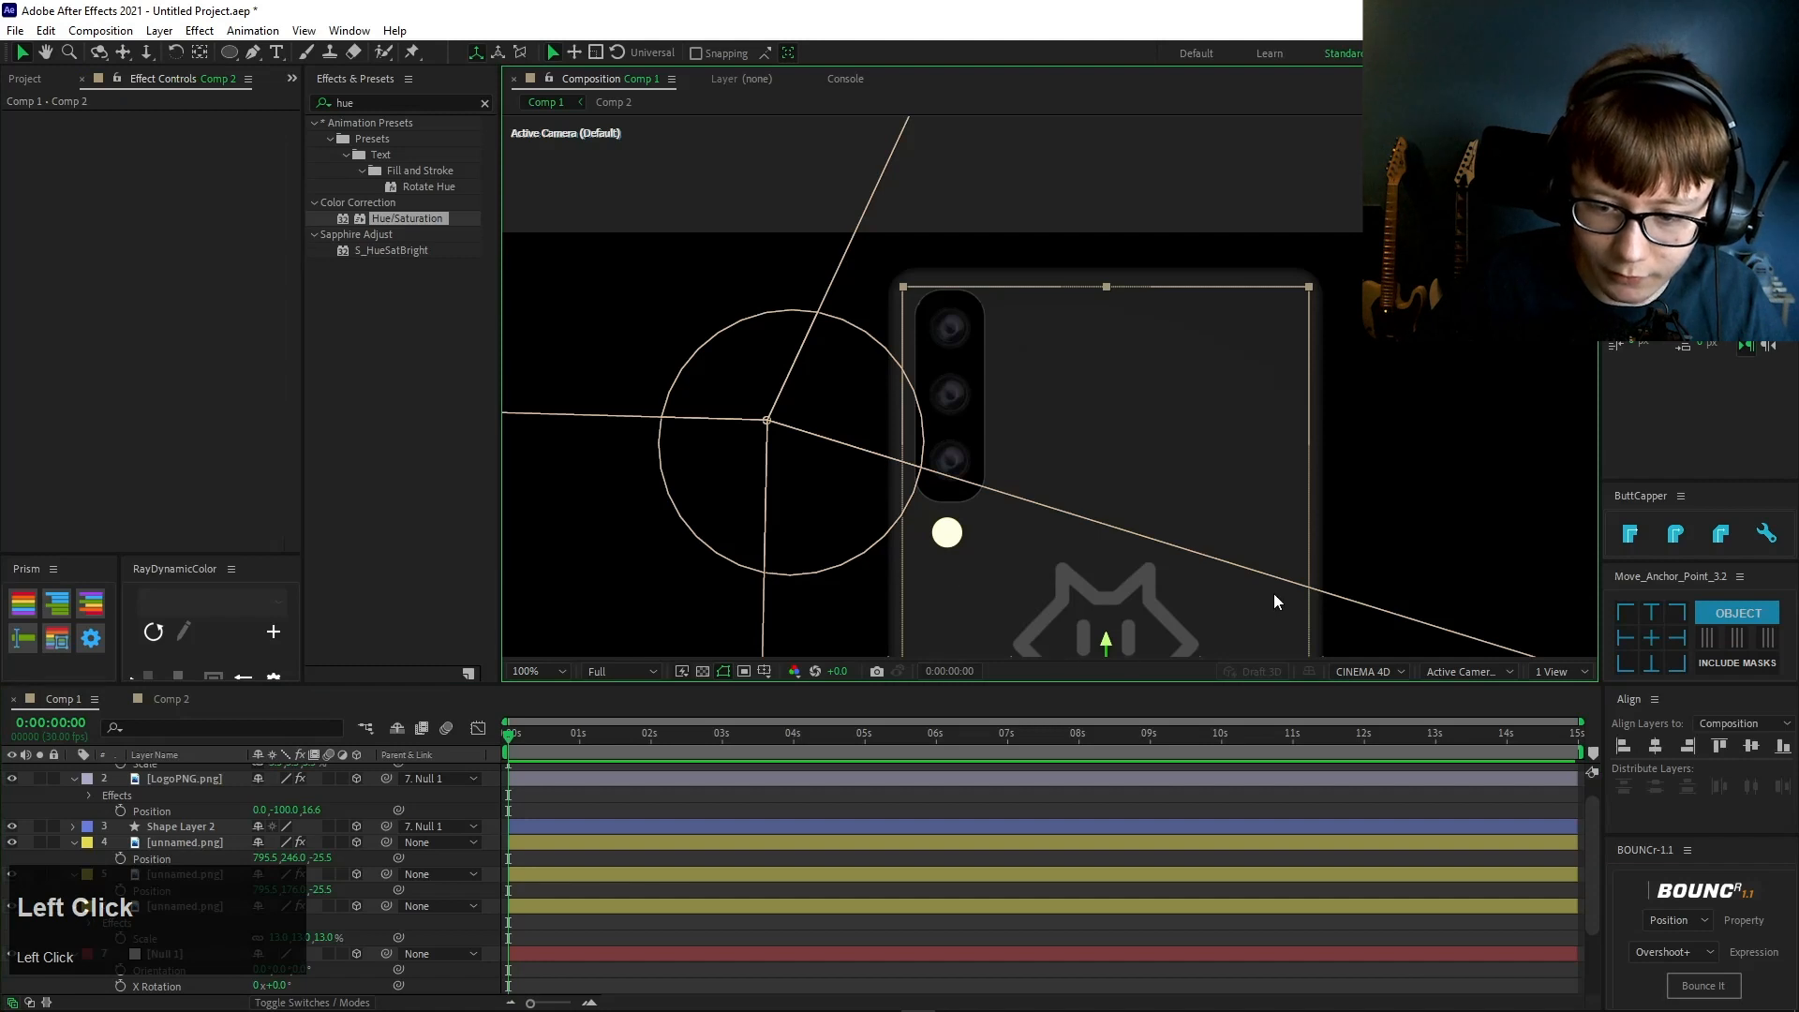
scroll(1274, 596, down, 2)
click(1010, 804)
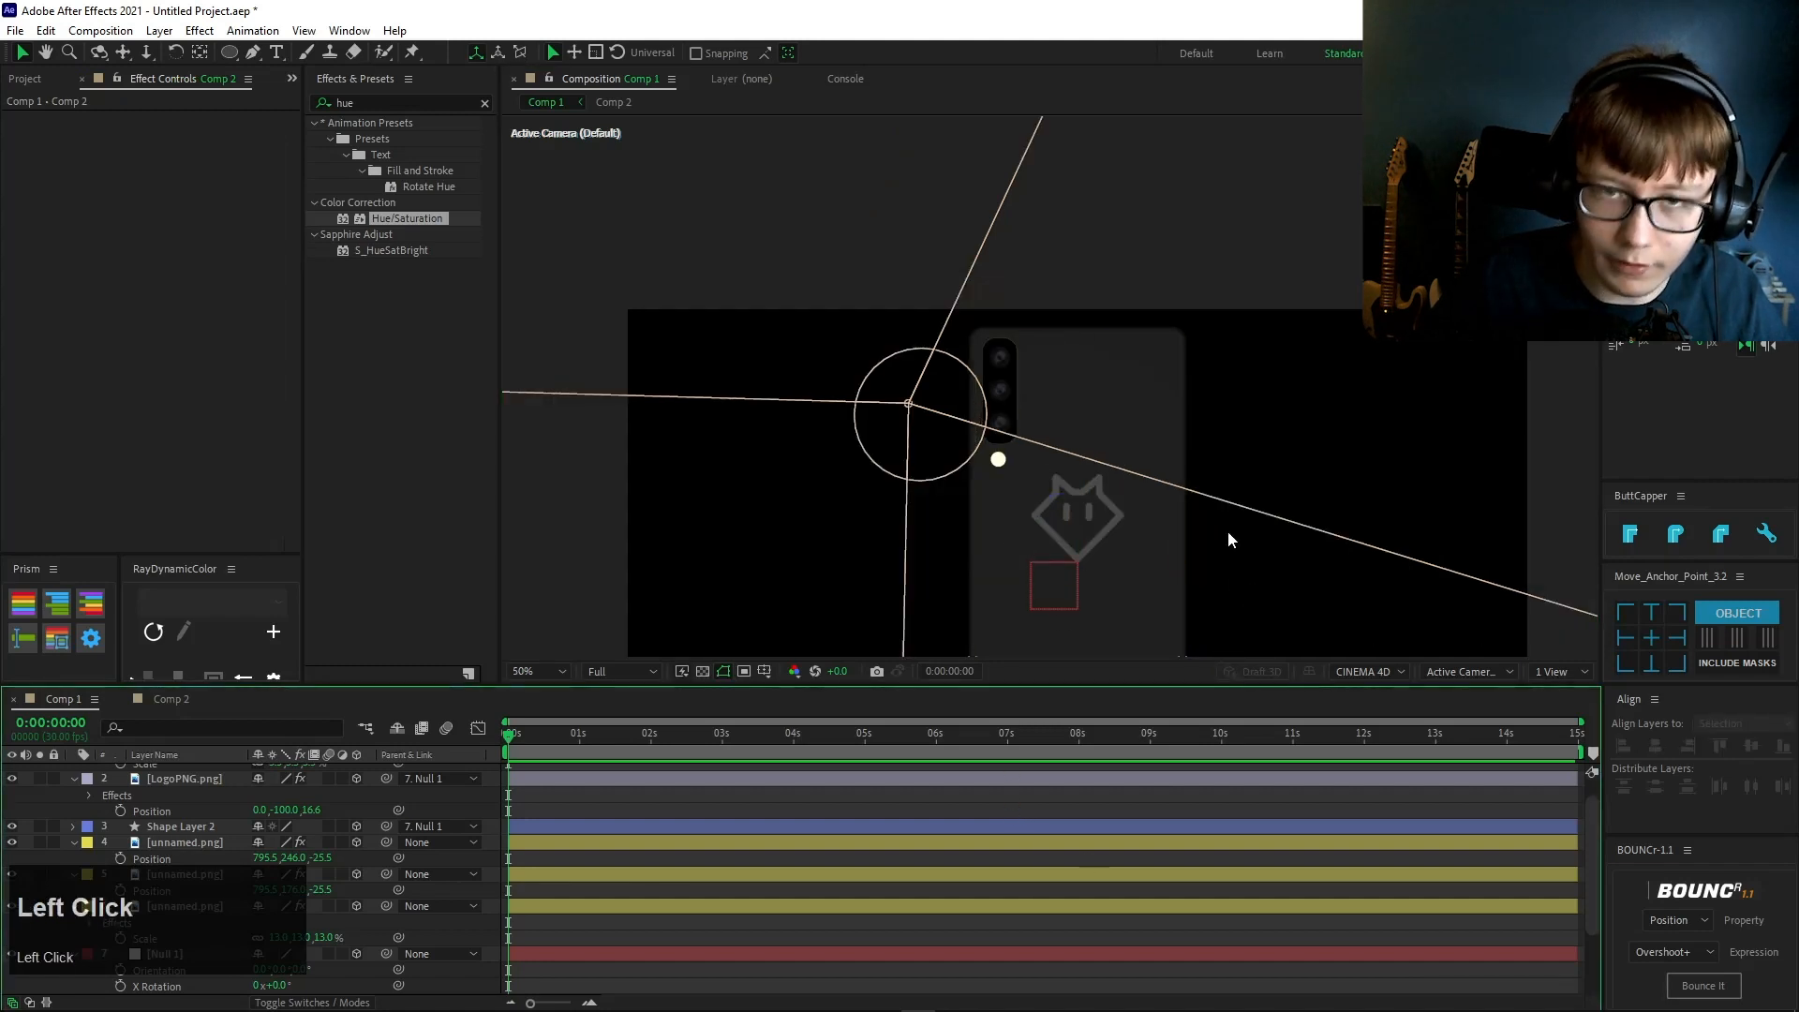
drag(1228, 534, 1110, 379)
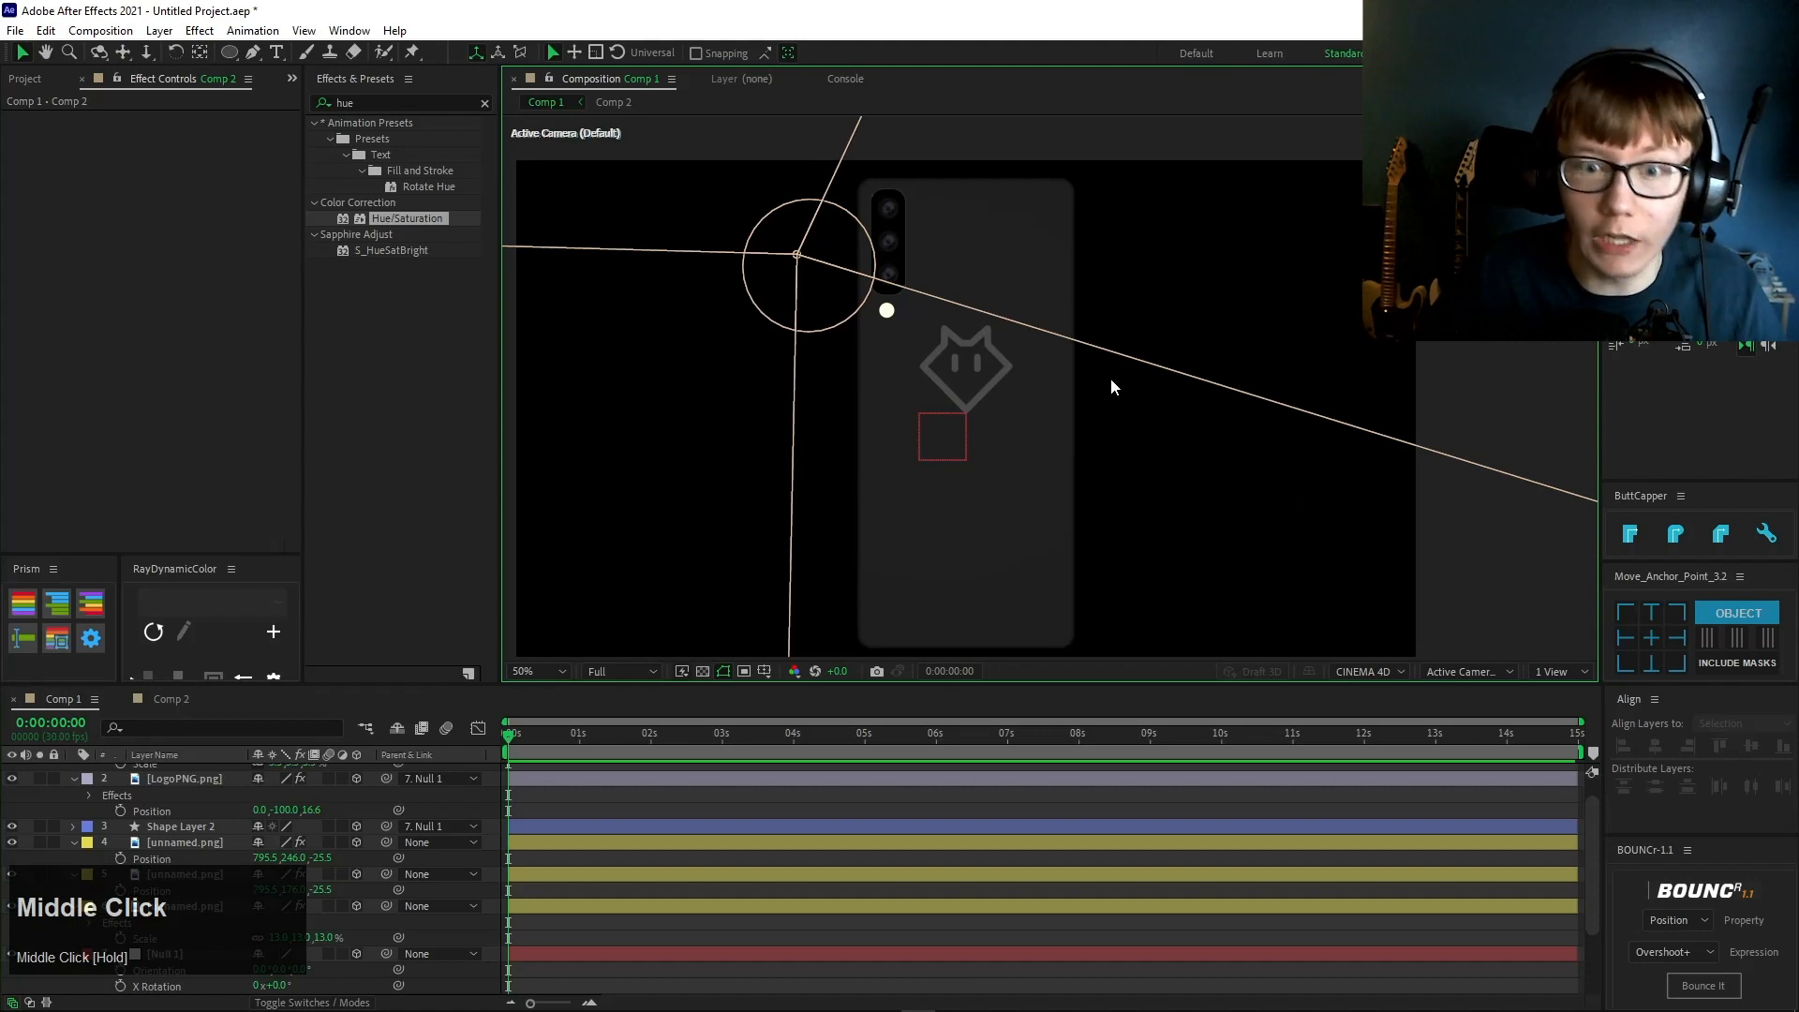
- Collapse the layer properties and try rotating Null 1 about its Y axis to test whether the lenses follow, undoing the turn
key(s)
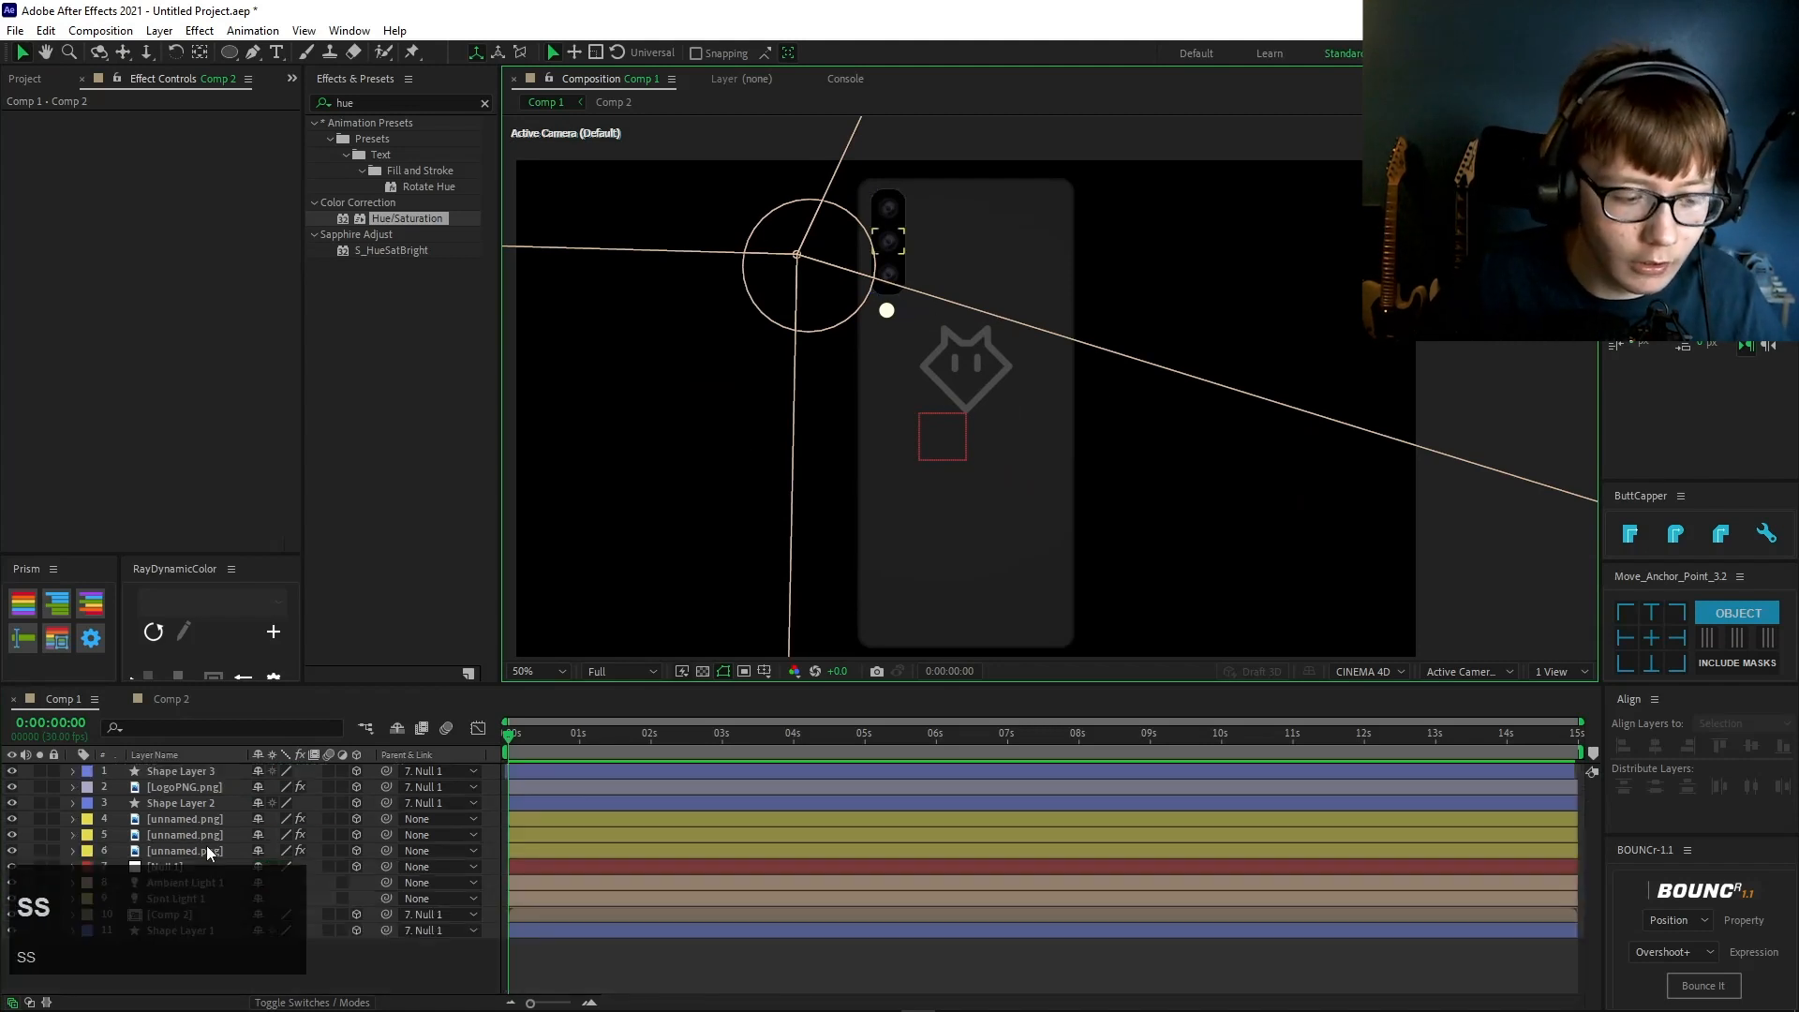
click(202, 907)
click(193, 837)
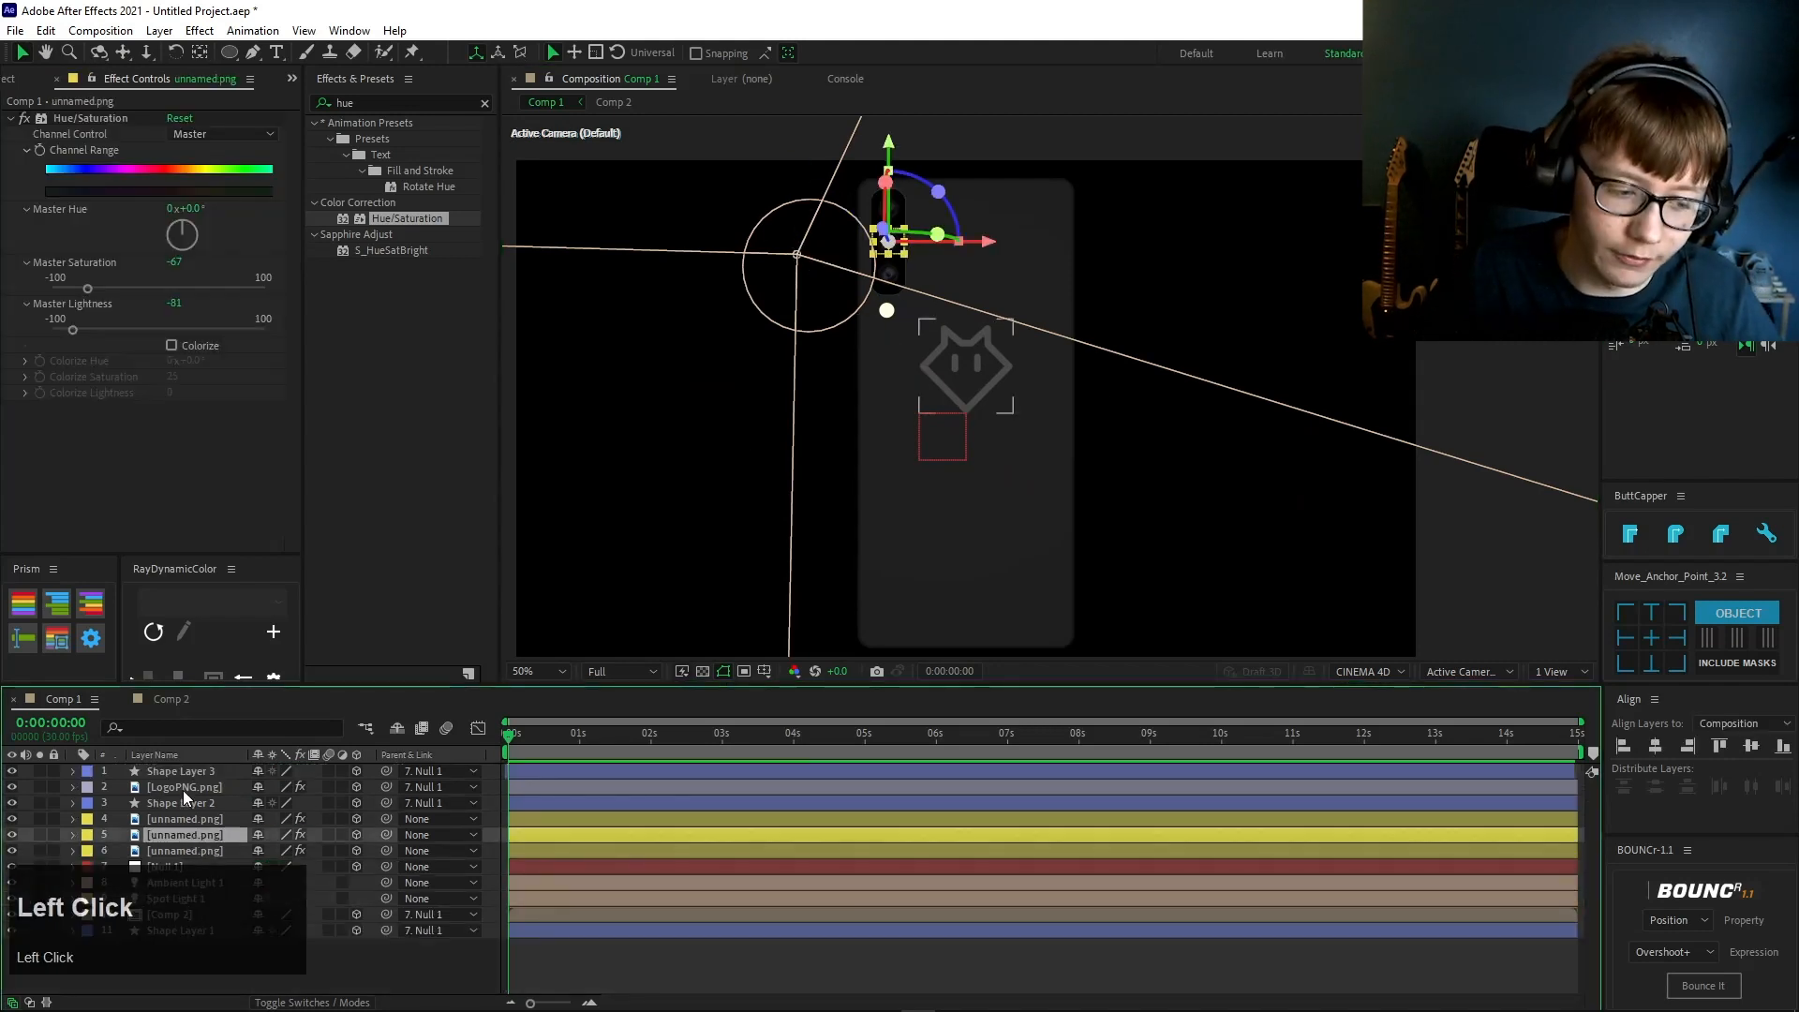
click(183, 788)
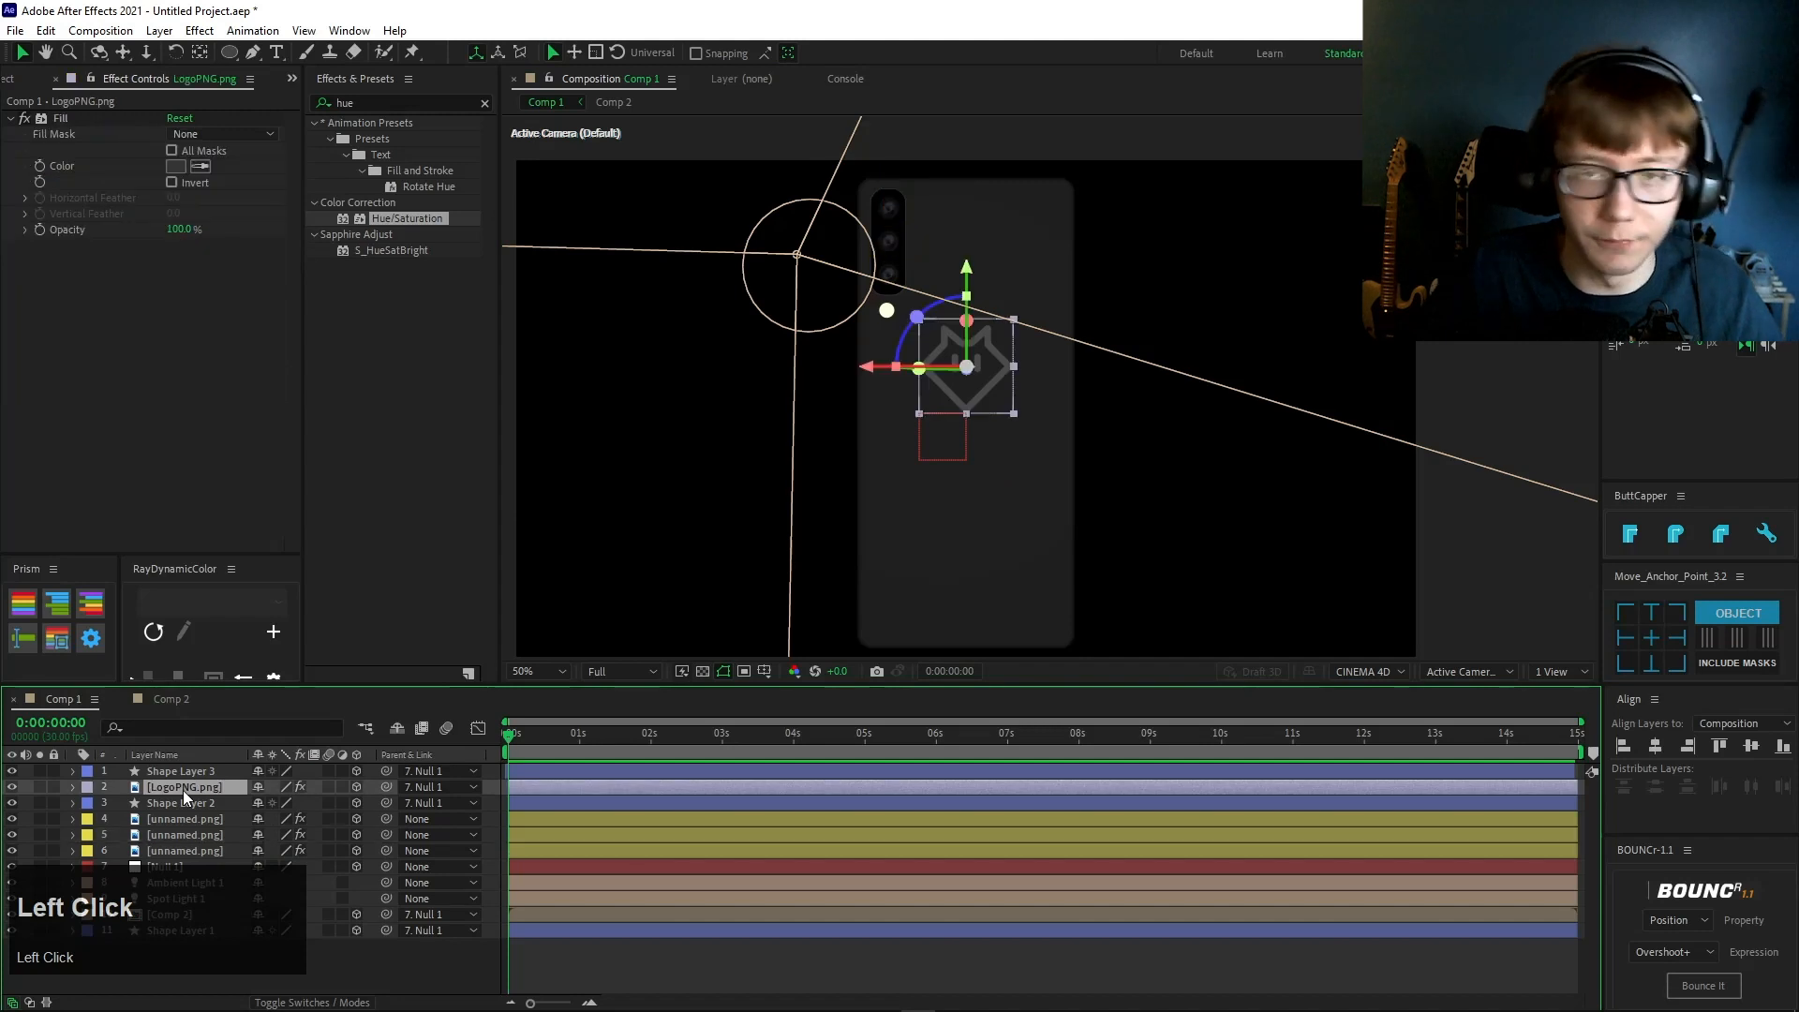
click(190, 850)
click(188, 868)
key(ctrl+z)
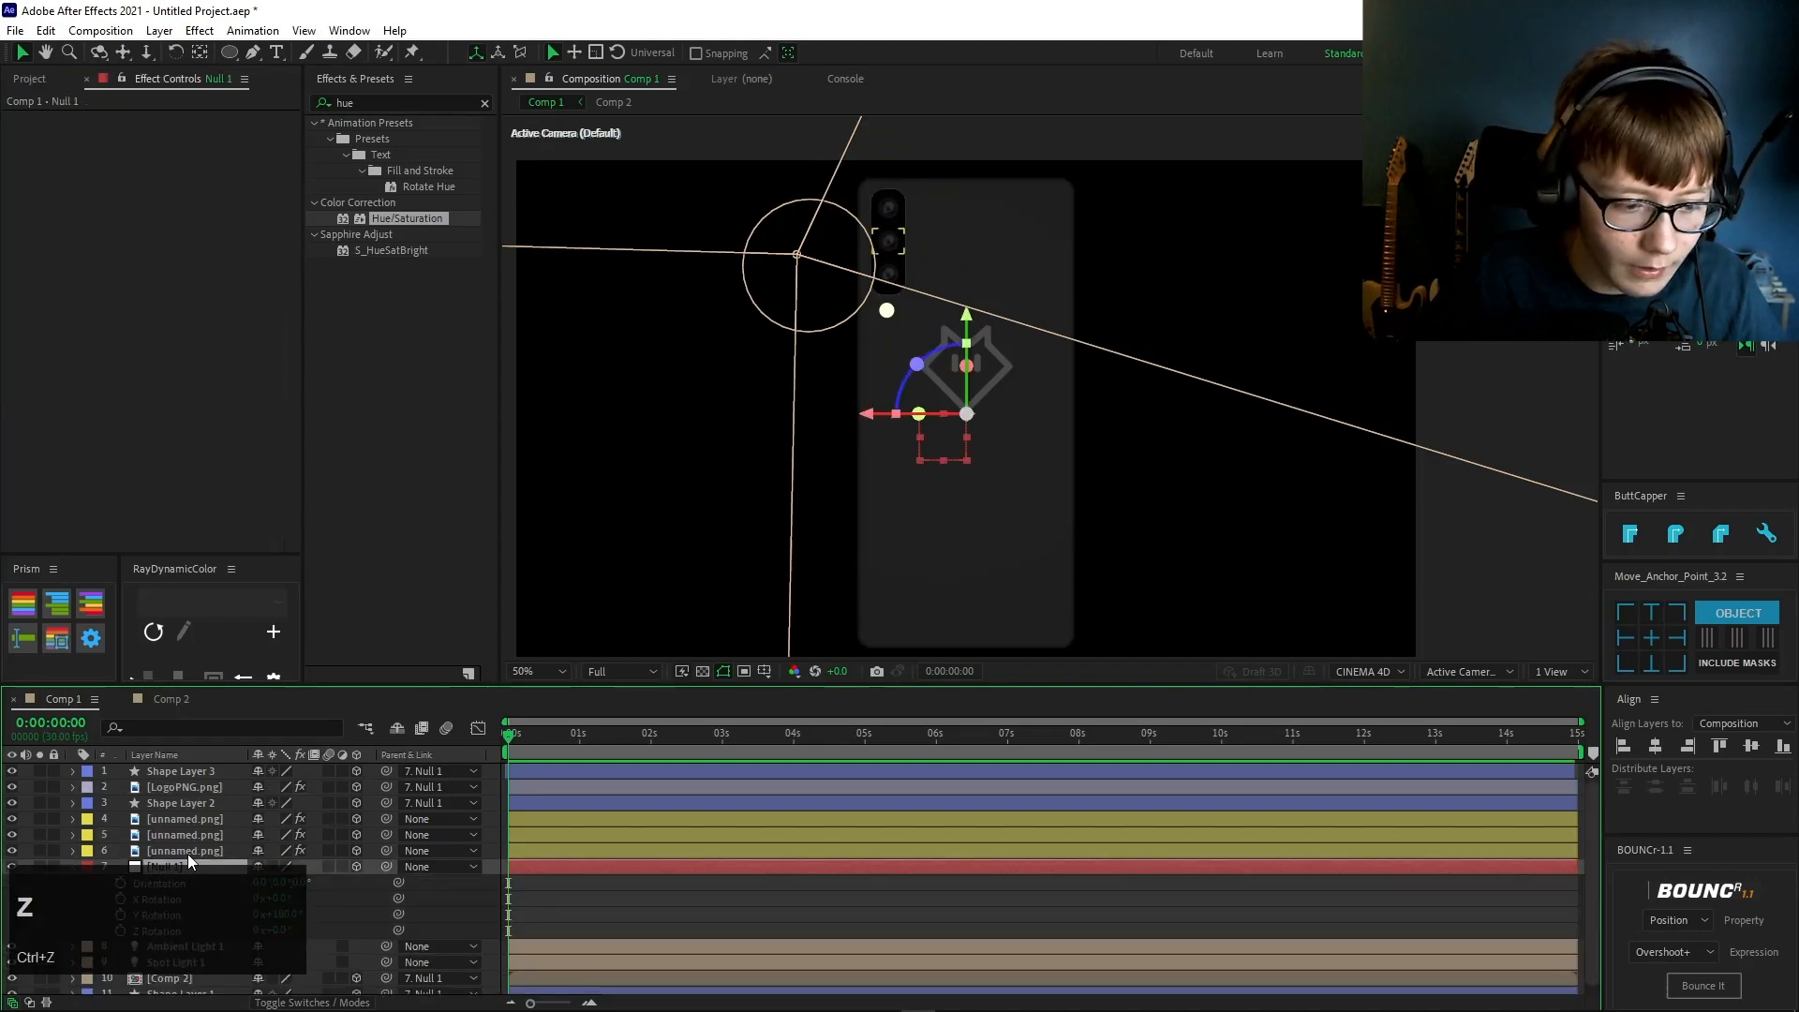
drag(282, 915, 359, 913)
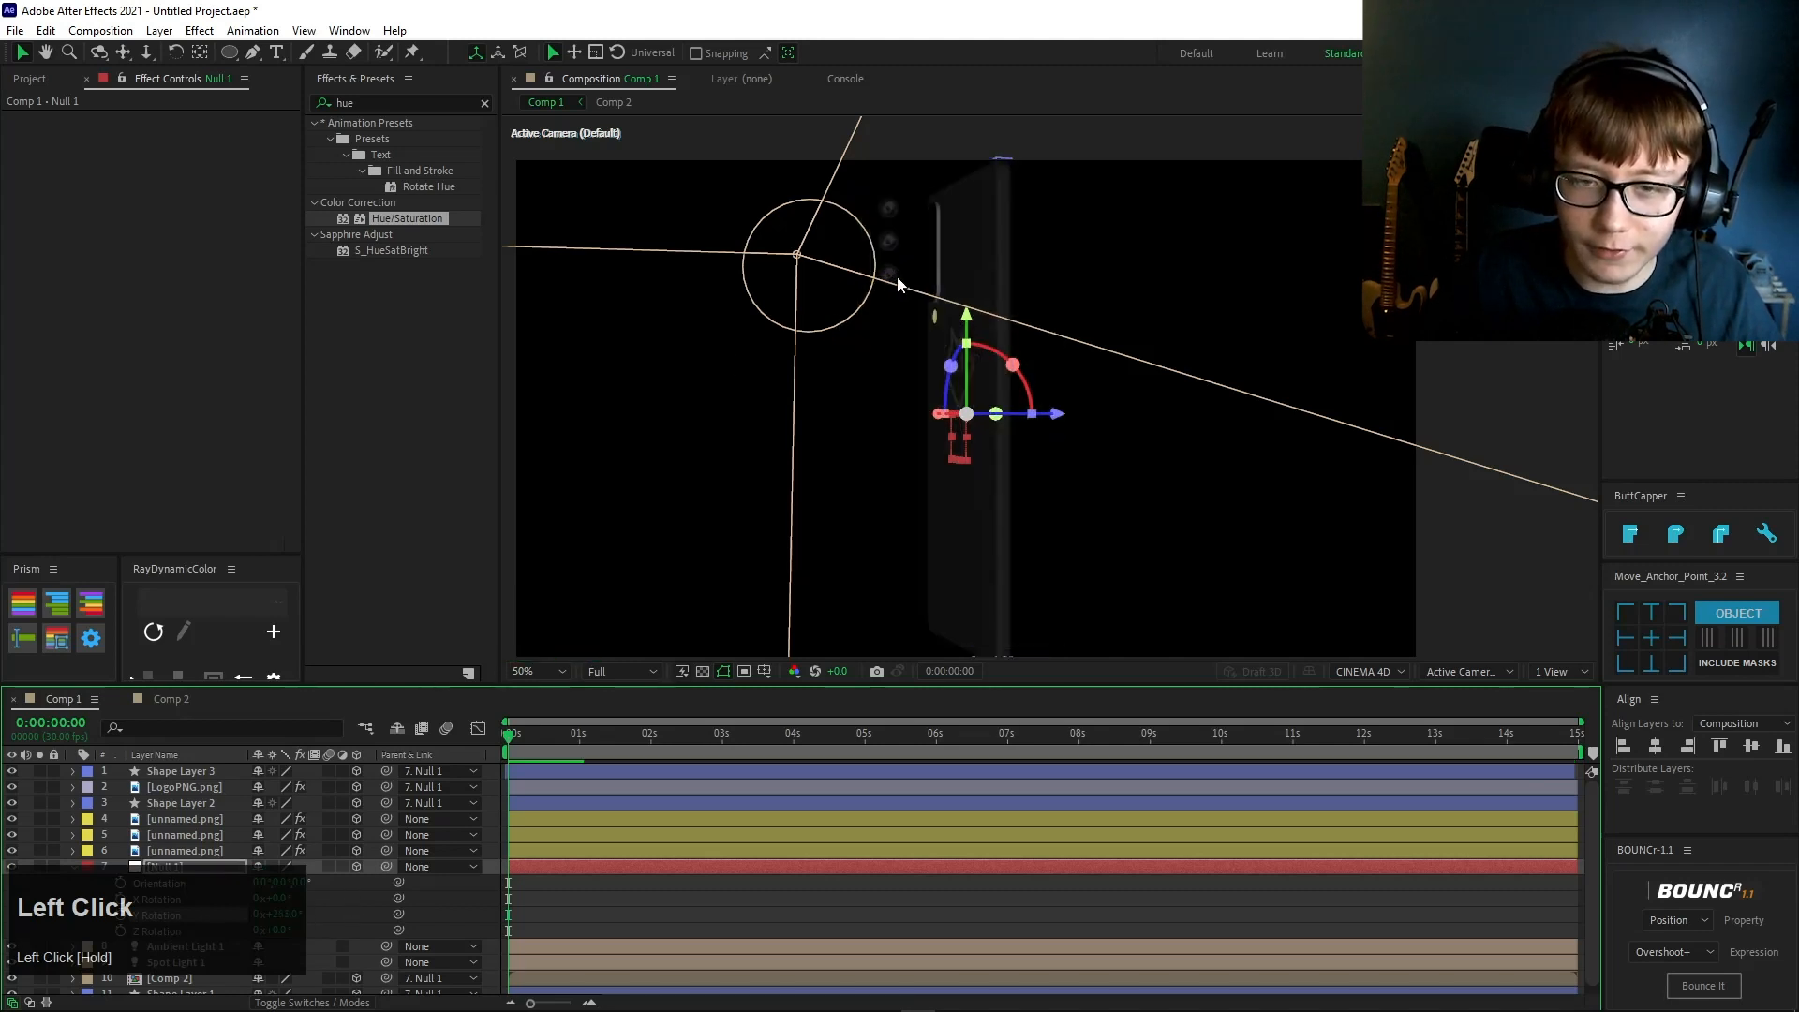
key(ctrl+z)
- Parent the three unnamed.png lens layers to Null 1
click(212, 829)
shift+click(212, 817)
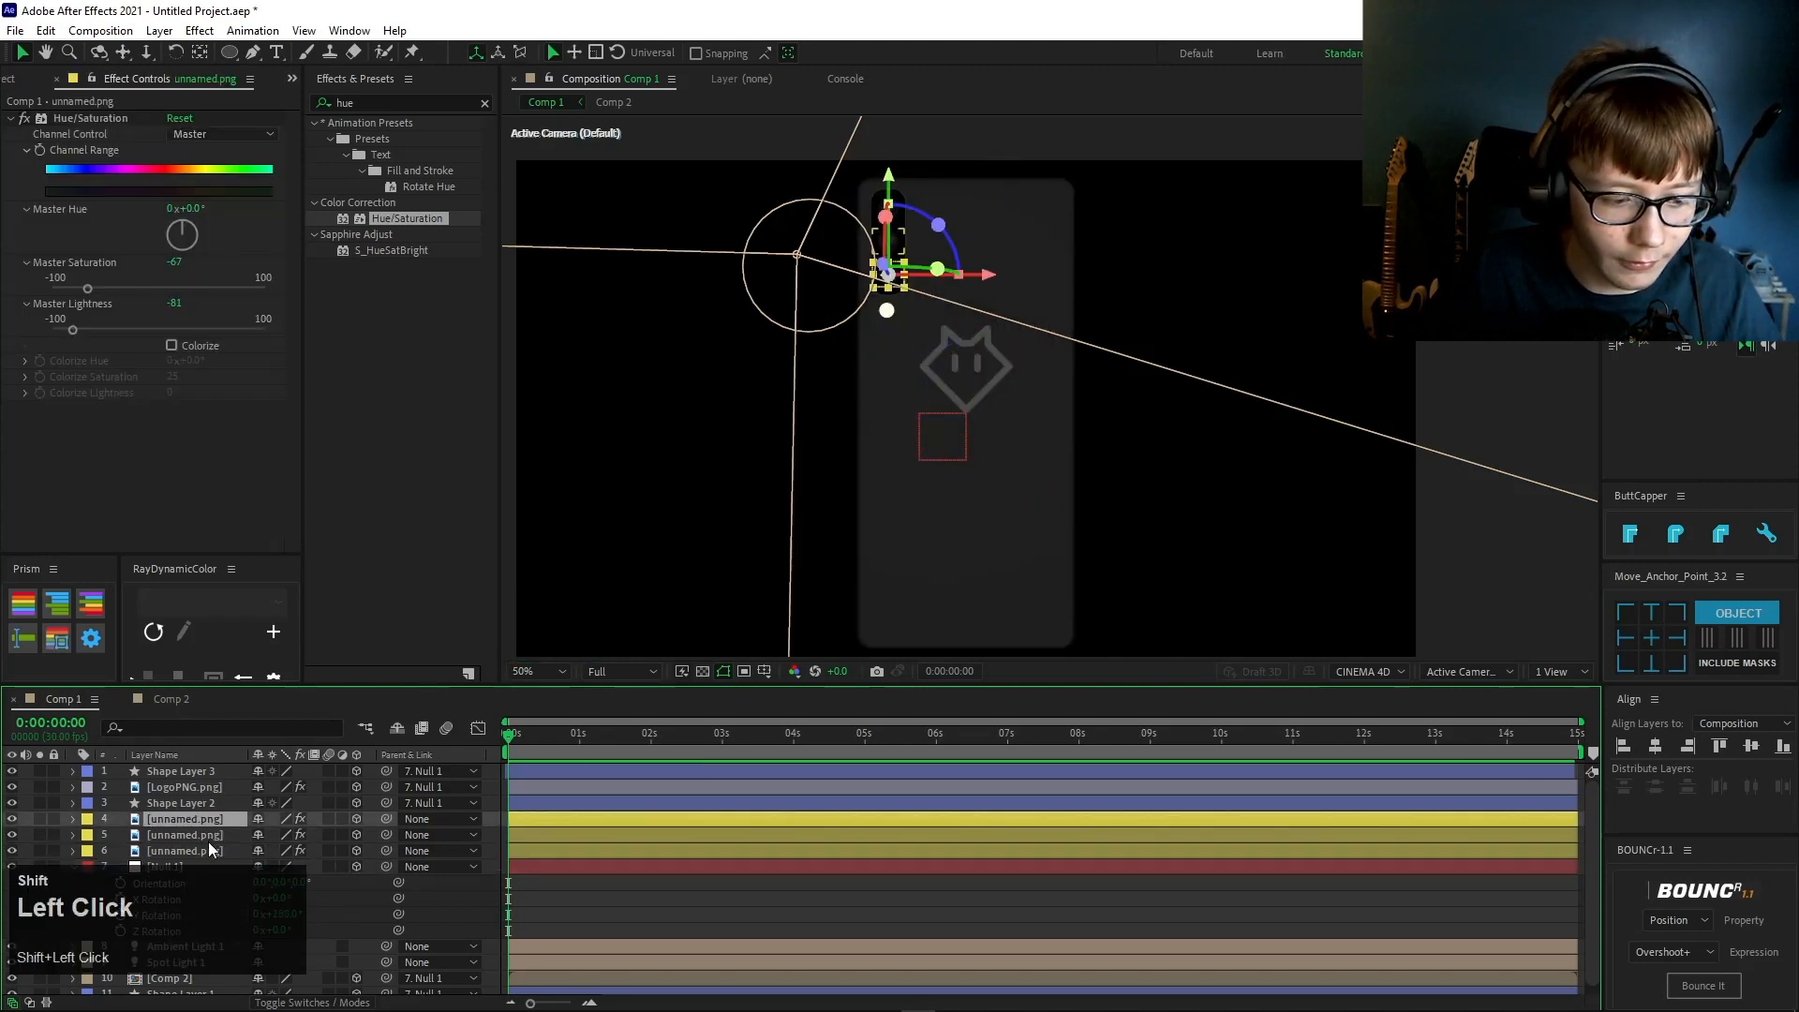
shift+click(218, 851)
drag(383, 852, 171, 864)
- Rotate Null 1 to a Y Rotation of 1x+117° to turn the phone's back to an angle
click(171, 864)
drag(274, 917, 553, 916)
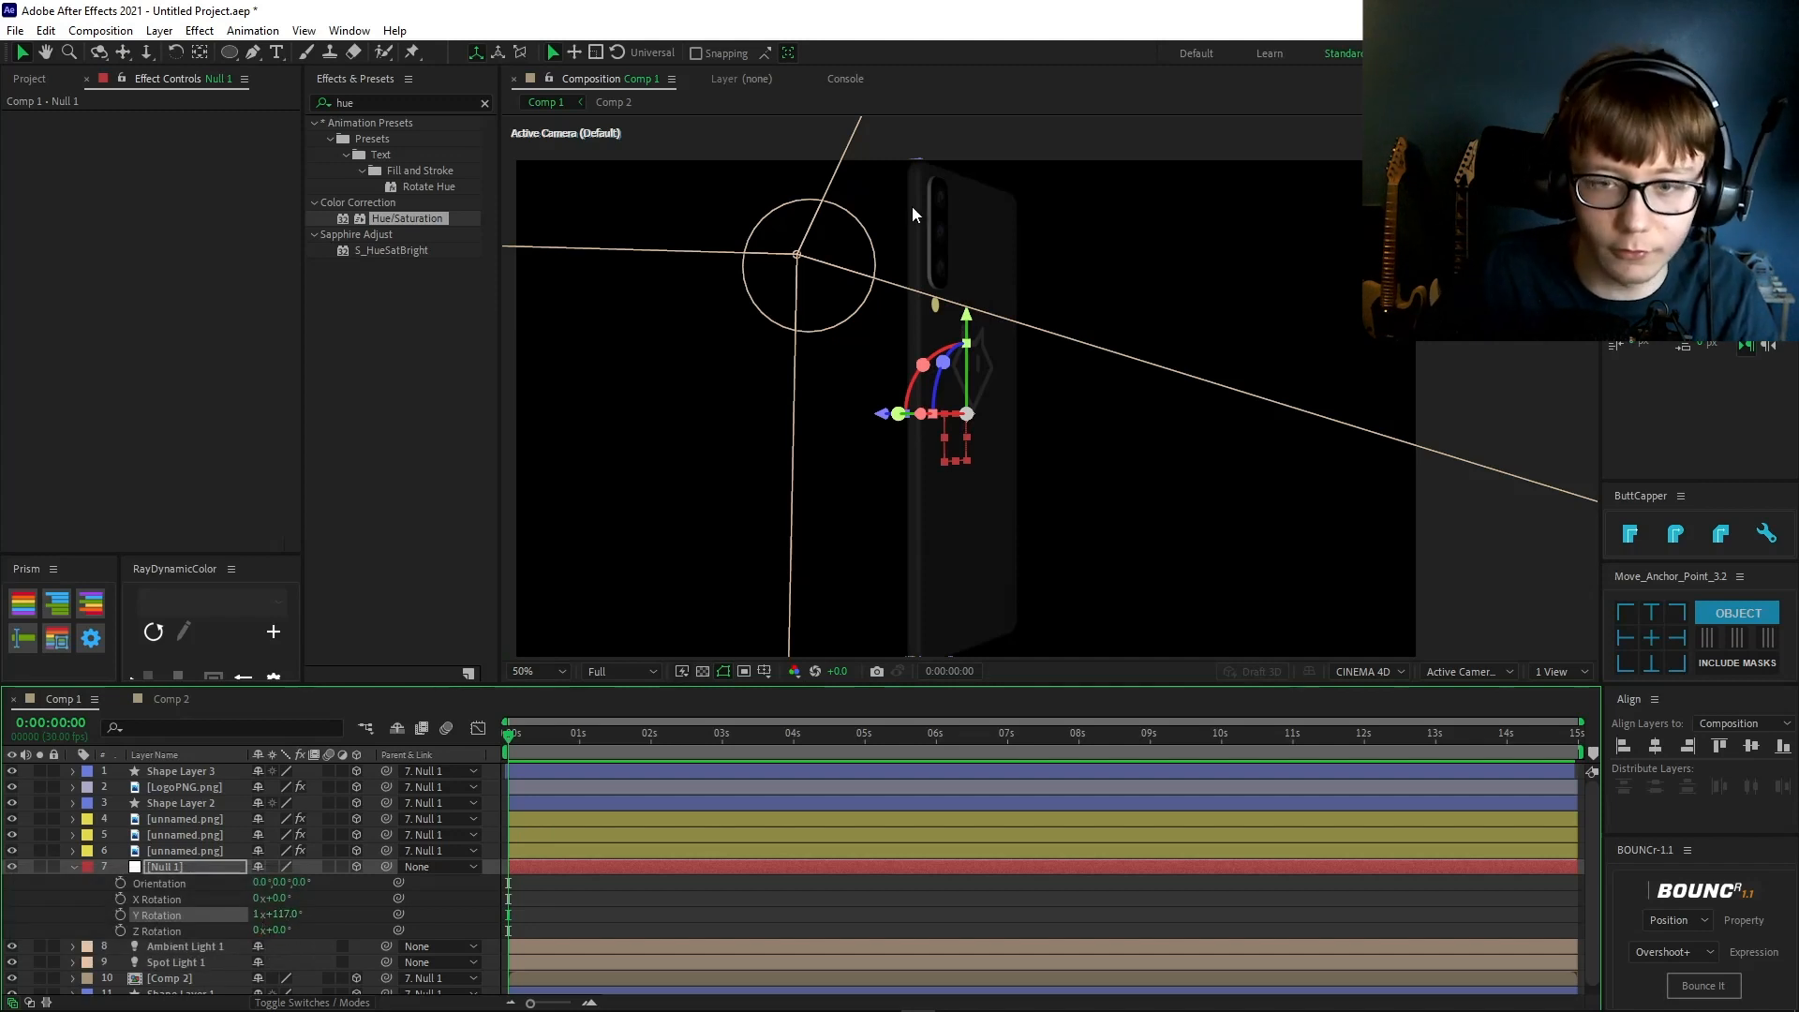
click(185, 850)
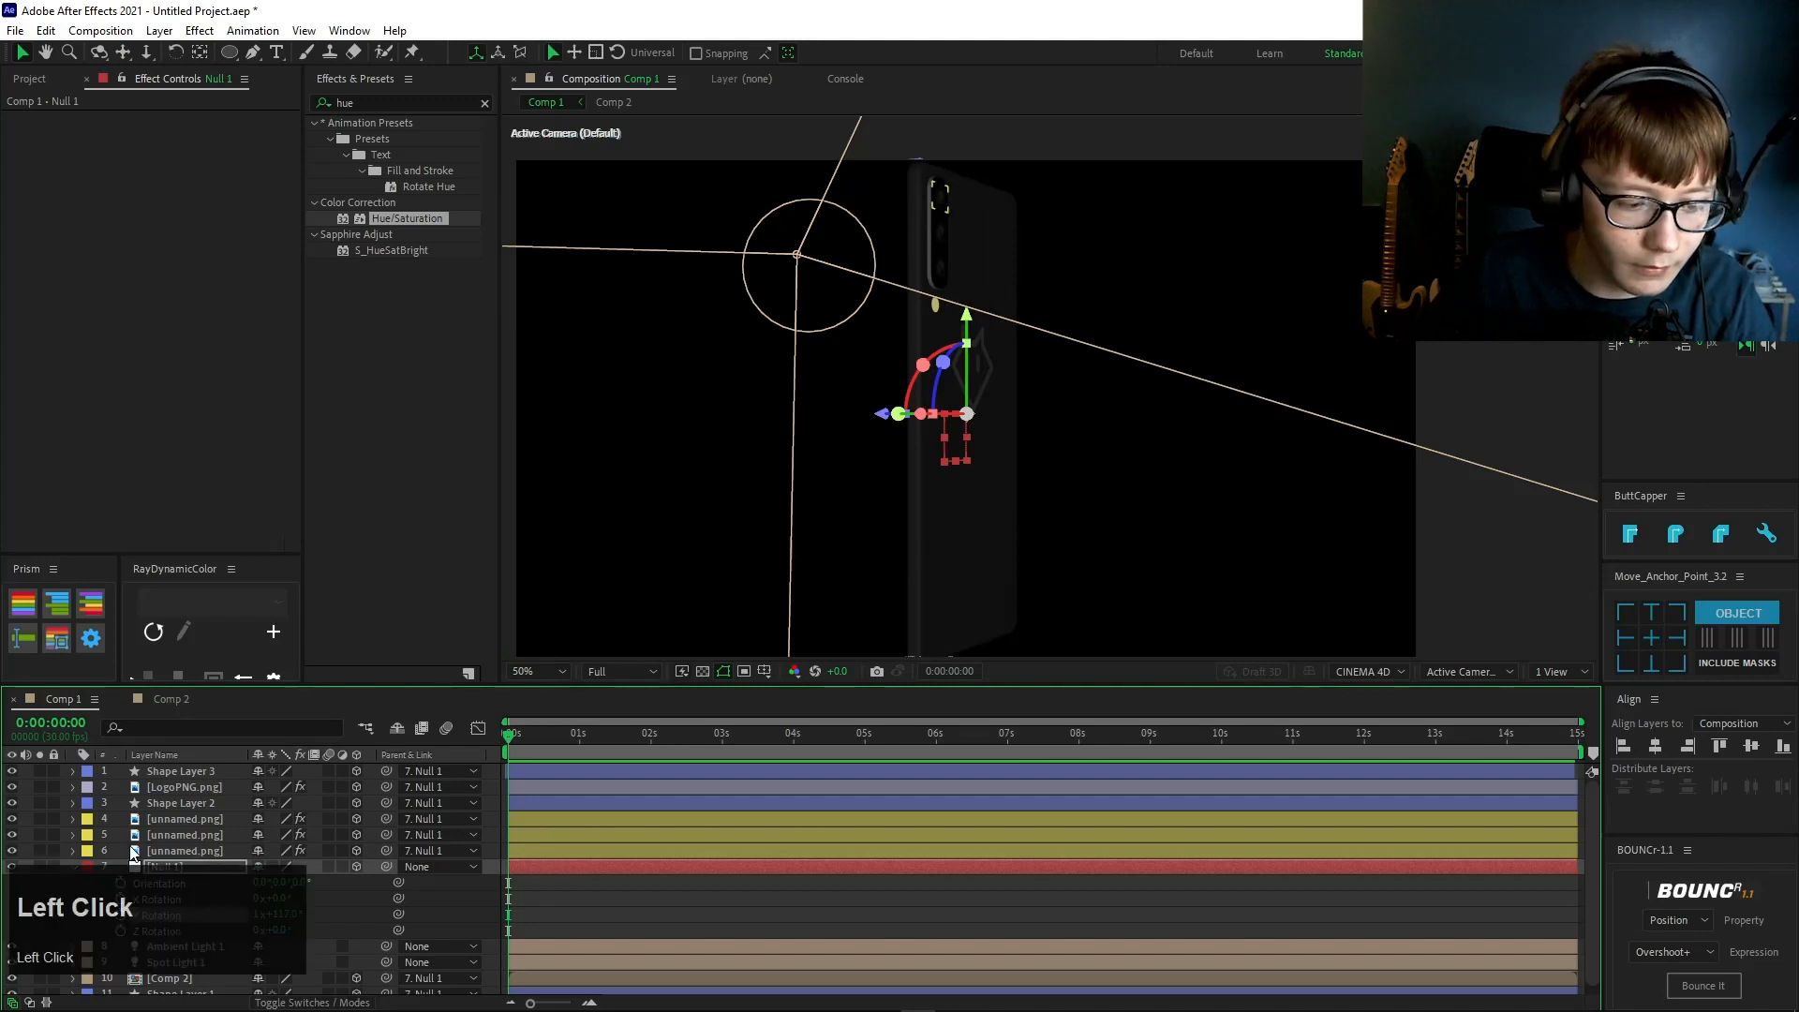
click(170, 979)
click(200, 789)
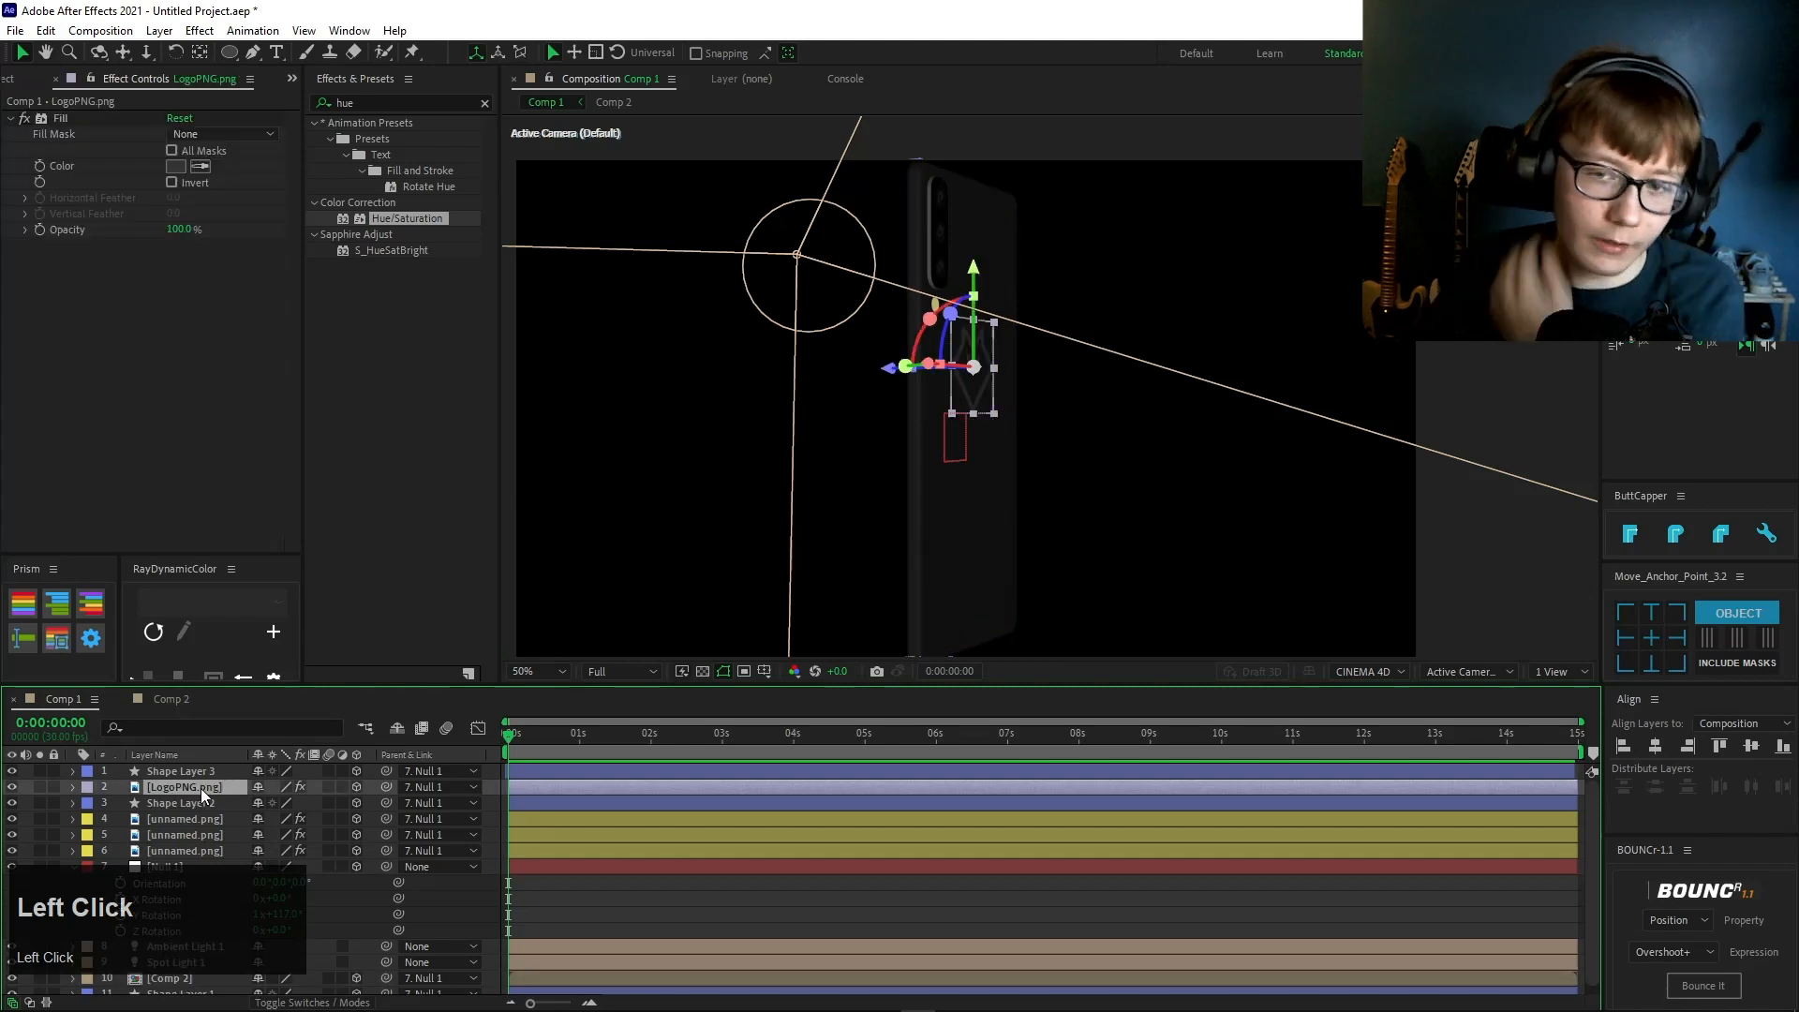
- Open the Material Options of Shape Layer 2, the camera bump, and raise its Reflection Intensity to 100%
click(176, 802)
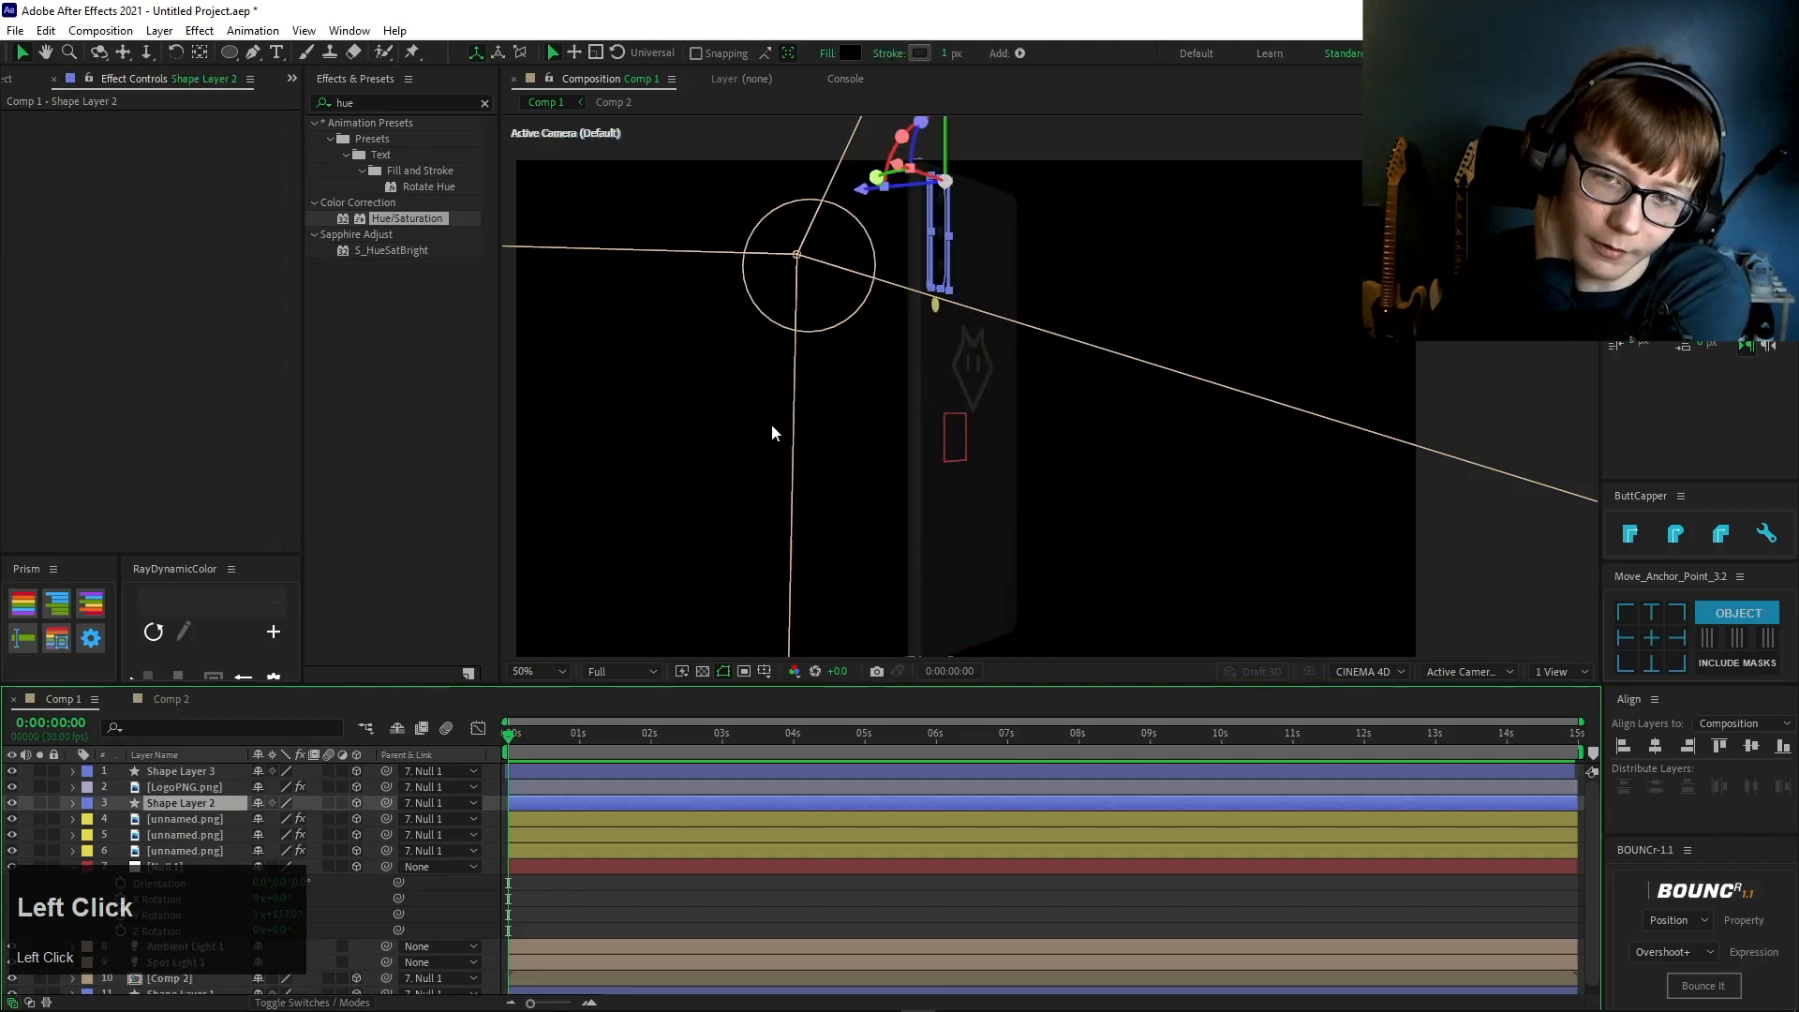
scroll(774, 420, up, 3)
scroll(776, 431, down, 2)
drag(932, 420, 947, 461)
click(491, 875)
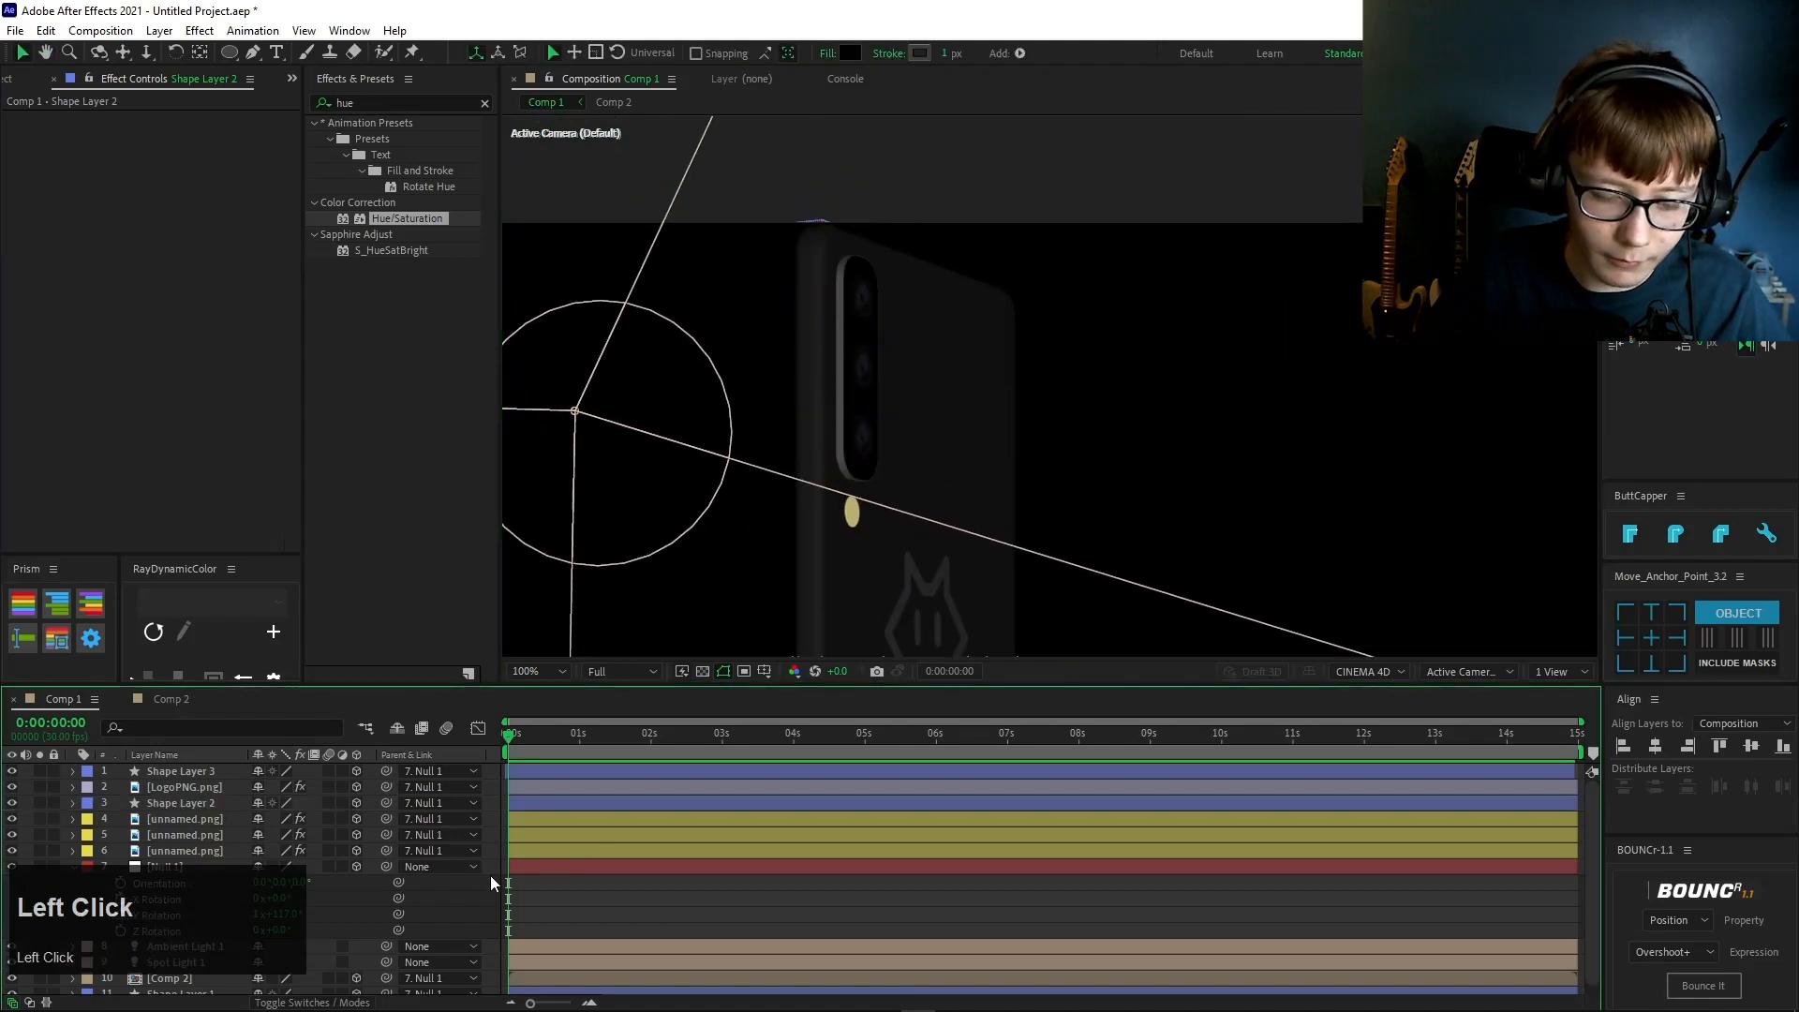
scroll(946, 519, down, 2)
click(105, 806)
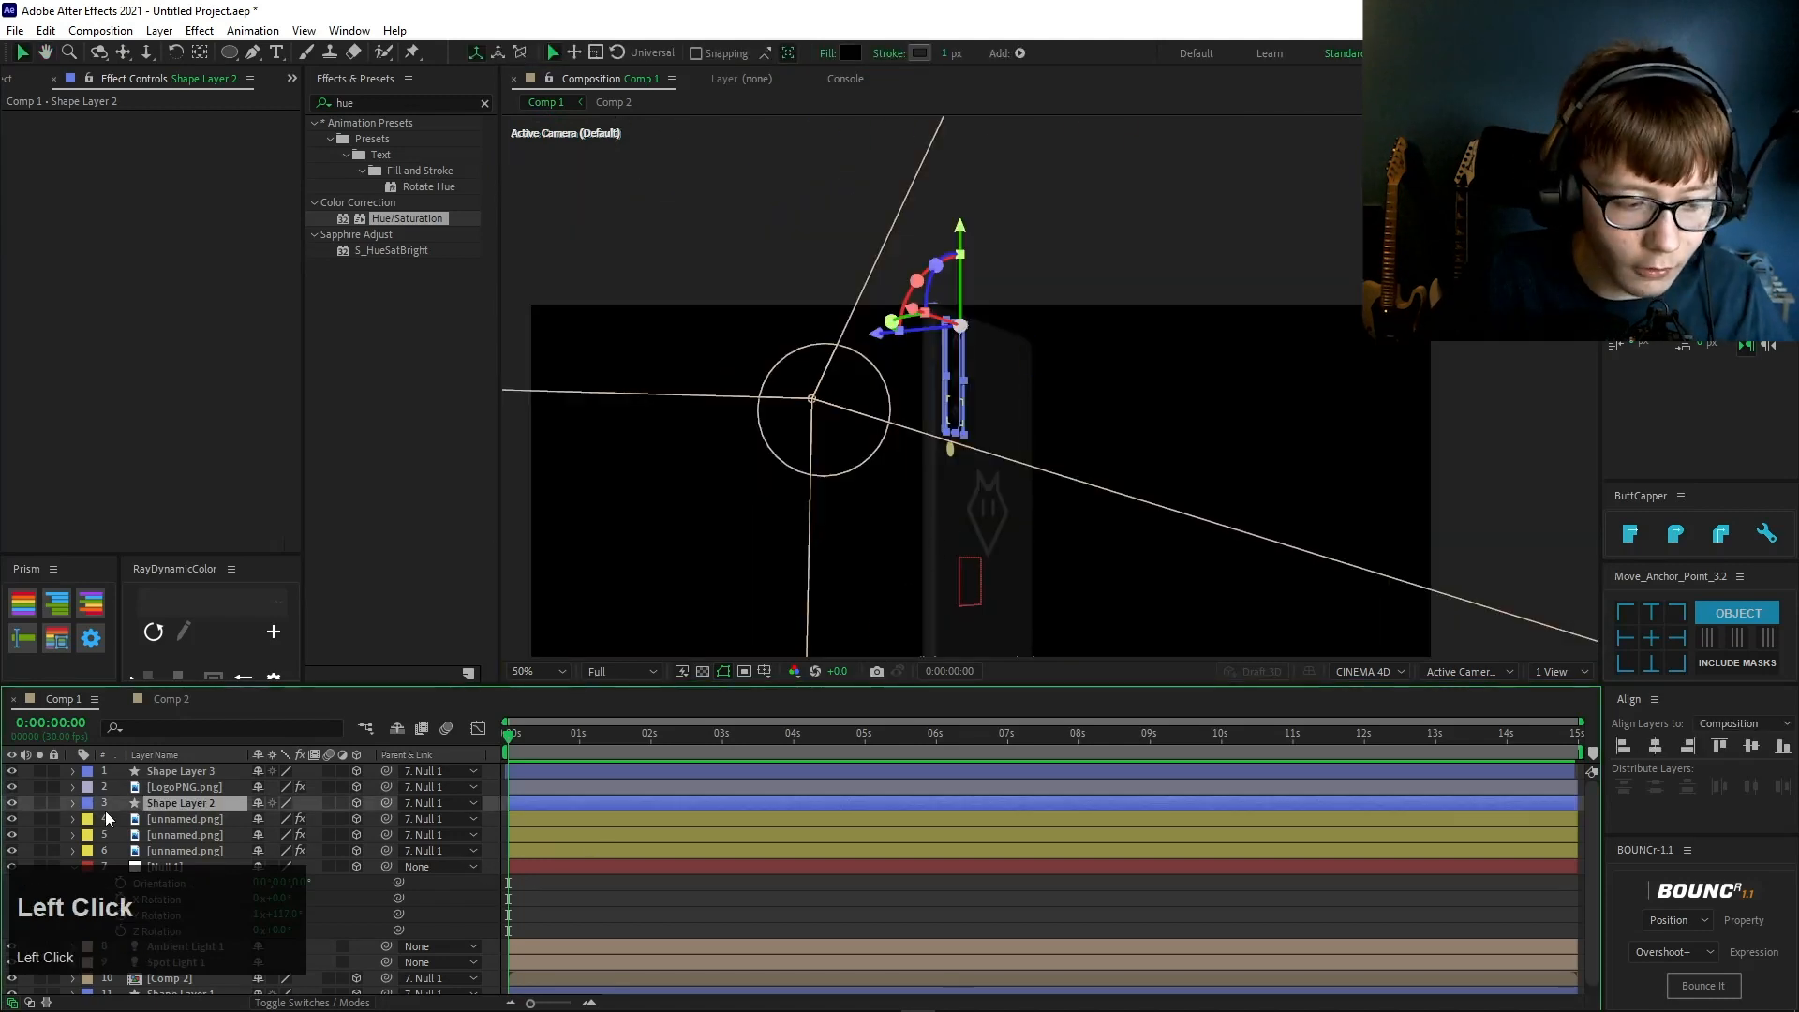
click(72, 803)
click(87, 874)
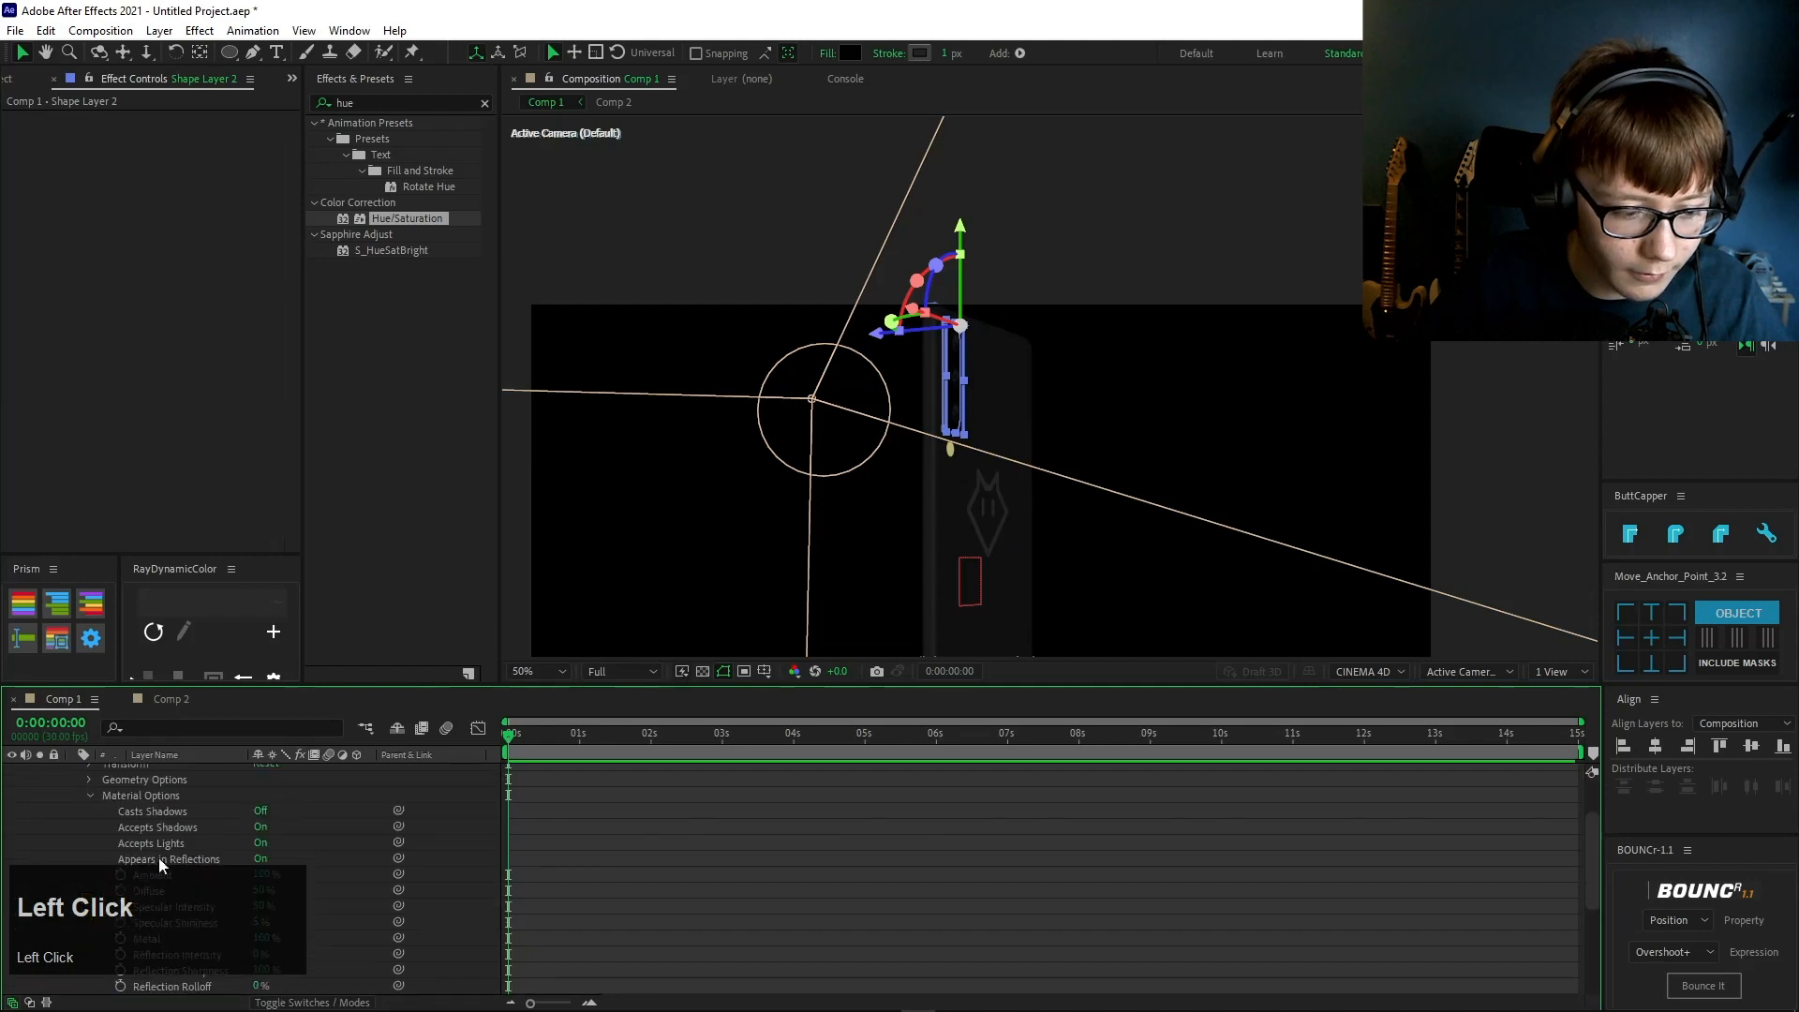
scroll(282, 867, down, 4)
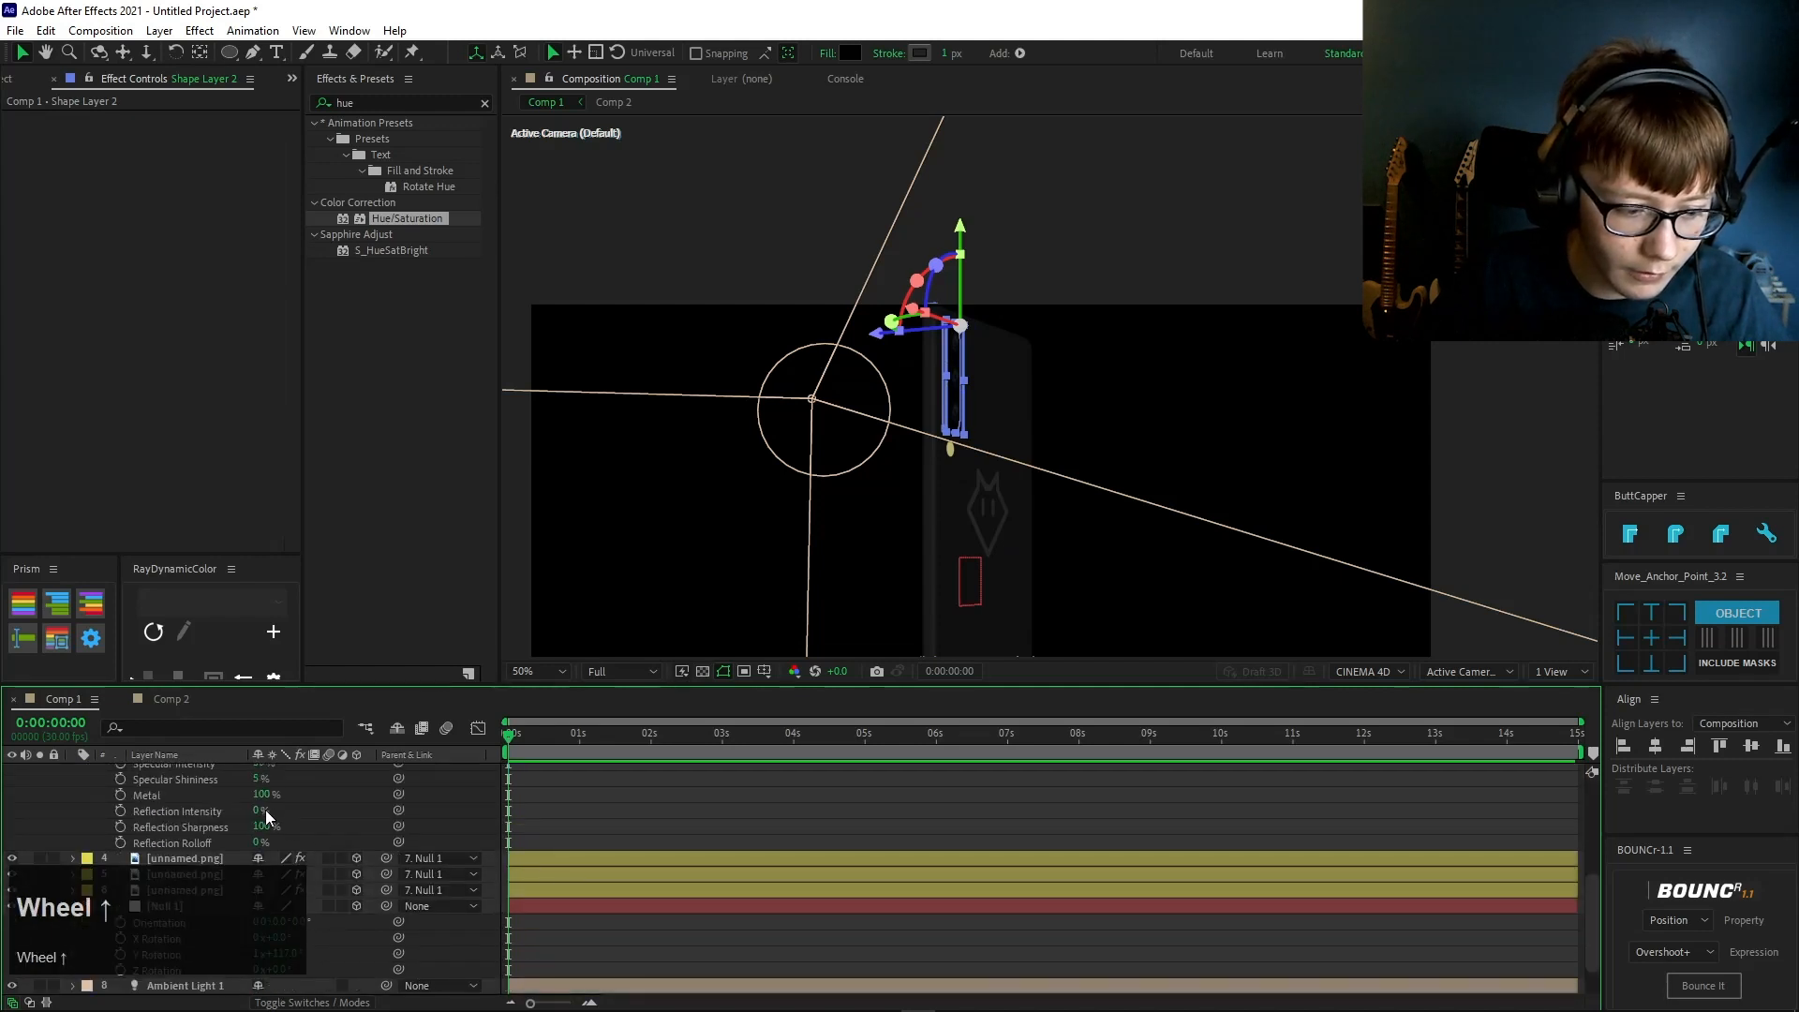
drag(258, 810, 954, 812)
click(954, 812)
scroll(954, 493, up, 1)
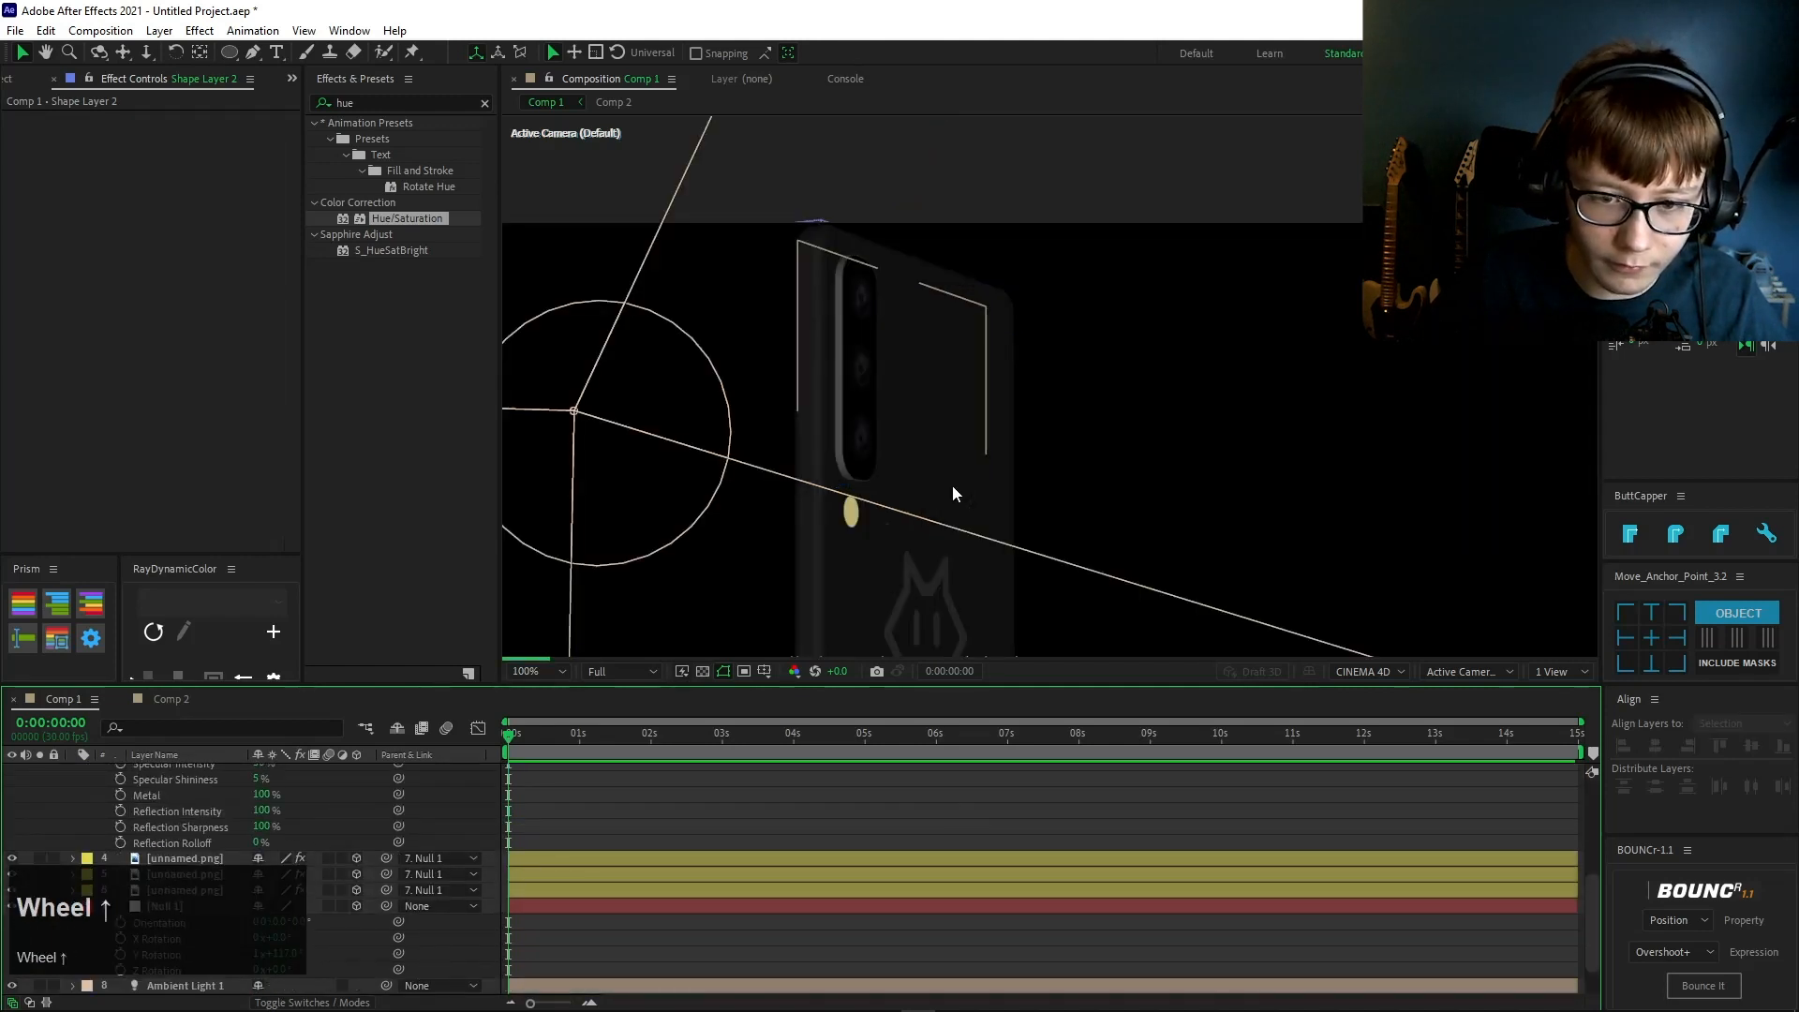
- Check the reflections on the camera bump up close and set Shape Layer 2's Reflection Intensity to 50%
click(855, 440)
scroll(867, 467, up, 3)
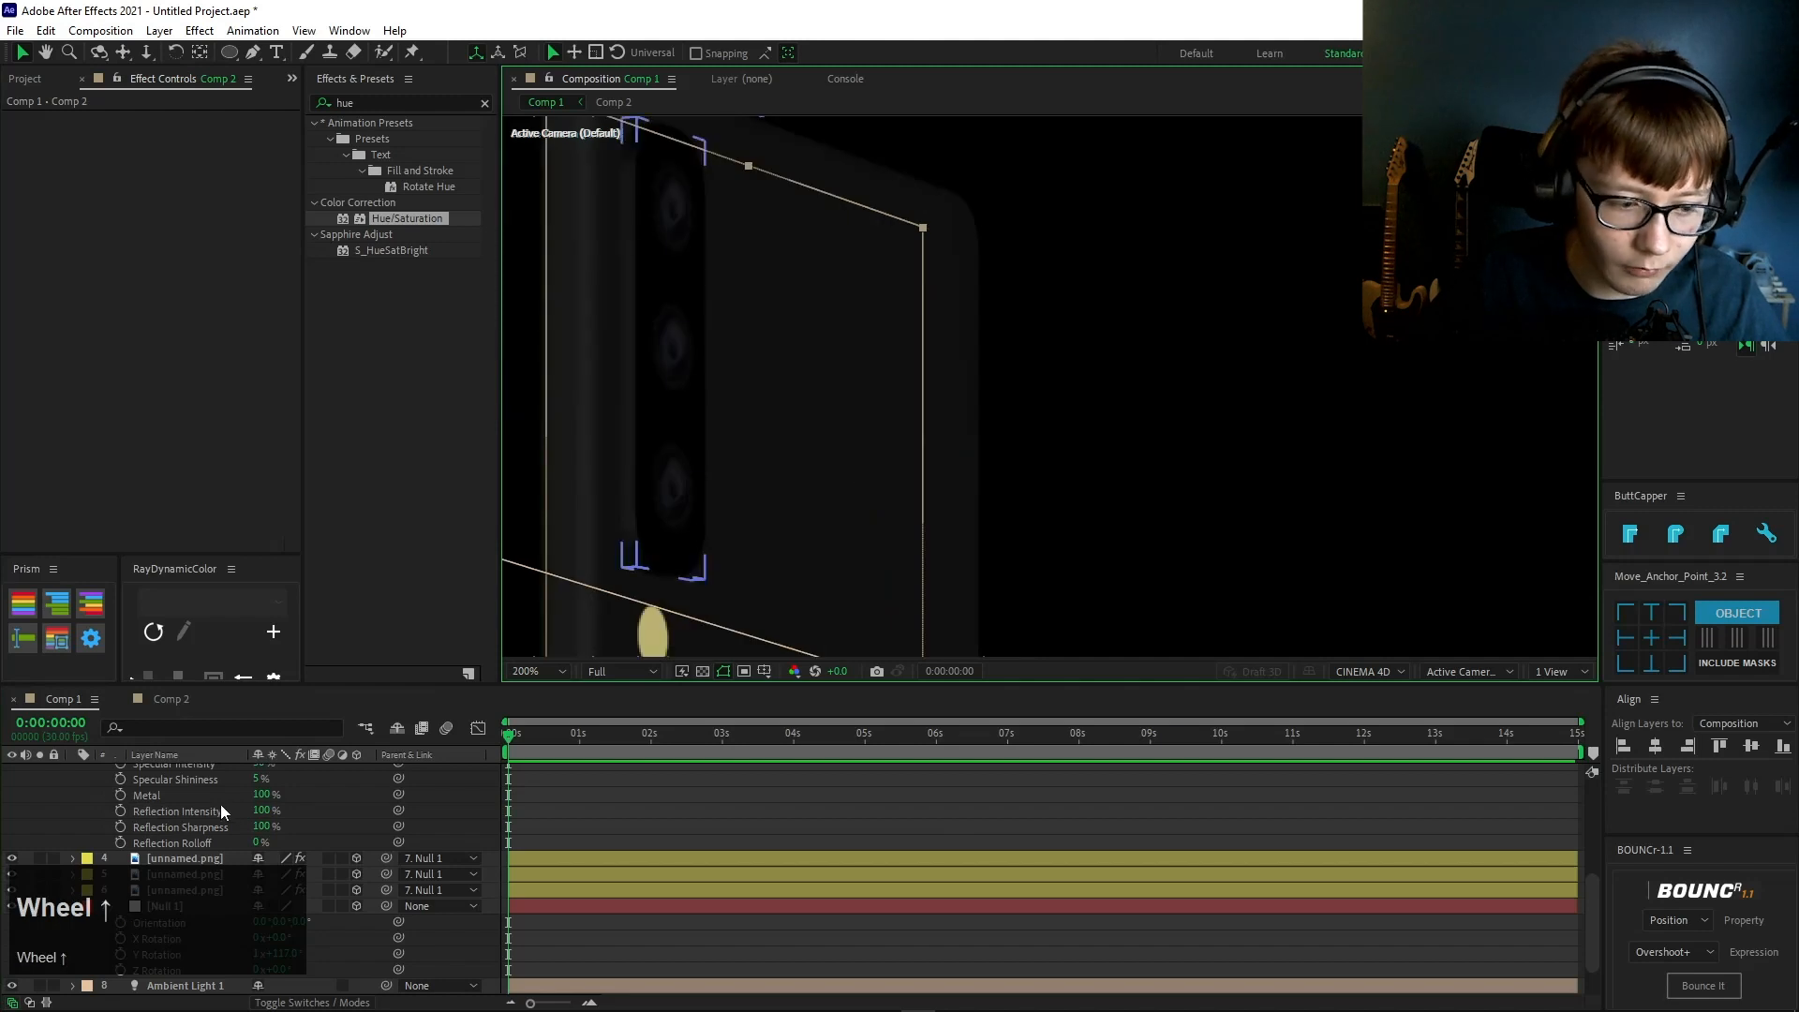
scroll(221, 804, up, 3)
click(216, 804)
click(206, 779)
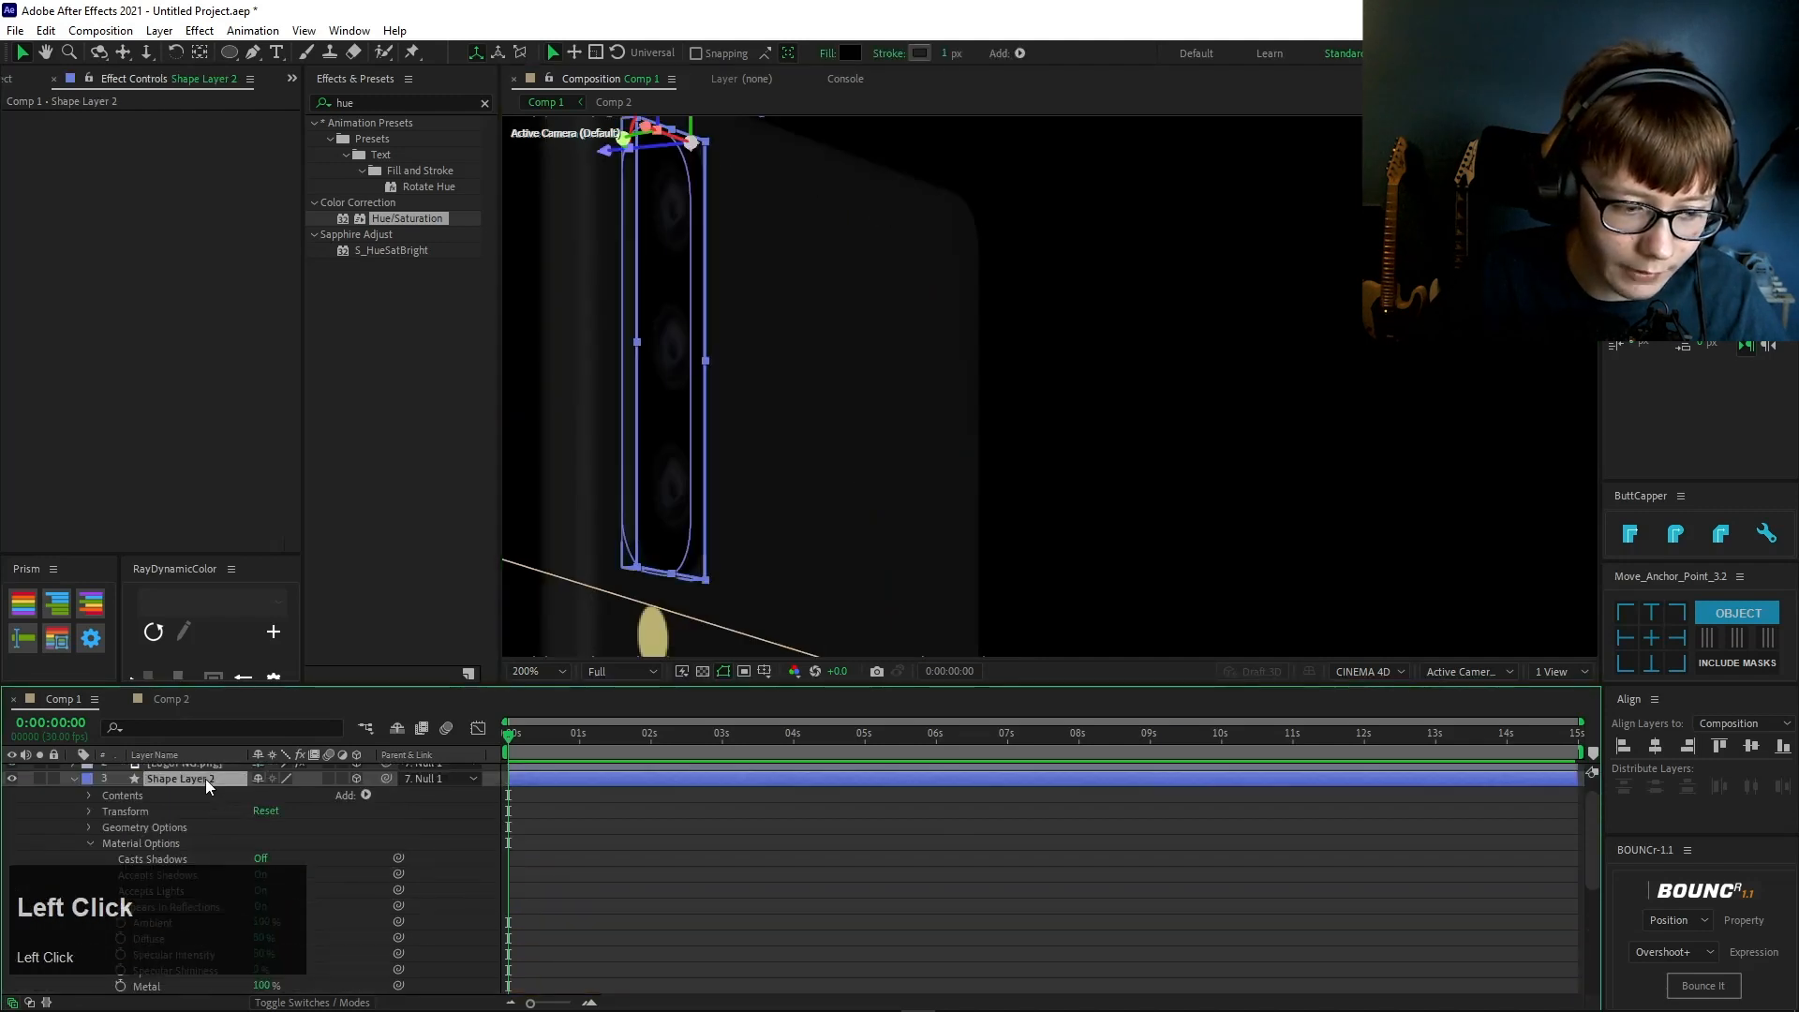
scroll(253, 825, down, 5)
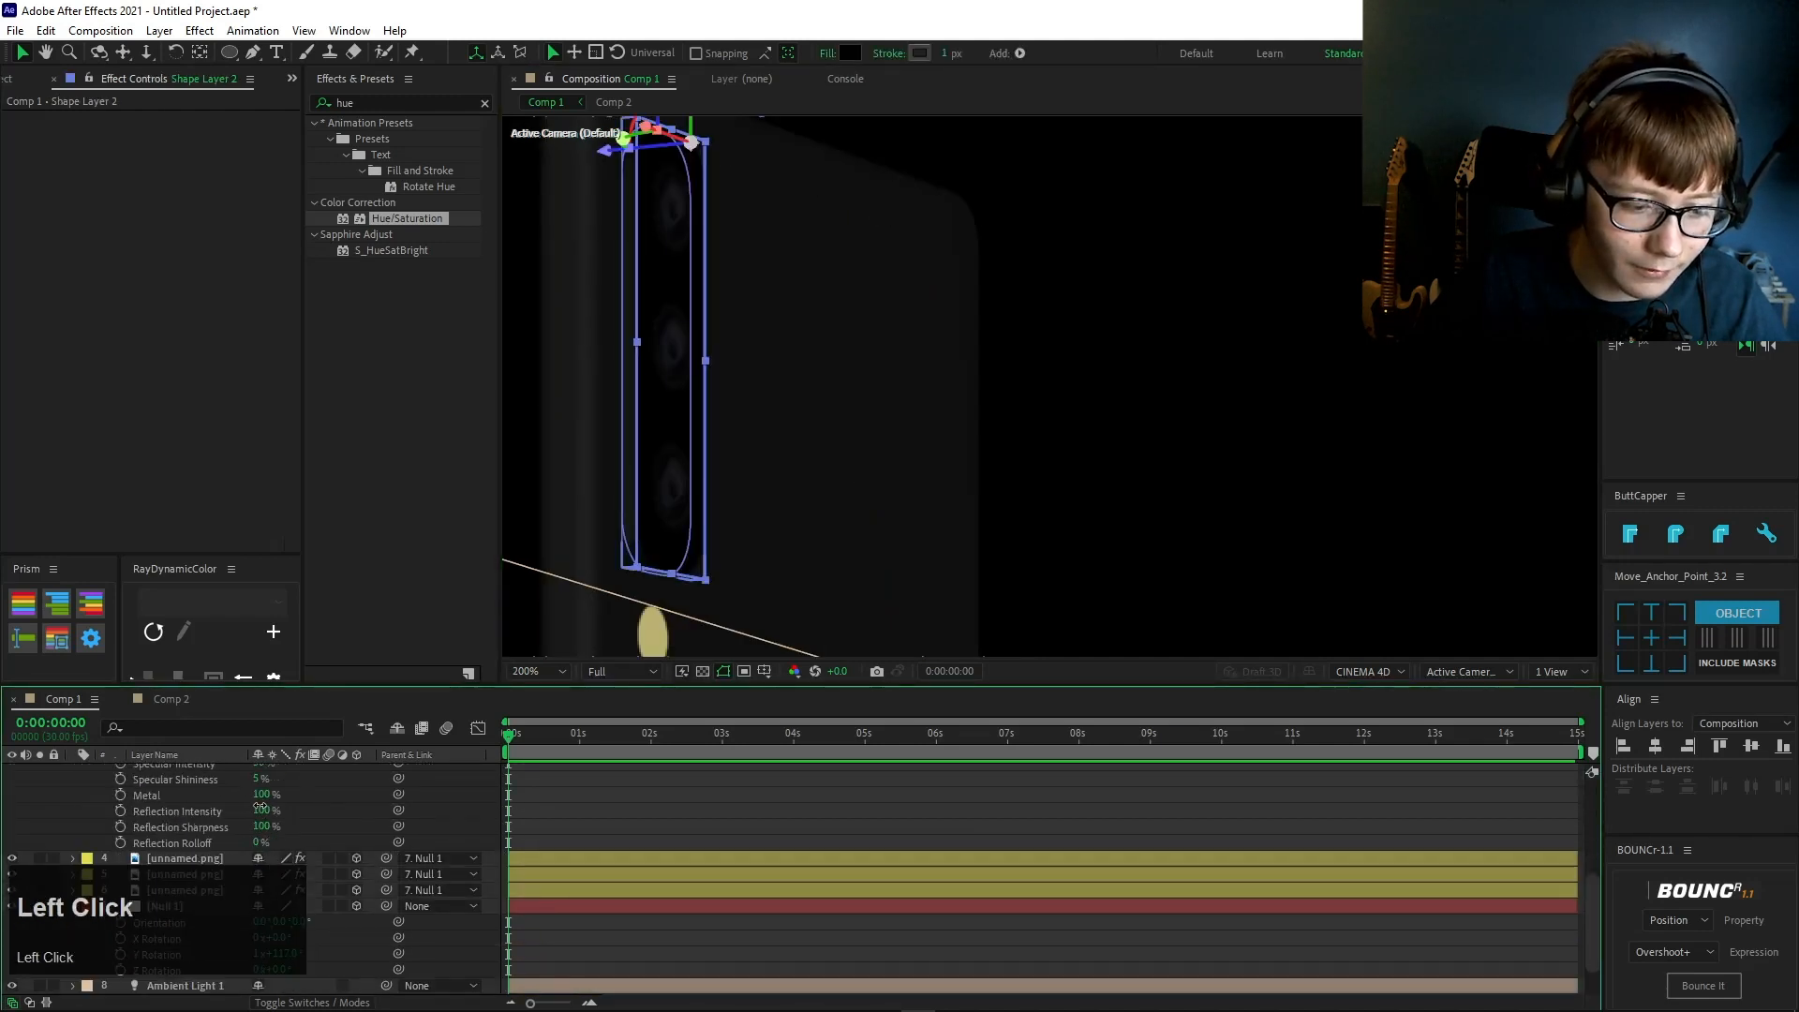
text(5)
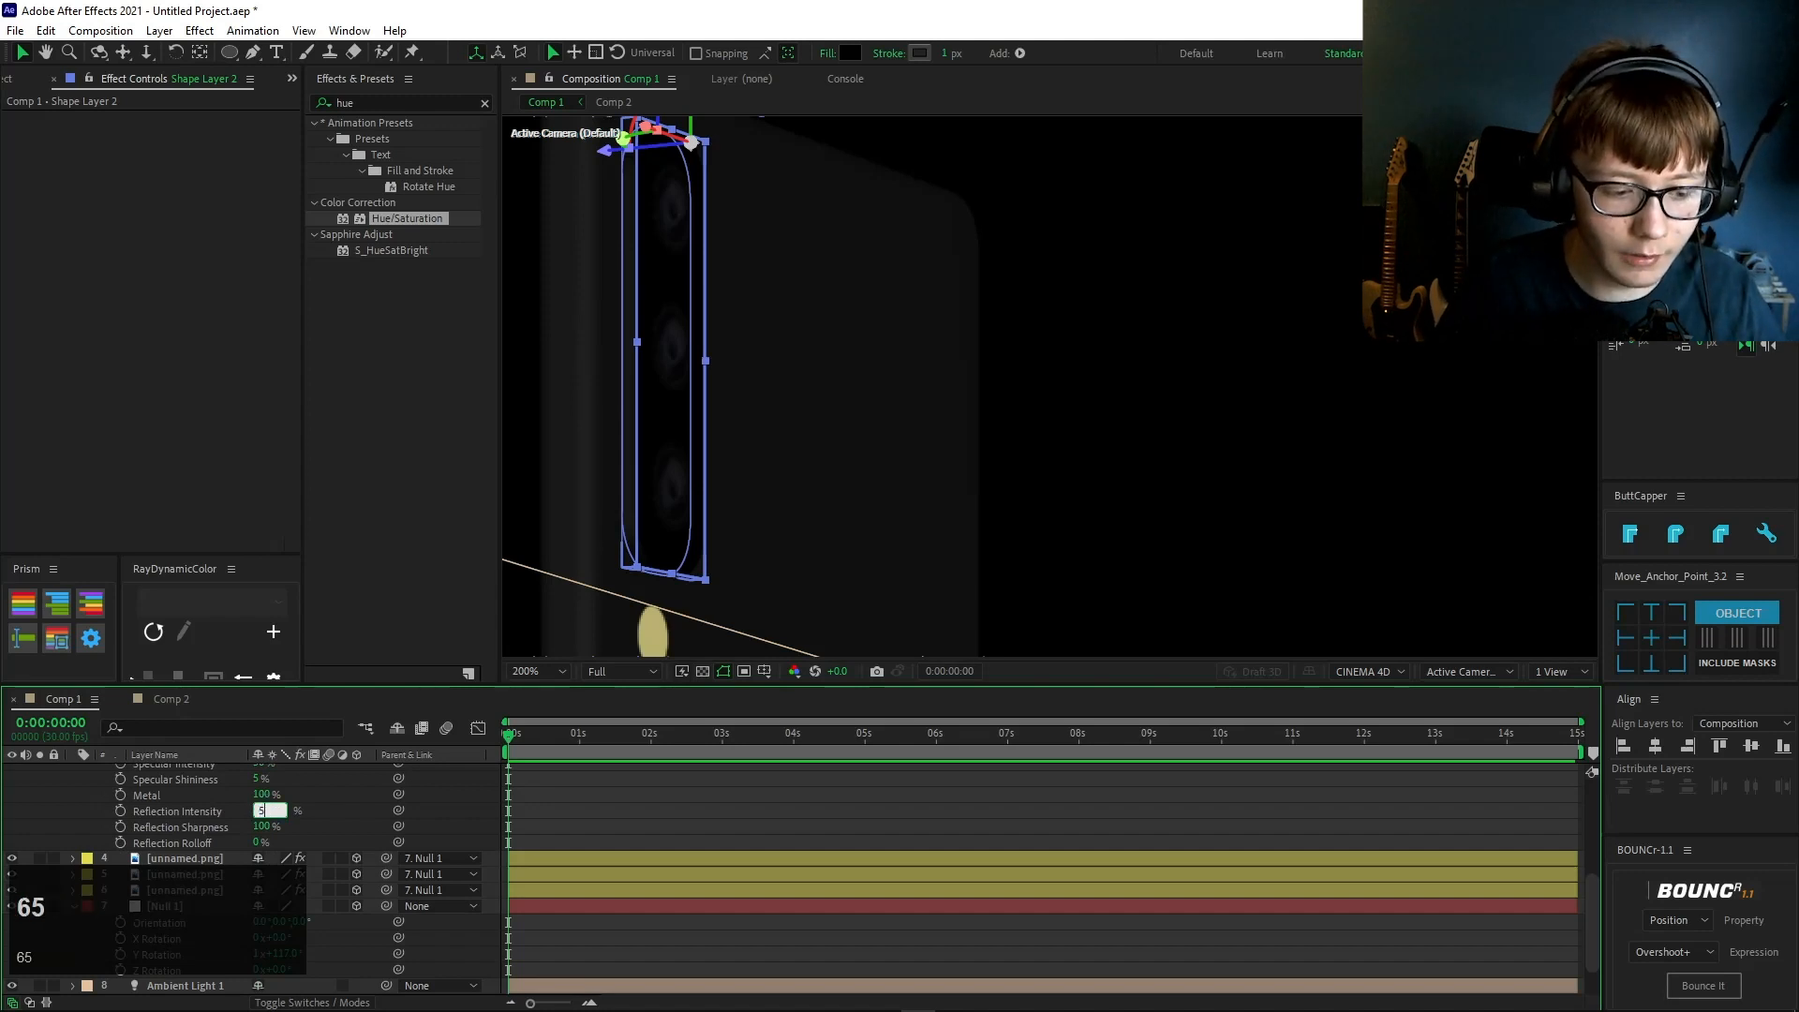
text(0)
key(Return)
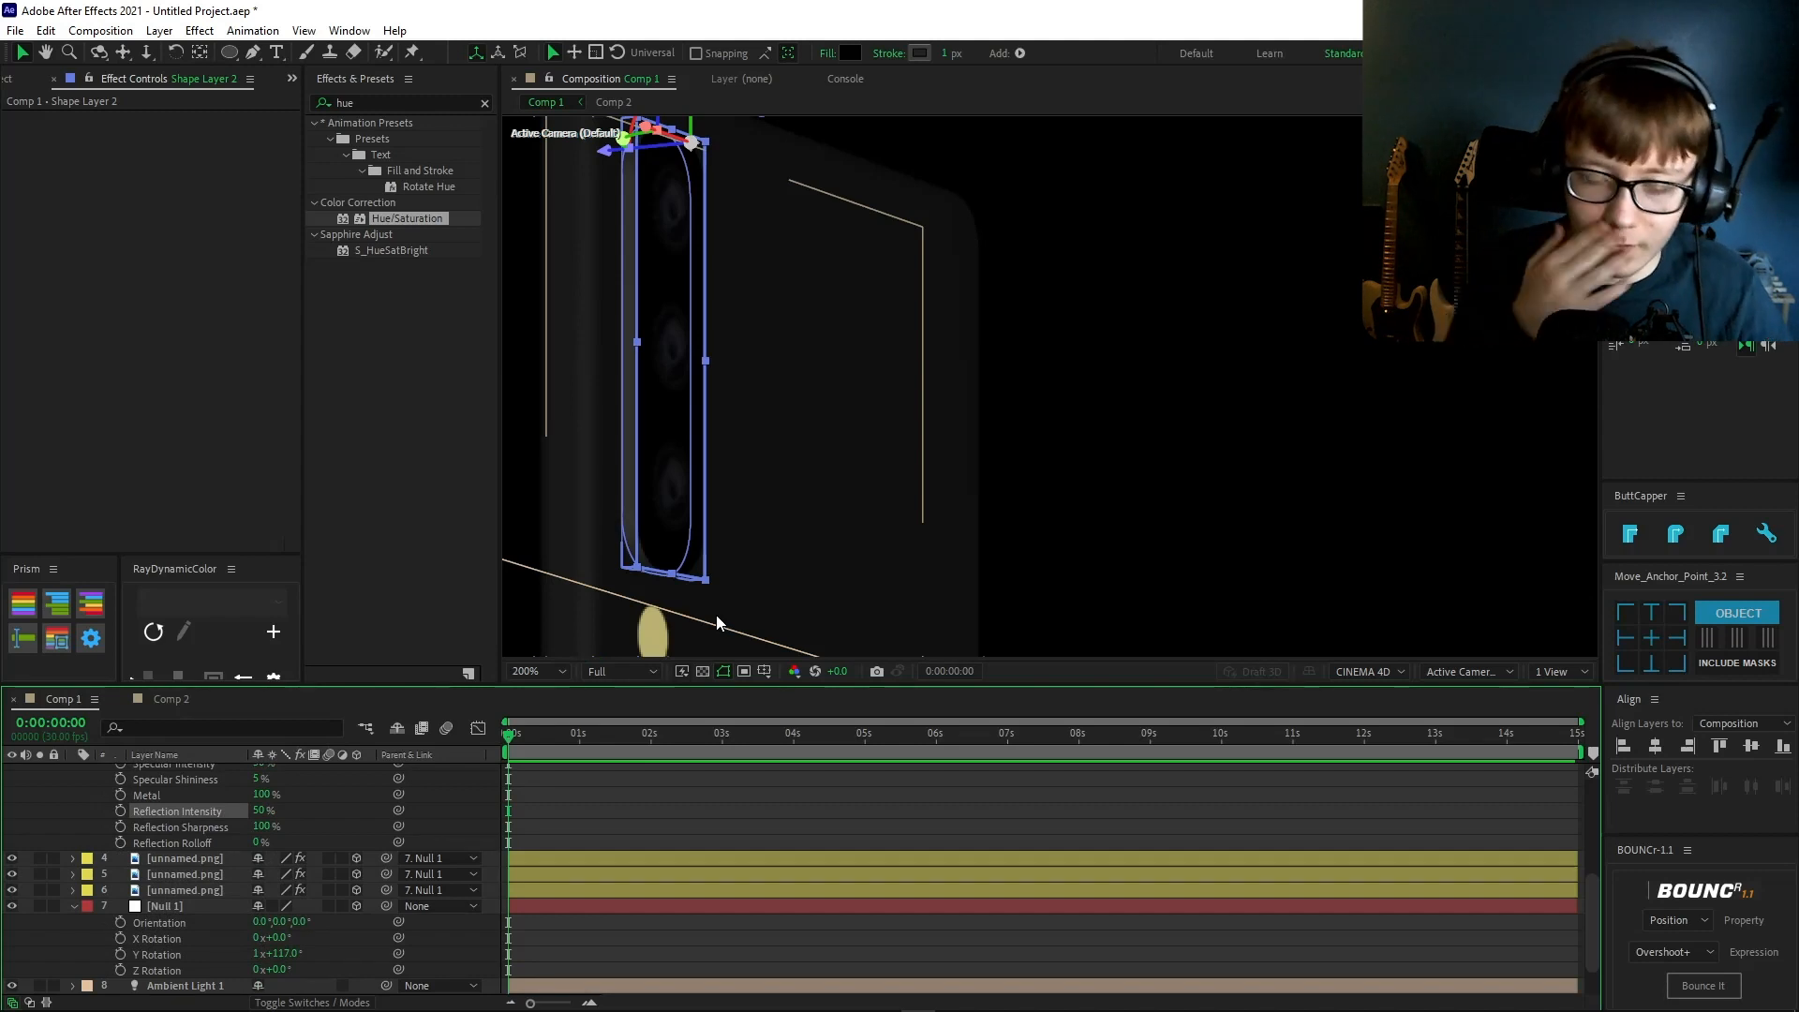
click(420, 868)
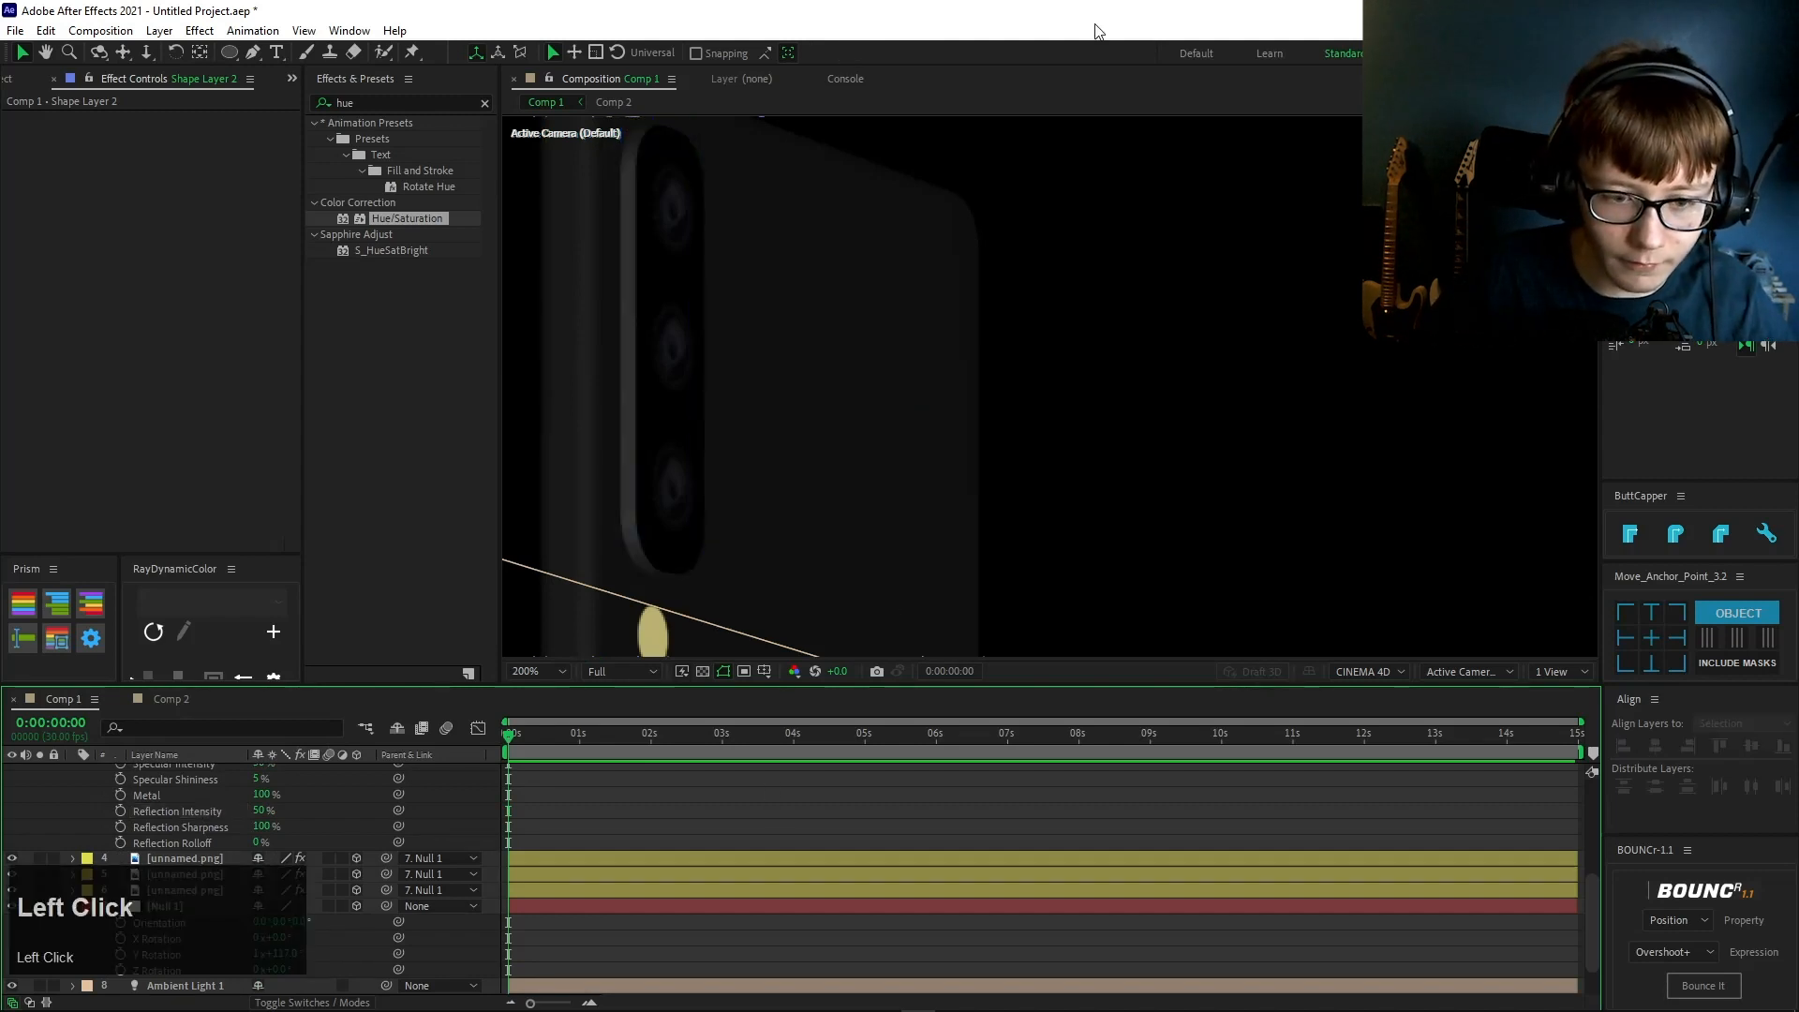
- Raise Shape Layer 2's Diffuse and Specular Intensity to 100% and its Specular Shininess to 88%
scroll(867, 444, down, 4)
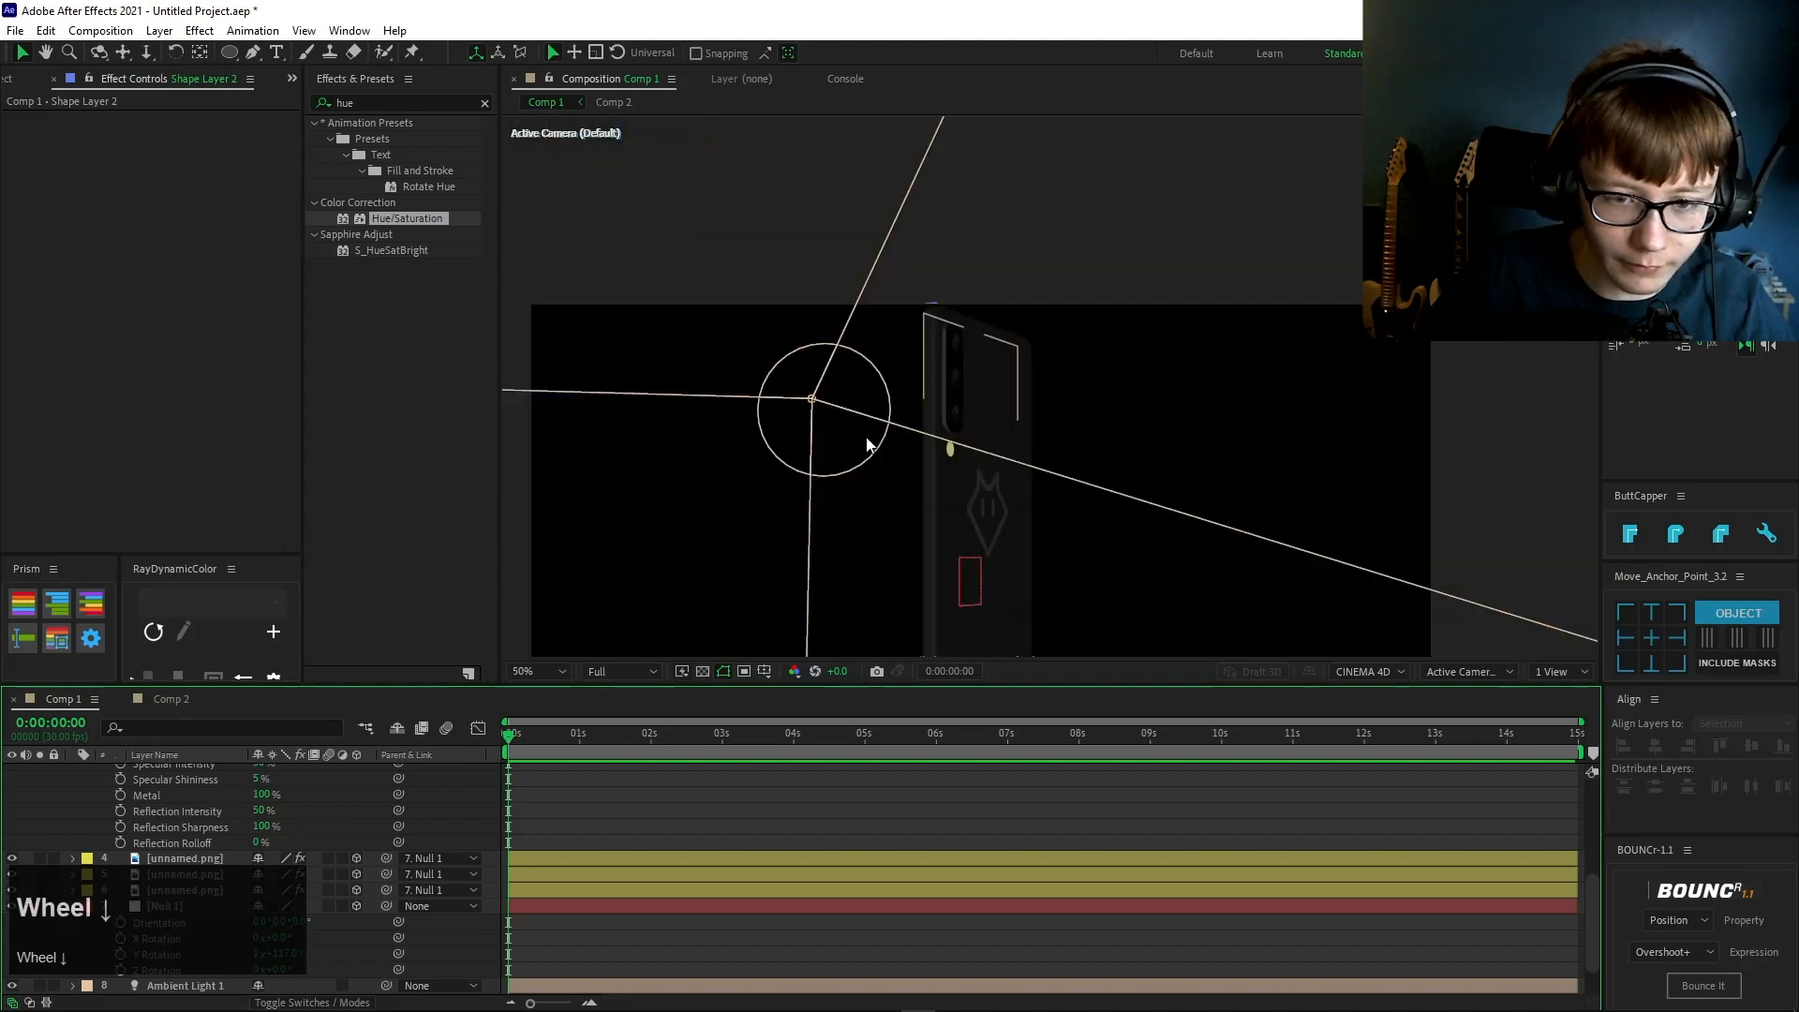
scroll(1037, 463, down, 3)
scroll(1038, 464, up, 6)
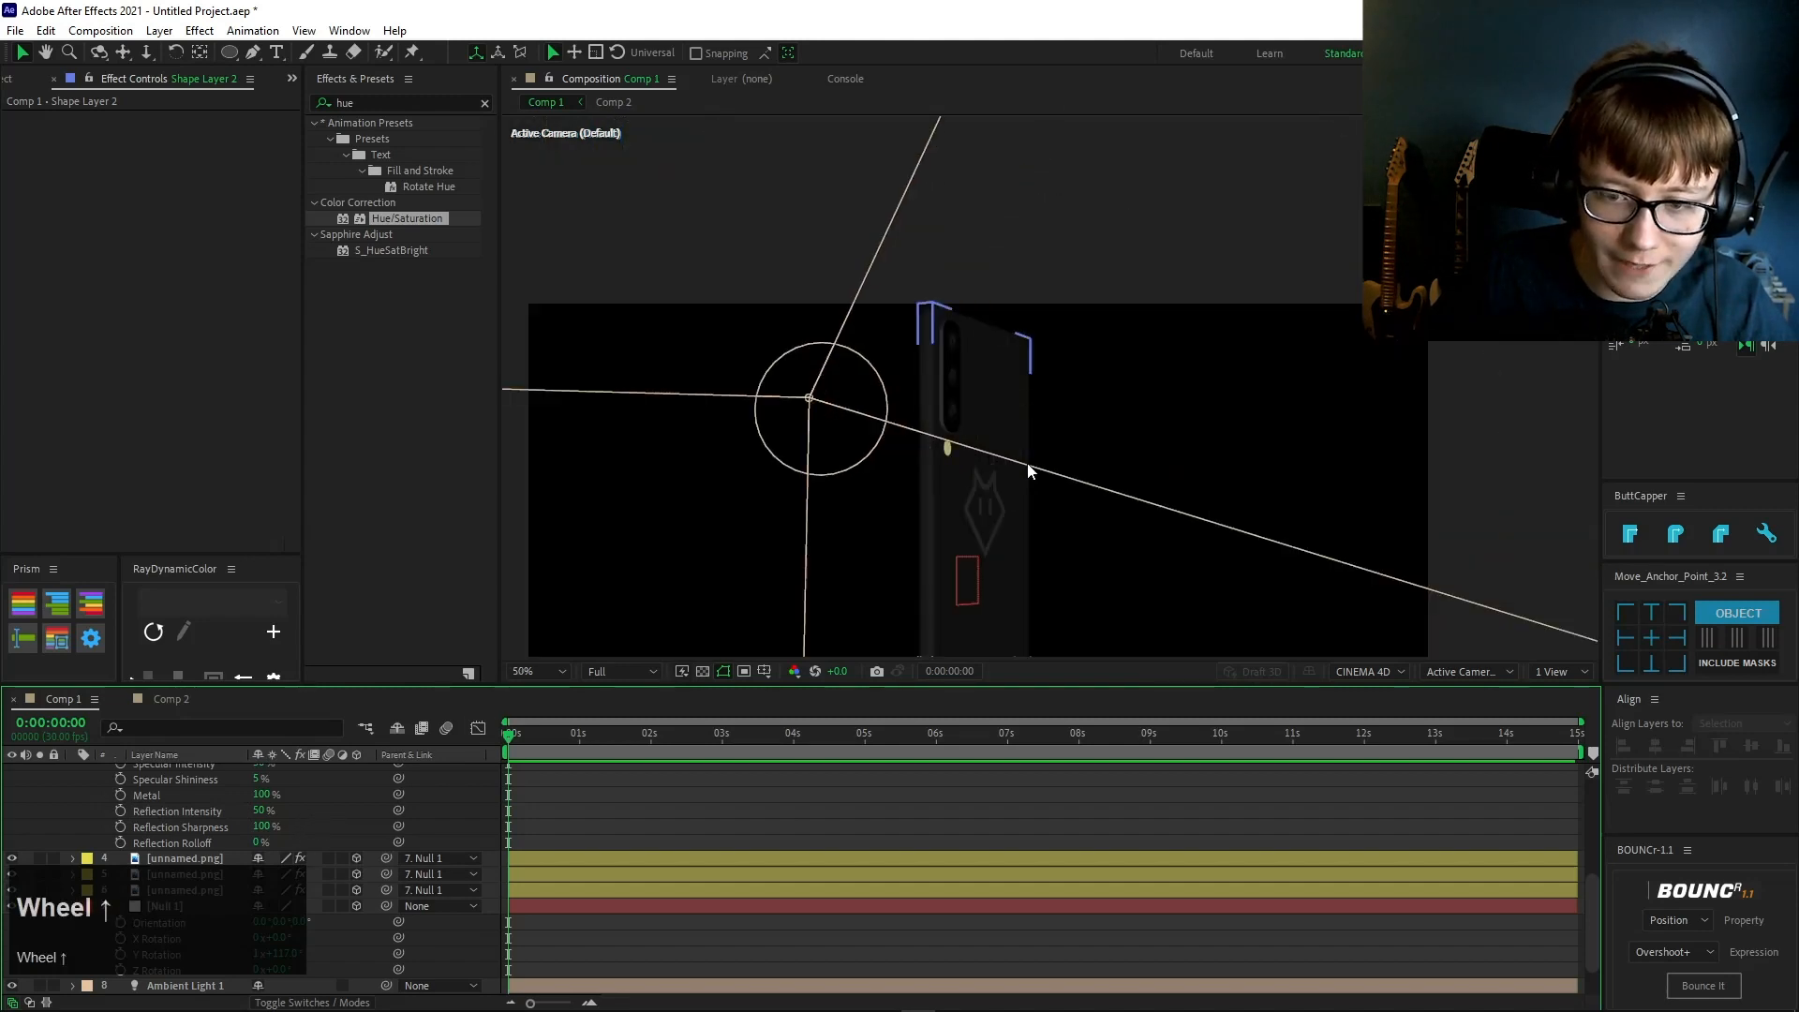
scroll(656, 547, down, 2)
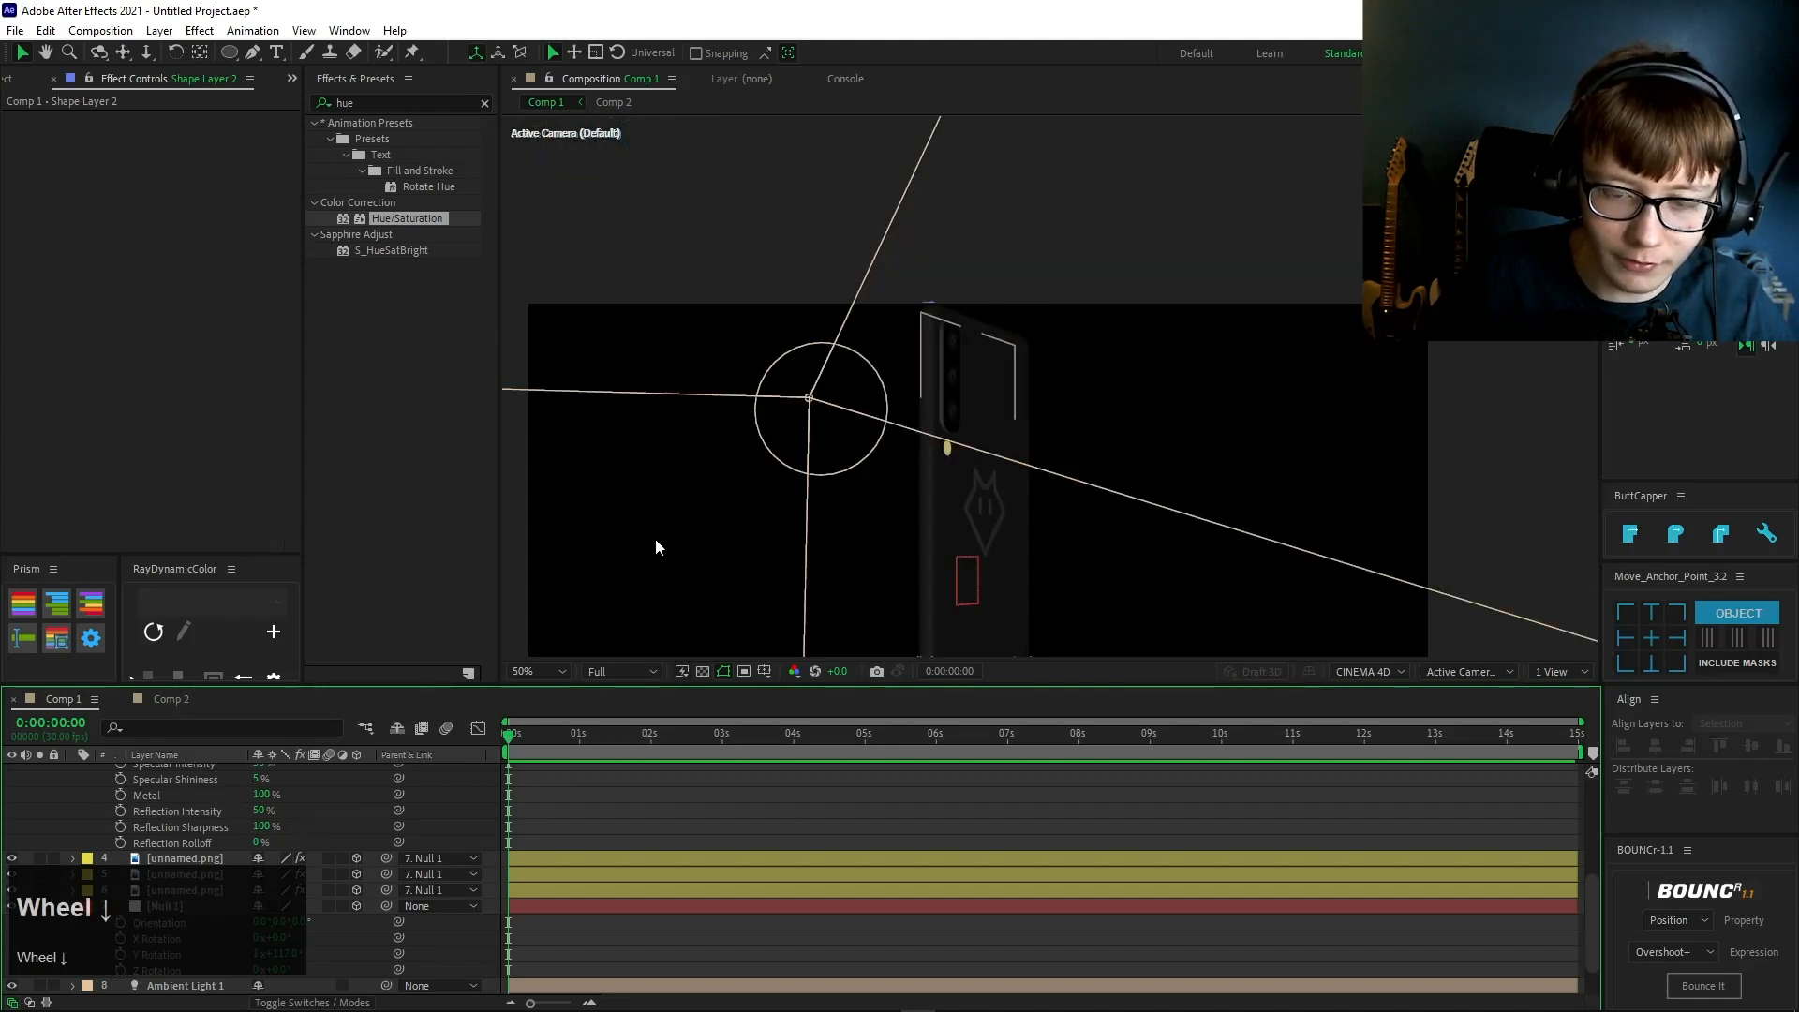
scroll(673, 538, up, 2)
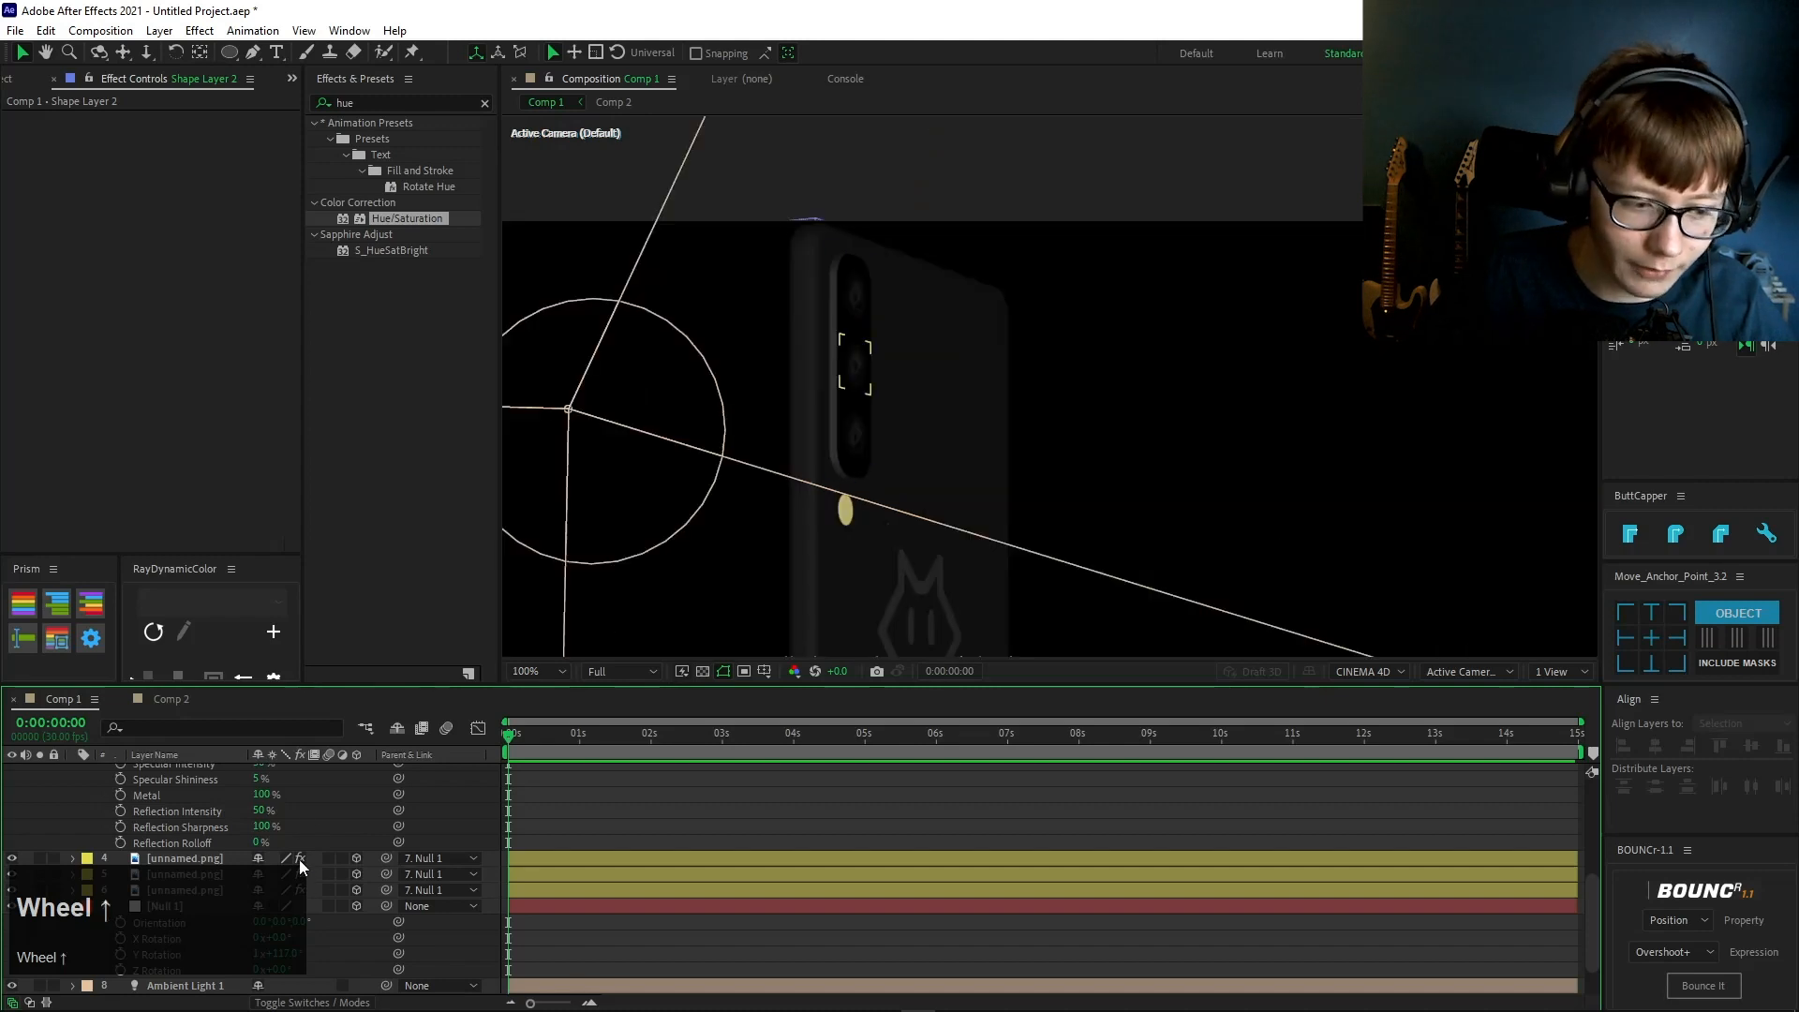
scroll(309, 817, up, 3)
click(259, 843)
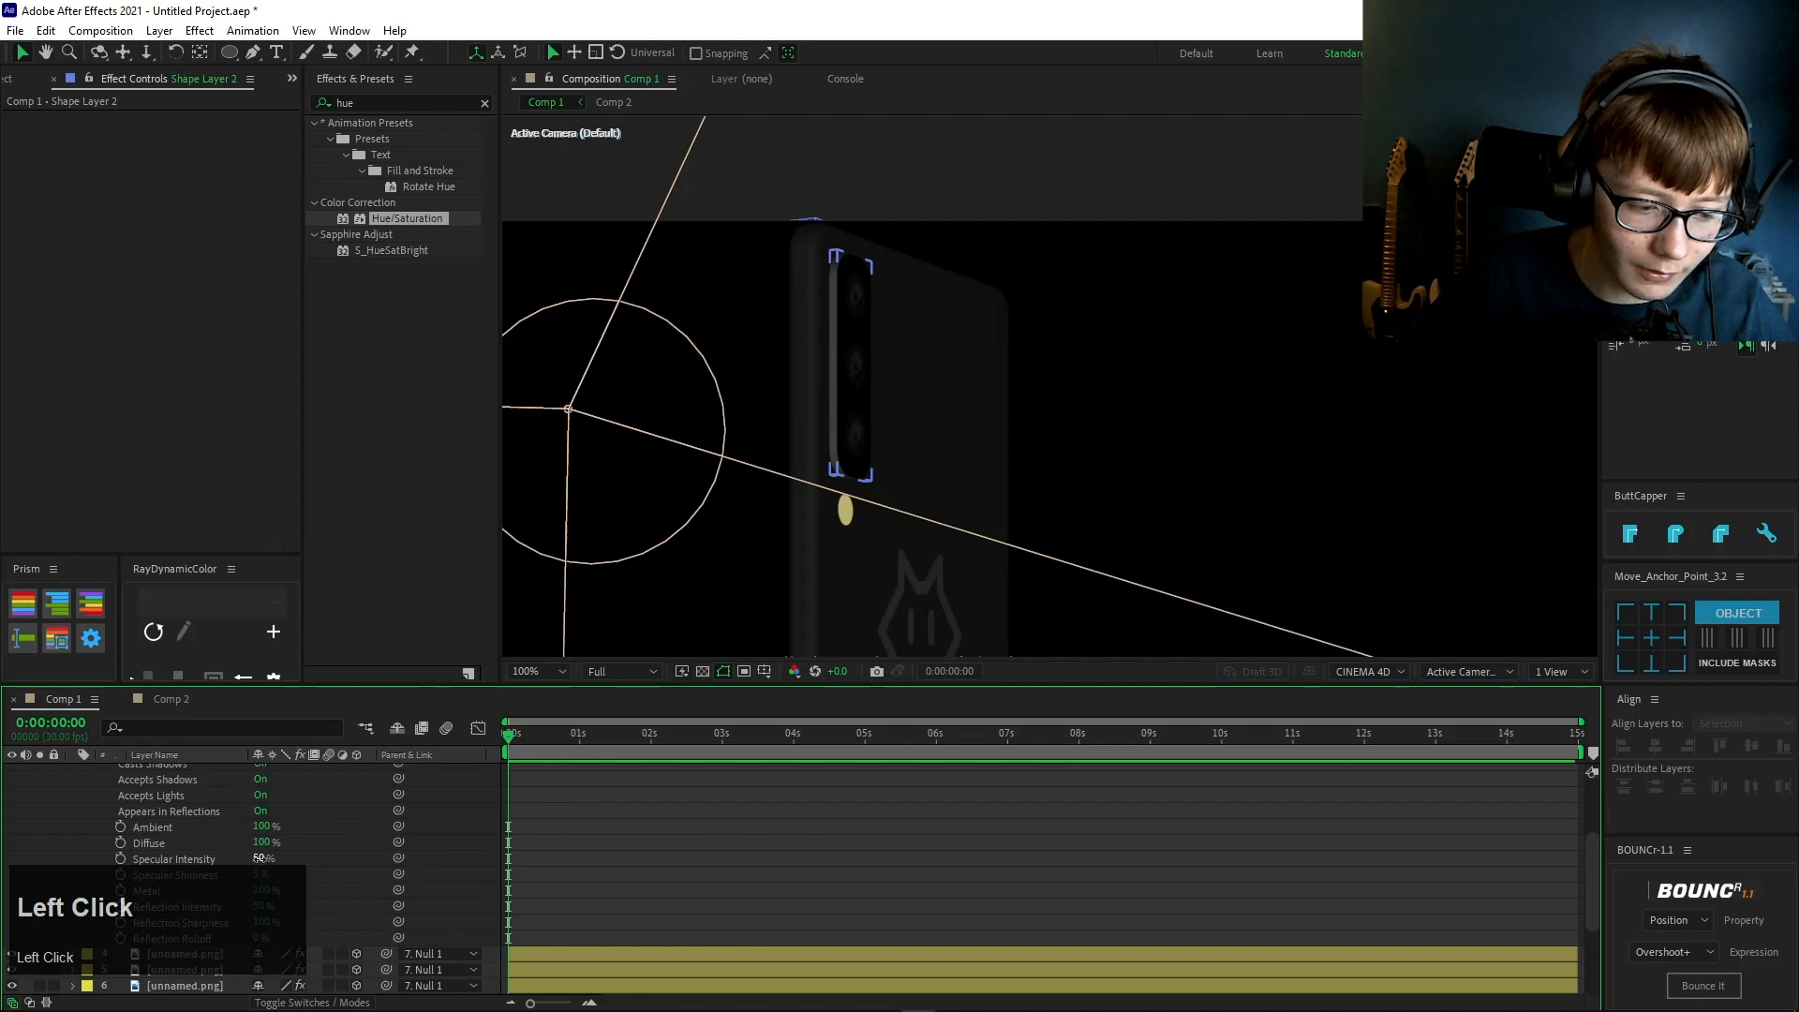
scroll(334, 839, down, 1)
drag(259, 859, 337, 827)
click(321, 837)
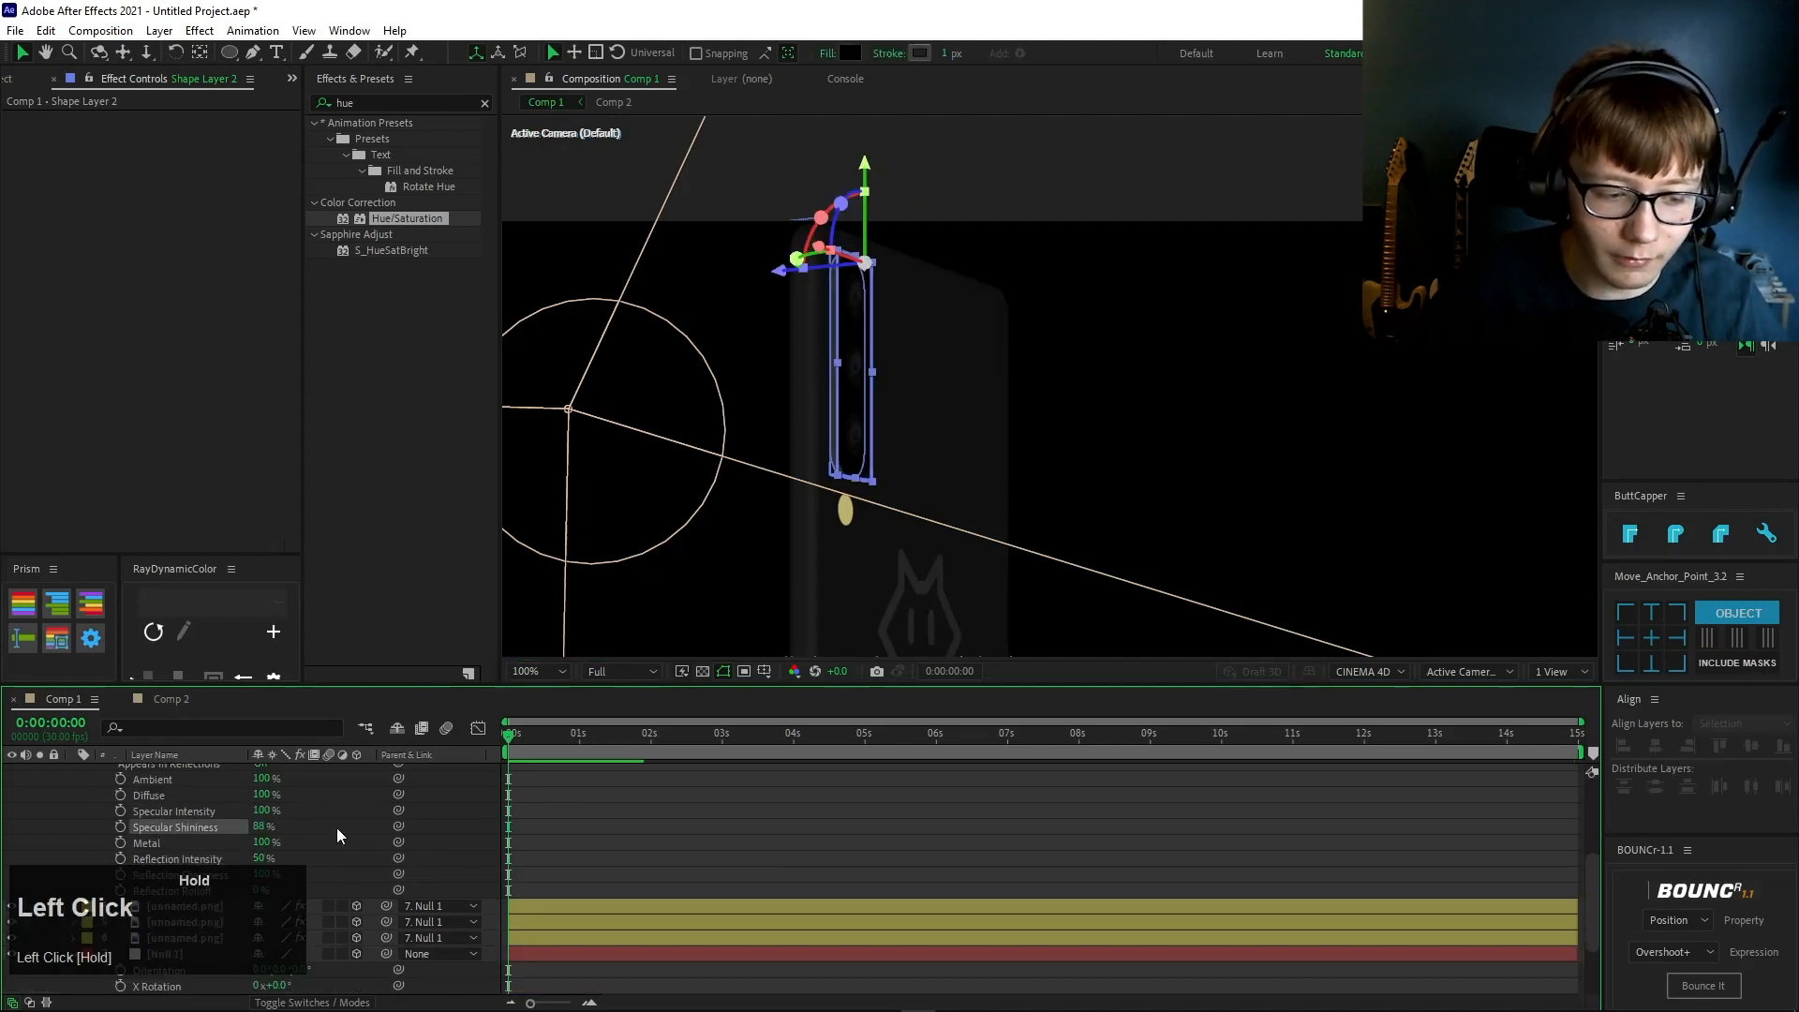
click(335, 828)
- Try moving Spot Light 1 horizontally to the other side of the camera bump, and undo the move
click(573, 409)
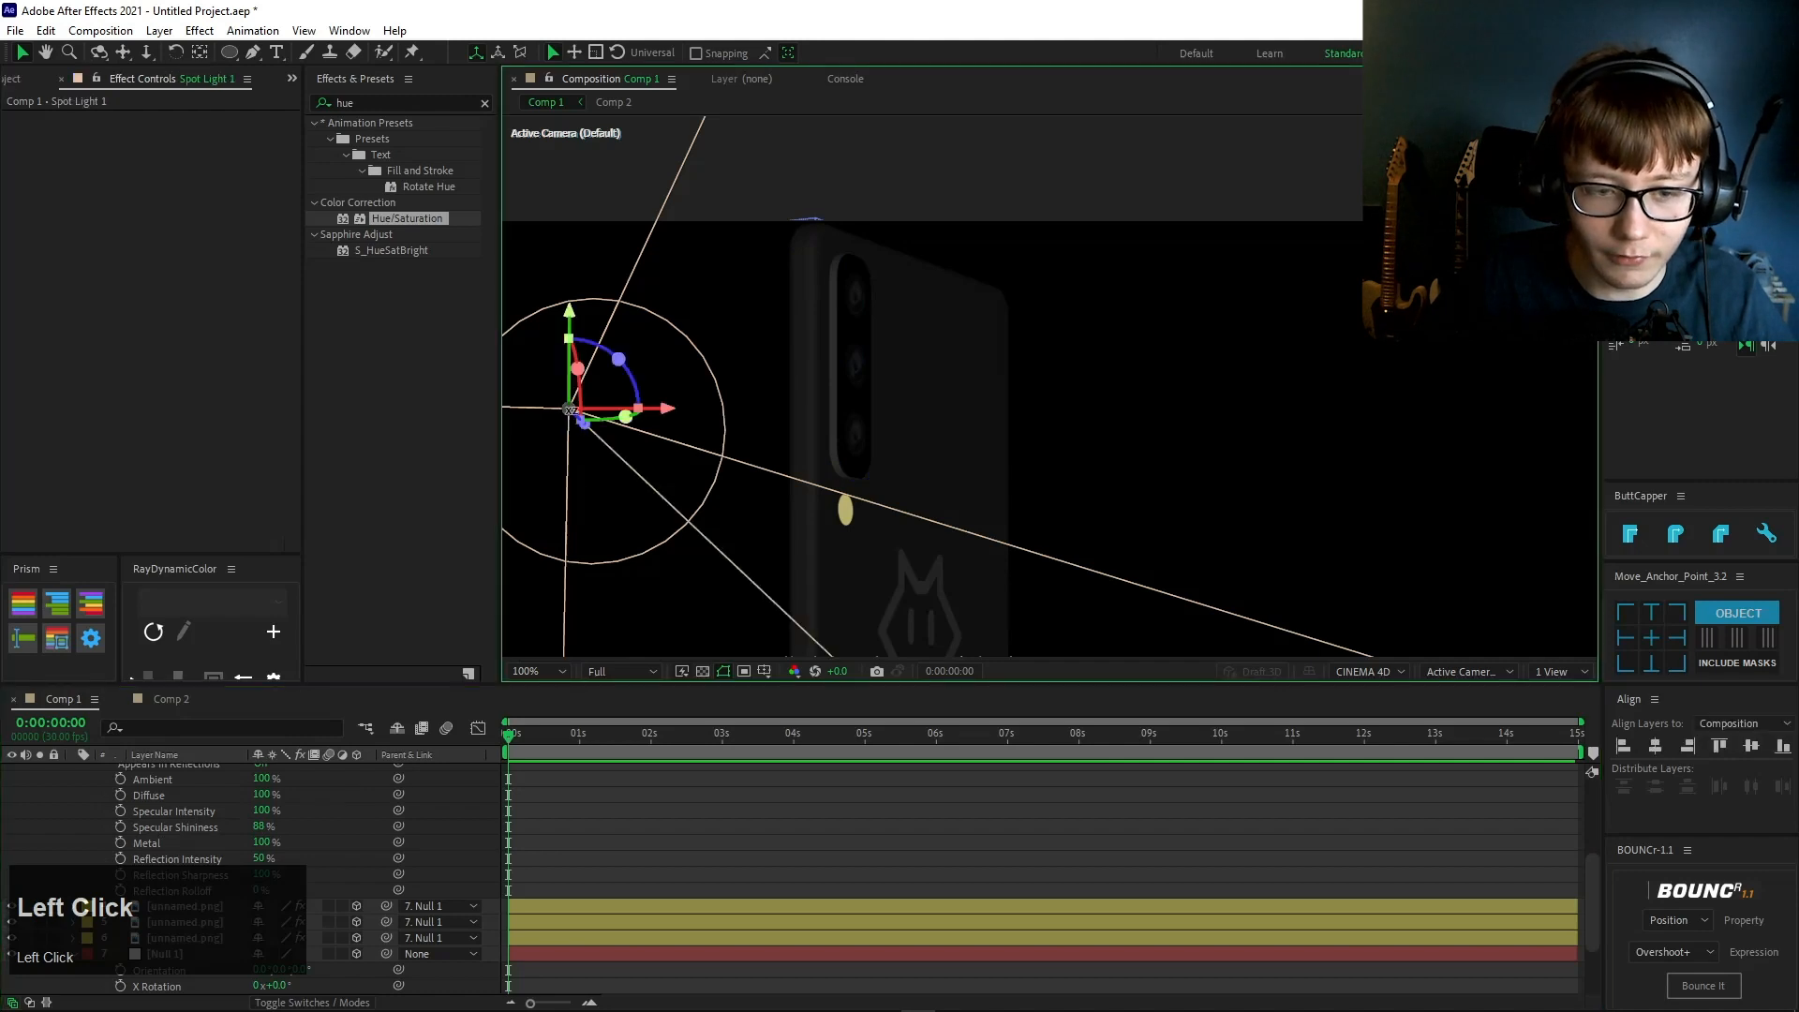
drag(668, 412, 767, 429)
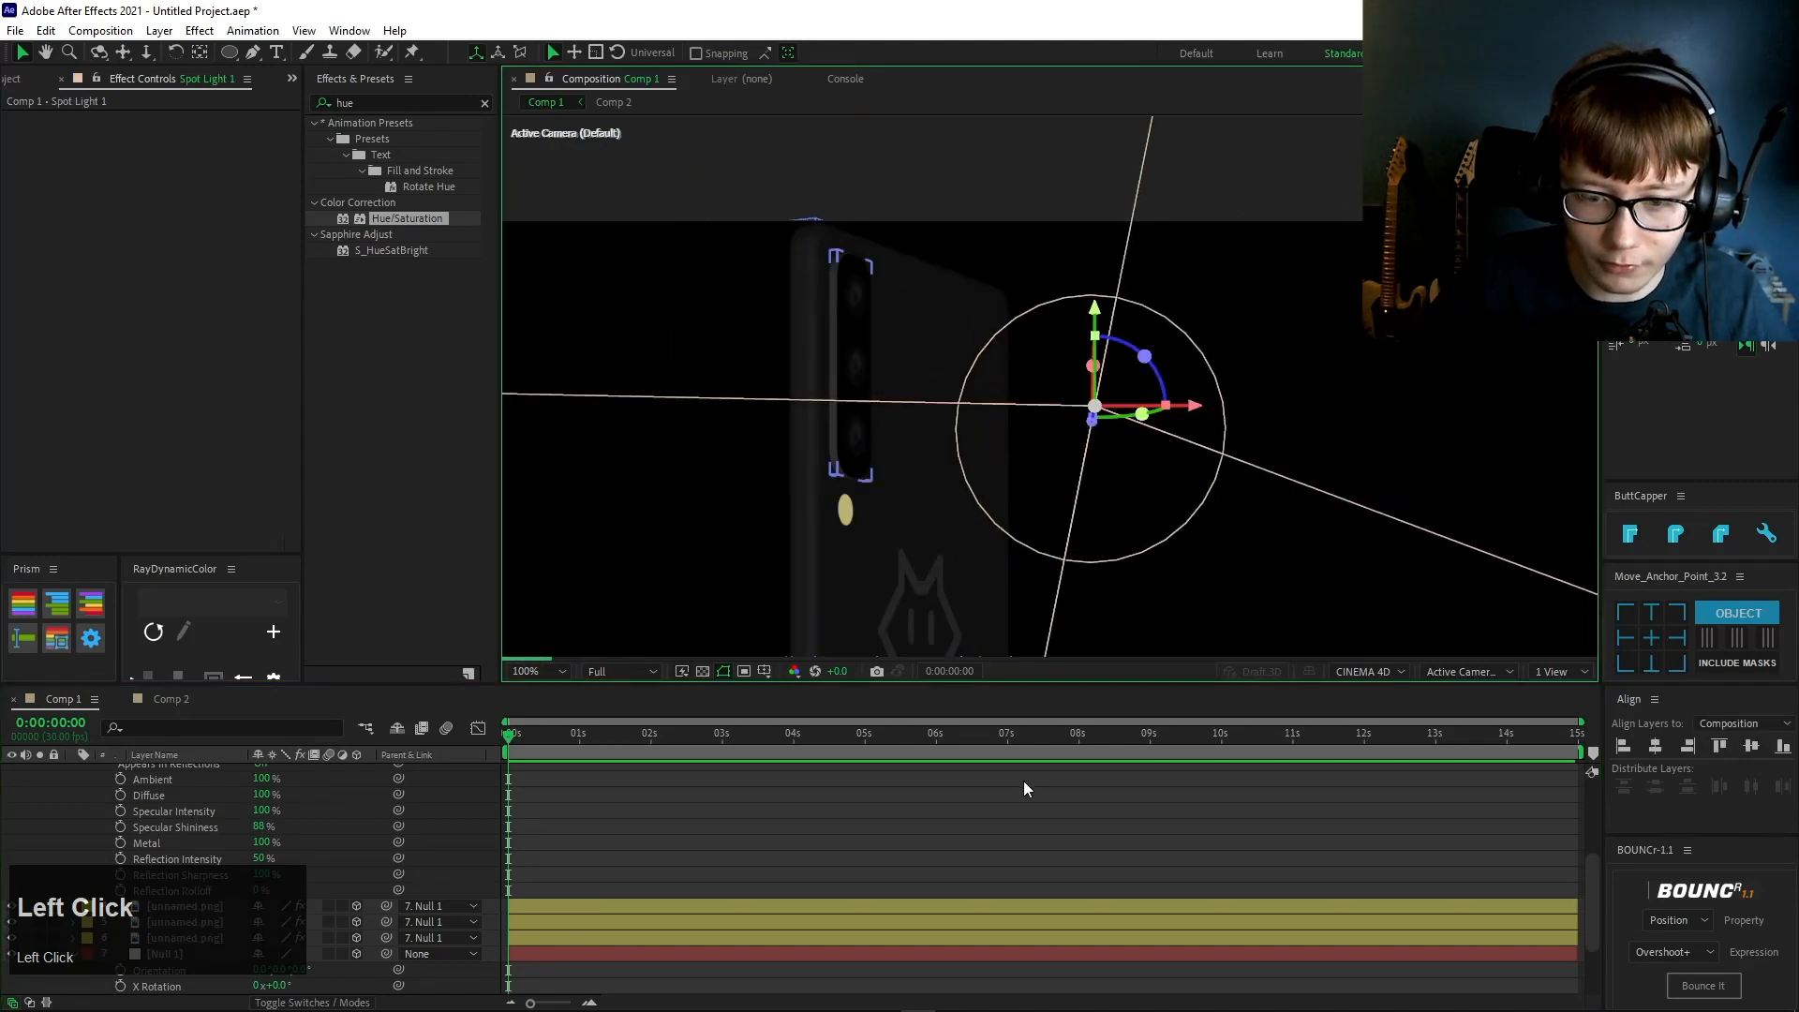
click(1024, 780)
key(ctrl+z)
- Open the Material Options of Shape Layer 1, the phone body, and raise its Reflection Intensity
click(949, 601)
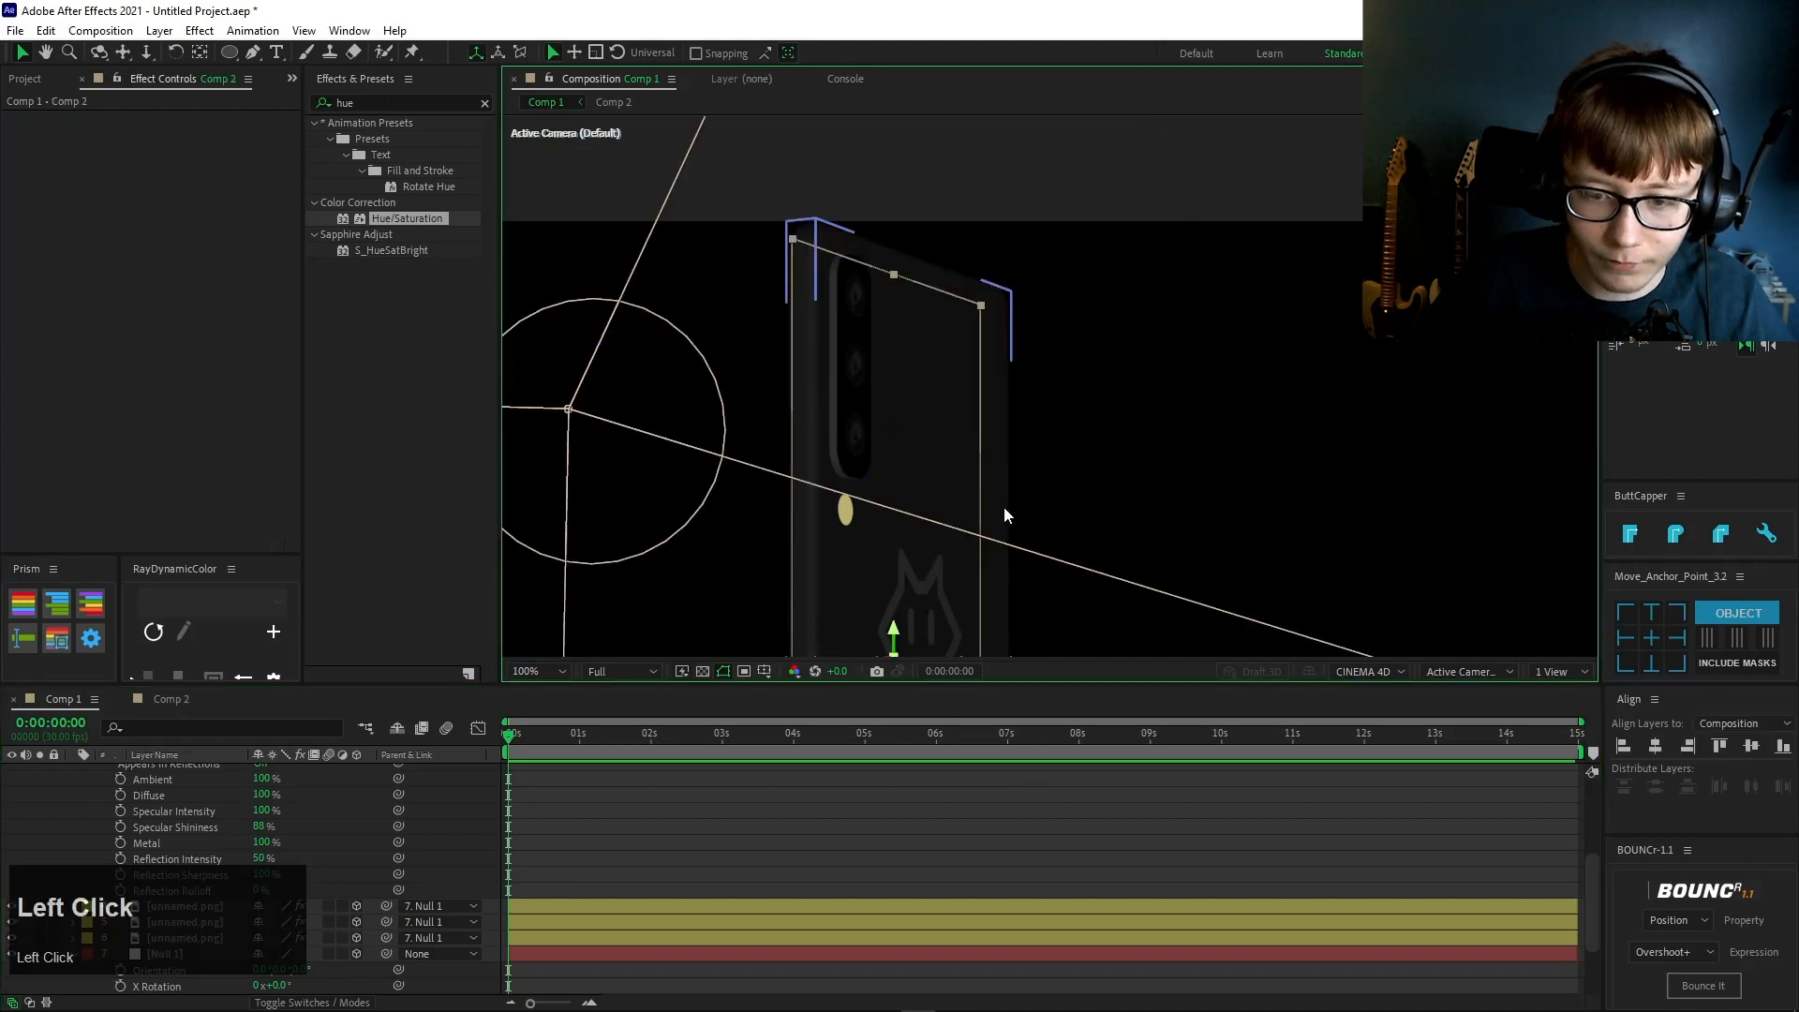
scroll(267, 824, down, 3)
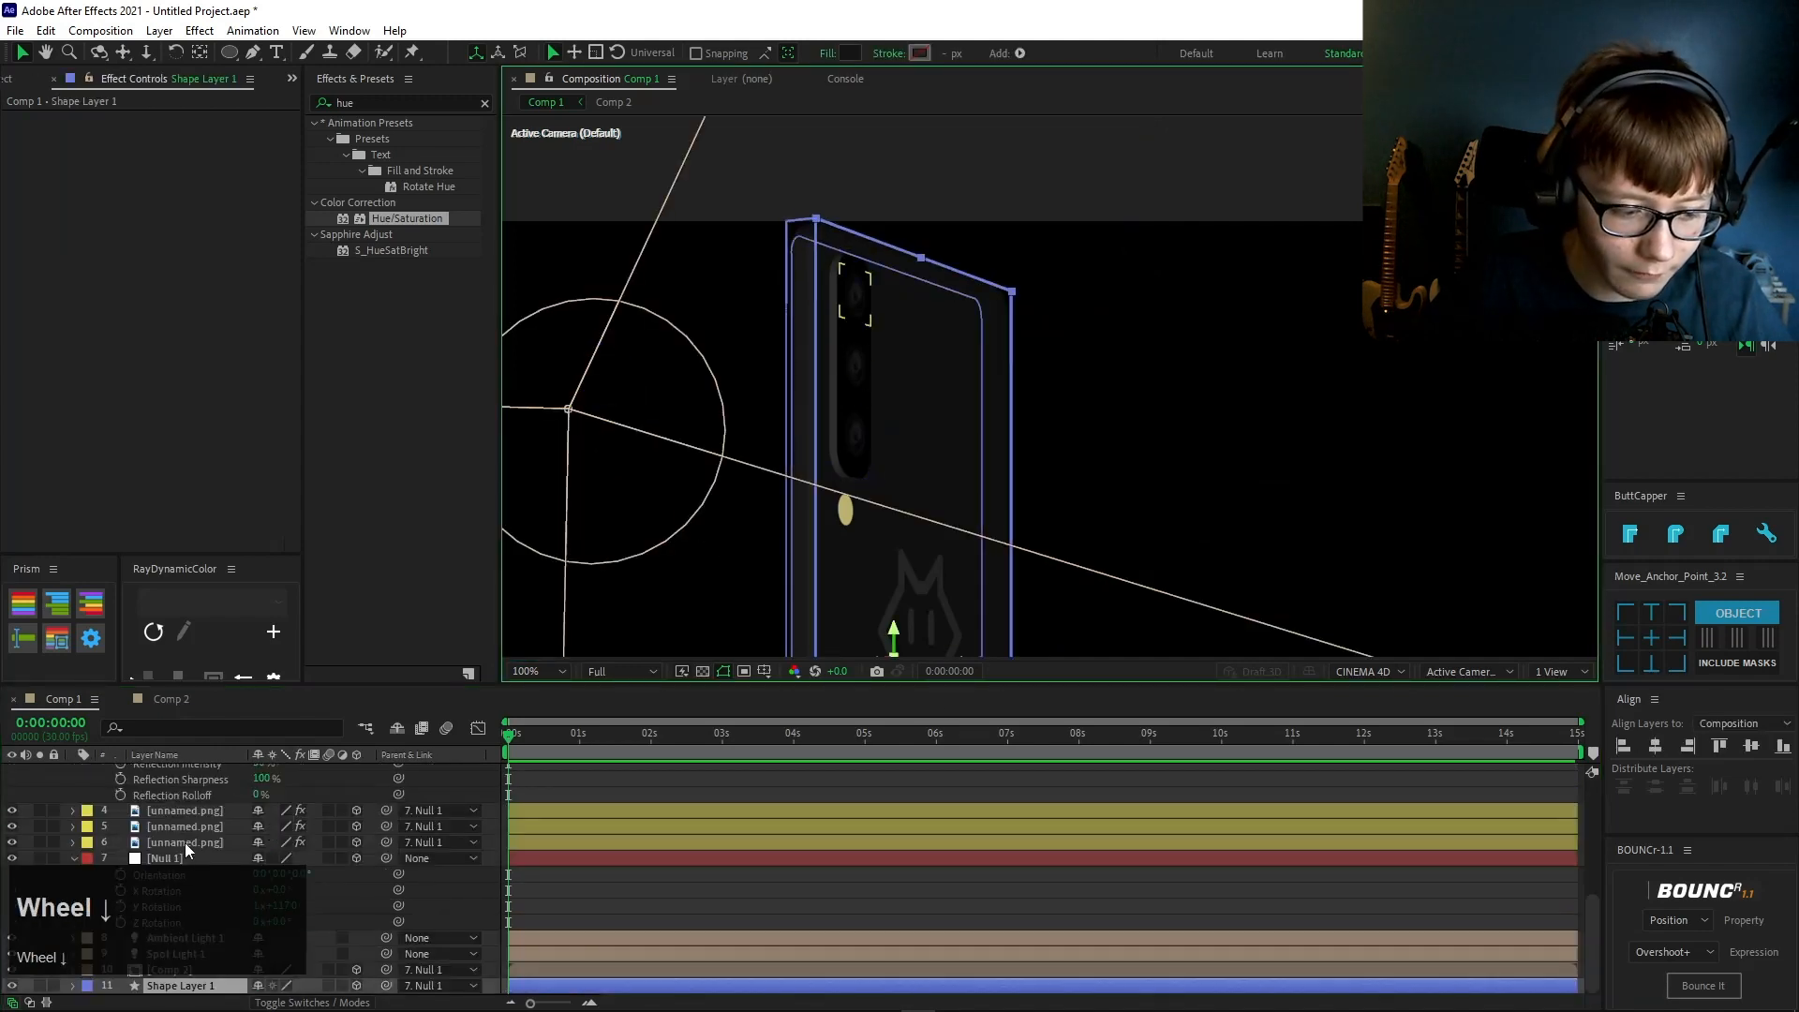
scroll(84, 985, down, 2)
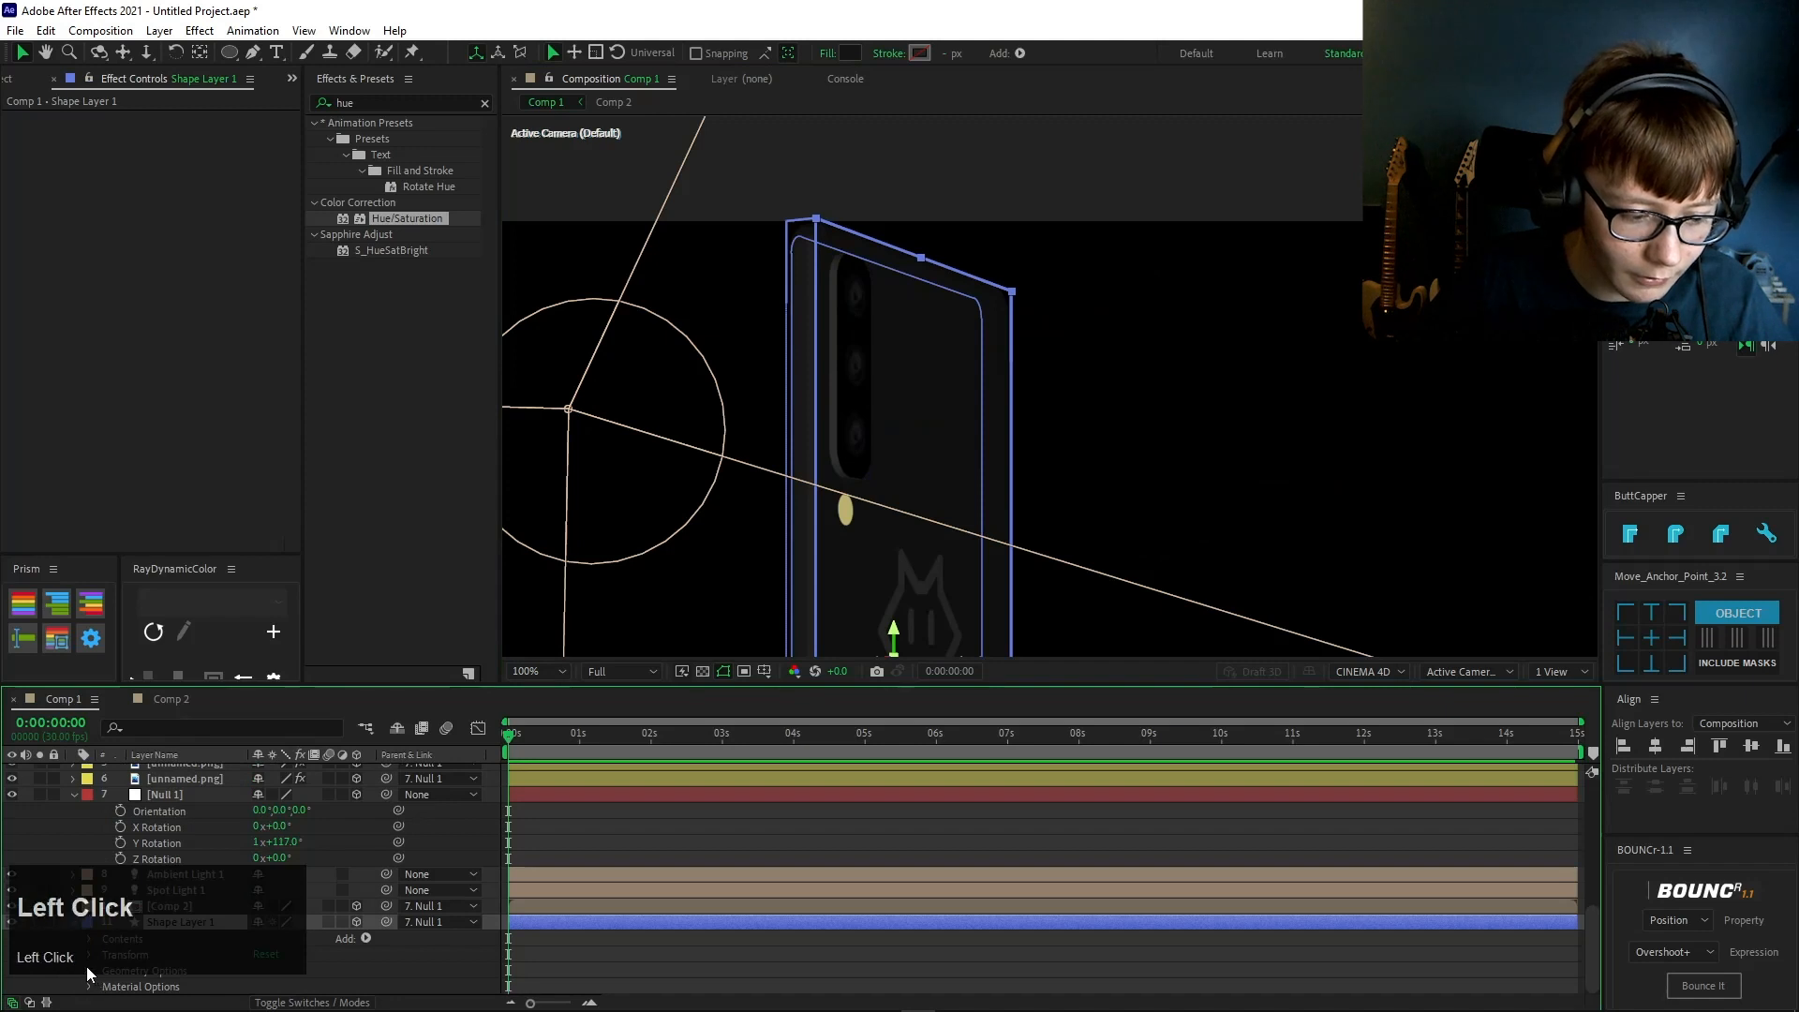
click(86, 973)
click(93, 926)
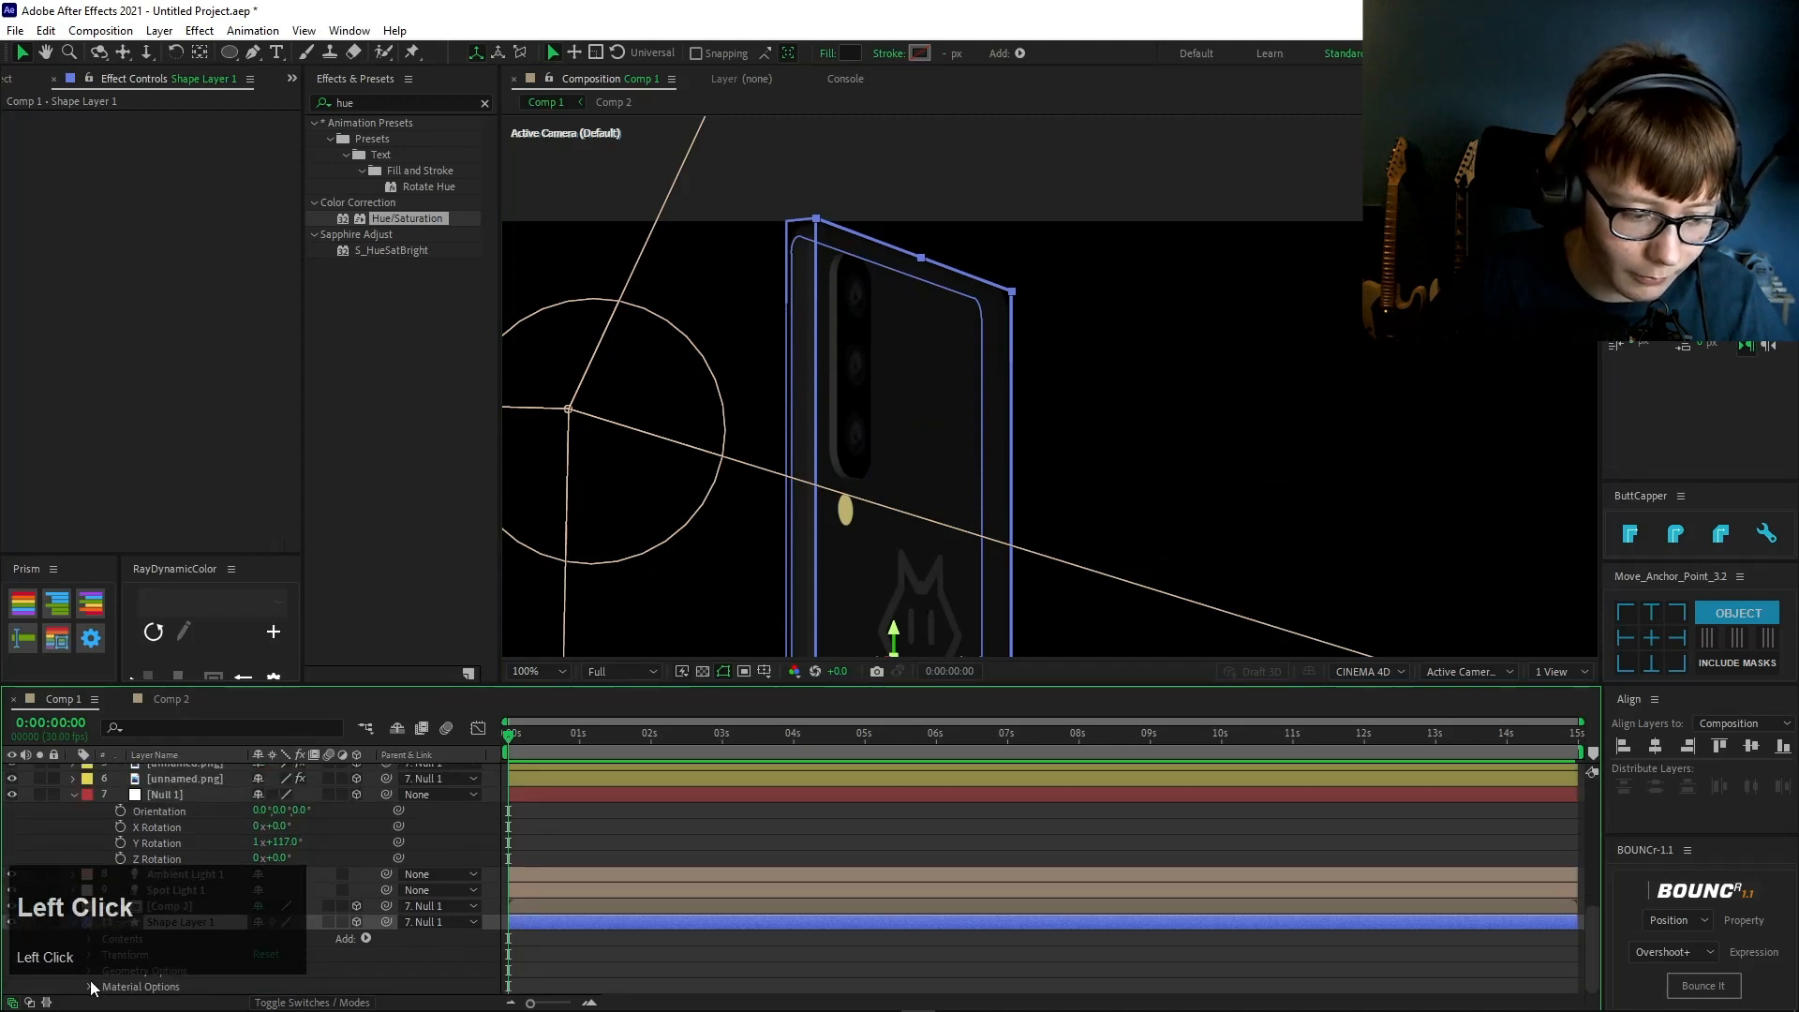
scroll(87, 993, down, 6)
drag(259, 954, 1270, 483)
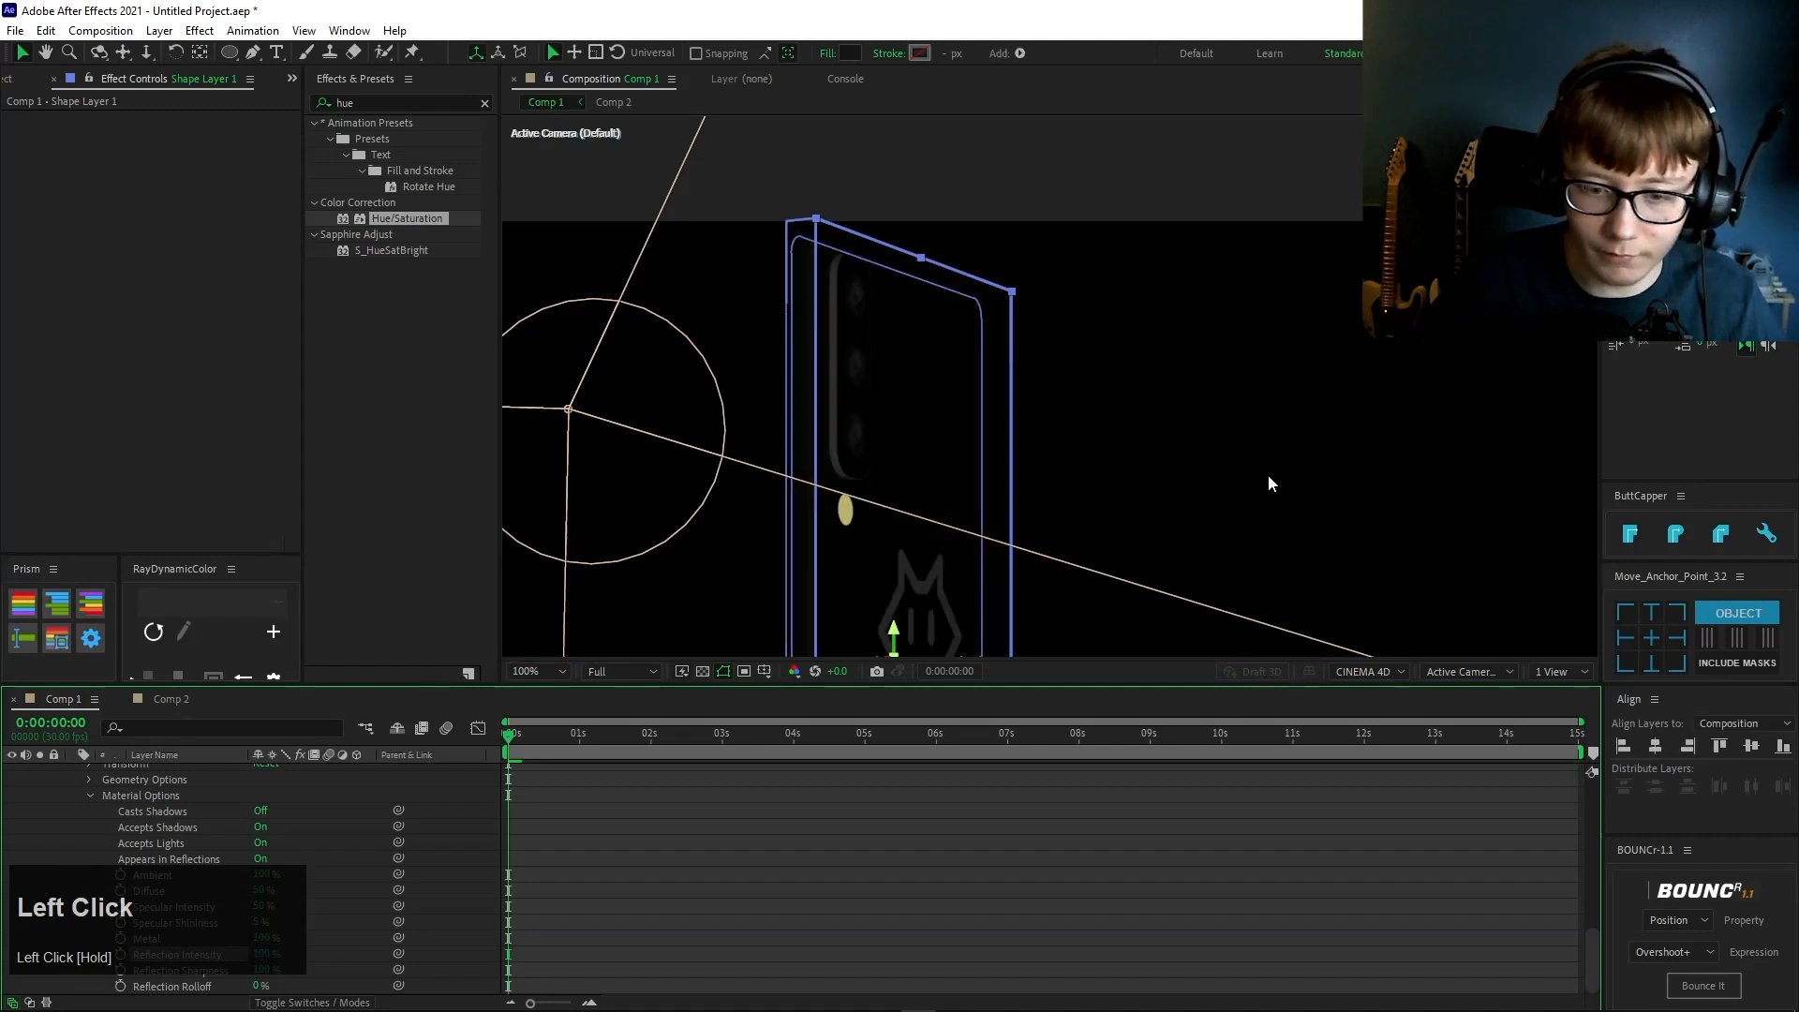
click(1039, 767)
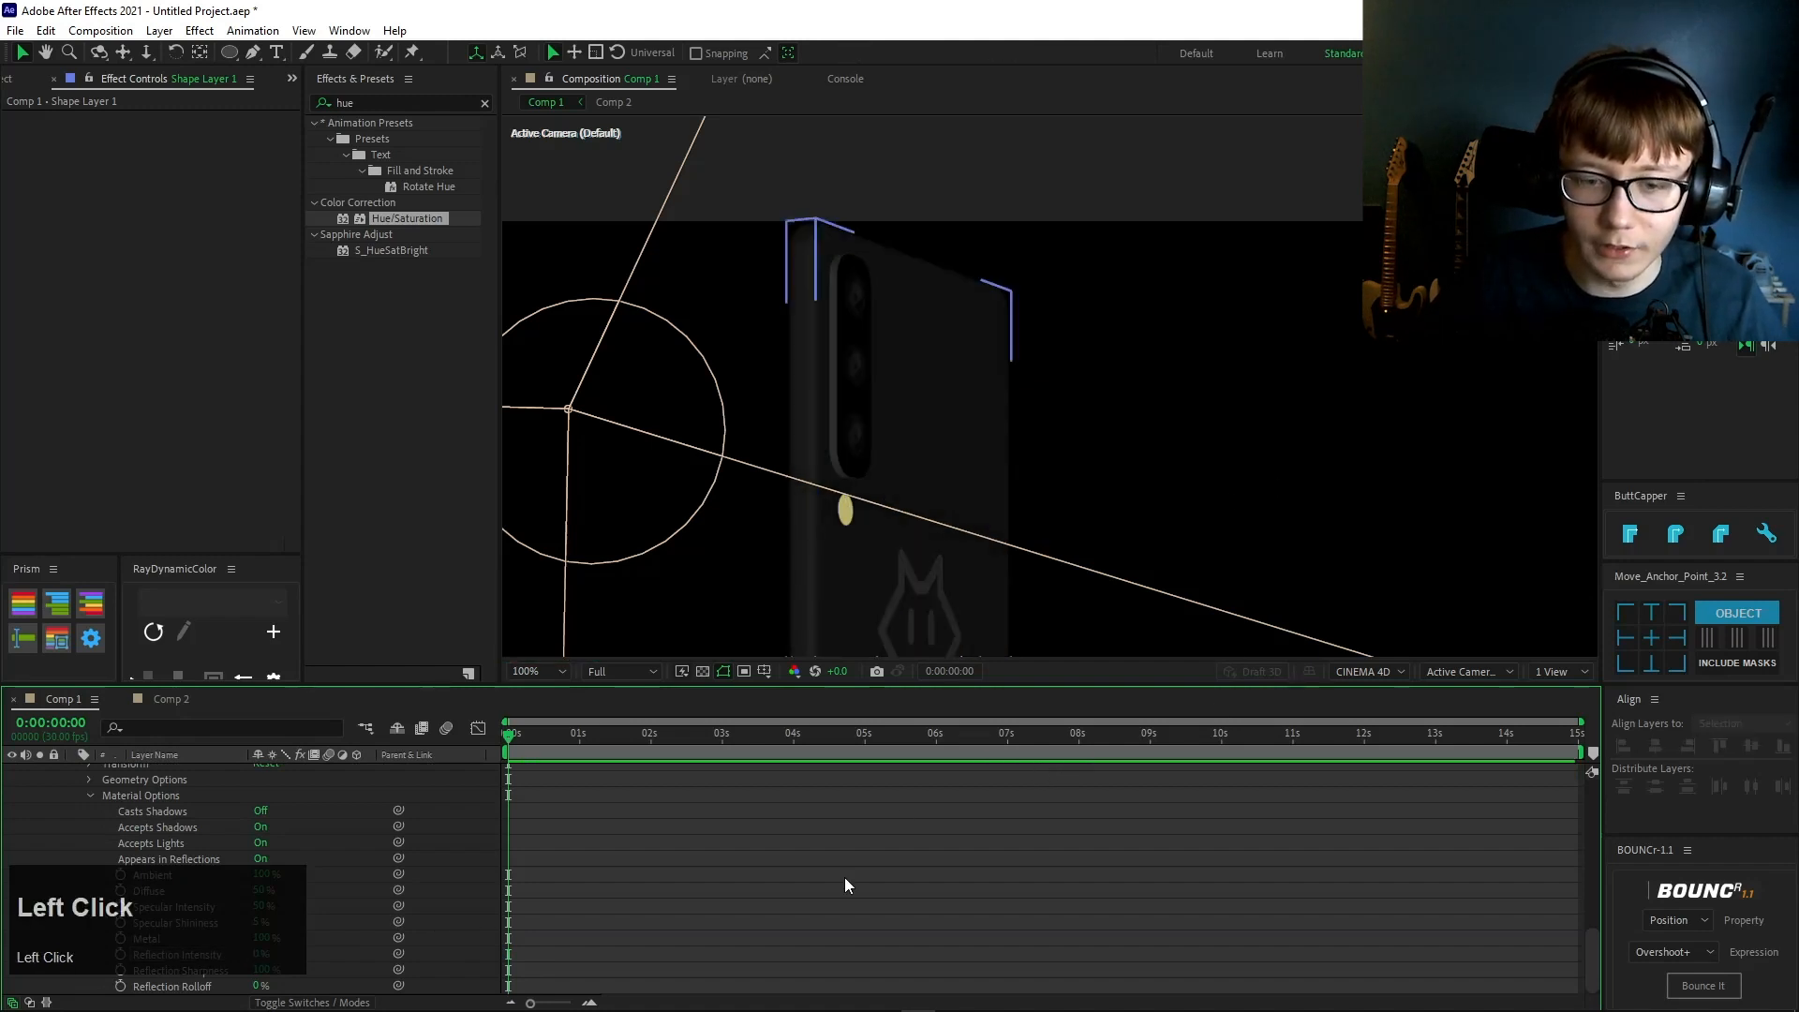
click(791, 879)
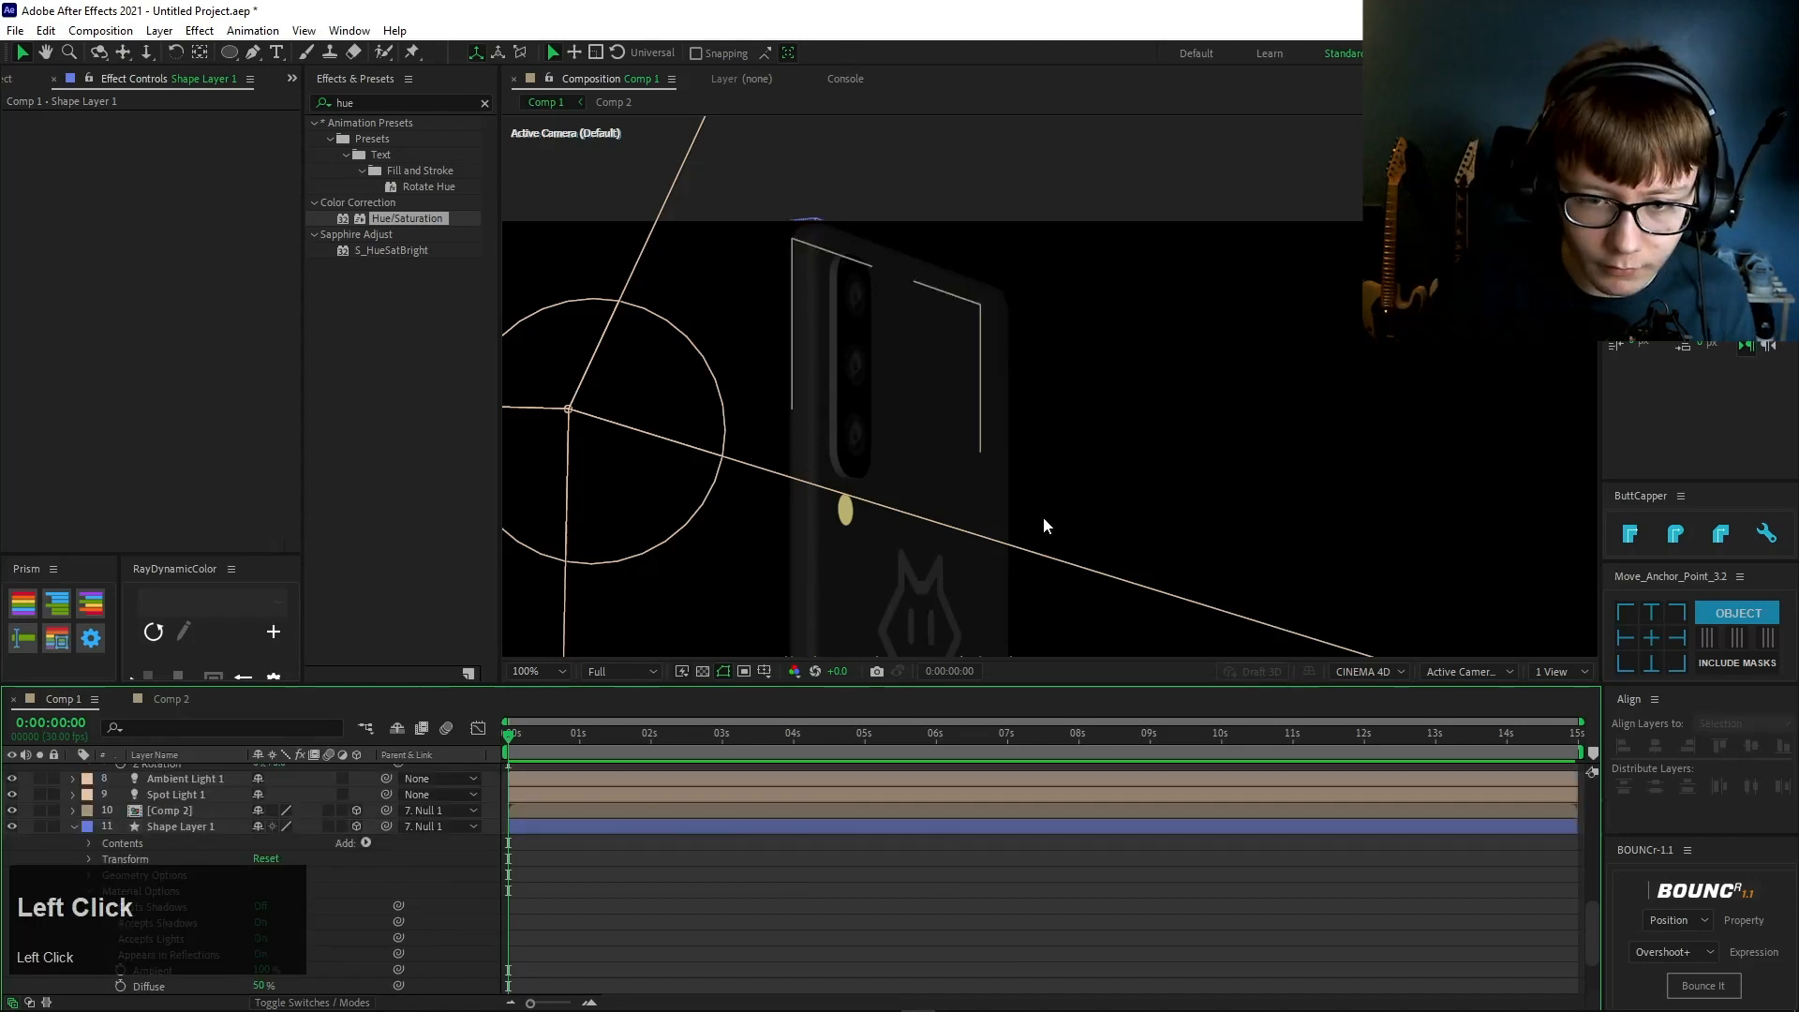
click(201, 845)
click(920, 927)
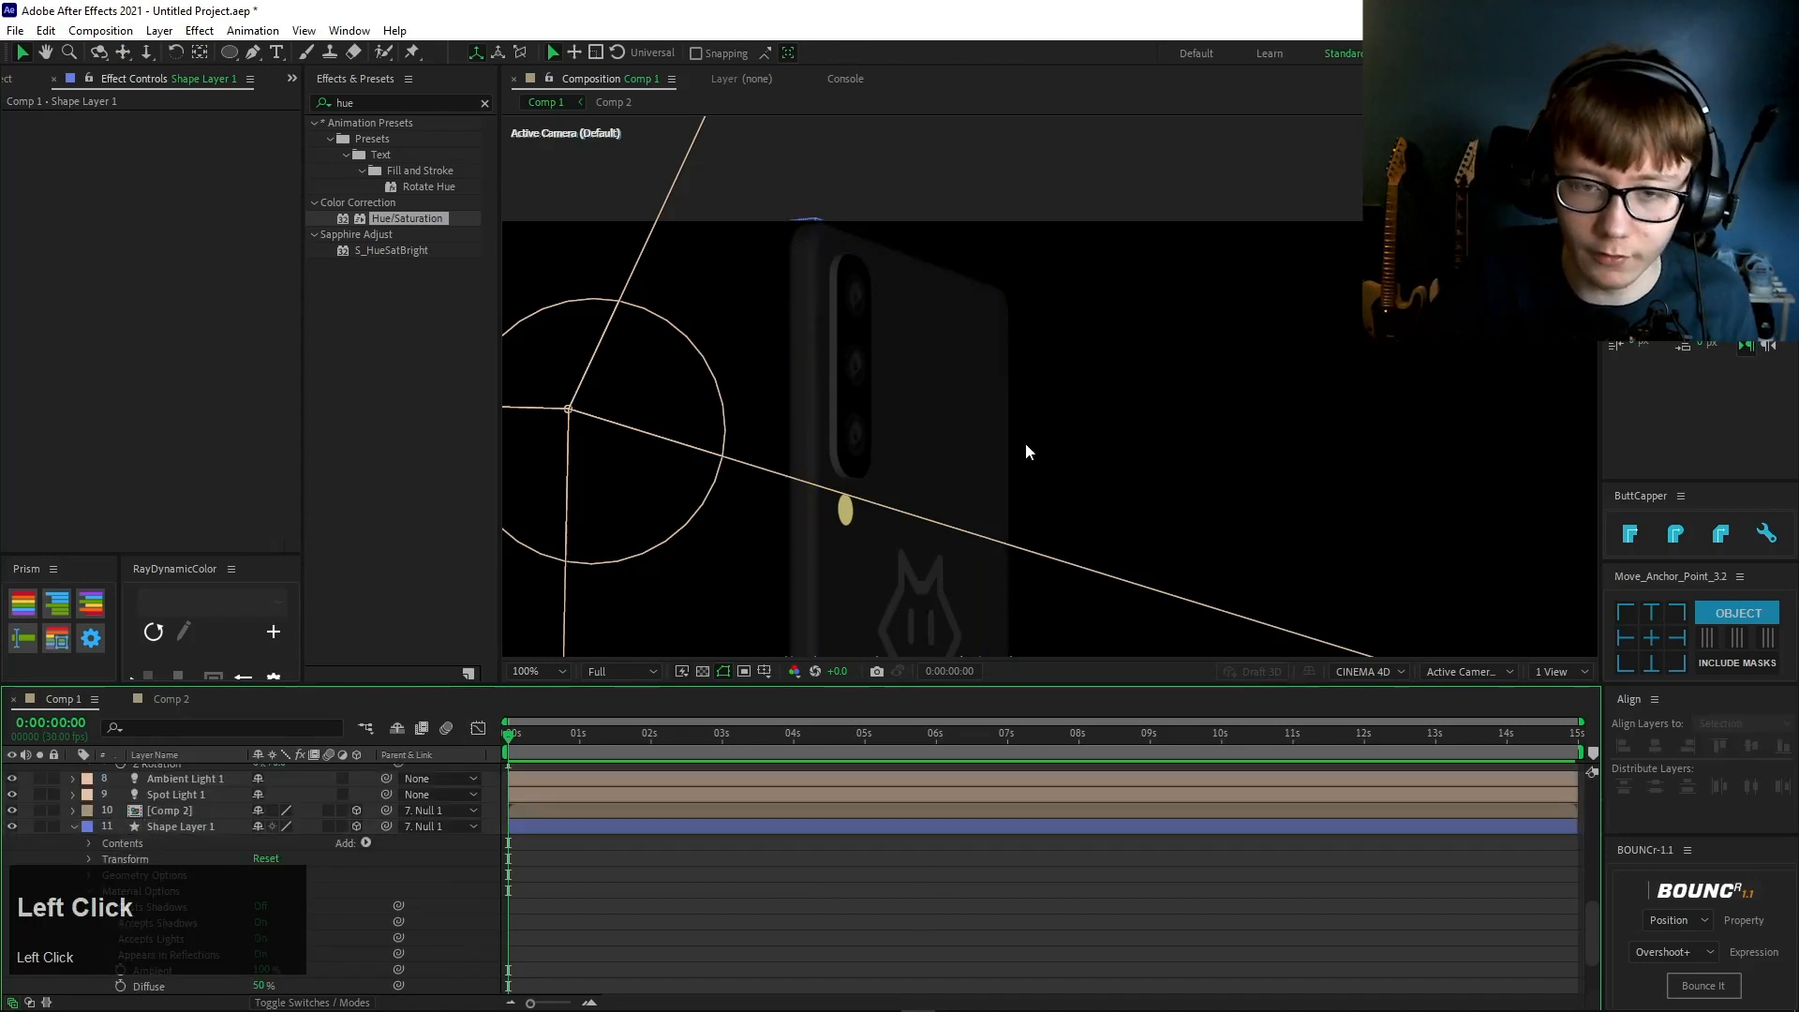
click(846, 405)
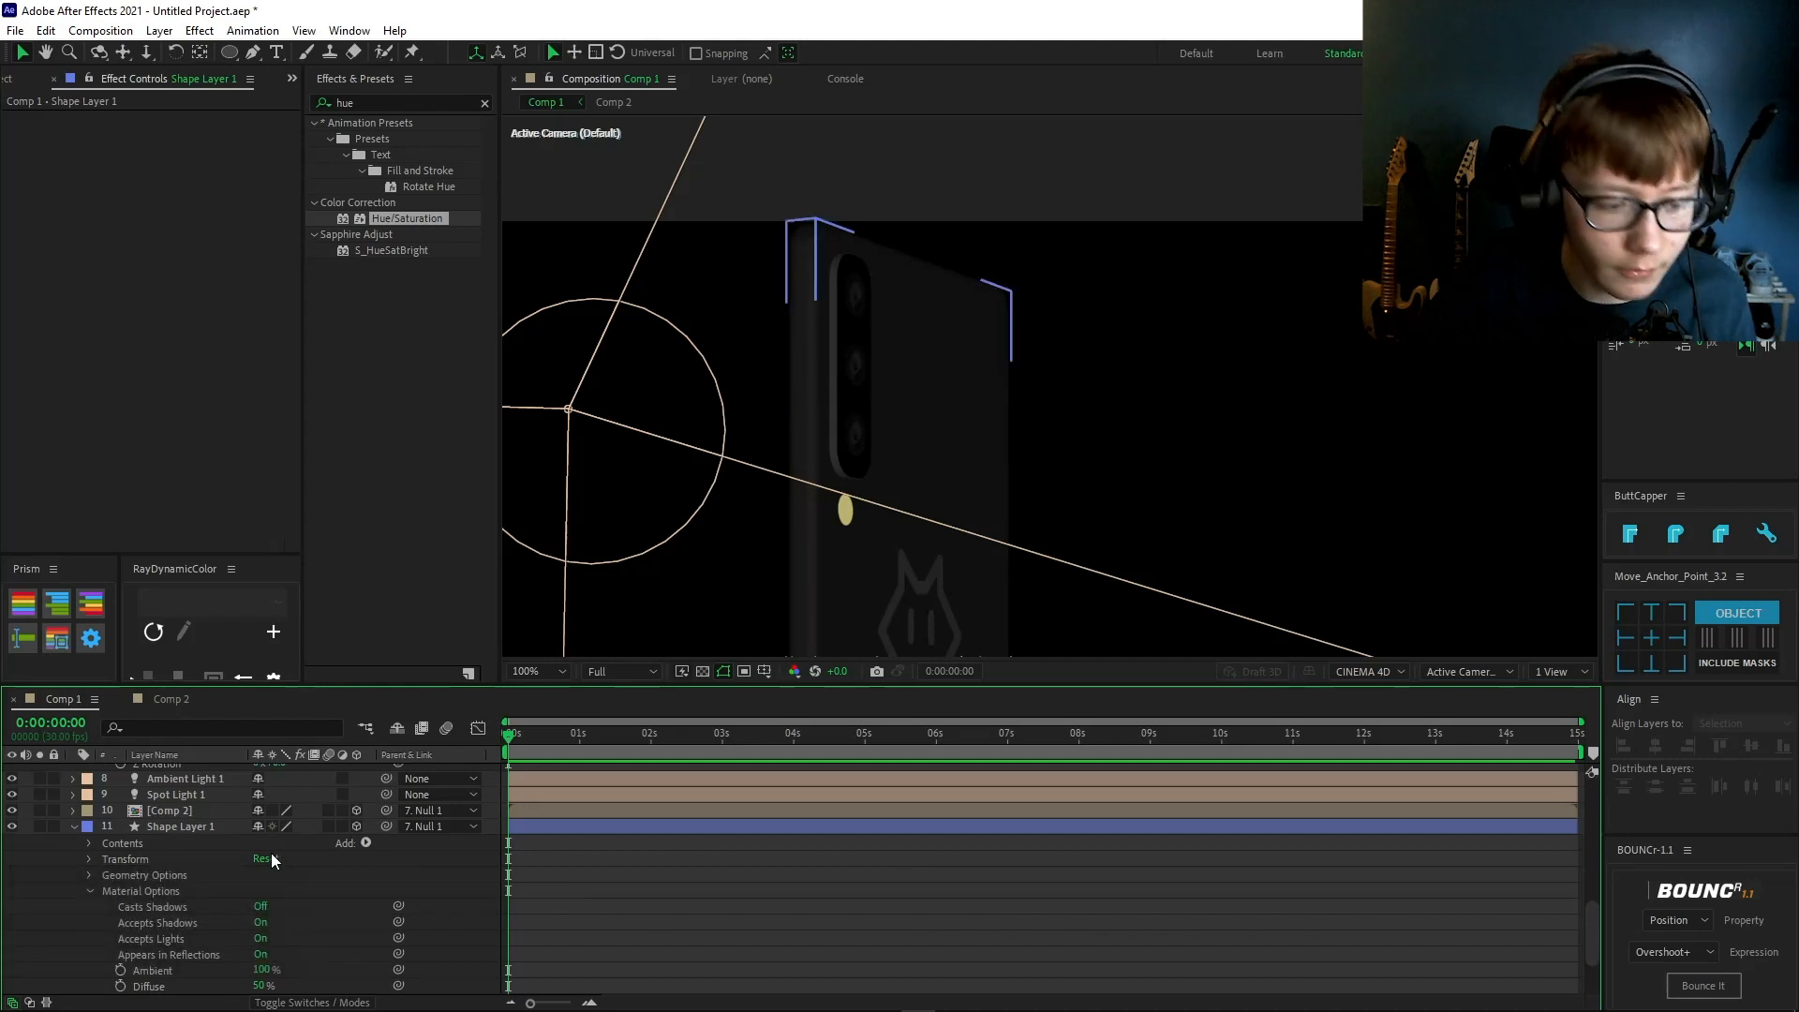
- Collapse all expanded layer properties in the Comp 1 timeline and select the LogoPNG.png layer
scroll(342, 840, up, 3)
click(410, 892)
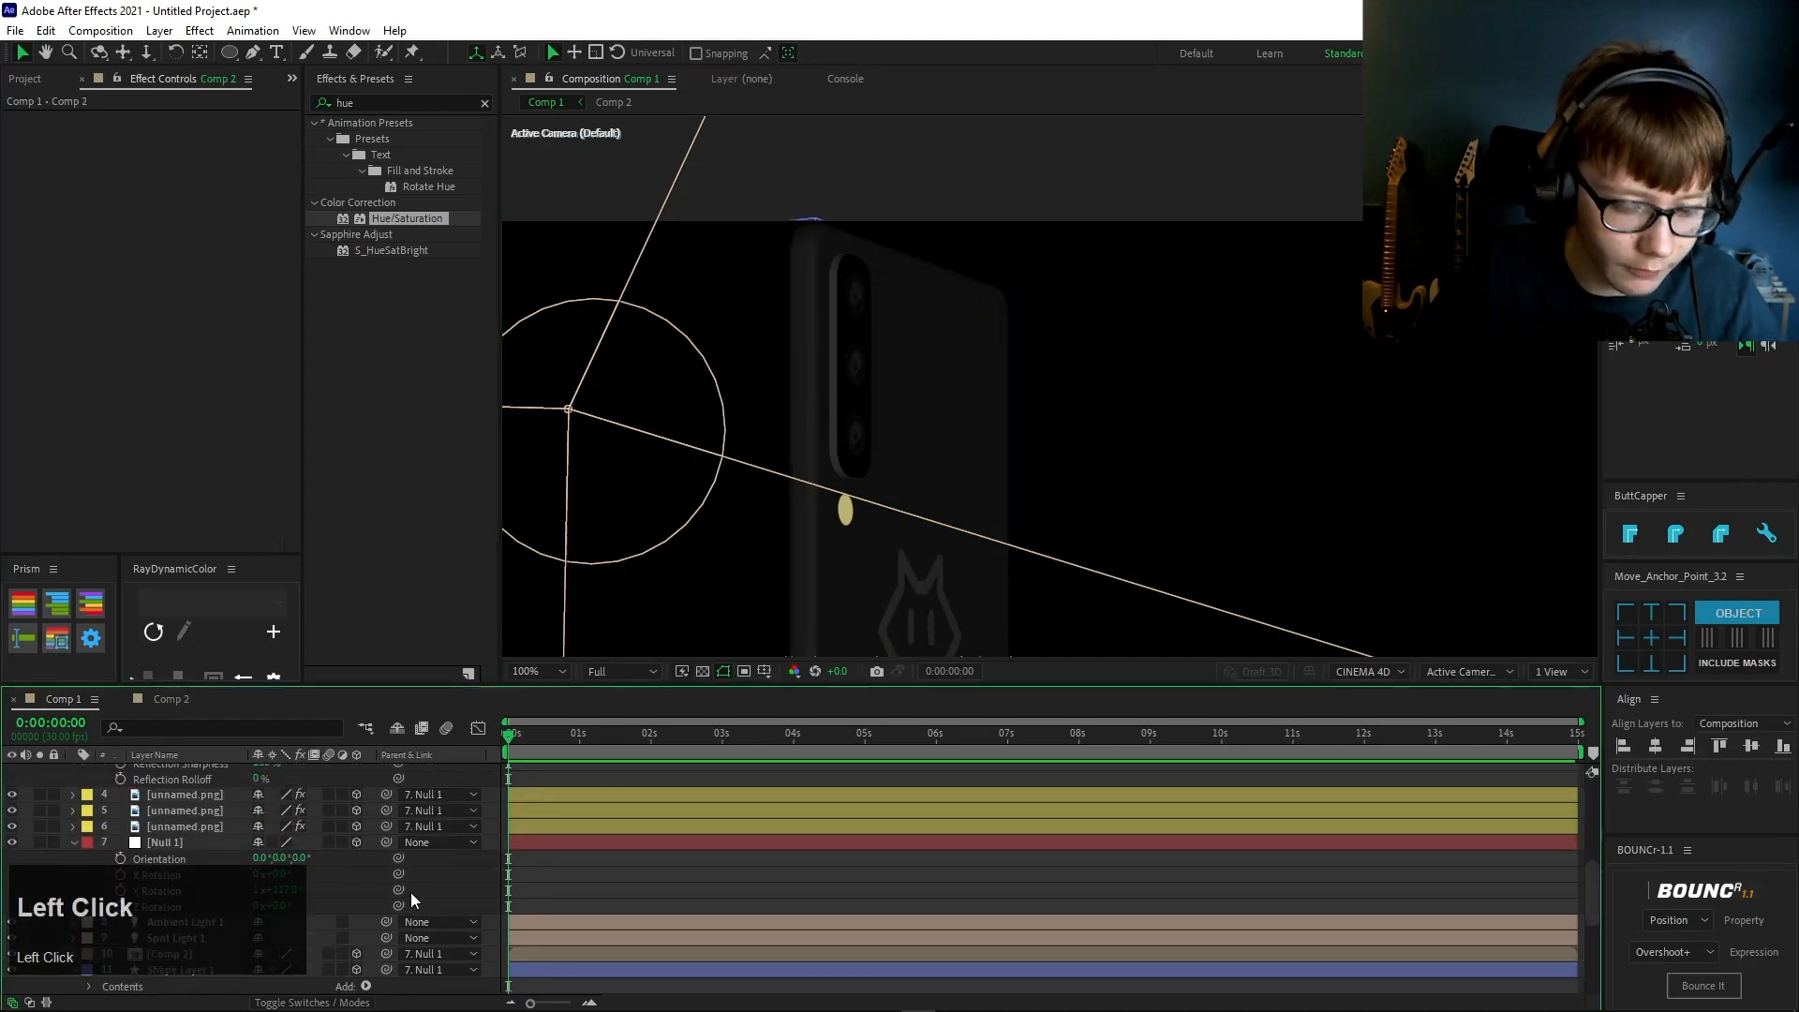
key(s)
key(s)
click(182, 785)
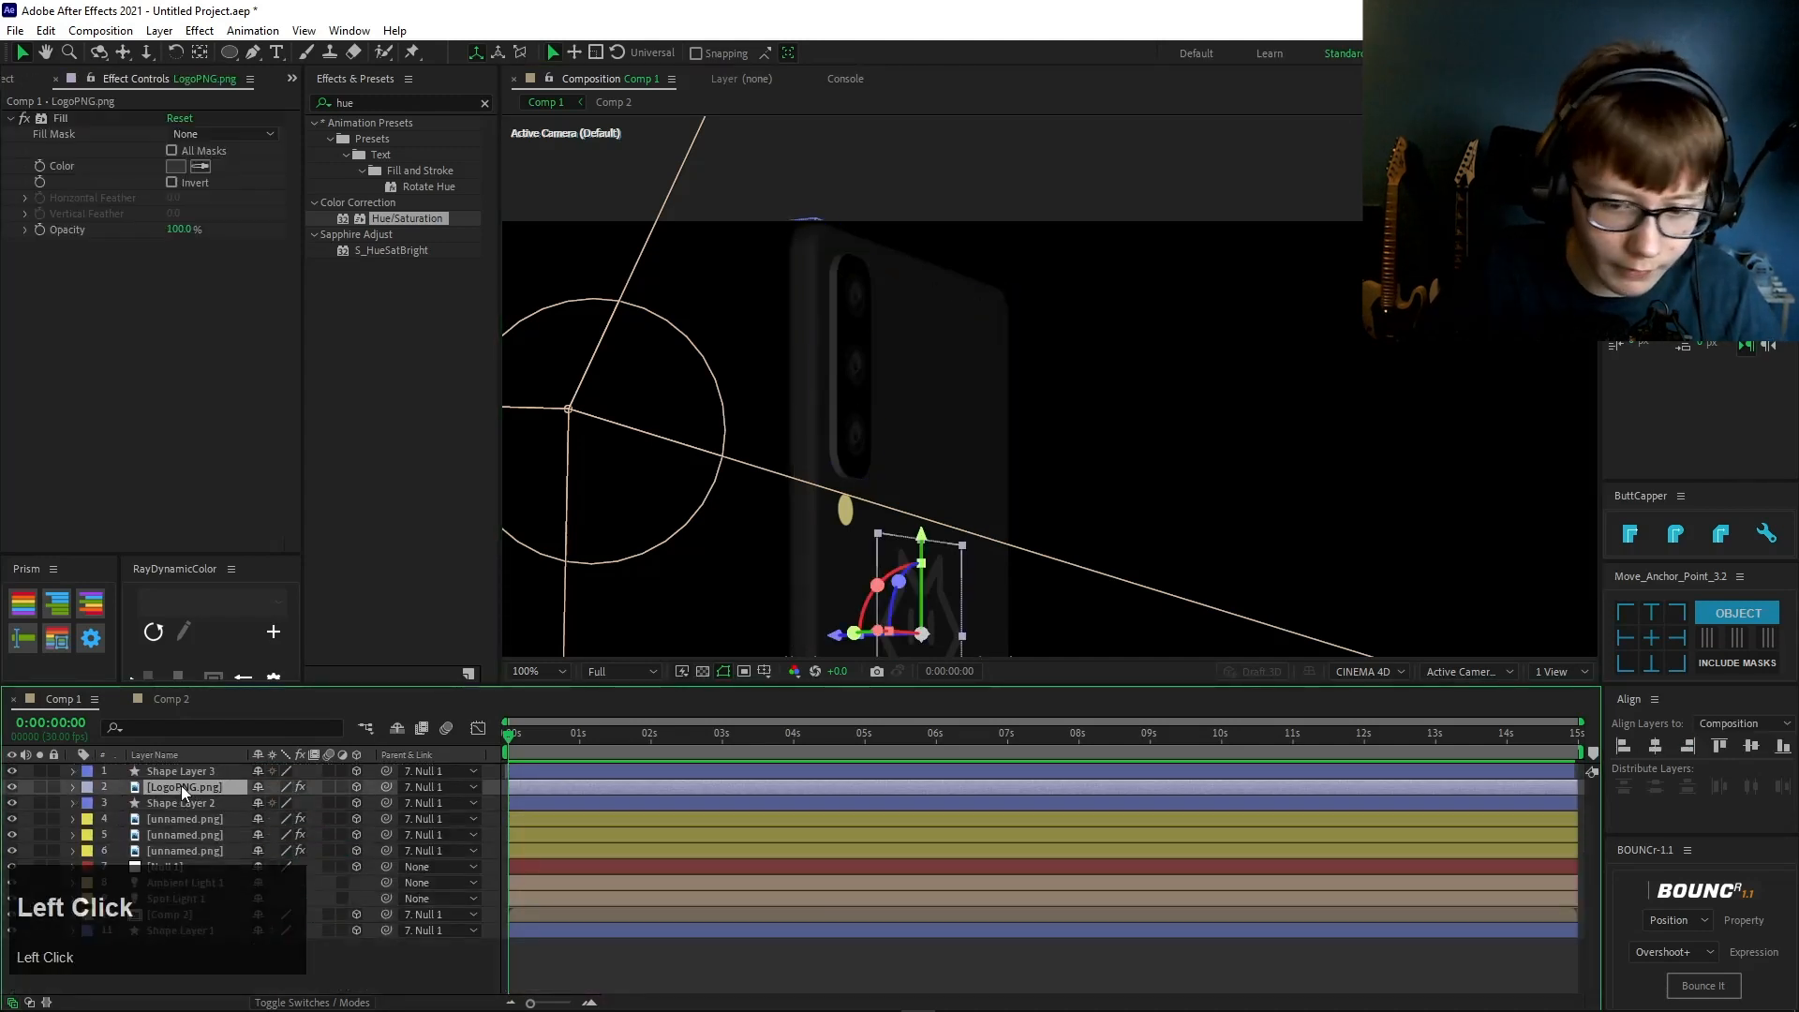
- Expand the full property list of the LogoPNG.png layer, including its Material Options
key(u)
key(u)
scroll(114, 797, down, 1)
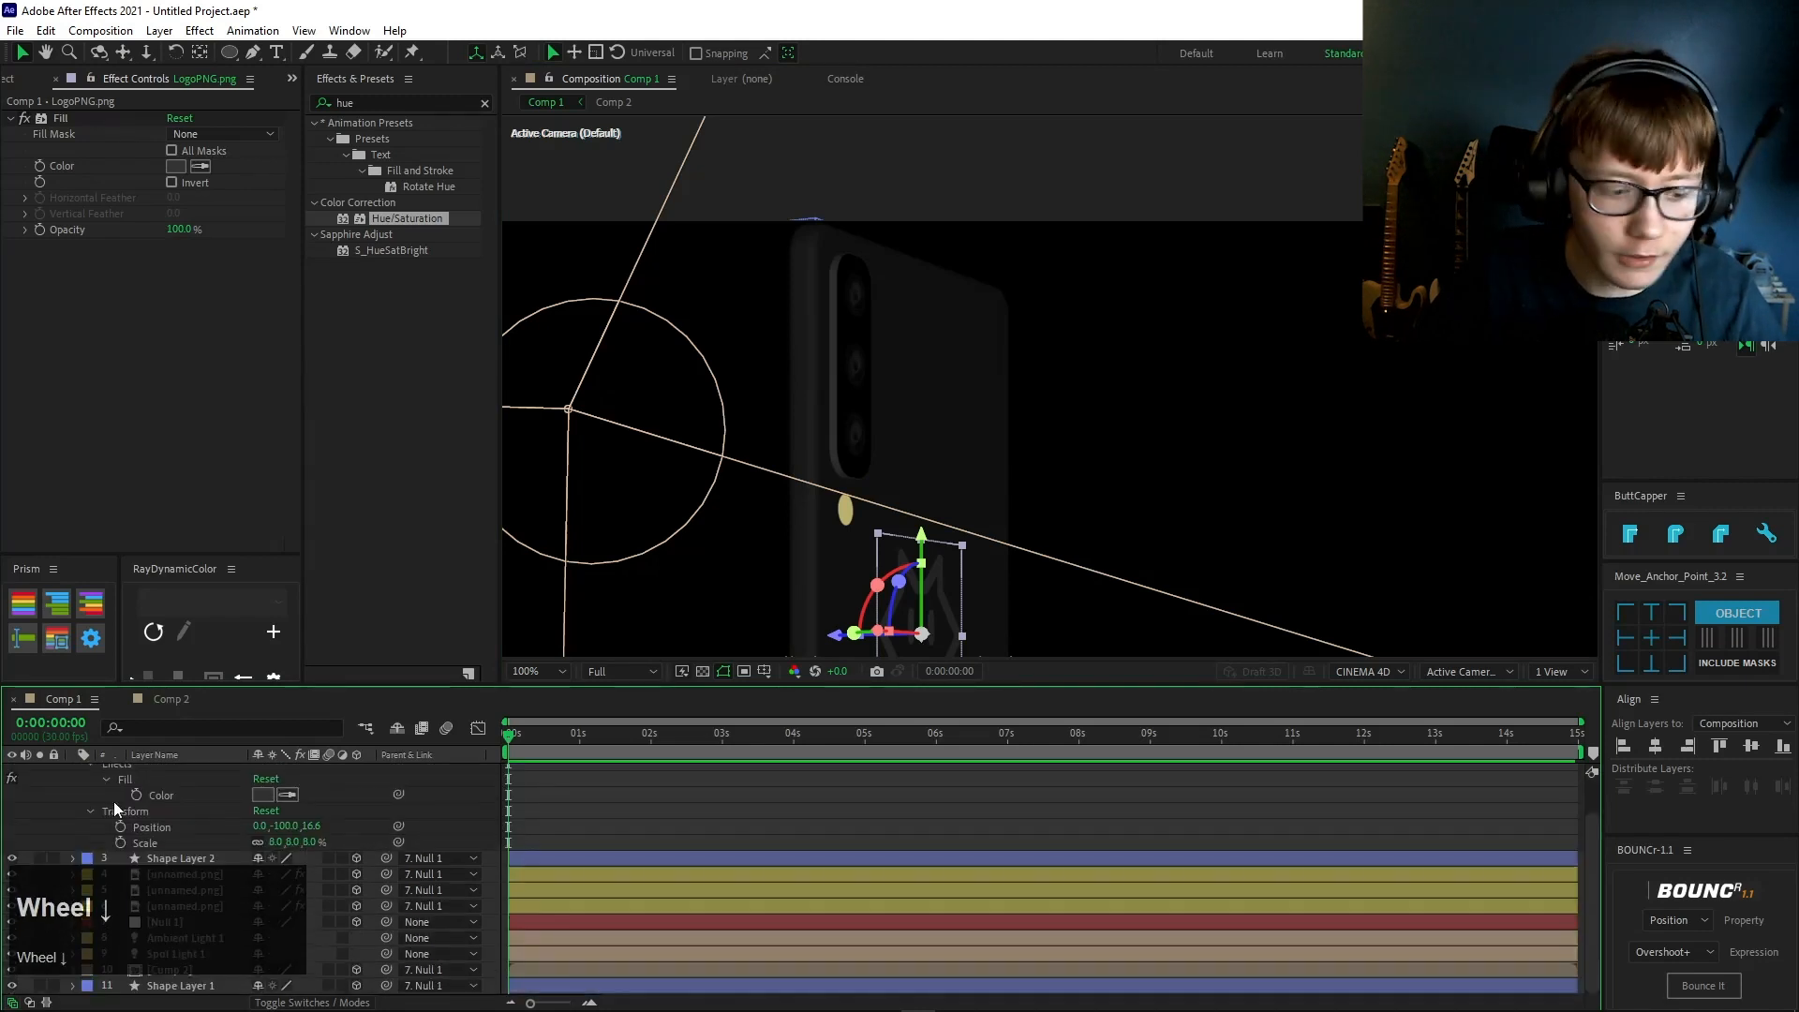
scroll(69, 767, up, 1)
click(71, 787)
click(73, 789)
scroll(75, 793, down, 3)
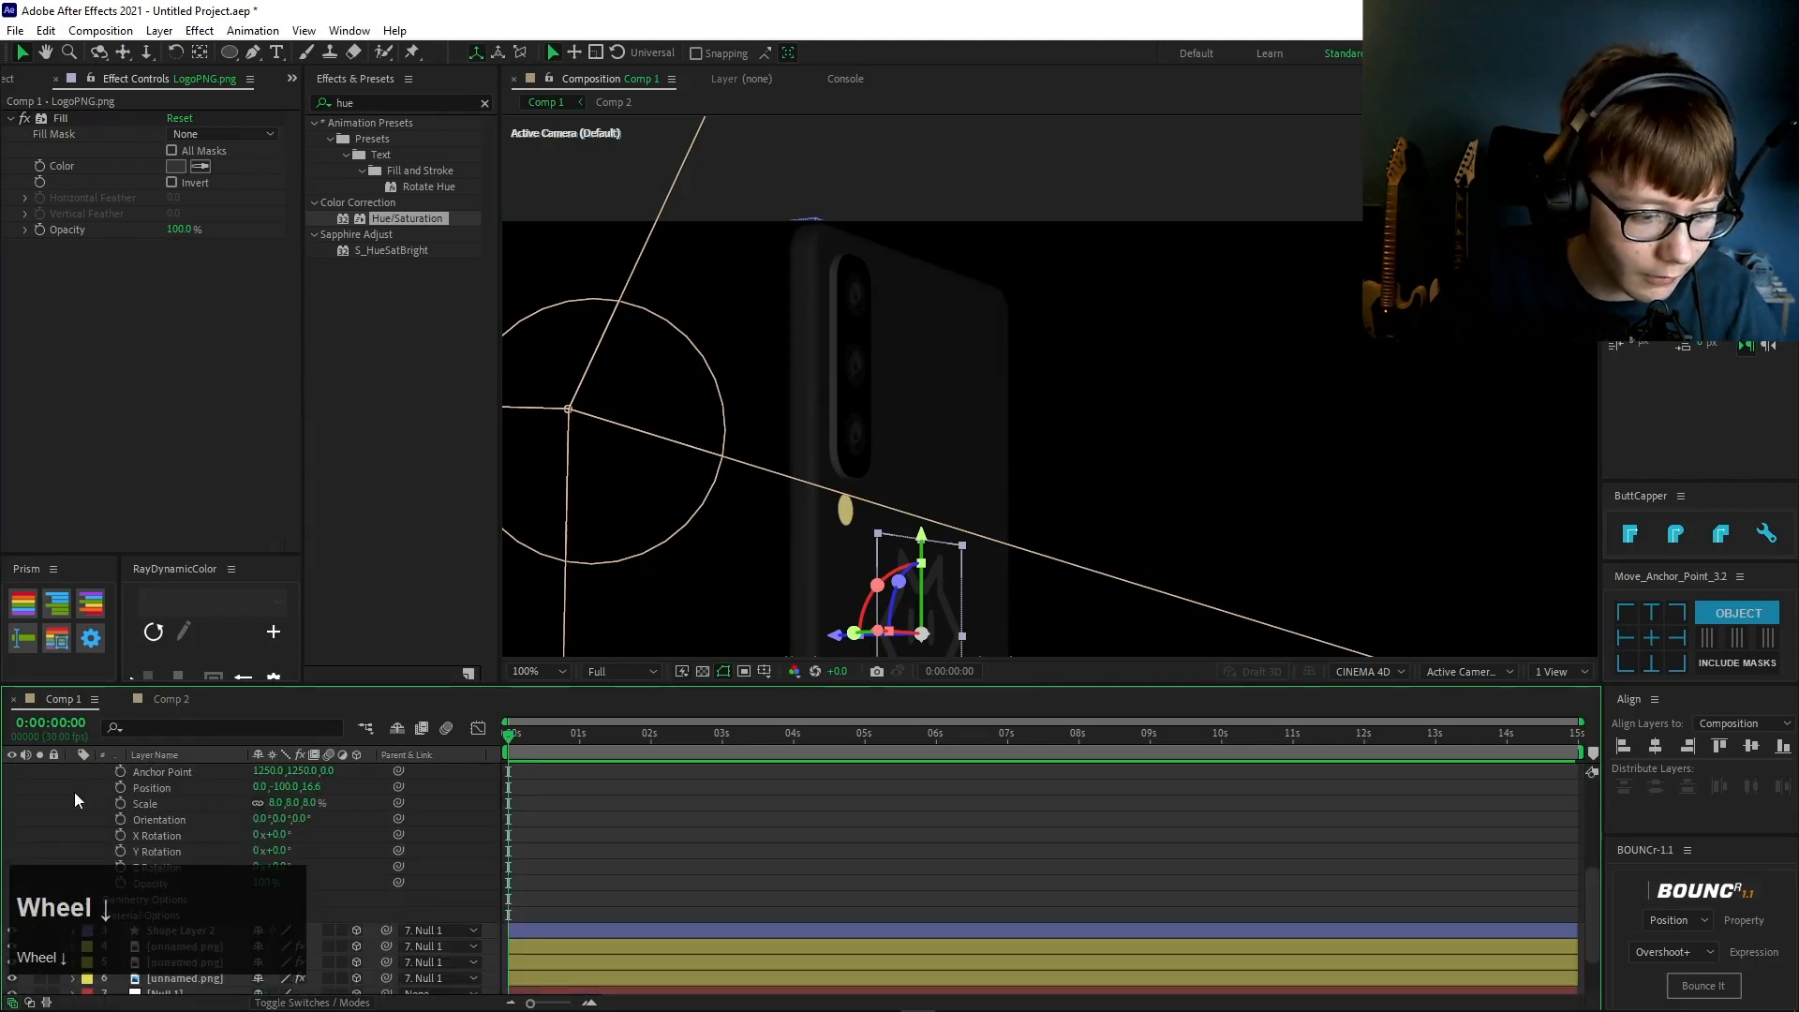
click(90, 842)
- Set the LogoPNG.png layer's Reflection Intensity to 75%
scroll(94, 845, down, 4)
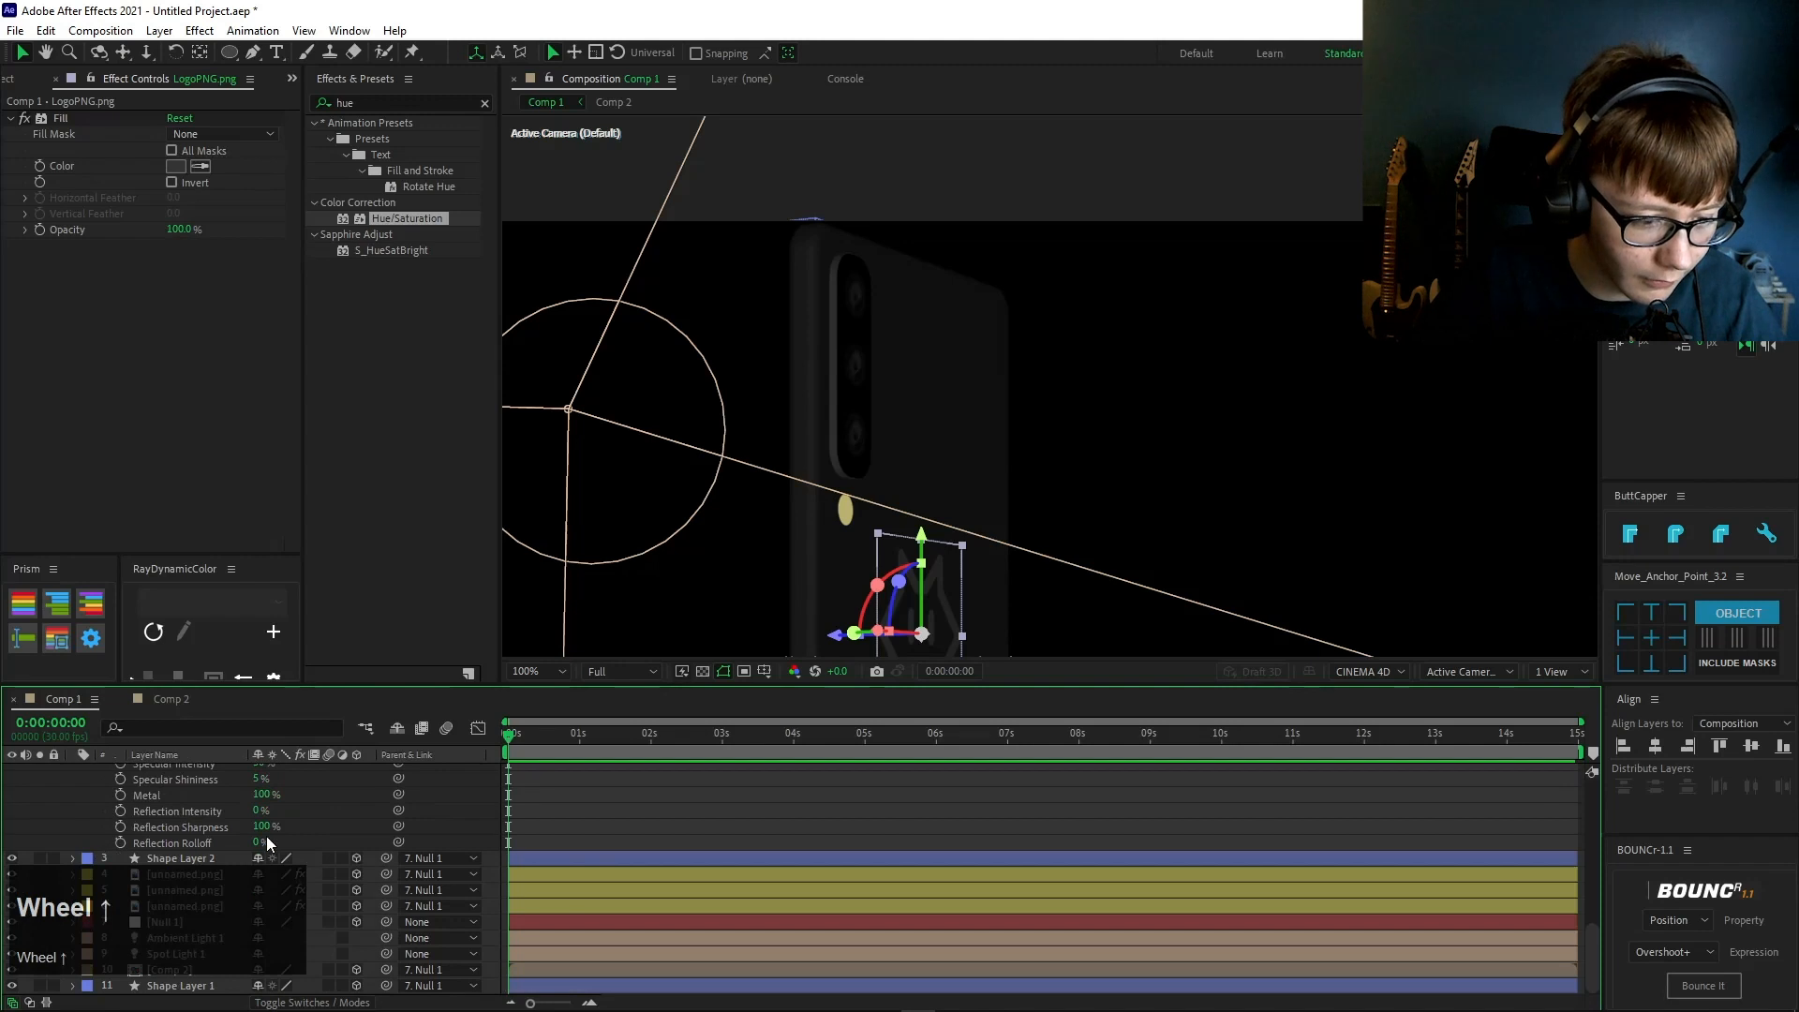
scroll(267, 836, up, 2)
scroll(267, 836, down, 1)
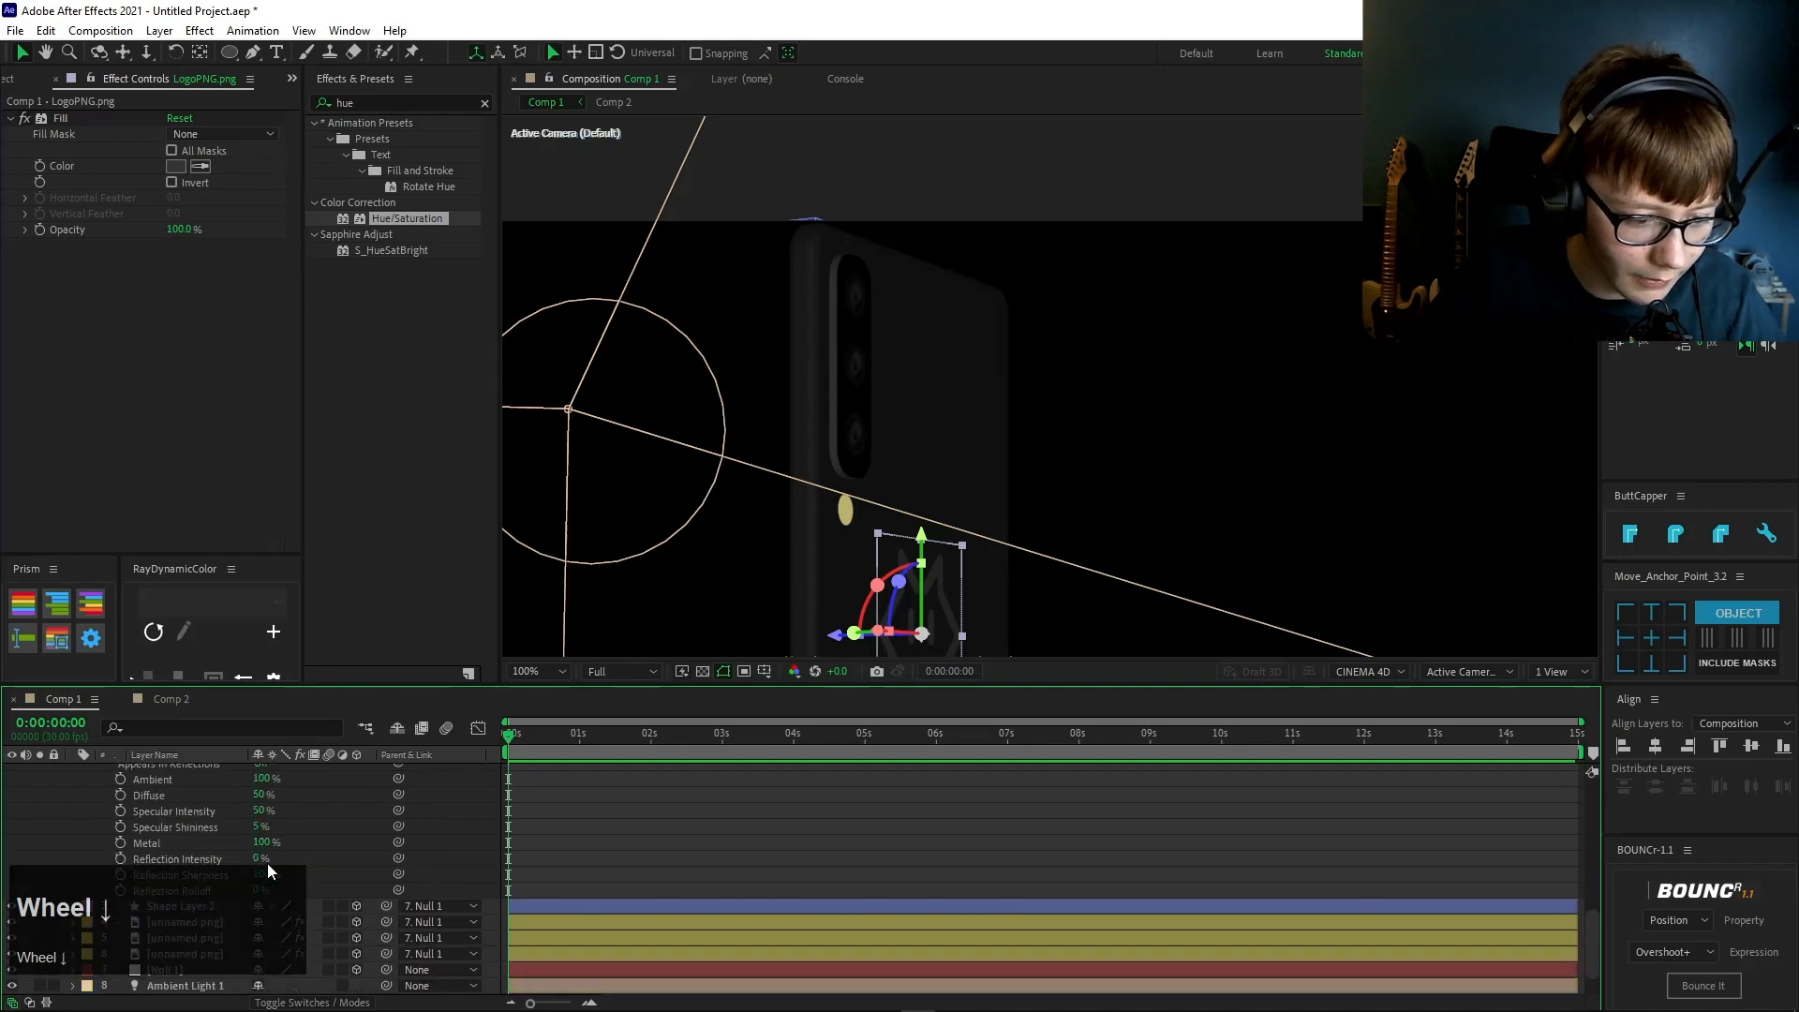
click(262, 858)
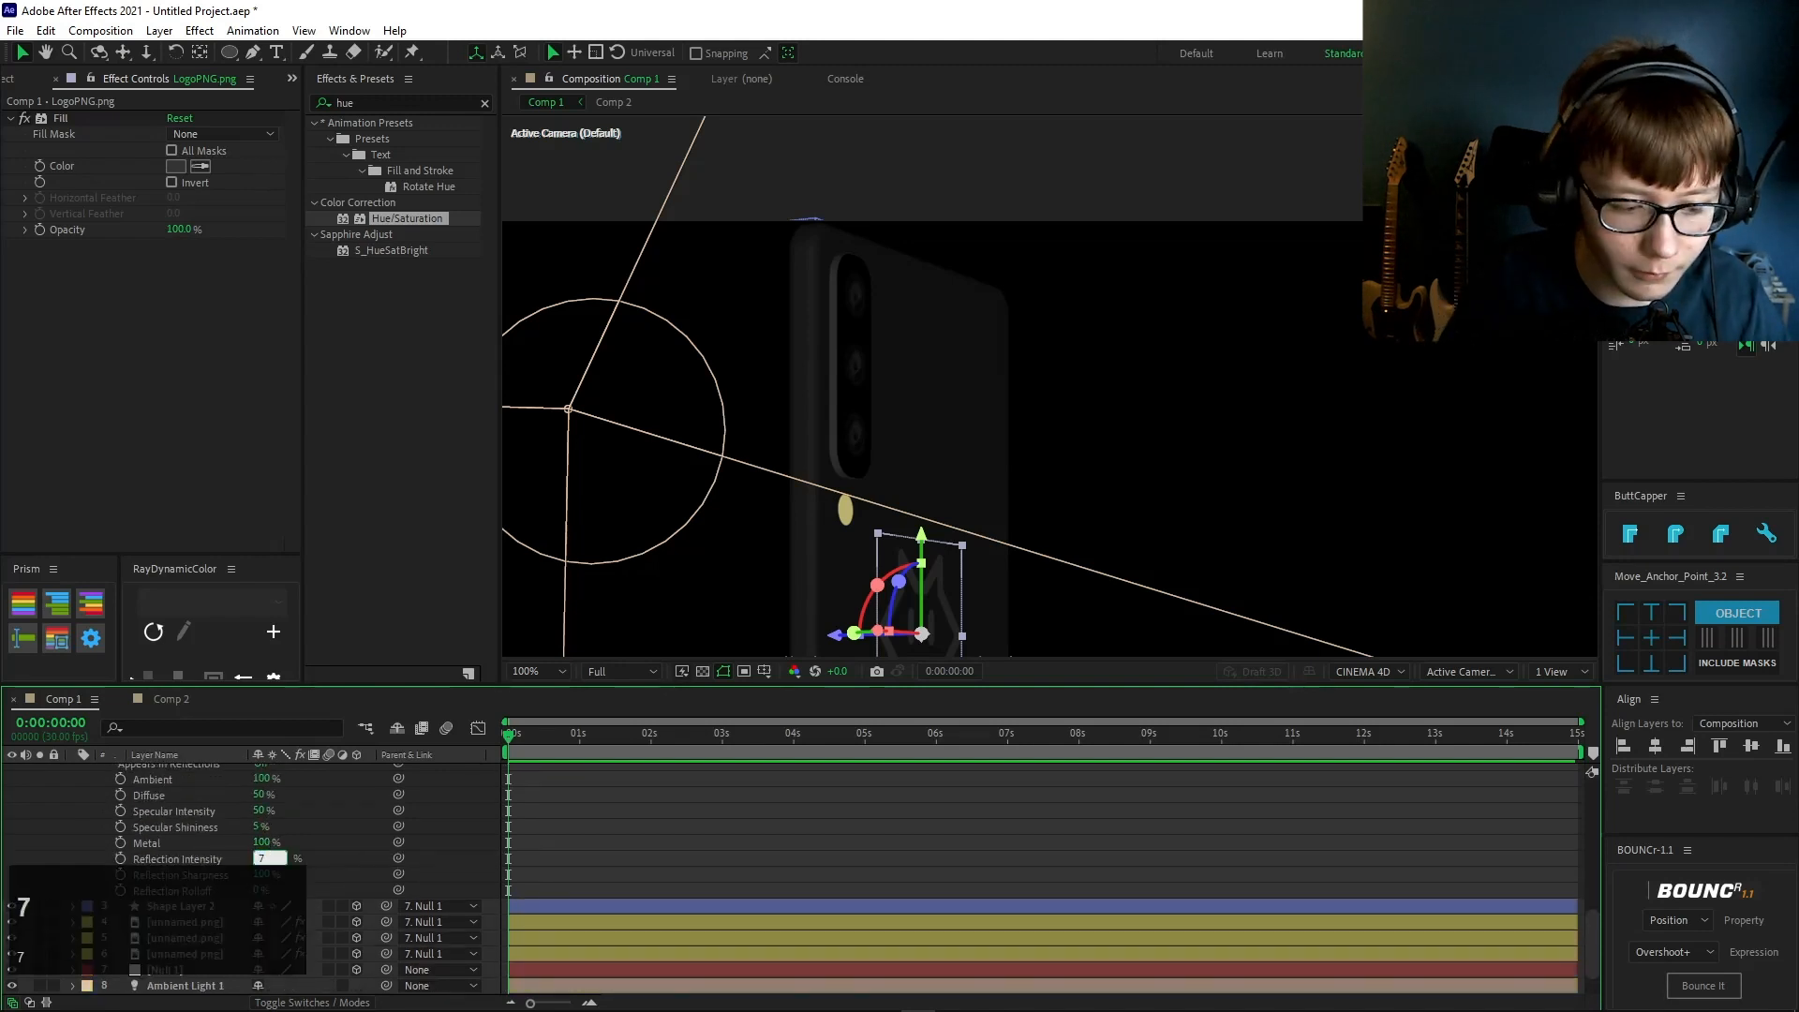
text(75)
click(1132, 874)
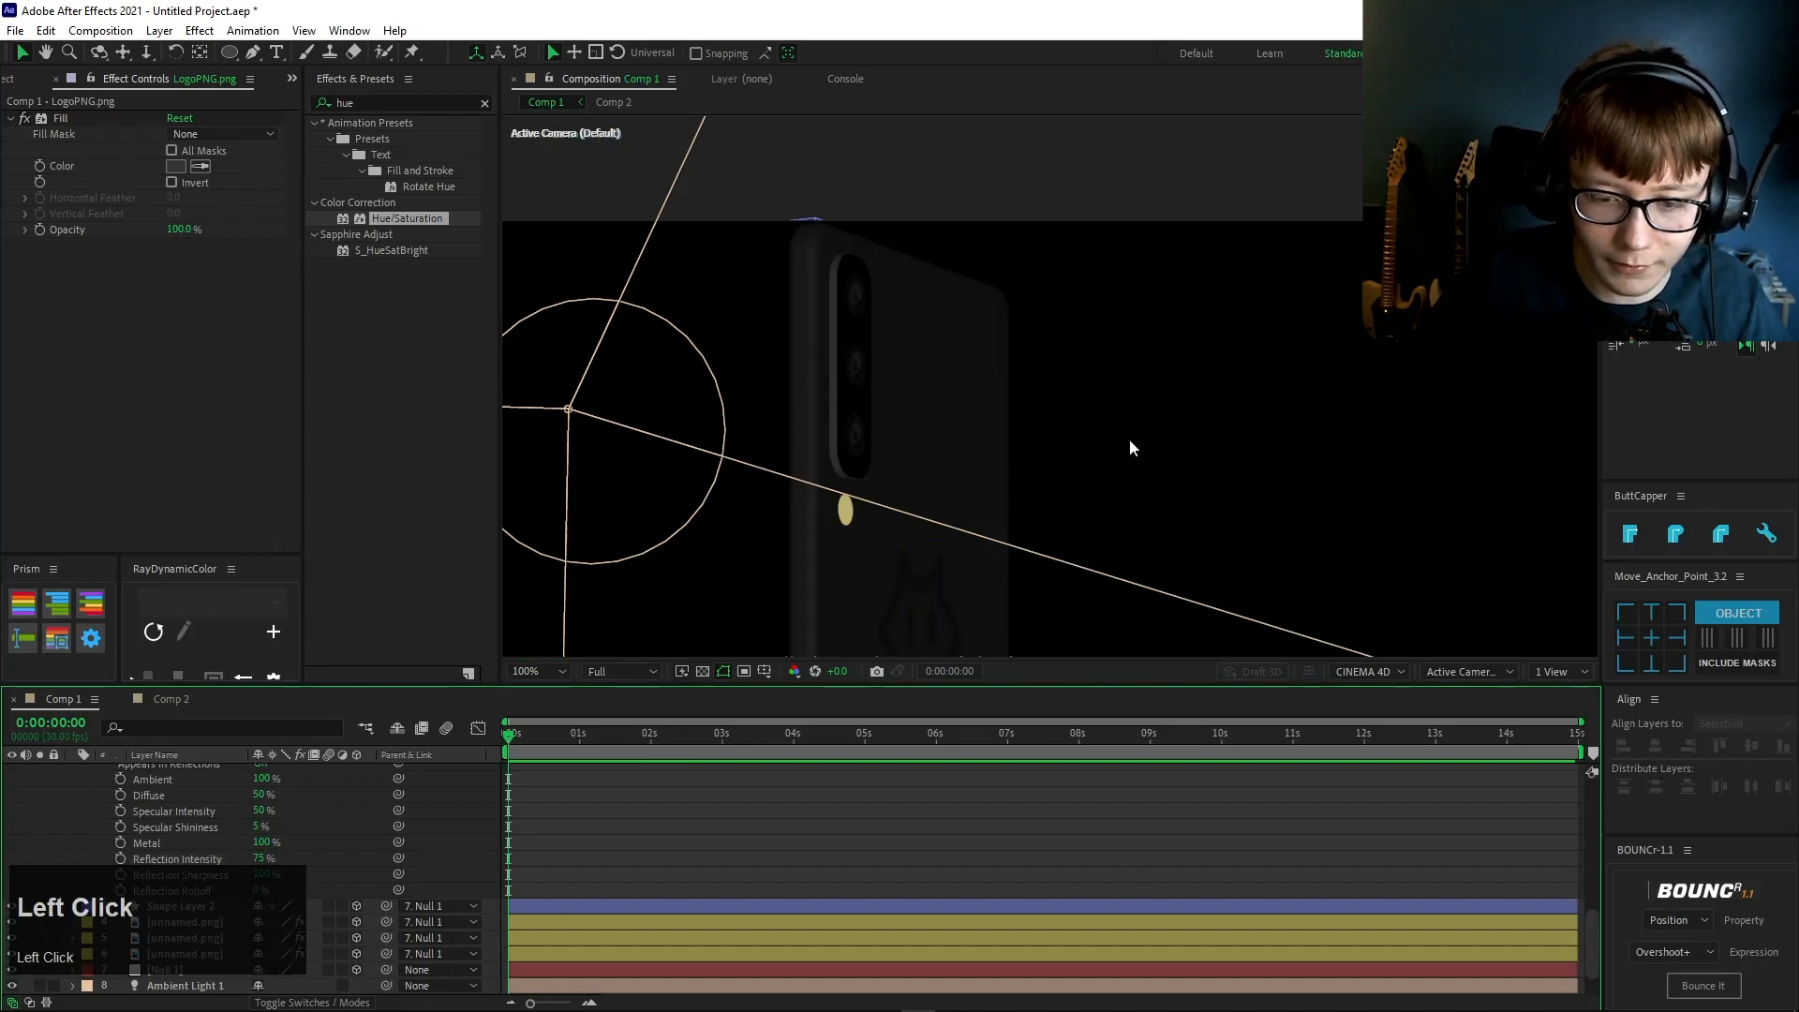
- Change the Fill effect's color on the LogoPNG.png layer to light grey DDDDDD
scroll(358, 843, up, 10)
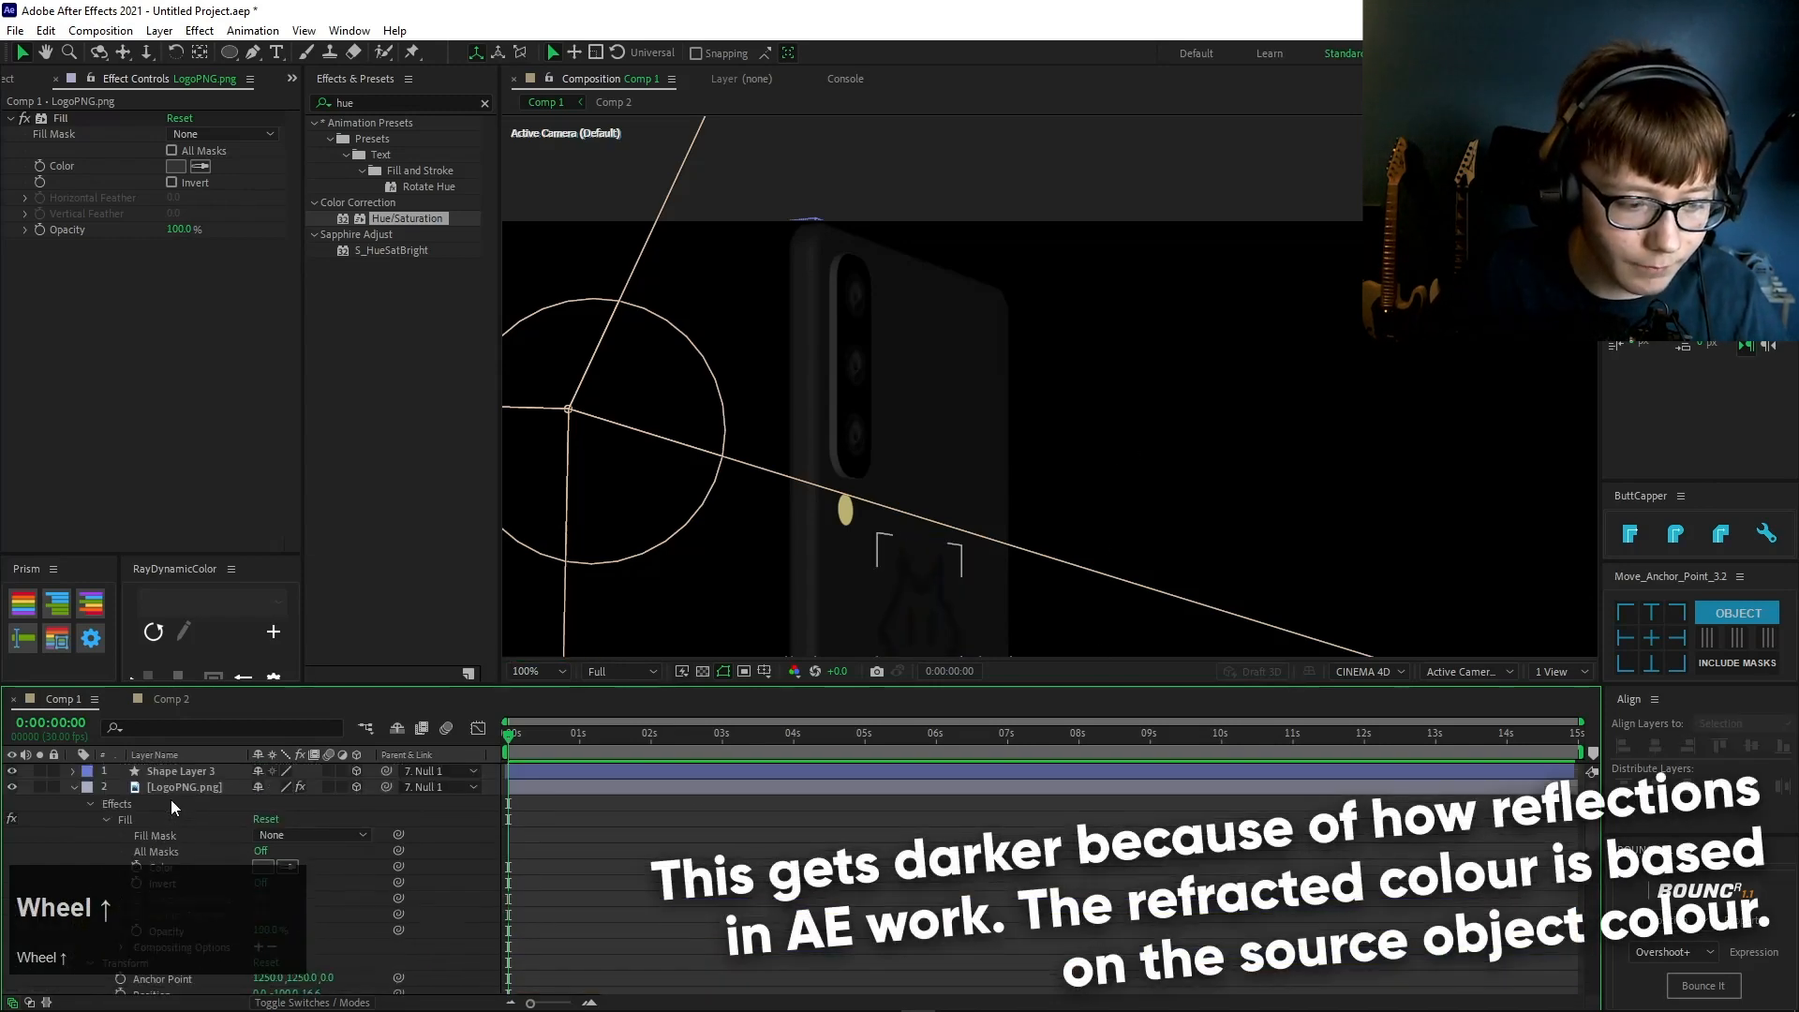
click(265, 863)
drag(1218, 693, 1126, 522)
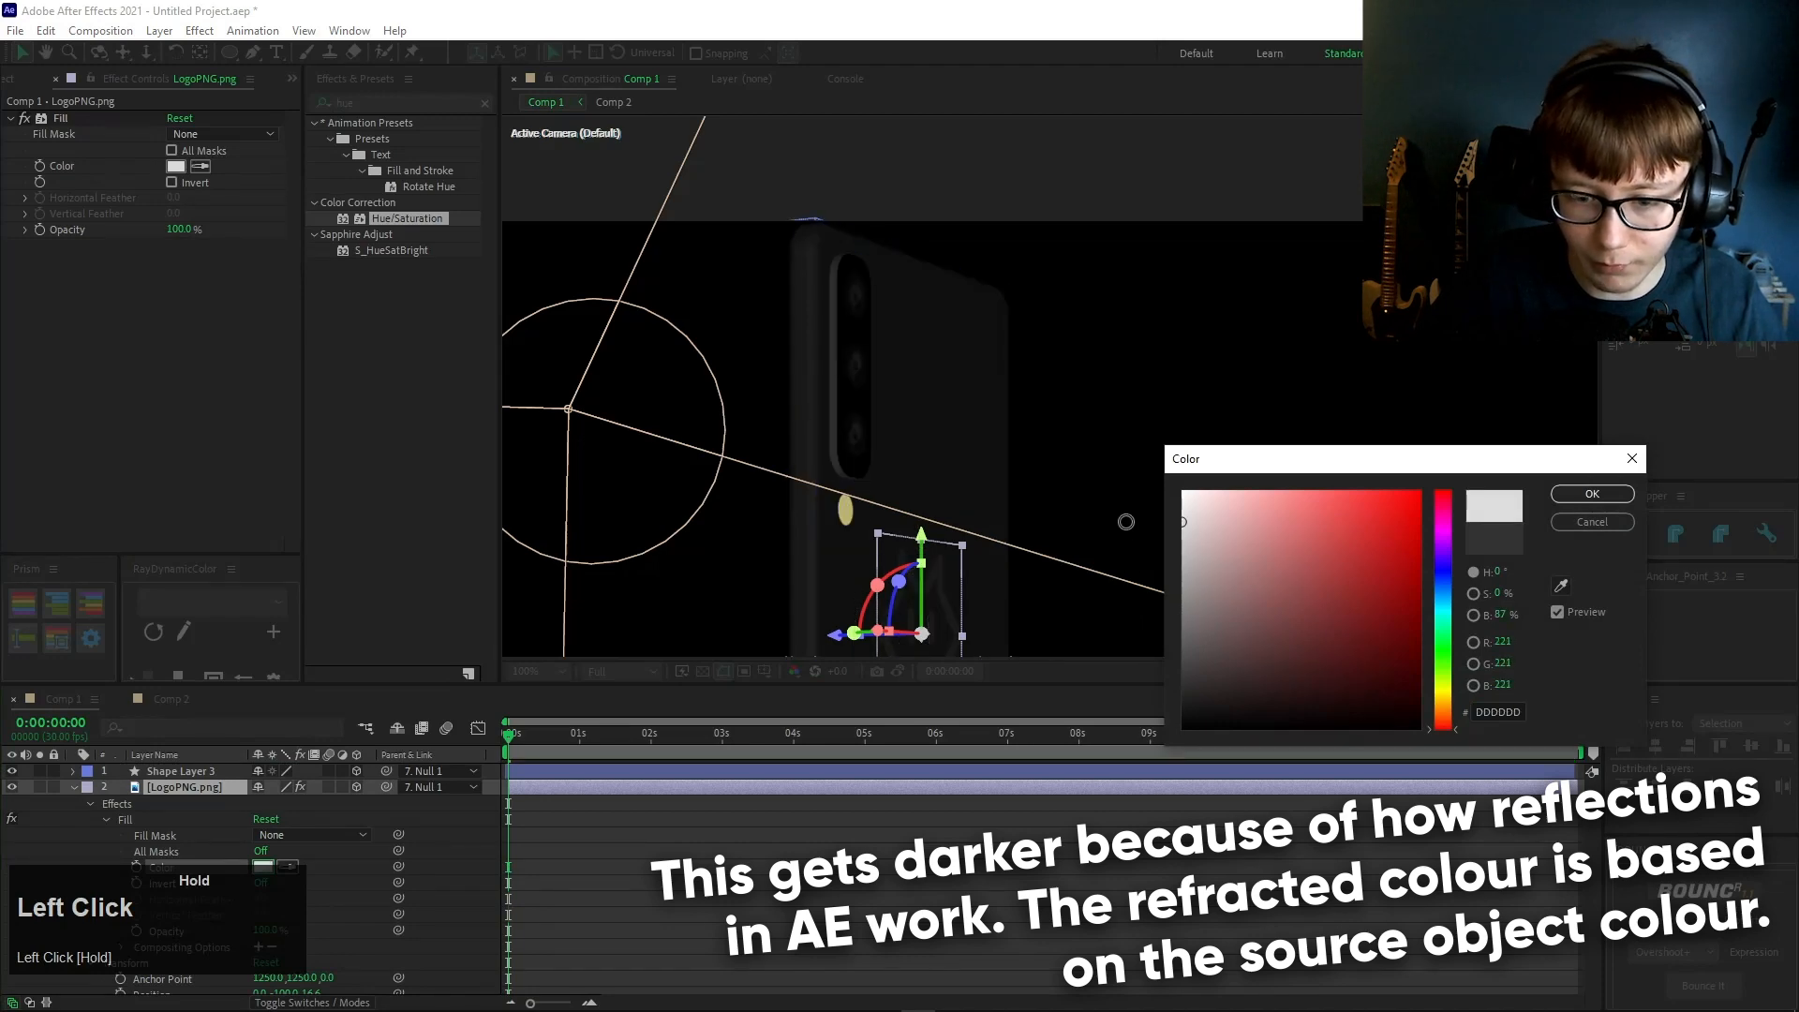
click(1592, 494)
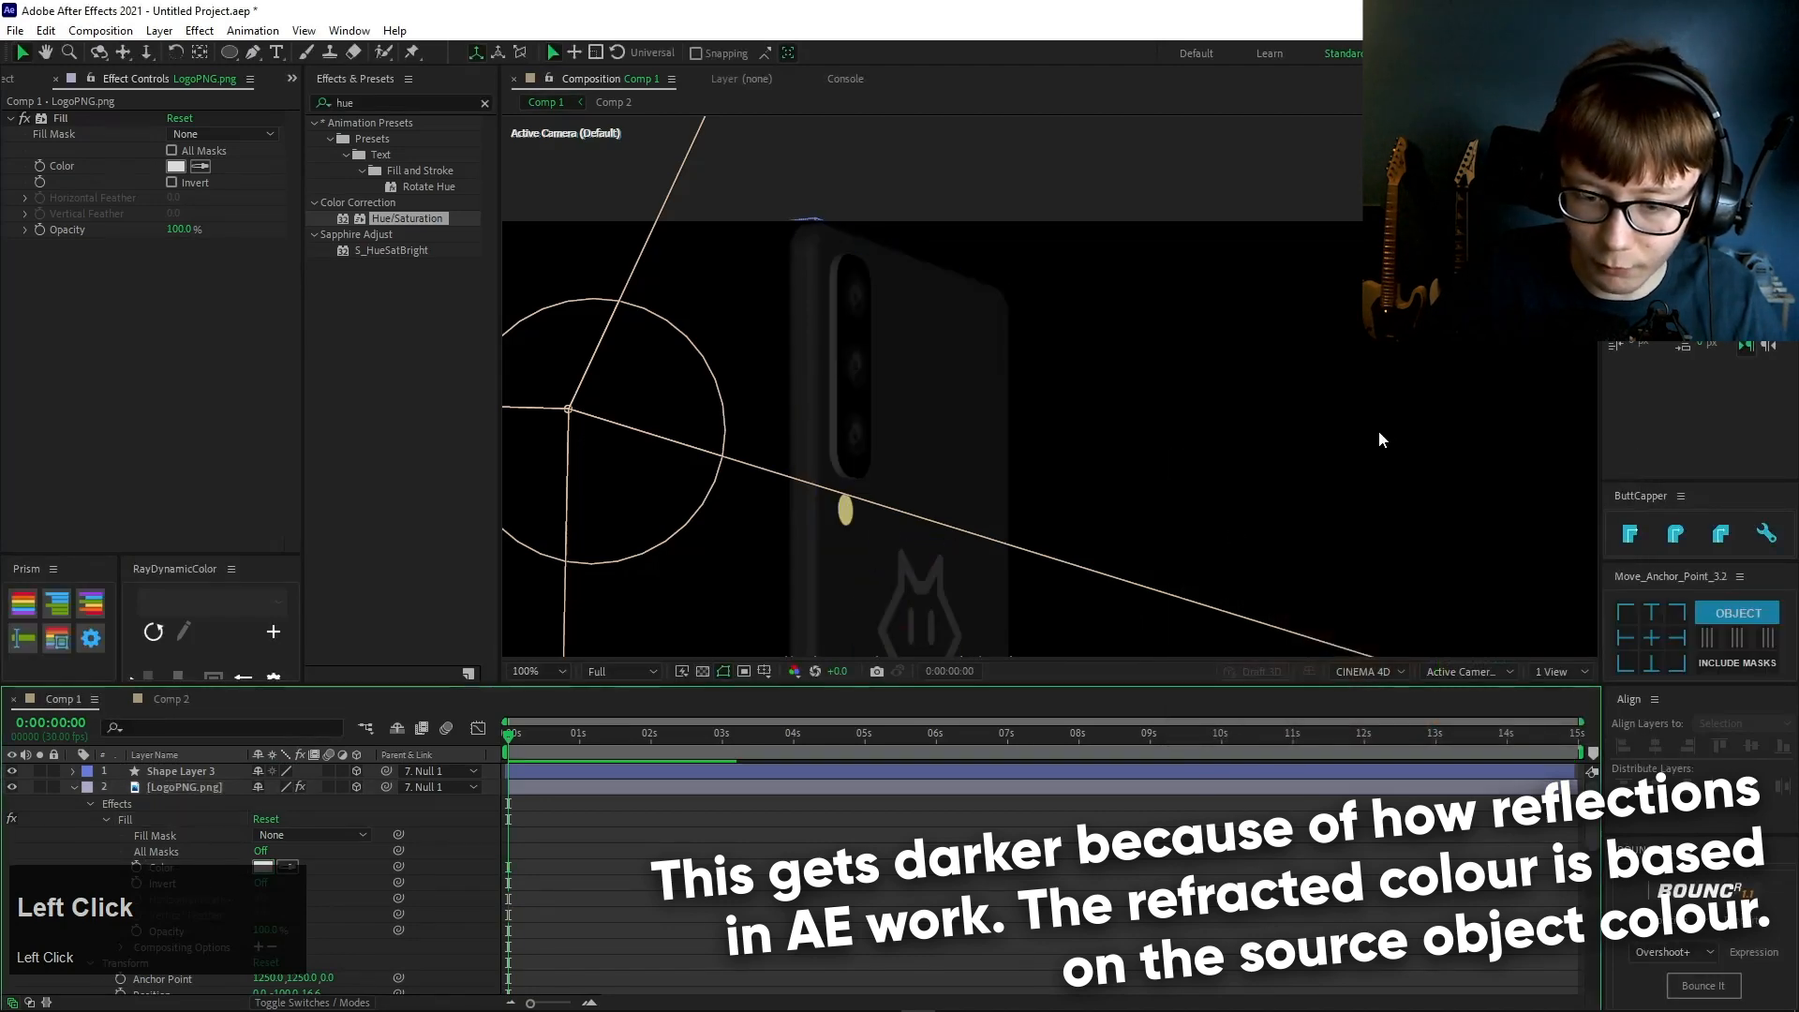
- Collapse the expanded logo layer properties so that the timeline lists only the layers
scroll(1380, 430, down, 2)
key(s)
key(s)
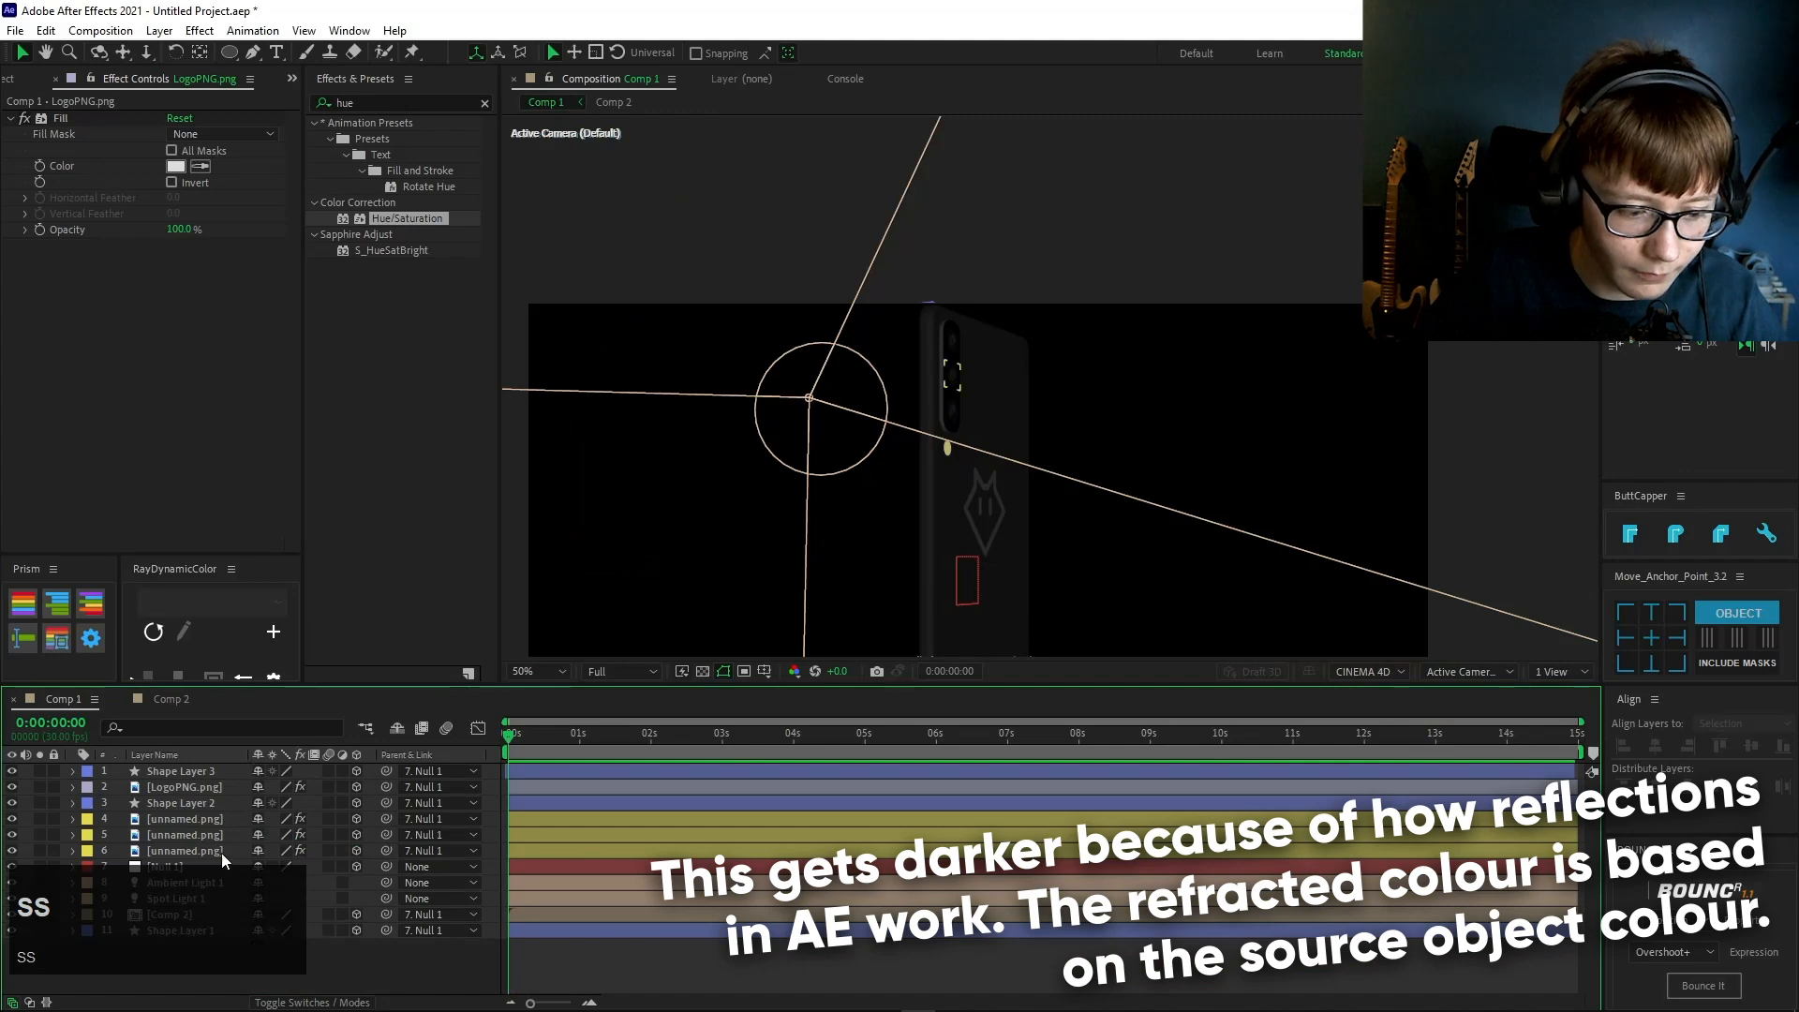
click(179, 902)
click(188, 885)
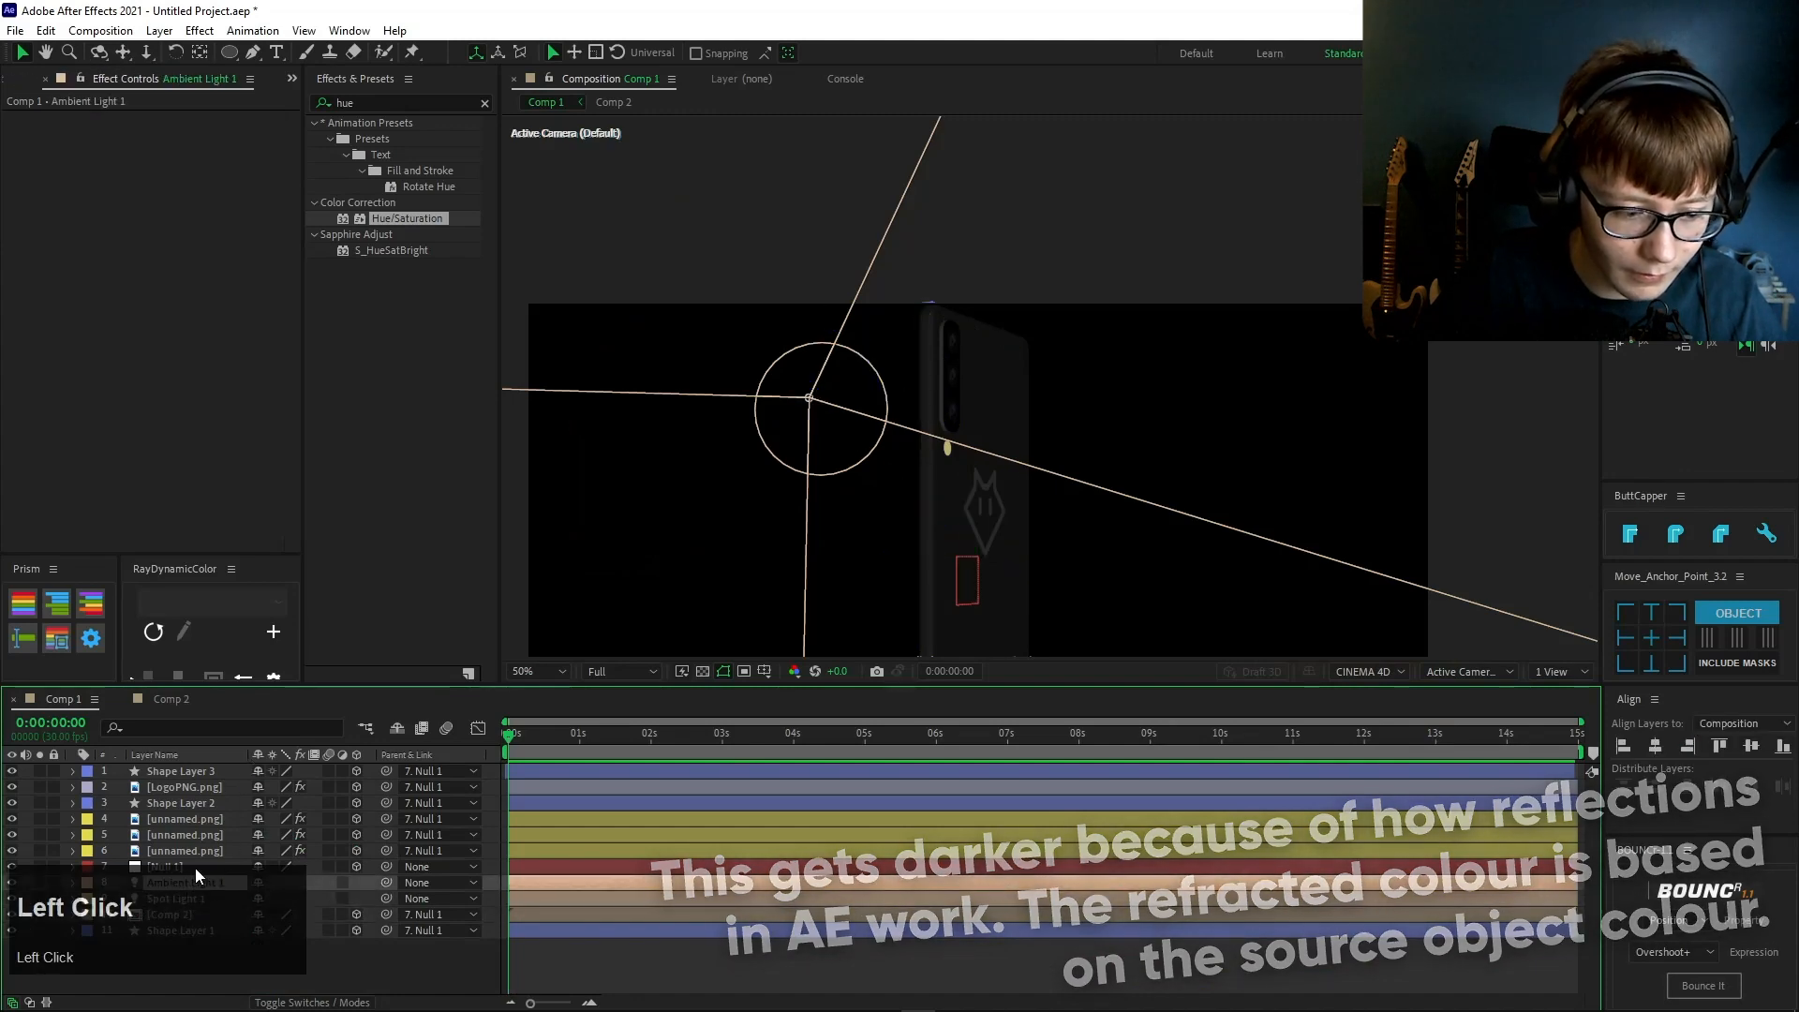
- Reveal Null 1's rotation properties and turn the phone about the Y axis until its screen side faces the camera
click(195, 868)
key(r)
drag(290, 916, 151, 935)
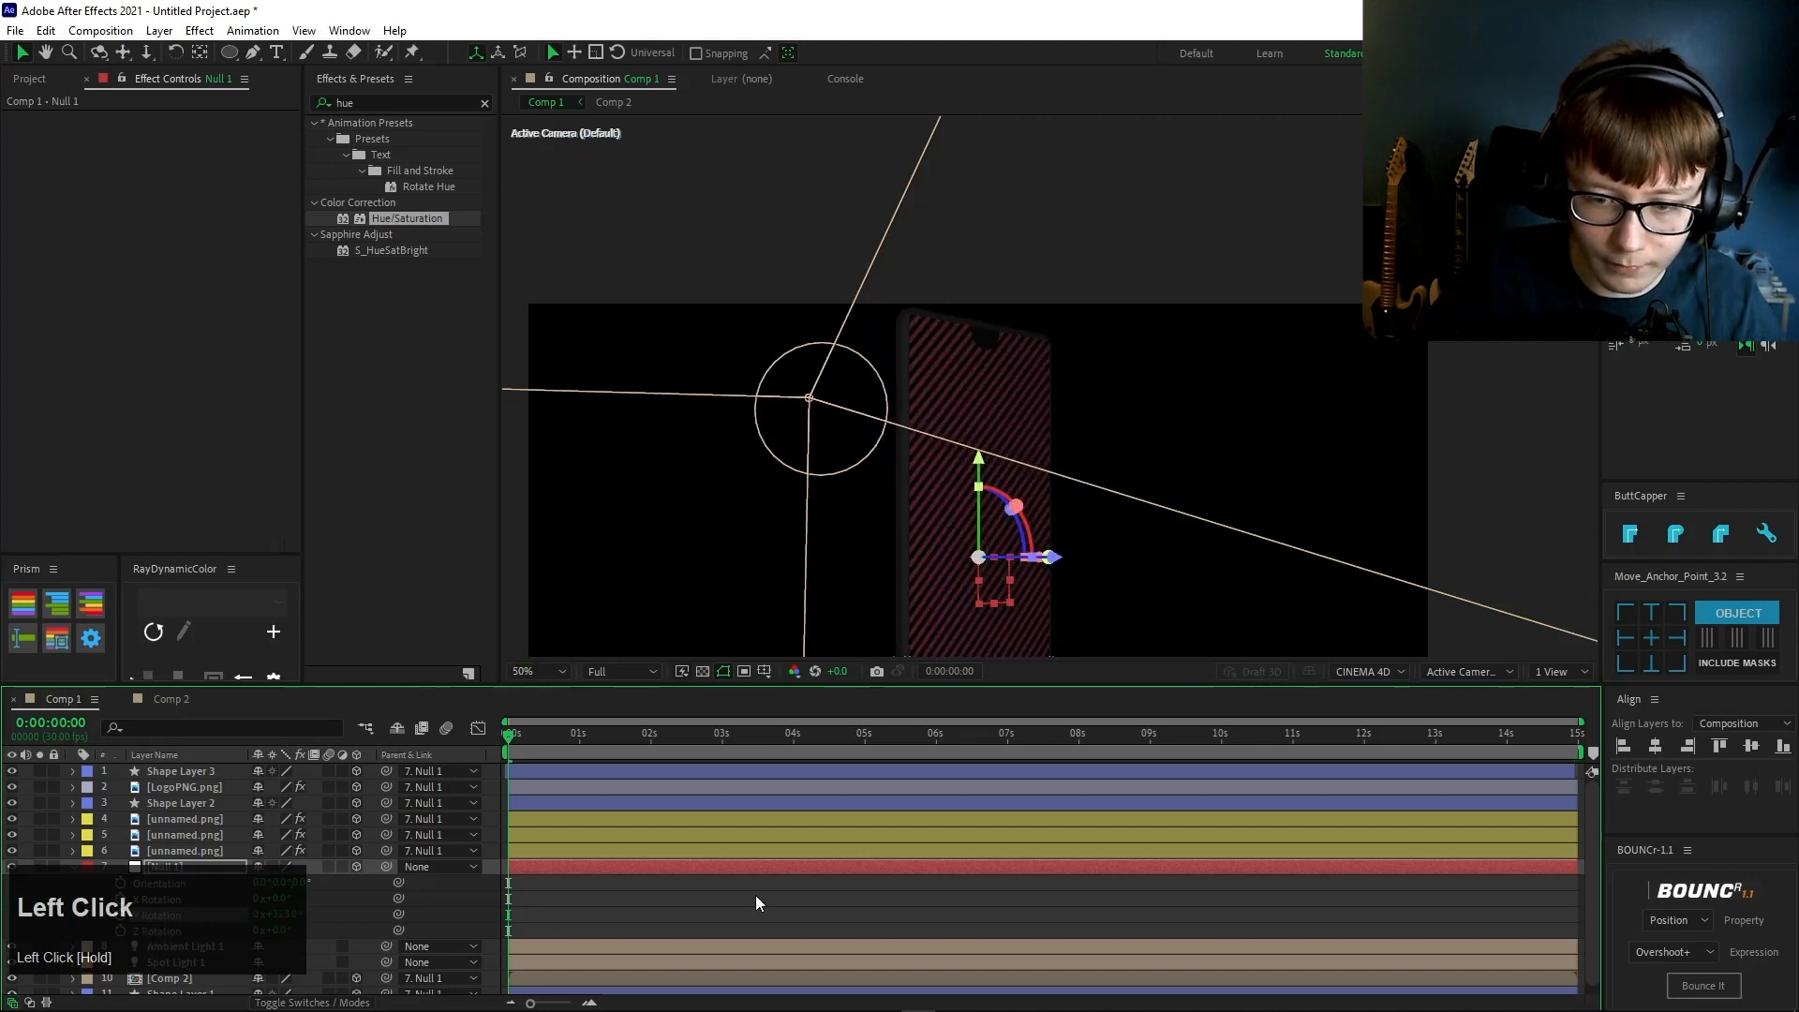
click(755, 896)
- Rotate Null 1 about the Y axis again so the phone's back with the logo and cameras faces the camera at an angle
scroll(1271, 448, down, 3)
scroll(1271, 446, up, 3)
drag(1271, 446, 1269, 284)
click(364, 900)
drag(363, 900, 436, 879)
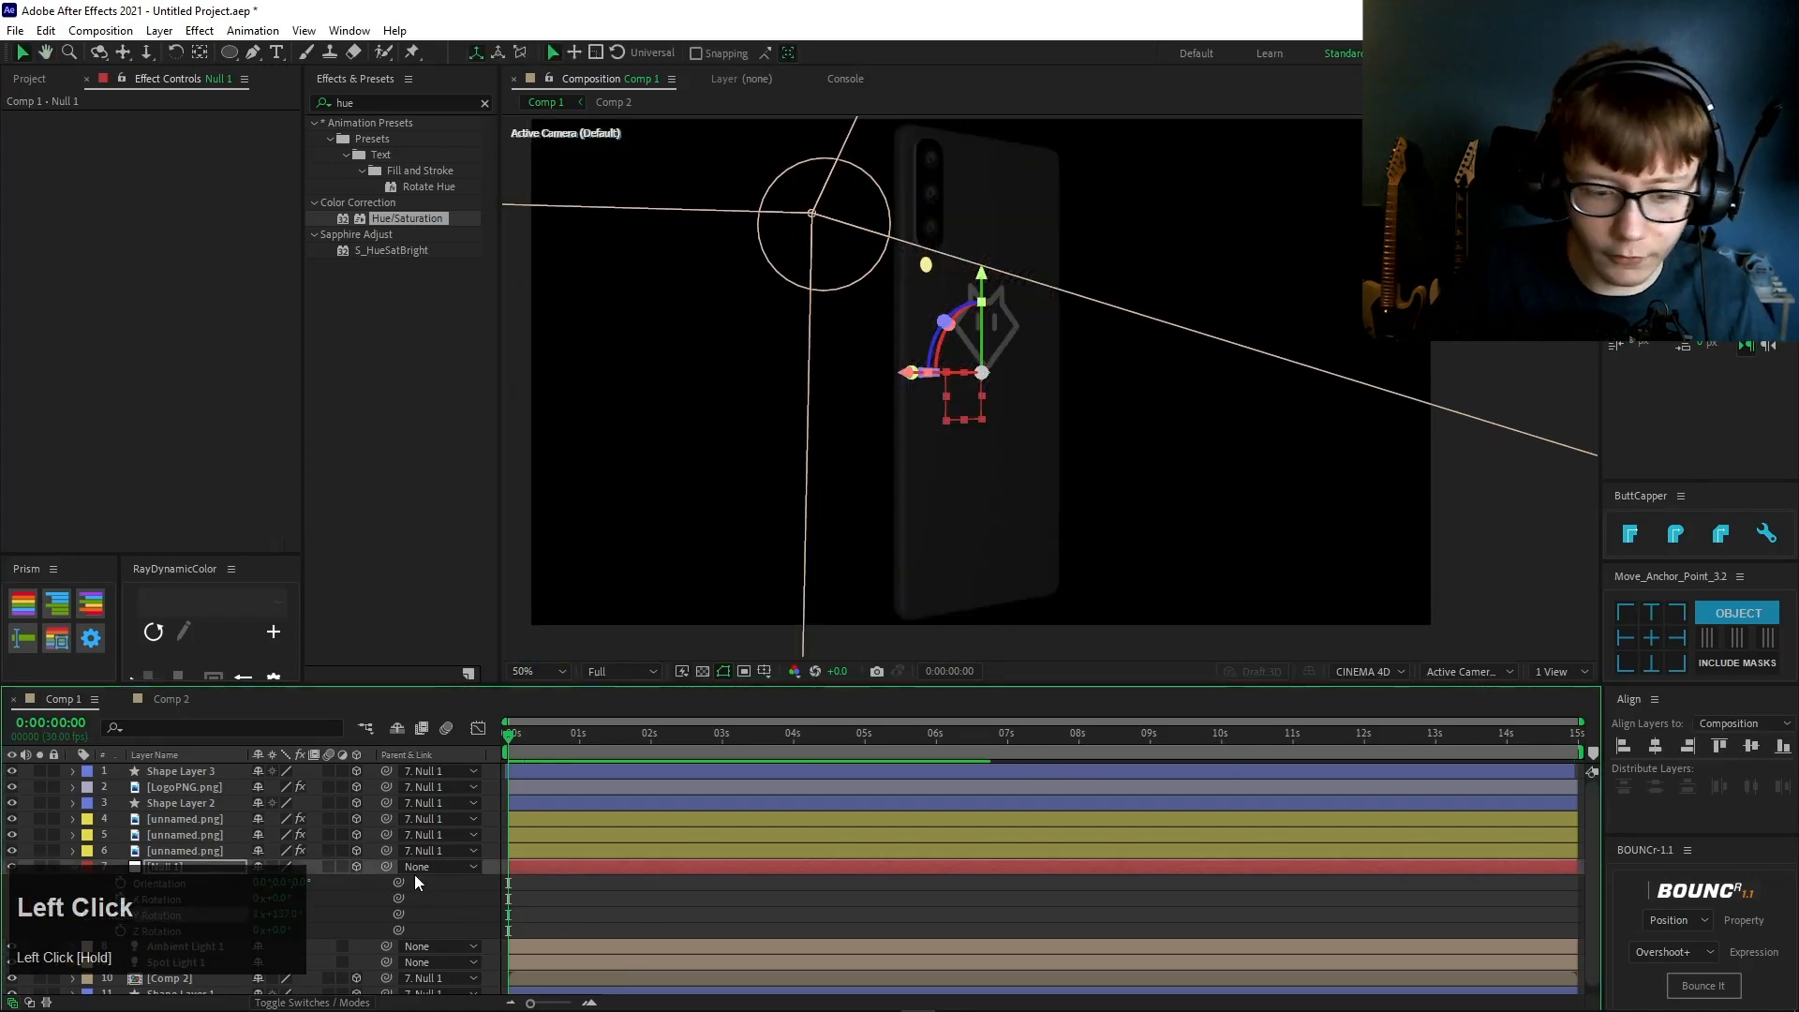